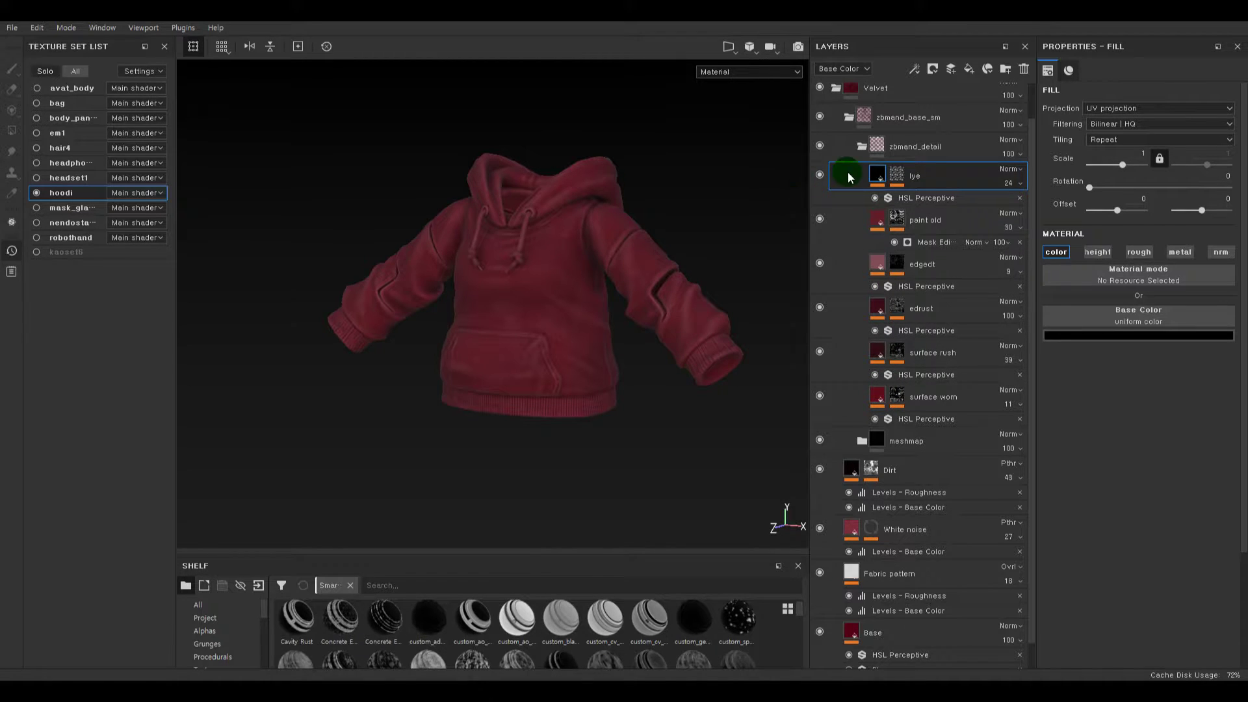
- Collapse the zbmand_detail folder inside zbmand_base_sm
{"action": "left_click", "coordinate": [862, 149]}
{"action": "left_click", "coordinate": [890, 159]}
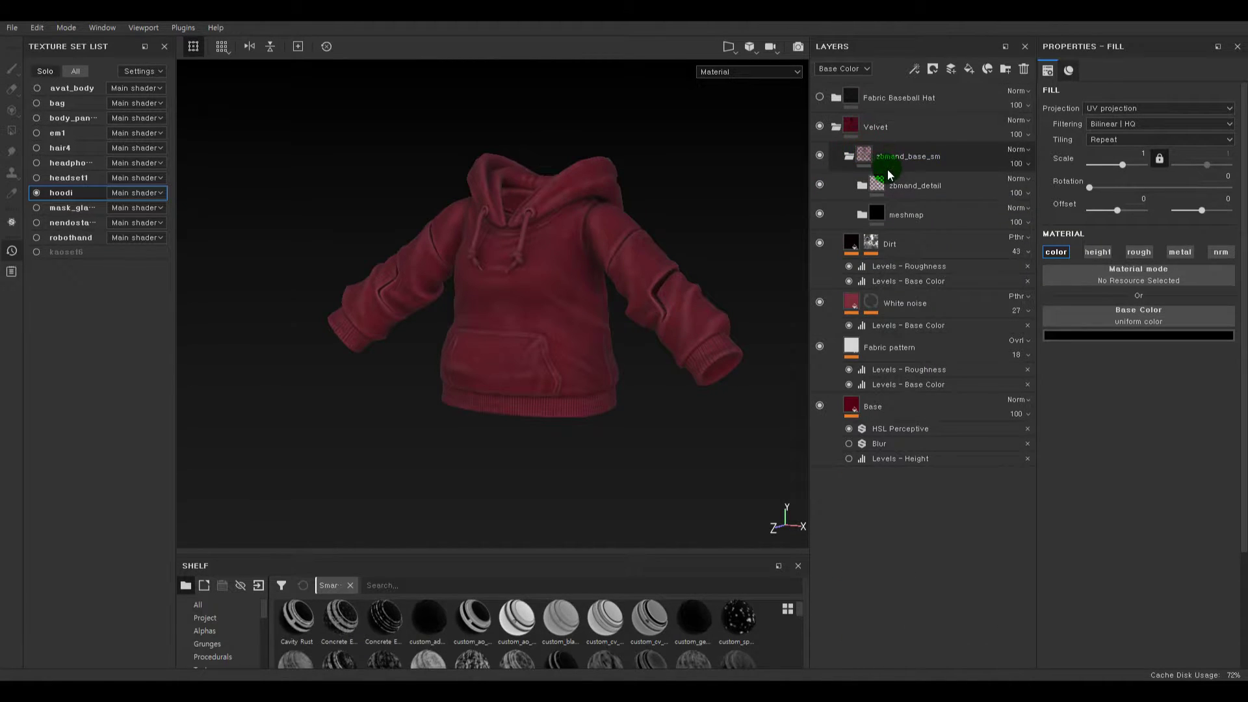
{"action": "left_click", "coordinate": [895, 185]}
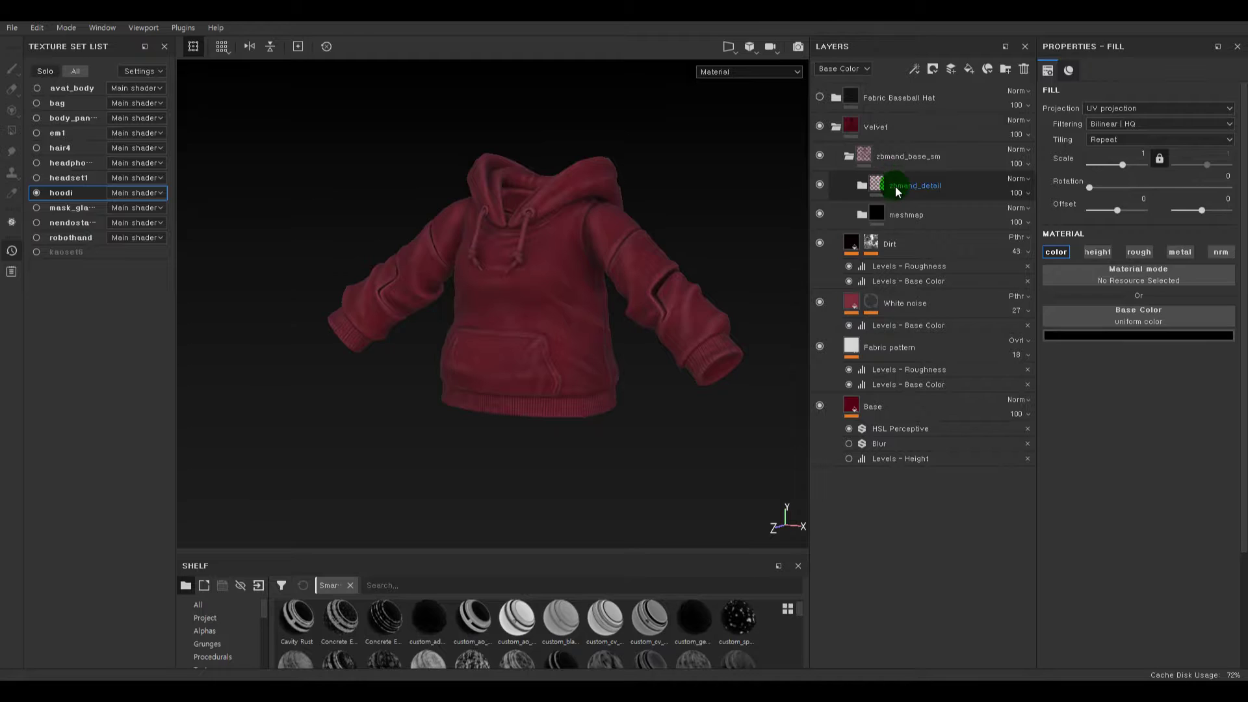
{"action": "left_click", "coordinate": [894, 155]}
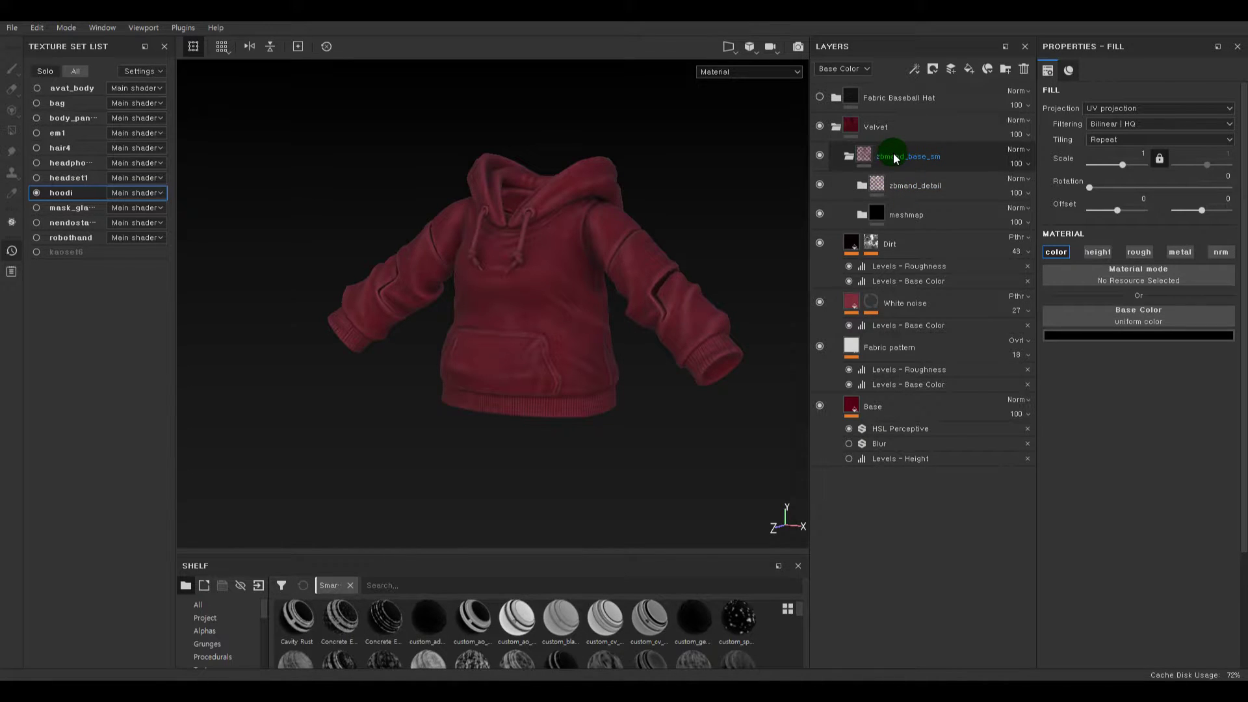
{"action": "left_click", "coordinate": [886, 221]}
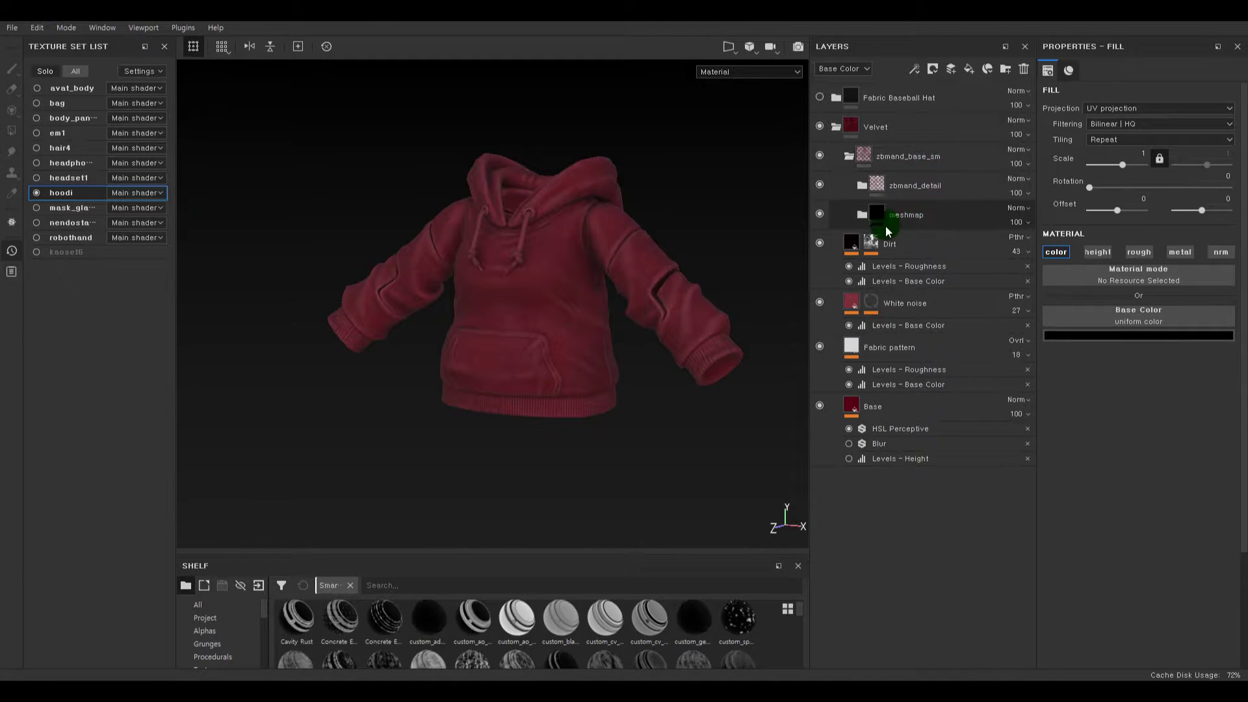
{"action": "left_click", "coordinate": [848, 158]}
{"action": "left_click", "coordinate": [899, 215]}
{"action": "left_click", "coordinate": [849, 156]}
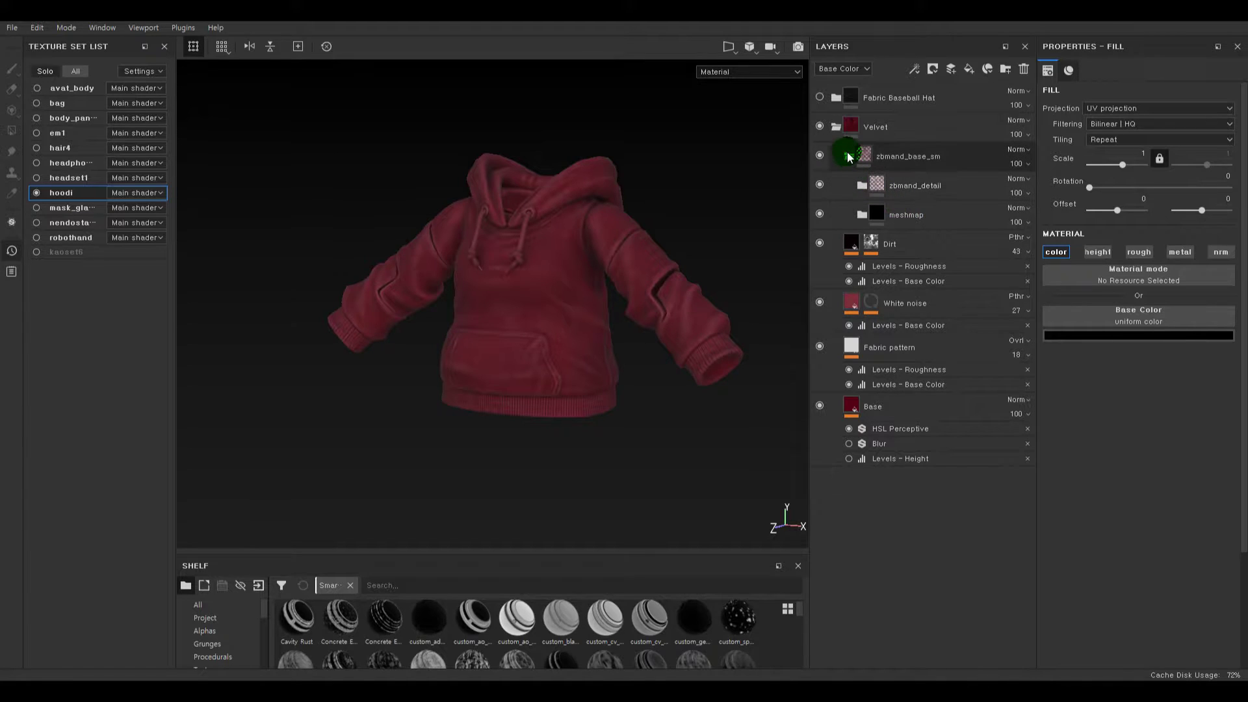
{"action": "left_click", "coordinate": [903, 208]}
{"action": "left_click", "coordinate": [906, 161]}
- Add a fill layer above the zbmand_detail folder and name it kariru
{"action": "left_click", "coordinate": [871, 186]}
{"action": "left_click", "coordinate": [968, 69]}
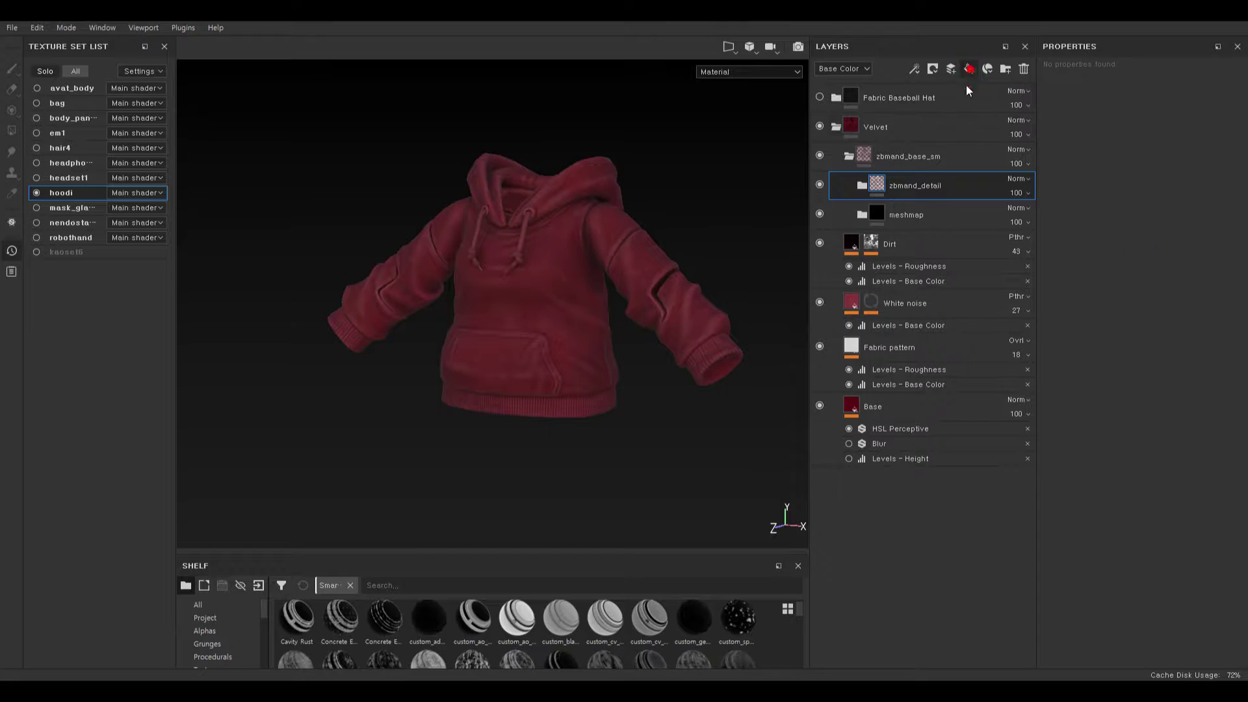
{"action": "left_click", "coordinate": [904, 185]}
{"action": "double_click", "coordinate": [908, 185]}
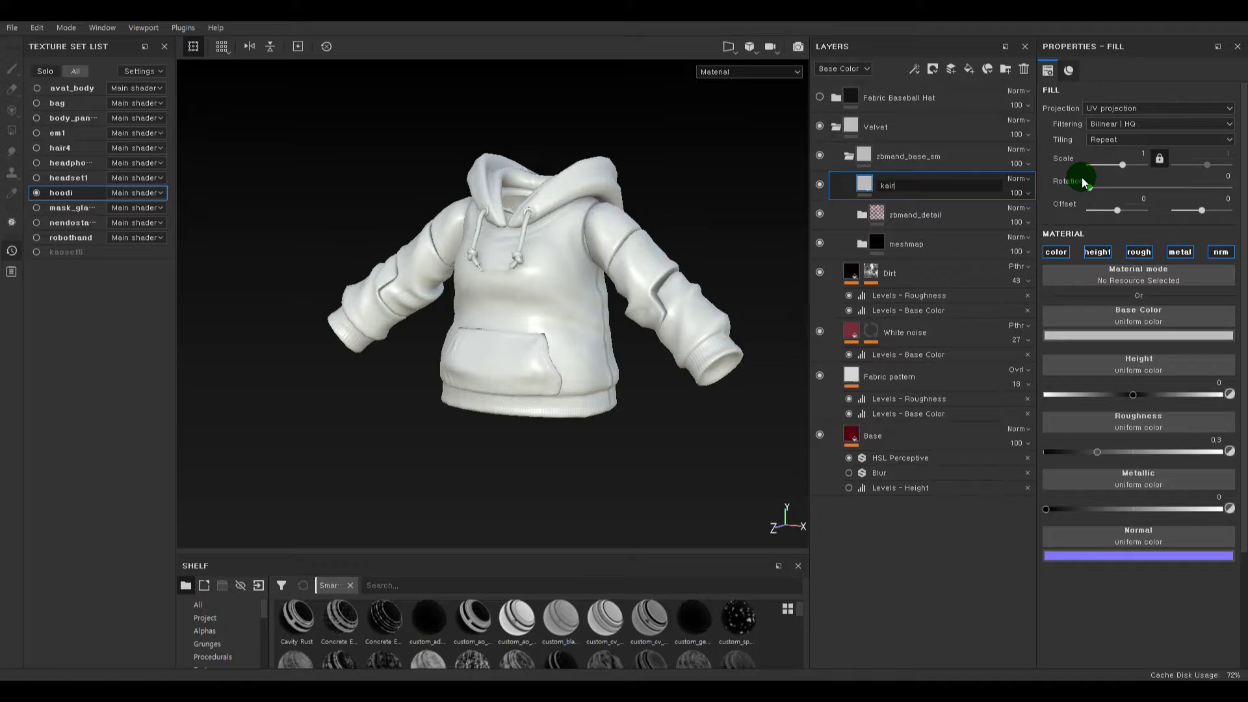
{"action": "type", "text": "l"}
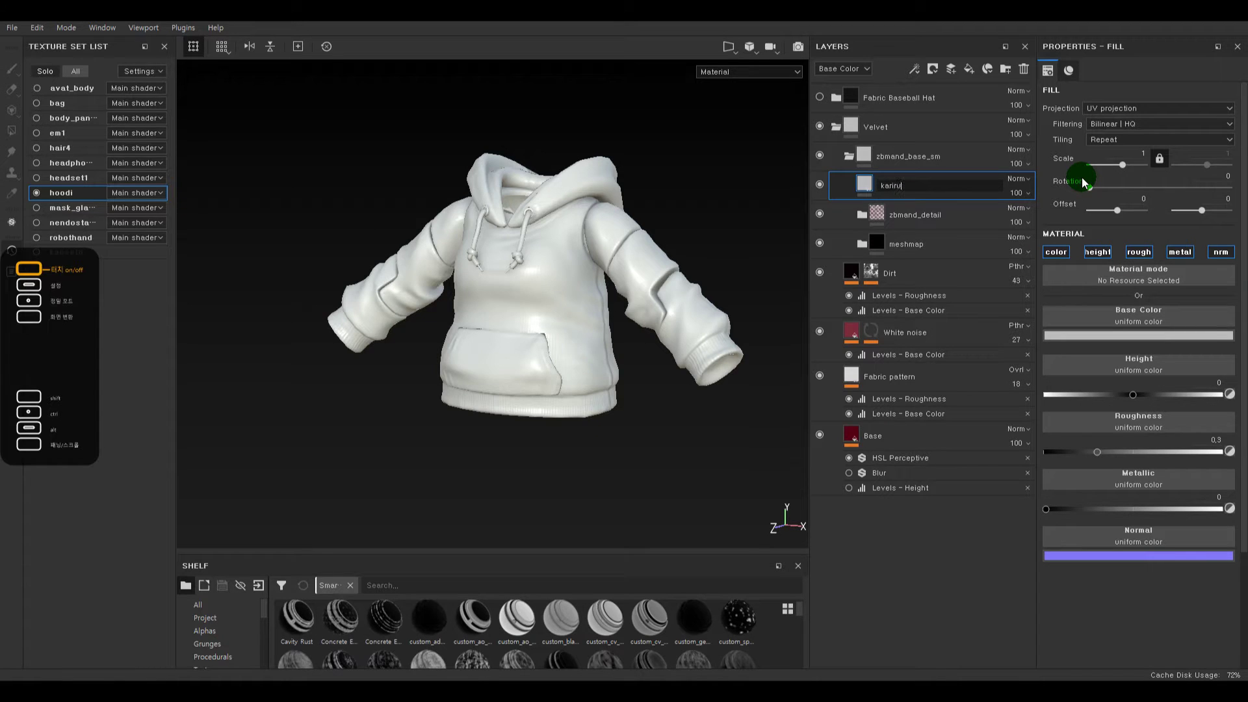
{"action": "type", "text": "ru"}
{"action": "key", "text": "Return"}
- Group the kariru layer into a folder and rename both the folder and the layer as other
{"action": "key", "text": "ctrl+g"}
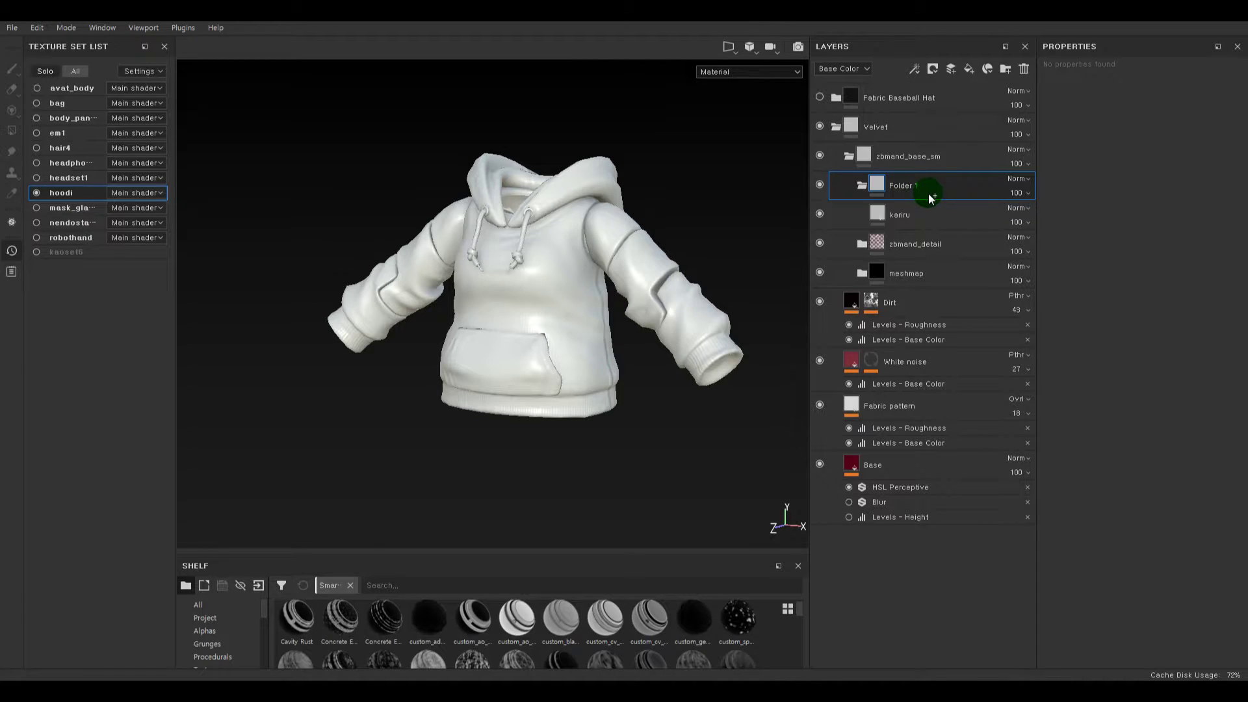
{"action": "double_click", "coordinate": [900, 215]}
{"action": "double_click", "coordinate": [907, 184]}
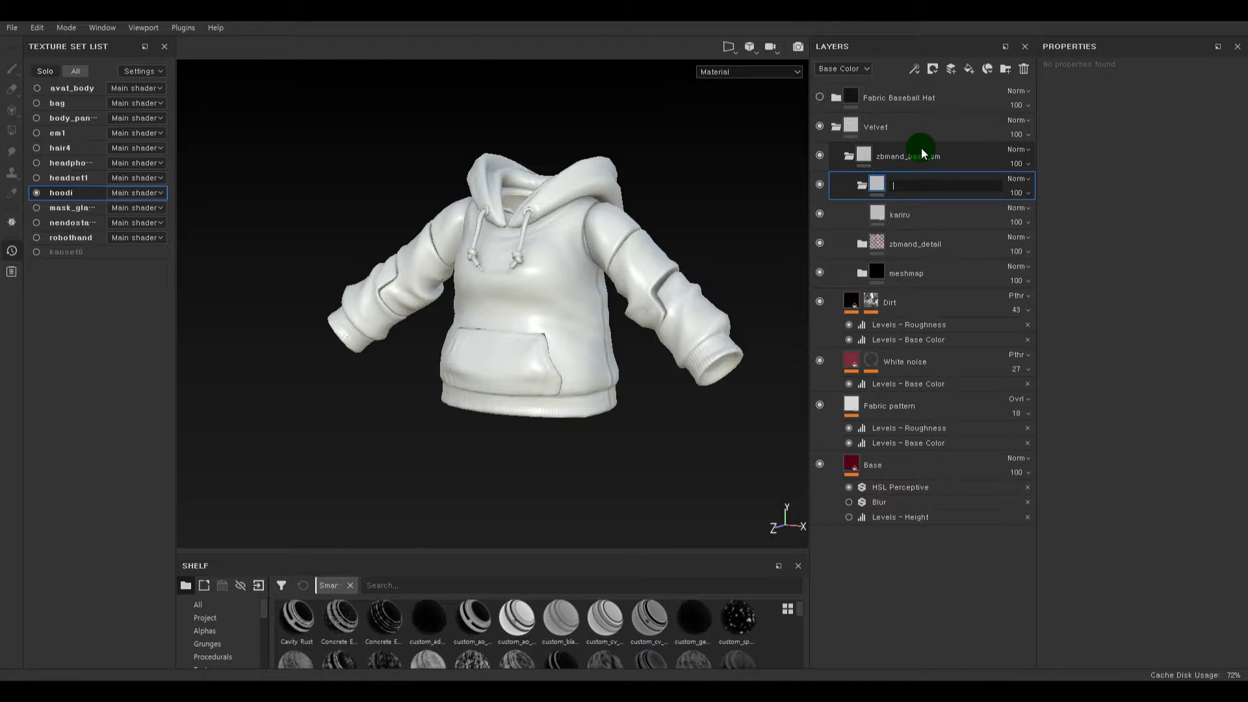
{"action": "type", "text": "other"}
{"action": "key", "text": "Return"}
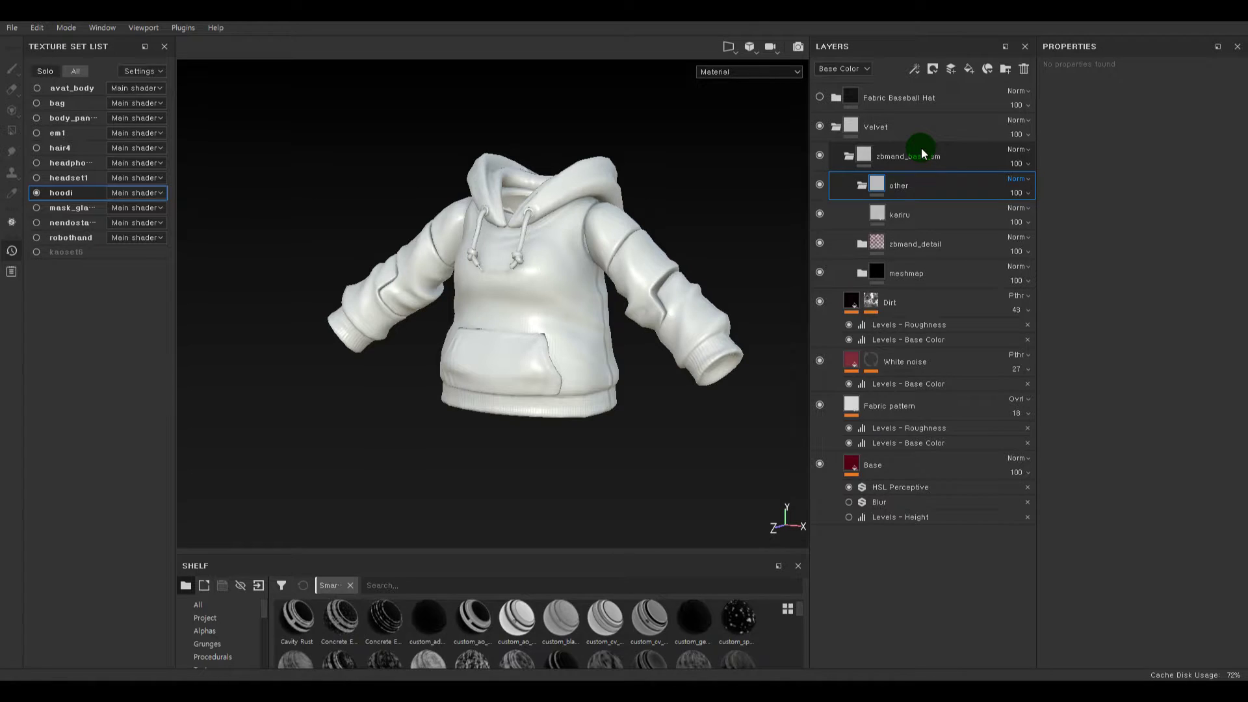
{"action": "double_click", "coordinate": [902, 214]}
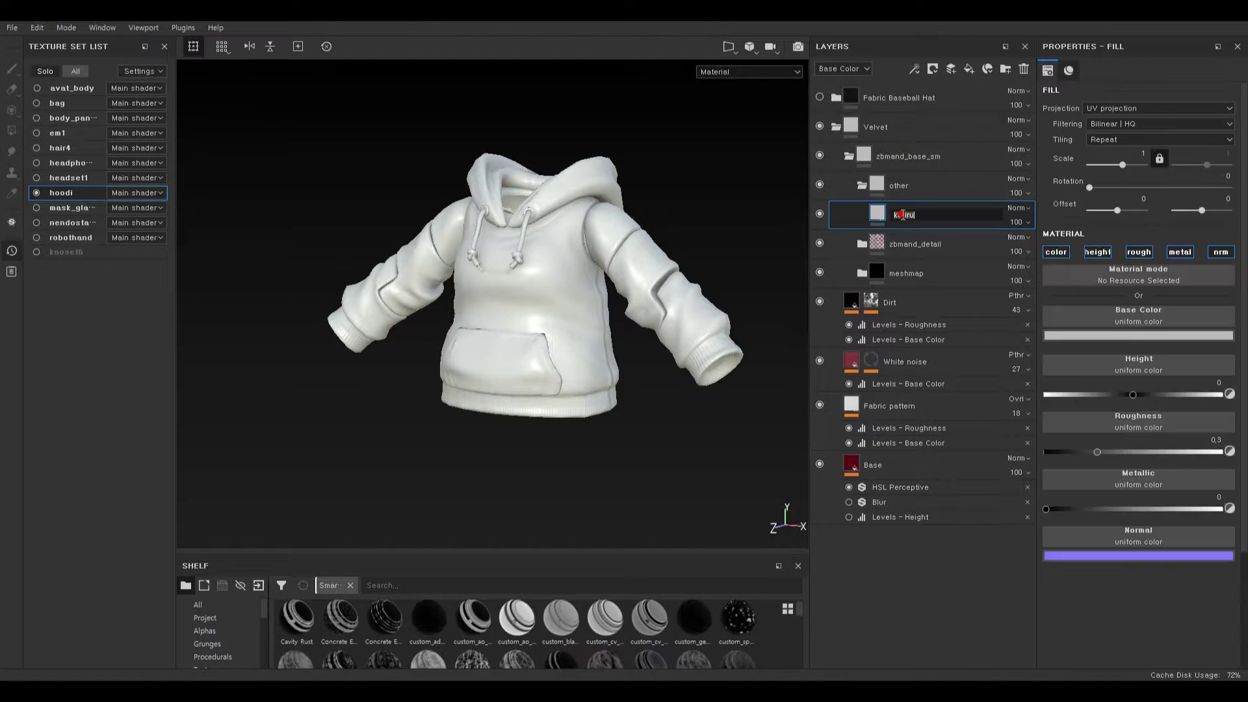
{"action": "key", "text": "Return"}
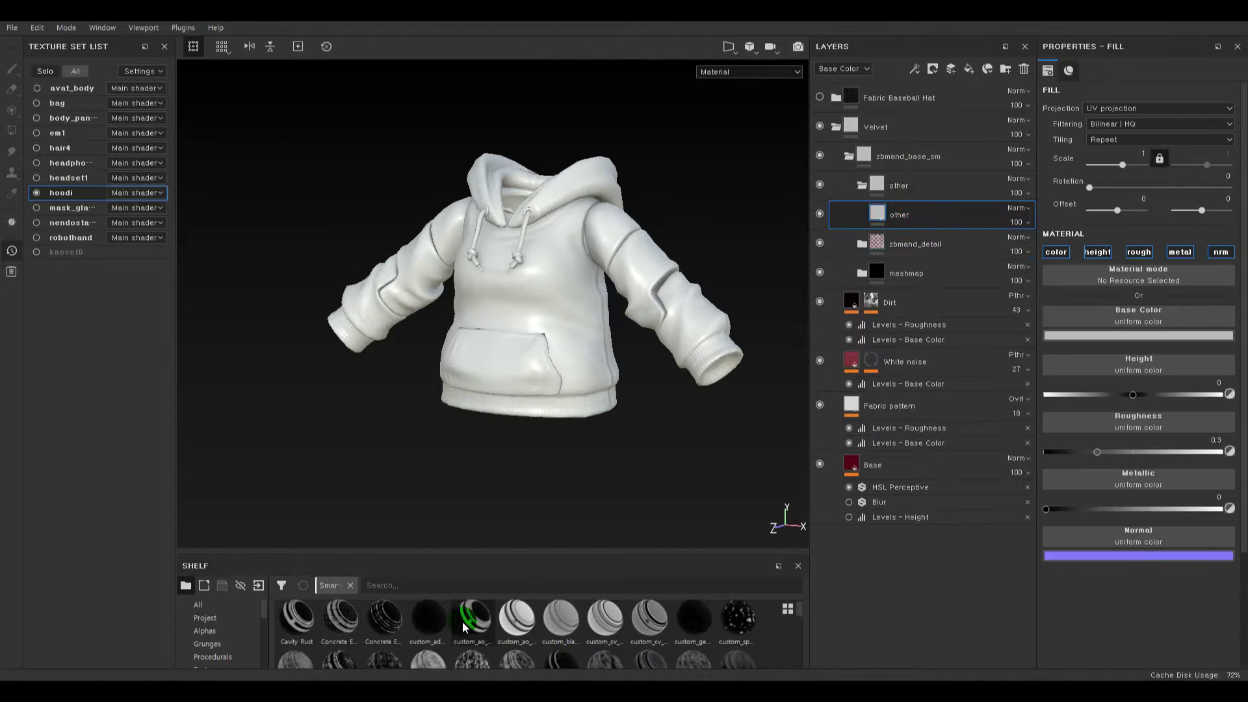
- Add the Plastic Used Up smart material above the Velvet folder
{"action": "left_click_drag", "start_coordinate": [494, 554], "coordinate": [496, 344]}
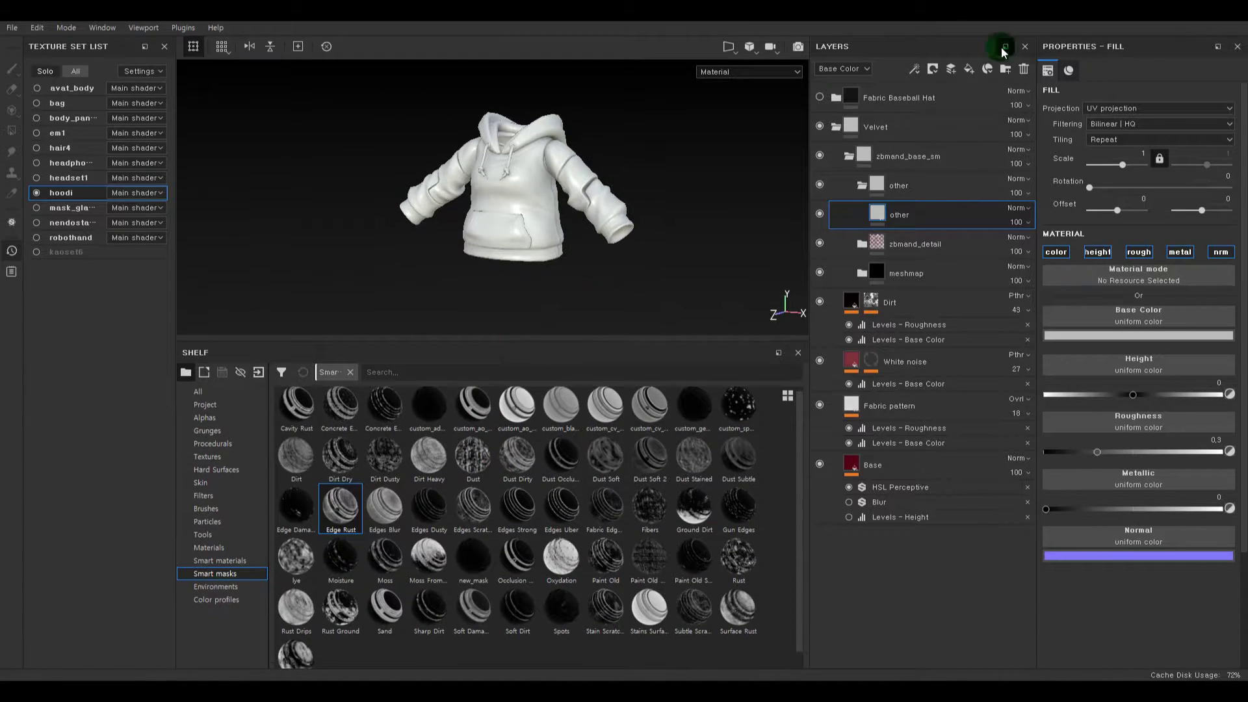
{"action": "left_click", "coordinate": [243, 560]}
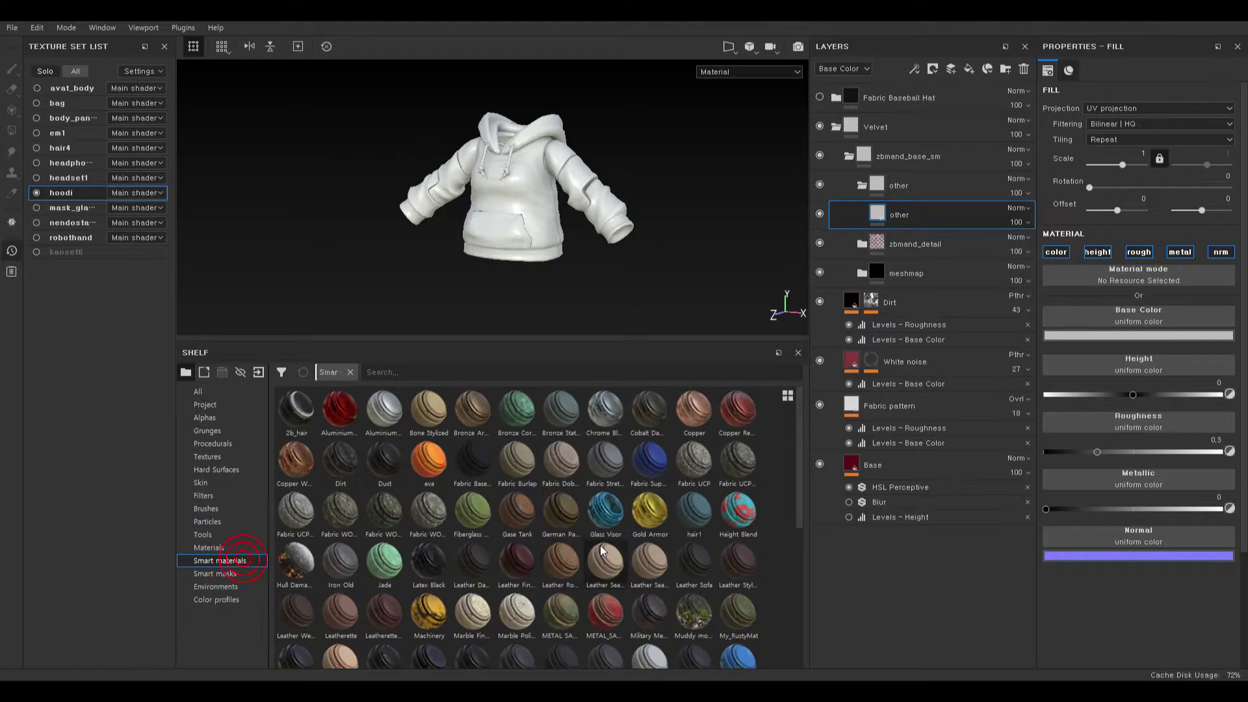
{"action": "scroll", "coordinate": [455, 559], "scroll_direction": "down", "scroll_amount": 5}
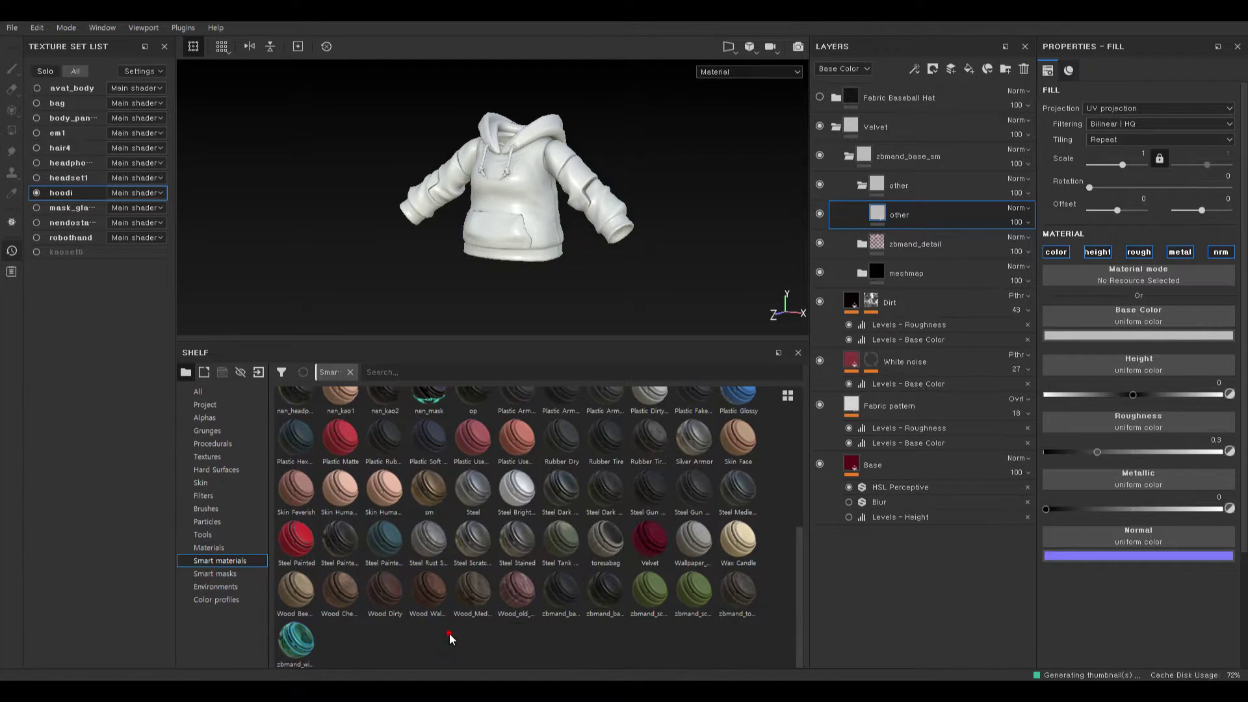
{"action": "mouse_move", "coordinate": [475, 450]}
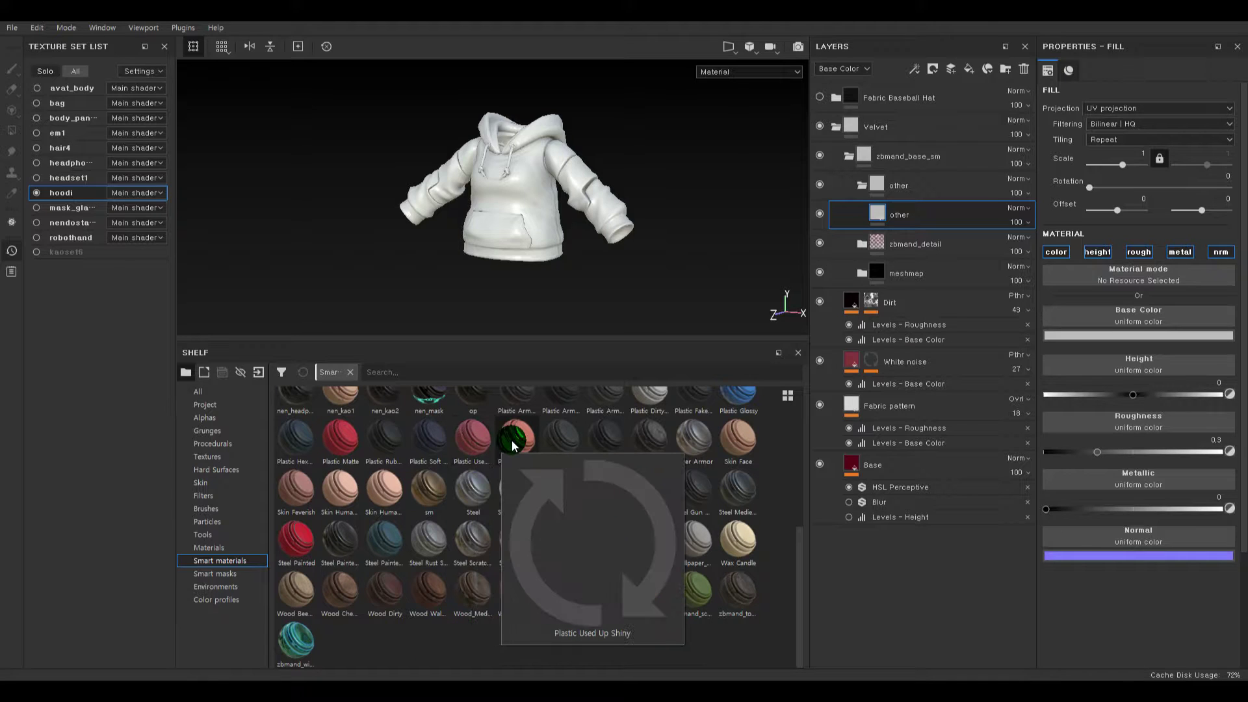
{"action": "left_click_drag", "start_coordinate": [480, 444], "coordinate": [932, 116]}
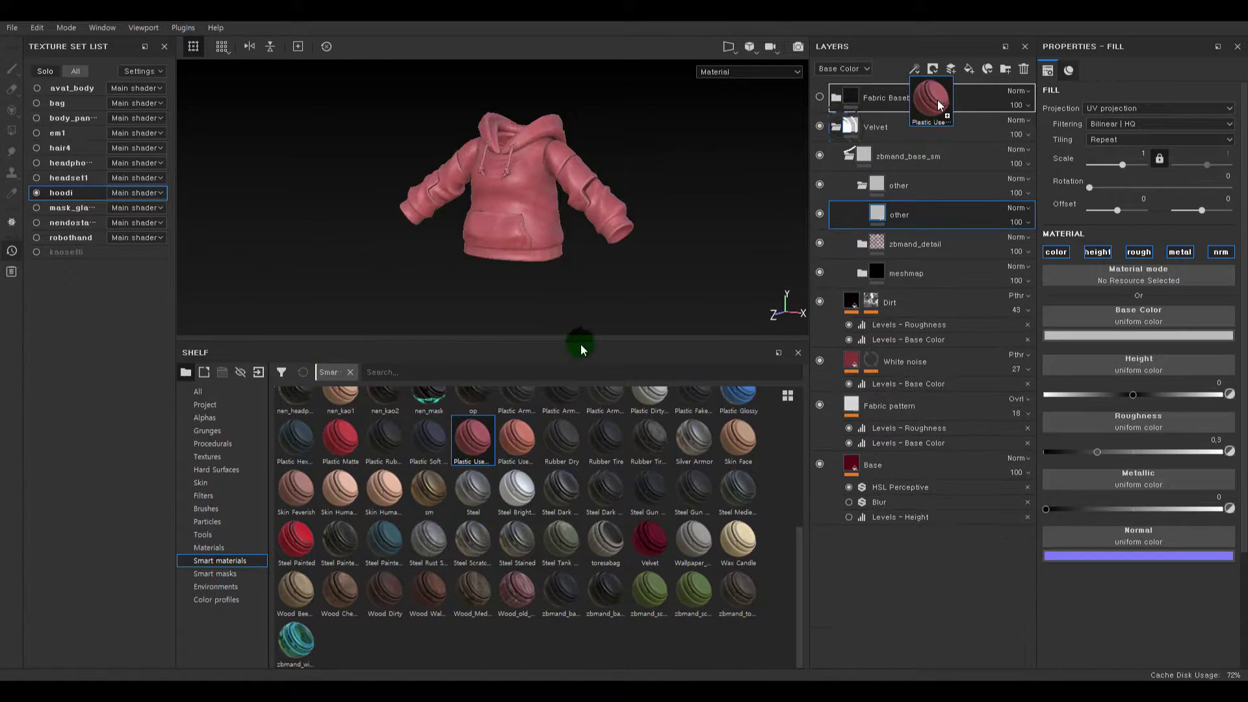
{"action": "left_click_drag", "start_coordinate": [580, 341], "coordinate": [582, 451]}
- Check the effect of the Wear layer from Plastic Used Up on the hoodie and copy it into the other folder
{"action": "right_click_drag", "start_coordinate": [509, 158], "coordinate": [694, 326], "text": "alt"}
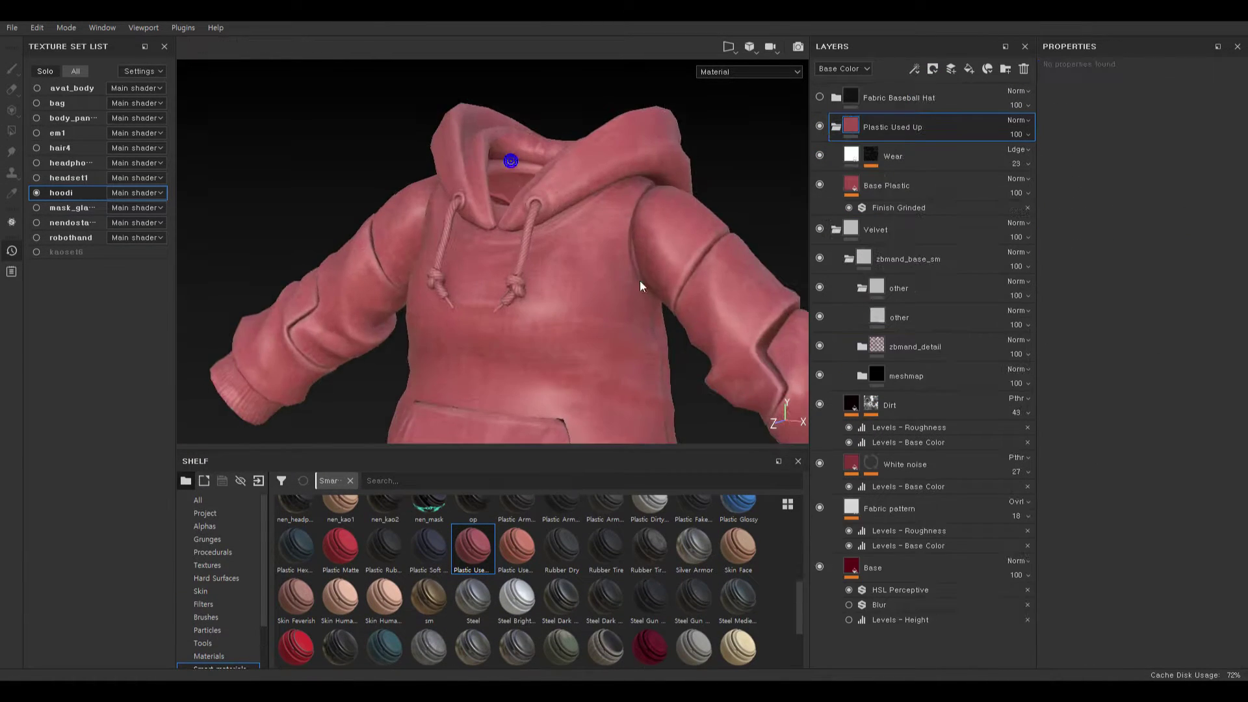
{"action": "middle_click_drag", "start_coordinate": [693, 326], "coordinate": [535, 173], "text": "alt"}
{"action": "right_click_drag", "start_coordinate": [547, 217], "coordinate": [421, 203], "text": "alt"}
{"action": "left_click", "coordinate": [820, 155]}
{"action": "left_click", "coordinate": [820, 155]}
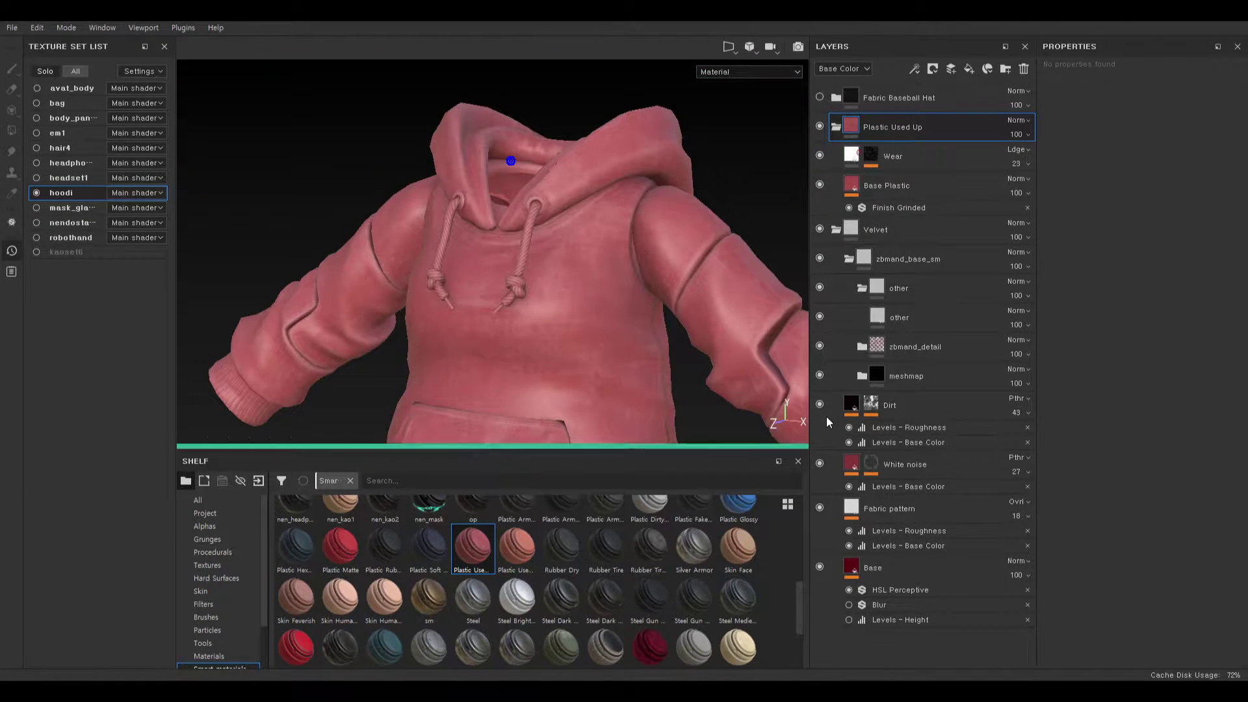
{"action": "left_click", "coordinate": [852, 155]}
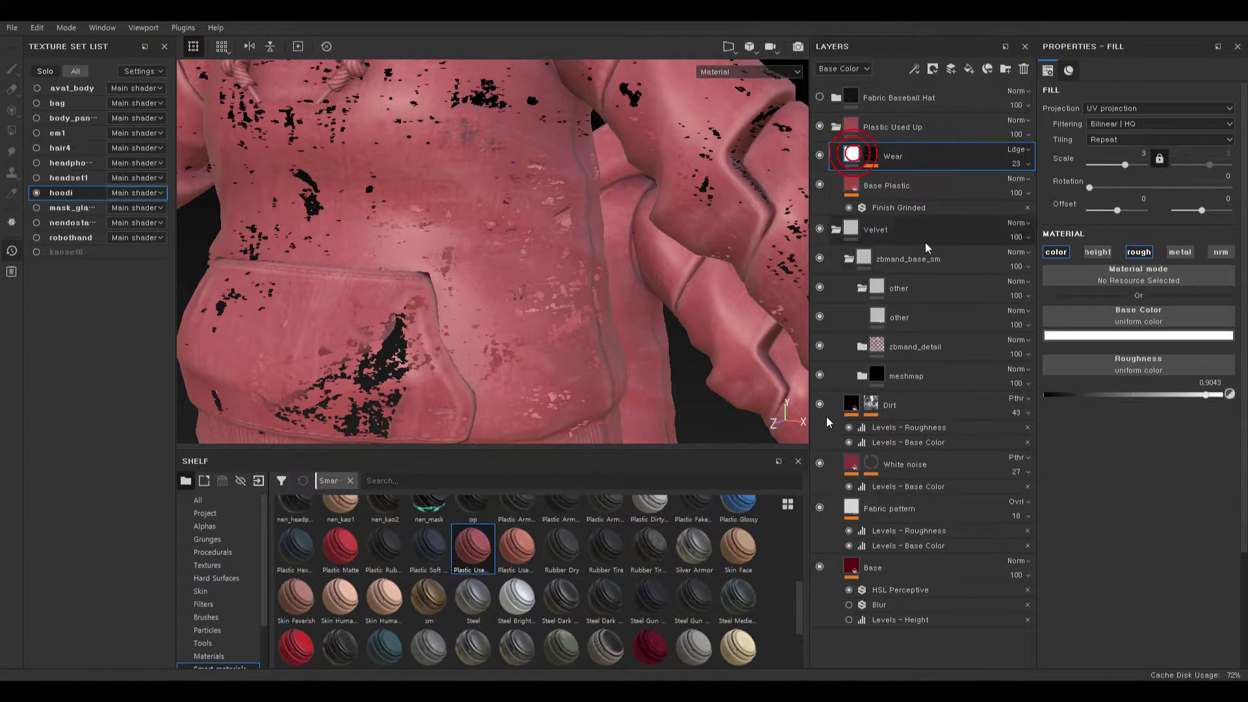
{"action": "left_click", "coordinate": [879, 289]}
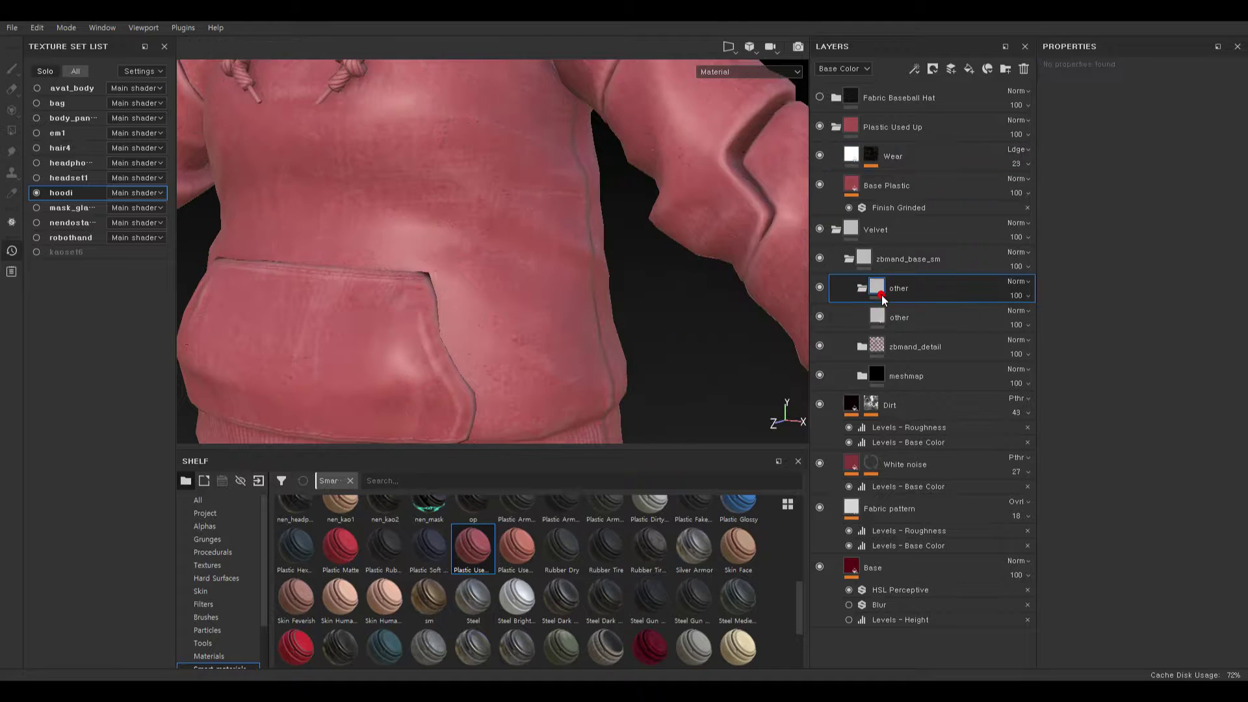
{"action": "left_click", "coordinate": [882, 306]}
{"action": "key", "text": "ctrl+v"}
- Delete the plain fill layer in the other folder and the whole Plastic Used Up group
{"action": "left_click", "coordinate": [903, 350]}
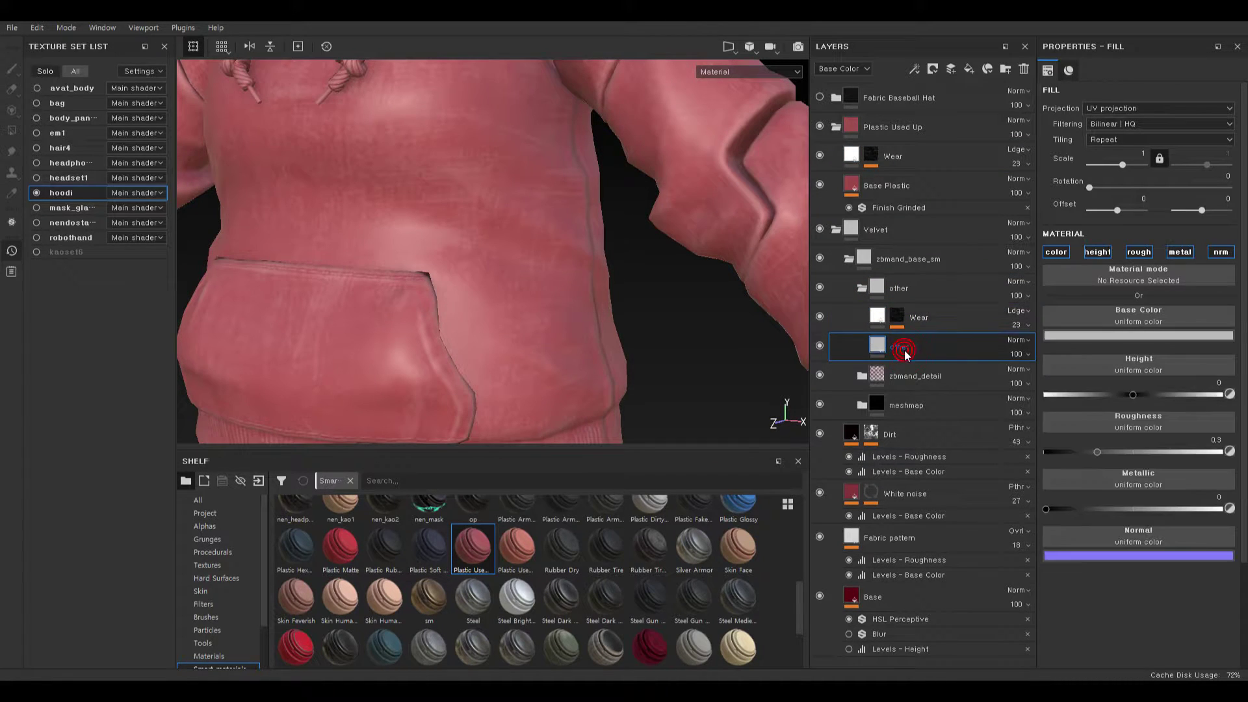
{"action": "key", "text": "Delete"}
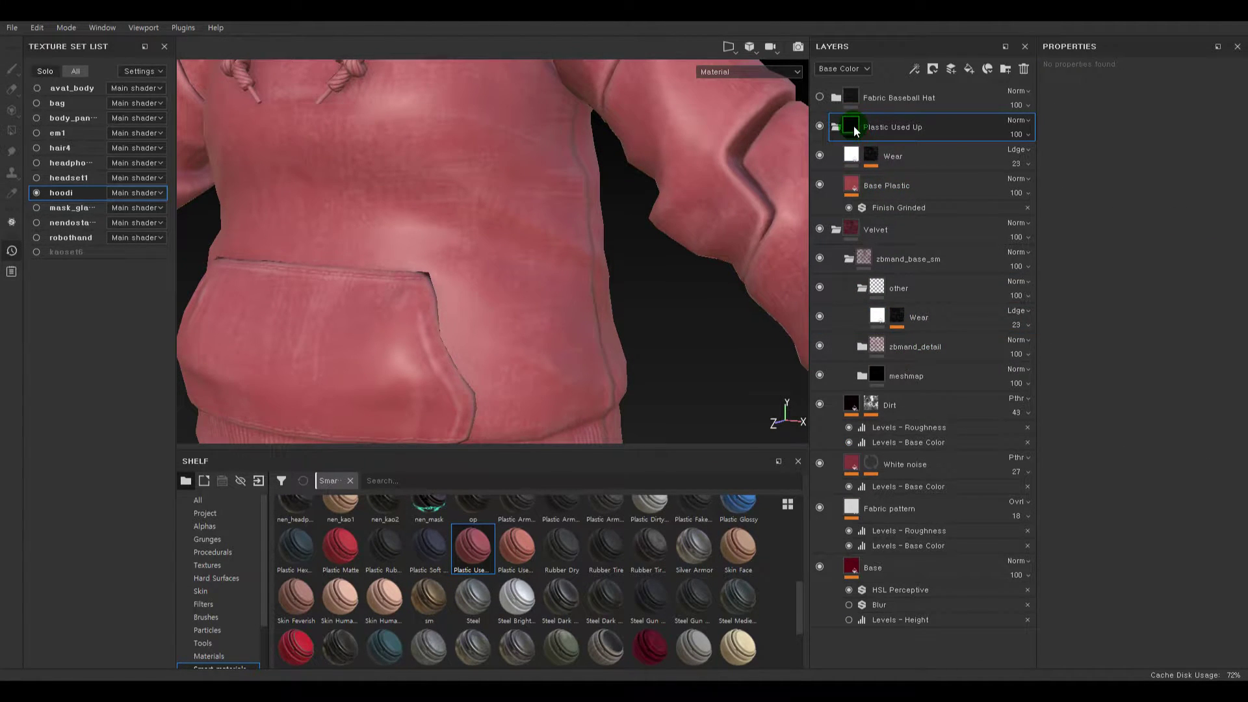
{"action": "key", "text": "Delete"}
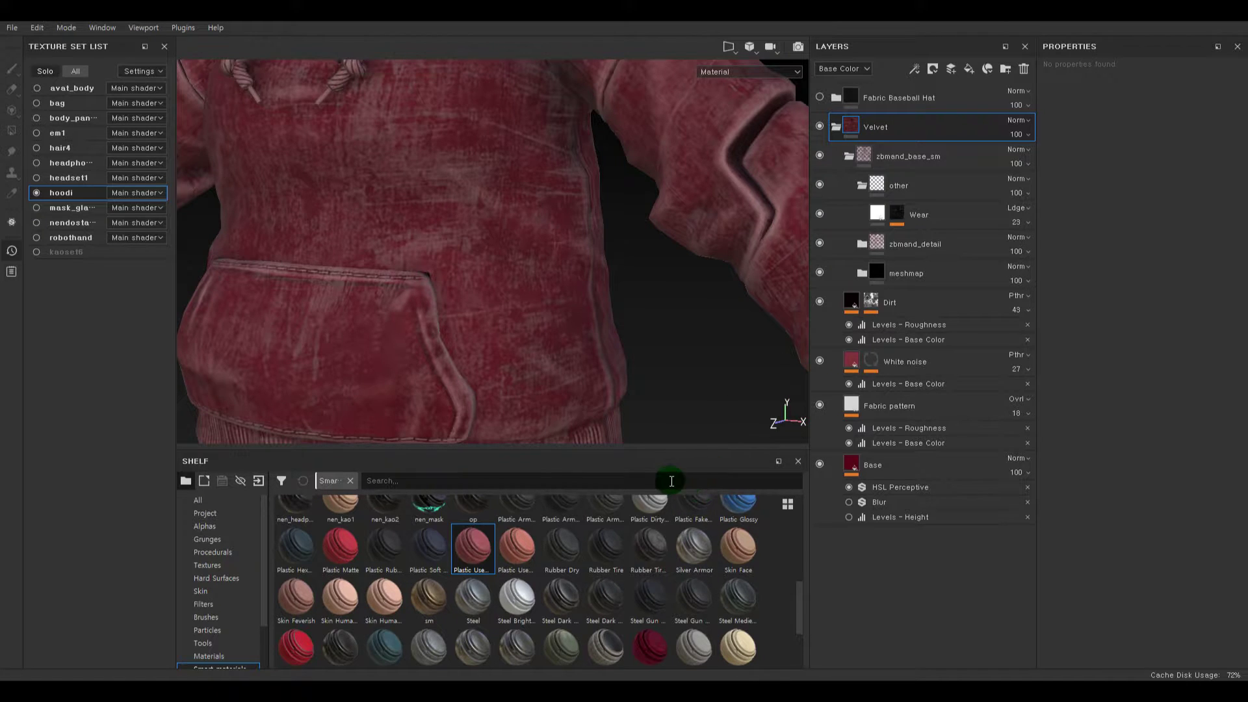
- Add the Bone Stylized smart material above the Velvet folder
{"action": "left_click_drag", "start_coordinate": [631, 449], "coordinate": [630, 359]}
{"action": "scroll", "coordinate": [446, 462], "scroll_direction": "up", "scroll_amount": 8}
{"action": "left_click_drag", "start_coordinate": [442, 442], "coordinate": [864, 134]}
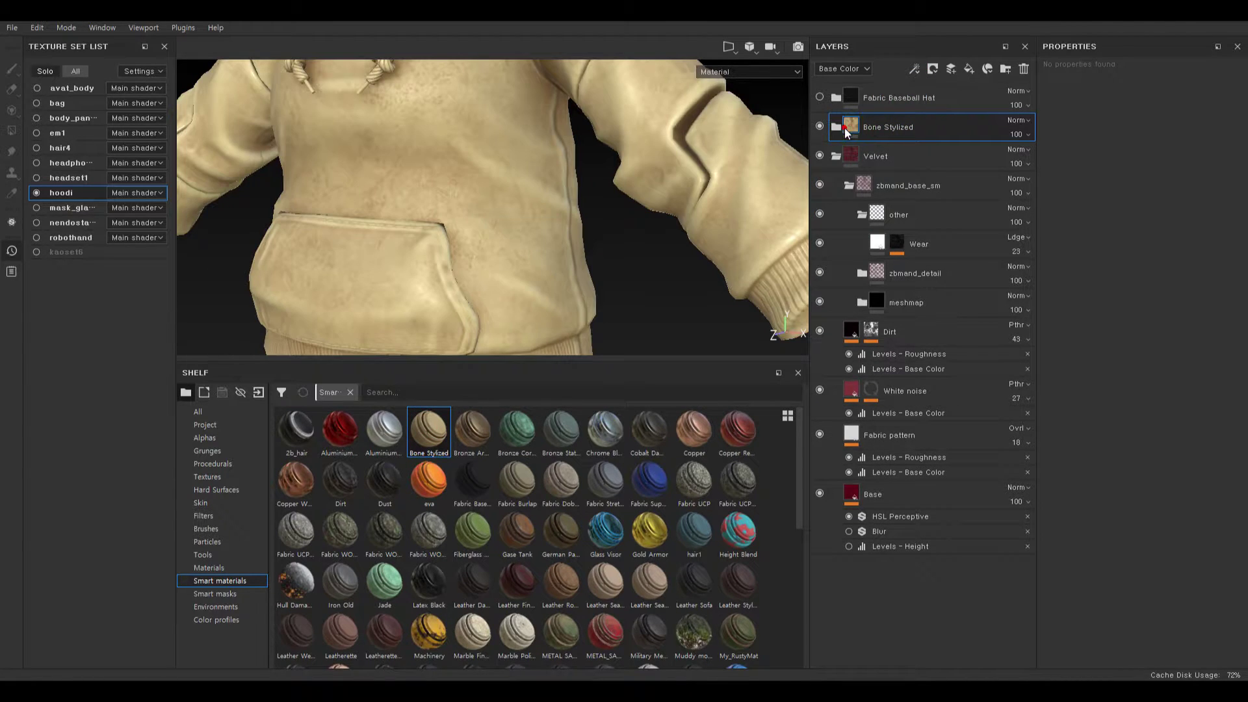
- Copy the Dirt layer from Bone Stylized into the other folder and delete the Bone Stylized group
{"action": "left_click", "coordinate": [838, 127]}
{"action": "left_click", "coordinate": [857, 155]}
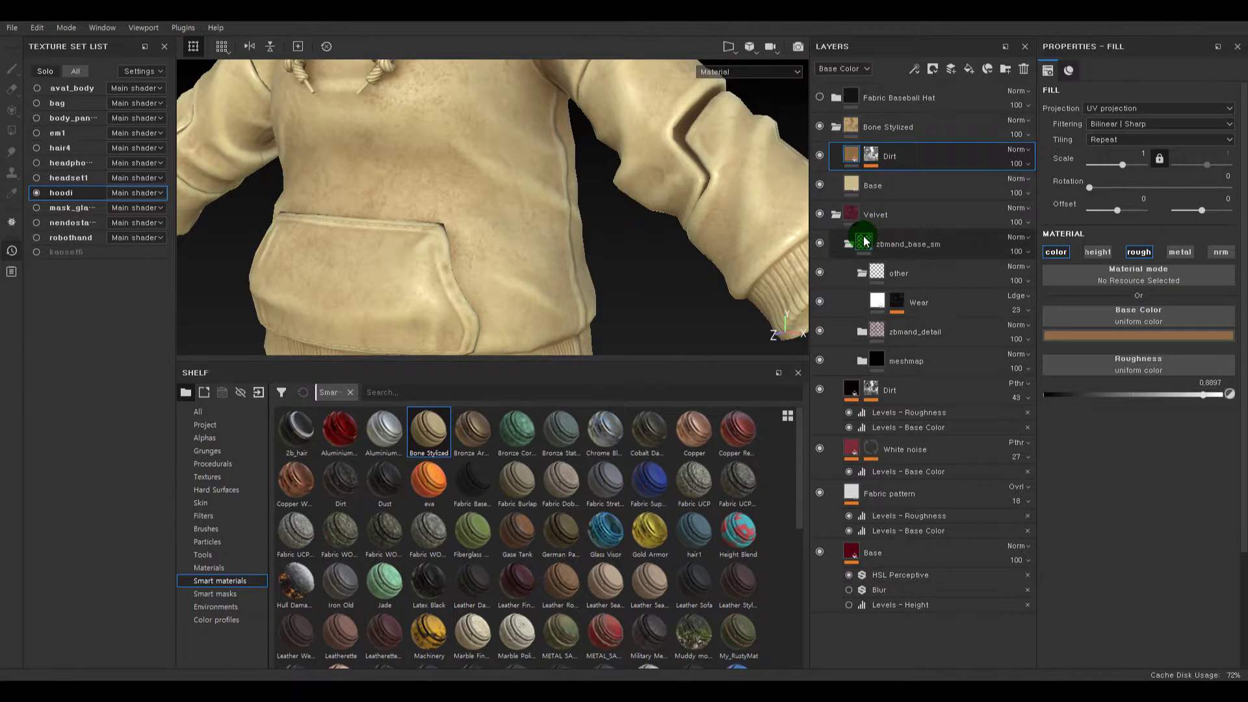
{"action": "left_click", "coordinate": [878, 291]}
{"action": "key", "text": "ctrl+v"}
{"action": "left_click", "coordinate": [870, 125]}
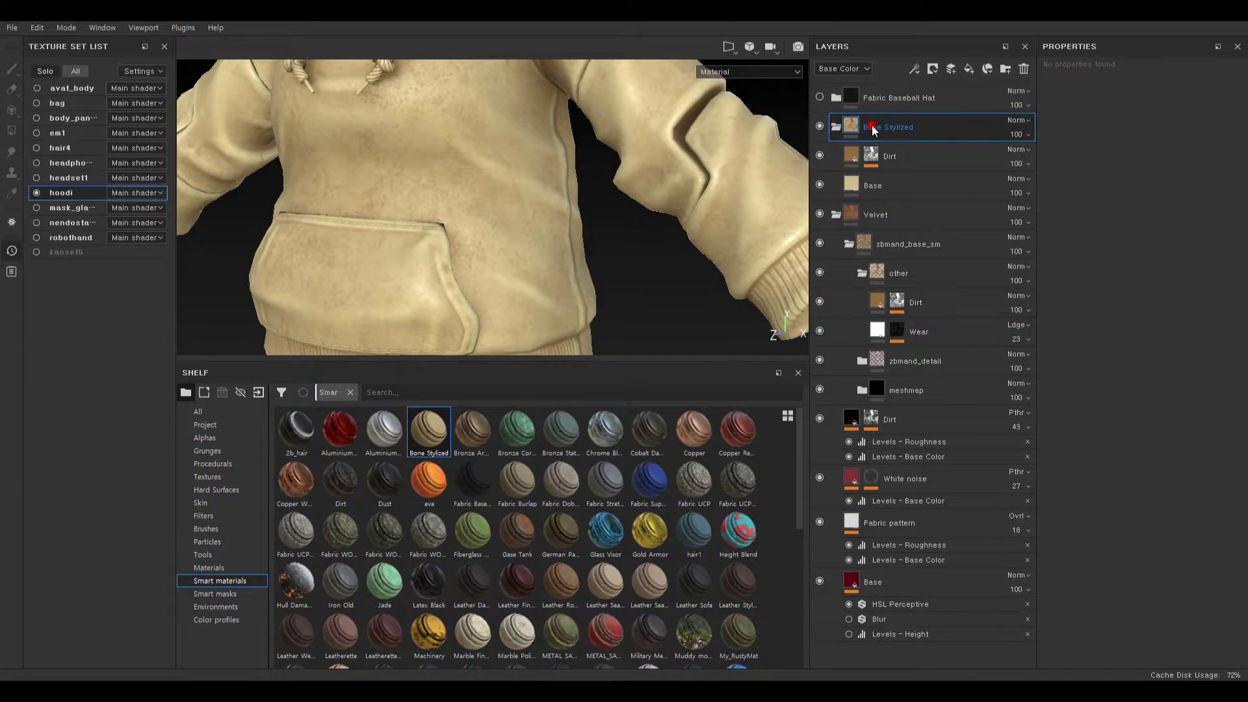
{"action": "key", "text": "Delete"}
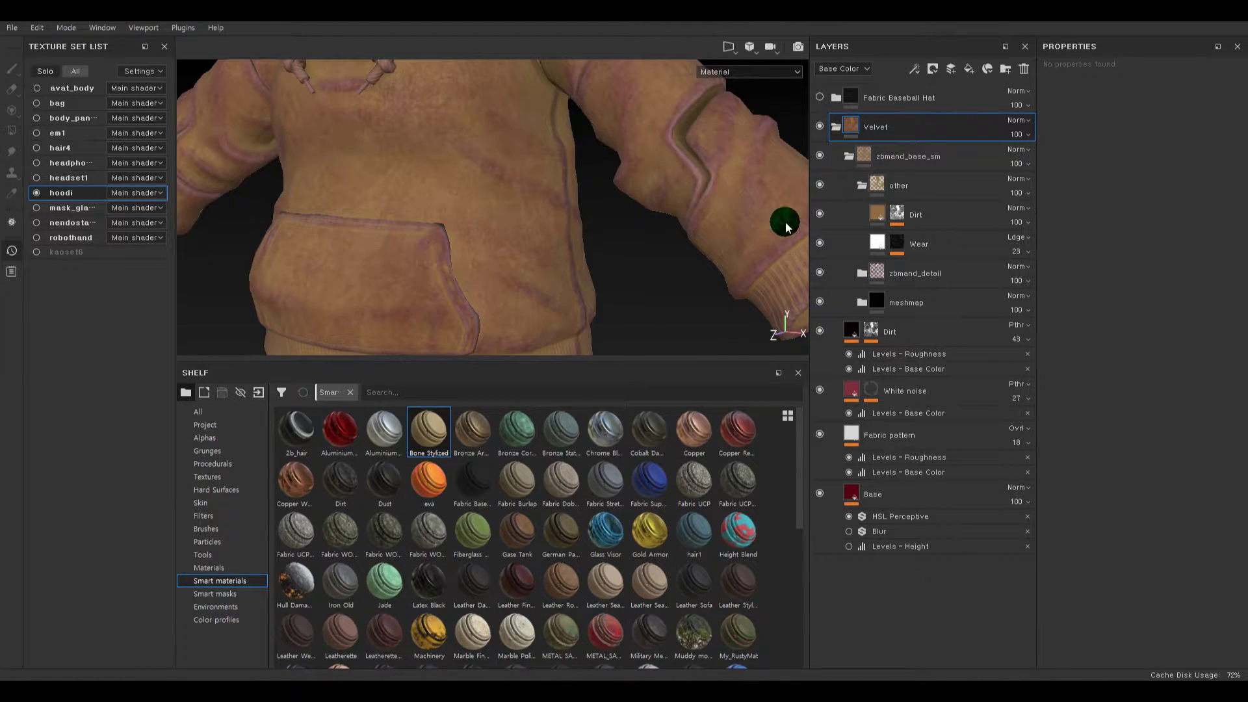
- Add the Leather Stylized smart material above the Velvet folder
{"action": "scroll", "coordinate": [650, 551], "scroll_direction": "down", "scroll_amount": 3}
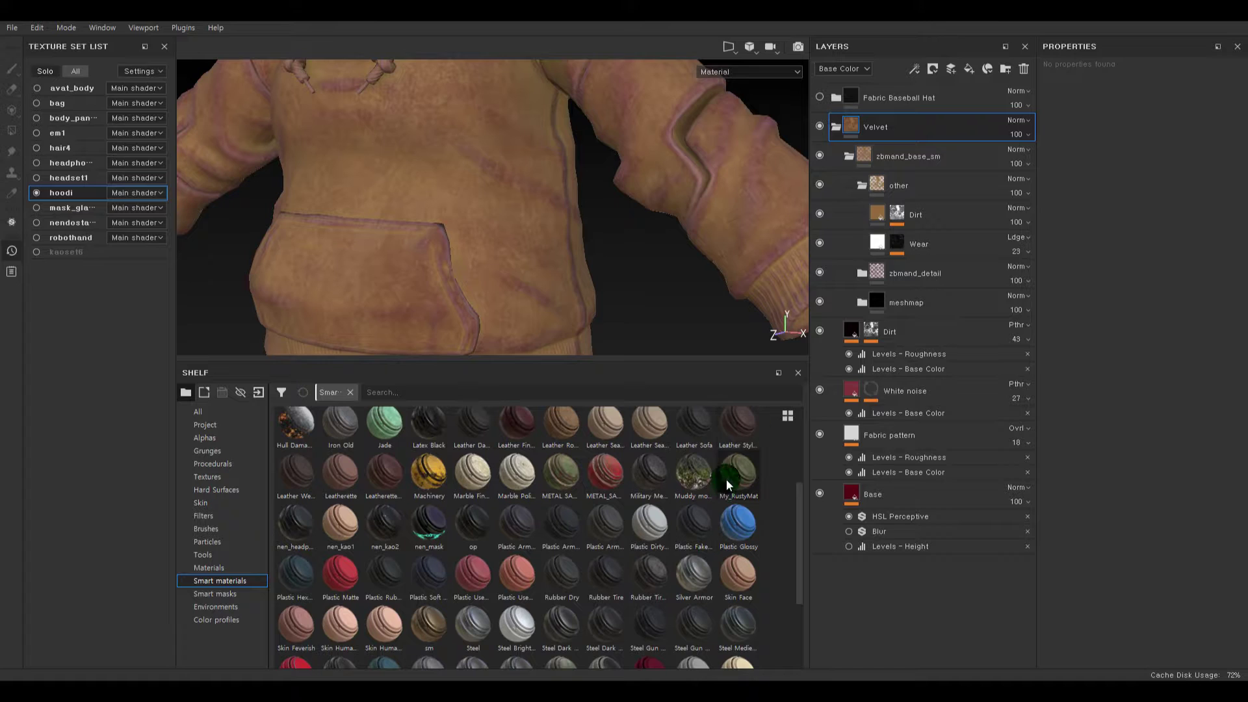
{"action": "left_click_drag", "start_coordinate": [739, 424], "coordinate": [919, 115]}
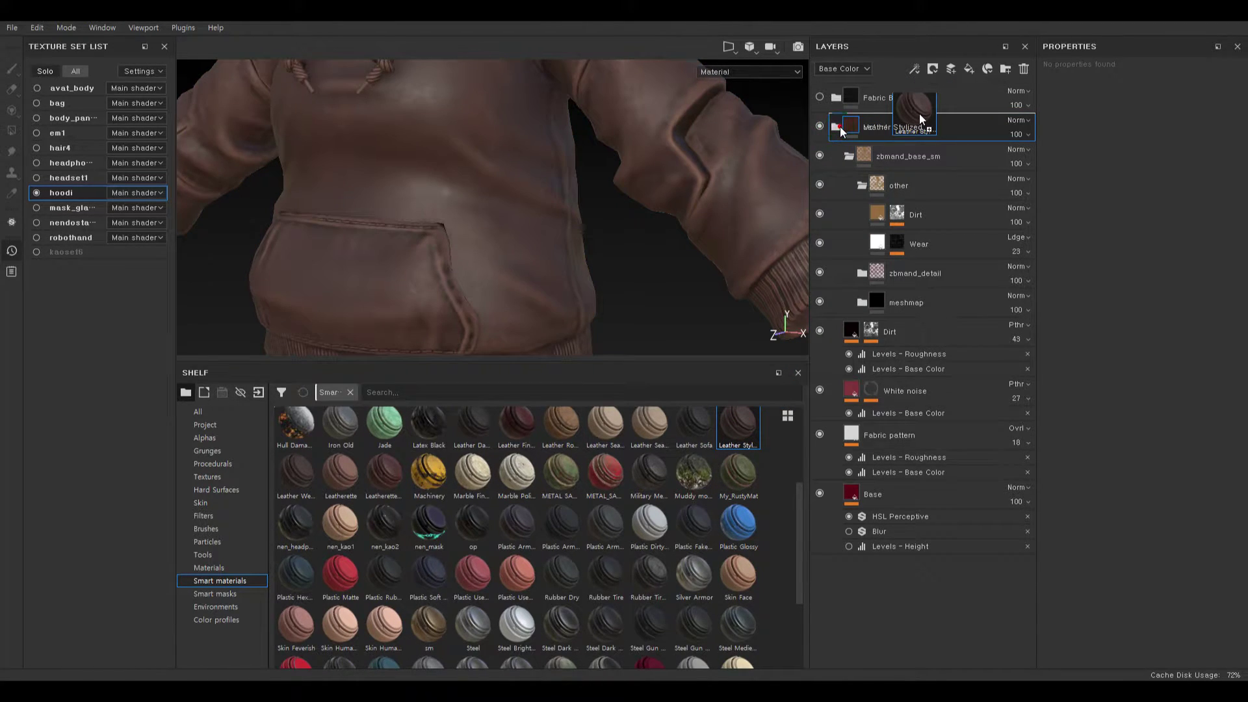
- Leave only Base Color and Base Noise visible in Leather Stylized and copy Base Noise into the other folder
{"action": "left_click", "coordinate": [820, 154]}
{"action": "left_click", "coordinate": [822, 201]}
{"action": "left_click", "coordinate": [820, 230]}
{"action": "left_click", "coordinate": [818, 264]}
{"action": "left_click", "coordinate": [819, 258]}
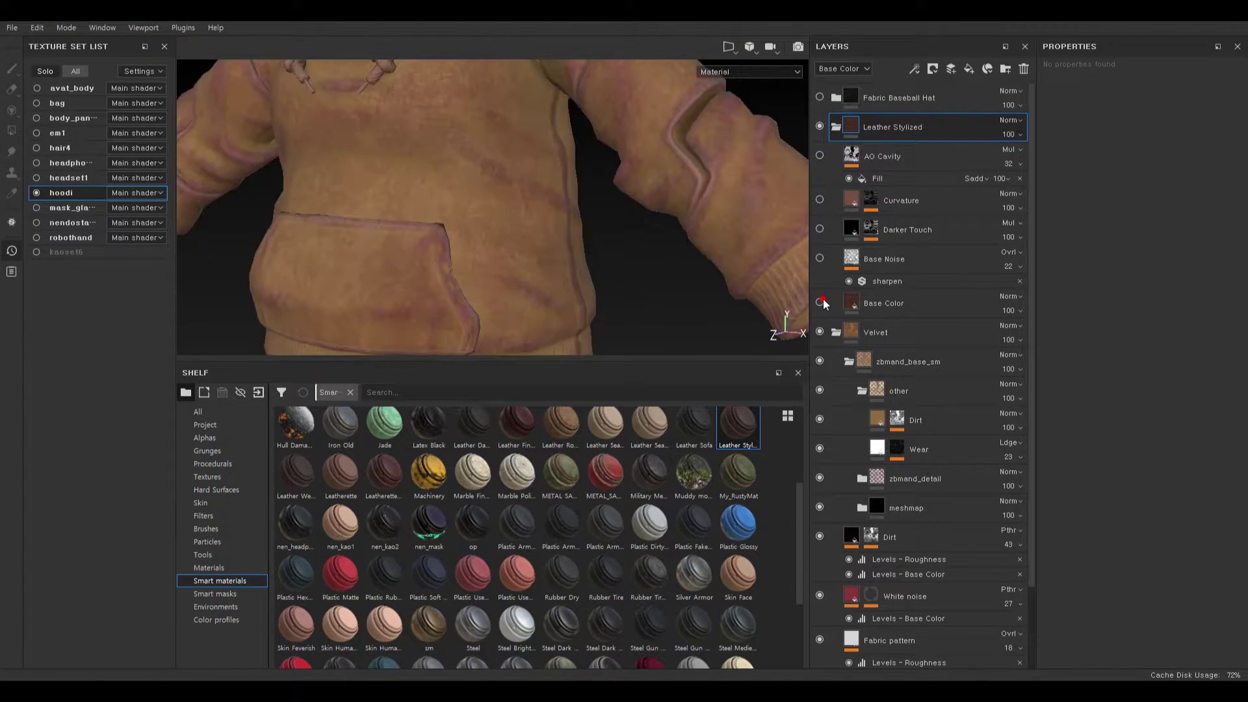
{"action": "left_click", "coordinate": [831, 255]}
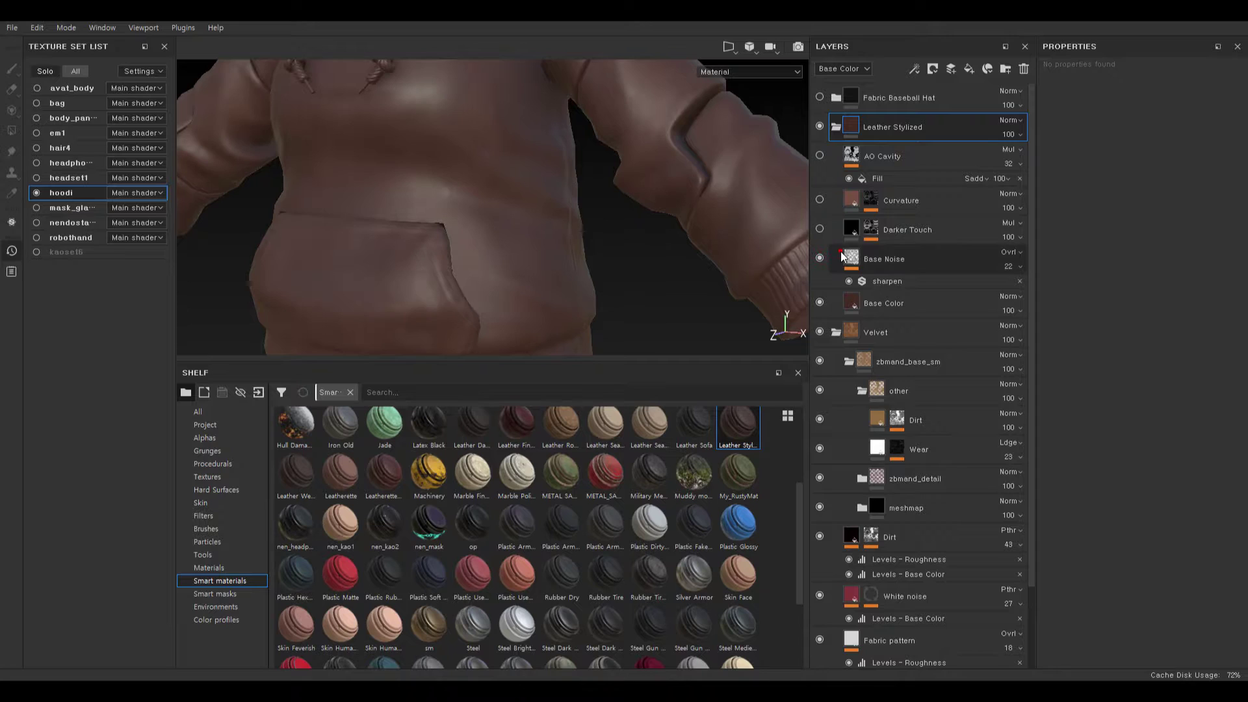
{"action": "left_click_drag", "start_coordinate": [882, 405], "coordinate": [884, 408]}
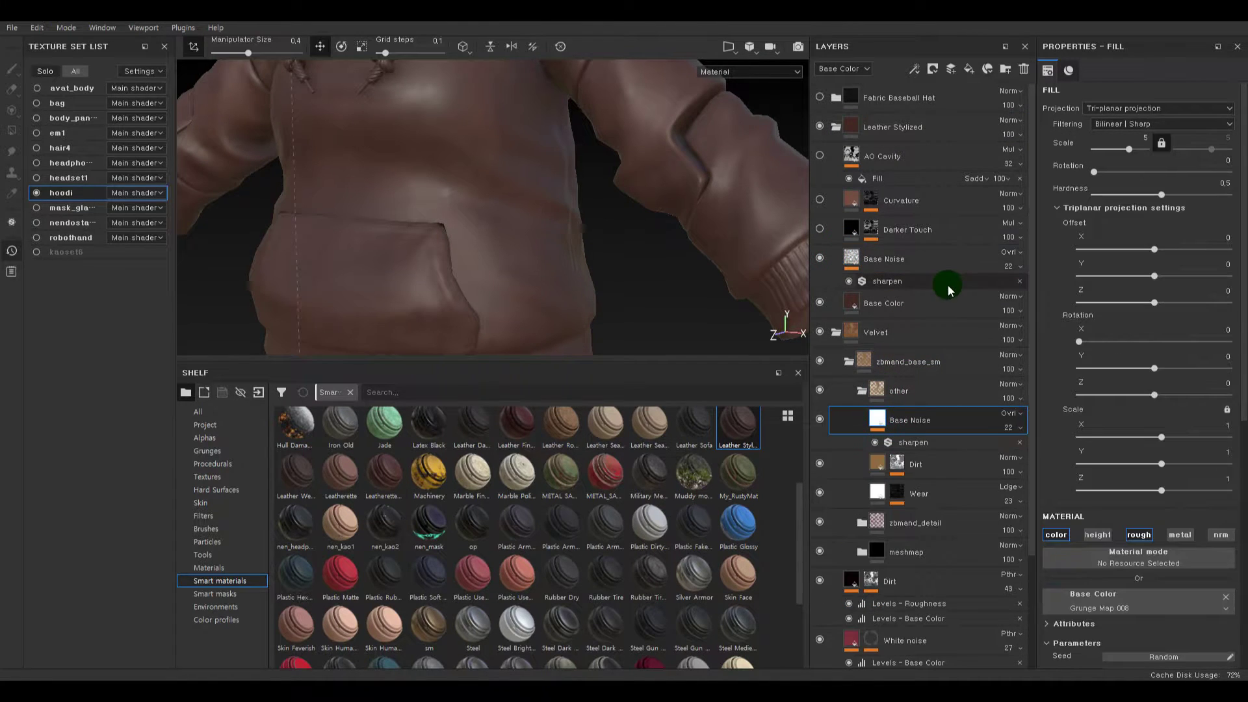
- Compare the hoodie with the Darker Touch layer of Leather Stylized shown and hidden
{"action": "left_click", "coordinate": [820, 229]}
{"action": "left_click", "coordinate": [820, 229]}
{"action": "left_click", "coordinate": [820, 228]}
{"action": "left_click", "coordinate": [820, 229]}
{"action": "left_click", "coordinate": [819, 228]}
{"action": "left_click", "coordinate": [820, 229]}
{"action": "left_click", "coordinate": [820, 228]}
- Preview the Curvature layer of Leather Stylized, copy it into the other folder and hide the original
{"action": "left_click", "coordinate": [821, 201]}
{"action": "left_click", "coordinate": [821, 200]}
{"action": "left_click", "coordinate": [823, 200]}
{"action": "left_click", "coordinate": [824, 201]}
{"action": "left_click", "coordinate": [823, 200]}
{"action": "left_click_drag", "start_coordinate": [850, 201], "coordinate": [916, 207]}
{"action": "key", "text": "ctrl+v"}
{"action": "left_click", "coordinate": [822, 200]}
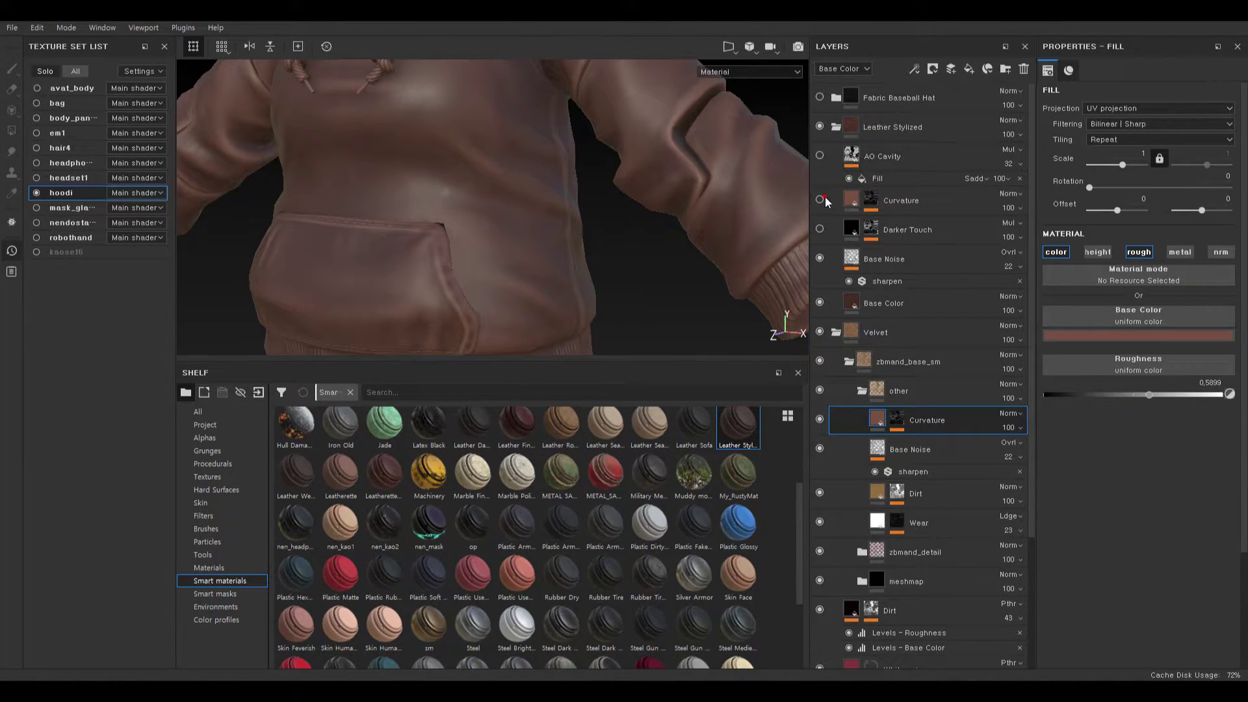
- Preview the AO Cavity layer of Leather Stylized and delete the whole Leather Stylized folder
{"action": "left_click", "coordinate": [822, 153]}
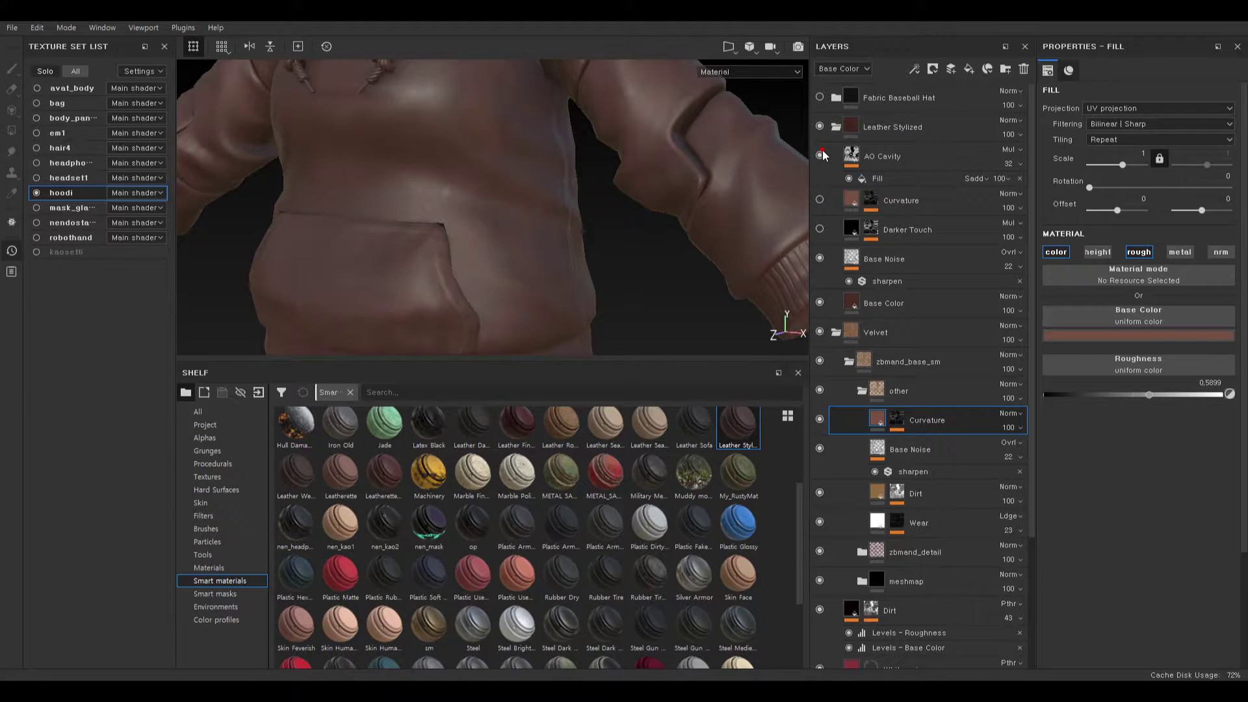
{"action": "left_click", "coordinate": [892, 127]}
{"action": "key", "text": "Delete"}
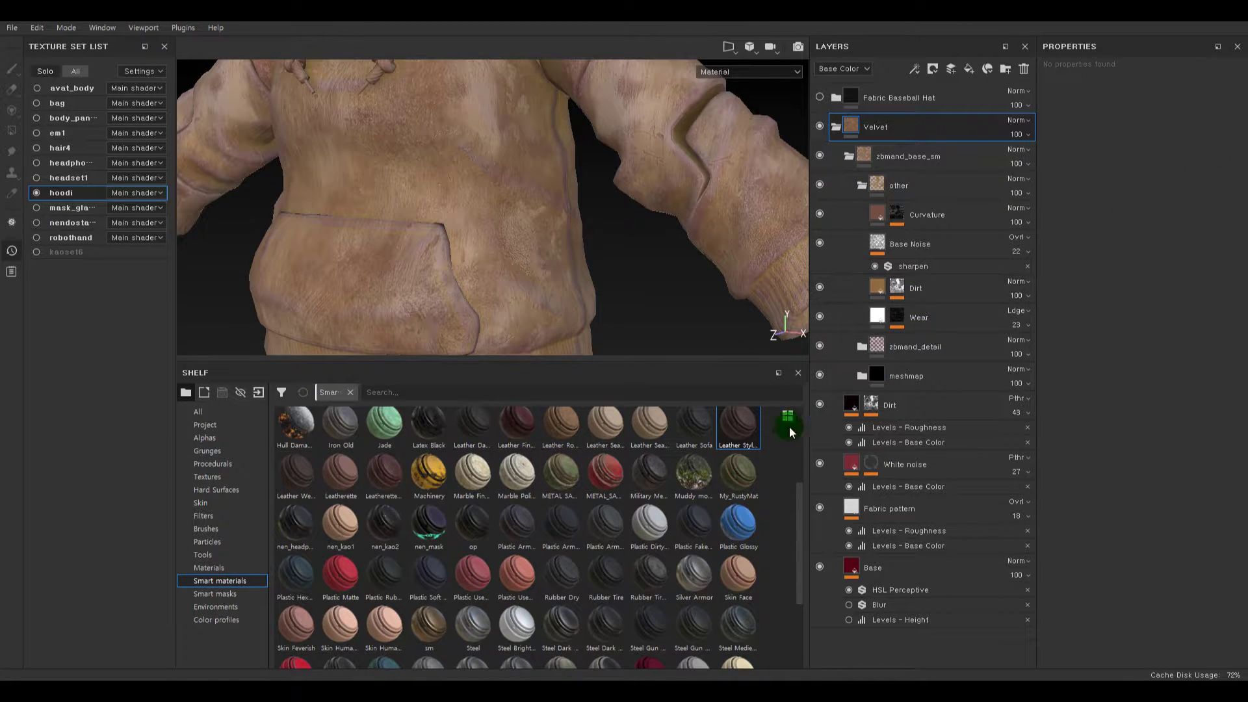
- Look through the smart material library for another material with useful layers, checking Bone Stylized, the used plastics and the rubbers
{"action": "scroll", "coordinate": [731, 589], "scroll_direction": "up", "scroll_amount": 3}
{"action": "scroll", "coordinate": [731, 588], "scroll_direction": "down", "scroll_amount": 5}
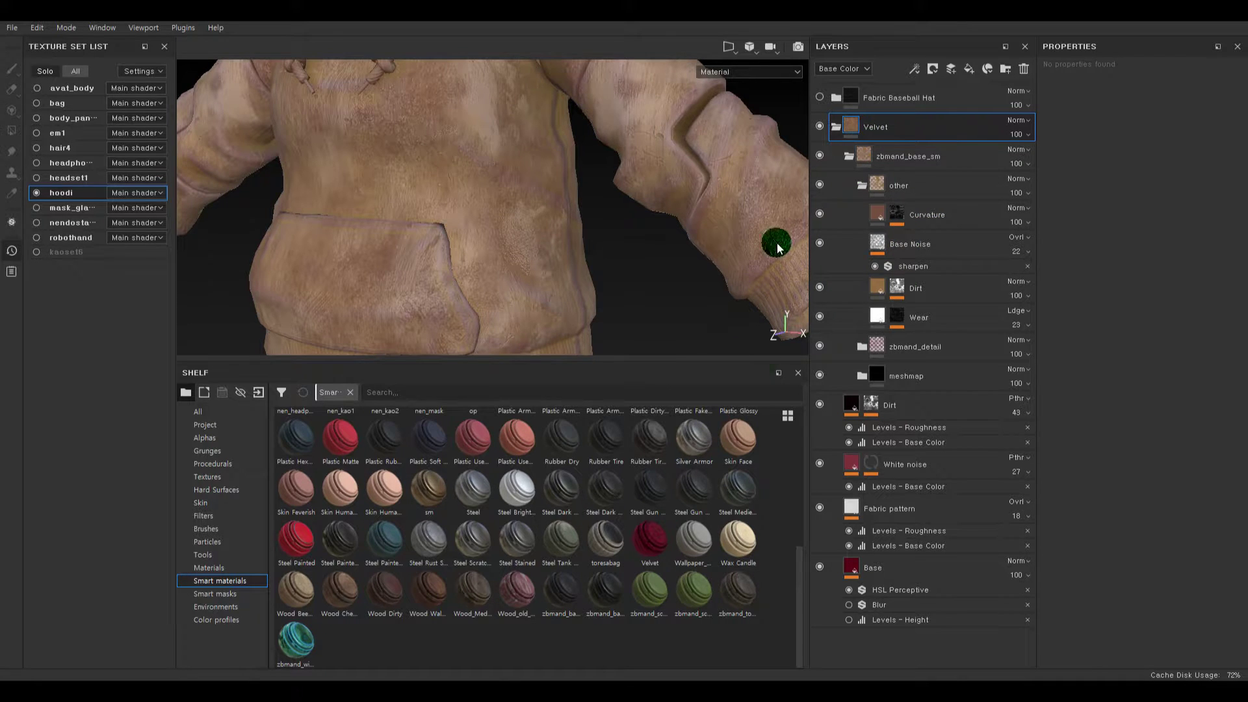
{"action": "scroll", "coordinate": [735, 520], "scroll_direction": "up", "scroll_amount": 3}
{"action": "left_click_drag", "start_coordinate": [733, 441], "coordinate": [734, 441]}
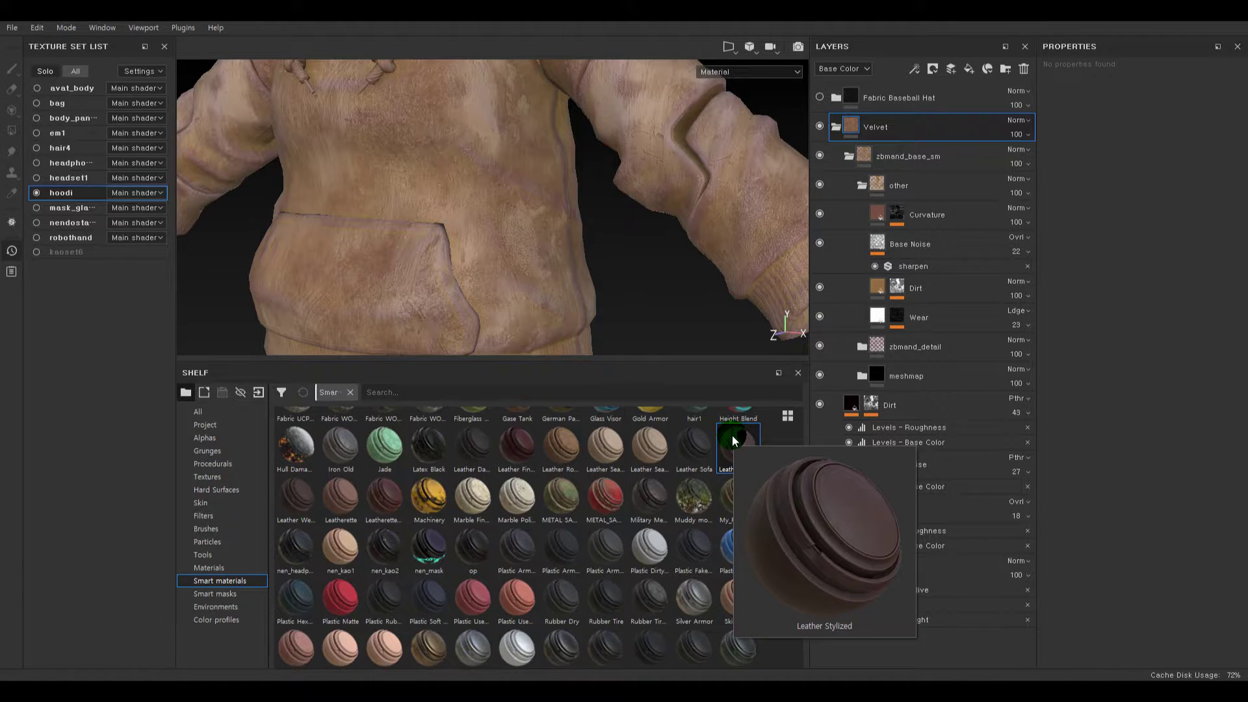
{"action": "scroll", "coordinate": [362, 479], "scroll_direction": "up", "scroll_amount": 3}
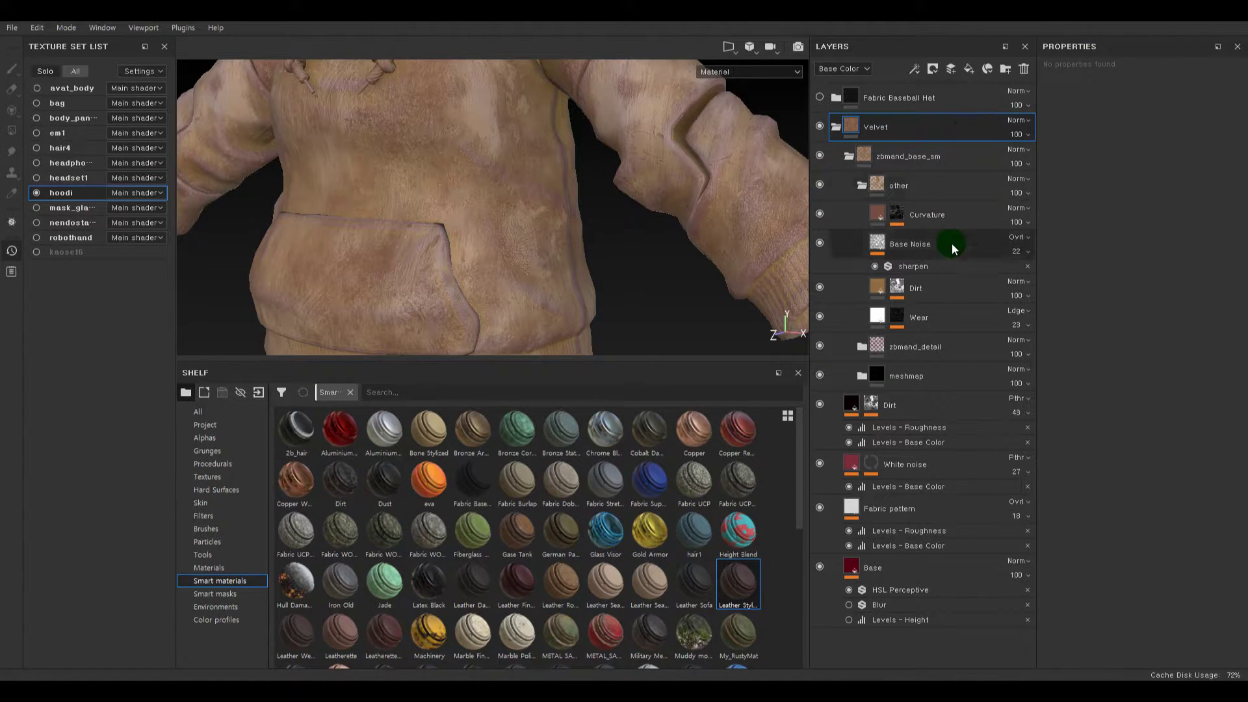
{"action": "left_click", "coordinate": [453, 426]}
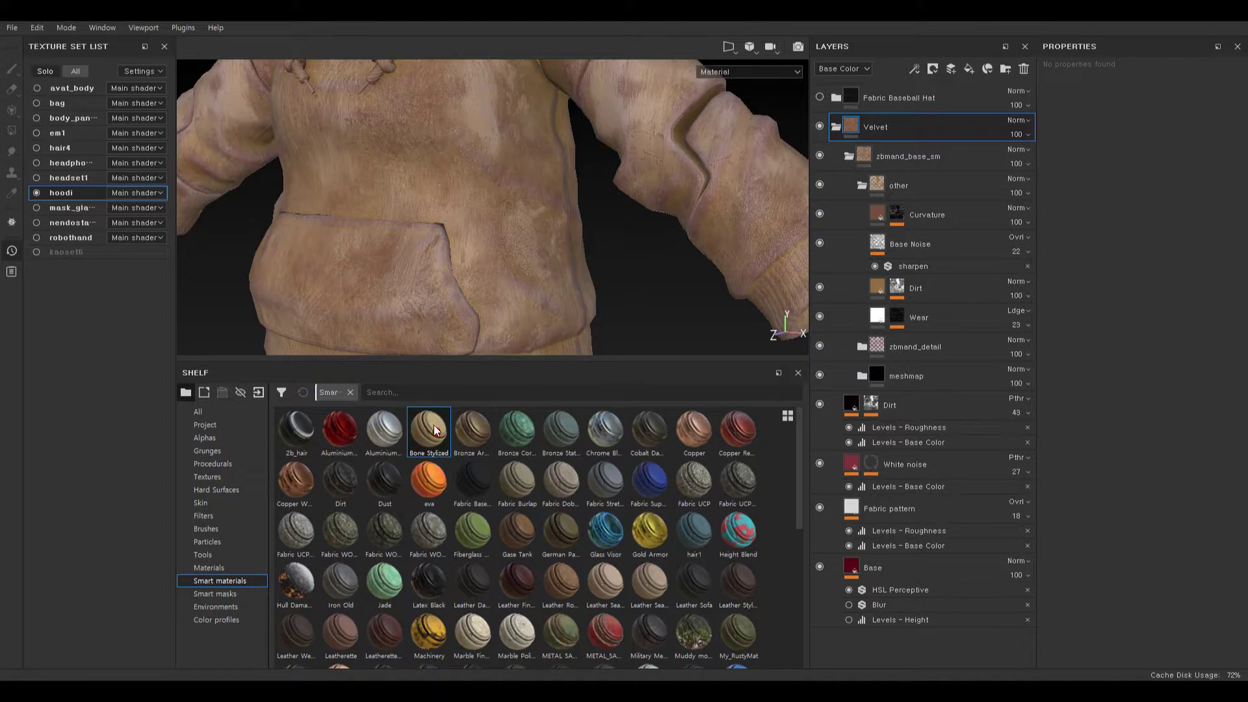
{"action": "mouse_move", "coordinate": [420, 431]}
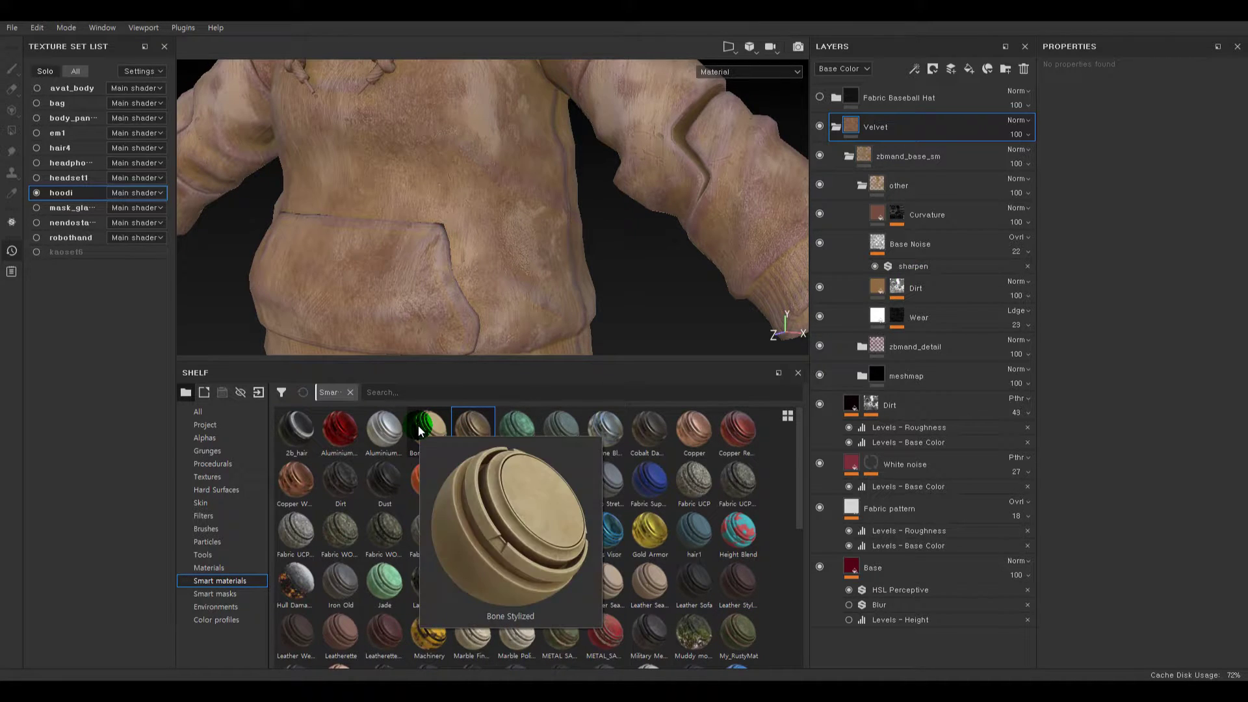
{"action": "left_click", "coordinate": [602, 449]}
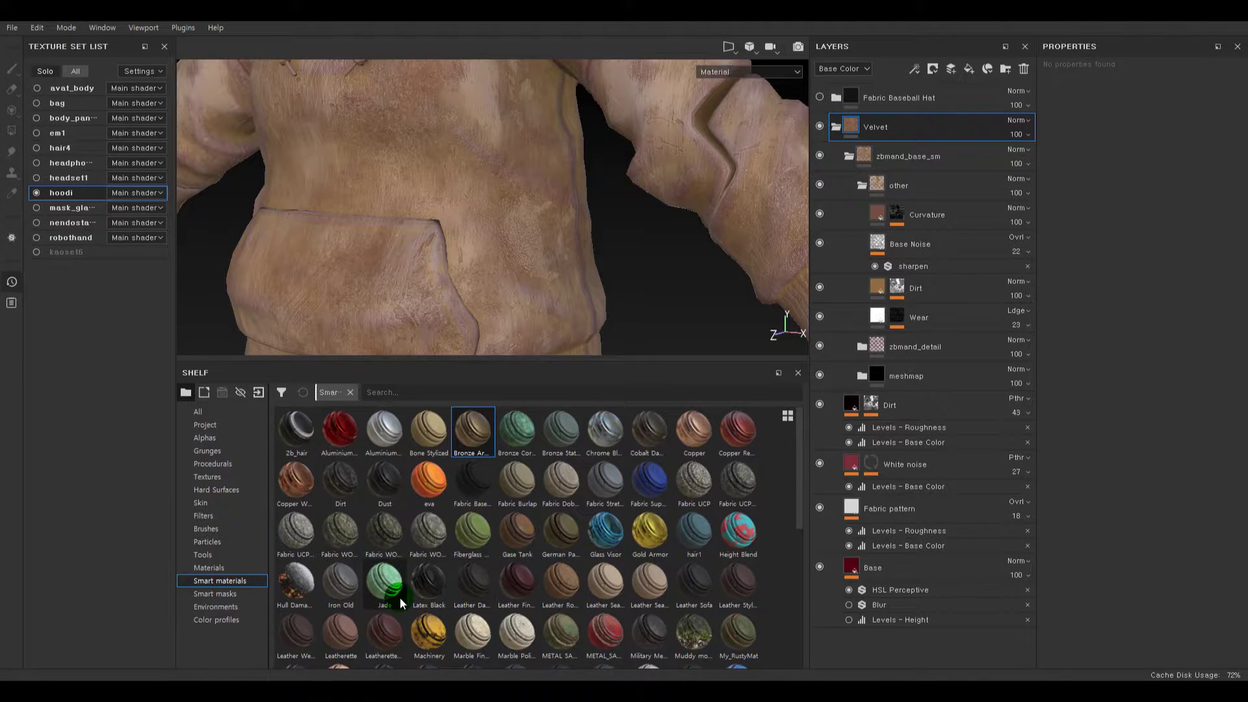
{"action": "scroll", "coordinate": [400, 603], "scroll_direction": "down", "scroll_amount": 1}
{"action": "scroll", "coordinate": [400, 599], "scroll_direction": "down", "scroll_amount": 3}
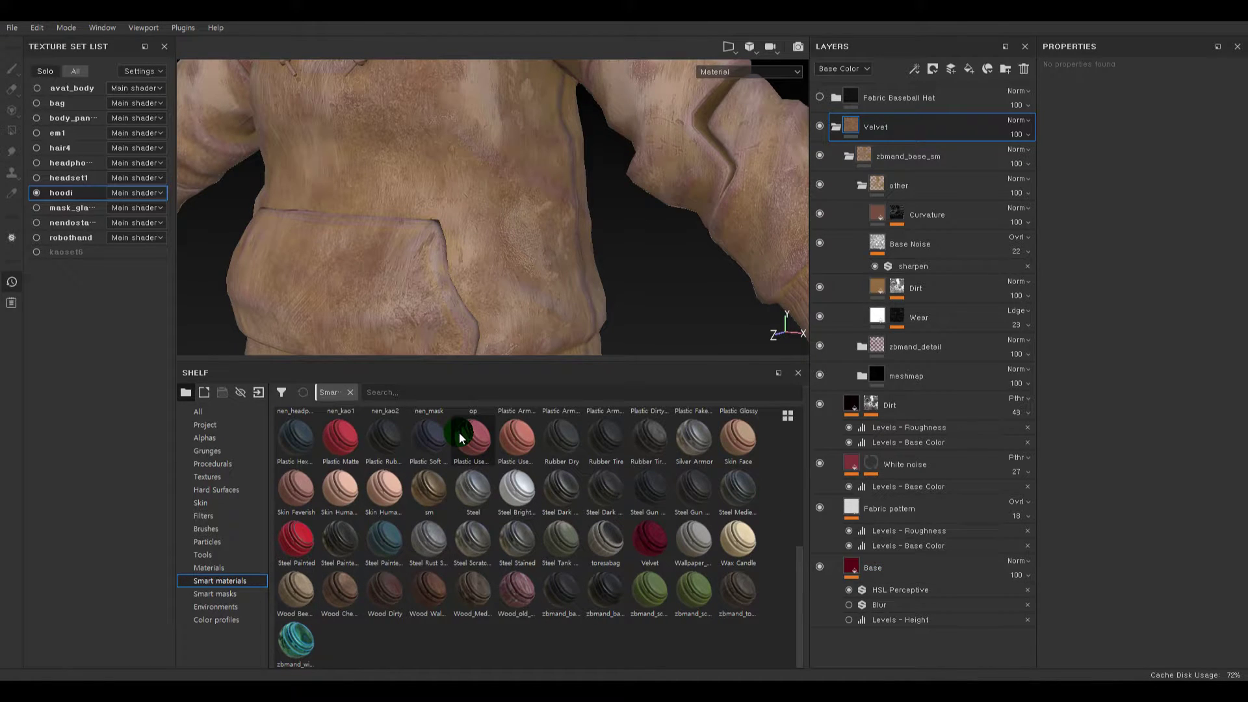
{"action": "left_click", "coordinate": [524, 435]}
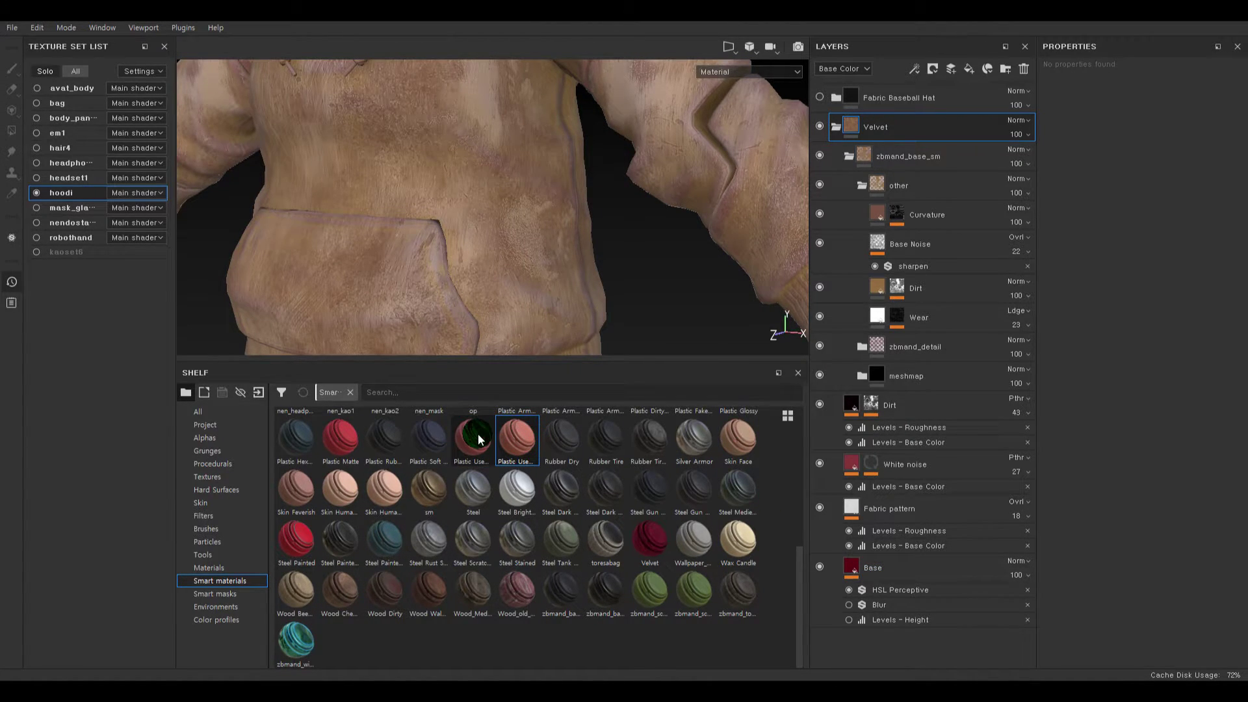
{"action": "mouse_move", "coordinate": [479, 440]}
{"action": "left_click_drag", "start_coordinate": [480, 440], "coordinate": [611, 362]}
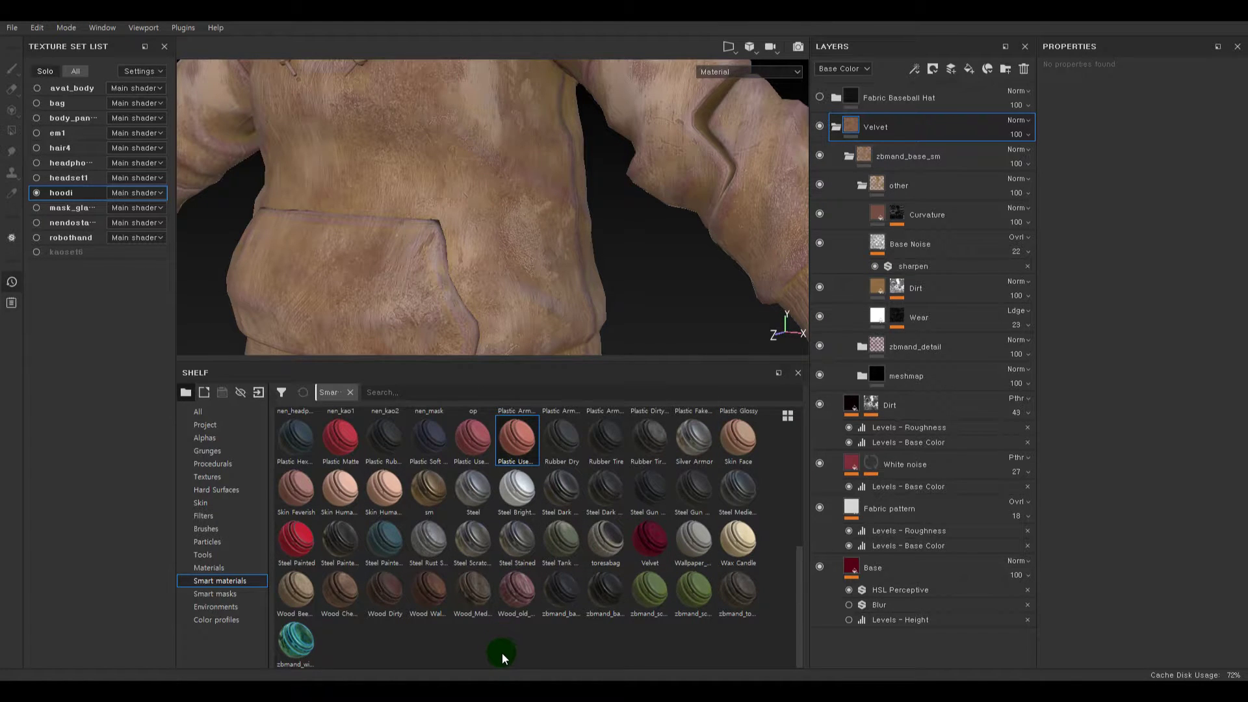
{"action": "scroll", "coordinate": [502, 658], "scroll_direction": "up", "scroll_amount": 5}
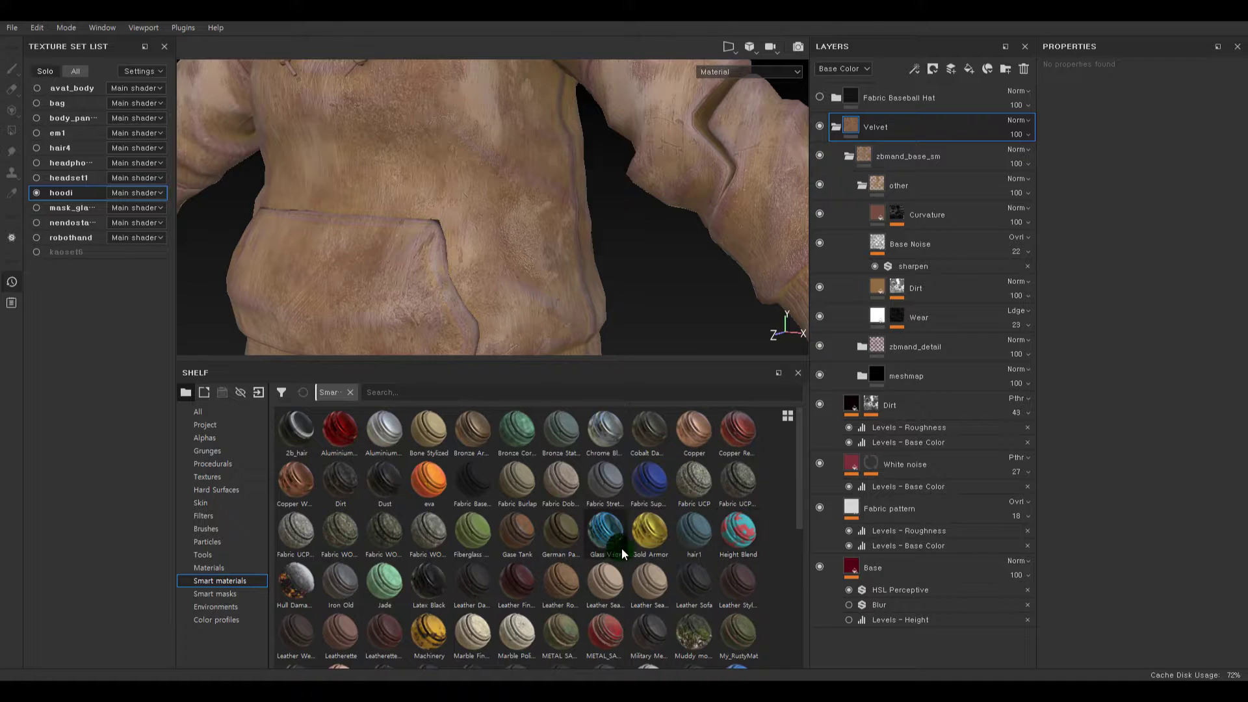
{"action": "scroll", "coordinate": [463, 606], "scroll_direction": "down", "scroll_amount": 3}
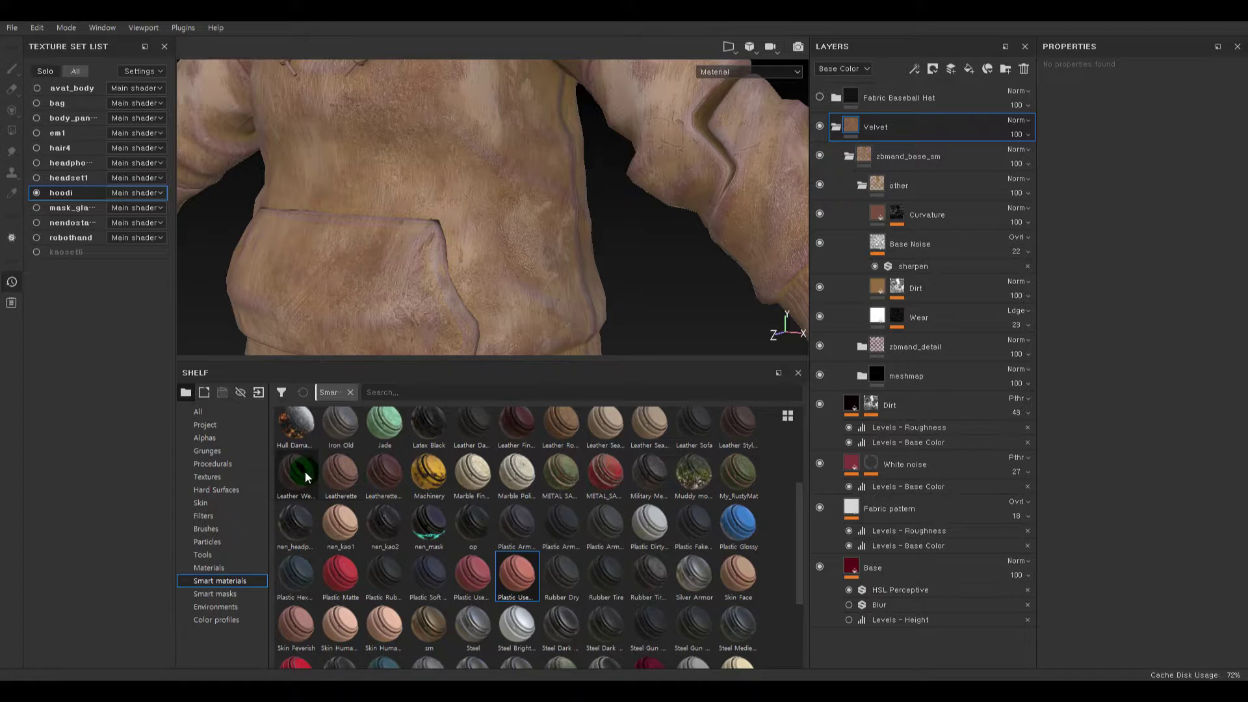
{"action": "scroll", "coordinate": [658, 530], "scroll_direction": "down", "scroll_amount": 3}
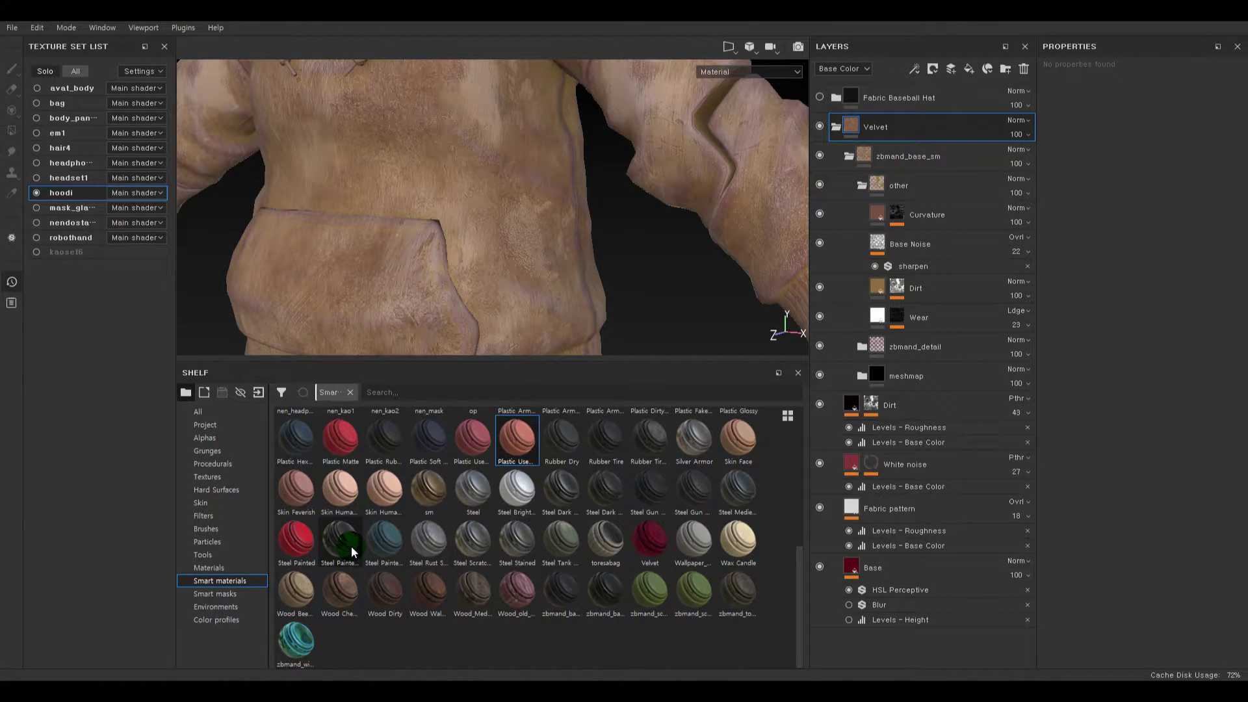
{"action": "left_click", "coordinate": [606, 439]}
{"action": "scroll", "coordinate": [653, 546], "scroll_direction": "up", "scroll_amount": 3}
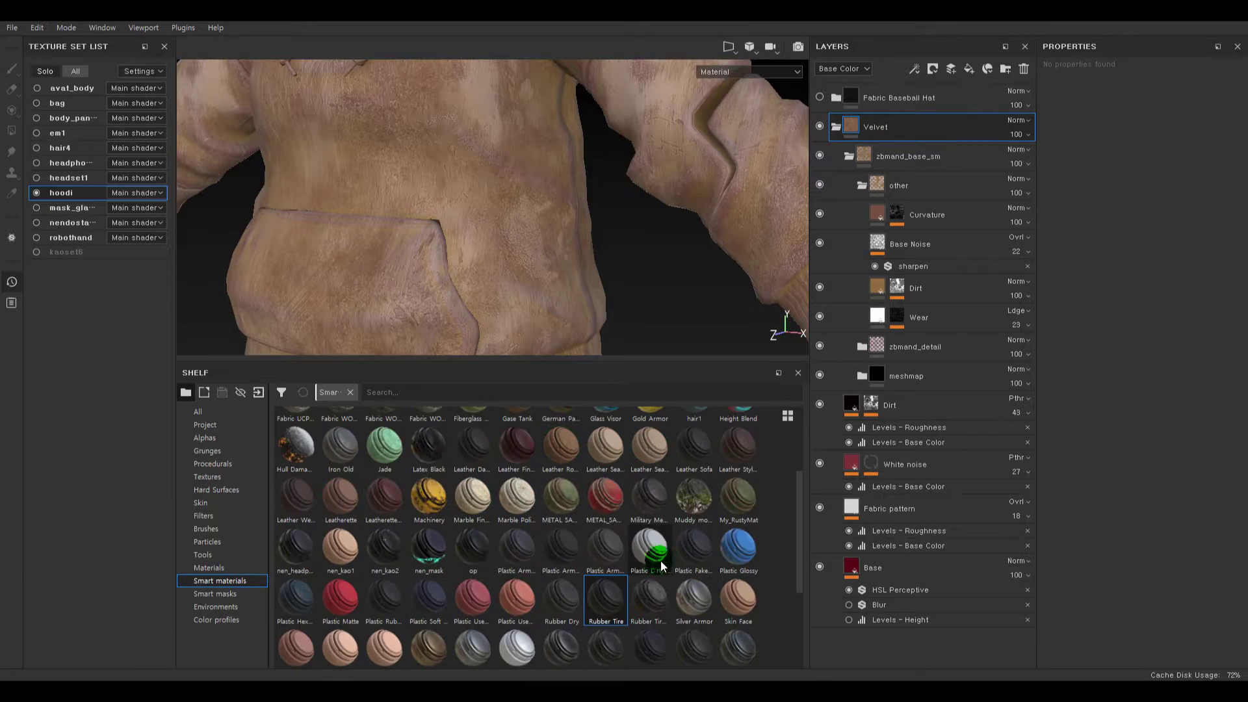
- Add the Military Metal smart material above the Velvet folder and delete its Dust folder
{"action": "left_click_drag", "start_coordinate": [650, 501], "coordinate": [927, 118]}
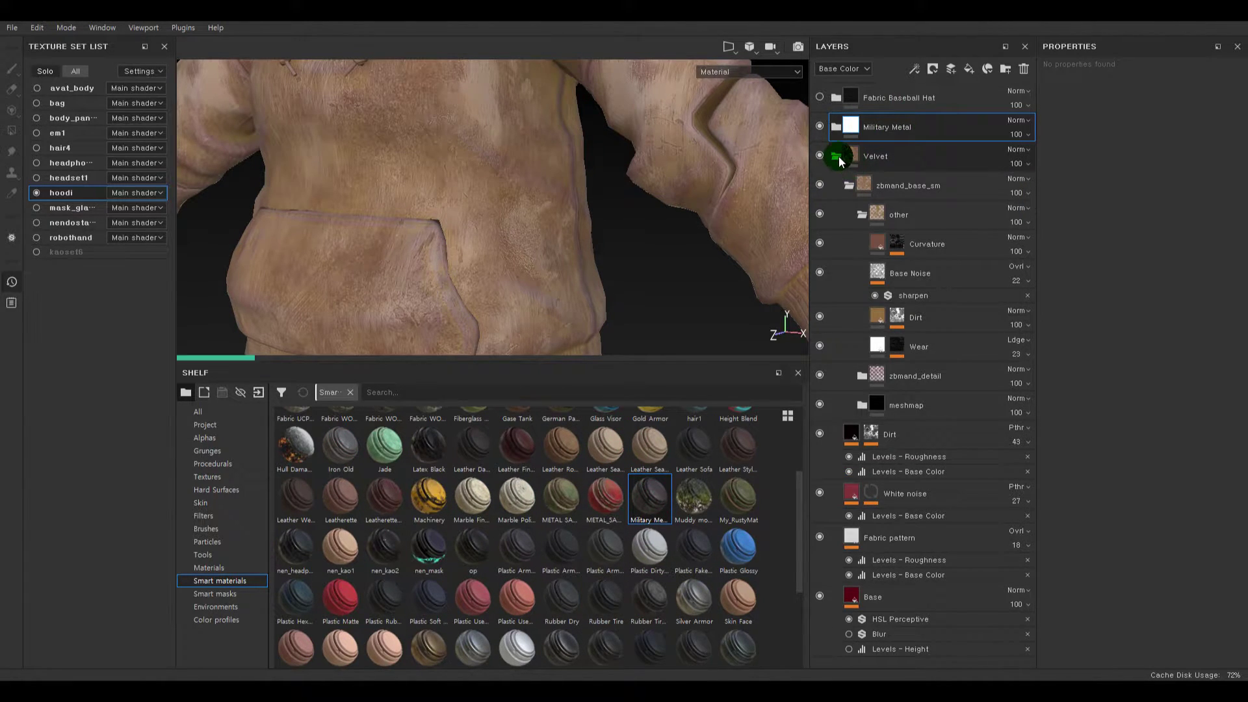
{"action": "mouse_move", "coordinate": [649, 505]}
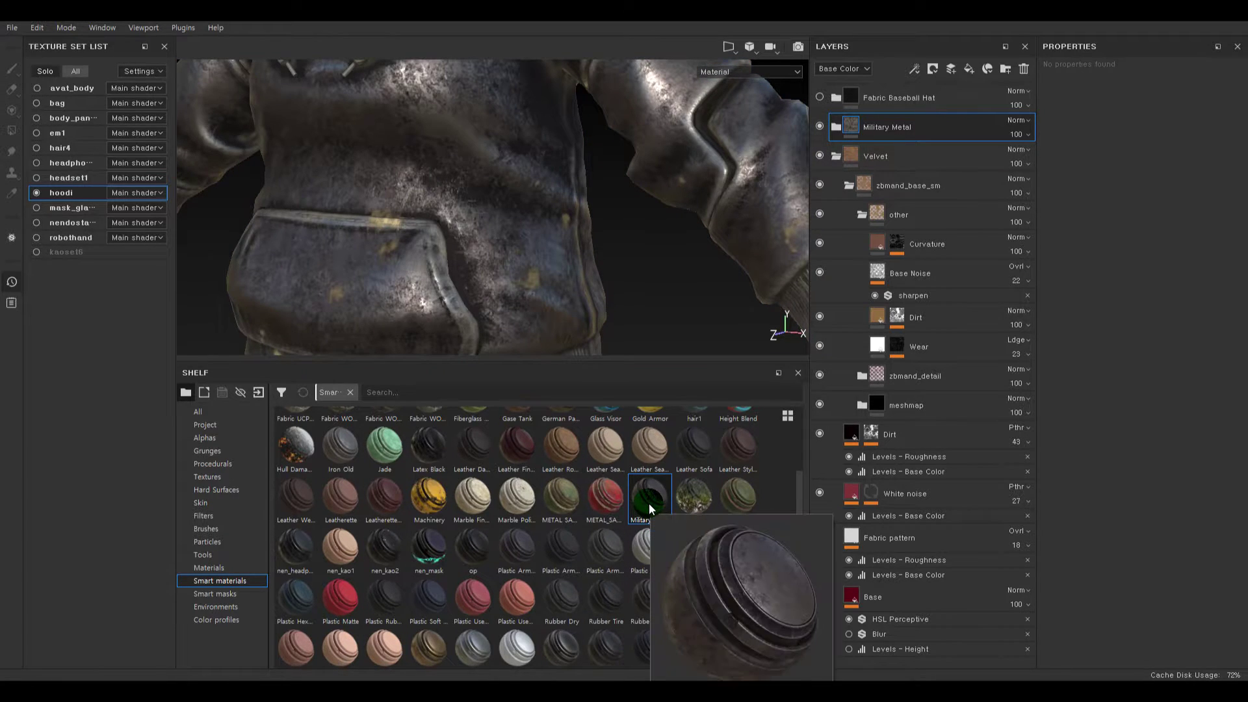
{"action": "left_click", "coordinate": [836, 128]}
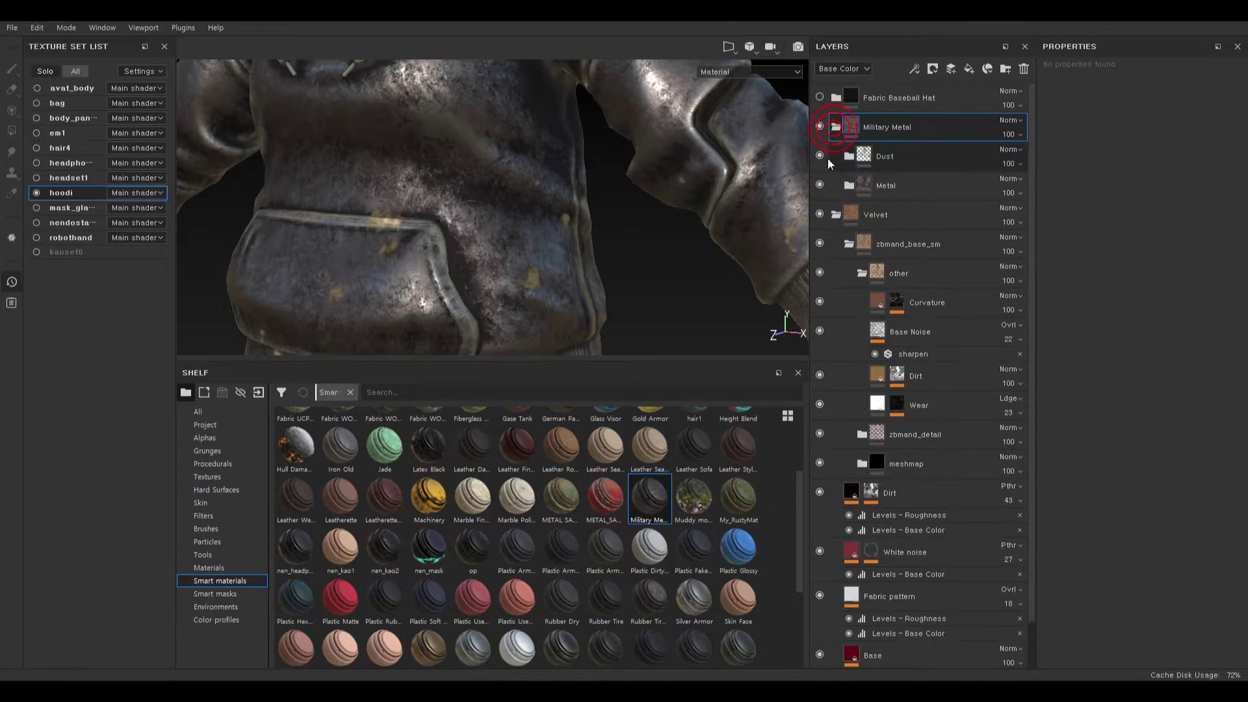
{"action": "left_click", "coordinate": [820, 156]}
{"action": "left_click", "coordinate": [864, 157]}
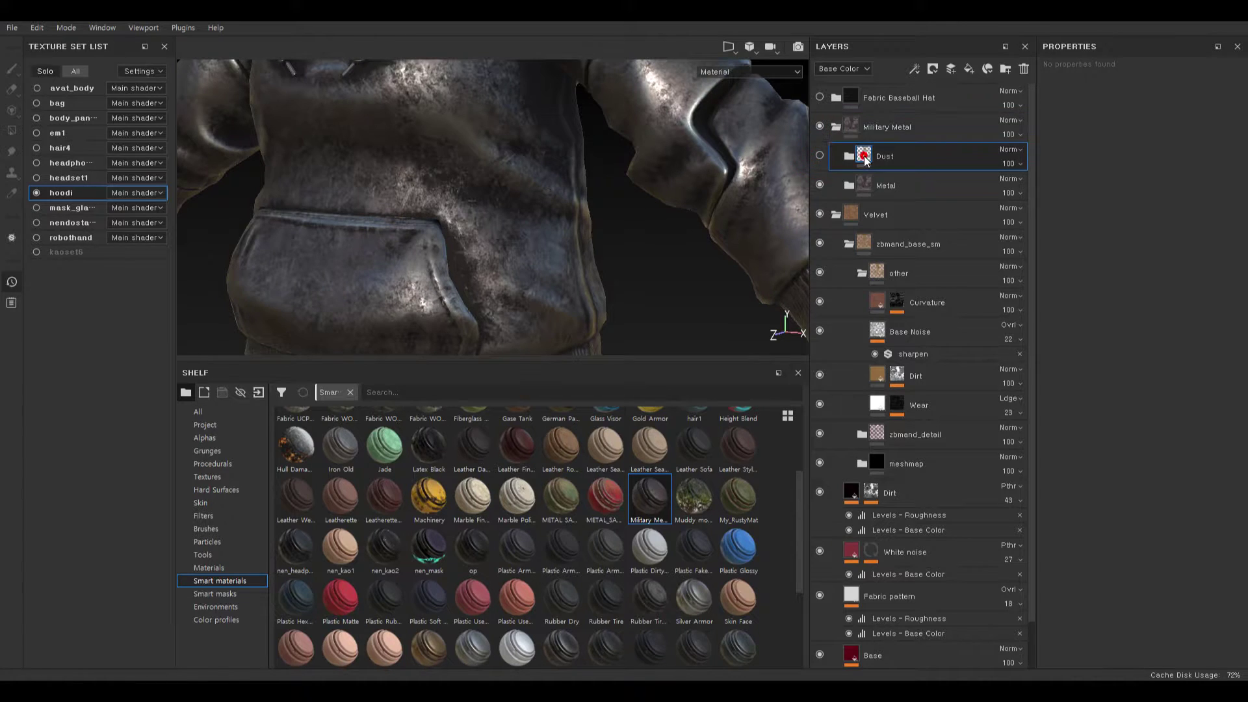
{"action": "key", "text": "Delete"}
- Expand the Metal folder of Military Metal and hide its Edges, Surface details, AO dirt and Dirt layers
{"action": "left_click", "coordinate": [849, 156]}
{"action": "left_click", "coordinate": [821, 186]}
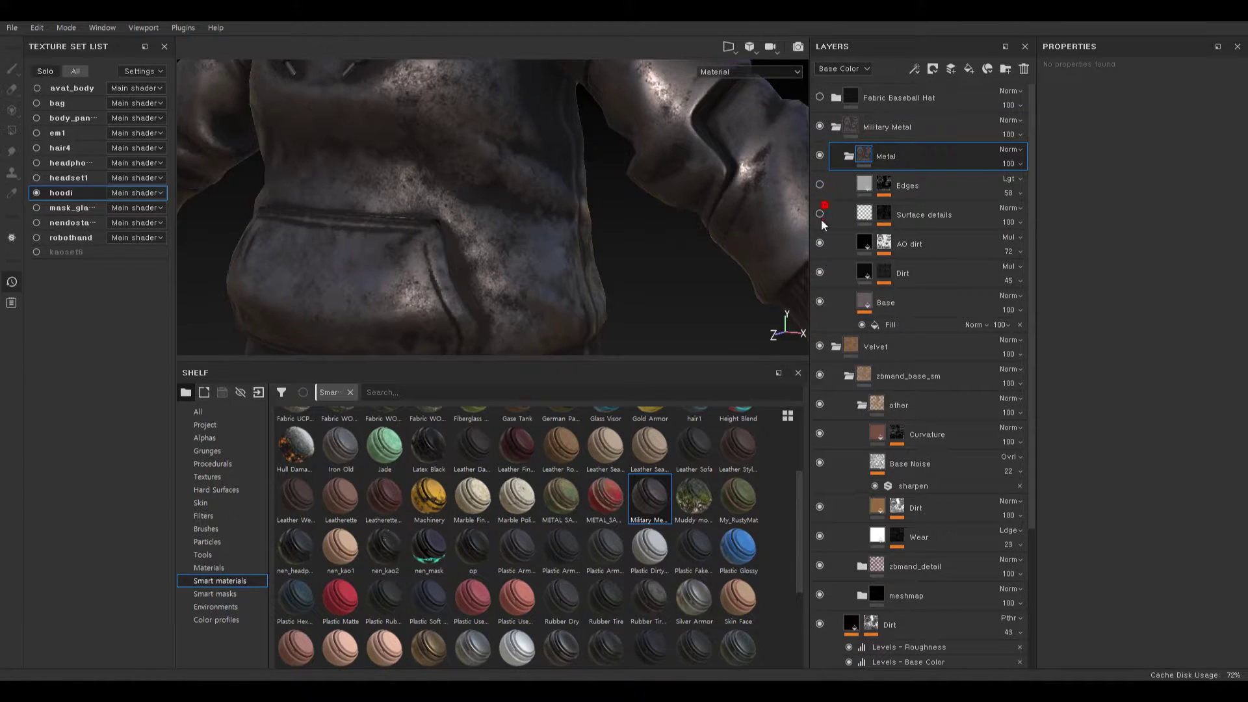
{"action": "left_click", "coordinate": [819, 215]}
{"action": "left_click", "coordinate": [820, 243]}
{"action": "left_click", "coordinate": [818, 273]}
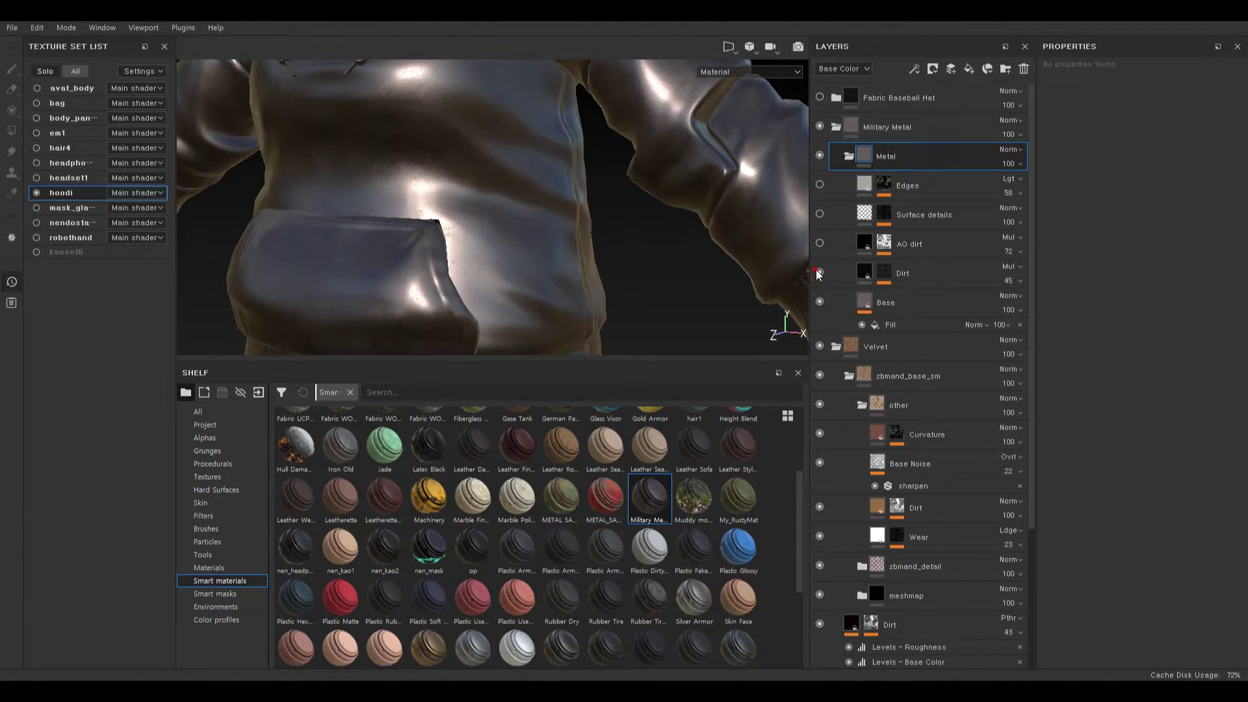
- Compare the hoodie with AO dirt shown and hidden, and copy AO dirt into the other folder
{"action": "left_click", "coordinate": [820, 243]}
{"action": "left_click", "coordinate": [820, 243]}
{"action": "left_click", "coordinate": [820, 243]}
{"action": "left_click", "coordinate": [863, 242]}
{"action": "left_click", "coordinate": [878, 434]}
{"action": "key", "text": "ctrl+v"}
- Preview the Surface details and Edges layers of Military Metal and copy Edges into the other folder
{"action": "left_click", "coordinate": [820, 214]}
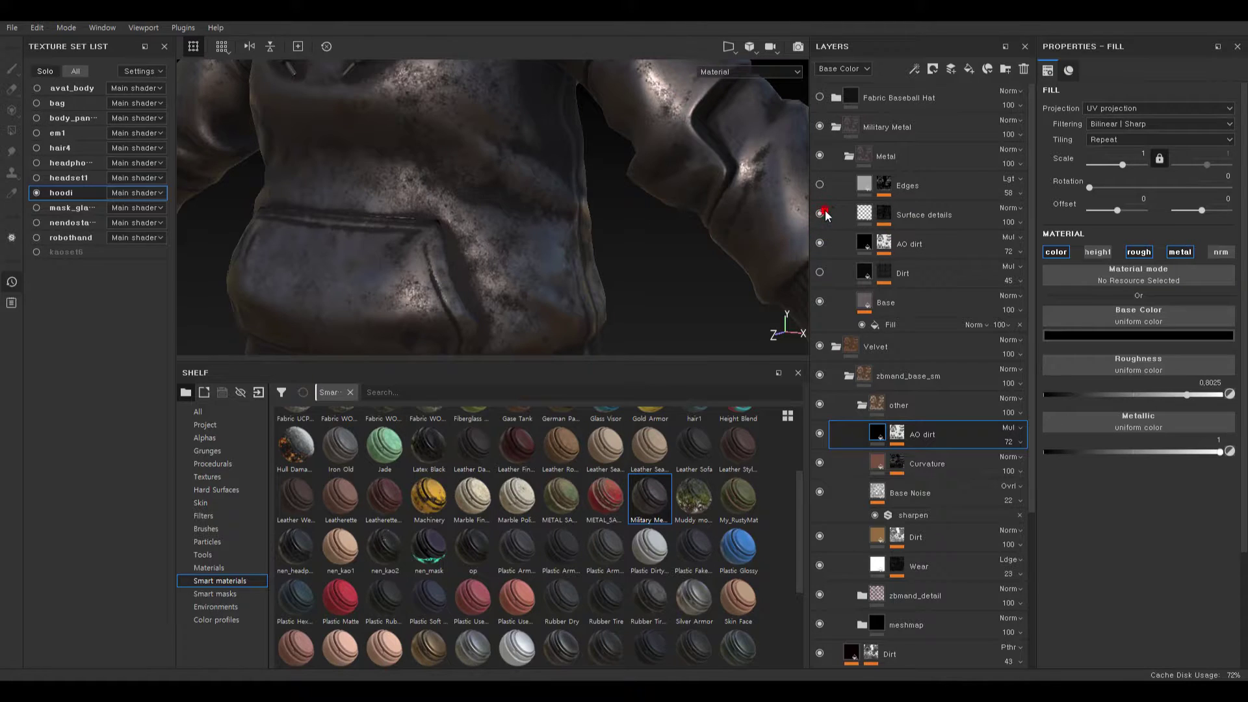
{"action": "left_click", "coordinate": [821, 185]}
{"action": "left_click", "coordinate": [820, 186]}
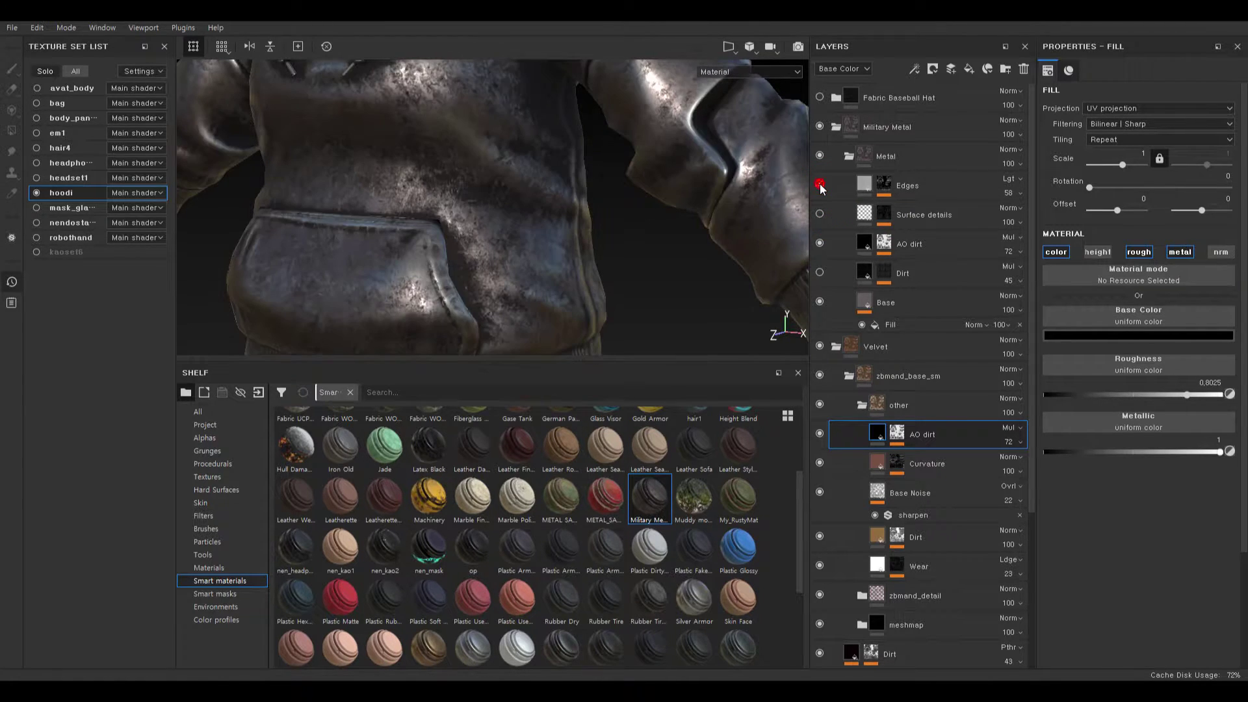
{"action": "left_click", "coordinate": [860, 186]}
{"action": "left_click", "coordinate": [876, 431]}
{"action": "key", "text": "ctrl+v"}
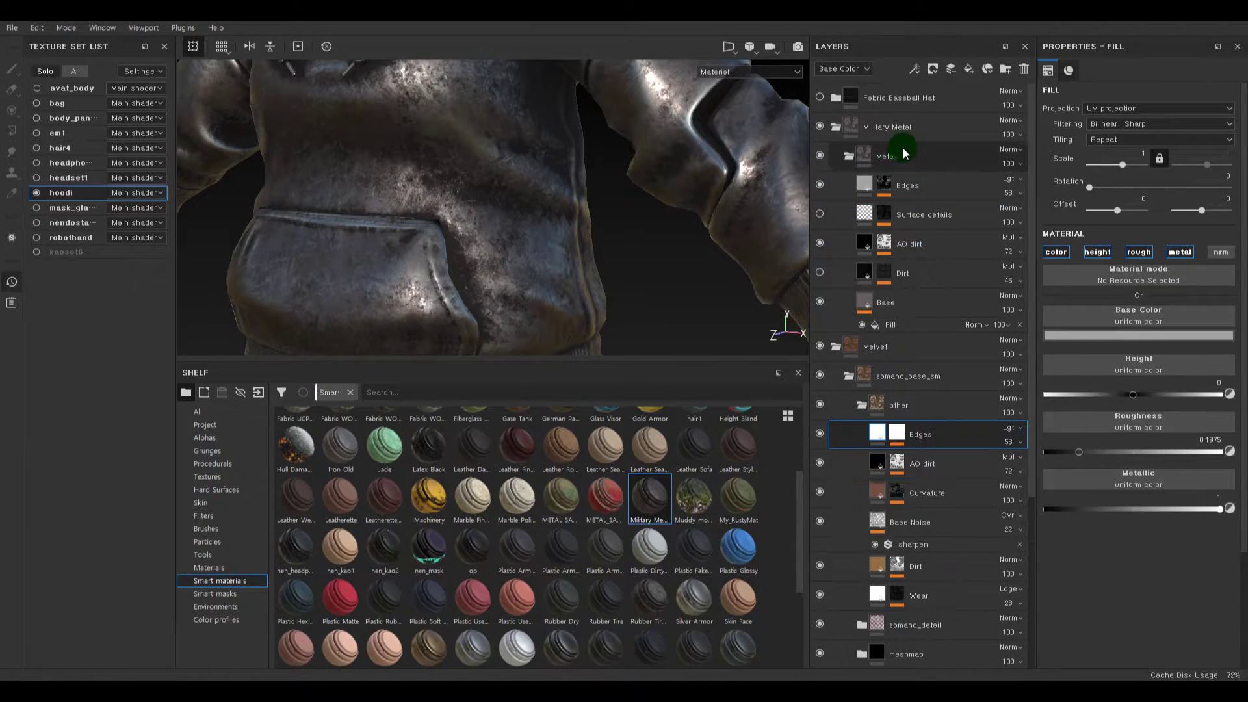
- Delete the Metal folder and the emptied Military Metal folder
{"action": "left_click", "coordinate": [902, 154]}
{"action": "key", "text": "Delete"}
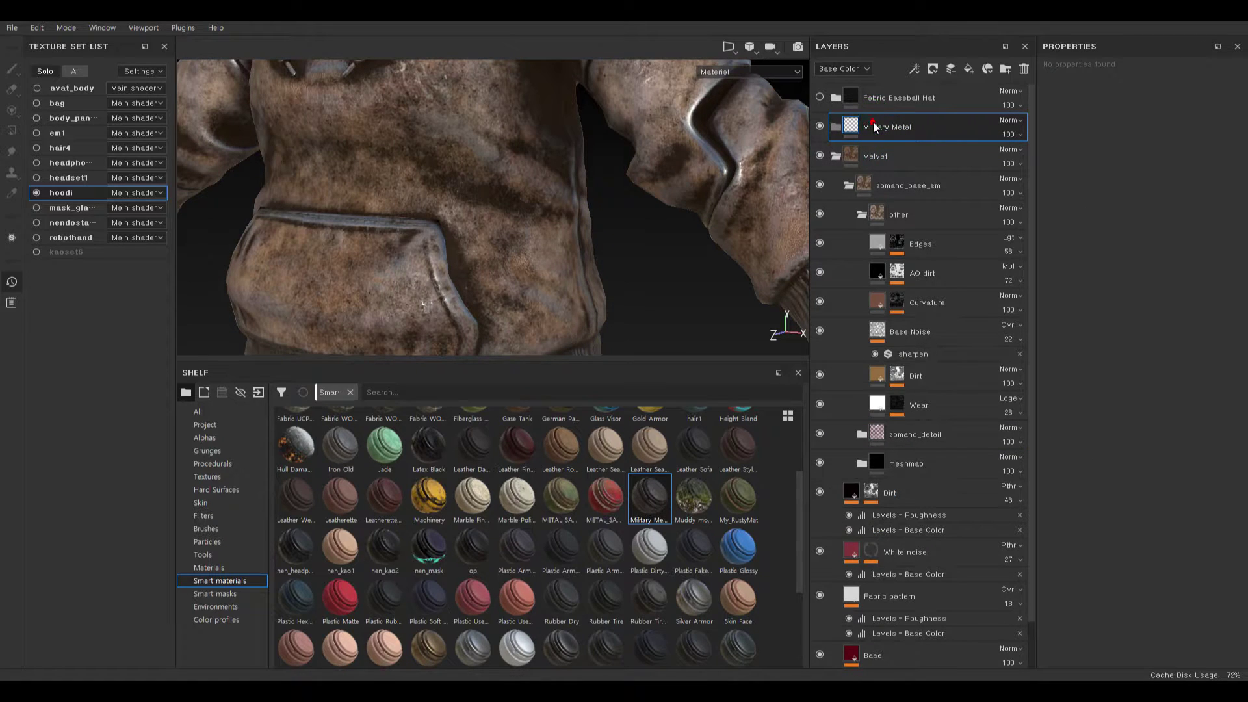
{"action": "key", "text": "Delete"}
- Show and expand the Fabric Baseball Hat folder and copy its Wear layer to the top of the other folder
{"action": "left_click", "coordinate": [840, 117]}
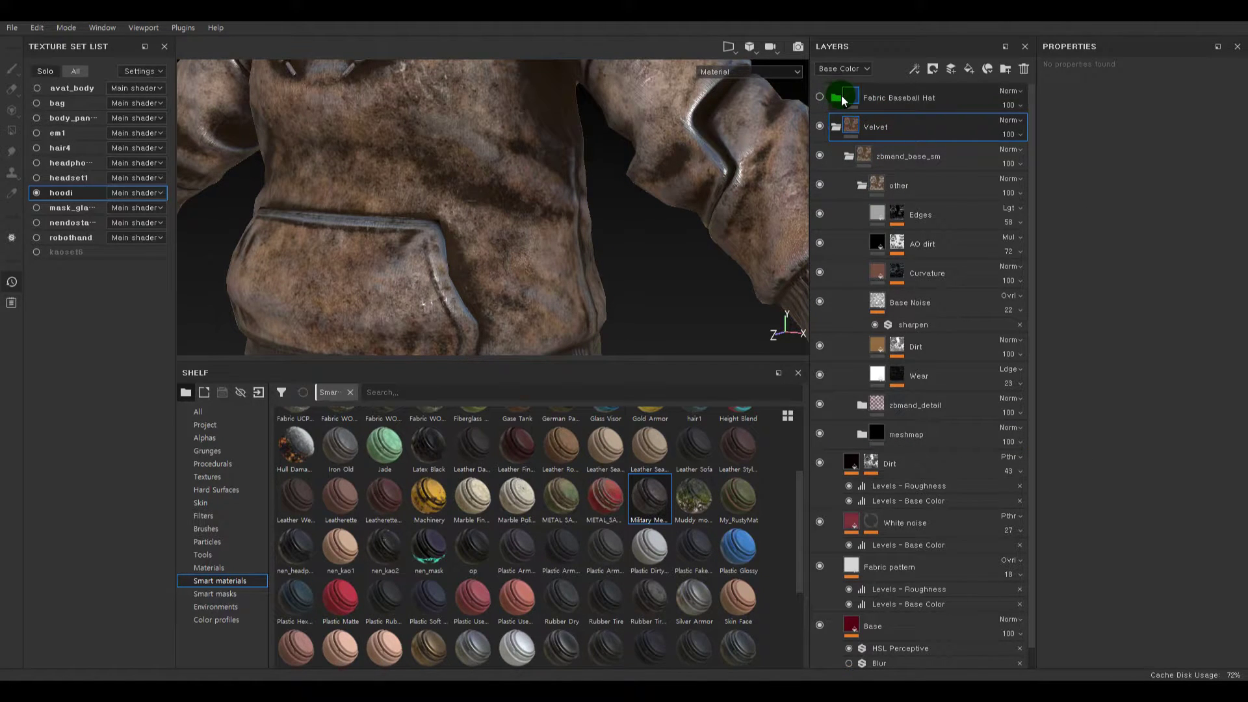
{"action": "left_click", "coordinate": [824, 98]}
{"action": "left_click", "coordinate": [819, 98]}
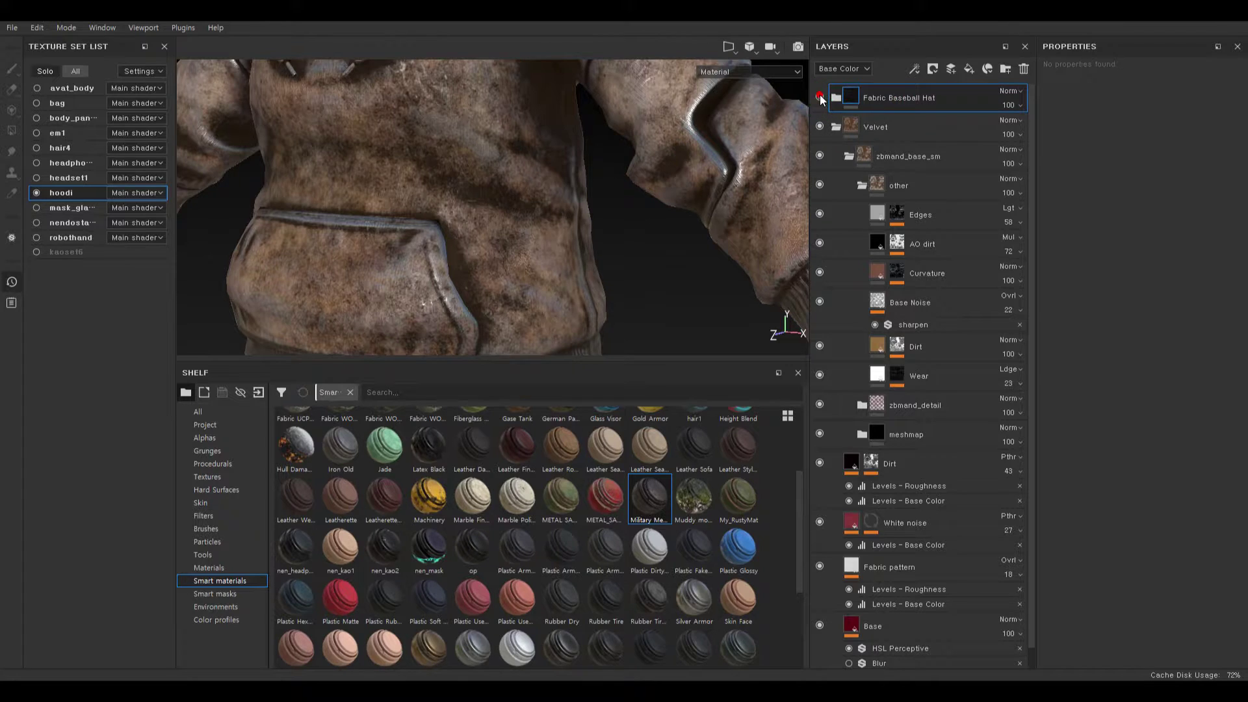
{"action": "left_click", "coordinate": [836, 98]}
{"action": "left_click", "coordinate": [820, 125]}
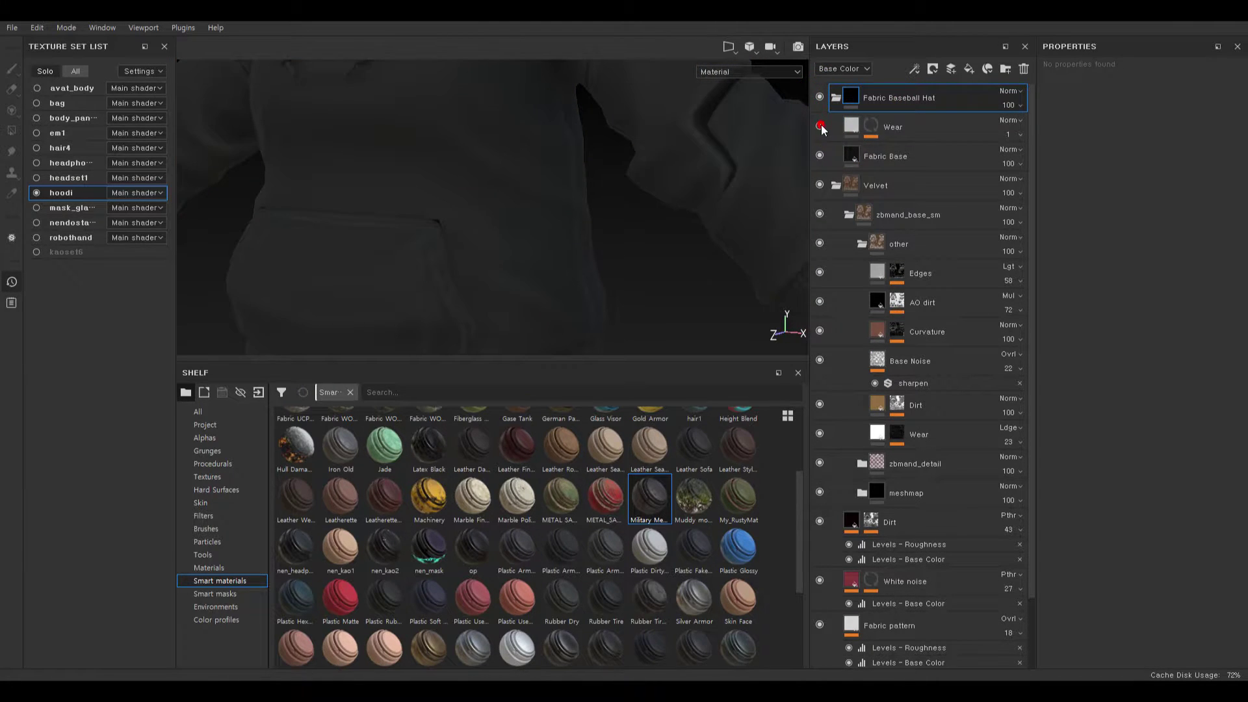
{"action": "left_click_drag", "start_coordinate": [851, 127], "coordinate": [873, 273], "text": "ctrl"}
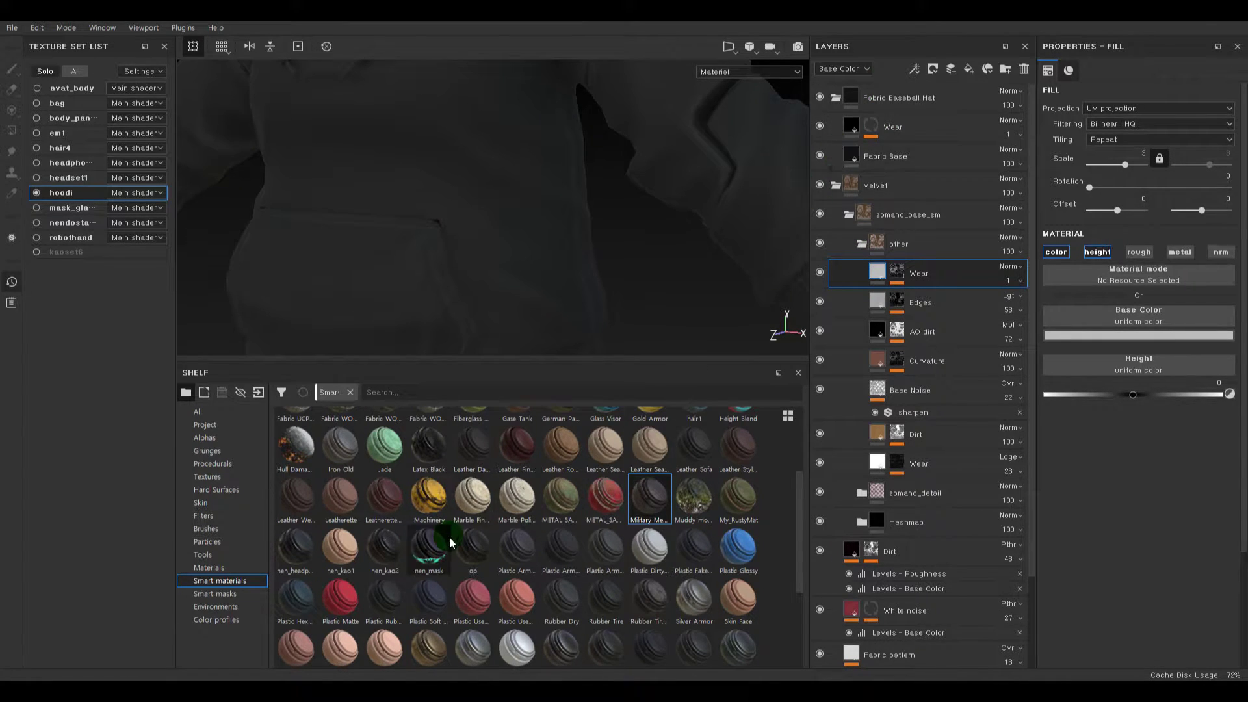
- Delete the Fabric Baseball Hat folder and frame the whole hoodie in an enlarged viewport
{"action": "scroll", "coordinate": [446, 529], "scroll_direction": "up", "scroll_amount": 3}
{"action": "mouse_move", "coordinate": [460, 503]}
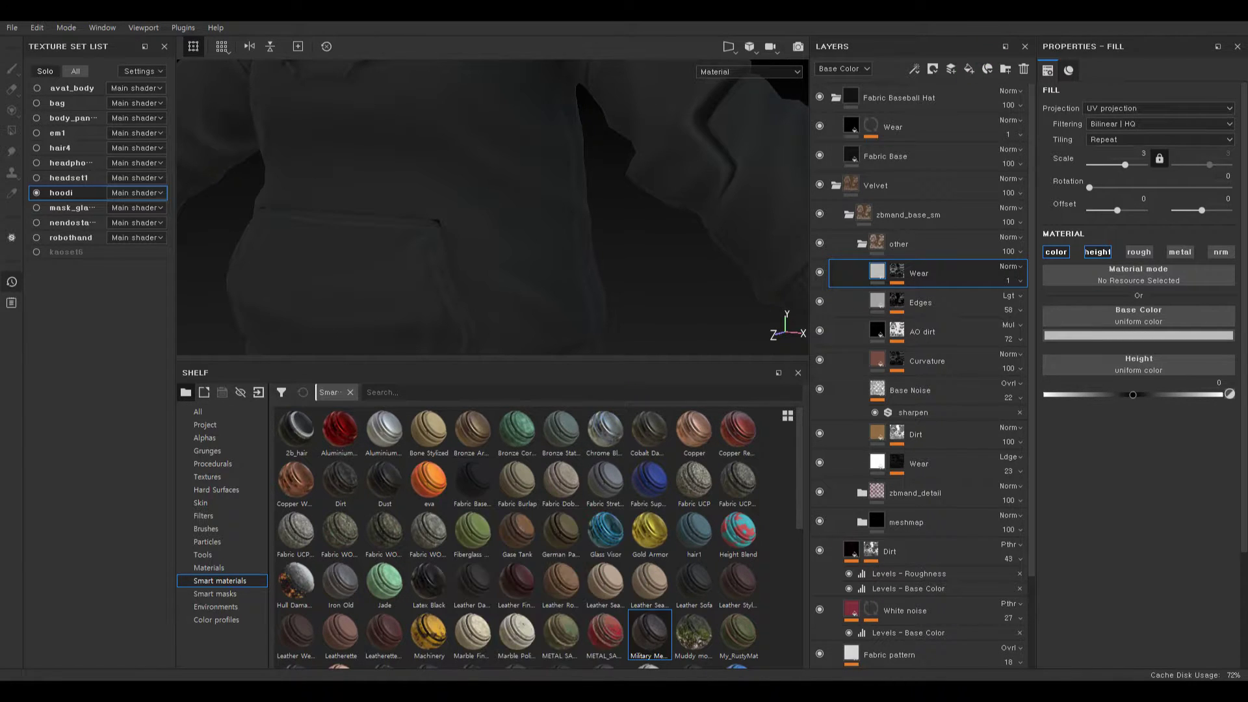
{"action": "left_click", "coordinate": [870, 99]}
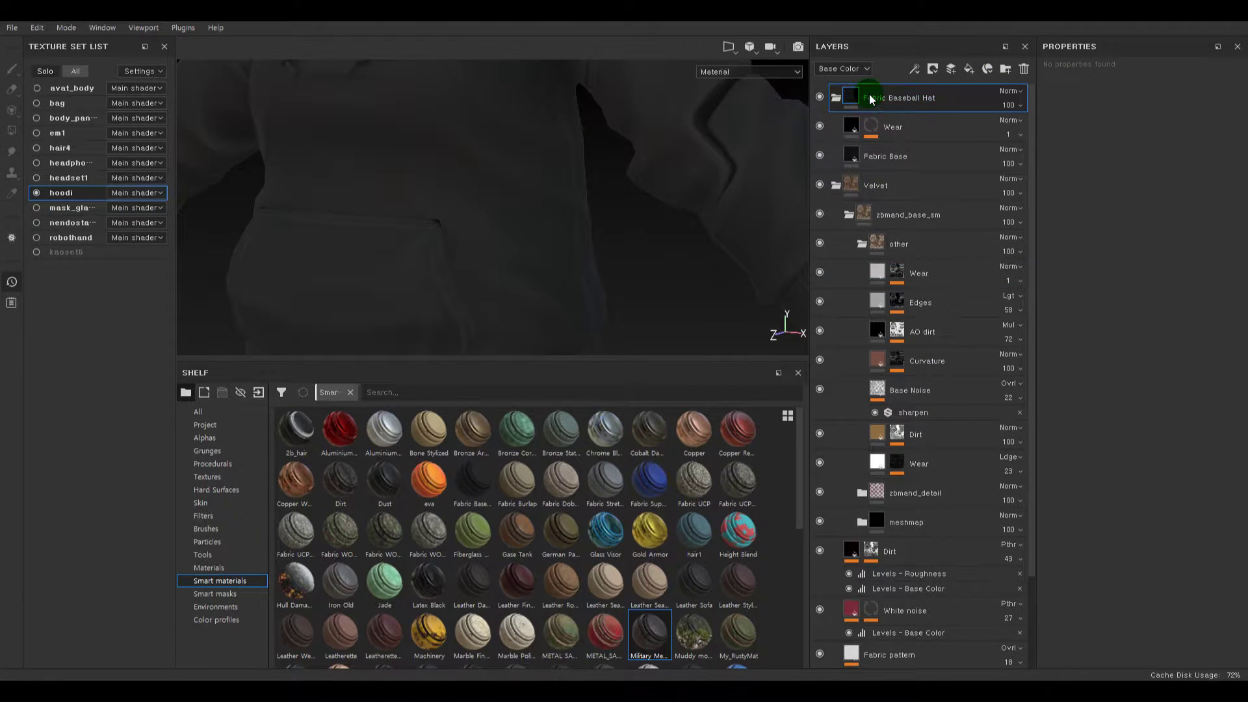
{"action": "key", "text": "Delete"}
{"action": "right_click_drag", "start_coordinate": [712, 243], "coordinate": [585, 228], "text": "alt"}
{"action": "middle_click_drag", "start_coordinate": [585, 228], "coordinate": [524, 262], "text": "alt"}
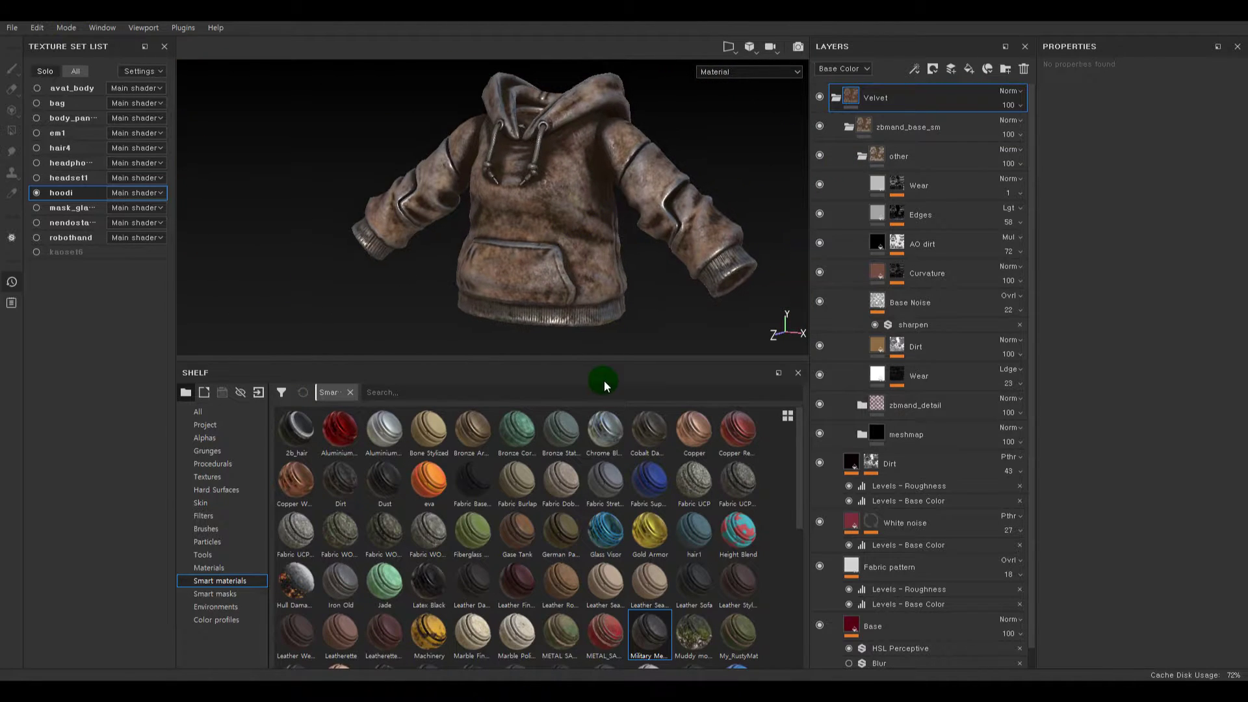
{"action": "left_click_drag", "start_coordinate": [614, 357], "coordinate": [615, 523]}
{"action": "left_click_drag", "start_coordinate": [677, 434], "coordinate": [605, 412], "text": "alt"}
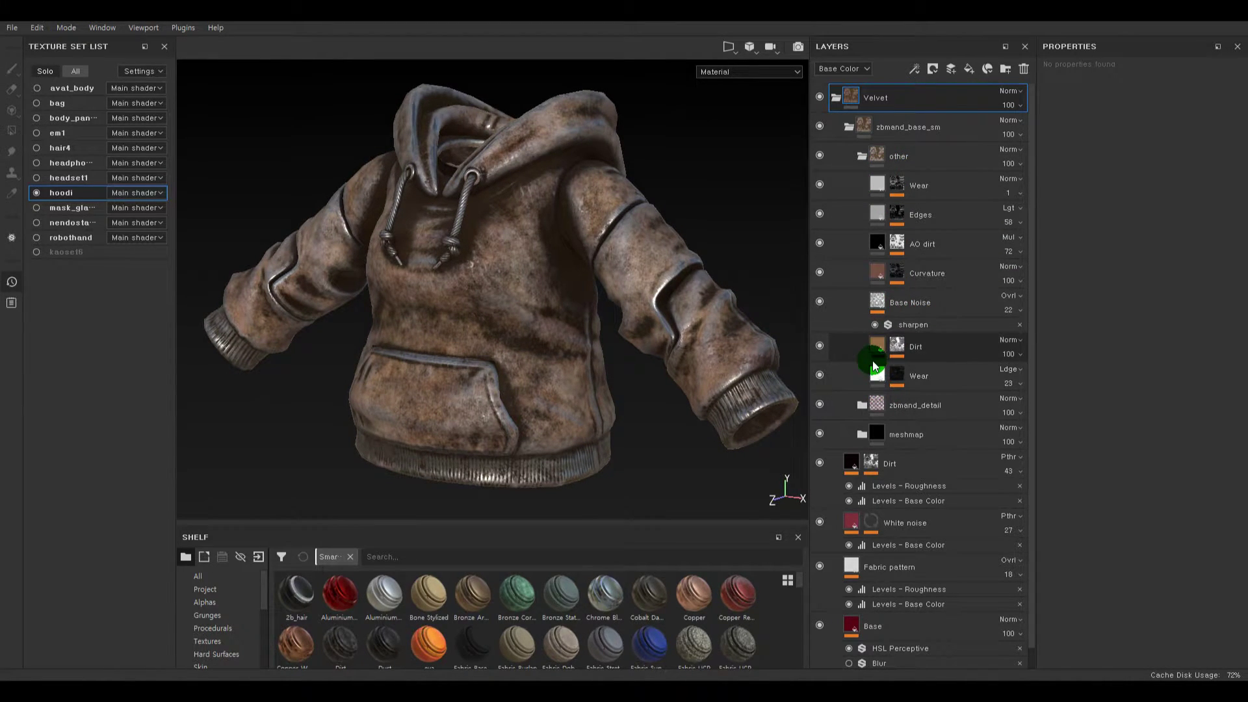
- Hide both Wear layers and the Edges, AO dirt, Curvature, Base Noise and Dirt layers in the other folder
{"action": "left_click", "coordinate": [878, 186]}
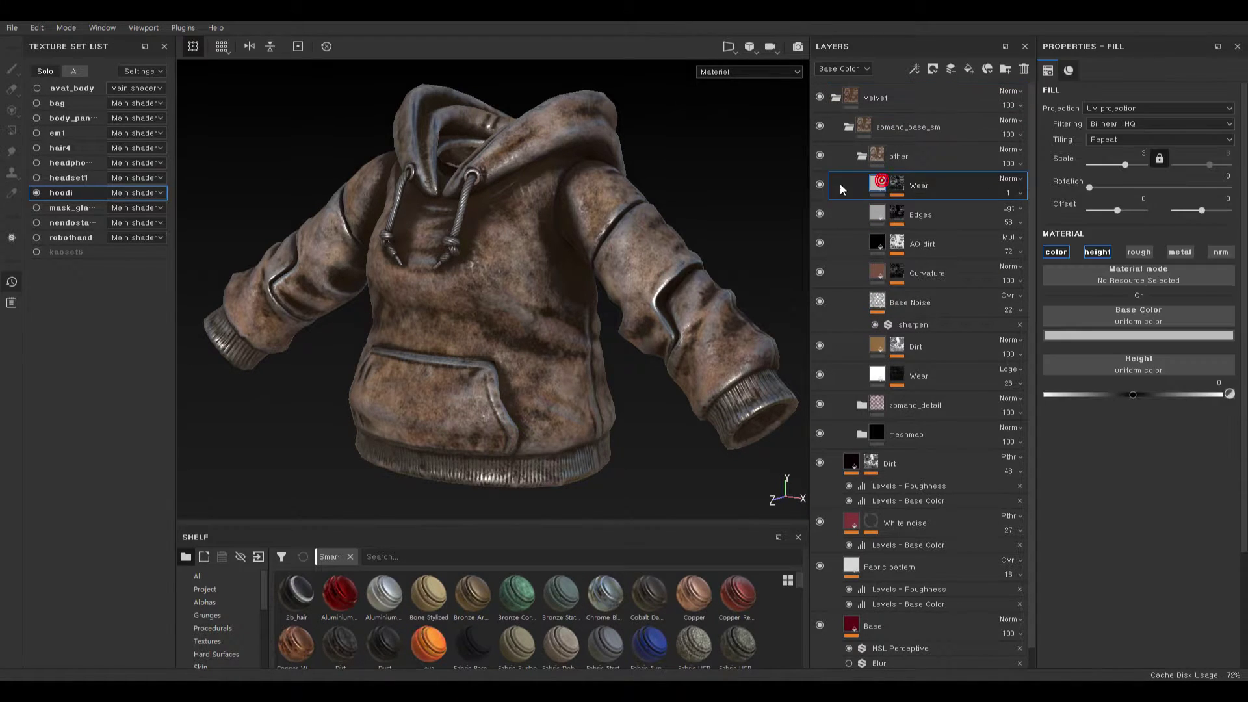
{"action": "left_click", "coordinate": [819, 214]}
{"action": "left_click", "coordinate": [820, 243]}
{"action": "left_click", "coordinate": [820, 273]}
{"action": "left_click", "coordinate": [819, 301]}
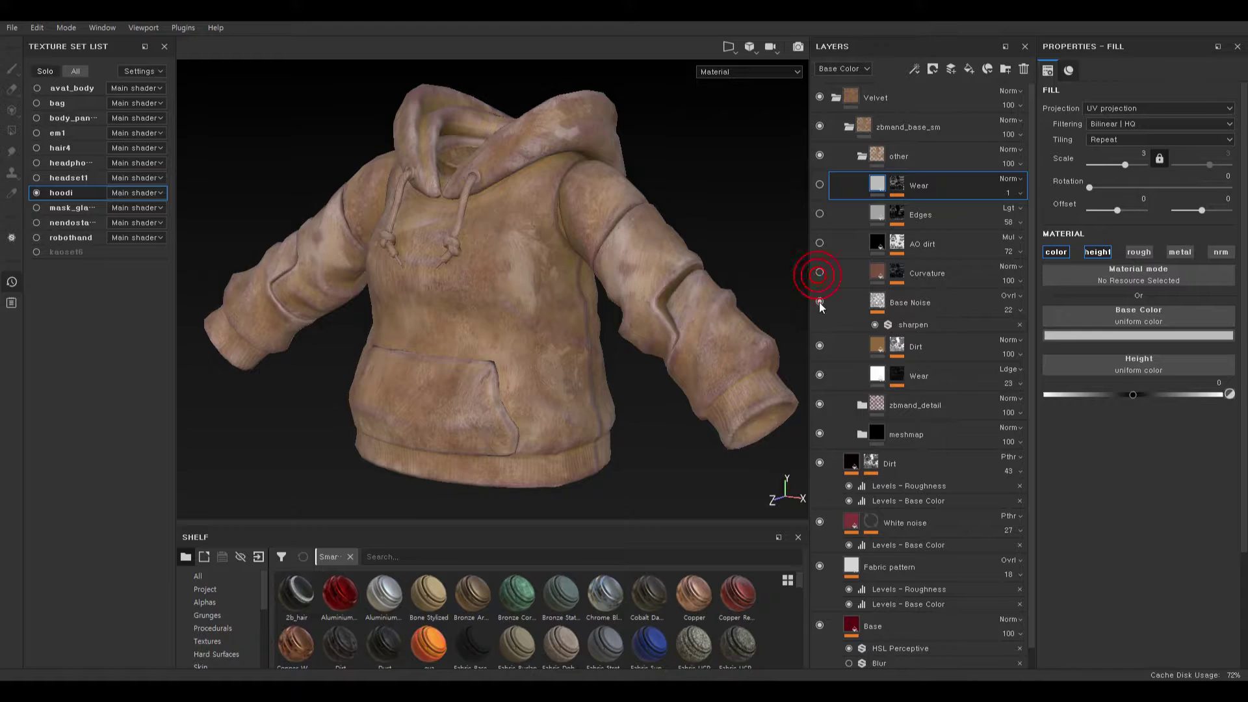
{"action": "left_click", "coordinate": [819, 345]}
{"action": "left_click", "coordinate": [819, 374]}
- Compare the lower Wear layer's roughness channel off and on, and make that layer visible again on the hoodie
{"action": "left_click", "coordinate": [877, 375]}
{"action": "left_click", "coordinate": [1143, 257]}
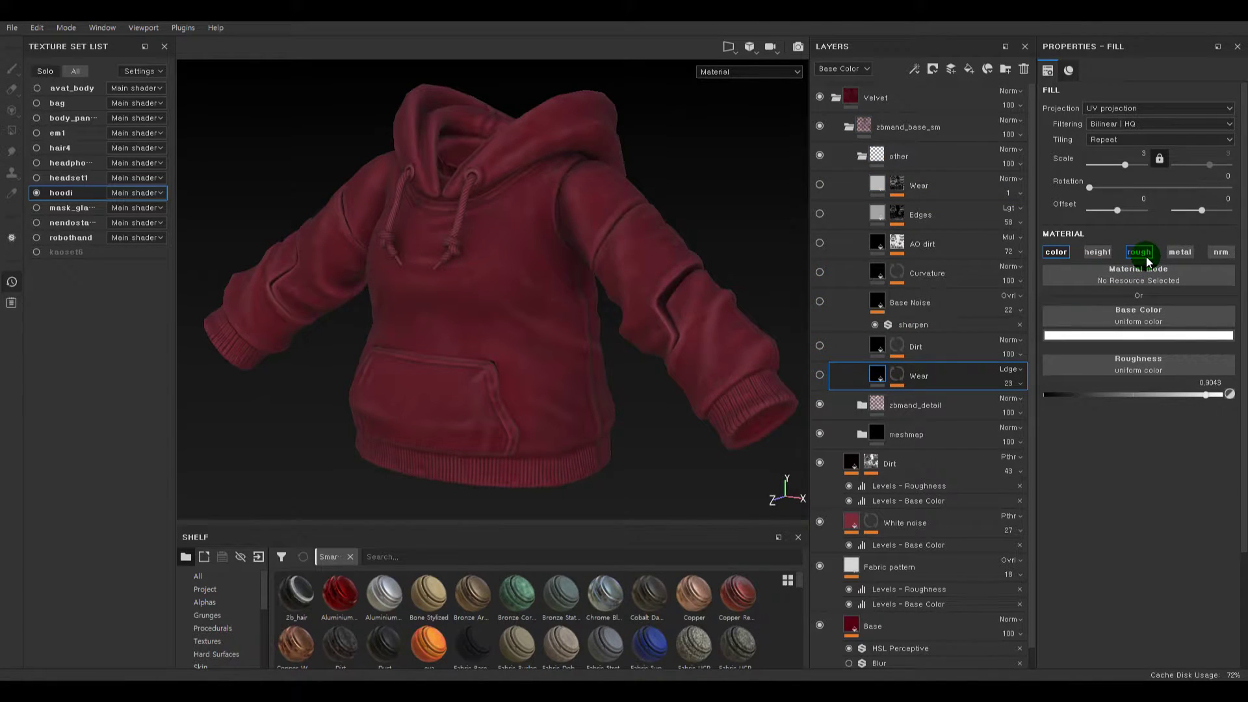
{"action": "right_click_drag", "start_coordinate": [596, 259], "coordinate": [545, 337], "text": "alt"}
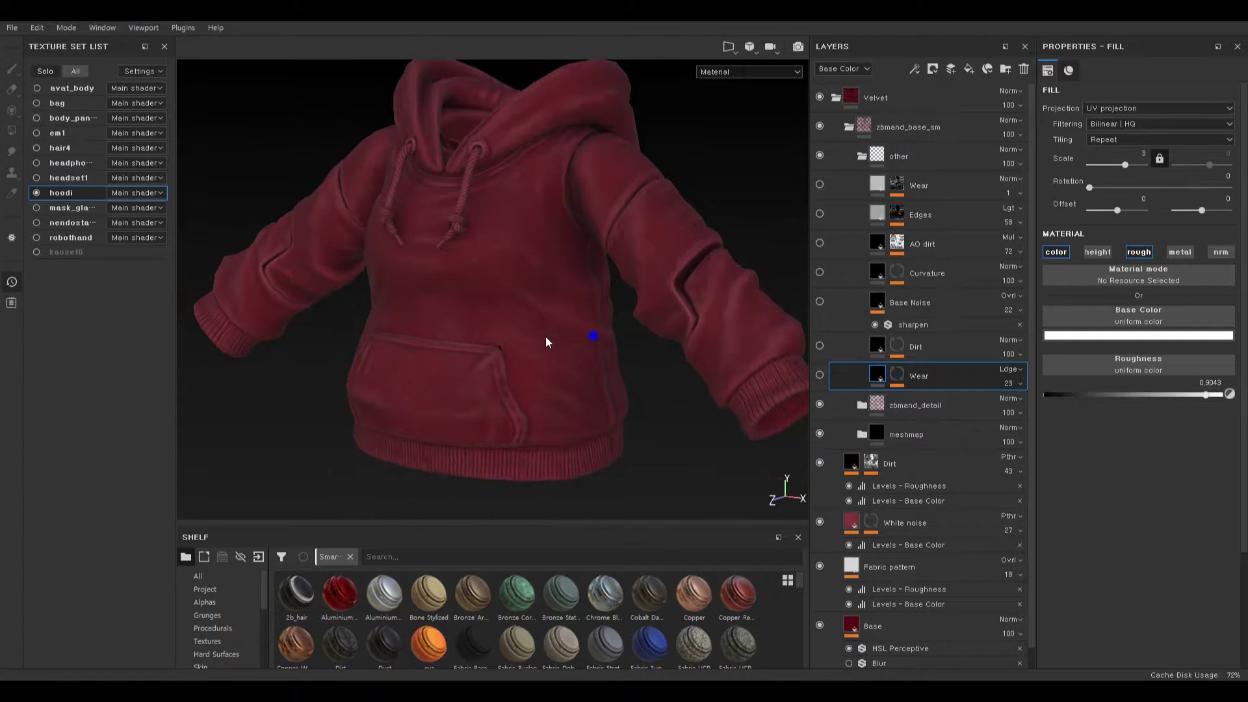
{"action": "left_click", "coordinate": [1139, 253]}
{"action": "left_click", "coordinate": [491, 383]}
{"action": "left_click", "coordinate": [820, 375]}
{"action": "left_click", "coordinate": [819, 375]}
{"action": "left_click", "coordinate": [820, 375]}
- Set the Global Balance of the lower Wear layer's Mask Editor generator to 0.45
{"action": "left_click", "coordinate": [897, 375]}
{"action": "left_click", "coordinate": [921, 399]}
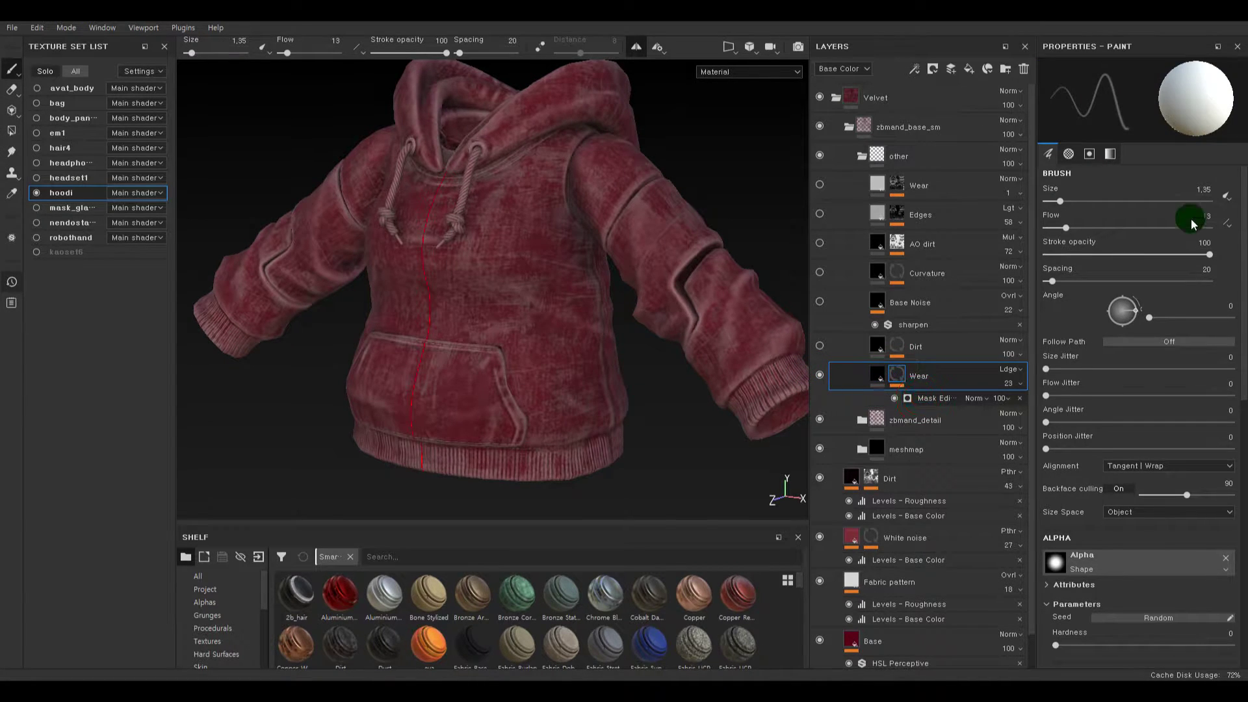
{"action": "left_click_drag", "start_coordinate": [1158, 200], "coordinate": [1157, 200]}
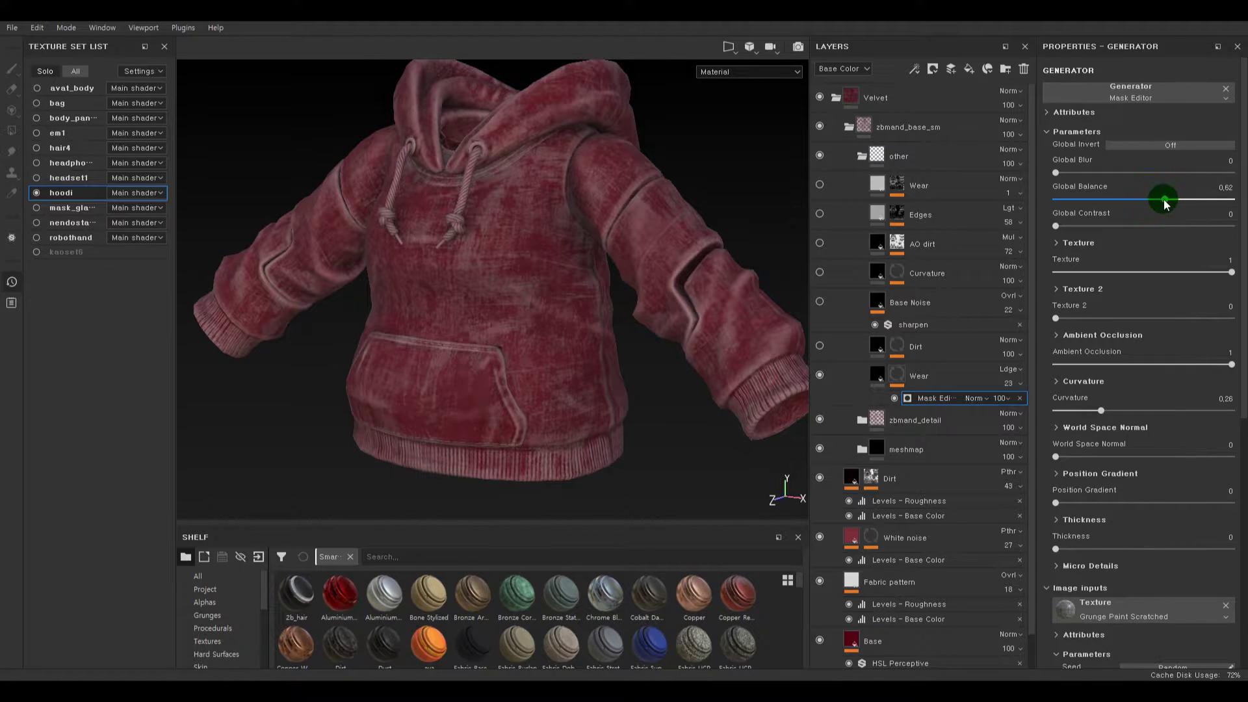
{"action": "mouse_move", "coordinate": [1137, 204]}
{"action": "left_mouse_down"}
{"action": "mouse_move", "coordinate": [1118, 204]}
{"action": "mouse_move", "coordinate": [1133, 205]}
{"action": "left_mouse_up"}
{"action": "left_click", "coordinate": [923, 400]}
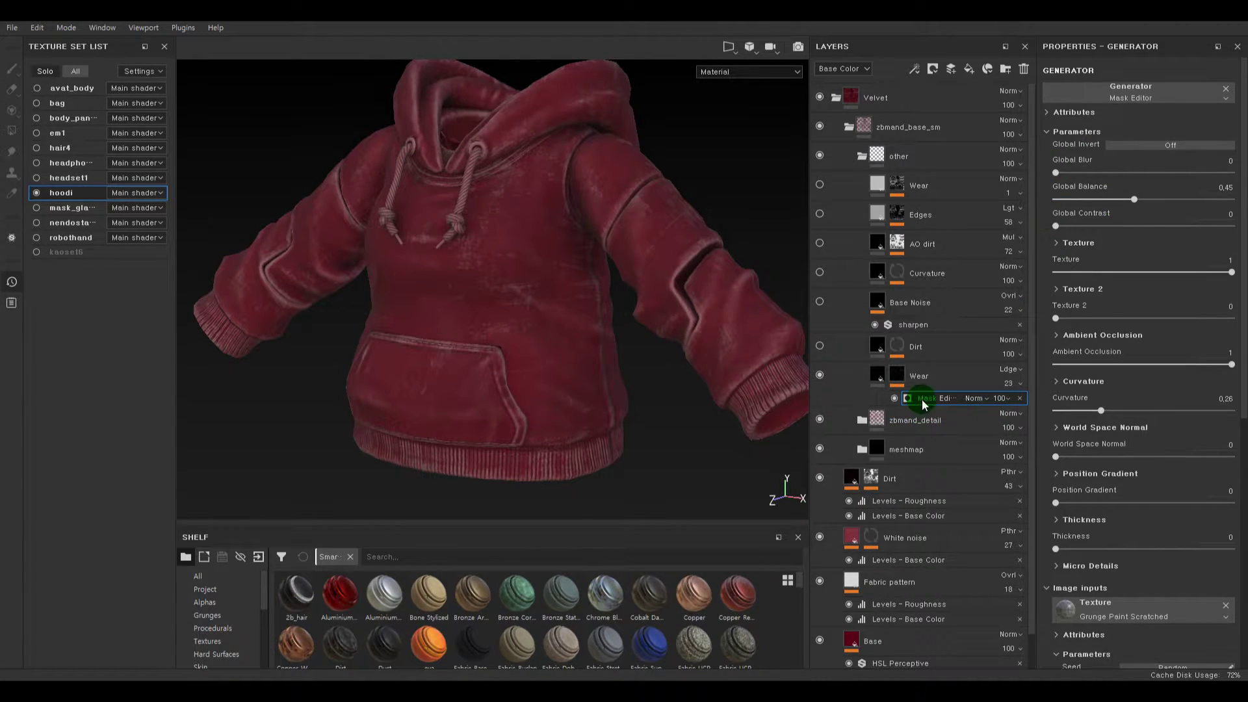
- Turn on Random Mode for the mask's Grunge Paint Scratched texture and randomize its seed several times
{"action": "left_click", "coordinate": [1160, 143]}
{"action": "left_click", "coordinate": [1161, 144]}
{"action": "scroll", "coordinate": [1142, 559], "scroll_direction": "down", "scroll_amount": 4}
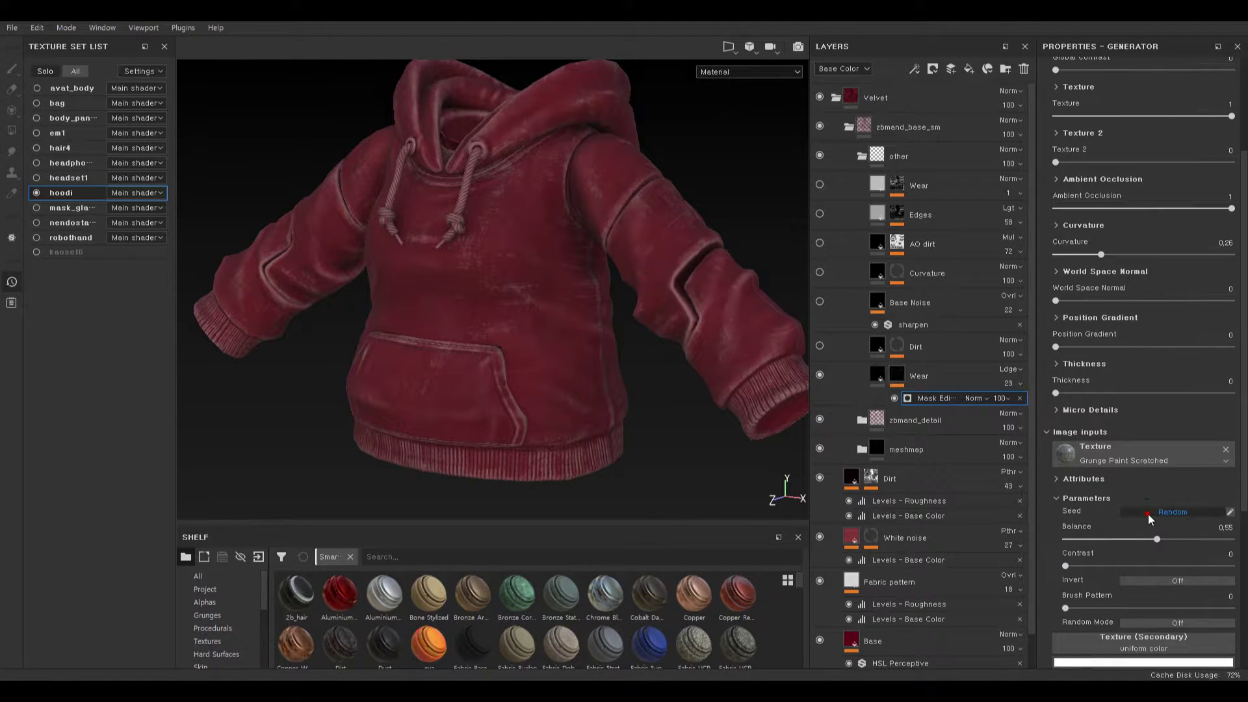
{"action": "scroll", "coordinate": [1147, 514], "scroll_direction": "down", "scroll_amount": 3}
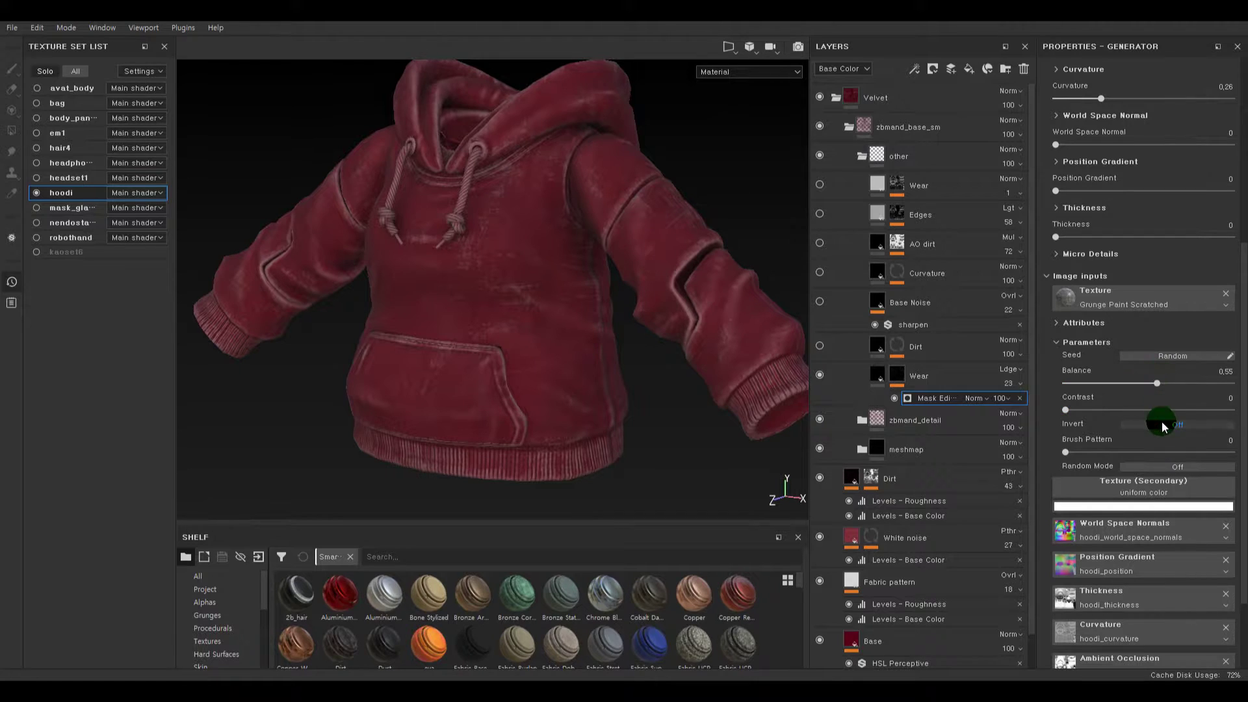
{"action": "left_click", "coordinate": [1163, 465]}
{"action": "left_click", "coordinate": [1165, 368]}
{"action": "left_click", "coordinate": [1165, 357]}
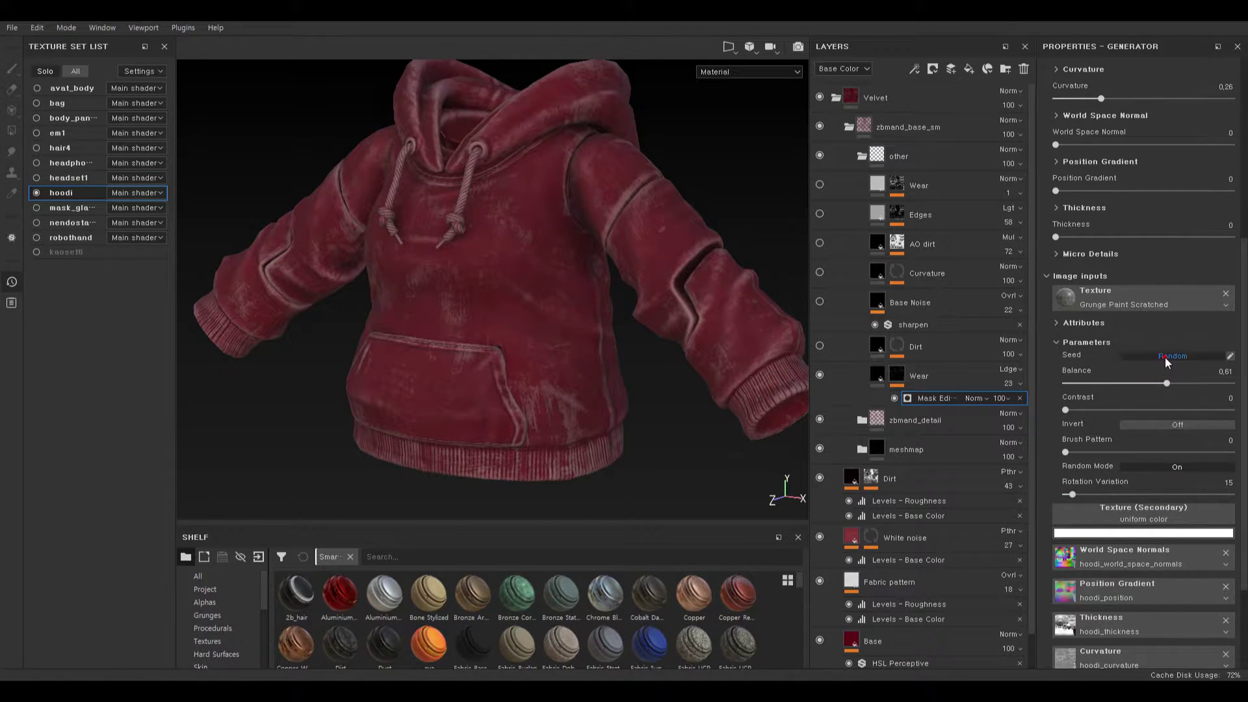
{"action": "left_click", "coordinate": [1164, 356]}
{"action": "left_click", "coordinate": [1165, 356]}
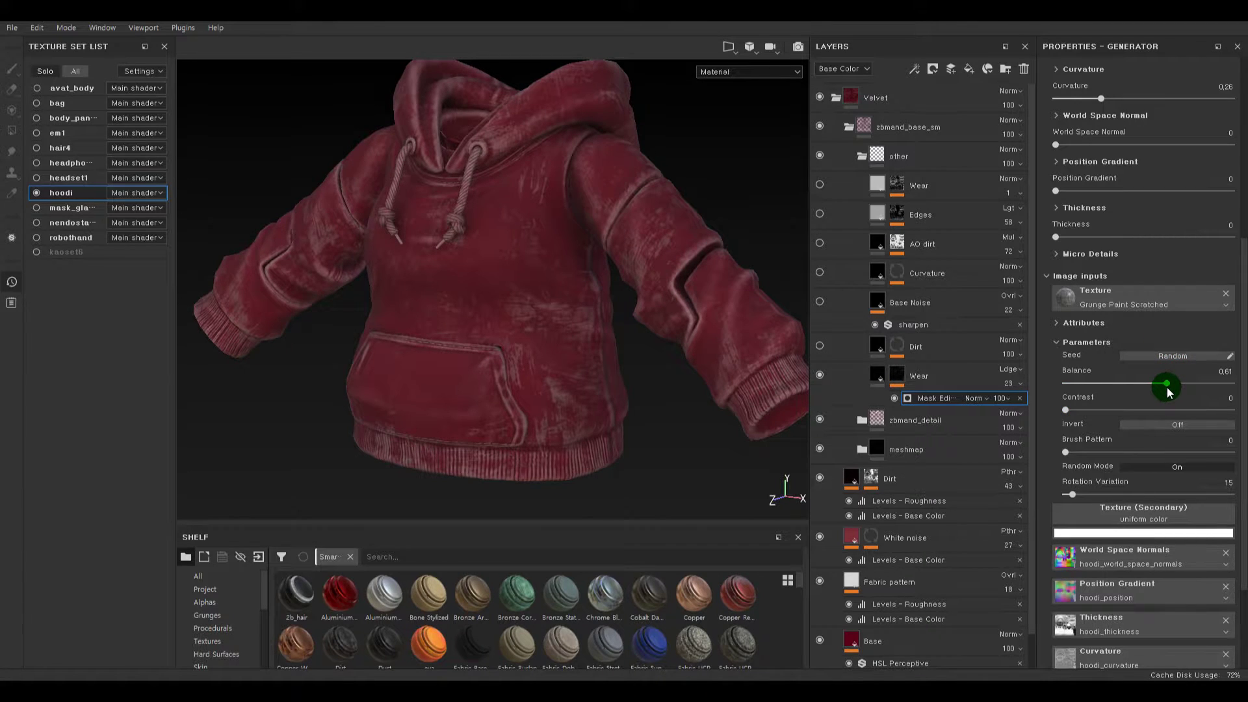
- Try low and high balance values for the Grunge Paint Scratched texture and settle on 0.5
{"action": "left_click_drag", "start_coordinate": [1146, 384], "coordinate": [1075, 392]}
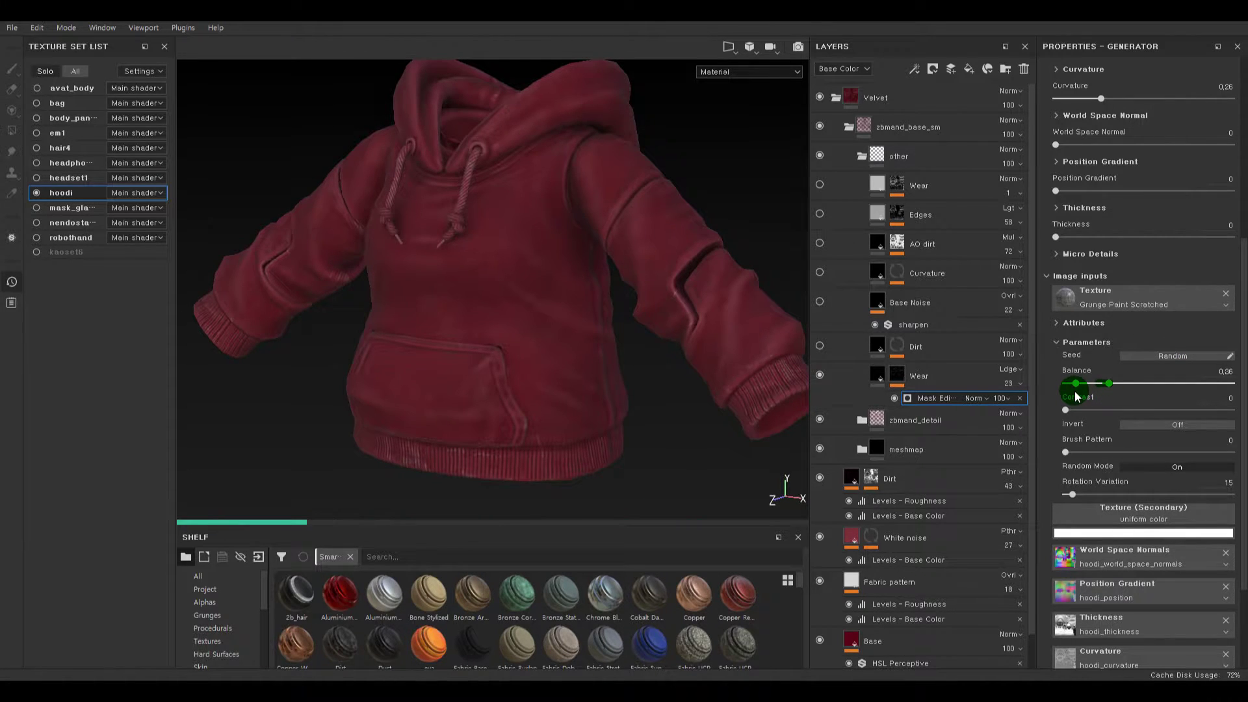
{"action": "left_click", "coordinate": [1115, 388]}
{"action": "left_click_drag", "start_coordinate": [1115, 389], "coordinate": [1126, 389]}
{"action": "left_click", "coordinate": [1149, 383]}
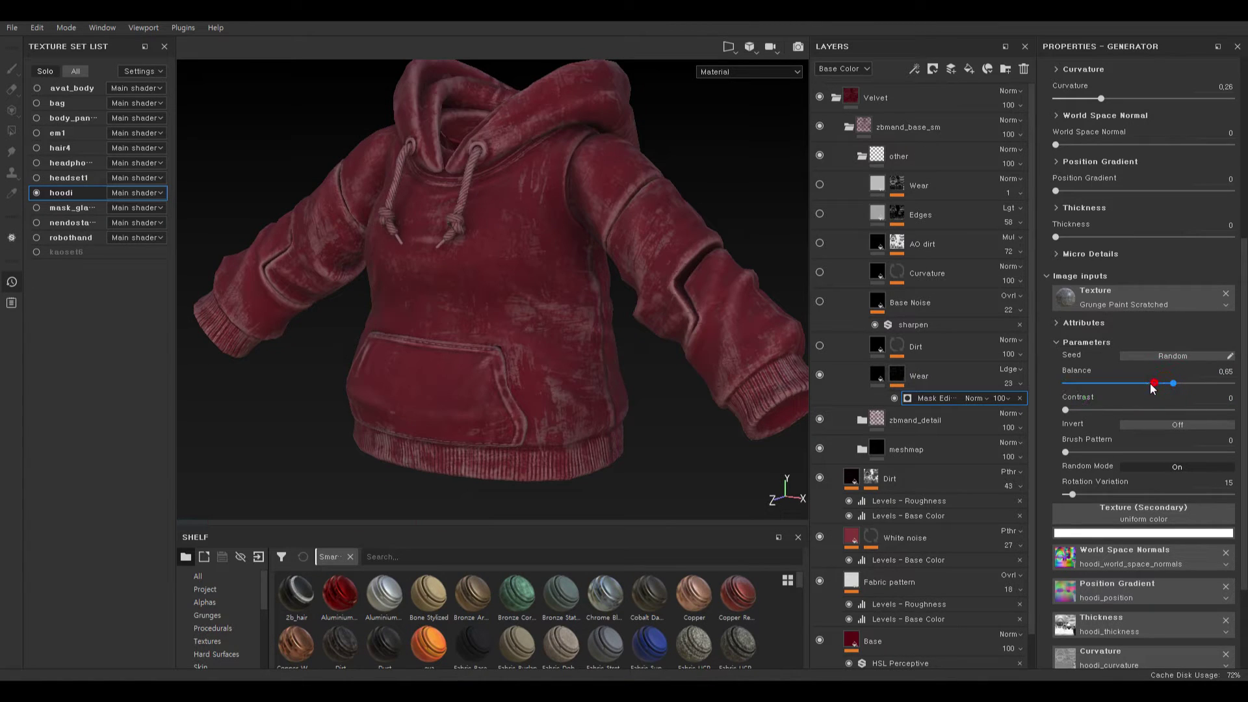
- Check the wear around the hoodie's front and back, and set the mask's Global Balance to 0.44 and Global Contrast to 0.26
{"action": "right_click_drag", "start_coordinate": [483, 382], "coordinate": [604, 353], "text": "alt"}
{"action": "mouse_move", "coordinate": [607, 354]}
{"action": "left_mouse_down", "text": "alt"}
{"action": "mouse_move", "coordinate": [729, 370]}
{"action": "mouse_move", "coordinate": [615, 346]}
{"action": "left_mouse_up", "text": "alt"}
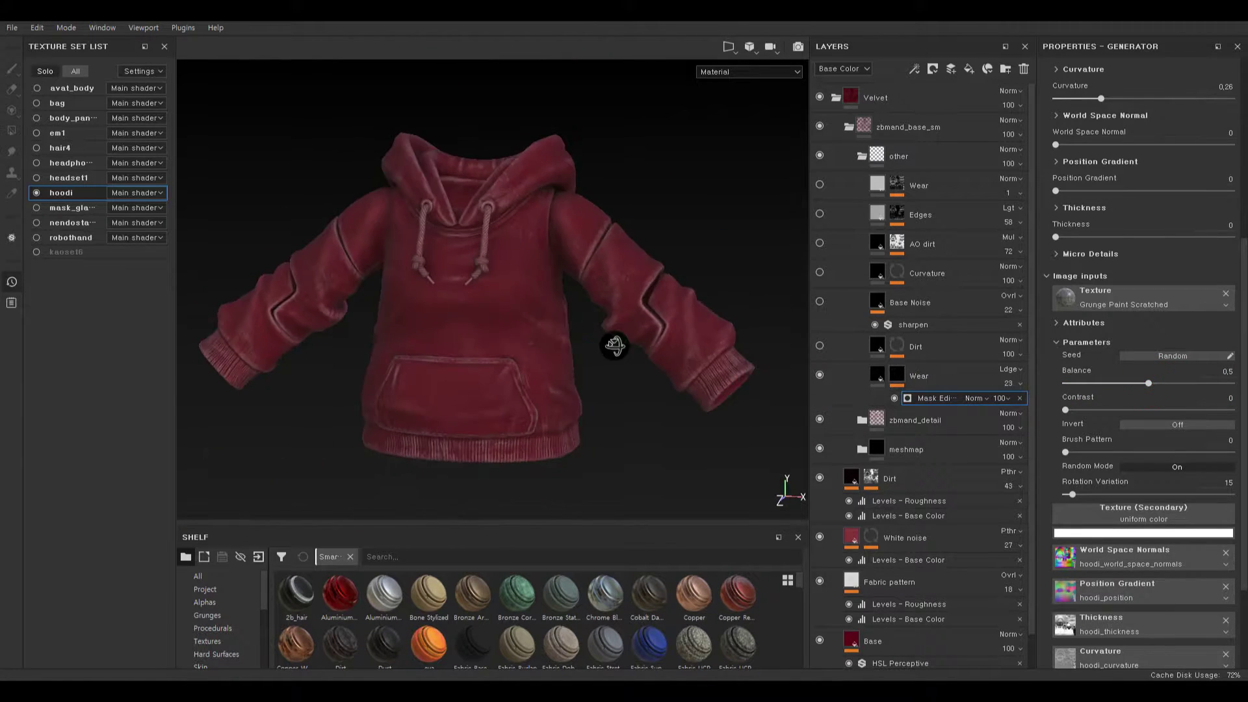
{"action": "right_click_drag", "start_coordinate": [611, 351], "coordinate": [713, 420], "text": "alt"}
{"action": "left_click_drag", "start_coordinate": [701, 402], "coordinate": [614, 292], "text": "alt"}
{"action": "right_click_drag", "start_coordinate": [614, 292], "coordinate": [384, 223], "text": "alt"}
{"action": "left_click_drag", "start_coordinate": [384, 223], "coordinate": [494, 169], "text": "alt"}
{"action": "middle_click_drag", "start_coordinate": [650, 215], "coordinate": [661, 348], "text": "alt"}
{"action": "left_click_drag", "start_coordinate": [520, 344], "coordinate": [627, 320], "text": "alt"}
{"action": "scroll", "coordinate": [1153, 253], "scroll_direction": "up", "scroll_amount": 5}
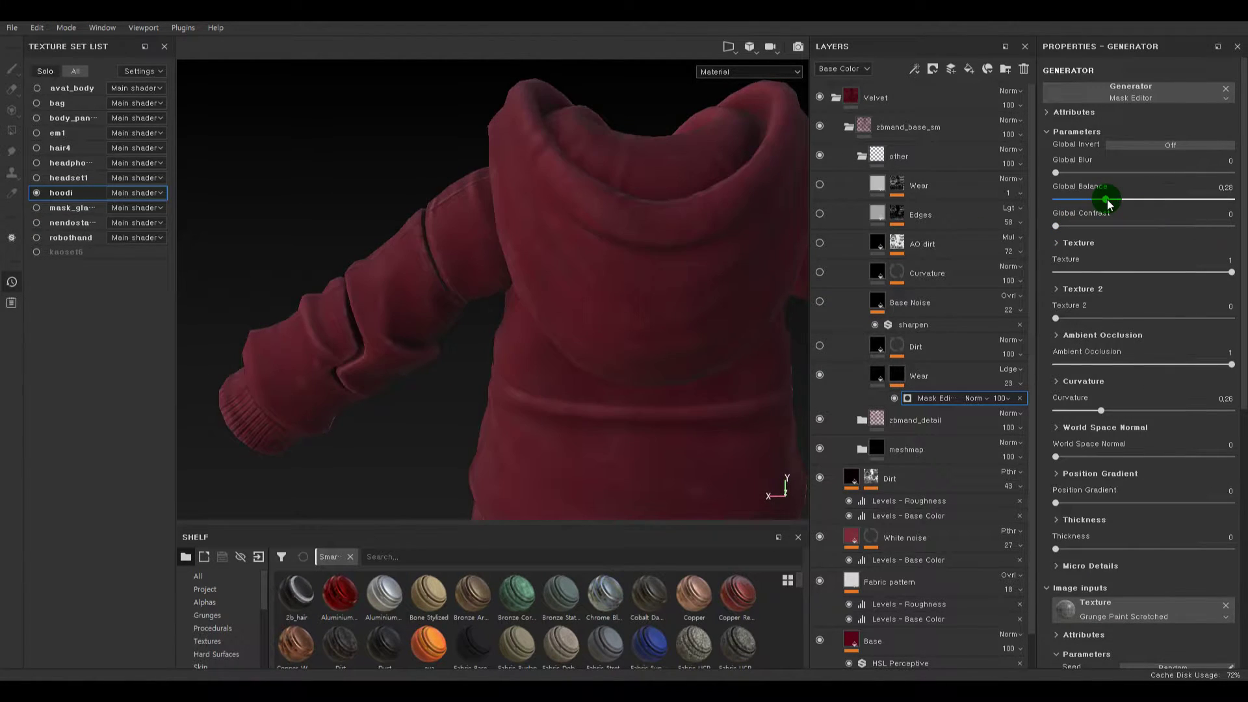
{"action": "mouse_move", "coordinate": [1106, 199]}
{"action": "left_mouse_down"}
{"action": "mouse_move", "coordinate": [1164, 198]}
{"action": "mouse_move", "coordinate": [1135, 199]}
{"action": "mouse_move", "coordinate": [1180, 225]}
{"action": "mouse_move", "coordinate": [1129, 229]}
{"action": "left_mouse_up"}
- Set the balance of the Wear mask's Grunge Paint Scratched texture to 0.57
{"action": "right_click_drag", "start_coordinate": [337, 301], "coordinate": [462, 293], "text": "alt"}
{"action": "left_click_drag", "start_coordinate": [462, 293], "coordinate": [401, 270], "text": "alt"}
{"action": "right_click_drag", "start_coordinate": [429, 295], "coordinate": [548, 216], "text": "alt"}
{"action": "left_click_drag", "start_coordinate": [547, 216], "coordinate": [566, 337], "text": "alt"}
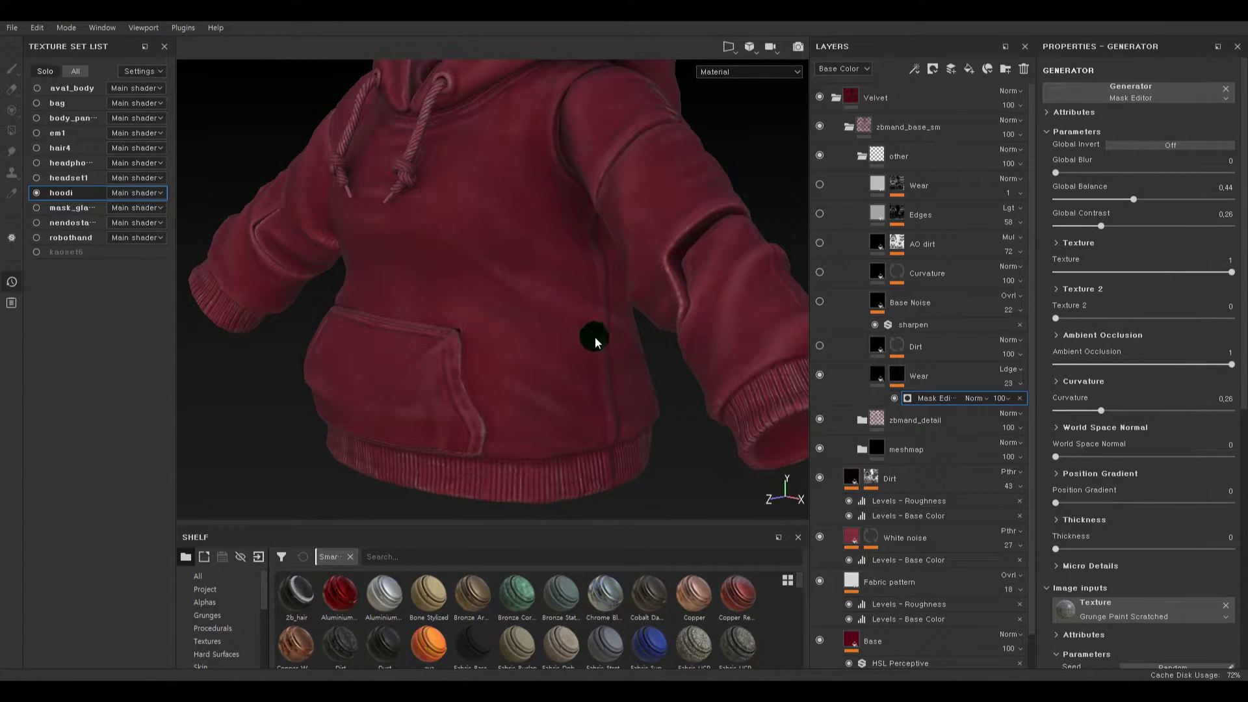
{"action": "left_click_drag", "start_coordinate": [594, 336], "coordinate": [773, 317], "text": "alt"}
{"action": "right_click_drag", "start_coordinate": [772, 317], "coordinate": [813, 325], "text": "alt"}
{"action": "scroll", "coordinate": [1180, 477], "scroll_direction": "down", "scroll_amount": 6}
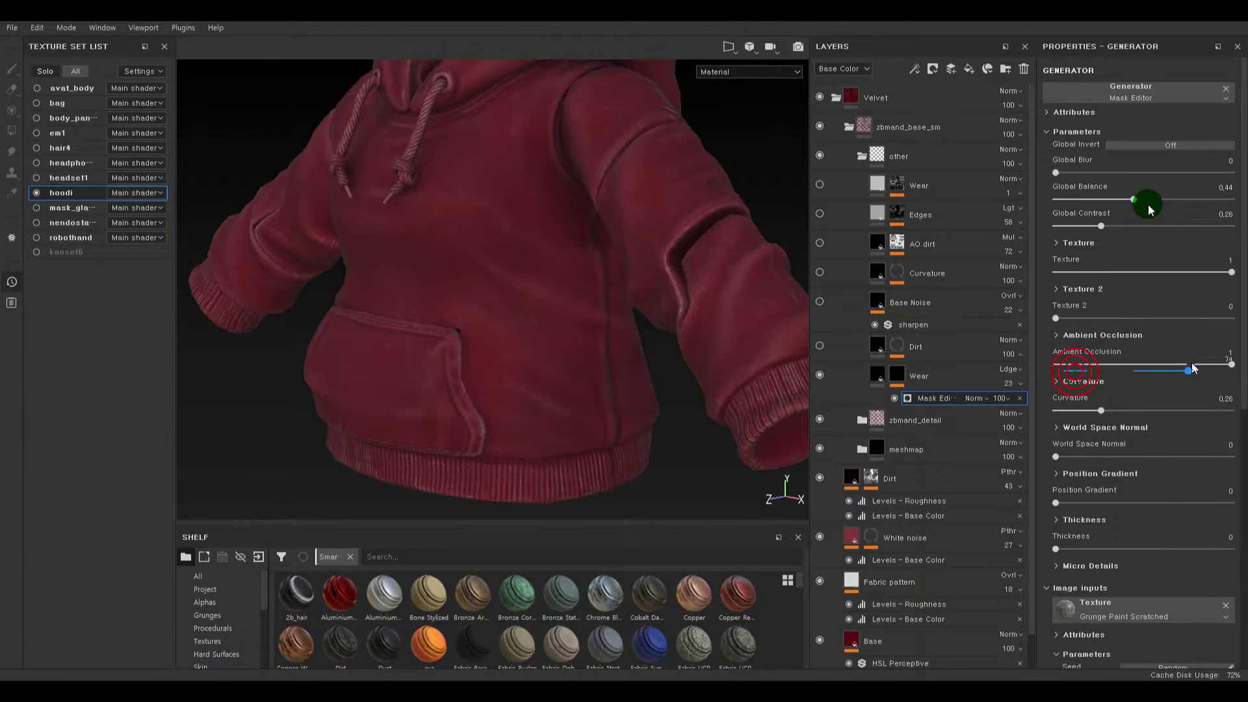
{"action": "left_click_drag", "start_coordinate": [1139, 199], "coordinate": [1148, 204]}
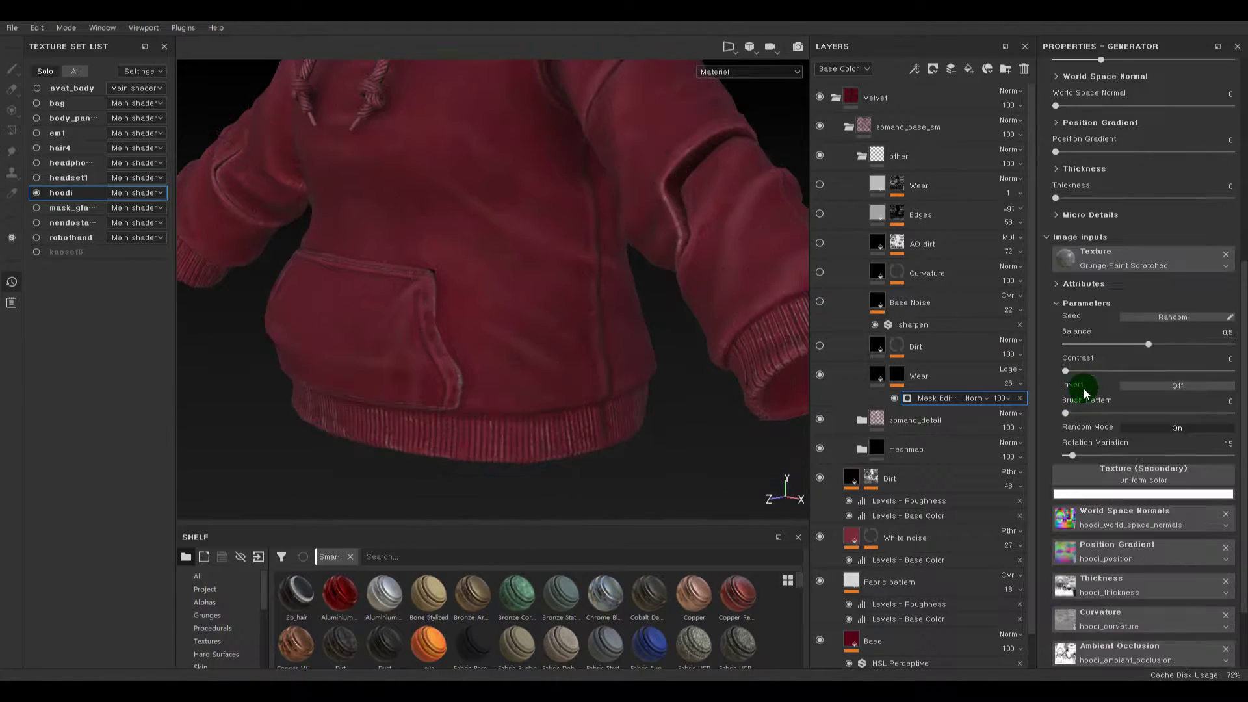
{"action": "left_click", "coordinate": [1148, 347]}
{"action": "left_click_drag", "start_coordinate": [1168, 348], "coordinate": [1183, 344]}
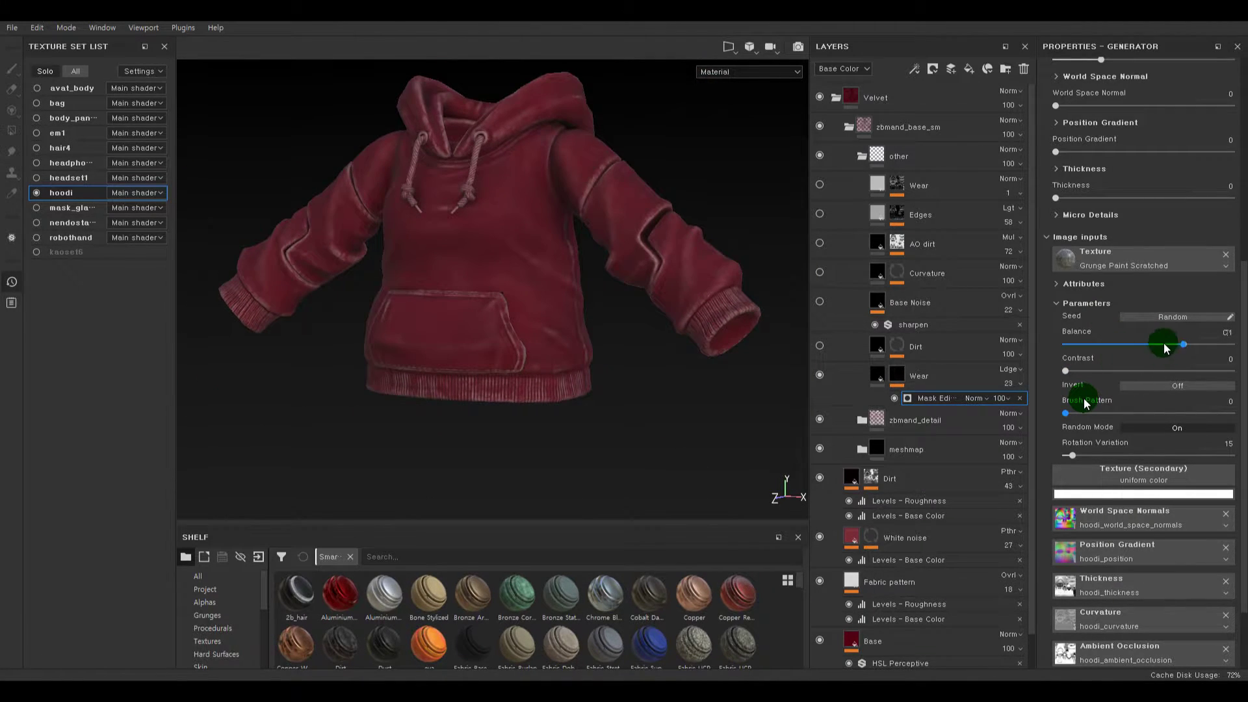
- Set the lower Wear layer's opacity to 56 while checking the hoodie's pocket and hem
{"action": "left_click_drag", "start_coordinate": [571, 349], "coordinate": [546, 307], "text": "alt"}
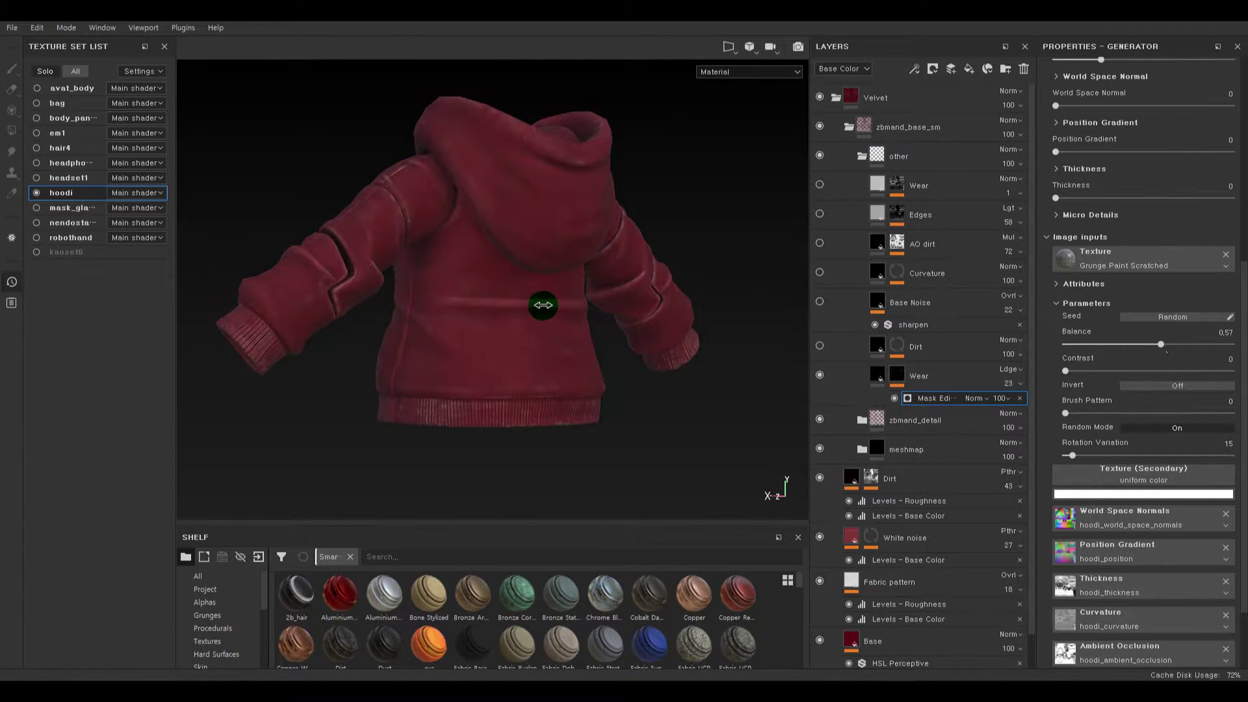
{"action": "mouse_move", "coordinate": [1018, 407]}
{"action": "left_mouse_down"}
{"action": "mouse_move", "coordinate": [1002, 411]}
{"action": "mouse_move", "coordinate": [1045, 409]}
{"action": "mouse_move", "coordinate": [987, 415]}
{"action": "mouse_move", "coordinate": [1004, 414]}
{"action": "left_mouse_up"}
{"action": "left_click_drag", "start_coordinate": [667, 409], "coordinate": [591, 404], "text": "alt"}
{"action": "middle_click_drag", "start_coordinate": [591, 403], "coordinate": [476, 395], "text": "alt"}
{"action": "right_click_drag", "start_coordinate": [476, 396], "coordinate": [440, 375], "text": "alt"}
{"action": "left_click", "coordinate": [1007, 384]}
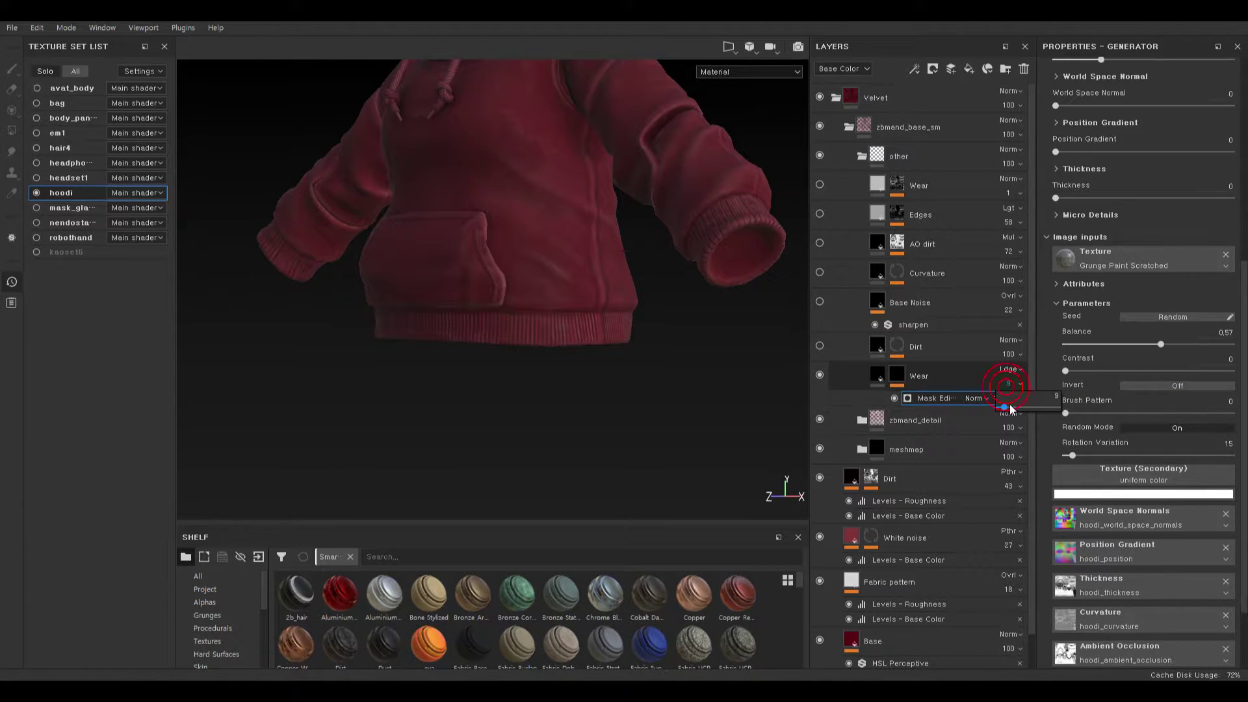
{"action": "left_click_drag", "start_coordinate": [1027, 407], "coordinate": [1032, 407]}
- Sample the hoodie's dark red fabric as the Wear layer's base color
{"action": "right_click_drag", "start_coordinate": [638, 333], "coordinate": [702, 342], "text": "alt"}
{"action": "left_click", "coordinate": [876, 375]}
{"action": "left_click", "coordinate": [1163, 335]}
{"action": "left_click_drag", "start_coordinate": [1128, 342], "coordinate": [479, 235]}
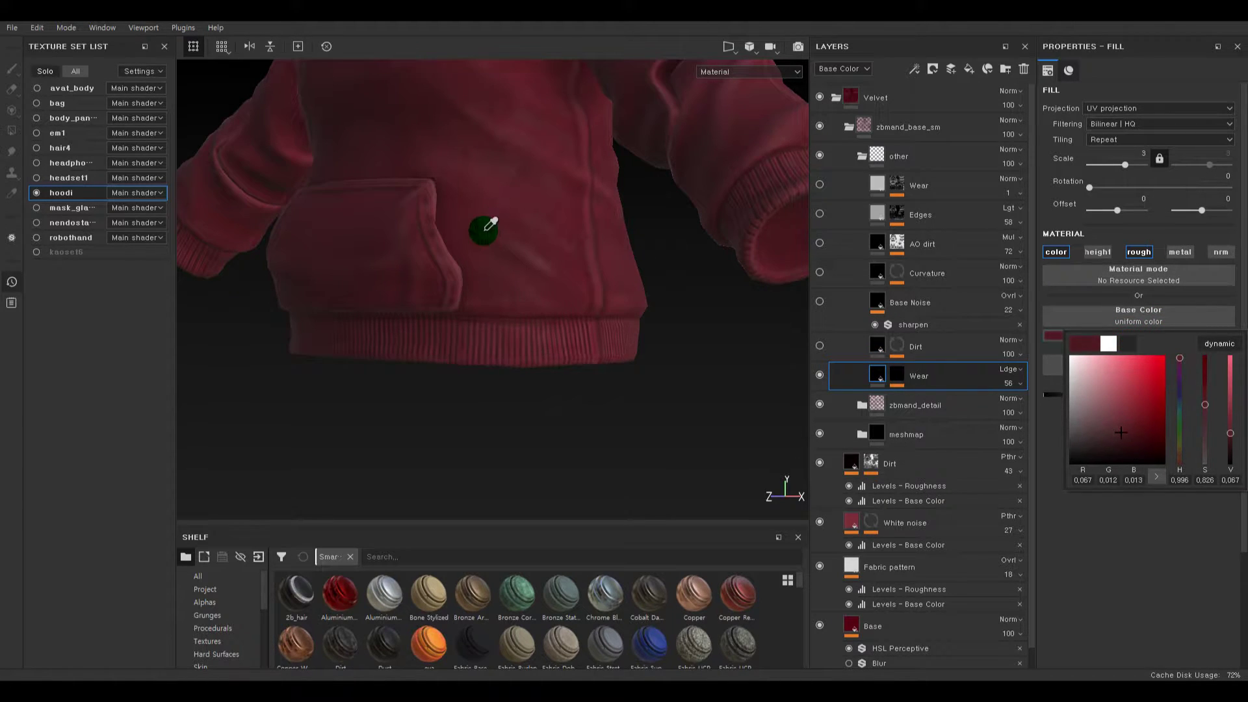
- Add an HSL Perceptive filter to the Wear layer with saturation 0.74 and lightness 0.77
{"action": "right_click", "coordinate": [908, 380]}
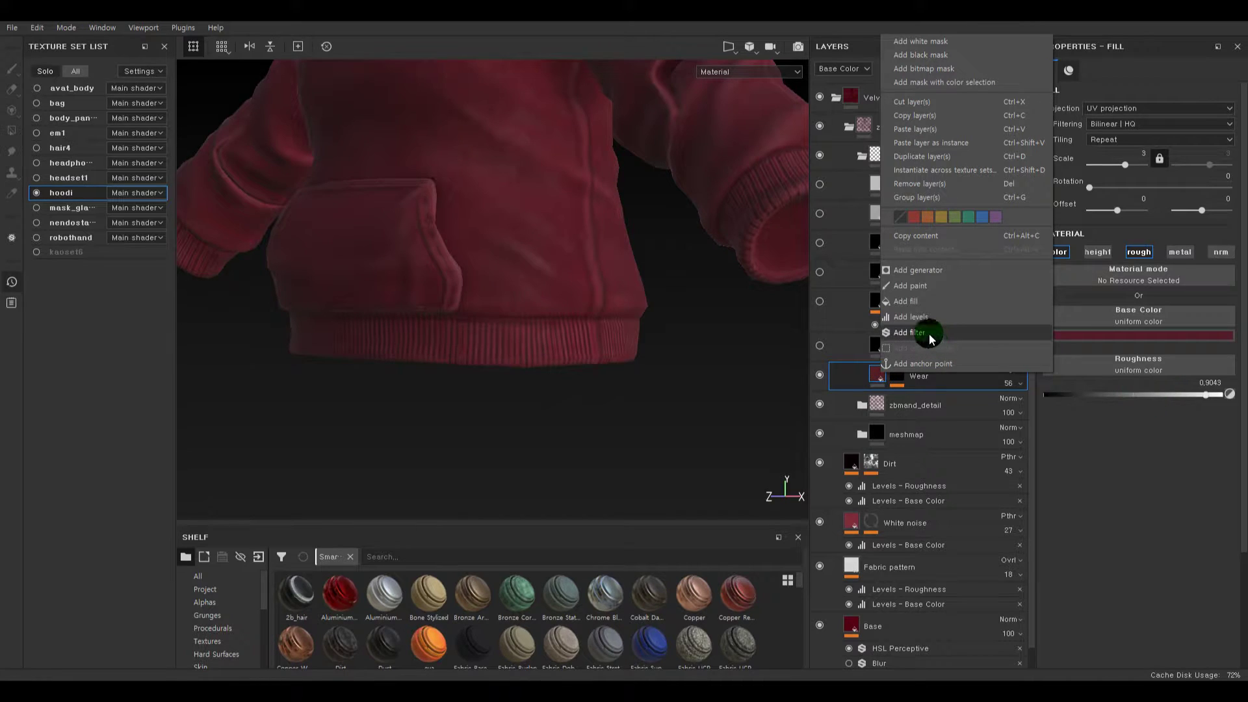
{"action": "left_click", "coordinate": [930, 334]}
{"action": "left_click", "coordinate": [1151, 108]}
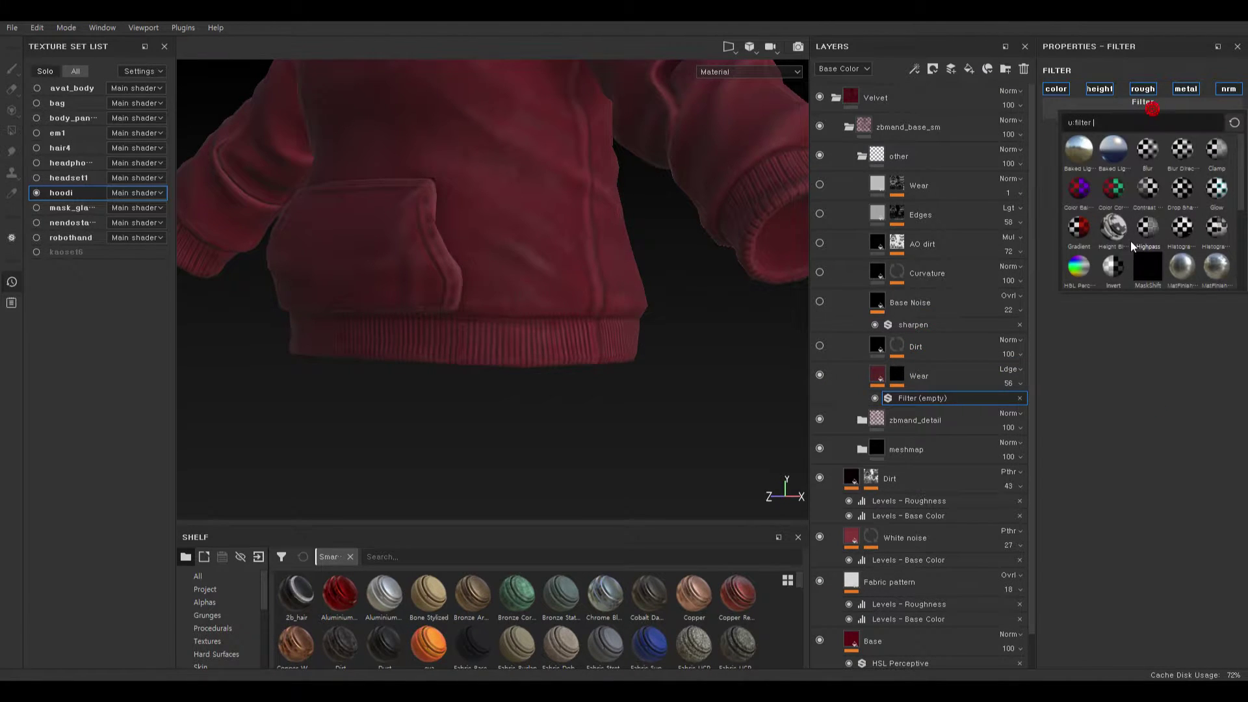
{"action": "left_click", "coordinate": [1081, 267]}
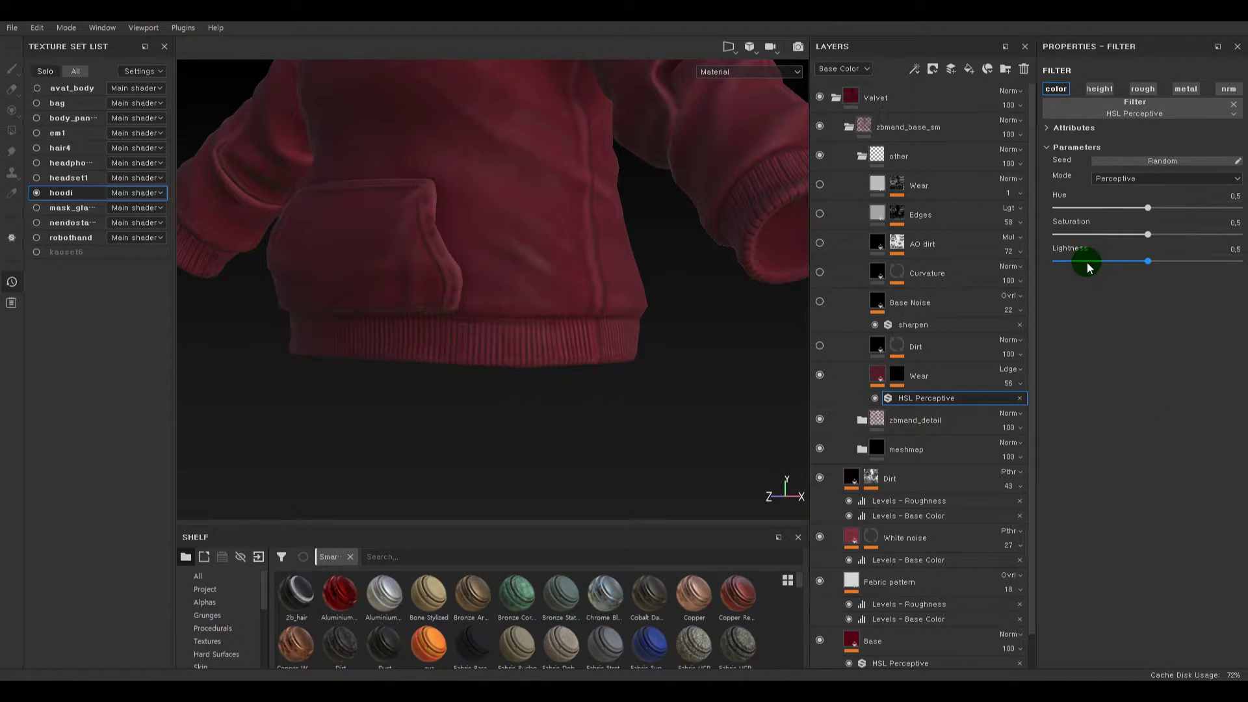
{"action": "left_click_drag", "start_coordinate": [1153, 259], "coordinate": [1198, 260]}
- Set the Wear layer's opacity to 100 and its blending mode to Normal
{"action": "left_click", "coordinate": [1012, 385]}
{"action": "left_click_drag", "start_coordinate": [1038, 409], "coordinate": [1126, 407]}
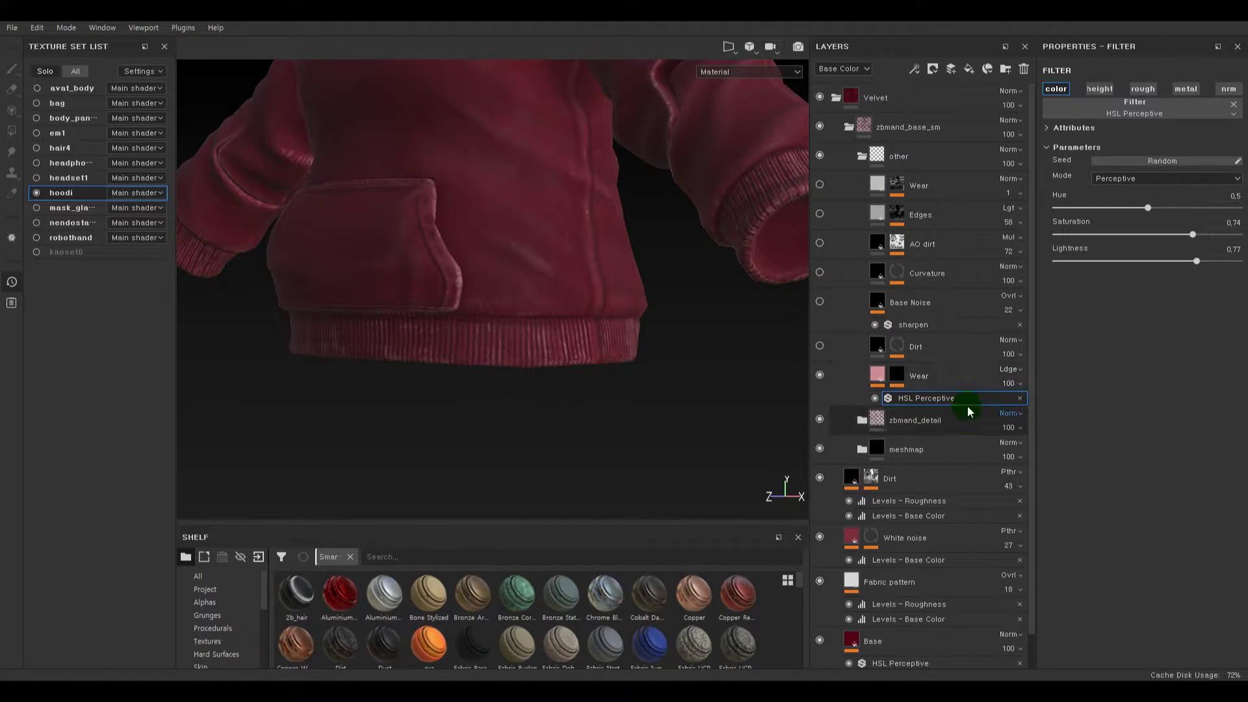
{"action": "left_click", "coordinate": [1011, 369]}
{"action": "left_click", "coordinate": [1019, 13]}
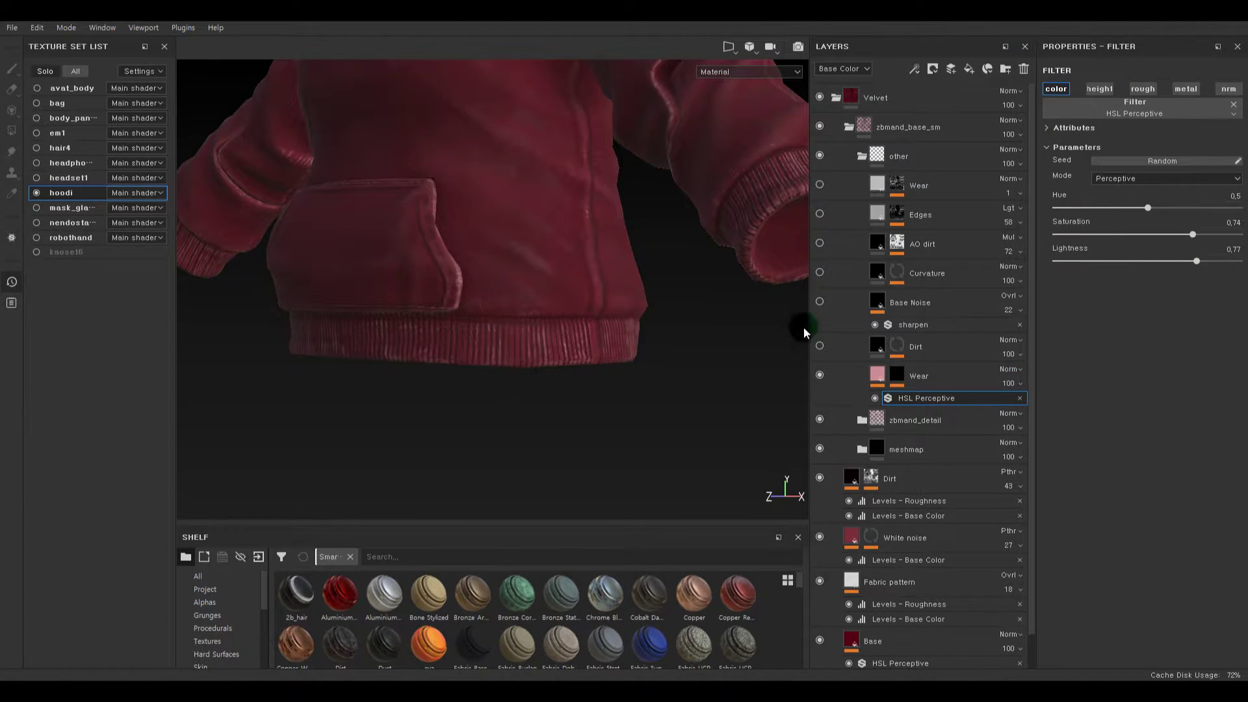
- Try a filter lightness of 0.63 and compare the sleeve cuff with the Wear layer hidden and shown
{"action": "mouse_move", "coordinate": [1183, 263]}
{"action": "left_mouse_down"}
{"action": "mouse_move", "coordinate": [1146, 262]}
{"action": "mouse_move", "coordinate": [1172, 263]}
{"action": "left_mouse_up"}
{"action": "right_click_drag", "start_coordinate": [498, 323], "coordinate": [668, 292], "text": "alt"}
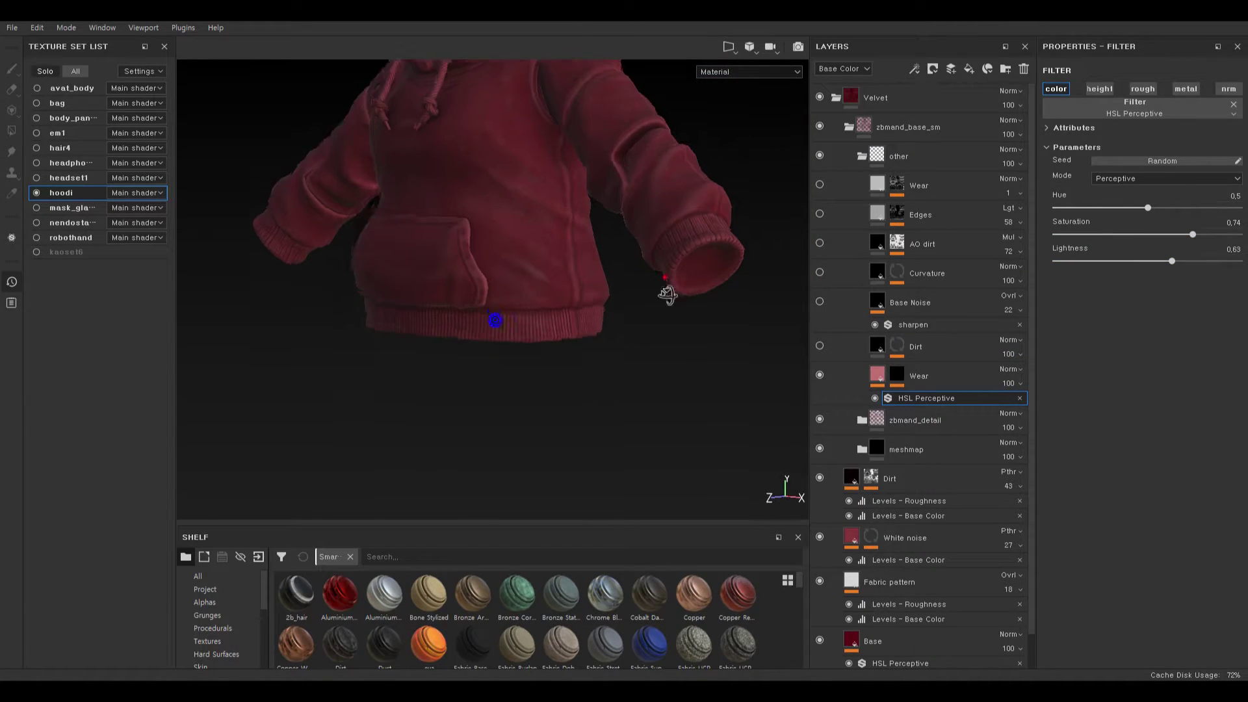
{"action": "left_click_drag", "start_coordinate": [668, 292], "coordinate": [550, 257], "text": "alt"}
{"action": "right_click_drag", "start_coordinate": [551, 258], "coordinate": [688, 394], "text": "alt"}
{"action": "left_click", "coordinate": [818, 374]}
{"action": "middle_click_drag", "start_coordinate": [736, 387], "coordinate": [602, 308], "text": "alt"}
{"action": "right_click_drag", "start_coordinate": [602, 307], "coordinate": [622, 333], "text": "alt"}
{"action": "left_click", "coordinate": [821, 373]}
{"action": "left_click", "coordinate": [821, 375]}
- Set the HSL Perceptive filter's saturation and lightness to about 0.64
{"action": "left_click", "coordinate": [1173, 263]}
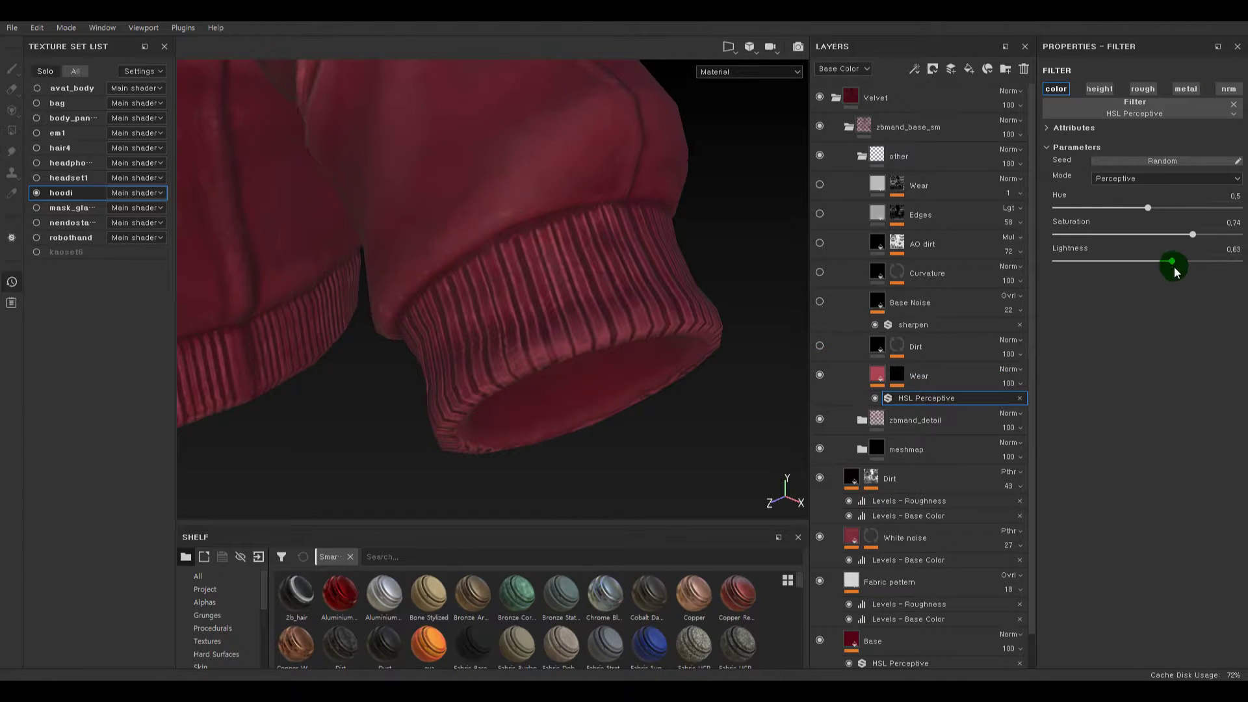
{"action": "left_click", "coordinate": [1193, 235]}
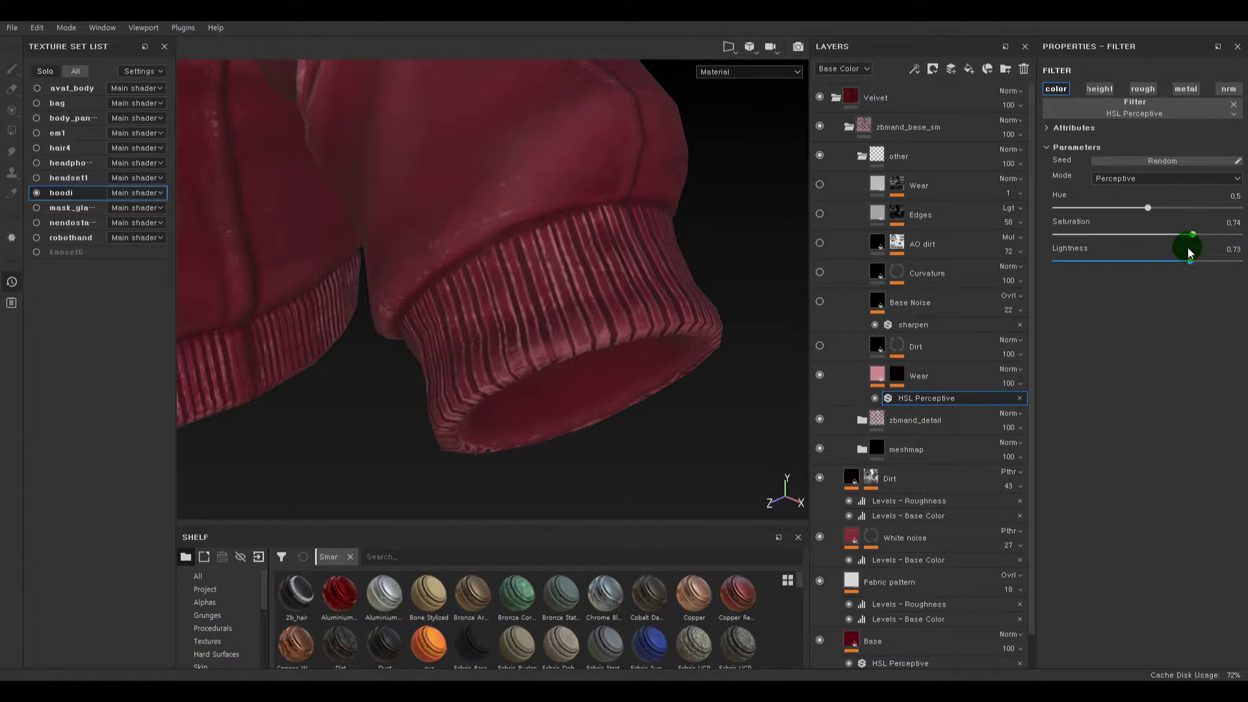
{"action": "left_click_drag", "start_coordinate": [1213, 235], "coordinate": [1173, 262]}
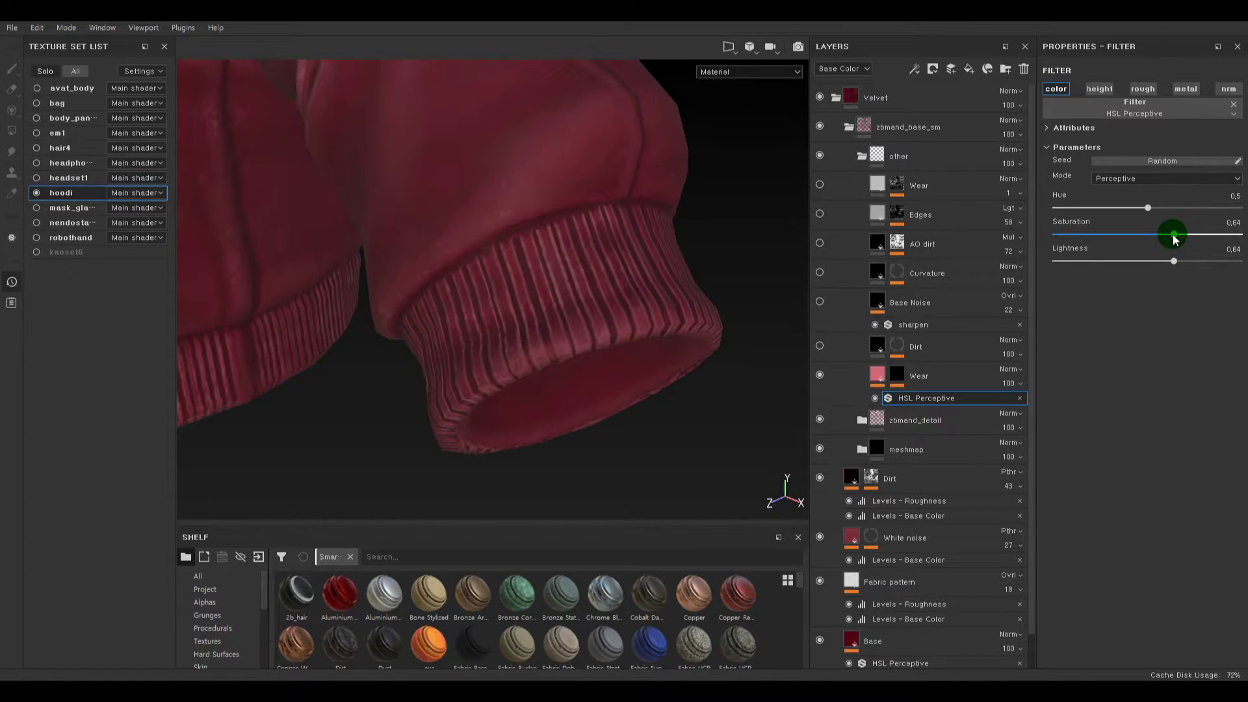
- Try roughness values of 0.2218 and 0.6727 on the Wear layer while checking the sleeve cuff
{"action": "left_click", "coordinate": [839, 374]}
{"action": "left_click_drag", "start_coordinate": [1197, 393], "coordinate": [1208, 399]}
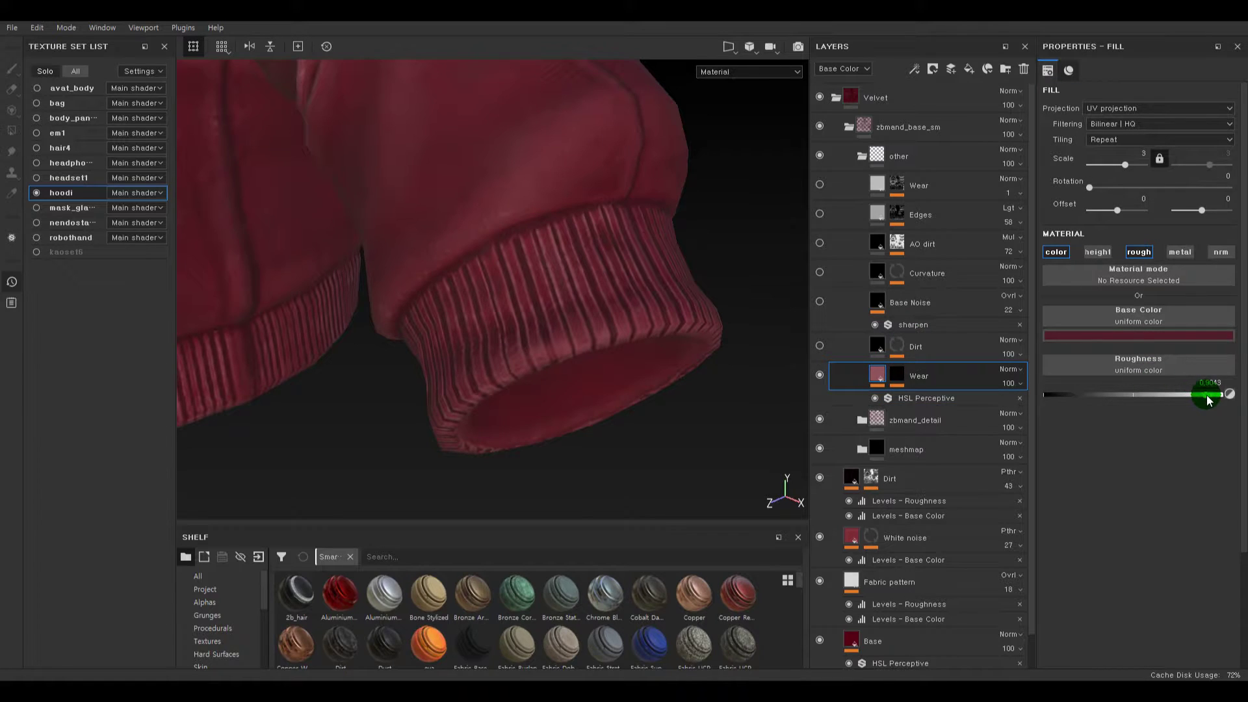
{"action": "left_click_drag", "start_coordinate": [1131, 399], "coordinate": [1082, 396]}
{"action": "left_click_drag", "start_coordinate": [529, 389], "coordinate": [715, 376], "text": "alt"}
{"action": "left_click", "coordinate": [889, 382]}
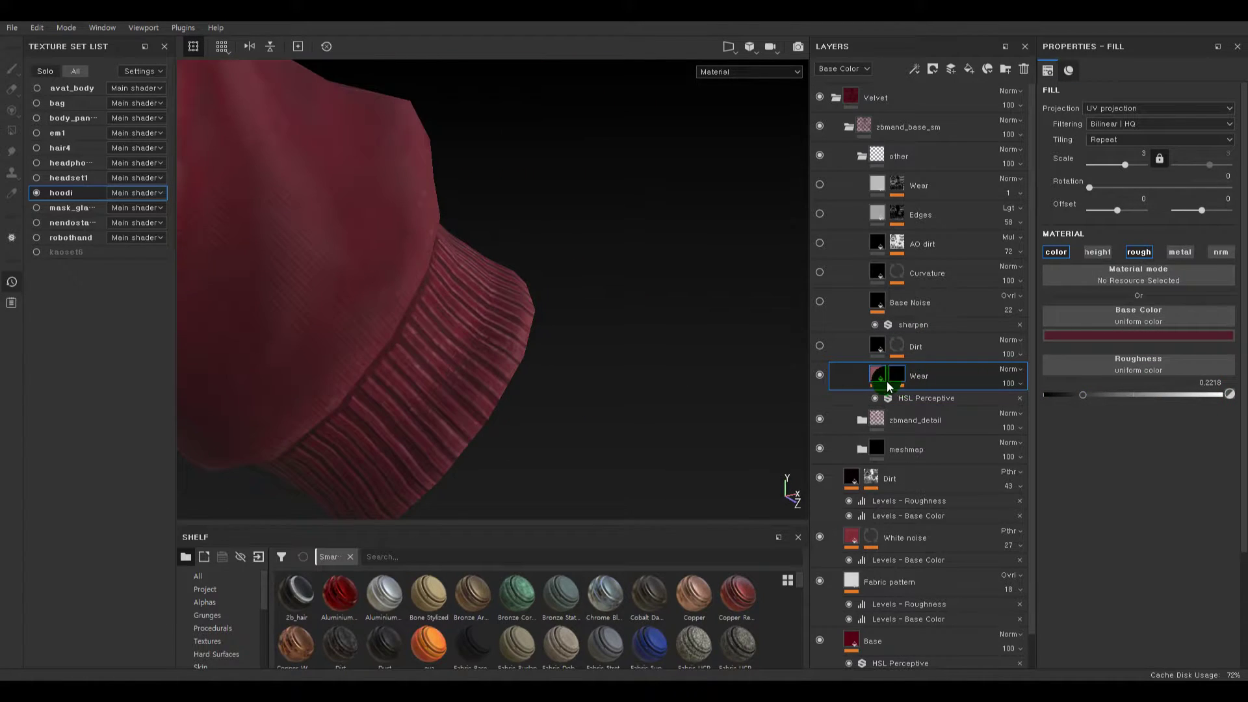
{"action": "left_click", "coordinate": [820, 375]}
{"action": "left_click_drag", "start_coordinate": [1133, 394], "coordinate": [1061, 398]}
{"action": "left_click_drag", "start_coordinate": [1202, 390], "coordinate": [1164, 399]}
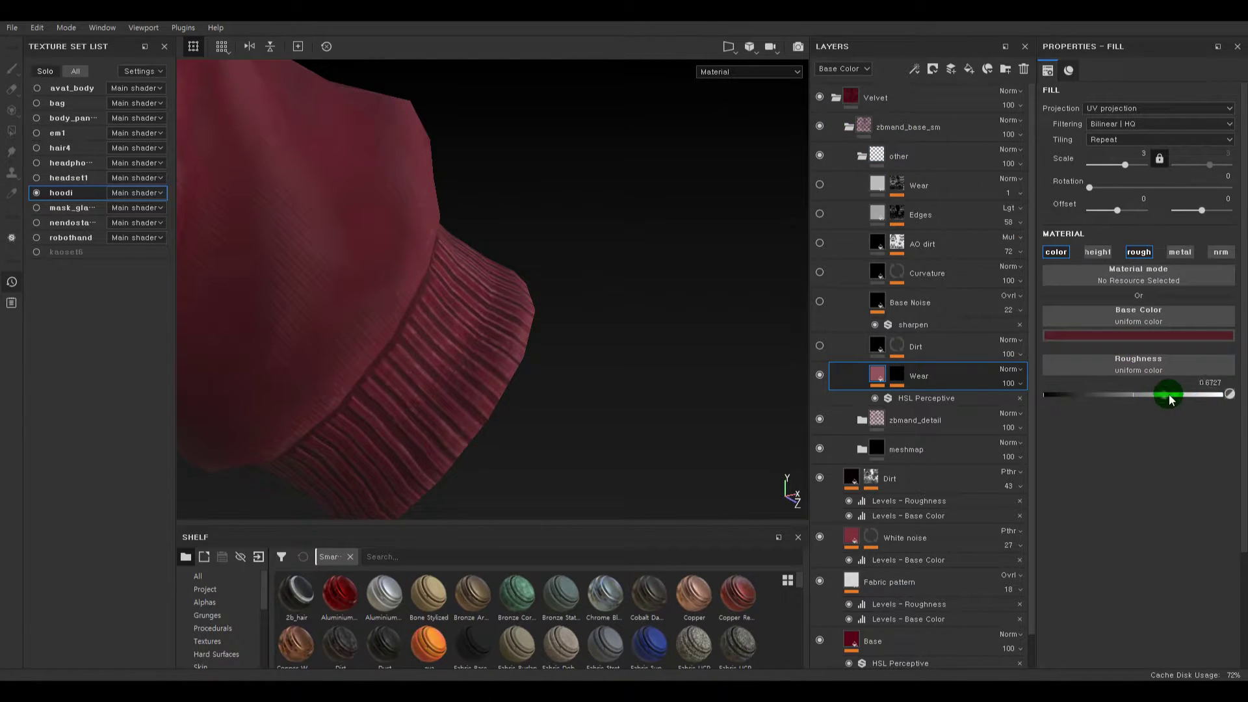
- Turn off the Wear layer's roughness channel so it affects color only, and check the sleeve and cuff
{"action": "left_click", "coordinate": [1147, 252]}
{"action": "left_click", "coordinate": [1147, 251]}
{"action": "left_click", "coordinate": [1147, 254]}
{"action": "right_click_drag", "start_coordinate": [652, 338], "coordinate": [507, 312], "text": "alt"}
{"action": "left_click_drag", "start_coordinate": [611, 293], "coordinate": [479, 220], "text": "alt"}
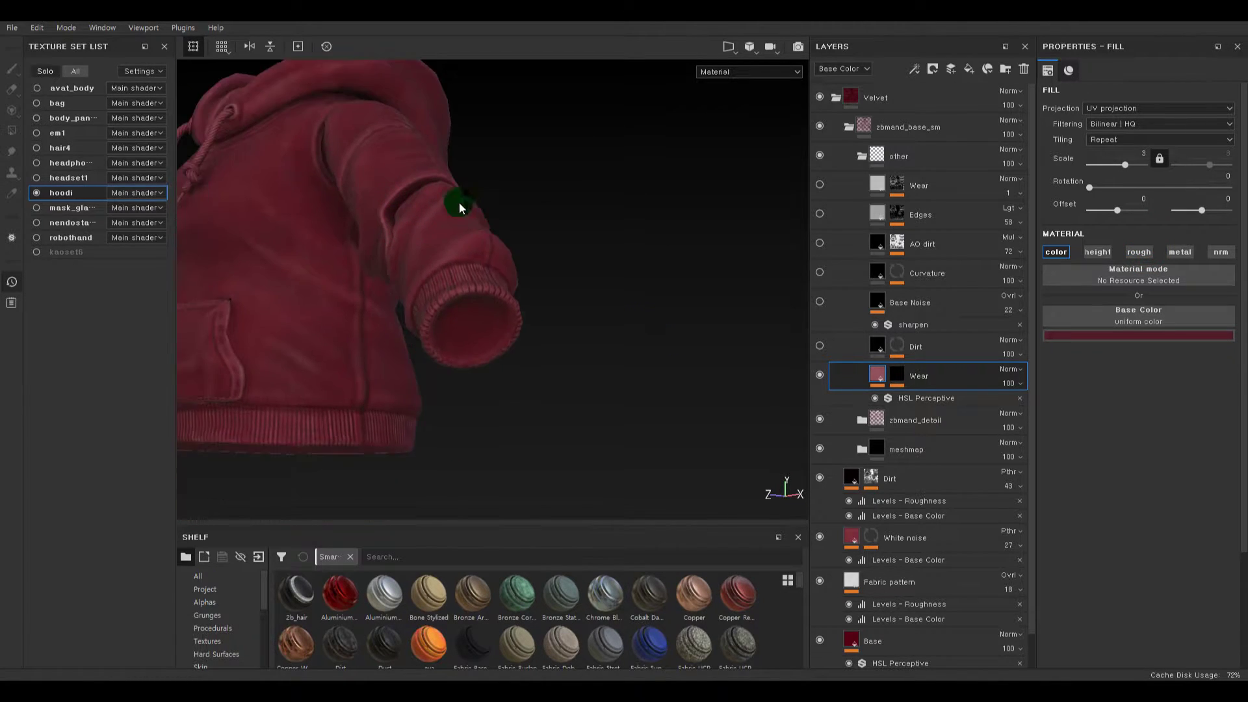
- Show the Dirt layer and compare the hoodie's front with that layer hidden and visible
{"action": "right_click_drag", "start_coordinate": [477, 226], "coordinate": [823, 364], "text": "alt"}
{"action": "left_click", "coordinate": [819, 346]}
{"action": "left_click_drag", "start_coordinate": [510, 290], "coordinate": [756, 308], "text": "alt"}
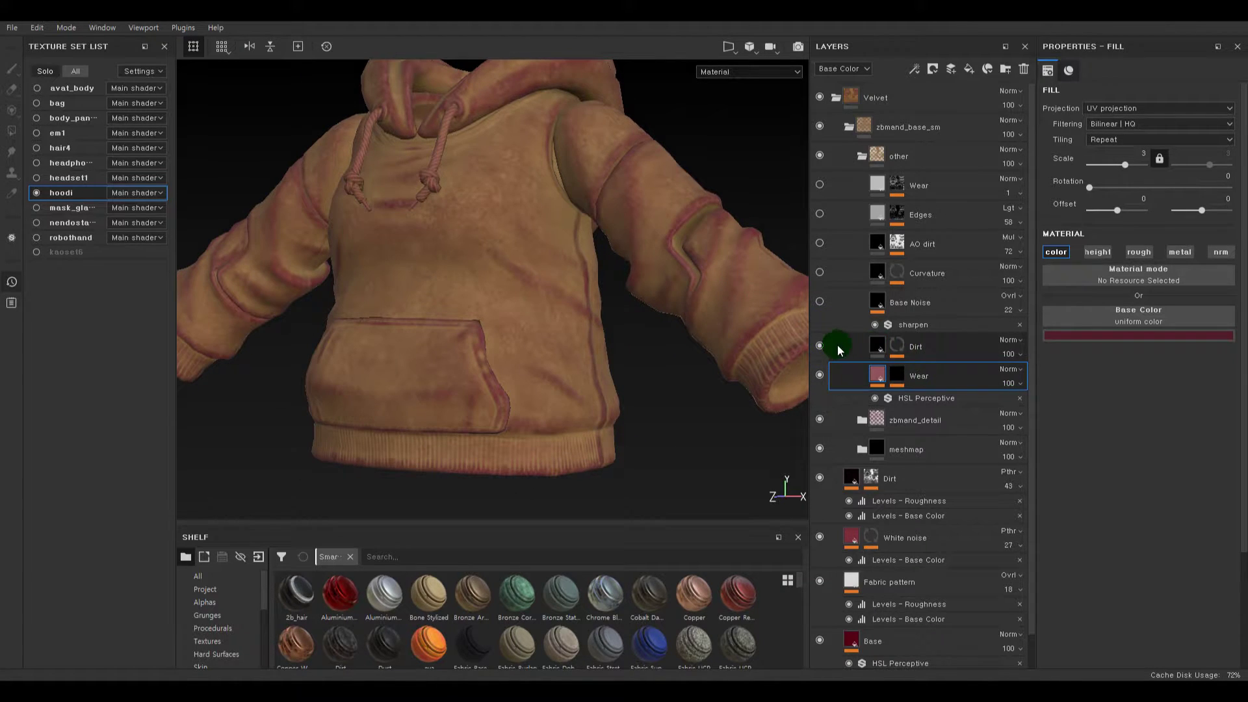
{"action": "left_click", "coordinate": [820, 346]}
{"action": "left_click", "coordinate": [820, 346]}
{"action": "left_click", "coordinate": [819, 346]}
{"action": "left_click", "coordinate": [820, 346]}
{"action": "left_click", "coordinate": [819, 346]}
{"action": "left_click", "coordinate": [820, 345]}
- Recolor the Dirt layer with a darkened red sampled from the hoodie and set the layer's opacity to 31
{"action": "left_click", "coordinate": [882, 345]}
{"action": "left_click", "coordinate": [1114, 334]}
{"action": "left_click", "coordinate": [1129, 345]}
{"action": "left_click", "coordinate": [575, 364]}
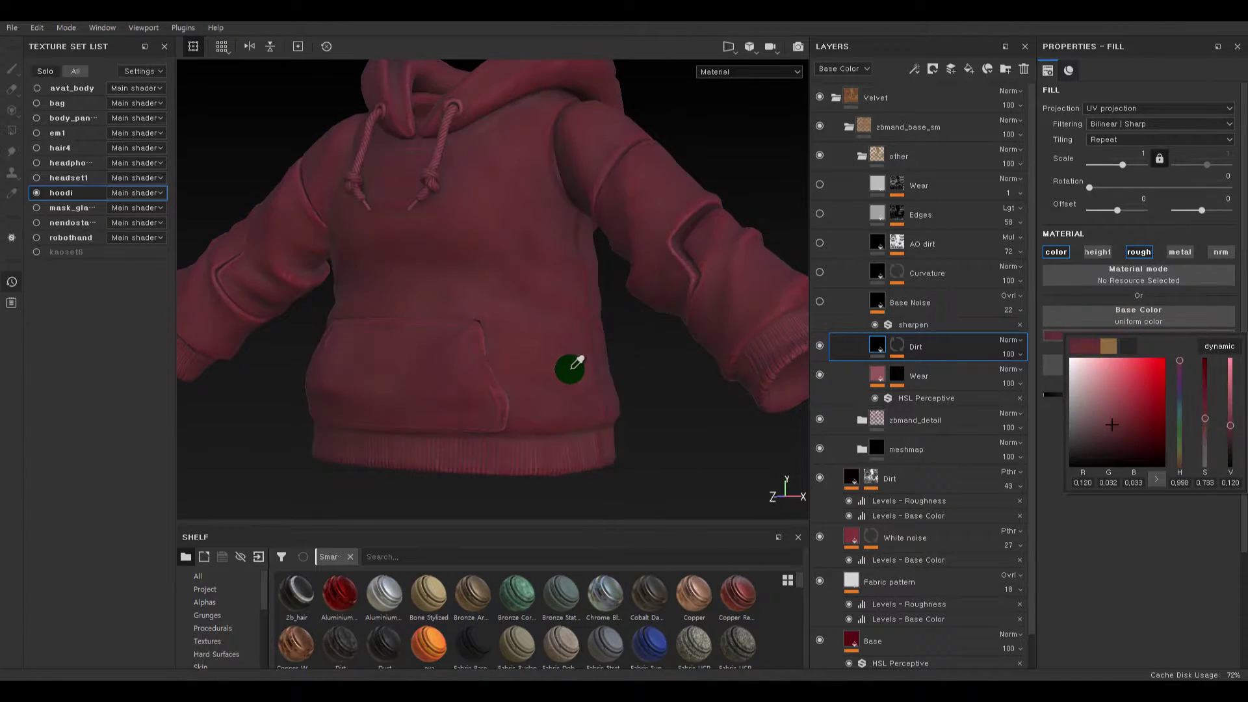
{"action": "left_click_drag", "start_coordinate": [1139, 397], "coordinate": [1117, 459]}
{"action": "left_click", "coordinate": [819, 347]}
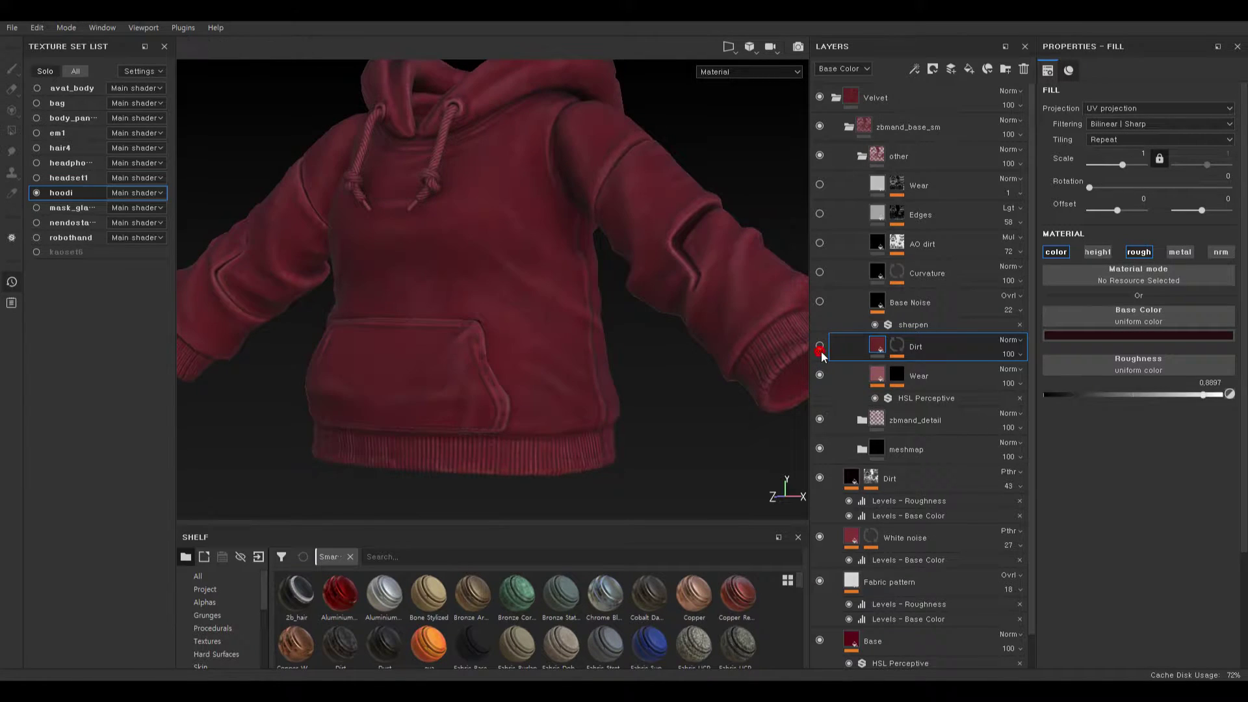
{"action": "left_click", "coordinate": [1005, 354]}
{"action": "left_click_drag", "start_coordinate": [1005, 383], "coordinate": [1018, 385]}
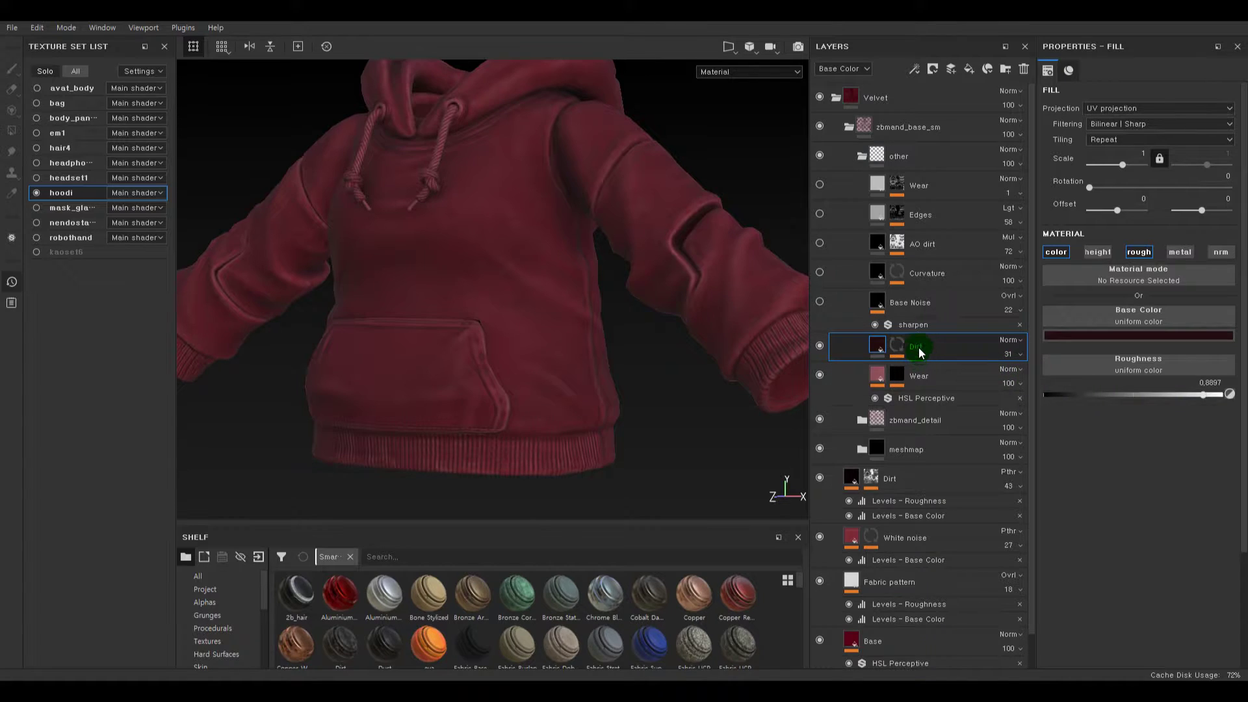
- Check the Dirt layer's mask effects by toggling them, and set the layer's opacity to 49
{"action": "left_click", "coordinate": [897, 346]}
{"action": "left_click", "coordinate": [922, 368]}
{"action": "left_click", "coordinate": [894, 384]}
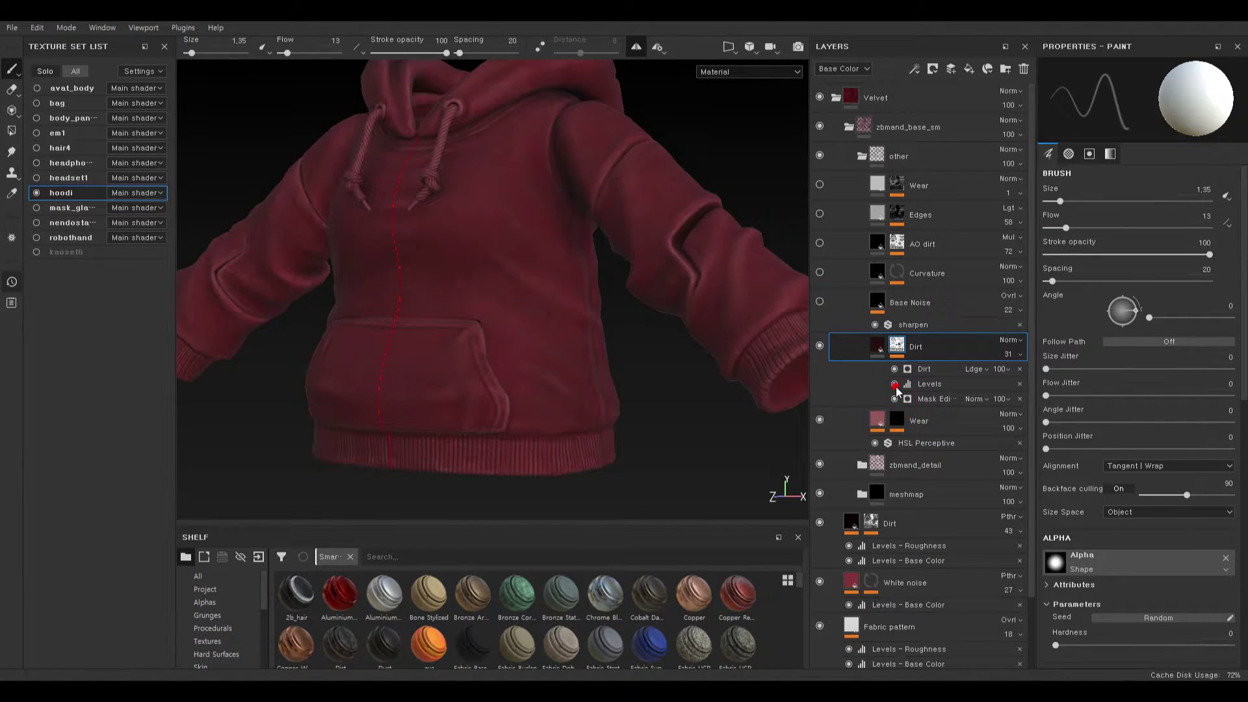
{"action": "left_click", "coordinate": [894, 369]}
{"action": "left_click", "coordinate": [894, 369]}
{"action": "left_click", "coordinate": [1008, 355]}
{"action": "left_click_drag", "start_coordinate": [1023, 379], "coordinate": [1001, 380]}
- Check the whole hoodie with the Dirt layer hidden, and delete that layer from the other folder
{"action": "right_click_drag", "start_coordinate": [774, 296], "coordinate": [761, 385], "text": "alt"}
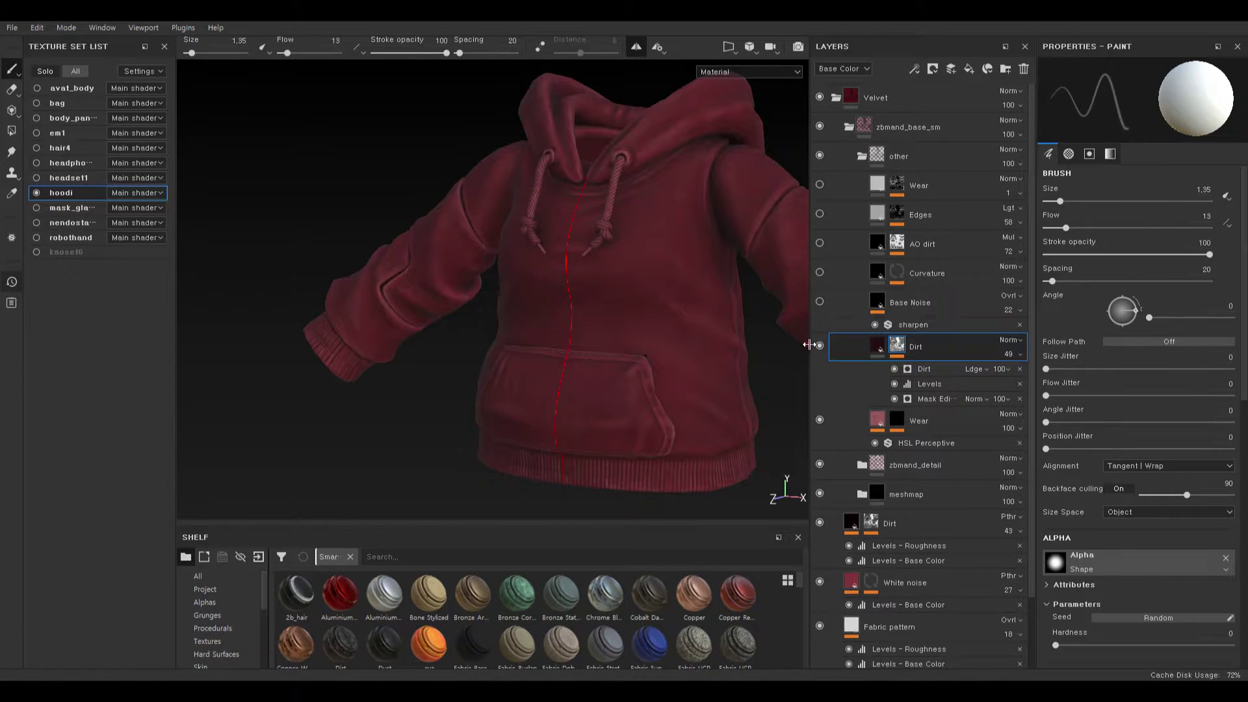
{"action": "middle_click_drag", "start_coordinate": [668, 350], "coordinate": [525, 343], "text": "alt"}
{"action": "left_click", "coordinate": [817, 349]}
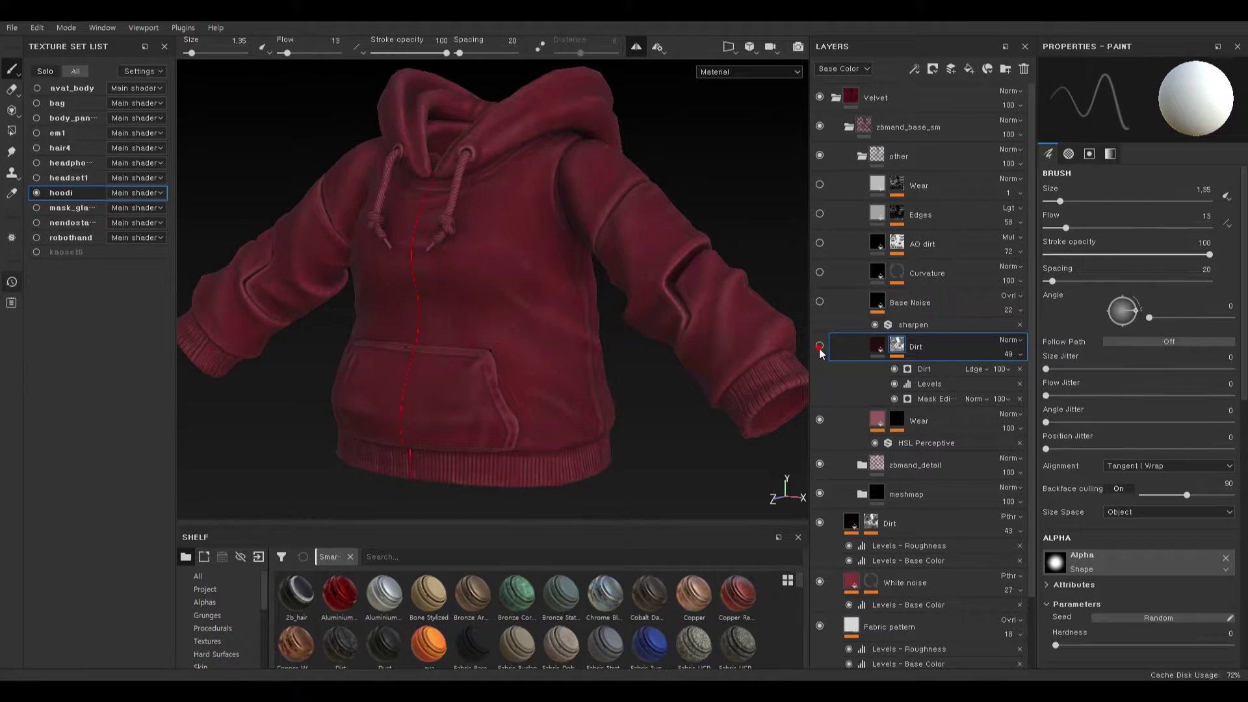
{"action": "key", "text": "Delete"}
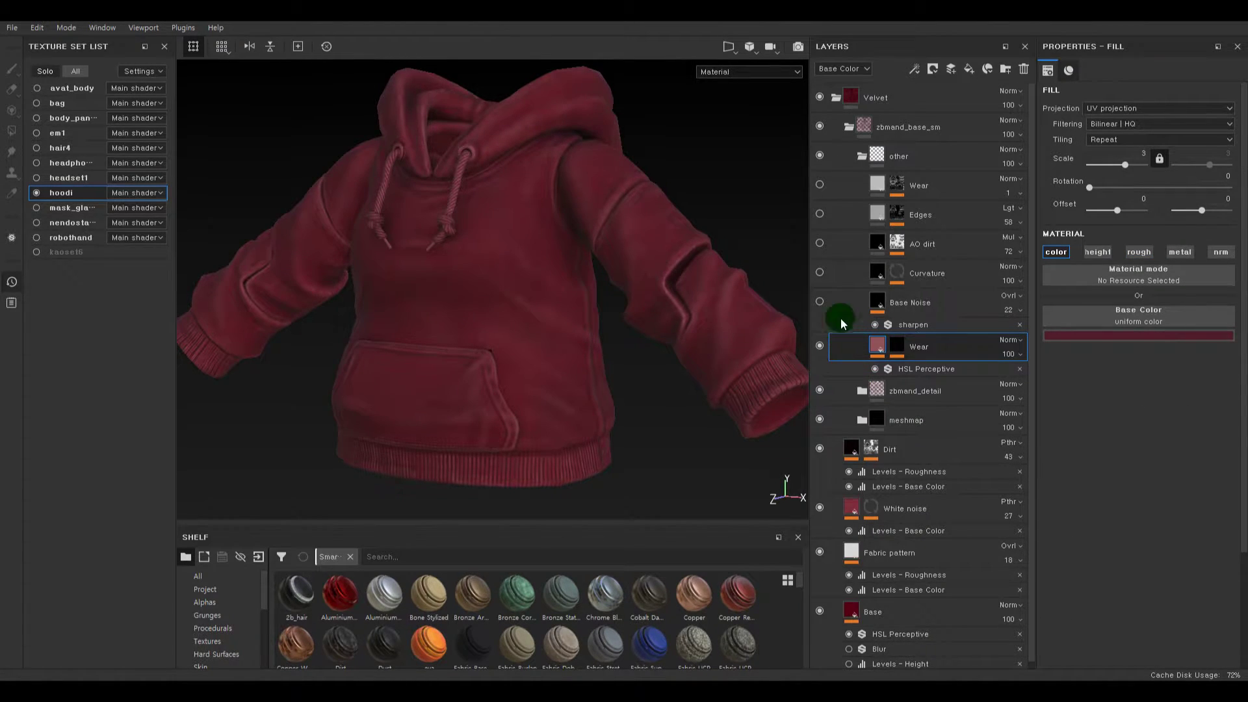
- Turn on the Base Noise layer, comparing the hoodie with and without it
{"action": "left_click", "coordinate": [819, 301]}
{"action": "left_click", "coordinate": [820, 302]}
{"action": "left_click", "coordinate": [820, 301]}
{"action": "left_click", "coordinate": [819, 301]}
{"action": "left_click", "coordinate": [819, 302]}
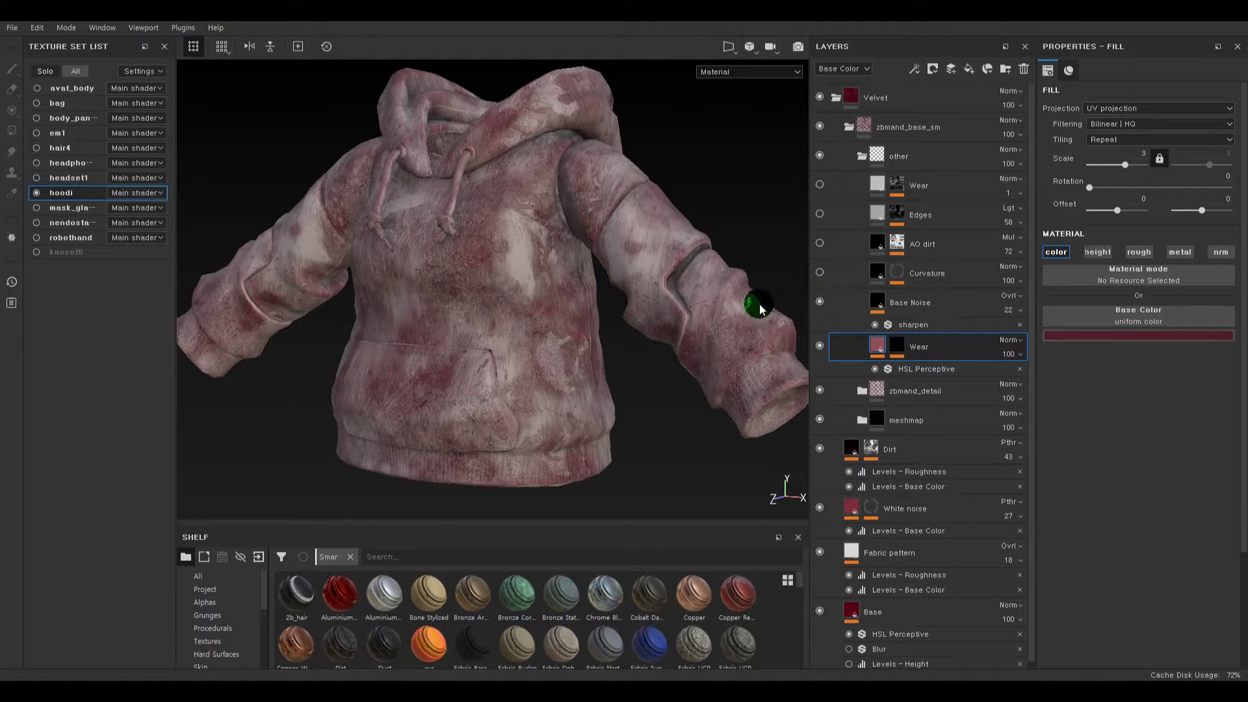
{"action": "mouse_move", "coordinate": [619, 309]}
{"action": "left_mouse_down", "text": "alt"}
{"action": "mouse_move", "coordinate": [608, 311]}
{"action": "mouse_move", "coordinate": [669, 307]}
{"action": "left_mouse_up", "text": "alt"}
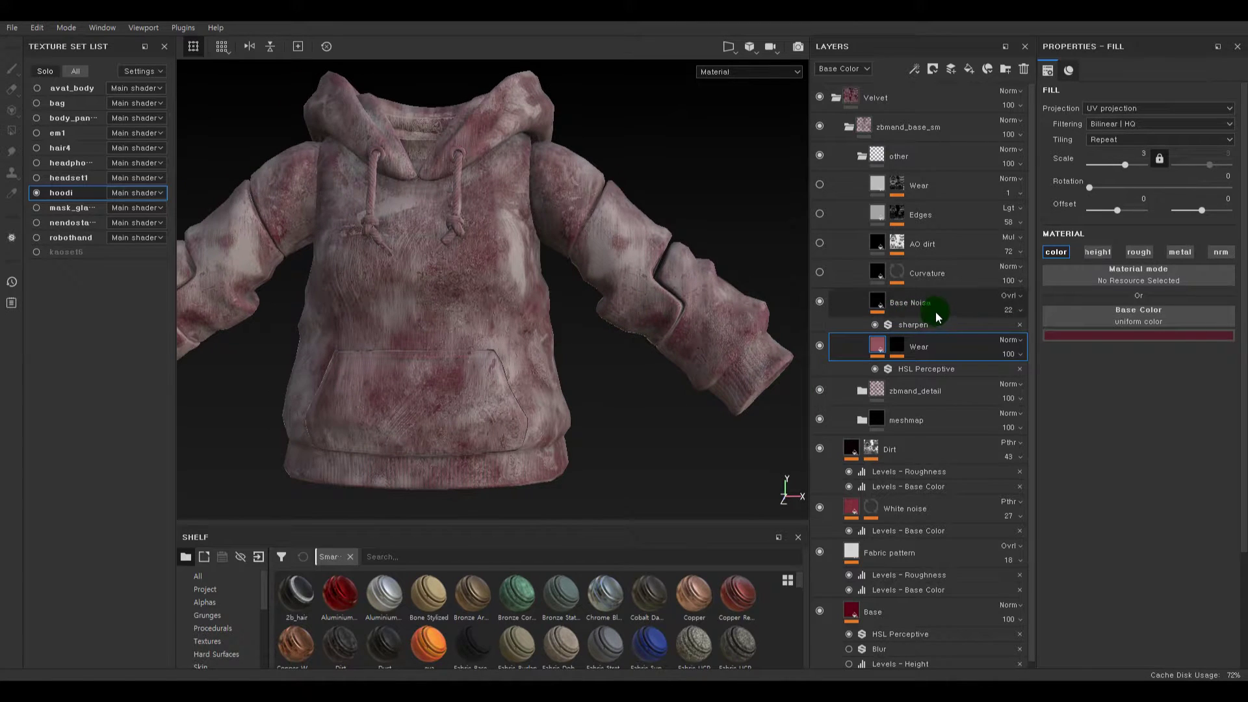
- Randomize the seed of the Base Noise layer's base color grunge map and set its balance to 0.31
{"action": "left_click", "coordinate": [920, 307]}
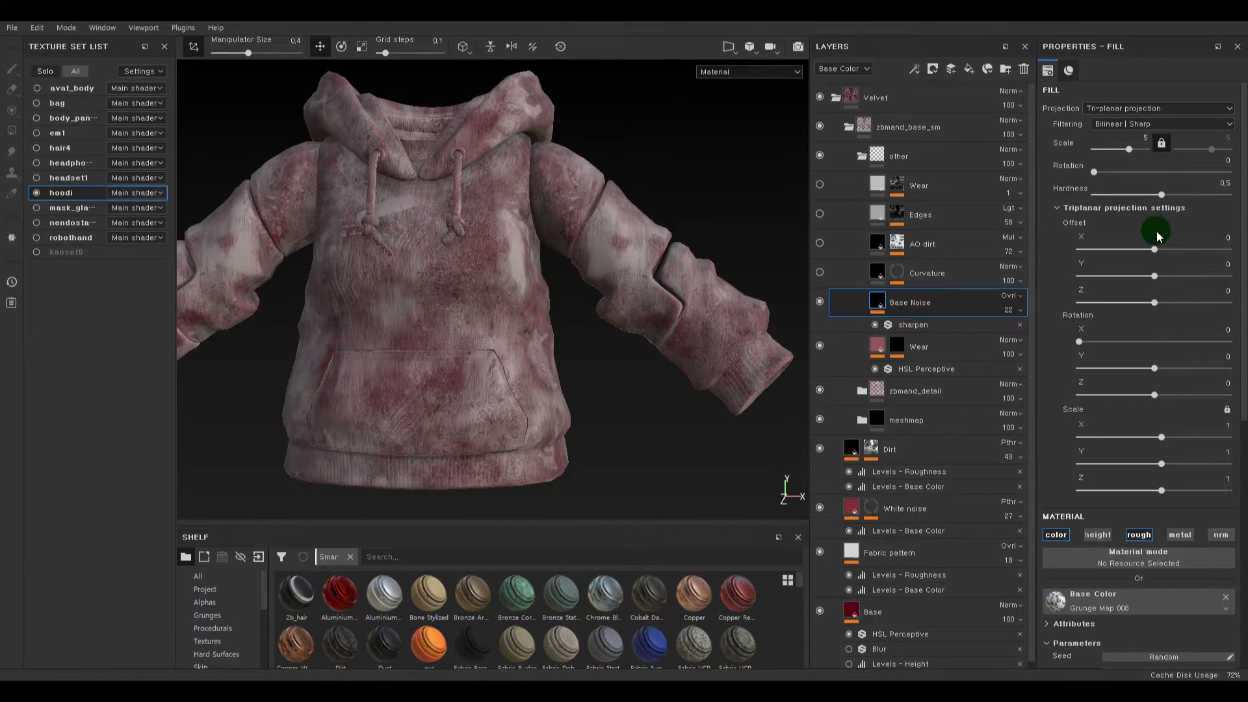
{"action": "scroll", "coordinate": [1131, 390], "scroll_direction": "down", "scroll_amount": 3}
{"action": "left_click", "coordinate": [1183, 541]}
{"action": "left_click", "coordinate": [1182, 540]}
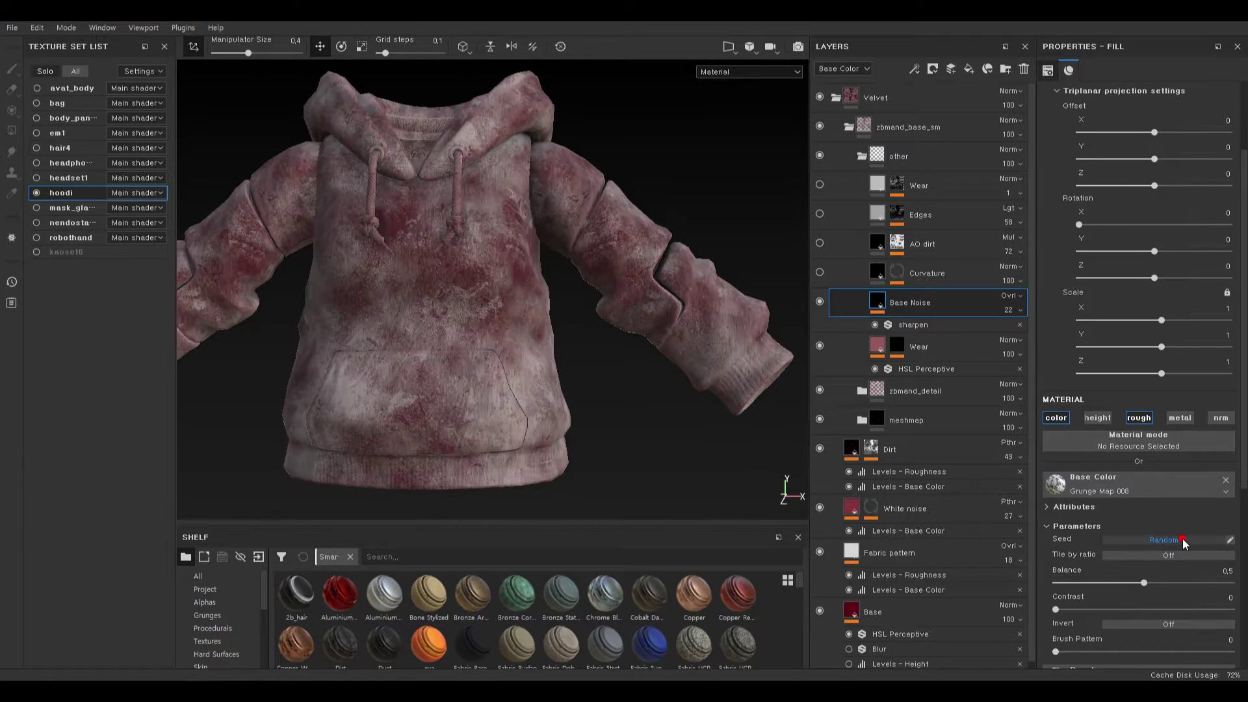
{"action": "left_click", "coordinate": [1183, 540]}
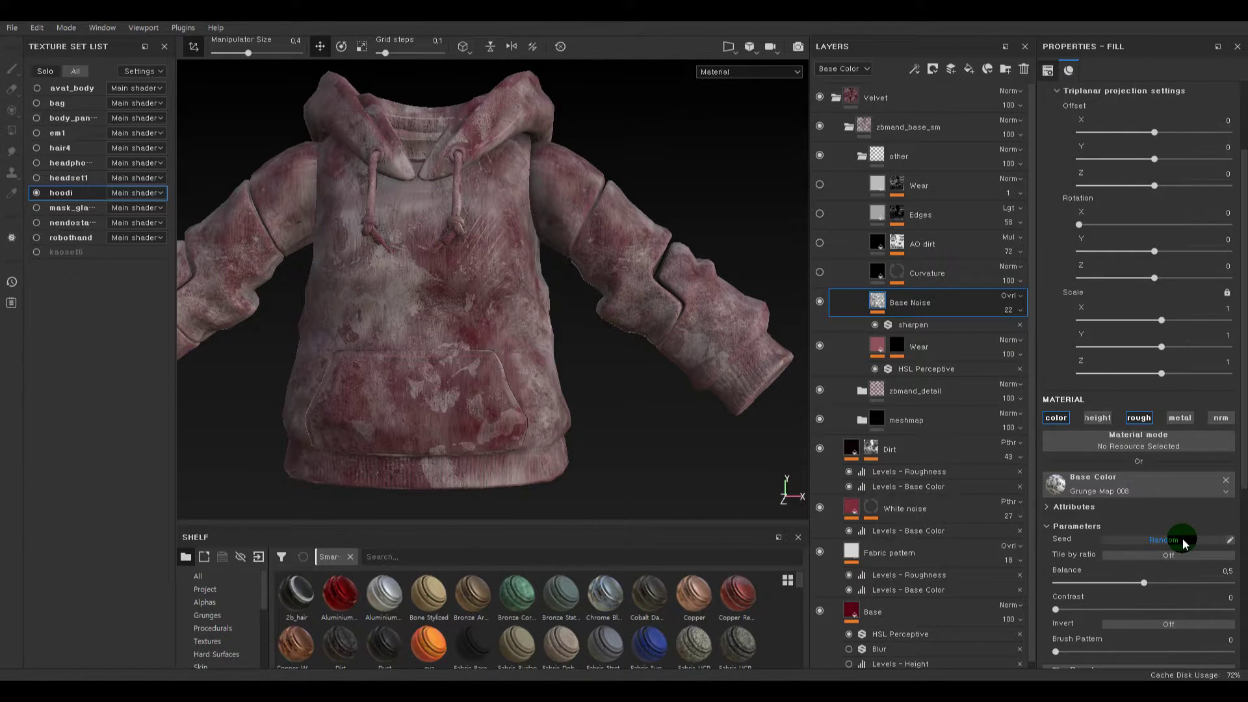
{"action": "left_click_drag", "start_coordinate": [1144, 583], "coordinate": [1110, 587]}
- Randomize the seed of the Base Noise layer's roughness grunge map
{"action": "scroll", "coordinate": [1142, 583], "scroll_direction": "down", "scroll_amount": 2}
{"action": "left_click", "coordinate": [1152, 618]}
{"action": "left_click", "coordinate": [1151, 617]}
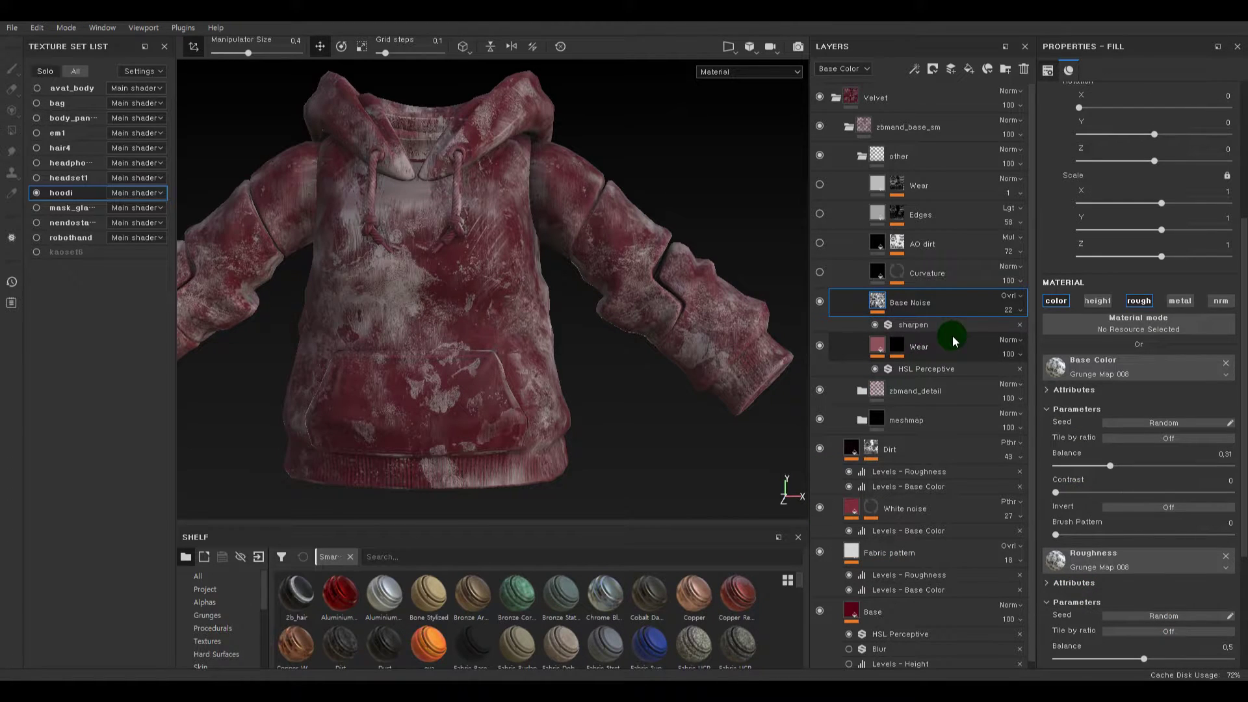
{"action": "scroll", "coordinate": [1124, 422], "scroll_direction": "down", "scroll_amount": 3}
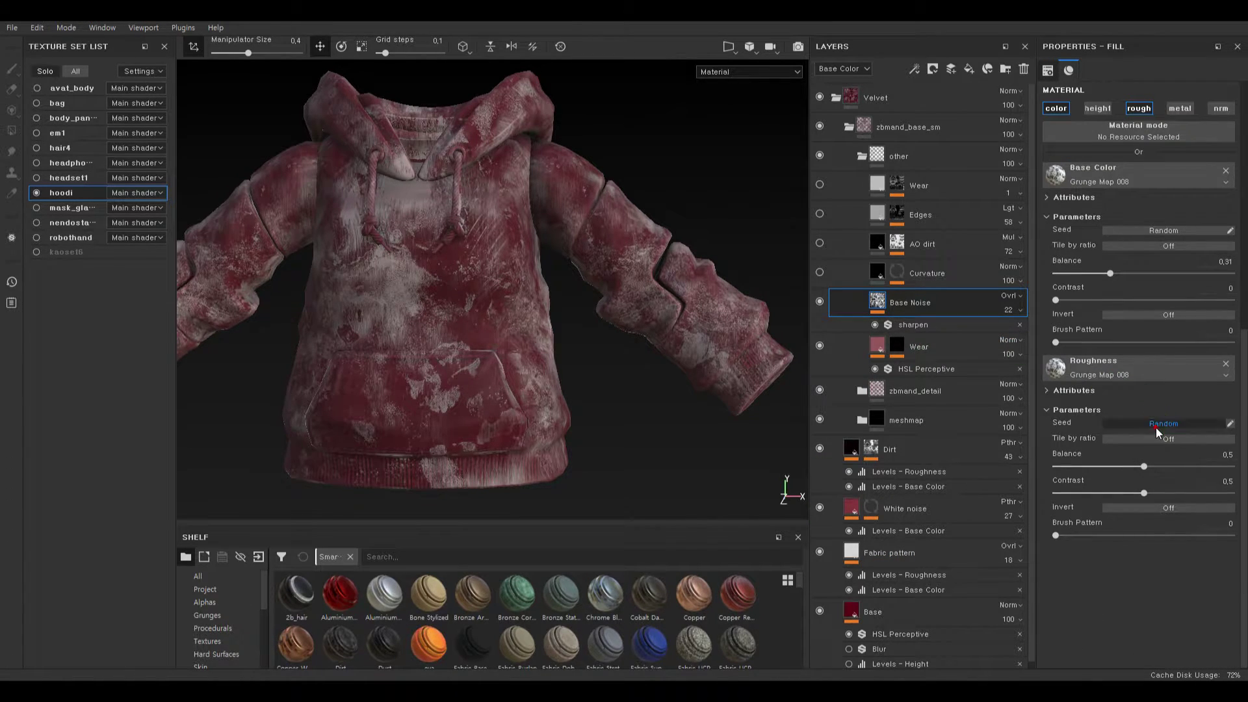
{"action": "scroll", "coordinate": [1154, 416], "scroll_direction": "up", "scroll_amount": 2}
- Randomize the Base Noise base color grunge seed again for a different patch pattern and check the hoodie
{"action": "left_click", "coordinate": [1146, 386]}
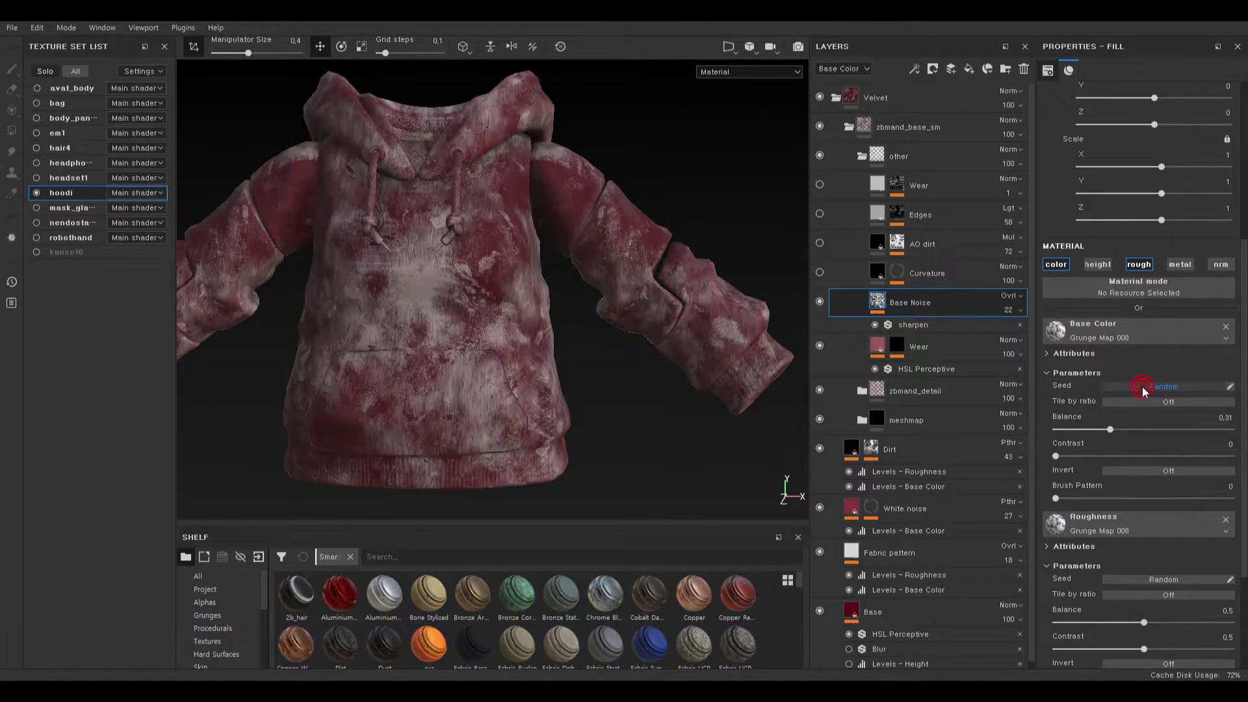
{"action": "left_click", "coordinate": [1150, 387]}
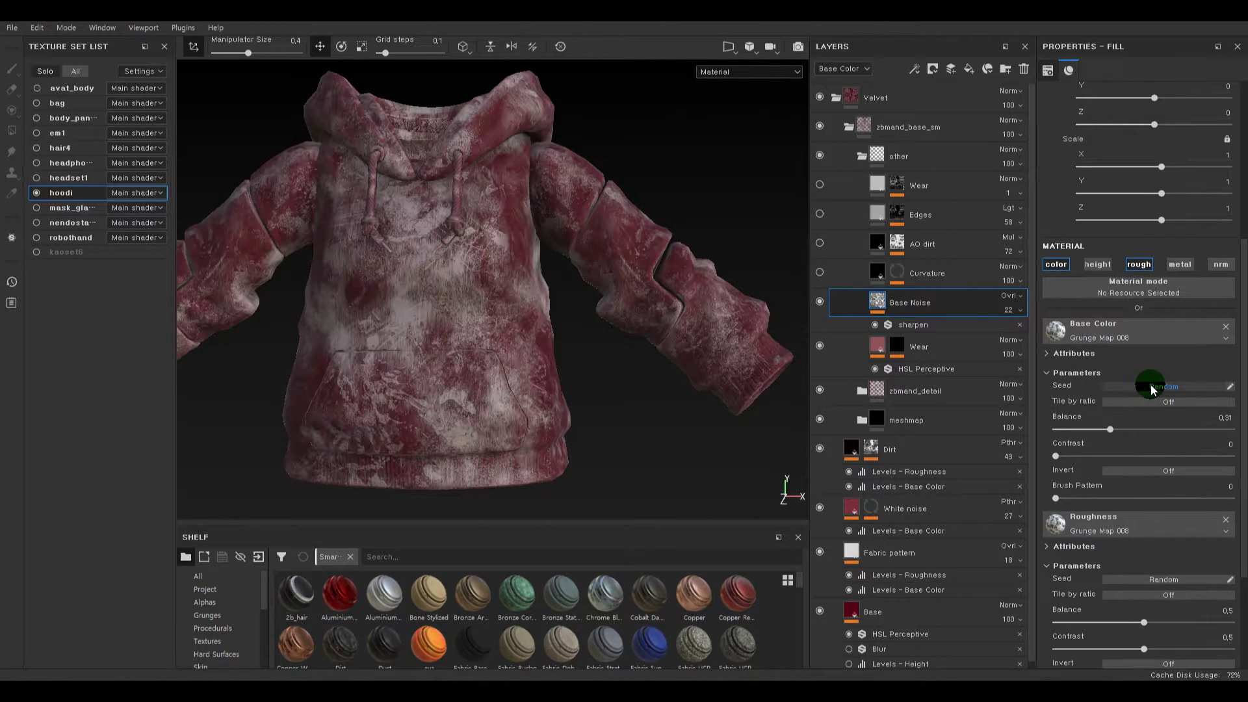
{"action": "left_click", "coordinate": [1156, 387]}
{"action": "left_click", "coordinate": [436, 377]}
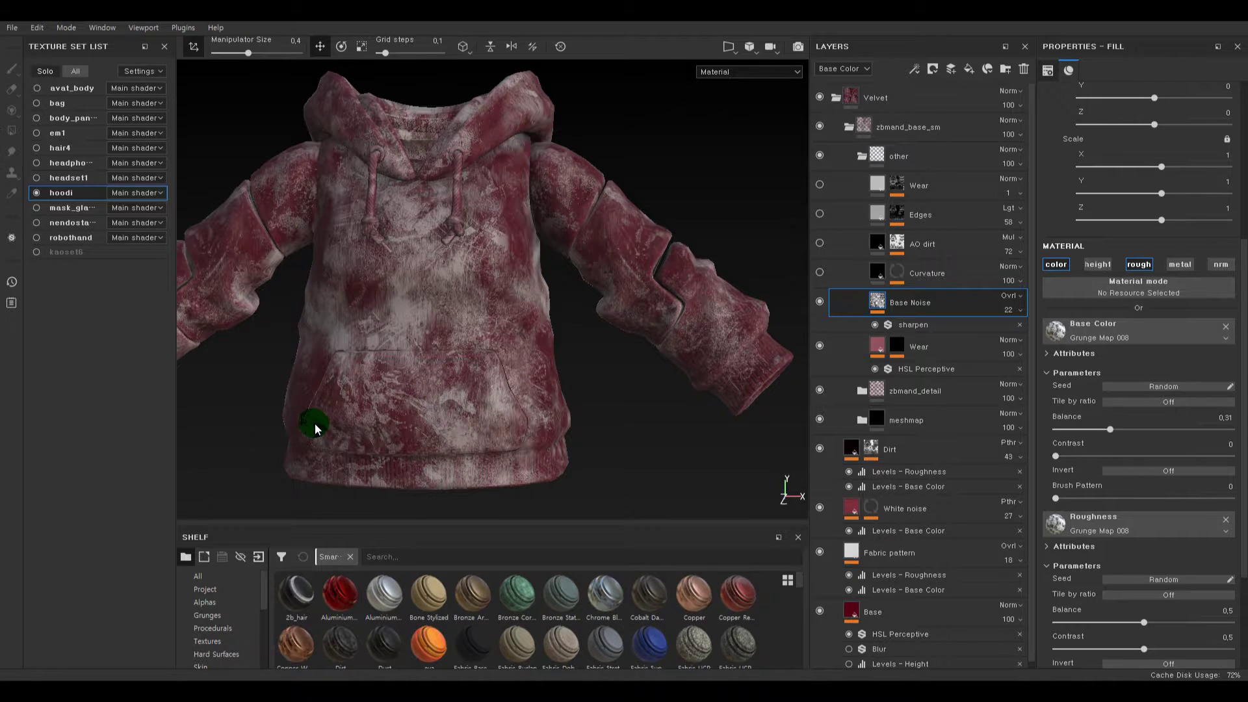
{"action": "mouse_move", "coordinate": [726, 350]}
{"action": "left_mouse_down", "text": "alt"}
{"action": "mouse_move", "coordinate": [694, 343]}
{"action": "mouse_move", "coordinate": [748, 351]}
{"action": "mouse_move", "coordinate": [593, 345]}
{"action": "mouse_move", "coordinate": [746, 362]}
{"action": "left_mouse_up", "text": "alt"}
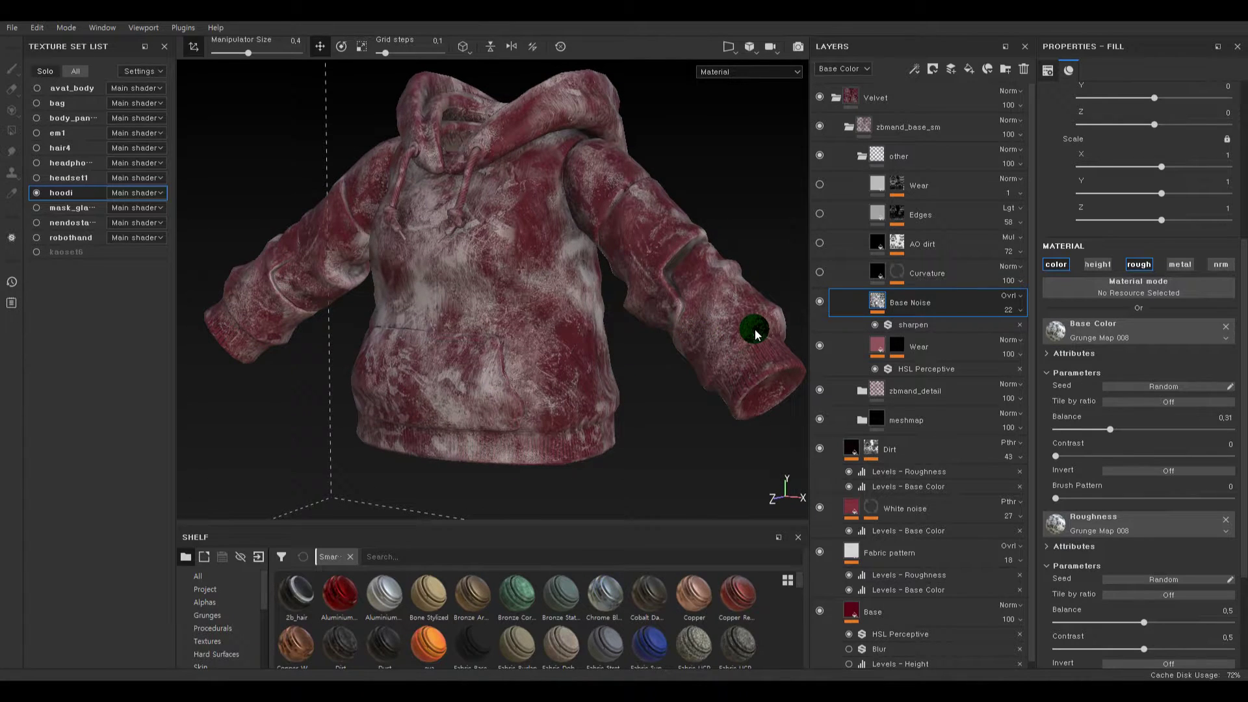
- Check Base Noise without its sharpen filter, and lower the layer's opacity to 1
{"action": "right_click_drag", "start_coordinate": [682, 297], "coordinate": [601, 343], "text": "alt"}
{"action": "left_click", "coordinate": [870, 327]}
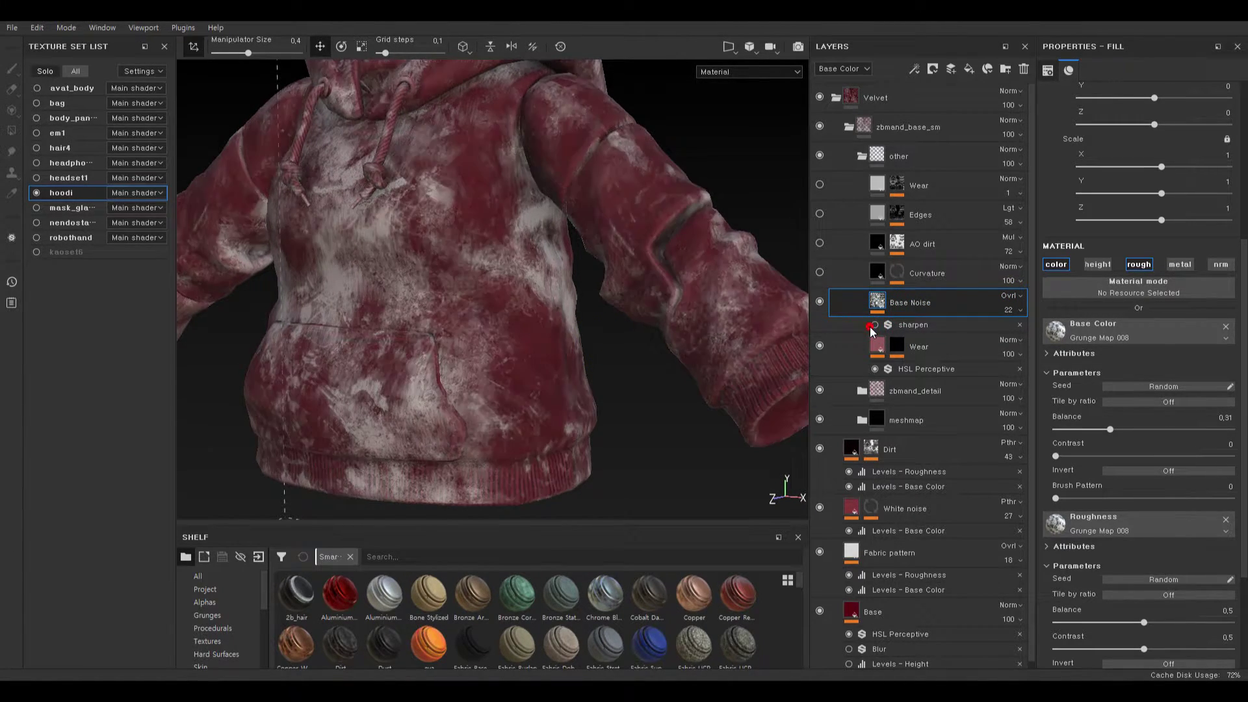
{"action": "left_click", "coordinate": [1007, 308]}
{"action": "left_click_drag", "start_coordinate": [1012, 333], "coordinate": [999, 335]}
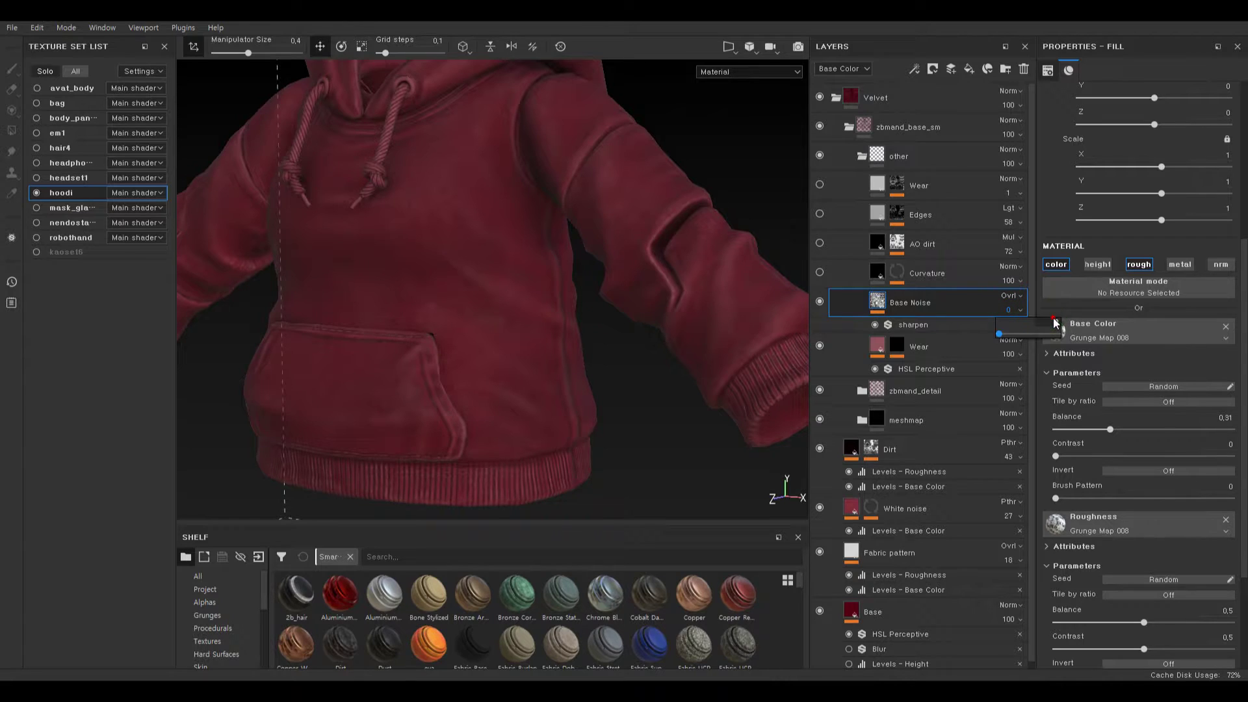
{"action": "left_click", "coordinate": [1062, 325]}
{"action": "left_click", "coordinate": [1016, 311]}
{"action": "type", "text": "1"}
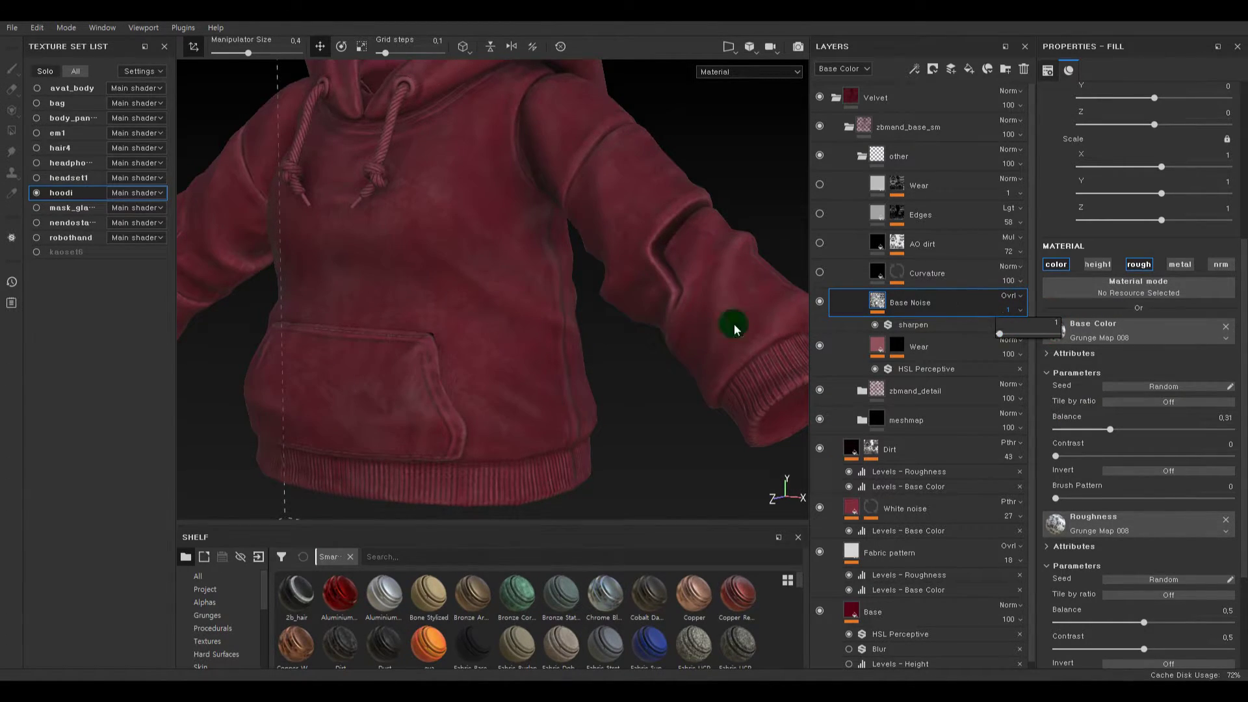
- Compare the hoodie's chest and pocket up close with the Base Noise layer hidden and shown
{"action": "right_click_drag", "start_coordinate": [593, 294], "coordinate": [503, 269], "text": "alt"}
{"action": "mouse_move", "coordinate": [503, 269]}
{"action": "left_mouse_down", "text": "alt"}
{"action": "mouse_move", "coordinate": [573, 267]}
{"action": "mouse_move", "coordinate": [496, 279]}
{"action": "left_mouse_up", "text": "alt"}
{"action": "right_click_drag", "start_coordinate": [496, 279], "coordinate": [538, 421], "text": "alt"}
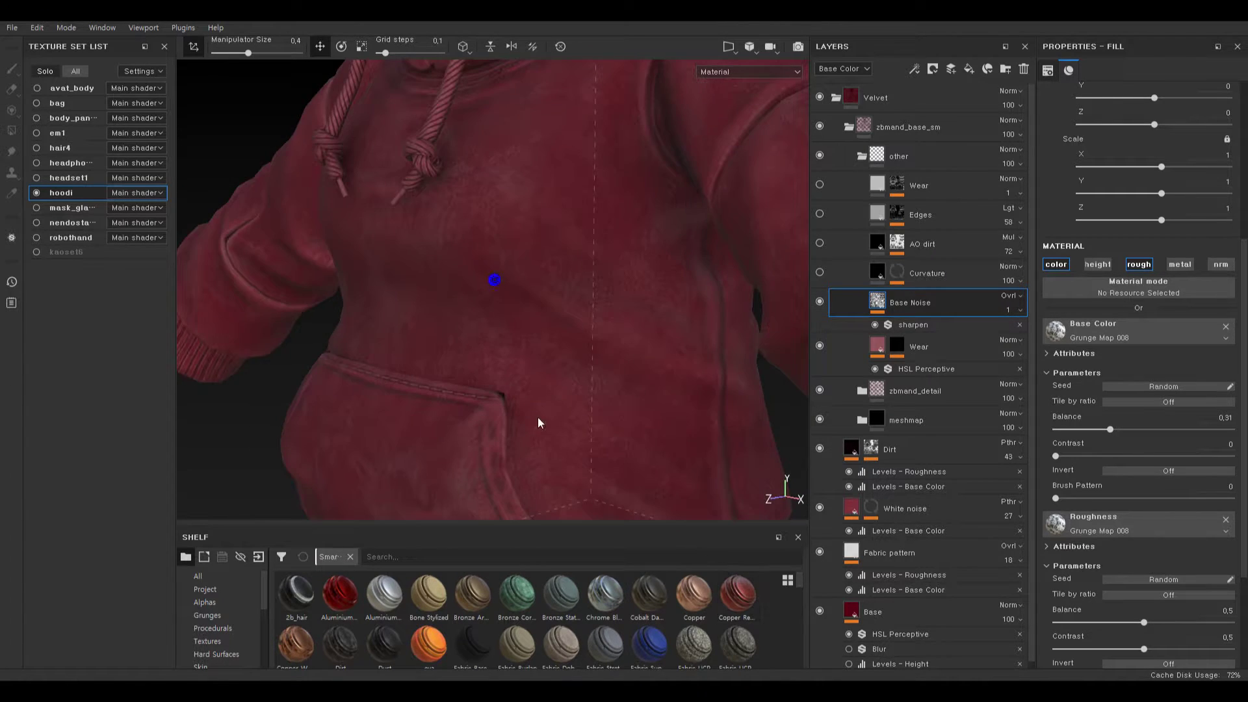
{"action": "left_click_drag", "start_coordinate": [537, 421], "coordinate": [535, 365], "text": "alt"}
{"action": "left_click", "coordinate": [818, 303]}
{"action": "left_click", "coordinate": [819, 303]}
{"action": "left_click", "coordinate": [819, 303]}
{"action": "left_click", "coordinate": [819, 303]}
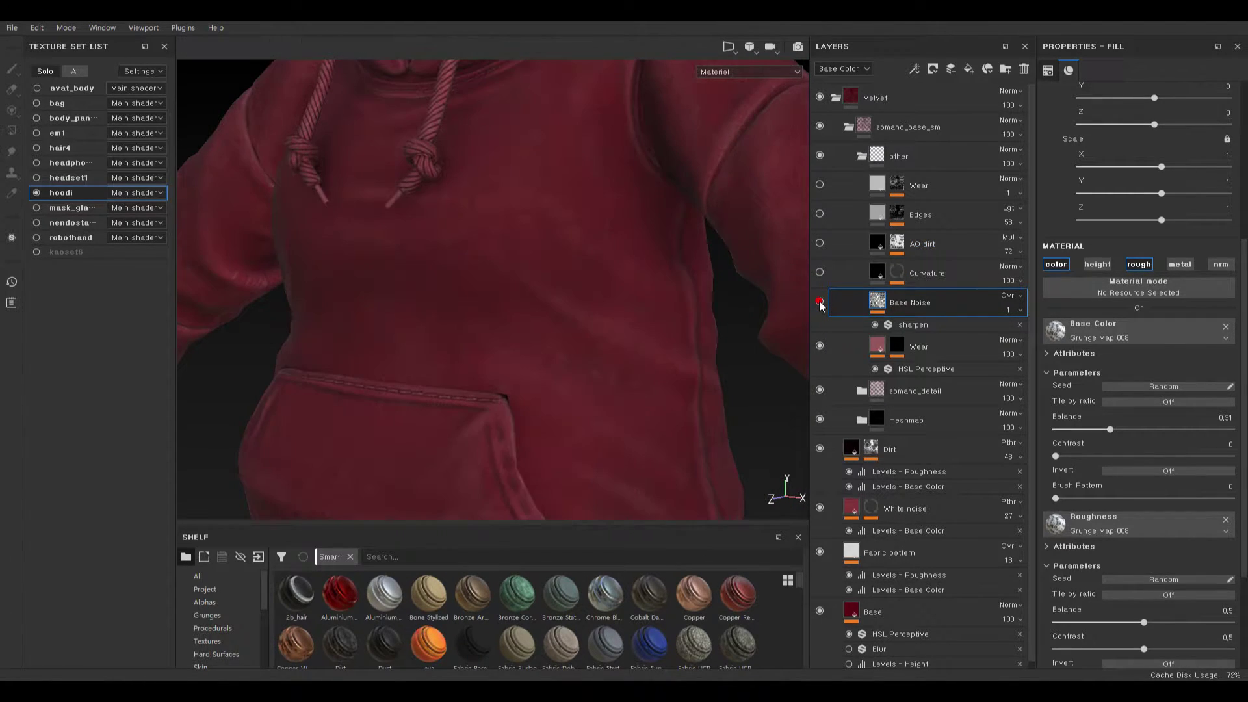
{"action": "left_click", "coordinate": [819, 303]}
- Try an opacity of 0 on the Base Noise layer and return it to 1
{"action": "left_click", "coordinate": [1008, 310]}
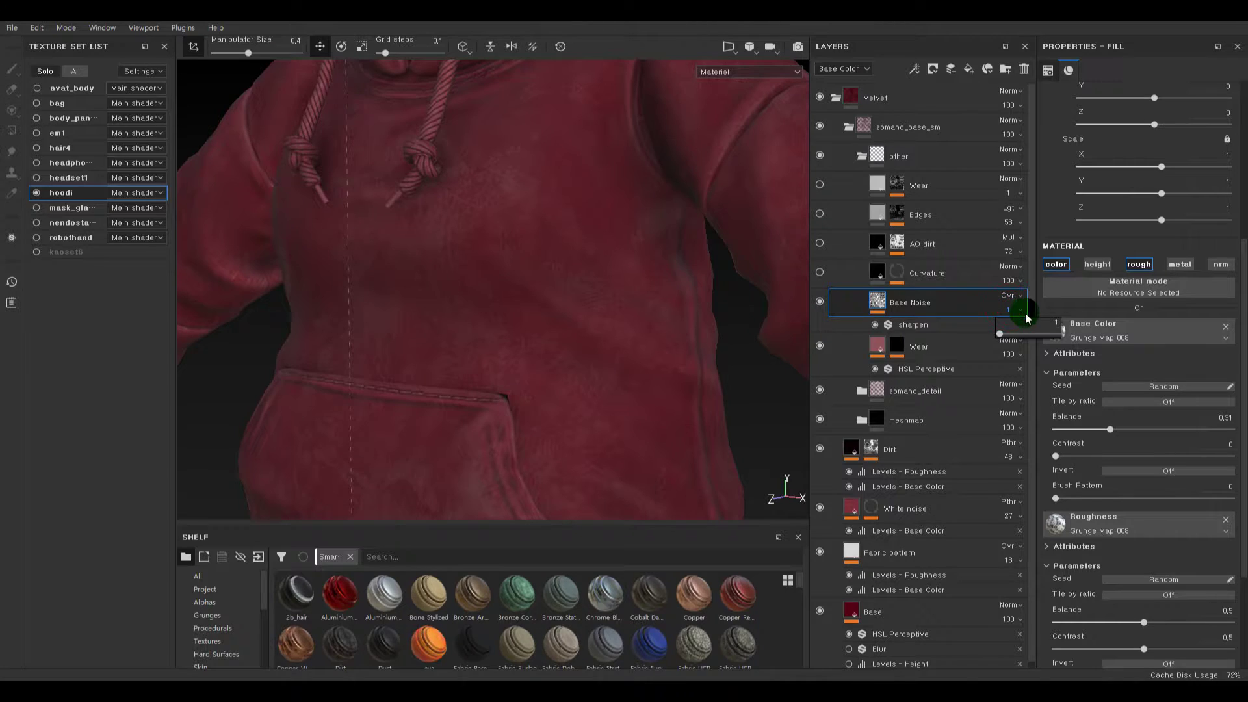
{"action": "type", "text": "0"}
{"action": "key", "text": "Return"}
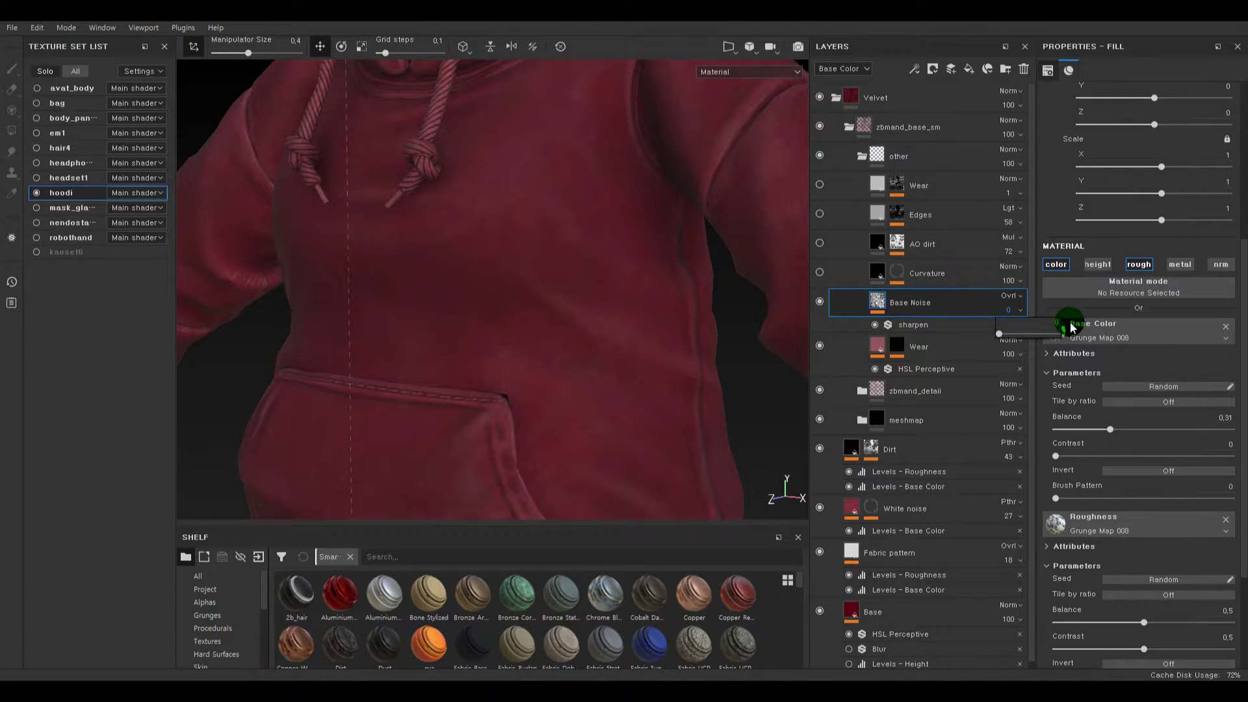
{"action": "left_click", "coordinate": [1052, 323]}
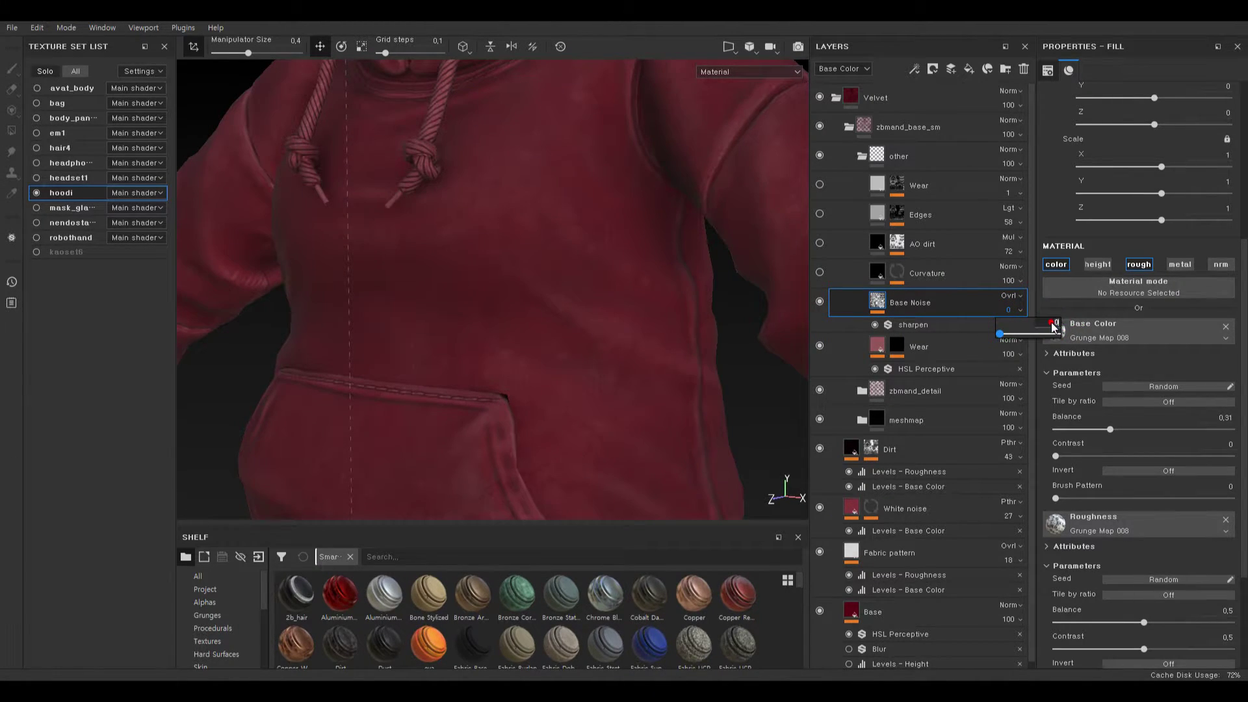
{"action": "type", "text": "1"}
{"action": "key", "text": "Return"}
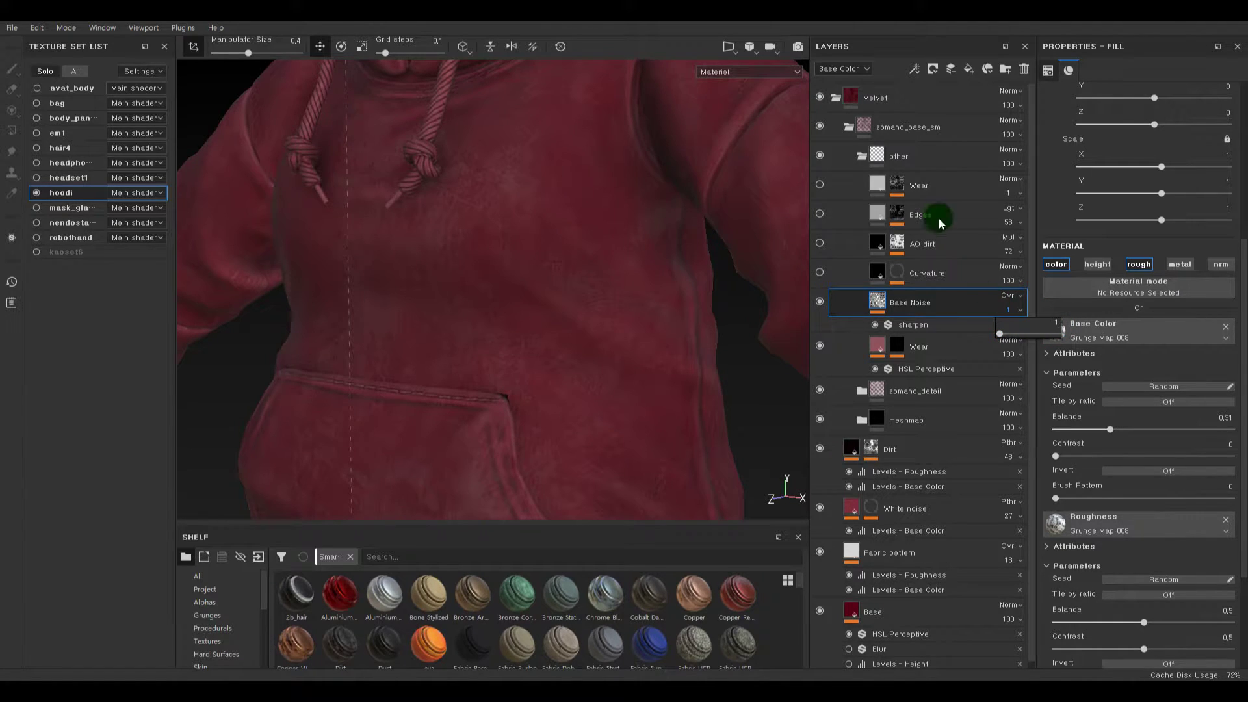
- Lower the sharpen intensity of the Base Noise layer's sharpen filter to about 0.47
{"action": "left_click", "coordinate": [841, 69]}
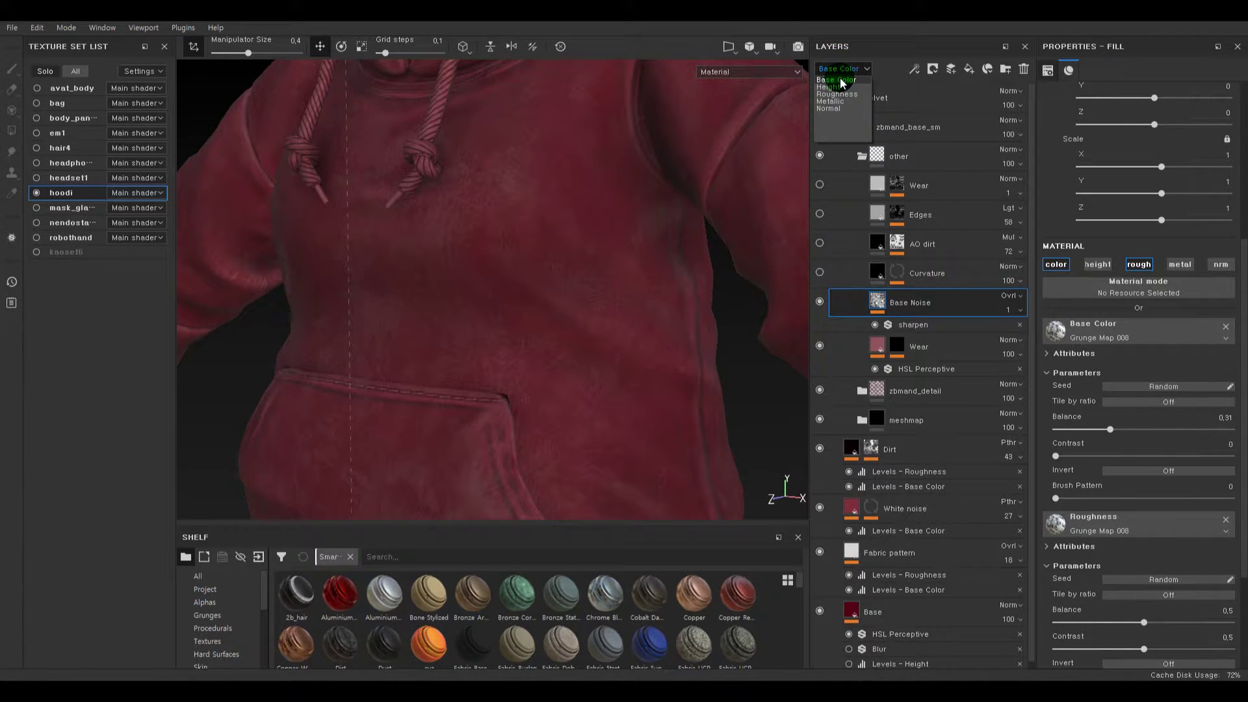
{"action": "left_click", "coordinate": [840, 80]}
{"action": "right_click", "coordinate": [875, 304]}
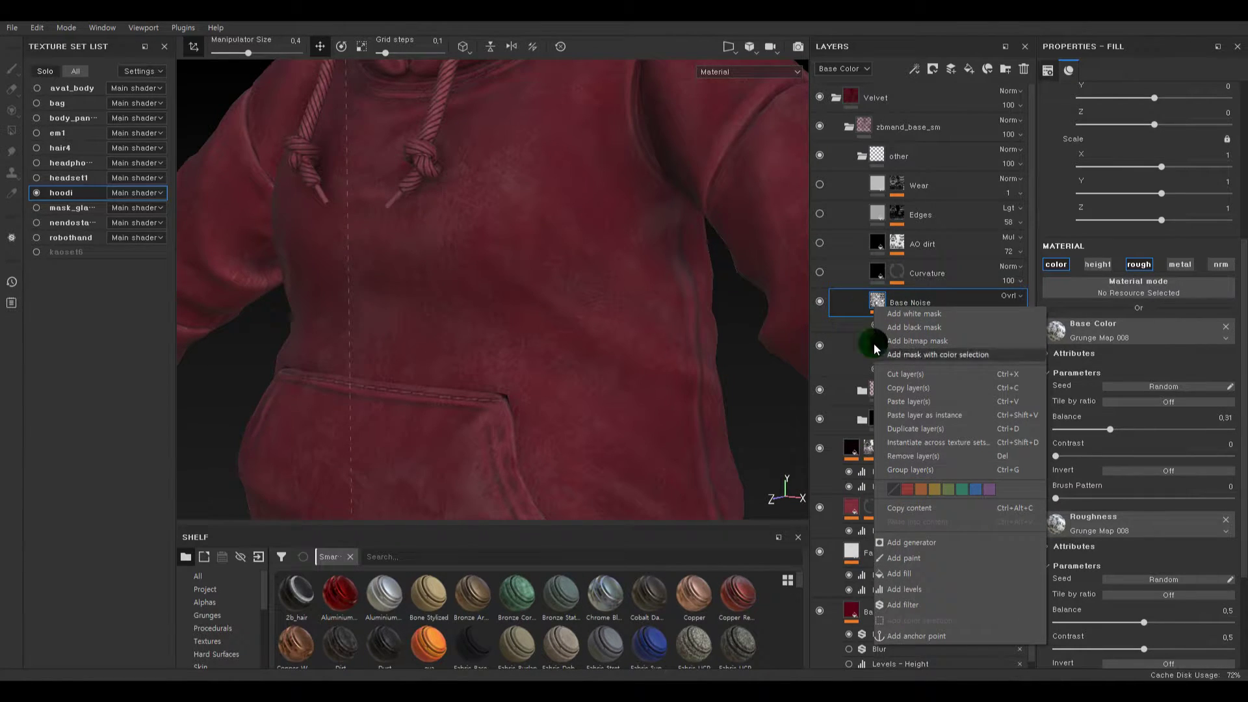
{"action": "left_click", "coordinate": [878, 301]}
{"action": "left_click", "coordinate": [877, 325]}
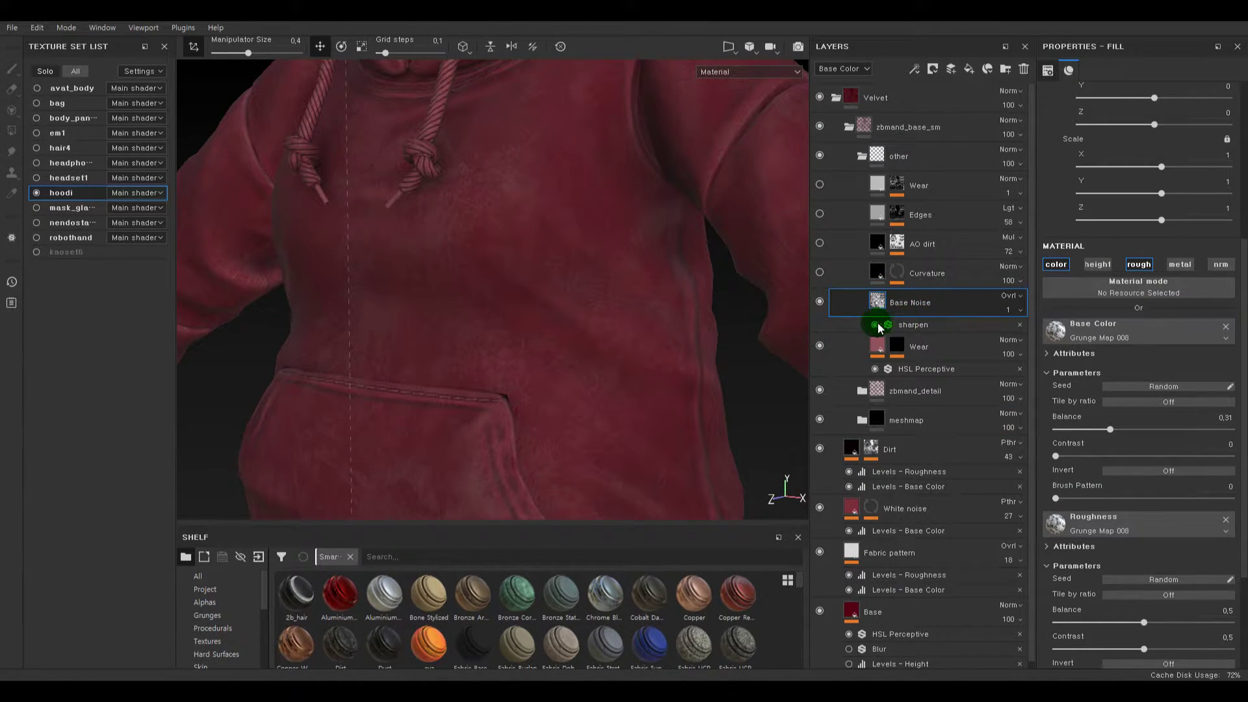
{"action": "left_click", "coordinate": [907, 326]}
{"action": "mouse_move", "coordinate": [1125, 191]}
{"action": "left_mouse_down"}
{"action": "mouse_move", "coordinate": [1059, 192]}
{"action": "mouse_move", "coordinate": [1106, 198]}
{"action": "mouse_move", "coordinate": [1081, 205]}
{"action": "left_mouse_up"}
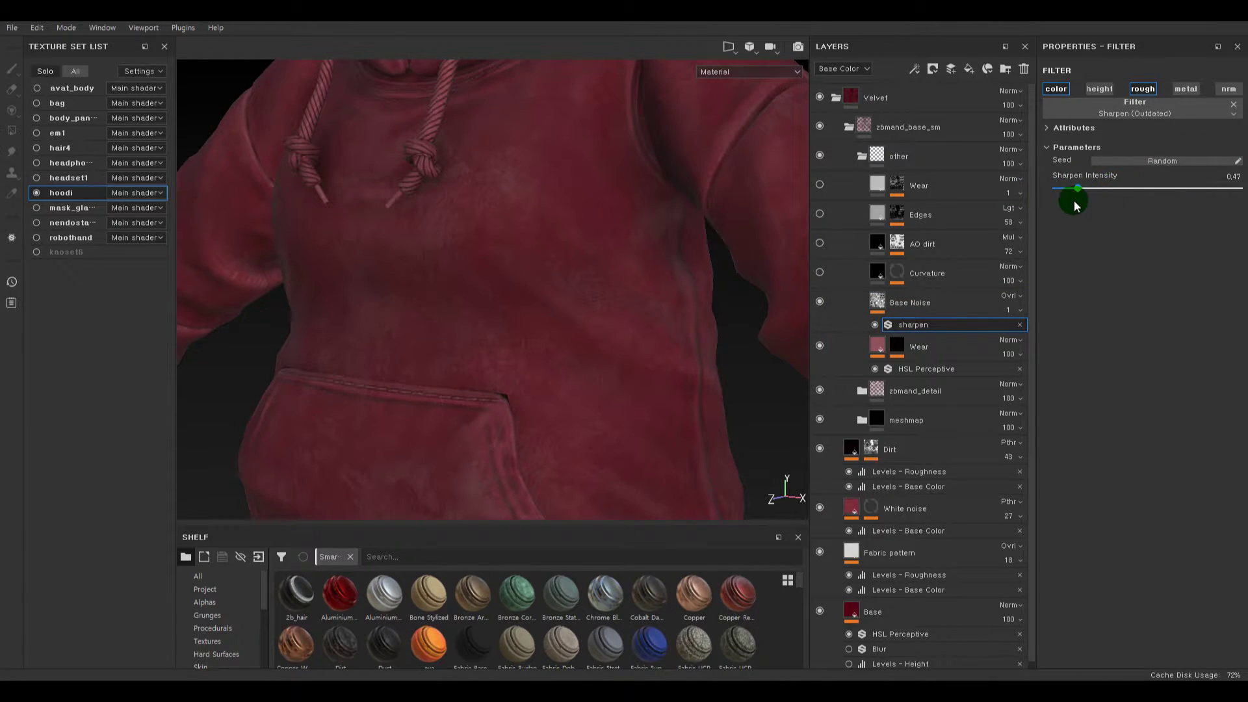
- Add an HSL Perceptive filter to the Base Noise layer, limited to the color channel
{"action": "right_click", "coordinate": [878, 300]}
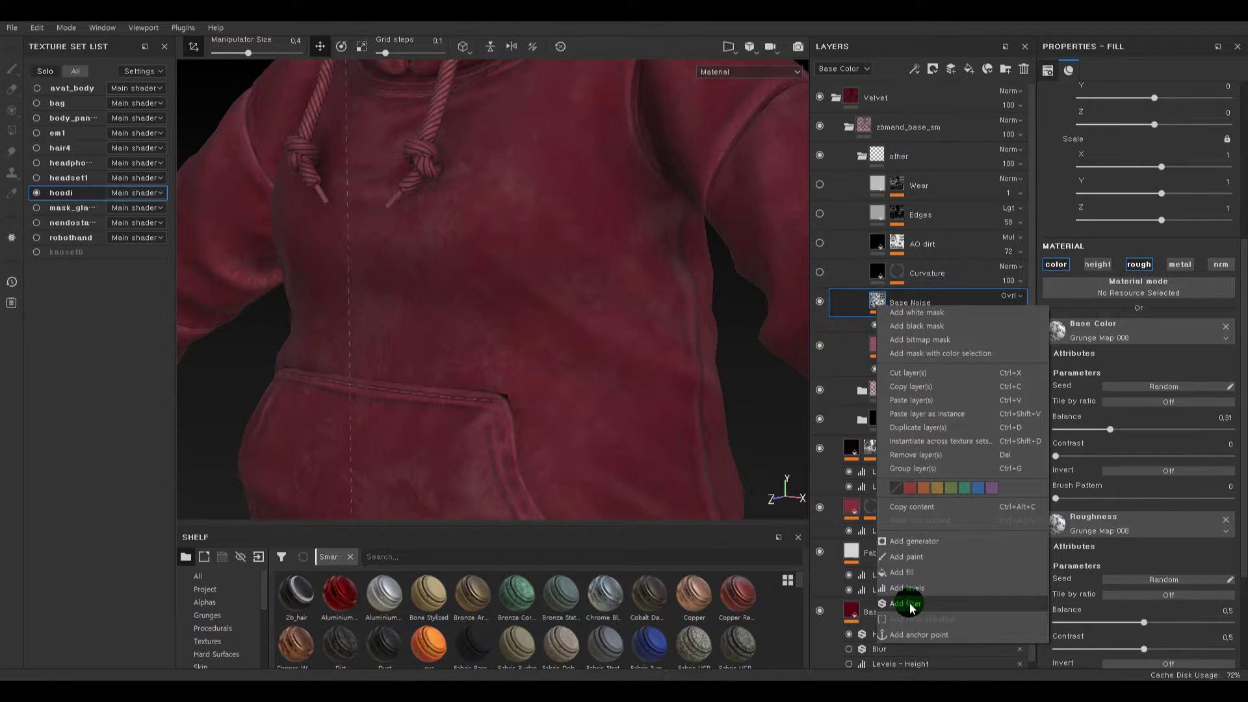
{"action": "left_click", "coordinate": [910, 605]}
{"action": "left_click", "coordinate": [1178, 111]}
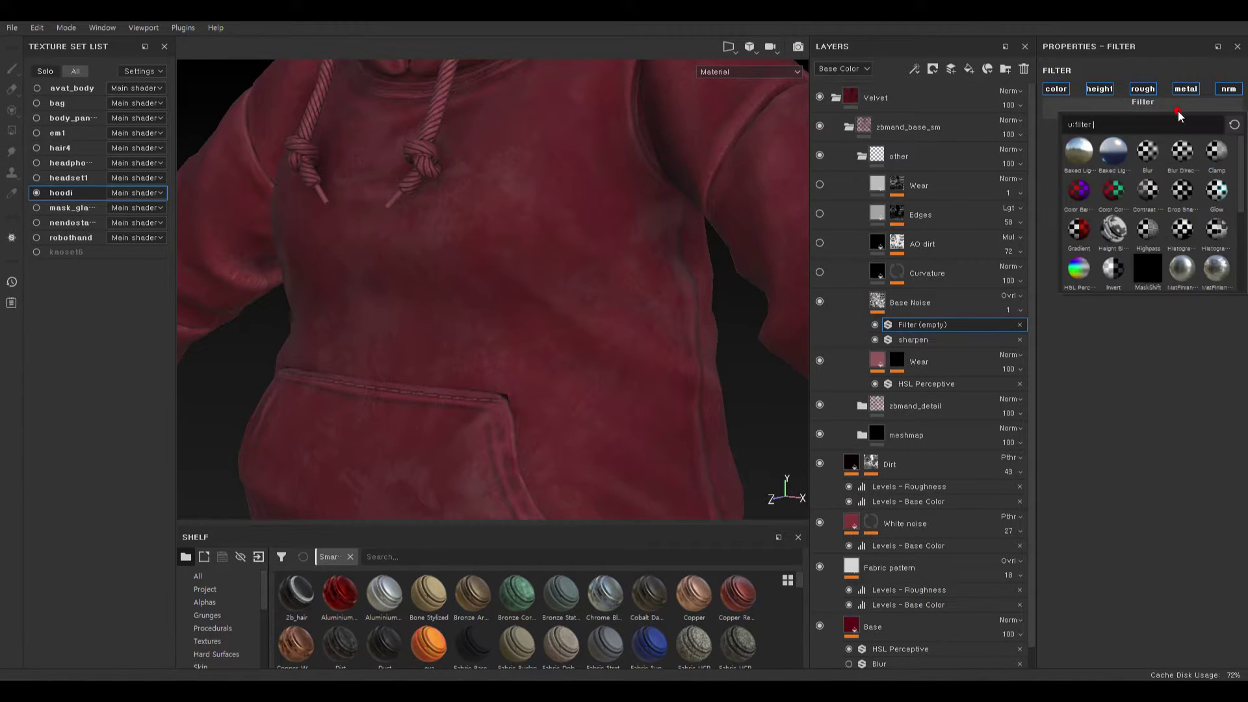
{"action": "left_click", "coordinate": [1066, 96]}
{"action": "left_click", "coordinate": [1035, 247]}
{"action": "left_click", "coordinate": [1090, 191]}
{"action": "left_click", "coordinate": [970, 327]}
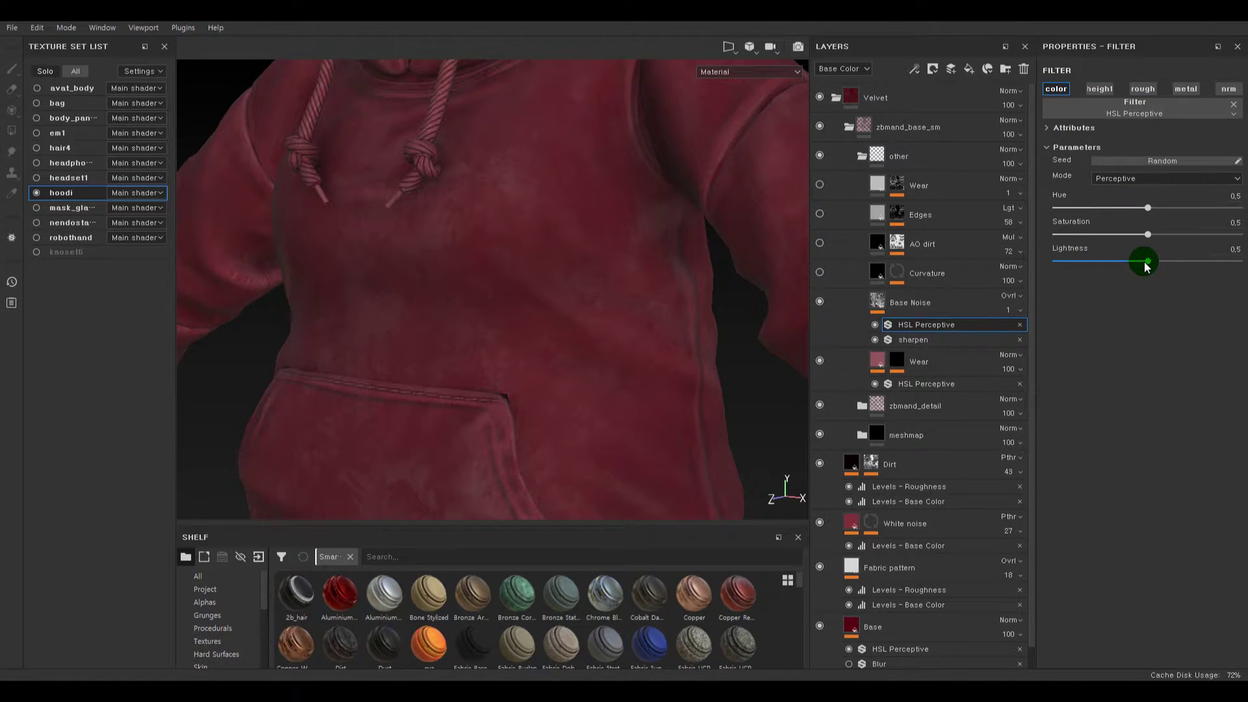
- Lower the lightness of the Base Noise layer's HSL Perceptive filter to 0.29 and check the hoodie with the layer hidden and shown
{"action": "mouse_move", "coordinate": [1129, 263]}
{"action": "left_mouse_down"}
{"action": "mouse_move", "coordinate": [1046, 260]}
{"action": "mouse_move", "coordinate": [1112, 263]}
{"action": "mouse_move", "coordinate": [1073, 264]}
{"action": "left_mouse_up"}
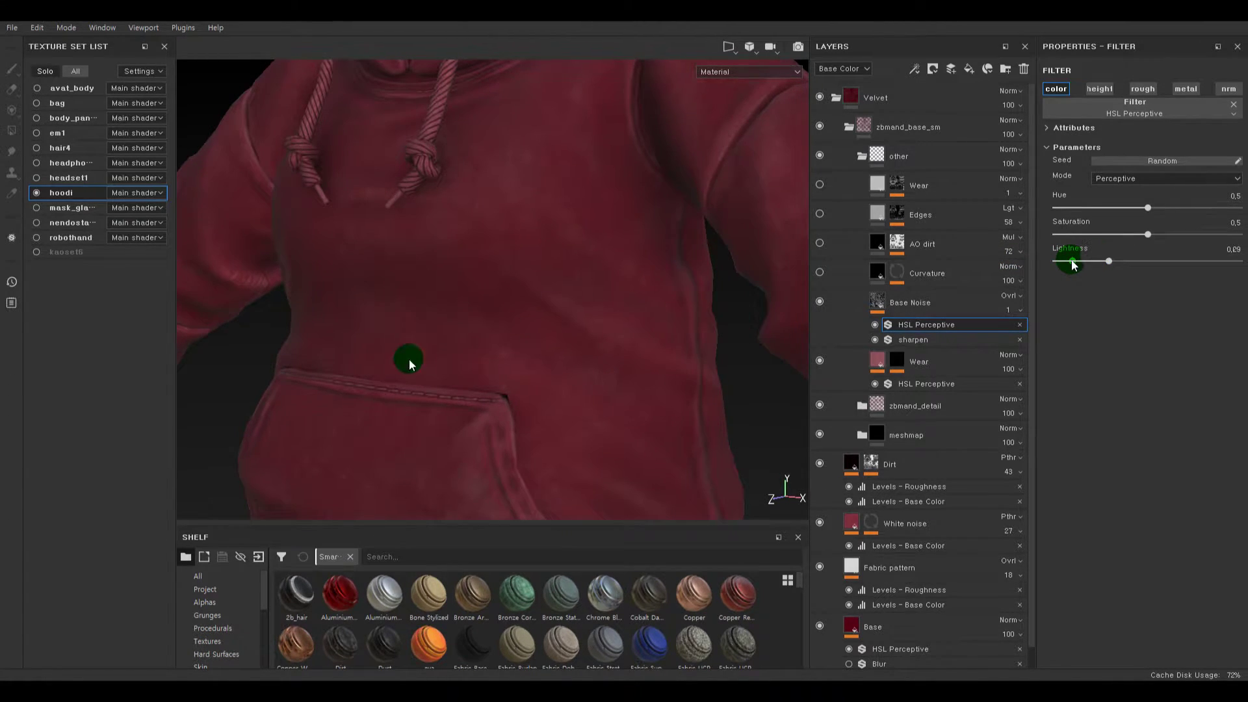
{"action": "right_click_drag", "start_coordinate": [410, 362], "coordinate": [484, 360], "text": "alt"}
{"action": "left_click_drag", "start_coordinate": [485, 359], "coordinate": [616, 299], "text": "alt"}
{"action": "left_click", "coordinate": [818, 302]}
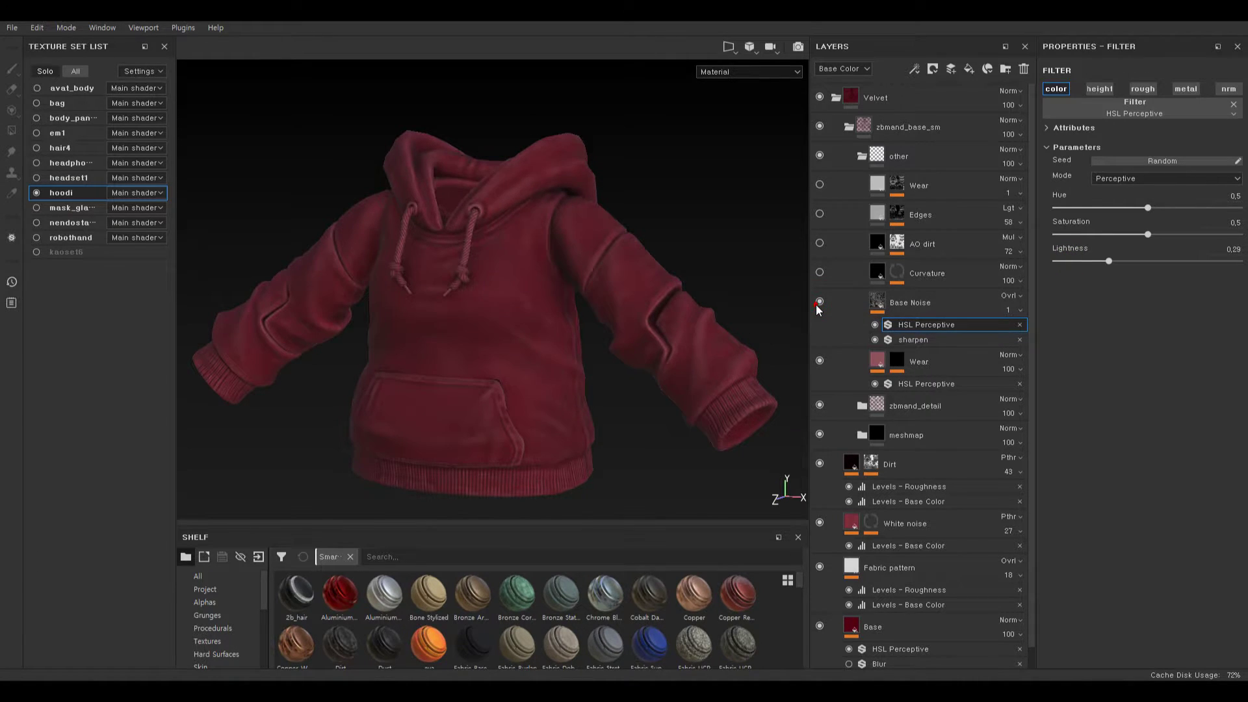
{"action": "left_click", "coordinate": [819, 303]}
- Examine the Base Noise effect on the hoodie's body and sleeve, and open the layer's fill properties
{"action": "left_click_drag", "start_coordinate": [623, 307], "coordinate": [587, 303], "text": "alt"}
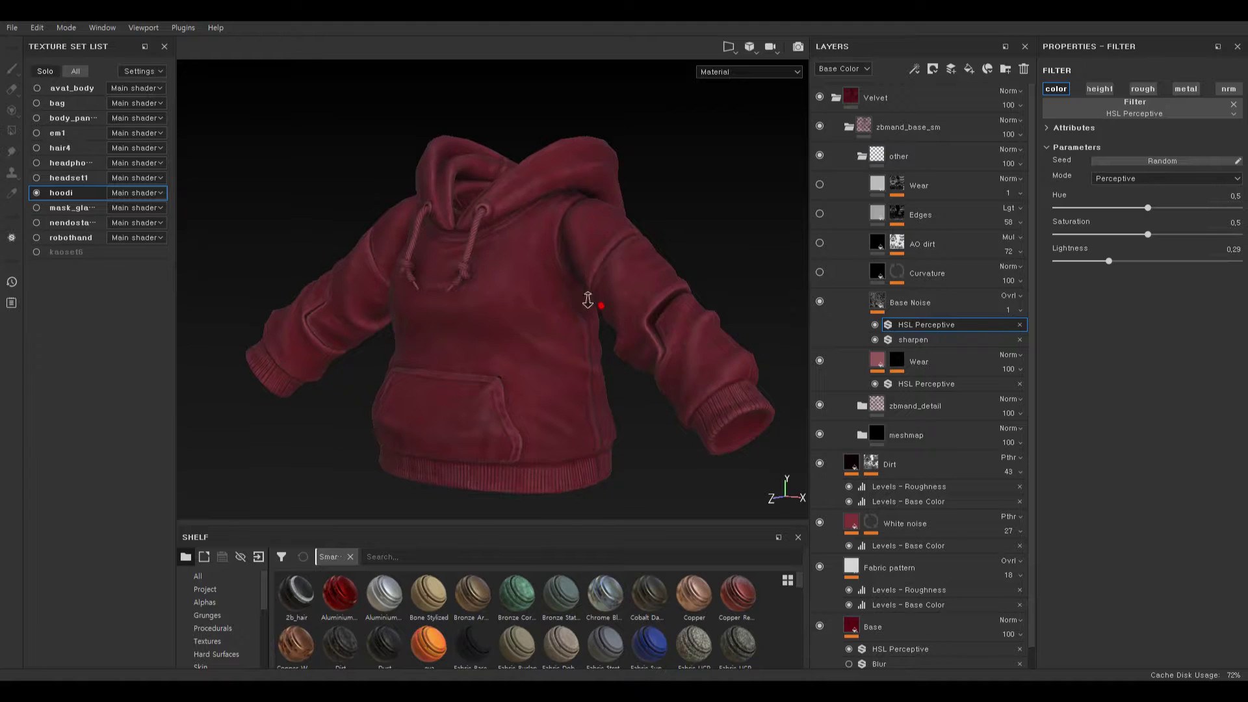
{"action": "right_click_drag", "start_coordinate": [587, 303], "coordinate": [688, 362], "text": "alt"}
{"action": "middle_click_drag", "start_coordinate": [687, 362], "coordinate": [684, 355], "text": "alt"}
{"action": "left_click", "coordinate": [1111, 260]}
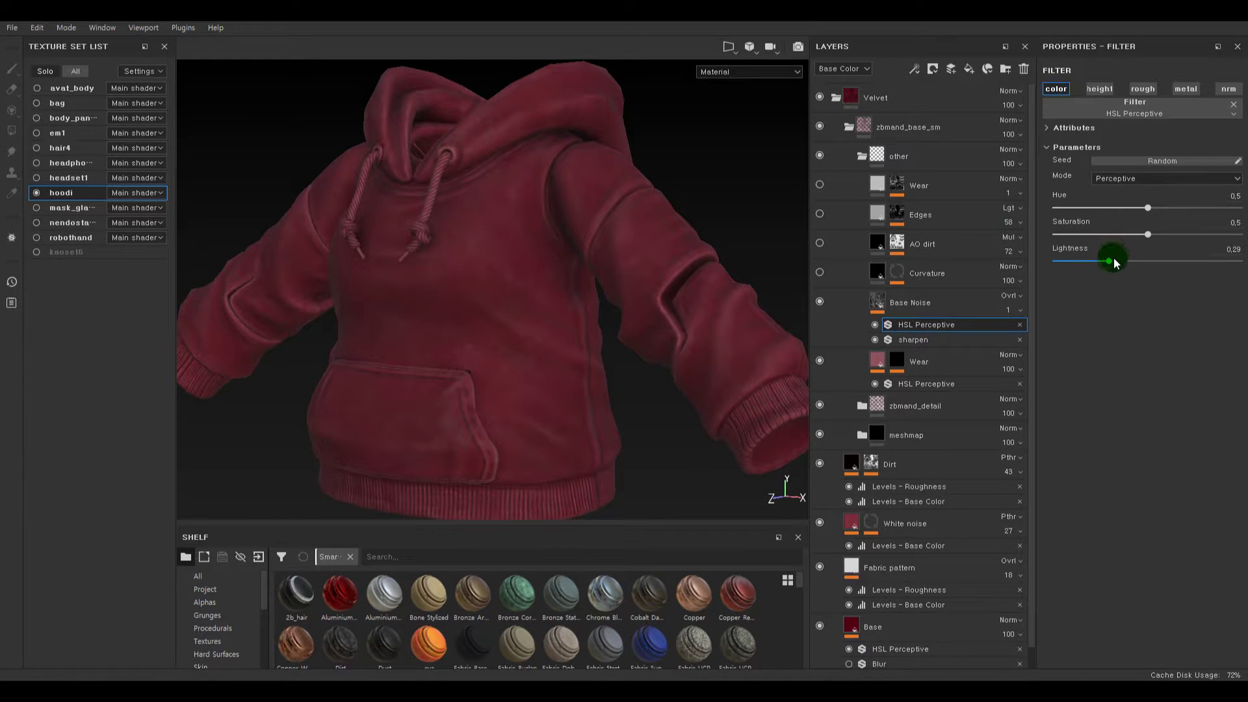
{"action": "left_click", "coordinate": [820, 302]}
{"action": "left_click", "coordinate": [878, 300]}
{"action": "left_click", "coordinate": [1133, 264]}
{"action": "mouse_move", "coordinate": [672, 257]}
{"action": "left_mouse_down", "text": "alt"}
{"action": "mouse_move", "coordinate": [641, 259]}
{"action": "mouse_move", "coordinate": [590, 217]}
{"action": "mouse_move", "coordinate": [674, 253]}
{"action": "mouse_move", "coordinate": [653, 239]}
{"action": "left_mouse_up", "text": "alt"}
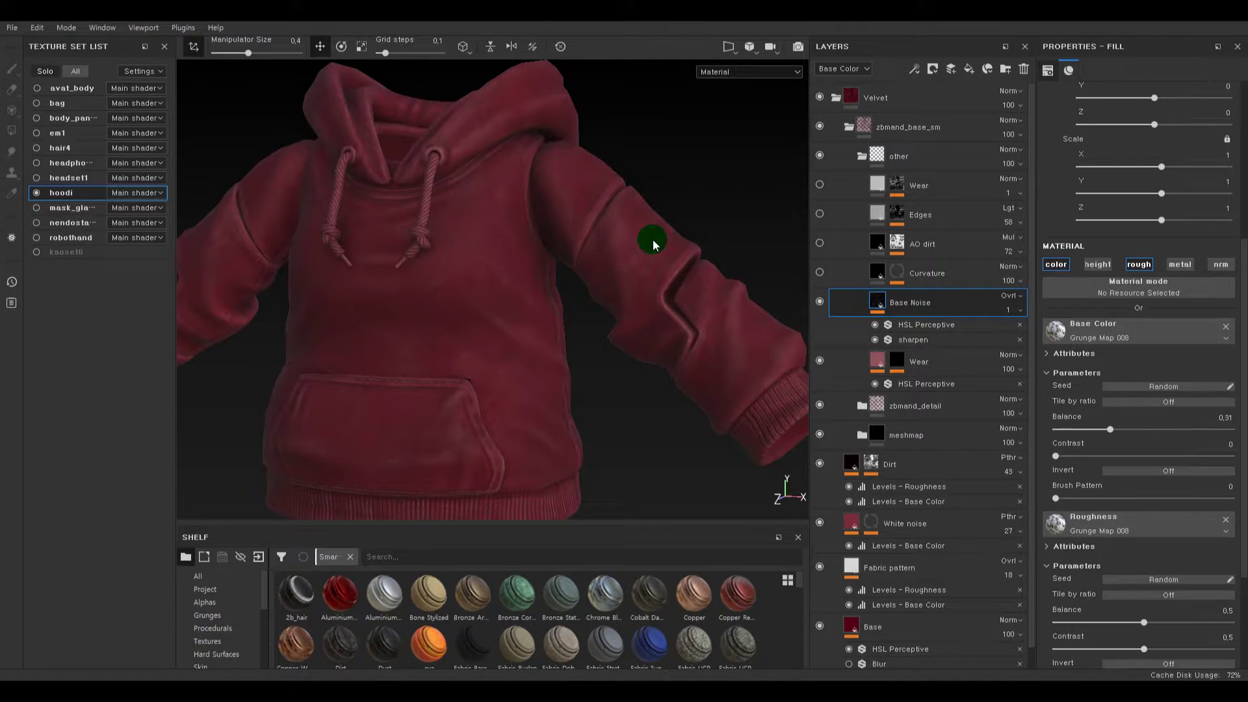
- Compare the hoodie with the Curvature layer hidden and shown
{"action": "left_click", "coordinate": [820, 272]}
{"action": "left_click", "coordinate": [821, 272]}
{"action": "left_click", "coordinate": [820, 273]}
{"action": "left_click", "coordinate": [820, 272]}
{"action": "left_click", "coordinate": [821, 272]}
{"action": "left_click", "coordinate": [820, 273]}
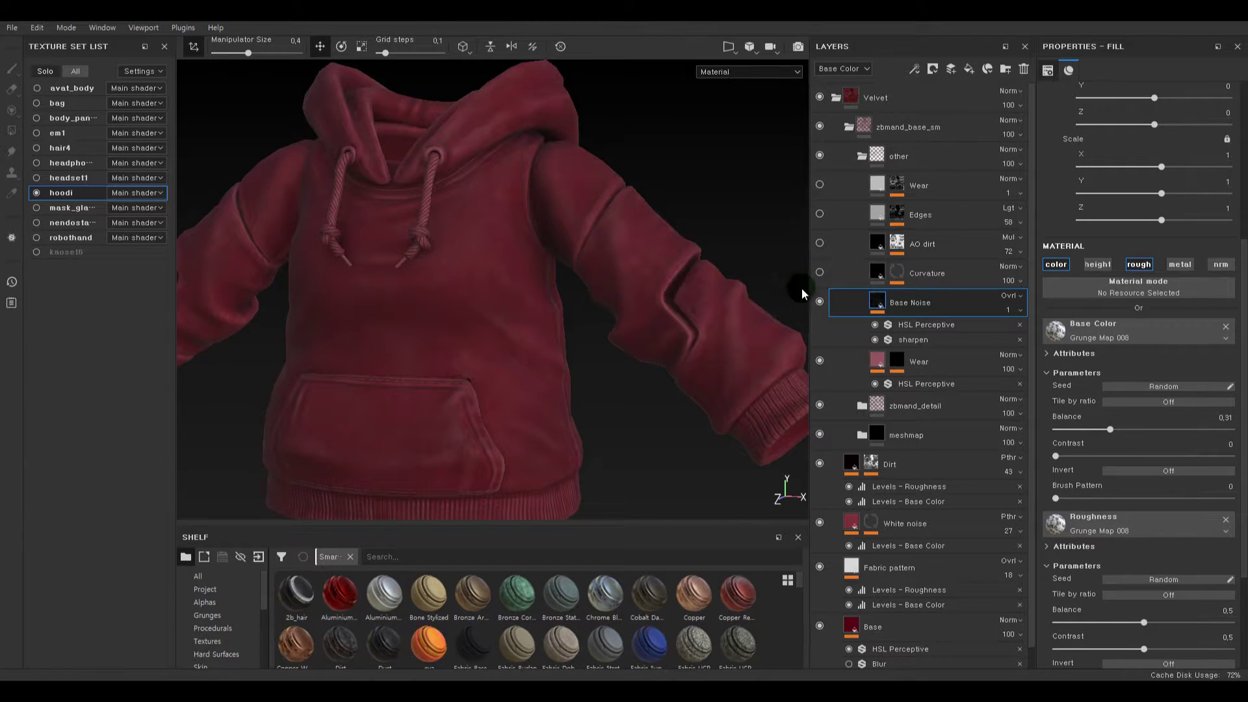
{"action": "left_click", "coordinate": [819, 273]}
{"action": "left_click", "coordinate": [819, 271]}
{"action": "left_click", "coordinate": [820, 271]}
- Hide the Curvature layer and open the Mask Editor generator on its mask
{"action": "middle_click_drag", "start_coordinate": [723, 345], "coordinate": [650, 220], "text": "alt"}
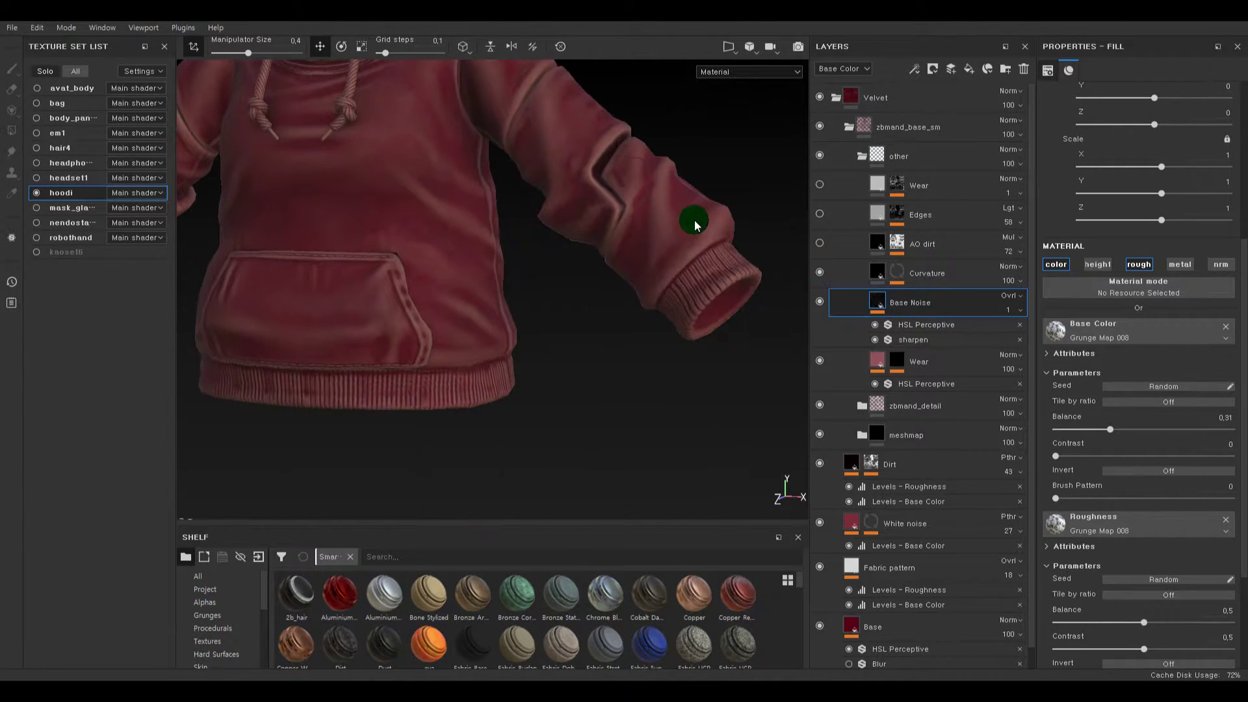
{"action": "left_click", "coordinate": [819, 272]}
{"action": "left_click", "coordinate": [897, 273]}
{"action": "key", "text": "1"}
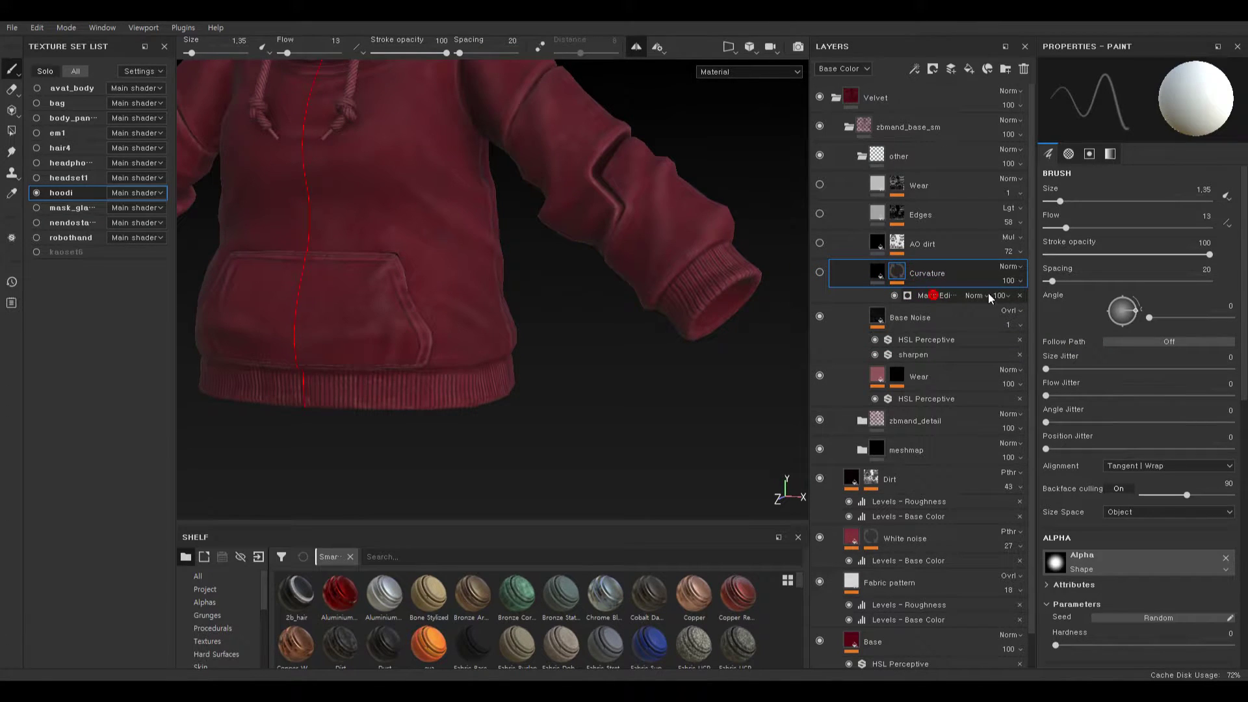
{"action": "left_click", "coordinate": [933, 295]}
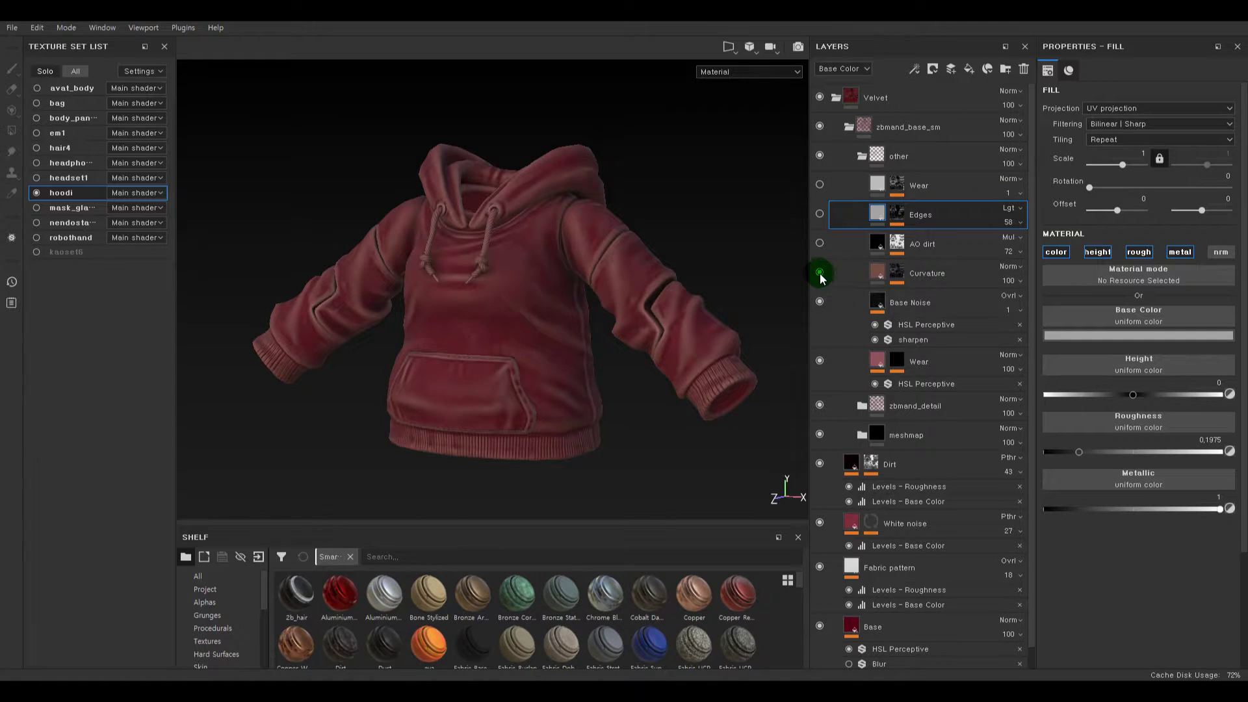
- Examine the Curvature layer's effect on the hoodie's seams and folds from several angles, toggling the layer's visibility
{"action": "left_click", "coordinate": [820, 273]}
{"action": "scroll", "coordinate": [510, 253], "scroll_direction": "up", "scroll_amount": 3}
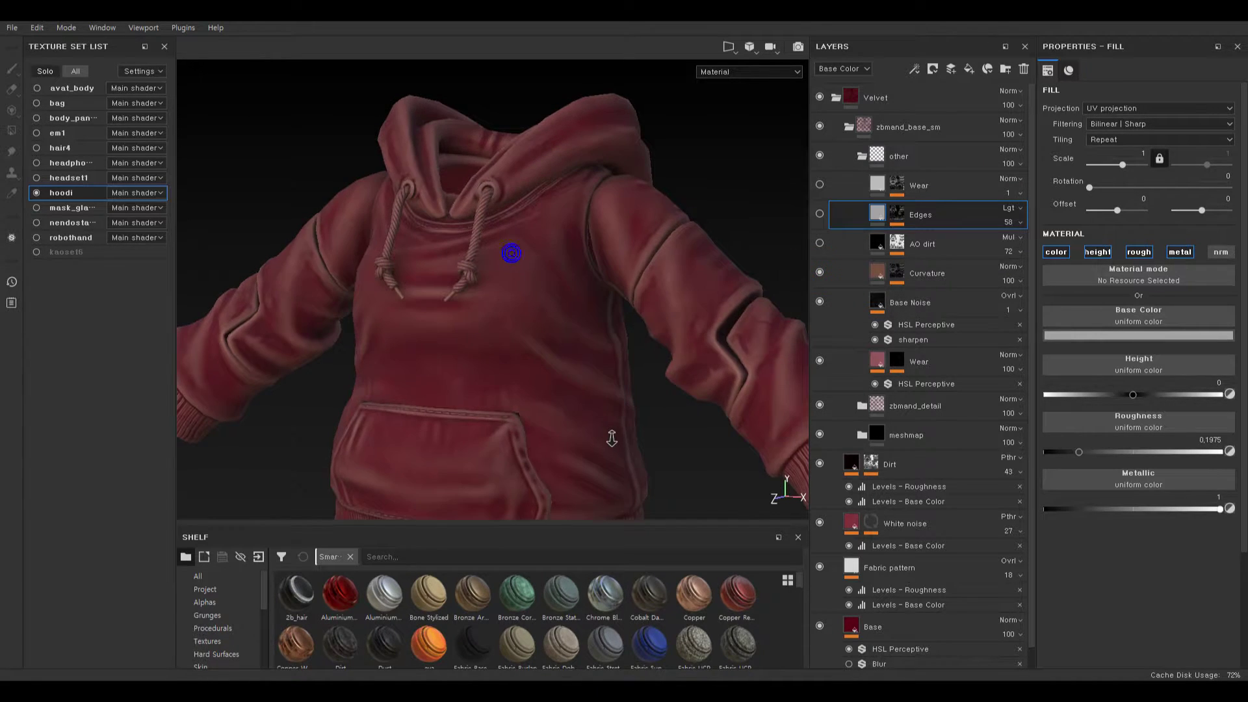
{"action": "left_click_drag", "start_coordinate": [627, 413], "coordinate": [613, 399], "text": "alt"}
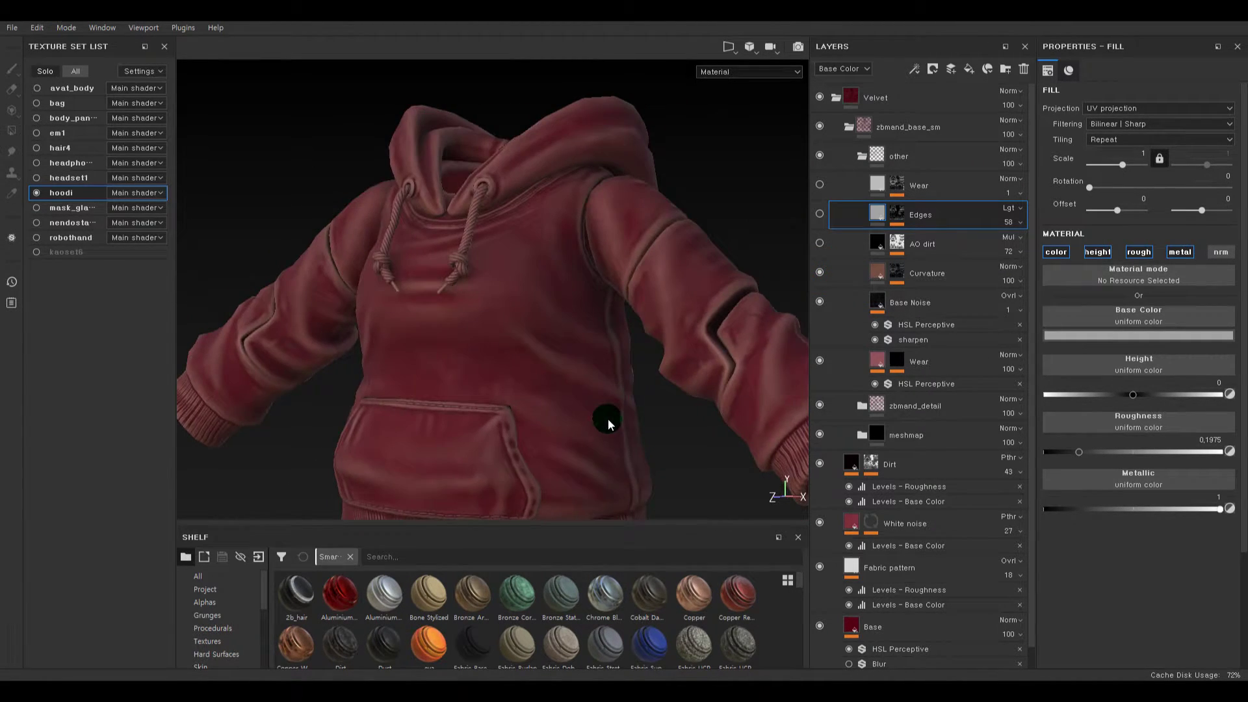
{"action": "middle_click_drag", "start_coordinate": [607, 418], "coordinate": [613, 386], "text": "alt"}
{"action": "left_click_drag", "start_coordinate": [570, 375], "coordinate": [661, 371], "text": "alt"}
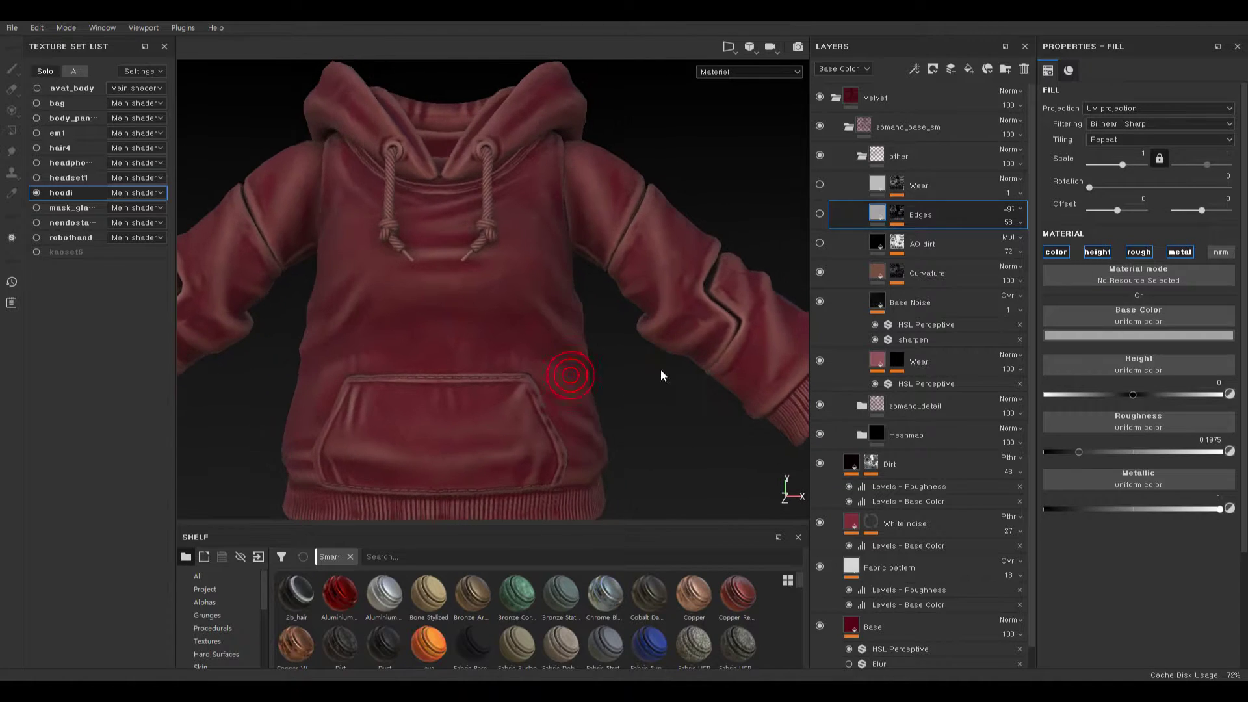
{"action": "left_click", "coordinate": [819, 272]}
{"action": "left_click", "coordinate": [820, 271]}
{"action": "left_click", "coordinate": [819, 271]}
{"action": "left_click", "coordinate": [819, 271]}
{"action": "left_click", "coordinate": [820, 269]}
{"action": "left_click", "coordinate": [820, 269]}
- Delete the Curvature layer from the other folder
{"action": "left_click", "coordinate": [880, 272]}
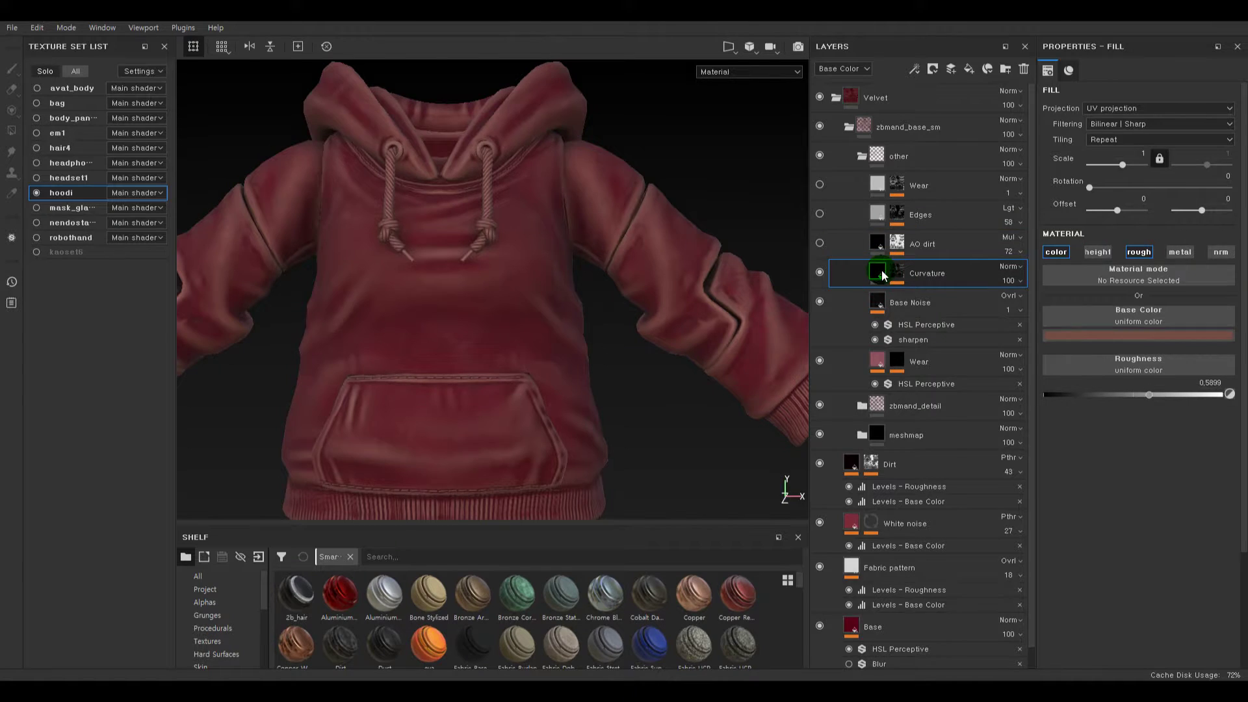
{"action": "key", "text": "Delete"}
{"action": "left_click", "coordinate": [863, 271]}
- Show the AO dirt layer and limit its fill to the color channel by disabling roughness and metallic
{"action": "left_click", "coordinate": [817, 247]}
{"action": "left_click", "coordinate": [816, 248]}
{"action": "left_click", "coordinate": [817, 248]}
{"action": "left_click_drag", "start_coordinate": [743, 269], "coordinate": [643, 273], "text": "alt"}
{"action": "left_click", "coordinate": [885, 256]}
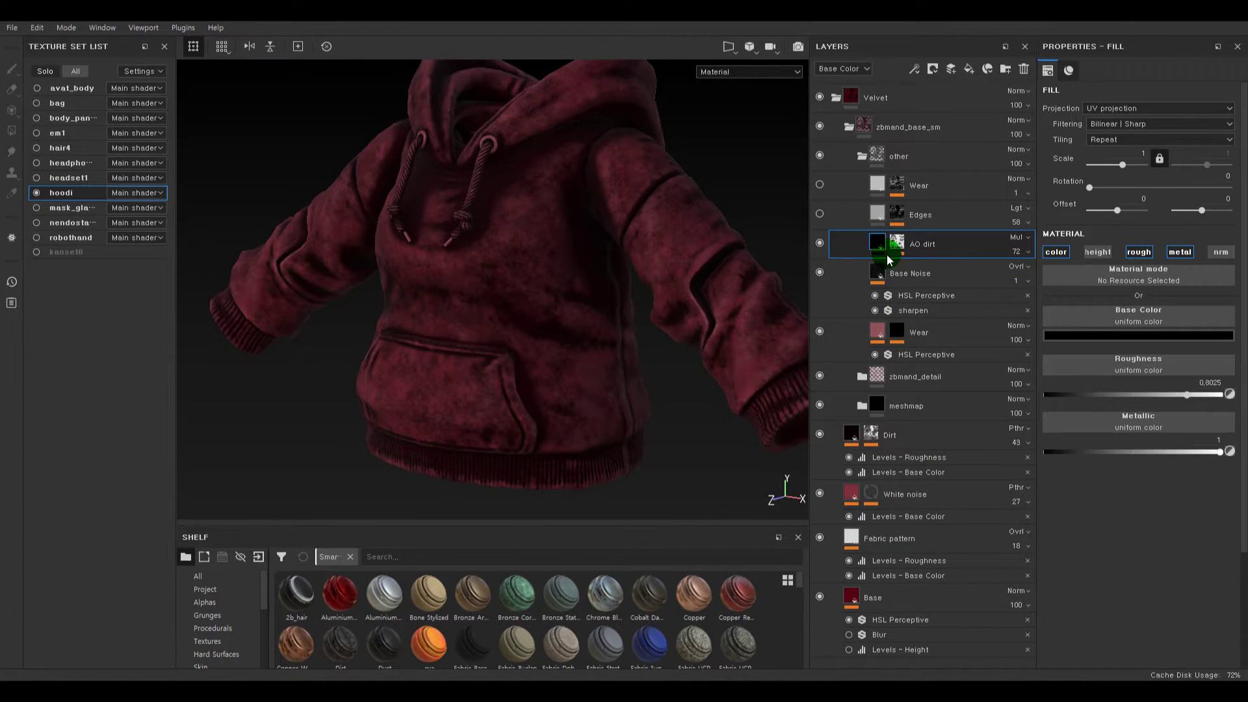
{"action": "left_click", "coordinate": [1144, 255]}
{"action": "left_click", "coordinate": [1174, 253]}
- Set the AO dirt layer's opacity to 14 and check its effect on the hoodie
{"action": "left_click", "coordinate": [1018, 252]}
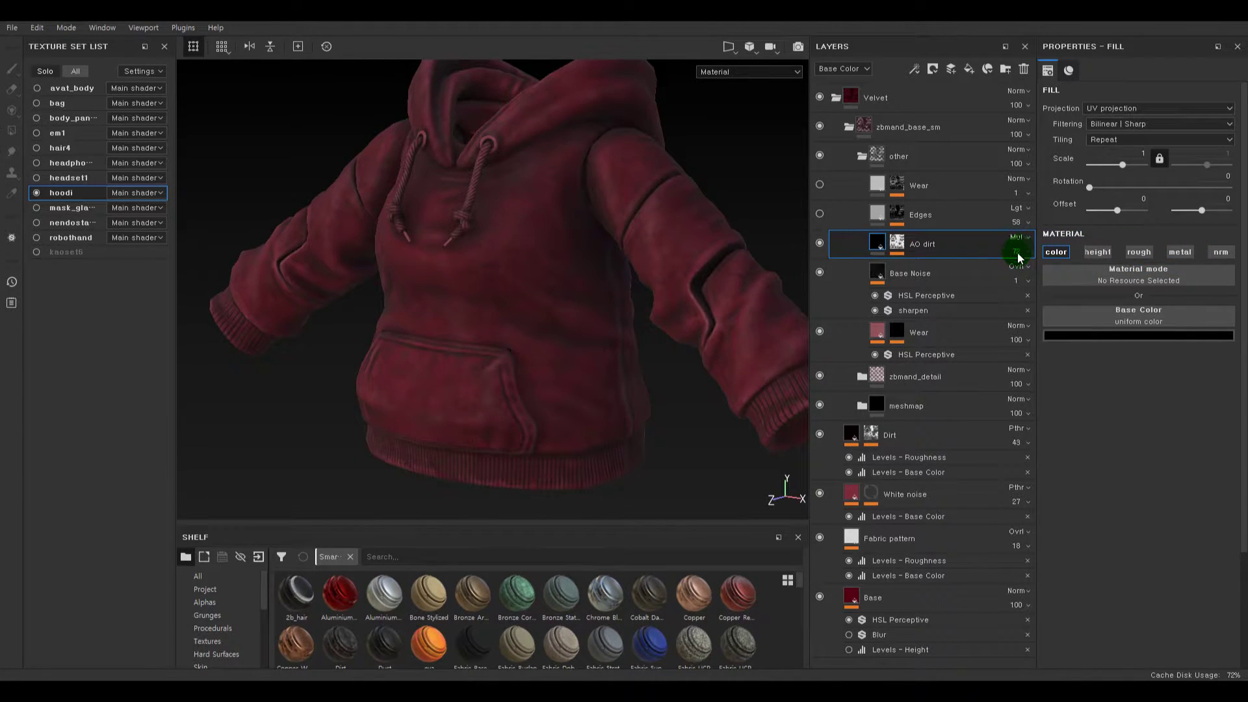
{"action": "left_click", "coordinate": [1016, 252]}
{"action": "left_click_drag", "start_coordinate": [1038, 276], "coordinate": [1023, 277]}
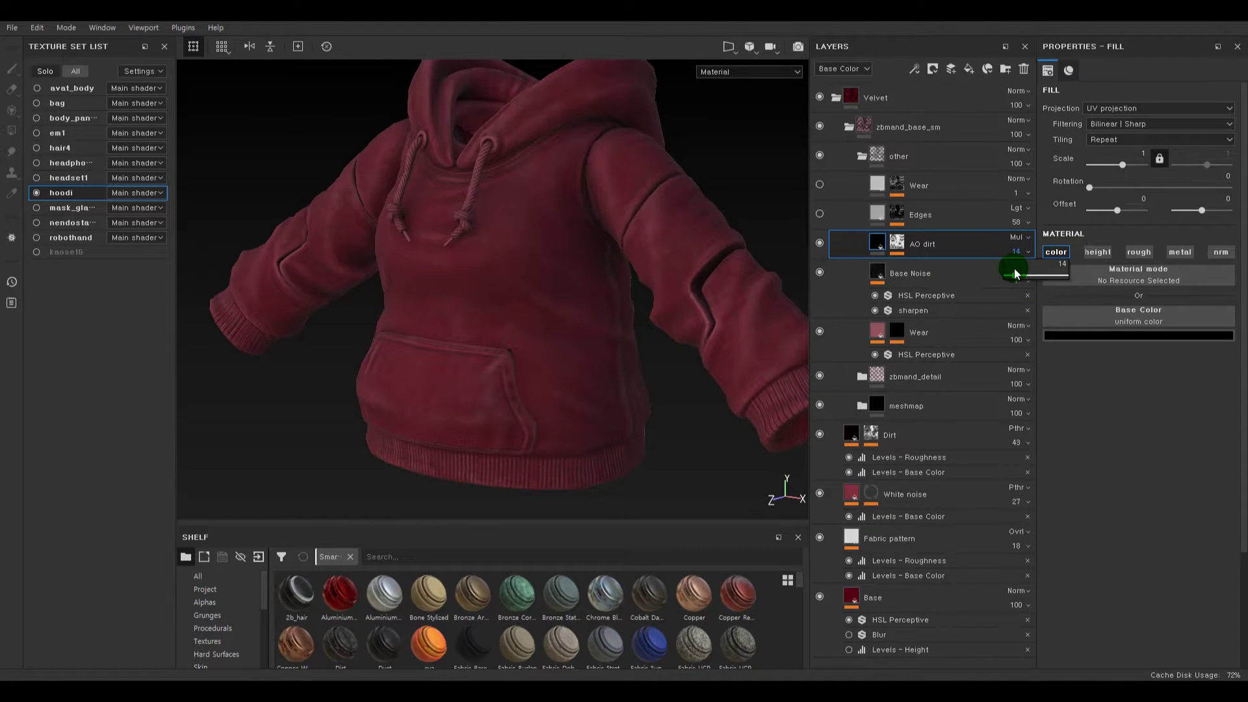
{"action": "left_click", "coordinate": [871, 241]}
{"action": "left_click", "coordinate": [821, 243]}
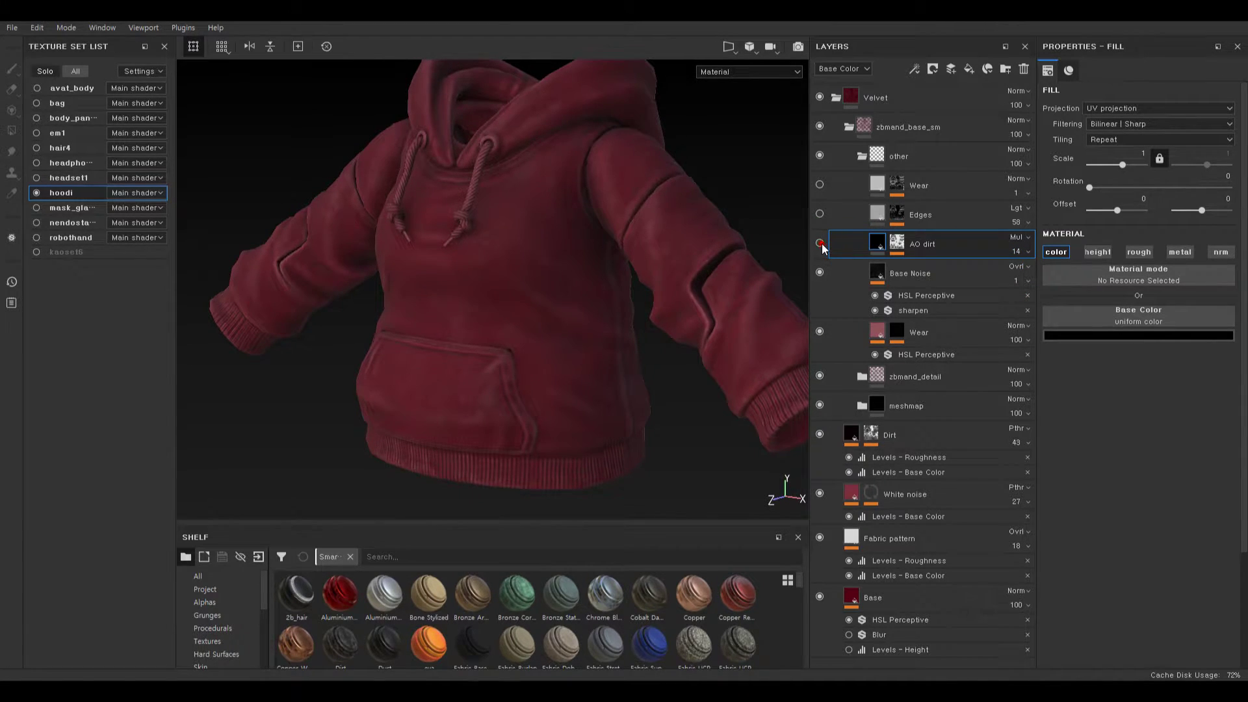
{"action": "left_click", "coordinate": [876, 243]}
- Show the Edges layer and set its base color to a dark red sampled from the hoodie
{"action": "left_click", "coordinate": [819, 214]}
{"action": "left_click", "coordinate": [819, 214]}
{"action": "left_click", "coordinate": [818, 214]}
{"action": "left_click", "coordinate": [878, 214]}
{"action": "left_click", "coordinate": [1116, 335]}
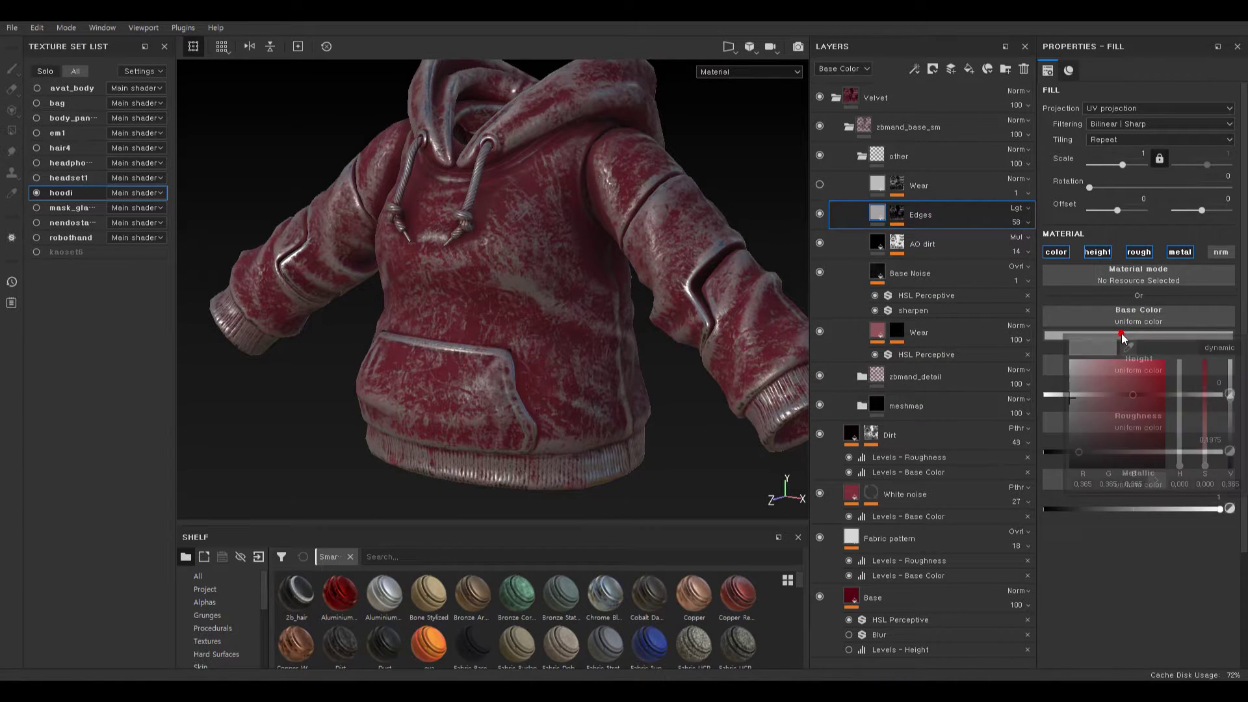
{"action": "left_click", "coordinate": [1121, 431]}
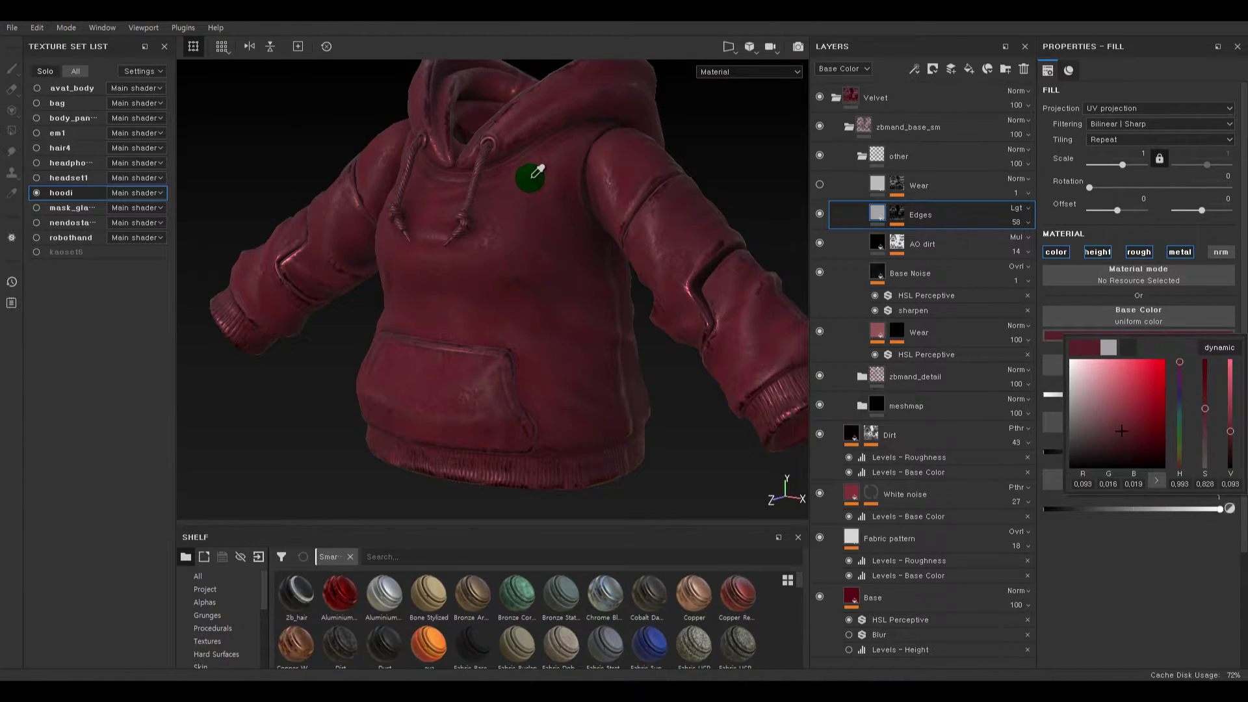
- Limit the Edges layer's fill to the color channel by disabling height, roughness and metallic
{"action": "left_click", "coordinate": [877, 215]}
{"action": "left_click", "coordinate": [1098, 251]}
{"action": "left_click", "coordinate": [1139, 251]}
{"action": "left_click", "coordinate": [1182, 251]}
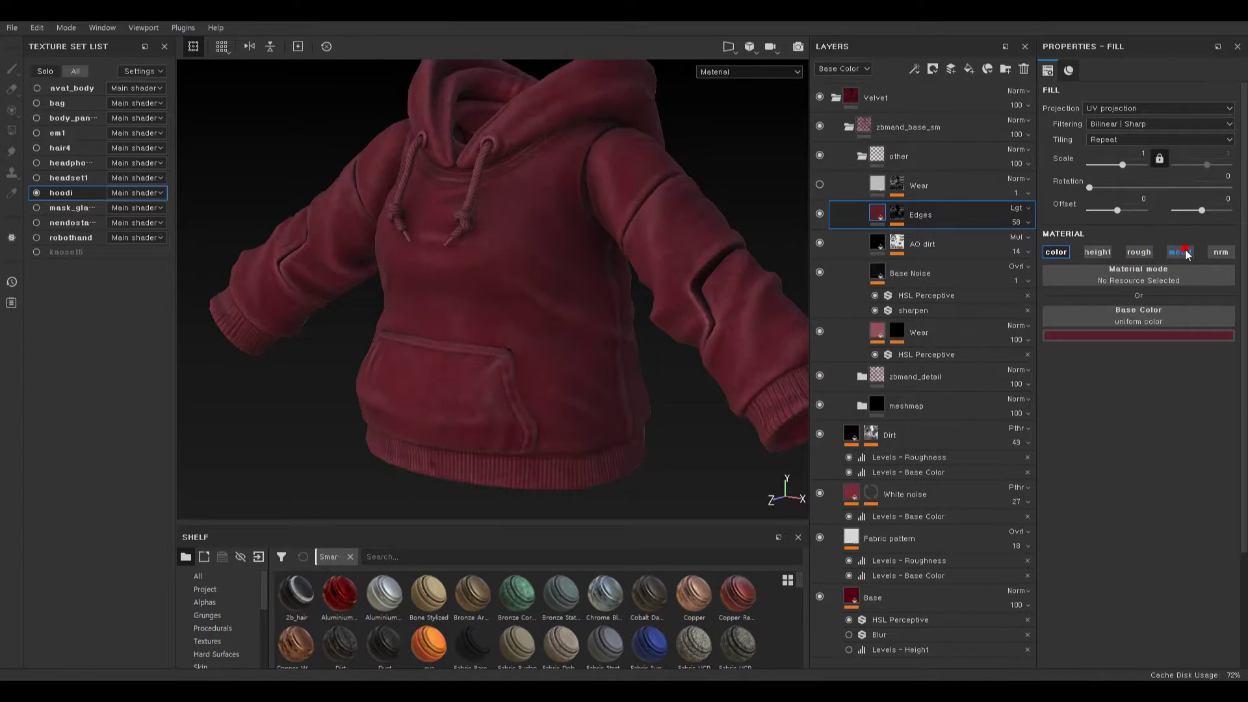
{"action": "left_click", "coordinate": [820, 213]}
- Try an opacity of 100 on the Edges layer
{"action": "left_click", "coordinate": [1017, 222]}
{"action": "left_click", "coordinate": [657, 251]}
{"action": "right_click_drag", "start_coordinate": [462, 249], "coordinate": [438, 239], "text": "alt"}
{"action": "middle_click_drag", "start_coordinate": [437, 240], "coordinate": [510, 286], "text": "alt"}
{"action": "right_click_drag", "start_coordinate": [543, 289], "coordinate": [634, 308], "text": "alt"}
{"action": "mouse_move", "coordinate": [597, 285]}
{"action": "left_mouse_down", "text": "alt"}
{"action": "mouse_move", "coordinate": [669, 286]}
{"action": "mouse_move", "coordinate": [598, 261]}
{"action": "left_mouse_up", "text": "alt"}
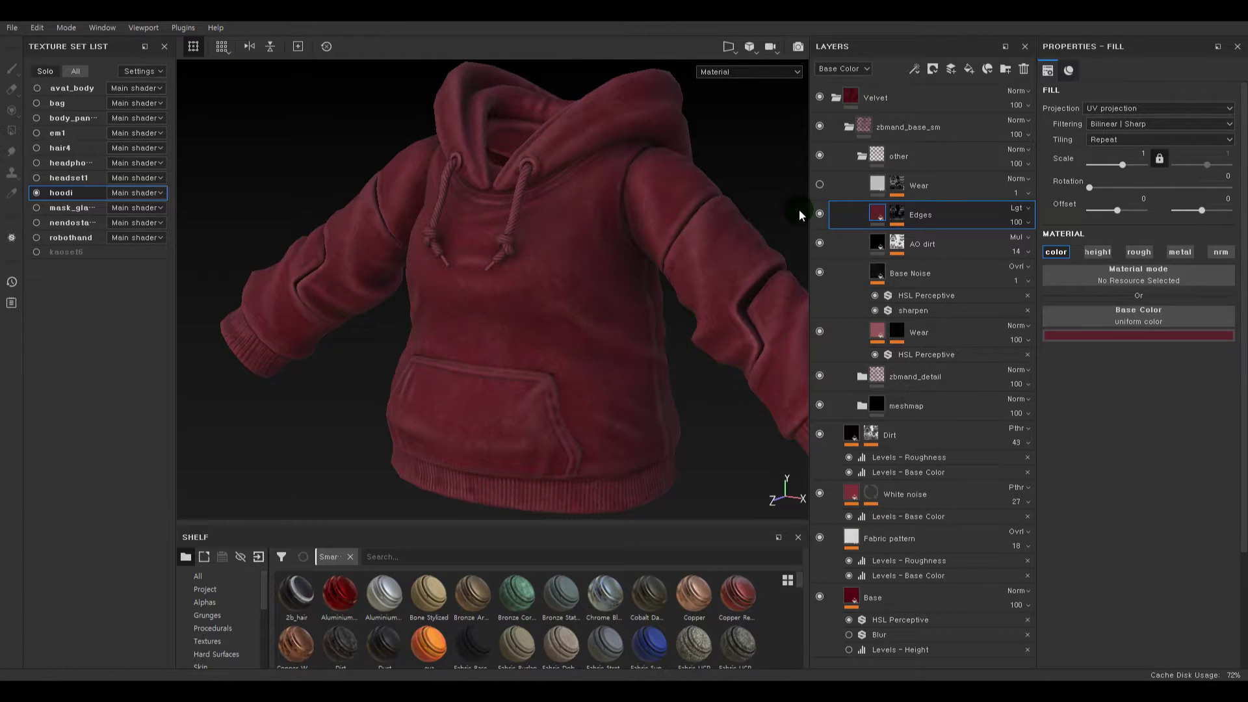
- Compare the hoodie from several angles and distances with the Edges layer hidden and shown
{"action": "left_click", "coordinate": [819, 214]}
{"action": "left_click", "coordinate": [816, 213]}
{"action": "left_click", "coordinate": [815, 212]}
{"action": "left_click", "coordinate": [815, 212]}
{"action": "middle_click_drag", "start_coordinate": [686, 280], "coordinate": [426, 285], "text": "alt"}
{"action": "right_click_drag", "start_coordinate": [427, 289], "coordinate": [487, 296], "text": "alt"}
{"action": "right_click_drag", "start_coordinate": [680, 419], "coordinate": [365, 270], "text": "alt"}
{"action": "left_click_drag", "start_coordinate": [364, 286], "coordinate": [618, 284], "text": "alt"}
{"action": "right_click_drag", "start_coordinate": [577, 253], "coordinate": [638, 279], "text": "alt"}
{"action": "middle_click_drag", "start_coordinate": [589, 274], "coordinate": [655, 308], "text": "alt"}
{"action": "left_click_drag", "start_coordinate": [655, 308], "coordinate": [626, 304], "text": "alt"}
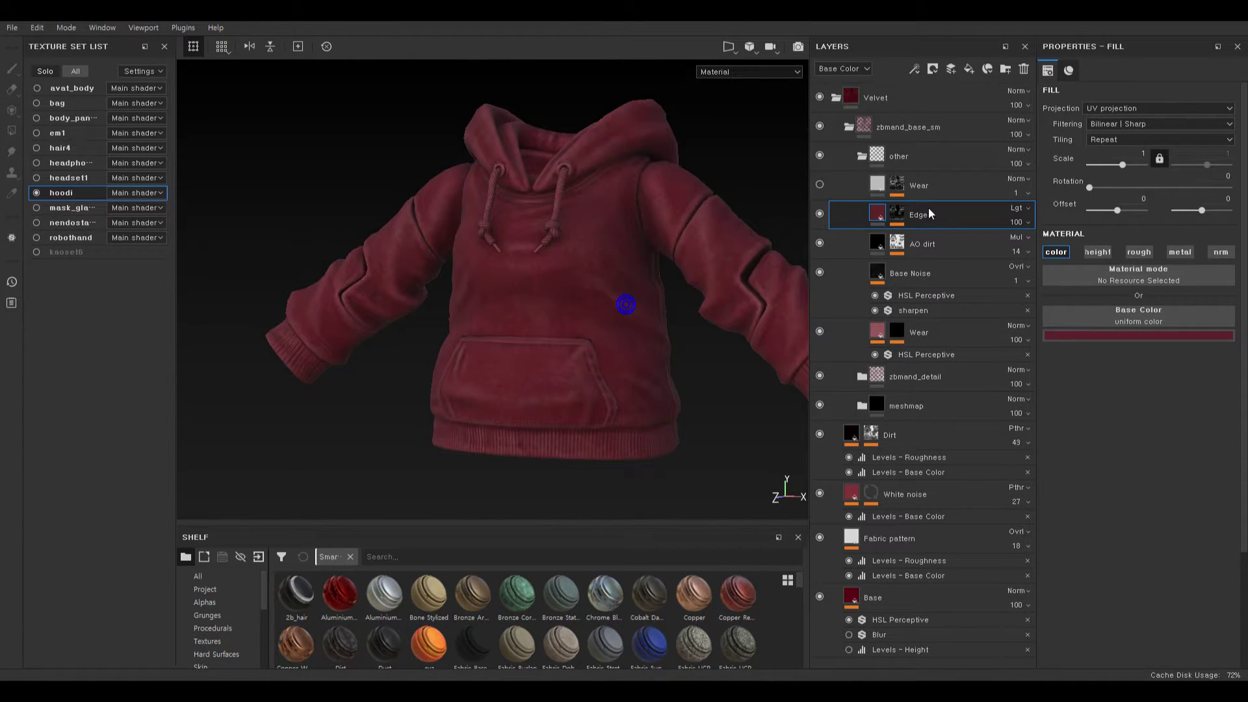
{"action": "left_click", "coordinate": [821, 213]}
{"action": "left_click", "coordinate": [821, 213]}
{"action": "left_click", "coordinate": [822, 214]}
{"action": "left_click", "coordinate": [821, 213]}
- Set the Edges layer's opacity to 41
{"action": "left_click_drag", "start_coordinate": [698, 276], "coordinate": [662, 273], "text": "alt"}
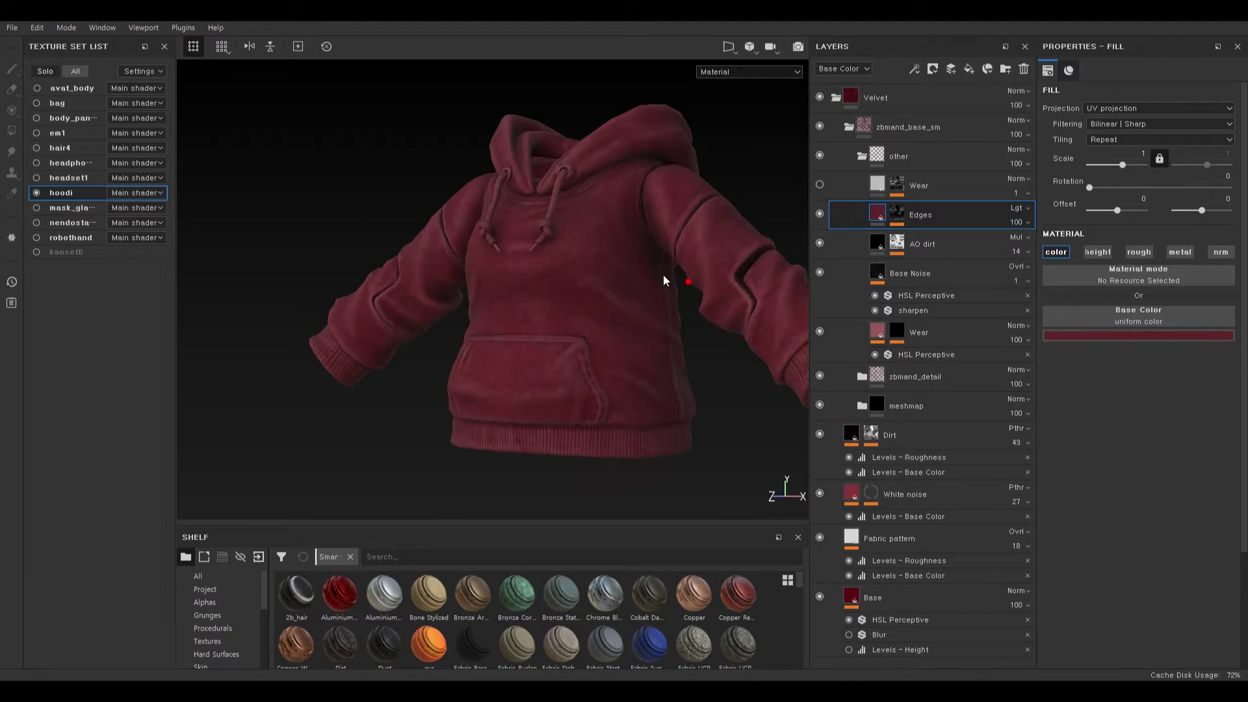
{"action": "right_click_drag", "start_coordinate": [656, 261], "coordinate": [680, 350], "text": "alt"}
{"action": "left_click_drag", "start_coordinate": [689, 339], "coordinate": [748, 323], "text": "alt"}
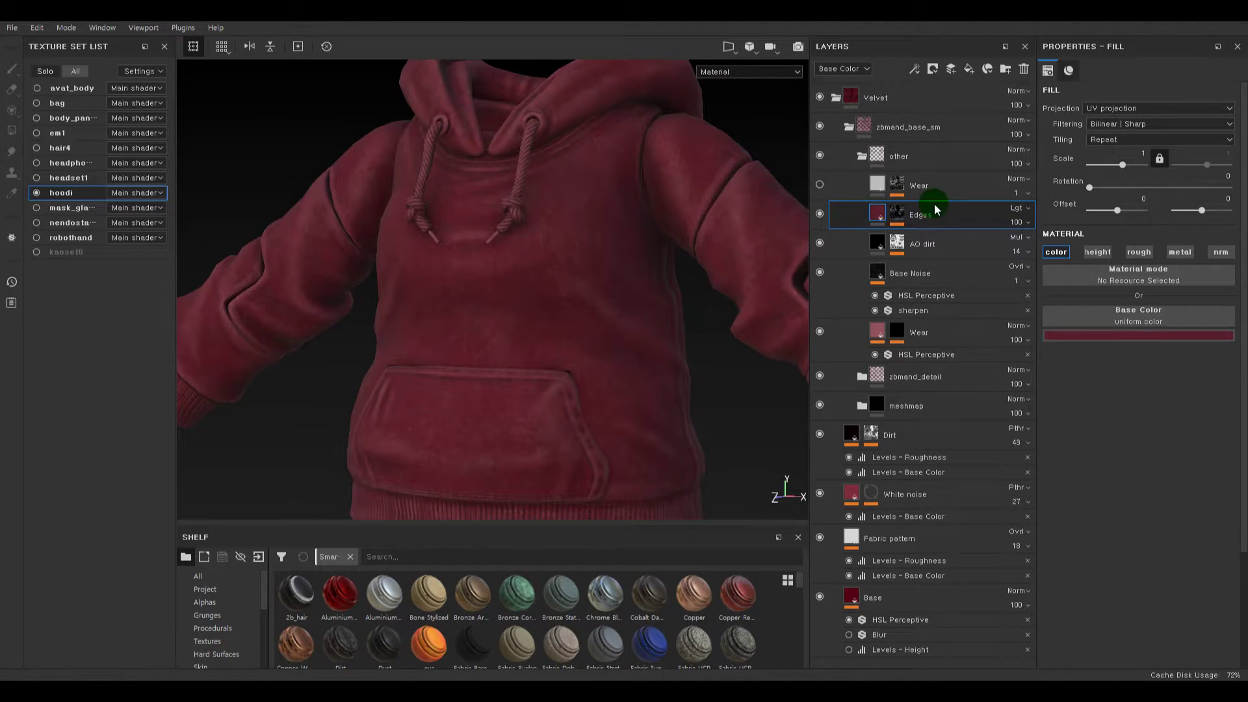
{"action": "left_click", "coordinate": [1019, 223]}
{"action": "mouse_move", "coordinate": [1018, 246]}
{"action": "left_mouse_down"}
{"action": "mouse_move", "coordinate": [1006, 246]}
{"action": "mouse_move", "coordinate": [1036, 250]}
{"action": "left_mouse_up"}
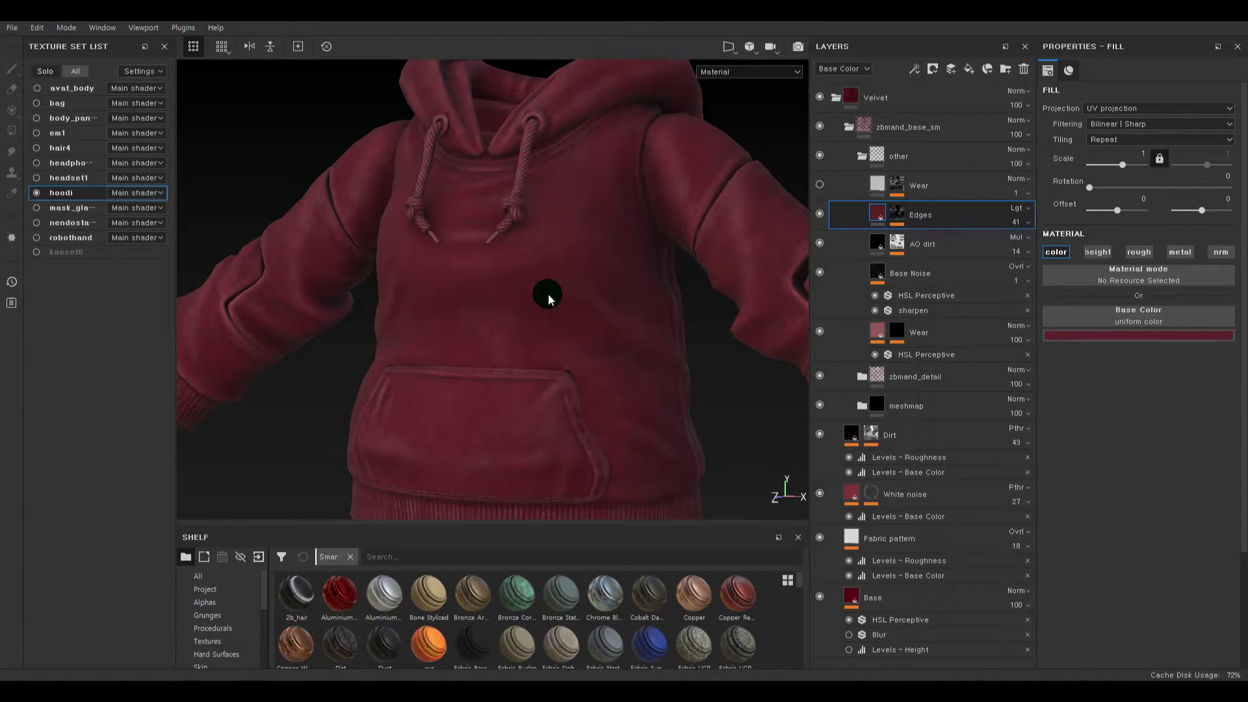
- Show the Wear layer above Edges and try opacities of 0 and 42 on it, viewing the hoodie from several sides
{"action": "left_click", "coordinate": [819, 185]}
{"action": "left_click", "coordinate": [1017, 192]}
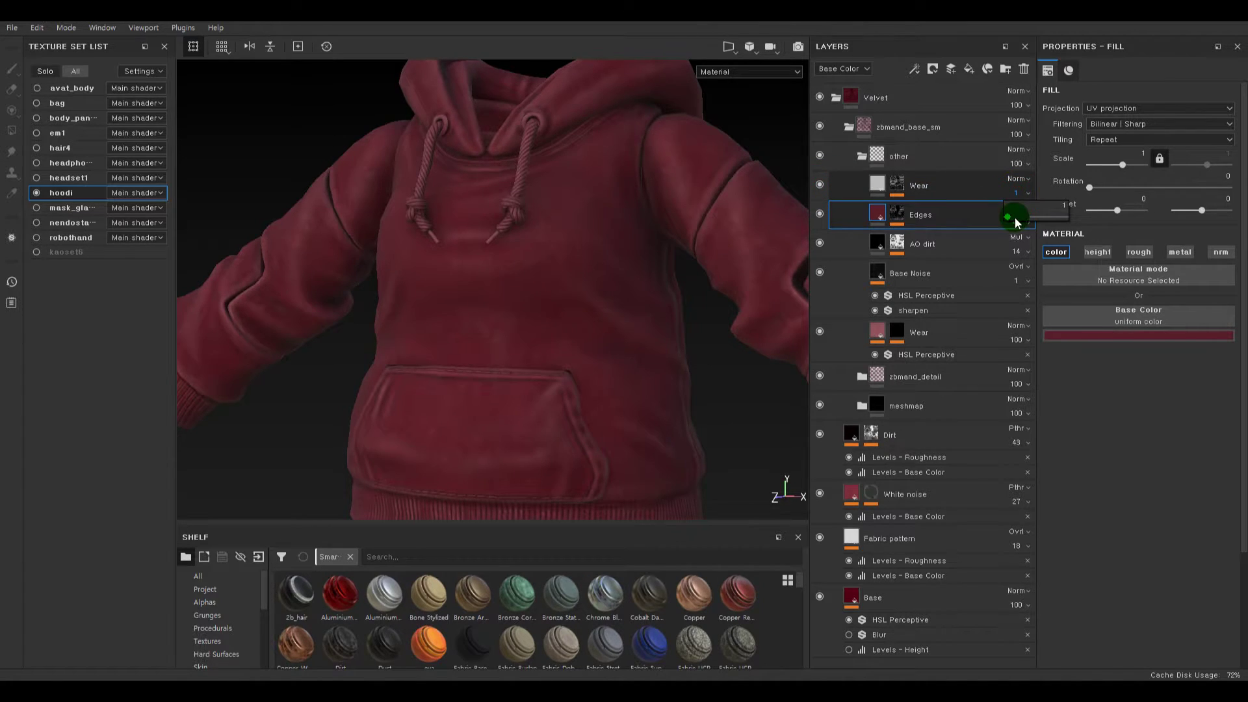
{"action": "mouse_move", "coordinate": [1013, 217]}
{"action": "left_mouse_down"}
{"action": "mouse_move", "coordinate": [1039, 218]}
{"action": "mouse_move", "coordinate": [1003, 223]}
{"action": "left_mouse_up"}
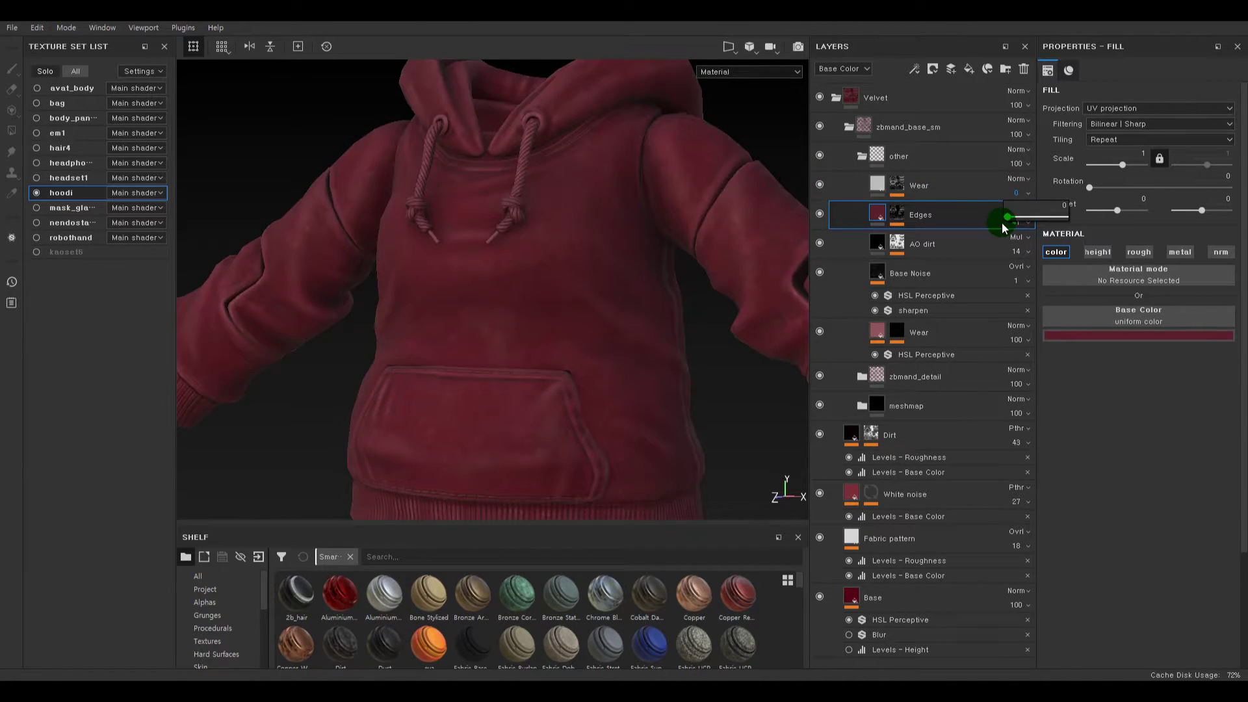
{"action": "left_click_drag", "start_coordinate": [699, 259], "coordinate": [521, 207], "text": "alt"}
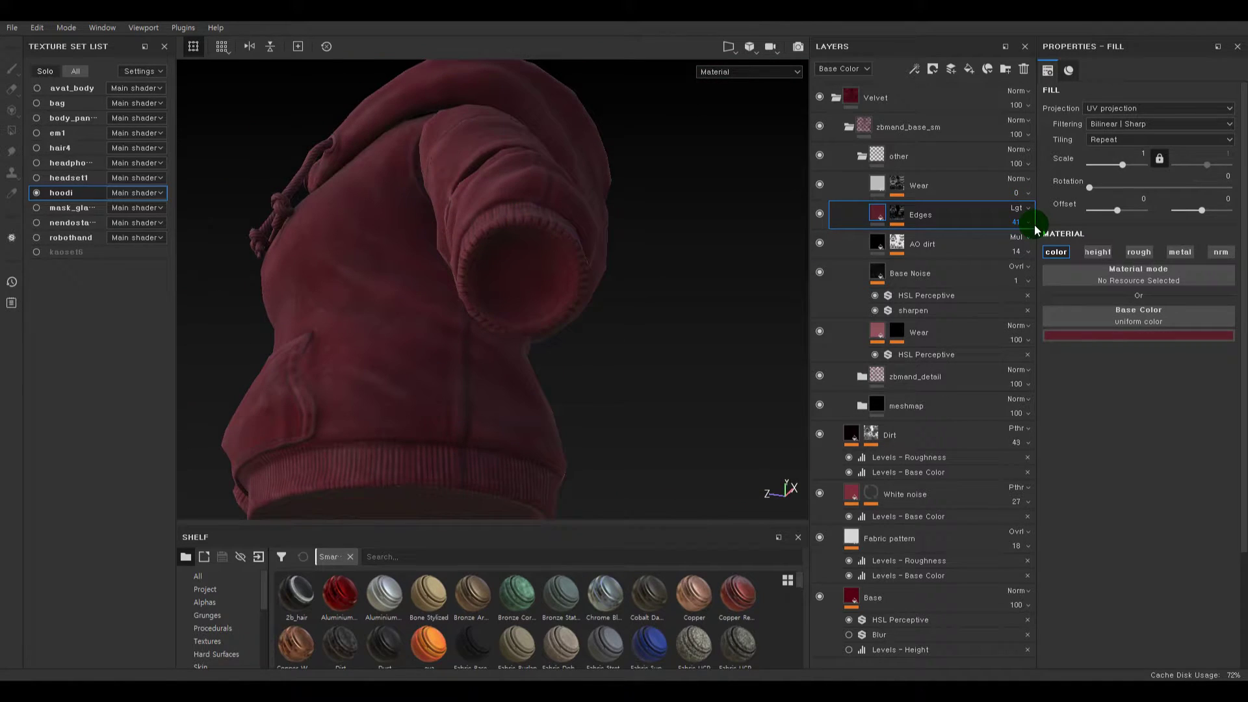
{"action": "left_click", "coordinate": [1013, 222]}
{"action": "left_click_drag", "start_coordinate": [1065, 246], "coordinate": [1029, 218]}
{"action": "left_click", "coordinate": [1015, 193]}
{"action": "right_click_drag", "start_coordinate": [702, 229], "coordinate": [312, 228], "text": "alt"}
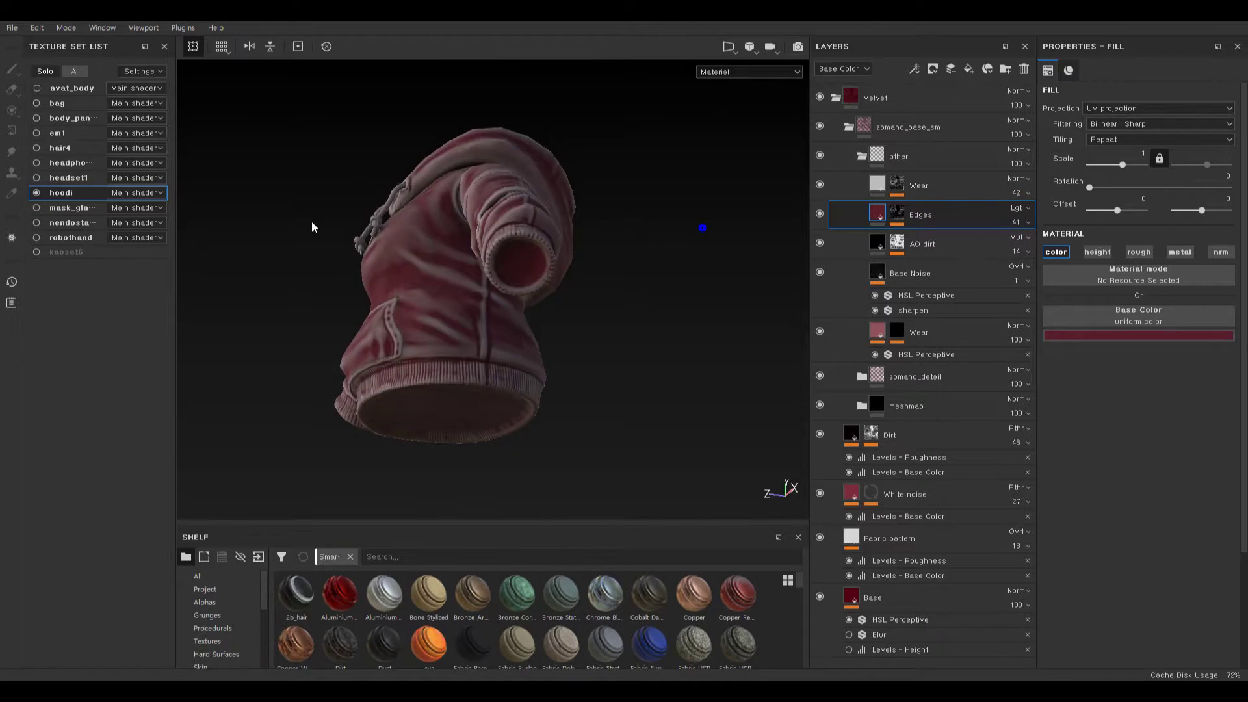
{"action": "left_click_drag", "start_coordinate": [312, 229], "coordinate": [683, 278], "text": "alt"}
{"action": "left_click_drag", "start_coordinate": [501, 270], "coordinate": [575, 260], "text": "alt"}
- Delete the Wear layer above Edges and inspect the hoodie's underside and sleeve
{"action": "left_click", "coordinate": [876, 190]}
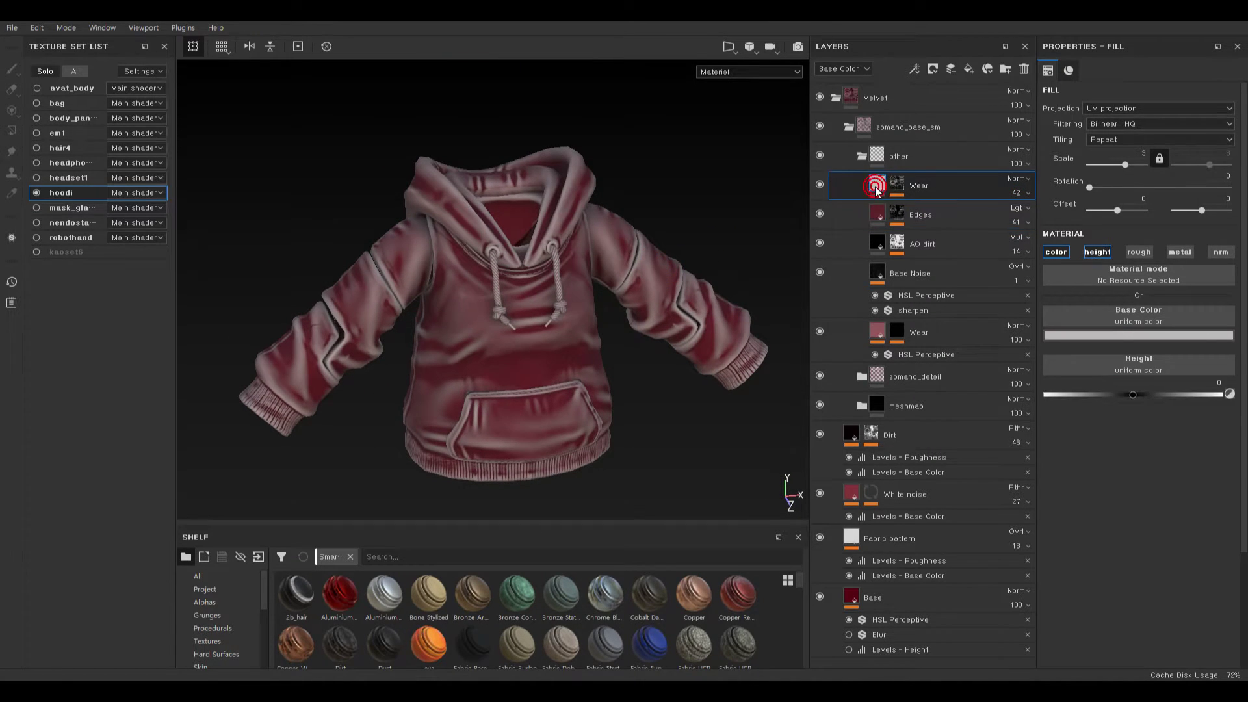
{"action": "key", "text": "Delete"}
{"action": "left_click_drag", "start_coordinate": [719, 251], "coordinate": [806, 194], "text": "alt"}
{"action": "left_click_drag", "start_coordinate": [482, 237], "coordinate": [527, 167], "text": "alt"}
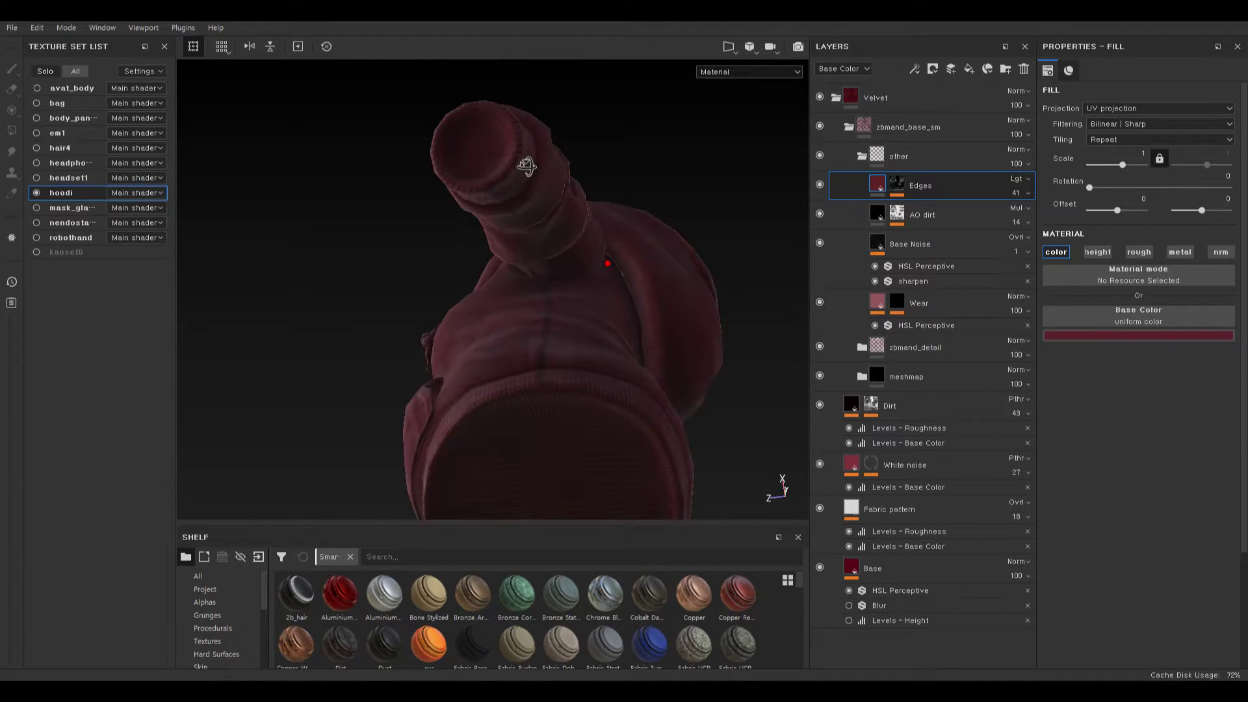
{"action": "right_click_drag", "start_coordinate": [560, 191], "coordinate": [663, 291], "text": "alt"}
{"action": "left_click_drag", "start_coordinate": [663, 292], "coordinate": [599, 265], "text": "alt"}
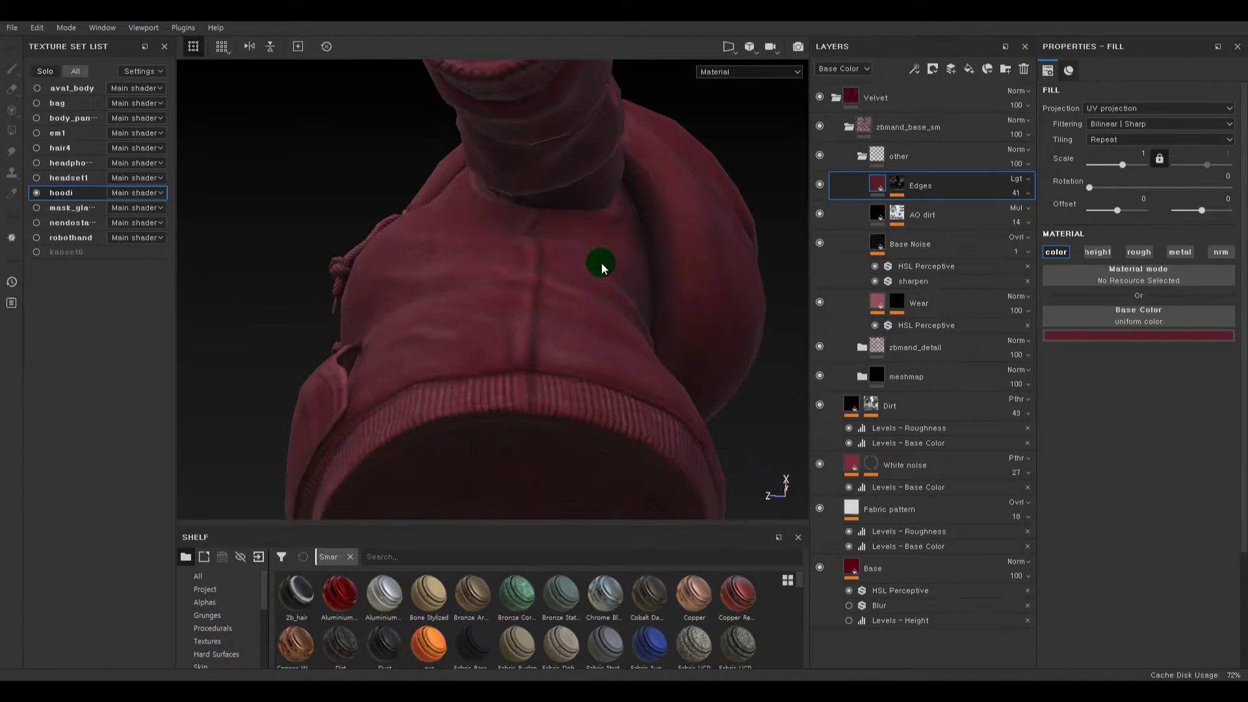
- Collapse the other and zbmand_detail folders and expand the meshmap folder
{"action": "left_click", "coordinate": [858, 156]}
{"action": "left_click", "coordinate": [862, 185]}
{"action": "left_click", "coordinate": [862, 185]}
{"action": "left_click", "coordinate": [863, 214]}
{"action": "left_click", "coordinate": [878, 334]}
{"action": "key", "text": "ctrl+d"}
{"action": "key", "text": "ctrl+z"}
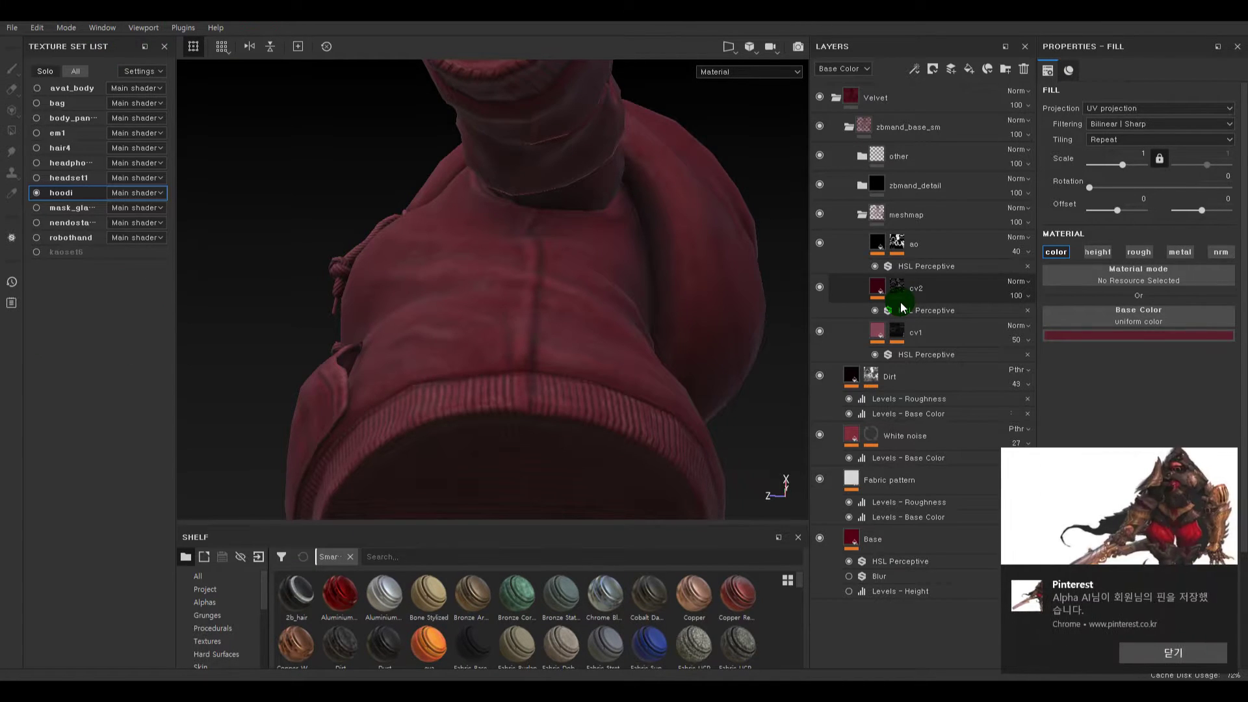
- Duplicate the cv1 layer in the meshmap folder
{"action": "left_click", "coordinate": [915, 333]}
{"action": "key", "text": "ctrl+d"}
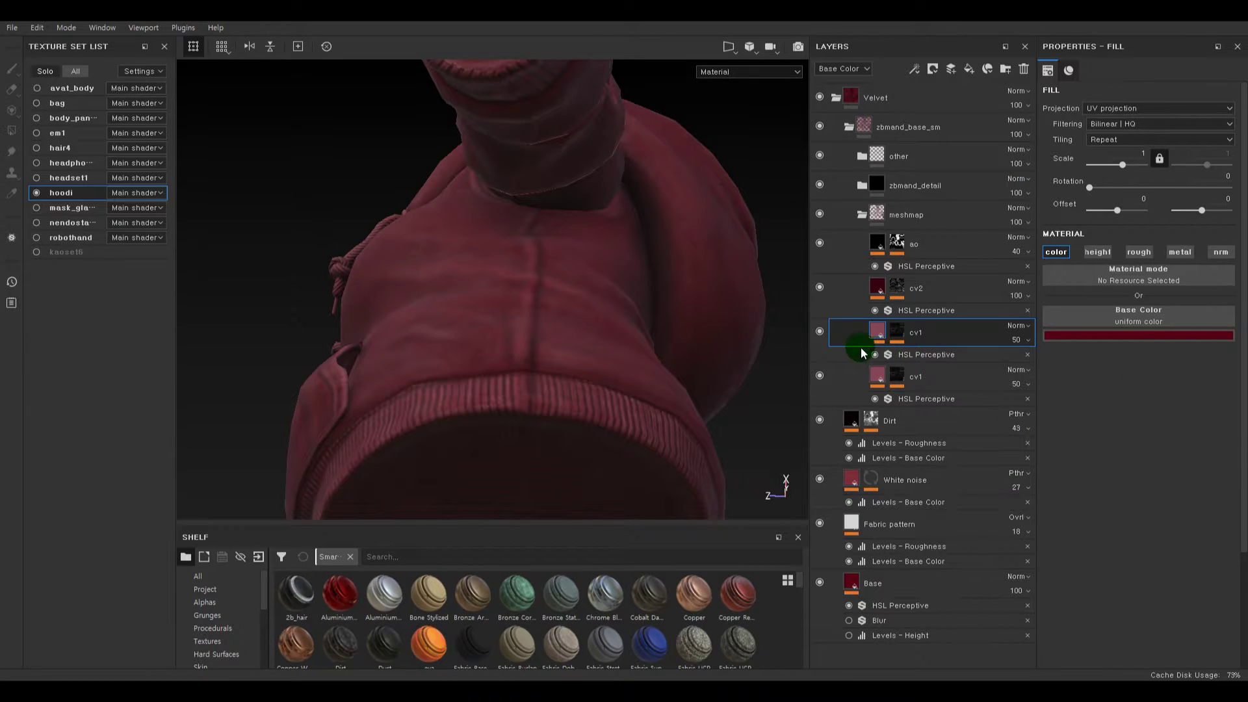
{"action": "left_click_drag", "start_coordinate": [488, 316], "coordinate": [452, 325], "text": "alt"}
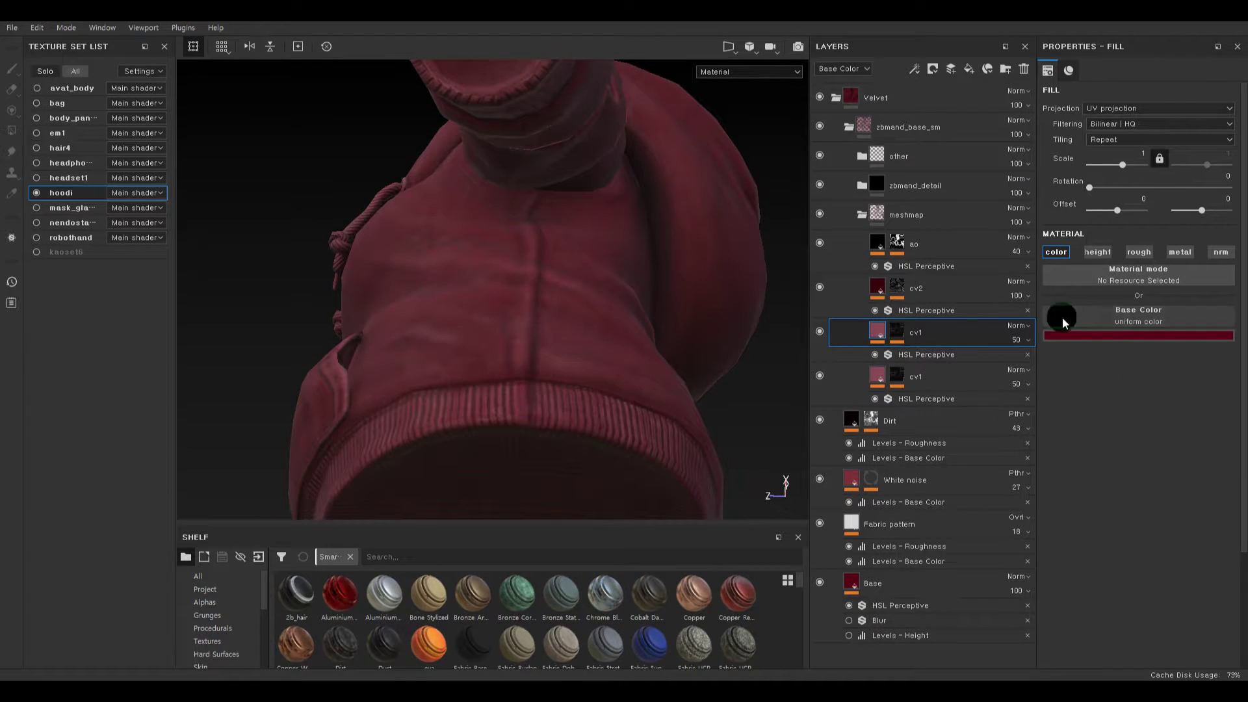
- Make the duplicated cv1 layer black at opacity 100, rename it blackline and adjust the lightness of its HSL Perceptive filter
{"action": "left_click", "coordinate": [1097, 337]}
{"action": "mouse_move", "coordinate": [463, 261]}
{"action": "left_mouse_down", "text": "alt"}
{"action": "mouse_move", "coordinate": [460, 243]}
{"action": "mouse_move", "coordinate": [473, 246]}
{"action": "left_mouse_up", "text": "alt"}
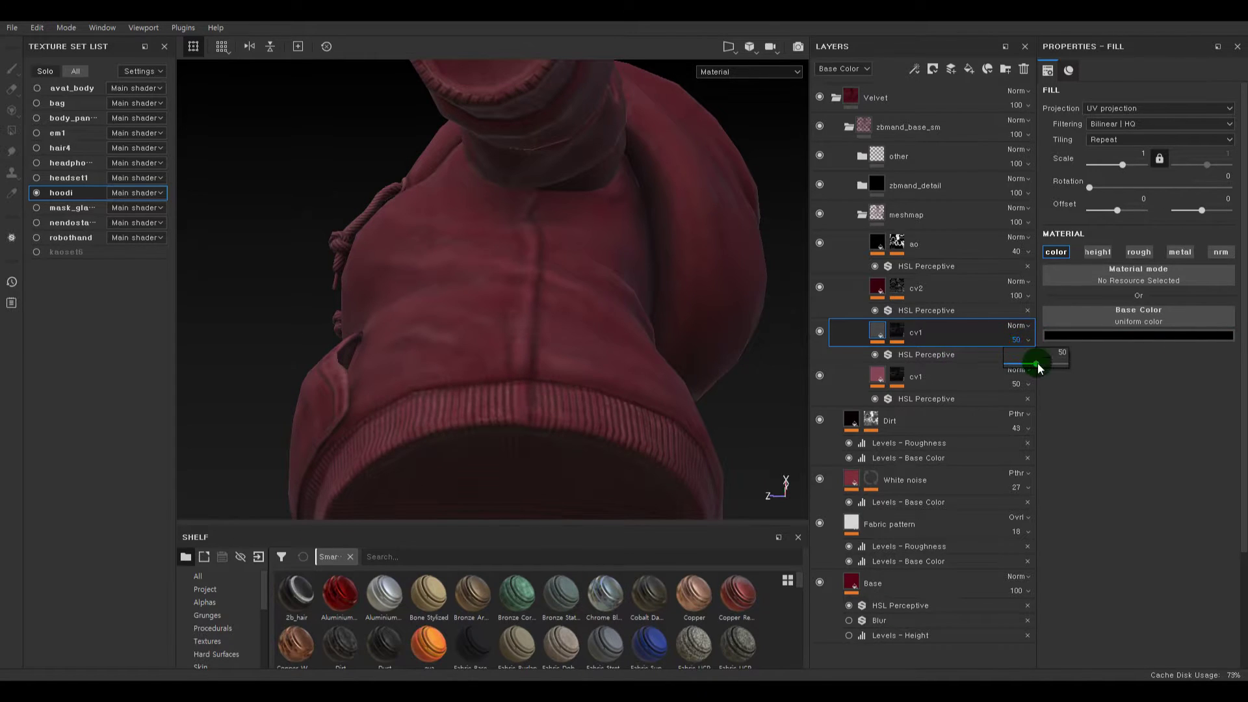
{"action": "double_click", "coordinate": [927, 333]}
{"action": "left_click", "coordinate": [915, 355]}
{"action": "left_click_drag", "start_coordinate": [1148, 260], "coordinate": [1164, 258]}
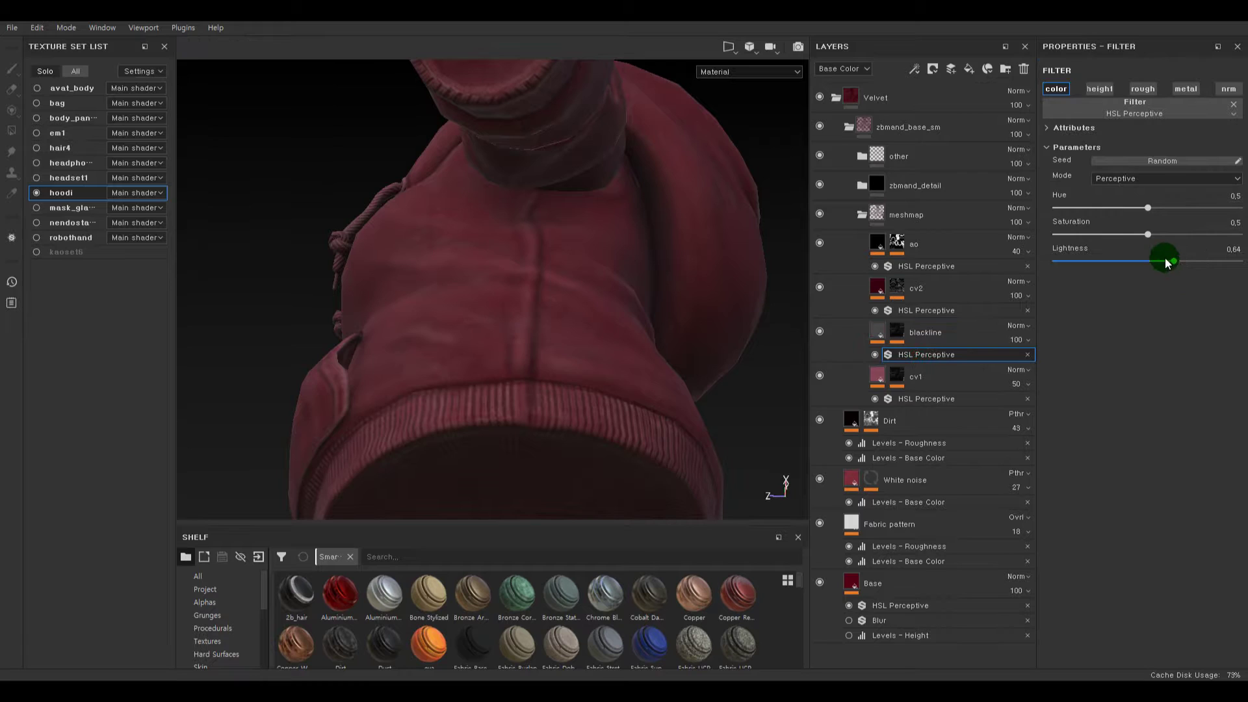
- Display the blackline layer's mask, then reset and invert its Levels effect
{"action": "left_click", "coordinate": [900, 332], "text": "alt"}
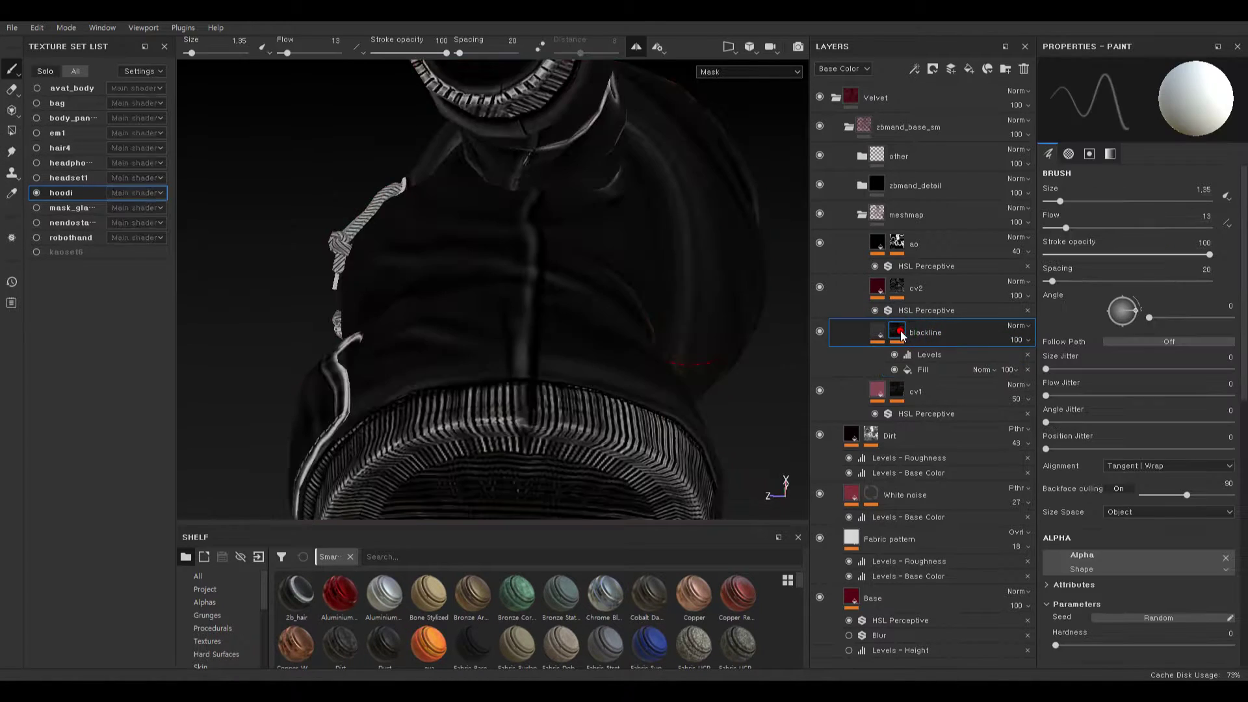
{"action": "left_click", "coordinate": [931, 356]}
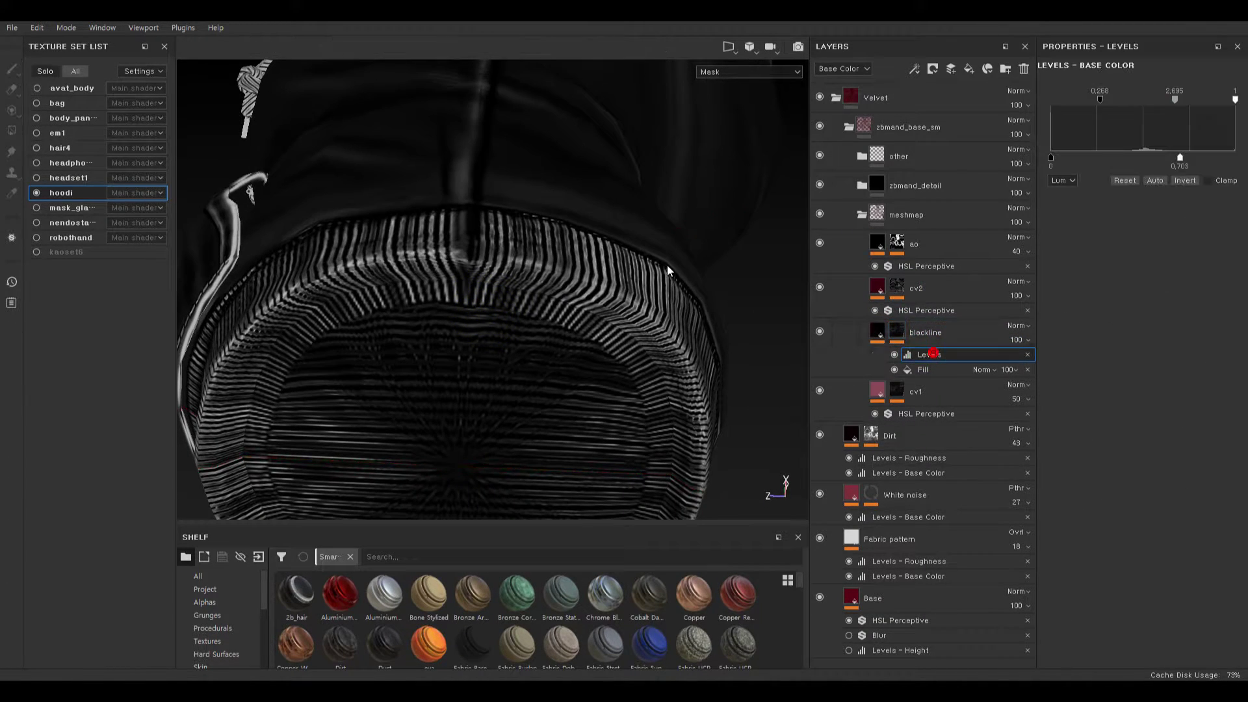
{"action": "left_click", "coordinate": [1124, 180]}
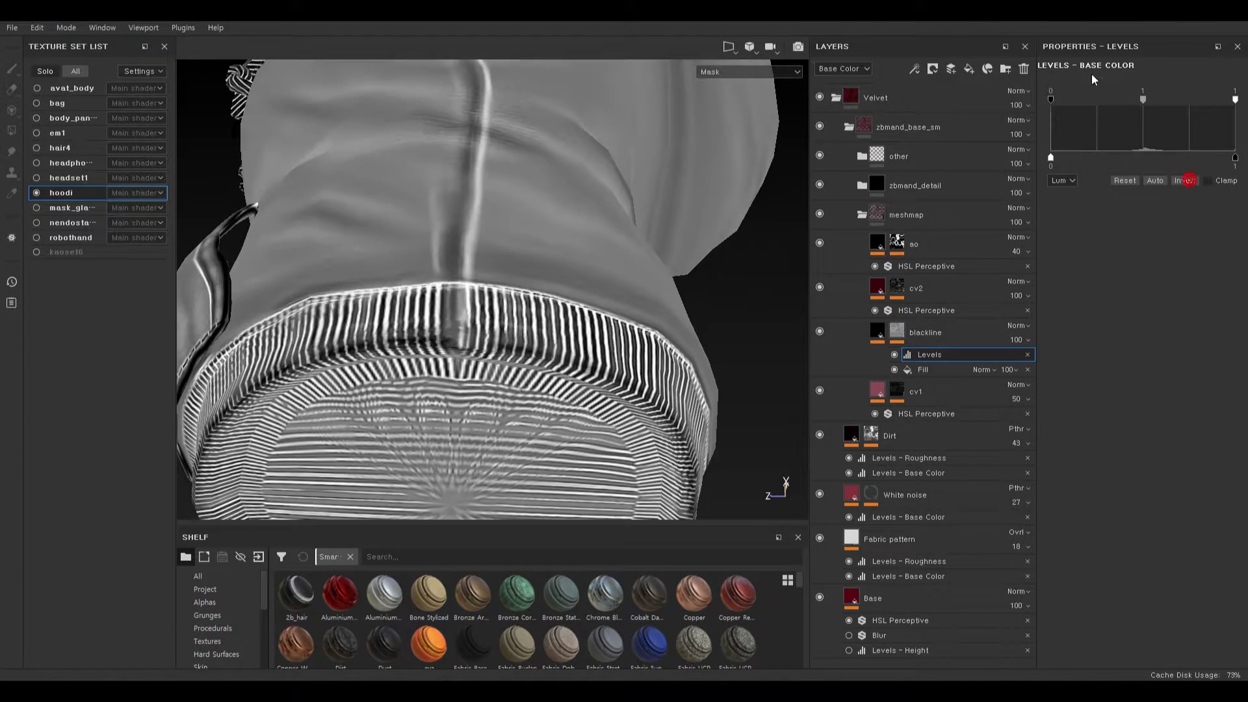
- Tighten the blackline mask's Levels to a white input of 0.461 and a midtone of 0.821
{"action": "mouse_move", "coordinate": [1051, 100]}
{"action": "left_mouse_down"}
{"action": "mouse_move", "coordinate": [1094, 100]}
{"action": "mouse_move", "coordinate": [1050, 100]}
{"action": "left_mouse_up"}
{"action": "left_click_drag", "start_coordinate": [1235, 103], "coordinate": [1163, 104]}
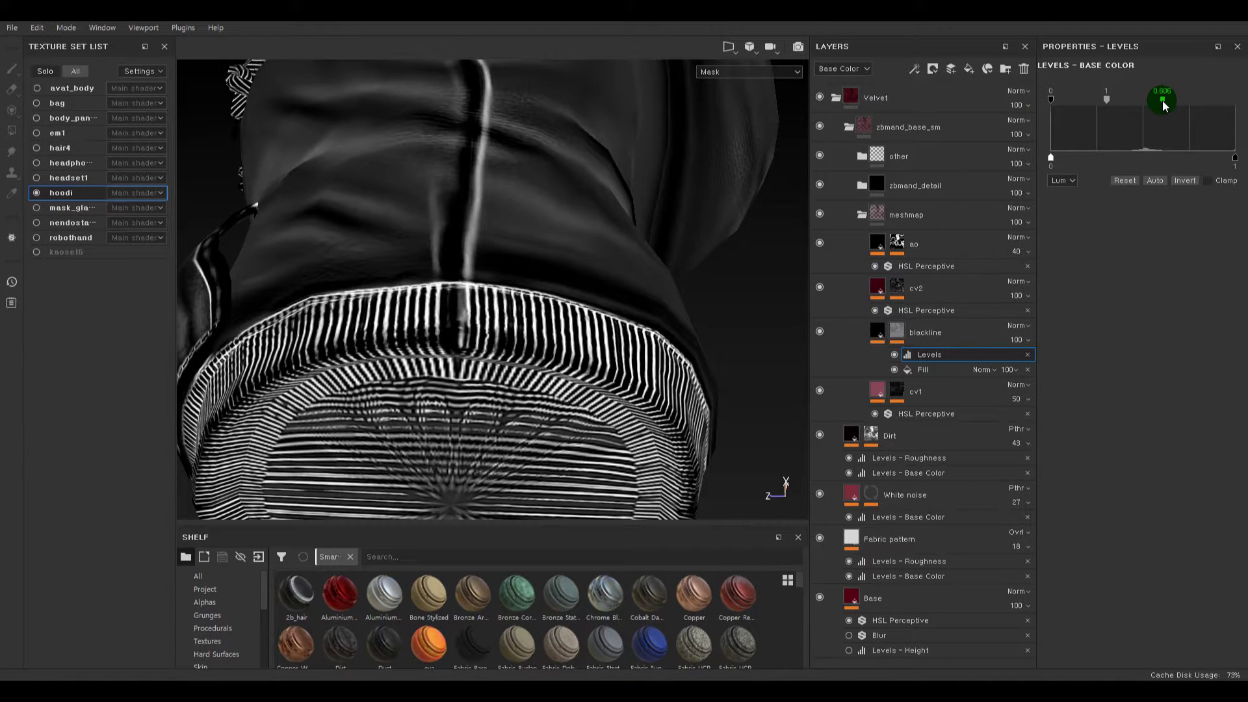
{"action": "left_click_drag", "start_coordinate": [1106, 101], "coordinate": [1077, 99]}
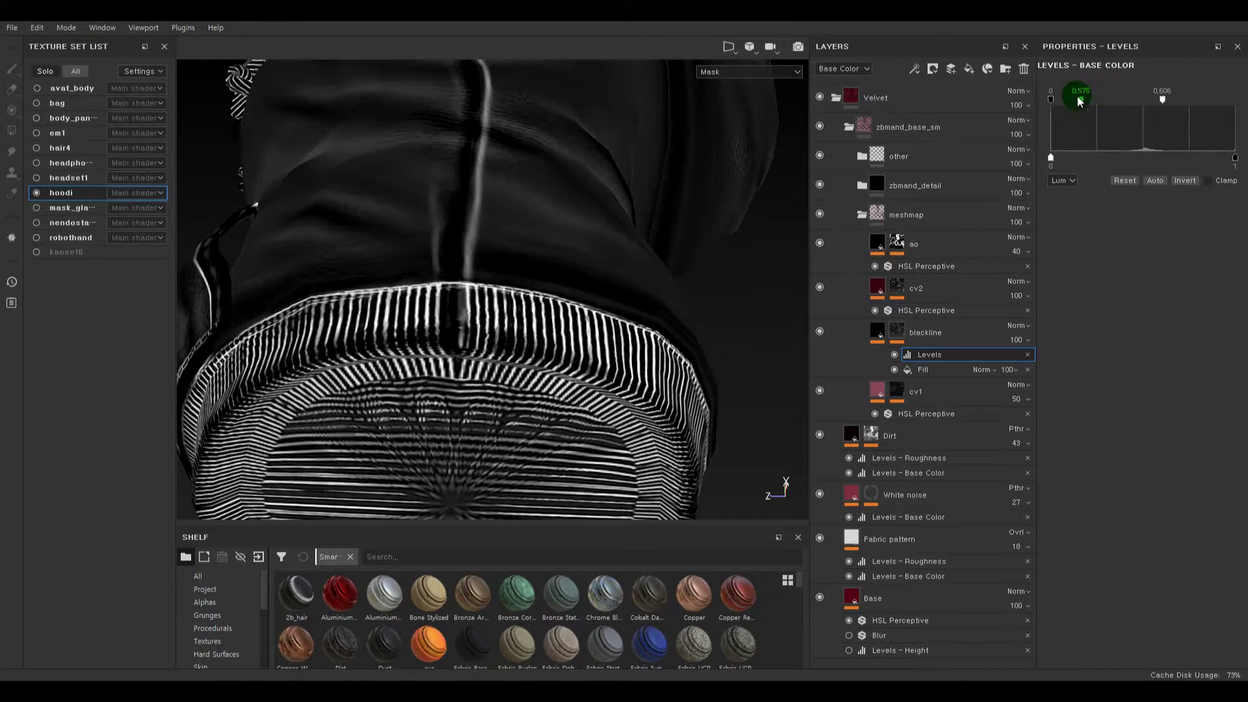
{"action": "left_click", "coordinate": [1162, 100]}
{"action": "left_click_drag", "start_coordinate": [1162, 103], "coordinate": [1136, 101]}
{"action": "left_click_drag", "start_coordinate": [605, 193], "coordinate": [671, 227], "text": "alt"}
{"action": "mouse_move", "coordinate": [1073, 101]}
{"action": "left_mouse_down"}
{"action": "mouse_move", "coordinate": [1096, 100]}
{"action": "mouse_move", "coordinate": [1086, 105]}
{"action": "left_mouse_up"}
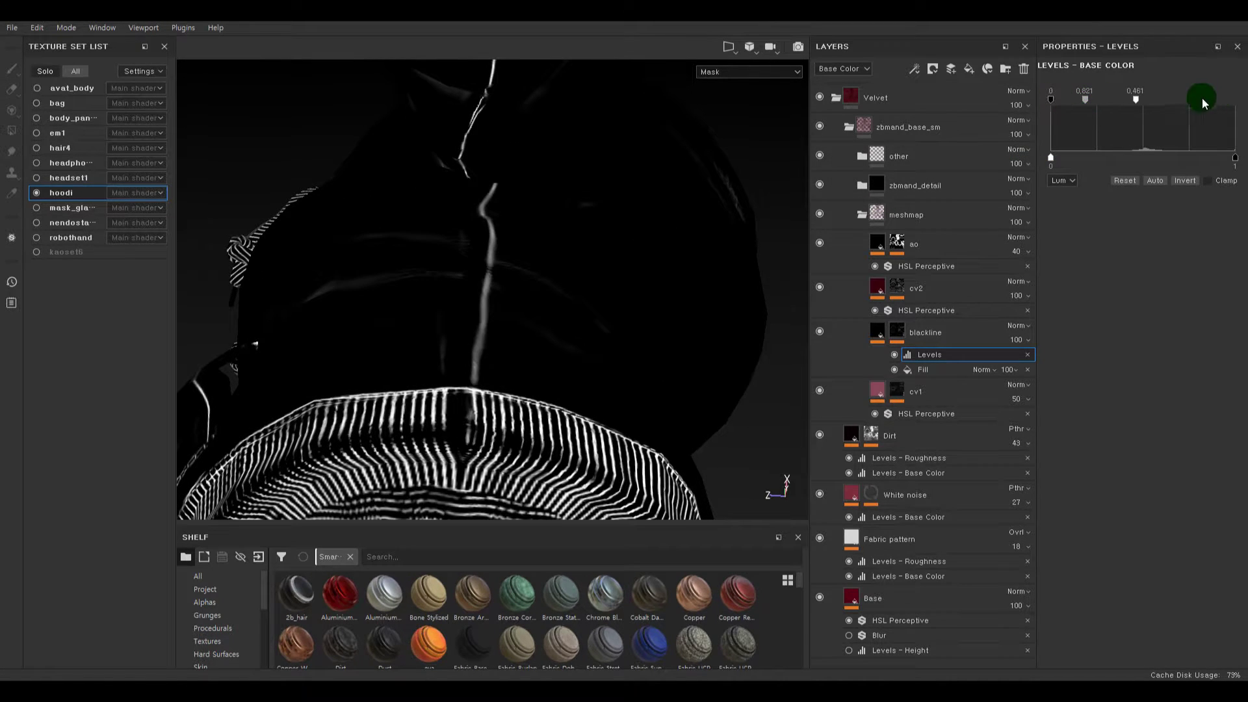
{"action": "right_click_drag", "start_coordinate": [526, 313], "coordinate": [496, 315], "text": "alt"}
{"action": "left_click_drag", "start_coordinate": [574, 262], "coordinate": [592, 294], "text": "alt"}
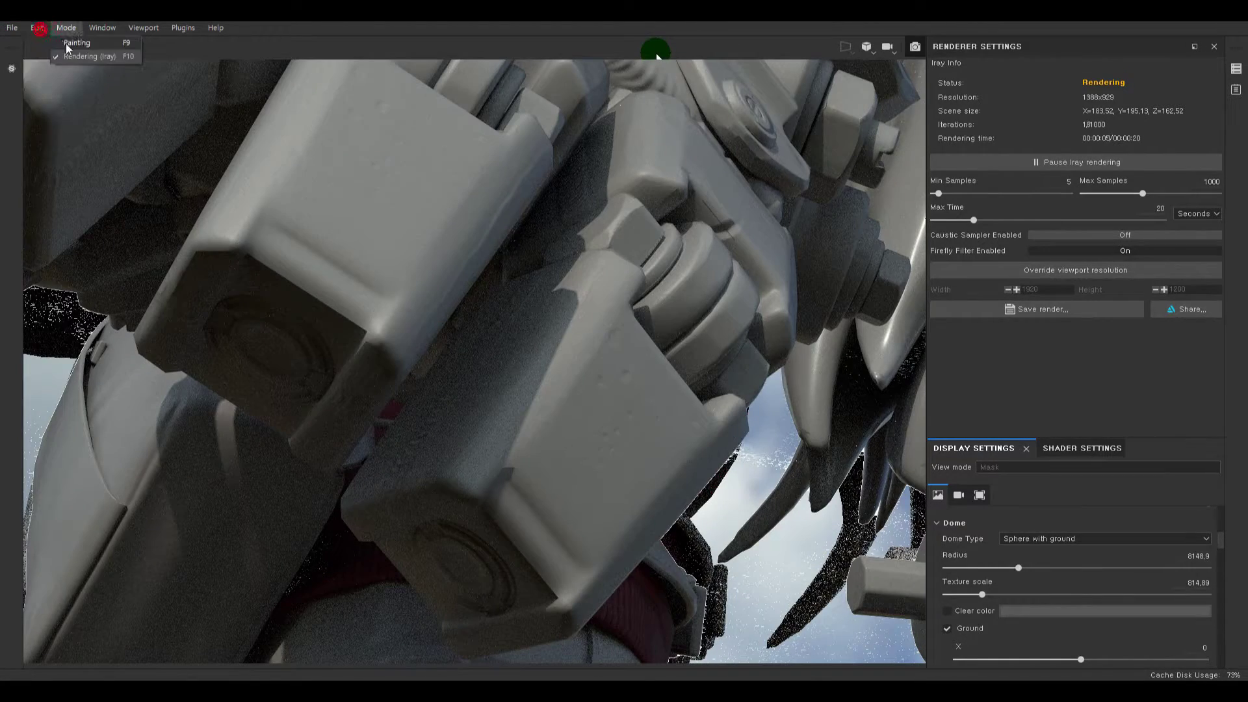
- Return from Iray rendering to Painting mode and toggle the blackline layer's visibility to judge the seam lines
{"action": "left_click", "coordinate": [67, 28]}
{"action": "left_click", "coordinate": [77, 42]}
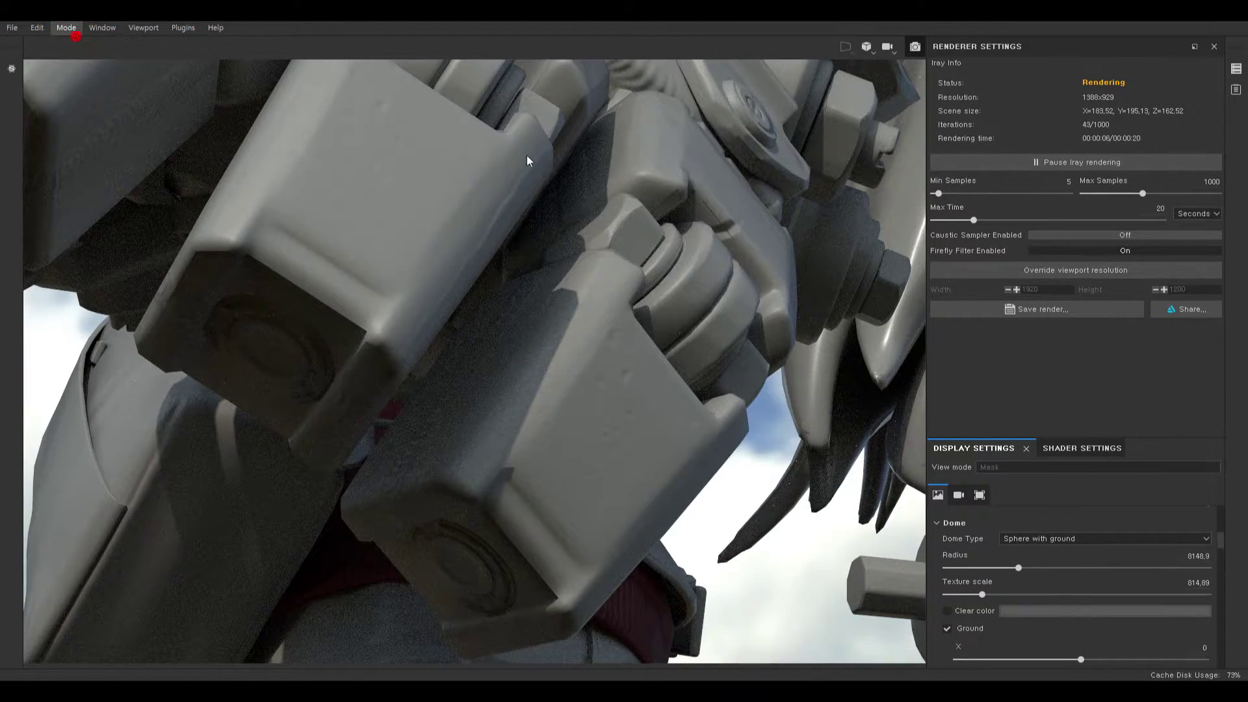
{"action": "right_click_drag", "start_coordinate": [559, 285], "coordinate": [567, 371], "text": "alt"}
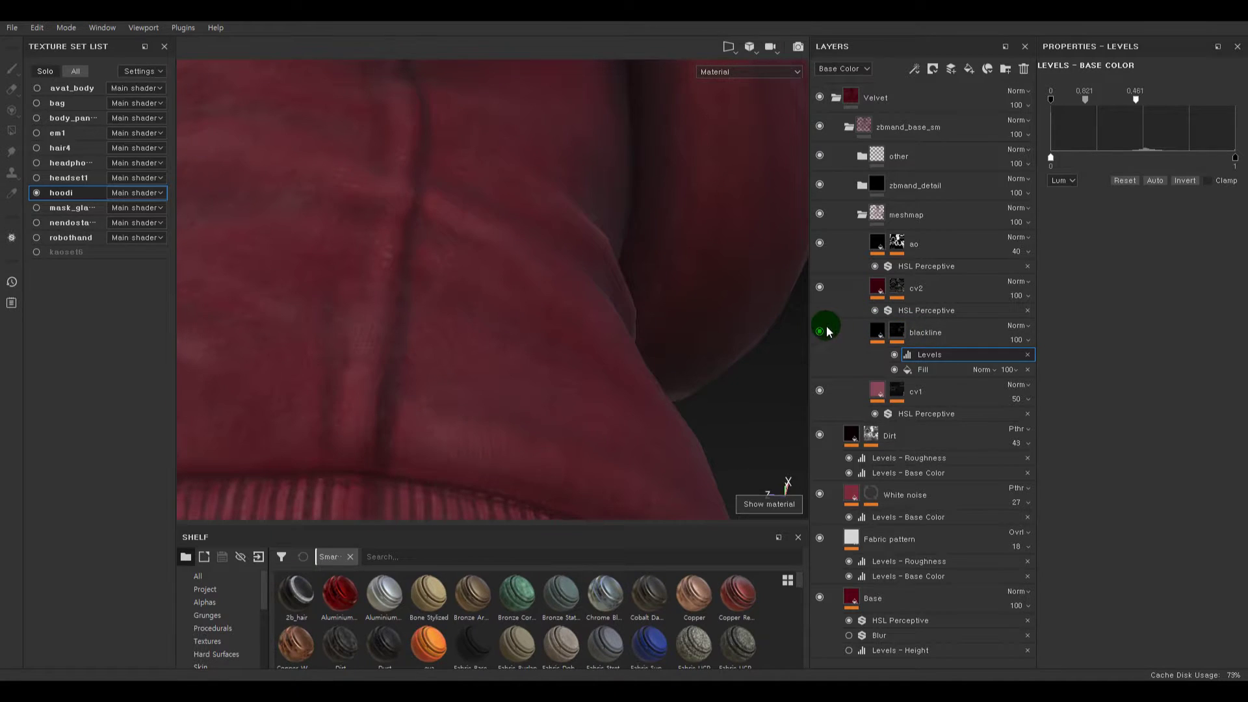
{"action": "left_click", "coordinate": [820, 332]}
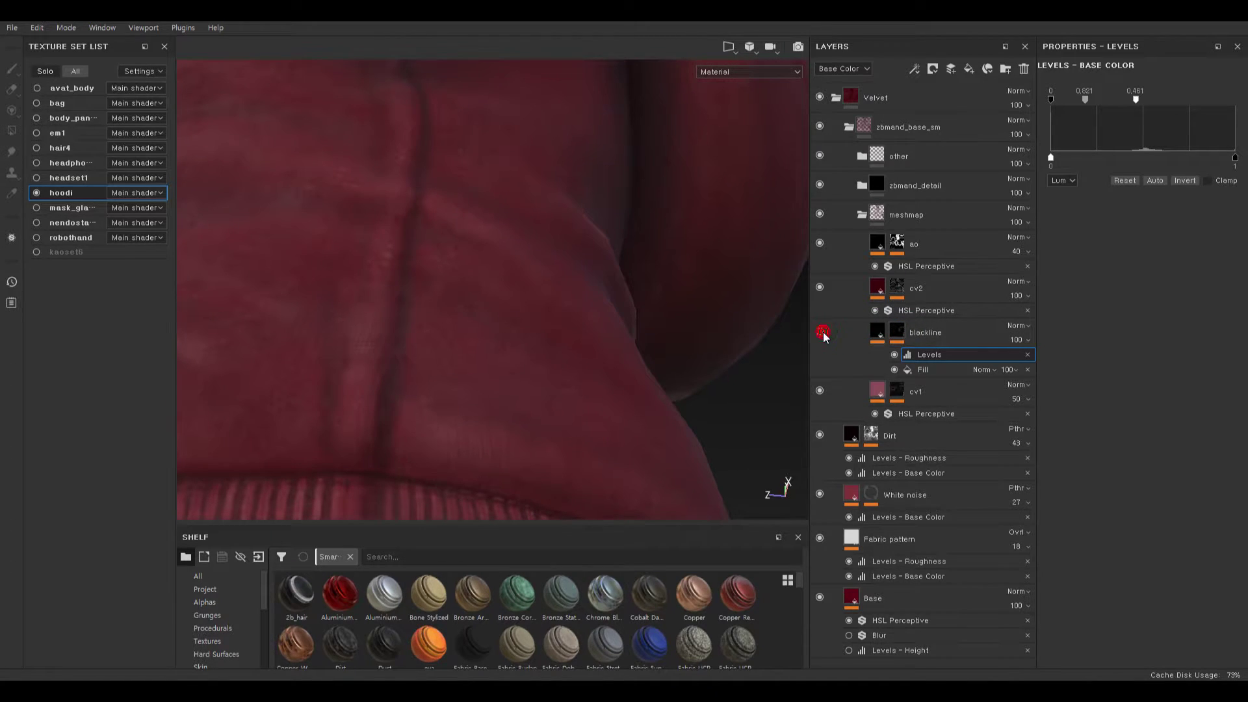
- Move the blackline layer above ao in the meshmap folder and compare the ribbed hem with it hidden and shown
{"action": "left_click", "coordinate": [879, 331]}
{"action": "left_click_drag", "start_coordinate": [883, 335], "coordinate": [932, 225]}
{"action": "right_click_drag", "start_coordinate": [572, 254], "coordinate": [520, 255], "text": "alt"}
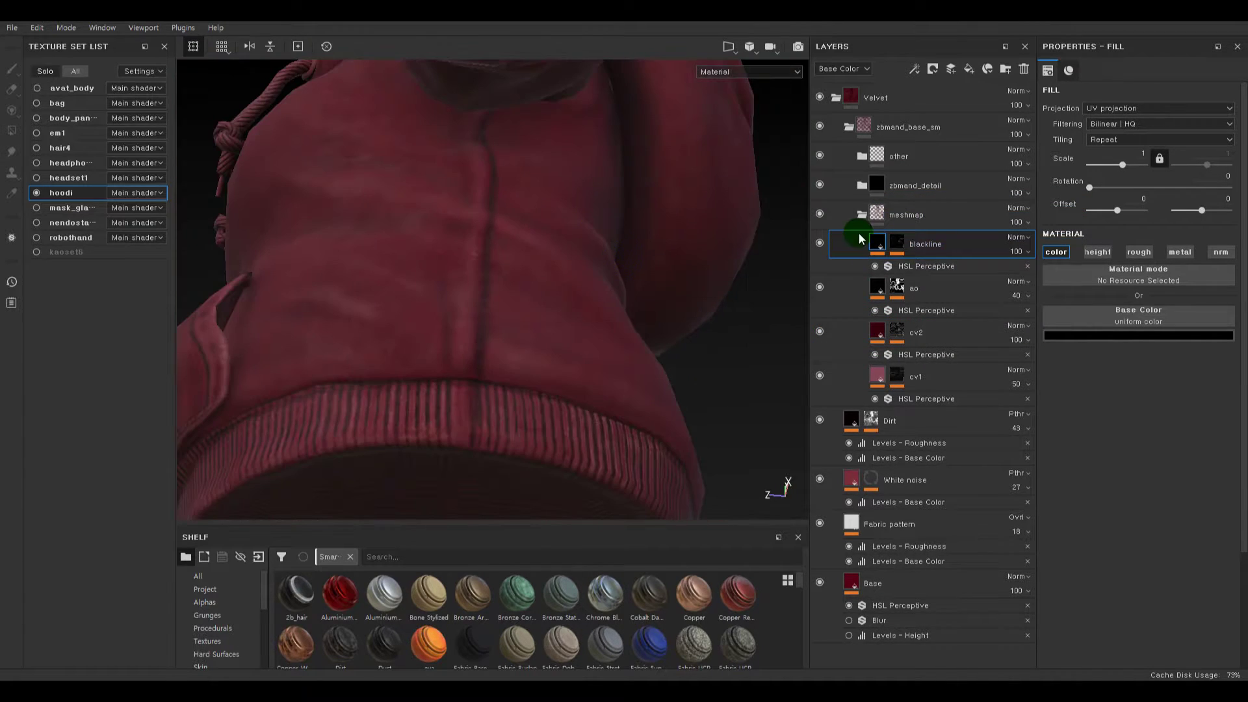
{"action": "left_click", "coordinate": [816, 245]}
{"action": "right_click_drag", "start_coordinate": [590, 301], "coordinate": [599, 345], "text": "alt"}
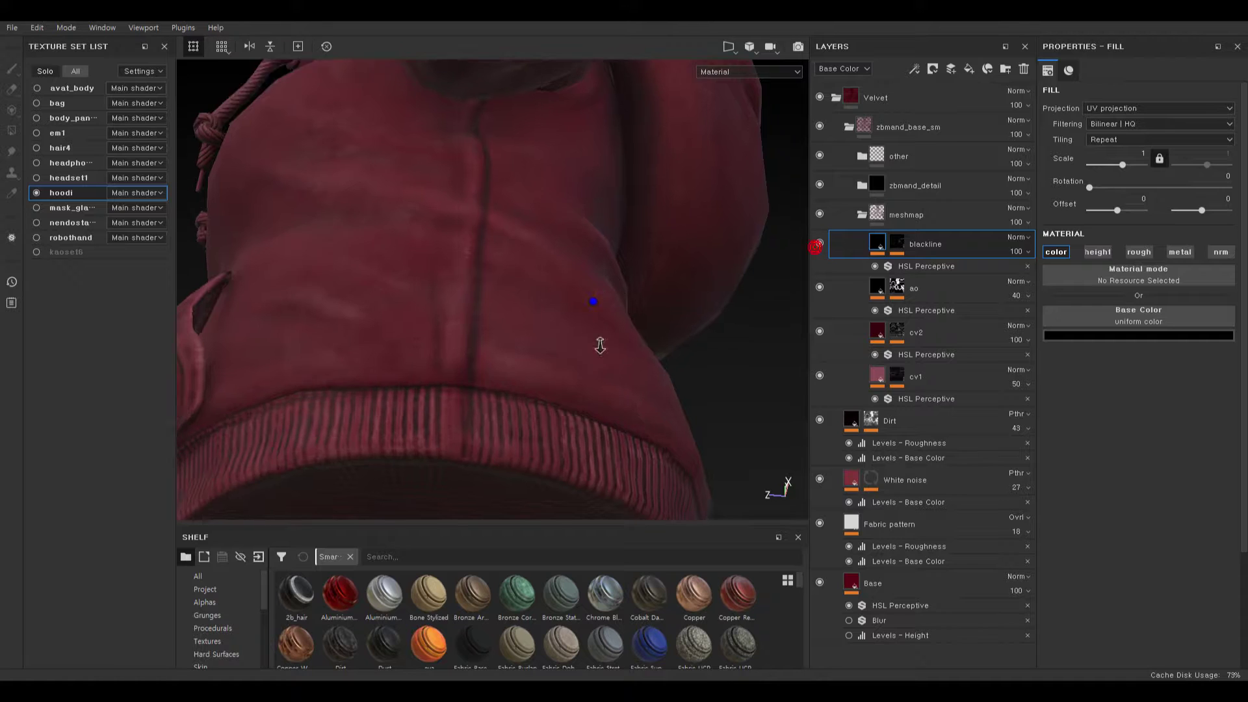
{"action": "middle_click_drag", "start_coordinate": [599, 345], "coordinate": [588, 212], "text": "alt"}
{"action": "right_click_drag", "start_coordinate": [588, 212], "coordinate": [579, 217], "text": "alt"}
{"action": "left_click", "coordinate": [820, 243]}
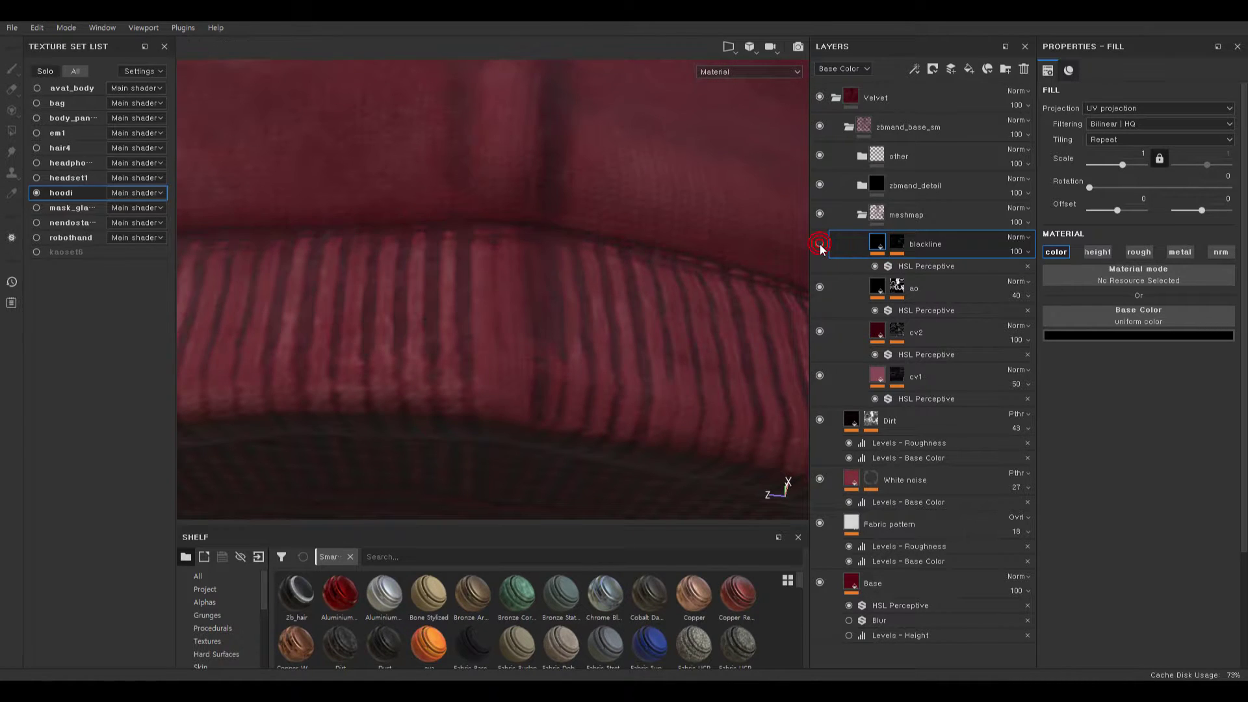
- Undo a trial black input change in the blackline mask's Levels and set the white input to 0.345
{"action": "left_click", "coordinate": [897, 243]}
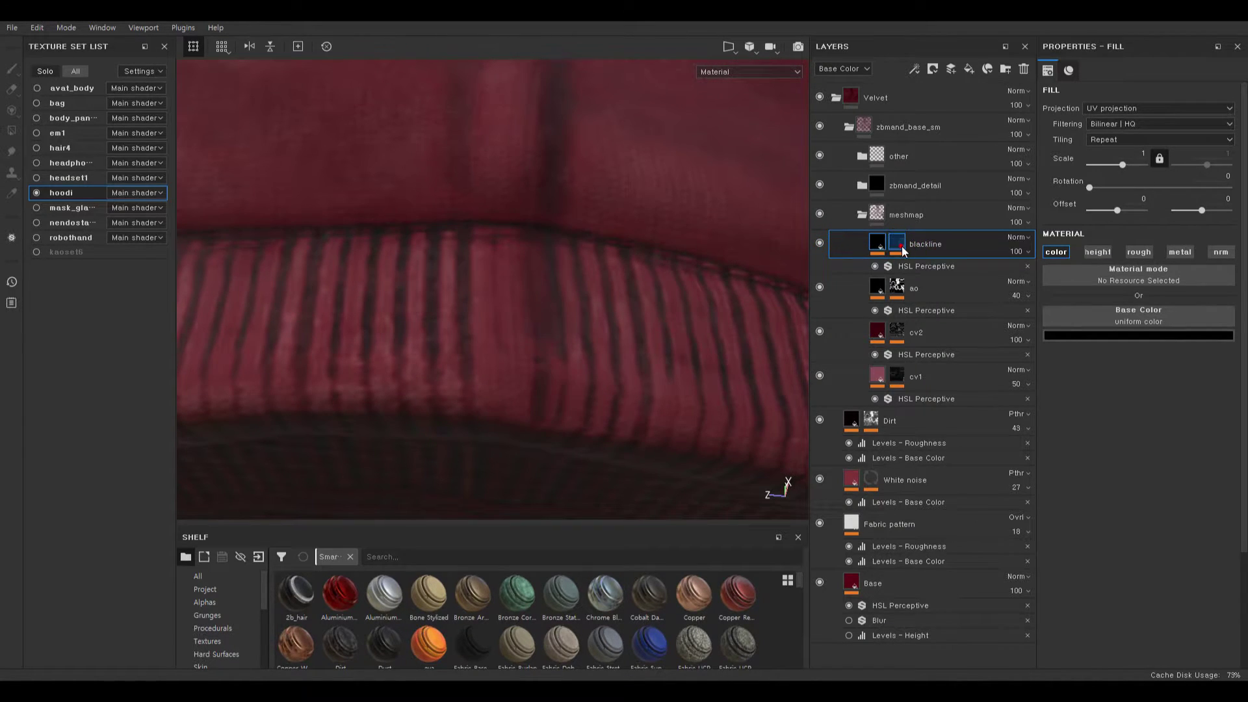
{"action": "left_click", "coordinate": [946, 266]}
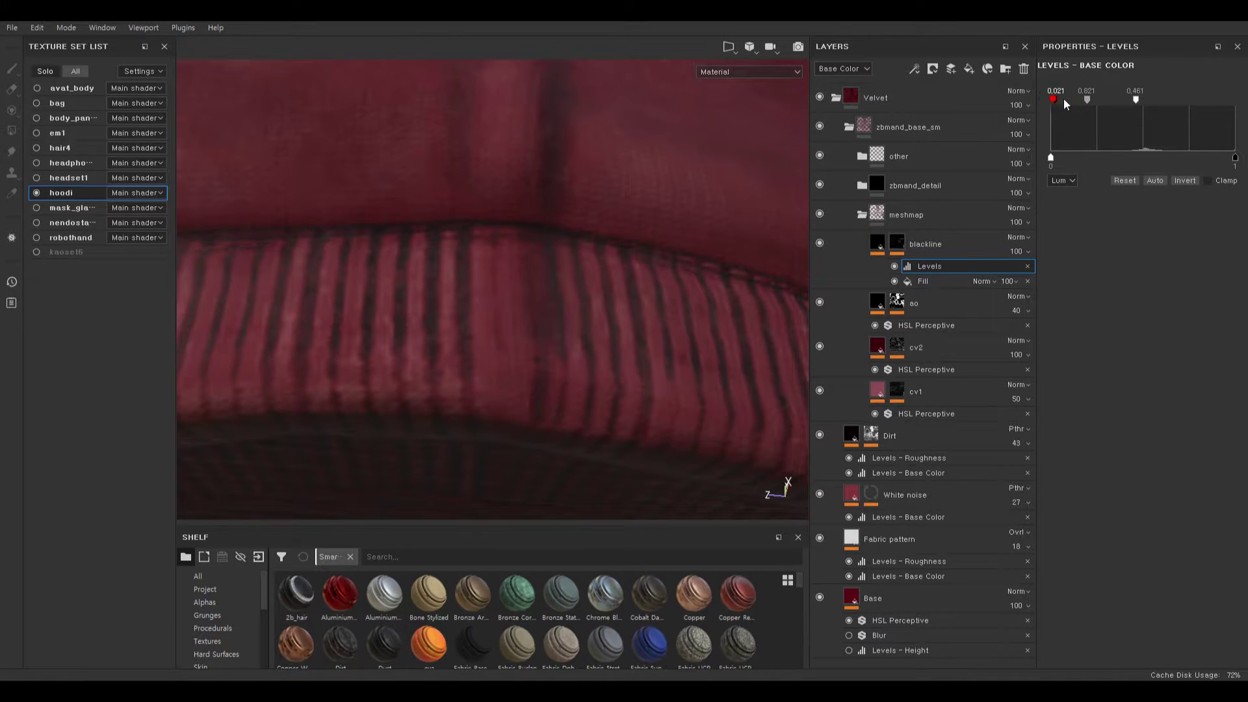
{"action": "left_click_drag", "start_coordinate": [1064, 98], "coordinate": [1081, 100]}
{"action": "key", "text": "ctrl+z"}
{"action": "left_click_drag", "start_coordinate": [1100, 104], "coordinate": [1114, 103]}
- Hide the blackline layer and examine the front pocket stitching and ribbed hem up close
{"action": "right_click_drag", "start_coordinate": [744, 182], "coordinate": [655, 170], "text": "alt"}
{"action": "left_click_drag", "start_coordinate": [689, 167], "coordinate": [845, 202], "text": "alt"}
{"action": "middle_click_drag", "start_coordinate": [683, 167], "coordinate": [571, 306], "text": "alt"}
{"action": "left_click_drag", "start_coordinate": [653, 207], "coordinate": [599, 245], "text": "alt"}
{"action": "right_click_drag", "start_coordinate": [613, 256], "coordinate": [755, 142], "text": "alt"}
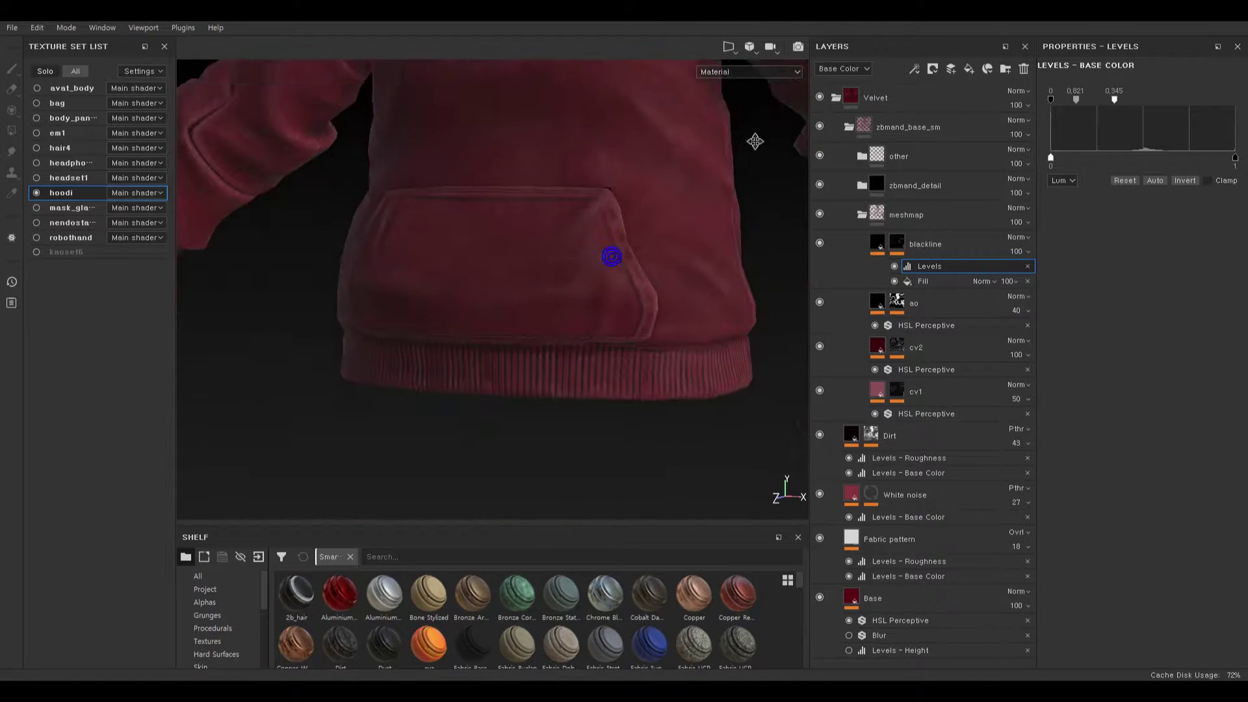
{"action": "right_click_drag", "start_coordinate": [605, 124], "coordinate": [682, 274], "text": "alt"}
{"action": "left_click_drag", "start_coordinate": [685, 262], "coordinate": [665, 325], "text": "alt"}
{"action": "middle_click_drag", "start_coordinate": [676, 293], "coordinate": [684, 249], "text": "alt"}
{"action": "left_click", "coordinate": [820, 243]}
{"action": "left_click_drag", "start_coordinate": [654, 353], "coordinate": [669, 333], "text": "alt"}
{"action": "middle_click_drag", "start_coordinate": [664, 335], "coordinate": [665, 245], "text": "alt"}
{"action": "right_click_drag", "start_coordinate": [665, 245], "coordinate": [682, 406], "text": "alt"}
{"action": "middle_click_drag", "start_coordinate": [683, 407], "coordinate": [633, 419], "text": "alt"}
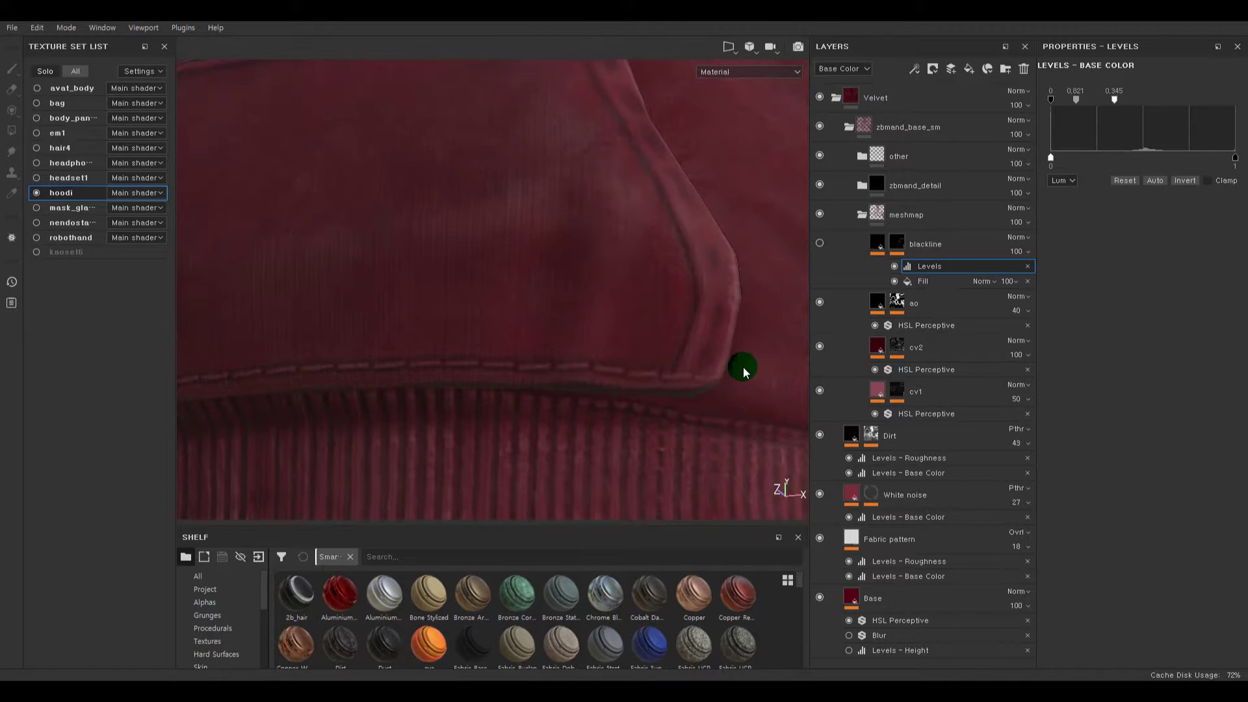
- Show the blackline layer again and inspect its dark lines on the pocket, seams and whole hoodie
{"action": "left_click", "coordinate": [832, 245]}
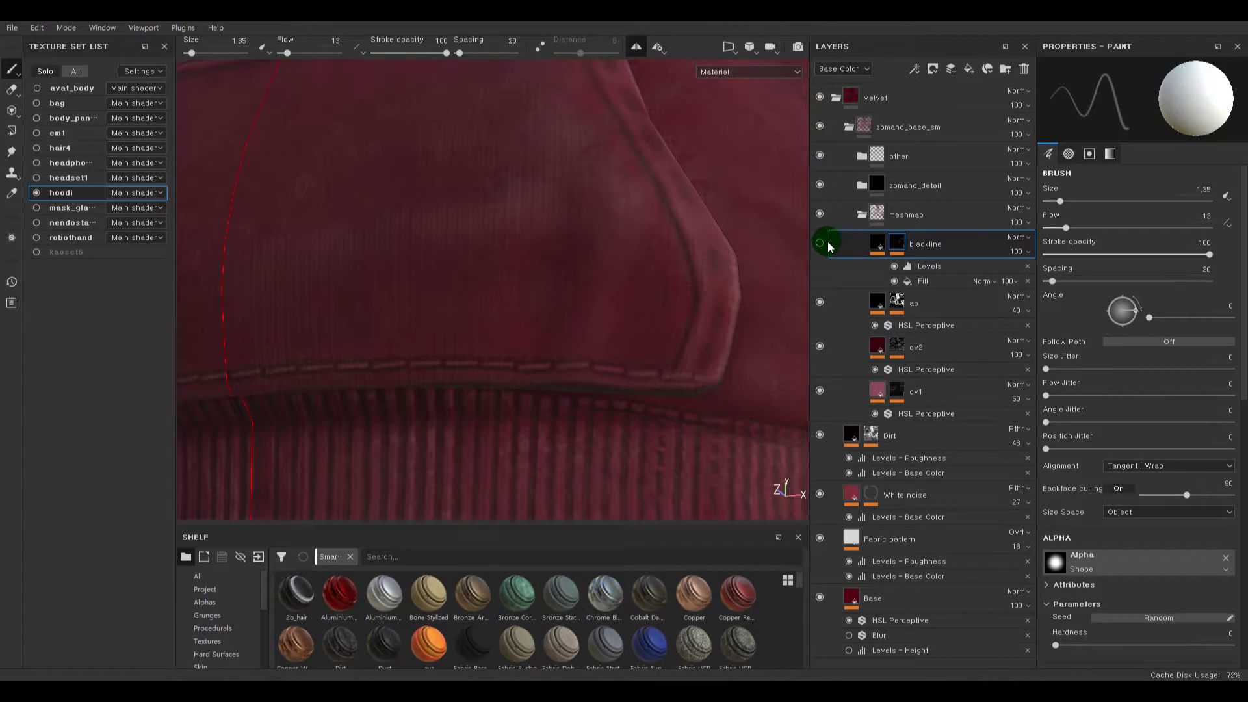
{"action": "middle_click_drag", "start_coordinate": [713, 267], "coordinate": [713, 189], "text": "alt"}
{"action": "left_click_drag", "start_coordinate": [714, 189], "coordinate": [676, 286], "text": "alt"}
{"action": "right_click_drag", "start_coordinate": [676, 286], "coordinate": [657, 246], "text": "alt"}
{"action": "left_click_drag", "start_coordinate": [447, 285], "coordinate": [591, 243], "text": "alt"}
{"action": "right_click_drag", "start_coordinate": [574, 245], "coordinate": [722, 329], "text": "alt"}
{"action": "middle_click_drag", "start_coordinate": [722, 328], "coordinate": [637, 248], "text": "alt"}
{"action": "left_click_drag", "start_coordinate": [633, 270], "coordinate": [621, 242], "text": "alt"}
{"action": "right_click_drag", "start_coordinate": [621, 243], "coordinate": [494, 260], "text": "alt"}
{"action": "middle_click_drag", "start_coordinate": [577, 376], "coordinate": [601, 343], "text": "alt"}
{"action": "right_click_drag", "start_coordinate": [579, 383], "coordinate": [713, 454], "text": "alt"}
{"action": "left_click_drag", "start_coordinate": [696, 376], "coordinate": [702, 440], "text": "alt"}
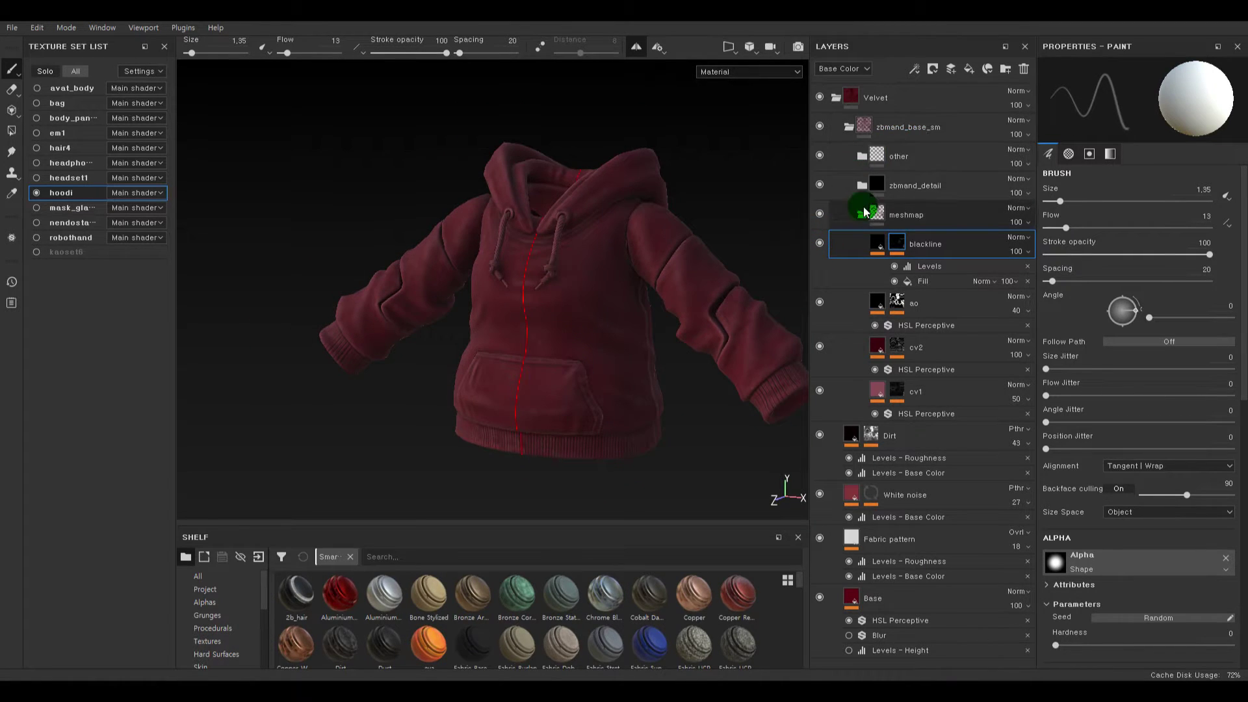
- Collapse the meshmap and zbmand_base_sm folders and bring the whole hoodie into view
{"action": "left_click", "coordinate": [862, 213]}
{"action": "left_click", "coordinate": [903, 126]}
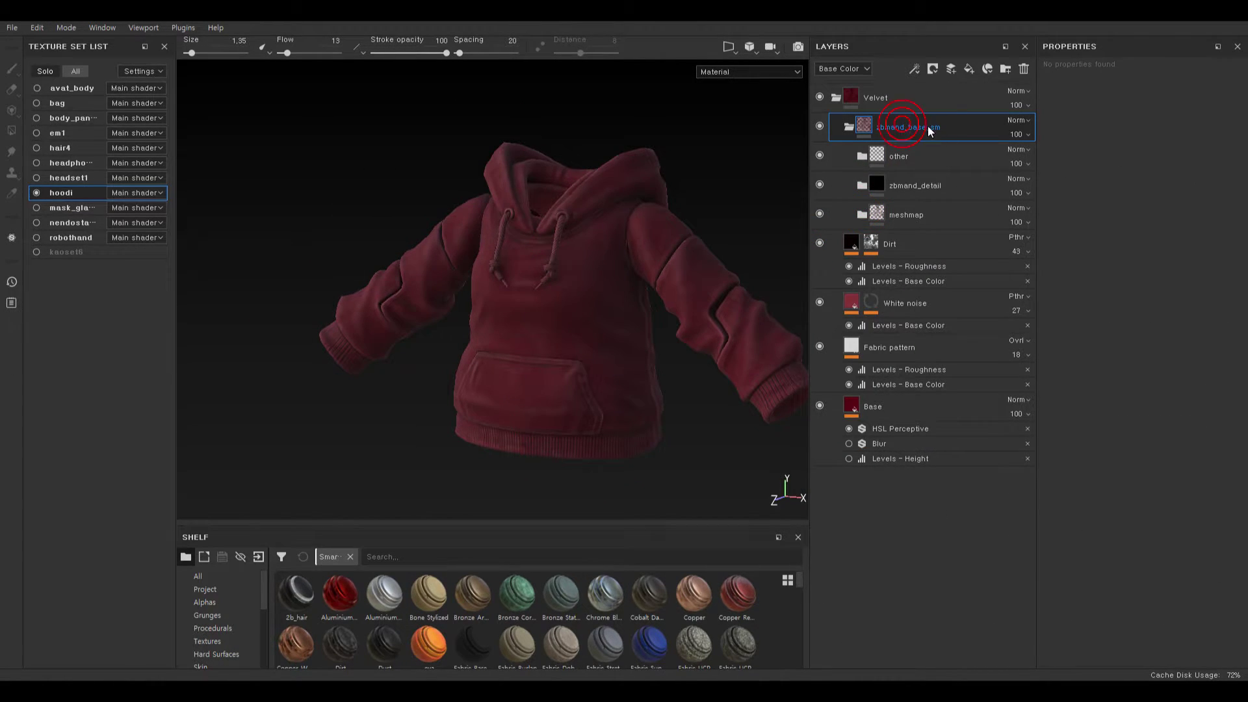
{"action": "left_click", "coordinate": [848, 127]}
{"action": "mouse_move", "coordinate": [633, 235]}
{"action": "left_mouse_down", "text": "alt"}
{"action": "mouse_move", "coordinate": [665, 247]}
{"action": "mouse_move", "coordinate": [646, 220]}
{"action": "left_mouse_up", "text": "alt"}
{"action": "right_click_drag", "start_coordinate": [646, 220], "coordinate": [676, 375], "text": "alt"}
{"action": "middle_click_drag", "start_coordinate": [675, 358], "coordinate": [657, 280], "text": "alt"}
- Create a smart material from the zbmand_base_sm folder and preview it in the shelf
{"action": "double_click", "coordinate": [873, 130]}
{"action": "right_click", "coordinate": [893, 128]}
{"action": "left_click", "coordinate": [878, 126]}
{"action": "right_click", "coordinate": [879, 126]}
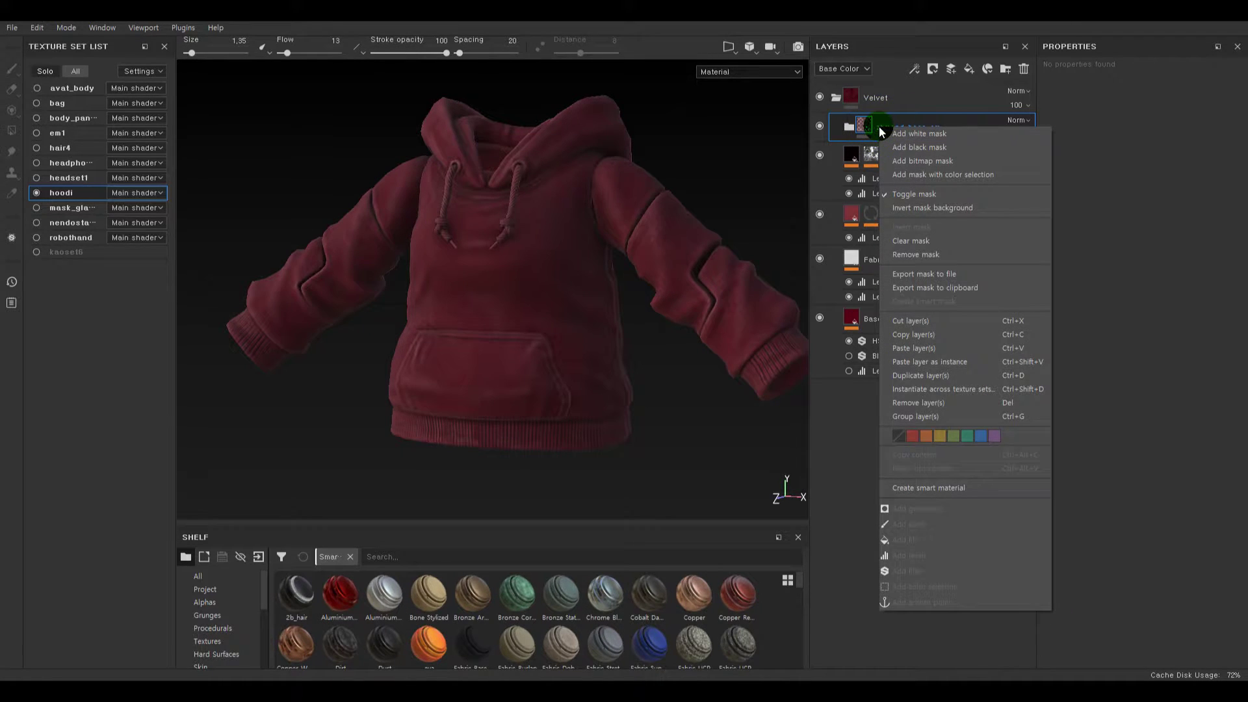
{"action": "left_click", "coordinate": [940, 487]}
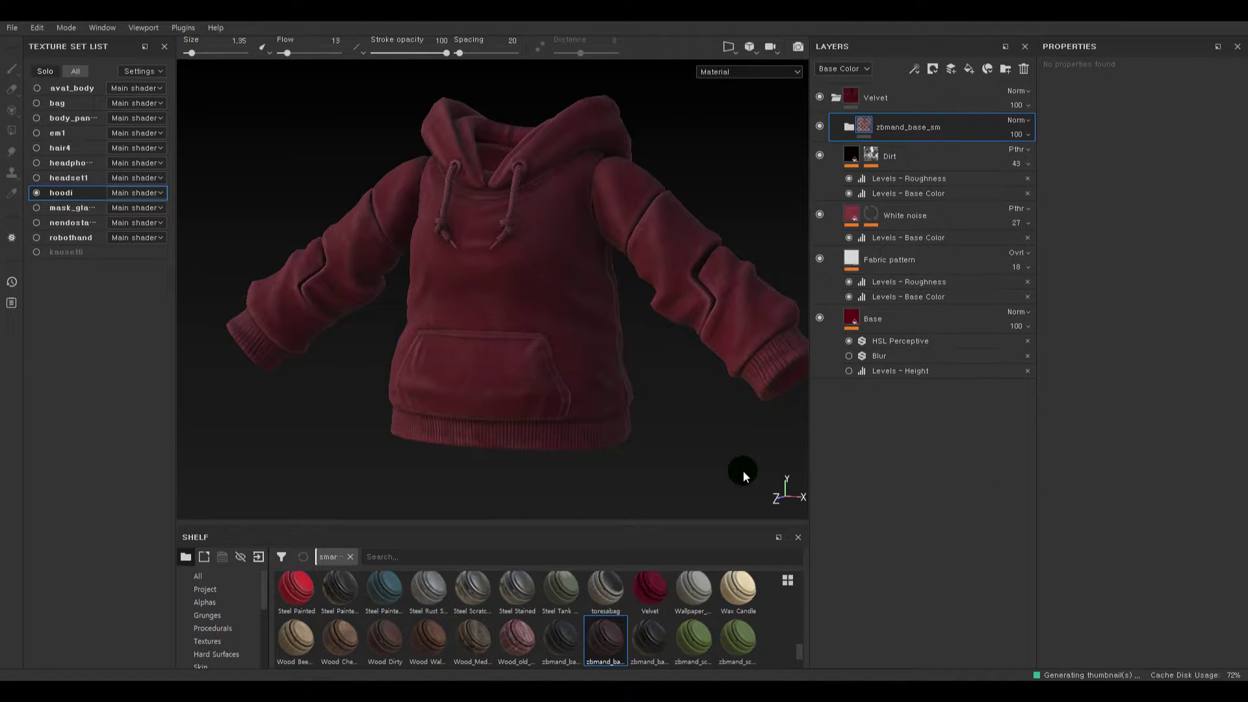
{"action": "left_click", "coordinate": [911, 127]}
{"action": "mouse_move", "coordinate": [604, 651]}
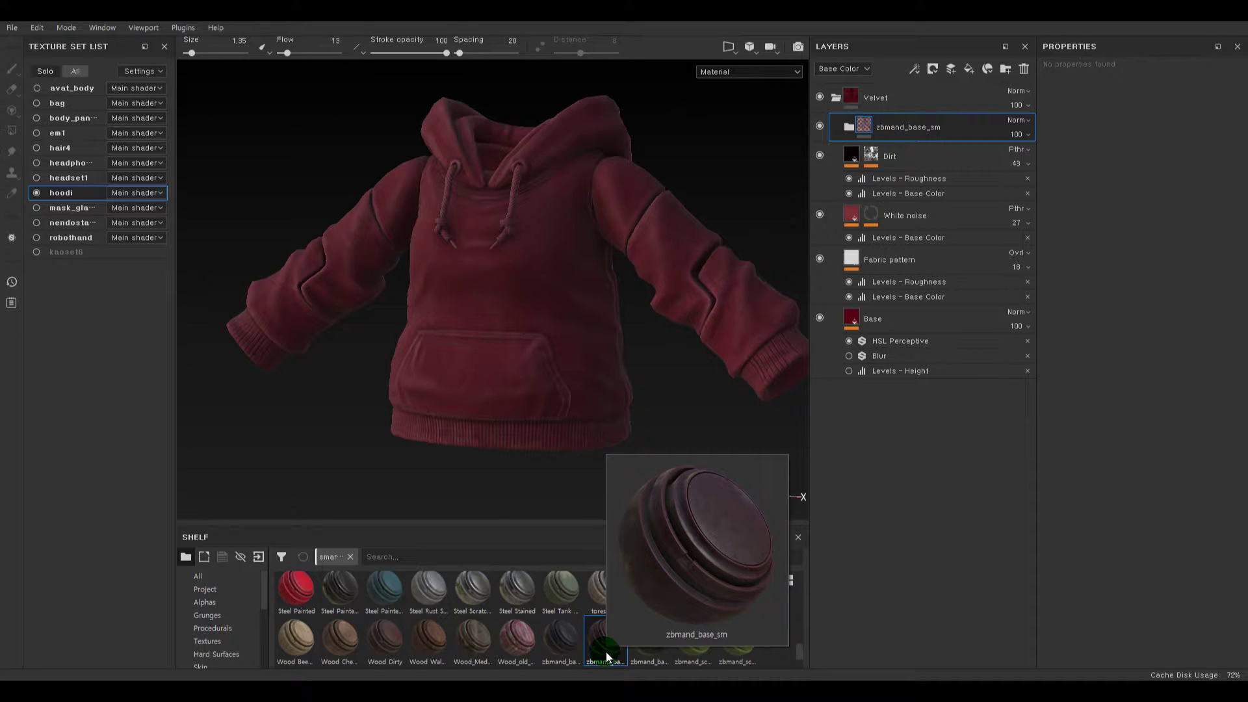
{"action": "left_click_drag", "start_coordinate": [606, 652], "coordinate": [844, 91]}
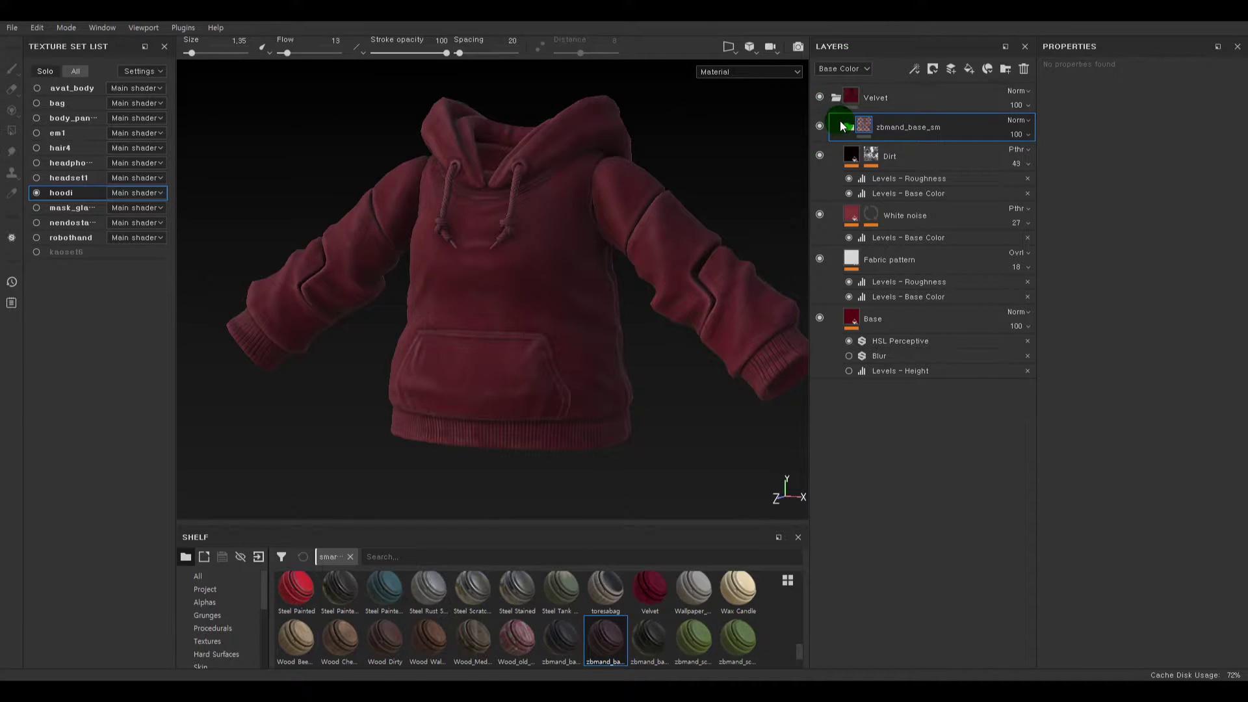
- Collapse the Velvet folder, enlarge the shelf and widen the texture set list to show full names
{"action": "left_click", "coordinate": [836, 99]}
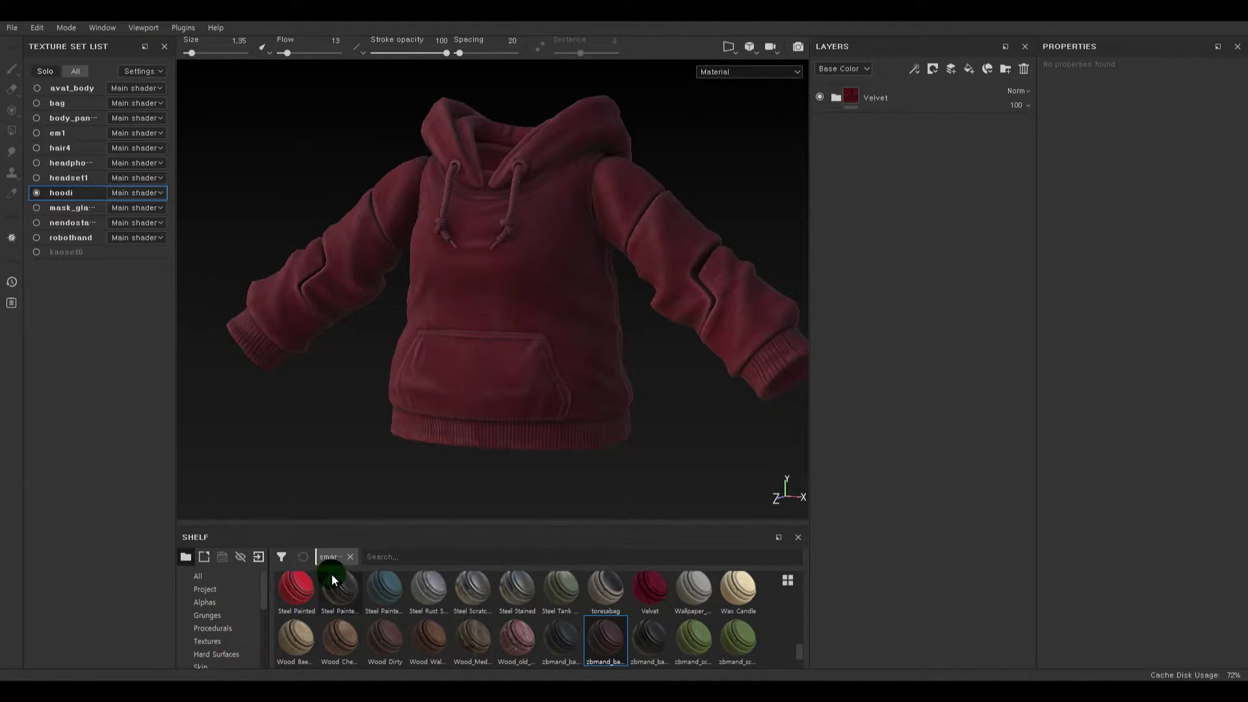
{"action": "left_click_drag", "start_coordinate": [341, 523], "coordinate": [332, 489]}
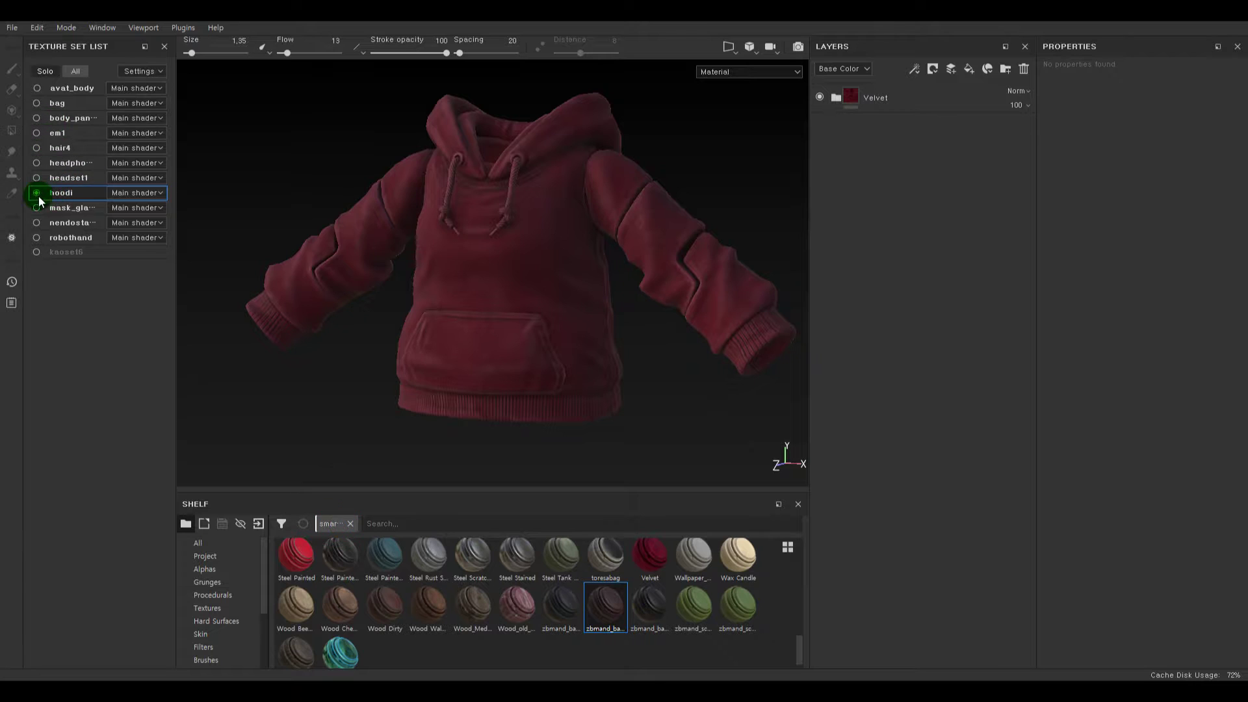
{"action": "left_click", "coordinate": [58, 195]}
{"action": "left_click_drag", "start_coordinate": [175, 153], "coordinate": [218, 153]}
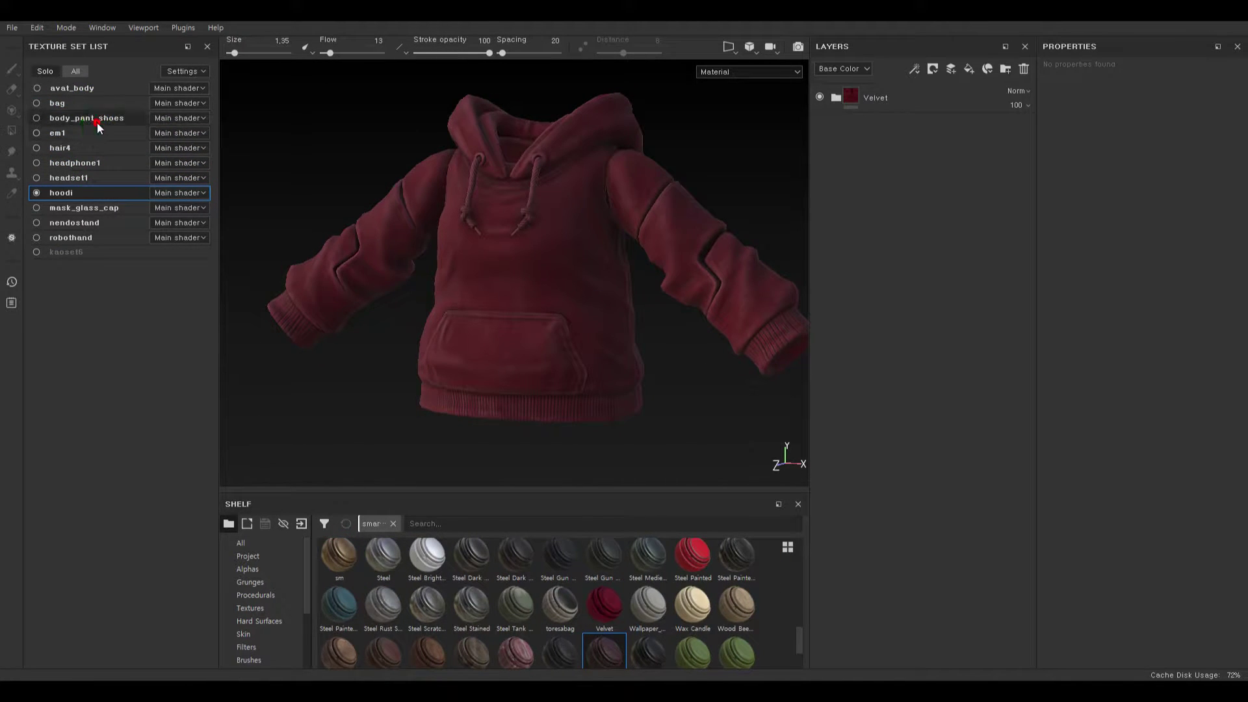
- Switch to the body_pant_shoes texture set and add the zbmand_base_sm smart material below the op layer
{"action": "left_click", "coordinate": [37, 119]}
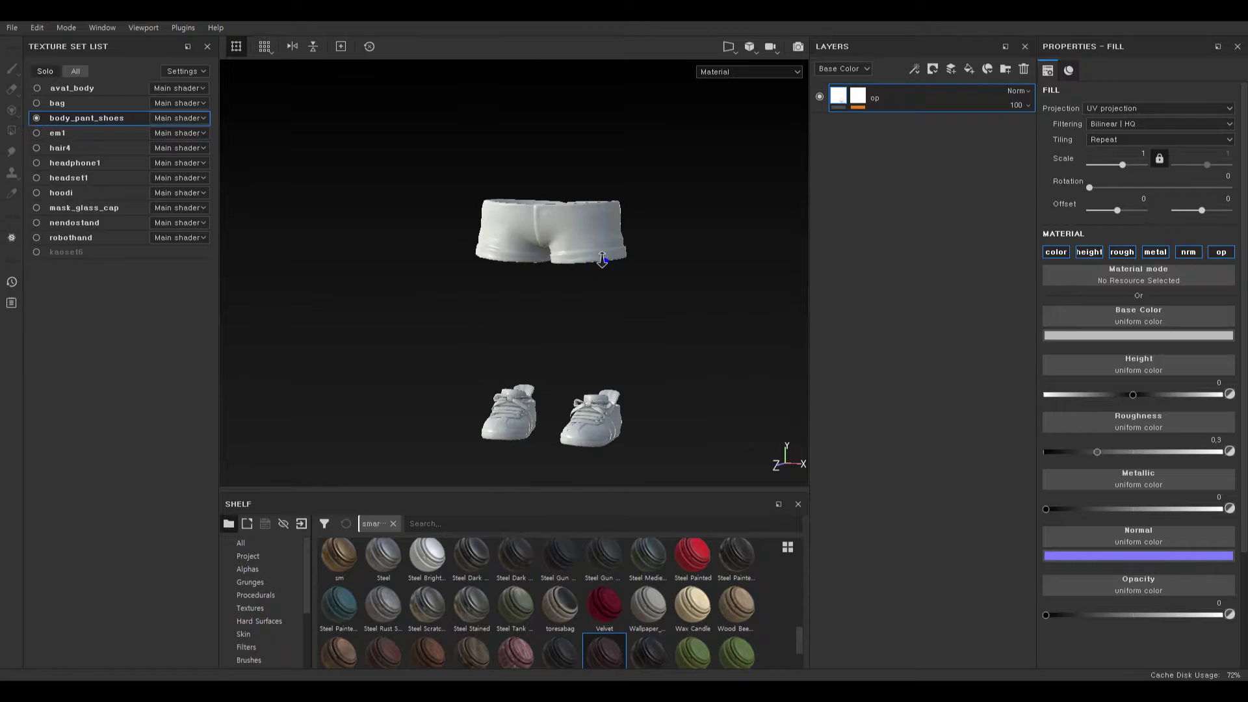
{"action": "left_click_drag", "start_coordinate": [606, 658], "coordinate": [931, 167]}
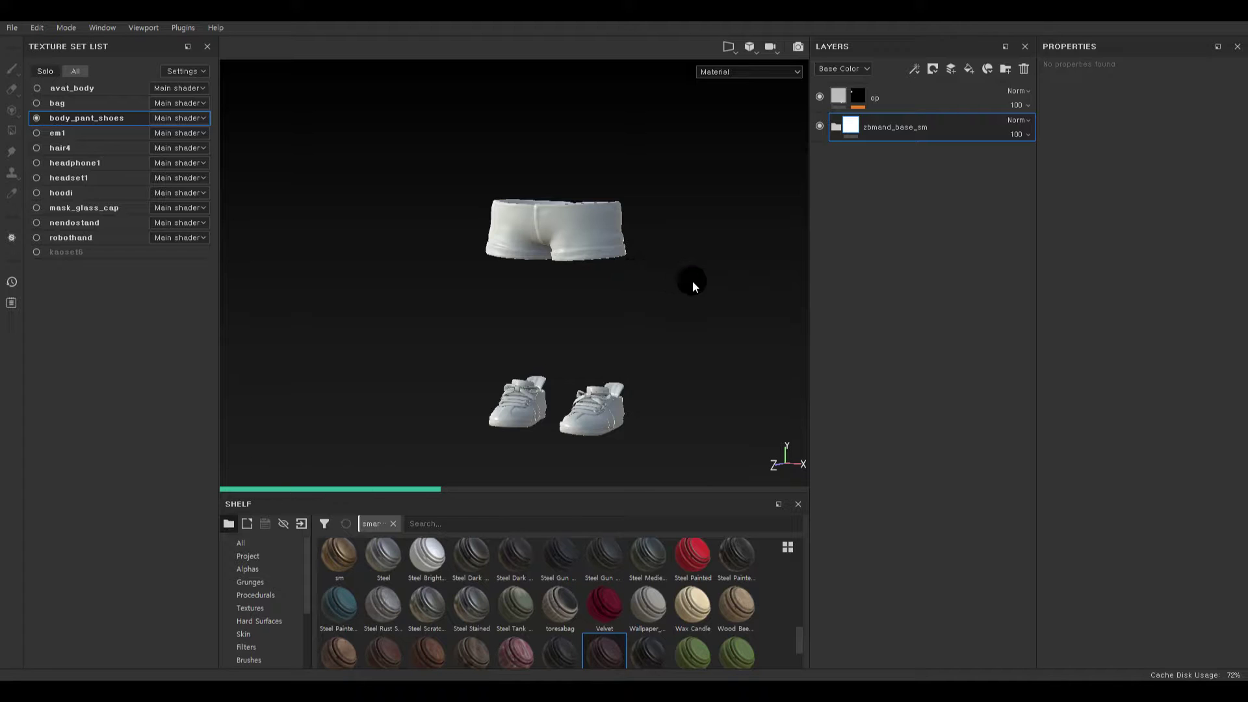
{"action": "left_click_drag", "start_coordinate": [692, 281], "coordinate": [708, 297], "text": "alt"}
{"action": "middle_click_drag", "start_coordinate": [721, 299], "coordinate": [686, 307], "text": "alt"}
{"action": "right_click_drag", "start_coordinate": [686, 307], "coordinate": [763, 387], "text": "alt"}
{"action": "middle_click_drag", "start_coordinate": [727, 363], "coordinate": [716, 317], "text": "alt"}
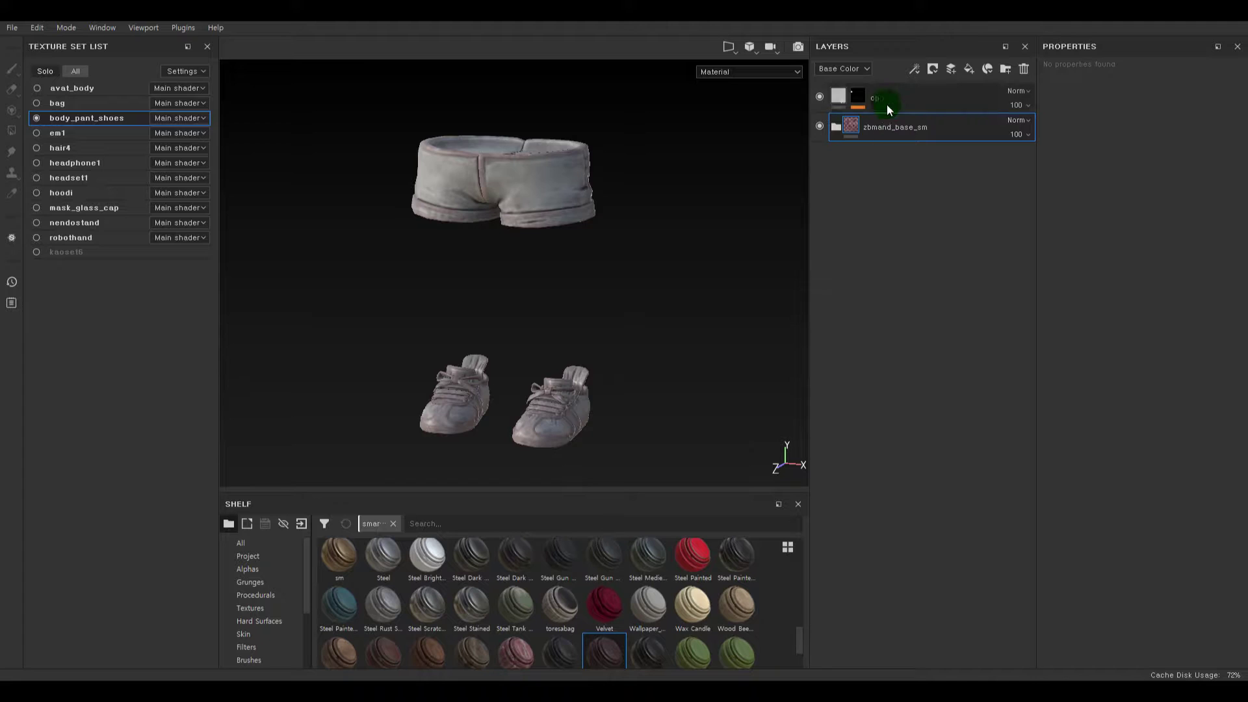
- Toggle the op layer's visibility and examine its mask to see which parts of the mesh it covers
{"action": "left_click", "coordinate": [821, 99]}
{"action": "left_click", "coordinate": [856, 95]}
{"action": "left_click", "coordinate": [820, 97]}
{"action": "left_click_drag", "start_coordinate": [599, 208], "coordinate": [636, 154], "text": "alt"}
{"action": "middle_click_drag", "start_coordinate": [649, 171], "coordinate": [657, 297], "text": "alt"}
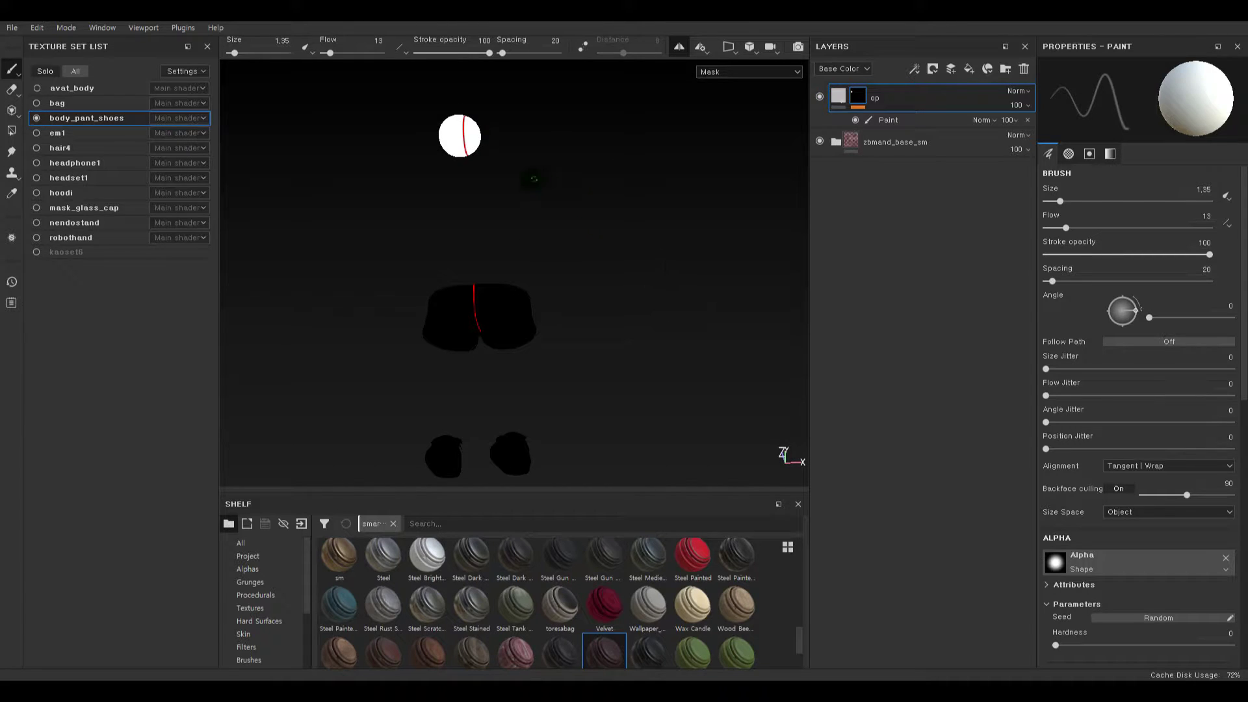
{"action": "key", "text": "m"}
{"action": "left_click_drag", "start_coordinate": [572, 179], "coordinate": [511, 190], "text": "alt"}
- Disable the Paint effect in the op layer's mask and inspect the smart material on the pants and shoes
{"action": "left_click", "coordinate": [858, 121]}
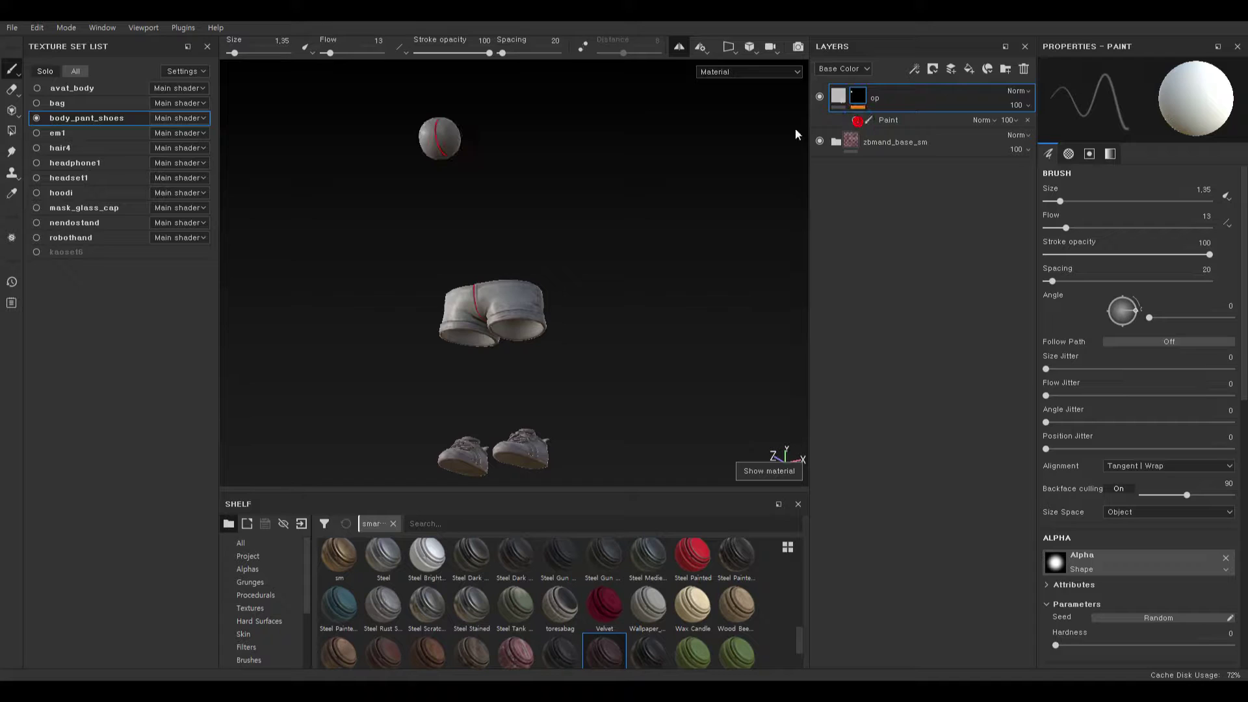
{"action": "middle_click_drag", "start_coordinate": [525, 138], "coordinate": [649, 284], "text": "alt"}
{"action": "right_click_drag", "start_coordinate": [648, 284], "coordinate": [583, 246], "text": "alt"}
{"action": "mouse_move", "coordinate": [601, 224]}
{"action": "left_mouse_down", "text": "alt"}
{"action": "mouse_move", "coordinate": [649, 320]}
{"action": "mouse_move", "coordinate": [702, 276]}
{"action": "mouse_move", "coordinate": [563, 307]}
{"action": "mouse_move", "coordinate": [666, 319]}
{"action": "mouse_move", "coordinate": [647, 290]}
{"action": "left_mouse_up", "text": "alt"}
{"action": "middle_click_drag", "start_coordinate": [604, 364], "coordinate": [577, 214], "text": "alt"}
{"action": "right_click_drag", "start_coordinate": [618, 267], "coordinate": [724, 359], "text": "alt"}
{"action": "left_click_drag", "start_coordinate": [724, 360], "coordinate": [730, 379], "text": "alt"}
{"action": "middle_click_drag", "start_coordinate": [730, 379], "coordinate": [661, 225], "text": "alt"}
{"action": "left_click_drag", "start_coordinate": [660, 226], "coordinate": [669, 251], "text": "alt"}
{"action": "right_click_drag", "start_coordinate": [669, 251], "coordinate": [618, 209], "text": "alt"}
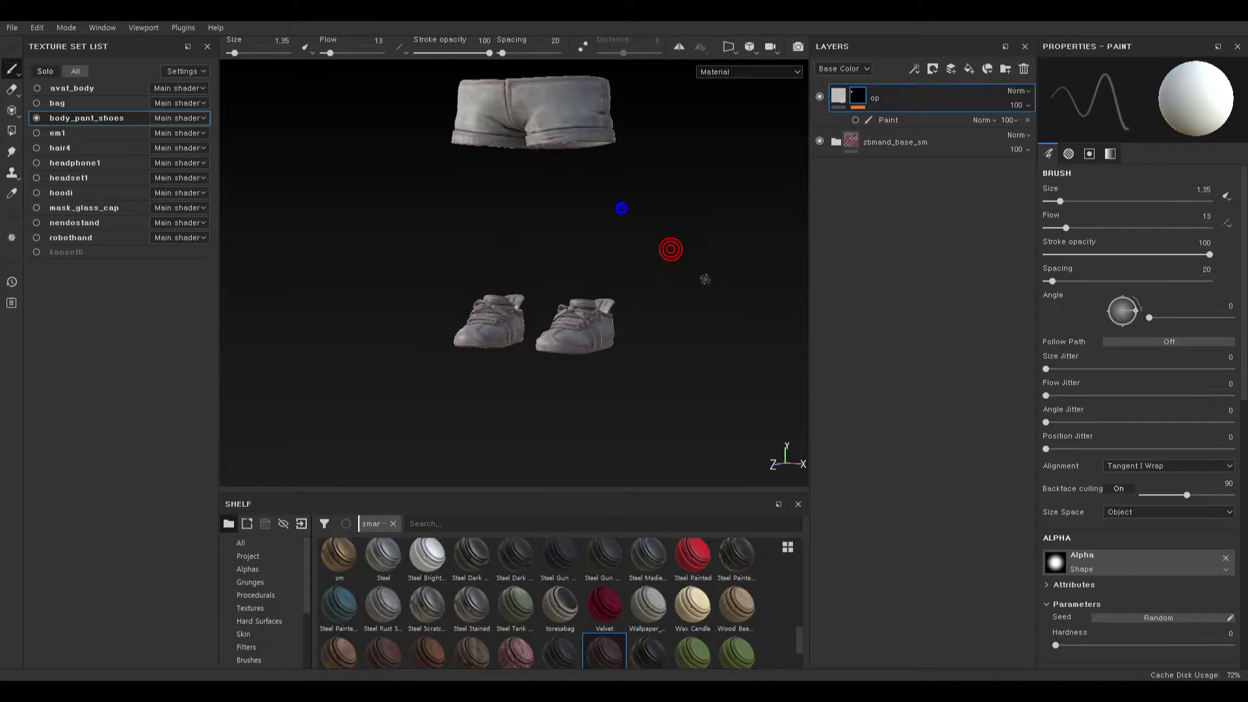
- Inspect the contents of the zbmand_base_sm folder and view the smart material on the pants and shoes
{"action": "middle_click_drag", "start_coordinate": [619, 208], "coordinate": [613, 279], "text": "alt"}
{"action": "right_click_drag", "start_coordinate": [612, 279], "coordinate": [594, 217], "text": "alt"}
{"action": "middle_click_drag", "start_coordinate": [594, 325], "coordinate": [633, 133], "text": "alt"}
{"action": "left_click", "coordinate": [837, 141]}
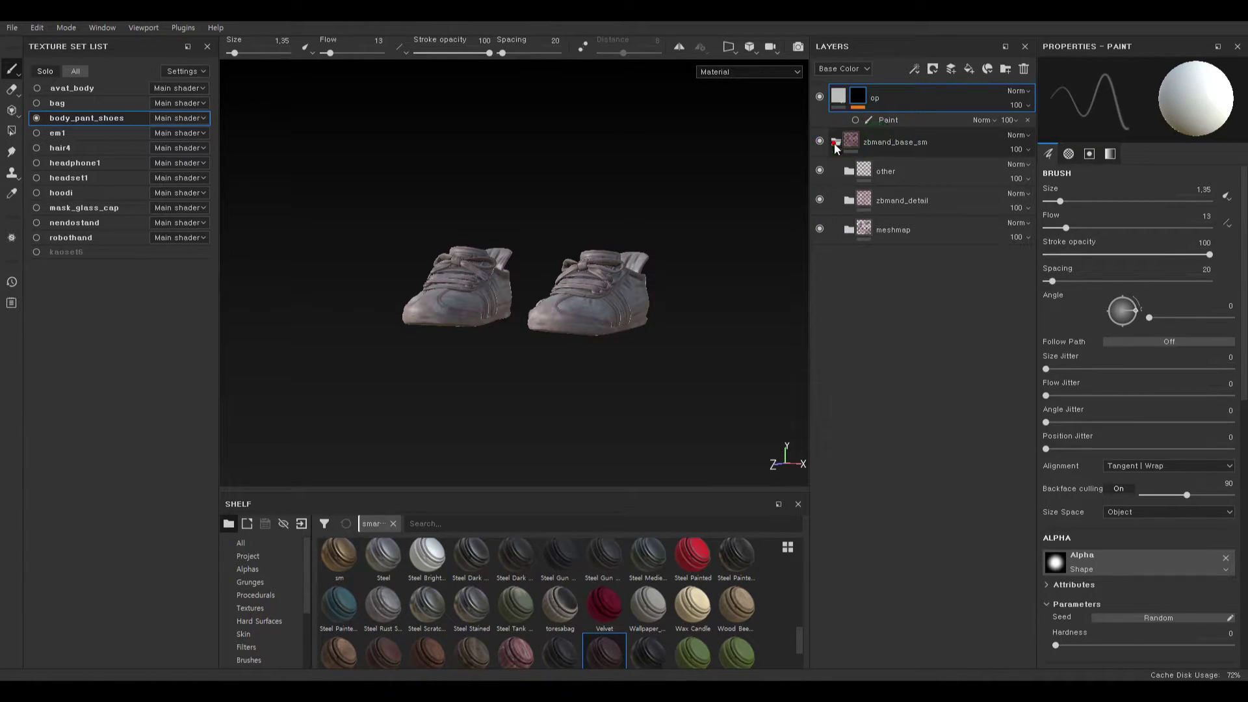
{"action": "left_click", "coordinate": [837, 142]}
{"action": "left_click", "coordinate": [850, 140]}
{"action": "middle_click_drag", "start_coordinate": [639, 185], "coordinate": [568, 240], "text": "alt"}
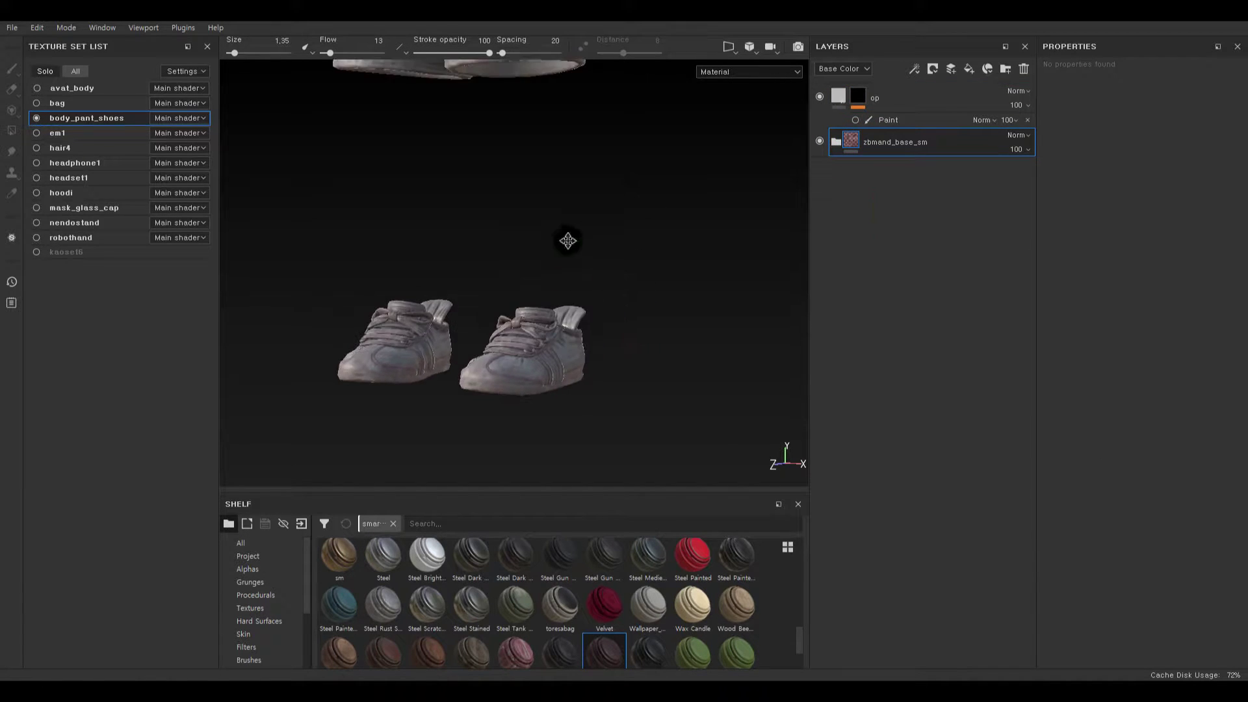
{"action": "right_click_drag", "start_coordinate": [744, 203], "coordinate": [668, 220], "text": "alt"}
{"action": "middle_click_drag", "start_coordinate": [611, 185], "coordinate": [587, 255], "text": "alt"}
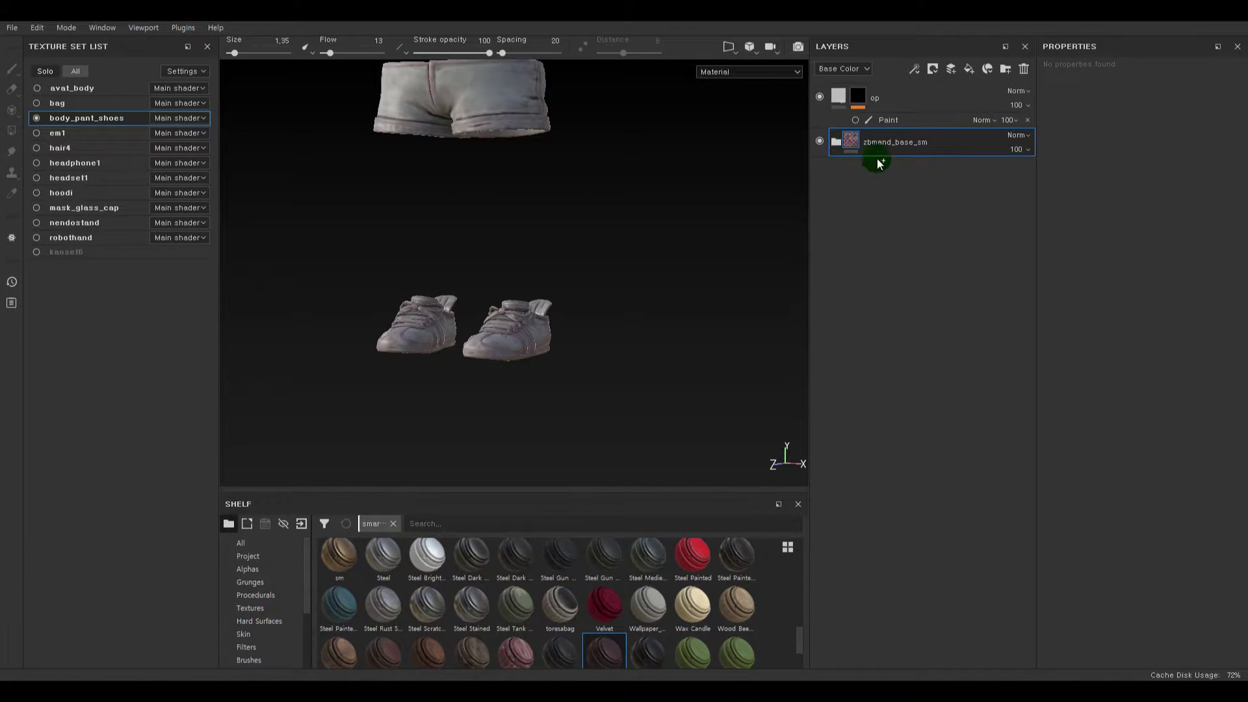
- Duplicate the zbmand_base_sm folder, group the lower copy and name the group pants
{"action": "left_click_drag", "start_coordinate": [851, 143], "coordinate": [851, 172]}
{"action": "left_click", "coordinate": [907, 192]}
{"action": "double_click", "coordinate": [884, 167]}
{"action": "type", "text": "pen"}
{"action": "type", "text": "t"}
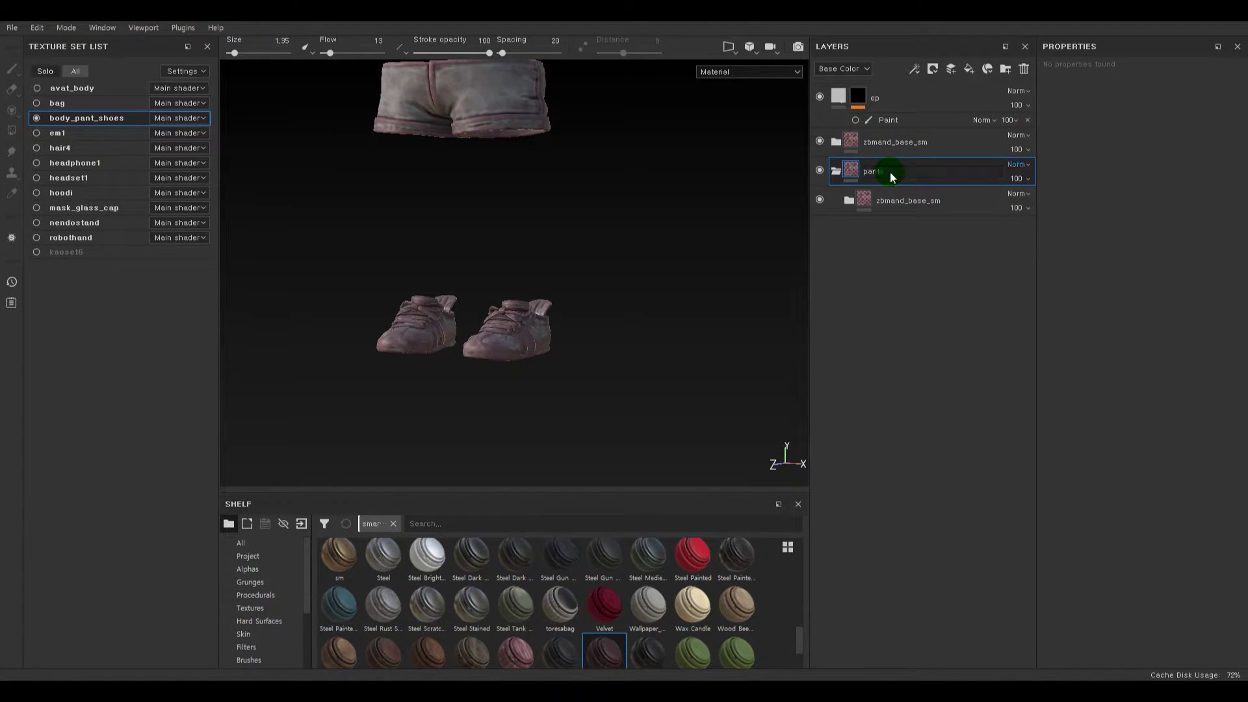
{"action": "type", "text": "s"}
{"action": "key", "text": "Return"}
- Put the upper zbmand_base_sm folder in its own group and name the group shoes
{"action": "left_click", "coordinate": [889, 136]}
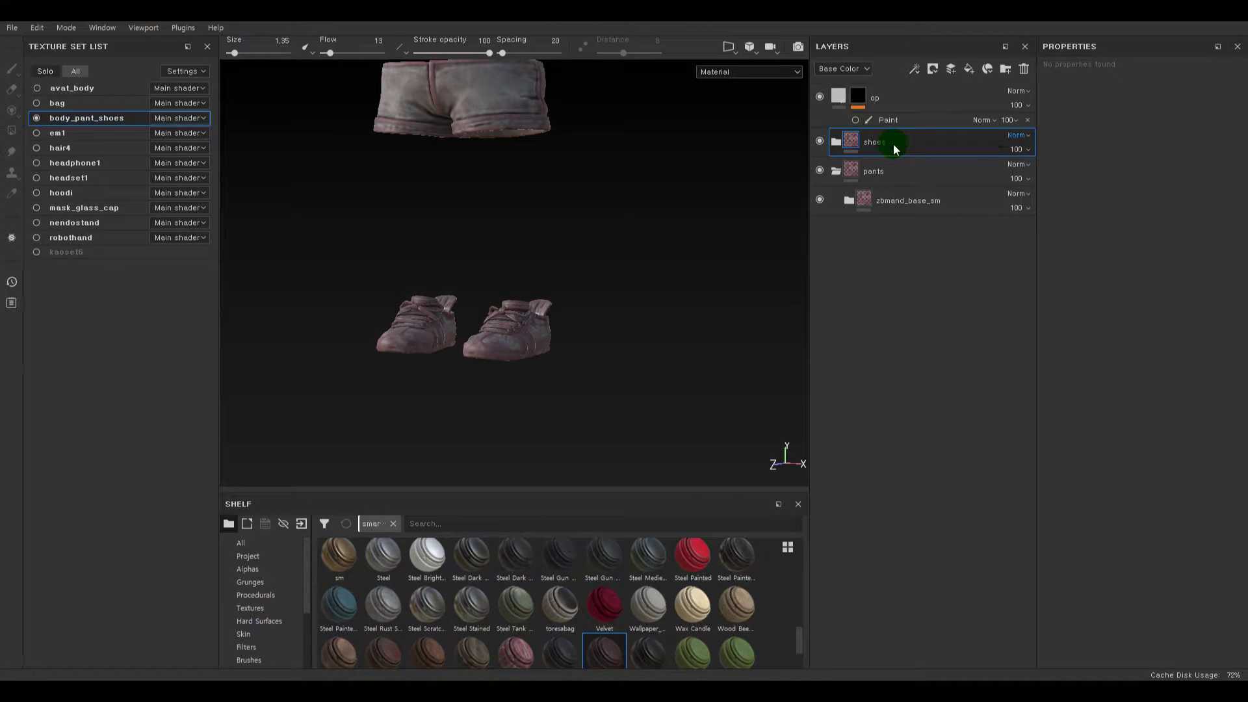
{"action": "key", "text": "ctrl+z"}
{"action": "key", "text": "ctrl+g"}
{"action": "double_click", "coordinate": [881, 143]}
{"action": "type", "text": "shoes"}
{"action": "key", "text": "Return"}
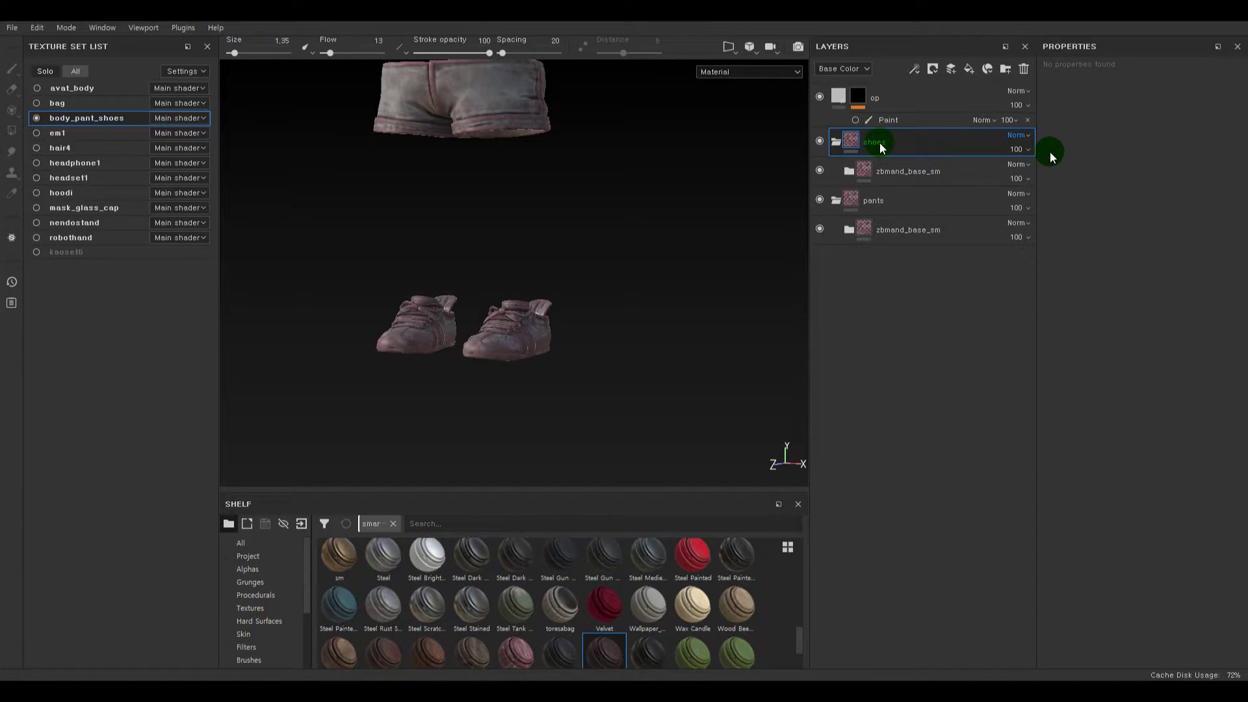
- Add a black mask to the shoes group and to the pants group
{"action": "left_click_drag", "start_coordinate": [649, 222], "coordinate": [610, 237], "text": "alt"}
{"action": "right_click_drag", "start_coordinate": [610, 238], "coordinate": [708, 263], "text": "alt"}
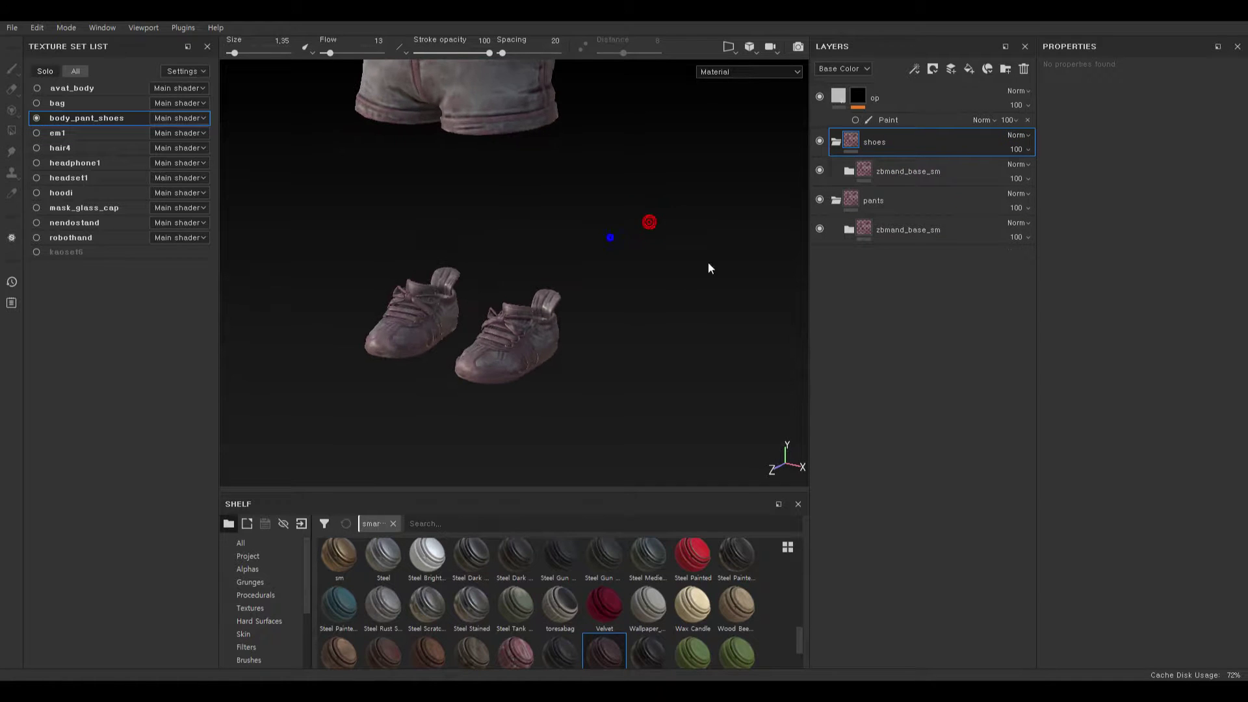
{"action": "middle_click_drag", "start_coordinate": [480, 190], "coordinate": [475, 245], "text": "alt"}
{"action": "right_click", "coordinate": [856, 144]}
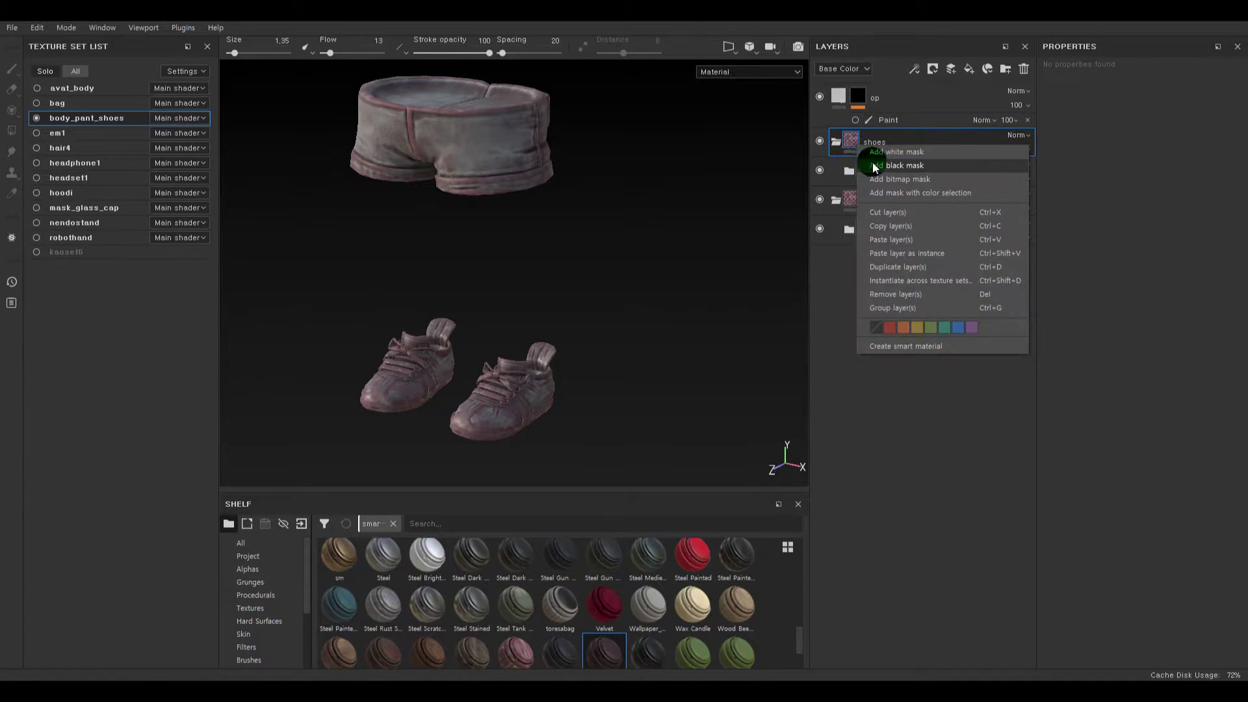
{"action": "left_click", "coordinate": [874, 164]}
{"action": "right_click", "coordinate": [856, 196]}
{"action": "left_click", "coordinate": [869, 221]}
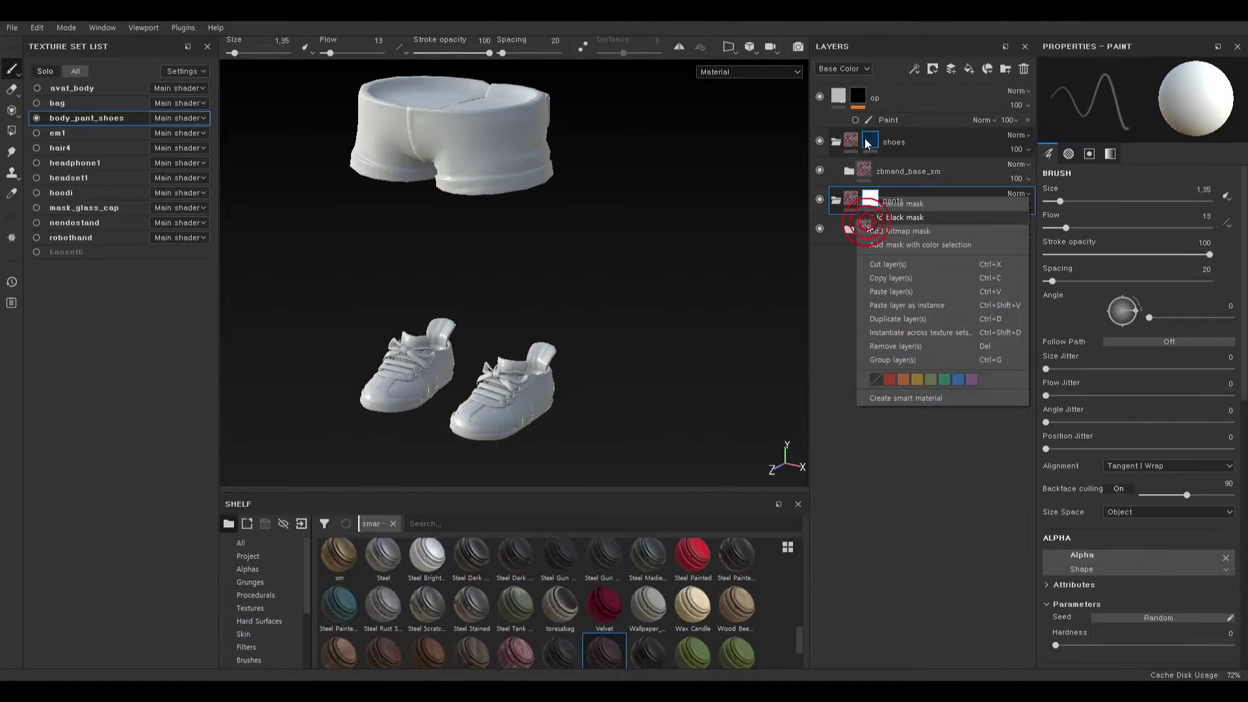
- Add a Paint effect to the shoes group's mask and polygon-fill both shoes in white
{"action": "right_click", "coordinate": [870, 141]}
{"action": "left_click", "coordinate": [926, 388]}
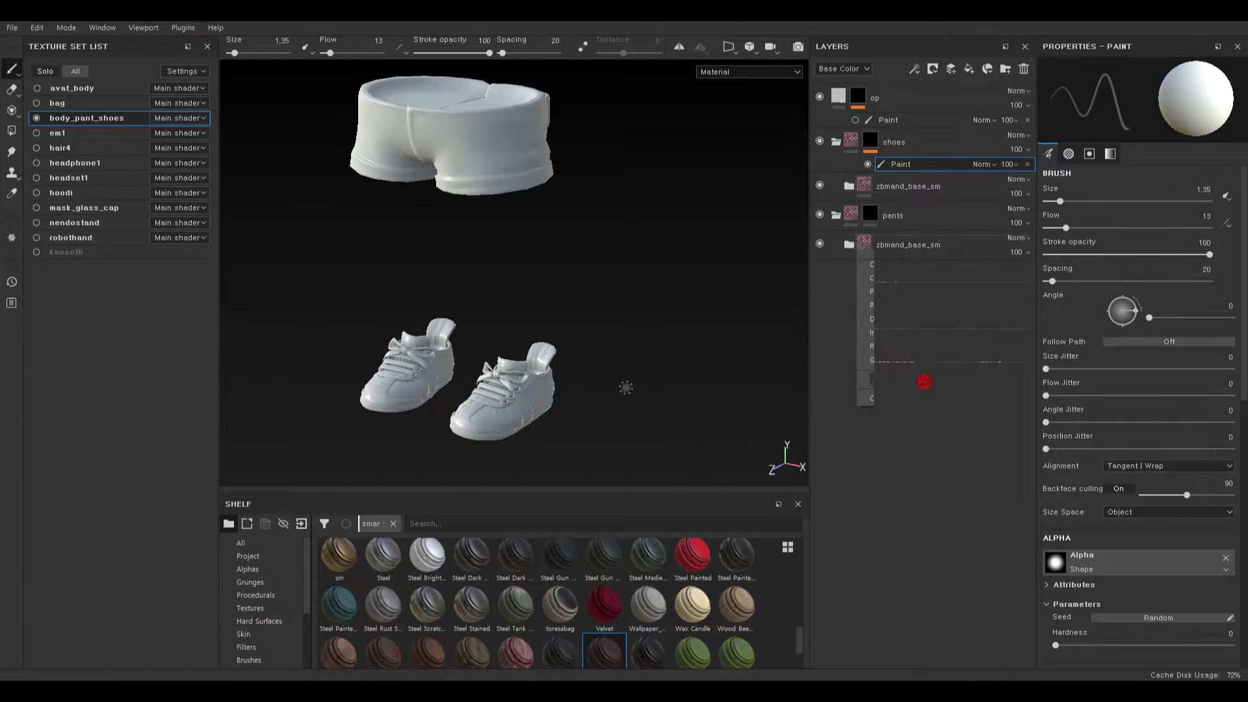
{"action": "key", "text": "4"}
{"action": "mouse_move", "coordinate": [294, 449]}
{"action": "left_mouse_down"}
{"action": "mouse_move", "coordinate": [302, 442]}
{"action": "mouse_move", "coordinate": [288, 457]}
{"action": "left_mouse_up"}
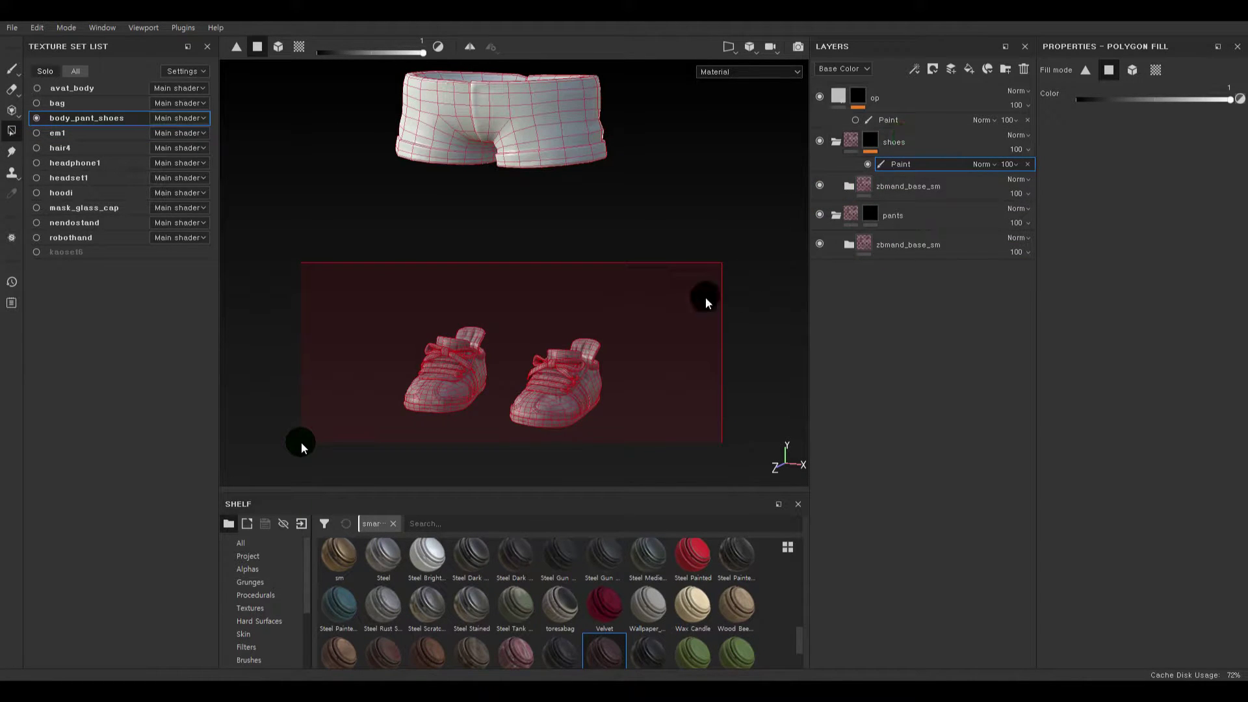
{"action": "middle_click_drag", "start_coordinate": [706, 297], "coordinate": [724, 264], "text": "alt"}
{"action": "left_click", "coordinate": [869, 140]}
- Add a Paint effect to the pants group's mask and polygon-fill the pants mesh in white
{"action": "left_click_drag", "start_coordinate": [689, 233], "coordinate": [712, 269], "text": "alt"}
{"action": "middle_click_drag", "start_coordinate": [712, 269], "coordinate": [673, 364], "text": "alt"}
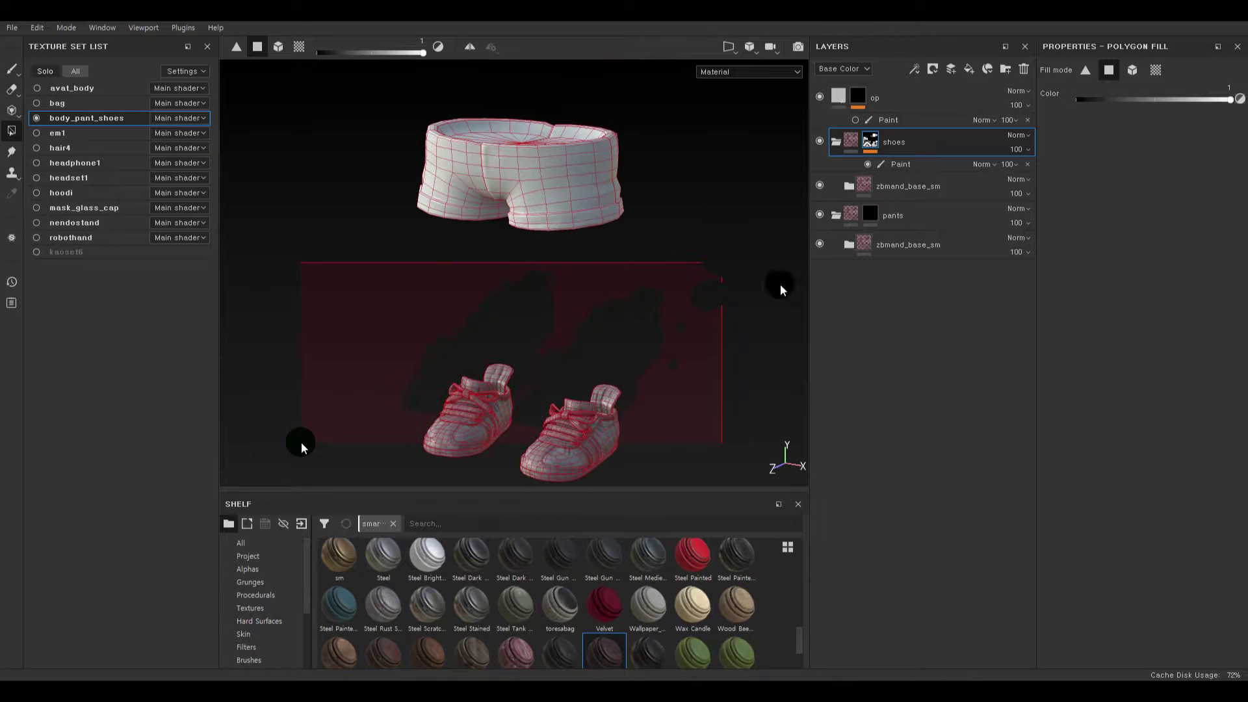
{"action": "right_click", "coordinate": [872, 221]}
{"action": "left_click", "coordinate": [936, 453]}
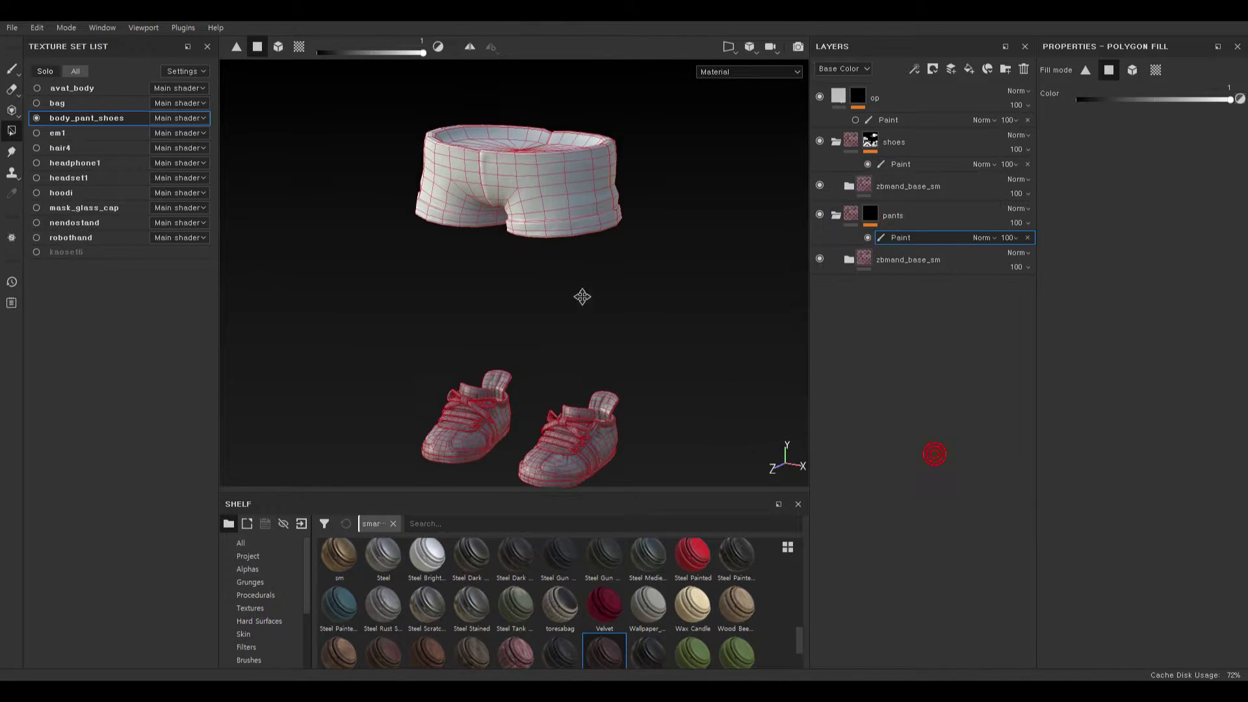
{"action": "left_click_drag", "start_coordinate": [506, 235], "coordinate": [326, 349]}
{"action": "middle_click_drag", "start_coordinate": [665, 349], "coordinate": [645, 237], "text": "alt"}
{"action": "left_click", "coordinate": [868, 218]}
{"action": "left_click", "coordinate": [852, 214]}
{"action": "right_click_drag", "start_coordinate": [664, 245], "coordinate": [671, 373], "text": "alt"}
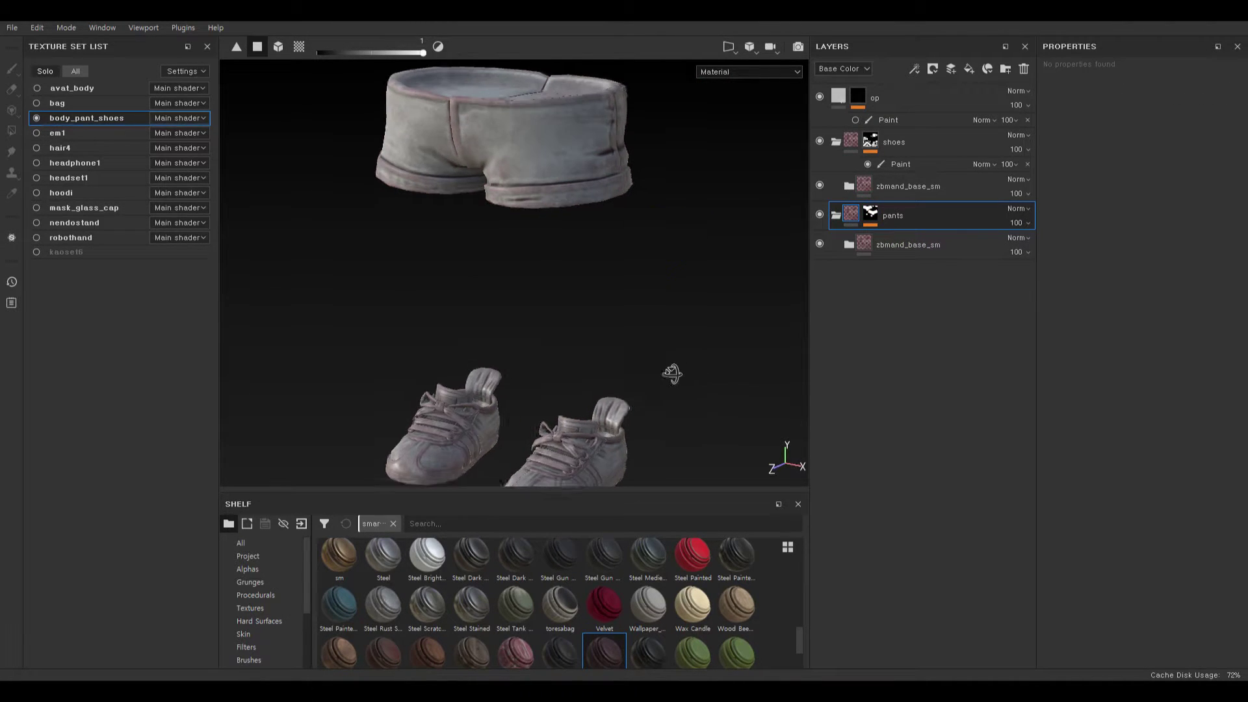
- Expand zbmand_base_sm in the shoes group and hide its other, zbmand_detail and meshmap folders
{"action": "left_click_drag", "start_coordinate": [676, 370], "coordinate": [680, 226], "text": "ctrl+alt"}
{"action": "right_click_drag", "start_coordinate": [682, 257], "coordinate": [731, 352], "text": "alt"}
{"action": "left_click", "coordinate": [568, 408]}
{"action": "left_click", "coordinate": [849, 187]}
{"action": "left_click", "coordinate": [839, 141]}
{"action": "left_click", "coordinate": [848, 186]}
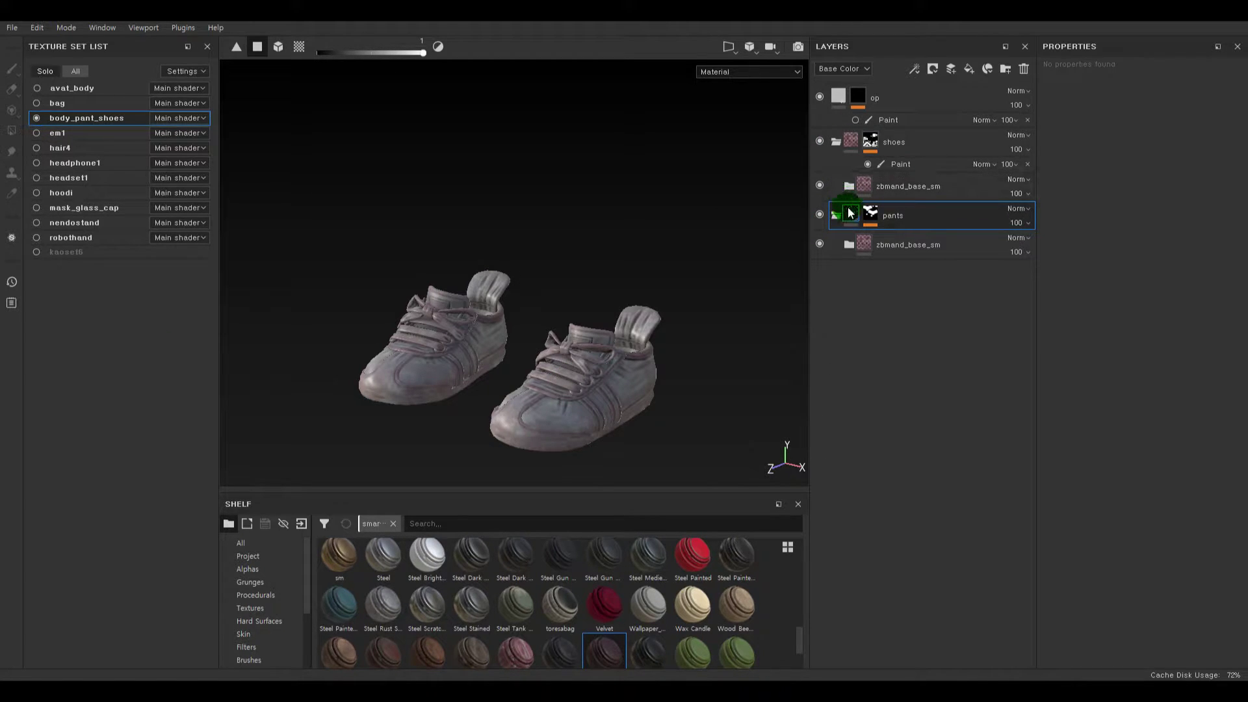
{"action": "left_click", "coordinate": [846, 184]}
{"action": "left_click", "coordinate": [820, 214]}
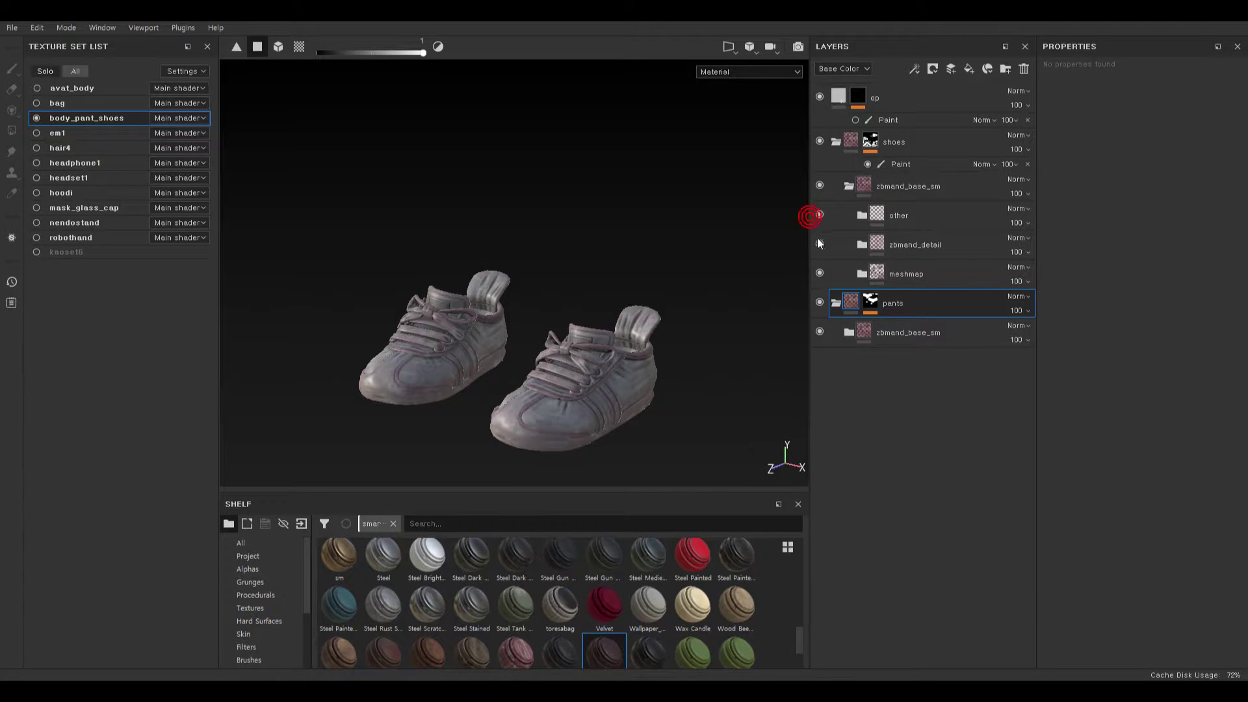
{"action": "left_click", "coordinate": [820, 244]}
{"action": "left_click", "coordinate": [820, 273]}
- Add a fill layer below the meshmap folder, group it and name the group col
{"action": "left_click", "coordinate": [876, 274]}
{"action": "left_click", "coordinate": [969, 70]}
{"action": "left_click", "coordinate": [875, 273]}
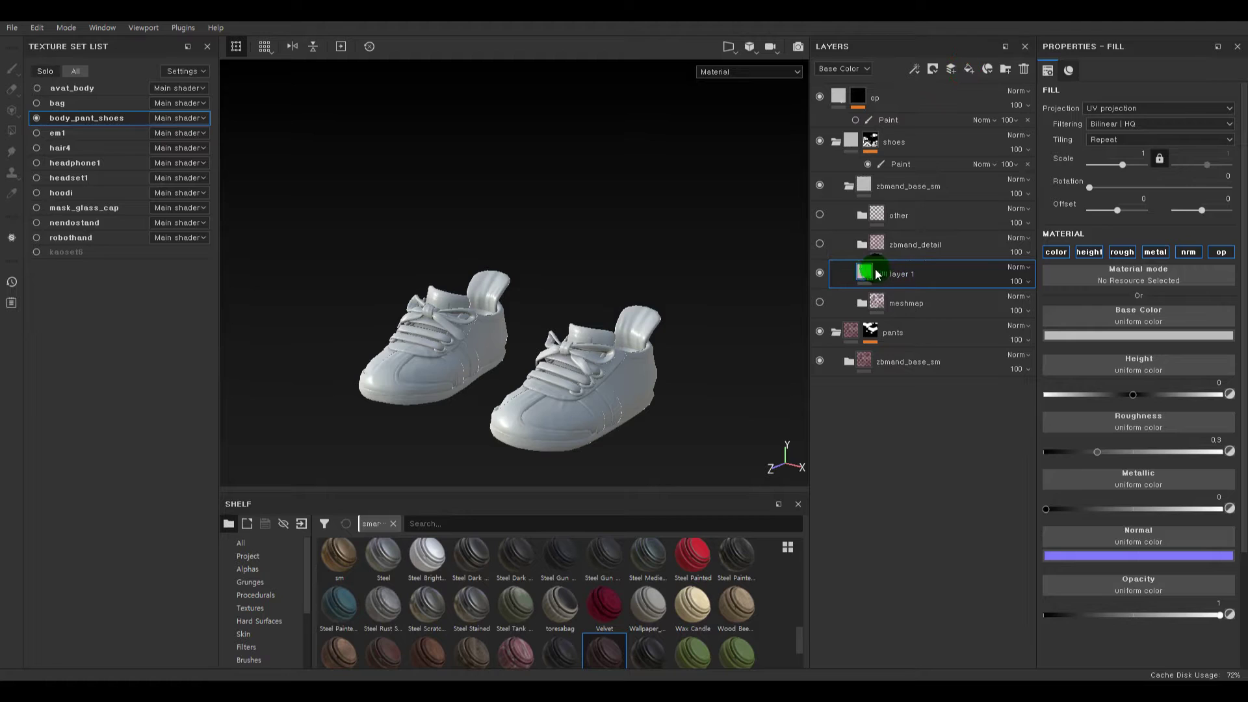
{"action": "left_click_drag", "start_coordinate": [876, 274], "coordinate": [885, 303]}
{"action": "left_click", "coordinate": [884, 299]}
{"action": "key", "text": "ctrl+g"}
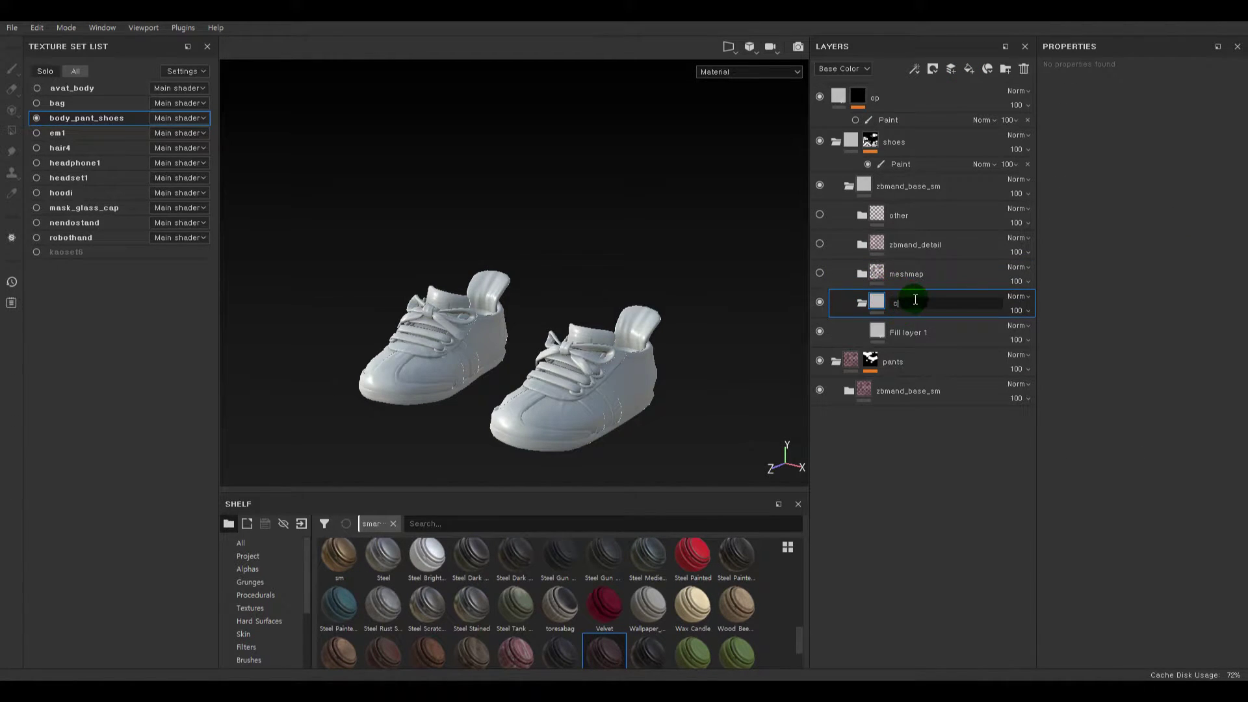
{"action": "type", "text": "col"}
{"action": "key", "text": "Return"}
- Find the Leather Stylized smart material in the shelf and add it to the col folder above Fill layer 1
{"action": "left_click", "coordinate": [884, 329]}
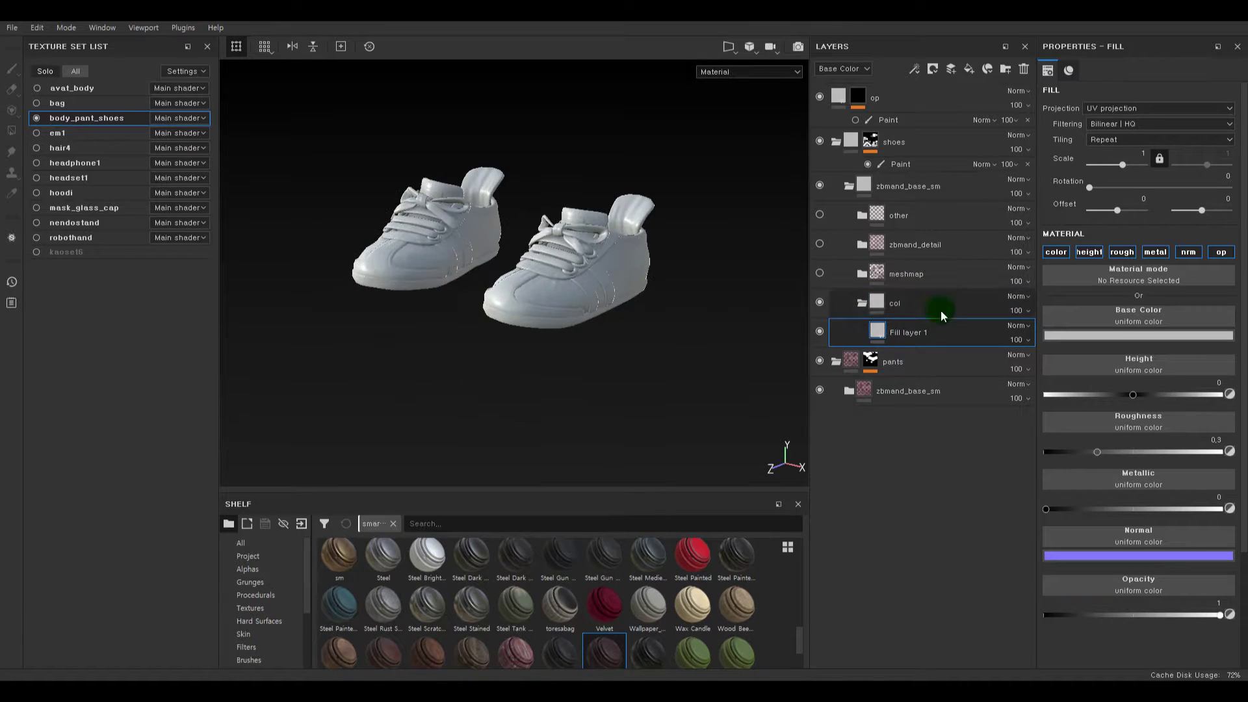
{"action": "left_click_drag", "start_coordinate": [593, 323], "coordinate": [553, 357], "text": "alt"}
{"action": "right_click_drag", "start_coordinate": [563, 290], "coordinate": [774, 426], "text": "alt"}
{"action": "middle_click_drag", "start_coordinate": [711, 272], "coordinate": [695, 346], "text": "alt"}
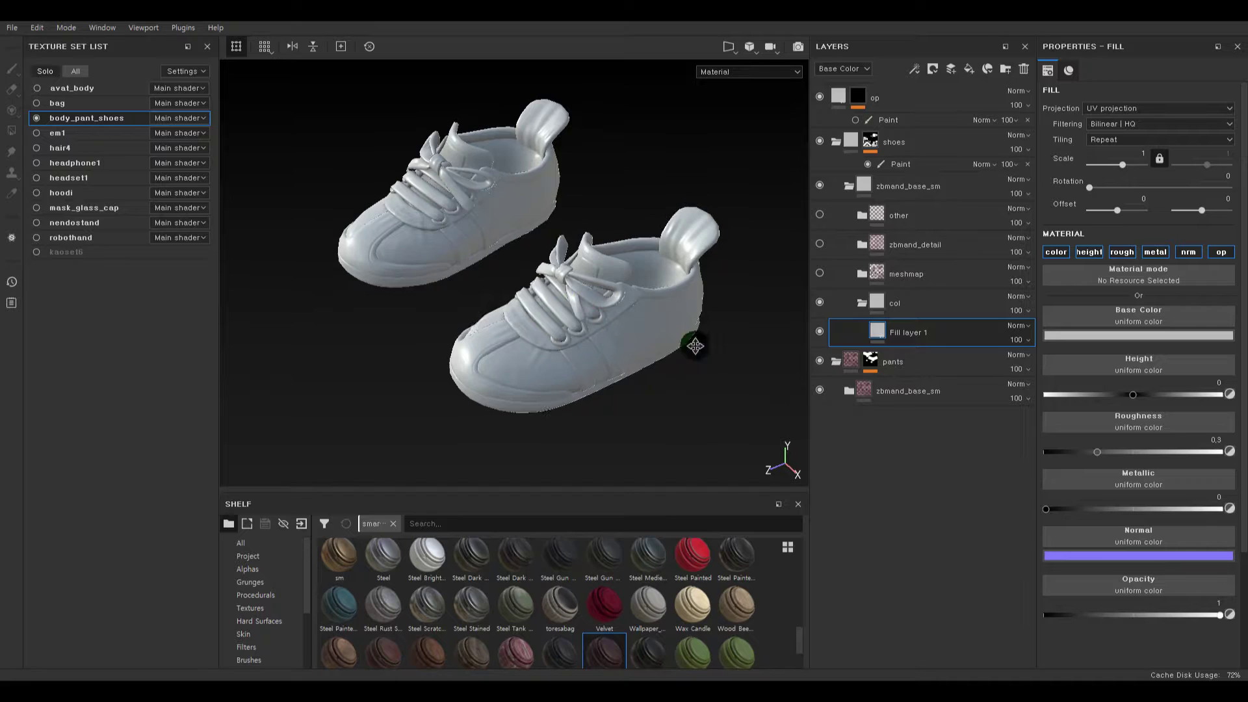
{"action": "left_click_drag", "start_coordinate": [667, 374], "coordinate": [688, 373], "text": "alt"}
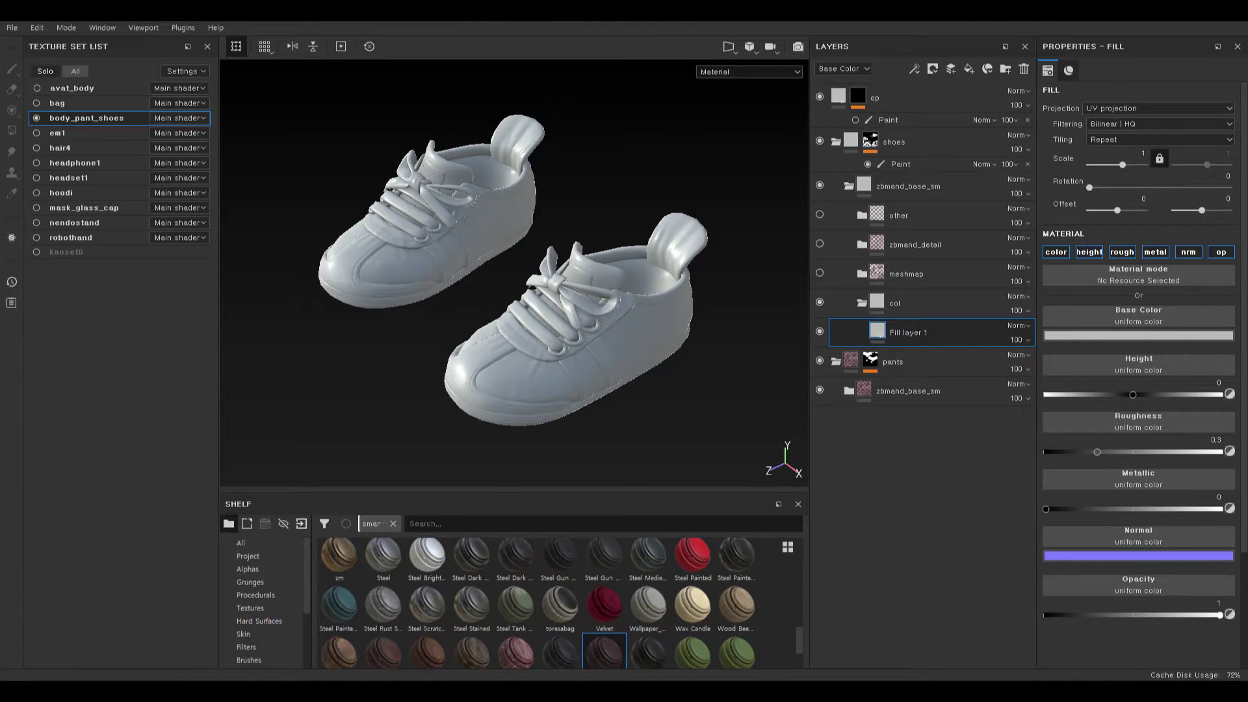
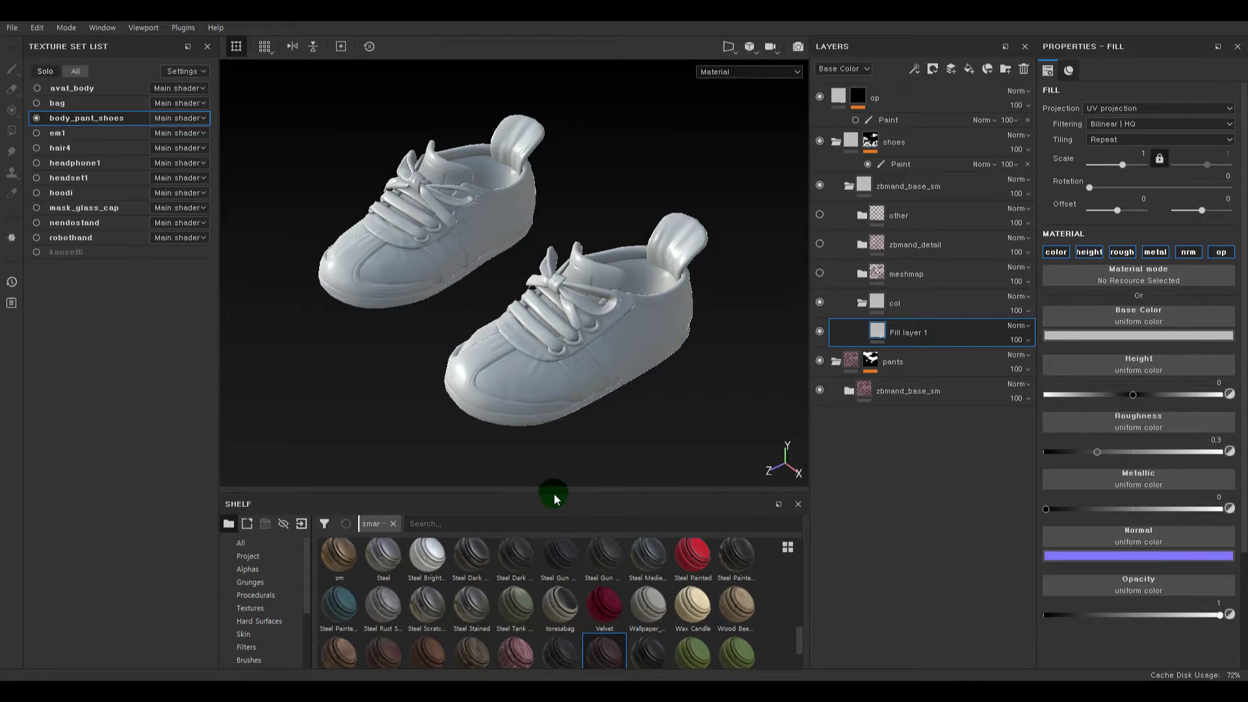
{"action": "left_click_drag", "start_coordinate": [553, 492], "coordinate": [558, 448]}
{"action": "scroll", "coordinate": [627, 606], "scroll_direction": "up", "scroll_amount": 5}
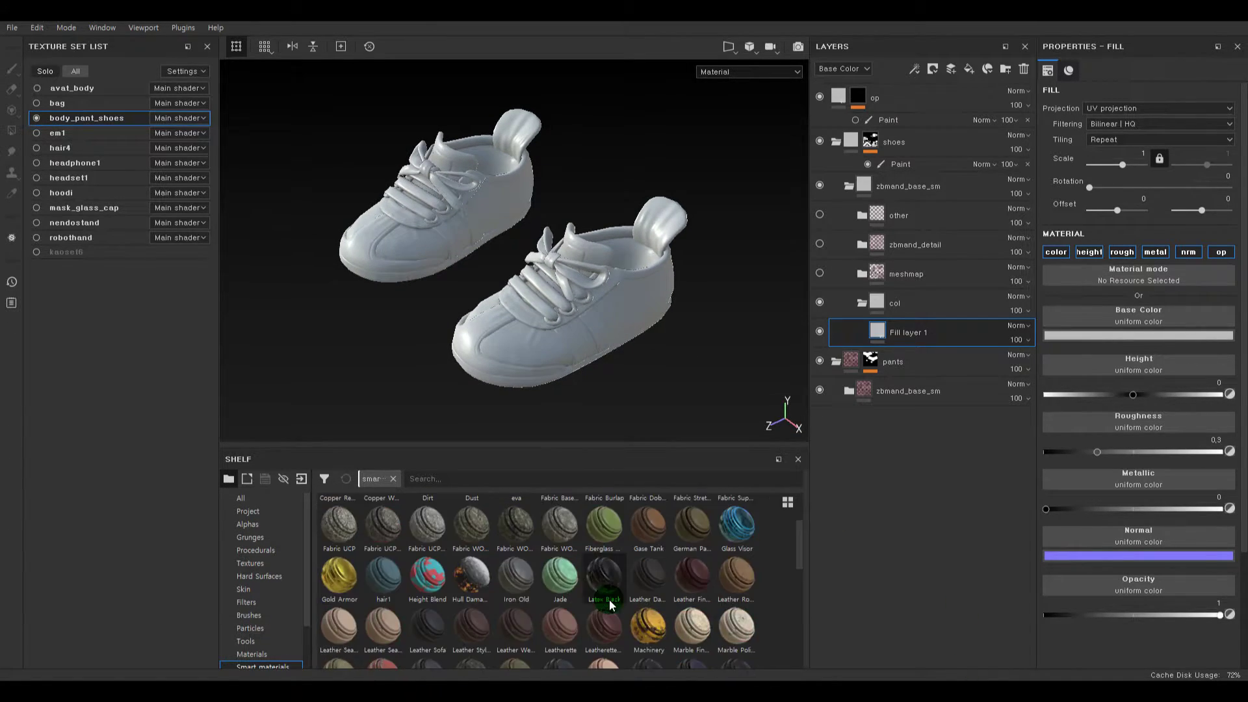
{"action": "mouse_move", "coordinate": [640, 578]}
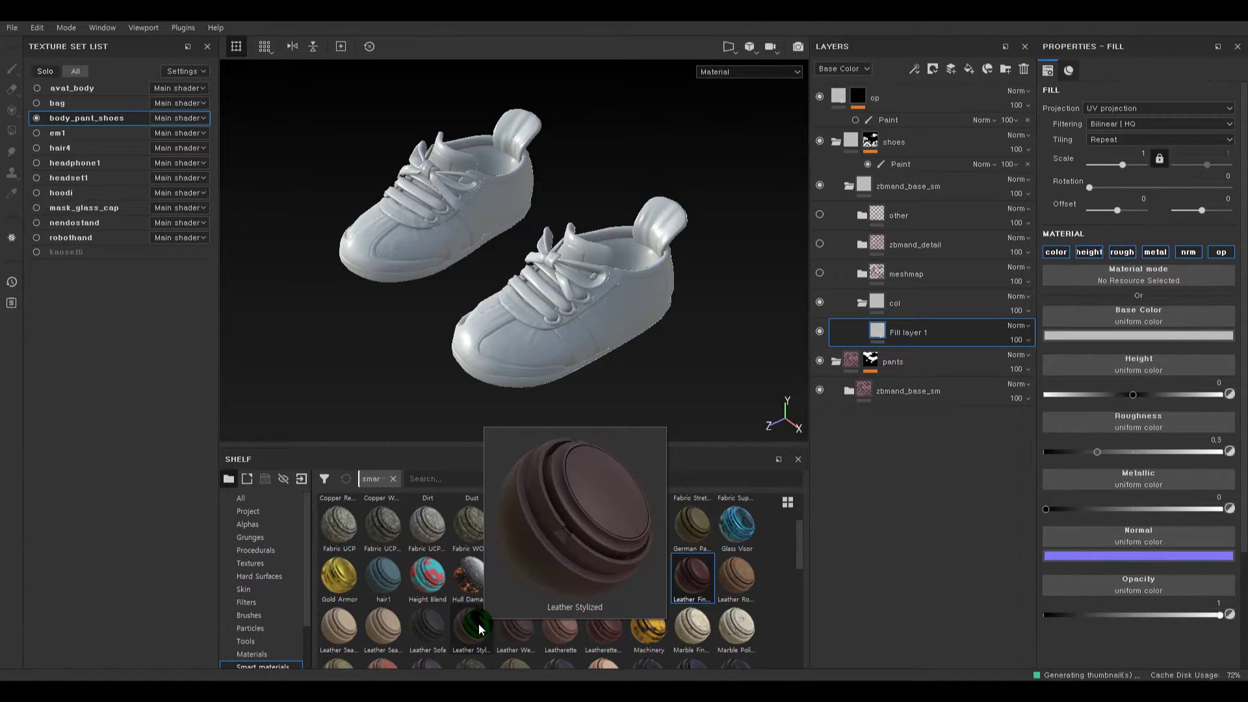
{"action": "mouse_move", "coordinate": [431, 628]}
{"action": "left_click_drag", "start_coordinate": [472, 625], "coordinate": [943, 314]}
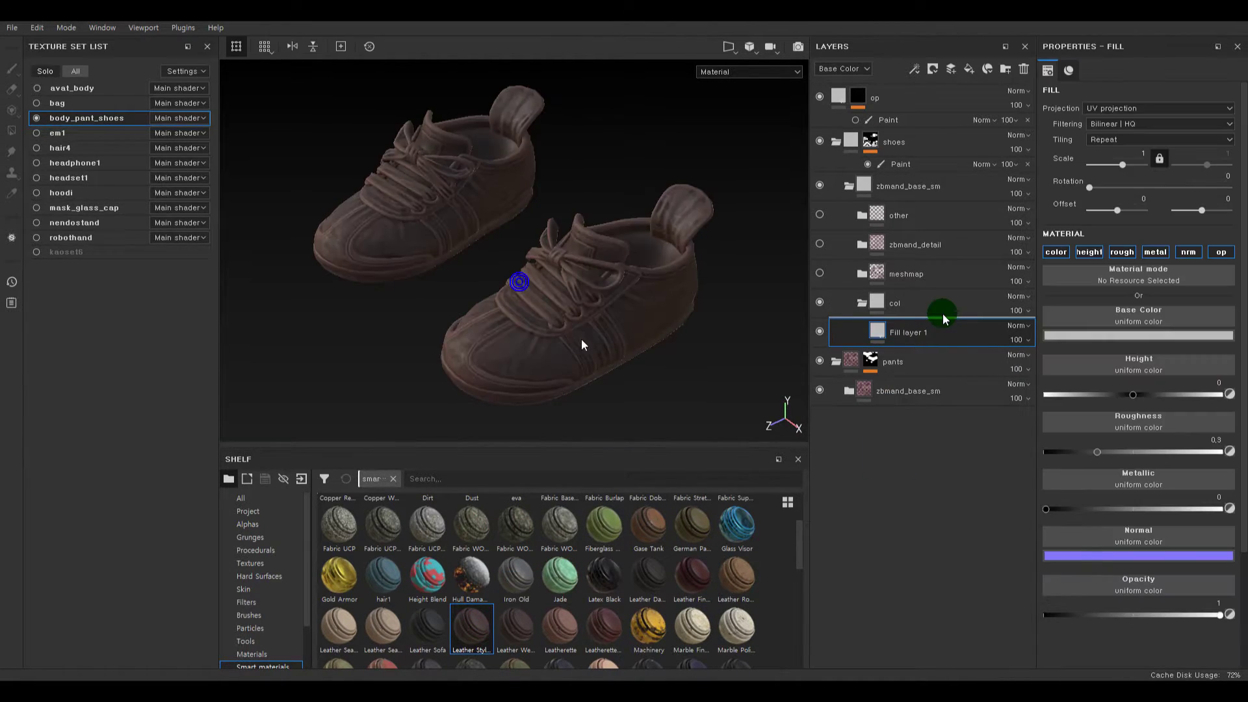
- Inspect the leather on the shoes up close and delete Fill layer 1 from the col folder
{"action": "right_click_drag", "start_coordinate": [557, 223], "coordinate": [594, 338], "text": "alt"}
{"action": "left_click_drag", "start_coordinate": [594, 338], "coordinate": [689, 344], "text": "alt"}
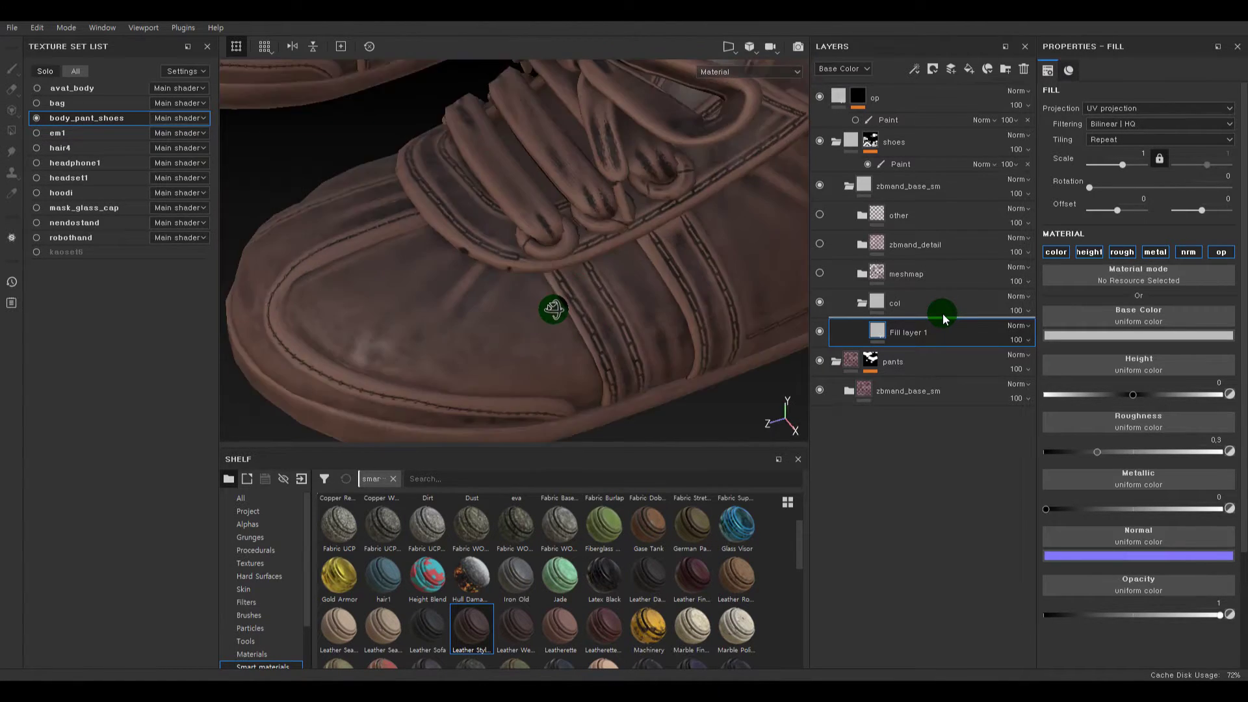
{"action": "right_click_drag", "start_coordinate": [689, 345], "coordinate": [705, 304], "text": "alt"}
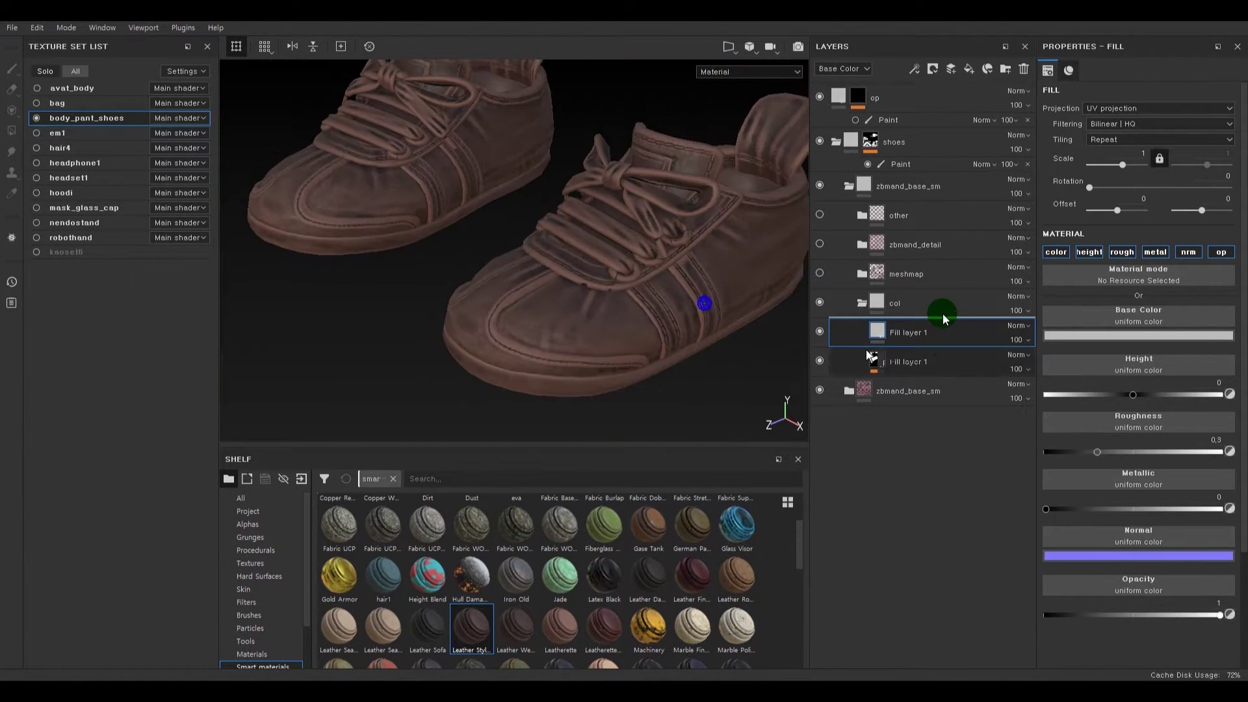
{"action": "left_click", "coordinate": [942, 361]}
{"action": "key", "text": "Delete"}
{"action": "left_click", "coordinate": [913, 331]}
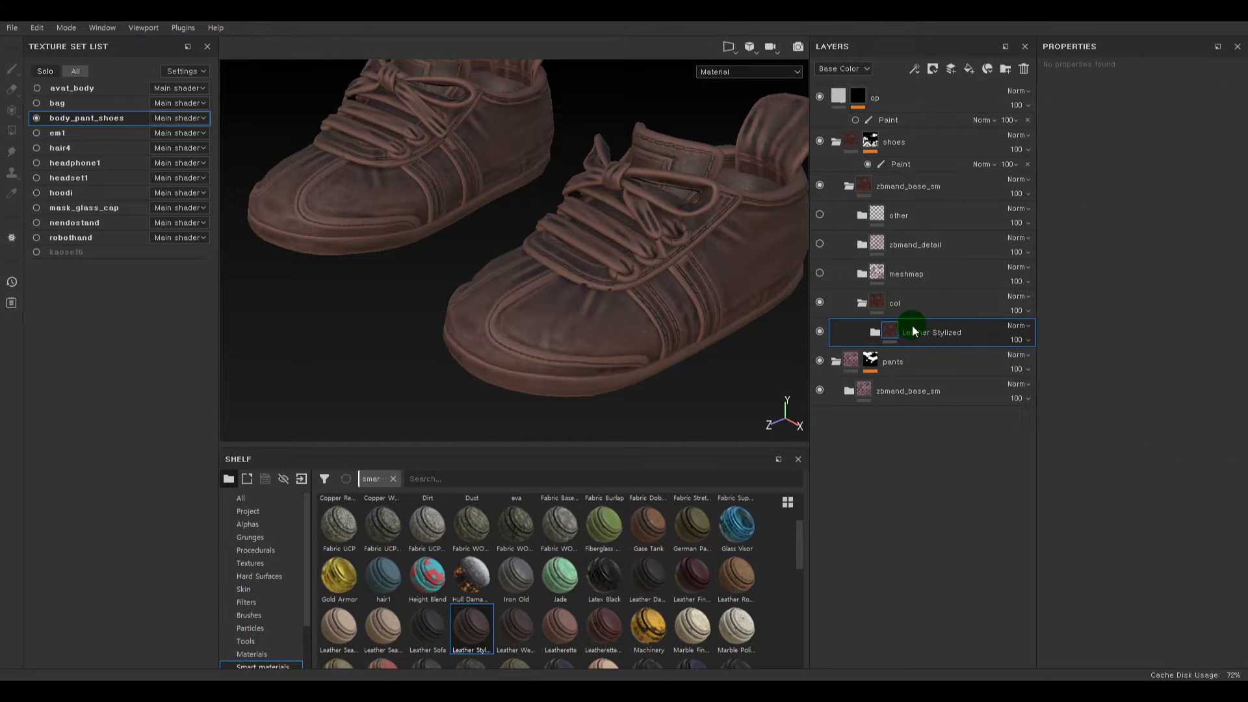
- Expand the Leather Stylized folder and set its Base Color layer to a neutral grey of 0.151
{"action": "left_click", "coordinate": [875, 333]}
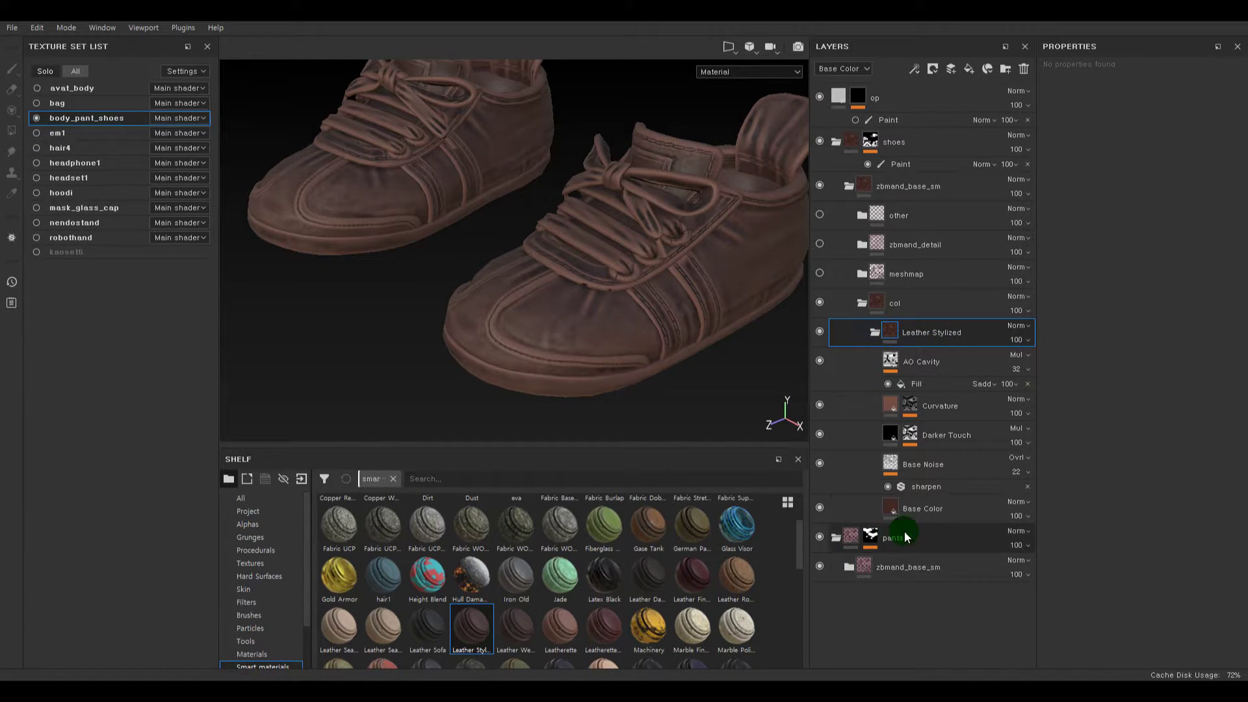
{"action": "left_click", "coordinate": [911, 505]}
{"action": "right_click_drag", "start_coordinate": [782, 434], "coordinate": [596, 407], "text": "alt"}
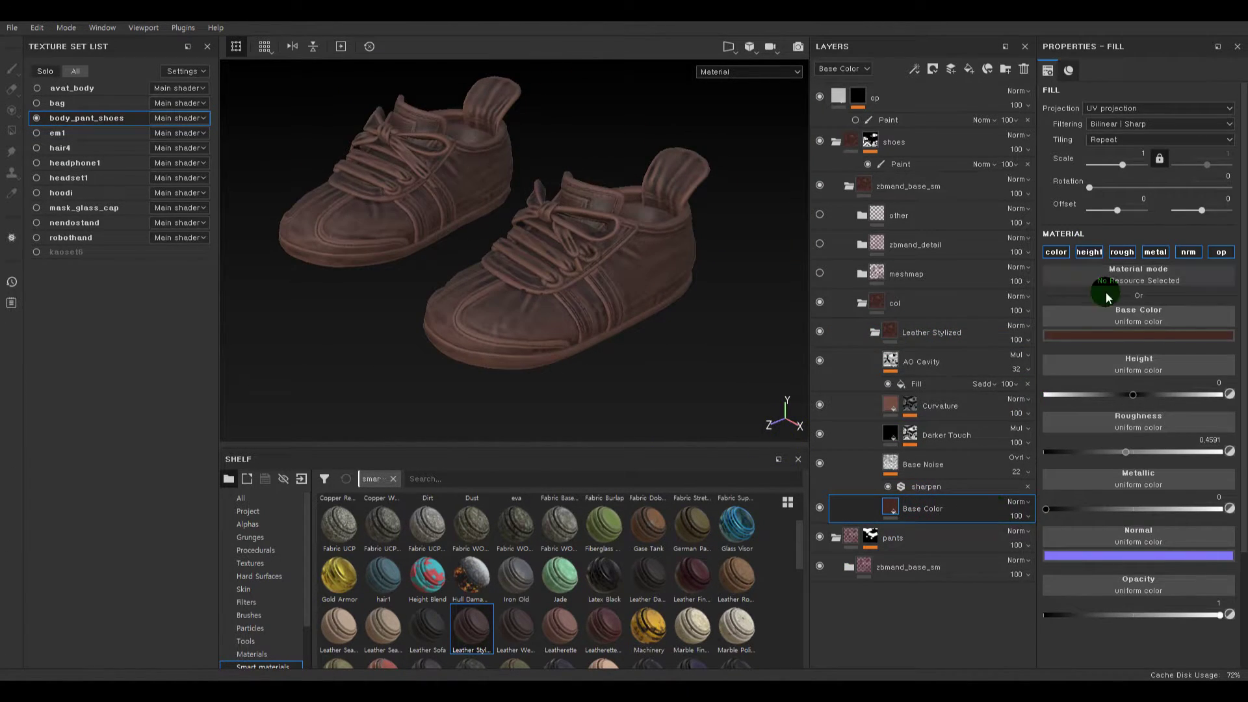
{"action": "left_click", "coordinate": [1144, 334]}
{"action": "left_click_drag", "start_coordinate": [1096, 407], "coordinate": [1032, 426]}
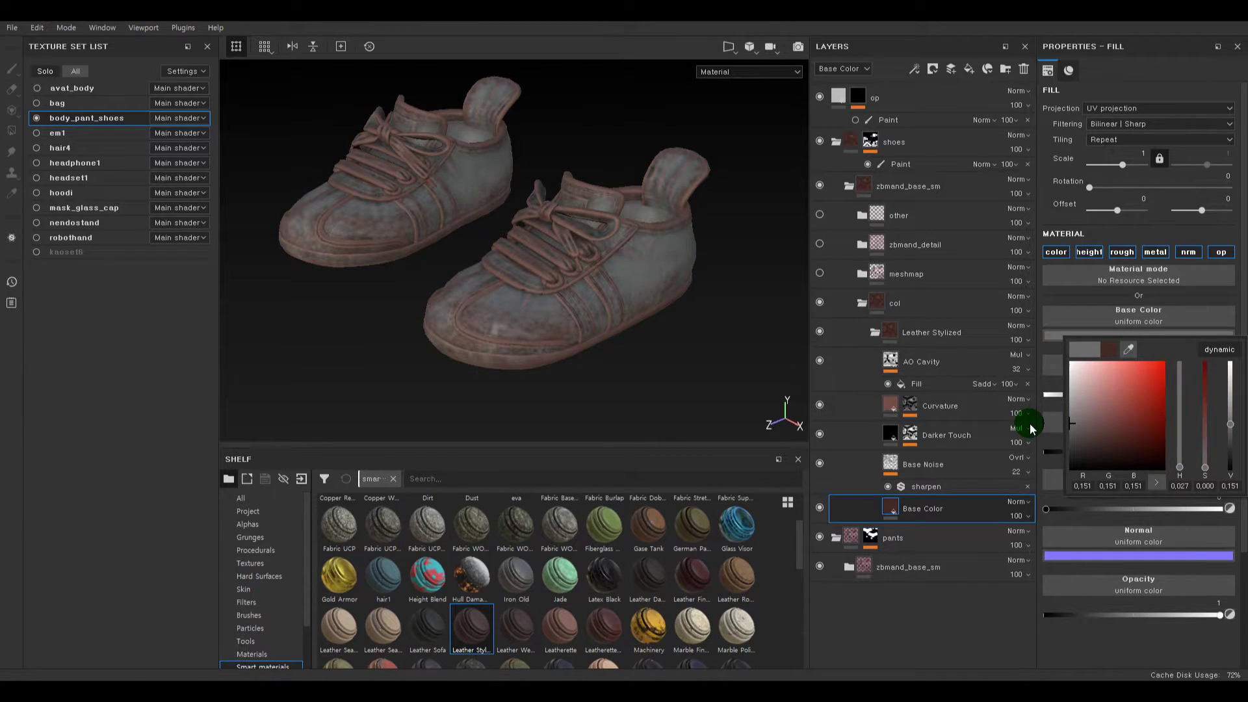
- Hide the AO Cavity, Curvature, Darker Touch and Base Noise layers of Leather Stylized
{"action": "left_click", "coordinate": [820, 360]}
{"action": "left_click", "coordinate": [819, 404]}
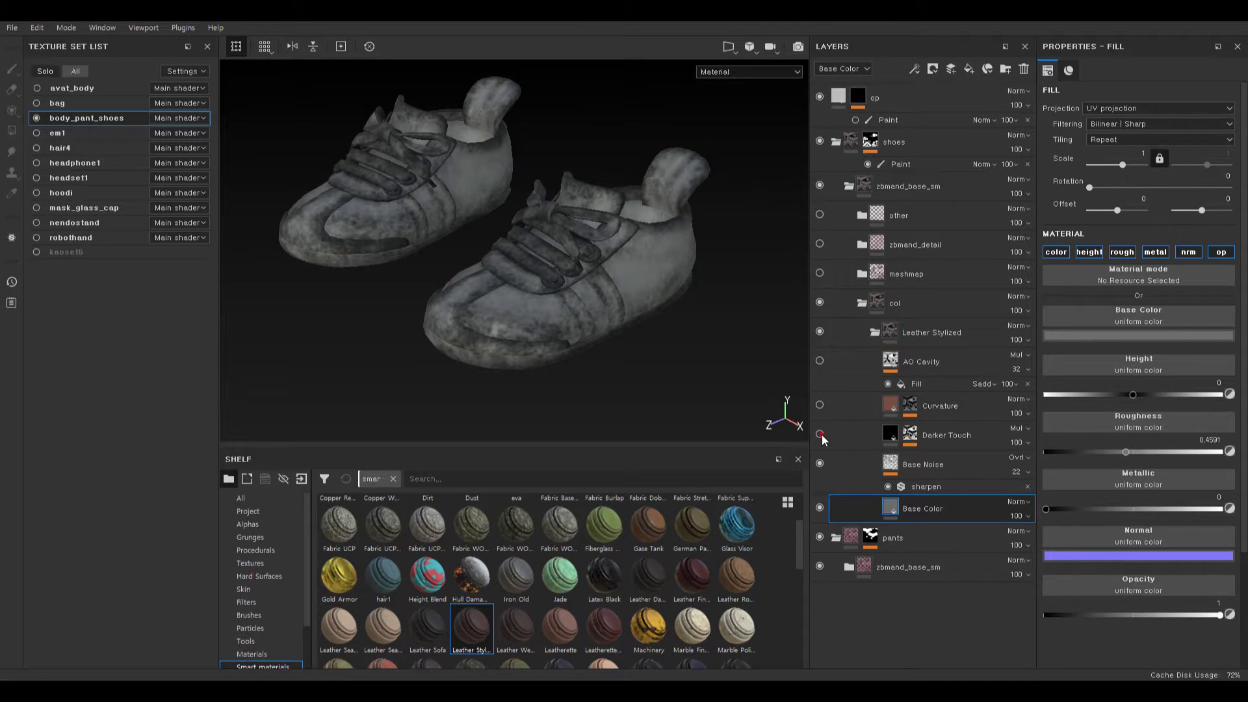
{"action": "left_click", "coordinate": [820, 434]}
{"action": "left_click", "coordinate": [821, 462]}
- Lighten the Base Color layer's colour to a light neutral grey on the shoes
{"action": "right_click_drag", "start_coordinate": [629, 290], "coordinate": [676, 383], "text": "alt"}
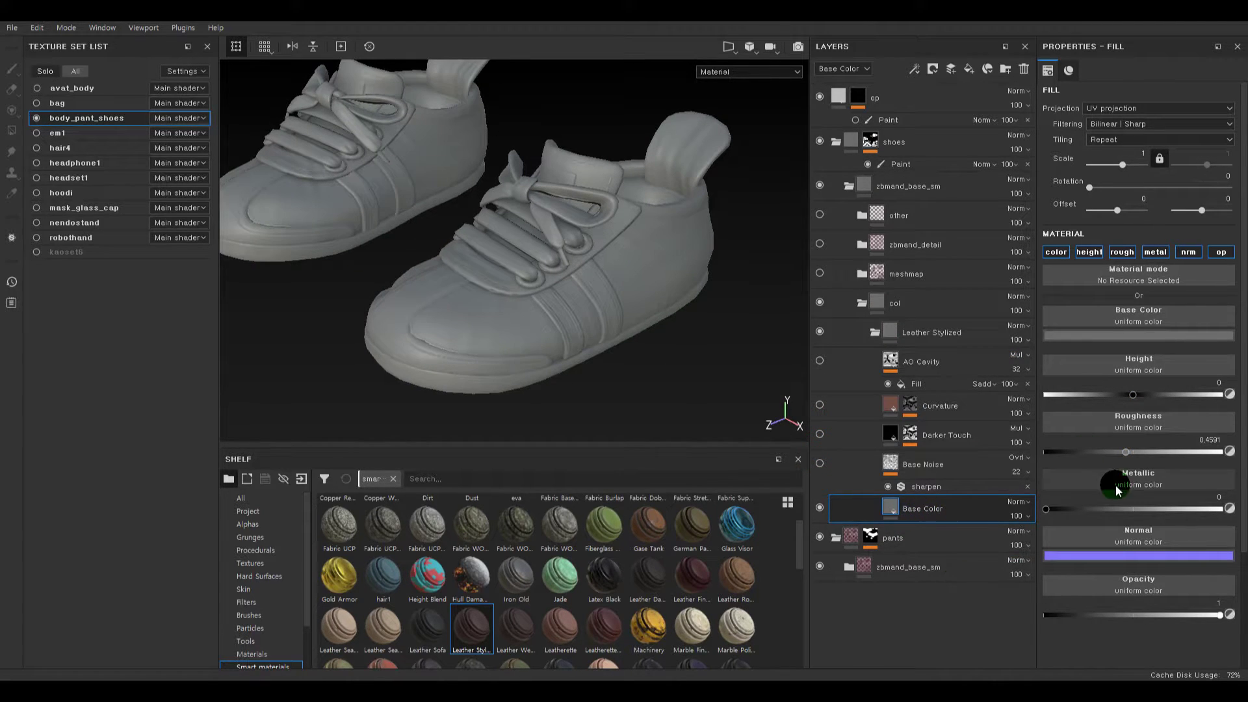
{"action": "left_click", "coordinate": [1134, 335]}
{"action": "left_click", "coordinate": [1060, 403]}
{"action": "right_click_drag", "start_coordinate": [546, 305], "coordinate": [517, 202], "text": "alt"}
{"action": "middle_click_drag", "start_coordinate": [627, 304], "coordinate": [599, 233], "text": "alt"}
- Duplicate the Base Color layer, rename the copy black and set its base colour to pure black
{"action": "left_click", "coordinate": [880, 504]}
{"action": "key", "text": "ctrl+d"}
{"action": "double_click", "coordinate": [915, 510]}
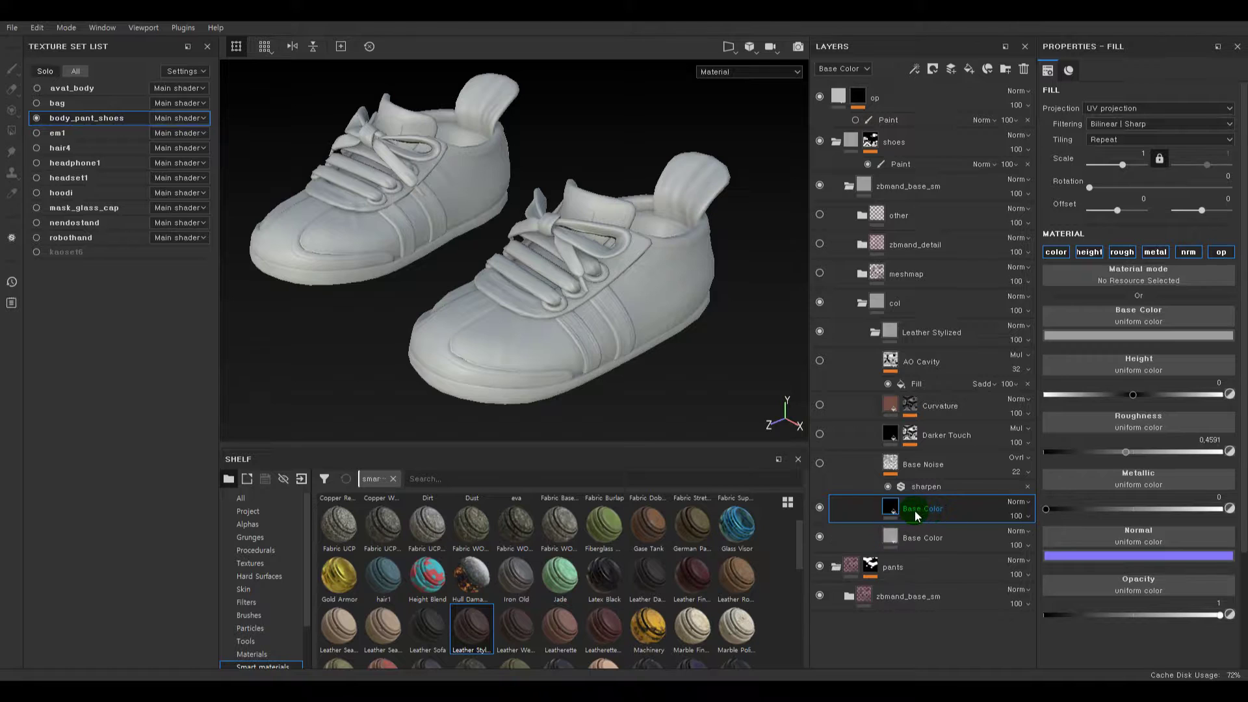
{"action": "type", "text": "black"}
{"action": "key", "text": "Return"}
{"action": "left_click", "coordinate": [1152, 332]}
{"action": "left_click_drag", "start_coordinate": [1091, 414], "coordinate": [965, 496]}
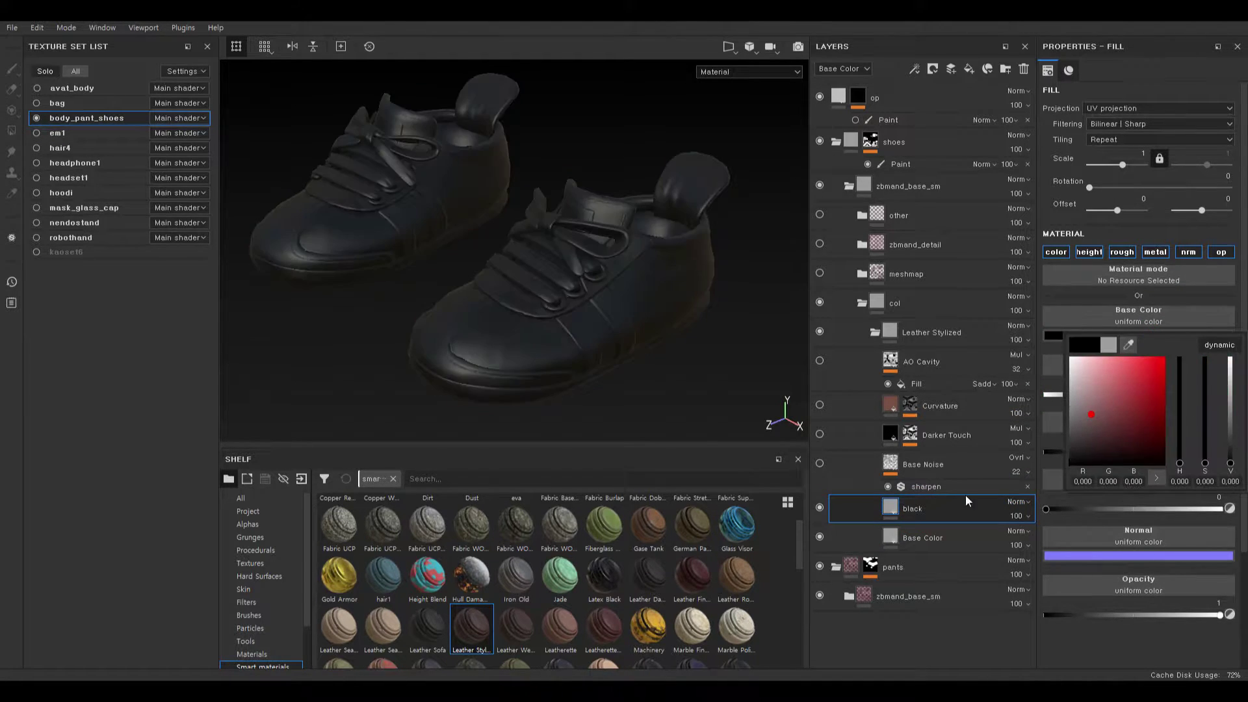
- Add a black mask to the shoes' black layer and put a paint effect on that mask
{"action": "left_click", "coordinate": [925, 511]}
{"action": "right_click", "coordinate": [926, 511]}
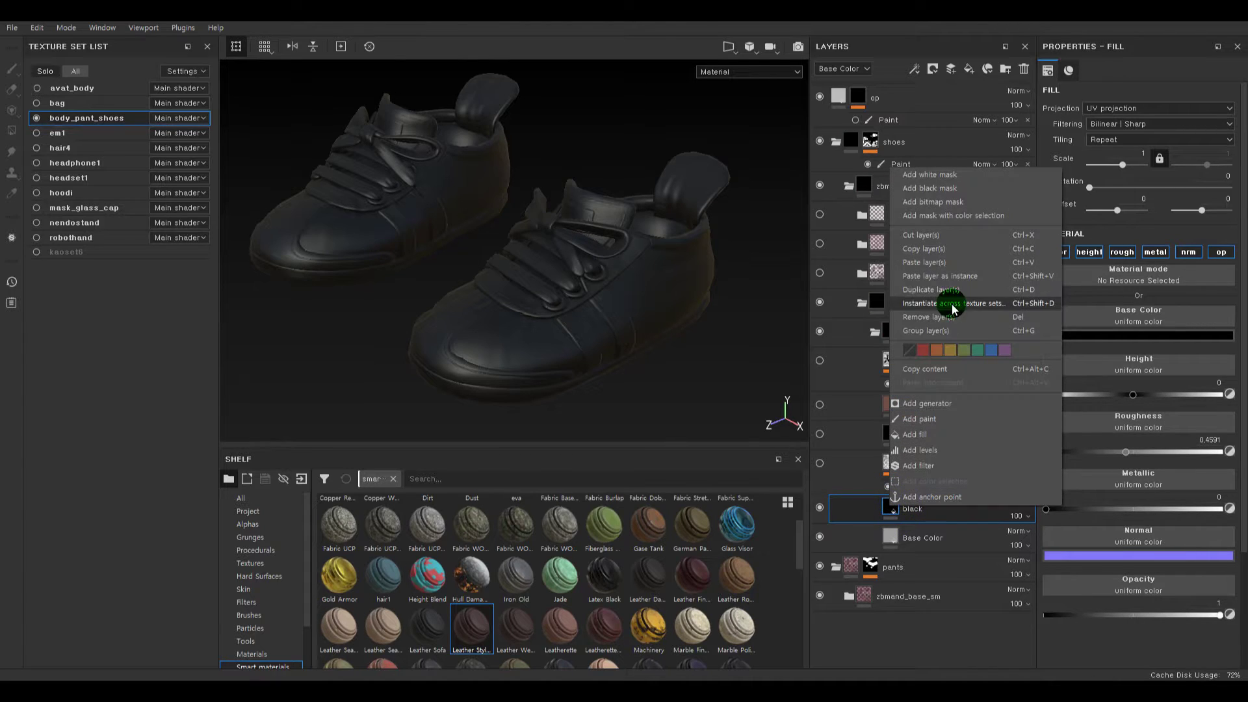
{"action": "left_click", "coordinate": [954, 195]}
{"action": "right_click", "coordinate": [910, 508]}
{"action": "left_click", "coordinate": [944, 417]}
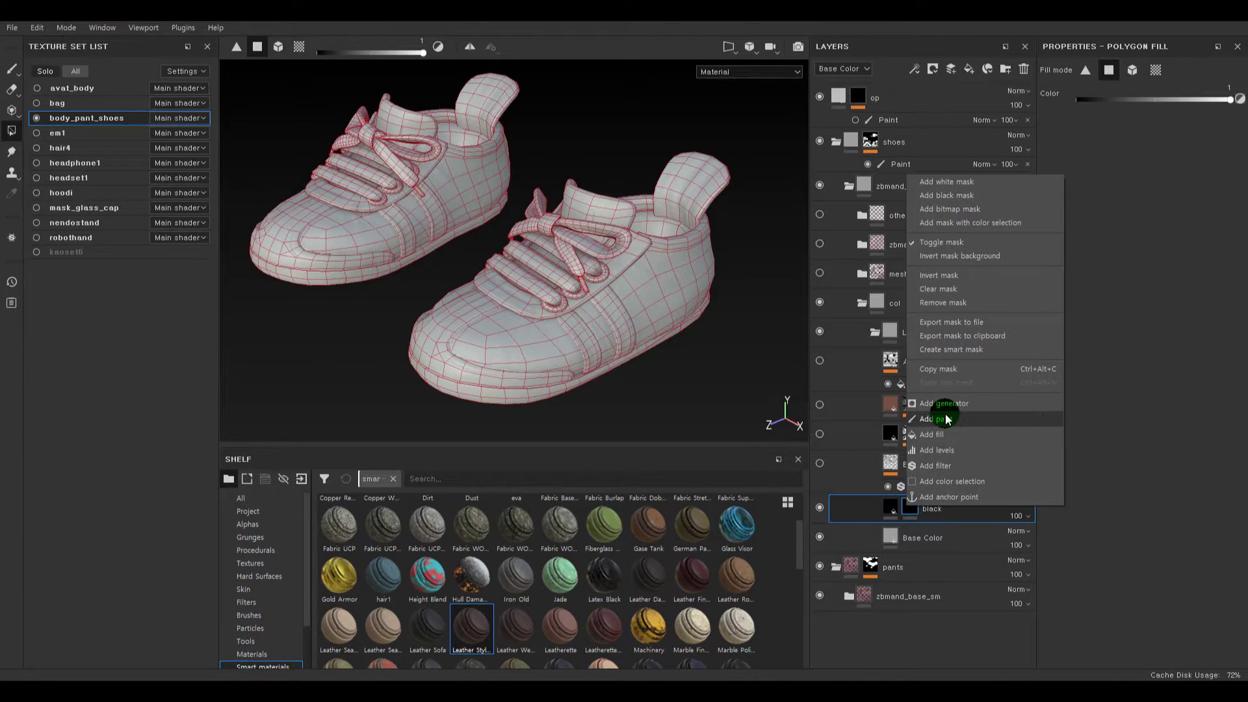
- Set the polygon fill to UV chunk mode and test the fill on the near shoe's side
{"action": "right_click_drag", "start_coordinate": [501, 284], "coordinate": [712, 398], "text": "alt"}
{"action": "left_click_drag", "start_coordinate": [712, 398], "coordinate": [707, 384], "text": "alt"}
{"action": "right_click_drag", "start_coordinate": [541, 224], "coordinate": [622, 333], "text": "alt"}
{"action": "left_click", "coordinate": [600, 310]}
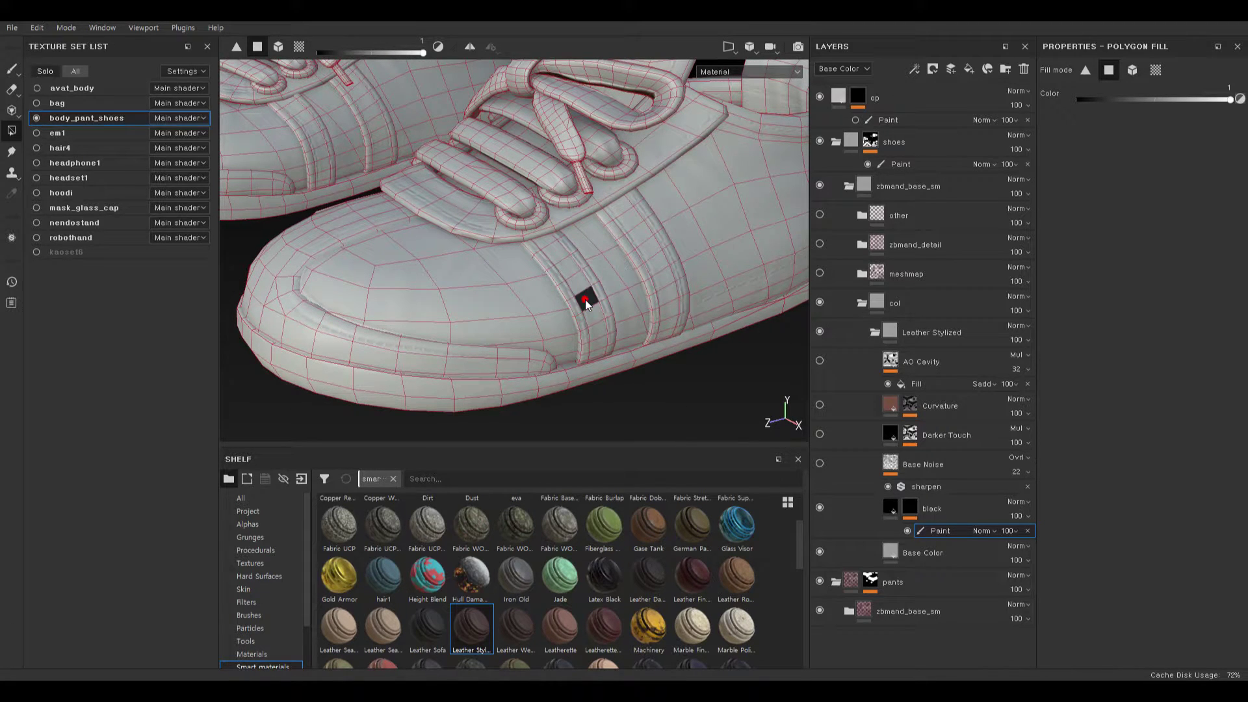
{"action": "left_click", "coordinate": [590, 298]}
{"action": "left_click", "coordinate": [1154, 70]}
{"action": "left_click", "coordinate": [543, 267]}
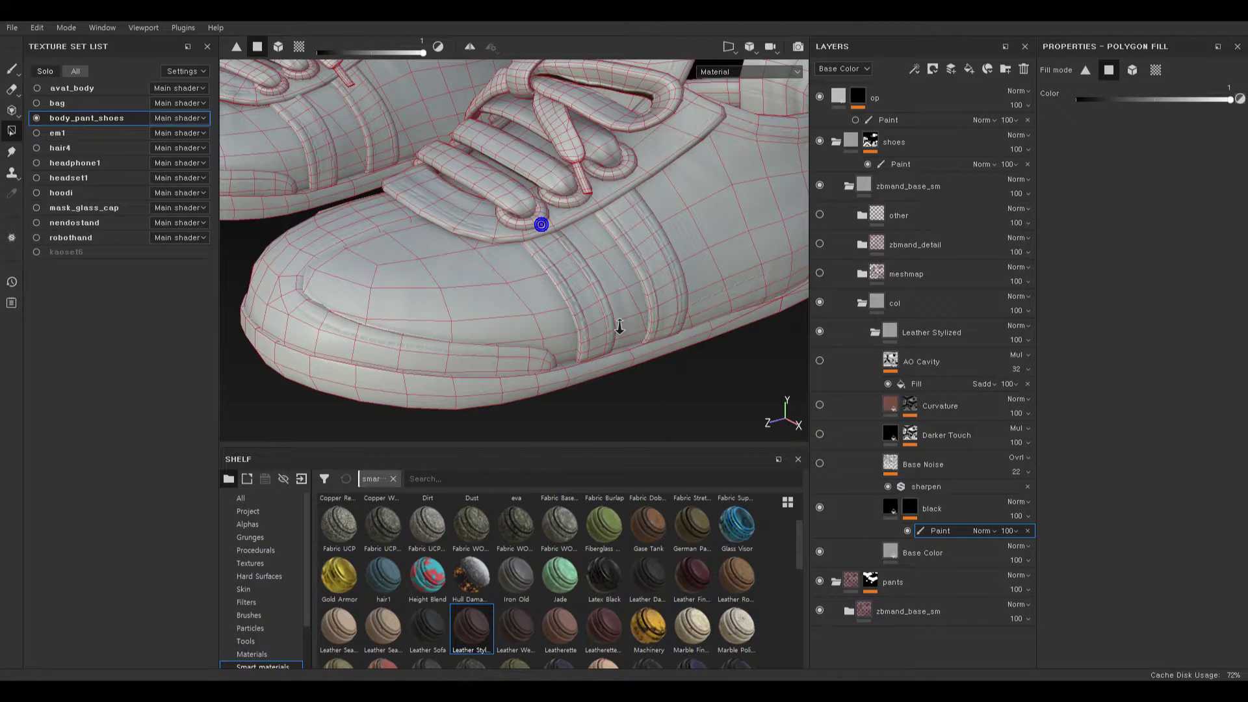
{"action": "key", "text": "ctrl+y"}
{"action": "key", "text": "ctrl+y"}
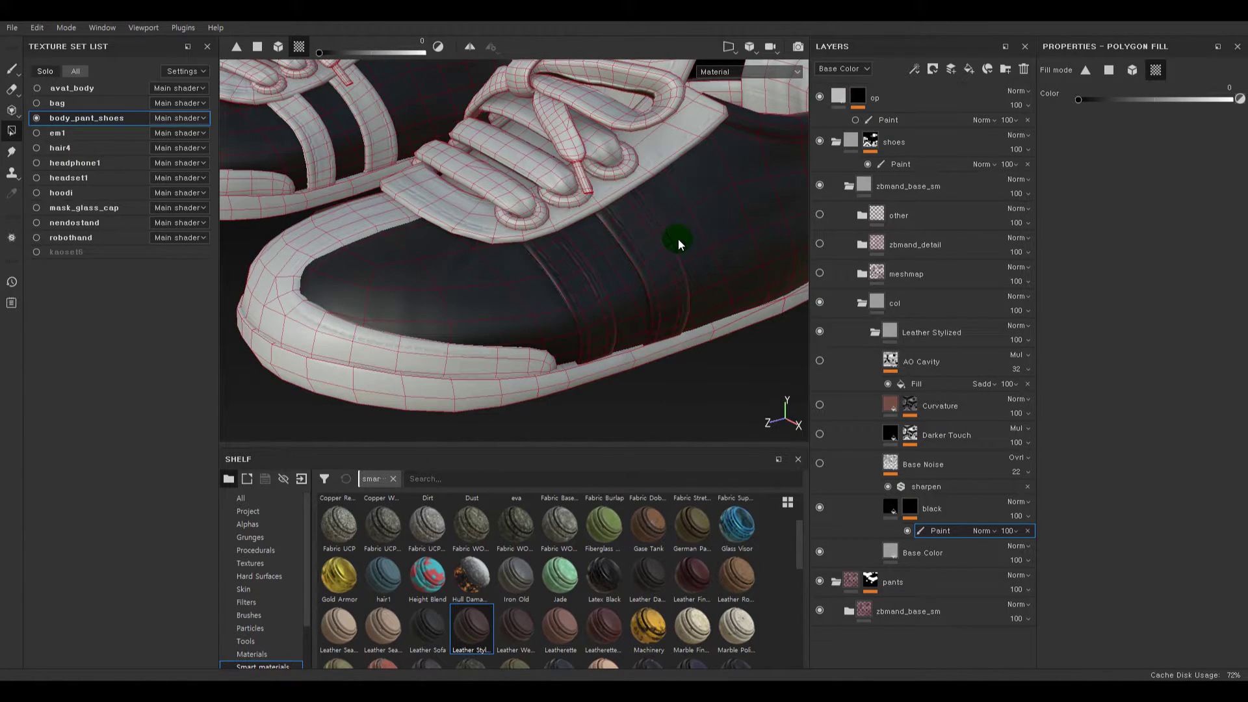
- Clear the body panels from the black layer's mask and fill the near shoe's two side stripes into it
{"action": "left_click", "coordinate": [673, 245]}
{"action": "left_click", "coordinate": [719, 180]}
{"action": "key", "text": "x"}
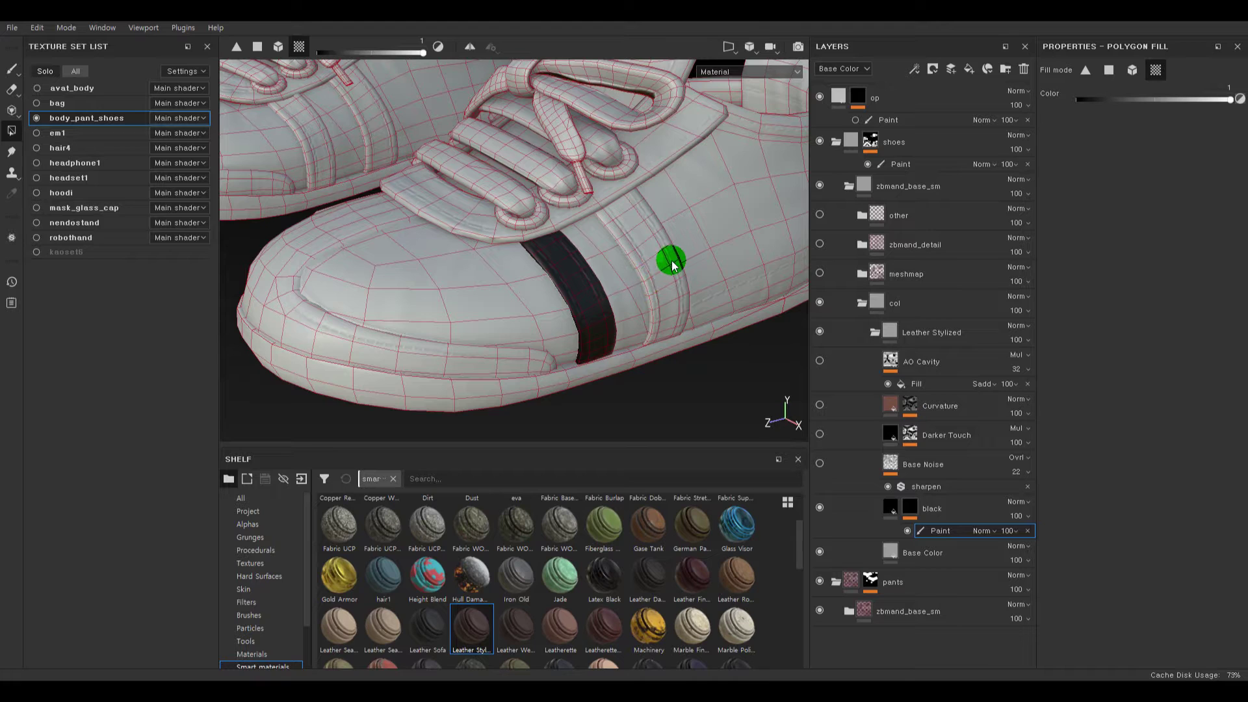
{"action": "left_click", "coordinate": [664, 261]}
- Fill the side stripes on the shoes' other side into the black layer's mask, undoing the stray fill
{"action": "left_click_drag", "start_coordinate": [349, 215], "coordinate": [466, 207], "text": "alt"}
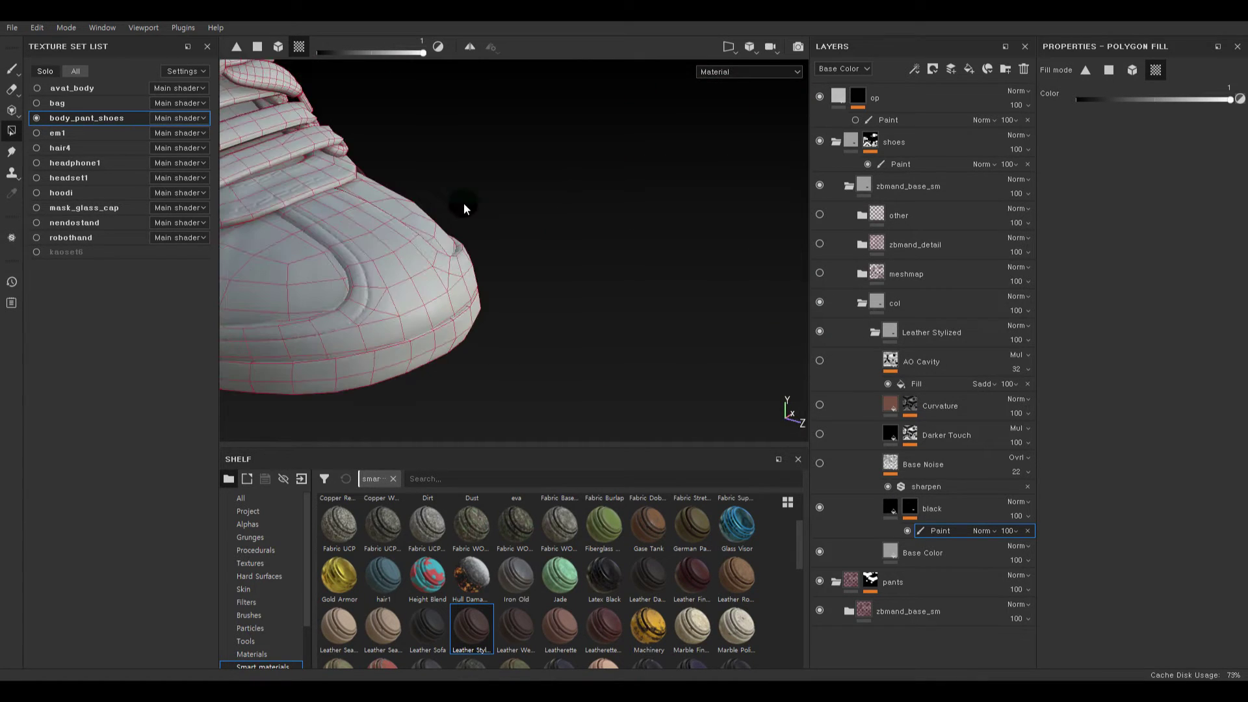
{"action": "middle_click_drag", "start_coordinate": [465, 206], "coordinate": [674, 221], "text": "alt"}
{"action": "left_click", "coordinate": [369, 243]}
{"action": "left_click", "coordinate": [258, 251]}
{"action": "right_click_drag", "start_coordinate": [488, 237], "coordinate": [353, 240], "text": "alt"}
{"action": "left_click_drag", "start_coordinate": [349, 234], "coordinate": [229, 242], "text": "alt"}
{"action": "left_click_drag", "start_coordinate": [668, 289], "coordinate": [447, 343], "text": "alt"}
{"action": "left_click", "coordinate": [447, 343]}
{"action": "left_click_drag", "start_coordinate": [605, 345], "coordinate": [641, 352], "text": "alt"}
{"action": "key", "text": "ctrl+z"}
- Try filling the tongues and heel tabs of both shoes into the black layer's mask
{"action": "right_click_drag", "start_coordinate": [641, 352], "coordinate": [637, 403], "text": "alt"}
{"action": "right_click_drag", "start_coordinate": [569, 323], "coordinate": [633, 363], "text": "alt"}
{"action": "left_click", "coordinate": [557, 234]}
{"action": "right_click_drag", "start_coordinate": [633, 273], "coordinate": [618, 273], "text": "alt"}
{"action": "left_click_drag", "start_coordinate": [553, 240], "coordinate": [639, 293], "text": "alt"}
{"action": "key", "text": "ctrl+z"}
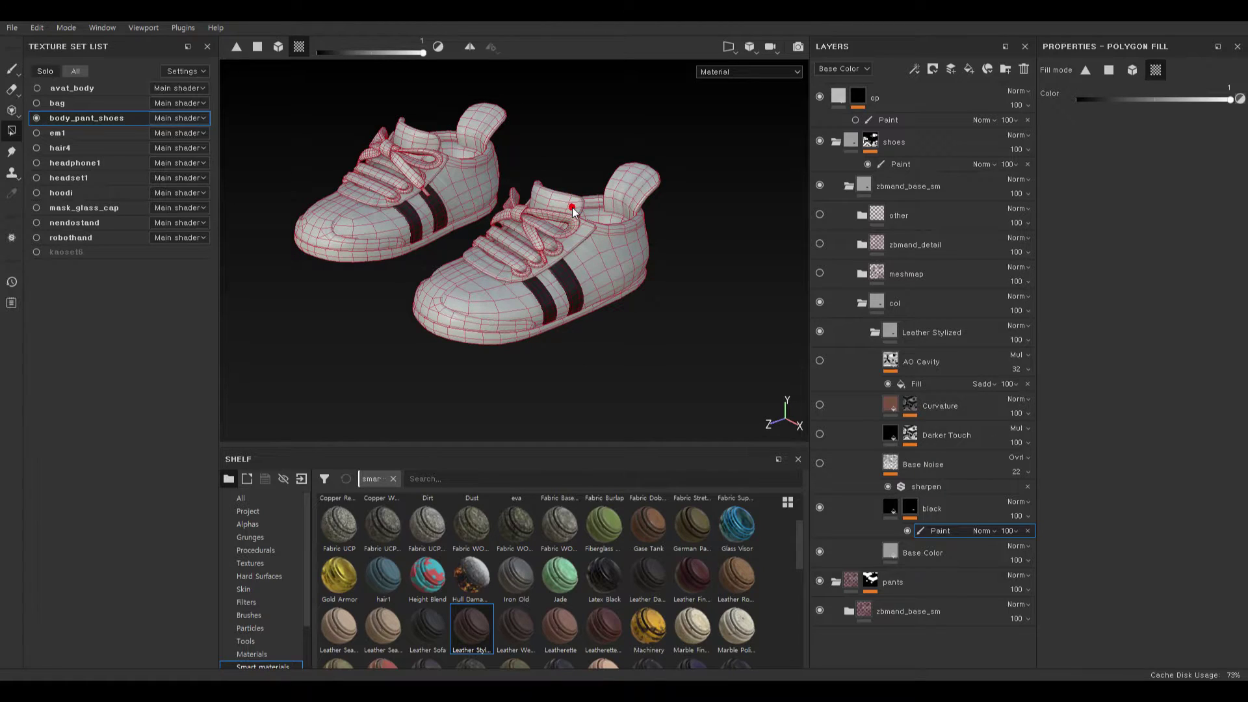
{"action": "left_click_drag", "start_coordinate": [702, 251], "coordinate": [629, 252], "text": "alt"}
{"action": "left_click", "coordinate": [633, 243]}
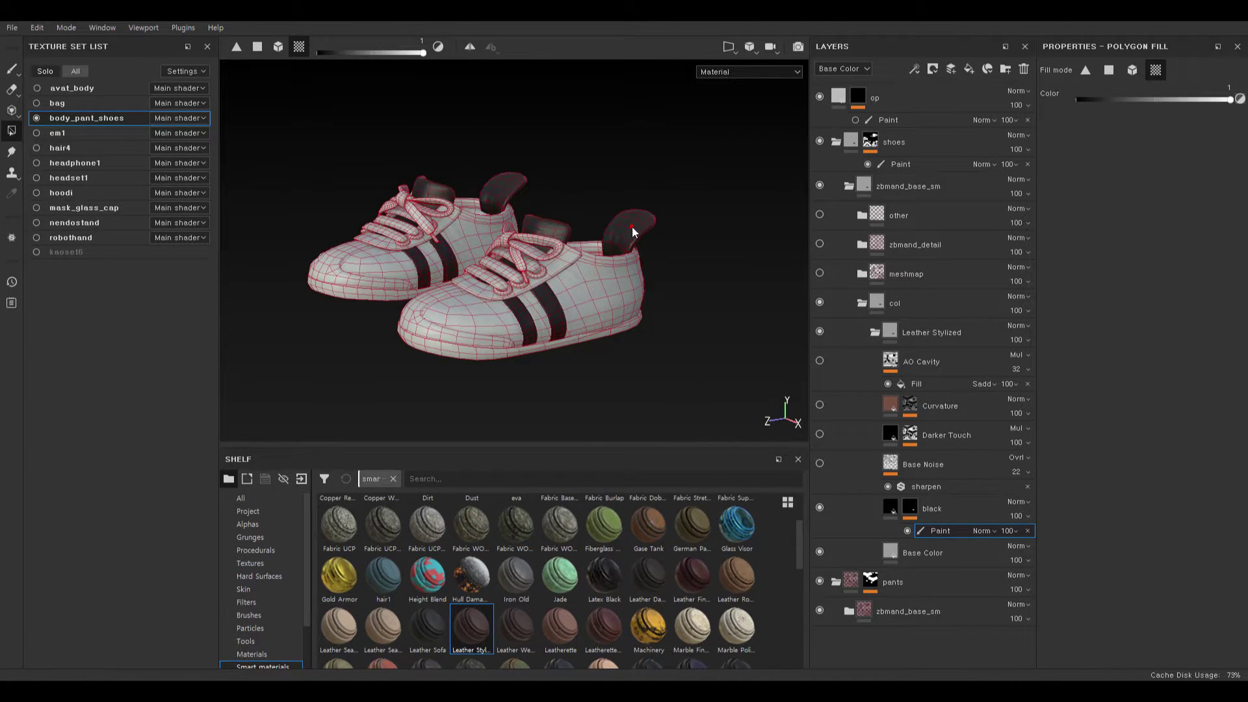
{"action": "left_click", "coordinate": [637, 222]}
{"action": "left_click_drag", "start_coordinate": [733, 251], "coordinate": [638, 295], "text": "alt"}
{"action": "right_click_drag", "start_coordinate": [638, 295], "coordinate": [646, 398], "text": "alt"}
{"action": "middle_click_drag", "start_coordinate": [646, 397], "coordinate": [739, 375], "text": "alt"}
{"action": "left_click", "coordinate": [895, 505]}
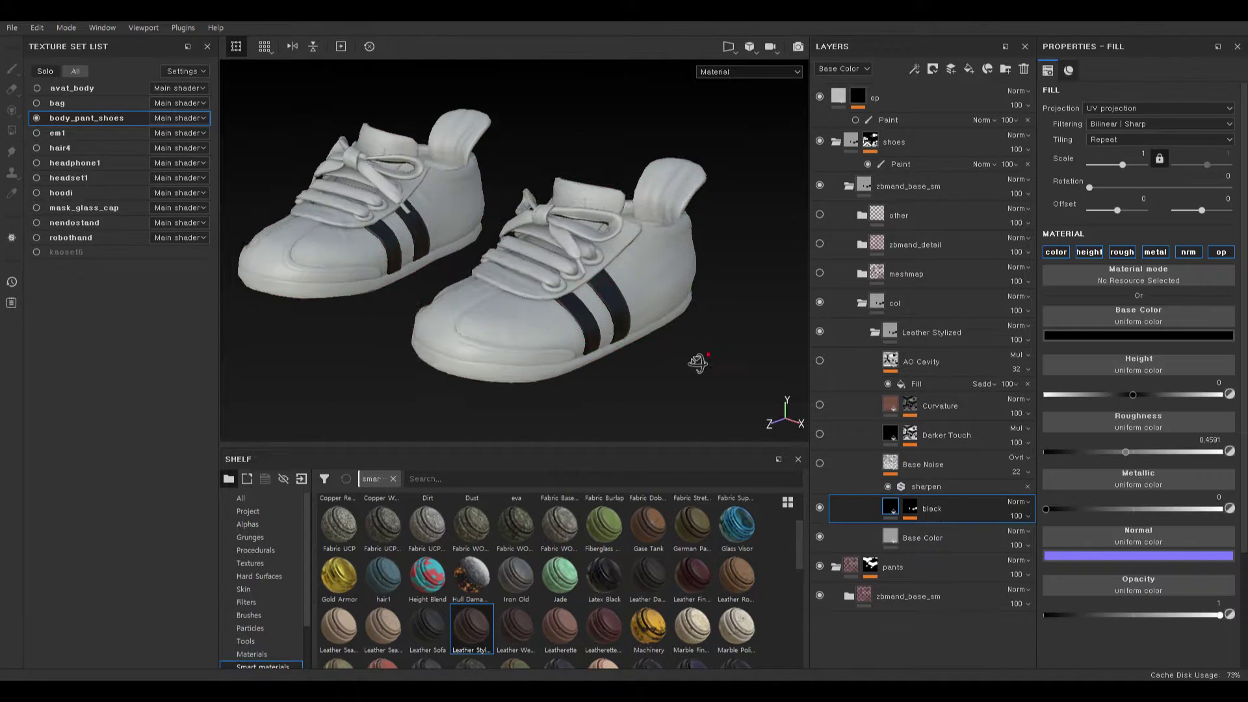
- Collapse the Leather Stylized folder and add the Military Metal smart material above the col folder
{"action": "right_click_drag", "start_coordinate": [676, 364], "coordinate": [705, 362], "text": "alt"}
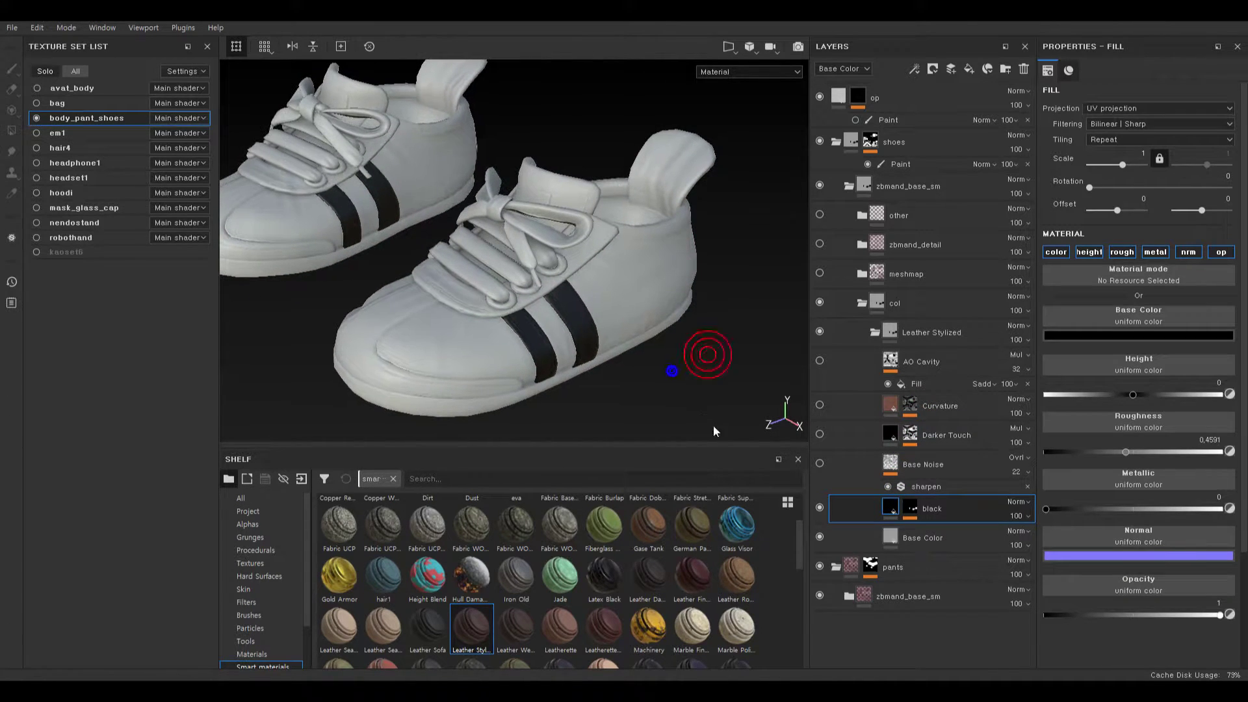
{"action": "left_click", "coordinate": [875, 333]}
{"action": "scroll", "coordinate": [520, 592], "scroll_direction": "up", "scroll_amount": 2}
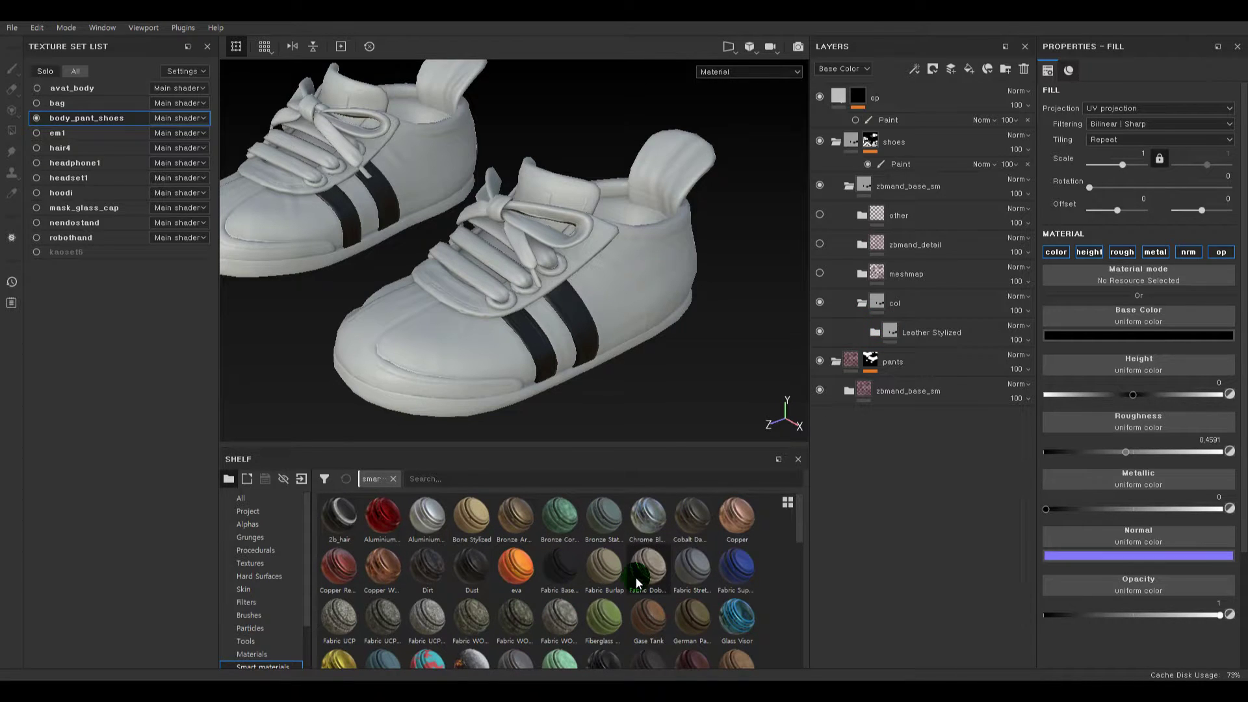
{"action": "scroll", "coordinate": [518, 591], "scroll_direction": "down", "scroll_amount": 3}
{"action": "left_click_drag", "start_coordinate": [428, 610], "coordinate": [849, 403]}
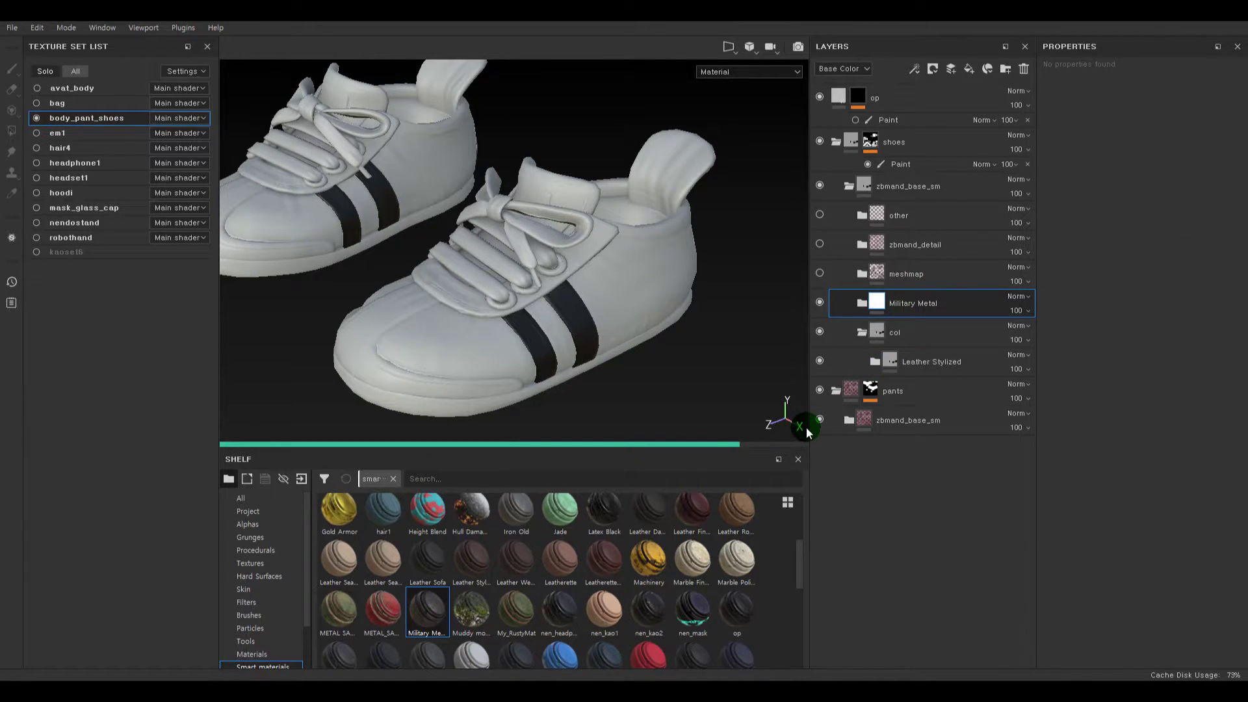
- Add a black mask with a paint effect to the Military Metal folder
{"action": "right_click", "coordinate": [879, 305]}
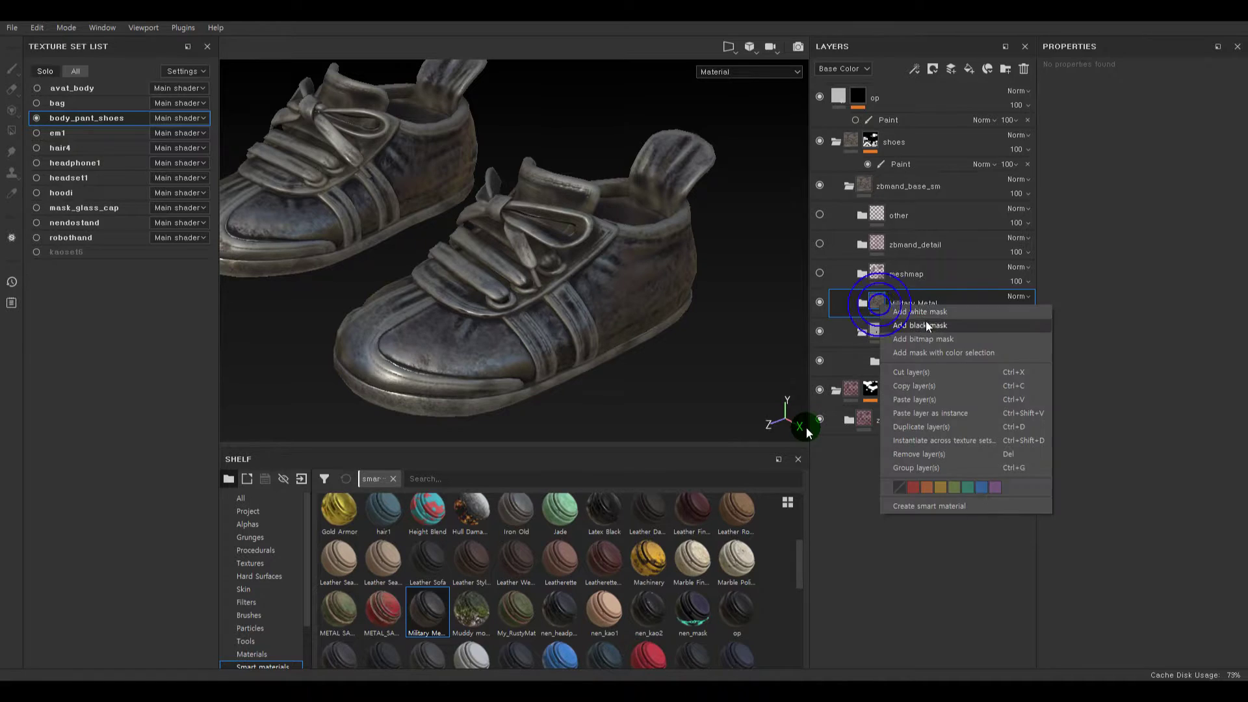
{"action": "left_click", "coordinate": [928, 326]}
{"action": "key", "text": "4"}
{"action": "right_click", "coordinate": [892, 305]}
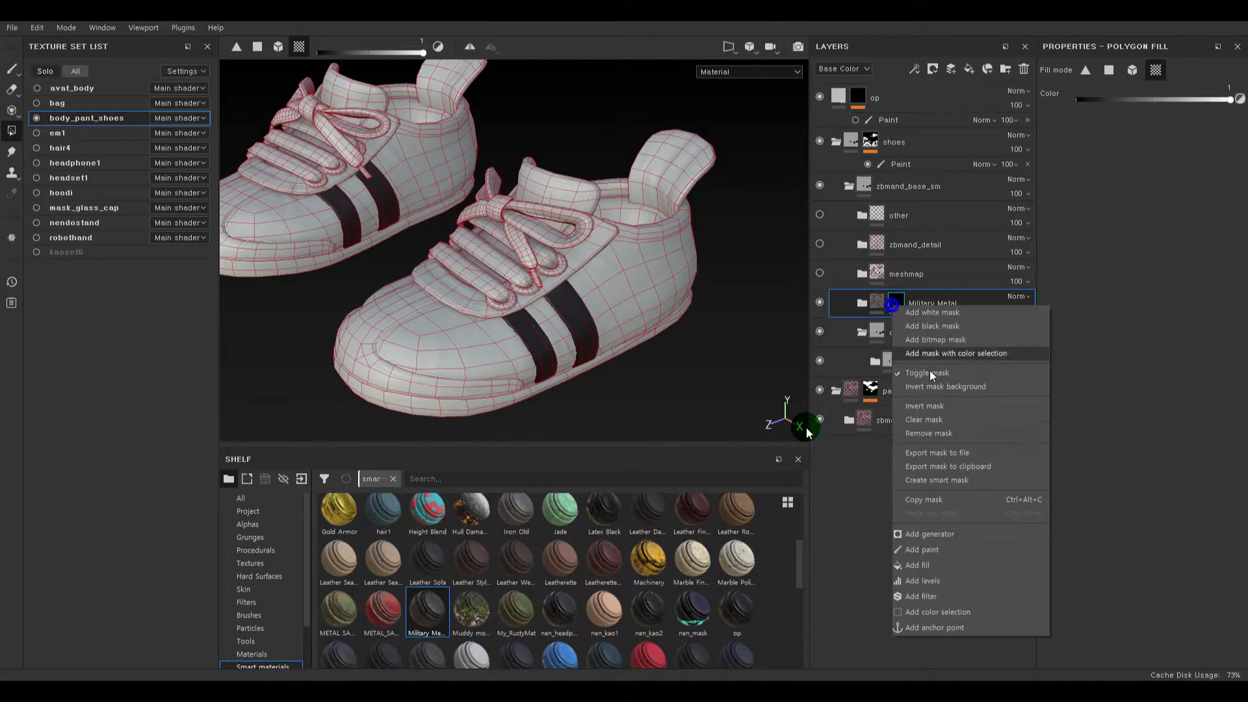
{"action": "left_click", "coordinate": [936, 549]}
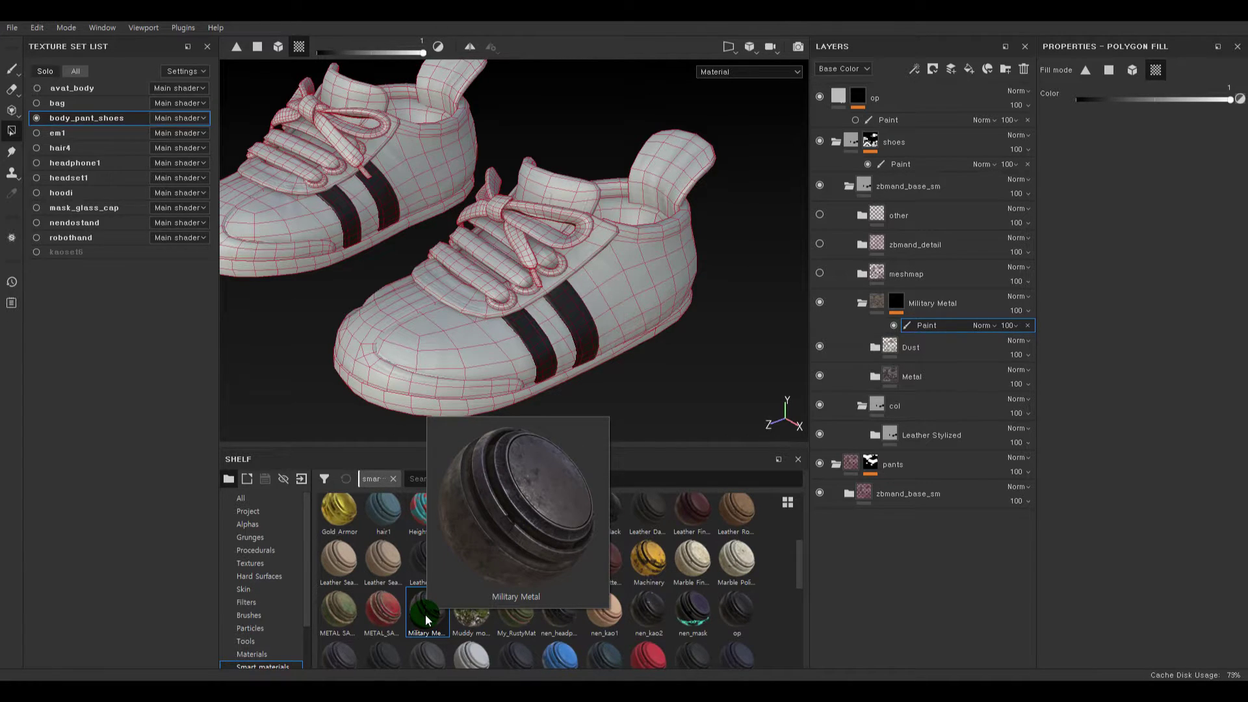
- Delete the Dust folder inside Military Metal
{"action": "key", "text": "XF86AudioLowerVolume"}
{"action": "left_click_drag", "start_coordinate": [427, 619], "coordinate": [906, 354]}
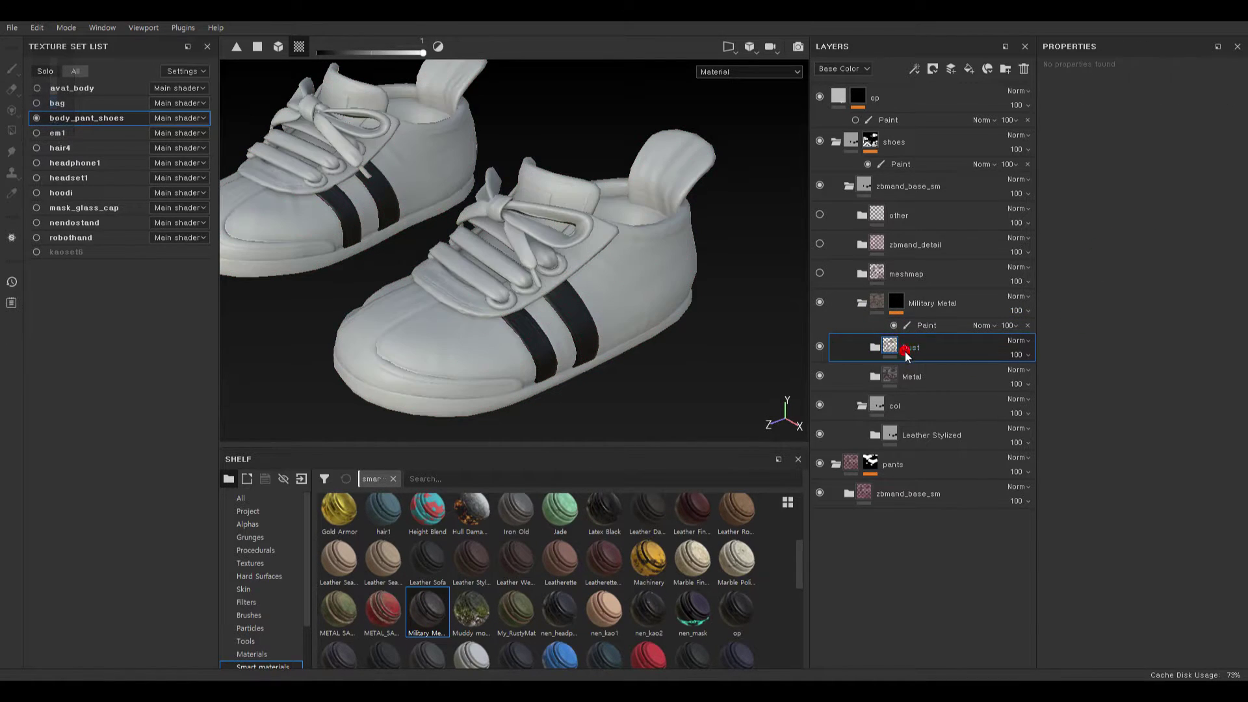
{"action": "key", "text": "Delete"}
- Fill the lace eyelets on both sides of the shoe into the Military Metal mask
{"action": "left_click", "coordinate": [919, 327]}
{"action": "key", "text": "4"}
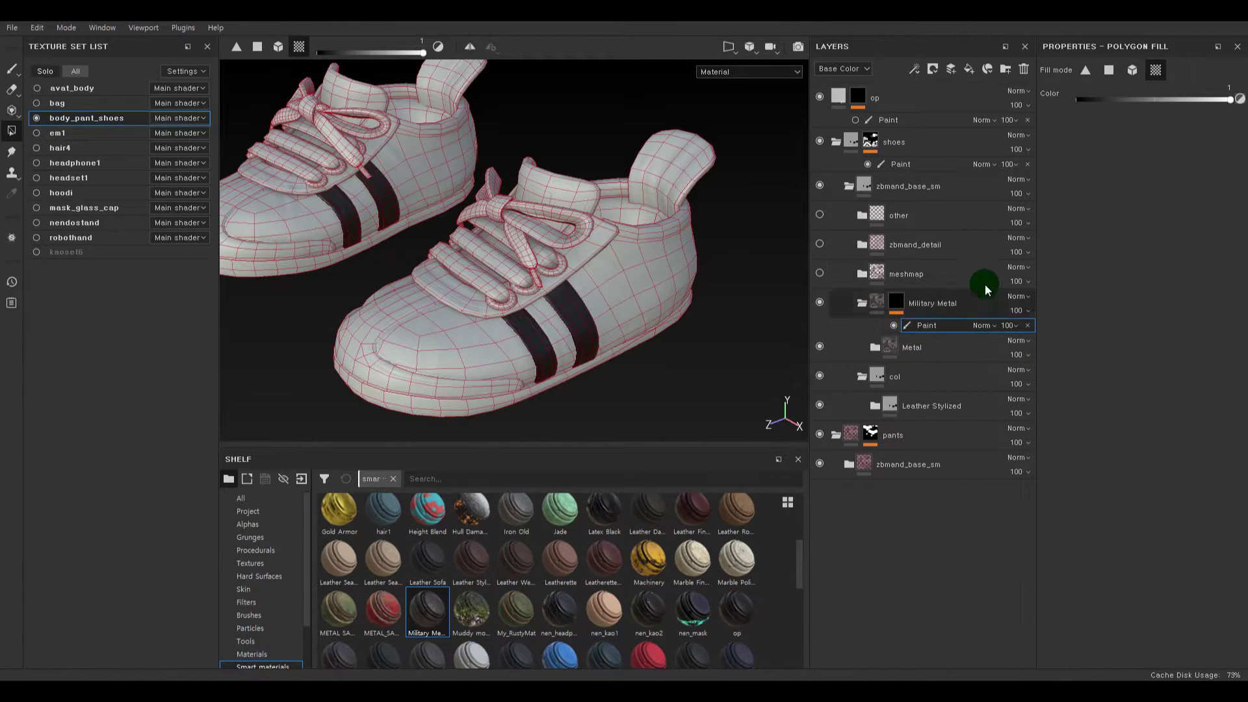
{"action": "right_click_drag", "start_coordinate": [550, 245], "coordinate": [671, 493], "text": "alt"}
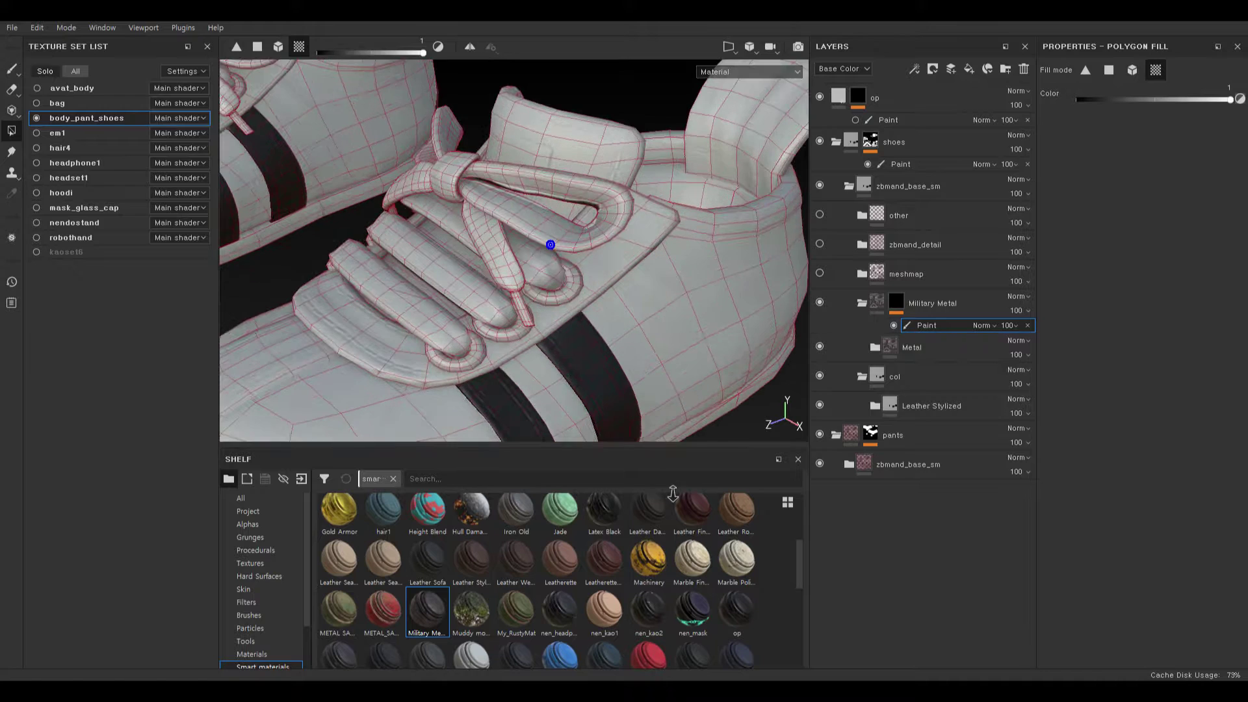
{"action": "left_click", "coordinate": [578, 285]}
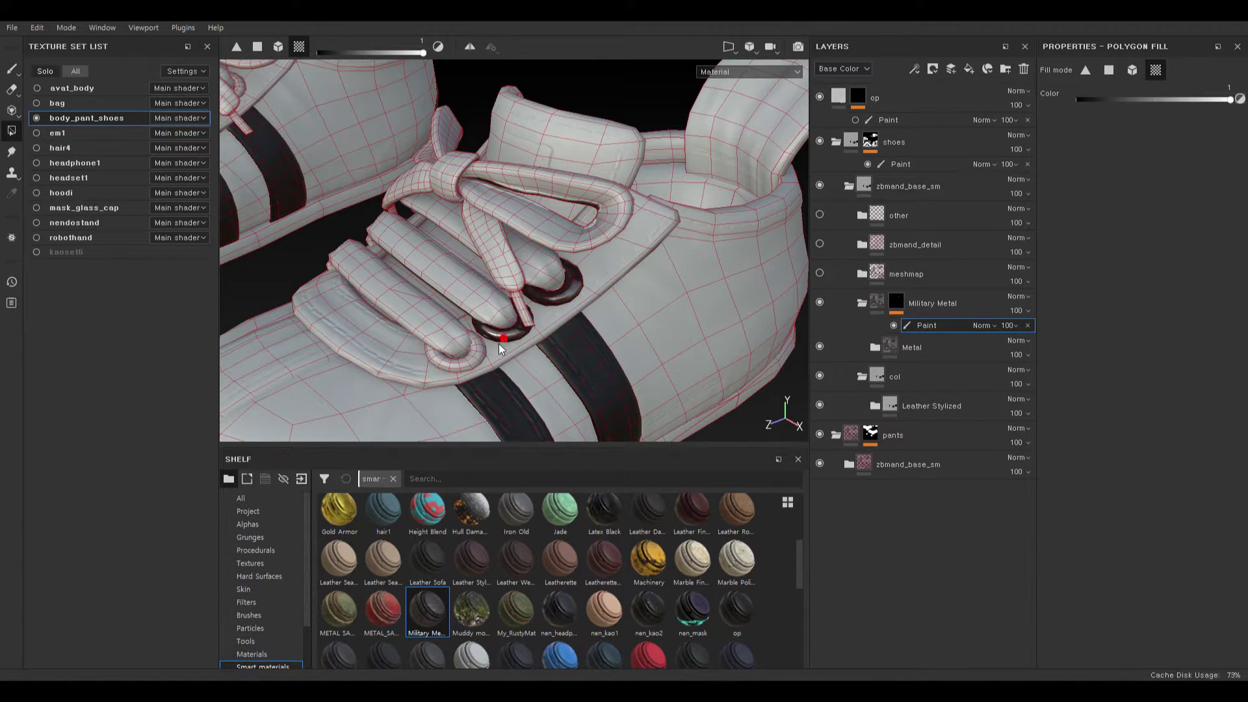
{"action": "left_click_drag", "start_coordinate": [470, 364], "coordinate": [427, 344], "text": "alt"}
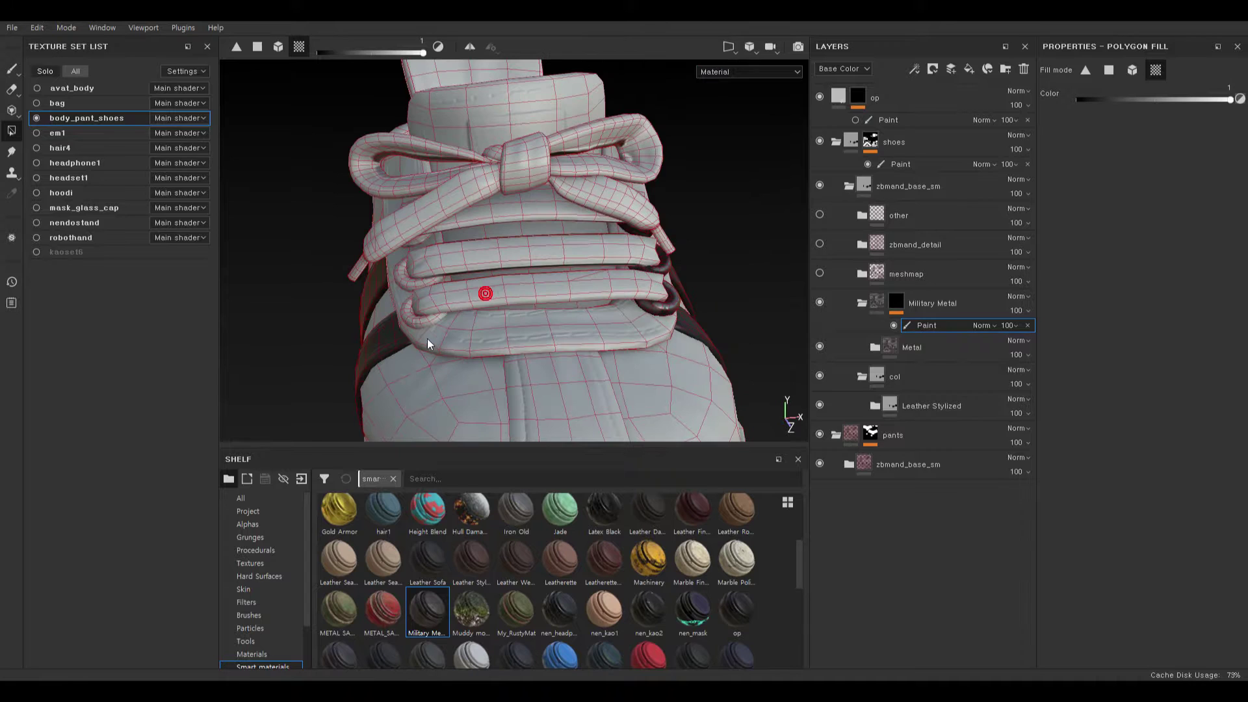
{"action": "left_click_drag", "start_coordinate": [399, 279], "coordinate": [485, 220], "text": "alt"}
{"action": "left_click", "coordinate": [354, 224]}
{"action": "key", "text": "ctrl+z"}
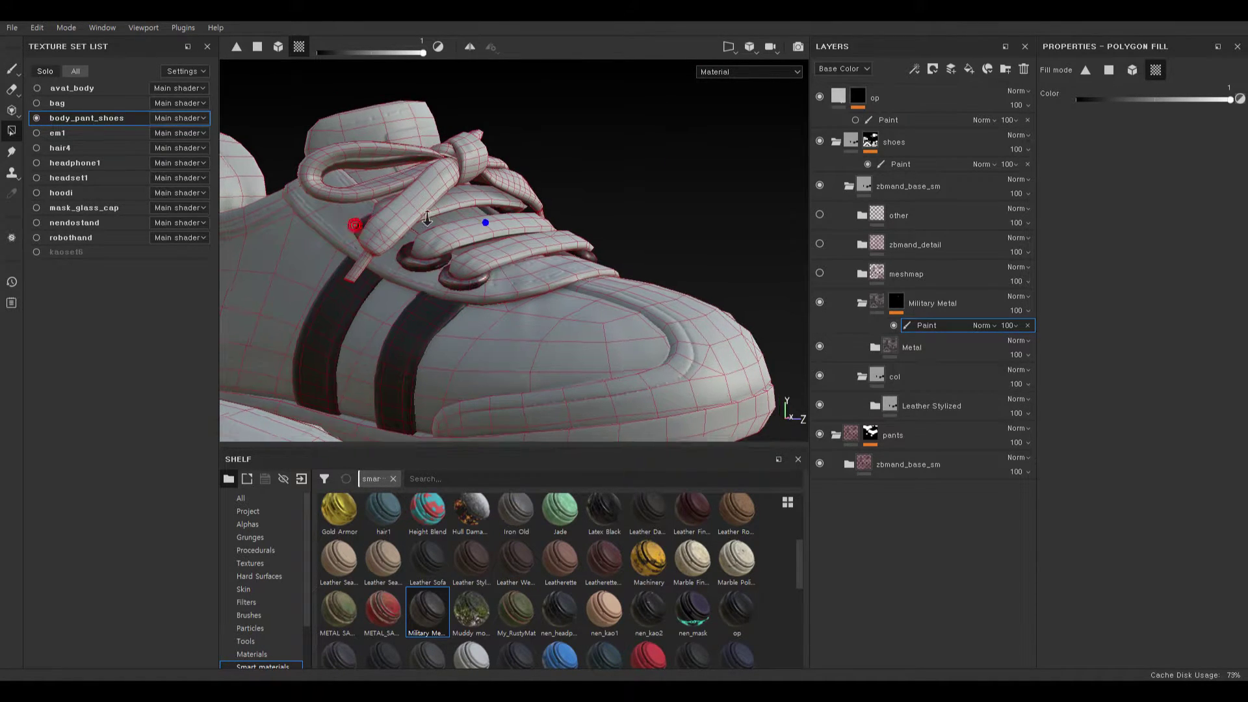
{"action": "right_click_drag", "start_coordinate": [485, 220], "coordinate": [497, 250], "text": "alt"}
{"action": "left_click_drag", "start_coordinate": [500, 252], "coordinate": [520, 215], "text": "alt"}
{"action": "scroll", "coordinate": [521, 214], "scroll_direction": "up", "scroll_amount": 5}
- Expand the Metal folder and hide its Edges, Surface details, AO dirt and Dirt layers
{"action": "left_click", "coordinate": [879, 347]}
{"action": "left_click", "coordinate": [876, 348]}
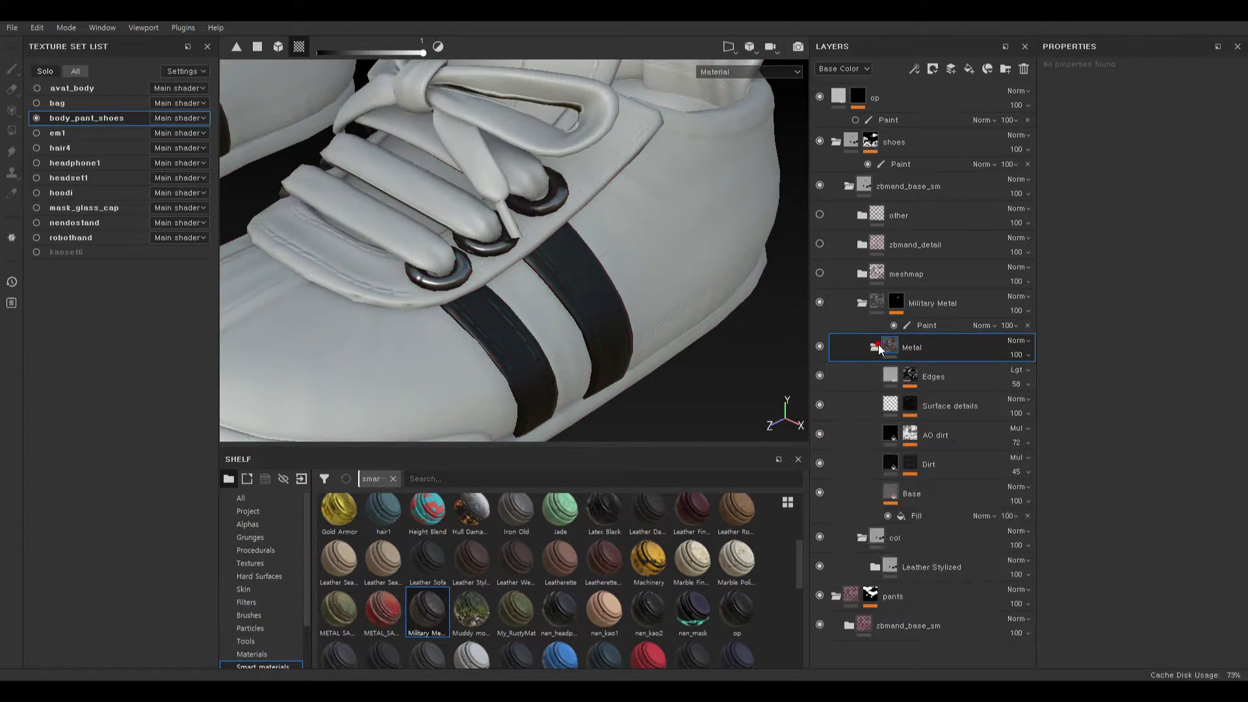
{"action": "left_click", "coordinate": [819, 375]}
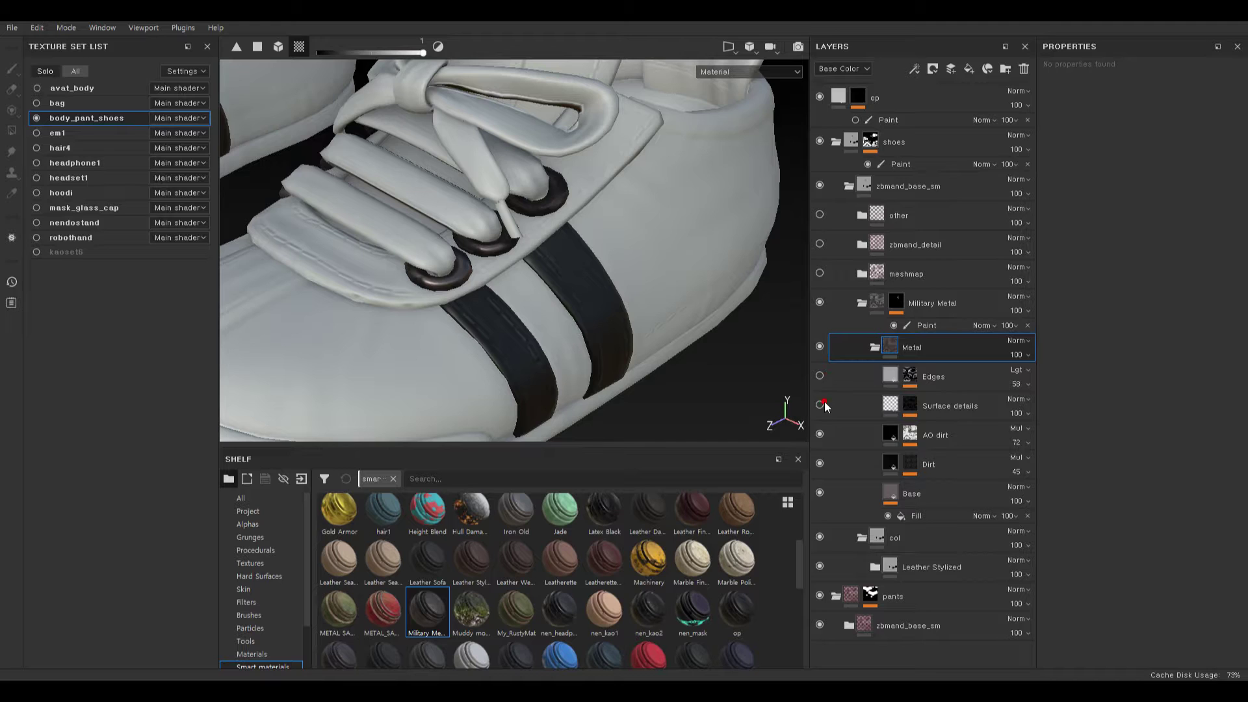
{"action": "left_click", "coordinate": [820, 405]}
{"action": "left_click", "coordinate": [820, 433]}
{"action": "left_click", "coordinate": [820, 463]}
- Set the Metal folder's Base layer colour to a neutral grey of 0.234
{"action": "left_click", "coordinate": [896, 494]}
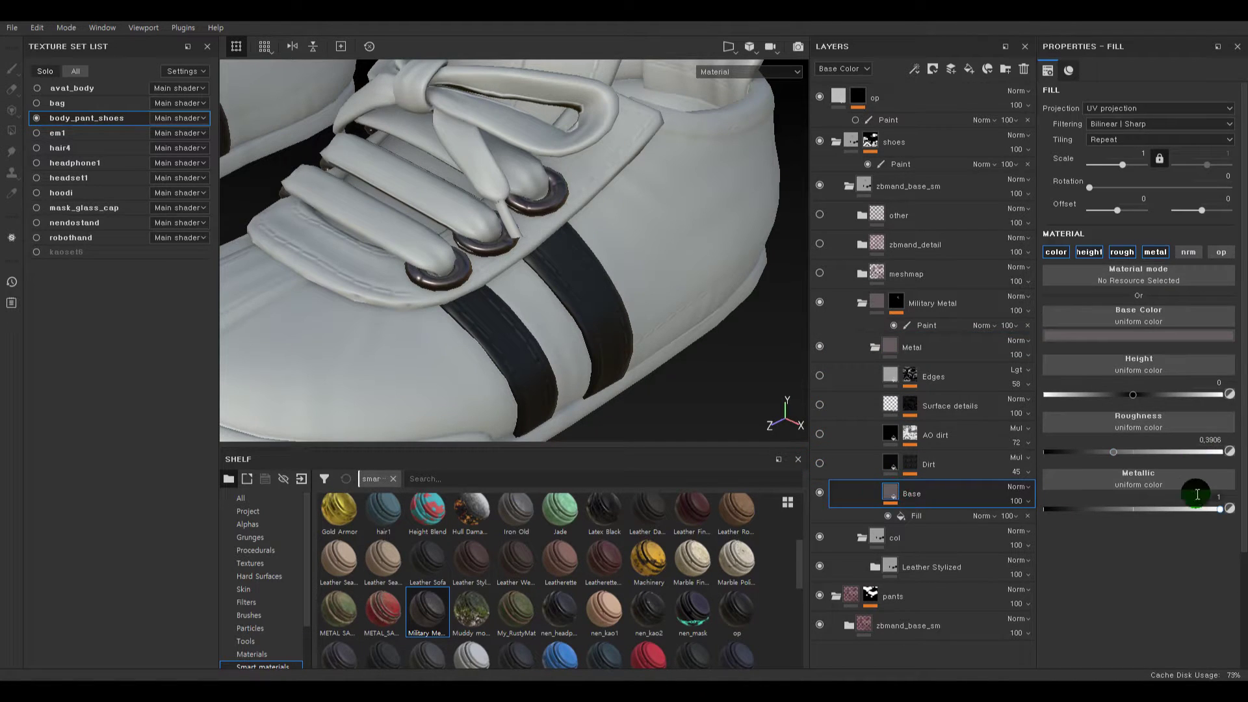
{"action": "left_click", "coordinate": [1146, 328]}
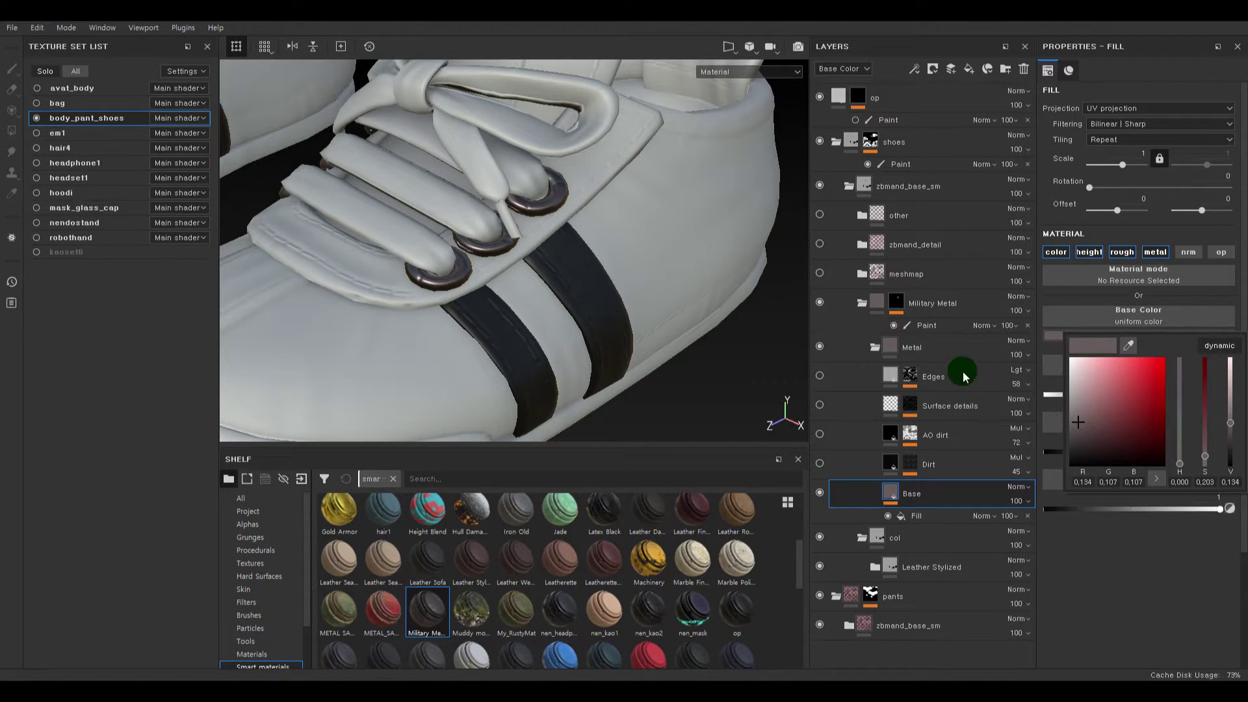
{"action": "left_click", "coordinate": [1060, 406]}
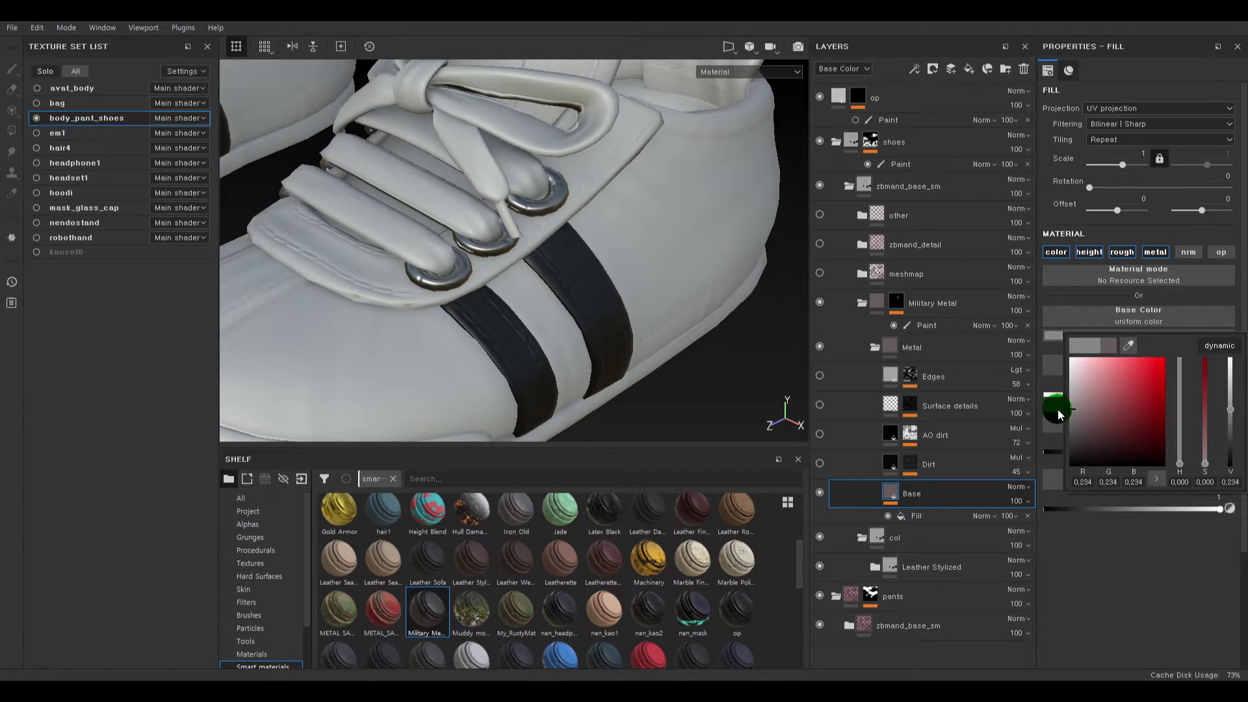
- Show the Dirt, AO dirt, Surface details and Edges layers and set the AO dirt mask generator's level to 0.26
{"action": "left_click", "coordinate": [817, 460]}
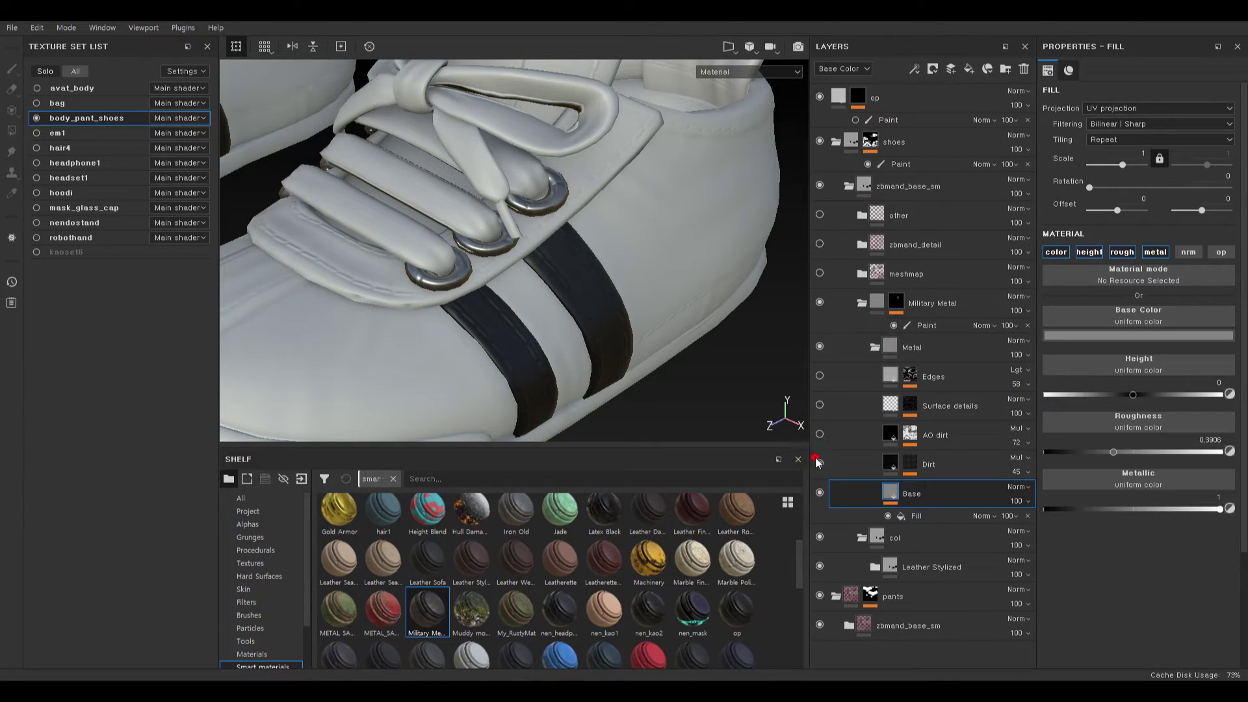
{"action": "left_click", "coordinate": [819, 434]}
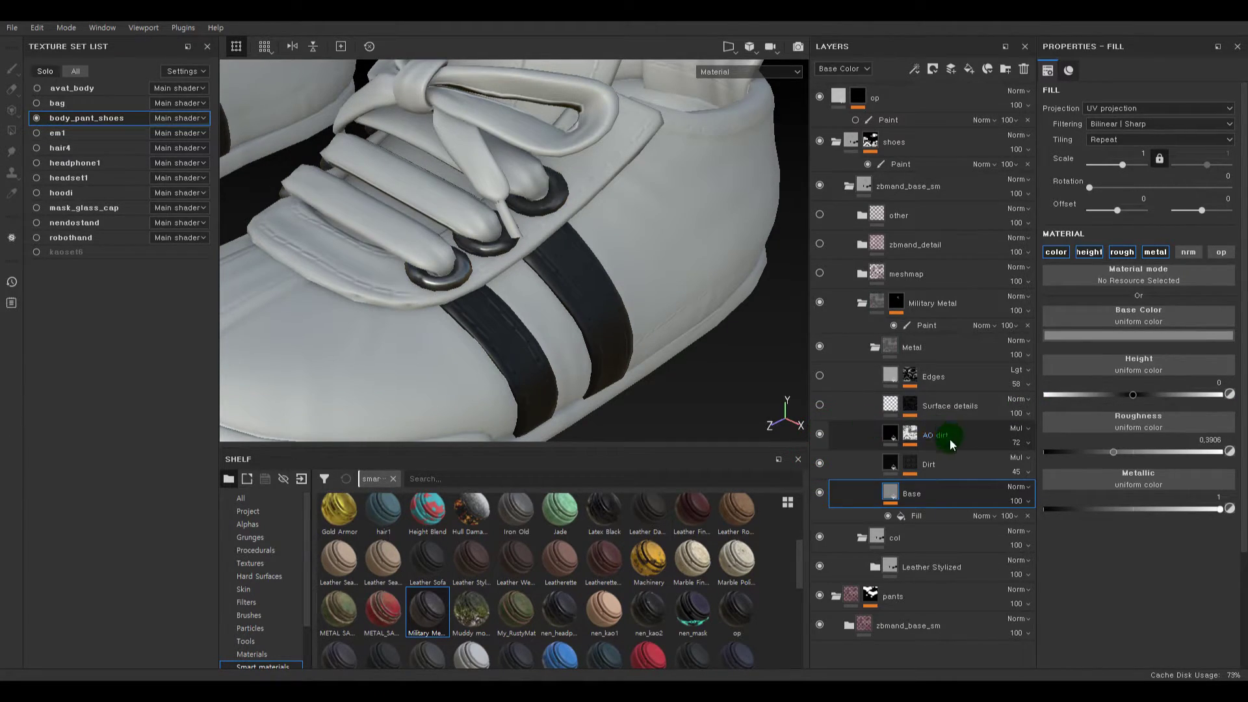
{"action": "left_click", "coordinate": [910, 436]}
{"action": "left_click", "coordinate": [945, 457]}
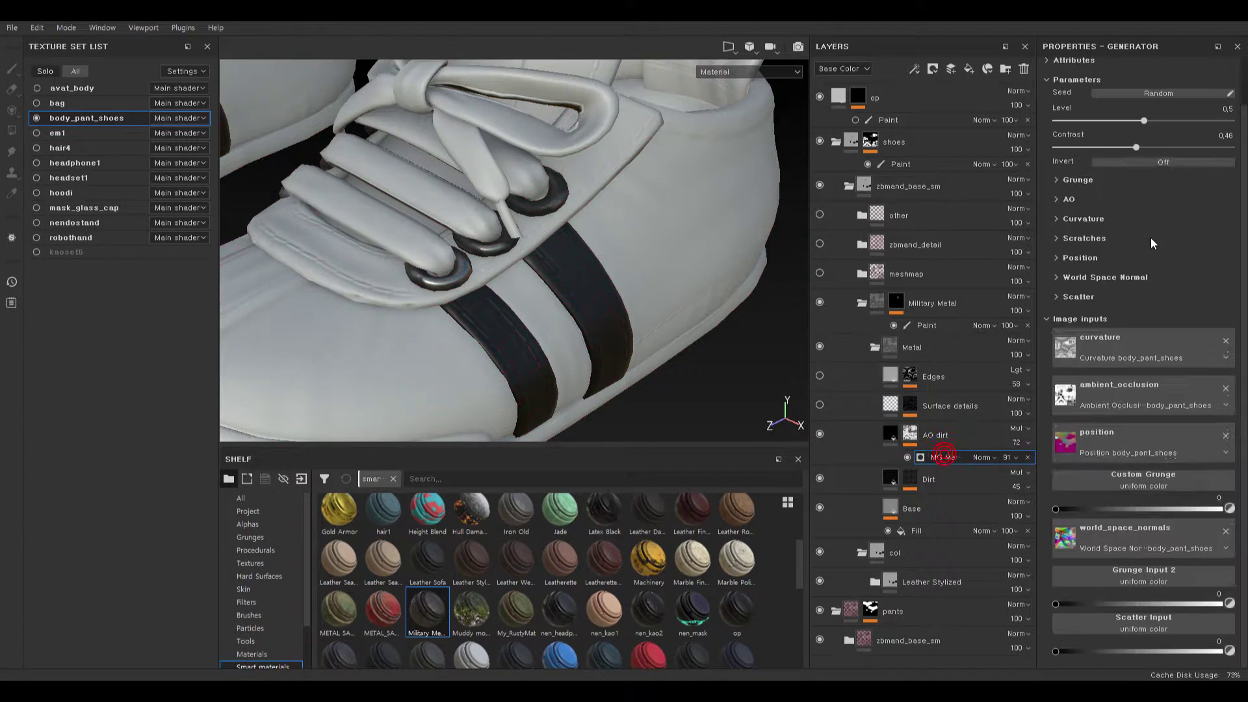
{"action": "left_click", "coordinate": [1143, 172]}
{"action": "left_click_drag", "start_coordinate": [1135, 174], "coordinate": [1103, 178]}
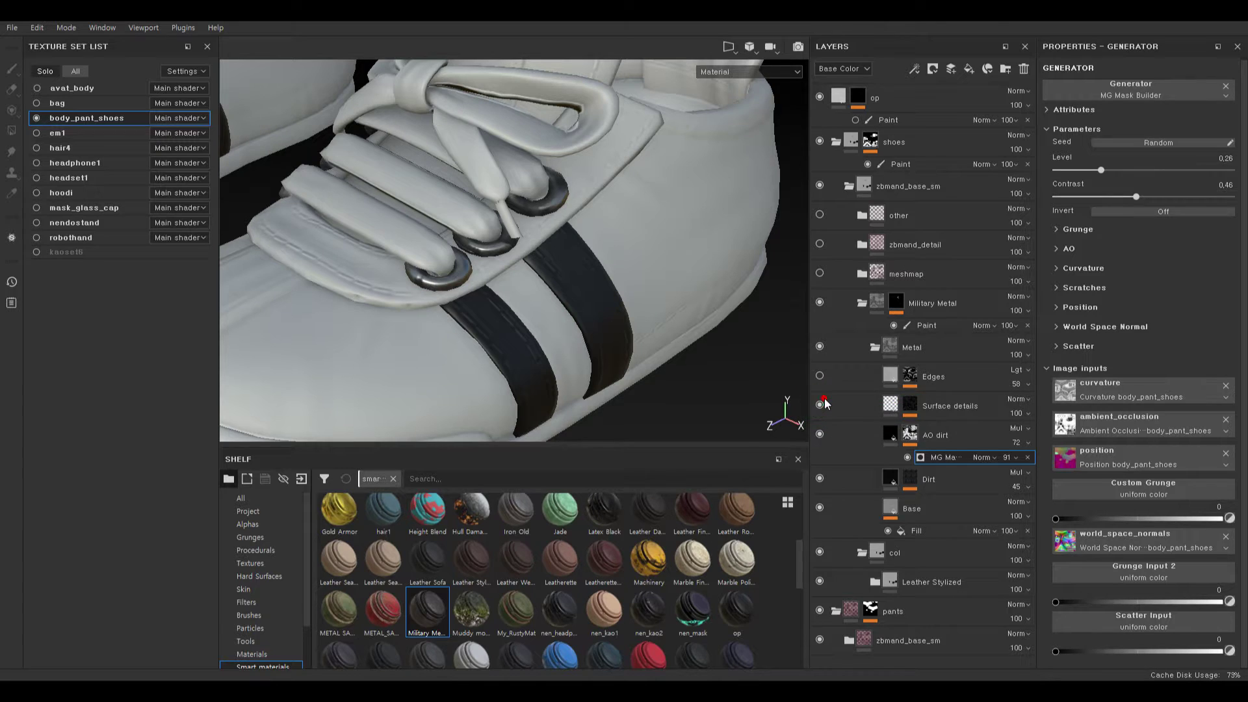
{"action": "left_click", "coordinate": [822, 375]}
{"action": "left_click", "coordinate": [822, 374]}
- Examine the metal eyelets and striped leather of the shoes up close and from several sides
{"action": "right_click_drag", "start_coordinate": [692, 338], "coordinate": [640, 338], "text": "alt"}
{"action": "middle_click_drag", "start_coordinate": [640, 338], "coordinate": [677, 337], "text": "alt"}
{"action": "left_click_drag", "start_coordinate": [677, 337], "coordinate": [709, 301], "text": "alt"}
{"action": "right_click_drag", "start_coordinate": [709, 301], "coordinate": [747, 292], "text": "alt"}
{"action": "middle_click_drag", "start_coordinate": [748, 293], "coordinate": [598, 357], "text": "alt"}
{"action": "left_click_drag", "start_coordinate": [599, 357], "coordinate": [606, 346], "text": "alt"}
{"action": "middle_click_drag", "start_coordinate": [538, 316], "coordinate": [658, 328], "text": "alt"}
{"action": "left_click_drag", "start_coordinate": [660, 329], "coordinate": [528, 306], "text": "alt"}
{"action": "middle_click_drag", "start_coordinate": [526, 306], "coordinate": [637, 350], "text": "alt"}
{"action": "right_click_drag", "start_coordinate": [642, 351], "coordinate": [553, 362], "text": "alt"}
{"action": "left_click_drag", "start_coordinate": [579, 362], "coordinate": [695, 409], "text": "alt"}
{"action": "right_click_drag", "start_coordinate": [612, 344], "coordinate": [504, 286], "text": "alt"}
{"action": "left_click", "coordinate": [892, 406]}
{"action": "left_click_drag", "start_coordinate": [621, 268], "coordinate": [614, 280], "text": "alt"}
{"action": "right_click_drag", "start_coordinate": [634, 263], "coordinate": [676, 286], "text": "alt"}
{"action": "left_click_drag", "start_coordinate": [567, 326], "coordinate": [575, 312], "text": "alt"}
{"action": "middle_click_drag", "start_coordinate": [575, 311], "coordinate": [629, 281], "text": "alt"}
{"action": "right_click_drag", "start_coordinate": [630, 282], "coordinate": [658, 380], "text": "alt"}
{"action": "right_click_drag", "start_coordinate": [574, 323], "coordinate": [444, 307], "text": "alt"}
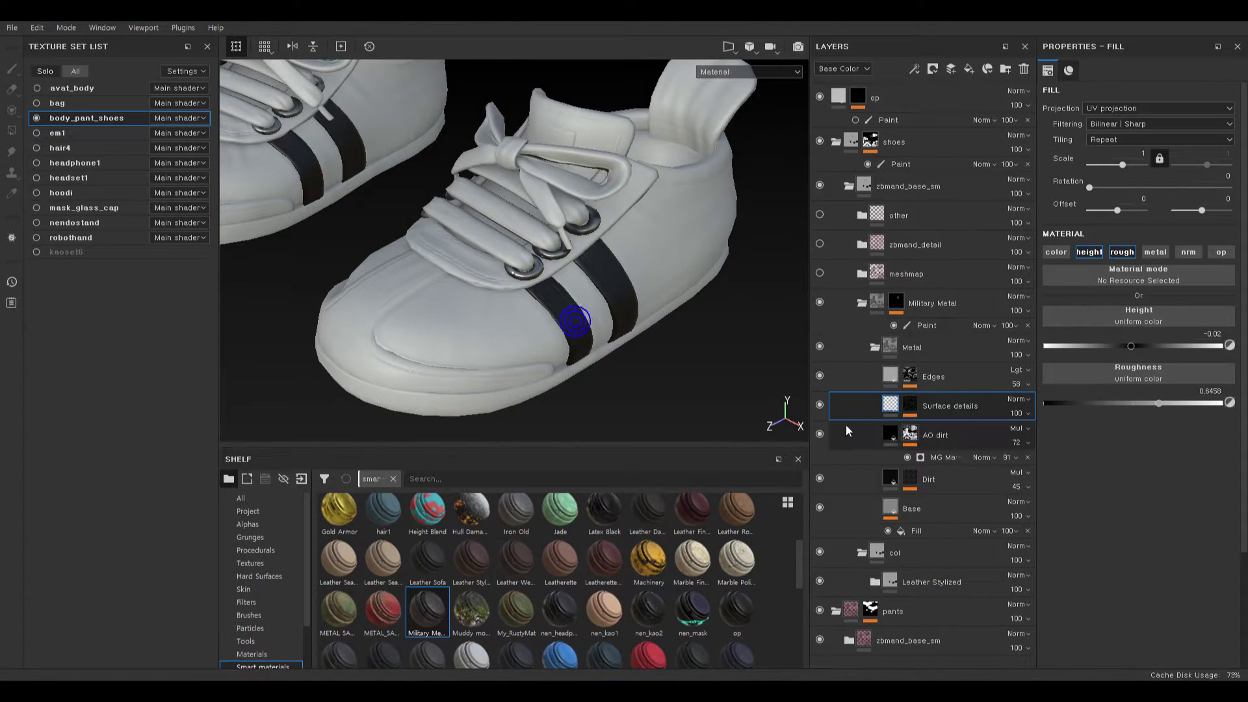
- Collapse the Metal folder, expand the Leather Stylized folder and rename it body
{"action": "left_click", "coordinate": [874, 345]}
{"action": "left_click", "coordinate": [875, 405]}
{"action": "scroll", "coordinate": [935, 403], "scroll_direction": "down", "scroll_amount": 1}
{"action": "double_click", "coordinate": [936, 389]}
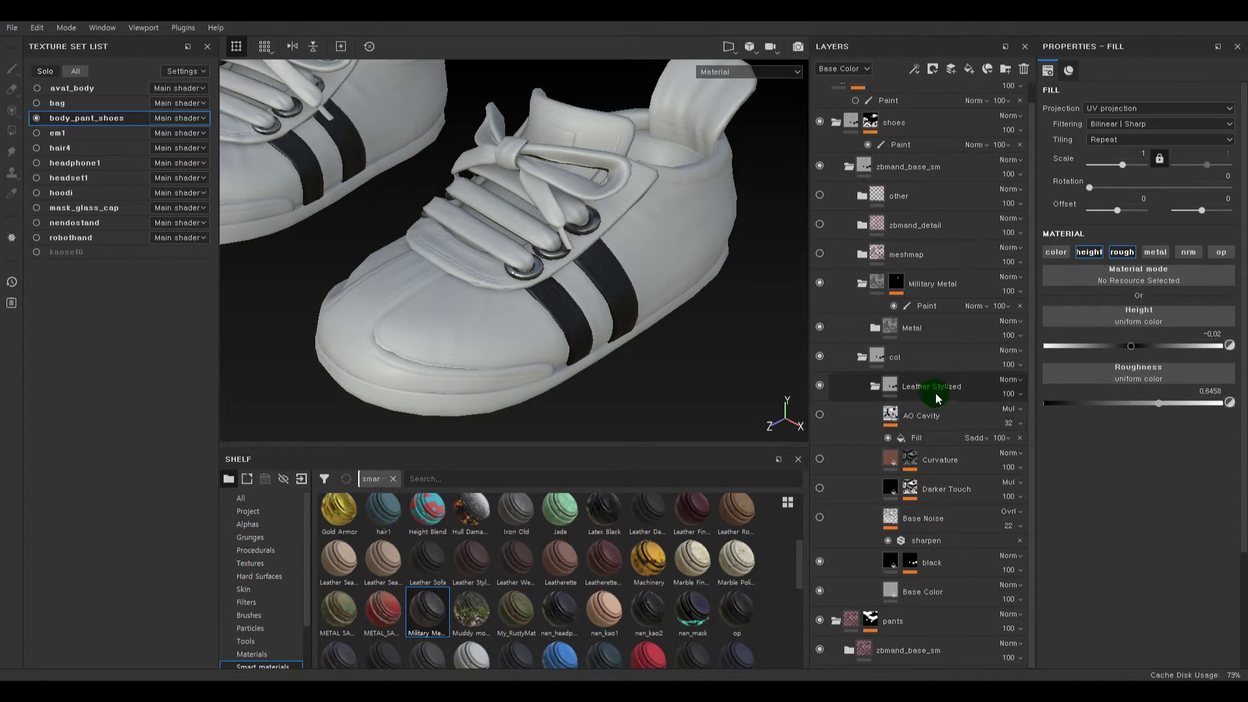
{"action": "type", "text": "body"}
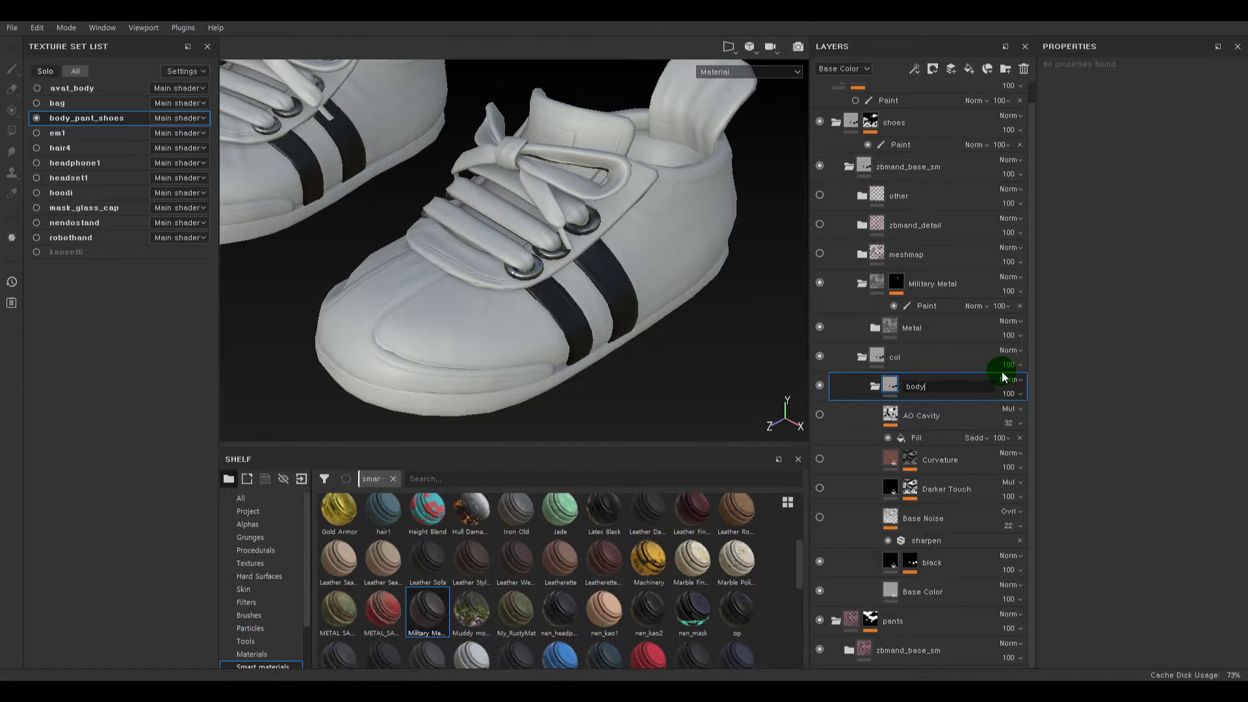
{"action": "left_click", "coordinate": [938, 387]}
- Show the Base Noise layer of the body folder and check its effect on the shoes
{"action": "left_click", "coordinate": [820, 518]}
{"action": "left_click", "coordinate": [822, 517]}
{"action": "left_click", "coordinate": [822, 517]}
{"action": "mouse_move", "coordinate": [663, 419]}
{"action": "left_mouse_down", "text": "alt"}
{"action": "mouse_move", "coordinate": [642, 403]}
{"action": "mouse_move", "coordinate": [649, 412]}
{"action": "left_mouse_up", "text": "alt"}
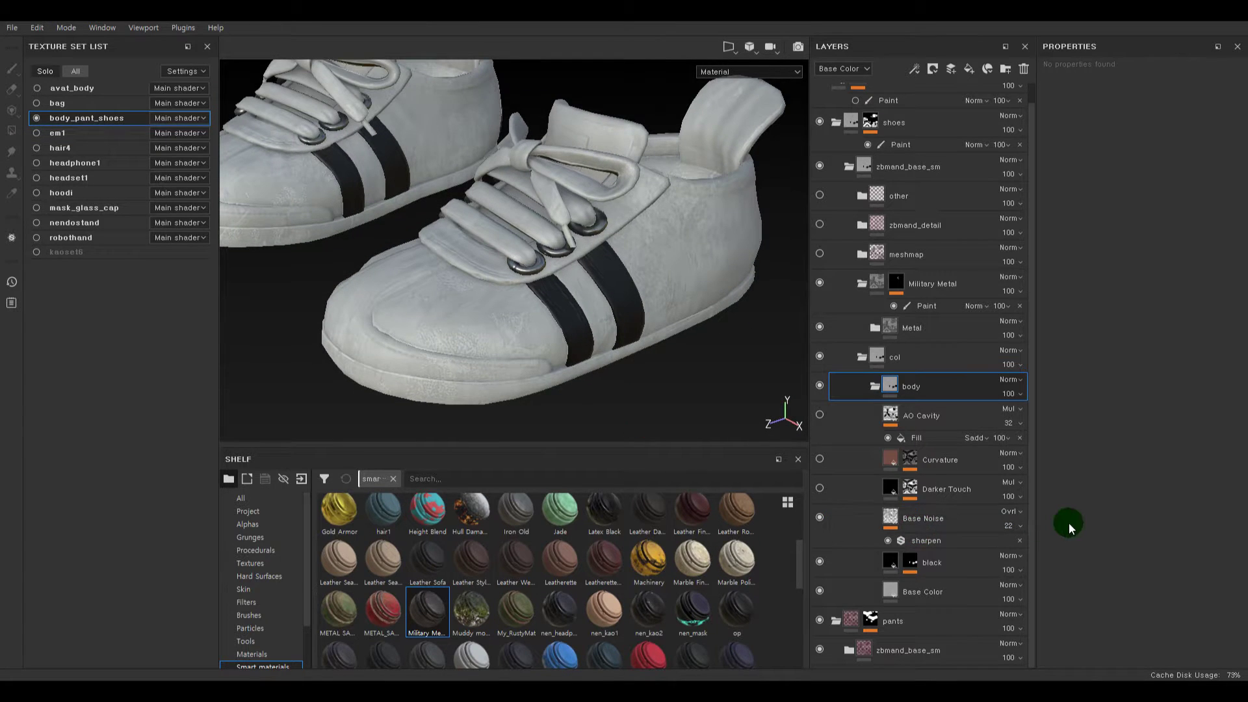
- Set the Base Noise layer's base color grunge balance to 0.38 and adjust the balance of its roughness grunge
{"action": "left_click", "coordinate": [914, 523]}
{"action": "scroll", "coordinate": [1214, 459], "scroll_direction": "down", "scroll_amount": 4}
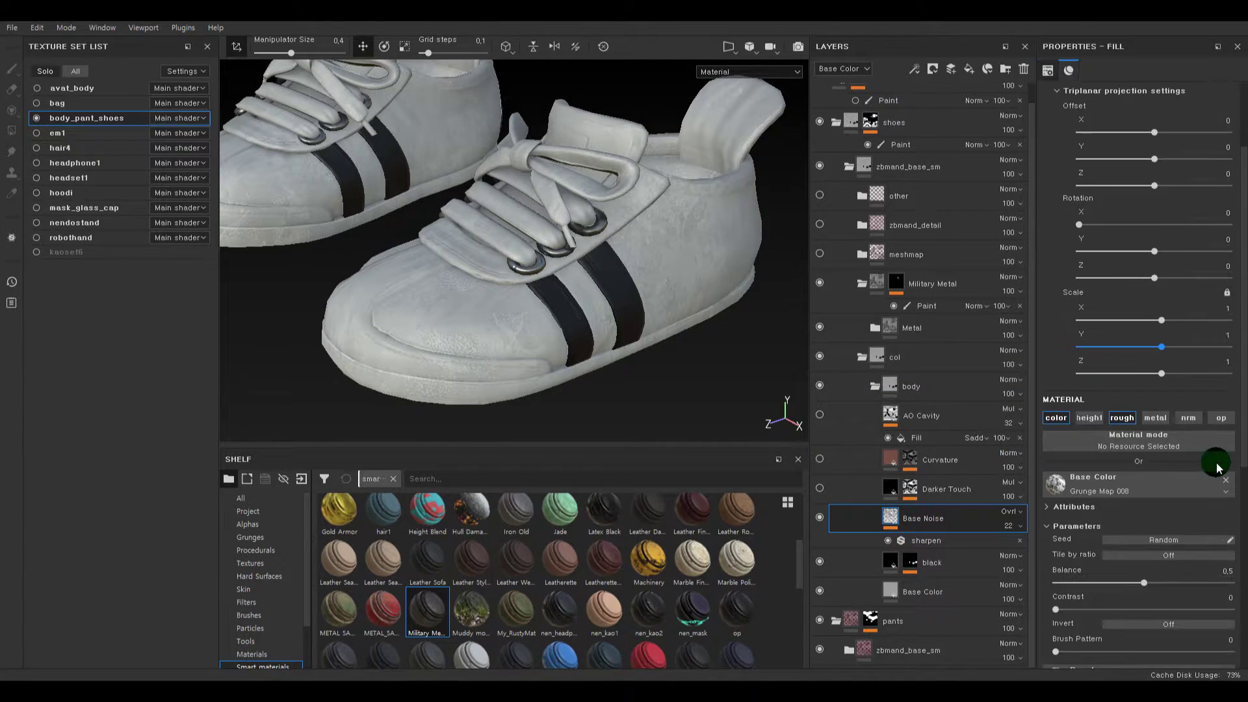
{"action": "left_click_drag", "start_coordinate": [1142, 583], "coordinate": [1164, 544]}
{"action": "scroll", "coordinate": [1171, 577], "scroll_direction": "down", "scroll_amount": 3}
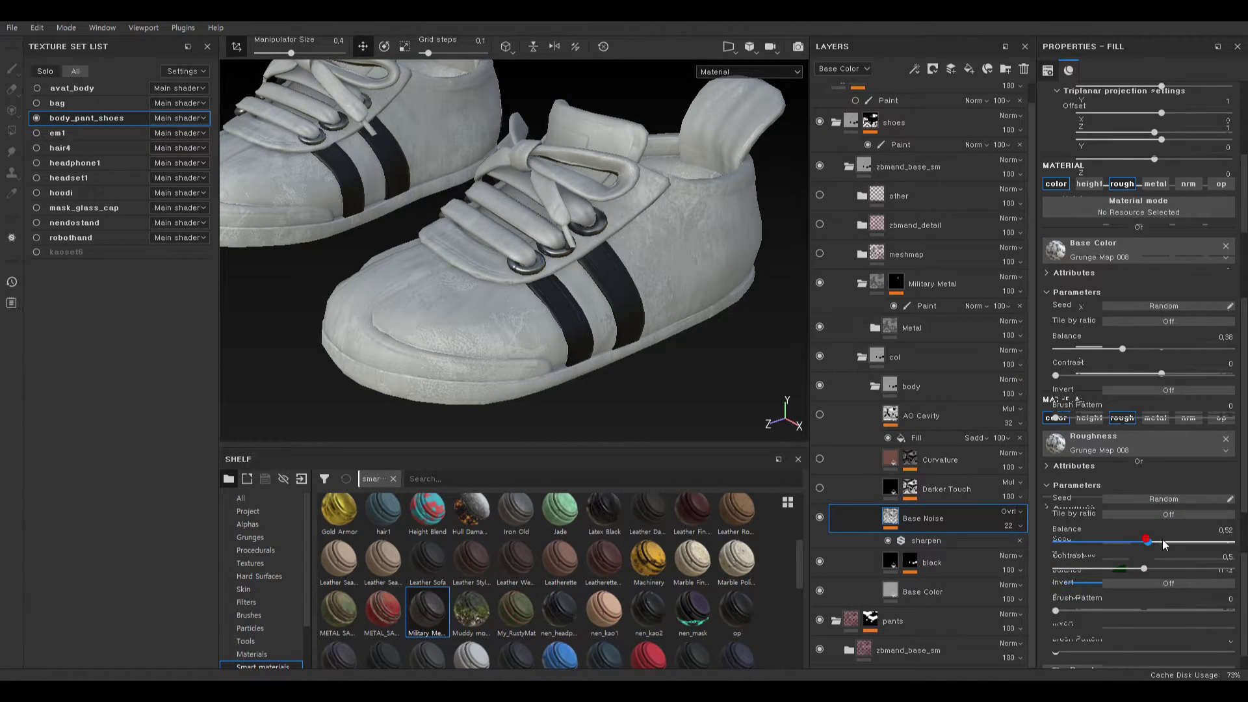
- Set the Base Noise fill's projection scale to 20.64 and compare the shoes with and without the layer
{"action": "scroll", "coordinate": [1129, 463], "scroll_direction": "up", "scroll_amount": 8}
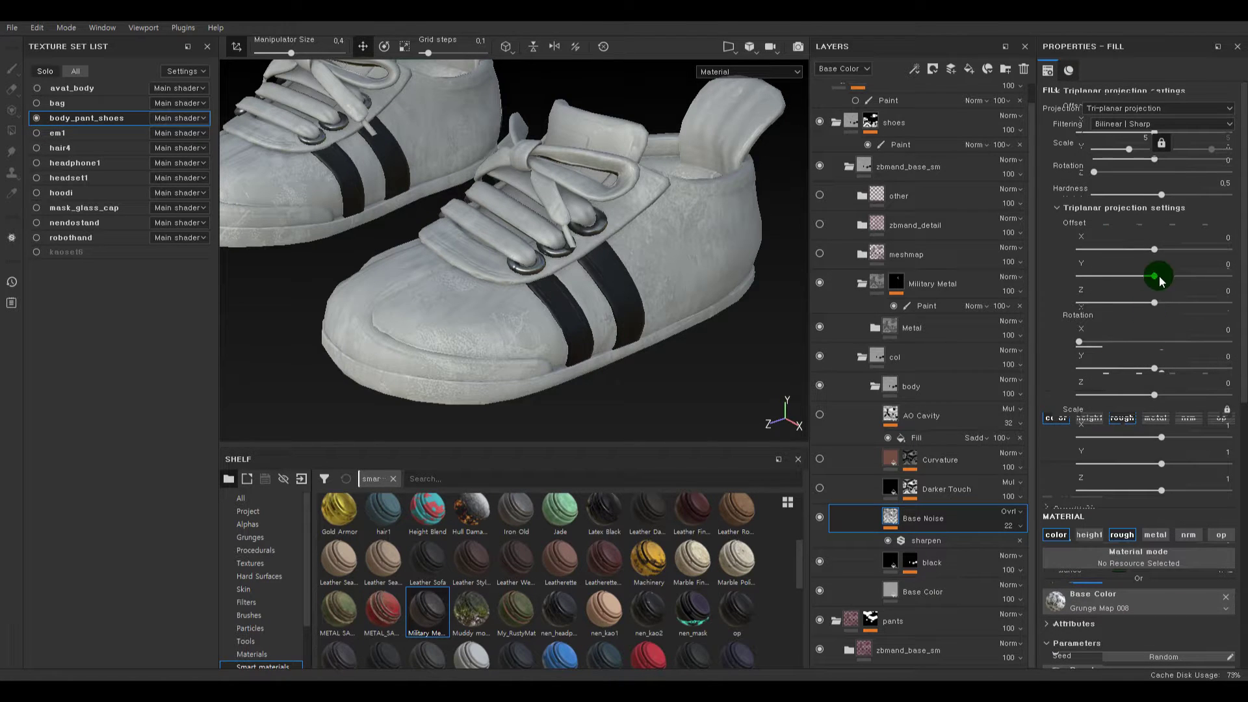
{"action": "left_click_drag", "start_coordinate": [1139, 156], "coordinate": [1132, 154]}
{"action": "left_click", "coordinate": [820, 520]}
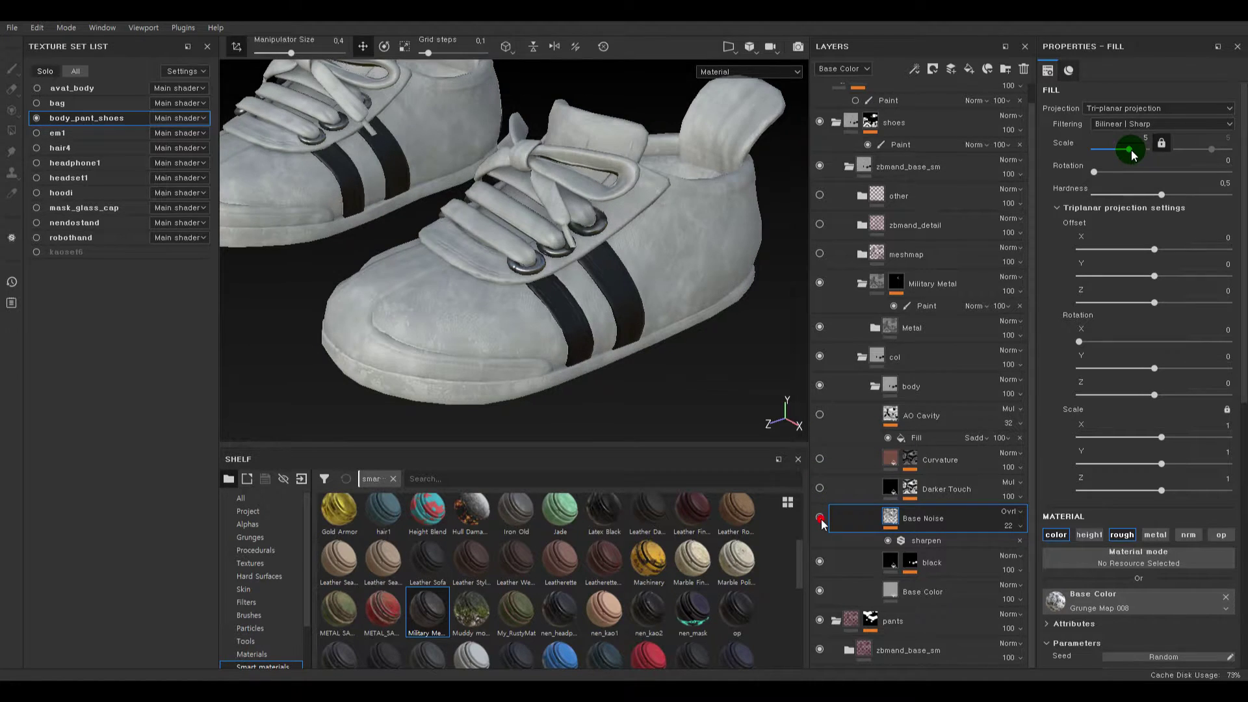
- Lower the Base Noise layer's opacity to 7 and check the subtler noise on the shoe leather up close
{"action": "left_click", "coordinate": [1007, 525]}
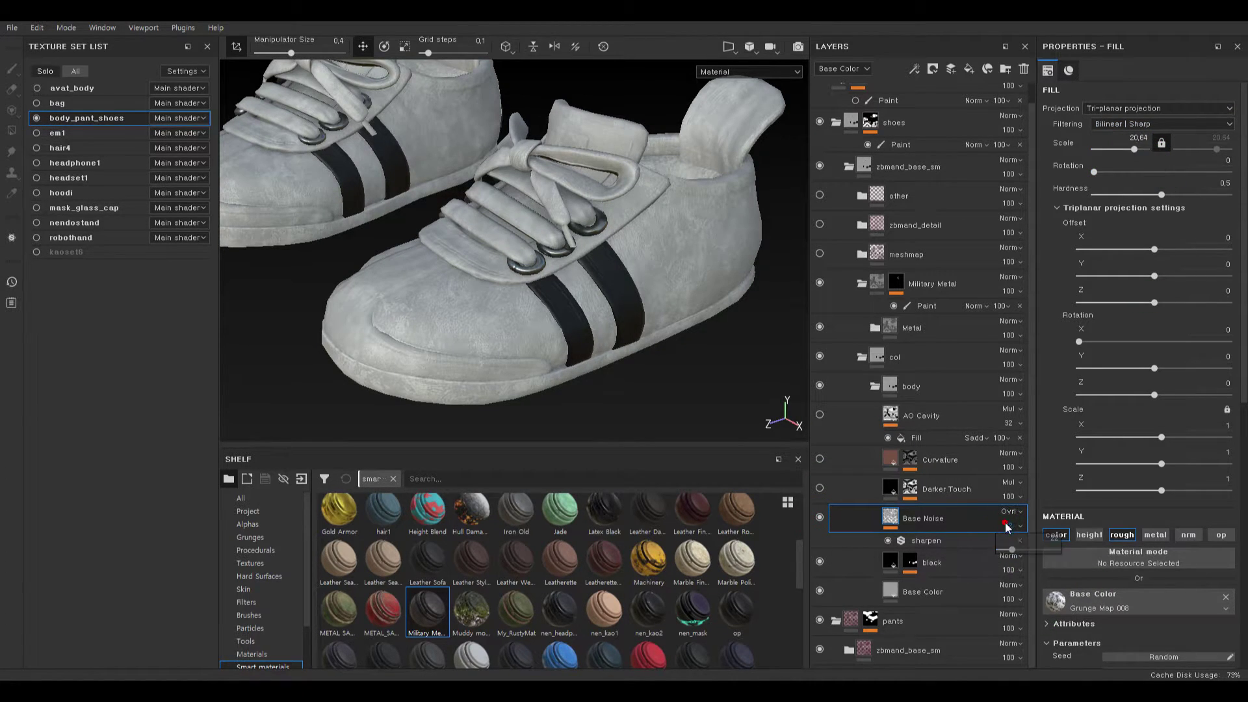
{"action": "left_click_drag", "start_coordinate": [1007, 553], "coordinate": [1001, 553]}
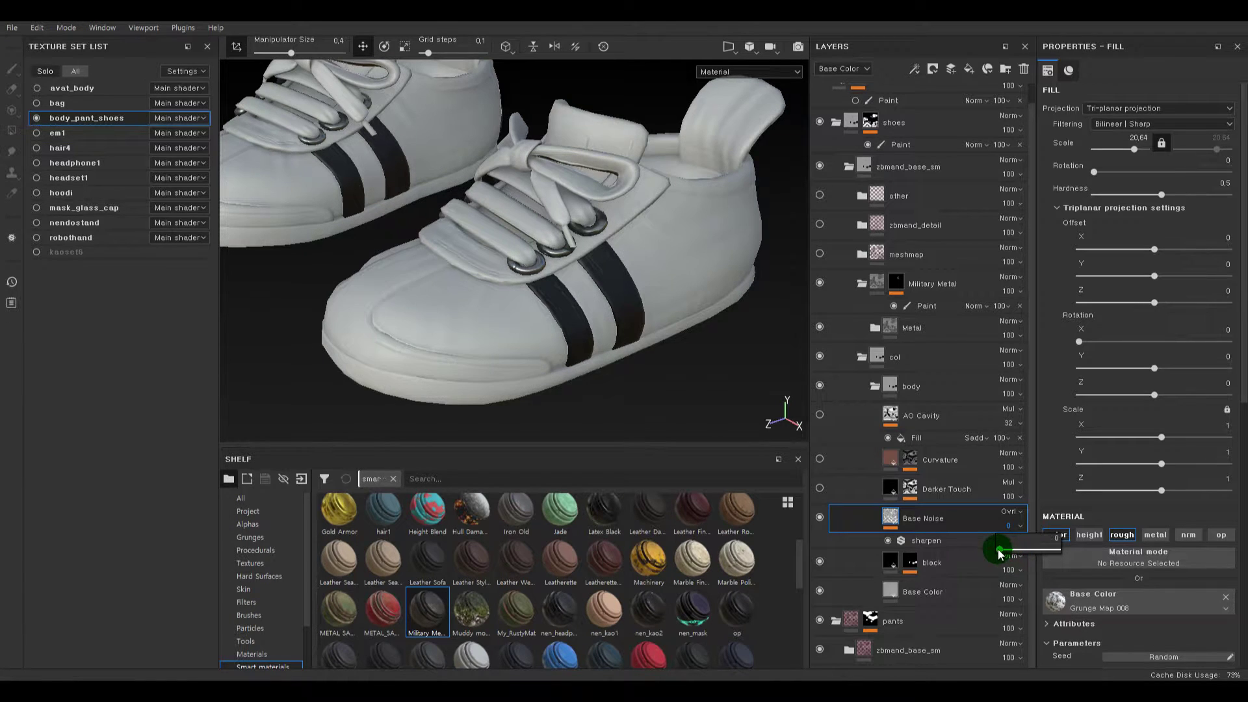
{"action": "right_click_drag", "start_coordinate": [520, 272], "coordinate": [660, 460], "text": "alt"}
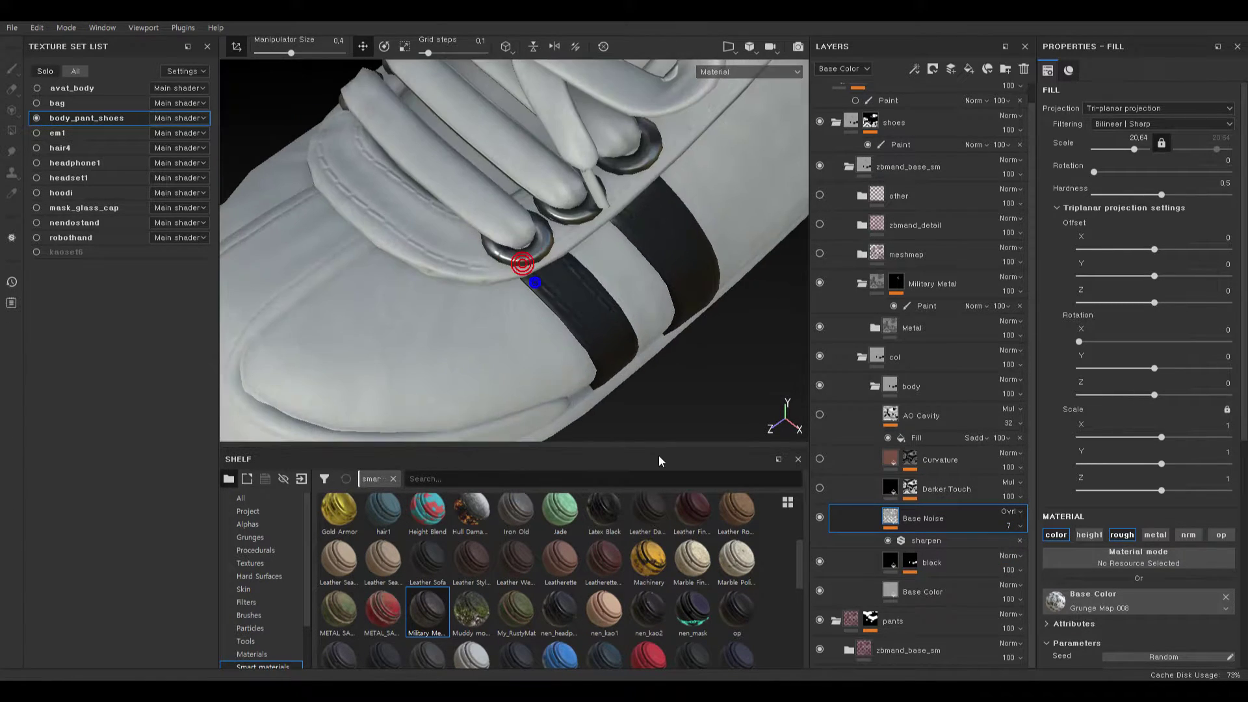
{"action": "right_click_drag", "start_coordinate": [590, 249], "coordinate": [676, 382], "text": "alt"}
{"action": "left_click_drag", "start_coordinate": [589, 249], "coordinate": [713, 298], "text": "alt"}
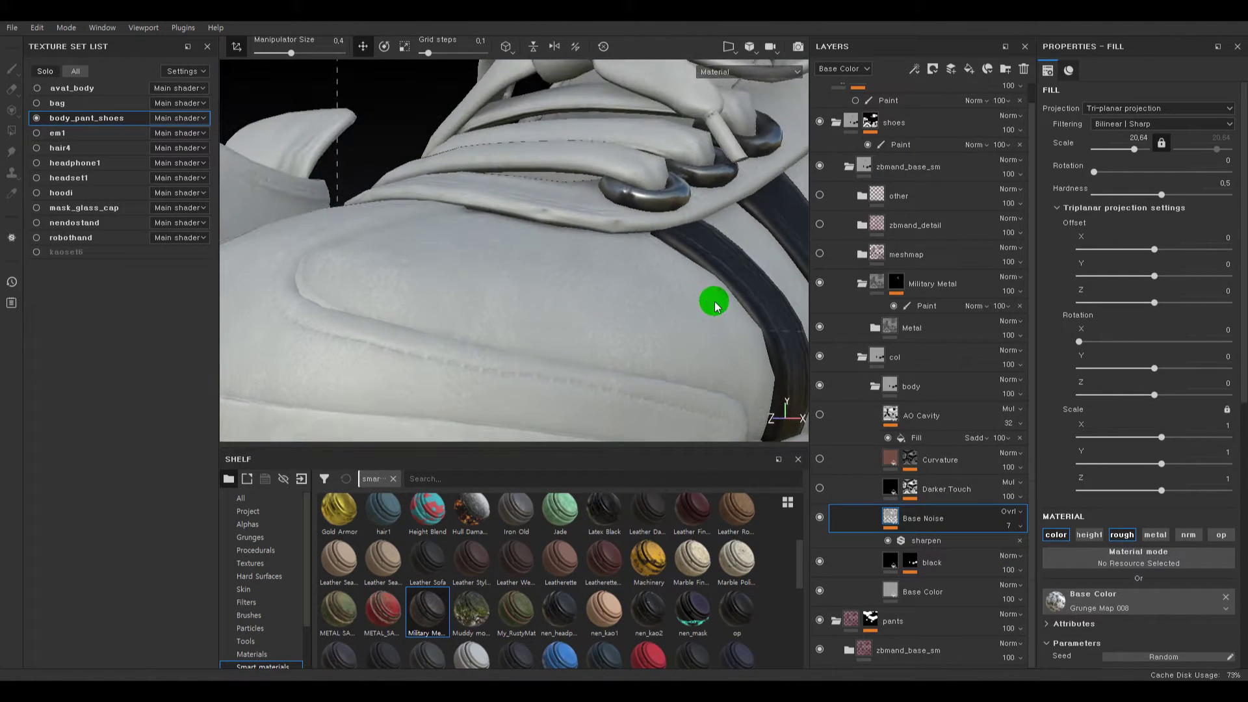
- Show the Darker Touch layer of the body folder and check its effect on both shoes
{"action": "left_click", "coordinate": [821, 483]}
{"action": "left_click", "coordinate": [821, 488]}
{"action": "left_click", "coordinate": [820, 488]}
{"action": "right_click_drag", "start_coordinate": [657, 411], "coordinate": [570, 295], "text": "alt"}
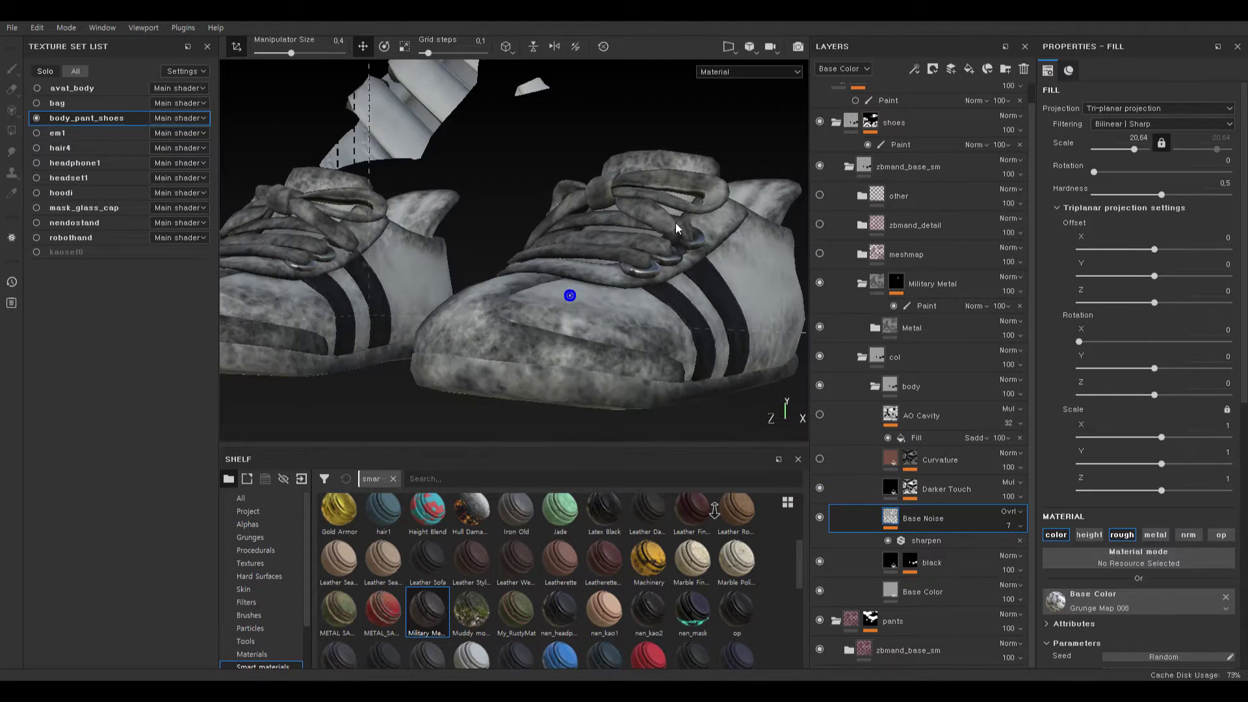
- Set the opacity of the Darker Touch layer in the shoes' body folder to 11
{"action": "left_click_drag", "start_coordinate": [571, 295], "coordinate": [671, 230], "text": "alt"}
{"action": "left_click", "coordinate": [1012, 499]}
{"action": "left_click", "coordinate": [1030, 522]}
{"action": "left_click_drag", "start_coordinate": [1012, 521], "coordinate": [989, 515]}
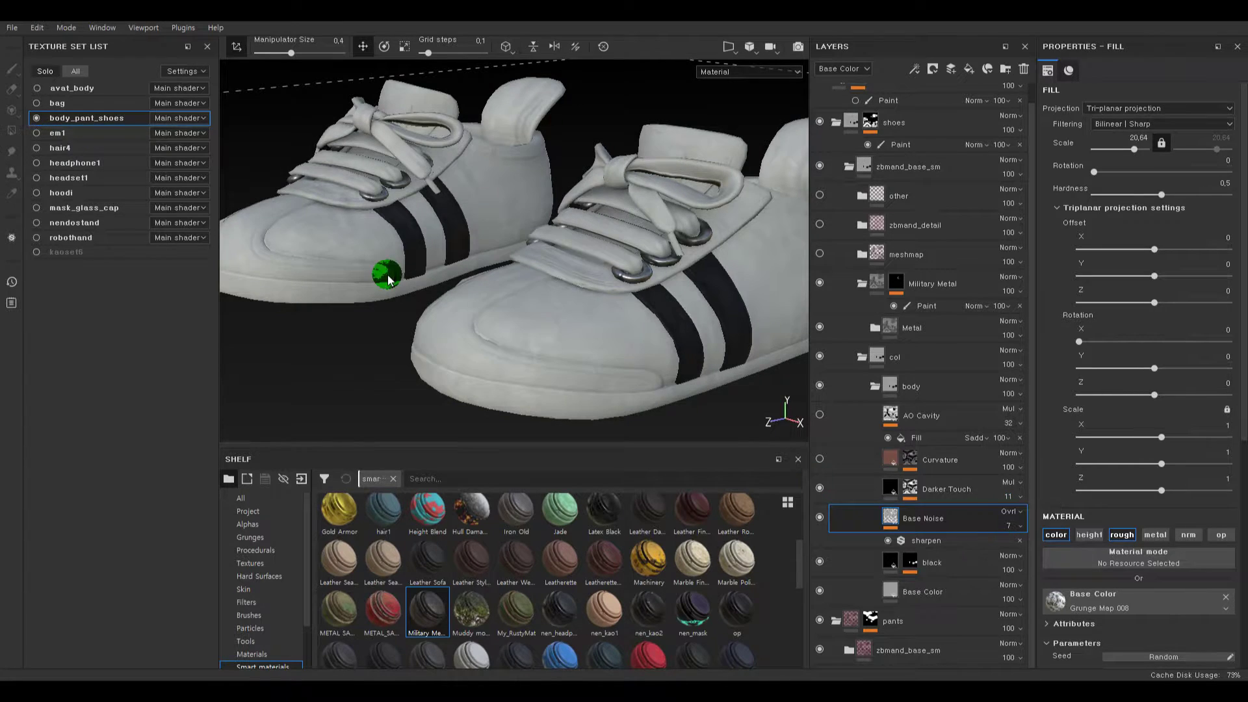
{"action": "scroll", "coordinate": [397, 213], "scroll_direction": "down", "scroll_amount": 5}
{"action": "scroll", "coordinate": [403, 195], "scroll_direction": "up", "scroll_amount": 5}
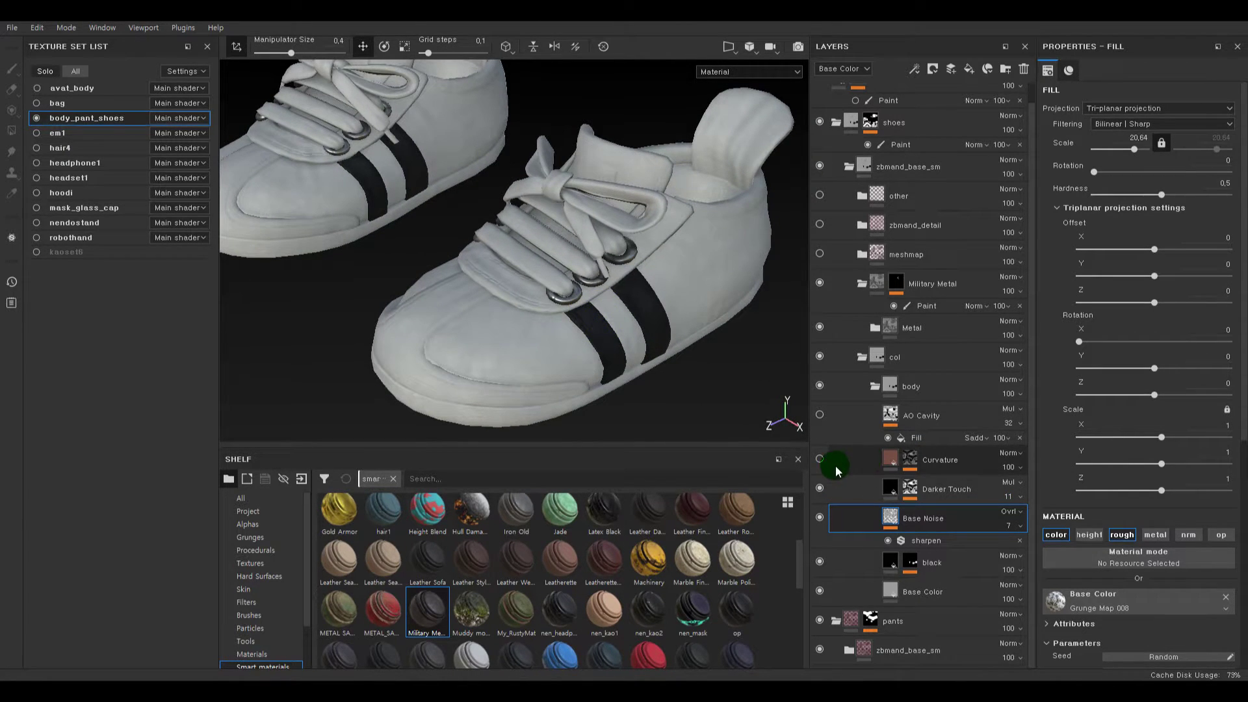
- Show the Curvature layer and set its base color to a light grey sampled from the shoe
{"action": "left_click", "coordinate": [818, 459]}
{"action": "left_click", "coordinate": [891, 460]}
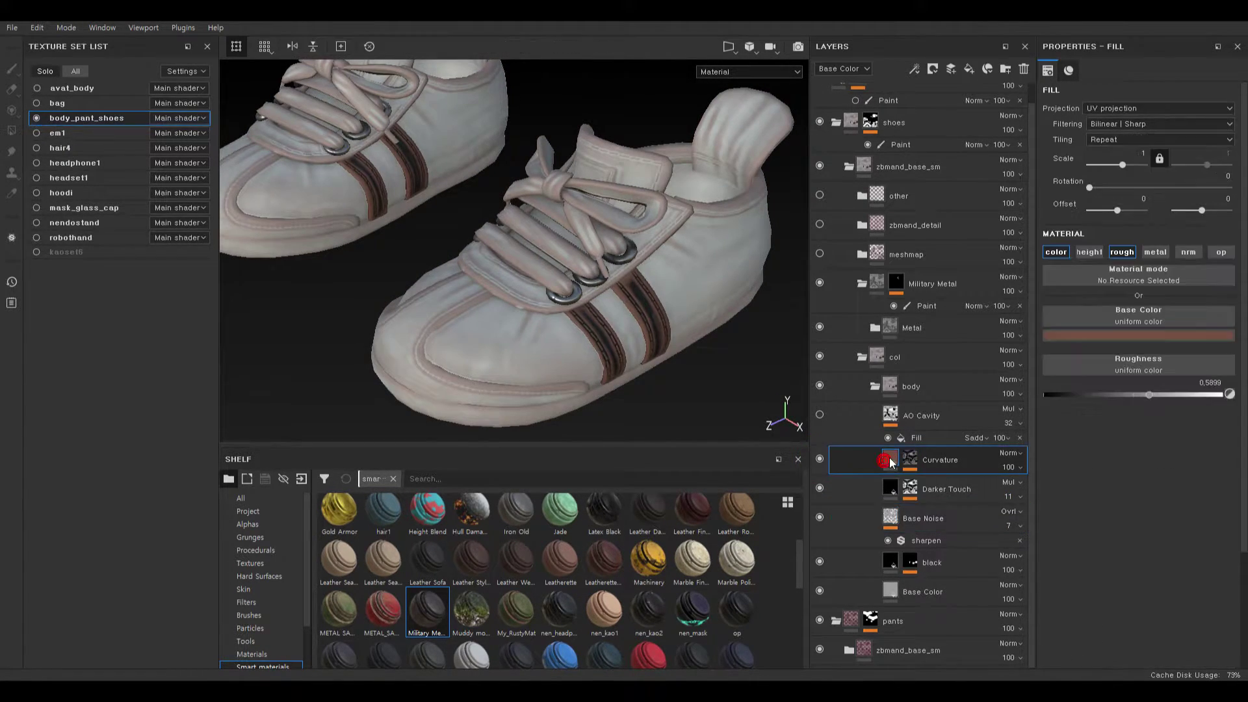
{"action": "left_click", "coordinate": [1088, 339]}
{"action": "left_click_drag", "start_coordinate": [1124, 357], "coordinate": [420, 332]}
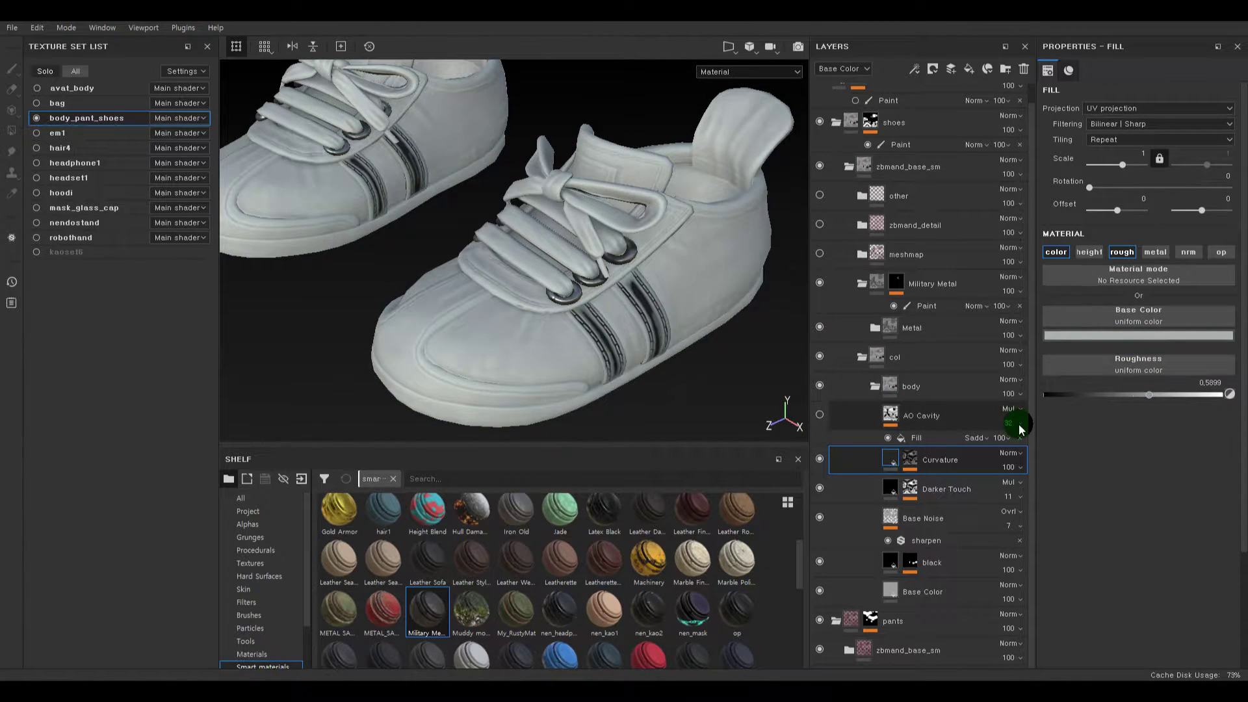
- Set the opacity of the Curvature layer to 0
{"action": "mouse_move", "coordinate": [1000, 472]}
{"action": "left_mouse_down"}
{"action": "mouse_move", "coordinate": [1034, 490]}
{"action": "mouse_move", "coordinate": [986, 490]}
{"action": "left_mouse_up"}
{"action": "left_click", "coordinate": [992, 486]}
{"action": "left_click_drag", "start_coordinate": [678, 382], "coordinate": [664, 352], "text": "alt"}
{"action": "right_click_drag", "start_coordinate": [664, 352], "coordinate": [646, 355], "text": "alt"}
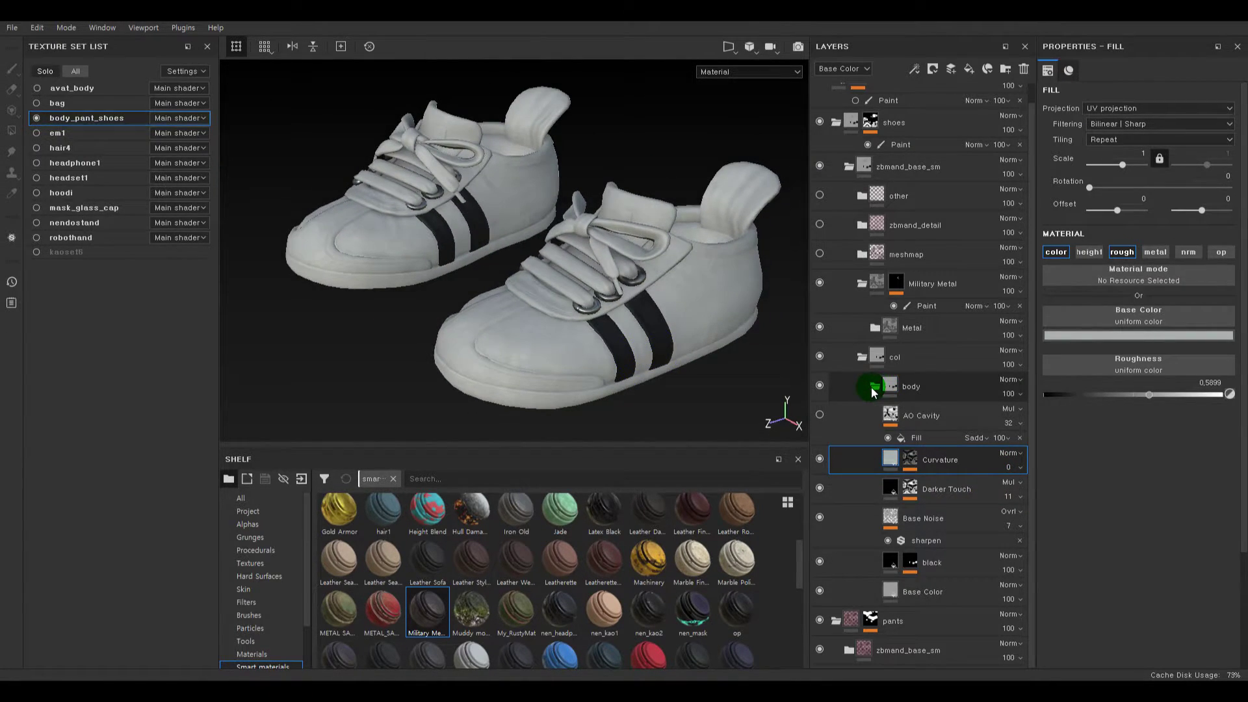
- Collapse the body folder under col and rename it "white body"
{"action": "left_click", "coordinate": [874, 388]}
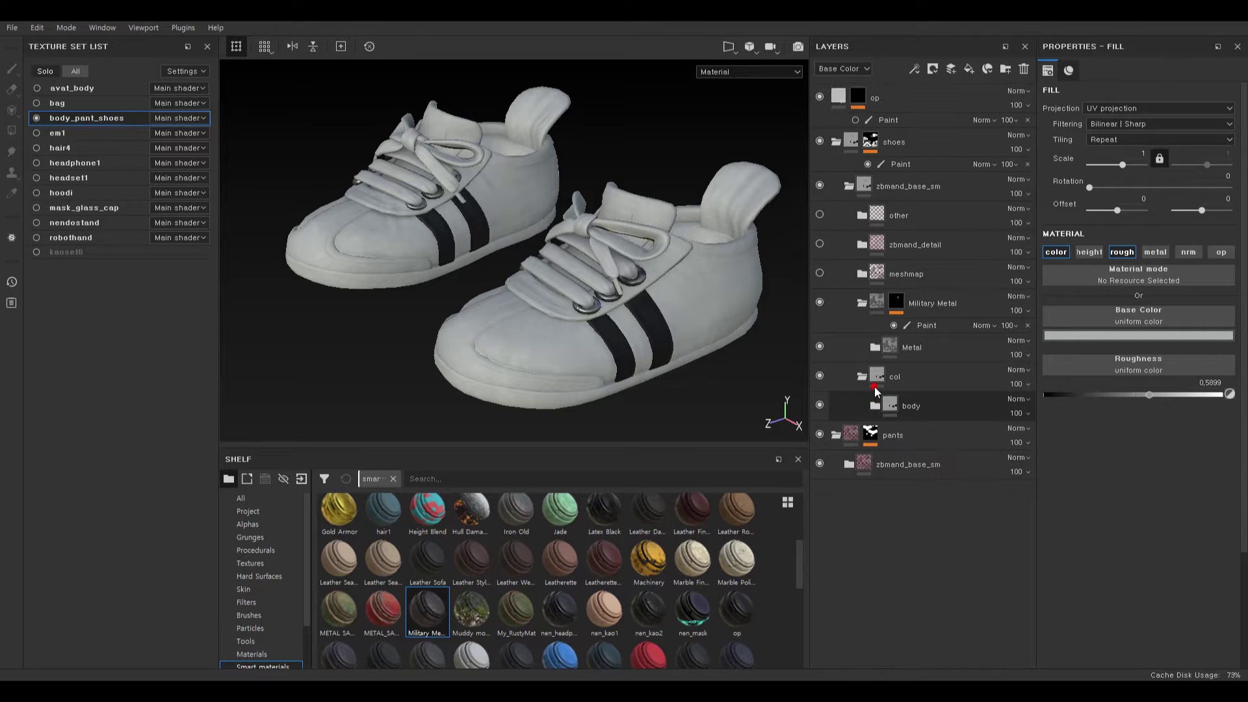
{"action": "left_click", "coordinate": [902, 410]}
{"action": "double_click", "coordinate": [903, 405]}
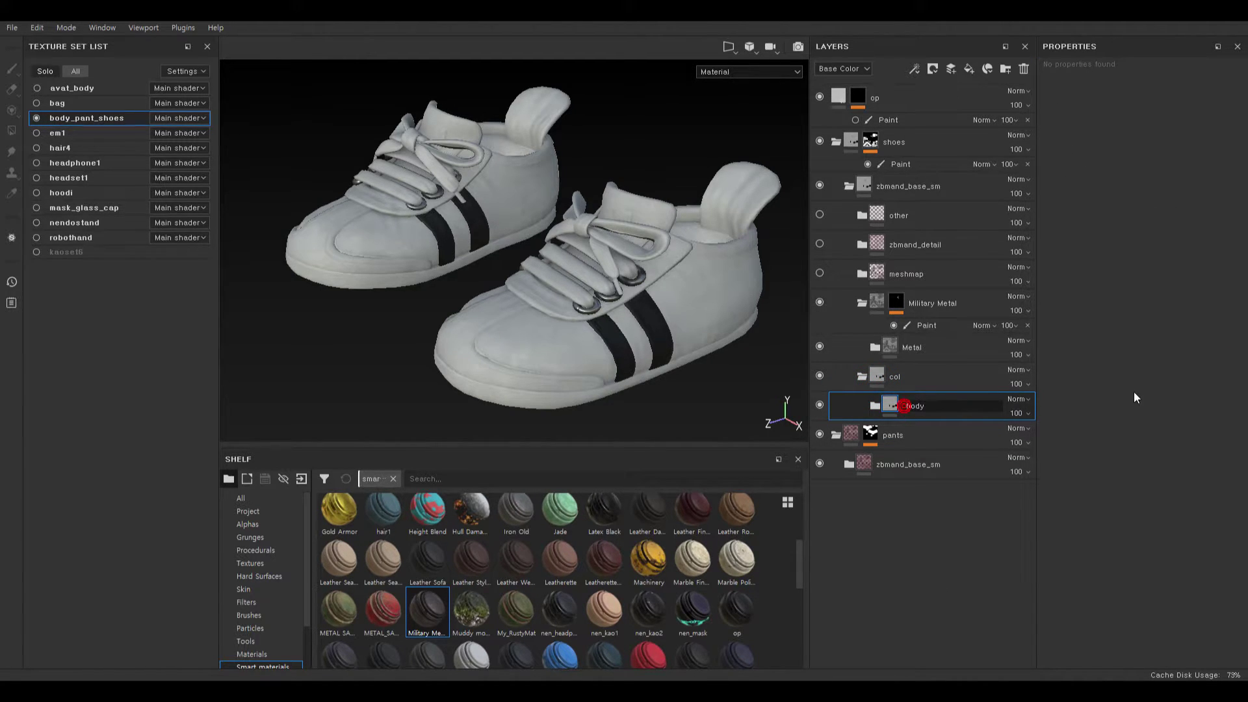
{"action": "type", "text": "white"}
{"action": "key", "text": "Return"}
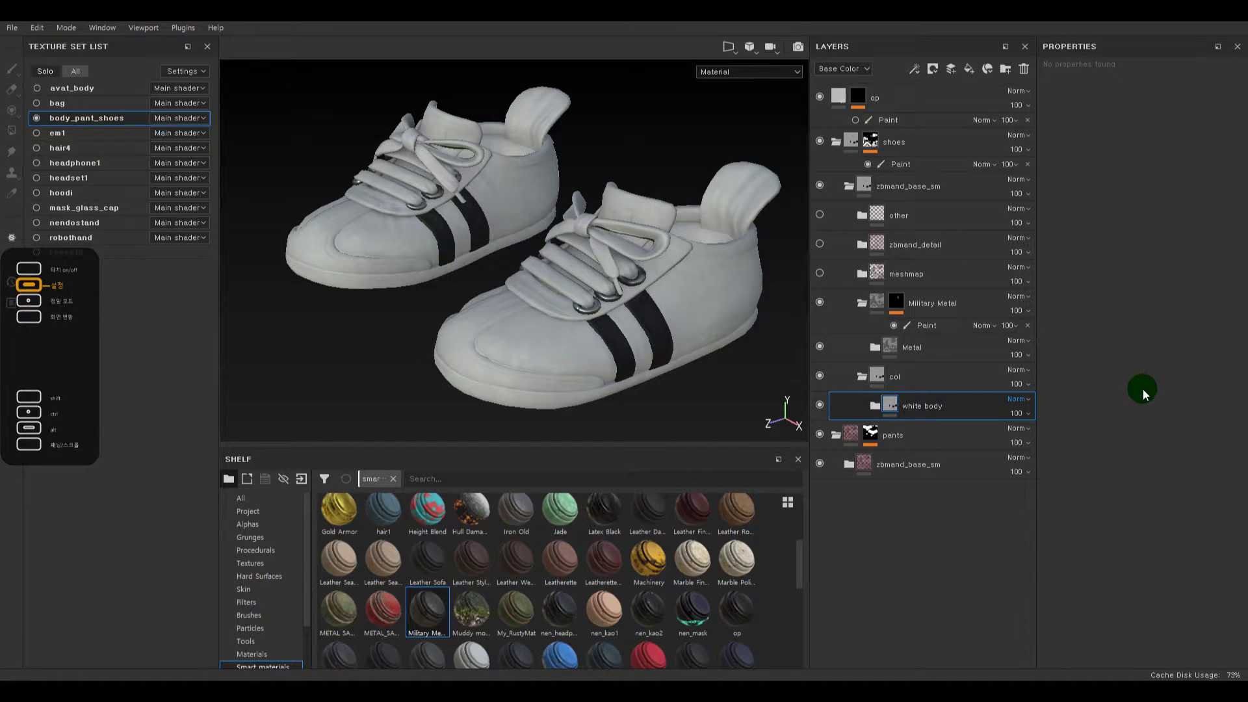
- Duplicate the white body folder and rename the copy "blackbody"
{"action": "double_click", "coordinate": [923, 406]}
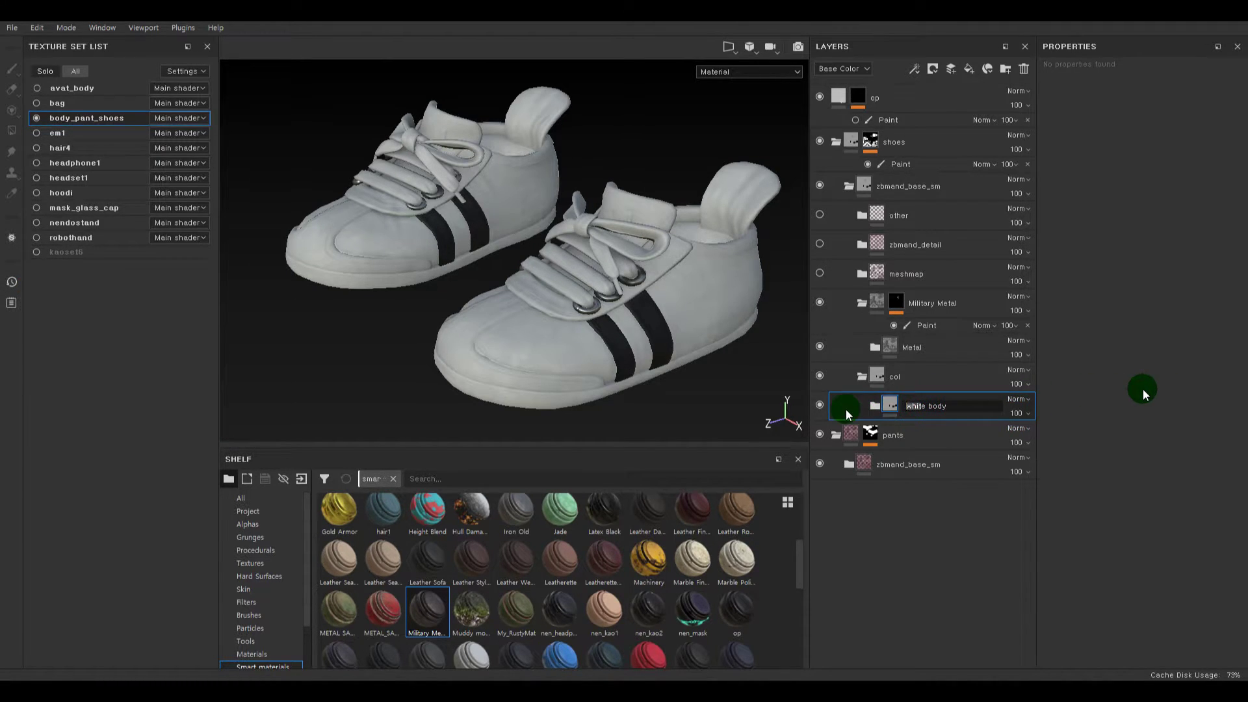
{"action": "key", "text": "ctrl+d"}
{"action": "type", "text": "black"}
{"action": "key", "text": "Return"}
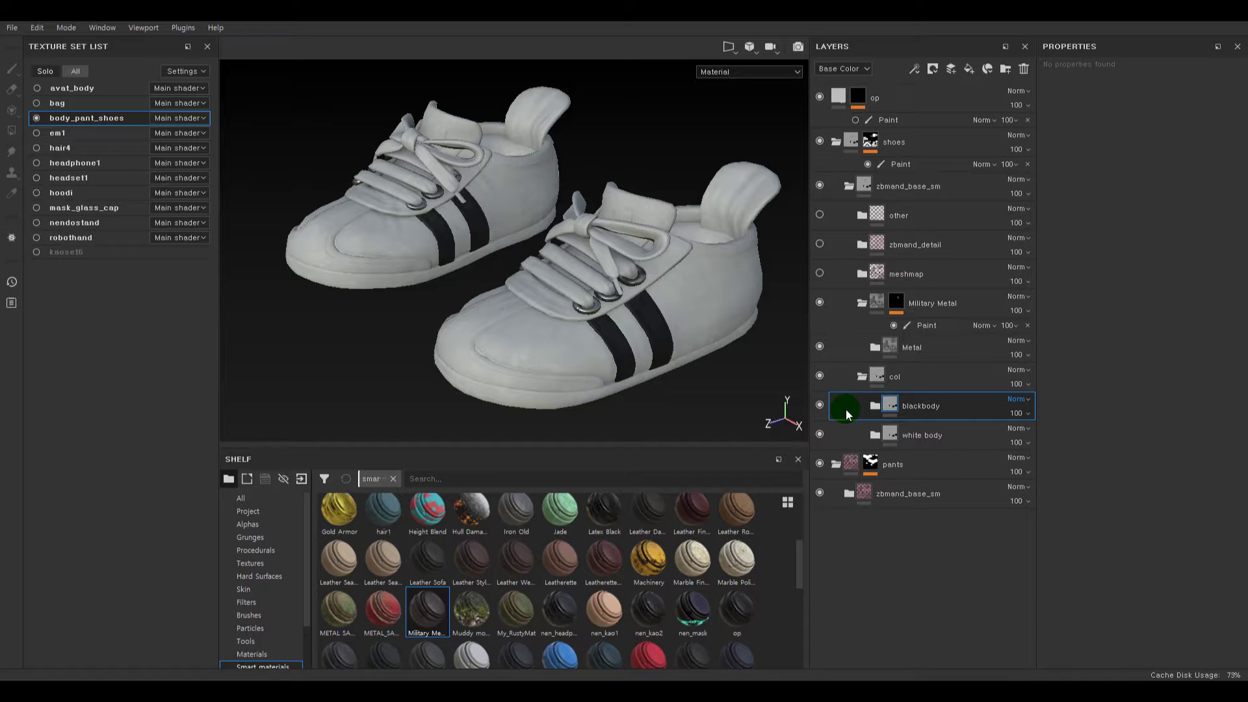
- Add a black mask to the blackbody folder and paste in the stripe mask copied from white body's black layer
{"action": "left_click", "coordinate": [875, 435]}
{"action": "scroll", "coordinate": [884, 441], "scroll_direction": "down", "scroll_amount": 1}
{"action": "left_click", "coordinate": [888, 557]}
{"action": "left_click", "coordinate": [910, 563]}
{"action": "key", "text": "4"}
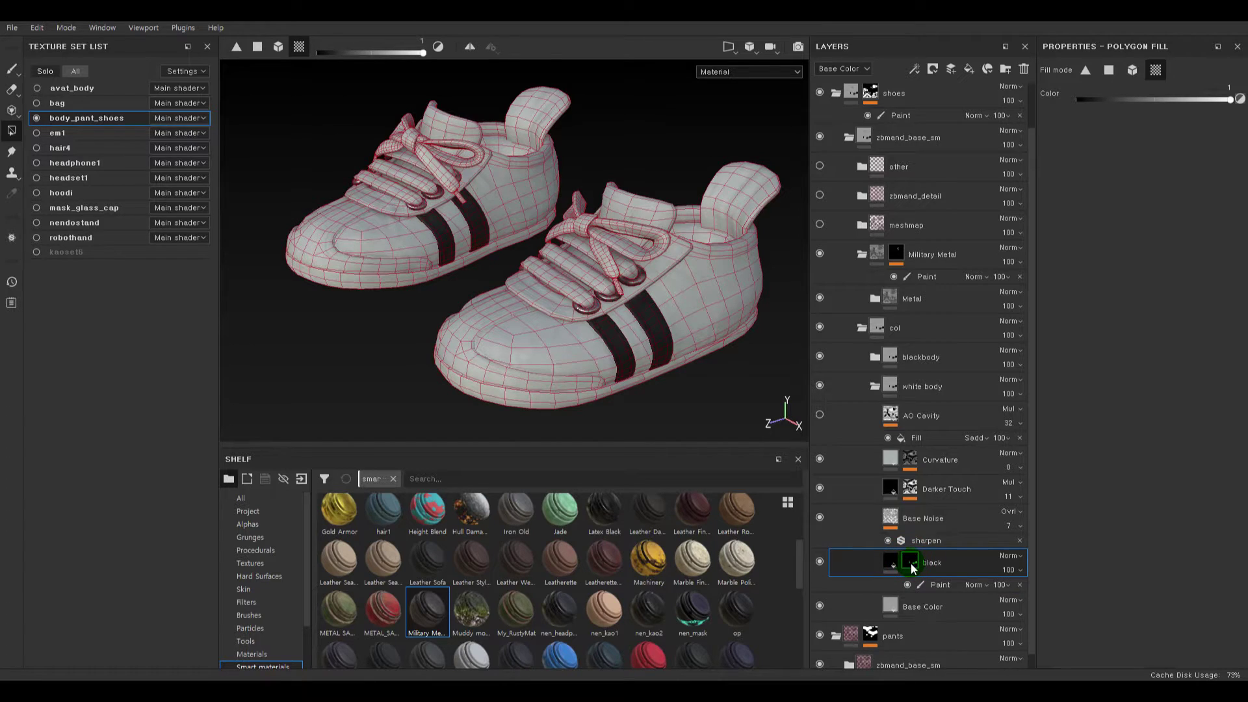
{"action": "mouse_move", "coordinate": [911, 563]}
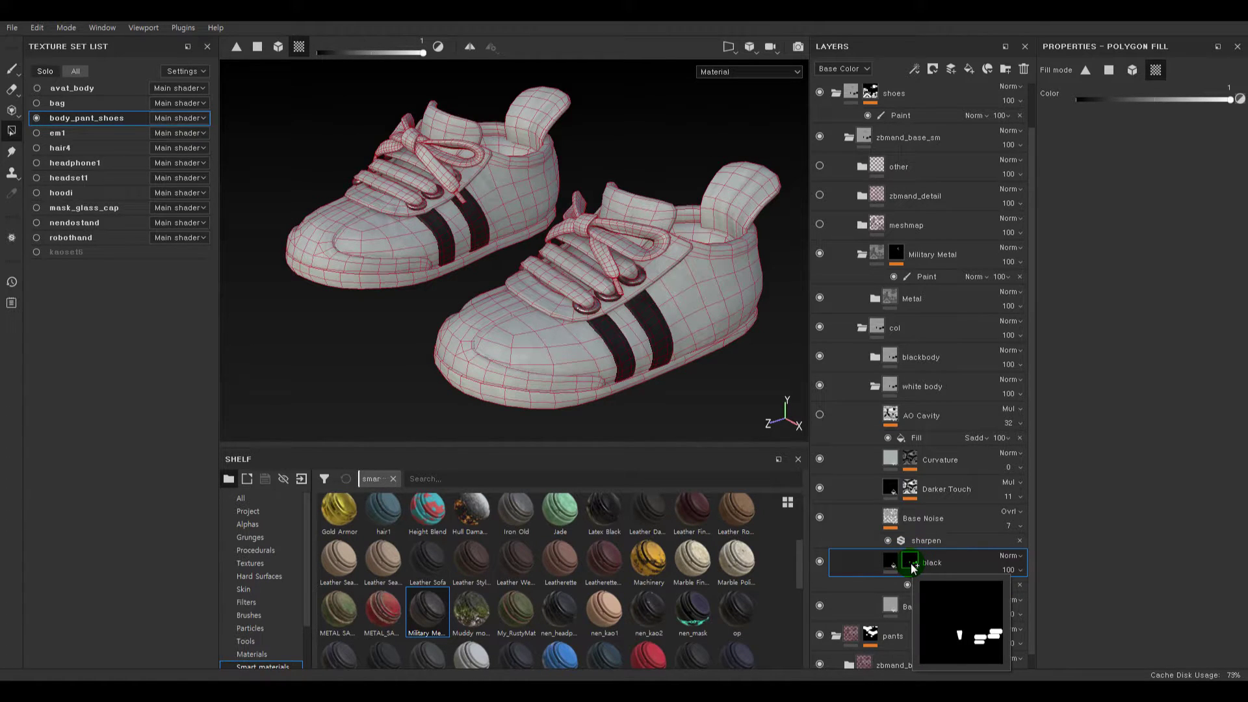
{"action": "left_click", "coordinate": [899, 360]}
{"action": "right_click", "coordinate": [902, 362]}
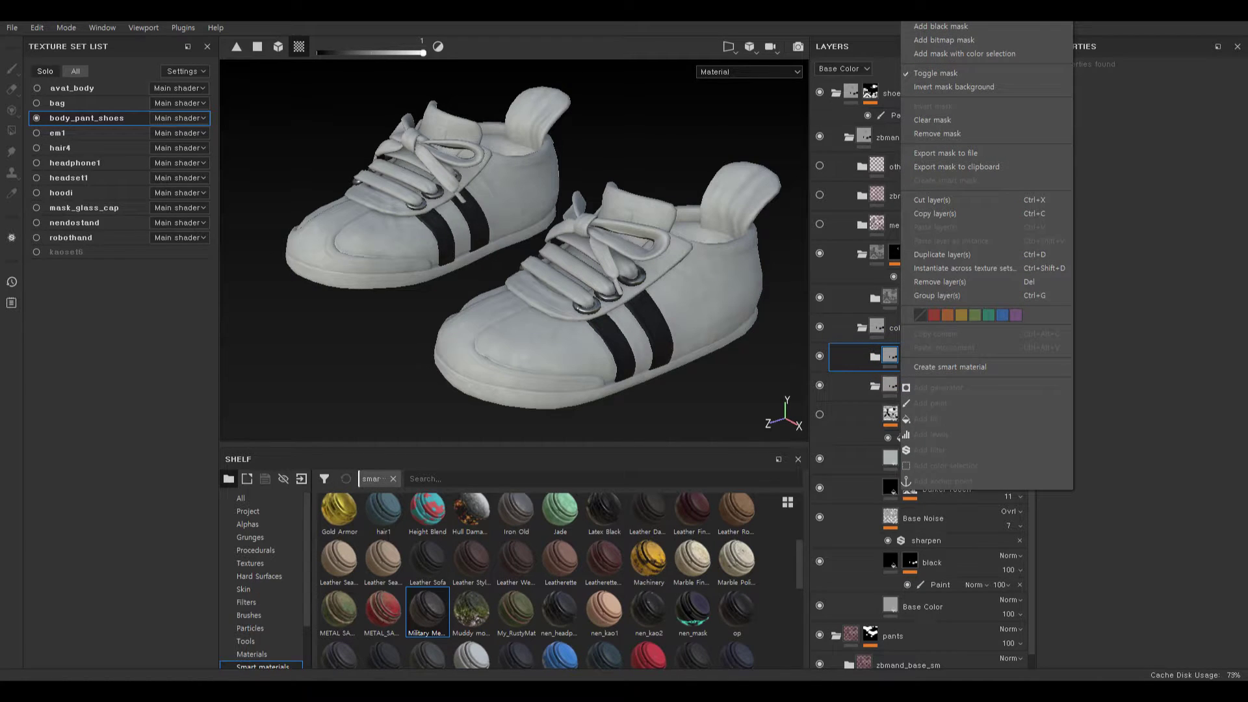
{"action": "left_click", "coordinate": [939, 27]}
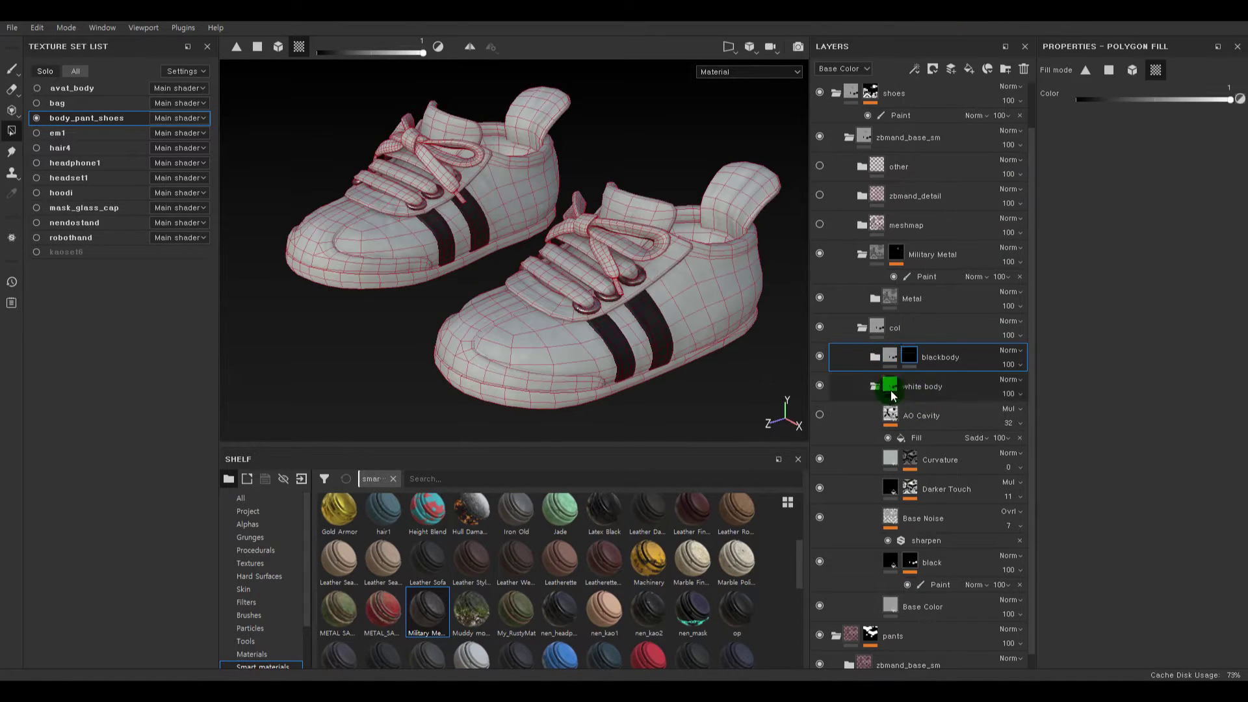
{"action": "left_click", "coordinate": [909, 354]}
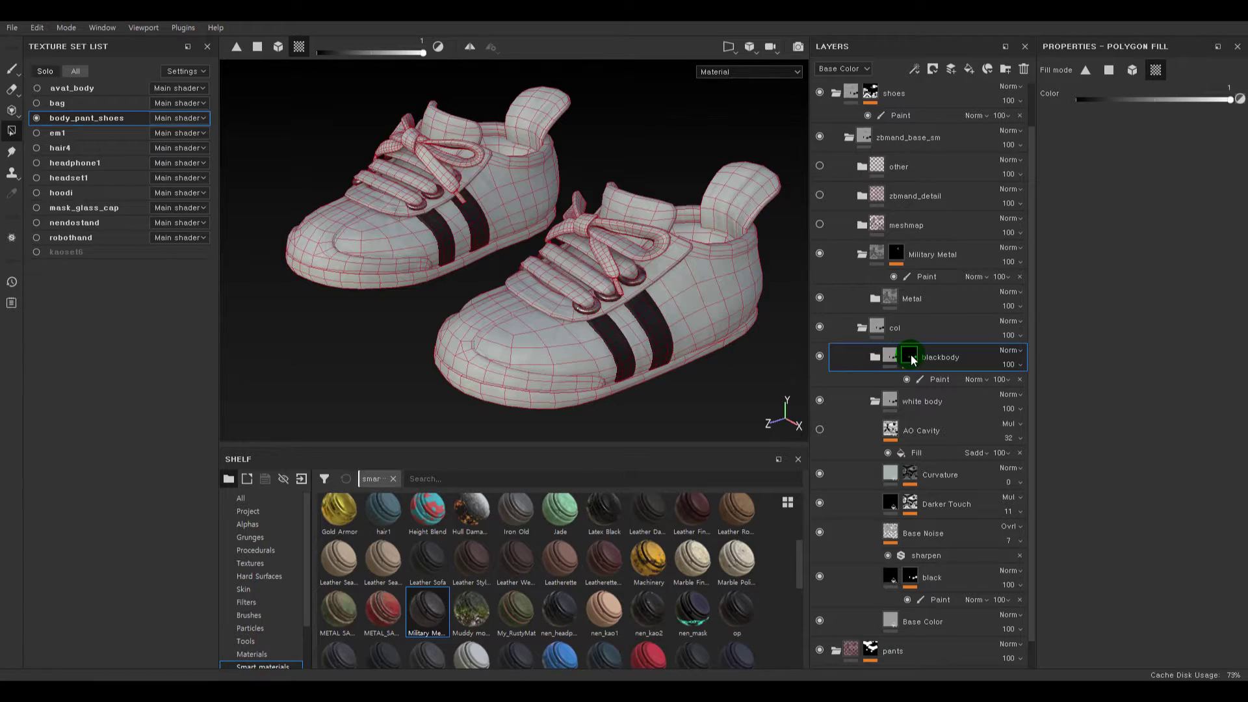
{"action": "left_click", "coordinate": [913, 358], "text": "alt"}
{"action": "left_click", "coordinate": [897, 354]}
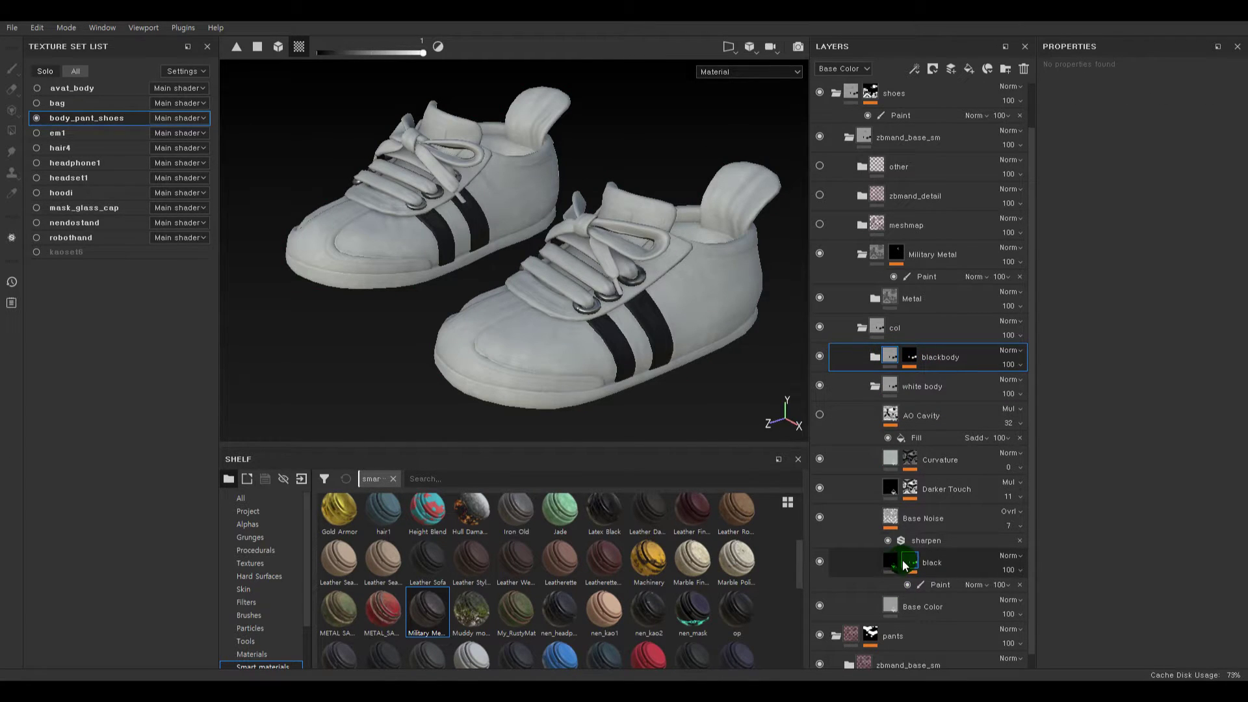
- Delete the black layer from white body and give that folder a black mask with the mask copied from blackbody
{"action": "left_click", "coordinate": [898, 561]}
{"action": "key", "text": "Delete"}
{"action": "left_click", "coordinate": [901, 410]}
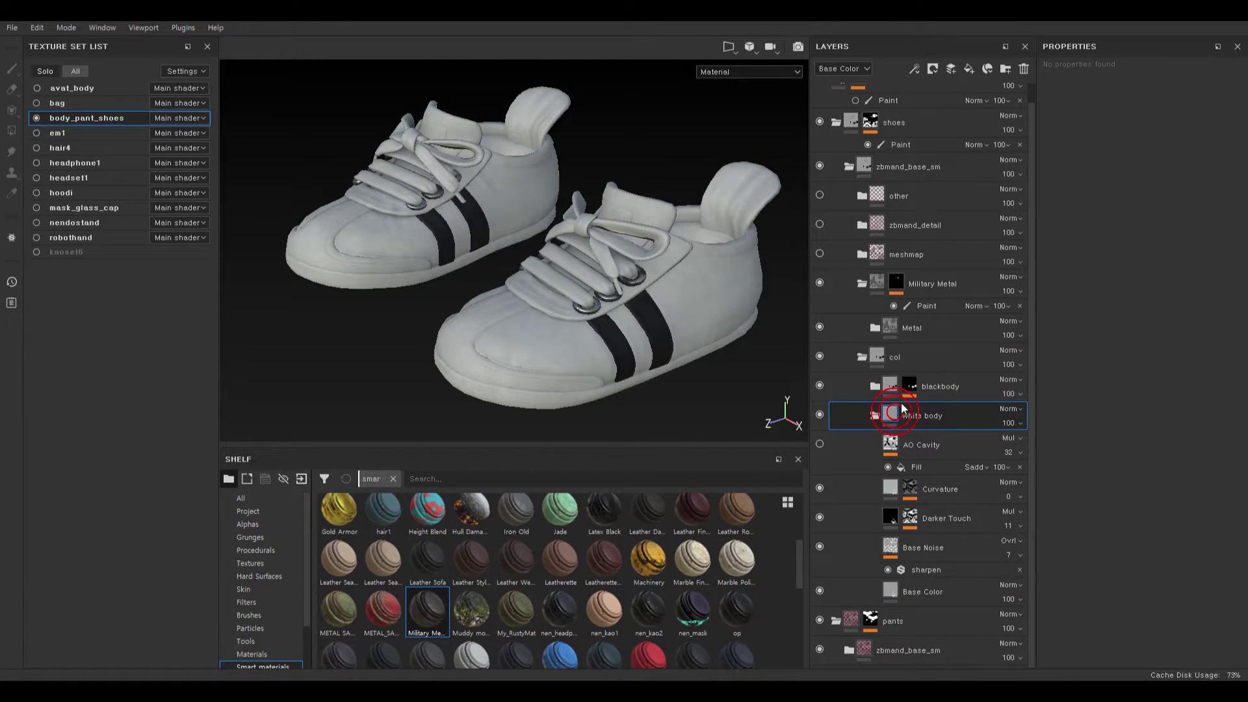
{"action": "right_click", "coordinate": [894, 416]}
{"action": "left_click", "coordinate": [923, 424]}
{"action": "key", "text": "4"}
{"action": "left_click", "coordinate": [907, 386]}
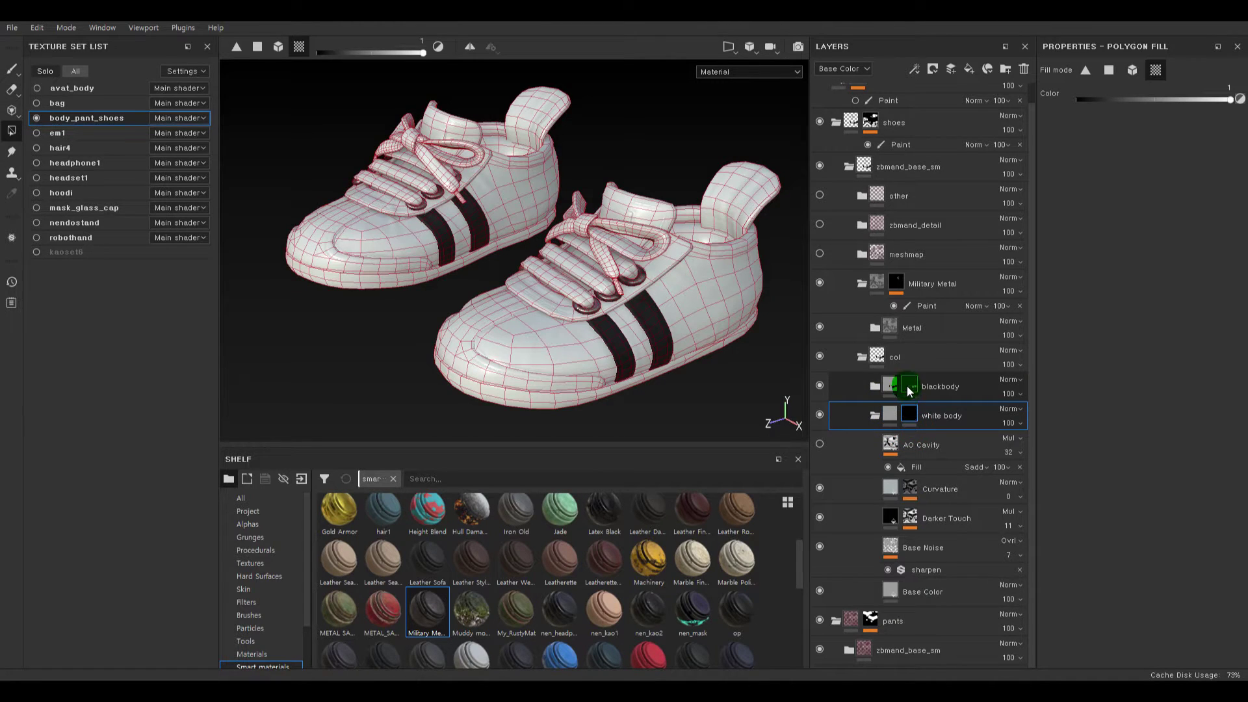
{"action": "left_click", "coordinate": [912, 429]}
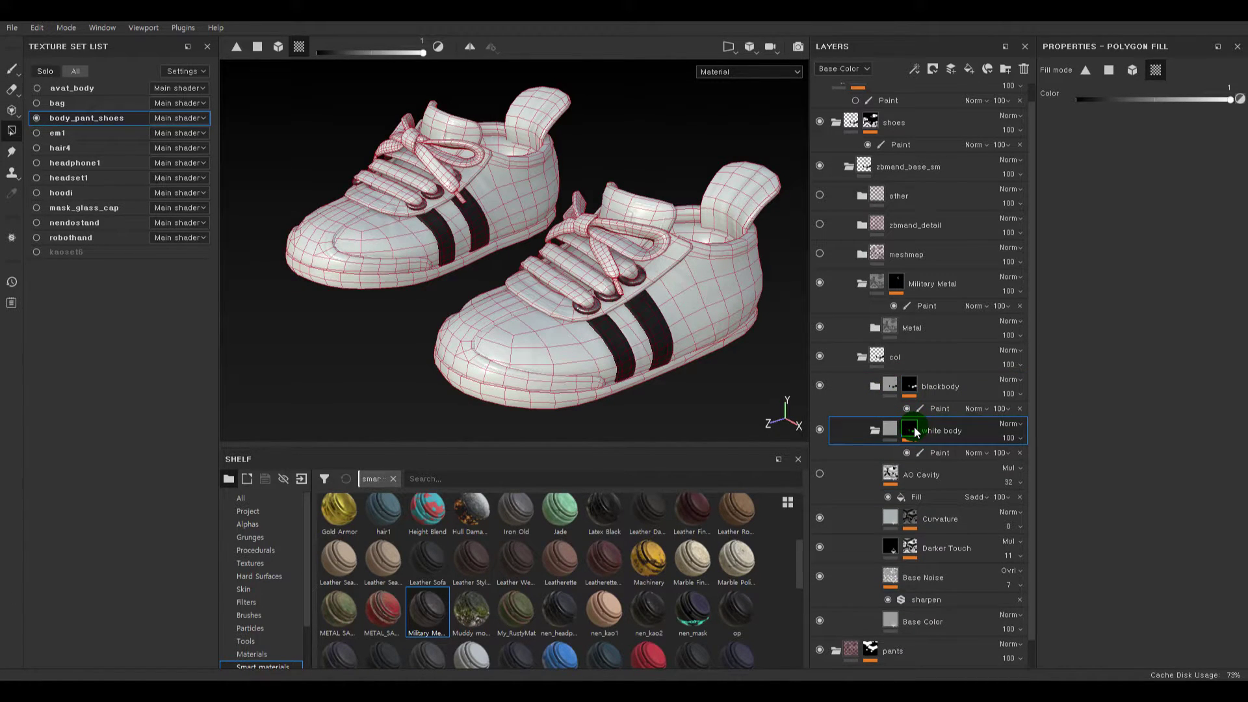
- Add a Levels effect to the white body folder's mask, invert it, and display the mask
{"action": "right_click", "coordinate": [915, 433]}
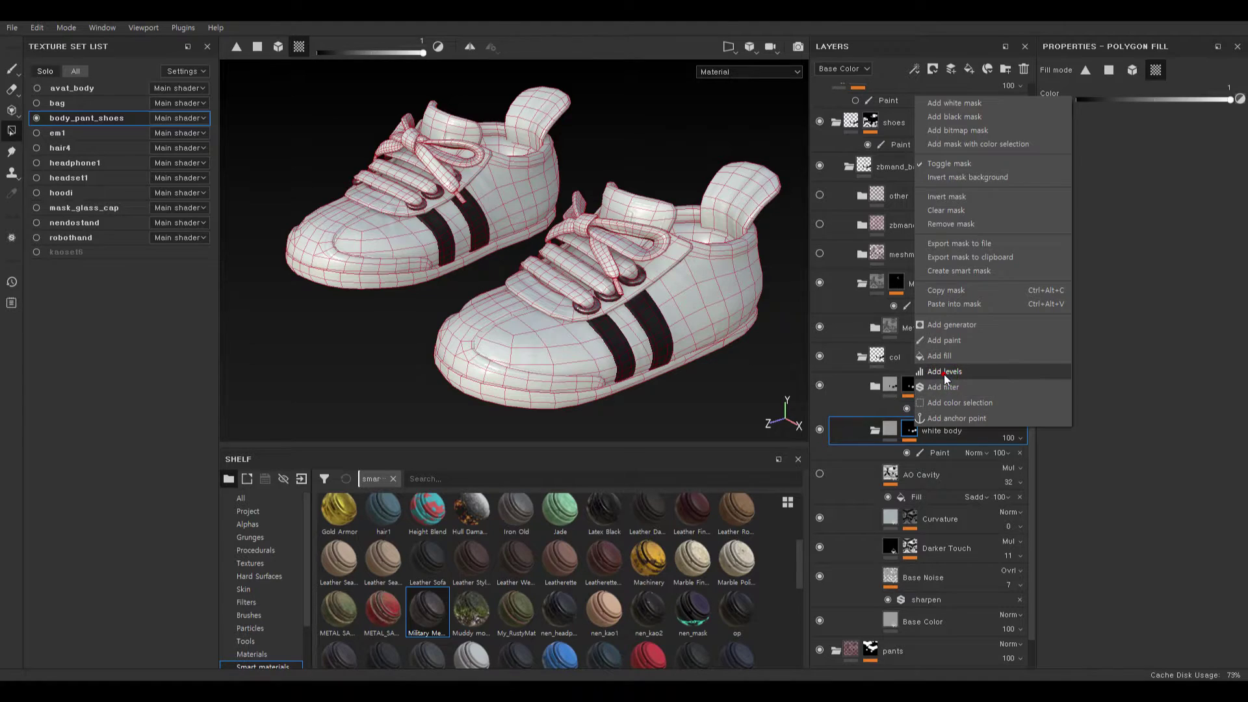
{"action": "left_click", "coordinate": [944, 374]}
{"action": "left_click", "coordinate": [1194, 180]}
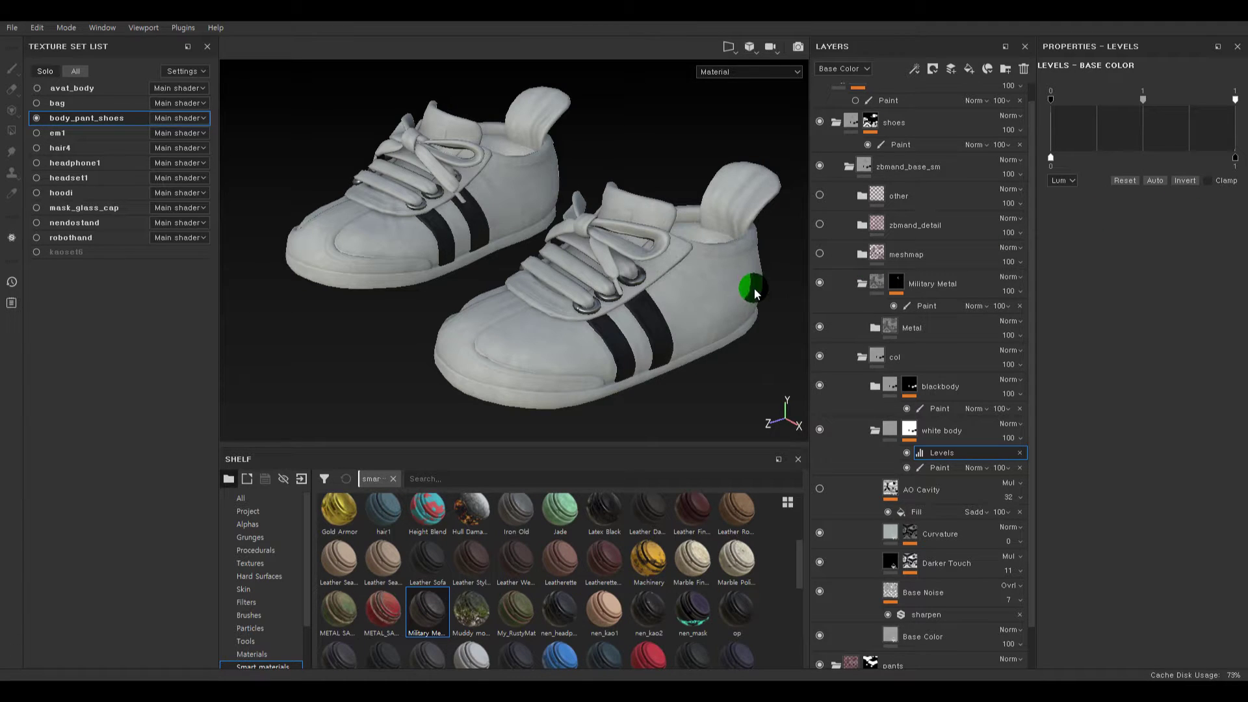
{"action": "left_click", "coordinate": [915, 429], "text": "alt"}
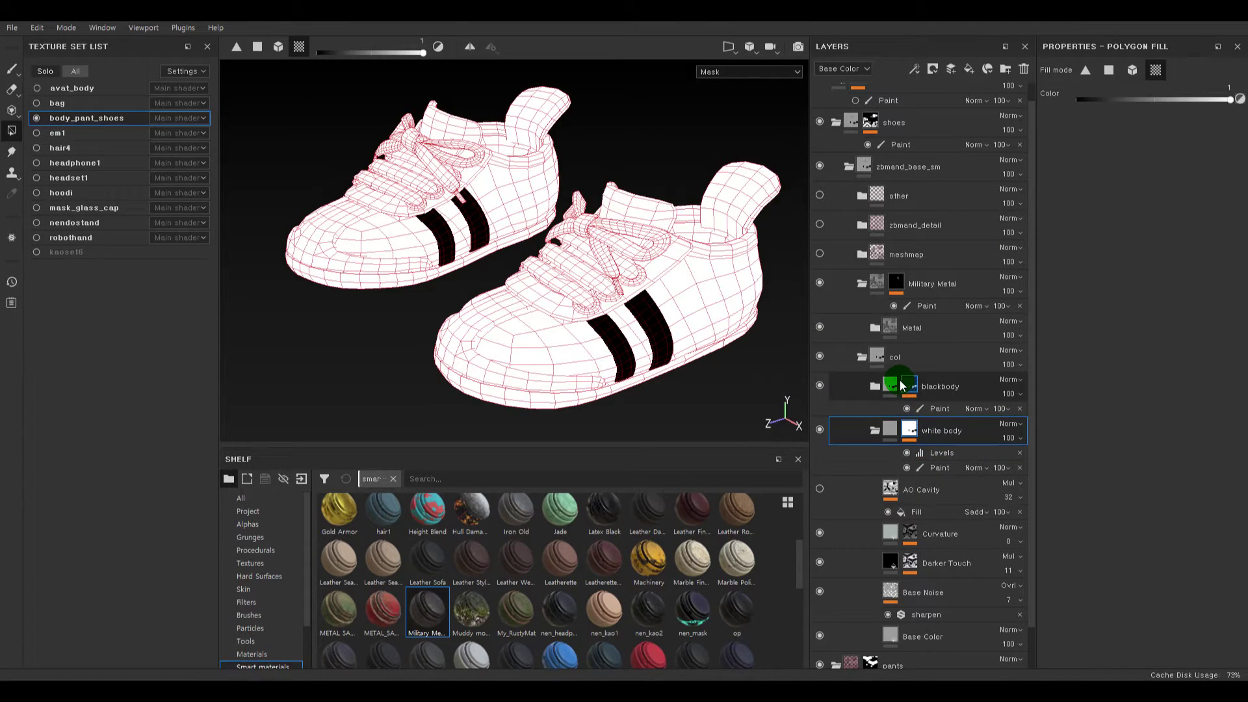
- Examine the white shoe surfaces and black stripes from several angles and distances
{"action": "left_click", "coordinate": [891, 384]}
{"action": "right_click_drag", "start_coordinate": [613, 323], "coordinate": [225, 220], "text": "alt"}
{"action": "left_click_drag", "start_coordinate": [648, 243], "coordinate": [617, 249], "text": "alt"}
{"action": "right_click_drag", "start_coordinate": [638, 251], "coordinate": [824, 418], "text": "alt"}
{"action": "middle_click_drag", "start_coordinate": [583, 273], "coordinate": [584, 216], "text": "alt"}
{"action": "left_click_drag", "start_coordinate": [584, 271], "coordinate": [611, 247], "text": "alt"}
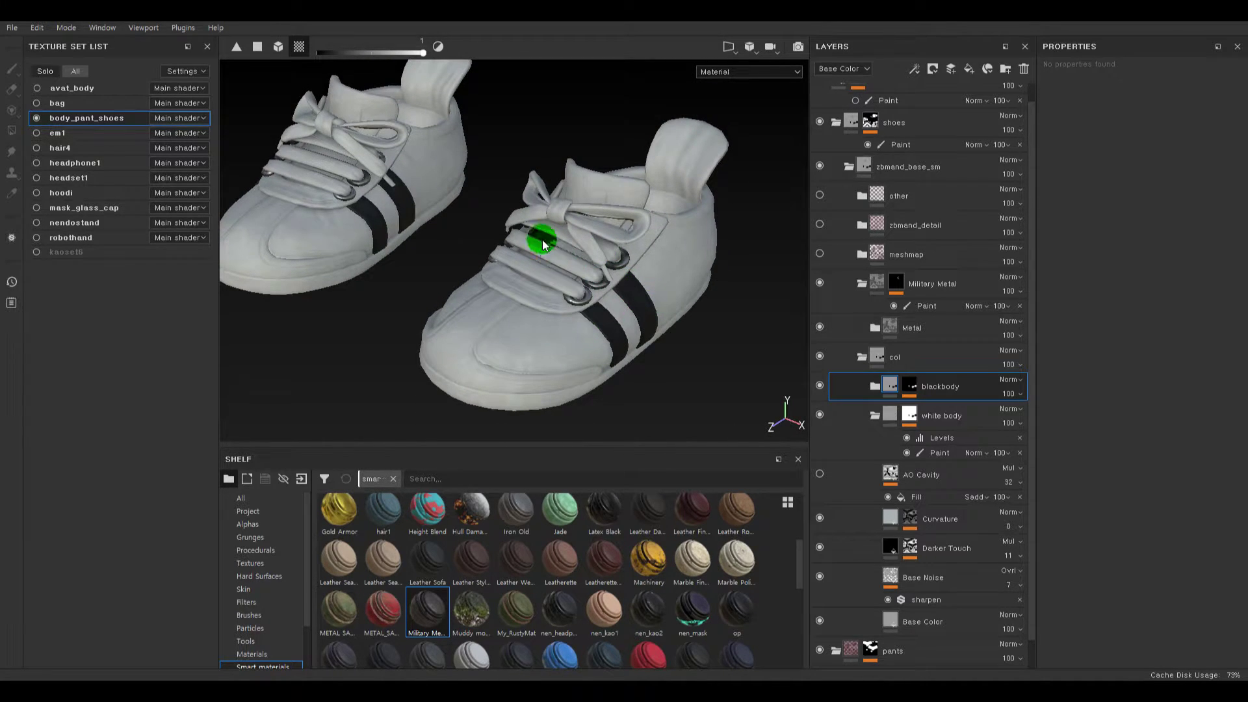
{"action": "scroll", "coordinate": [648, 323], "scroll_direction": "down", "scroll_amount": 3}
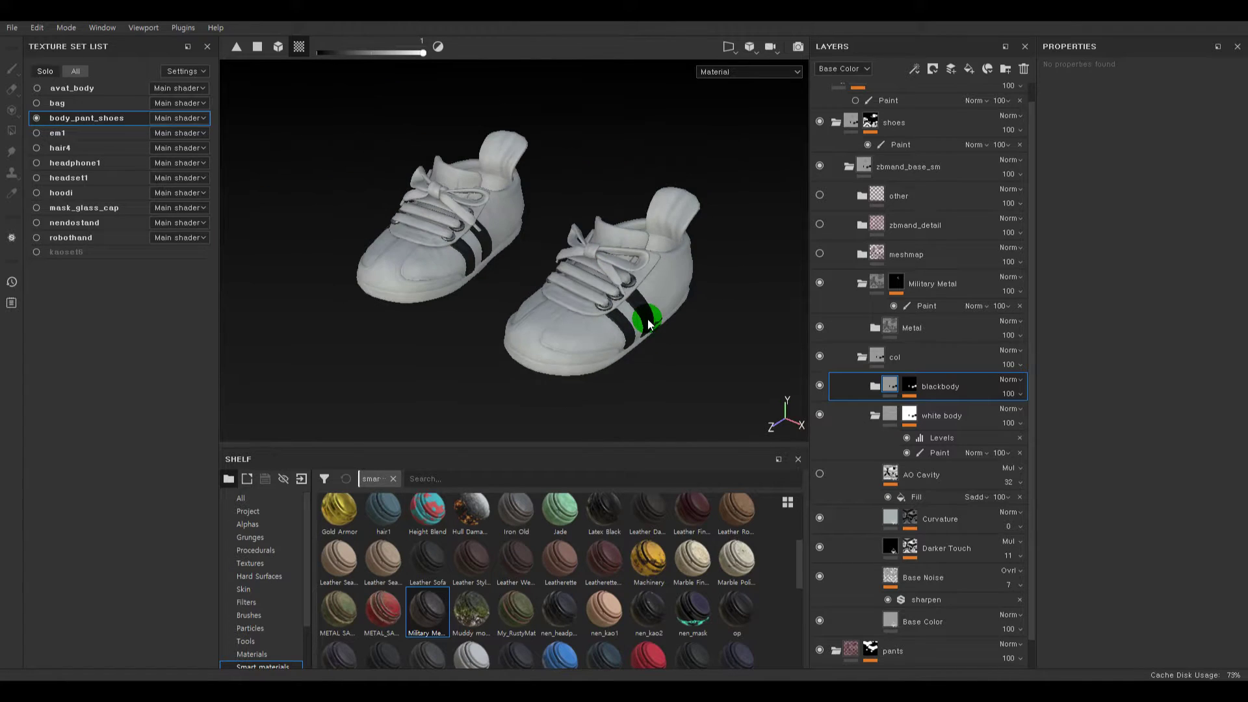
{"action": "scroll", "coordinate": [649, 323], "scroll_direction": "up", "scroll_amount": 5}
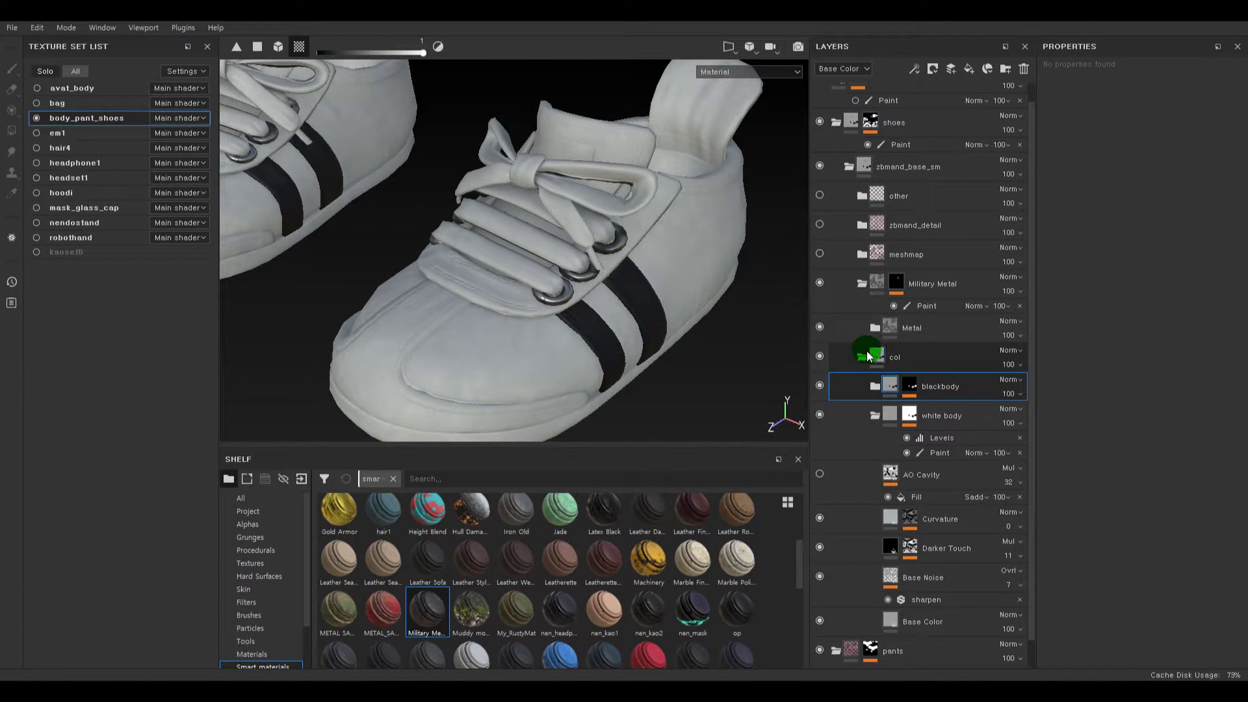
- Collapse the white body folder and rename its parent folder col to "bodycol"
{"action": "left_click", "coordinate": [875, 415]}
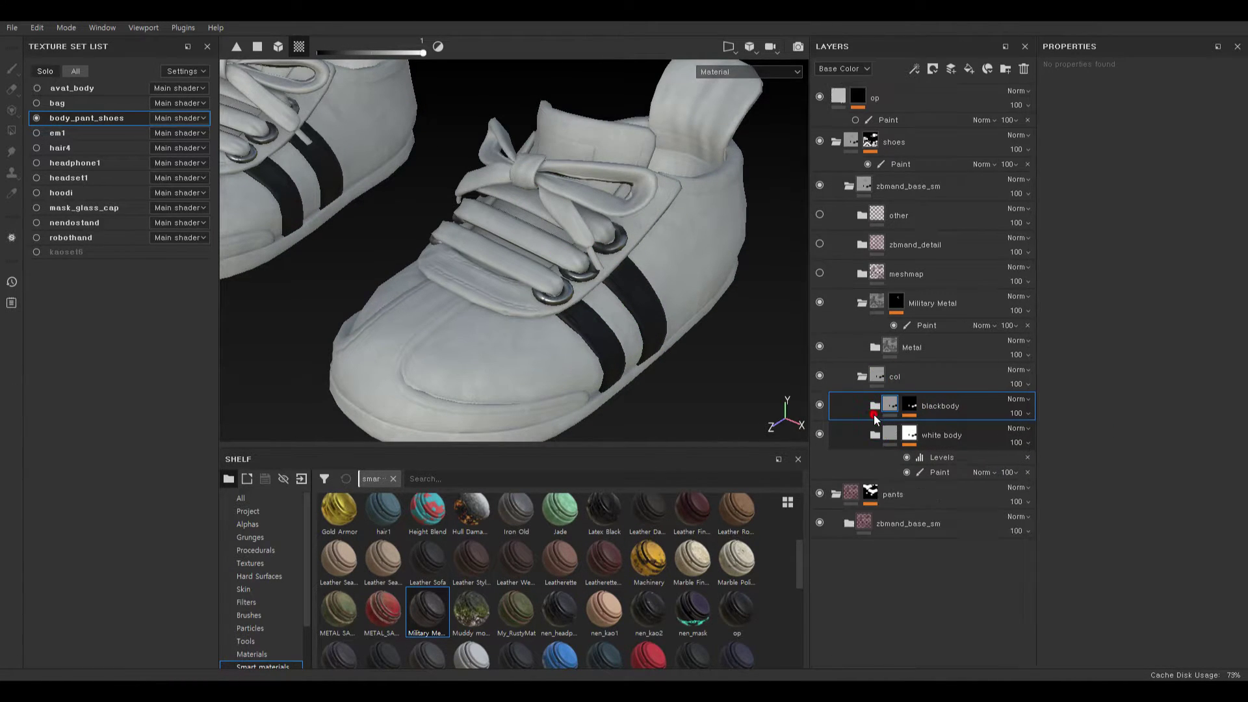
{"action": "left_click", "coordinate": [897, 380]}
{"action": "type", "text": "body"}
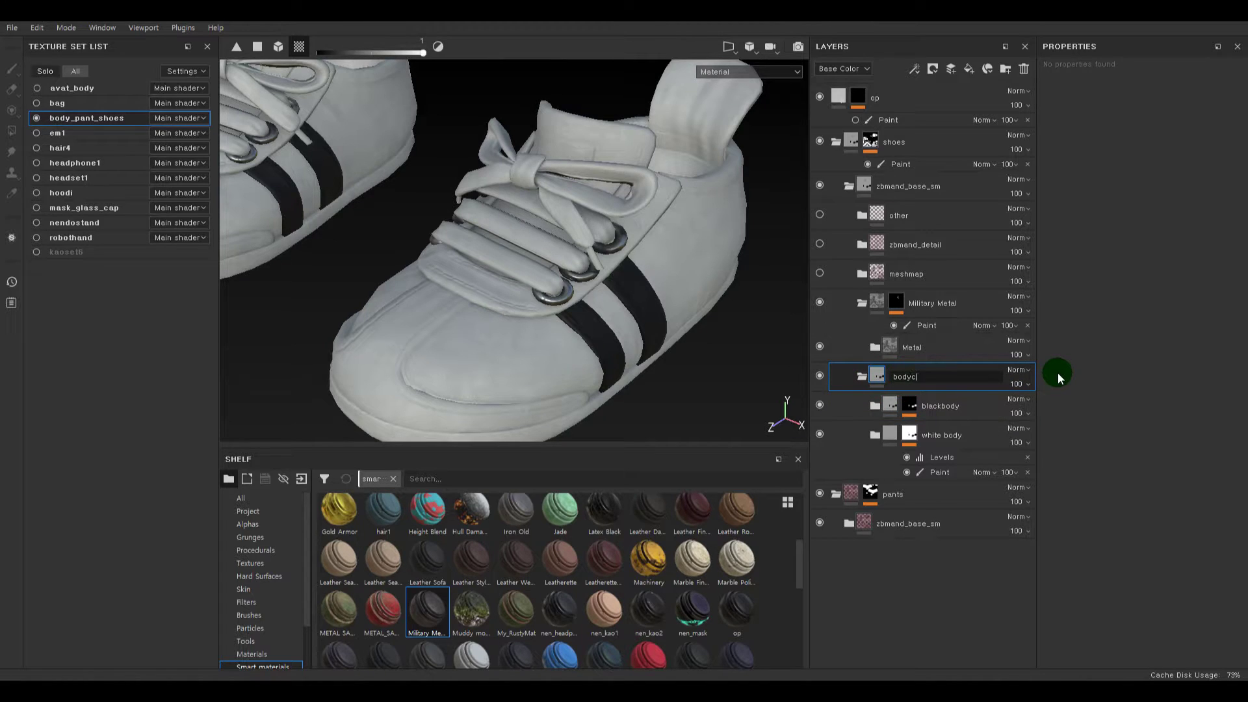
{"action": "key", "text": "Return"}
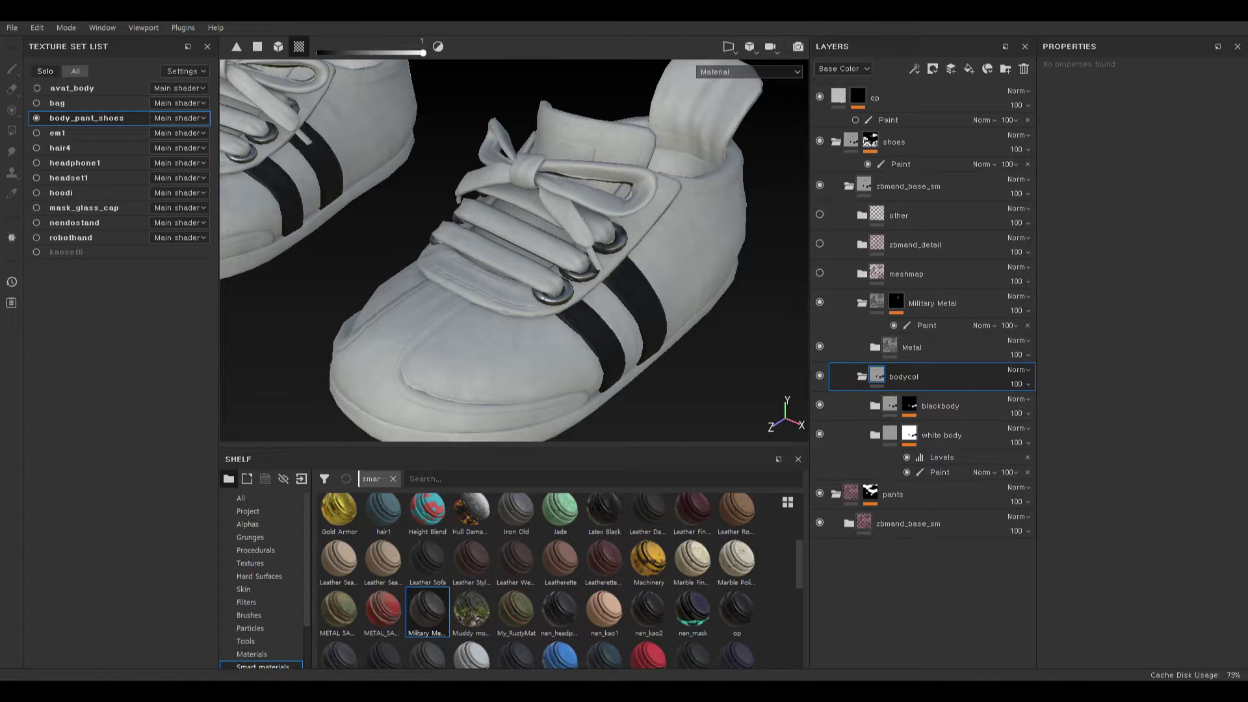
{"action": "left_click", "coordinate": [704, 369]}
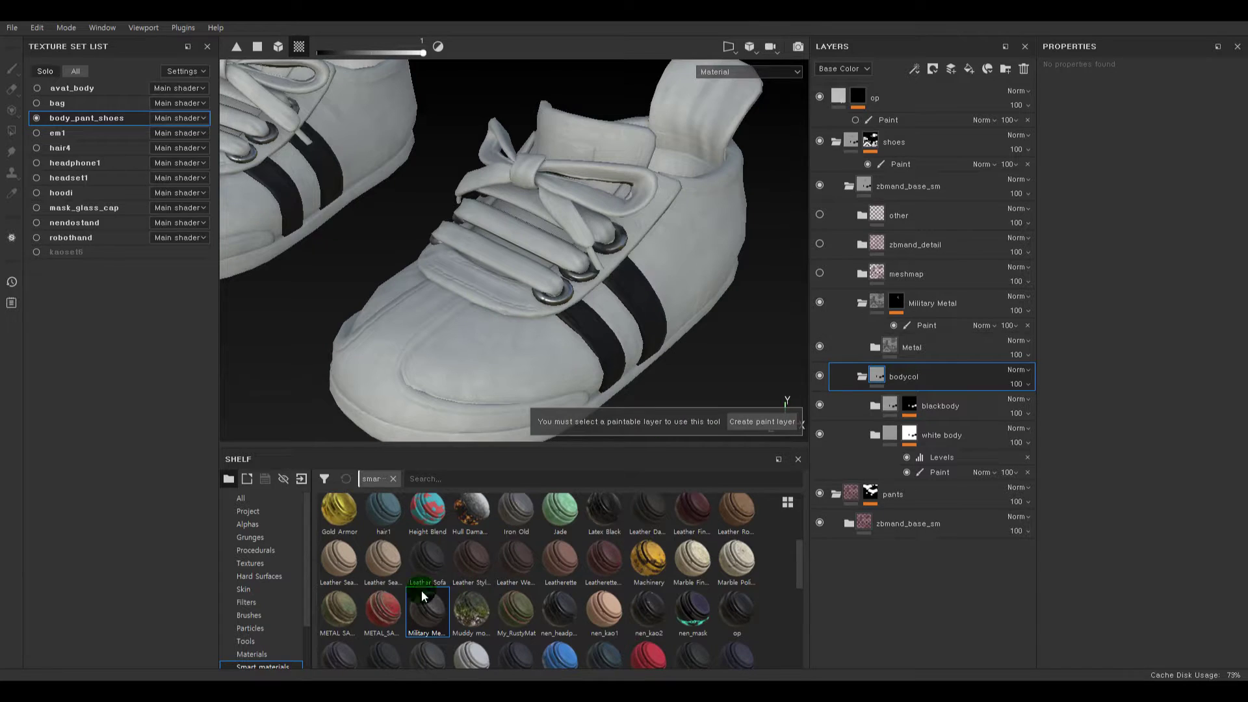
- Add the Fabric Baseball Hat smart material above the Military Metal folder and inspect it on the laces
{"action": "scroll", "coordinate": [559, 513], "scroll_direction": "up", "scroll_amount": 3}
{"action": "left_click", "coordinate": [481, 528]}
{"action": "left_click_drag", "start_coordinate": [559, 555], "coordinate": [932, 285]}
{"action": "left_click", "coordinate": [597, 256], "text": "alt"}
{"action": "right_click_drag", "start_coordinate": [498, 204], "coordinate": [600, 309], "text": "alt"}
{"action": "left_click_drag", "start_coordinate": [664, 341], "coordinate": [699, 373], "text": "alt"}
{"action": "mouse_move", "coordinate": [725, 328]}
{"action": "left_mouse_down", "text": "alt"}
{"action": "mouse_move", "coordinate": [674, 321]}
{"action": "mouse_move", "coordinate": [748, 325]}
{"action": "left_mouse_up", "text": "alt"}
- Rename the Fabric Baseball Hat folder "line"
{"action": "double_click", "coordinate": [931, 304]}
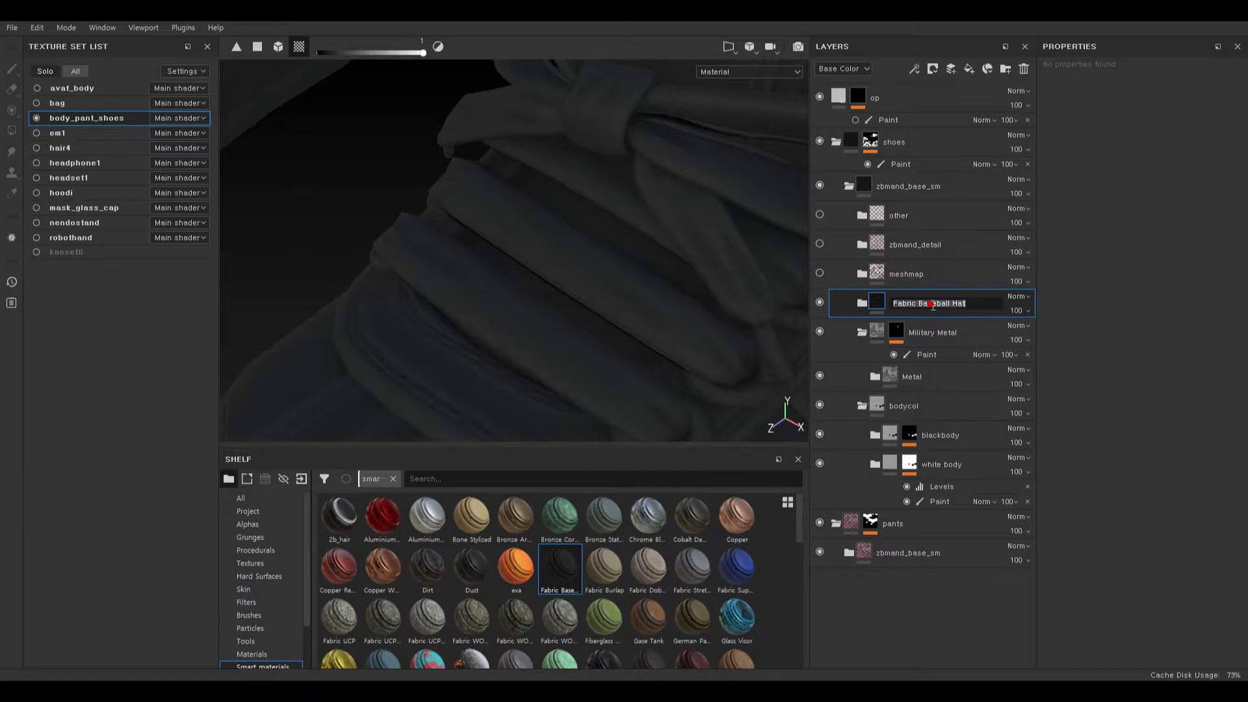
{"action": "type", "text": "line"}
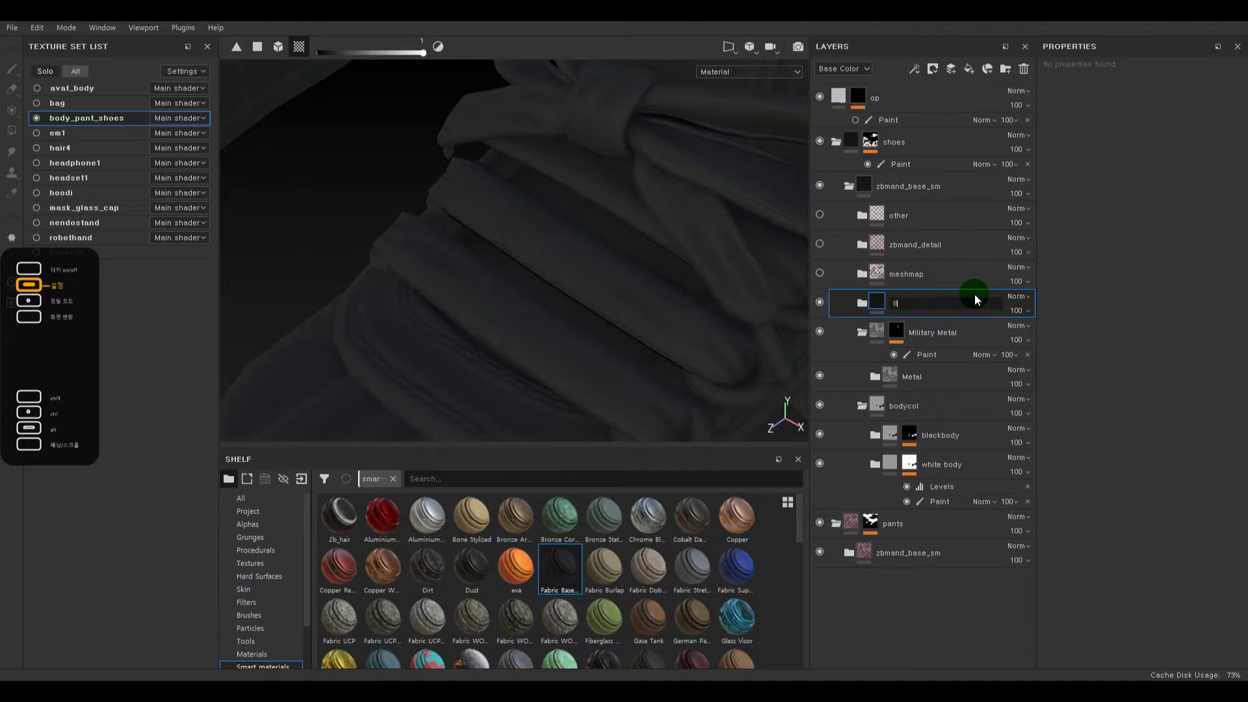
{"action": "key", "text": "Return"}
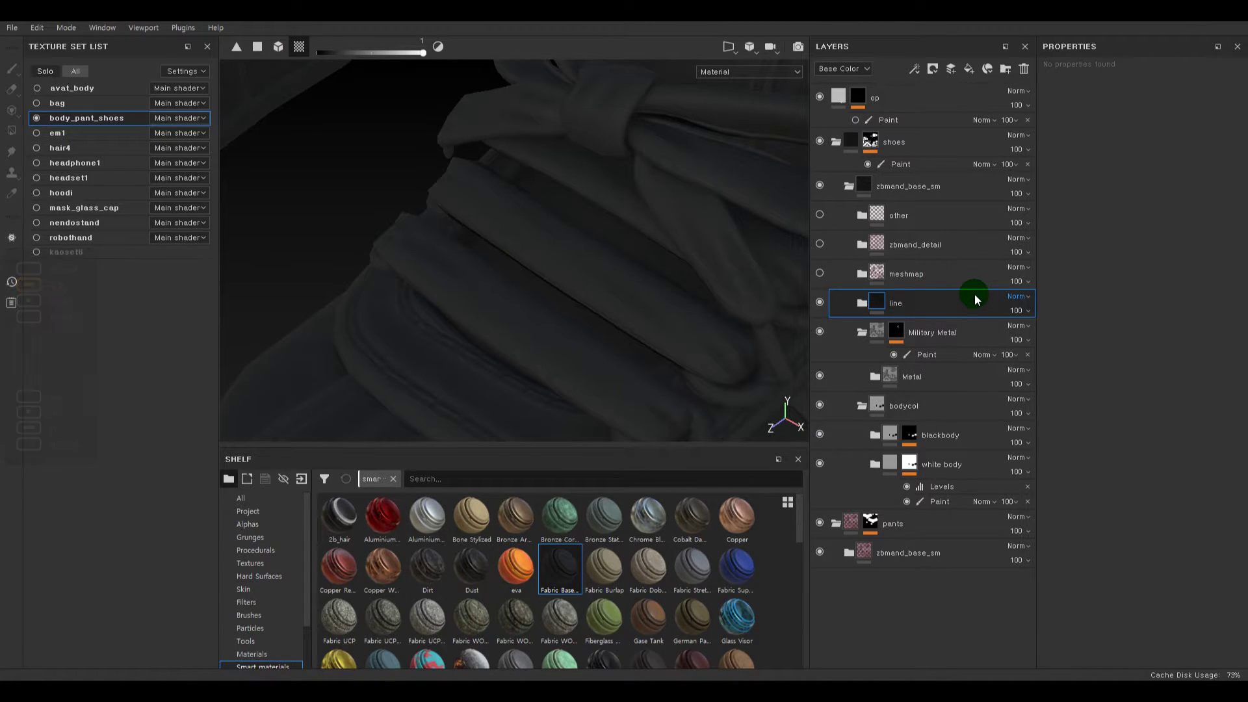
- Add a black mask with a paint effect to the line folder
{"action": "right_click", "coordinate": [932, 298]}
{"action": "right_click", "coordinate": [883, 302]}
{"action": "left_click", "coordinate": [917, 321]}
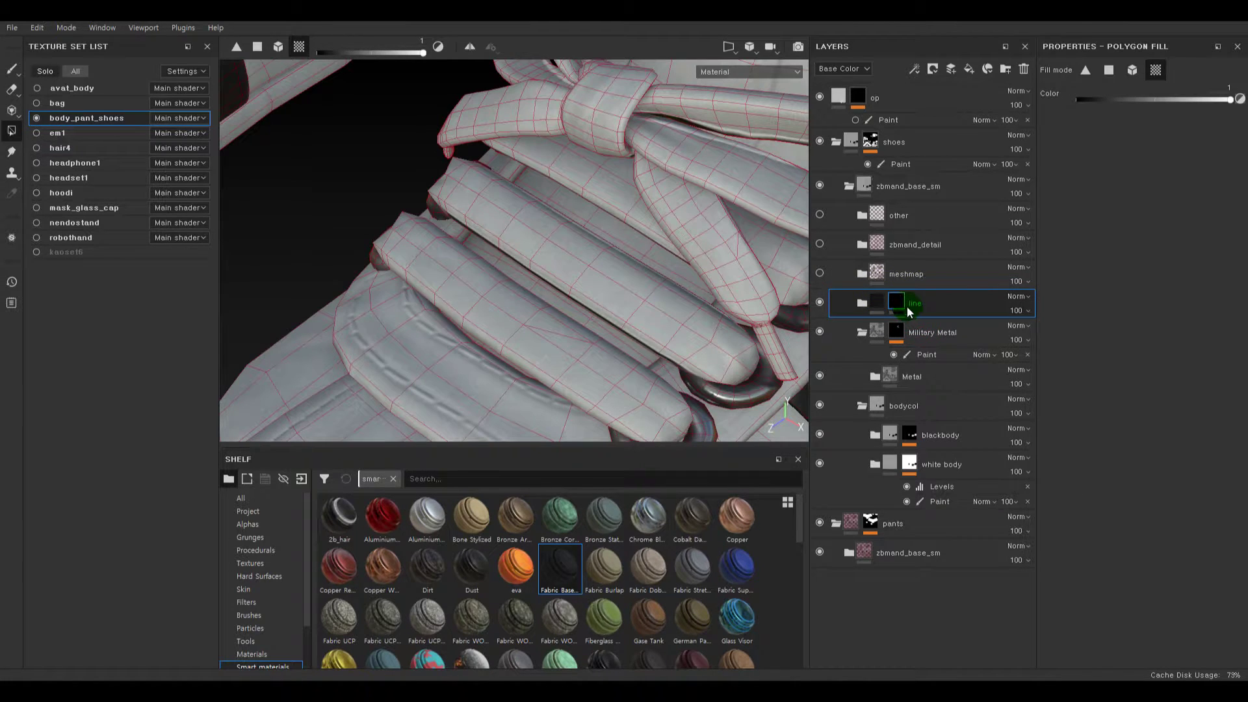
{"action": "right_click", "coordinate": [907, 306]}
{"action": "left_click", "coordinate": [943, 406]}
- Fill the polygons of the shoelace straps, knot and bow loops into the line folder's mask
{"action": "left_click", "coordinate": [618, 326]}
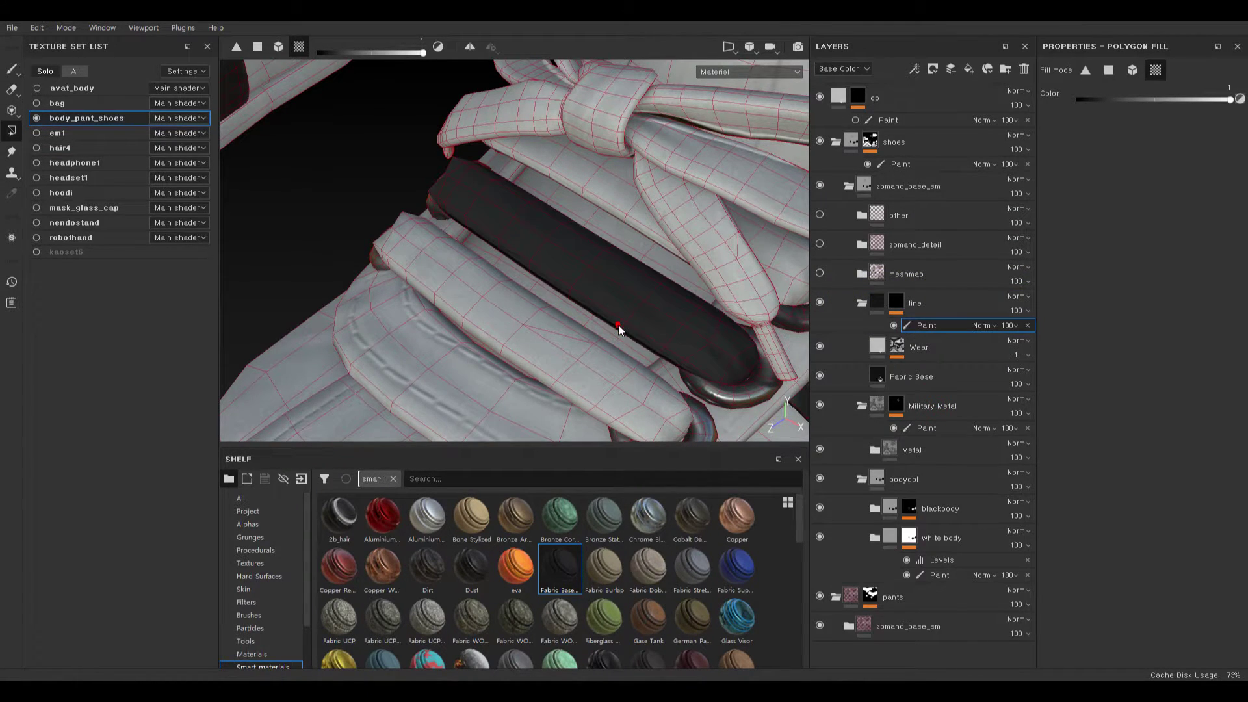
{"action": "left_click", "coordinate": [614, 353]}
{"action": "left_click", "coordinate": [613, 187]}
{"action": "left_click", "coordinate": [704, 208]}
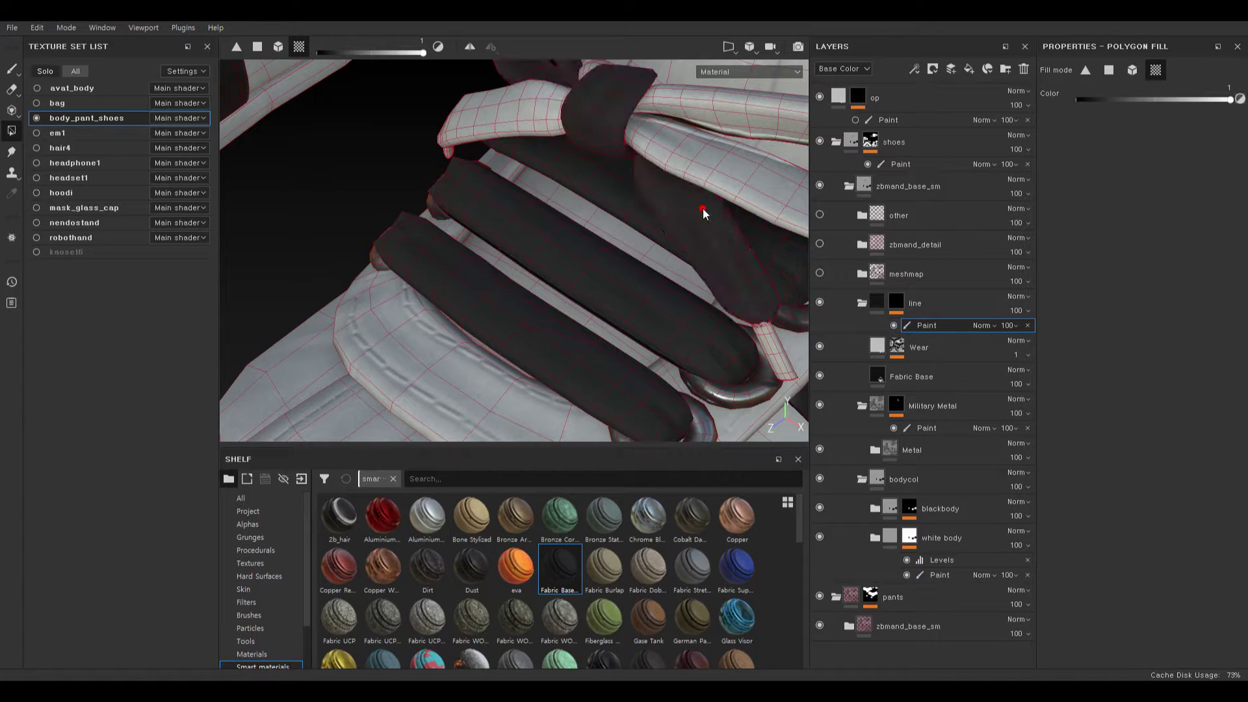
{"action": "left_click", "coordinate": [715, 132]}
{"action": "right_click_drag", "start_coordinate": [566, 166], "coordinate": [478, 207], "text": "alt"}
{"action": "left_click_drag", "start_coordinate": [549, 223], "coordinate": [576, 212], "text": "alt"}
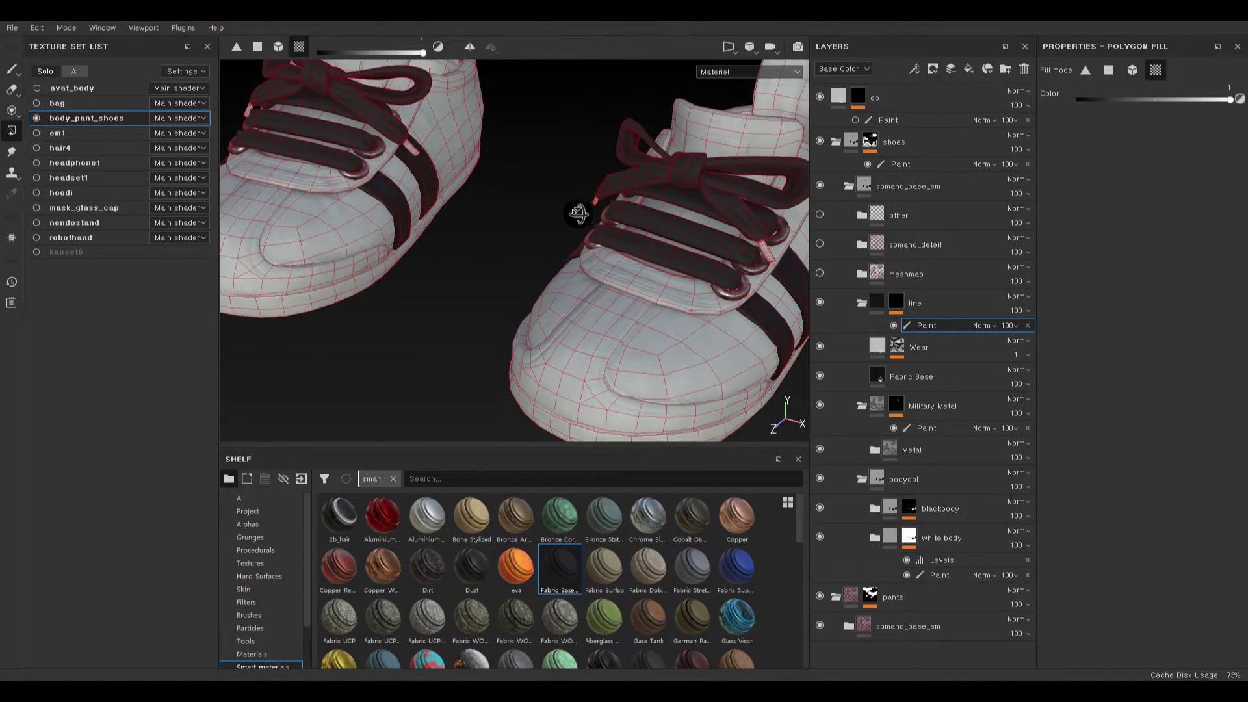
{"action": "right_click_drag", "start_coordinate": [615, 253], "coordinate": [693, 314], "text": "alt"}
{"action": "right_click_drag", "start_coordinate": [580, 289], "coordinate": [645, 321], "text": "alt"}
{"action": "left_click_drag", "start_coordinate": [644, 320], "coordinate": [645, 320], "text": "alt"}
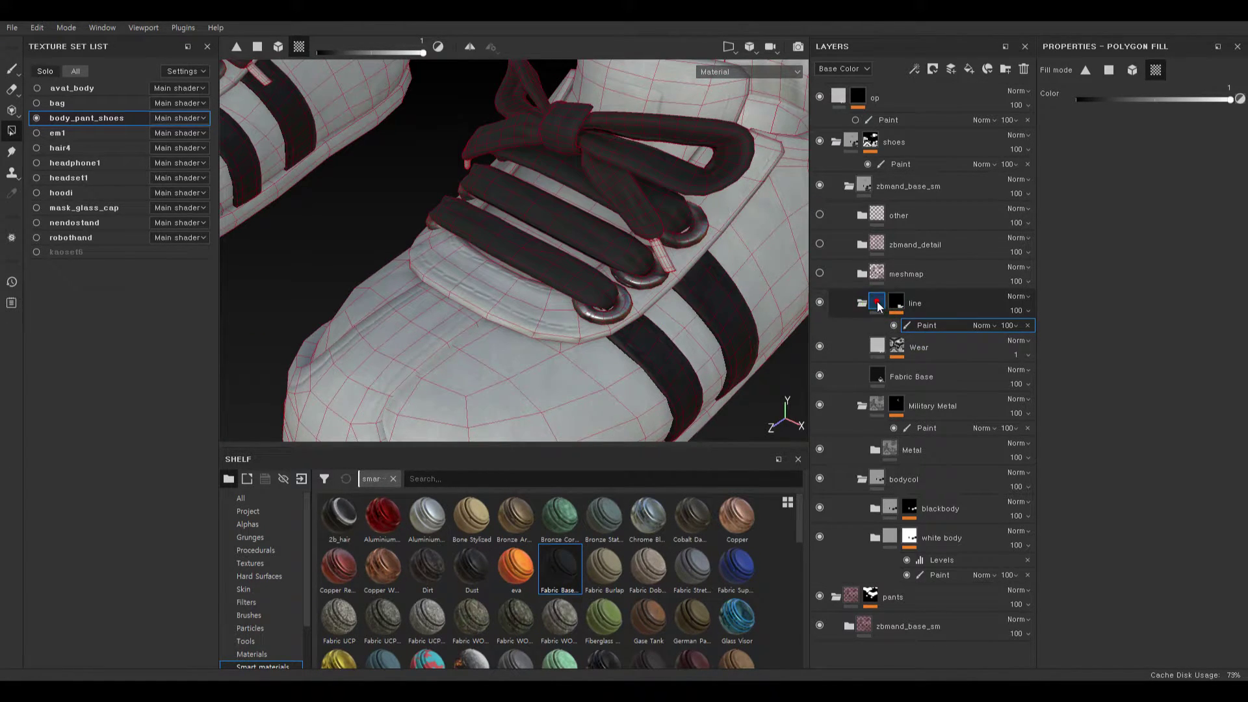
- Change the color of the line folder's Fabric Base layer to a light grey of 0.593
{"action": "left_click", "coordinate": [877, 304]}
{"action": "left_click", "coordinate": [876, 362]}
{"action": "right_click_drag", "start_coordinate": [553, 271], "coordinate": [608, 274], "text": "alt"}
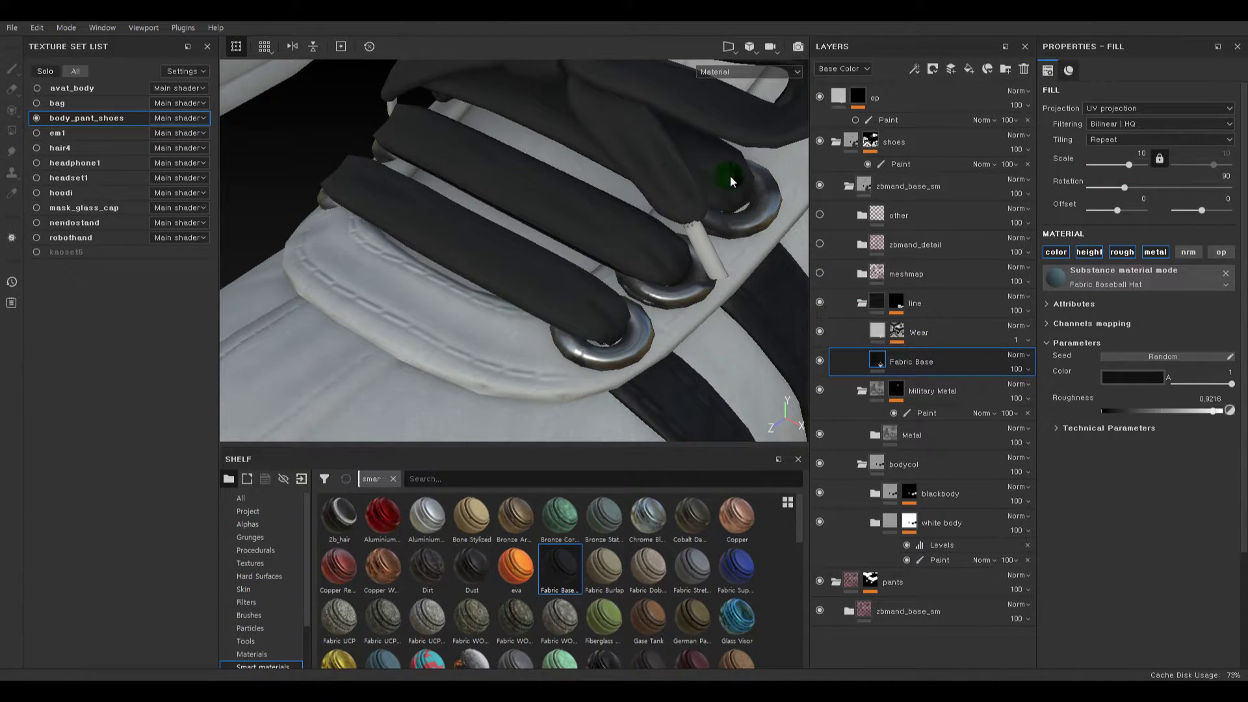
{"action": "left_click_drag", "start_coordinate": [730, 177], "coordinate": [677, 189], "text": "alt"}
{"action": "left_click", "coordinate": [1141, 375]}
{"action": "left_click_drag", "start_coordinate": [1079, 475], "coordinate": [987, 445]}
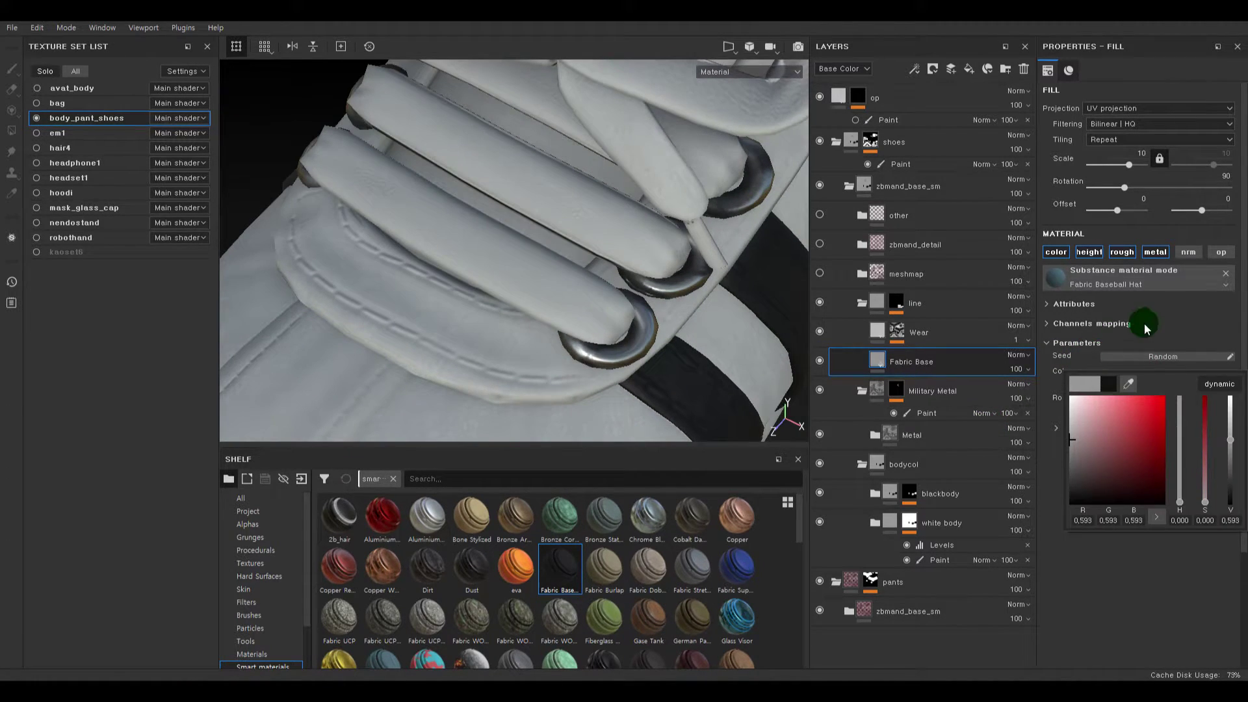
{"action": "left_click", "coordinate": [1160, 310]}
- Set the Fabric Base layer's height range to 0.17 and its UV scale to 4.41
{"action": "left_click", "coordinate": [1077, 439]}
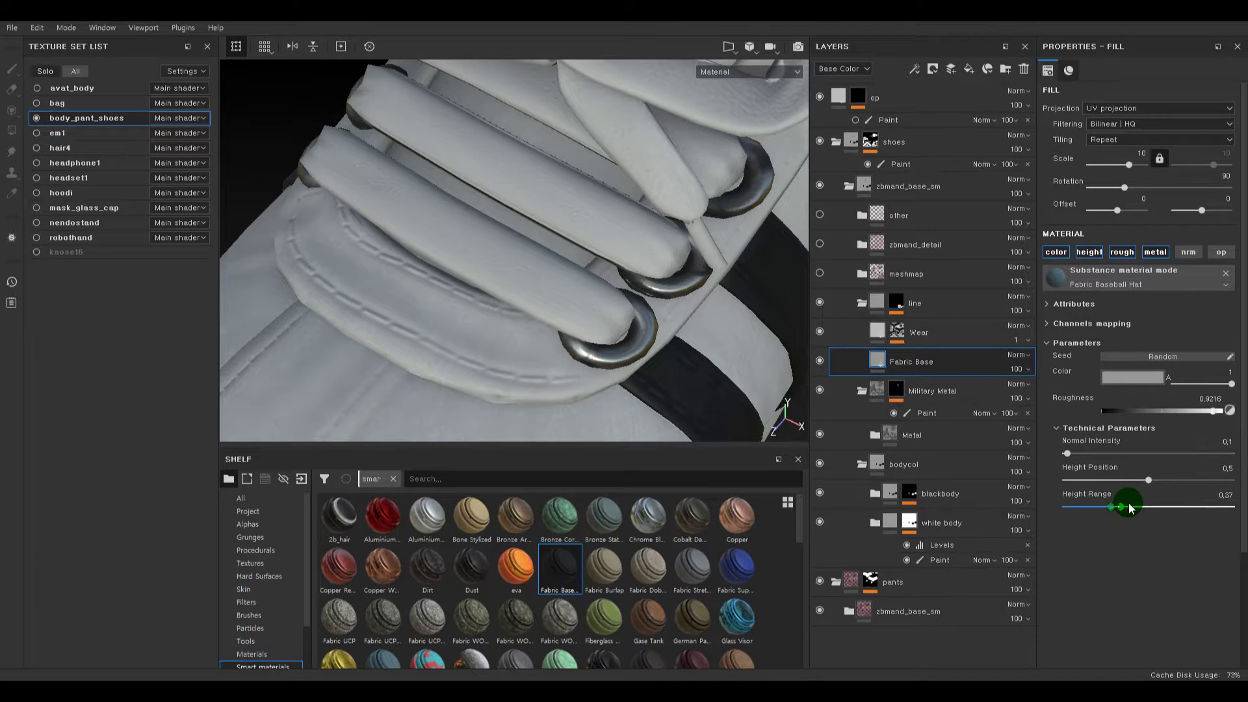
{"action": "left_click_drag", "start_coordinate": [1129, 164], "coordinate": [1127, 167]}
{"action": "right_click_drag", "start_coordinate": [566, 212], "coordinate": [305, 289], "text": "alt"}
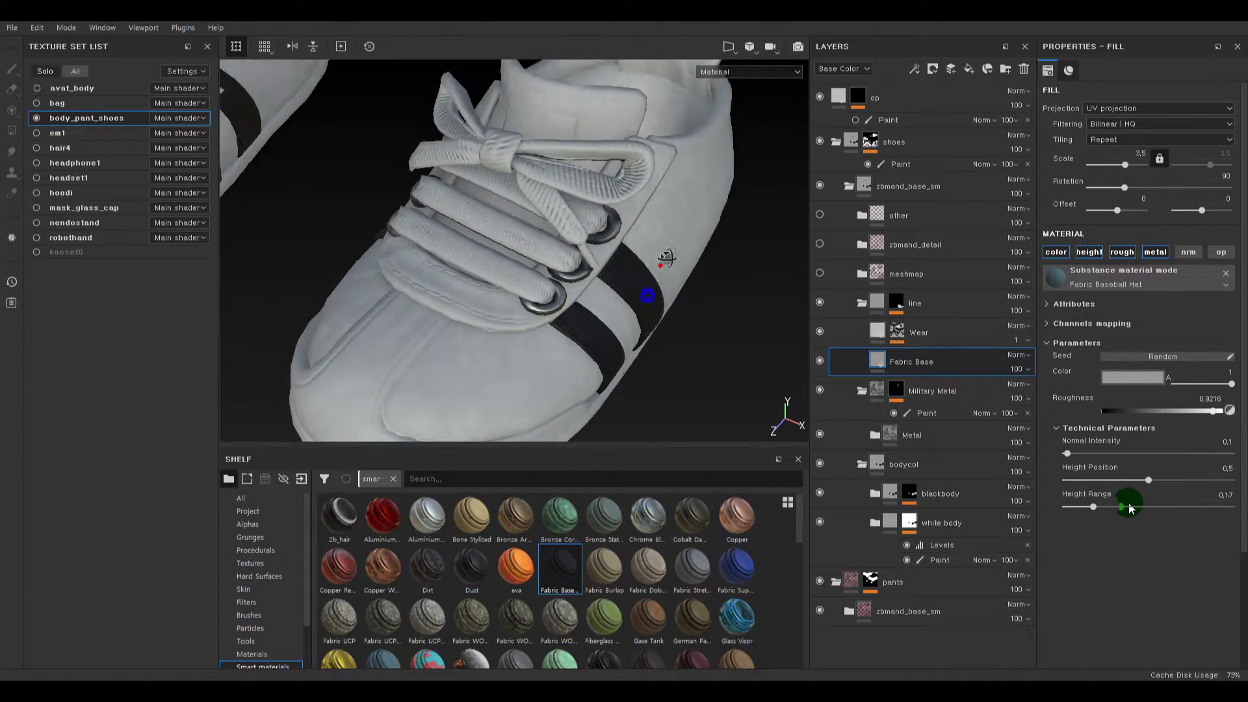
{"action": "left_click_drag", "start_coordinate": [646, 292], "coordinate": [728, 230], "text": "alt"}
{"action": "right_click_drag", "start_coordinate": [663, 265], "coordinate": [697, 234], "text": "alt"}
{"action": "left_click_drag", "start_coordinate": [1138, 167], "coordinate": [1129, 167]}
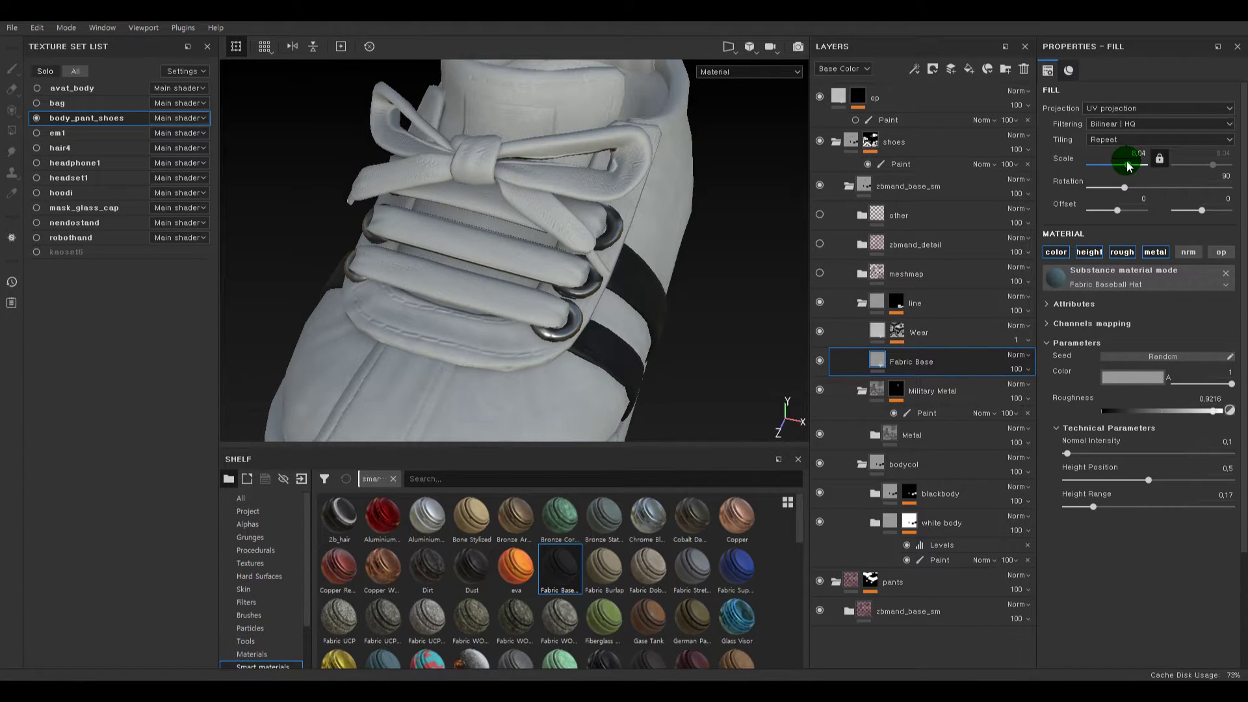
{"action": "left_click_drag", "start_coordinate": [1129, 162], "coordinate": [1125, 164]}
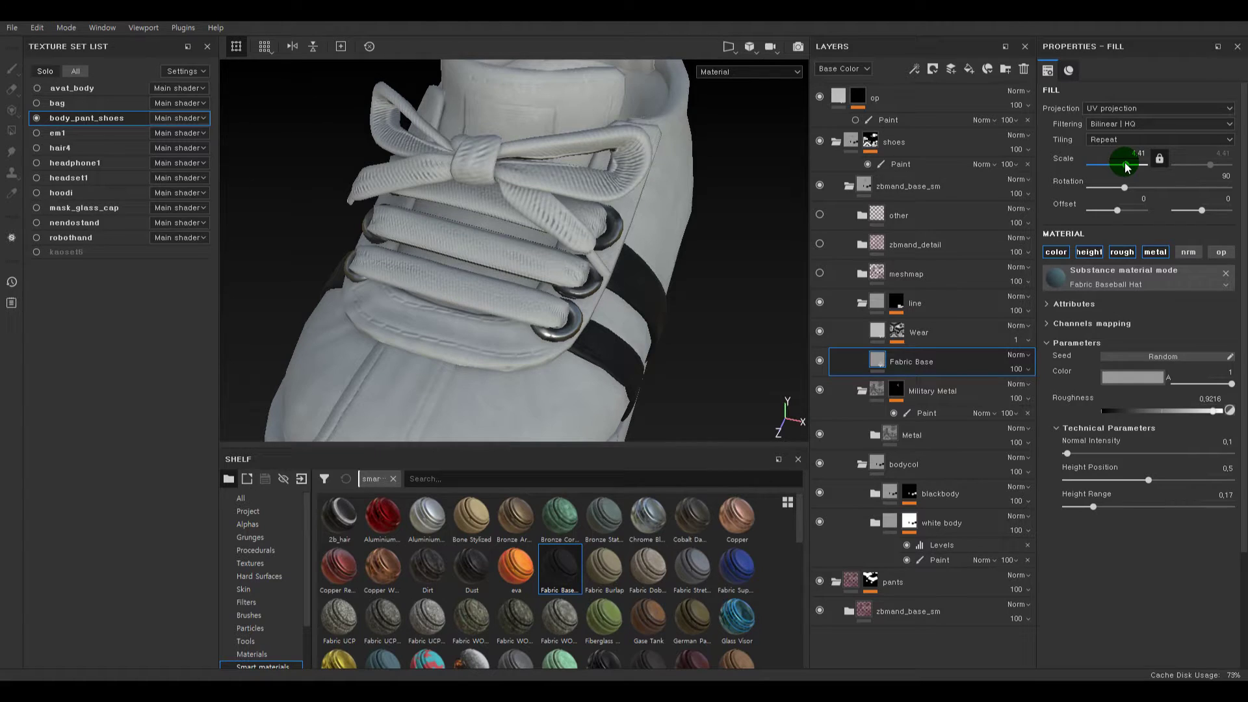
{"action": "right_click_drag", "start_coordinate": [705, 335], "coordinate": [608, 291], "text": "alt"}
{"action": "left_click_drag", "start_coordinate": [608, 291], "coordinate": [609, 293], "text": "alt"}
- Lower the Fabric Base layer's height range to 0.09 and check the weave on the laces
{"action": "mouse_move", "coordinate": [1093, 505]}
{"action": "left_mouse_down"}
{"action": "mouse_move", "coordinate": [1077, 506]}
{"action": "mouse_move", "coordinate": [1105, 501]}
{"action": "mouse_move", "coordinate": [1080, 501]}
{"action": "left_mouse_up"}
{"action": "right_click_drag", "start_coordinate": [628, 328], "coordinate": [427, 281], "text": "alt"}
{"action": "left_click_drag", "start_coordinate": [426, 281], "coordinate": [383, 277], "text": "alt"}
{"action": "middle_click_drag", "start_coordinate": [560, 281], "coordinate": [588, 318], "text": "alt"}
{"action": "right_click_drag", "start_coordinate": [506, 244], "coordinate": [605, 338], "text": "alt"}
{"action": "middle_click_drag", "start_coordinate": [416, 175], "coordinate": [520, 250], "text": "alt"}
{"action": "left_click_drag", "start_coordinate": [585, 228], "coordinate": [616, 239], "text": "alt"}
{"action": "right_click_drag", "start_coordinate": [613, 245], "coordinate": [656, 273], "text": "alt"}
- Toggle the visibility of the line folder's Wear layer to check its effect on the laces
{"action": "left_click", "coordinate": [821, 332]}
{"action": "left_click", "coordinate": [821, 333]}
{"action": "left_click", "coordinate": [820, 333]}
{"action": "left_click", "coordinate": [821, 333]}
{"action": "left_click", "coordinate": [820, 333]}
{"action": "mouse_move", "coordinate": [622, 314]}
{"action": "right_mouse_down", "text": "alt"}
{"action": "mouse_move", "coordinate": [420, 223]}
{"action": "mouse_move", "coordinate": [447, 214]}
{"action": "right_mouse_up", "text": "alt"}
- Compare the laces with the Fabric Base layer hidden and shown, leaving both Fabric Base and Wear visible
{"action": "left_click", "coordinate": [827, 342]}
{"action": "left_click", "coordinate": [821, 361]}
{"action": "right_click_drag", "start_coordinate": [624, 279], "coordinate": [520, 188], "text": "alt"}
{"action": "mouse_move", "coordinate": [604, 231]}
{"action": "left_mouse_down", "text": "alt"}
{"action": "mouse_move", "coordinate": [699, 254]}
{"action": "mouse_move", "coordinate": [733, 228]}
{"action": "mouse_move", "coordinate": [611, 218]}
{"action": "left_mouse_up", "text": "alt"}
{"action": "right_click_drag", "start_coordinate": [611, 218], "coordinate": [815, 448], "text": "alt"}
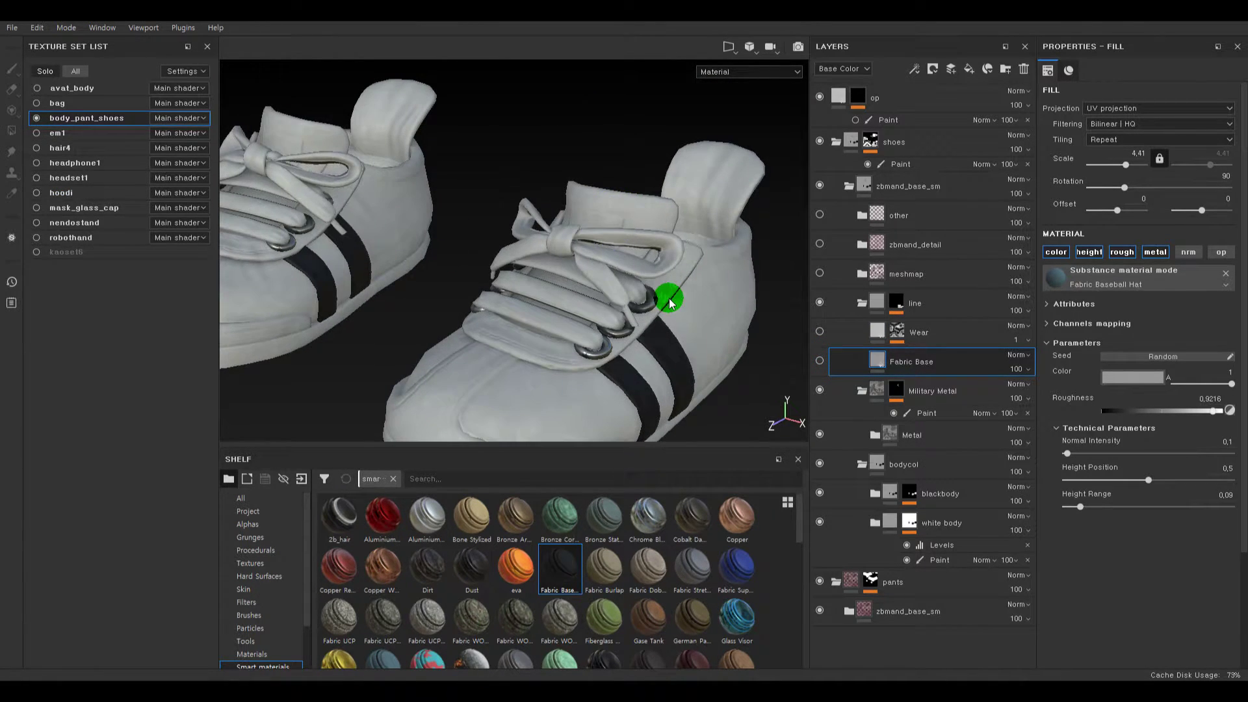
{"action": "left_click_drag", "start_coordinate": [668, 298], "coordinate": [666, 329], "text": "alt"}
{"action": "right_click_drag", "start_coordinate": [607, 237], "coordinate": [572, 305], "text": "alt"}
{"action": "left_click_drag", "start_coordinate": [572, 306], "coordinate": [668, 284], "text": "alt"}
{"action": "right_click_drag", "start_coordinate": [674, 286], "coordinate": [553, 283], "text": "alt"}
{"action": "left_click_drag", "start_coordinate": [553, 283], "coordinate": [592, 280], "text": "alt"}
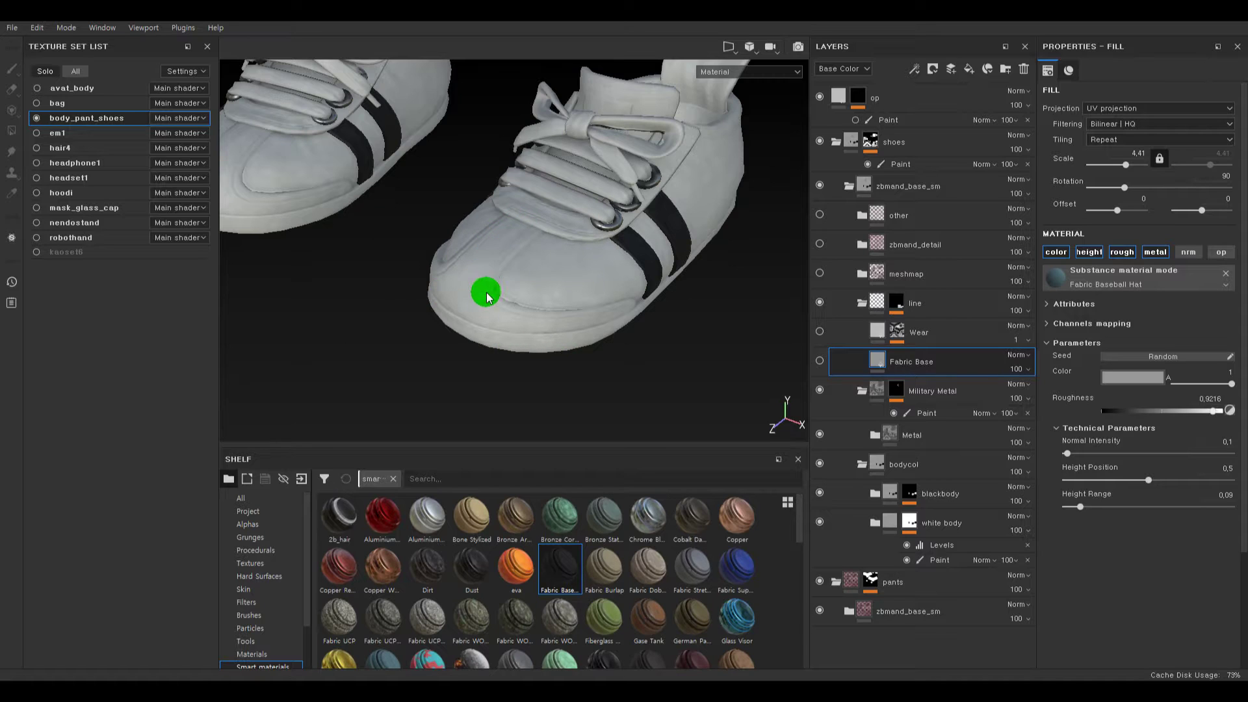
{"action": "left_click", "coordinate": [819, 360]}
{"action": "left_click", "coordinate": [816, 360]}
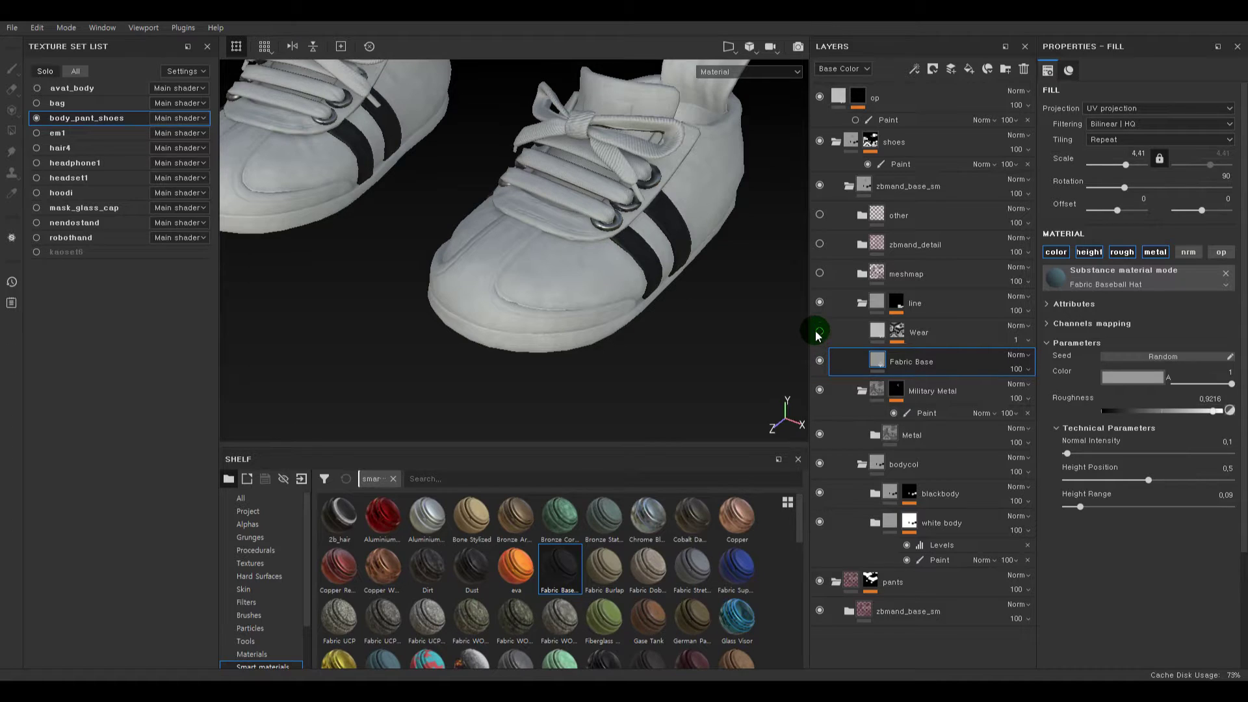
{"action": "right_click_drag", "start_coordinate": [736, 329], "coordinate": [666, 310], "text": "alt"}
{"action": "left_click_drag", "start_coordinate": [666, 311], "coordinate": [672, 288], "text": "alt"}
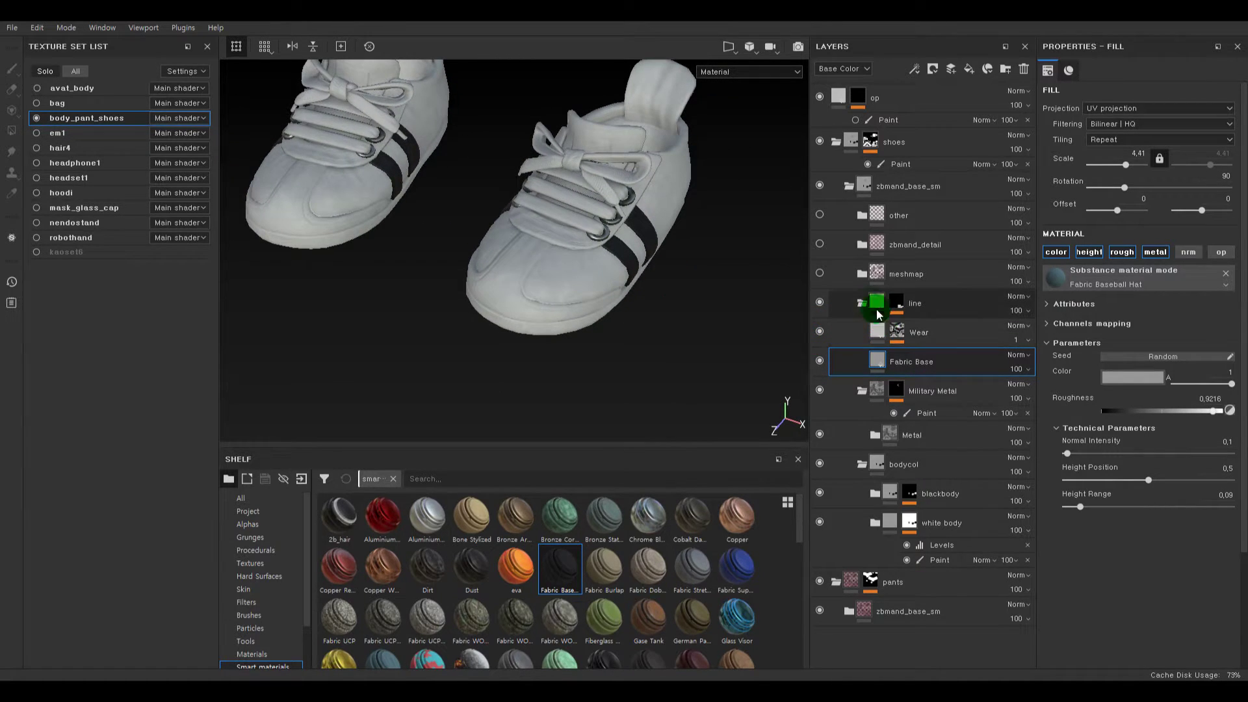
- Duplicate the Base Color layer in the white body folder and rename the upper copy "Base2"
{"action": "left_click", "coordinate": [874, 464]}
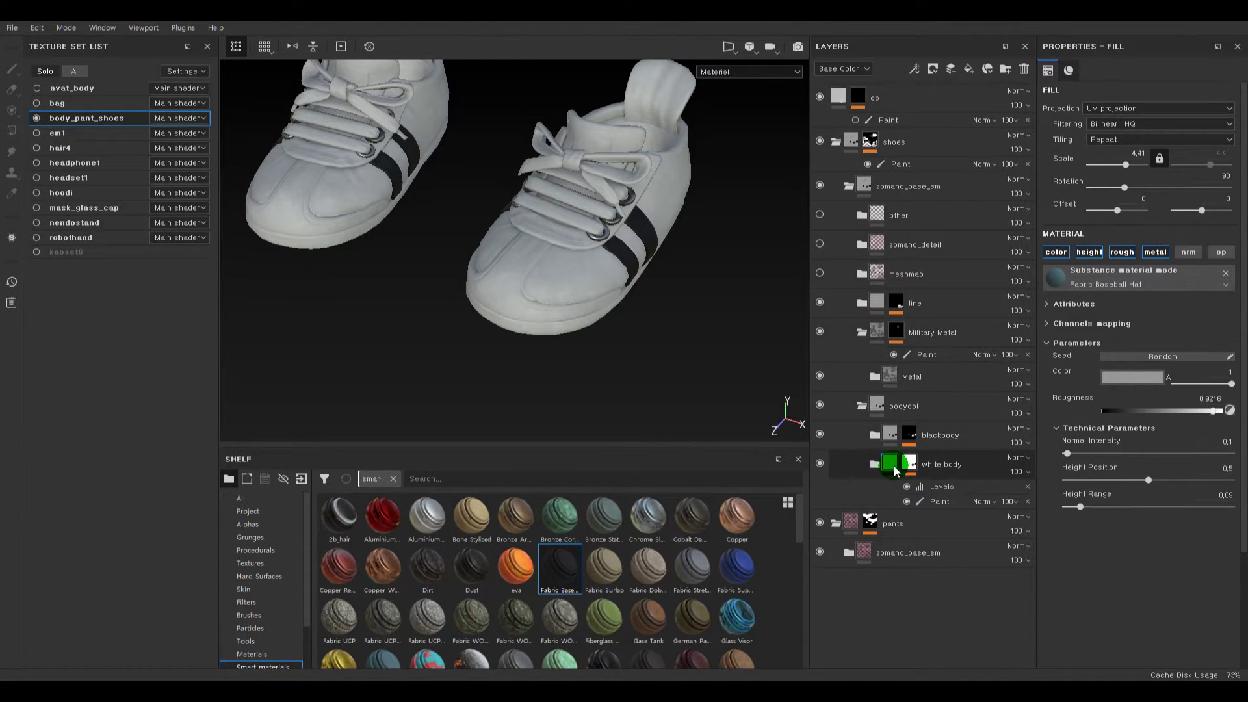
{"action": "left_click", "coordinate": [874, 466]}
{"action": "scroll", "coordinate": [910, 470], "scroll_direction": "down", "scroll_amount": 1}
{"action": "left_click", "coordinate": [895, 592]}
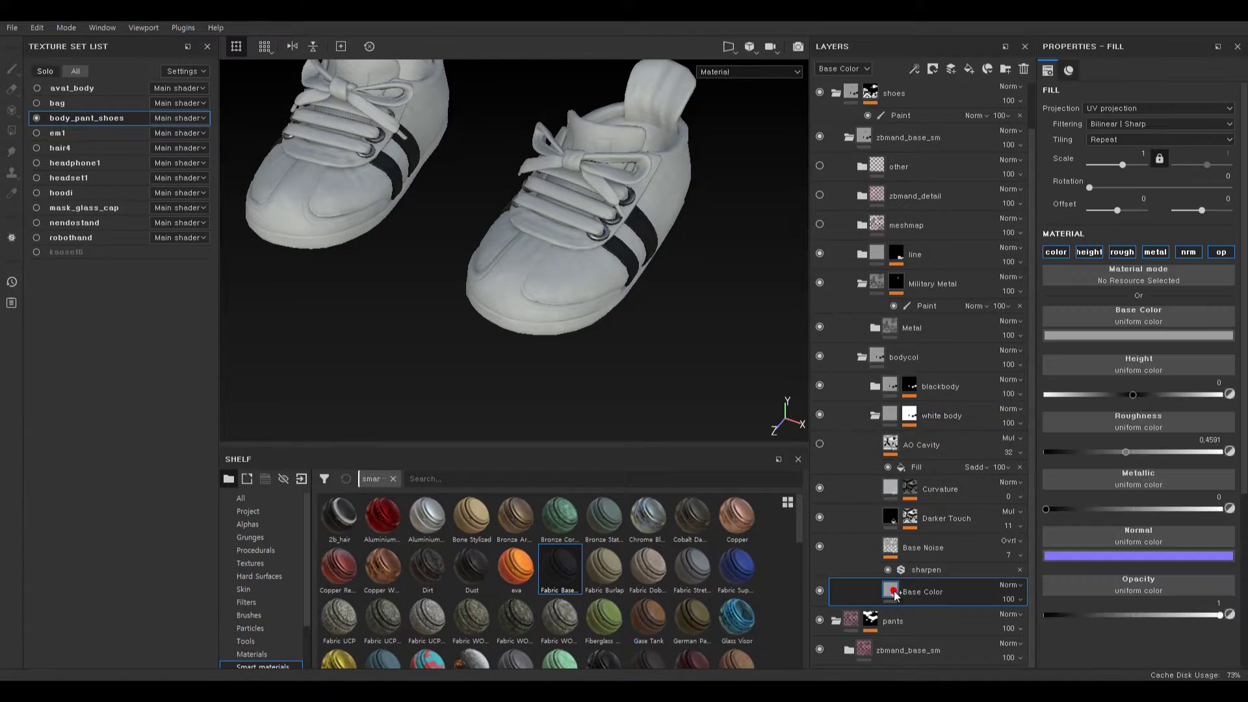
{"action": "left_click_drag", "start_coordinate": [934, 589], "coordinate": [902, 544]}
{"action": "double_click", "coordinate": [934, 592]}
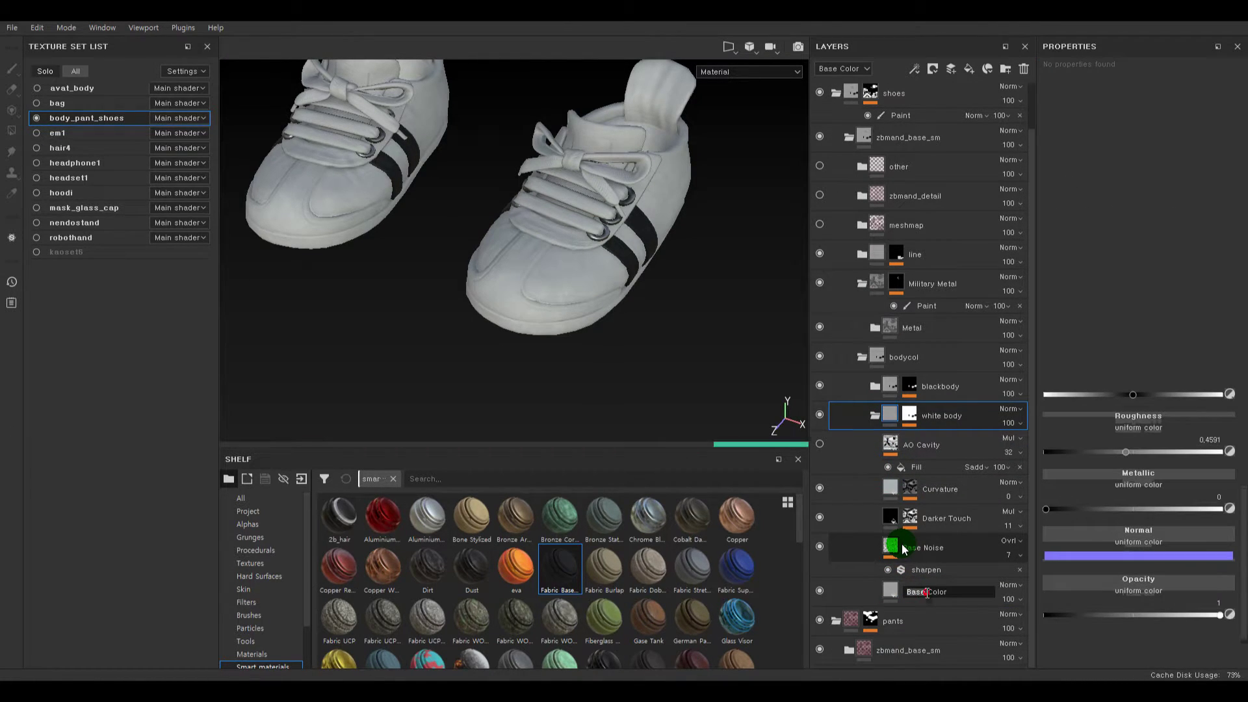
{"action": "left_click_drag", "start_coordinate": [927, 592], "coordinate": [1002, 597]}
{"action": "type", "text": "2"}
{"action": "key", "text": "Return"}
{"action": "left_click", "coordinate": [144, 139]}
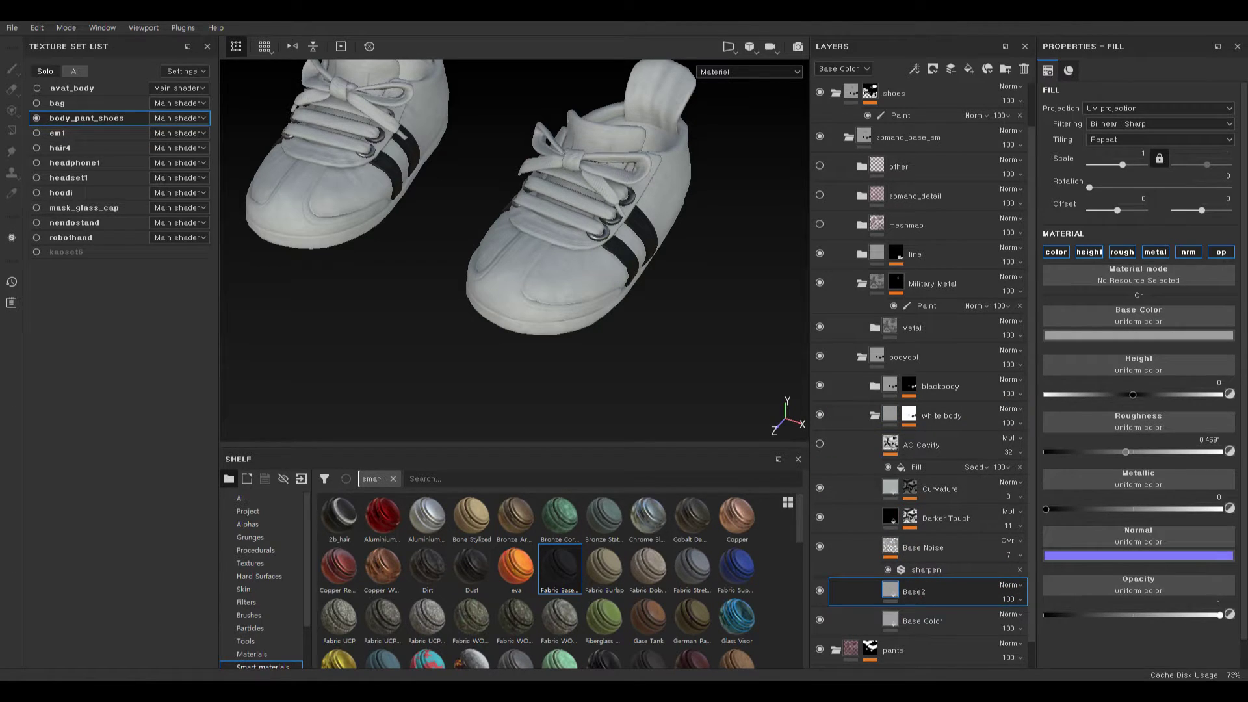
- Add a black mask with a paint effect to the Base2 layer
{"action": "right_click_drag", "start_coordinate": [554, 236], "coordinate": [702, 358], "text": "alt"}
{"action": "left_click_drag", "start_coordinate": [663, 309], "coordinate": [640, 264], "text": "alt"}
{"action": "right_click_drag", "start_coordinate": [596, 258], "coordinate": [647, 355], "text": "alt"}
{"action": "right_click", "coordinate": [902, 593]}
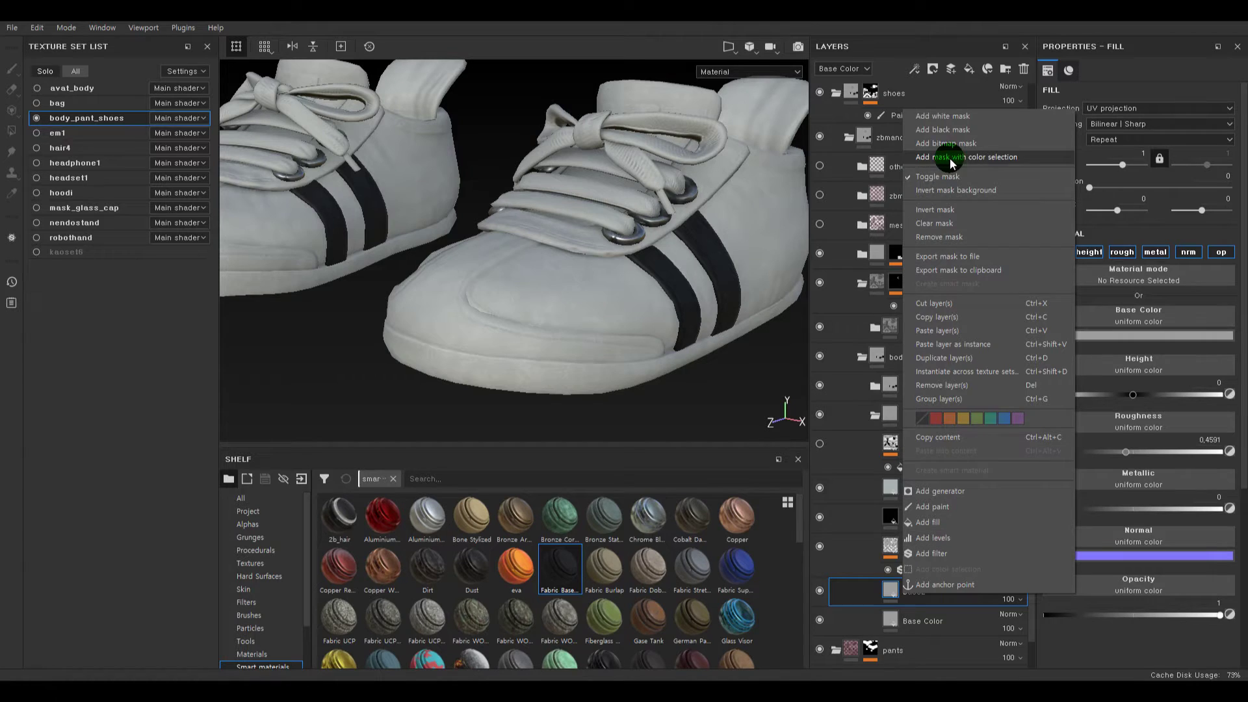
{"action": "left_click", "coordinate": [943, 130]}
{"action": "right_click", "coordinate": [915, 591]}
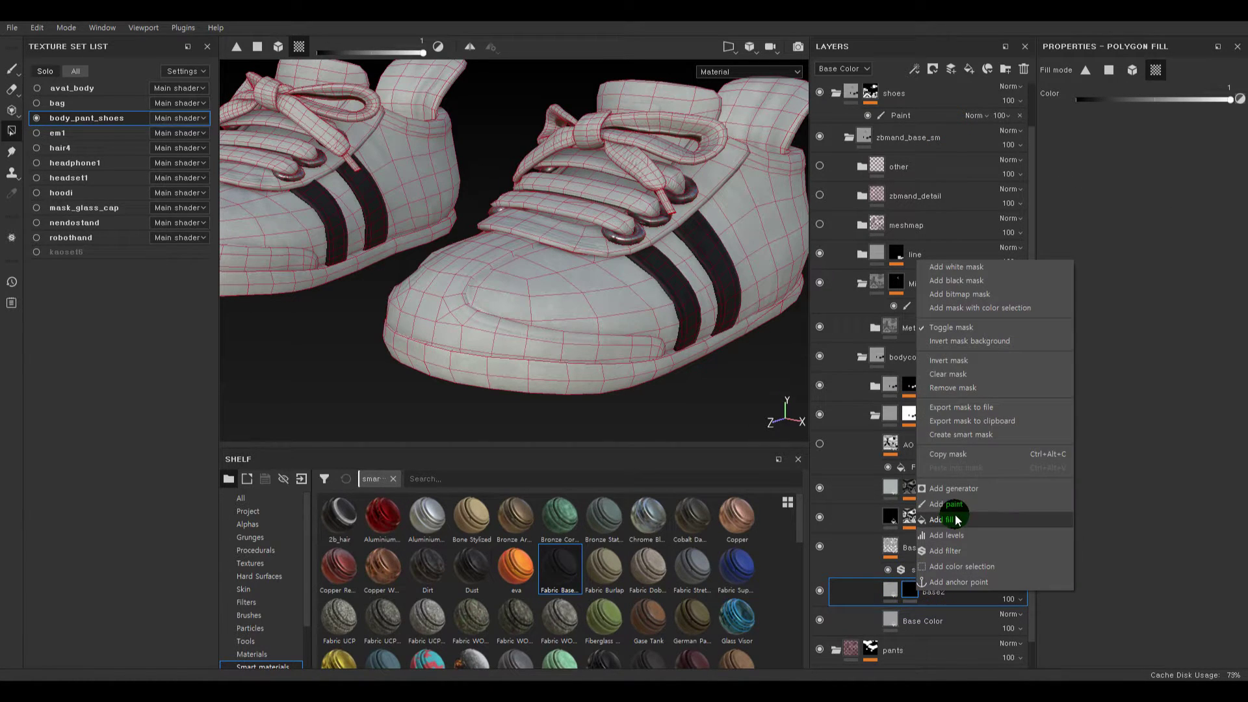
{"action": "left_click", "coordinate": [956, 510]}
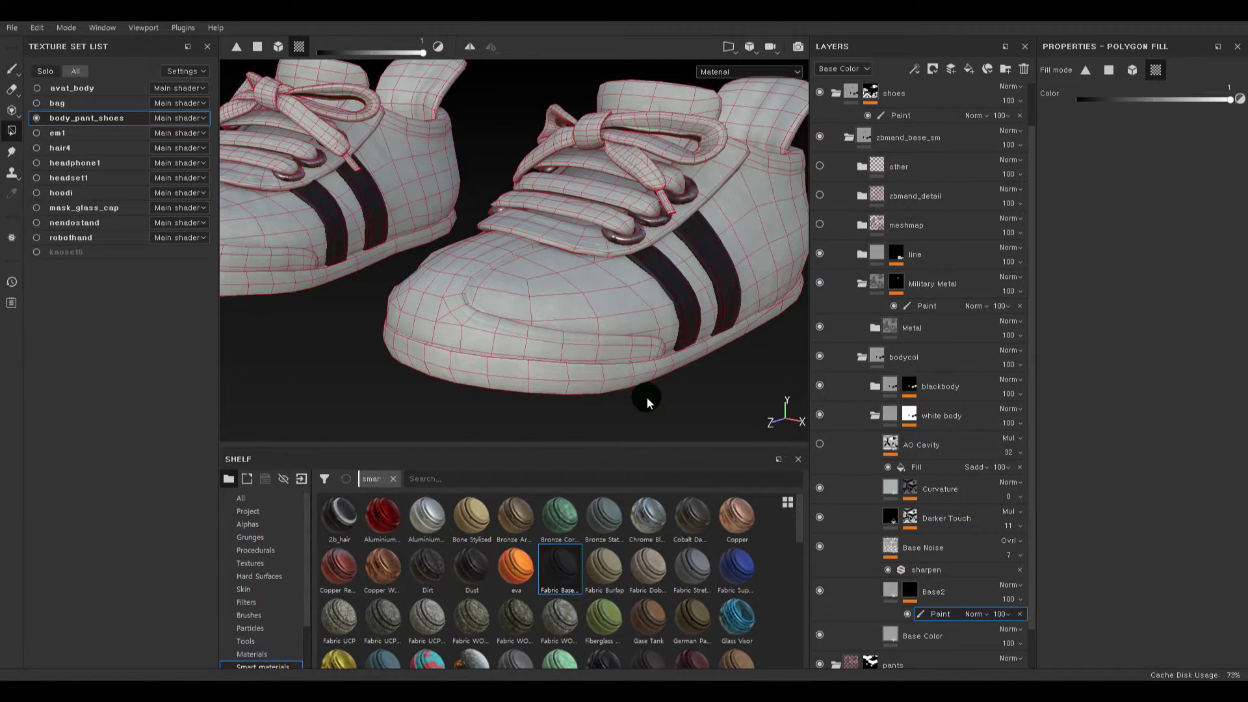
{"action": "middle_click_drag", "start_coordinate": [646, 397], "coordinate": [652, 381], "text": "alt"}
- Turn off the roughness, metallic, normal and opacity channels of the Base2 fill
{"action": "left_click", "coordinate": [909, 593], "text": "alt"}
{"action": "left_click", "coordinate": [892, 592]}
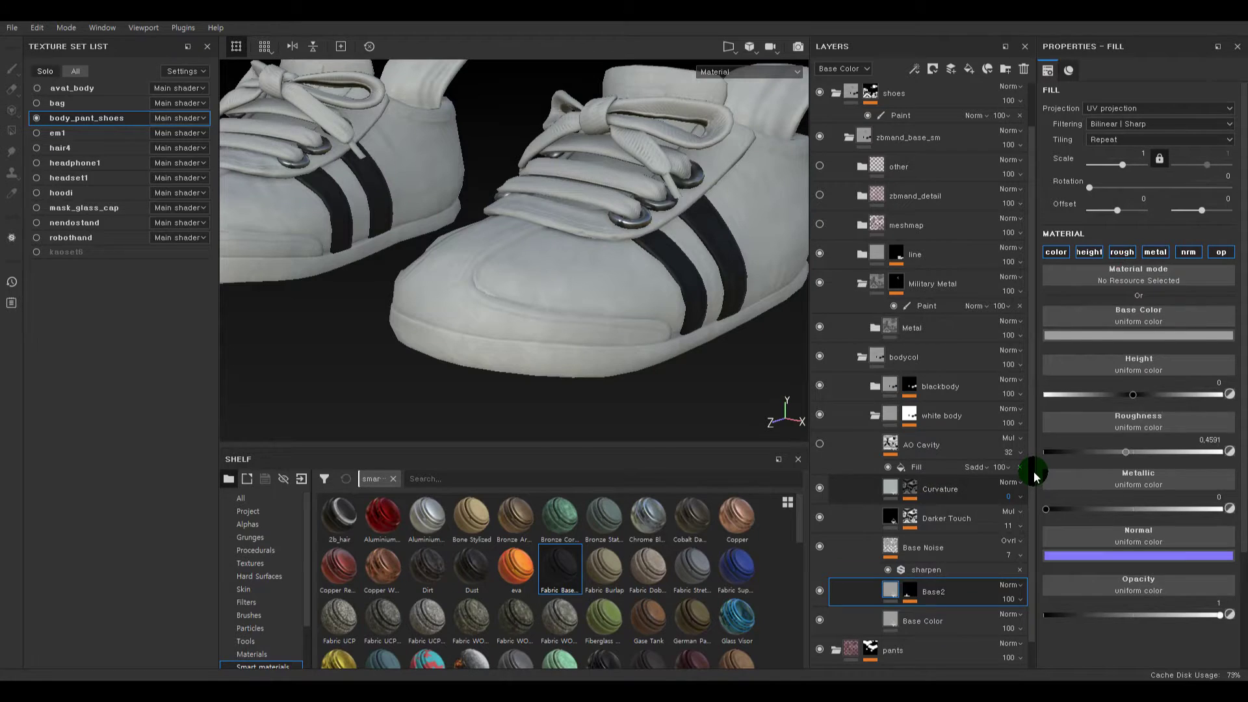
{"action": "left_click", "coordinate": [1089, 253]}
{"action": "left_click", "coordinate": [1123, 252]}
{"action": "left_click", "coordinate": [1156, 253]}
{"action": "left_click", "coordinate": [1188, 254]}
{"action": "left_click", "coordinate": [1221, 253]}
- Darken the Base2 layer's base color to a deeper grey and check the masked area around the toe
{"action": "left_click", "coordinate": [1153, 336]}
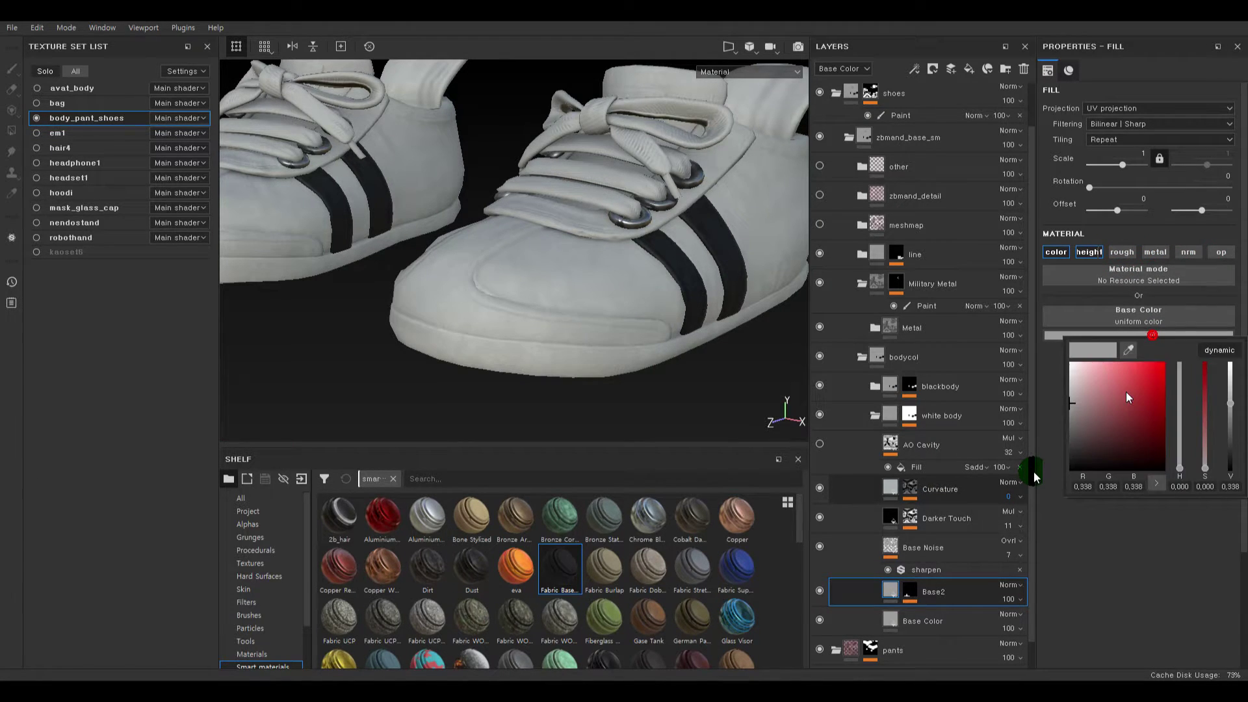
{"action": "left_click_drag", "start_coordinate": [1071, 408], "coordinate": [1068, 420]}
{"action": "right_click", "coordinate": [108, 298]}
{"action": "right_click_drag", "start_coordinate": [689, 239], "coordinate": [410, 229], "text": "alt"}
{"action": "left_click_drag", "start_coordinate": [407, 228], "coordinate": [407, 256], "text": "alt"}
{"action": "right_click_drag", "start_coordinate": [409, 259], "coordinate": [648, 369], "text": "alt"}
- Add an HSL Perceptive filter to the Base2 layer's content
{"action": "right_click", "coordinate": [910, 614]}
{"action": "left_click", "coordinate": [936, 557]}
{"action": "left_click", "coordinate": [1138, 114]}
{"action": "left_click", "coordinate": [1071, 275]}
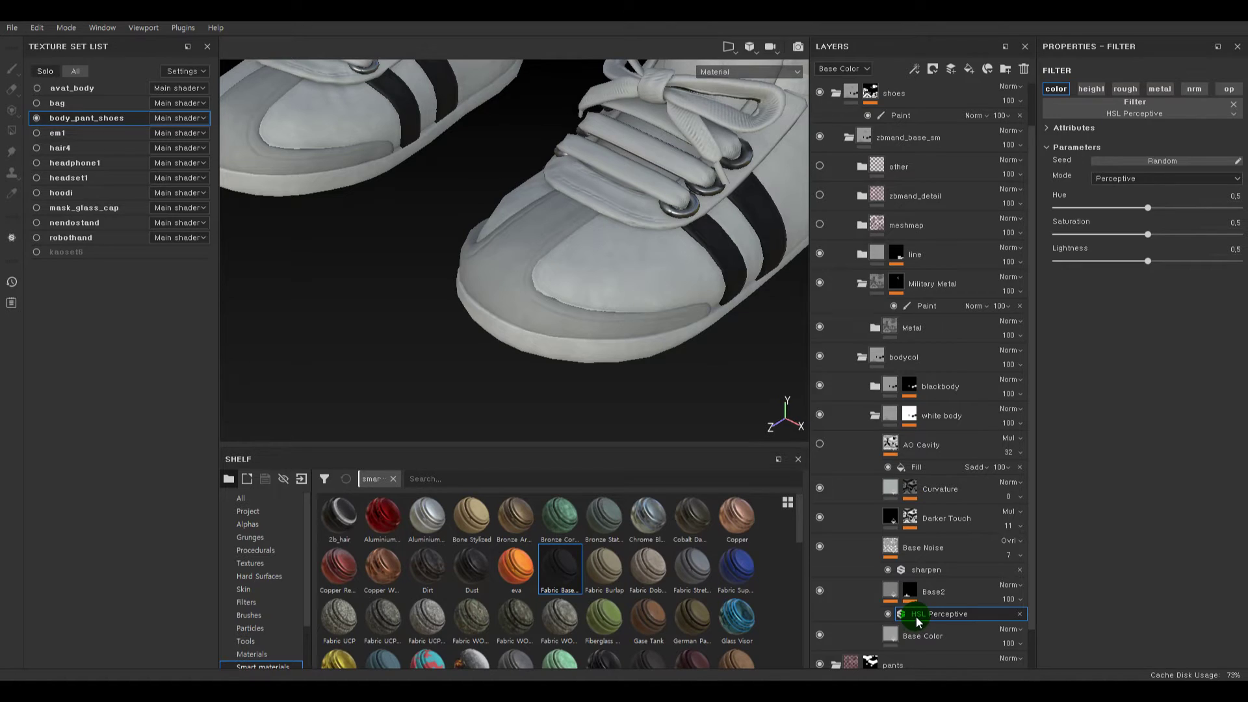
- Raise the HSL Perceptive filter's lightness to 0.58 and inspect the sneakers from several angles
{"action": "left_click_drag", "start_coordinate": [1148, 261], "coordinate": [1172, 263]}
{"action": "left_click_drag", "start_coordinate": [638, 321], "coordinate": [643, 343], "text": "alt"}
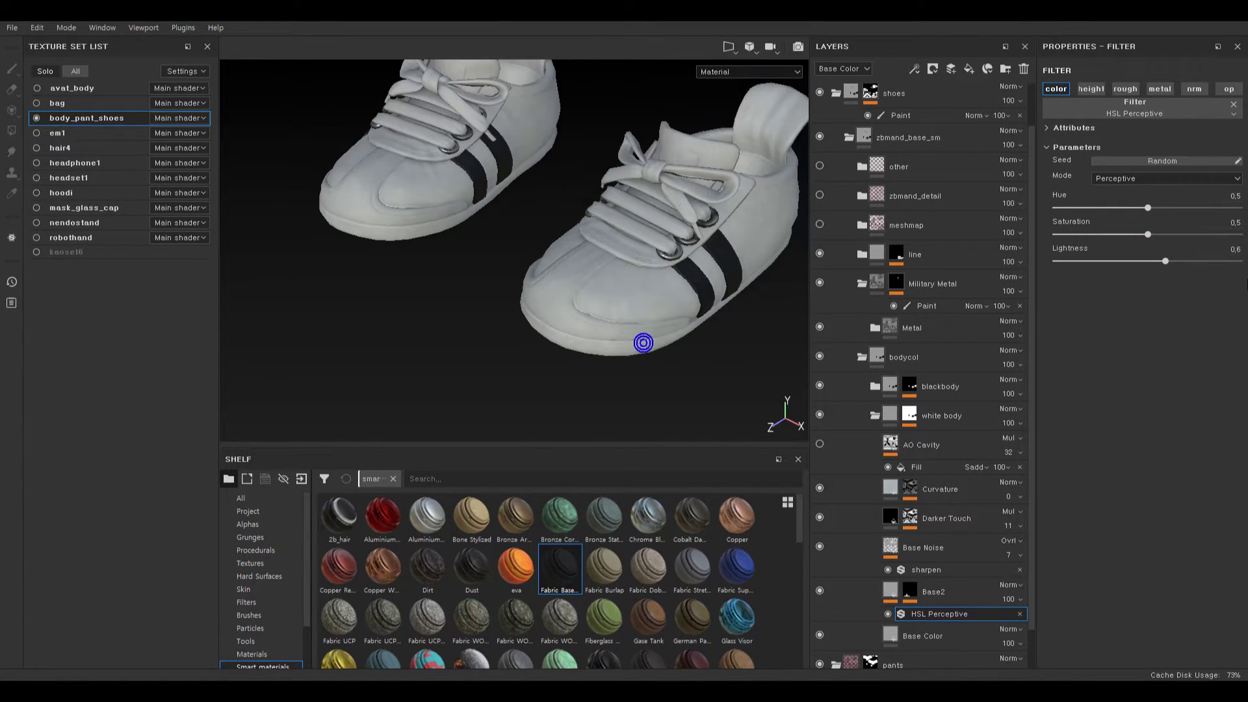
{"action": "left_click_drag", "start_coordinate": [1157, 261], "coordinate": [1162, 261]}
{"action": "left_click_drag", "start_coordinate": [510, 276], "coordinate": [512, 259], "text": "alt"}
{"action": "right_click_drag", "start_coordinate": [538, 239], "coordinate": [688, 309], "text": "alt"}
{"action": "left_click_drag", "start_coordinate": [682, 303], "coordinate": [629, 264], "text": "alt"}
{"action": "right_click_drag", "start_coordinate": [597, 246], "coordinate": [596, 246], "text": "alt"}
{"action": "middle_click", "coordinate": [599, 274], "text": "alt"}
{"action": "left_click_drag", "start_coordinate": [600, 276], "coordinate": [735, 331], "text": "alt"}
- Check the effect of the Darker Touch layer and turn off its roughness channel
{"action": "left_click", "coordinate": [820, 546]}
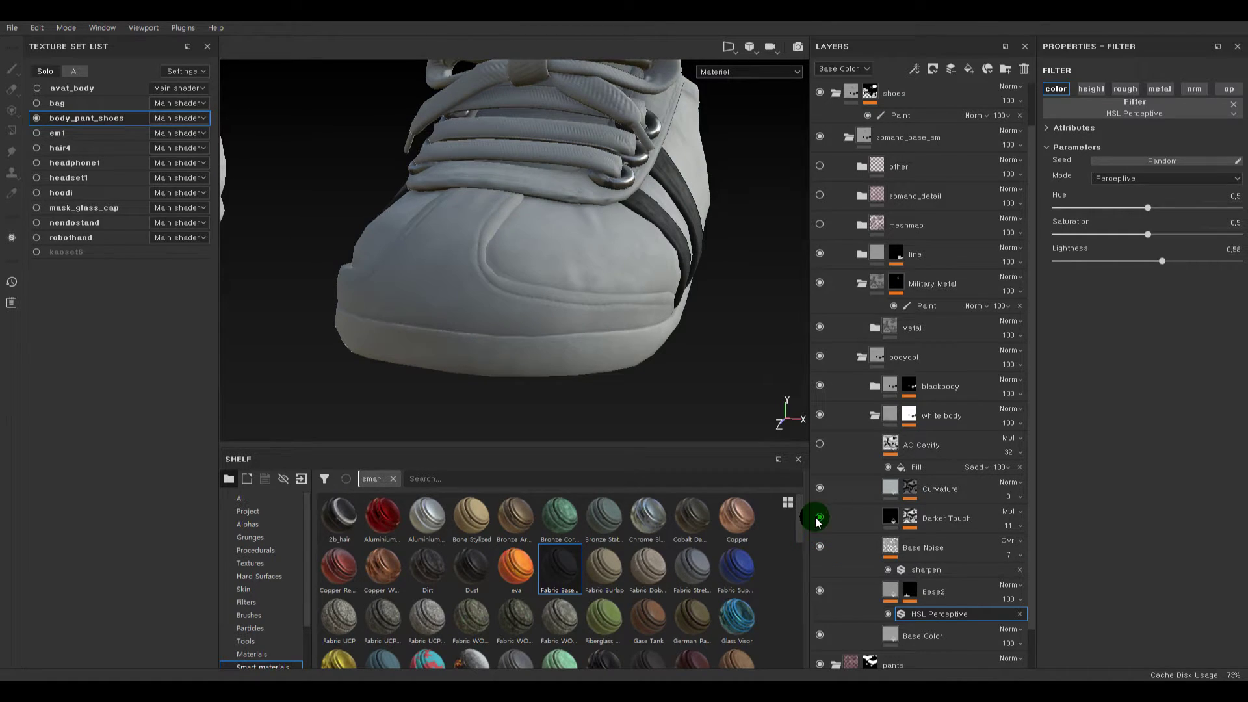
{"action": "left_click", "coordinate": [819, 517]}
{"action": "left_click", "coordinate": [819, 518]}
{"action": "left_click", "coordinate": [889, 518]}
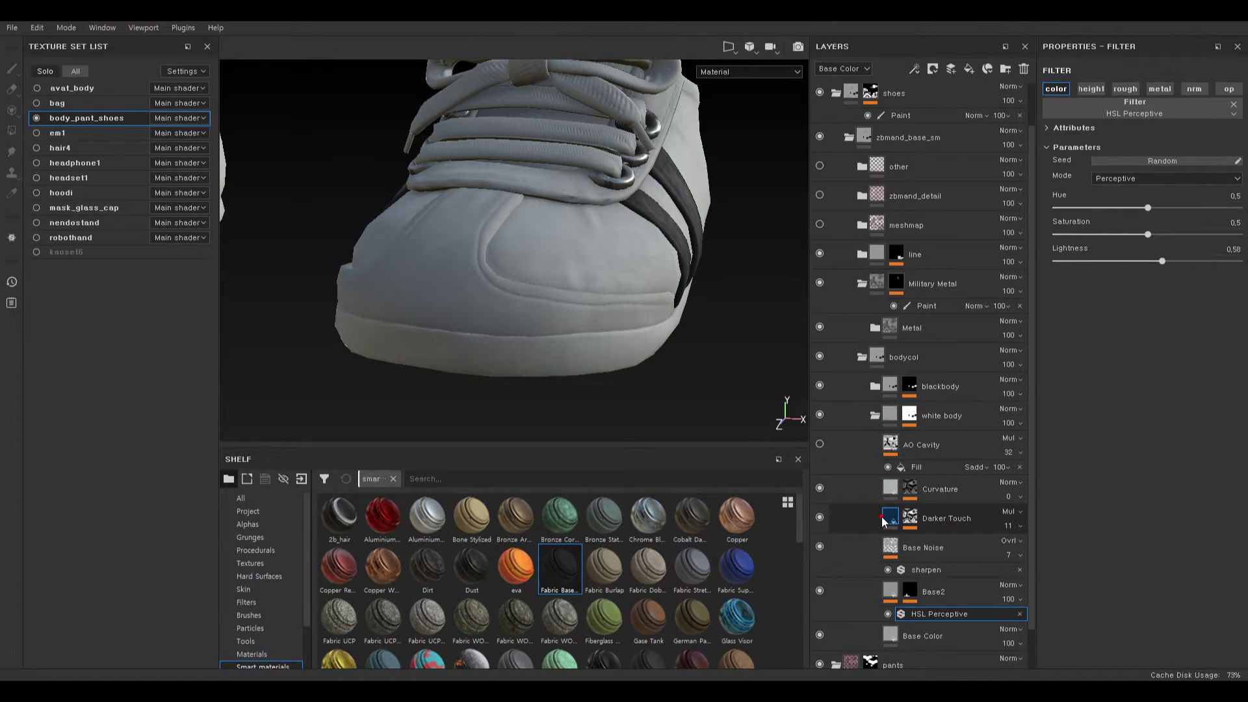
{"action": "left_click", "coordinate": [1122, 253]}
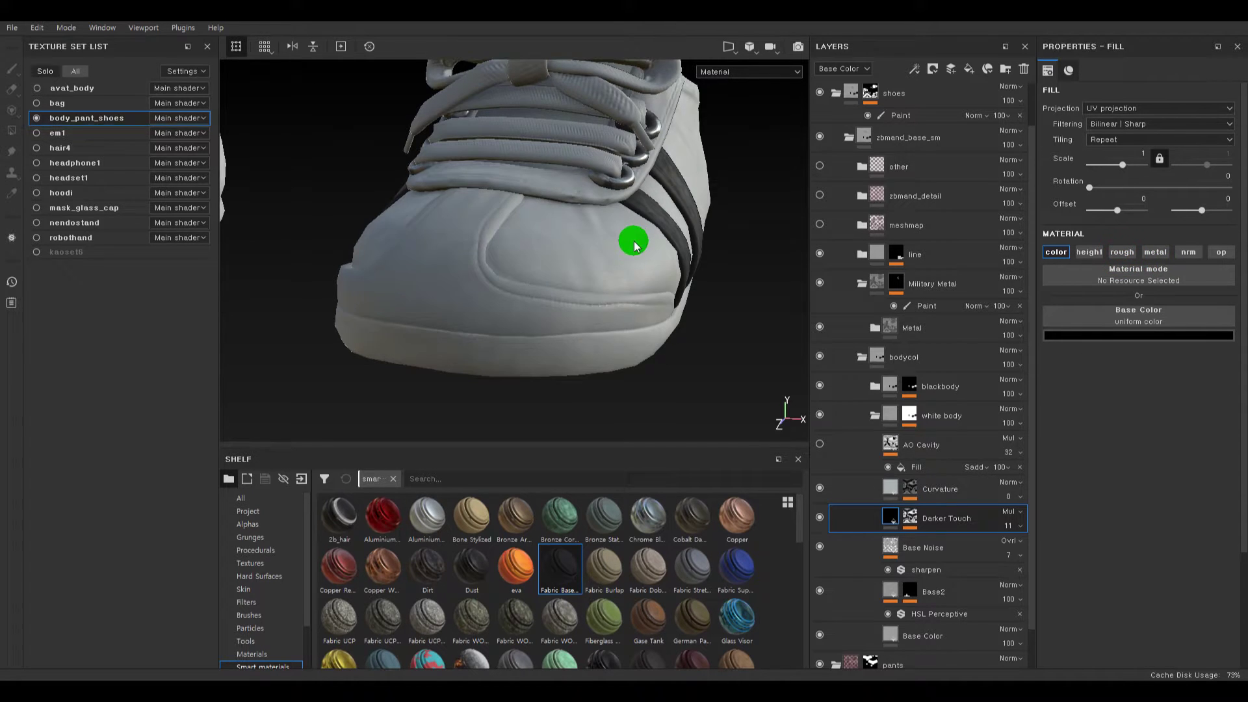
- Add the Leather Sofa smart material between the Darker Touch and Base Noise layers of the white body folder
{"action": "left_click_drag", "start_coordinate": [631, 242], "coordinate": [588, 265], "text": "alt"}
{"action": "right_click_drag", "start_coordinate": [621, 265], "coordinate": [641, 273], "text": "alt"}
{"action": "right_click_drag", "start_coordinate": [605, 220], "coordinate": [663, 390], "text": "alt"}
{"action": "middle_click_drag", "start_coordinate": [646, 334], "coordinate": [732, 340], "text": "alt"}
{"action": "left_click_drag", "start_coordinate": [715, 345], "coordinate": [655, 338], "text": "alt"}
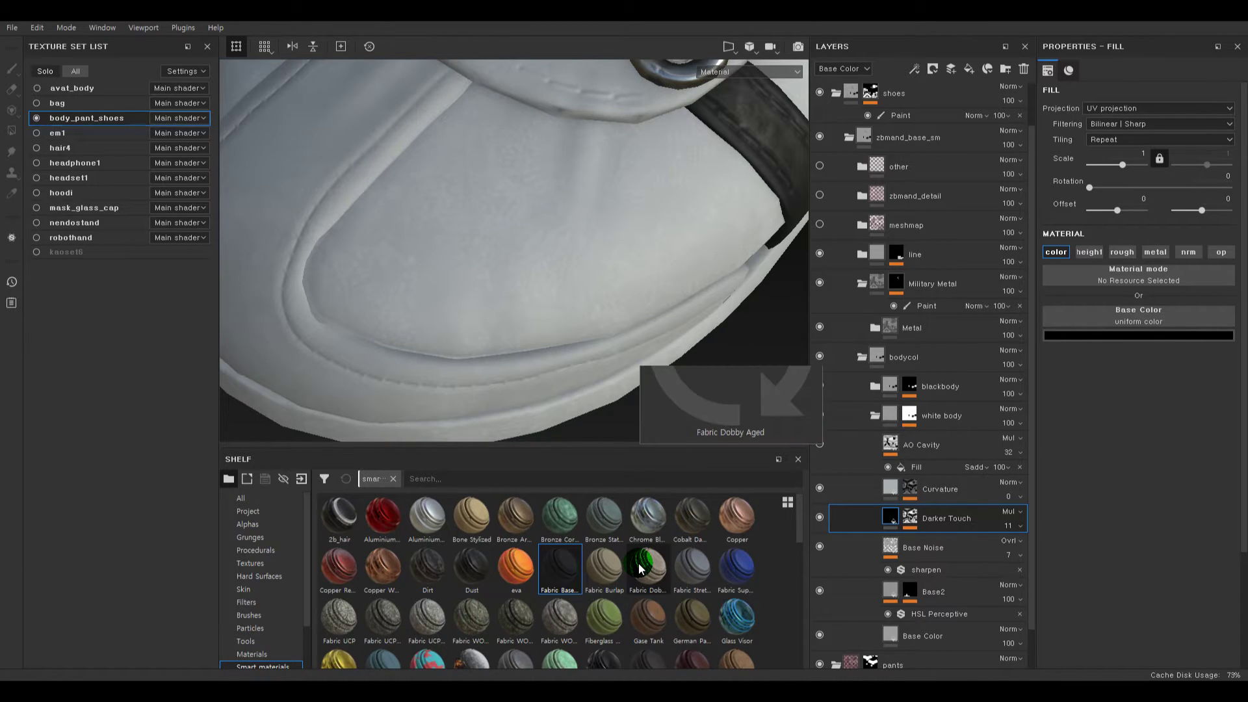
{"action": "scroll", "coordinate": [640, 569], "scroll_direction": "down", "scroll_amount": 5}
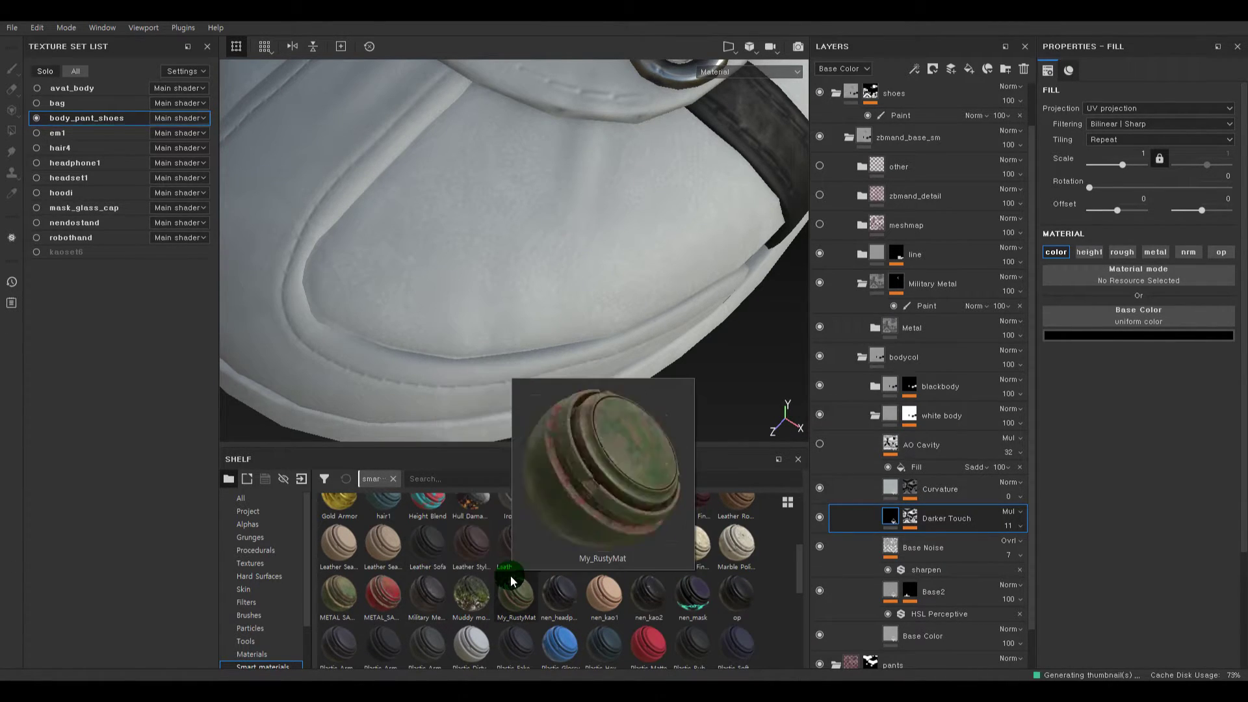
{"action": "scroll", "coordinate": [591, 583], "scroll_direction": "down", "scroll_amount": 3}
{"action": "scroll", "coordinate": [611, 587], "scroll_direction": "down", "scroll_amount": 2}
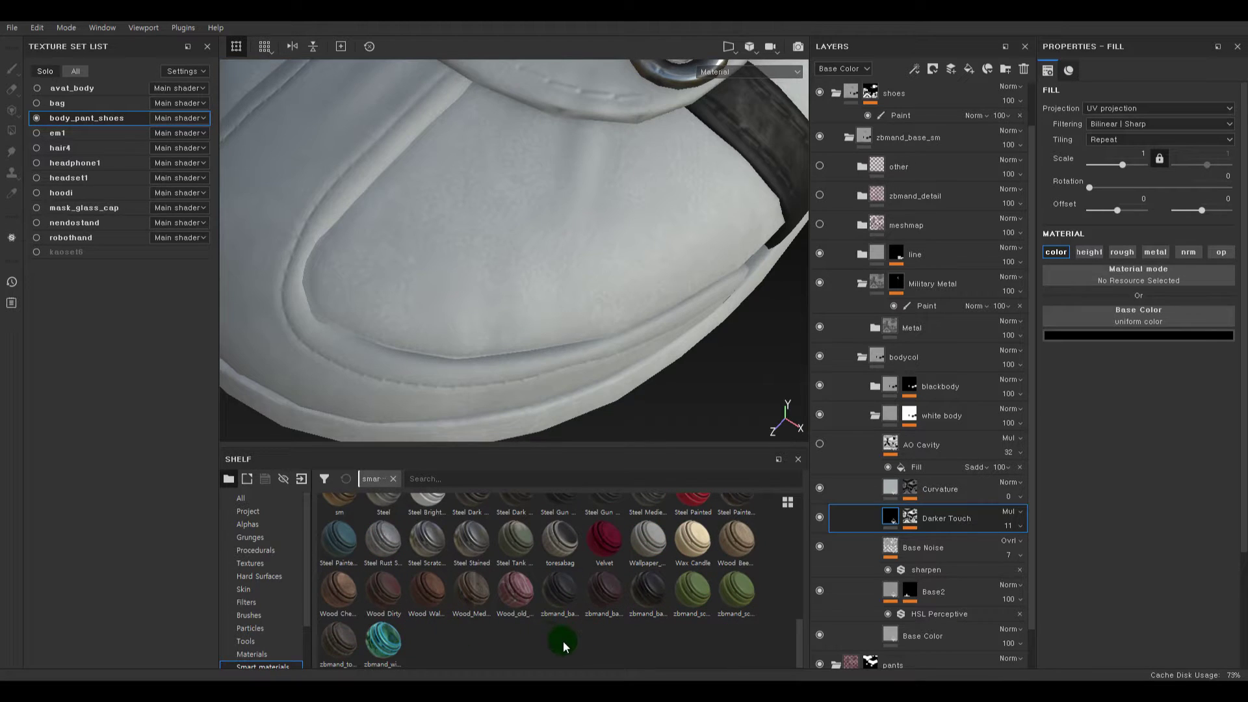
{"action": "scroll", "coordinate": [681, 636], "scroll_direction": "up", "scroll_amount": 5}
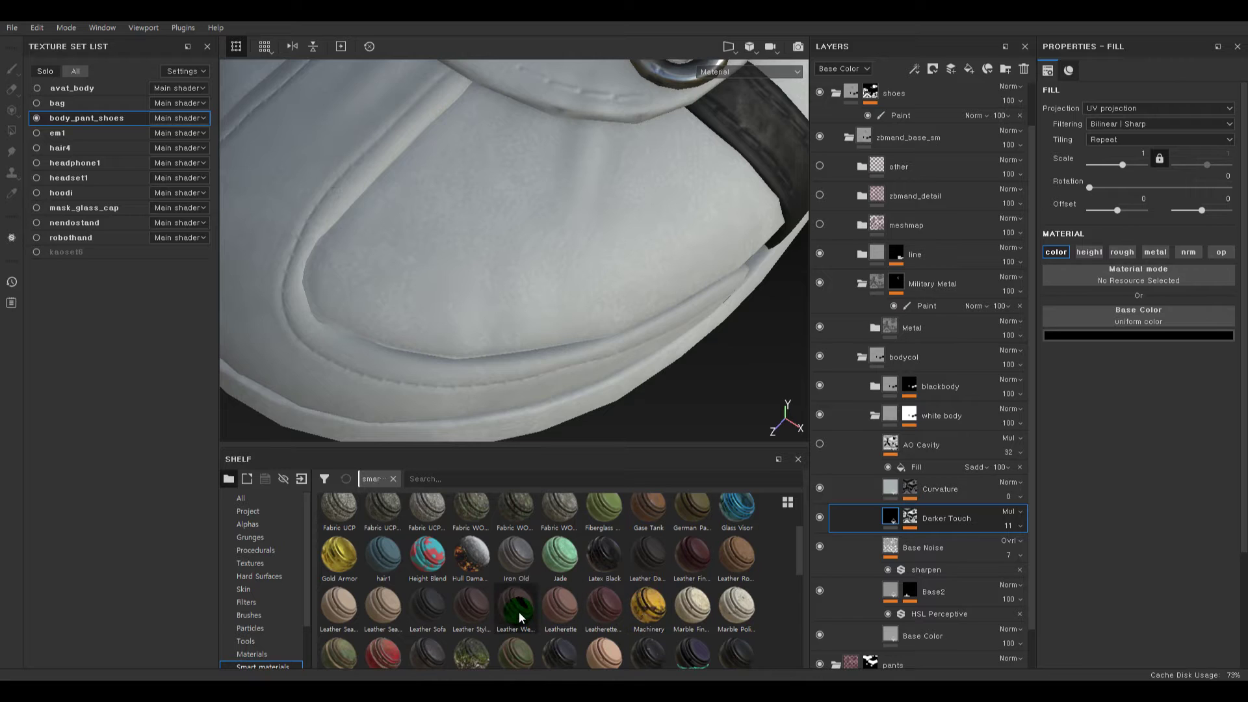
{"action": "mouse_move", "coordinate": [519, 611]}
{"action": "left_click_drag", "start_coordinate": [427, 608], "coordinate": [966, 534]}
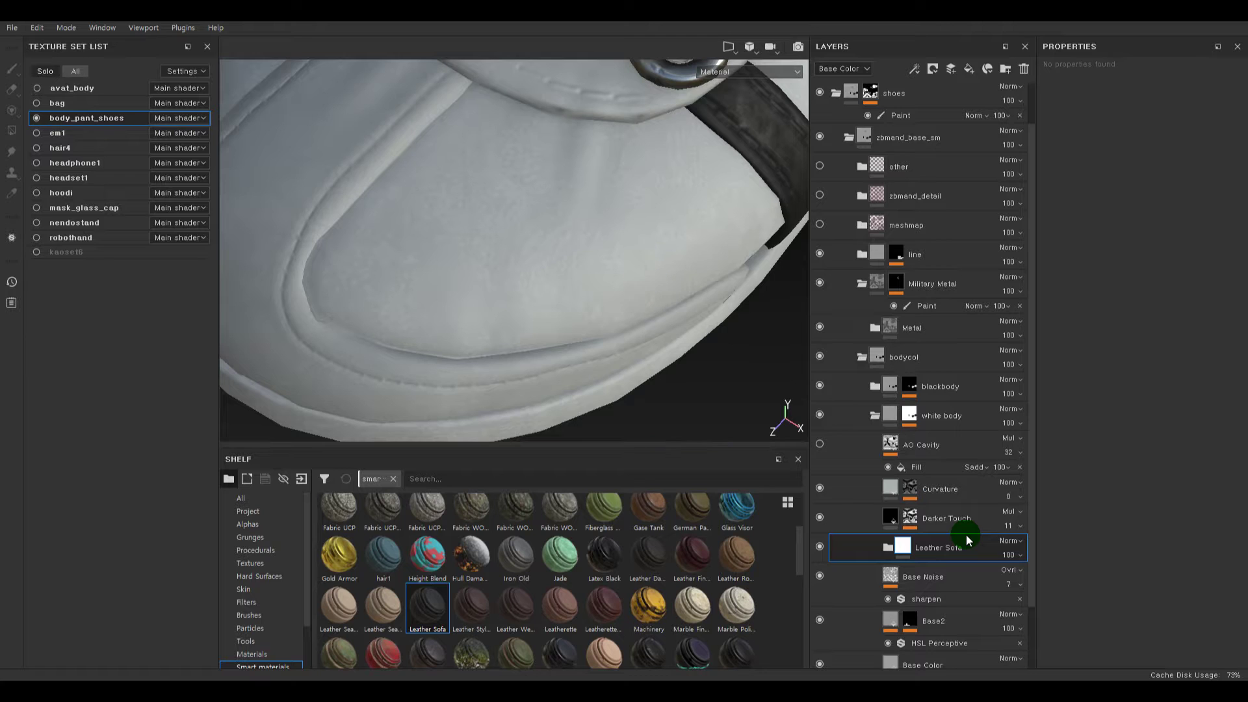
{"action": "mouse_move", "coordinate": [676, 263]}
{"action": "left_mouse_down", "text": "alt"}
{"action": "mouse_move", "coordinate": [761, 243]}
{"action": "mouse_move", "coordinate": [749, 286]}
{"action": "mouse_move", "coordinate": [661, 252]}
{"action": "mouse_move", "coordinate": [661, 265]}
{"action": "left_mouse_up", "text": "alt"}
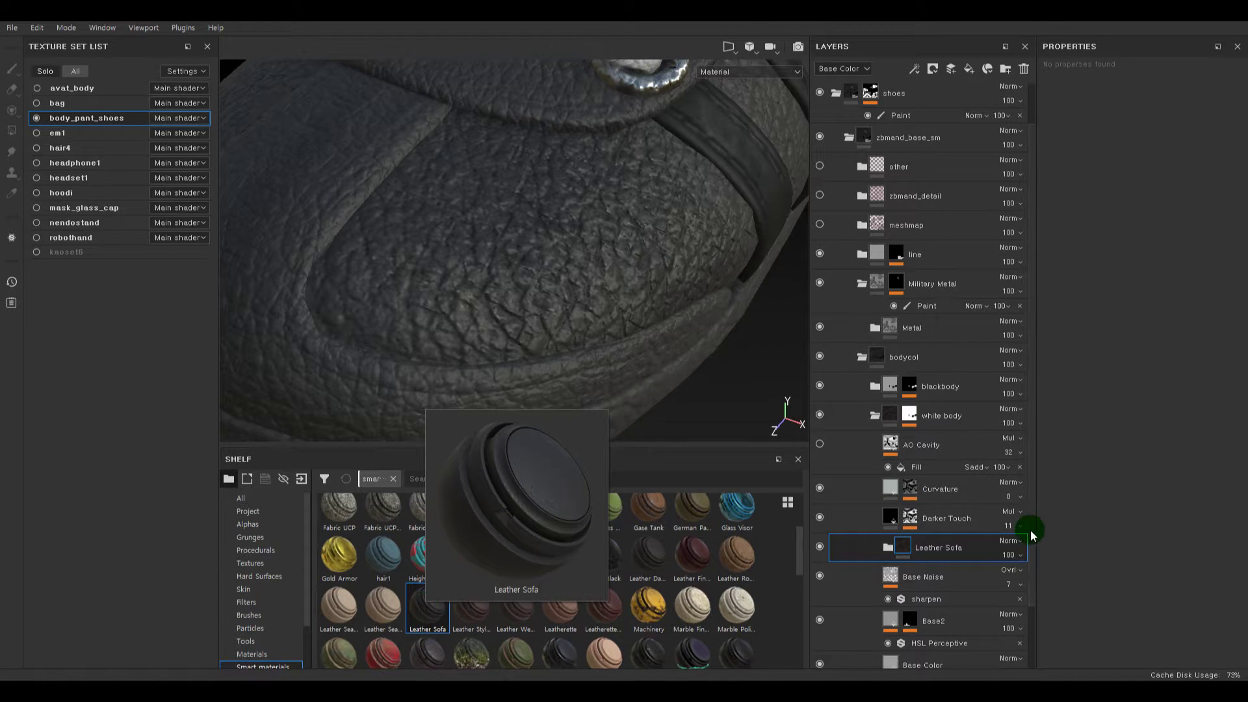
- Expand the Leather Sofa folder and hide its Worn edges and Leather Color layers
{"action": "left_click", "coordinate": [884, 551]}
{"action": "scroll", "coordinate": [927, 538], "scroll_direction": "down", "scroll_amount": 3}
{"action": "left_click", "coordinate": [819, 421]}
{"action": "left_click", "coordinate": [820, 451]}
{"action": "left_click", "coordinate": [820, 451]}
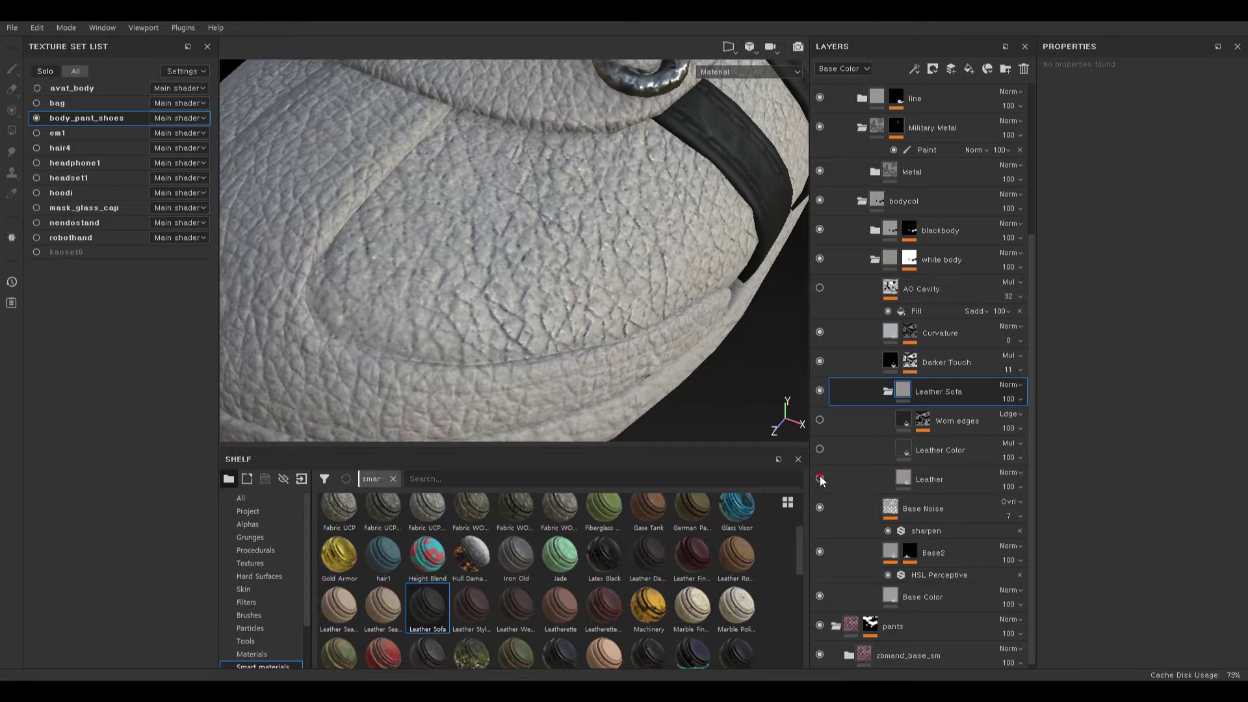
- Compare the white body with the Leather layer hidden and shown, and set that layer's texture scale to 9.6
{"action": "left_click", "coordinate": [819, 477]}
{"action": "left_click", "coordinate": [820, 477]}
{"action": "left_click", "coordinate": [820, 477]}
{"action": "left_click", "coordinate": [897, 478]}
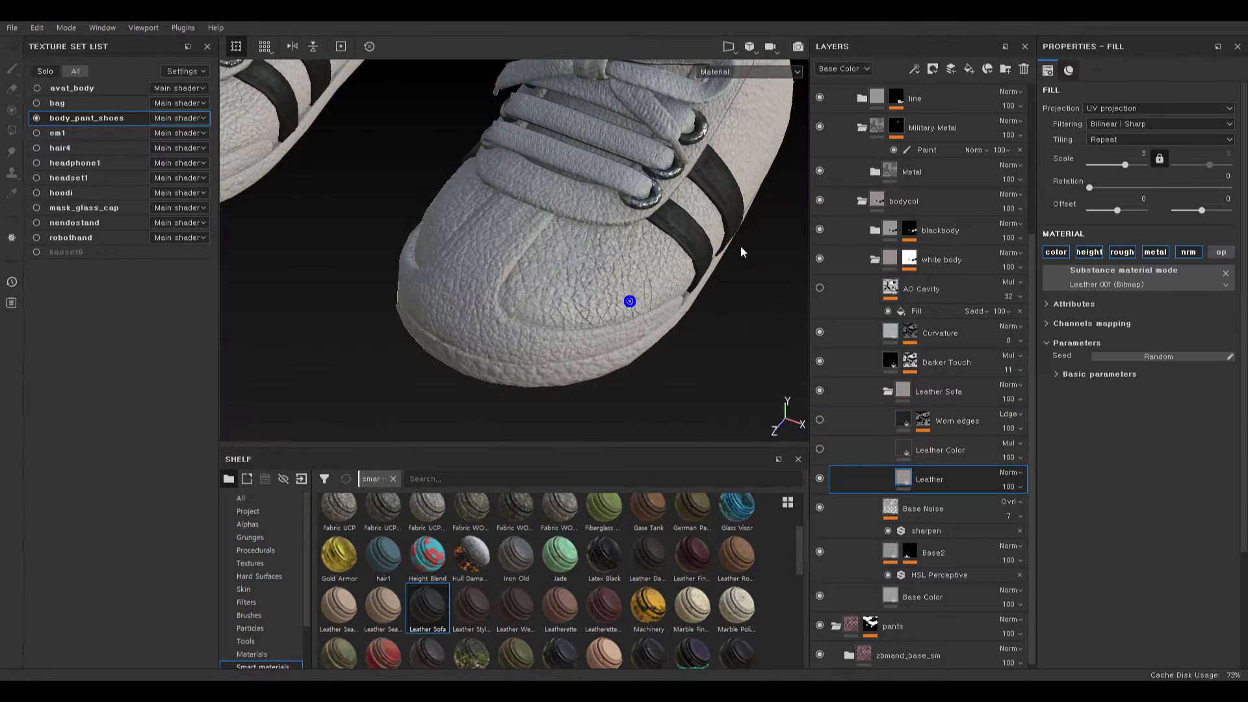
{"action": "left_click_drag", "start_coordinate": [740, 246], "coordinate": [727, 320], "text": "alt"}
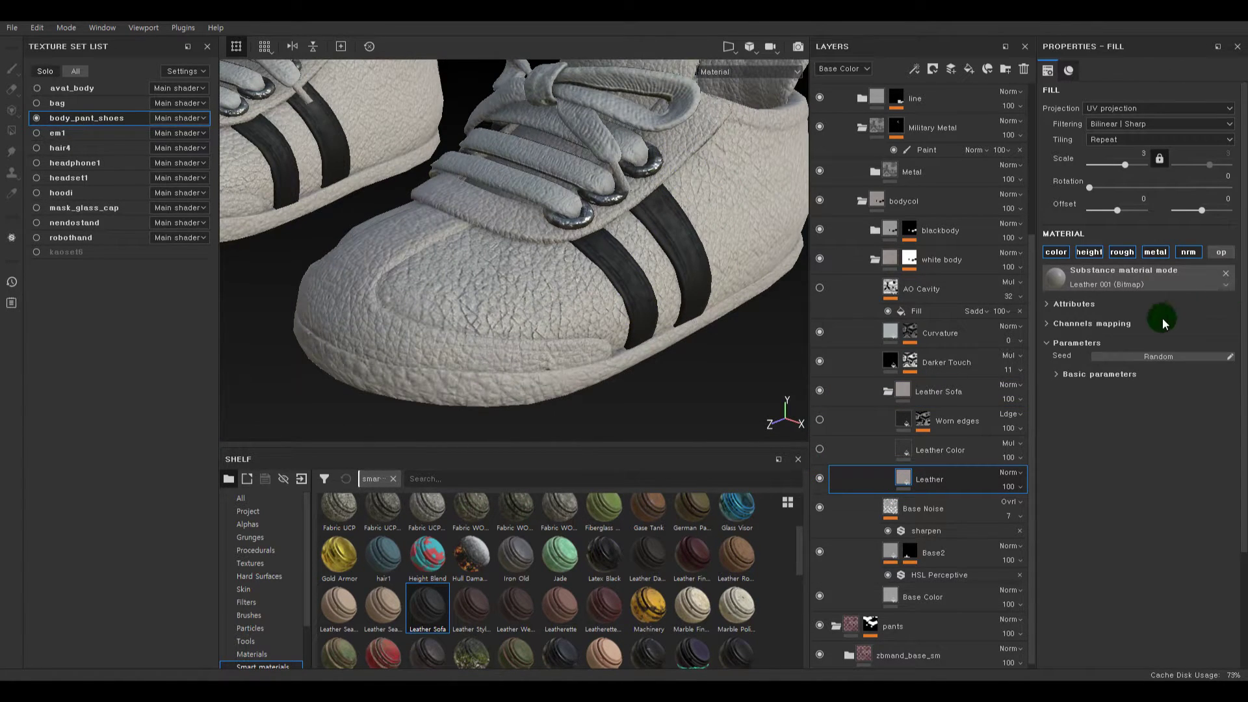
{"action": "left_click_drag", "start_coordinate": [632, 249], "coordinate": [599, 322], "text": "alt"}
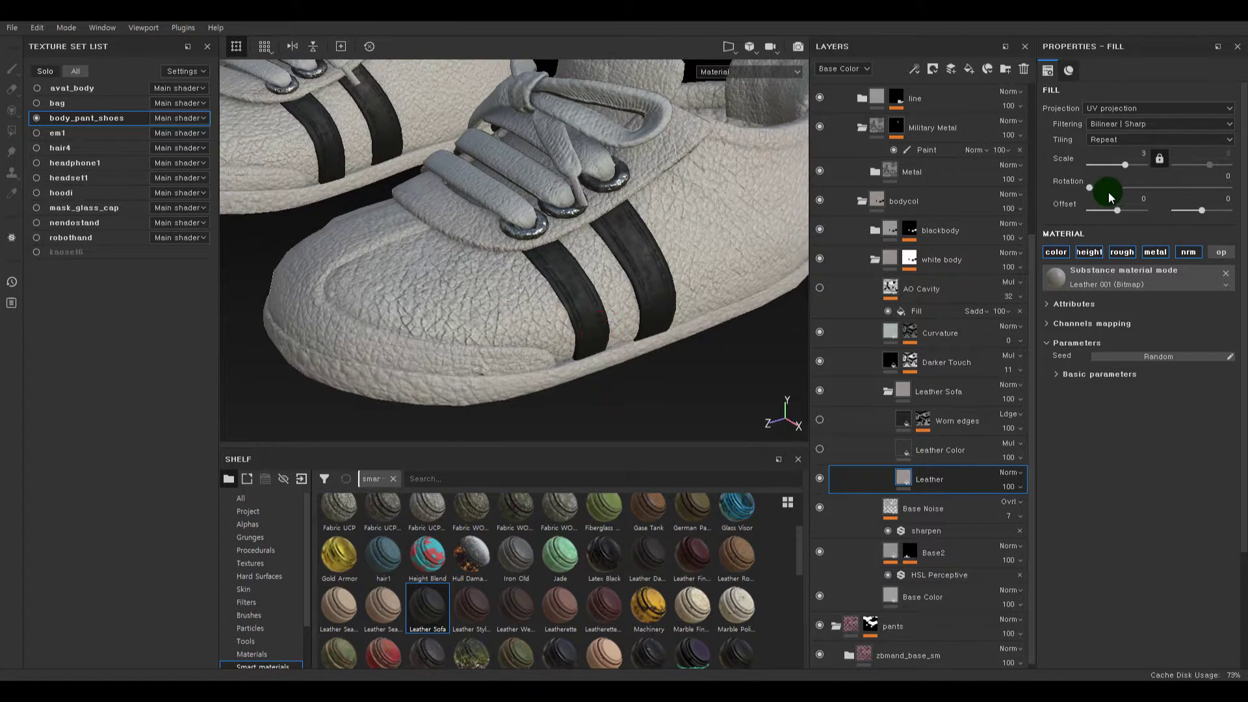
{"action": "left_click", "coordinate": [1131, 166]}
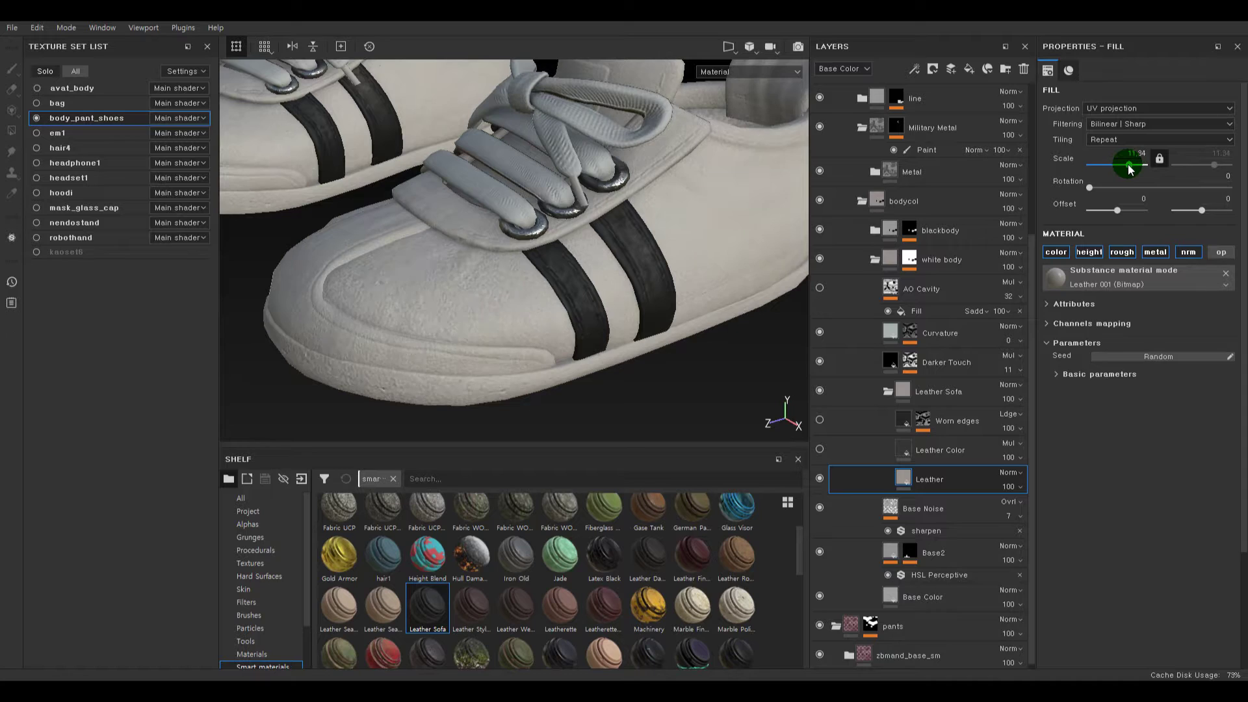
{"action": "left_click_drag", "start_coordinate": [593, 256], "coordinate": [612, 273], "text": "alt"}
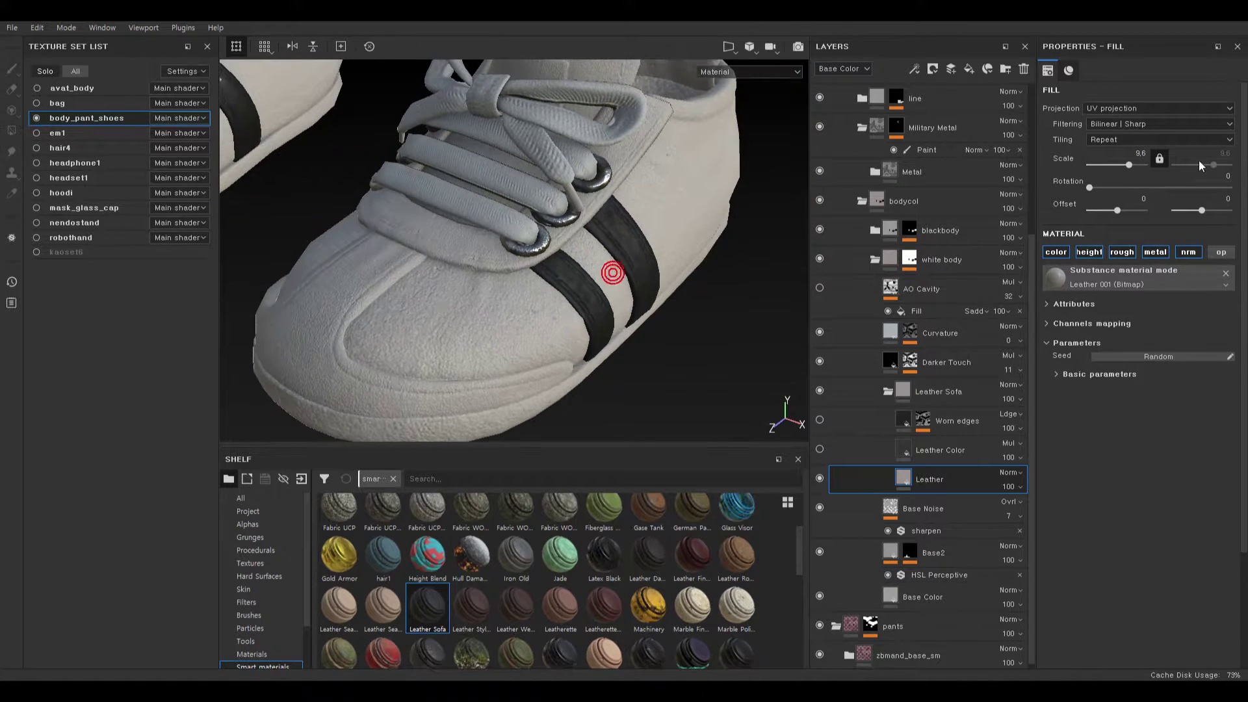
- Turn off the Leather layer's color, metal and normal channels and compare the effect on the shoe
{"action": "left_click", "coordinate": [1056, 253]}
{"action": "left_click", "coordinate": [1190, 253]}
{"action": "left_click", "coordinate": [819, 479]}
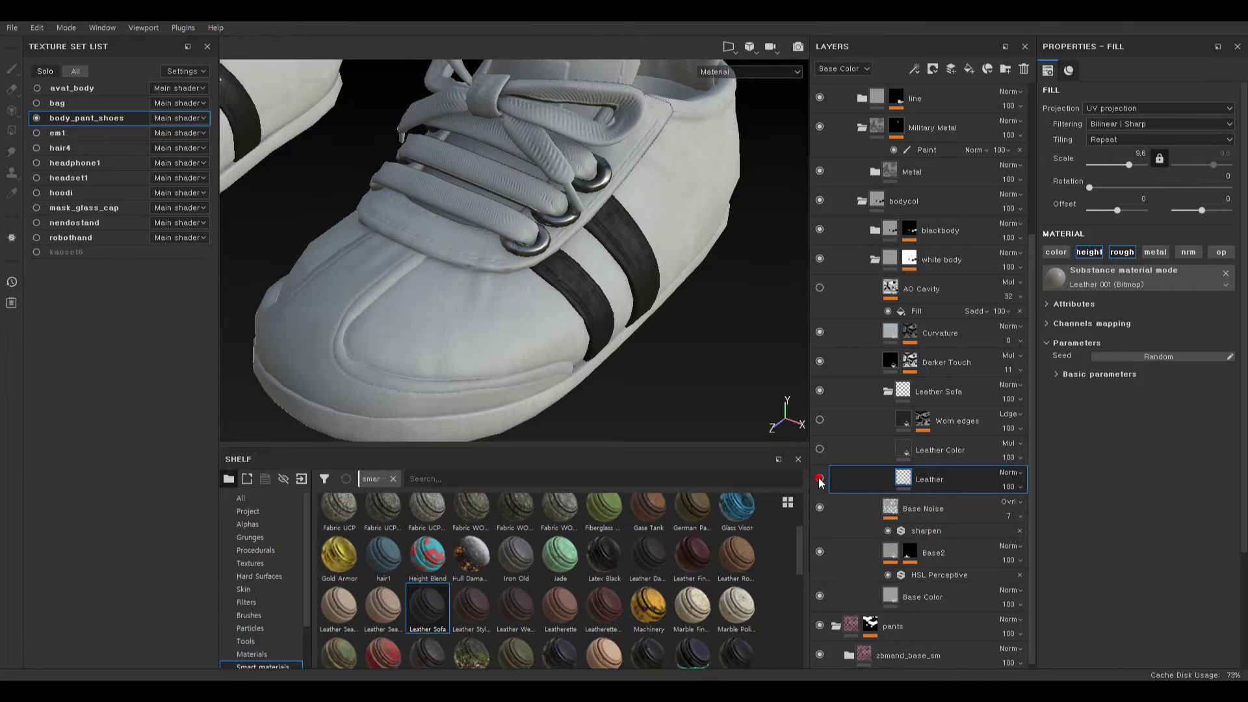
{"action": "mouse_move", "coordinate": [542, 354]}
{"action": "left_mouse_down", "text": "alt"}
{"action": "mouse_move", "coordinate": [539, 340]}
{"action": "mouse_move", "coordinate": [585, 317]}
{"action": "left_mouse_up", "text": "alt"}
- Lower the Leather layer's Roughness Value to 0.3 and inspect the gloss on the toe, side and heel
{"action": "left_click", "coordinate": [1060, 375]}
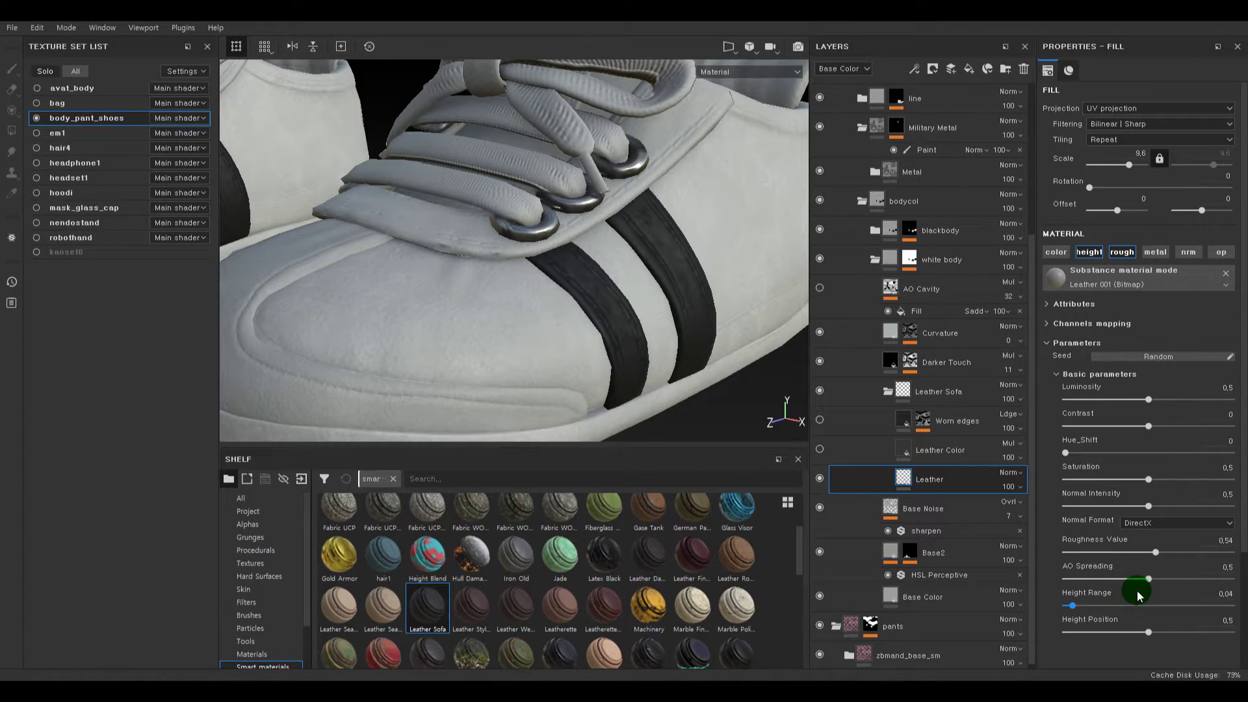
{"action": "left_click", "coordinate": [1162, 550]}
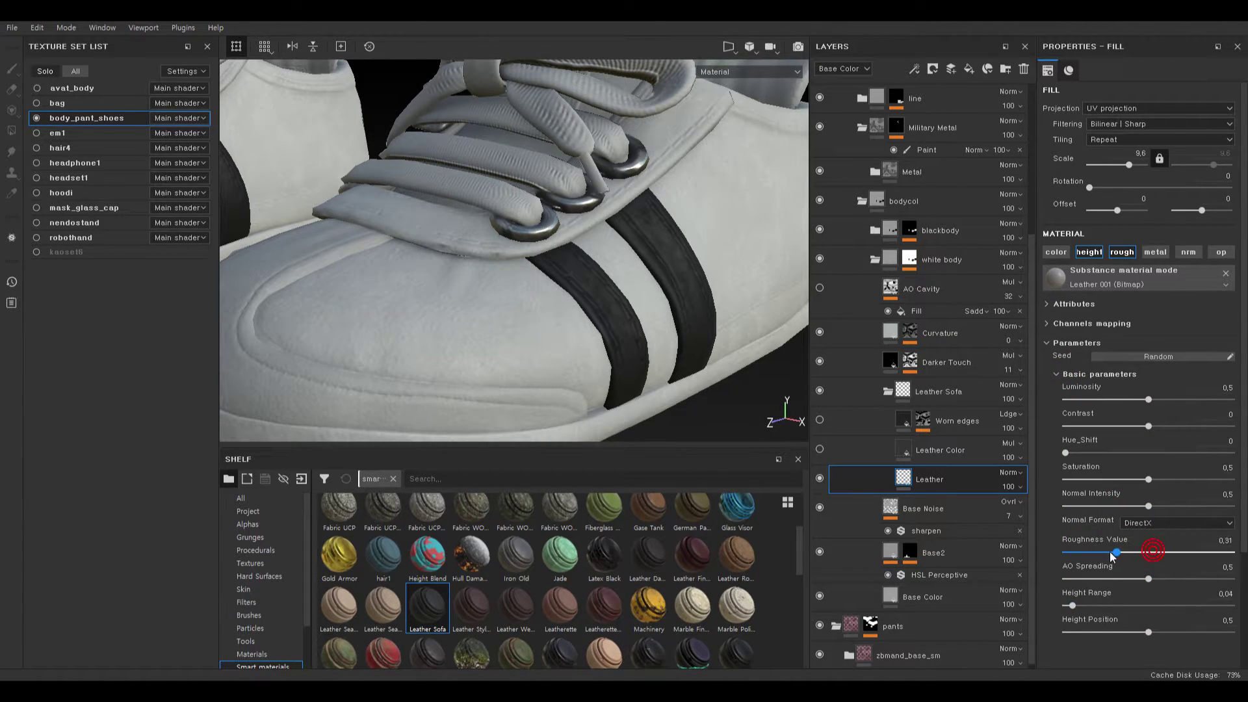
{"action": "left_click_drag", "start_coordinate": [1111, 552], "coordinate": [1102, 553]}
{"action": "left_click_drag", "start_coordinate": [363, 221], "coordinate": [535, 245], "text": "alt"}
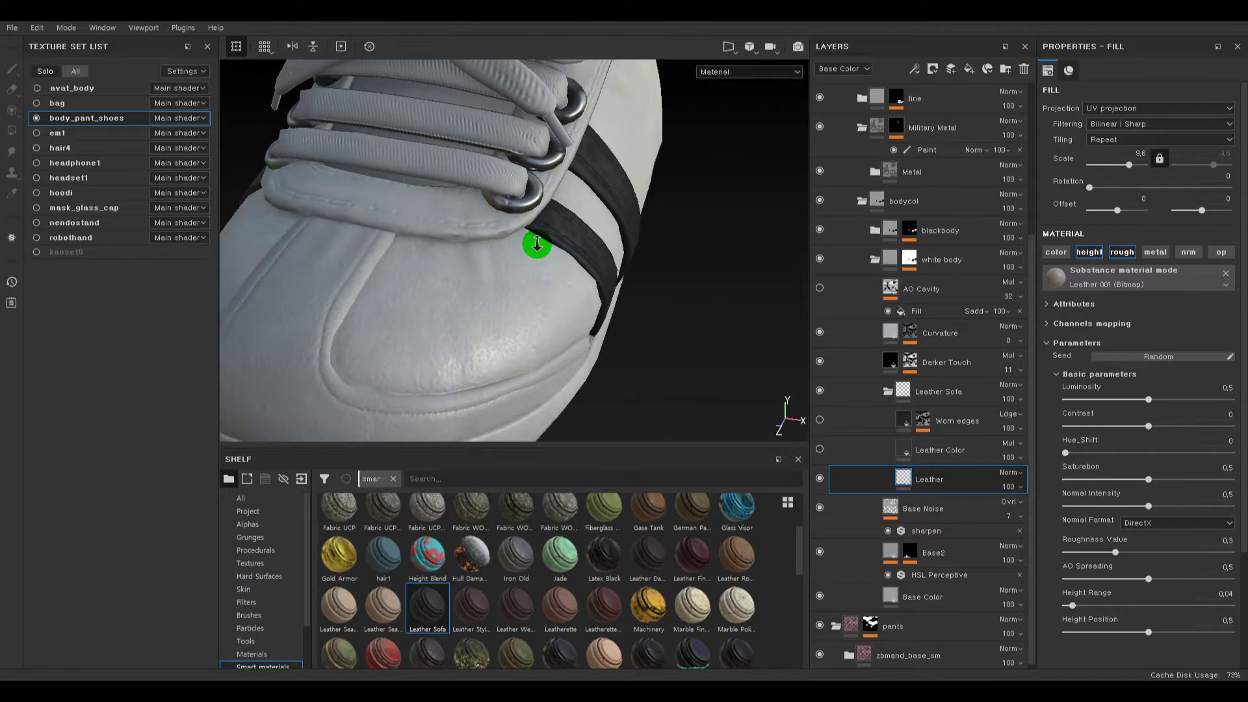
{"action": "right_click_drag", "start_coordinate": [535, 245], "coordinate": [487, 234], "text": "alt"}
{"action": "left_click_drag", "start_coordinate": [588, 195], "coordinate": [529, 209], "text": "alt"}
{"action": "middle_click_drag", "start_coordinate": [529, 209], "coordinate": [598, 245], "text": "alt"}
{"action": "right_click_drag", "start_coordinate": [583, 181], "coordinate": [672, 186], "text": "alt"}
{"action": "middle_click_drag", "start_coordinate": [672, 186], "coordinate": [747, 364], "text": "alt"}
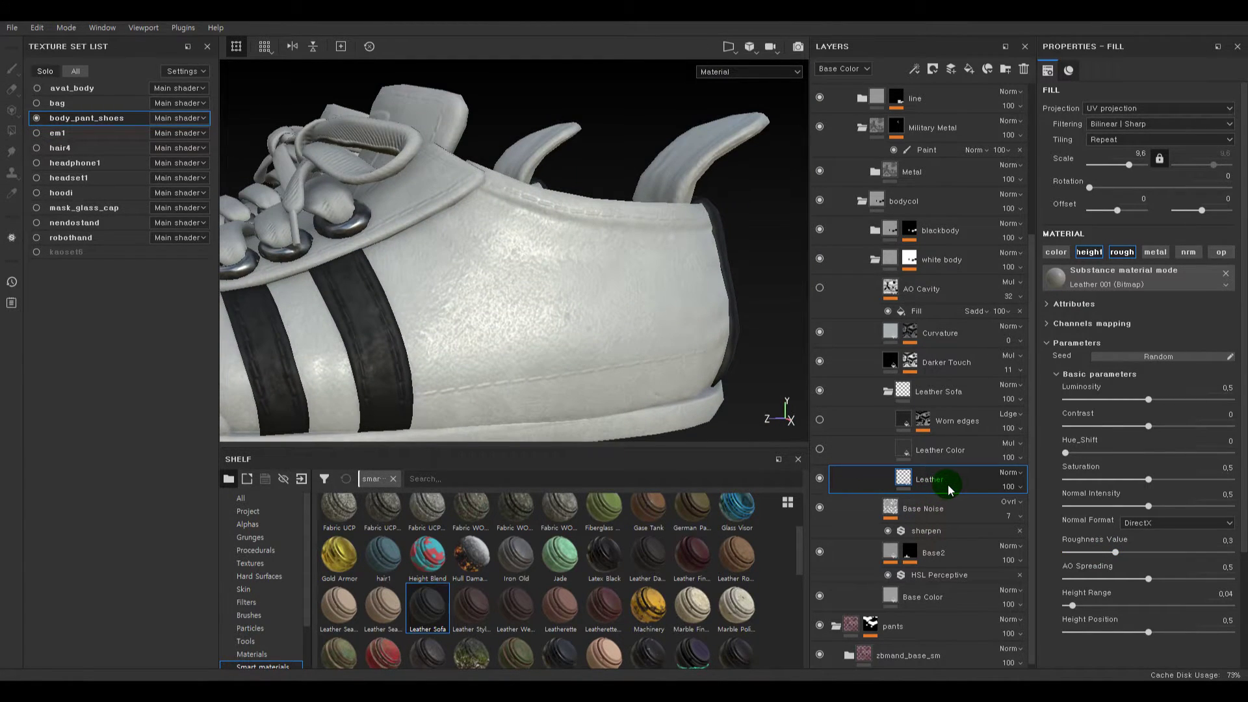
{"action": "left_click_drag", "start_coordinate": [599, 296], "coordinate": [634, 312], "text": "alt"}
{"action": "mouse_move", "coordinate": [634, 312]}
{"action": "right_mouse_down", "text": "alt"}
{"action": "mouse_move", "coordinate": [590, 295]}
{"action": "mouse_move", "coordinate": [611, 253]}
{"action": "mouse_move", "coordinate": [613, 315]}
{"action": "right_mouse_up", "text": "alt"}
{"action": "left_click_drag", "start_coordinate": [621, 320], "coordinate": [623, 378], "text": "alt"}
{"action": "middle_click_drag", "start_coordinate": [623, 378], "coordinate": [630, 318], "text": "alt"}
{"action": "left_click_drag", "start_coordinate": [630, 318], "coordinate": [596, 320], "text": "alt"}
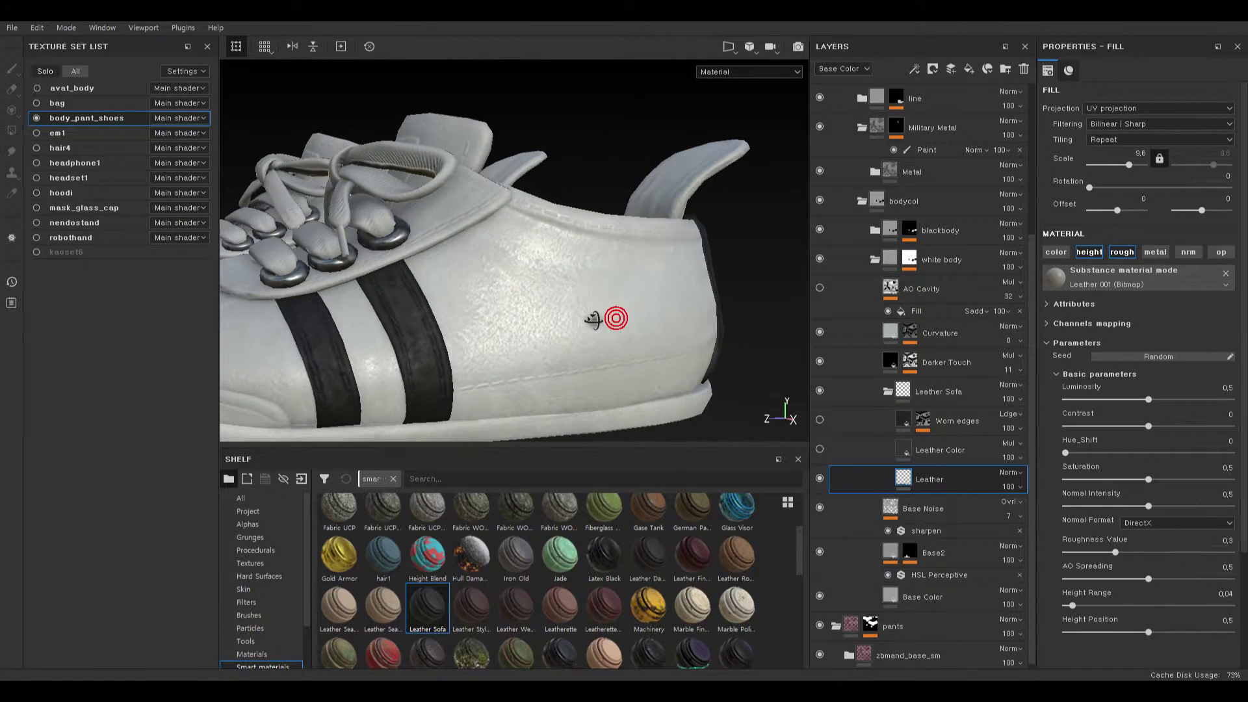
- Set the Leather layer's Roughness Value to 0.46 and compare the shoes with the layer hidden and shown
{"action": "left_click_drag", "start_coordinate": [1115, 552], "coordinate": [1141, 548]}
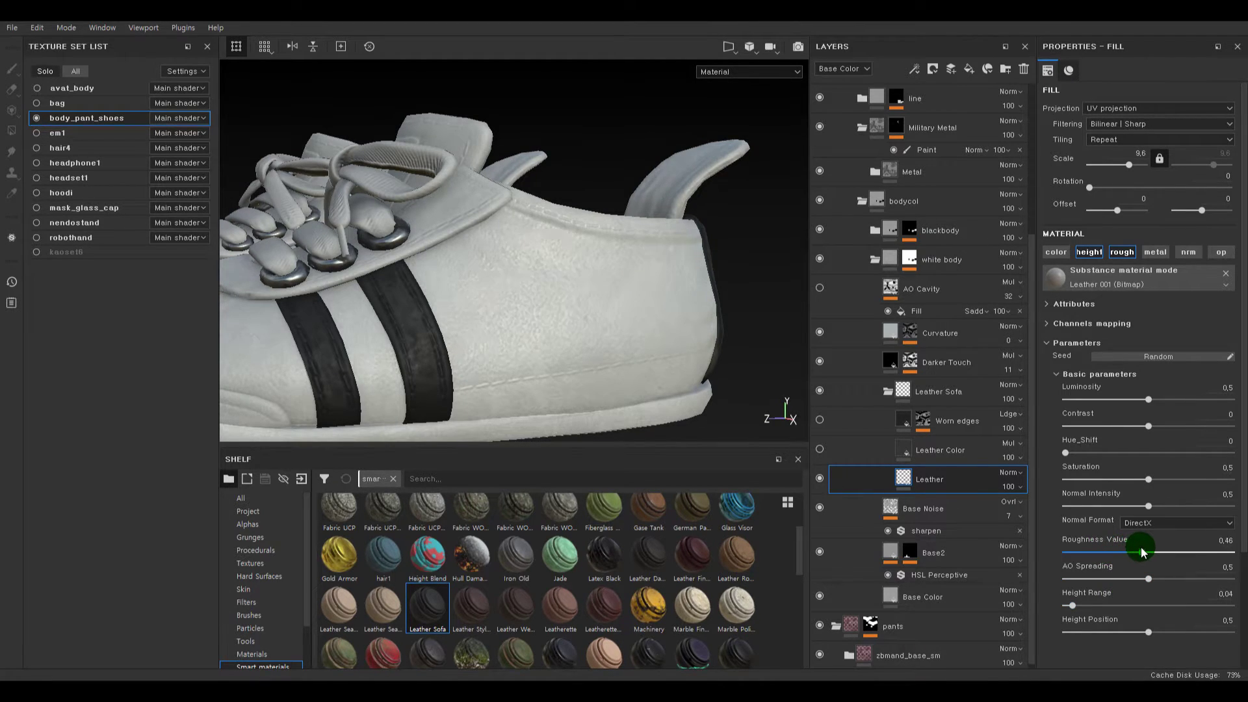
{"action": "key", "text": "ctrl+z"}
{"action": "left_click_drag", "start_coordinate": [560, 267], "coordinate": [578, 273], "text": "alt"}
{"action": "left_click", "coordinate": [820, 480]}
{"action": "left_click", "coordinate": [820, 480]}
{"action": "left_click_drag", "start_coordinate": [699, 390], "coordinate": [697, 353], "text": "alt"}
{"action": "middle_click_drag", "start_coordinate": [682, 356], "coordinate": [756, 339], "text": "alt"}
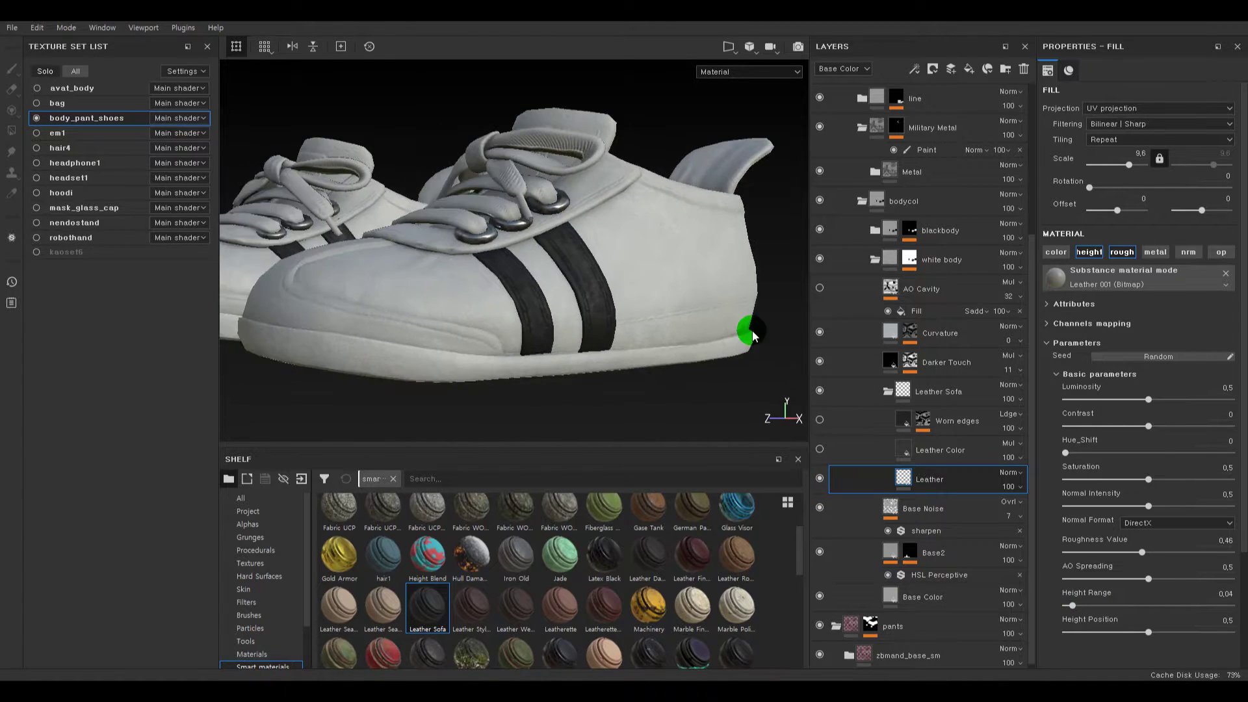
{"action": "left_click_drag", "start_coordinate": [728, 296], "coordinate": [667, 347], "text": "alt"}
{"action": "right_click_drag", "start_coordinate": [667, 347], "coordinate": [707, 332], "text": "alt"}
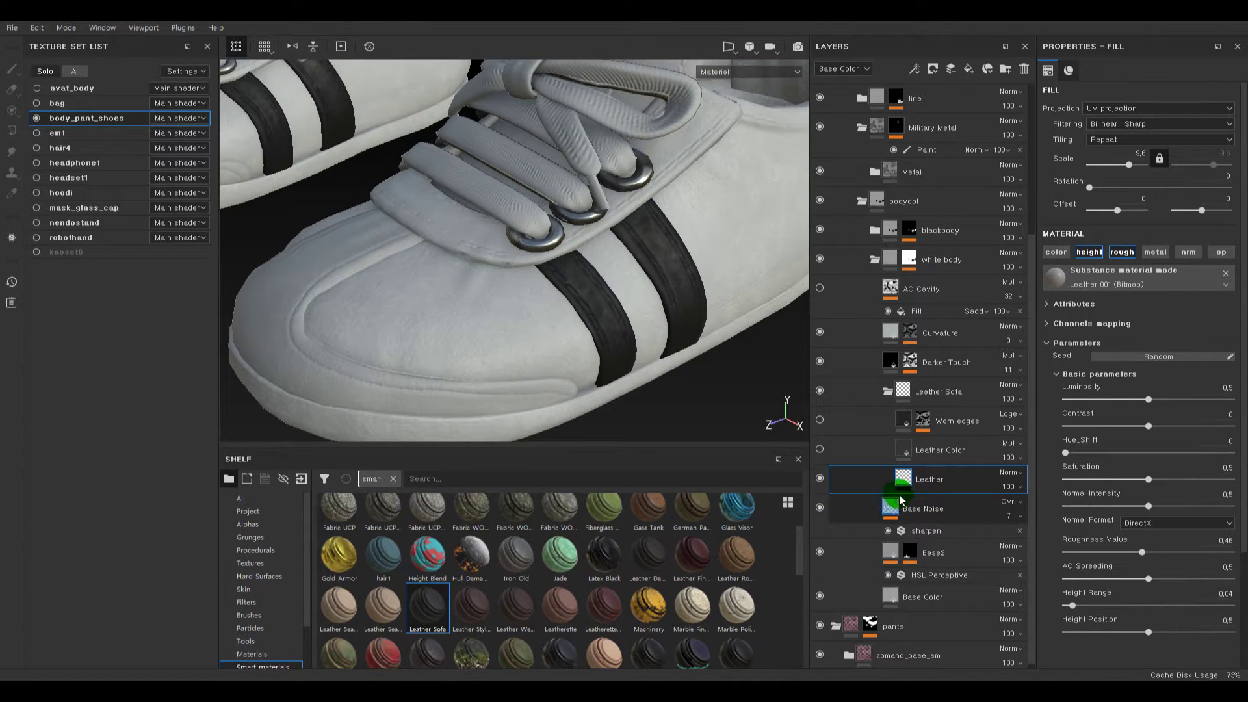
- Try the Leather Color layer with its color channel off and only its roughness channel active
{"action": "left_click", "coordinate": [820, 449]}
{"action": "left_click", "coordinate": [820, 449]}
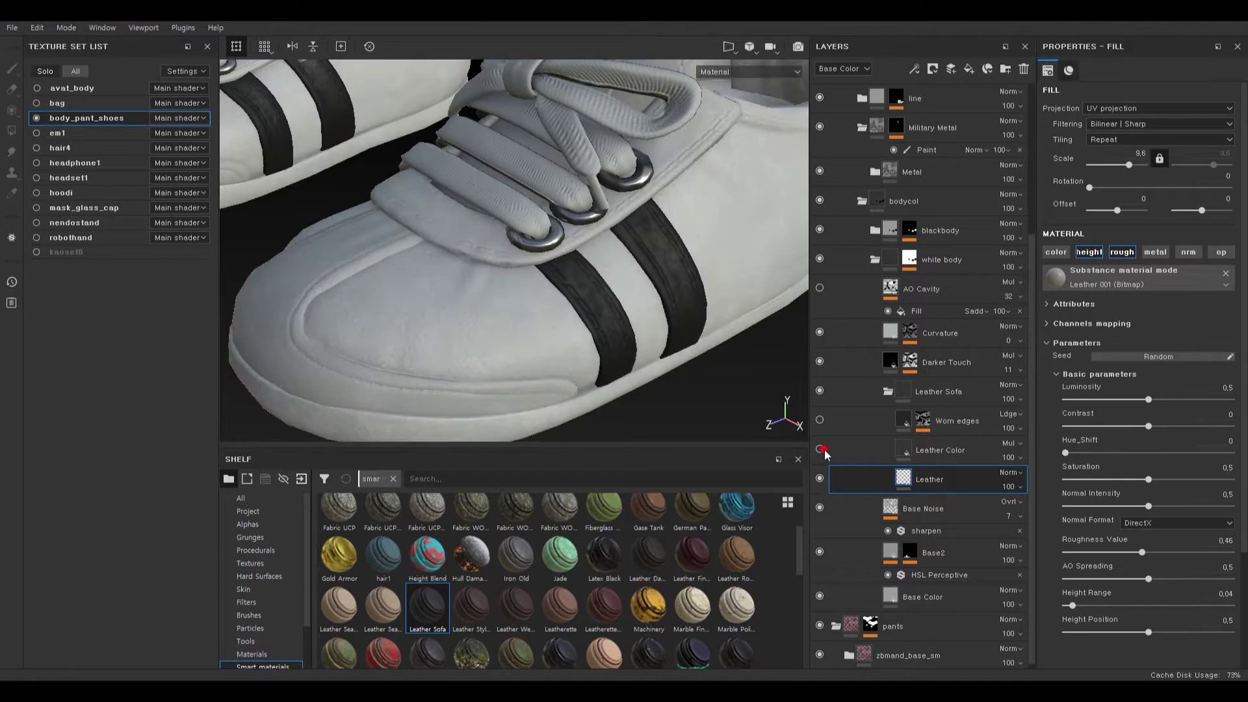
{"action": "left_click", "coordinate": [820, 448]}
{"action": "left_click", "coordinate": [909, 450]}
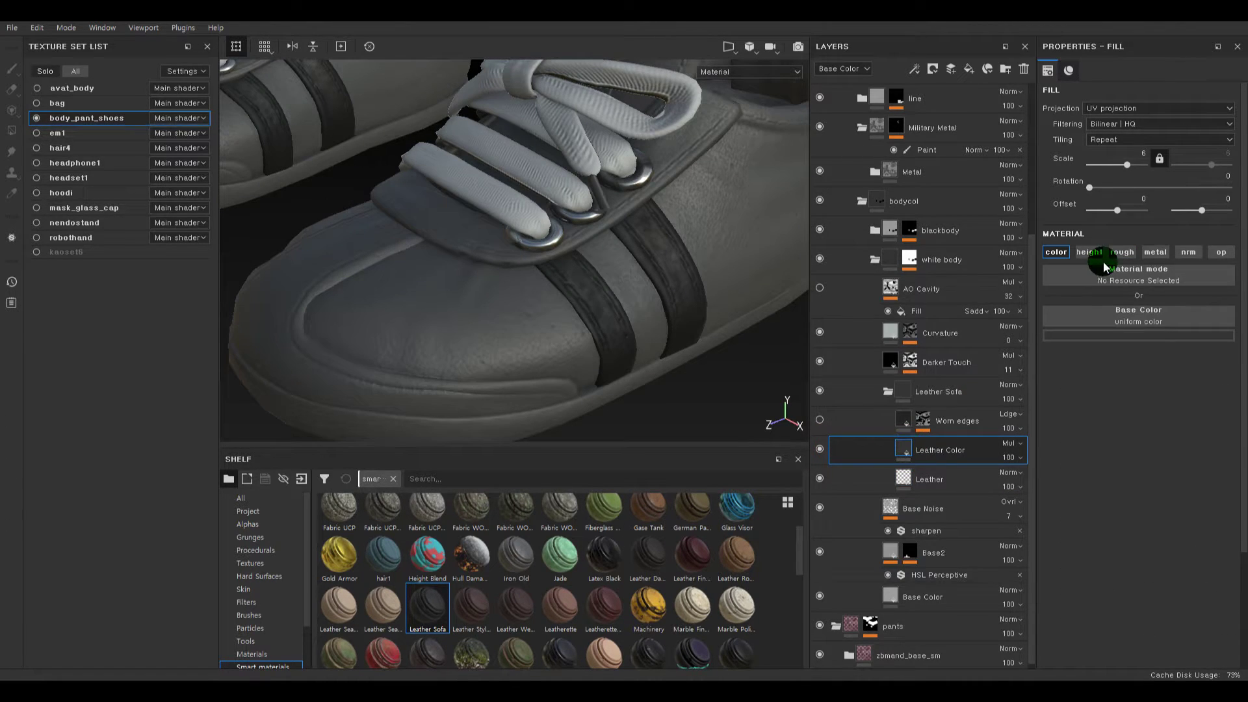
{"action": "left_click", "coordinate": [1057, 252]}
{"action": "left_click", "coordinate": [1122, 253]}
{"action": "left_click", "coordinate": [820, 449]}
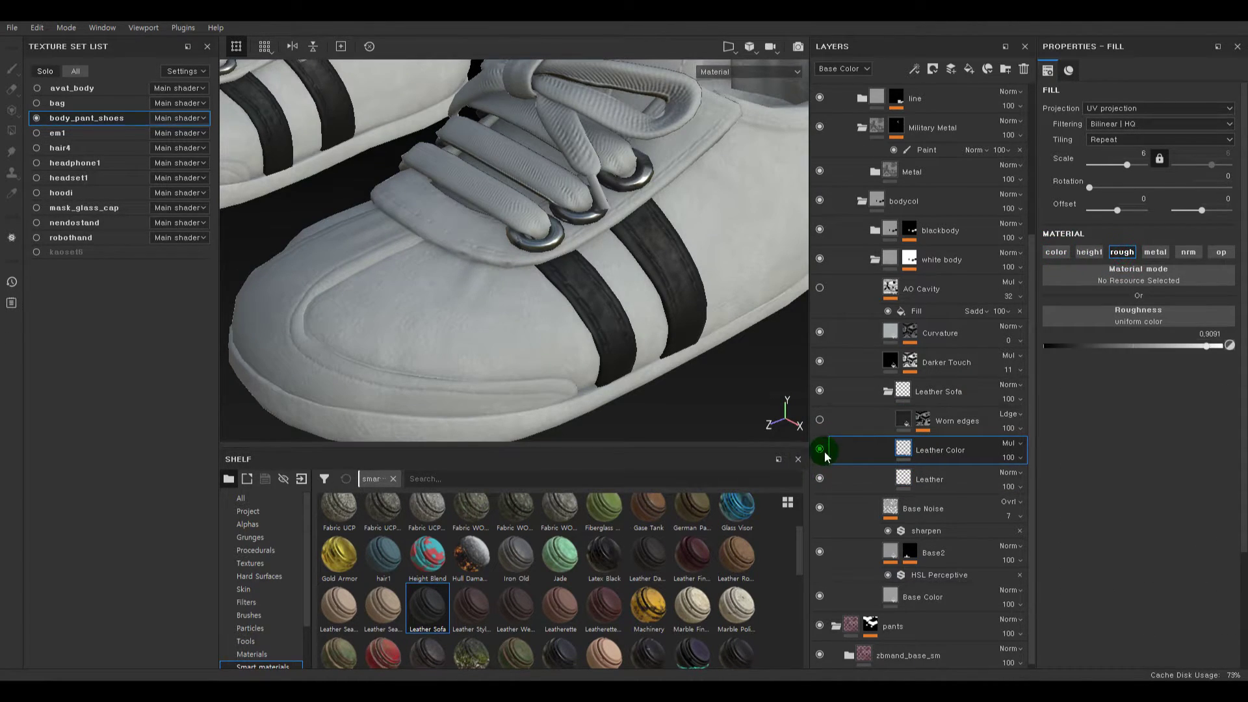
{"action": "left_click", "coordinate": [824, 449]}
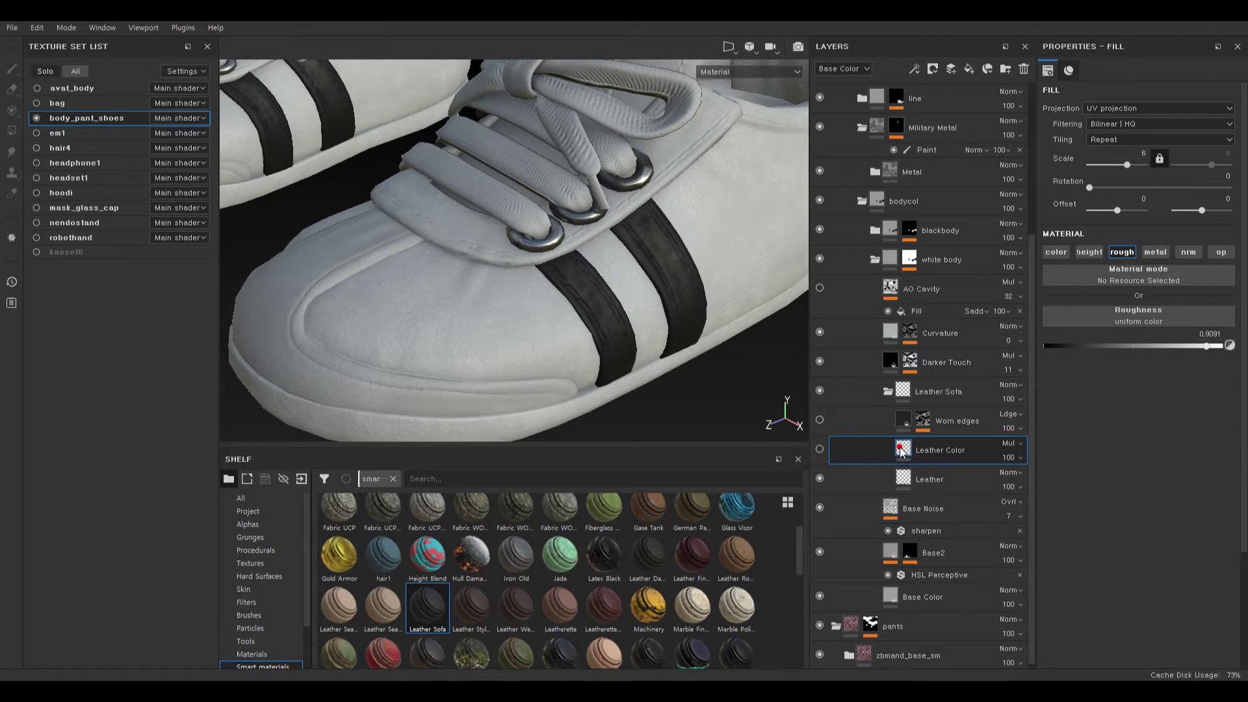
- Delete the Leather Color layer, show the Worn edges layer and inspect both sneakers
{"action": "key", "text": "Delete"}
{"action": "left_click", "coordinate": [817, 444]}
{"action": "left_click", "coordinate": [818, 444]}
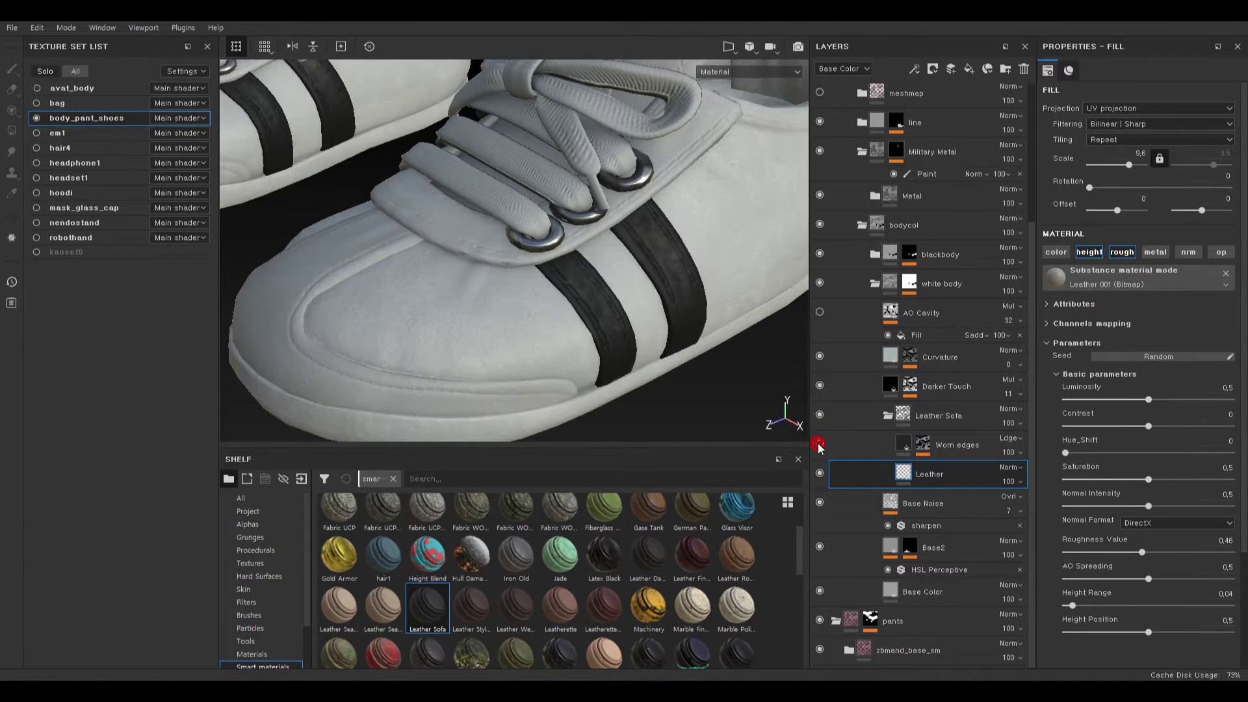
{"action": "left_click_drag", "start_coordinate": [645, 369], "coordinate": [649, 321], "text": "alt"}
{"action": "right_click_drag", "start_coordinate": [648, 321], "coordinate": [501, 223], "text": "alt"}
{"action": "left_click_drag", "start_coordinate": [520, 223], "coordinate": [527, 247], "text": "alt"}
{"action": "right_click_drag", "start_coordinate": [527, 247], "coordinate": [691, 390], "text": "alt"}
{"action": "left_click_drag", "start_coordinate": [691, 391], "coordinate": [674, 326], "text": "alt"}
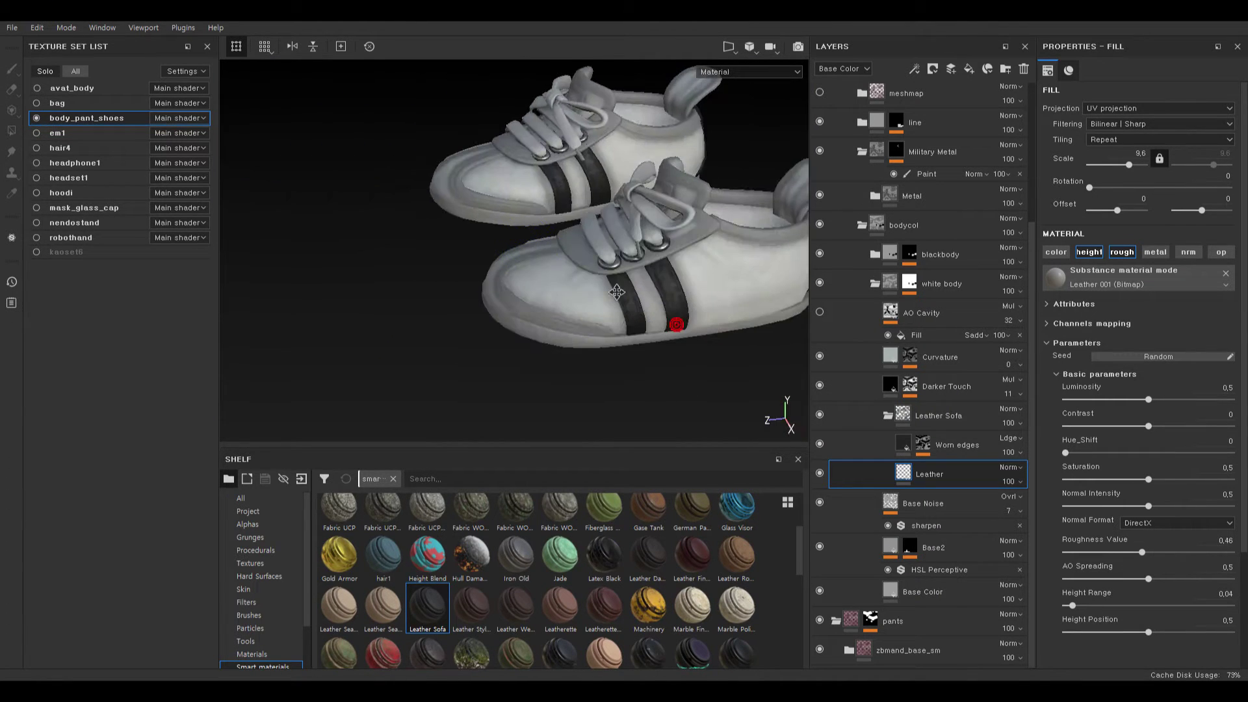
{"action": "middle_click_drag", "start_coordinate": [674, 326], "coordinate": [576, 304], "text": "alt"}
{"action": "left_click_drag", "start_coordinate": [576, 304], "coordinate": [596, 306], "text": "alt"}
{"action": "right_click_drag", "start_coordinate": [596, 307], "coordinate": [632, 338], "text": "alt"}
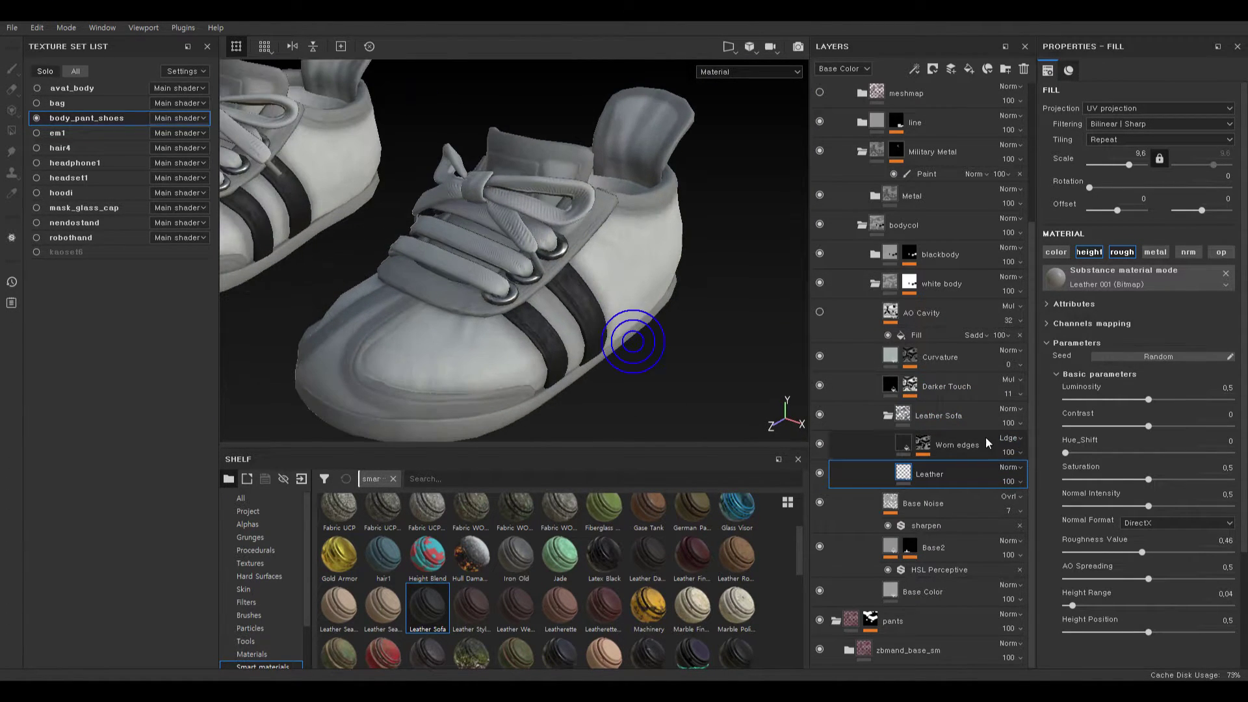
- Reduce the Worn edges layer's opacity to 28 and inspect the sneakers from several angles
{"action": "left_click_drag", "start_coordinate": [1012, 473], "coordinate": [1026, 480]}
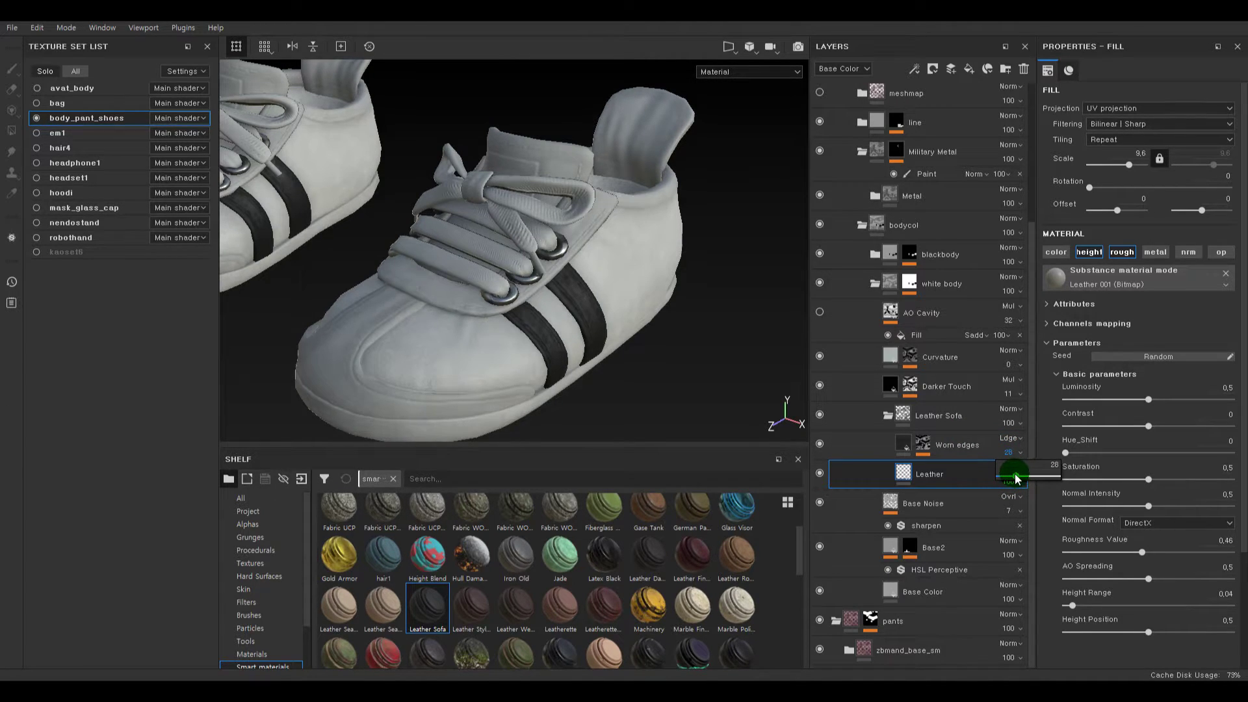
{"action": "right_click_drag", "start_coordinate": [776, 383], "coordinate": [646, 248], "text": "alt"}
{"action": "left_click_drag", "start_coordinate": [646, 248], "coordinate": [611, 228], "text": "alt"}
{"action": "middle_click_drag", "start_coordinate": [644, 250], "coordinate": [731, 263], "text": "alt"}
{"action": "left_click_drag", "start_coordinate": [475, 242], "coordinate": [646, 267], "text": "alt"}
{"action": "right_click_drag", "start_coordinate": [646, 266], "coordinate": [730, 309], "text": "alt"}
{"action": "left_click_drag", "start_coordinate": [724, 363], "coordinate": [713, 358], "text": "alt"}
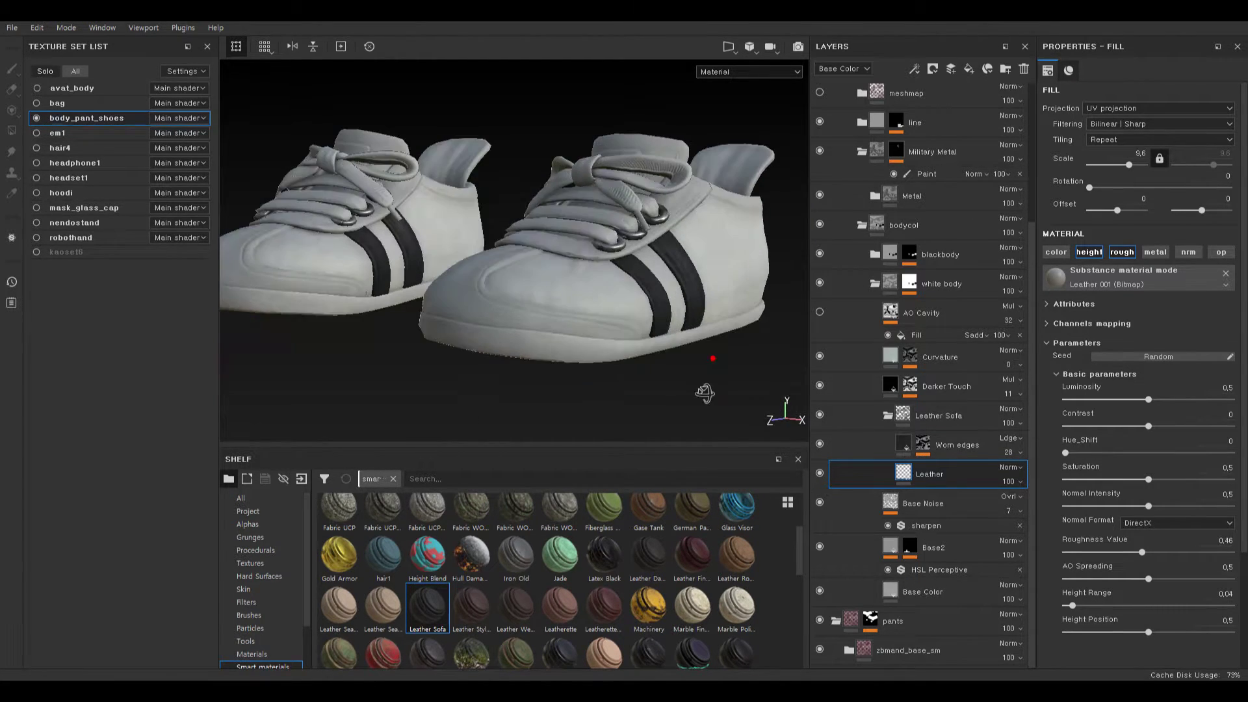
- Duplicate the Base2 layer and replace the paint effect in the copy's mask
{"action": "left_click", "coordinate": [891, 545]}
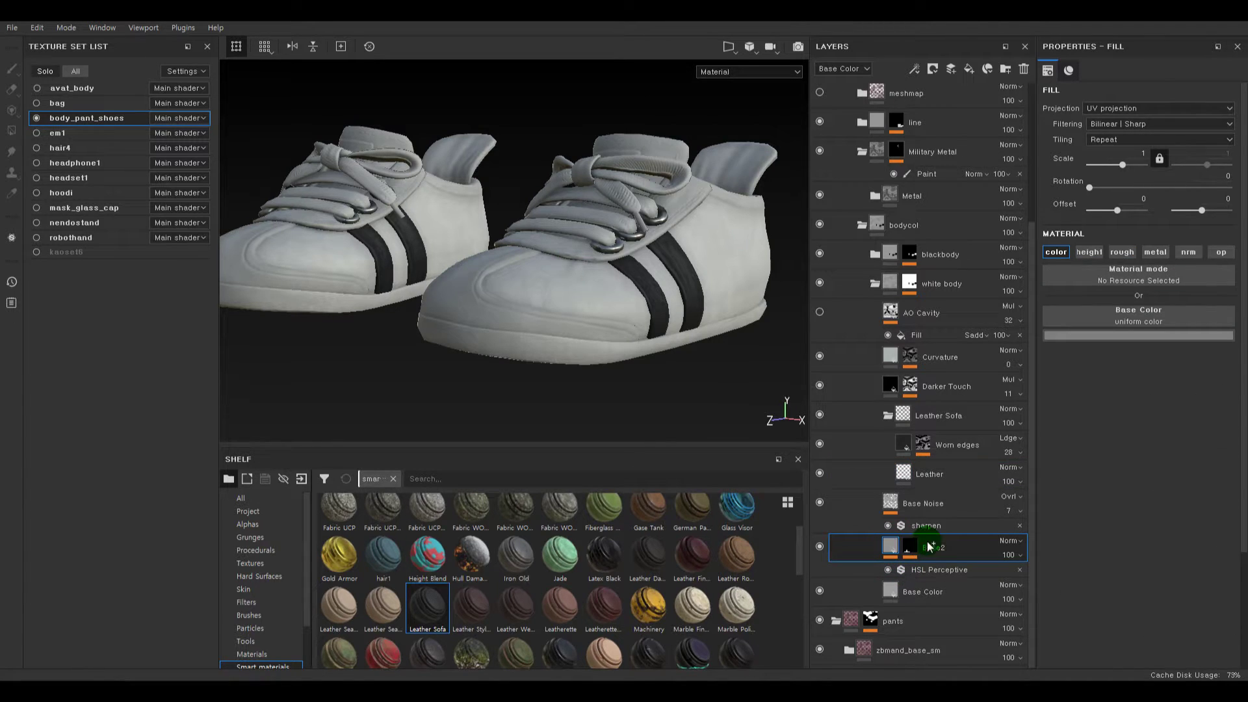
{"action": "key", "text": "ctrl+d"}
{"action": "left_click", "coordinate": [891, 546]}
{"action": "key", "text": "4"}
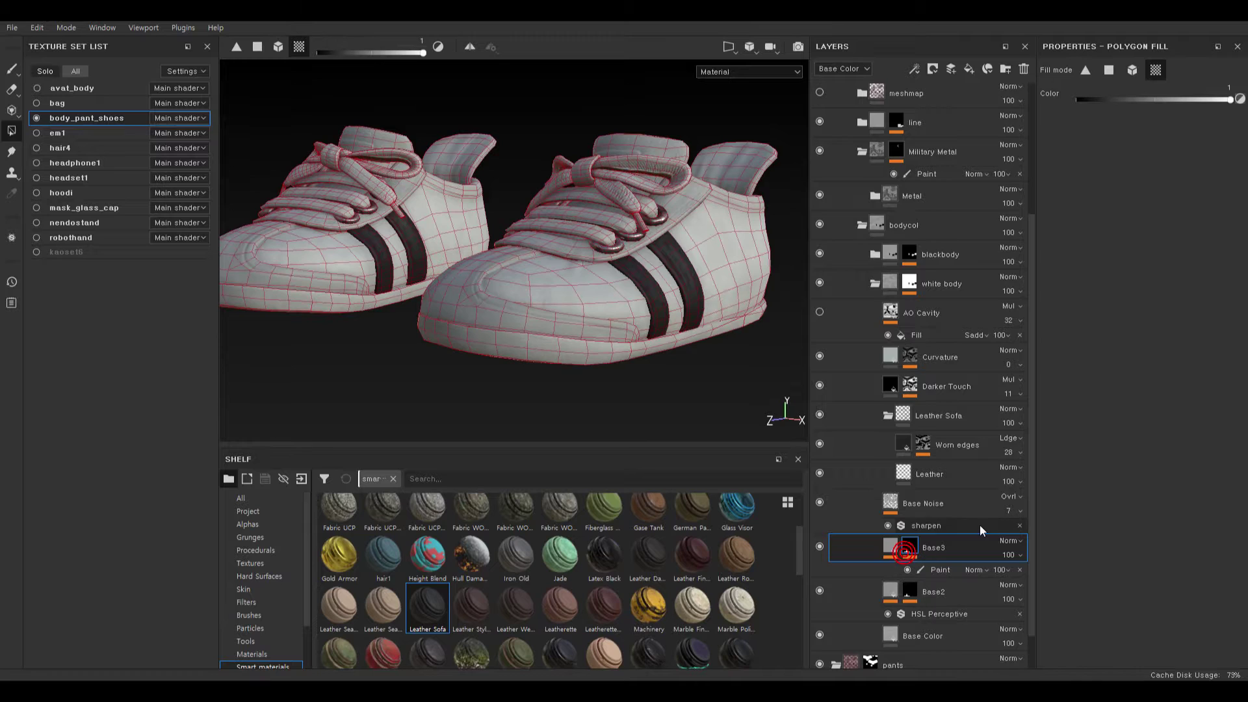
{"action": "left_click", "coordinate": [1018, 570]}
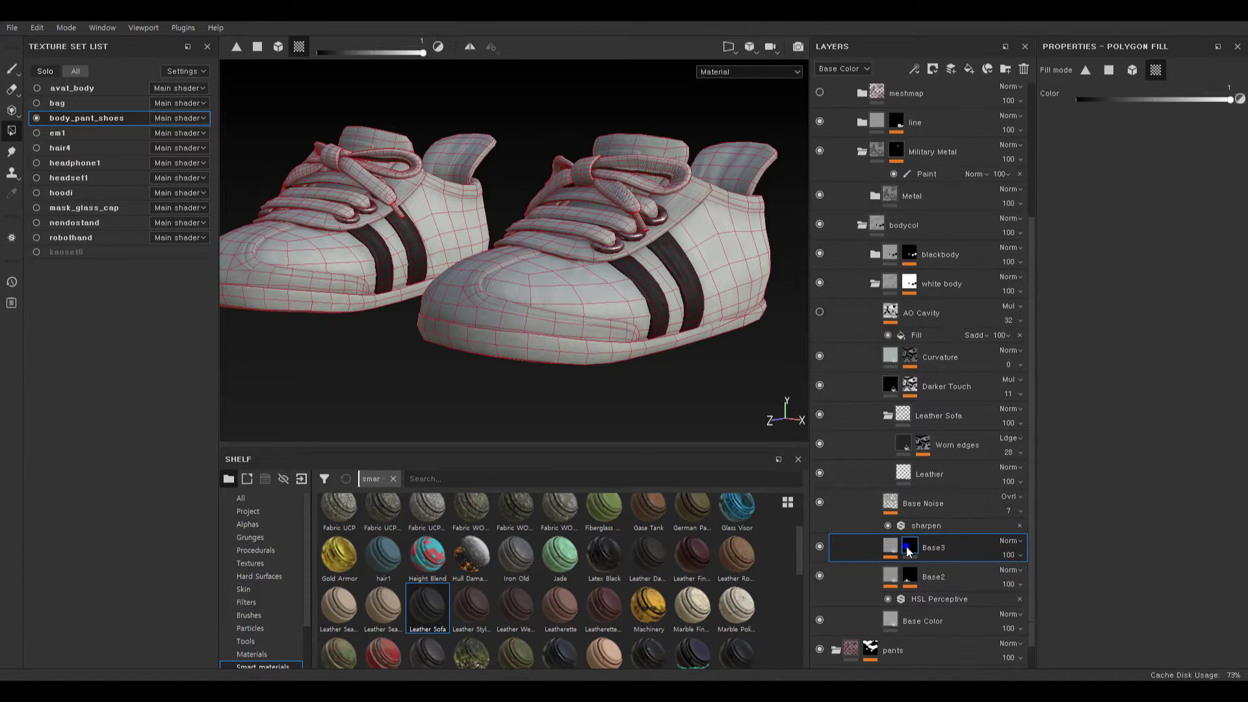
{"action": "right_click", "coordinate": [910, 548]}
{"action": "left_click", "coordinate": [945, 463]}
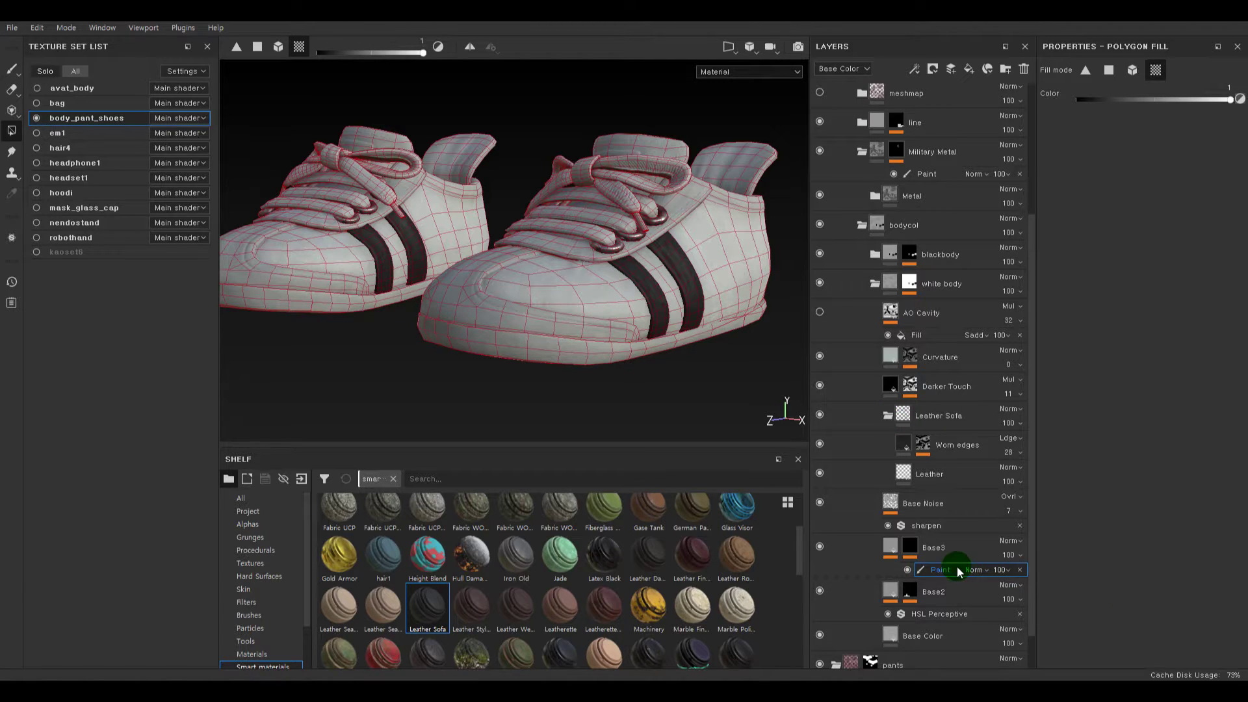
- Set the Base3 layer's base color to a dark grey of 0.047 and view the soles from a distance
{"action": "left_click", "coordinate": [892, 548]}
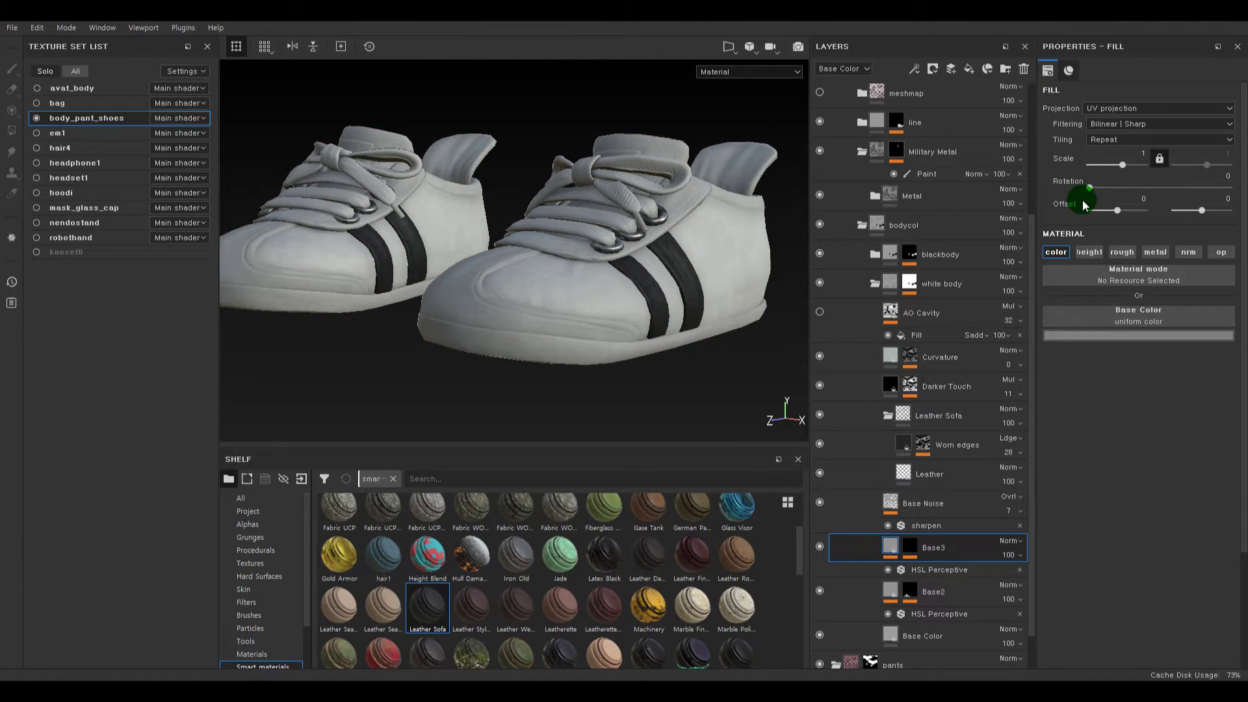
{"action": "left_click", "coordinate": [1125, 336]}
{"action": "left_click", "coordinate": [1076, 422]}
{"action": "left_click_drag", "start_coordinate": [1077, 423], "coordinate": [1053, 444]}
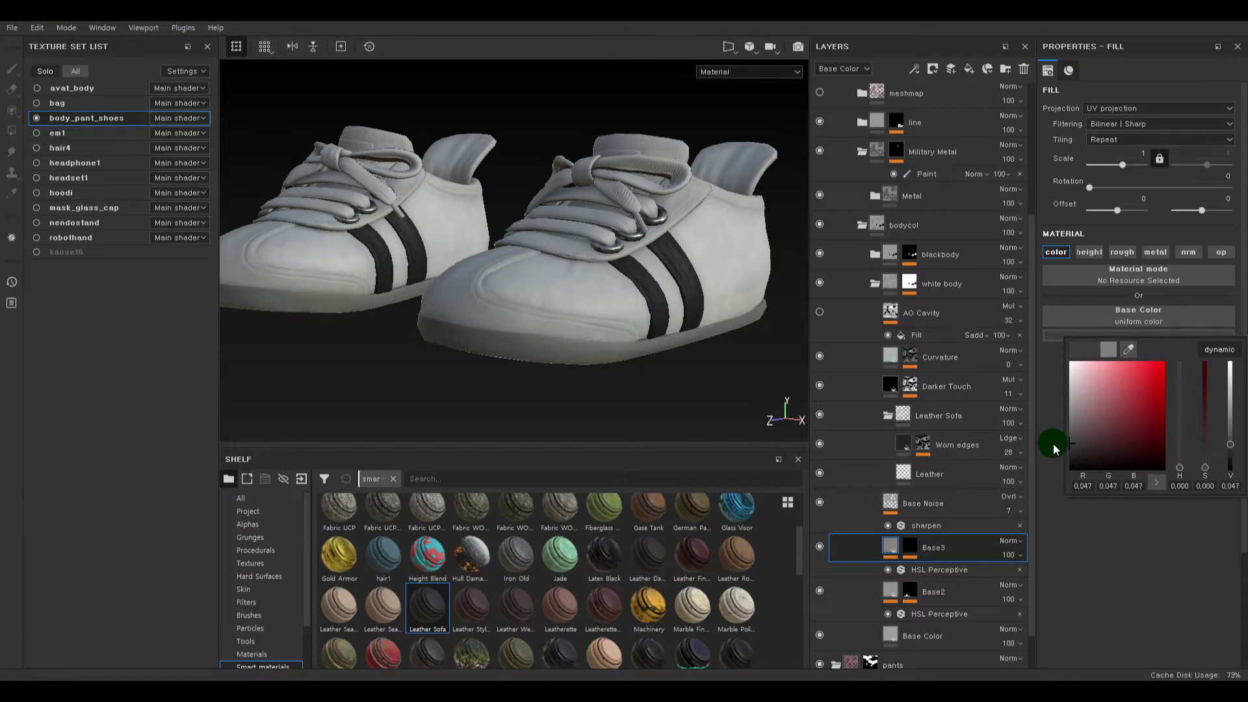
{"action": "right_click_drag", "start_coordinate": [637, 310], "coordinate": [206, 340], "text": "alt"}
{"action": "left_click_drag", "start_coordinate": [637, 312], "coordinate": [483, 314], "text": "alt"}
{"action": "middle_click_drag", "start_coordinate": [483, 315], "coordinate": [186, 316], "text": "alt"}
{"action": "left_click_drag", "start_coordinate": [559, 345], "coordinate": [732, 349], "text": "alt"}
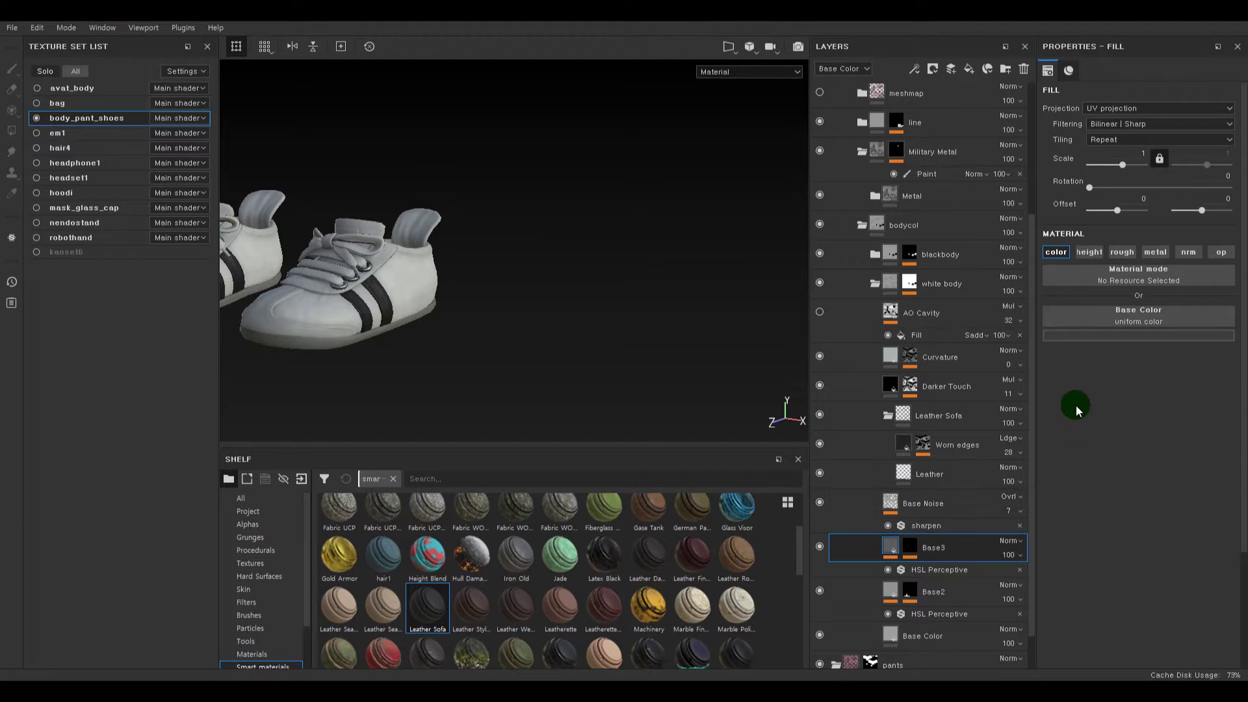
- Lighten the Base3 layer's base color to a very light grey and check the soles
{"action": "left_click", "coordinate": [1114, 336]}
{"action": "left_click_drag", "start_coordinate": [1072, 416], "coordinate": [1047, 396]}
{"action": "left_click_drag", "start_coordinate": [663, 331], "coordinate": [582, 273], "text": "alt"}
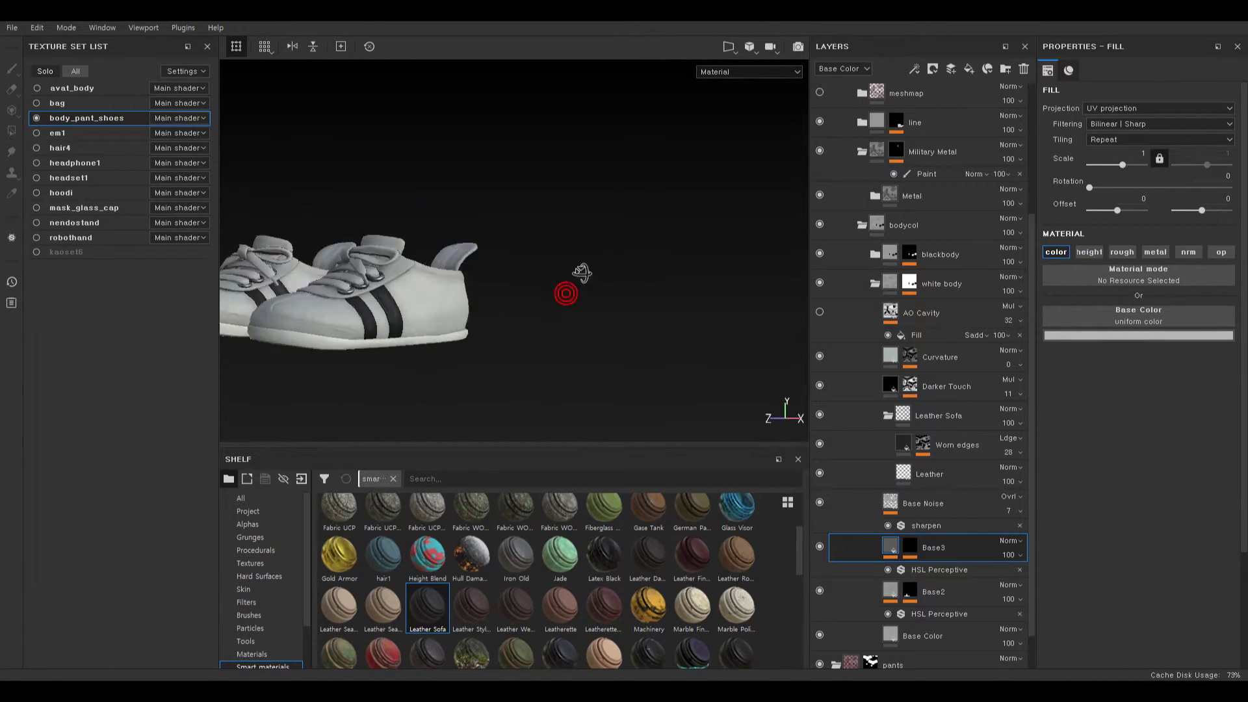
{"action": "middle_click_drag", "start_coordinate": [580, 273], "coordinate": [552, 318]}
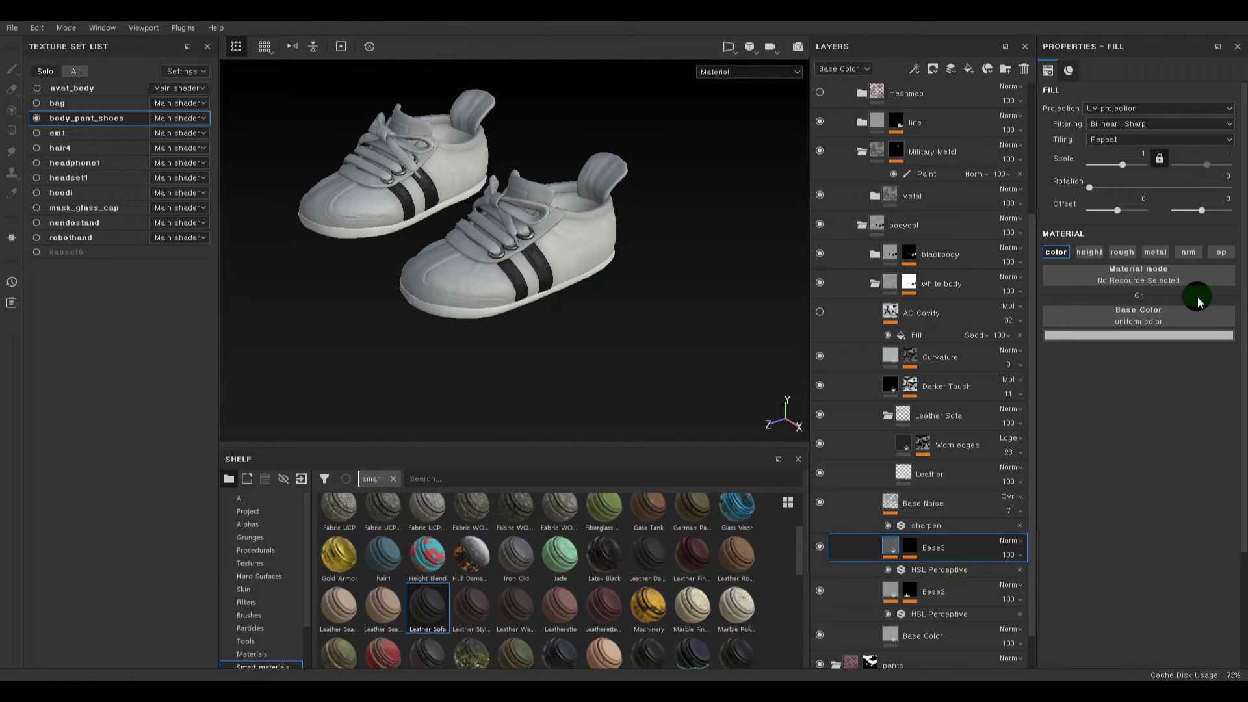
- Set the Base3 layer's base color to a grey of 0.303 and inspect the sneakers from several angles
{"action": "left_click", "coordinate": [1145, 335]}
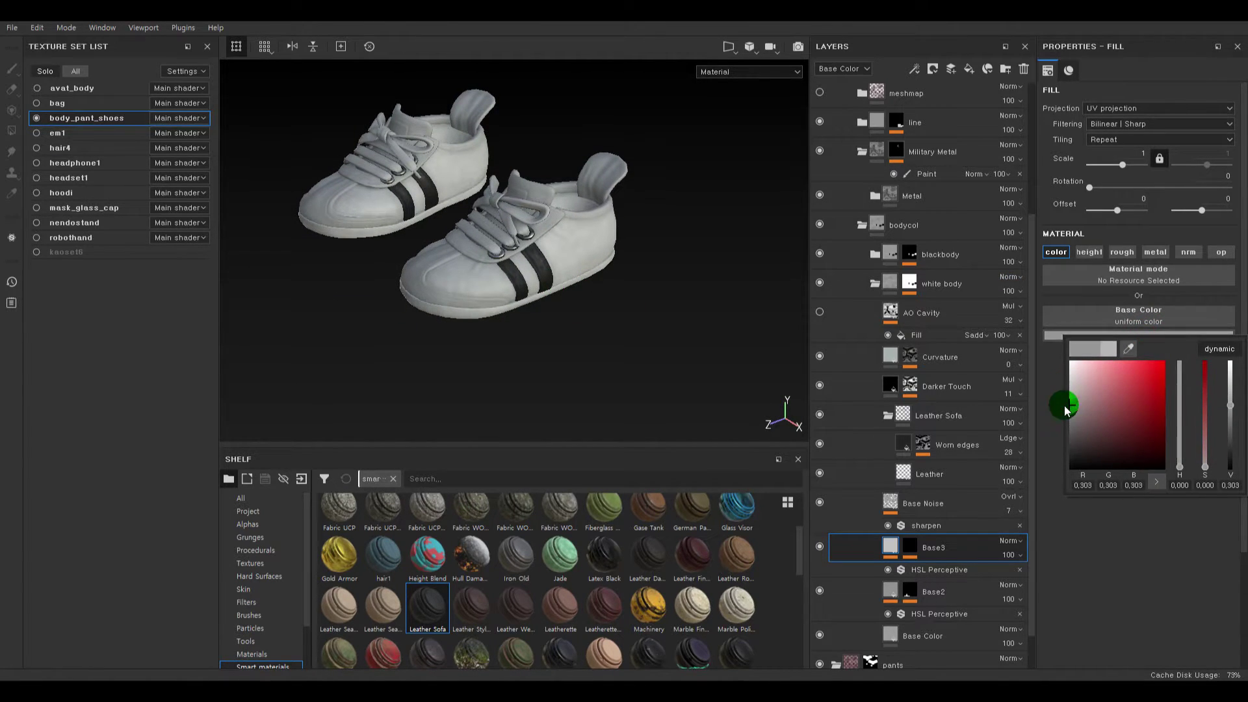
{"action": "middle_click_drag", "start_coordinate": [748, 351], "coordinate": [330, 349]}
{"action": "left_click_drag", "start_coordinate": [330, 349], "coordinate": [655, 364], "text": "alt"}
{"action": "right_click_drag", "start_coordinate": [593, 306], "coordinate": [673, 260], "text": "alt"}
{"action": "left_click_drag", "start_coordinate": [517, 241], "coordinate": [494, 216], "text": "alt"}
{"action": "mouse_move", "coordinate": [494, 217]}
{"action": "middle_mouse_down"}
{"action": "mouse_move", "coordinate": [626, 293]}
{"action": "mouse_move", "coordinate": [357, 197]}
{"action": "mouse_move", "coordinate": [461, 234]}
{"action": "mouse_move", "coordinate": [646, 223]}
{"action": "mouse_move", "coordinate": [725, 242]}
{"action": "mouse_move", "coordinate": [738, 271]}
{"action": "mouse_move", "coordinate": [709, 272]}
{"action": "mouse_move", "coordinate": [710, 301]}
{"action": "mouse_move", "coordinate": [702, 273]}
{"action": "mouse_move", "coordinate": [638, 240]}
{"action": "mouse_move", "coordinate": [610, 320]}
{"action": "mouse_move", "coordinate": [599, 223]}
{"action": "mouse_move", "coordinate": [621, 379]}
{"action": "middle_mouse_up"}
{"action": "right_click_drag", "start_coordinate": [622, 379], "coordinate": [646, 379], "text": "alt"}
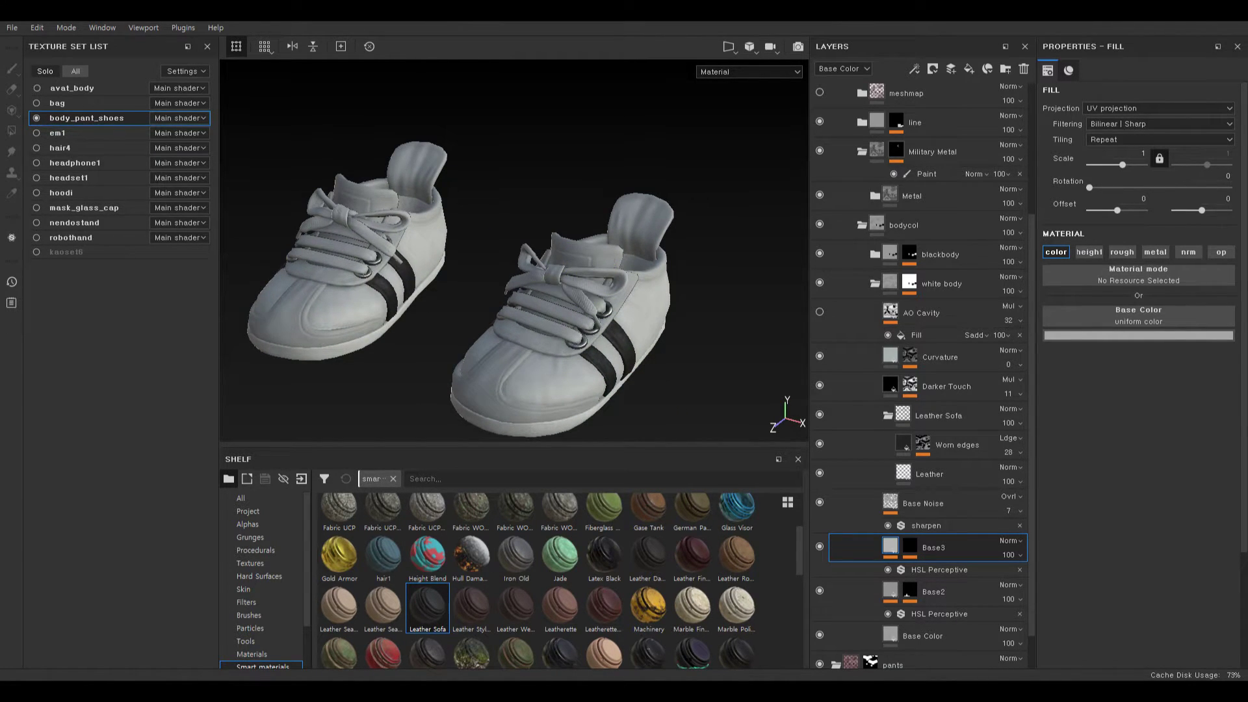
{"action": "middle_click_drag", "start_coordinate": [662, 312], "coordinate": [624, 221], "text": "alt"}
{"action": "left_click_drag", "start_coordinate": [594, 220], "coordinate": [537, 215], "text": "alt"}
{"action": "right_click_drag", "start_coordinate": [538, 215], "coordinate": [626, 356], "text": "alt"}
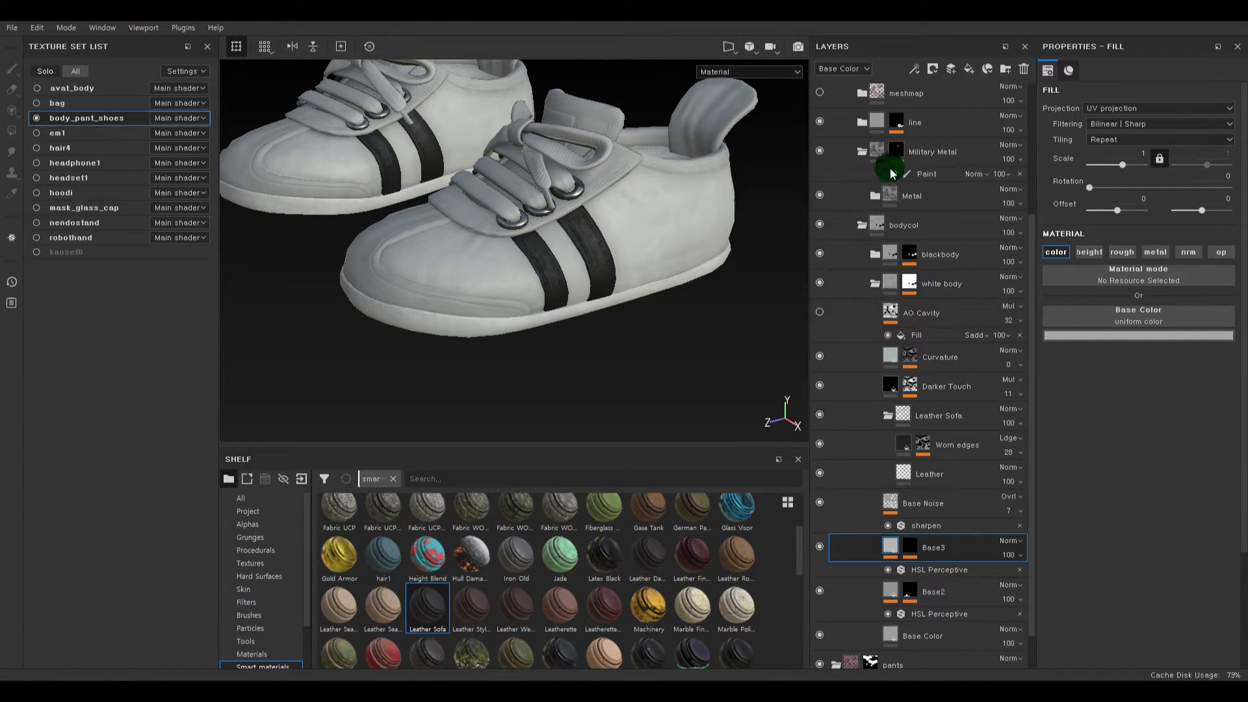
- Check the sneaker's stripes and eyelets up close, and collapse the bodycol and shoes layer folders
{"action": "middle_click_drag", "start_coordinate": [516, 223], "coordinate": [513, 243], "text": "alt"}
{"action": "right_click_drag", "start_coordinate": [525, 234], "coordinate": [680, 442], "text": "alt"}
{"action": "middle_click_drag", "start_coordinate": [632, 354], "coordinate": [604, 273], "text": "alt"}
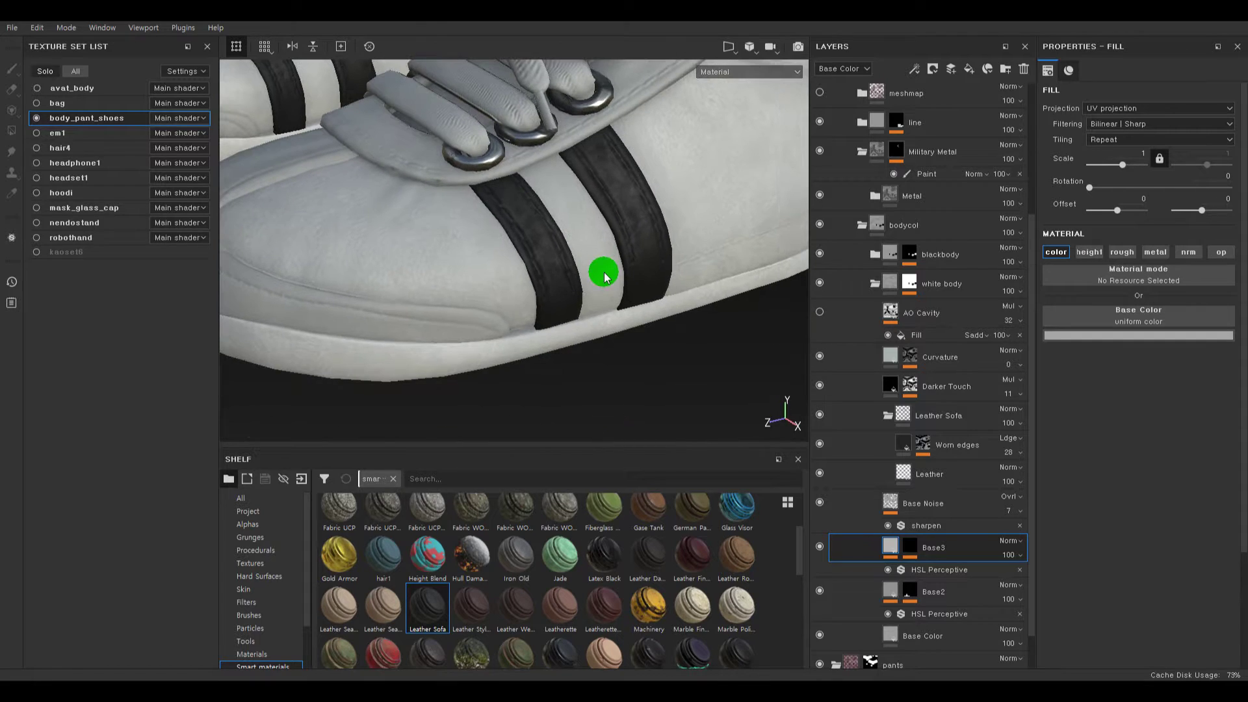
{"action": "right_click_drag", "start_coordinate": [769, 270], "coordinate": [607, 277], "text": "alt"}
{"action": "left_click_drag", "start_coordinate": [607, 277], "coordinate": [581, 305], "text": "alt"}
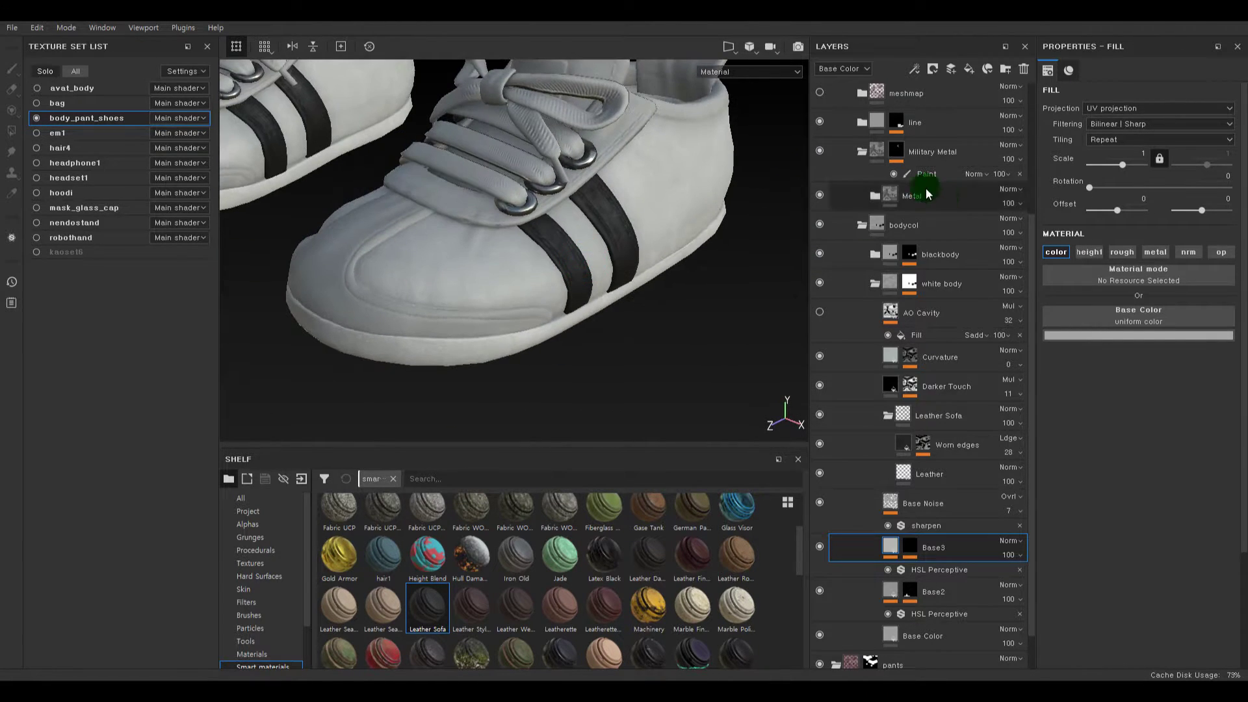
{"action": "left_click", "coordinate": [862, 225]}
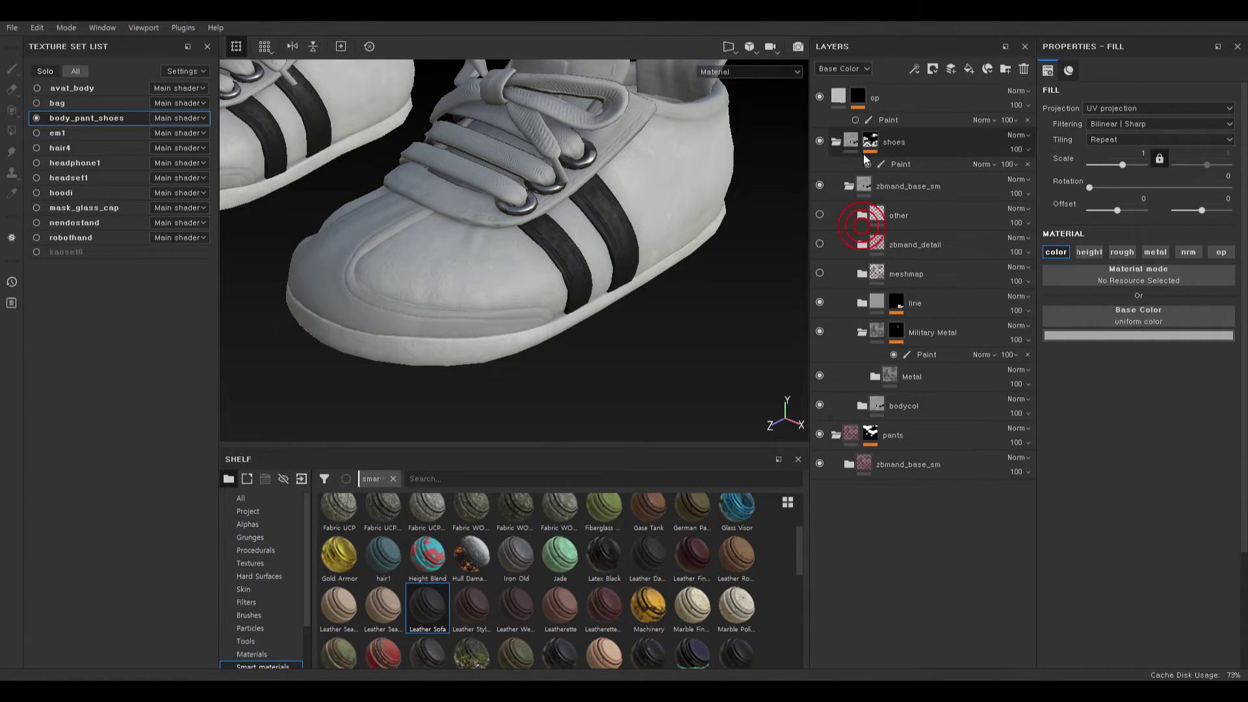
{"action": "left_click", "coordinate": [834, 145]}
{"action": "right_click_drag", "start_coordinate": [659, 249], "coordinate": [613, 251], "text": "alt"}
{"action": "middle_click_drag", "start_coordinate": [603, 252], "coordinate": [627, 329], "text": "alt"}
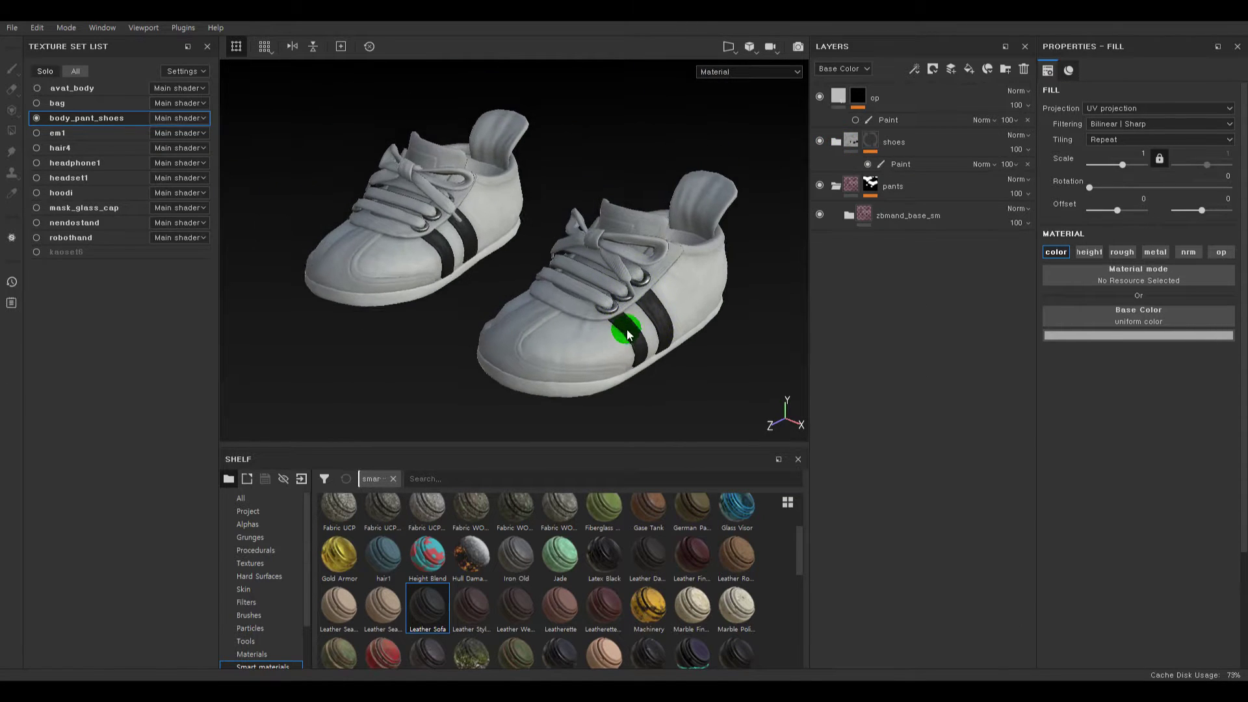
{"action": "right_click_drag", "start_coordinate": [627, 329], "coordinate": [590, 317], "text": "alt"}
- Examine the pants' existing material from the front and from several angles
{"action": "left_click", "coordinate": [834, 187]}
{"action": "left_click", "coordinate": [834, 187]}
{"action": "right_click_drag", "start_coordinate": [595, 227], "coordinate": [546, 234], "text": "alt"}
{"action": "middle_click_drag", "start_coordinate": [585, 217], "coordinate": [532, 343], "text": "alt"}
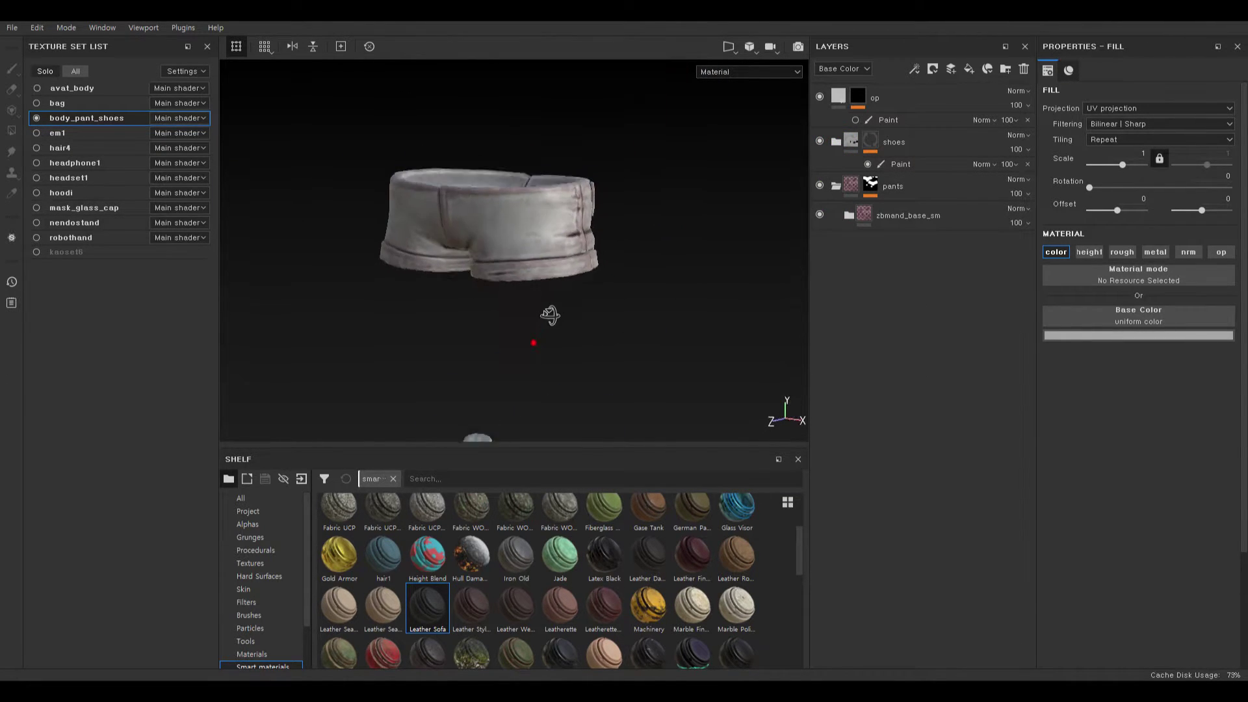
{"action": "left_click_drag", "start_coordinate": [549, 315], "coordinate": [552, 279], "text": "alt"}
{"action": "middle_click_drag", "start_coordinate": [572, 215], "coordinate": [595, 312], "text": "alt"}
{"action": "right_click_drag", "start_coordinate": [624, 309], "coordinate": [582, 307], "text": "alt"}
{"action": "left_click_drag", "start_coordinate": [553, 280], "coordinate": [556, 319], "text": "alt"}
{"action": "right_click_drag", "start_coordinate": [543, 306], "coordinate": [573, 379], "text": "alt"}
{"action": "middle_click_drag", "start_coordinate": [574, 379], "coordinate": [557, 253], "text": "alt"}
{"action": "mouse_move", "coordinate": [554, 239]}
{"action": "left_mouse_down", "text": "alt"}
{"action": "mouse_move", "coordinate": [457, 236]}
{"action": "mouse_move", "coordinate": [536, 250]}
{"action": "left_mouse_up", "text": "alt"}
{"action": "right_click_drag", "start_coordinate": [530, 175], "coordinate": [698, 433], "text": "alt"}
{"action": "middle_click_drag", "start_coordinate": [688, 303], "coordinate": [774, 321], "text": "alt"}
{"action": "right_click_drag", "start_coordinate": [674, 262], "coordinate": [710, 273], "text": "alt"}
{"action": "left_click_drag", "start_coordinate": [684, 314], "coordinate": [651, 295], "text": "alt"}
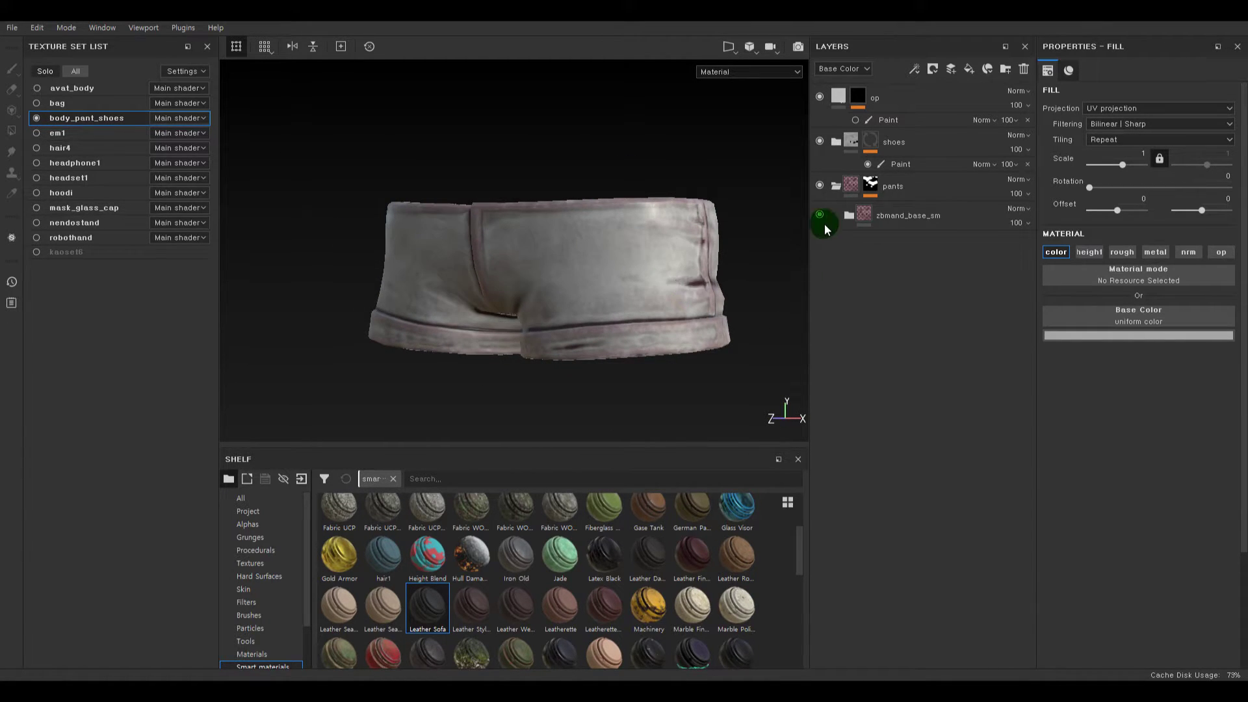
{"action": "left_click", "coordinate": [850, 214]}
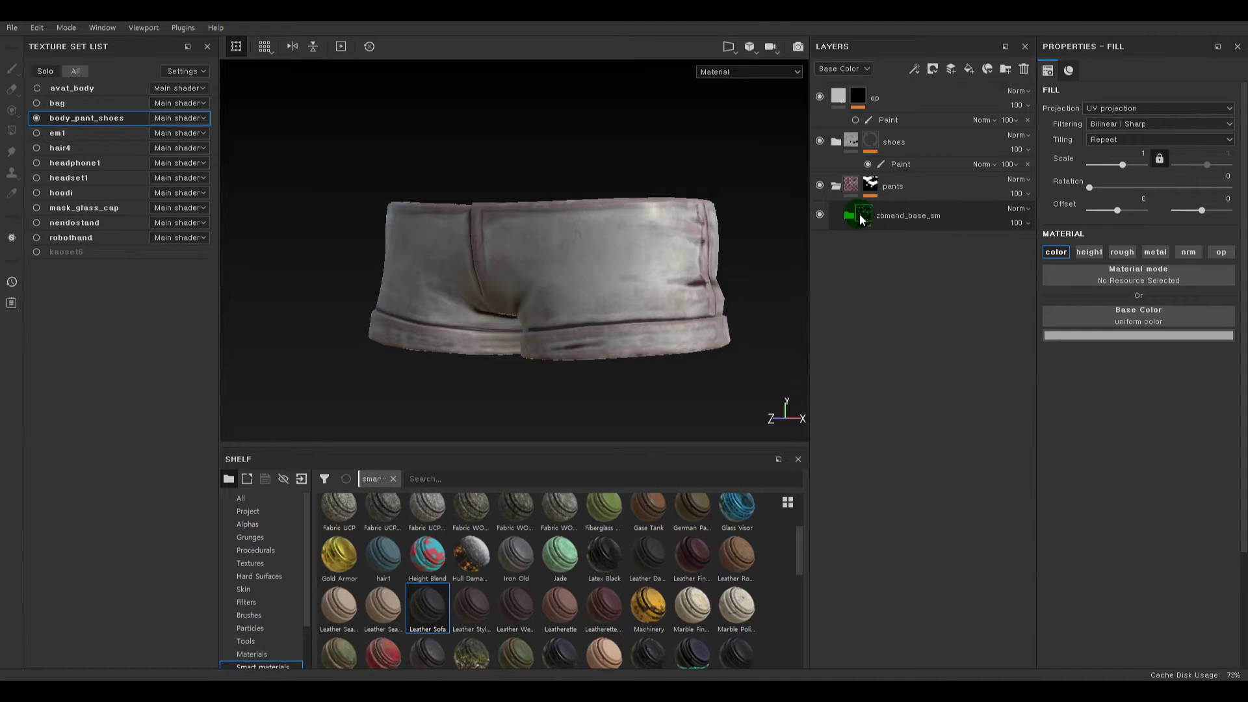
{"action": "left_click_drag", "start_coordinate": [509, 330], "coordinate": [570, 269], "text": "alt"}
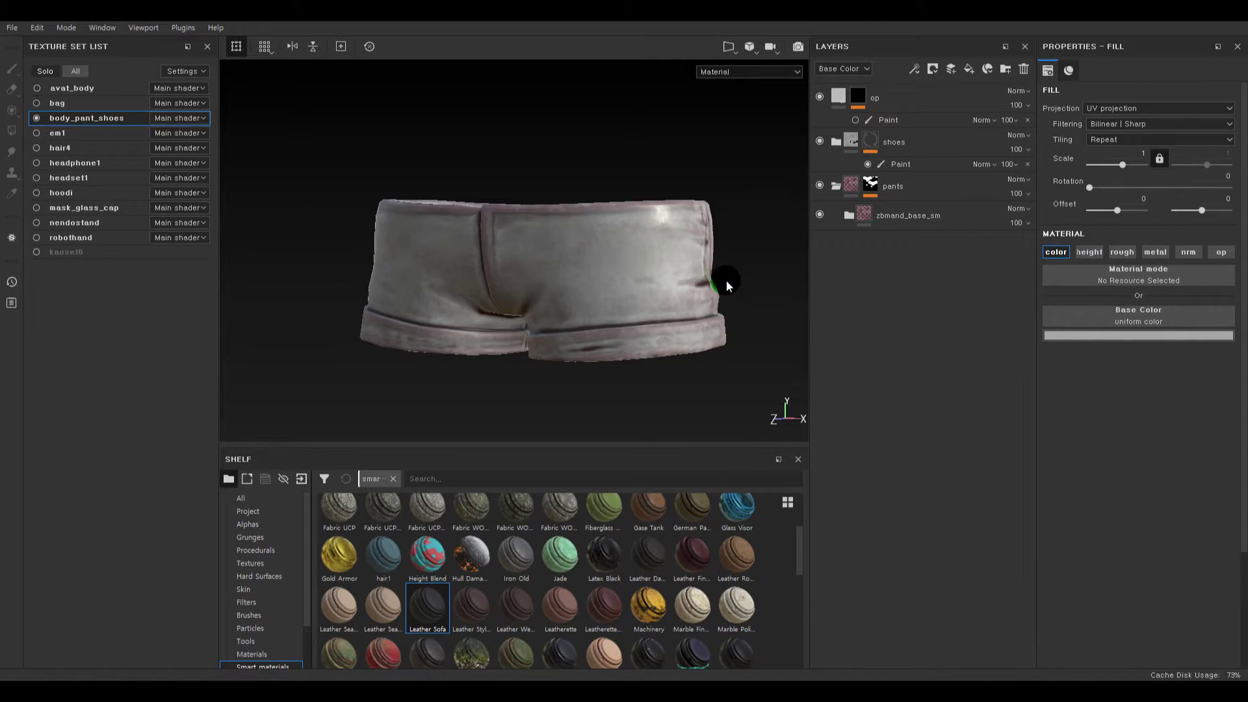
- Show the hoodie, switch to the hoodi texture set, collapse its folders and rename the Velvet folder as cloth
{"action": "left_click", "coordinate": [649, 281]}
{"action": "left_click", "coordinate": [662, 333]}
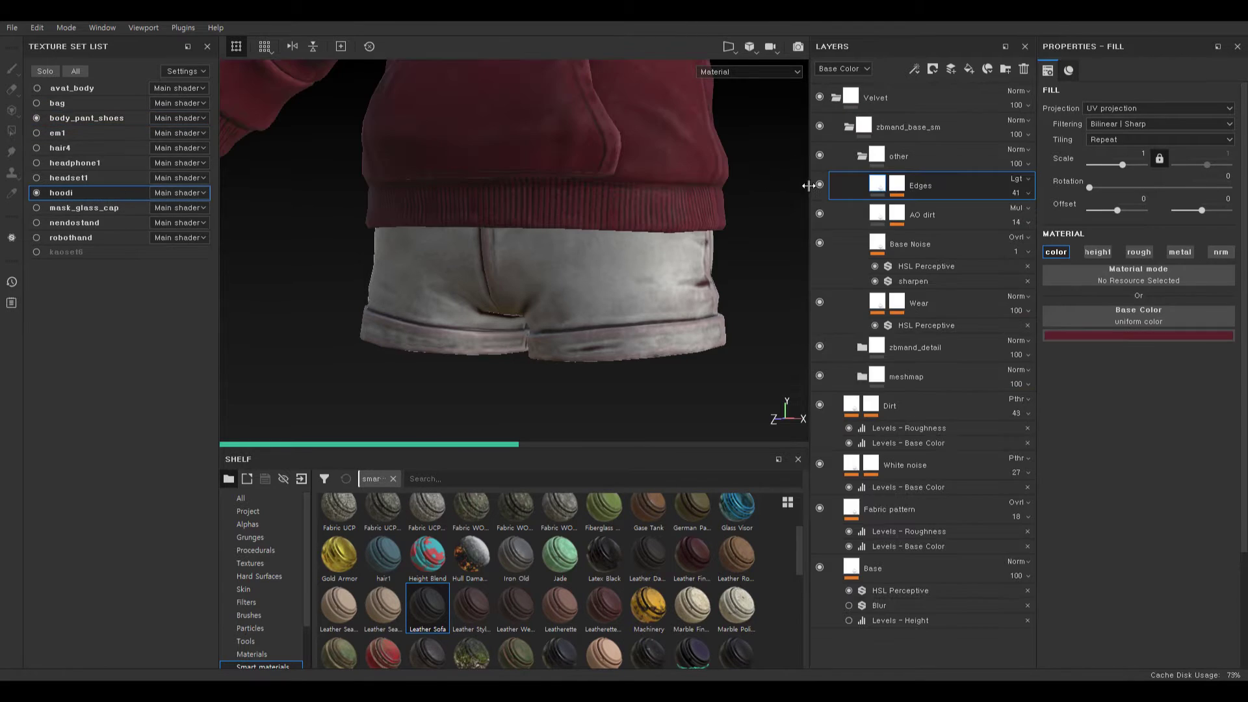
{"action": "left_click", "coordinate": [665, 187]}
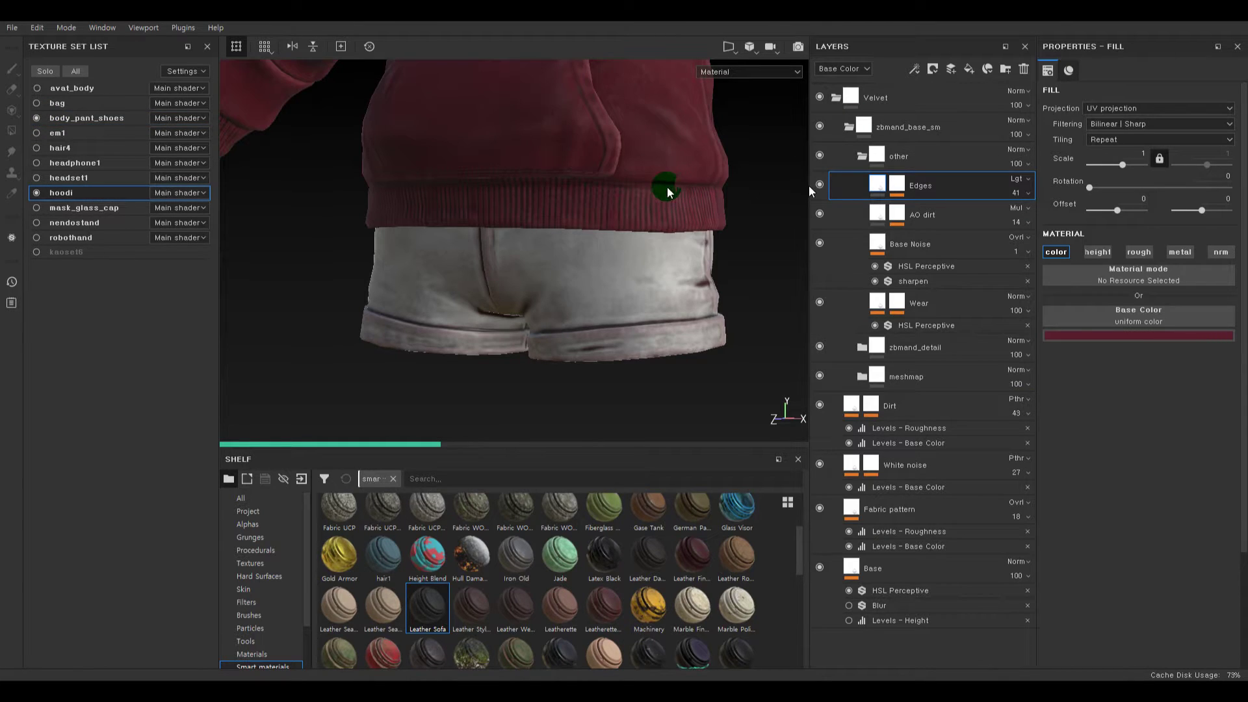
{"action": "left_click", "coordinate": [848, 130]}
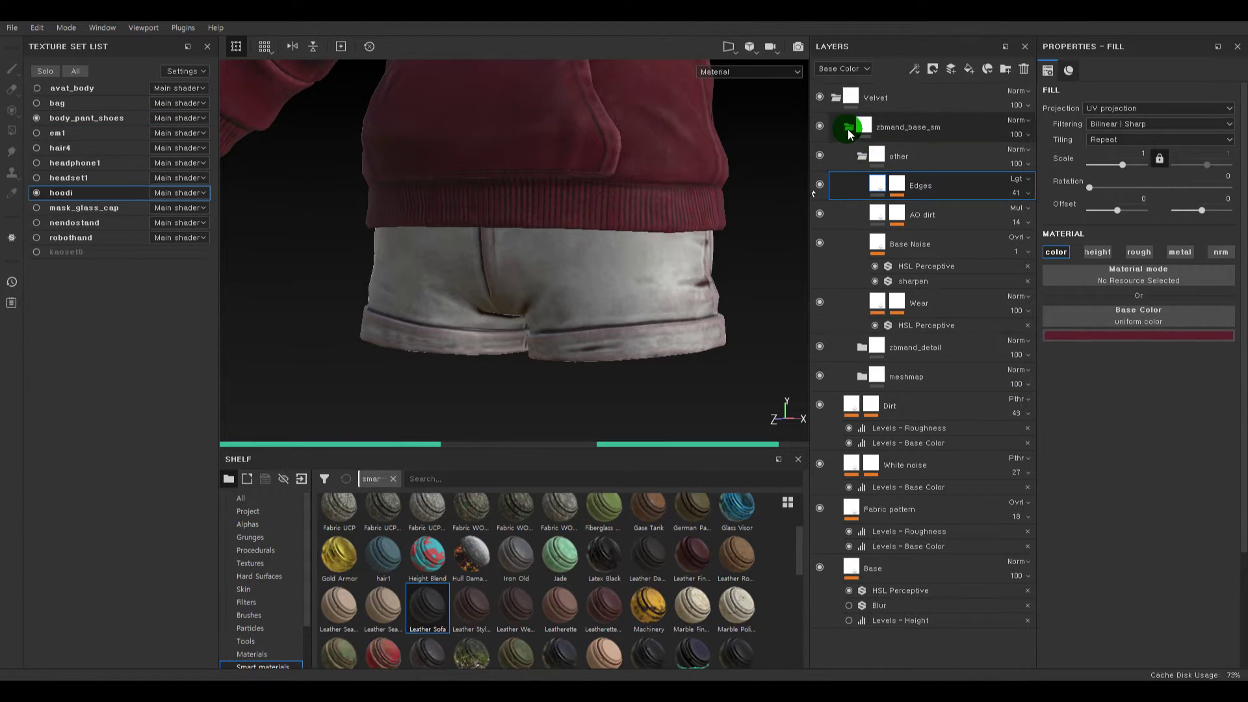
{"action": "left_click", "coordinate": [837, 97]}
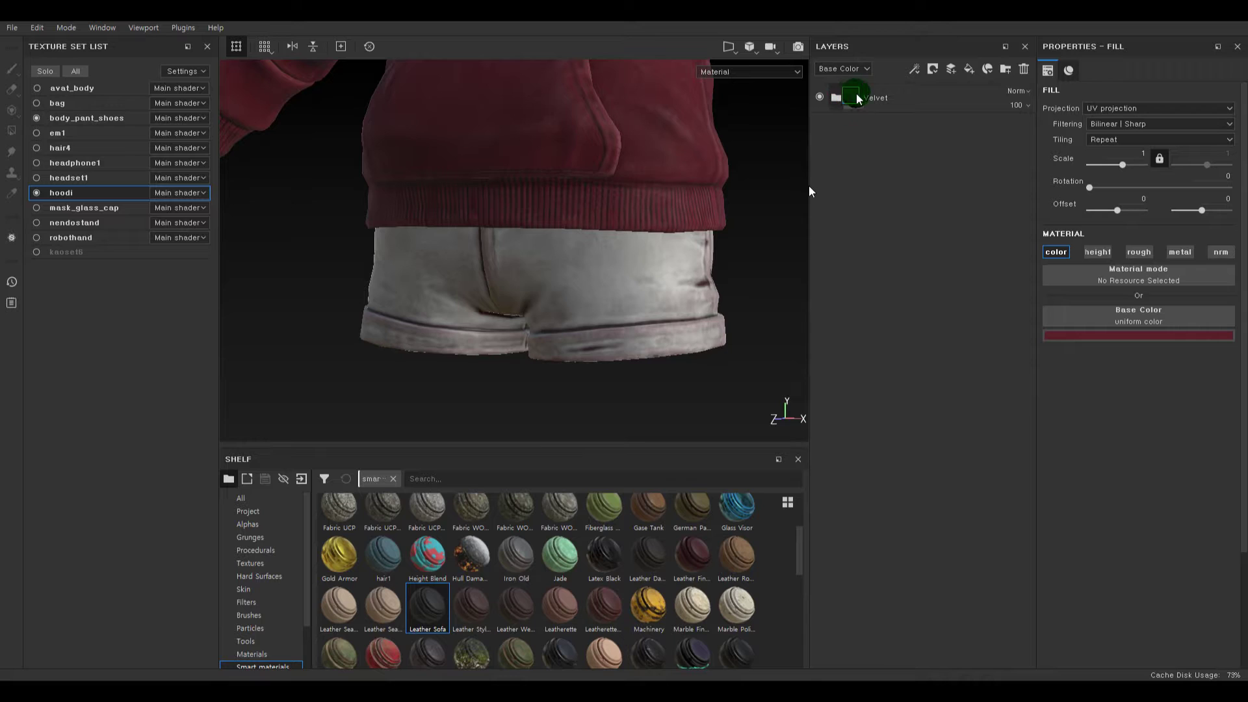
{"action": "double_click", "coordinate": [872, 99]}
{"action": "left_click", "coordinate": [960, 93]}
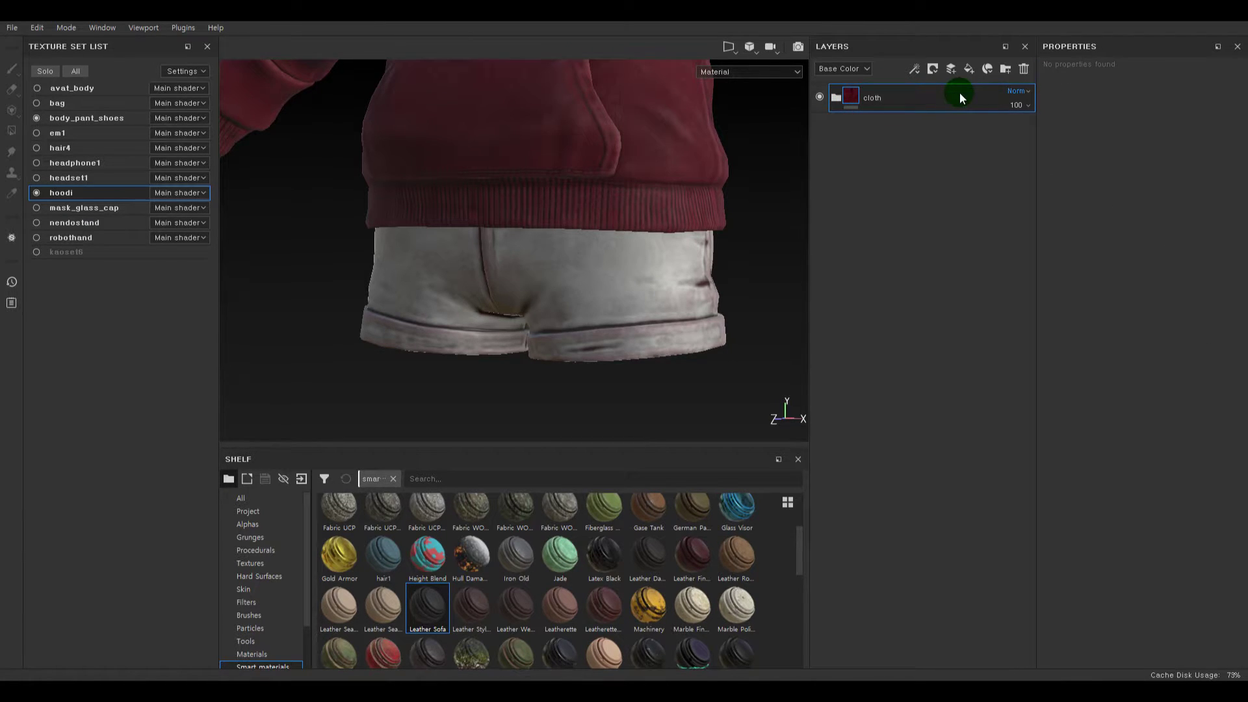
- Copy the hoodie's cloth folder into the body_pant_shoes texture set, directly above the pants folder
{"action": "middle_click_drag", "start_coordinate": [709, 140], "coordinate": [672, 255], "text": "alt"}
{"action": "right_click_drag", "start_coordinate": [671, 255], "coordinate": [630, 223], "text": "alt"}
{"action": "middle_click_drag", "start_coordinate": [629, 223], "coordinate": [611, 260], "text": "alt"}
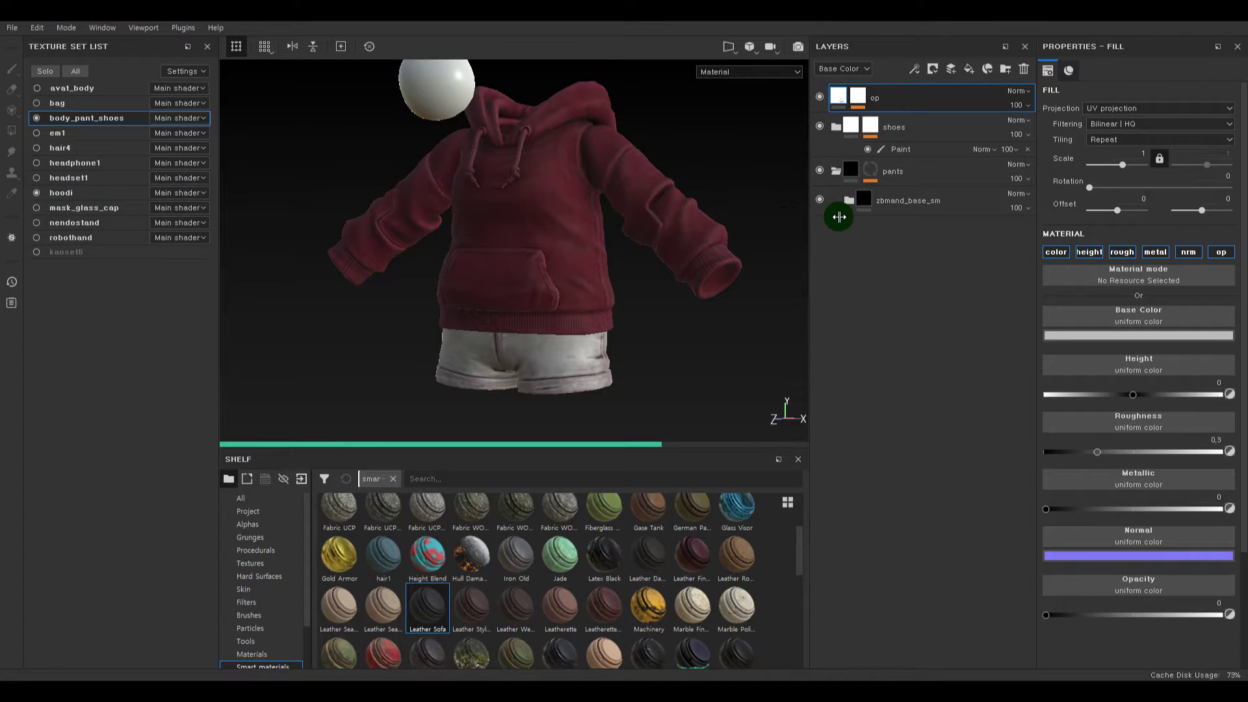
{"action": "middle_click_drag", "start_coordinate": [630, 292], "coordinate": [623, 211], "text": "alt"}
{"action": "right_click_drag", "start_coordinate": [623, 212], "coordinate": [498, 217], "text": "alt"}
{"action": "left_click_drag", "start_coordinate": [850, 172], "coordinate": [841, 119]}
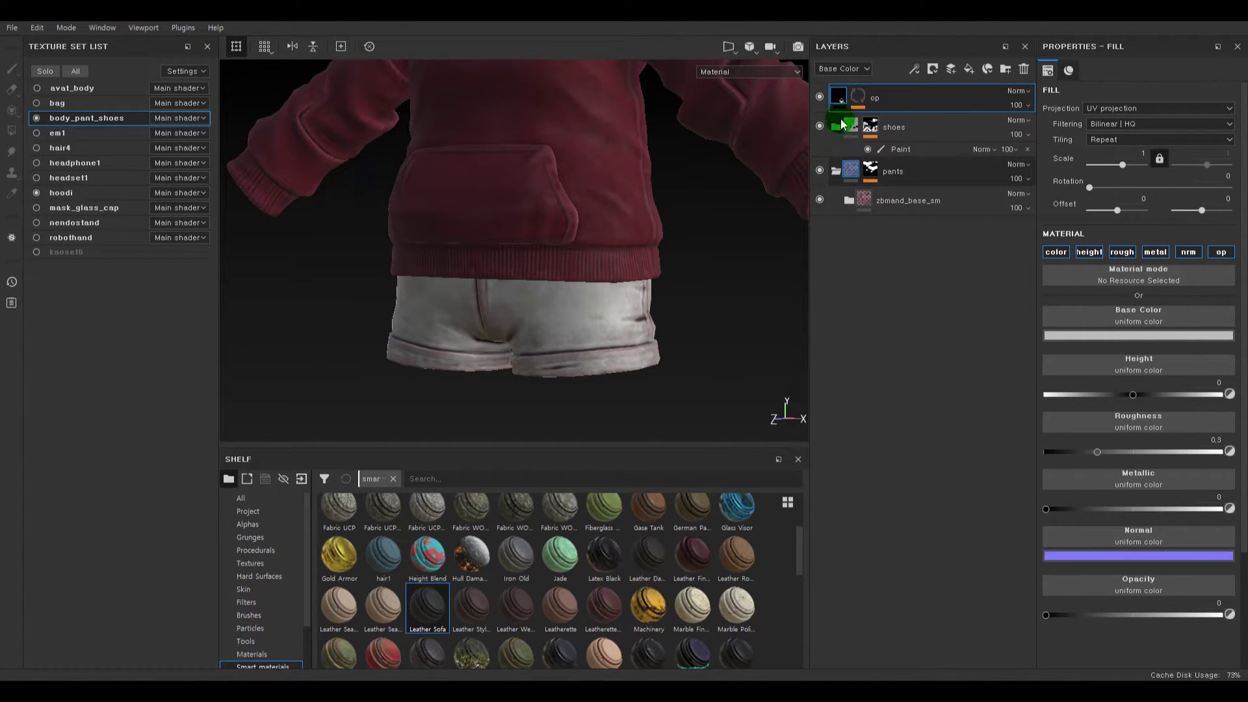
{"action": "left_click", "coordinate": [845, 170]}
{"action": "left_click", "coordinate": [838, 172]}
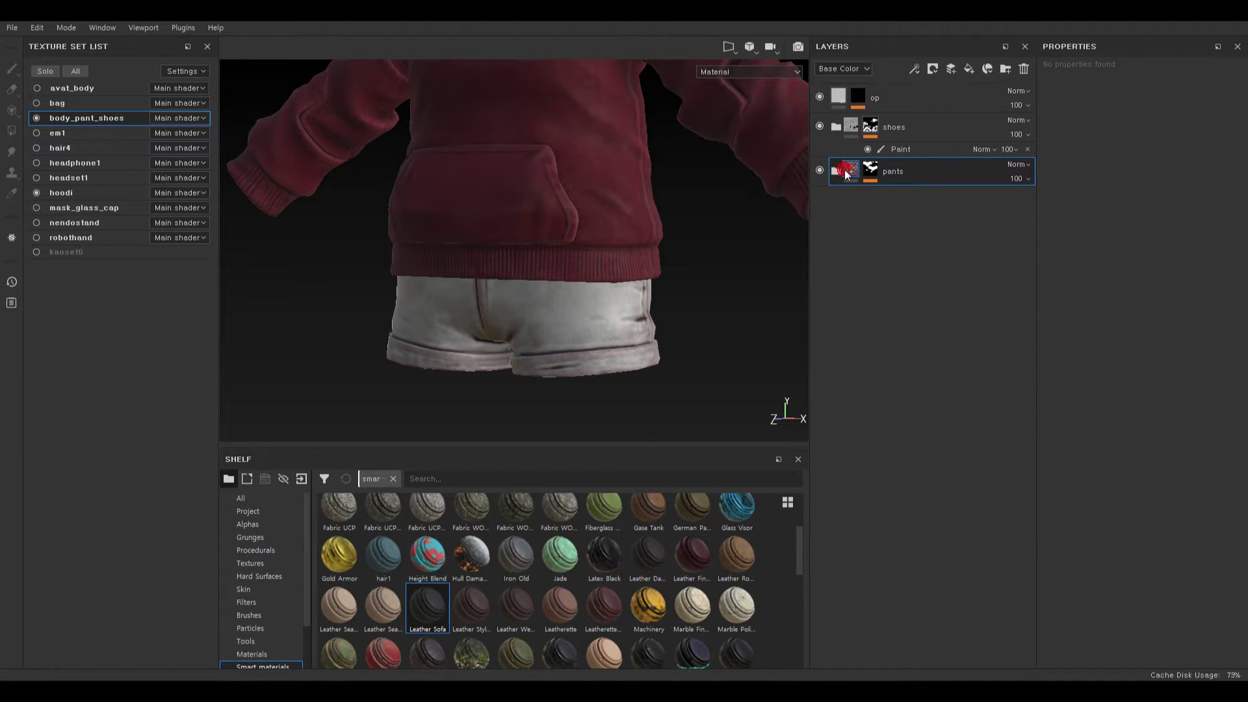
{"action": "key", "text": "ctrl+v"}
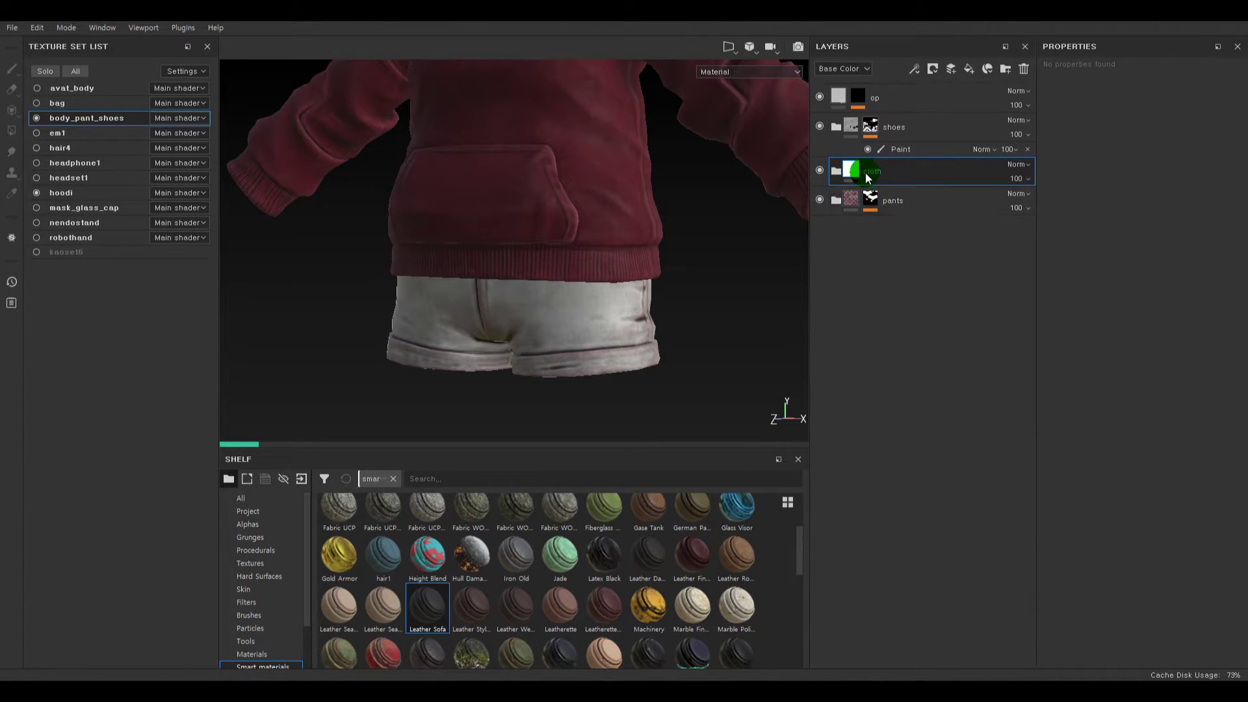
- Add a mask to the pasted cloth folder and copy the pants folder's painted mask into it
{"action": "left_click", "coordinate": [871, 201]}
{"action": "left_click_drag", "start_coordinate": [852, 170], "coordinate": [955, 193]}
{"action": "right_click", "coordinate": [852, 168]}
{"action": "left_click", "coordinate": [873, 176]}
{"action": "left_click", "coordinate": [872, 201]}
{"action": "left_click", "coordinate": [872, 170]}
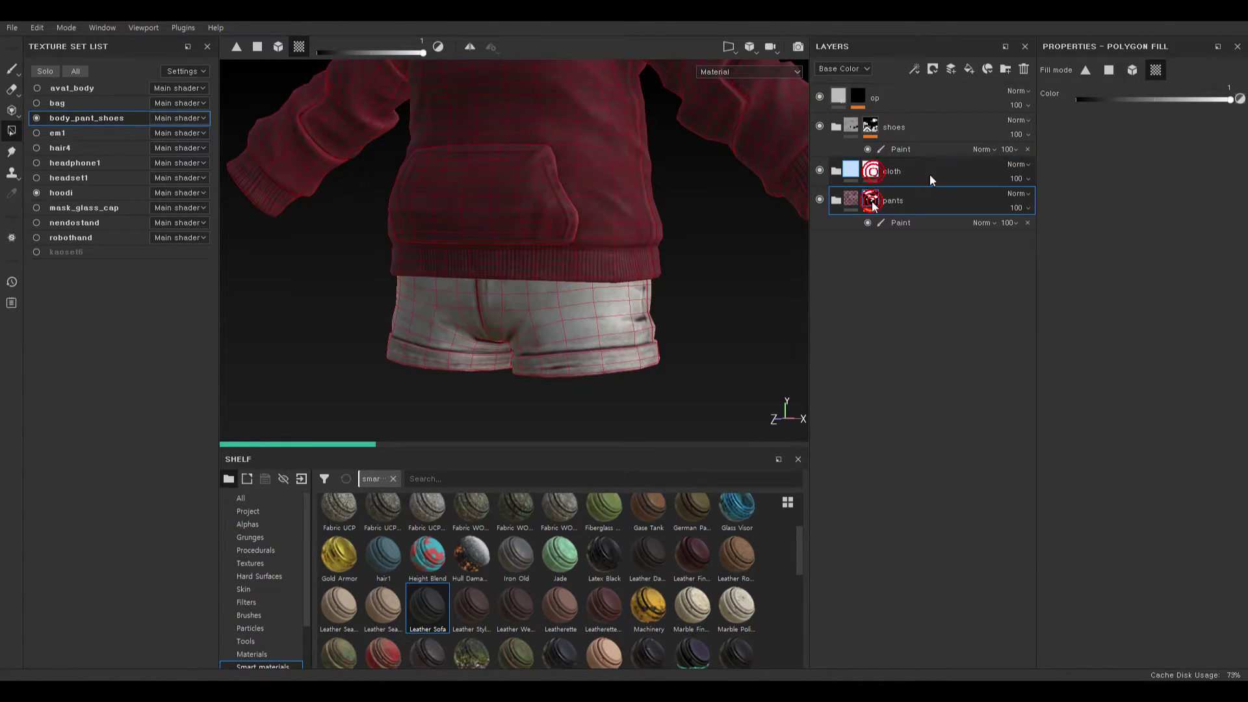
{"action": "key", "text": "ctrl+alt+v"}
- Rename the cloth folder as pants and delete the old pants folder below it
{"action": "double_click", "coordinate": [930, 172]}
{"action": "type", "text": "pl"}
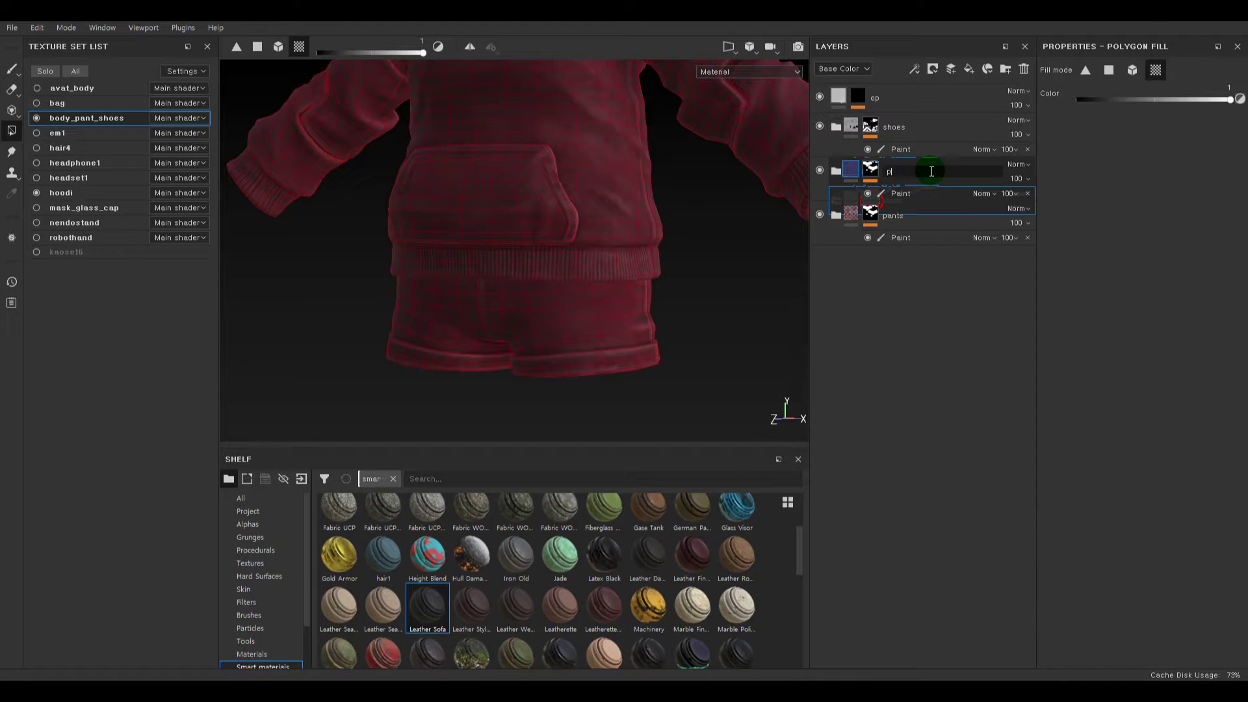
{"action": "left_click", "coordinate": [880, 216]}
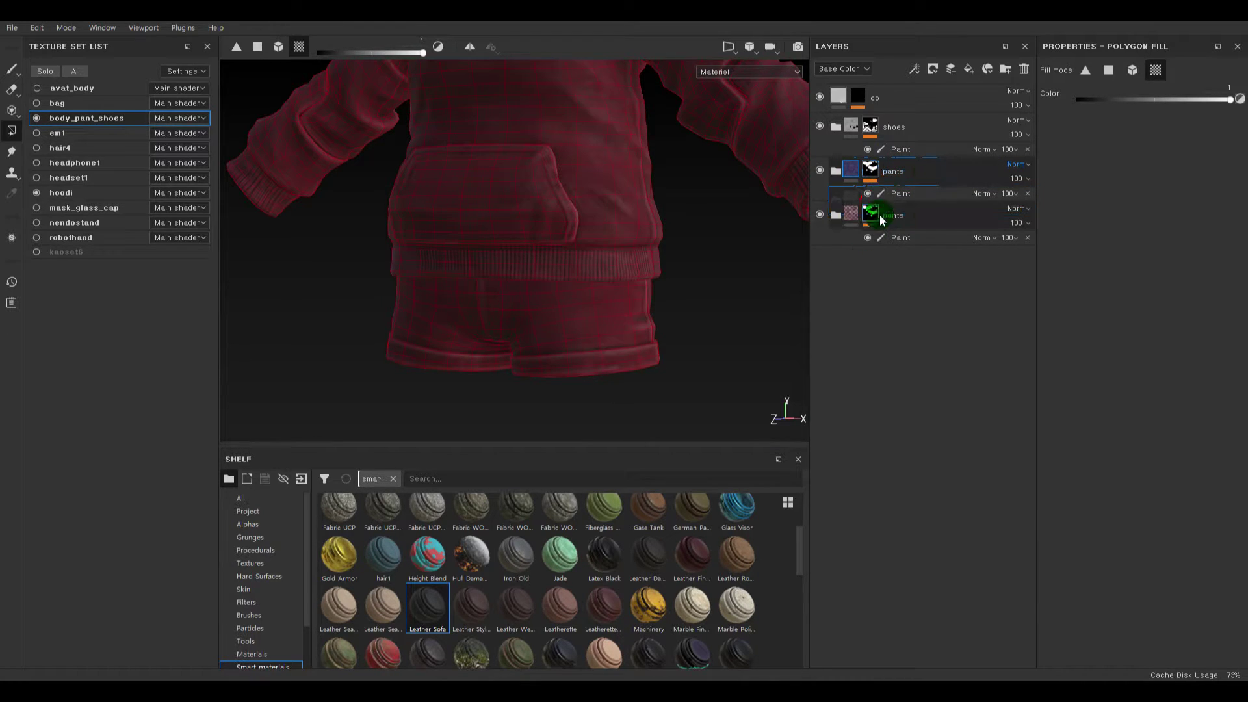
{"action": "left_click", "coordinate": [856, 213]}
{"action": "key", "text": "Delete"}
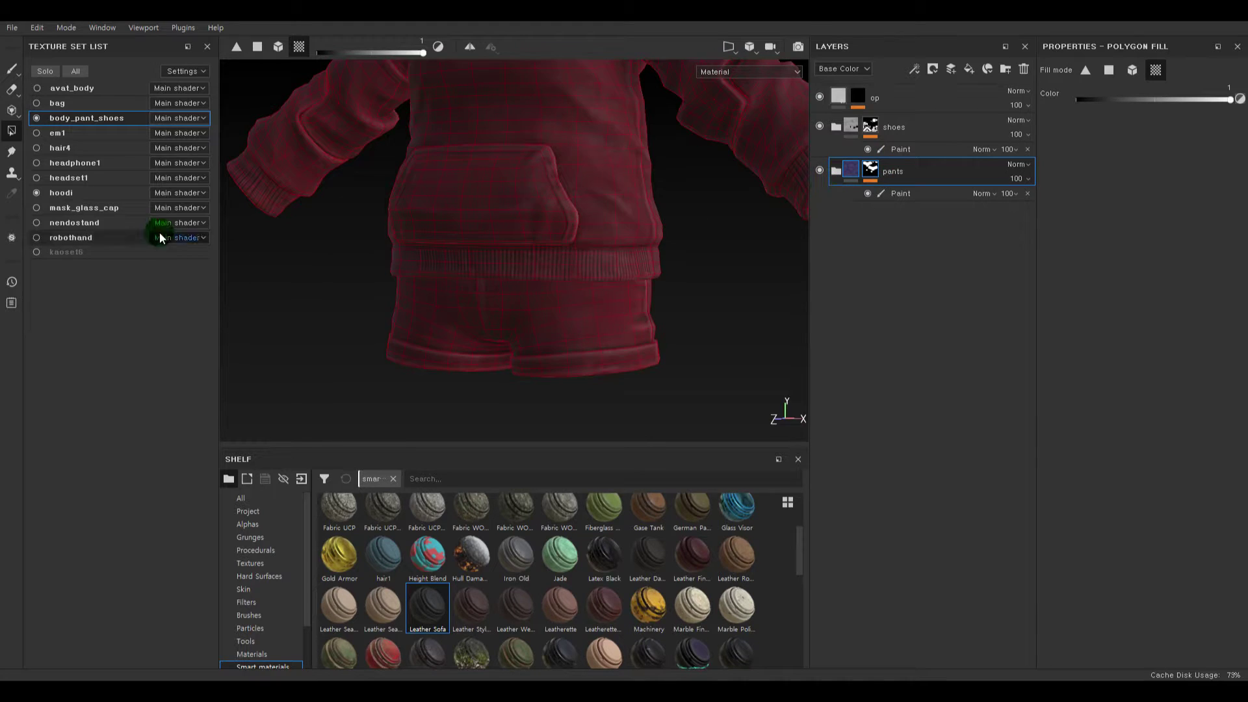
- Expand the new pants folder and examine the red fabric on the pants up close and together with the hoodie
{"action": "left_click", "coordinate": [834, 182]}
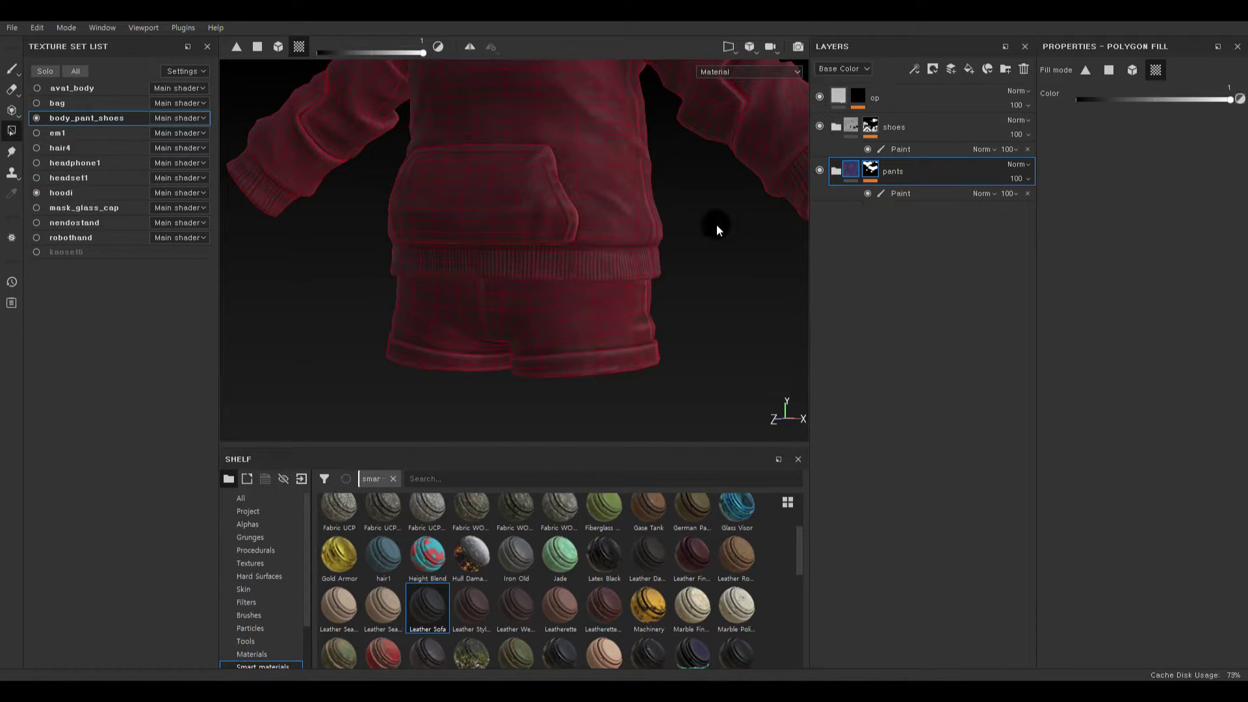
{"action": "left_click_drag", "start_coordinate": [720, 229], "coordinate": [724, 235], "text": "alt"}
{"action": "left_click", "coordinate": [299, 180]}
{"action": "left_click", "coordinate": [837, 171]}
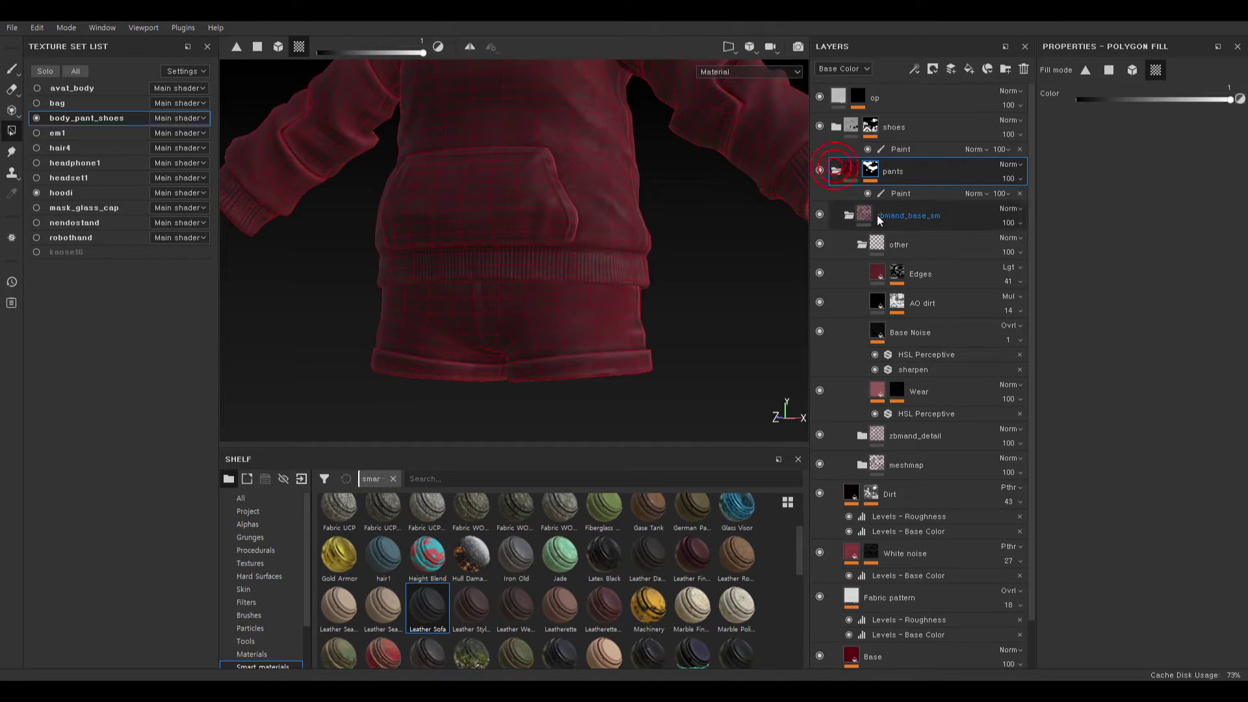
{"action": "left_click", "coordinate": [877, 215]}
{"action": "right_click_drag", "start_coordinate": [560, 230], "coordinate": [173, 201], "text": "alt"}
{"action": "right_click_drag", "start_coordinate": [572, 188], "coordinate": [596, 159], "text": "alt"}
{"action": "left_click_drag", "start_coordinate": [613, 158], "coordinate": [557, 201], "text": "alt"}
{"action": "right_click_drag", "start_coordinate": [556, 201], "coordinate": [657, 292], "text": "alt"}
{"action": "middle_click_drag", "start_coordinate": [650, 286], "coordinate": [543, 193], "text": "alt"}
{"action": "left_click_drag", "start_coordinate": [555, 242], "coordinate": [595, 250], "text": "alt"}
{"action": "middle_click_drag", "start_coordinate": [610, 249], "coordinate": [612, 423], "text": "alt"}
{"action": "left_click_drag", "start_coordinate": [612, 422], "coordinate": [623, 392], "text": "alt"}
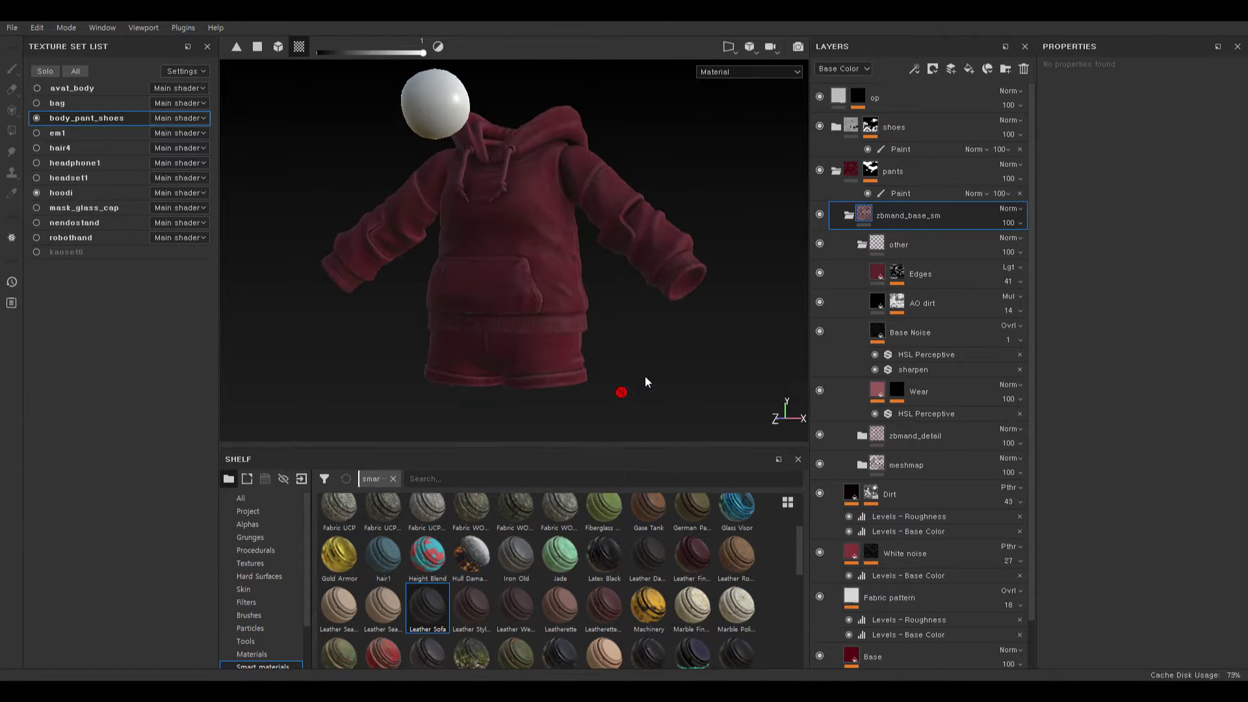
{"action": "right_click_drag", "start_coordinate": [592, 338], "coordinate": [661, 298], "text": "alt"}
{"action": "middle_click_drag", "start_coordinate": [583, 330], "coordinate": [501, 306], "text": "alt"}
{"action": "left_click_drag", "start_coordinate": [484, 271], "coordinate": [536, 357], "text": "alt"}
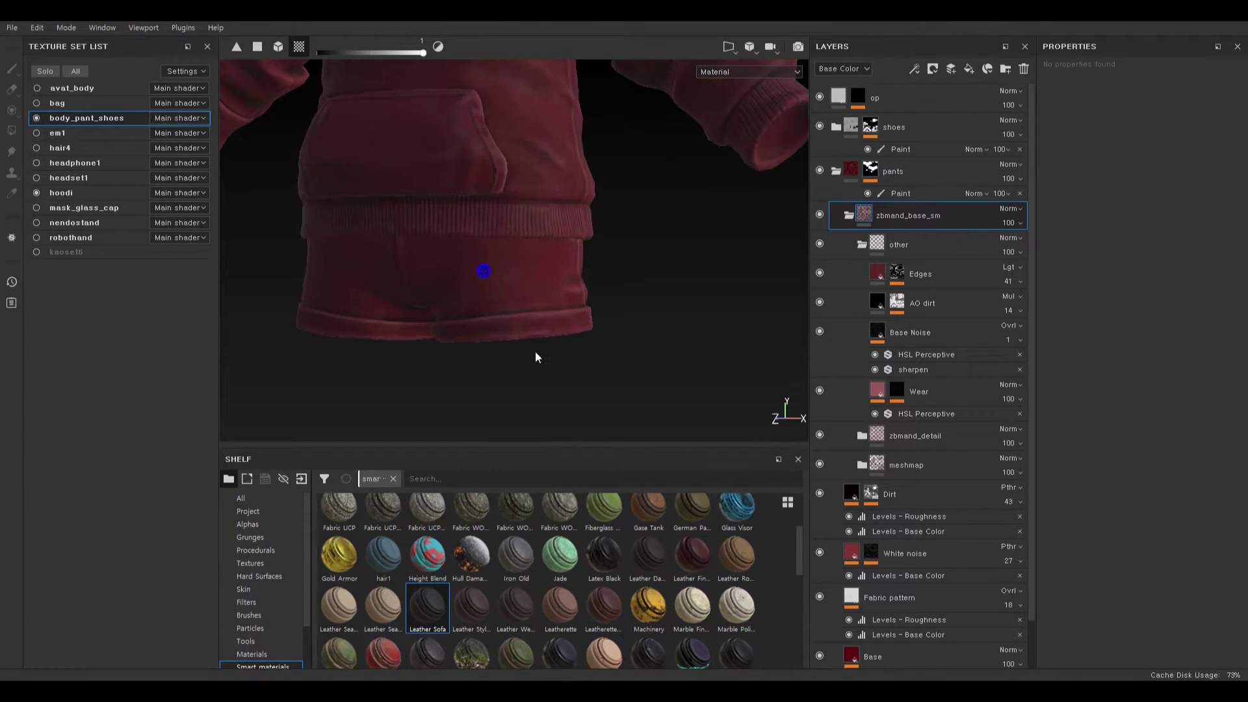
{"action": "middle_click_drag", "start_coordinate": [587, 291], "coordinate": [644, 296], "text": "alt"}
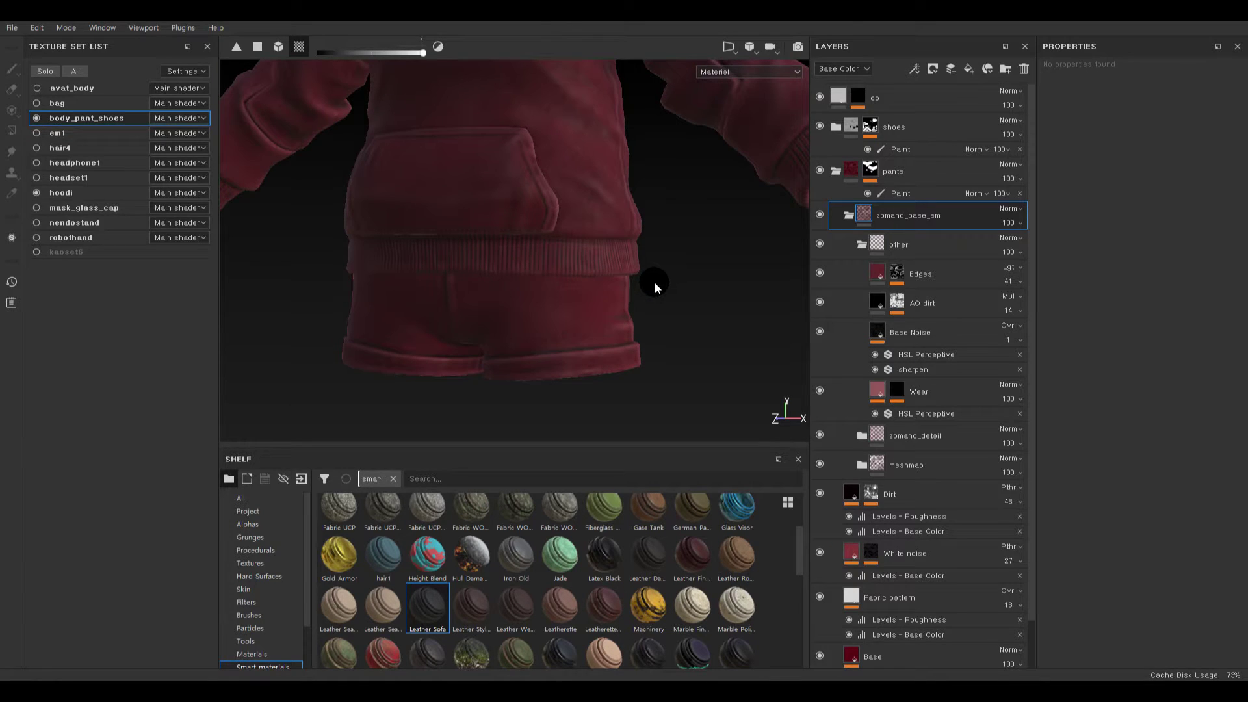
- Collapse the other folder and hide the other, zbmand_detail and meshmap folders of the pants material
{"action": "left_click", "coordinate": [864, 244]}
{"action": "left_click", "coordinate": [861, 245]}
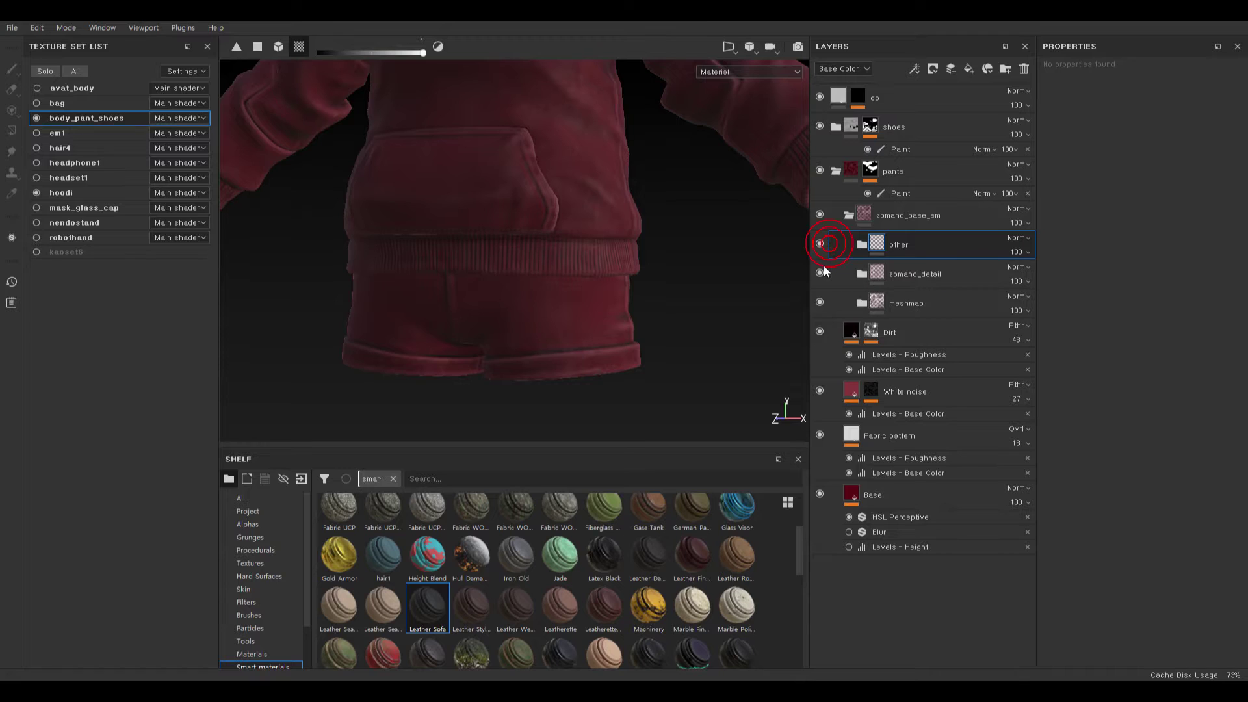
{"action": "left_click", "coordinate": [819, 244]}
{"action": "left_click", "coordinate": [819, 303]}
- Open the HSL Perceptive filter of the pants' Base layer and check the fabric color on the pants
{"action": "left_click", "coordinate": [857, 496]}
{"action": "left_click", "coordinate": [893, 518]}
{"action": "left_click_drag", "start_coordinate": [538, 334], "coordinate": [558, 326], "text": "alt"}
{"action": "right_click_drag", "start_coordinate": [558, 326], "coordinate": [572, 326], "text": "alt"}
{"action": "middle_click_drag", "start_coordinate": [572, 325], "coordinate": [661, 314], "text": "alt"}
{"action": "left_click_drag", "start_coordinate": [662, 314], "coordinate": [640, 310], "text": "alt"}
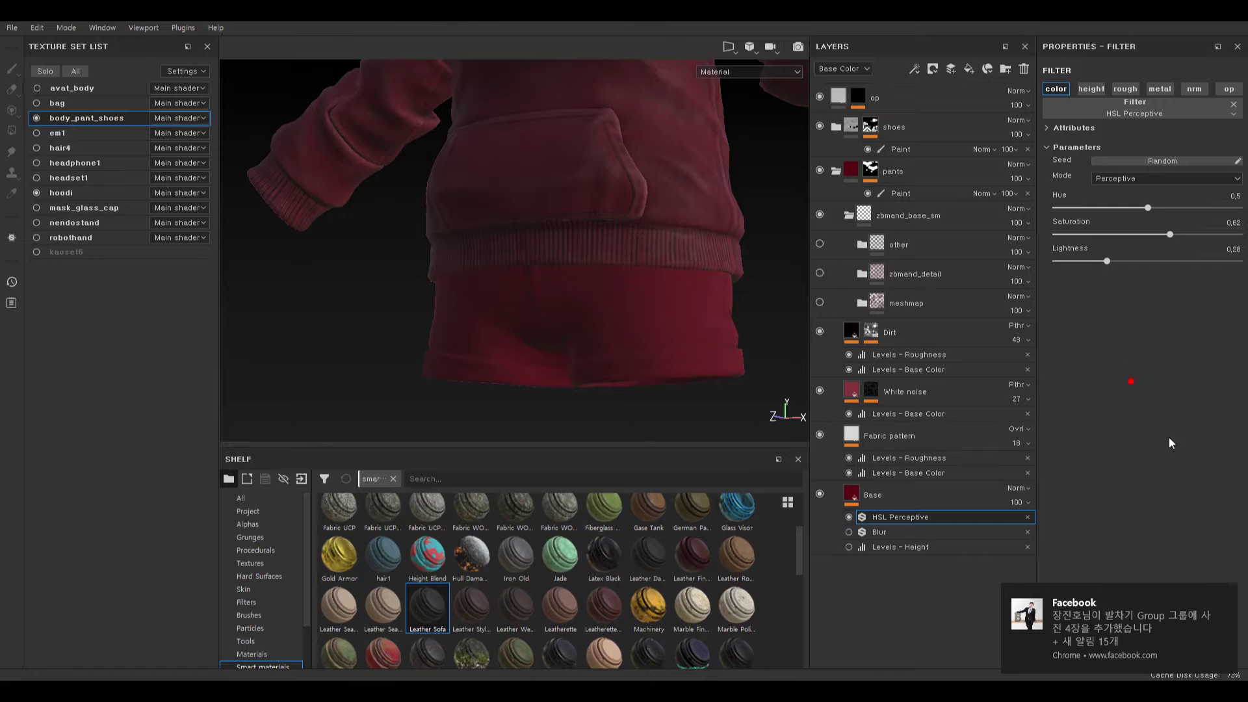
{"action": "left_click", "coordinate": [1225, 597]}
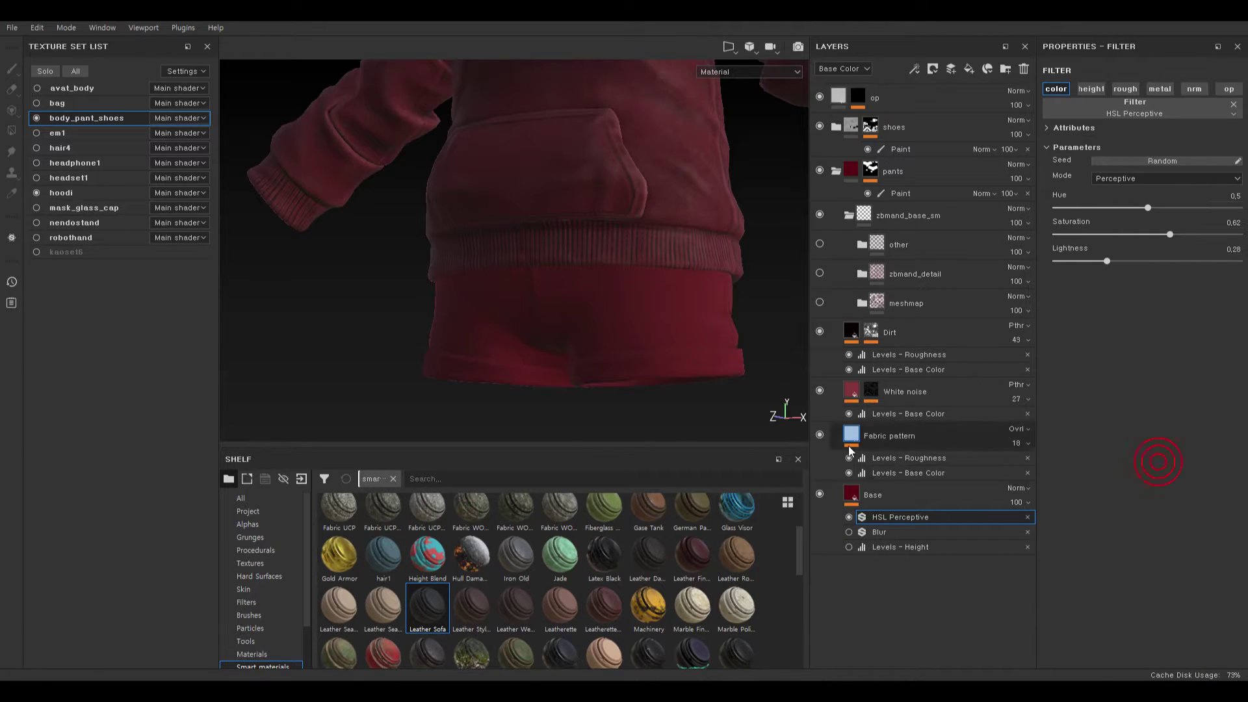
{"action": "left_click", "coordinate": [1144, 215]}
- Sample a dark grey of 0.243, 0.239, 0.224 as the pants Base layer's color input and inspect the pants from several angles
{"action": "left_click", "coordinate": [870, 500]}
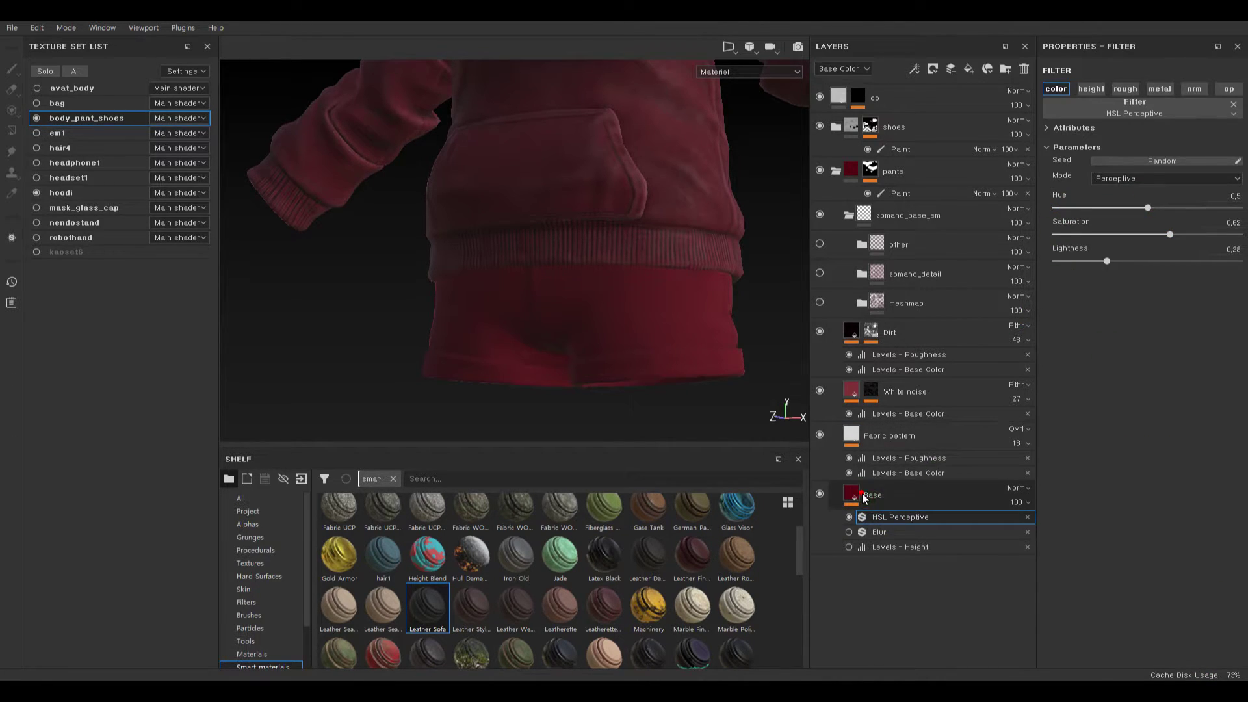
{"action": "left_click", "coordinate": [1143, 499]}
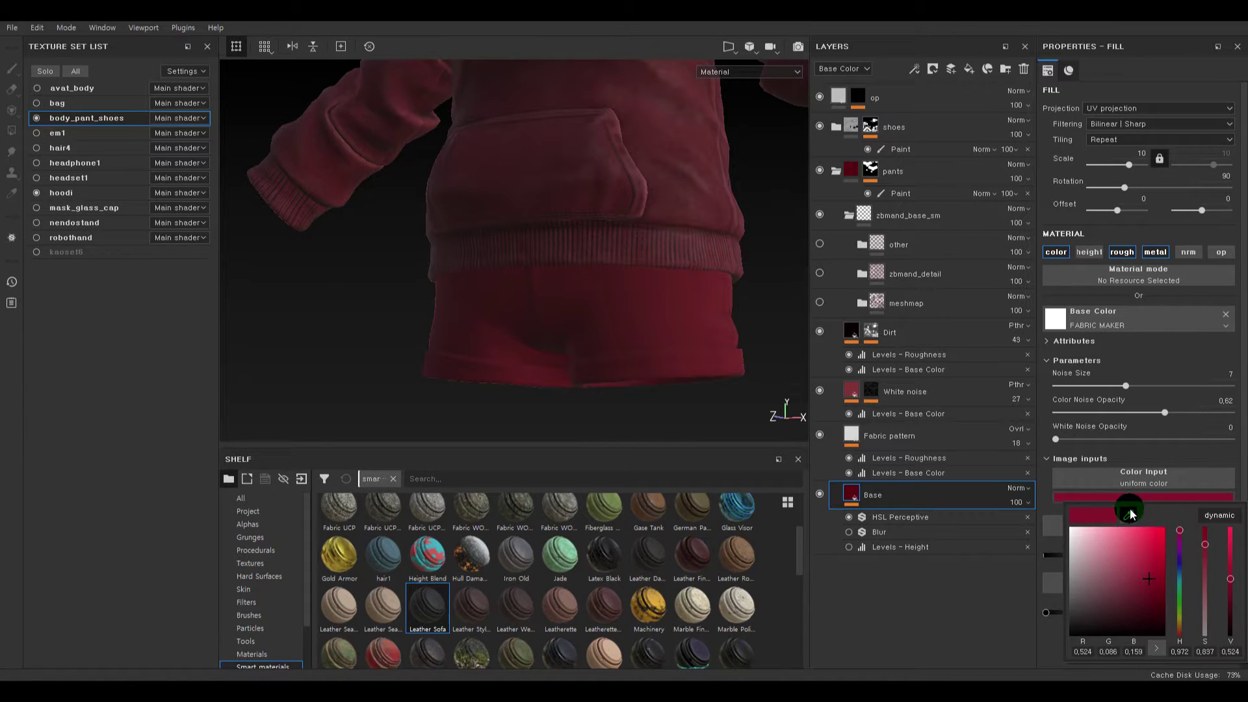
{"action": "left_click", "coordinate": [1129, 514]}
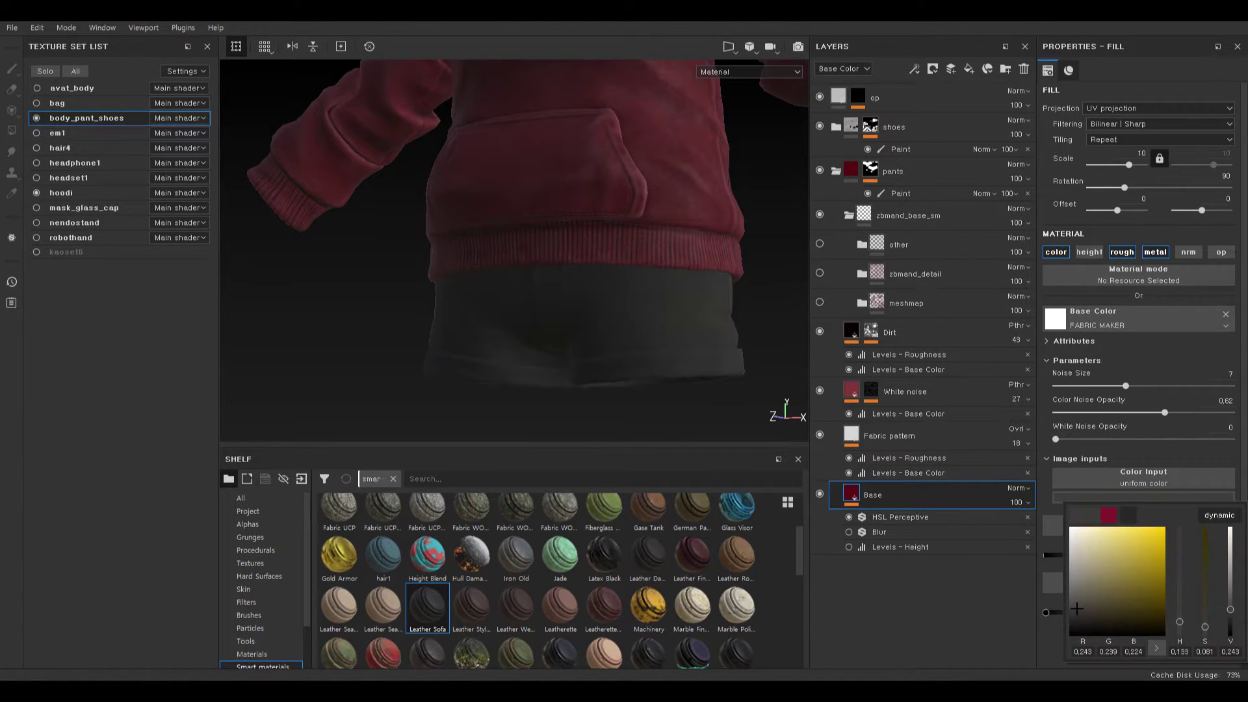
{"action": "right_click_drag", "start_coordinate": [692, 273], "coordinate": [109, 253], "text": "alt"}
{"action": "left_click_drag", "start_coordinate": [570, 262], "coordinate": [630, 267], "text": "alt"}
{"action": "right_click_drag", "start_coordinate": [632, 265], "coordinate": [705, 335], "text": "alt"}
{"action": "left_click_drag", "start_coordinate": [704, 337], "coordinate": [671, 337], "text": "alt"}
{"action": "right_click_drag", "start_coordinate": [680, 328], "coordinate": [657, 301], "text": "alt"}
{"action": "middle_click_drag", "start_coordinate": [657, 300], "coordinate": [693, 251], "text": "alt"}
{"action": "left_click_drag", "start_coordinate": [680, 234], "coordinate": [674, 256], "text": "alt"}
{"action": "right_click_drag", "start_coordinate": [674, 256], "coordinate": [747, 317], "text": "alt"}
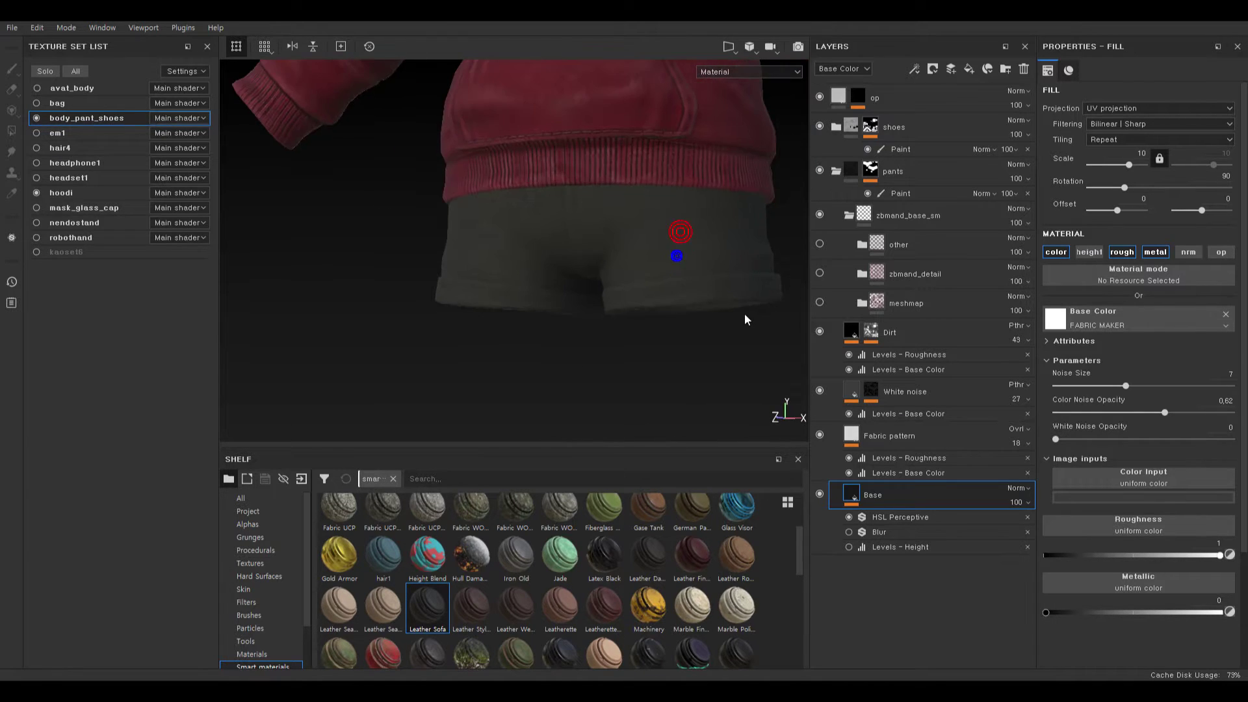
{"action": "middle_click_drag", "start_coordinate": [657, 286], "coordinate": [627, 286], "text": "alt"}
{"action": "left_click_drag", "start_coordinate": [547, 225], "coordinate": [539, 232], "text": "alt"}
{"action": "right_click", "coordinate": [544, 360]}
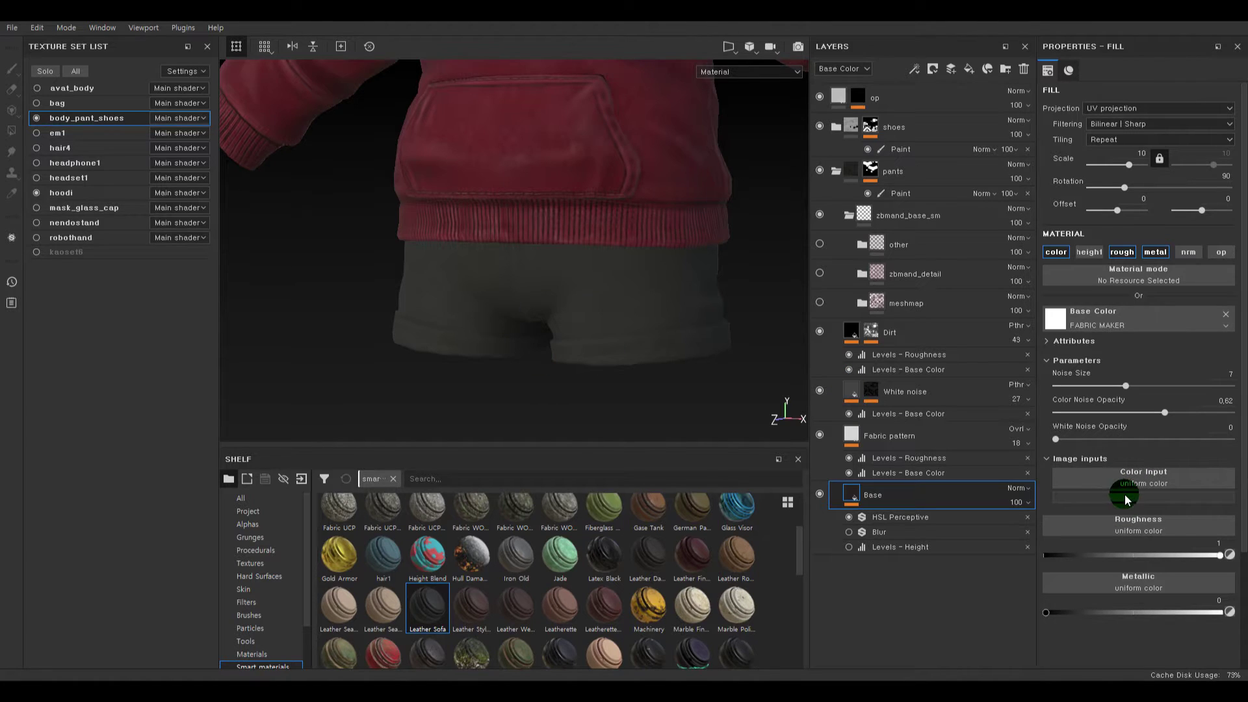
- Change the pants Base layer's color input to a dark navy blue of 0.149, 0.156, 0.228
{"action": "left_click", "coordinate": [1126, 498]}
{"action": "left_click", "coordinate": [1226, 513]}
{"action": "left_click_drag", "start_coordinate": [1181, 568], "coordinate": [1116, 609]}
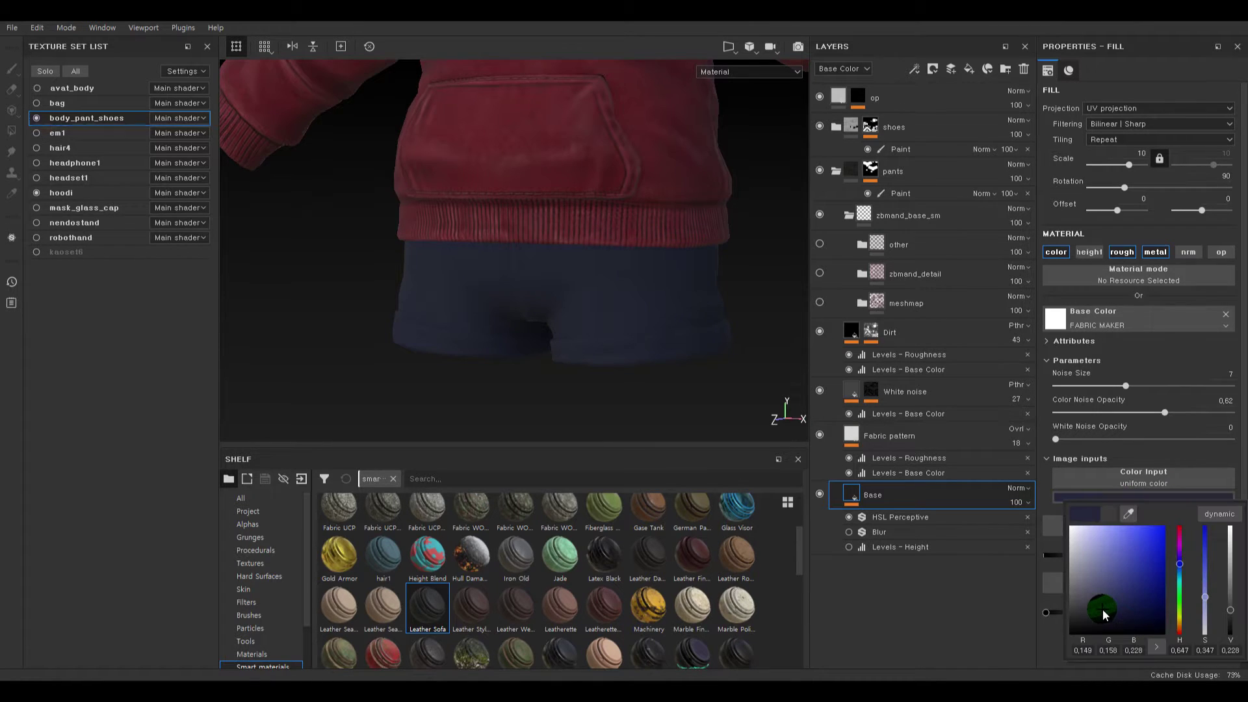
- Darken the pants Base layer's color input to a near-black navy of 0.128, 0.134, 0.180
{"action": "right_click_drag", "start_coordinate": [406, 305], "coordinate": [494, 292], "text": "alt"}
{"action": "left_click_drag", "start_coordinate": [607, 207], "coordinate": [632, 195], "text": "alt"}
{"action": "scroll", "coordinate": [632, 195], "scroll_direction": "up", "scroll_amount": 5}
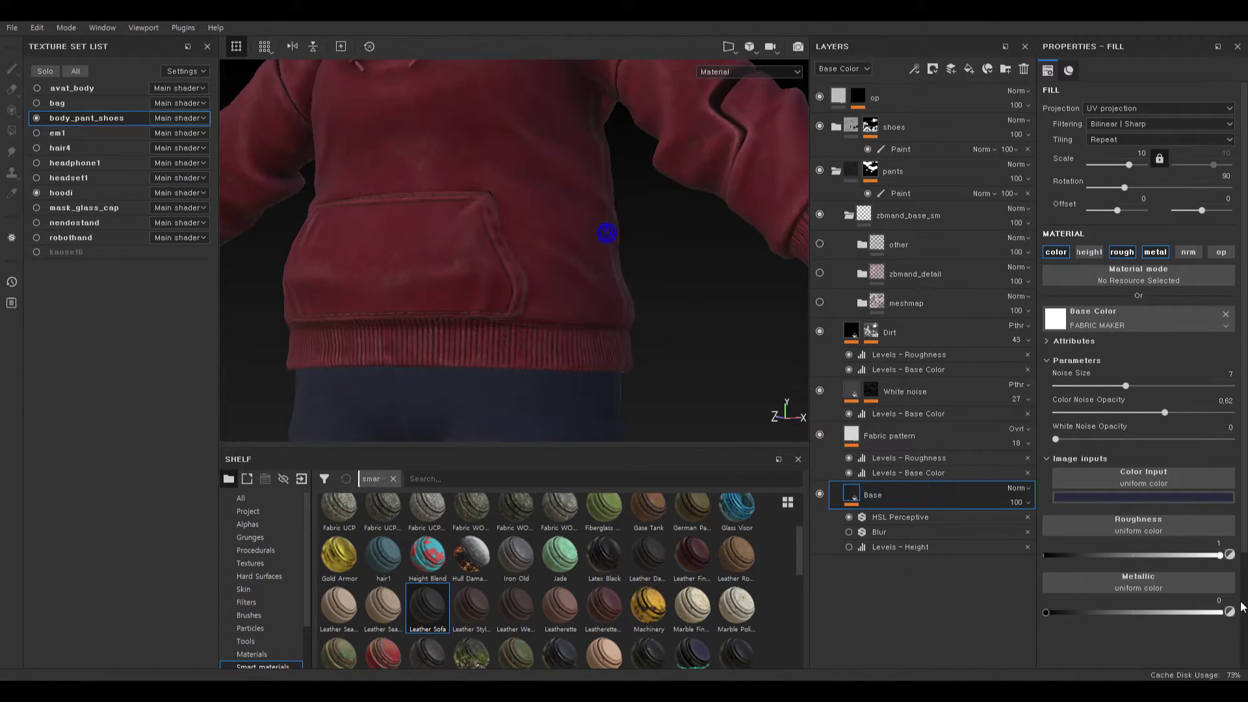
{"action": "left_click", "coordinate": [1147, 499]}
{"action": "left_click", "coordinate": [1098, 620]}
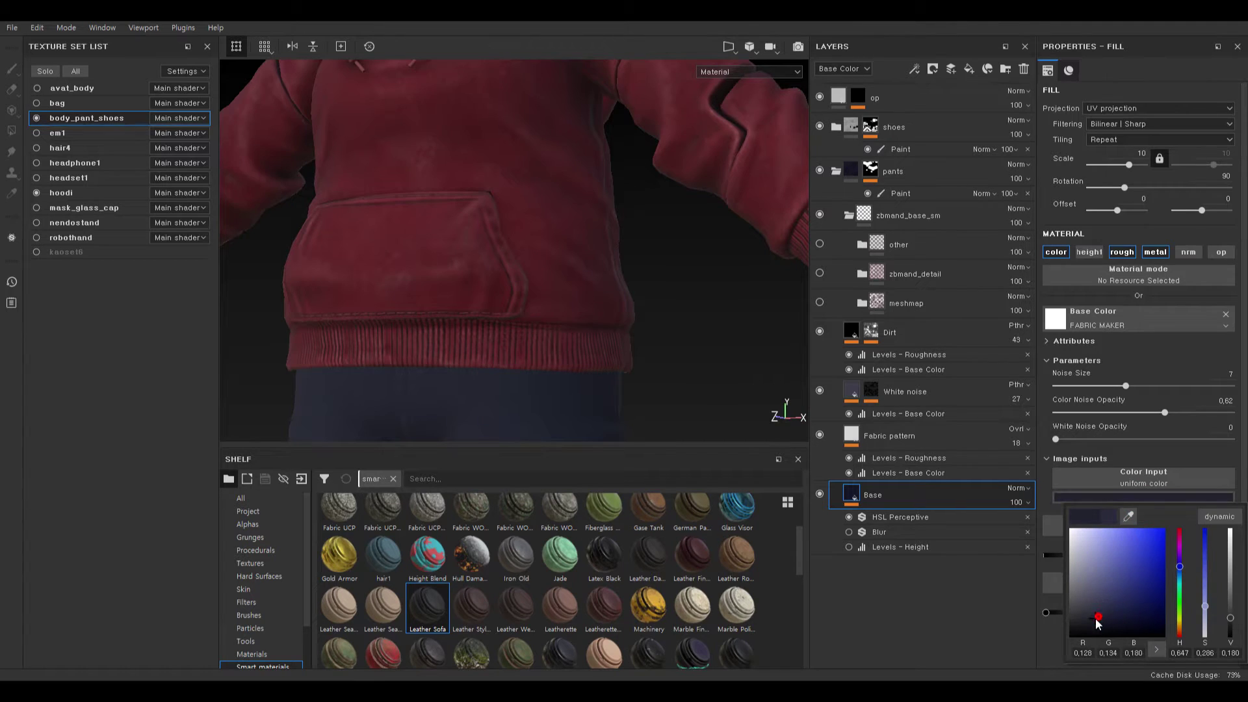
- Inspect the darkened pants color against the red hoodie from several distances and angles and under changed lighting
{"action": "right_click_drag", "start_coordinate": [617, 369], "coordinate": [147, 278], "text": "alt"}
{"action": "left_click_drag", "start_coordinate": [705, 324], "coordinate": [344, 298], "text": "alt"}
{"action": "right_click_drag", "start_coordinate": [604, 303], "coordinate": [667, 343], "text": "shift"}
{"action": "left_click_drag", "start_coordinate": [666, 343], "coordinate": [593, 311], "text": "alt"}
{"action": "right_click_drag", "start_coordinate": [593, 311], "coordinate": [576, 312], "text": "shift"}
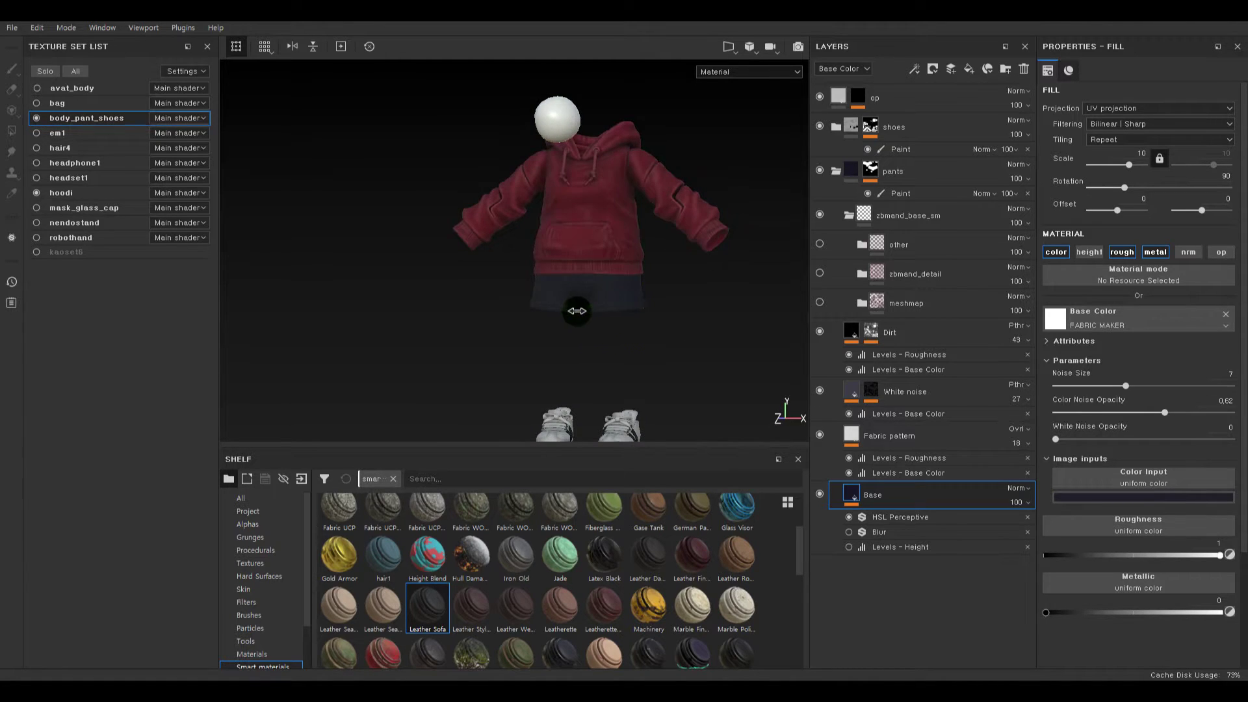
{"action": "scroll", "coordinate": [578, 284], "scroll_direction": "up", "scroll_amount": 4}
{"action": "scroll", "coordinate": [616, 265], "scroll_direction": "up", "scroll_amount": 4}
{"action": "left_click_drag", "start_coordinate": [617, 265], "coordinate": [611, 328], "text": "alt"}
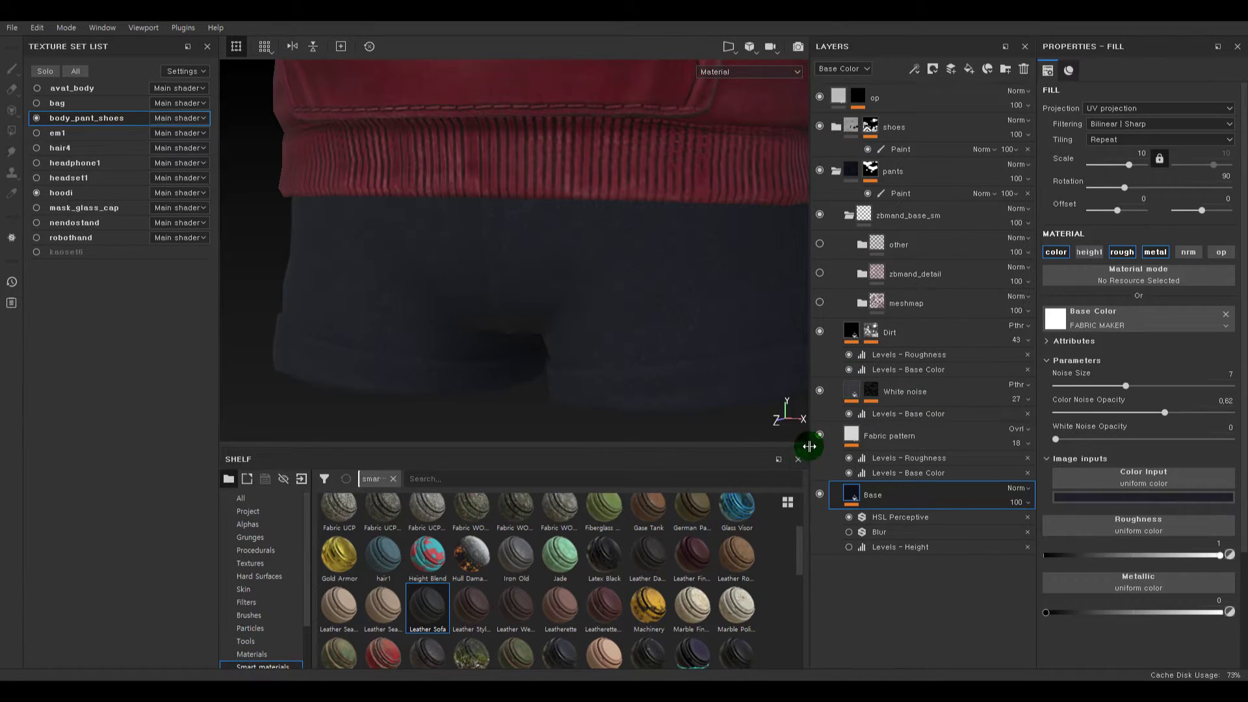
{"action": "left_click_drag", "start_coordinate": [673, 327], "coordinate": [671, 292], "text": "alt"}
{"action": "right_click_drag", "start_coordinate": [671, 292], "coordinate": [734, 325], "text": "alt"}
{"action": "right_click_drag", "start_coordinate": [657, 312], "coordinate": [507, 288], "text": "alt"}
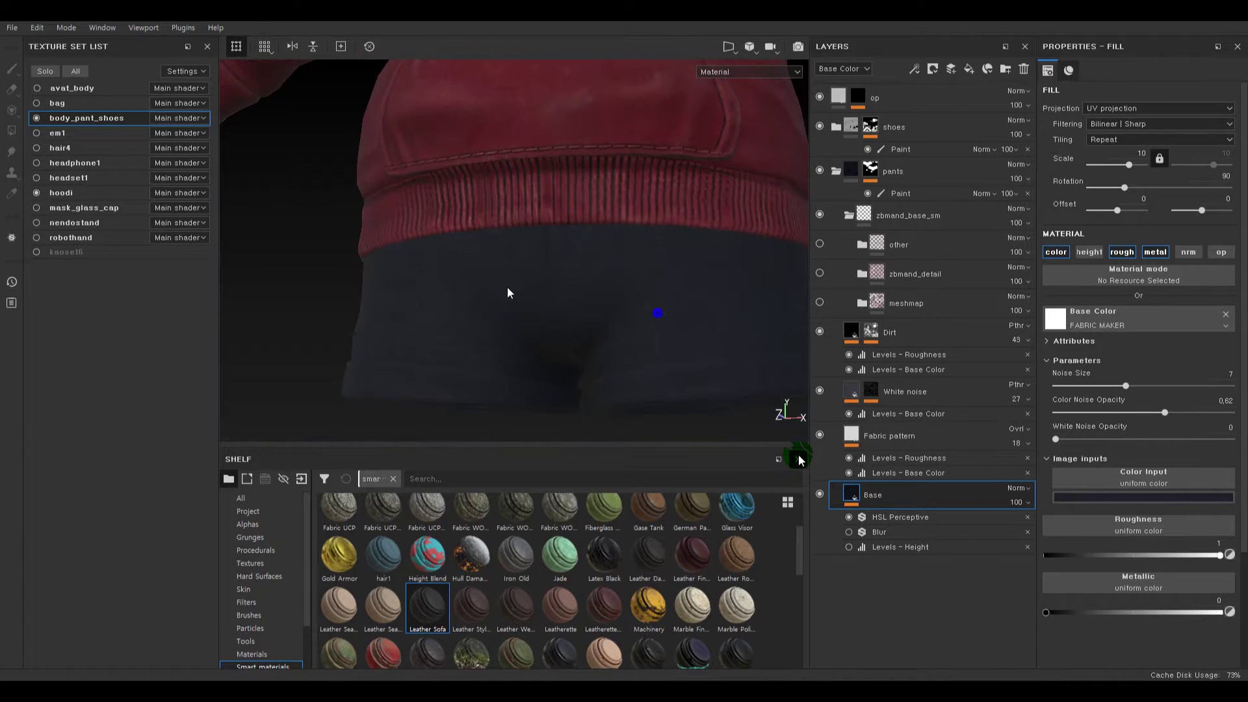
- Add a fill layer named p above the pants' Fabric pattern layer and hide the Fabric pattern layer
{"action": "left_click", "coordinate": [852, 436]}
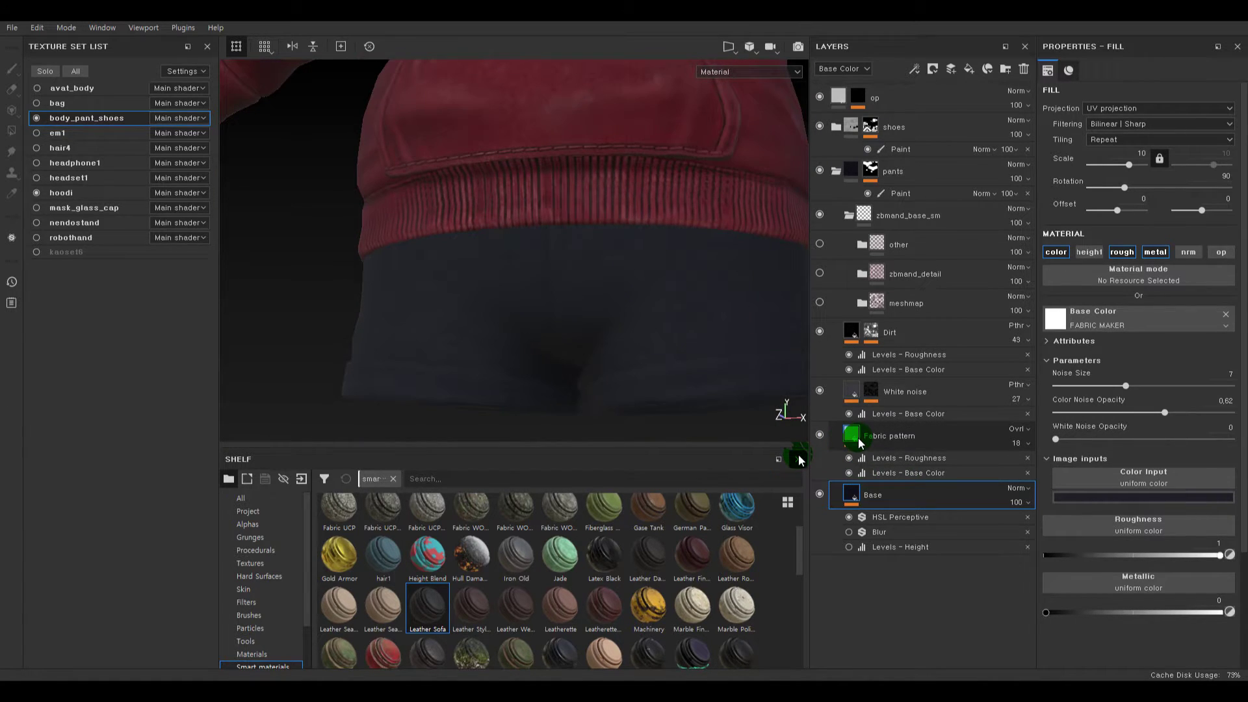
{"action": "left_click", "coordinate": [975, 73]}
{"action": "key", "text": "BackSpace"}
{"action": "key", "text": "Return"}
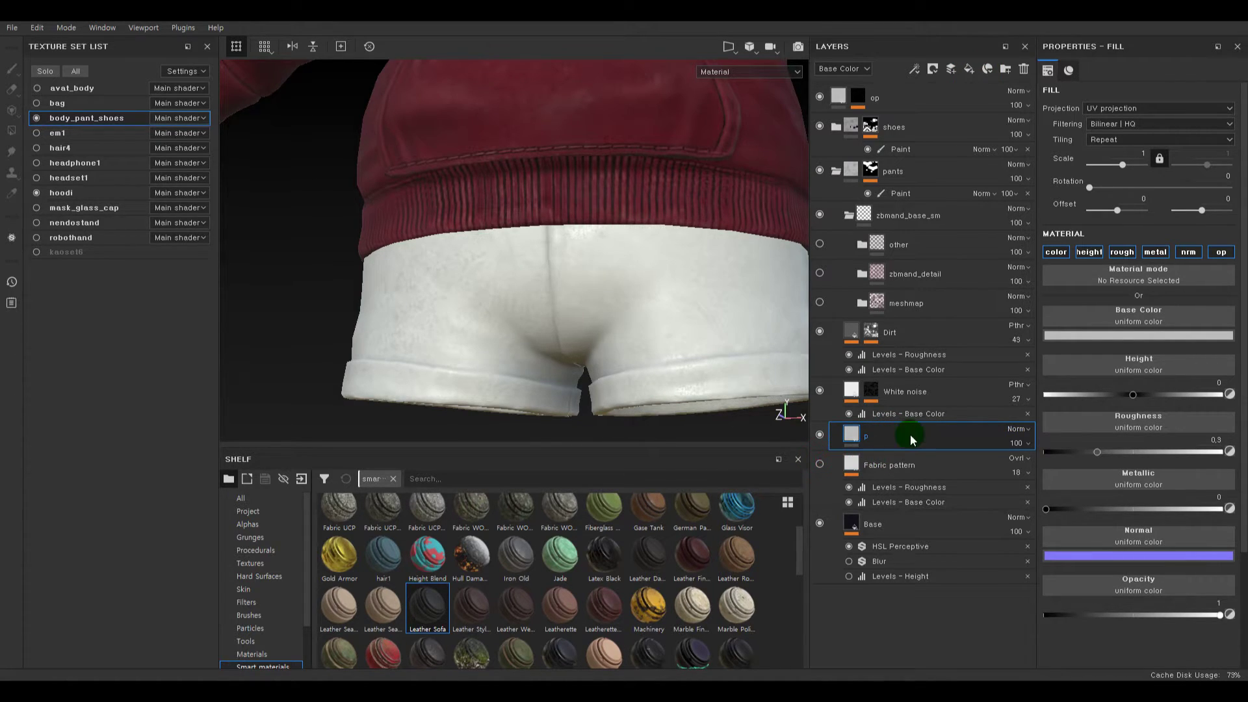
- Try the Fabric Baseball Hat, Rough and Denim Base materials on the p layer and apply Fabric Soft Denim
{"action": "scroll", "coordinate": [260, 630], "scroll_direction": "down", "scroll_amount": 3}
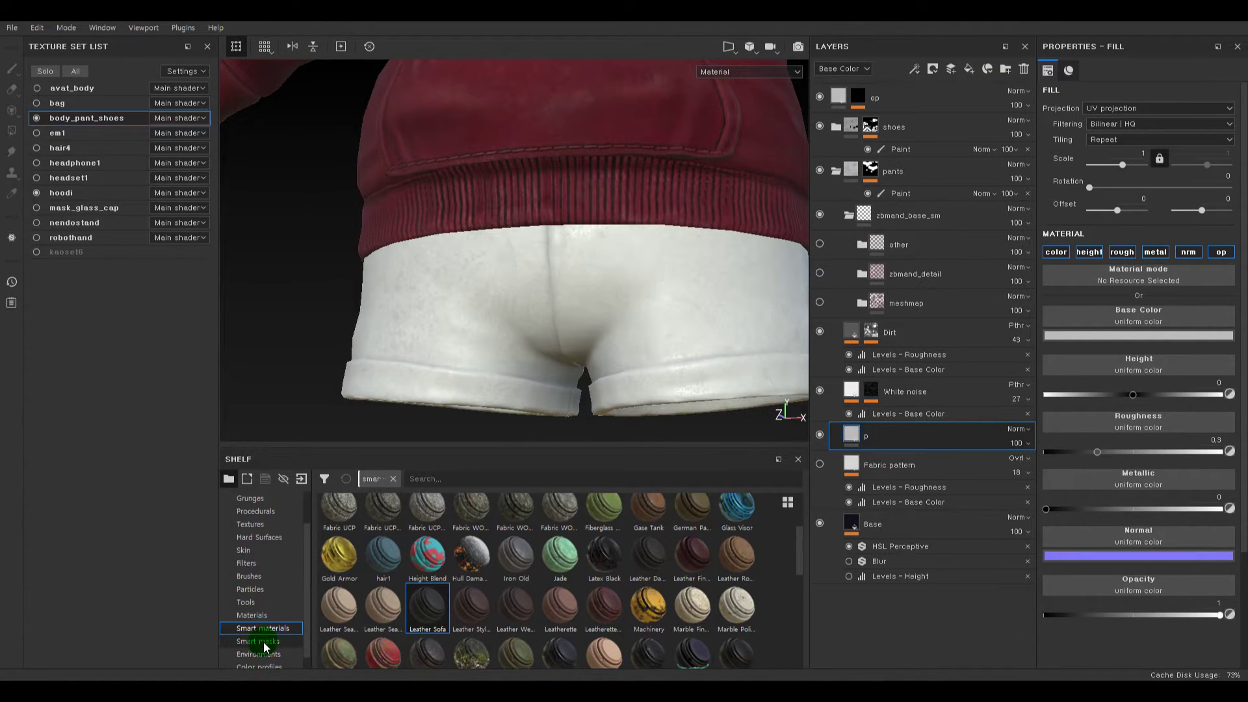
{"action": "left_click", "coordinate": [269, 618]}
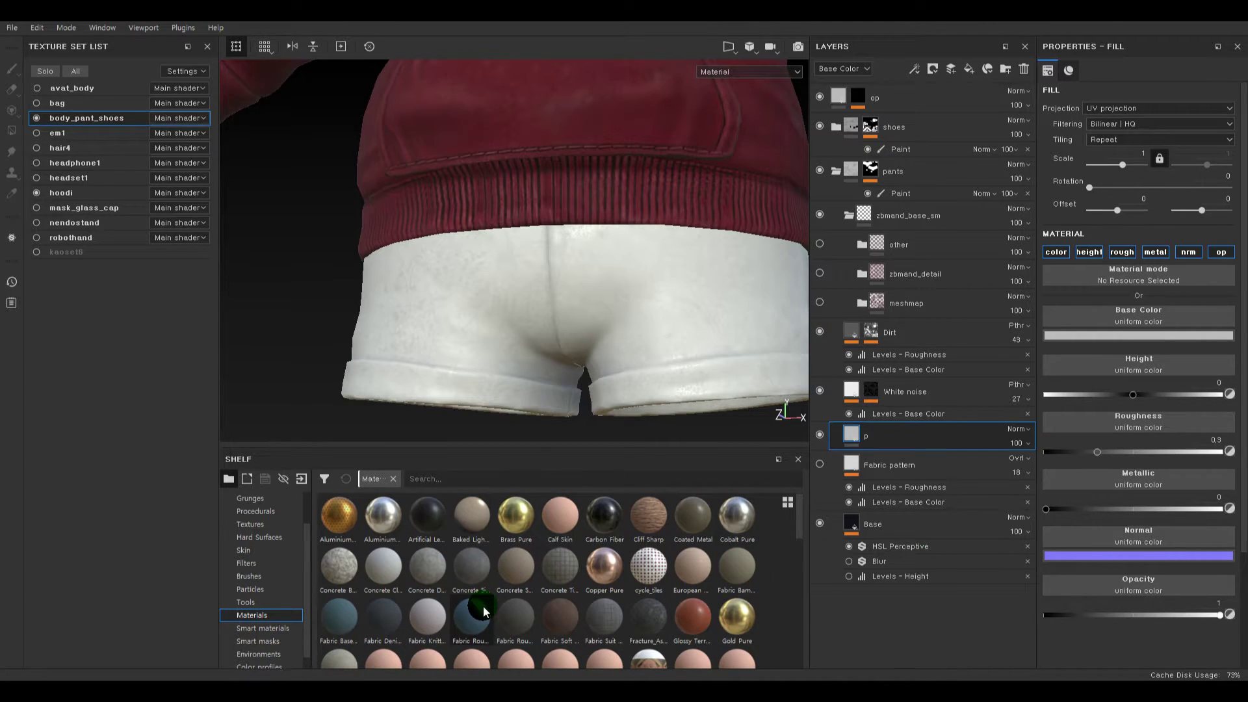
{"action": "left_click", "coordinate": [350, 611]}
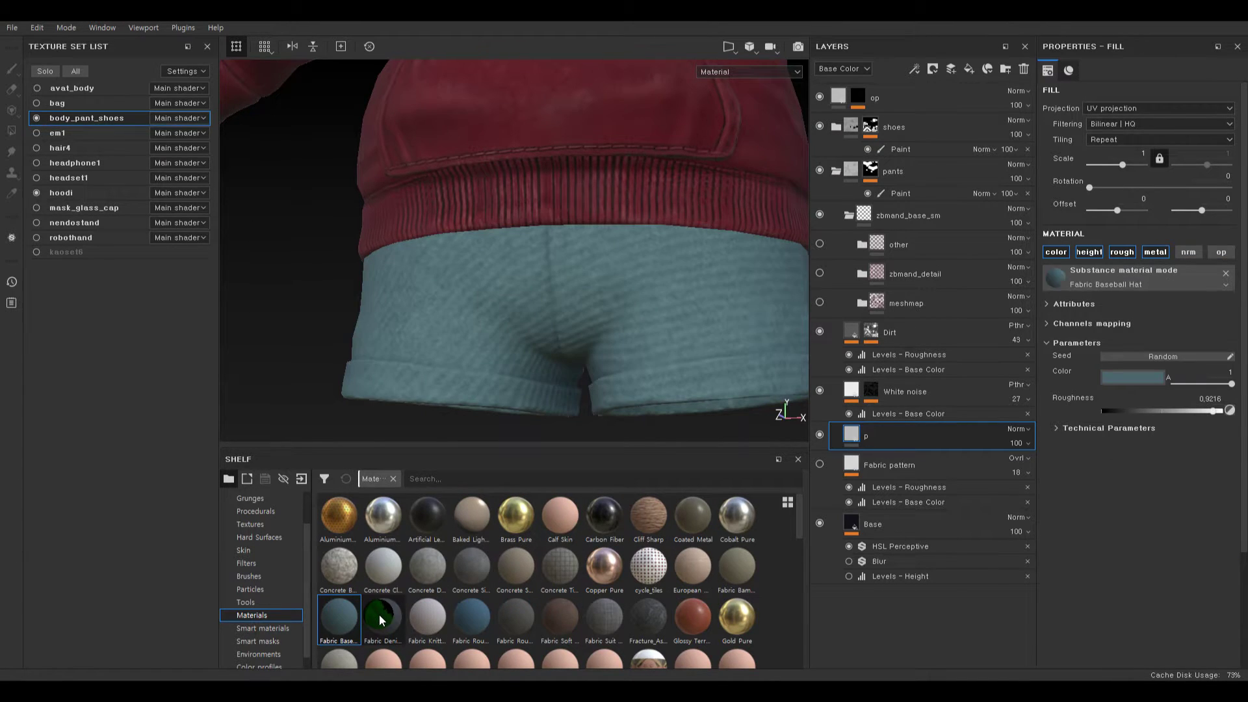
{"action": "left_click", "coordinate": [381, 618]}
{"action": "left_click", "coordinate": [463, 619]}
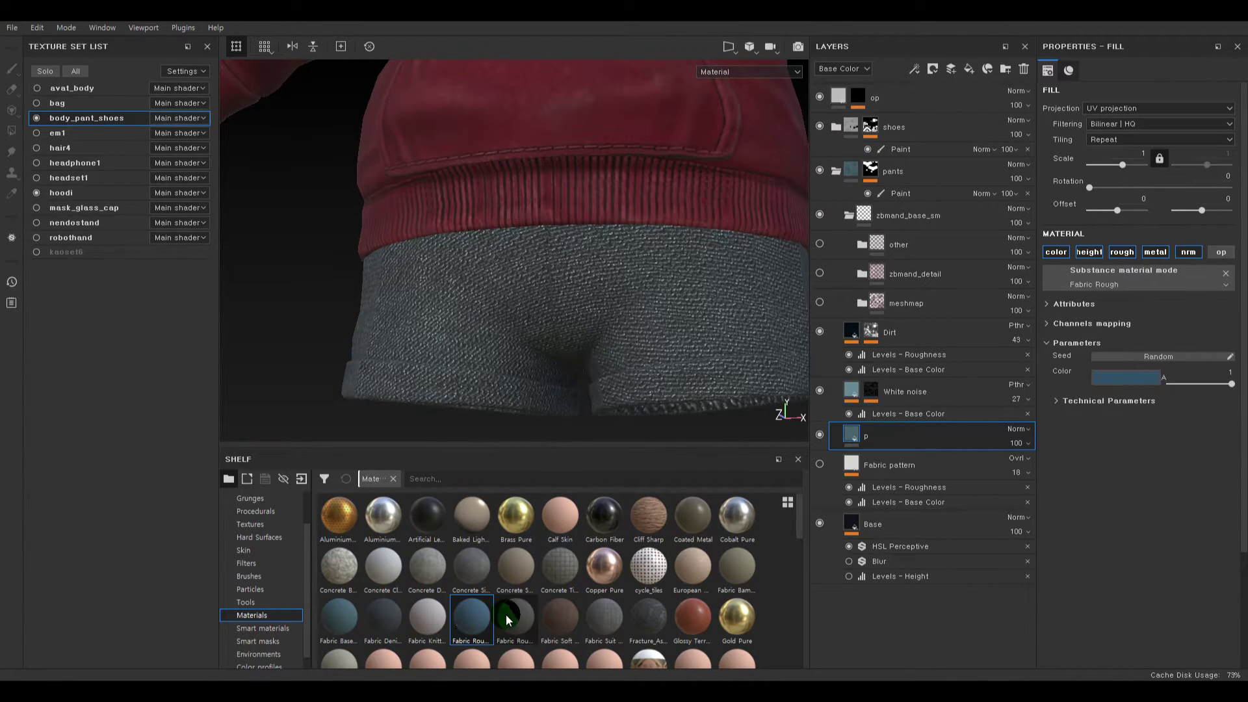
{"action": "left_click", "coordinate": [517, 620]}
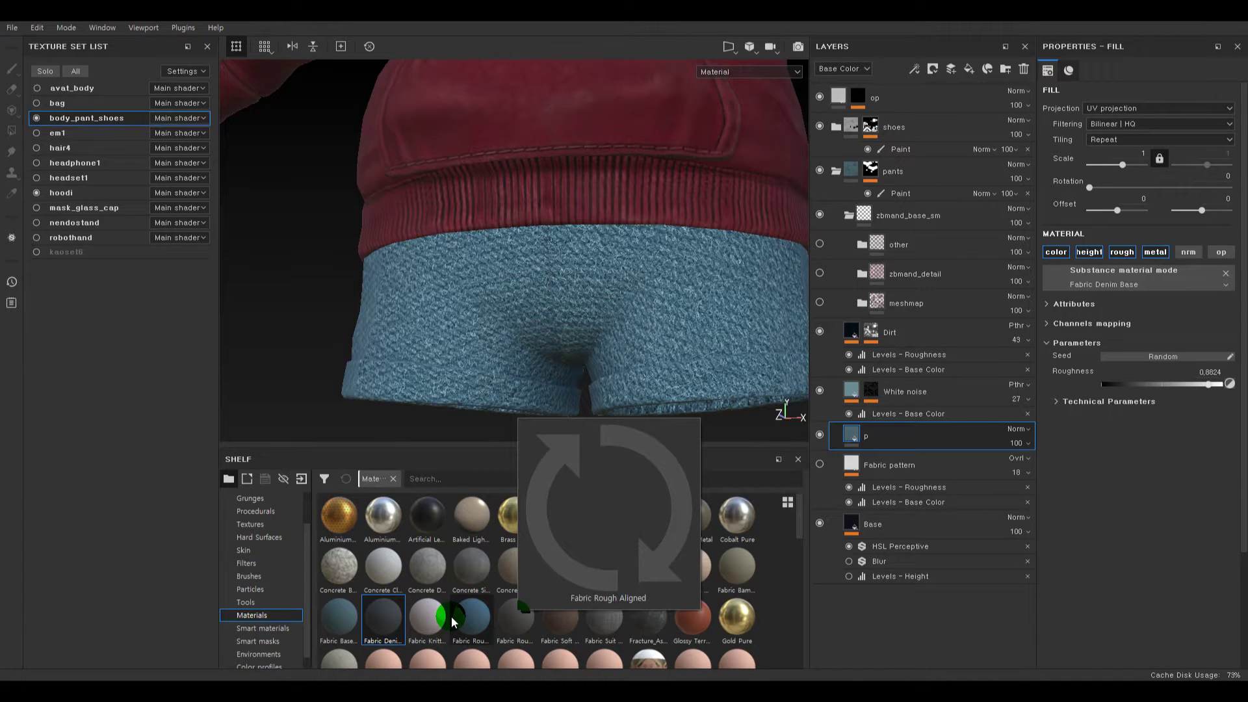
{"action": "left_click", "coordinate": [384, 620]}
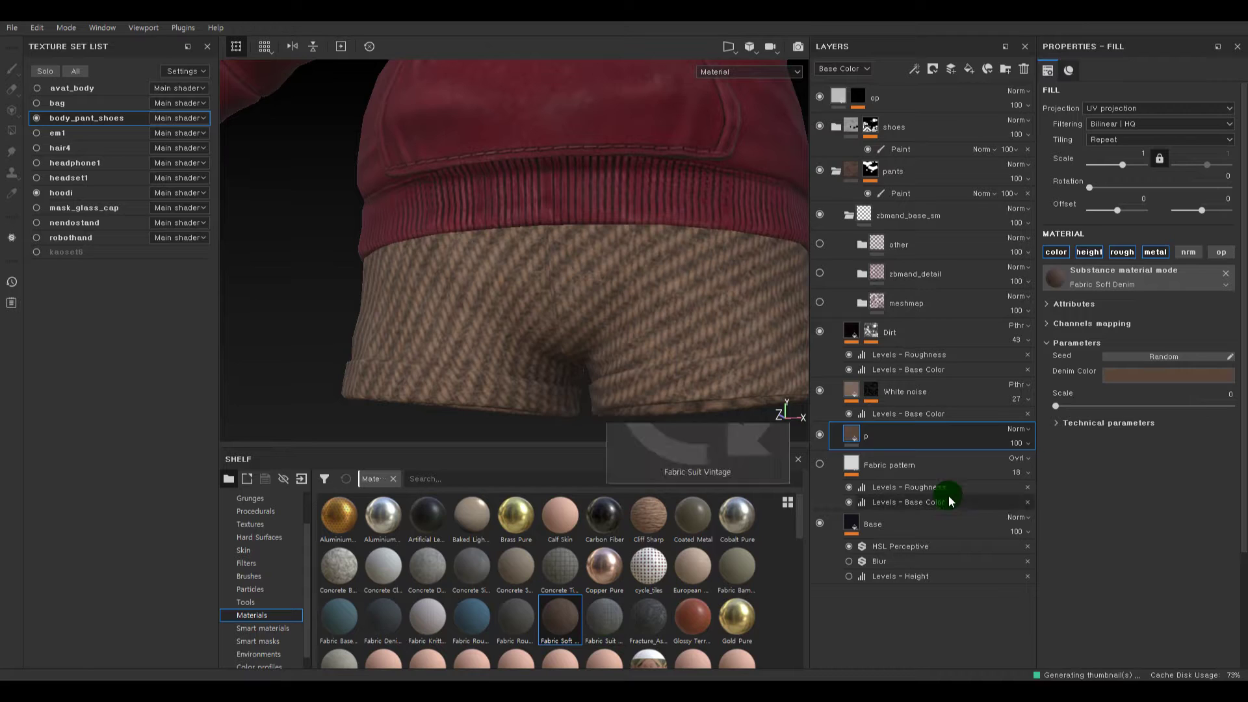
- Set the p layer's UV tiling scale to 3.5 to make the Fabric Soft Denim weave finer
{"action": "right_click_drag", "start_coordinate": [599, 350], "coordinate": [645, 295], "text": "alt"}
{"action": "left_click_drag", "start_coordinate": [645, 295], "coordinate": [680, 299], "text": "alt"}
{"action": "left_click_drag", "start_coordinate": [1124, 170], "coordinate": [1128, 170]}
{"action": "left_click_drag", "start_coordinate": [856, 256], "coordinate": [871, 275], "text": "alt"}
{"action": "right_click_drag", "start_coordinate": [624, 306], "coordinate": [585, 312], "text": "alt"}
{"action": "mouse_move", "coordinate": [585, 312]}
{"action": "left_mouse_down", "text": "alt"}
{"action": "mouse_move", "coordinate": [418, 342]}
{"action": "mouse_move", "coordinate": [604, 314]}
{"action": "left_mouse_up", "text": "alt"}
{"action": "right_click_drag", "start_coordinate": [605, 314], "coordinate": [672, 237], "text": "alt"}
{"action": "middle_click_drag", "start_coordinate": [629, 351], "coordinate": [611, 293], "text": "alt"}
{"action": "left_click_drag", "start_coordinate": [611, 292], "coordinate": [706, 278], "text": "alt"}
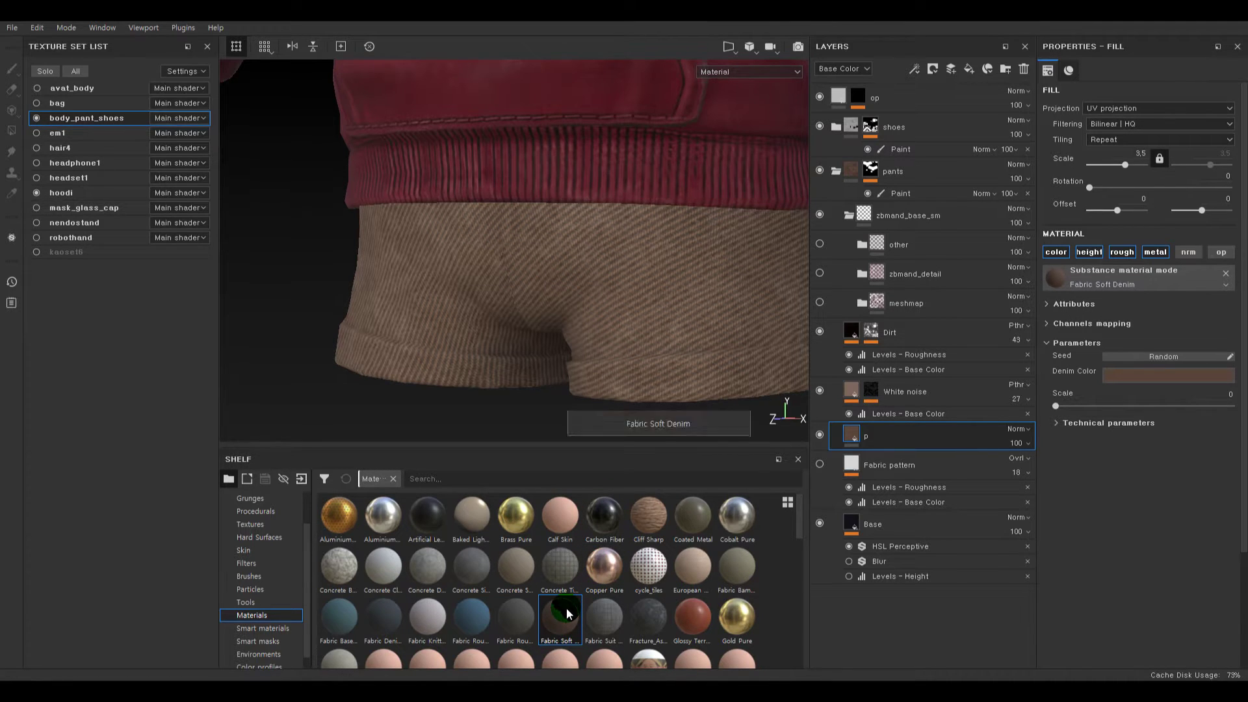
- Examine the denim weave direction on the pants' front, back pockets, leg openings and side seams
{"action": "mouse_move", "coordinate": [566, 614]}
{"action": "right_click_drag", "start_coordinate": [652, 284], "coordinate": [384, 187], "text": "alt"}
{"action": "left_click_drag", "start_coordinate": [683, 261], "coordinate": [559, 260], "text": "alt"}
{"action": "middle_click_drag", "start_coordinate": [705, 279], "coordinate": [568, 270], "text": "alt"}
{"action": "left_click_drag", "start_coordinate": [568, 270], "coordinate": [468, 257], "text": "alt"}
{"action": "right_click_drag", "start_coordinate": [507, 256], "coordinate": [617, 270], "text": "alt"}
{"action": "left_click_drag", "start_coordinate": [618, 269], "coordinate": [582, 271], "text": "alt"}
{"action": "right_click_drag", "start_coordinate": [583, 270], "coordinate": [682, 358], "text": "alt"}
{"action": "middle_click_drag", "start_coordinate": [676, 353], "coordinate": [572, 361], "text": "alt"}
{"action": "left_click_drag", "start_coordinate": [568, 362], "coordinate": [532, 120], "text": "alt"}
{"action": "right_click_drag", "start_coordinate": [626, 285], "coordinate": [24, 159], "text": "alt"}
{"action": "left_click_drag", "start_coordinate": [525, 217], "coordinate": [533, 233], "text": "alt"}
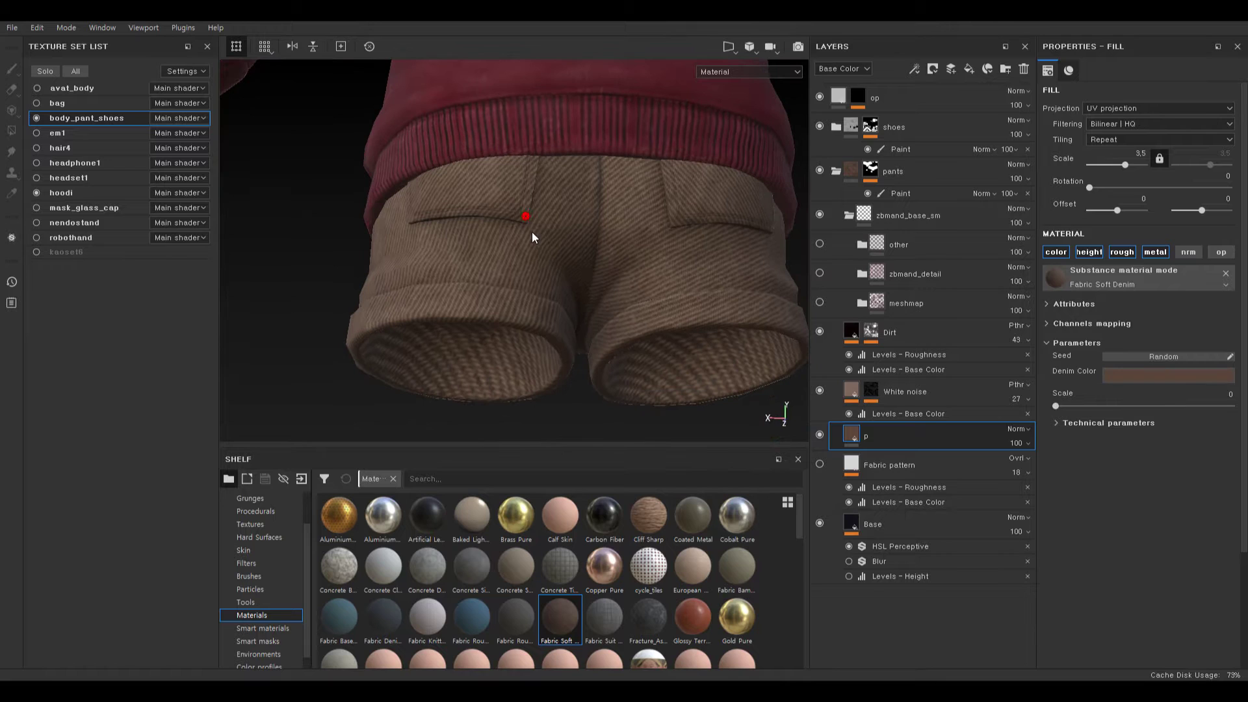
{"action": "left_click_drag", "start_coordinate": [375, 263], "coordinate": [589, 270], "text": "alt"}
{"action": "middle_click_drag", "start_coordinate": [310, 289], "coordinate": [494, 268], "text": "alt"}
{"action": "right_click_drag", "start_coordinate": [495, 268], "coordinate": [623, 279], "text": "alt"}
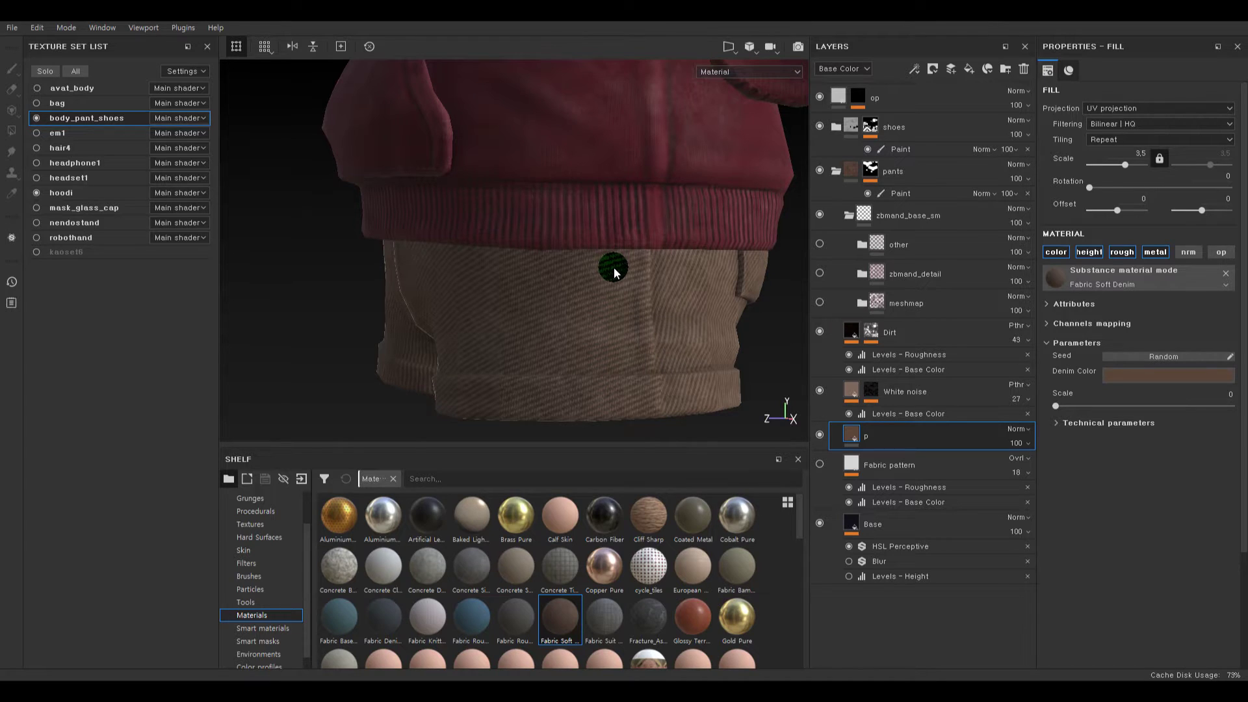
{"action": "right_click_drag", "start_coordinate": [672, 304], "coordinate": [613, 310], "text": "alt"}
{"action": "left_click_drag", "start_coordinate": [614, 311], "coordinate": [565, 293], "text": "alt"}
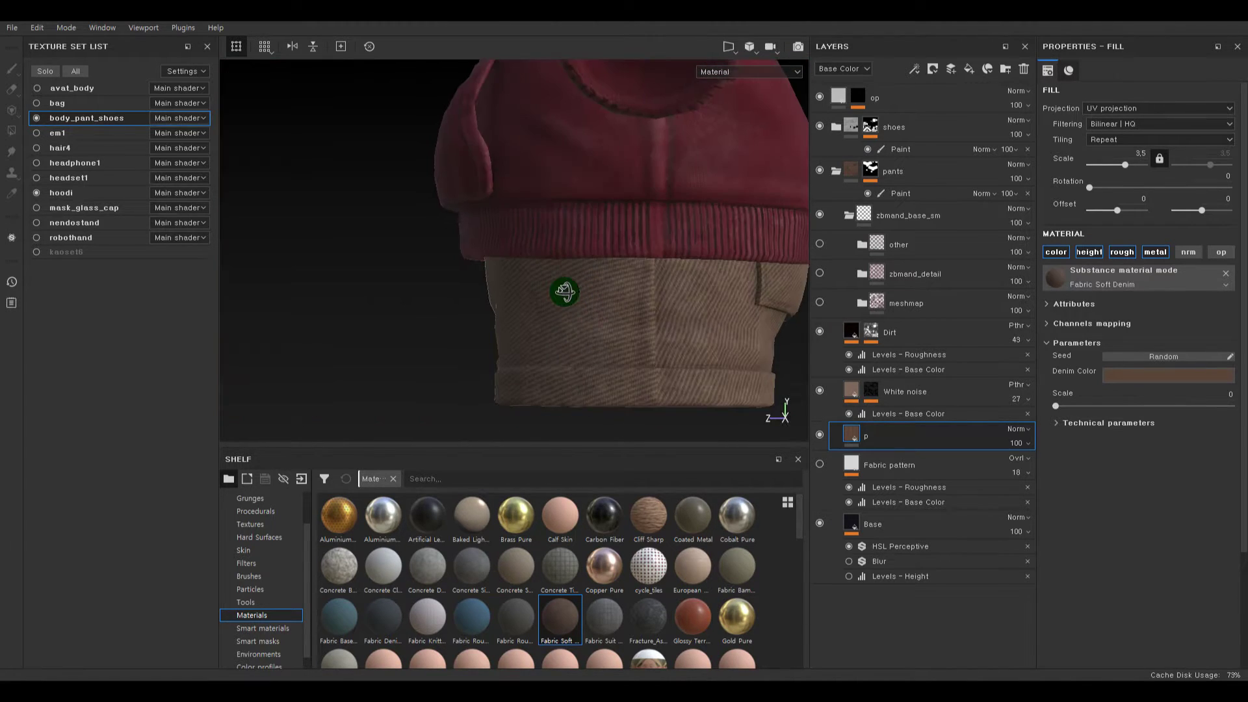
{"action": "left_click_drag", "start_coordinate": [706, 329], "coordinate": [788, 310], "text": "alt"}
- Rotate the p layer's denim pattern to 185.92, comparing the weave direction around the pants
{"action": "left_click_drag", "start_coordinate": [1094, 195], "coordinate": [1173, 189]}
{"action": "left_click_drag", "start_coordinate": [635, 223], "coordinate": [449, 225], "text": "alt"}
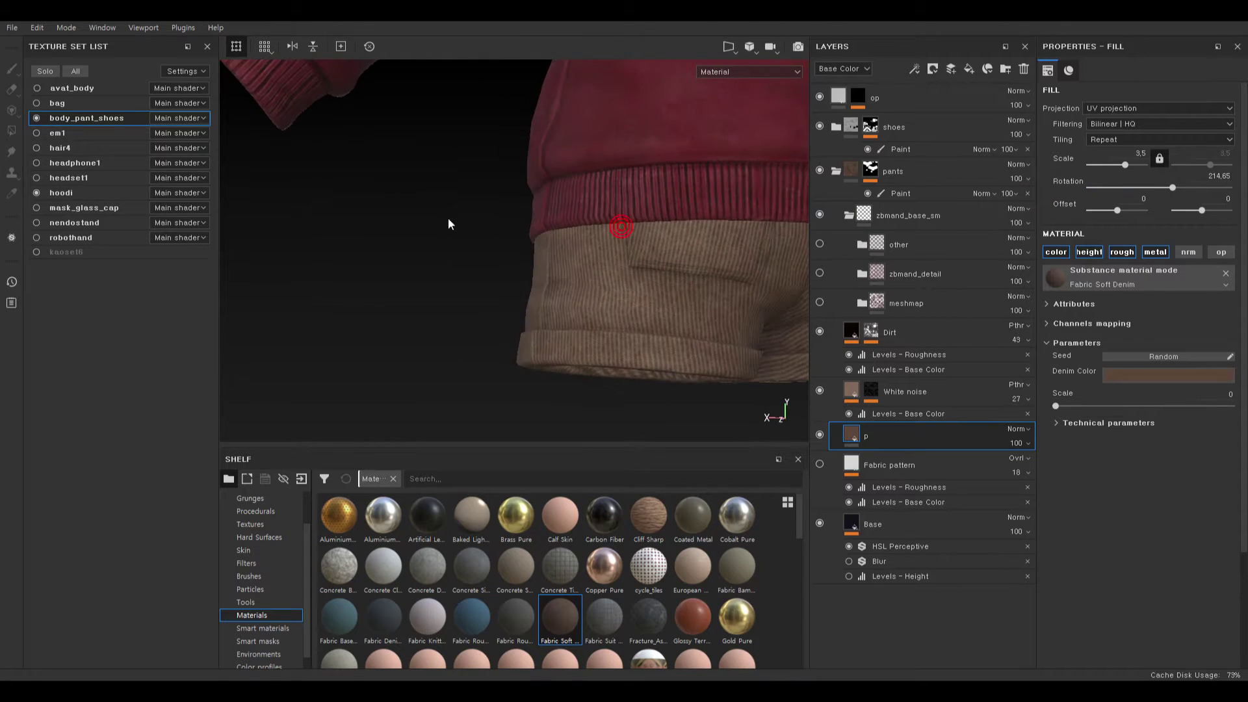
{"action": "right_click_drag", "start_coordinate": [544, 243], "coordinate": [404, 248], "text": "alt"}
{"action": "left_click_drag", "start_coordinate": [622, 240], "coordinate": [455, 237], "text": "alt"}
{"action": "left_click_drag", "start_coordinate": [574, 223], "coordinate": [683, 230], "text": "alt"}
{"action": "left_click_drag", "start_coordinate": [501, 198], "coordinate": [641, 205], "text": "alt"}
{"action": "right_click_drag", "start_coordinate": [572, 197], "coordinate": [657, 206], "text": "alt"}
{"action": "middle_click_drag", "start_coordinate": [602, 206], "coordinate": [695, 274], "text": "alt"}
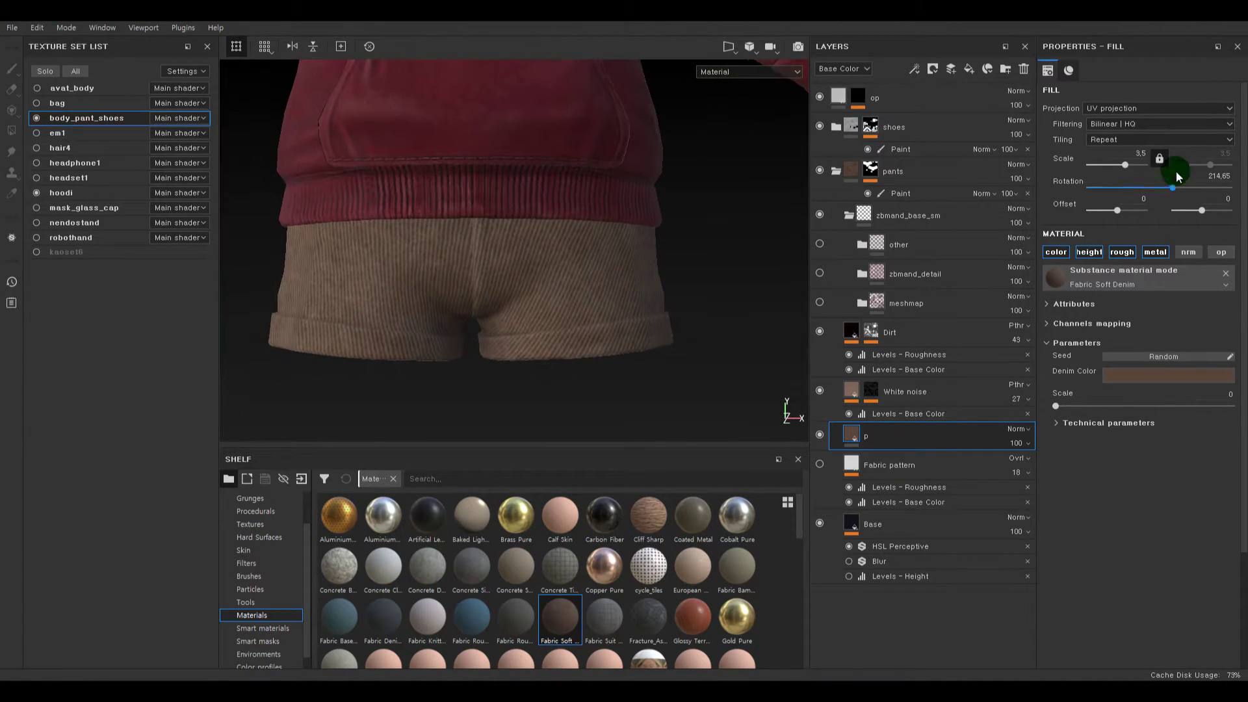
{"action": "left_click_drag", "start_coordinate": [1170, 191], "coordinate": [1161, 190]}
{"action": "left_click_drag", "start_coordinate": [634, 257], "coordinate": [571, 247], "text": "alt"}
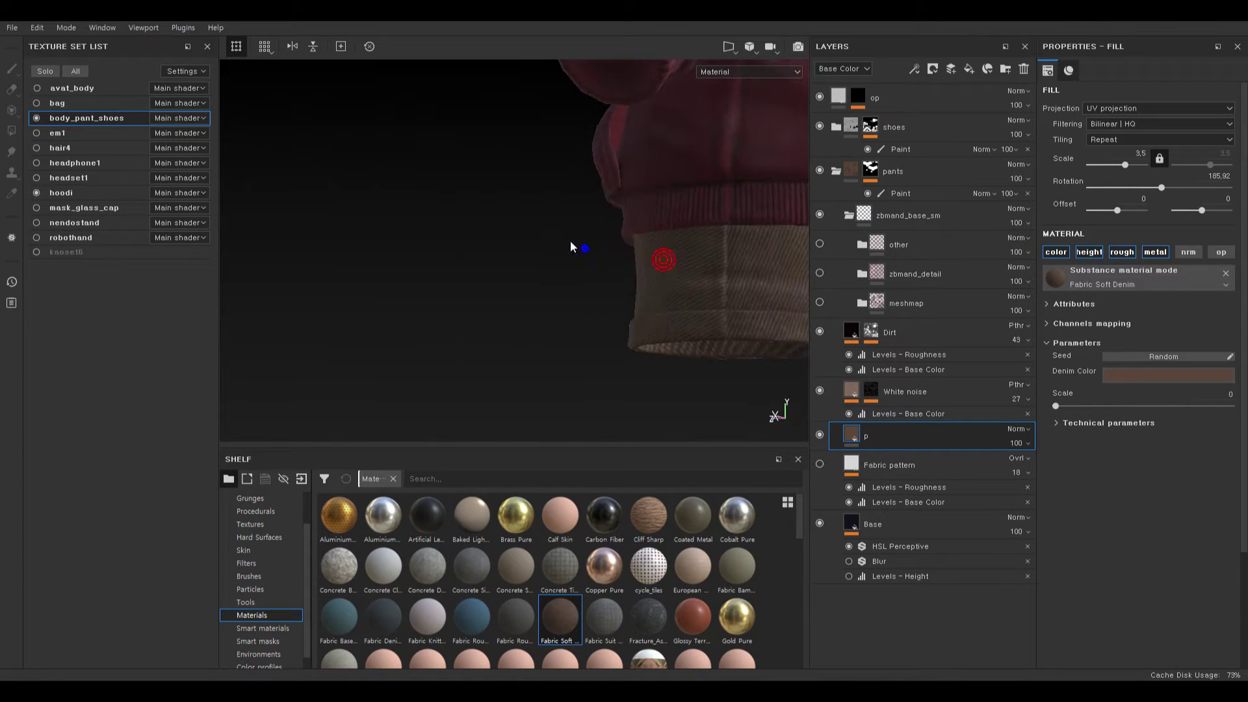
- Switch the p layer's projection to Tri-planar projection and view the back of the pants
{"action": "left_click", "coordinate": [1092, 107]}
{"action": "left_click", "coordinate": [1133, 122]}
{"action": "left_click_drag", "start_coordinate": [567, 247], "coordinate": [613, 221], "text": "alt"}
{"action": "right_click_drag", "start_coordinate": [541, 209], "coordinate": [563, 266], "text": "alt"}
{"action": "left_click_drag", "start_coordinate": [565, 297], "coordinate": [658, 294], "text": "ctrl+alt"}
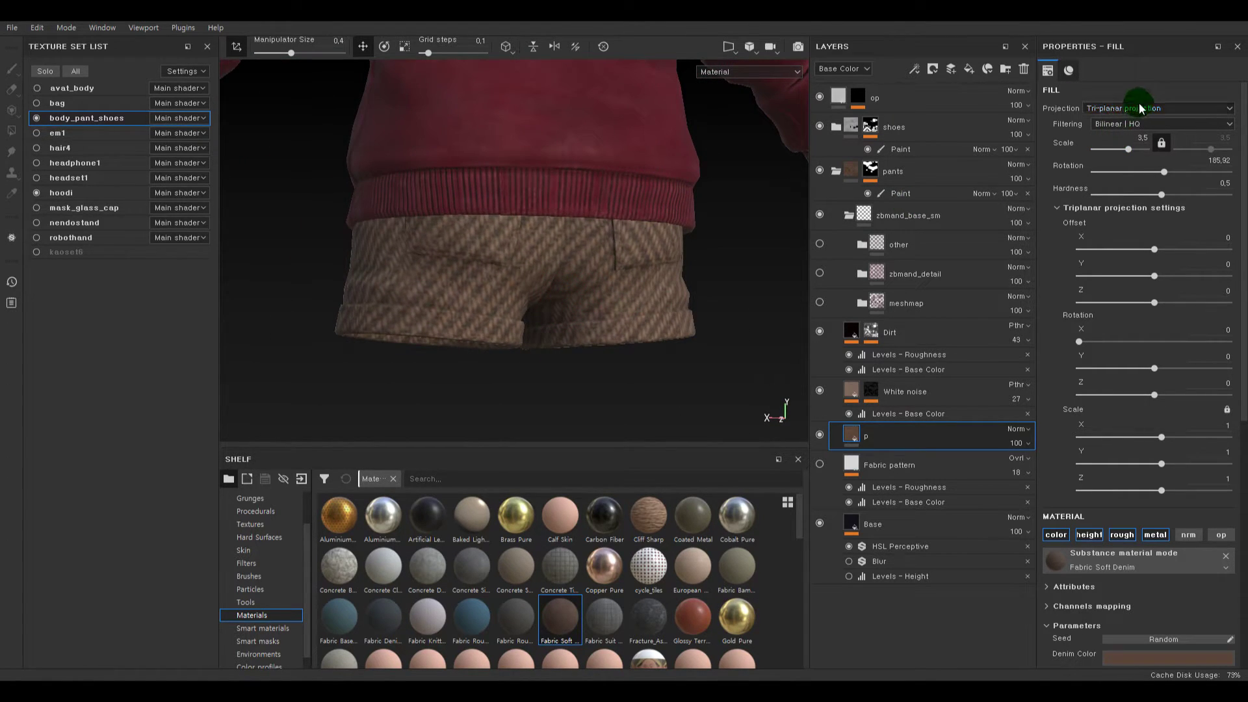
- Set the p layer's tri-planar tiling scale to 9.33 and check the weave on the pants' underside
{"action": "left_click", "coordinate": [1117, 150]}
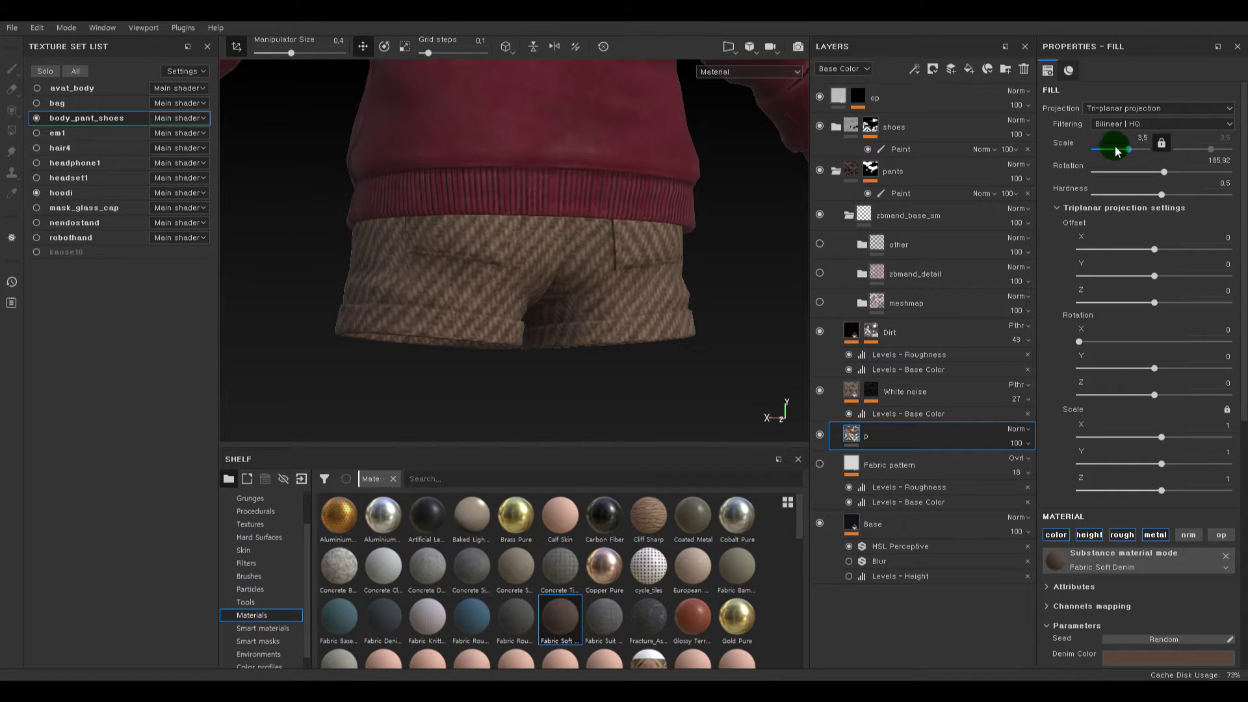
{"action": "left_click_drag", "start_coordinate": [585, 312], "coordinate": [618, 245], "text": "alt"}
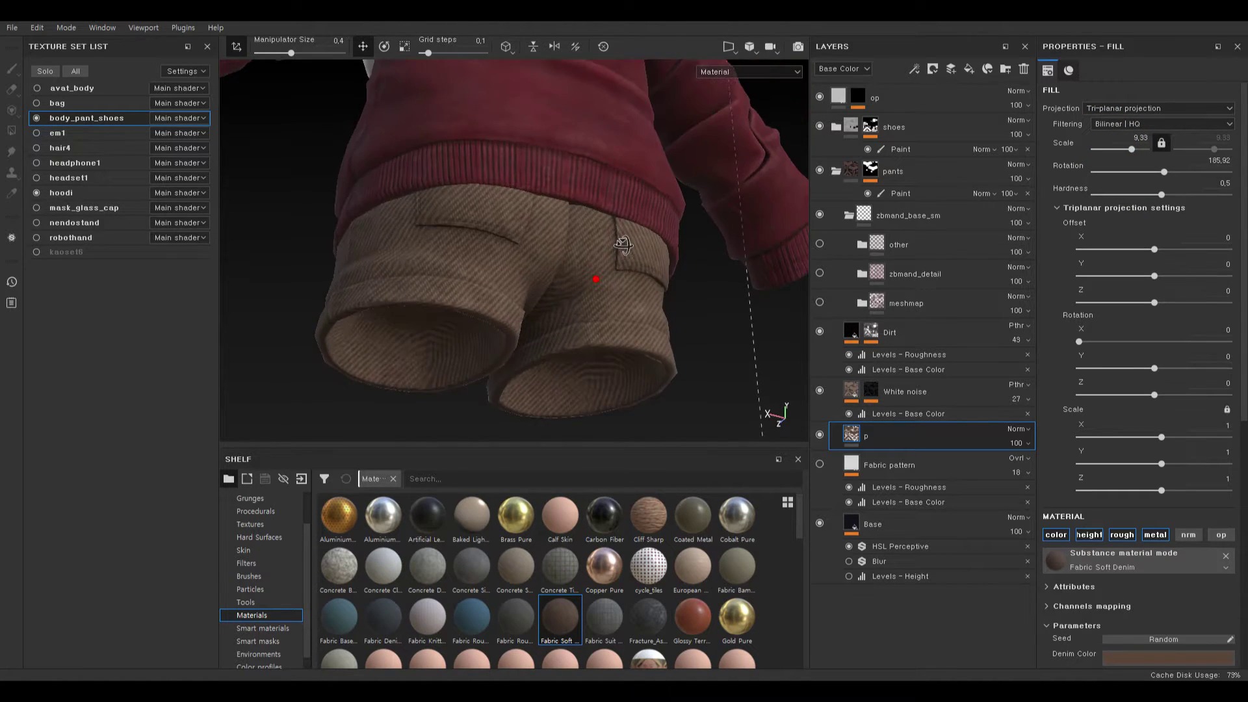
{"action": "right_click_drag", "start_coordinate": [566, 195], "coordinate": [598, 206], "text": "alt"}
{"action": "left_click_drag", "start_coordinate": [601, 225], "coordinate": [658, 181], "text": "alt"}
{"action": "right_click_drag", "start_coordinate": [611, 166], "coordinate": [653, 182], "text": "alt"}
{"action": "left_click_drag", "start_coordinate": [559, 245], "coordinate": [543, 292], "text": "alt"}
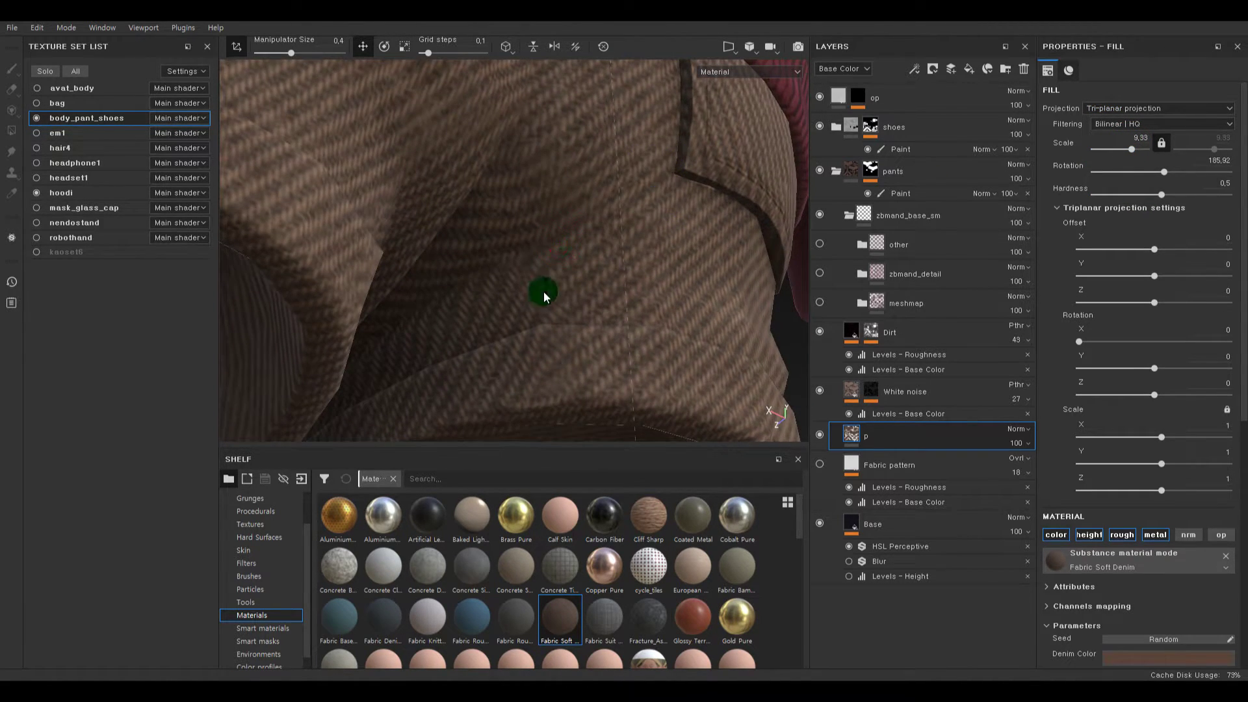
- Examine how the tri-planar denim weave blends across the inner legs, the cuffs and the front of the pants
{"action": "middle_click_drag", "start_coordinate": [543, 292], "coordinate": [607, 245], "text": "alt"}
{"action": "left_click_drag", "start_coordinate": [607, 245], "coordinate": [524, 276], "text": "alt"}
{"action": "middle_click_drag", "start_coordinate": [524, 275], "coordinate": [520, 244], "text": "alt"}
{"action": "left_click_drag", "start_coordinate": [520, 243], "coordinate": [516, 287], "text": "alt"}
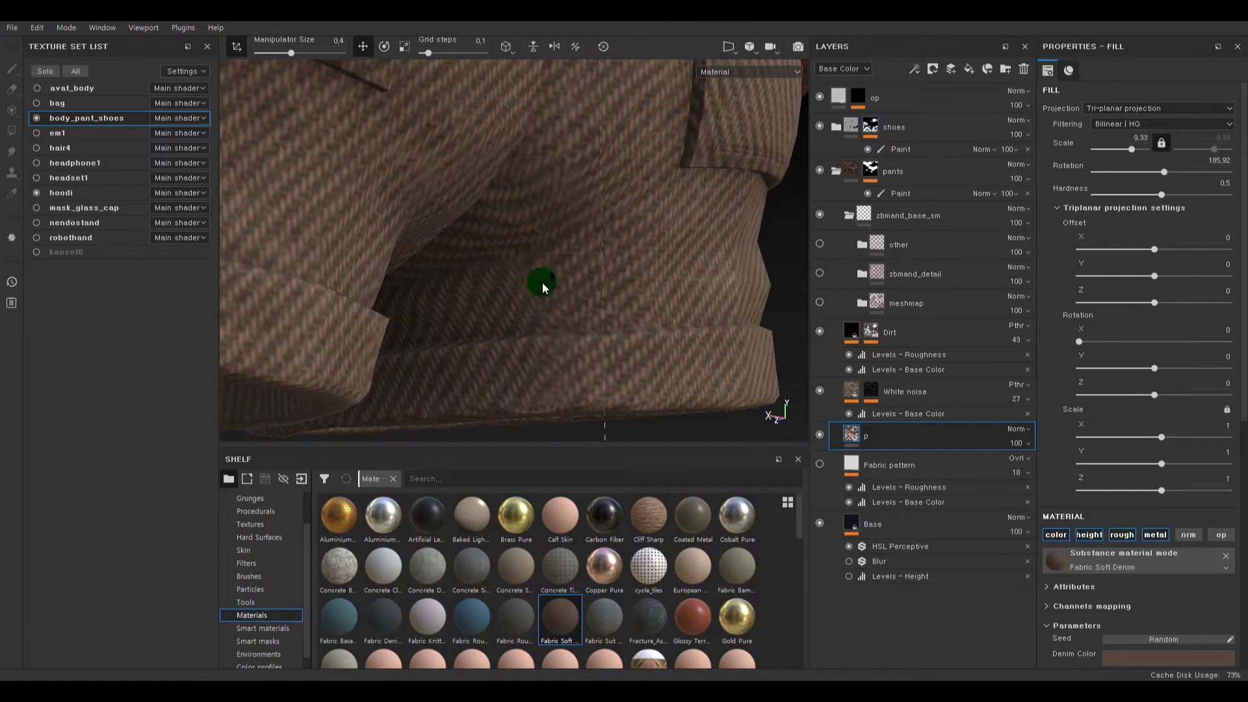
{"action": "middle_click_drag", "start_coordinate": [543, 288], "coordinate": [610, 279], "text": "alt"}
{"action": "right_click_drag", "start_coordinate": [610, 279], "coordinate": [435, 240], "text": "alt"}
{"action": "left_click_drag", "start_coordinate": [521, 234], "coordinate": [579, 240], "text": "alt"}
{"action": "right_click_drag", "start_coordinate": [602, 243], "coordinate": [314, 231], "text": "alt"}
{"action": "left_click_drag", "start_coordinate": [421, 214], "coordinate": [468, 201], "text": "alt"}
{"action": "middle_click_drag", "start_coordinate": [468, 202], "coordinate": [606, 219], "text": "alt"}
{"action": "left_click_drag", "start_coordinate": [606, 219], "coordinate": [632, 213], "text": "alt"}
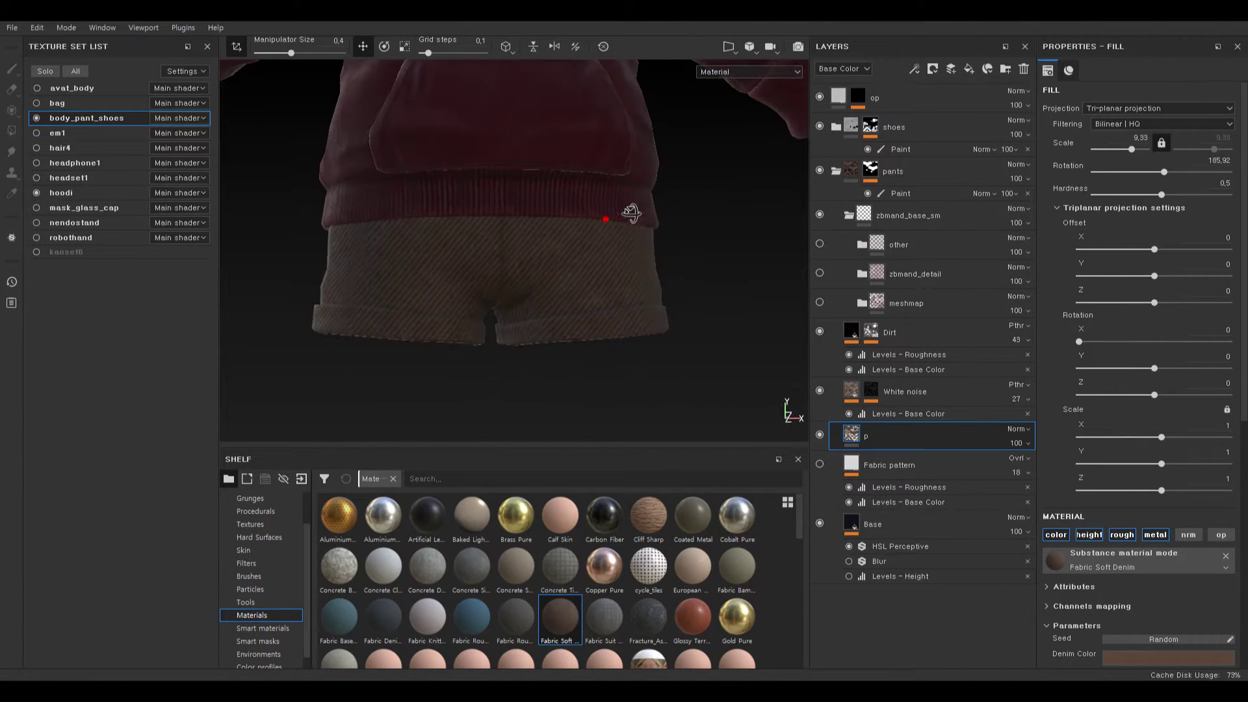
- Inspect the denim pants under different lighting and judge them together with the hoodie
{"action": "right_click_drag", "start_coordinate": [600, 237], "coordinate": [643, 238], "text": "shift"}
{"action": "left_click_drag", "start_coordinate": [643, 237], "coordinate": [587, 242], "text": "alt"}
{"action": "right_click_drag", "start_coordinate": [574, 262], "coordinate": [693, 353], "text": "alt"}
{"action": "right_click_drag", "start_coordinate": [521, 253], "coordinate": [627, 455], "text": "alt"}
{"action": "left_click_drag", "start_coordinate": [604, 278], "coordinate": [676, 286], "text": "alt"}
{"action": "right_click_drag", "start_coordinate": [676, 286], "coordinate": [548, 318], "text": "alt"}
{"action": "middle_click_drag", "start_coordinate": [660, 323], "coordinate": [611, 351], "text": "alt"}
{"action": "left_click_drag", "start_coordinate": [585, 364], "coordinate": [644, 245], "text": "alt"}
{"action": "right_click_drag", "start_coordinate": [565, 286], "coordinate": [591, 312], "text": "alt"}
{"action": "left_click_drag", "start_coordinate": [611, 260], "coordinate": [517, 336], "text": "alt"}
{"action": "right_click_drag", "start_coordinate": [517, 336], "coordinate": [479, 276], "text": "alt"}
{"action": "middle_click_drag", "start_coordinate": [479, 276], "coordinate": [632, 329], "text": "alt"}
{"action": "left_click_drag", "start_coordinate": [632, 329], "coordinate": [454, 276], "text": "alt"}
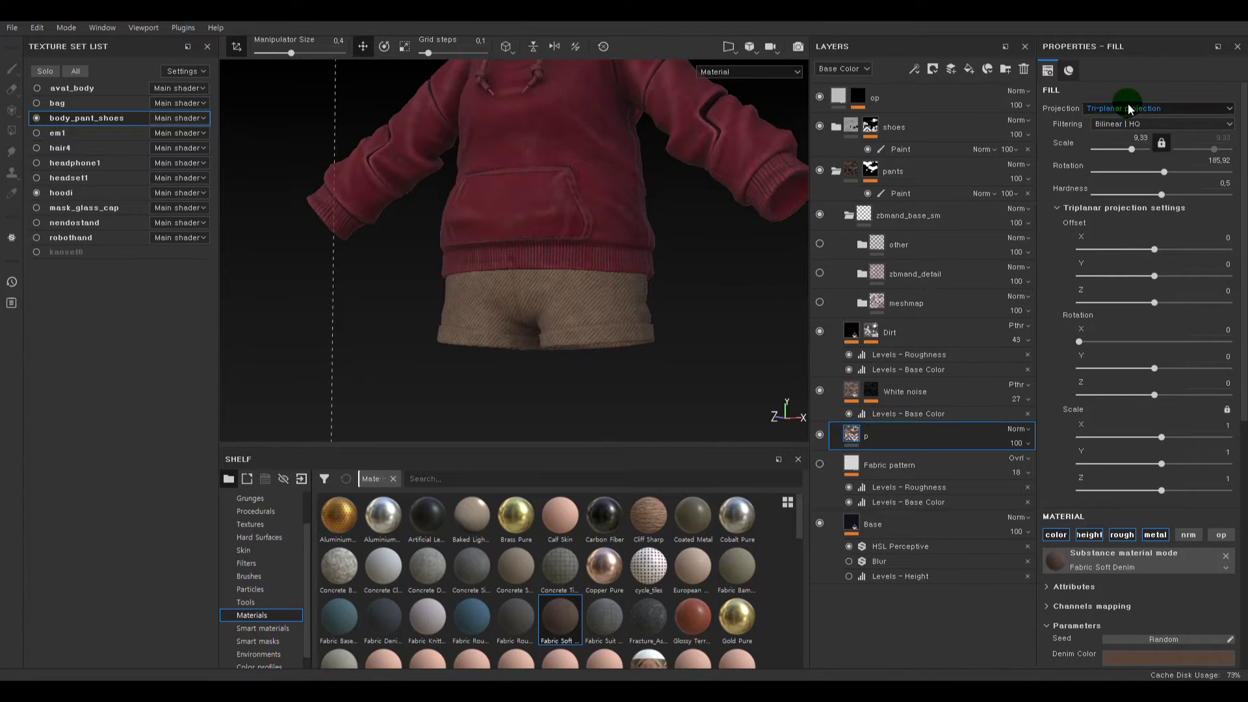
- Examine the denim weave up close around the crotch and leg hems, and check the whole front again
{"action": "right_click_drag", "start_coordinate": [524, 239], "coordinate": [579, 354], "text": "alt"}
{"action": "middle_click_drag", "start_coordinate": [579, 355], "coordinate": [582, 256], "text": "alt"}
{"action": "right_click_drag", "start_coordinate": [582, 257], "coordinate": [676, 349], "text": "alt"}
{"action": "left_click_drag", "start_coordinate": [676, 348], "coordinate": [720, 356], "text": "alt"}
{"action": "left_click_drag", "start_coordinate": [455, 384], "coordinate": [440, 392], "text": "alt"}
{"action": "right_click_drag", "start_coordinate": [440, 392], "coordinate": [551, 404], "text": "alt"}
{"action": "middle_click_drag", "start_coordinate": [552, 405], "coordinate": [415, 249], "text": "alt"}
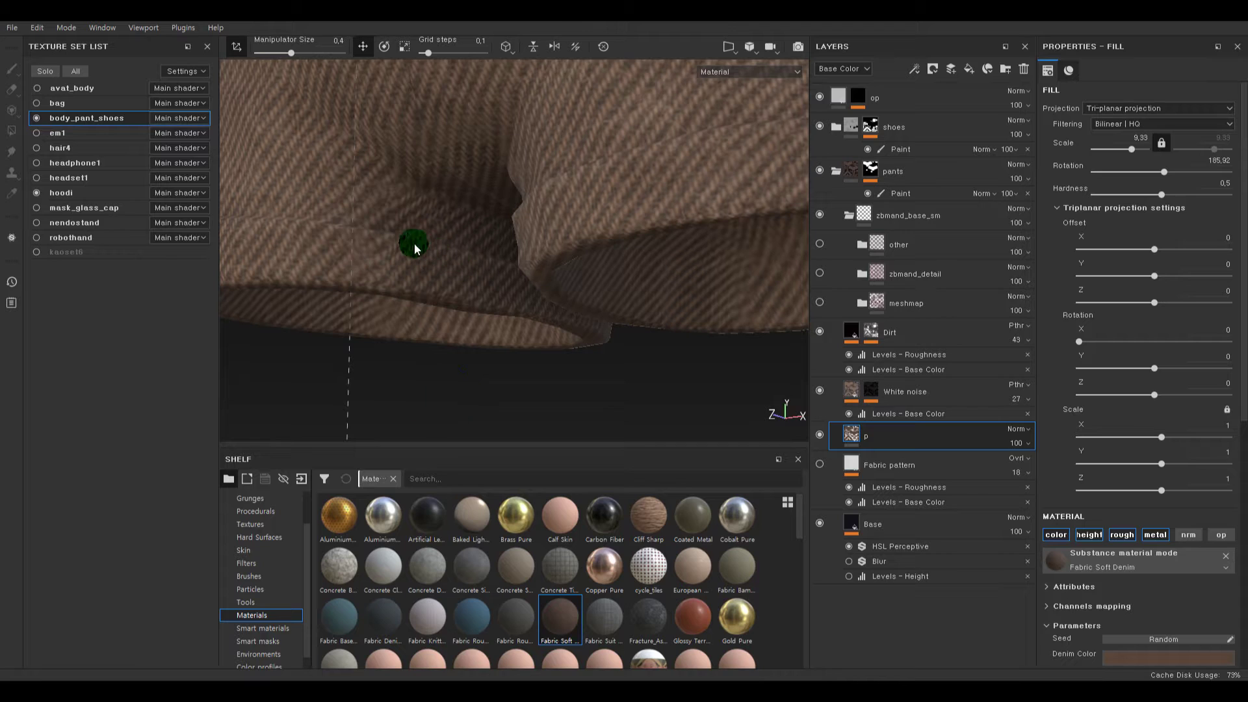
{"action": "right_click_drag", "start_coordinate": [531, 312], "coordinate": [540, 254], "text": "alt"}
{"action": "left_click_drag", "start_coordinate": [571, 254], "coordinate": [663, 351], "text": "alt"}
{"action": "right_click_drag", "start_coordinate": [638, 334], "coordinate": [559, 293], "text": "alt"}
{"action": "left_click_drag", "start_coordinate": [554, 317], "coordinate": [520, 315], "text": "alt"}
- Toggle the p layer's visibility to compare the denim with the plain navy fabric, leaving the layer shown
{"action": "left_click", "coordinate": [820, 437]}
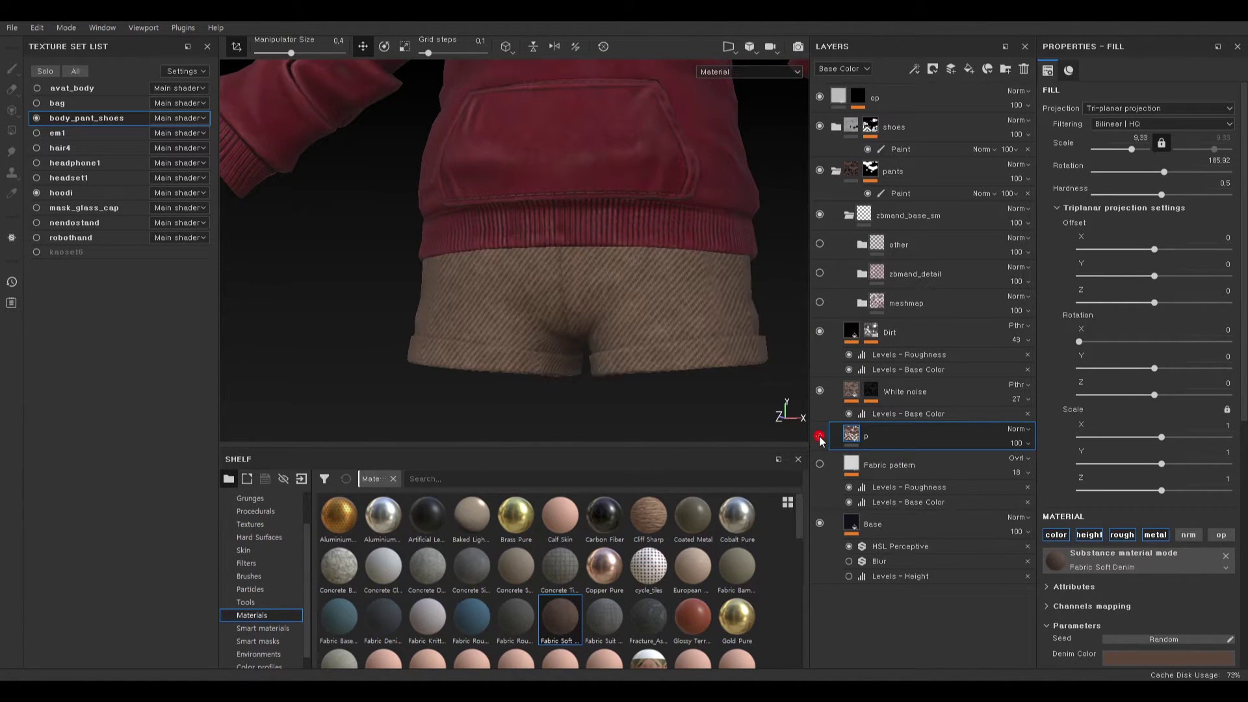
{"action": "left_click", "coordinate": [820, 390]}
{"action": "left_click", "coordinate": [819, 435]}
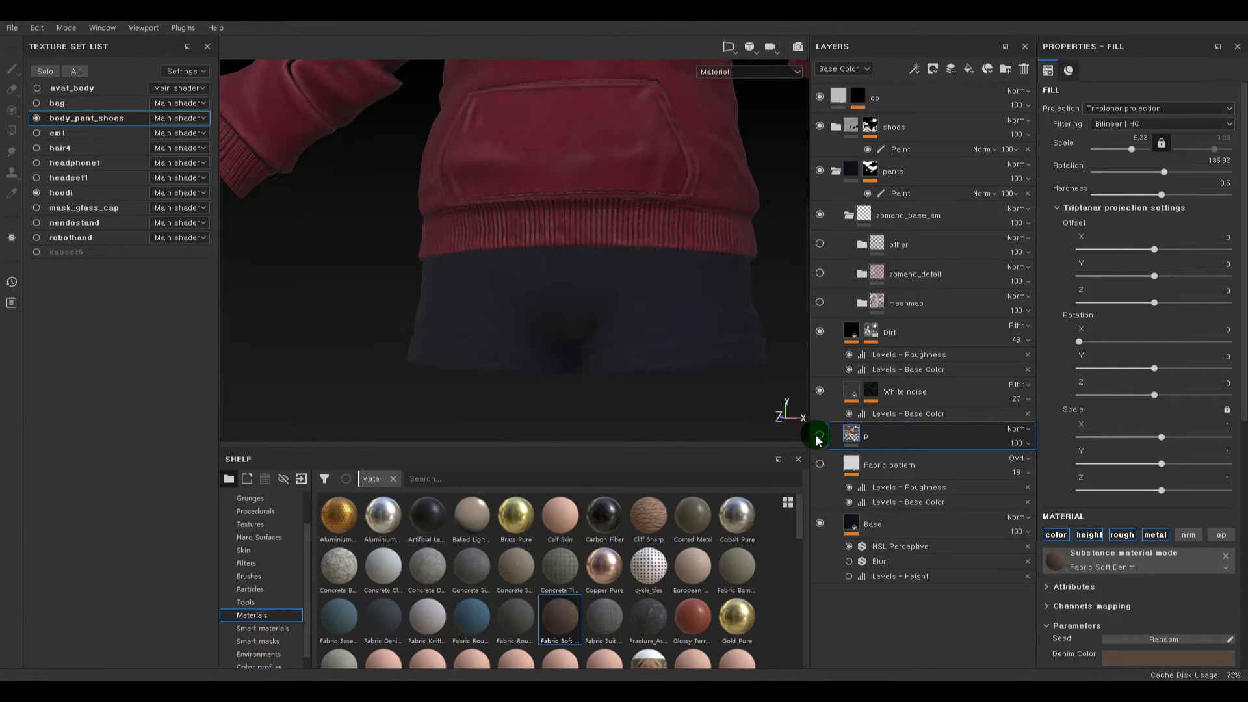
{"action": "left_click", "coordinate": [819, 436]}
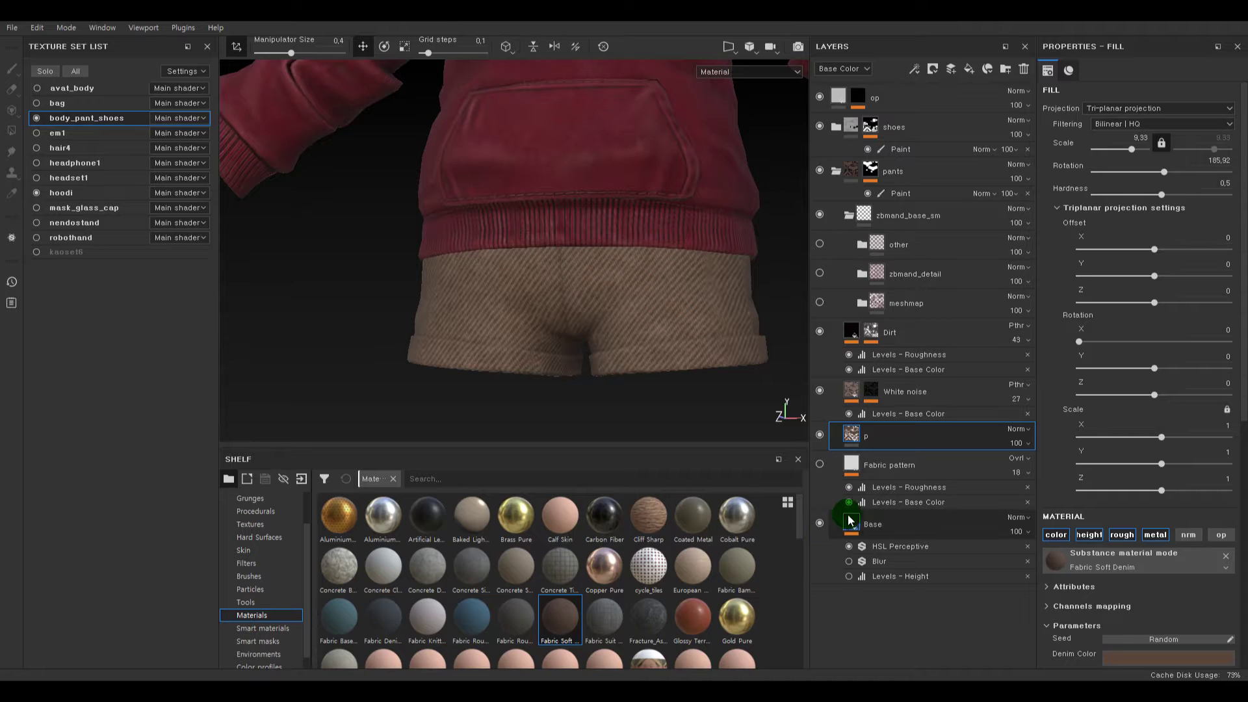
- Select the pants' Fabric pattern layer to review its Weave 2 settings and hide the p denim layer
{"action": "left_click", "coordinate": [850, 466]}
{"action": "left_click", "coordinate": [850, 466]}
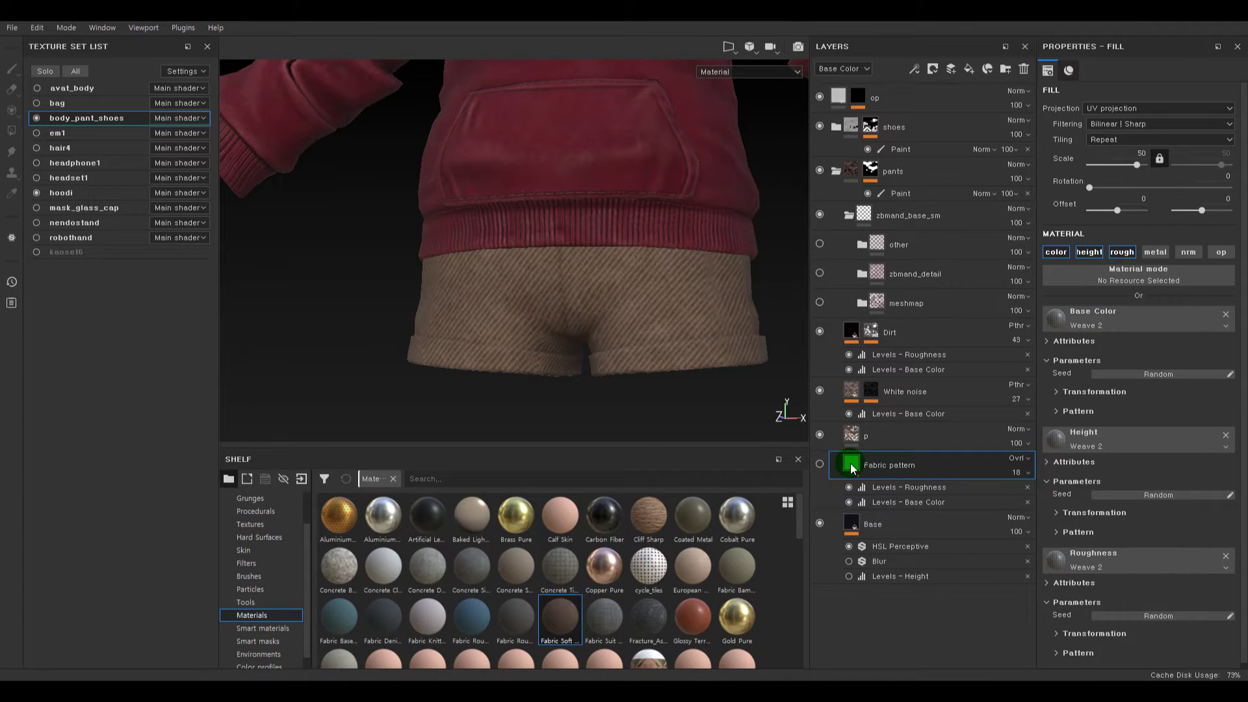
{"action": "left_click", "coordinate": [820, 462]}
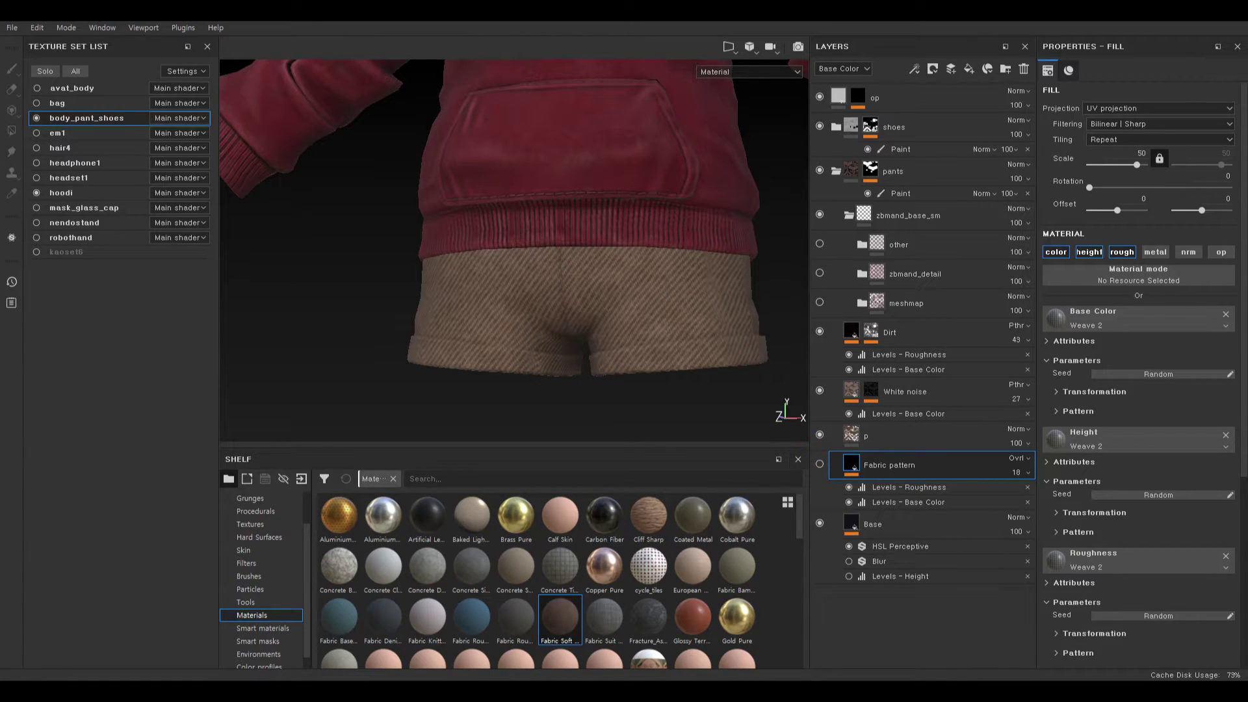
{"action": "scroll", "coordinate": [646, 223], "scroll_direction": "up", "scroll_amount": 5}
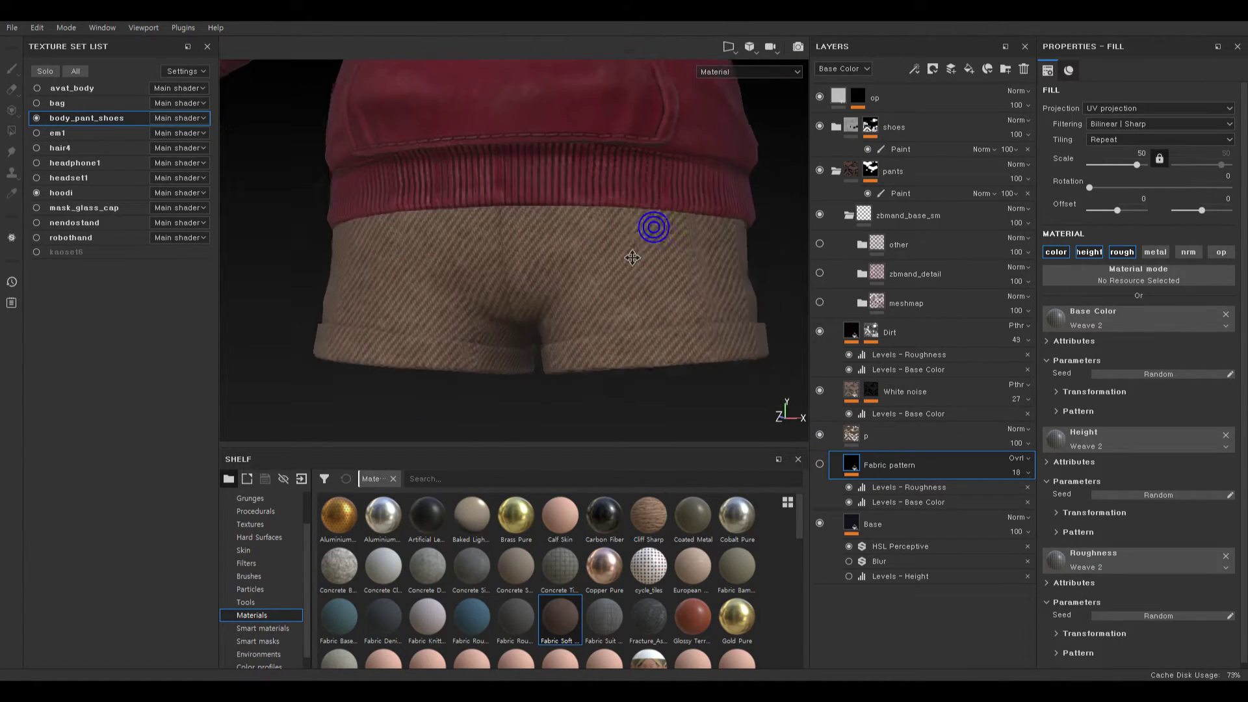
{"action": "left_click", "coordinate": [820, 434]}
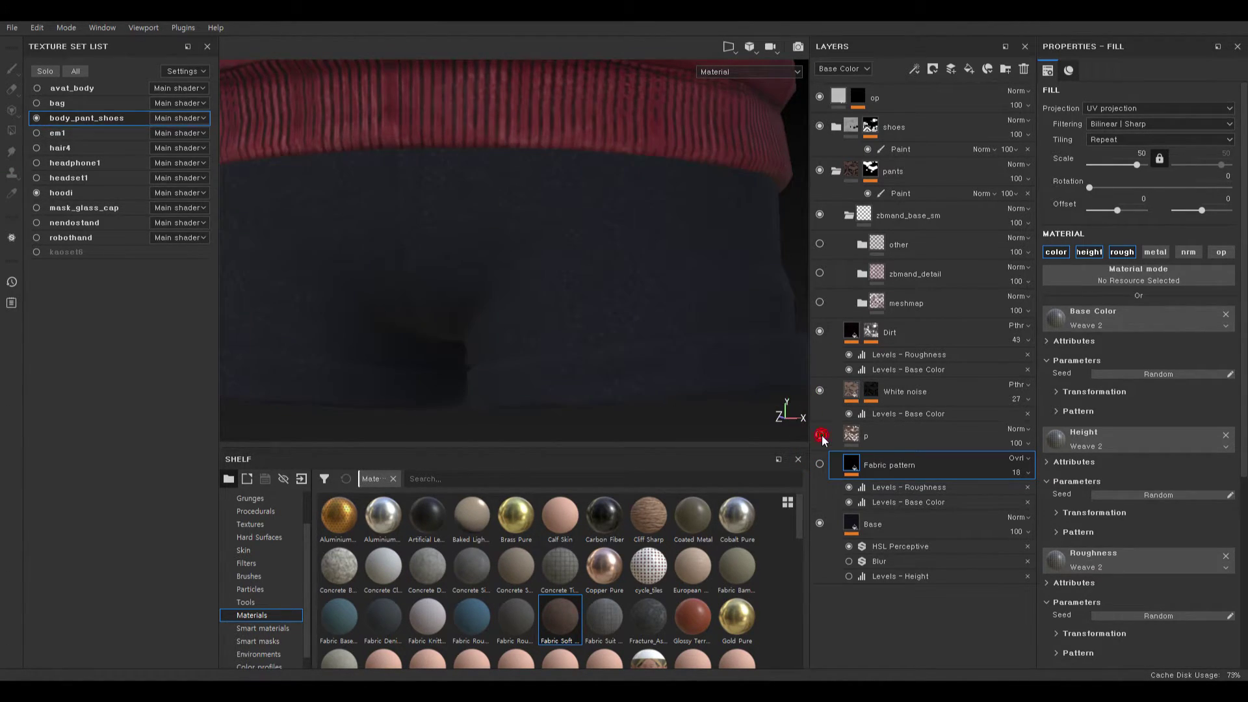
- Show and select the pants' p denim layer, and turn off its color channel to keep only the weave over the navy fabric
{"action": "left_click", "coordinate": [820, 435]}
{"action": "scroll", "coordinate": [619, 245], "scroll_direction": "up", "scroll_amount": 3}
{"action": "left_click", "coordinate": [858, 436]}
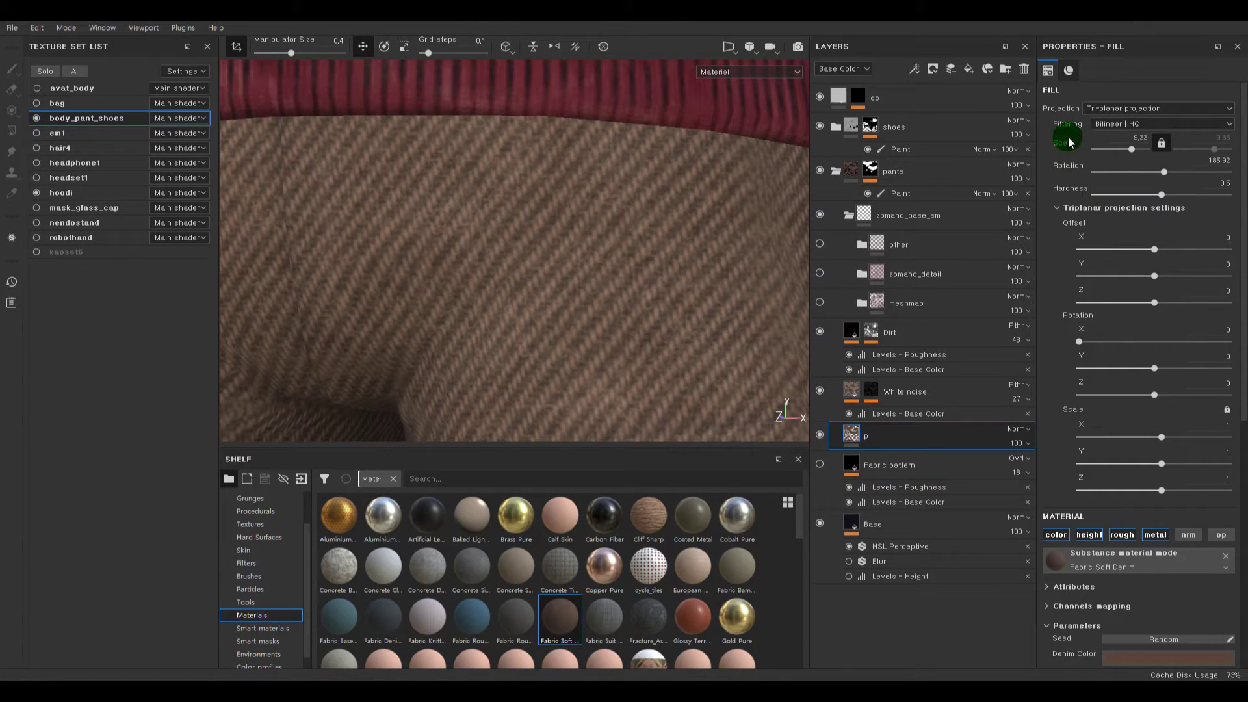
{"action": "scroll", "coordinate": [1116, 349], "scroll_direction": "down", "scroll_amount": 3}
{"action": "left_click", "coordinate": [1056, 417]}
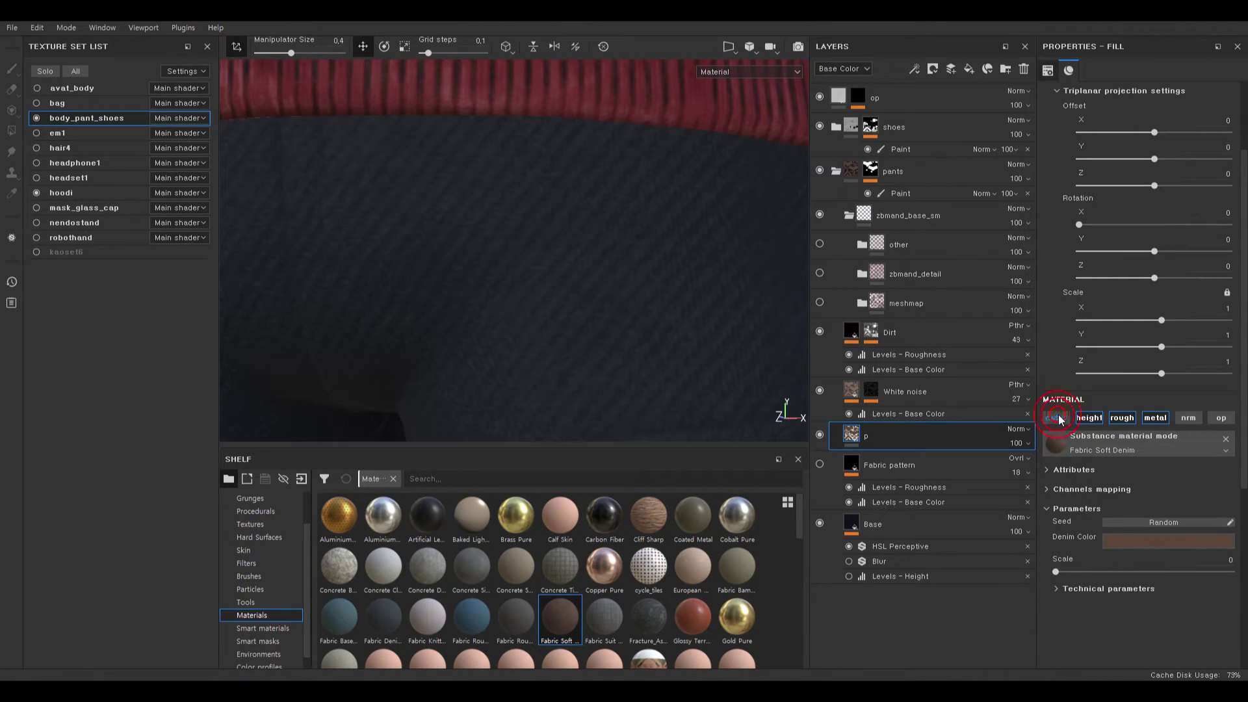
{"action": "right_click_drag", "start_coordinate": [516, 221], "coordinate": [680, 276], "text": "alt"}
{"action": "left_click_drag", "start_coordinate": [680, 276], "coordinate": [604, 262], "text": "alt"}
{"action": "middle_click_drag", "start_coordinate": [780, 315], "coordinate": [739, 293], "text": "alt"}
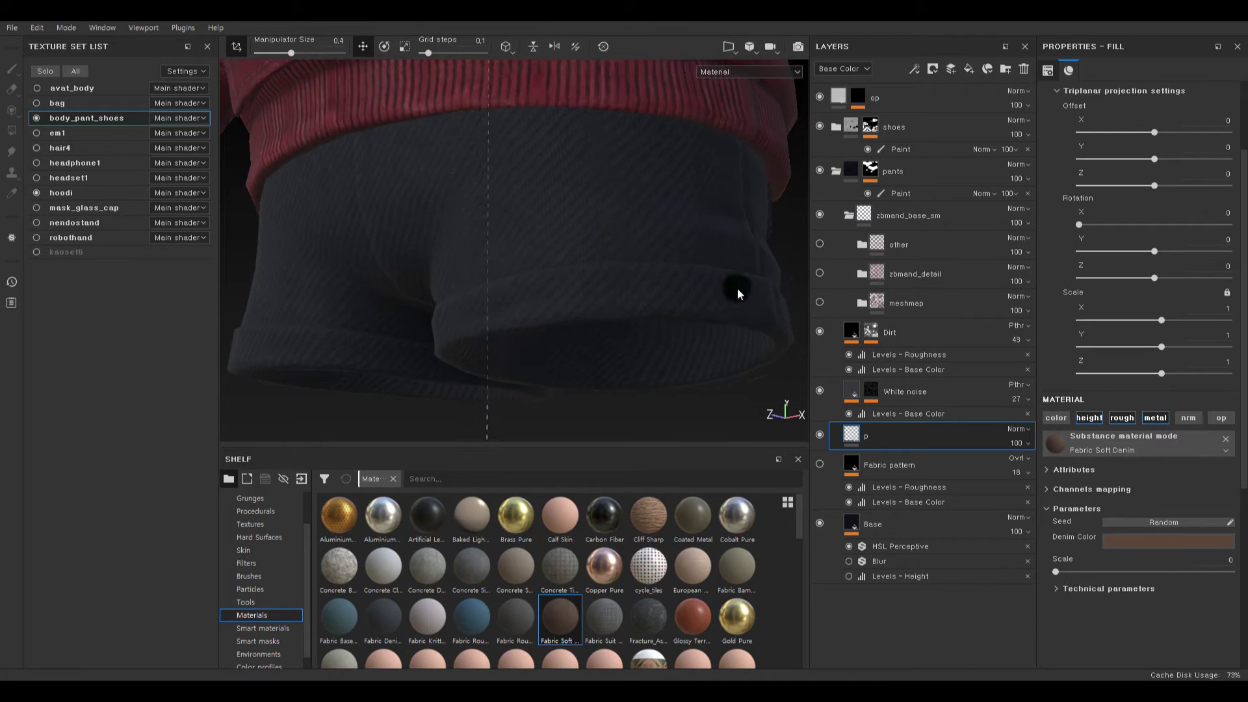
- Turn off the p layer's metal channel and toggle the layer's visibility to compare the weave with the plain fabric
{"action": "left_click", "coordinate": [1095, 460]}
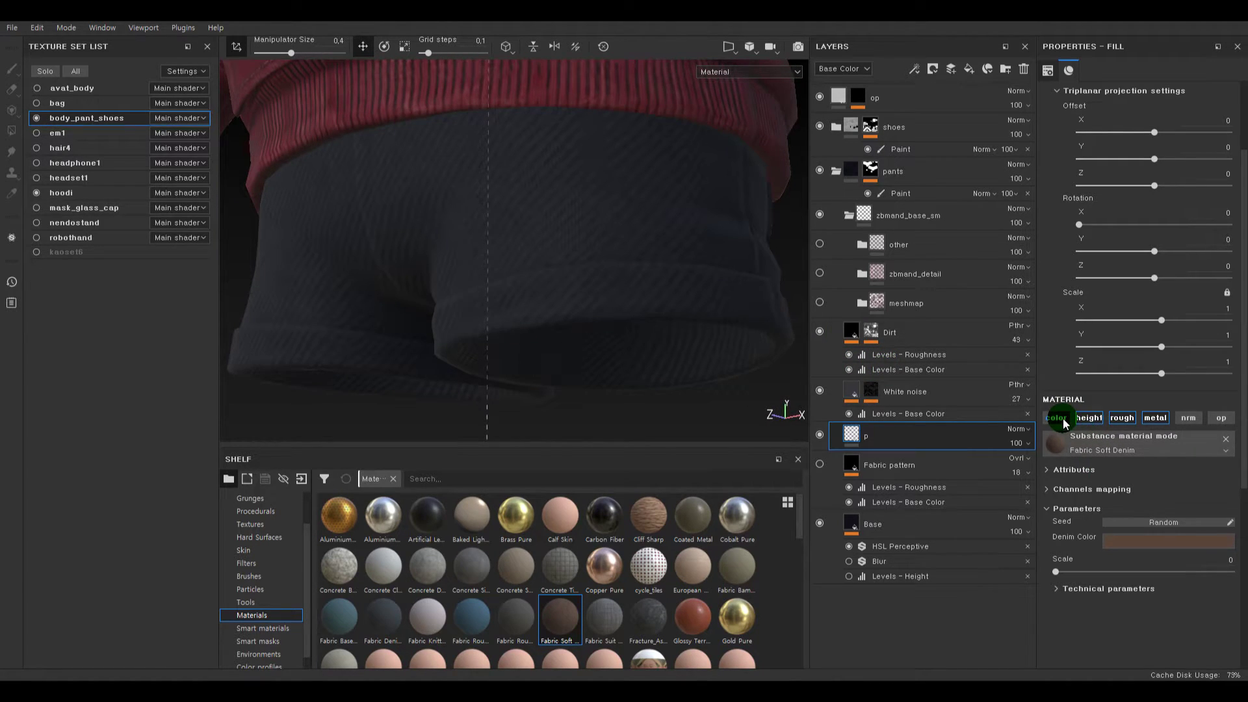
{"action": "left_click", "coordinate": [1209, 426]}
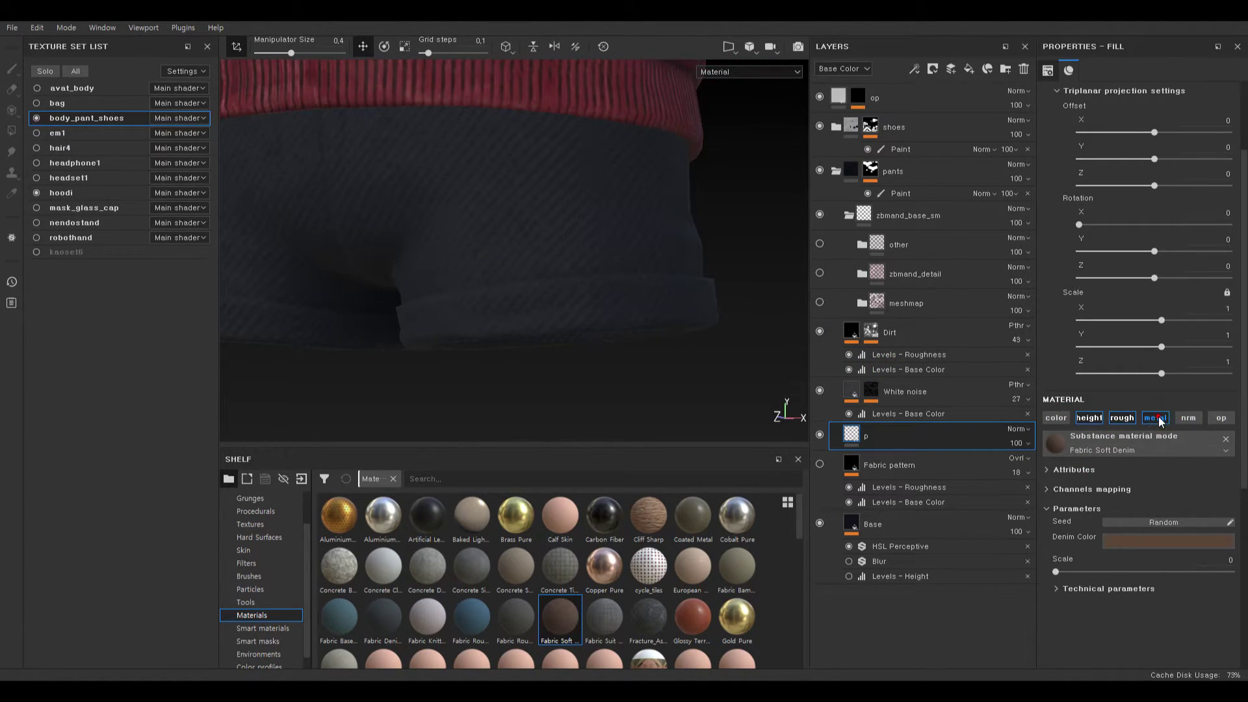
{"action": "middle_click_drag", "start_coordinate": [564, 296], "coordinate": [716, 305], "text": "alt"}
{"action": "right_click_drag", "start_coordinate": [716, 304], "coordinate": [676, 295], "text": "alt"}
{"action": "left_click", "coordinate": [818, 433]}
{"action": "left_click", "coordinate": [817, 433]}
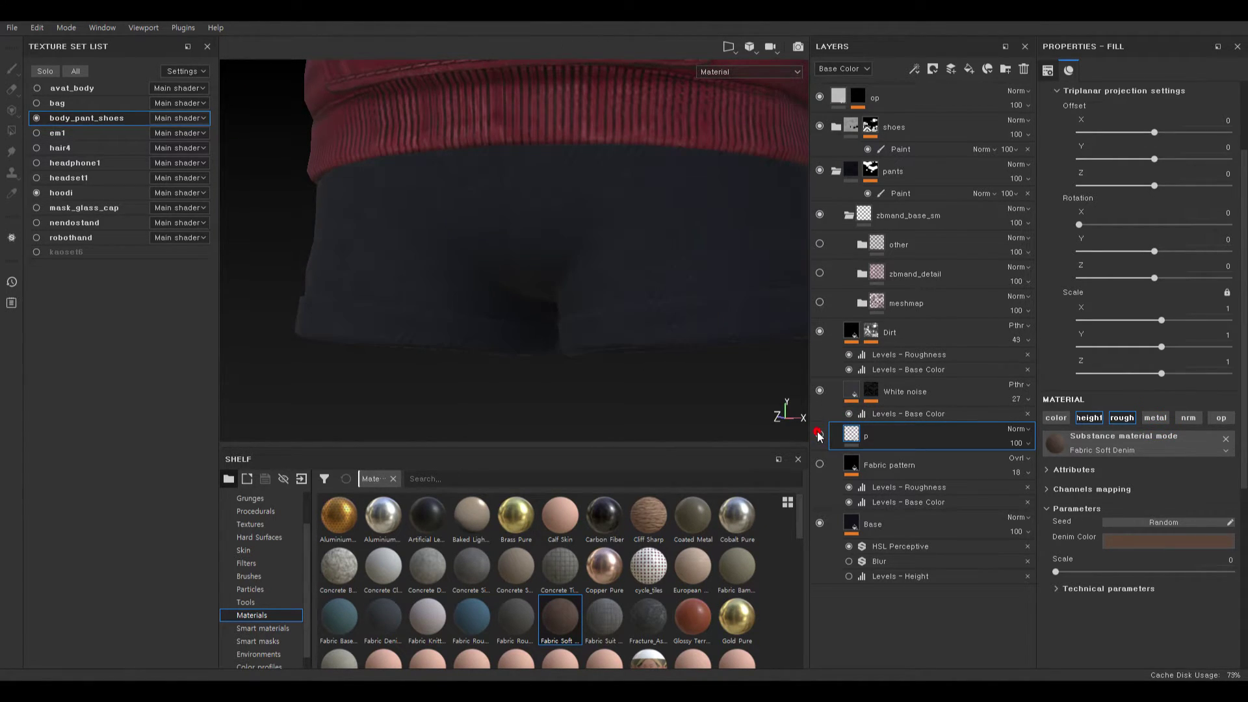
- Add an HSL Perceptive filter to the p layer and try a saturation of 0.9
{"action": "right_click", "coordinate": [842, 426]}
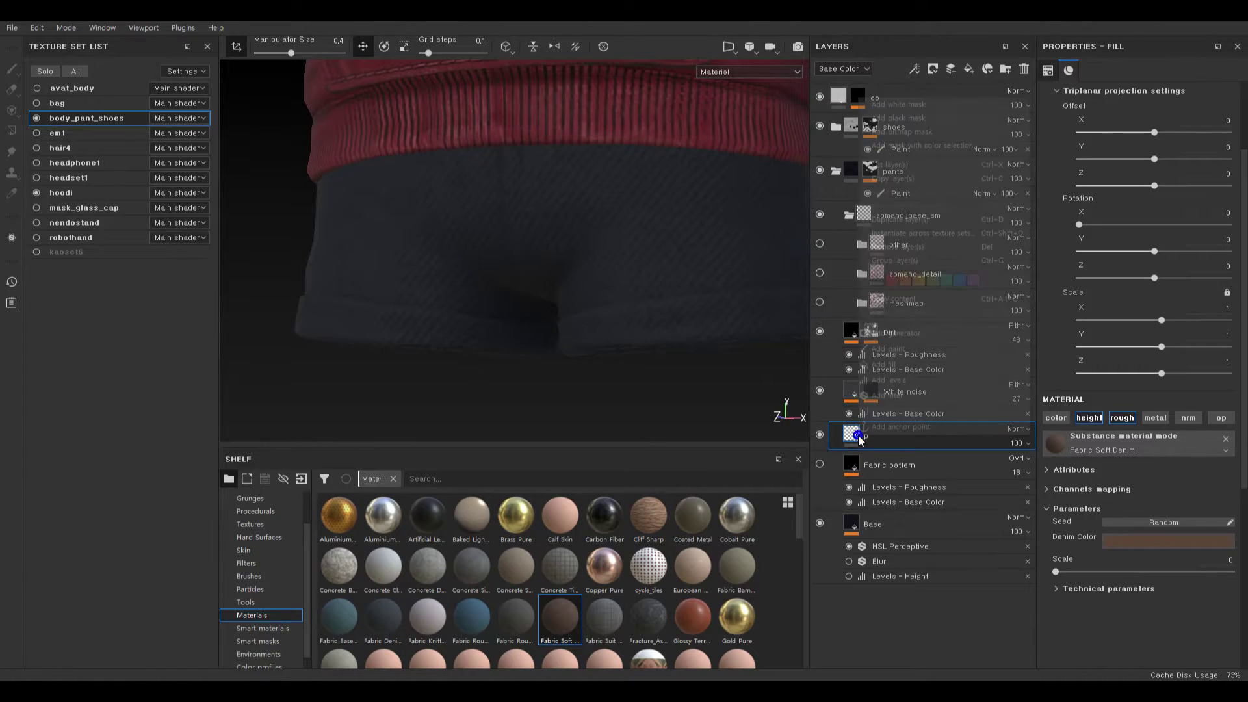
{"action": "left_click", "coordinate": [913, 397]}
{"action": "left_click", "coordinate": [1184, 111]}
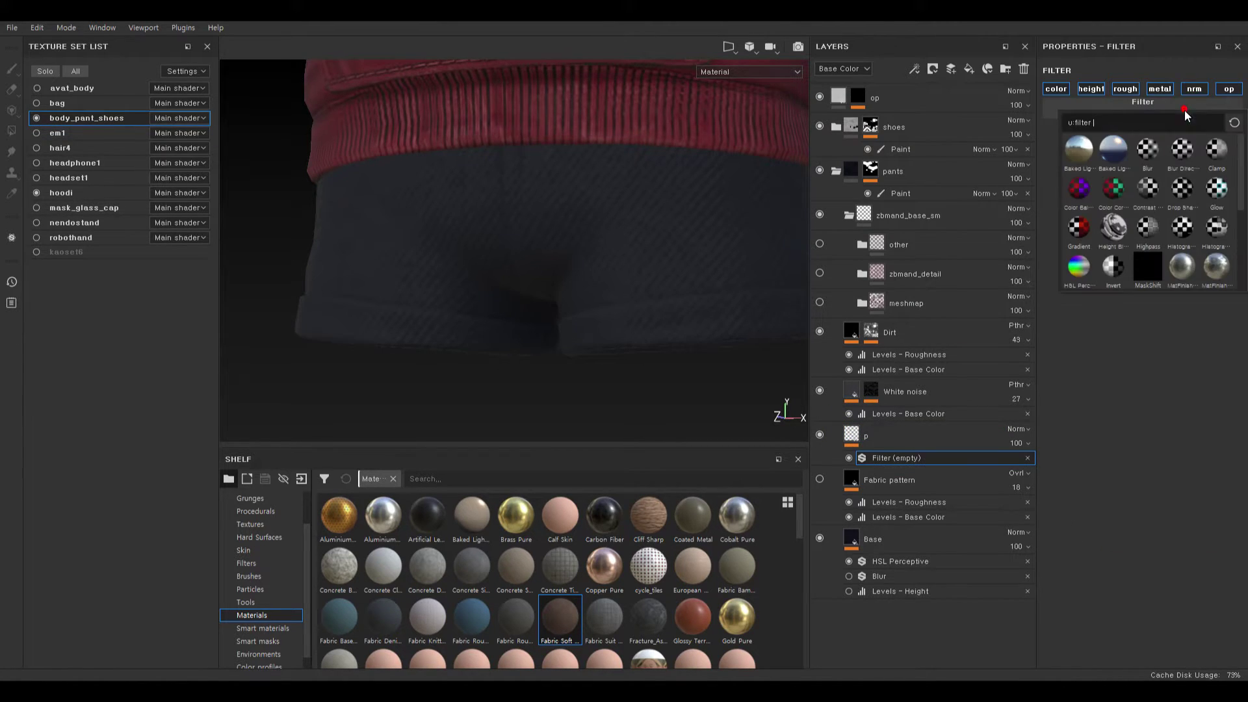
{"action": "left_click", "coordinate": [1088, 269]}
{"action": "left_click_drag", "start_coordinate": [1149, 257], "coordinate": [1153, 260]}
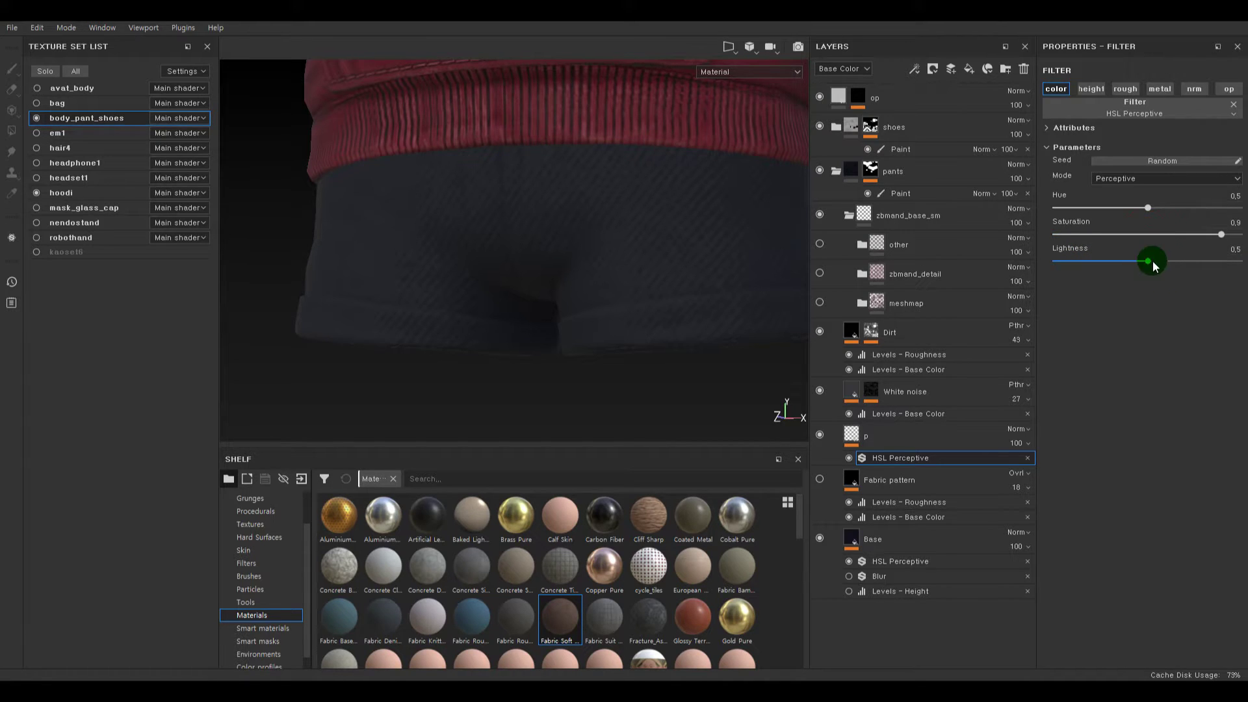
{"action": "left_click", "coordinate": [857, 443]}
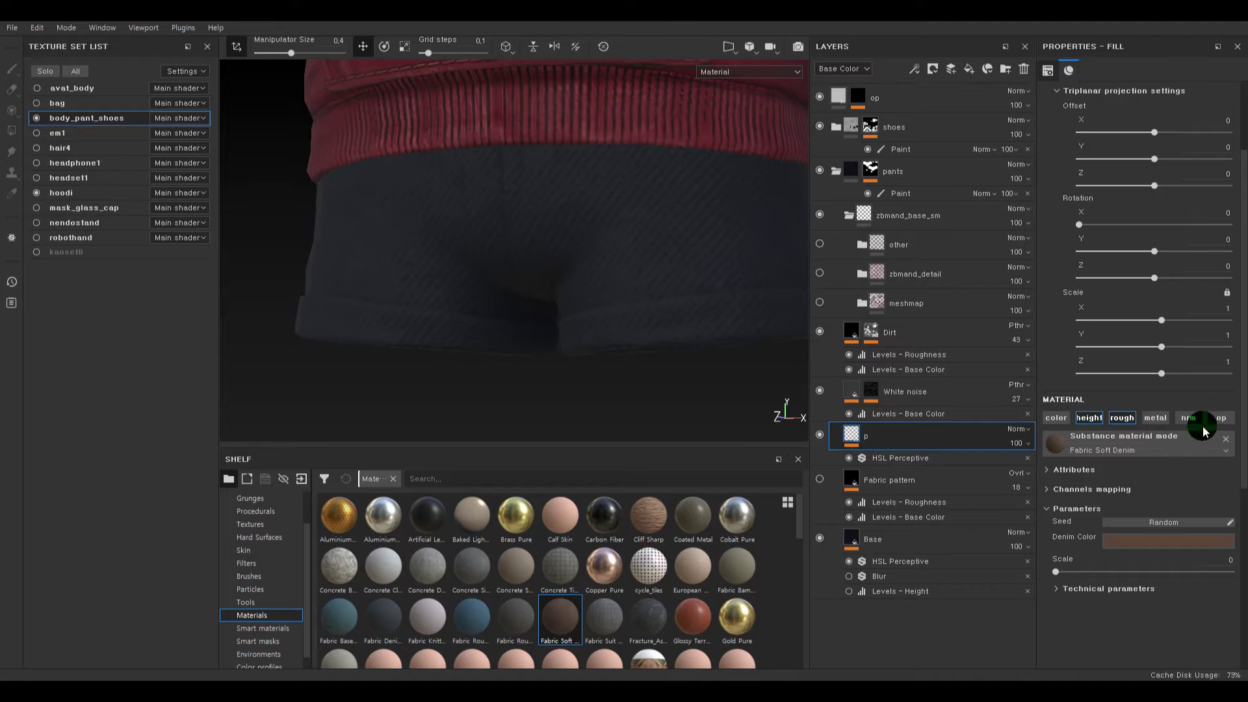
{"action": "left_click", "coordinate": [1165, 542]}
{"action": "left_click_drag", "start_coordinate": [1104, 632], "coordinate": [1012, 524]}
{"action": "key", "text": "ctrl+z"}
- Expand the p layer's channels mapping and turn its color channel back on
{"action": "left_click", "coordinate": [1210, 513]}
{"action": "left_click", "coordinate": [1192, 489]}
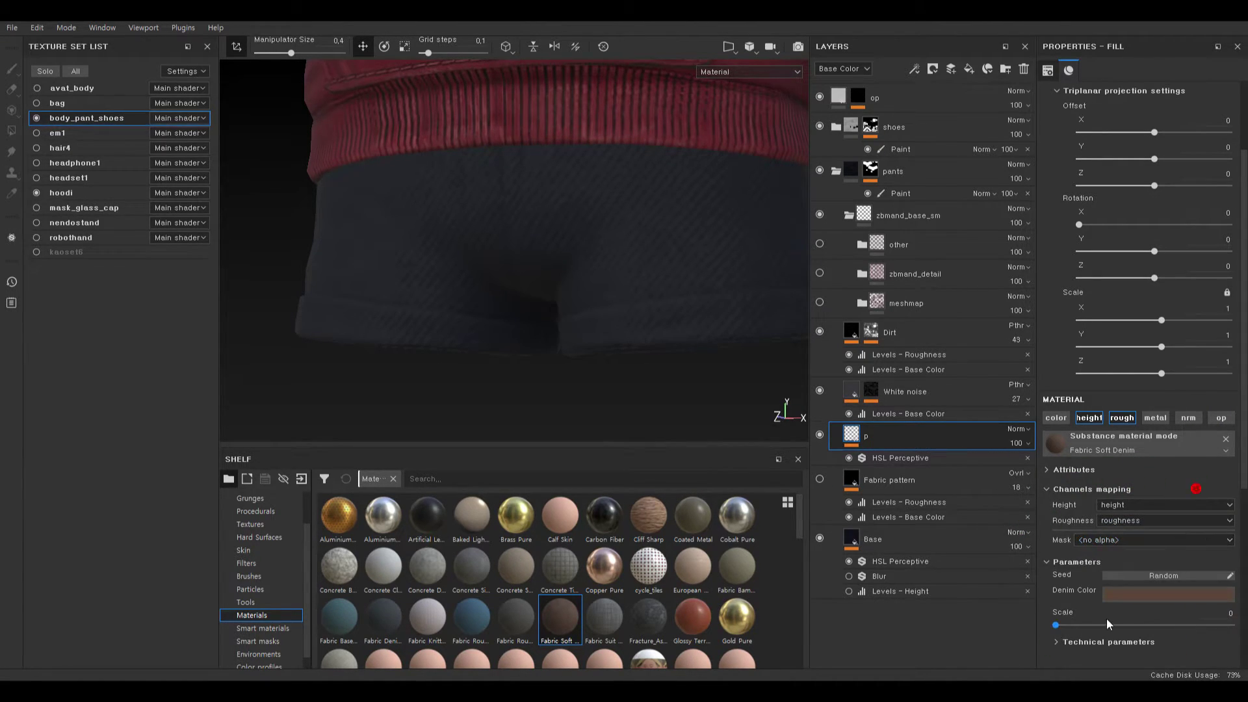
{"action": "left_click", "coordinate": [1056, 419]}
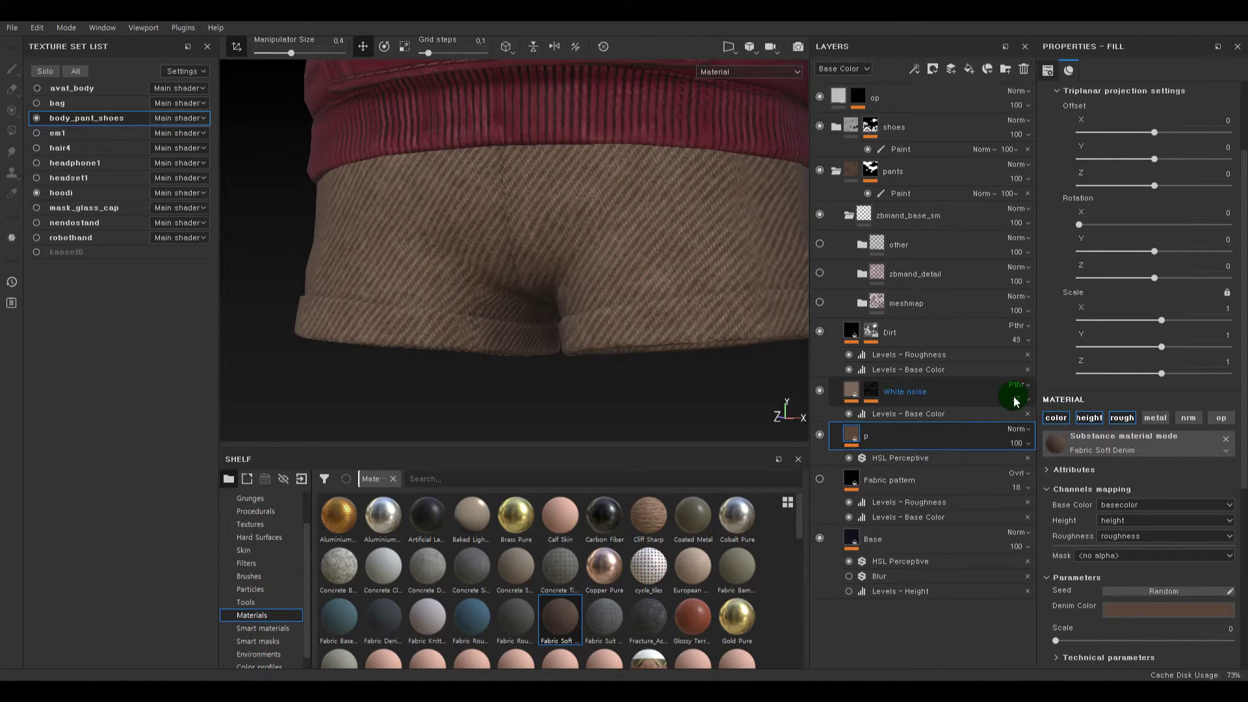
{"action": "left_click", "coordinate": [1198, 638]}
{"action": "left_click", "coordinate": [879, 450]}
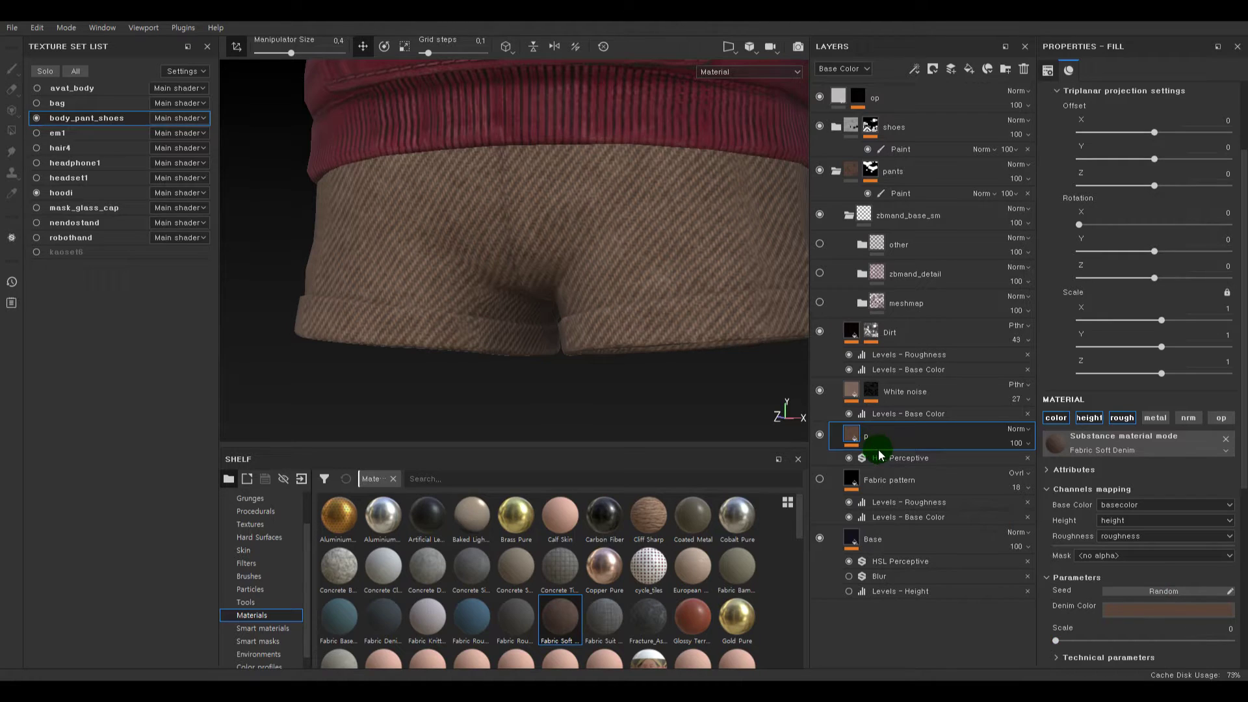
- Change the Denim Color of the p layer's Fabric Soft Denim material to a dark grey with the color picker's eyedropper
{"action": "left_click", "coordinate": [1134, 609]}
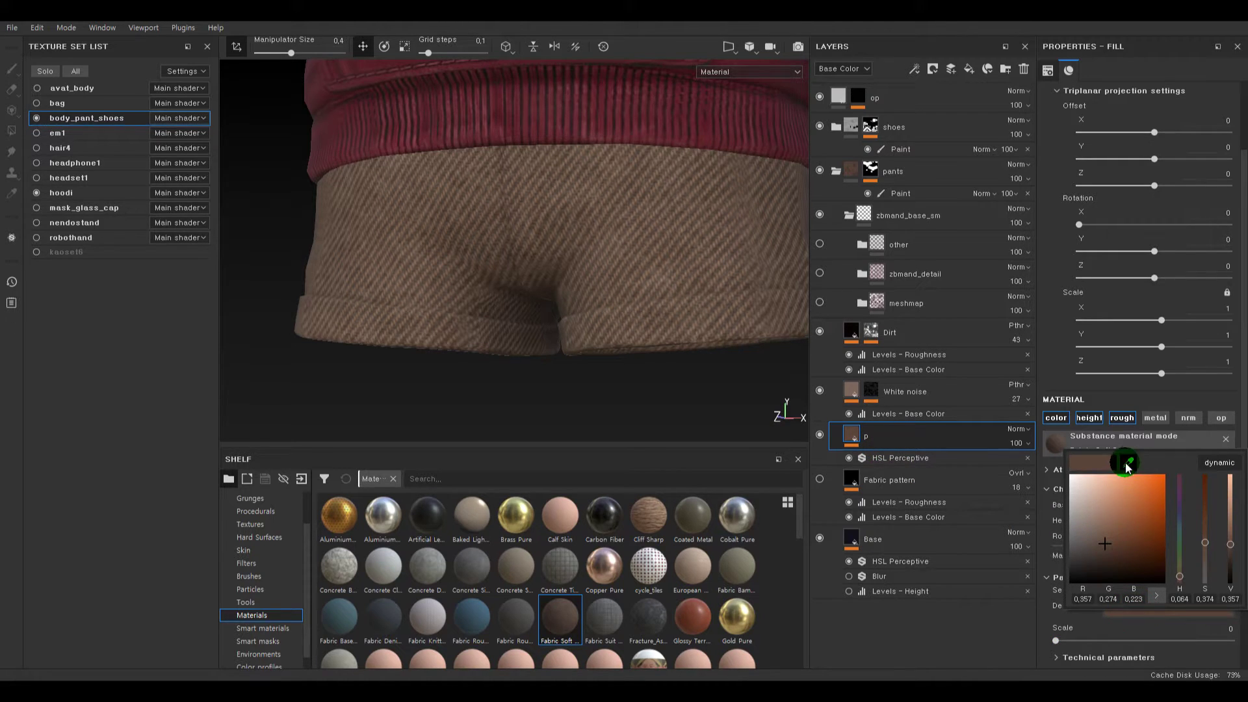
{"action": "left_click", "coordinate": [1127, 463]}
{"action": "left_click", "coordinate": [1128, 582]}
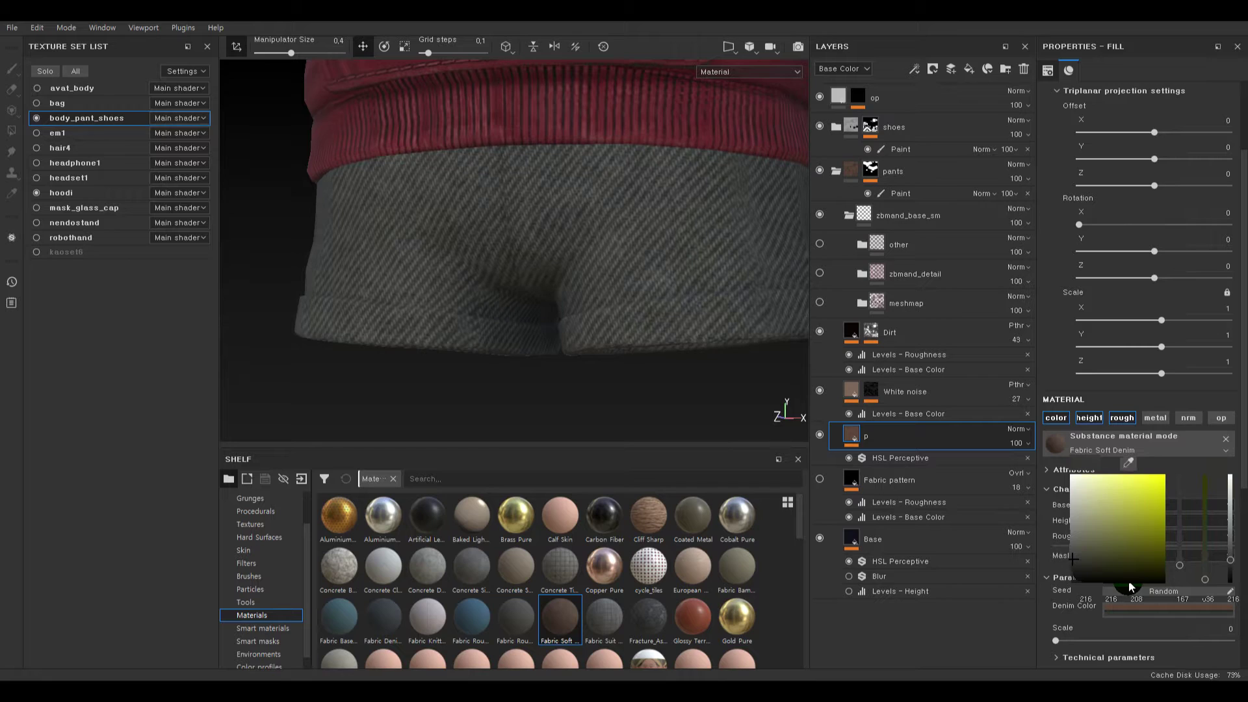
{"action": "left_click", "coordinate": [1137, 438]}
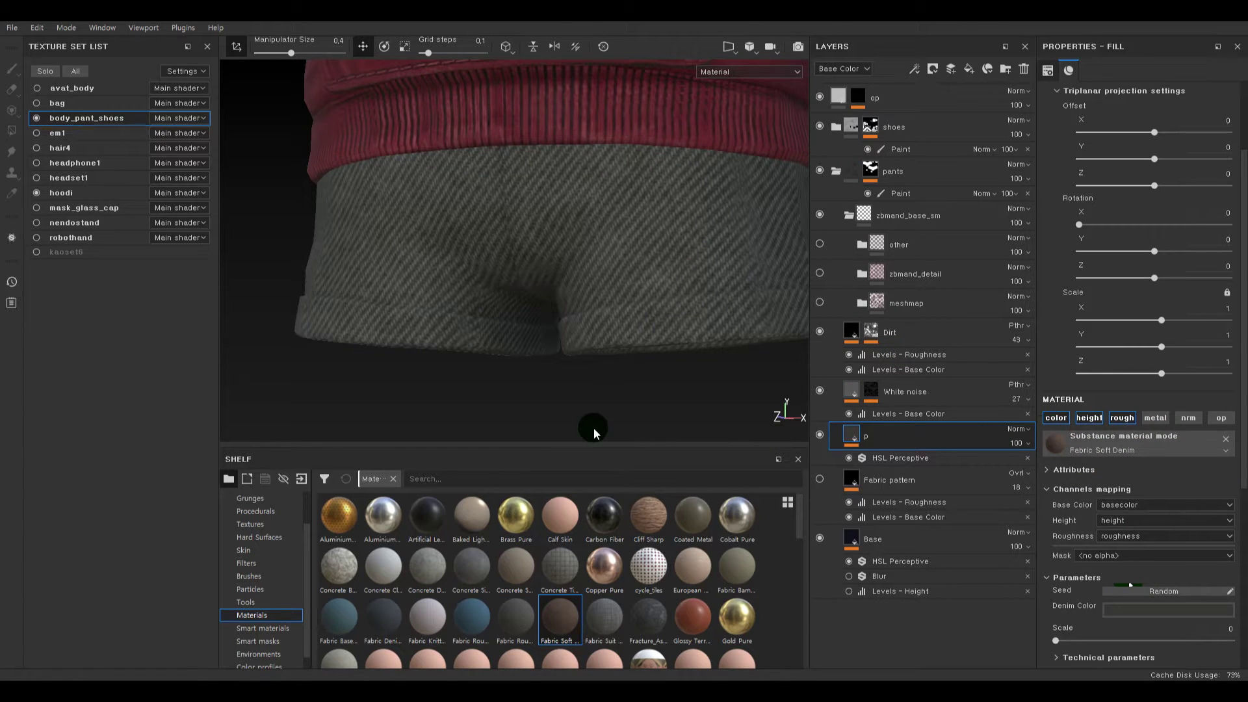
- Compare the p layer shown and hidden, lower its opacity to 5, and check the Lightness in its HSL Perceptive filter
{"action": "left_click", "coordinate": [820, 435]}
{"action": "left_click", "coordinate": [819, 434]}
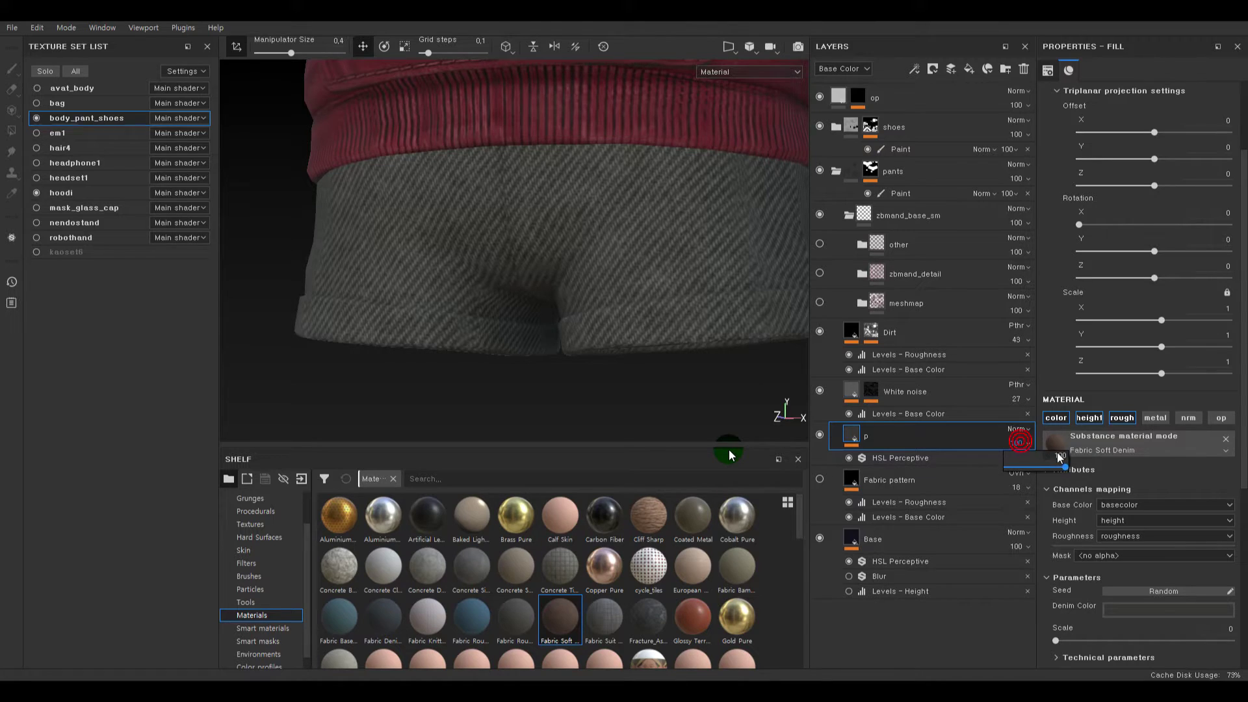
{"action": "left_click_drag", "start_coordinate": [1064, 468], "coordinate": [970, 468]}
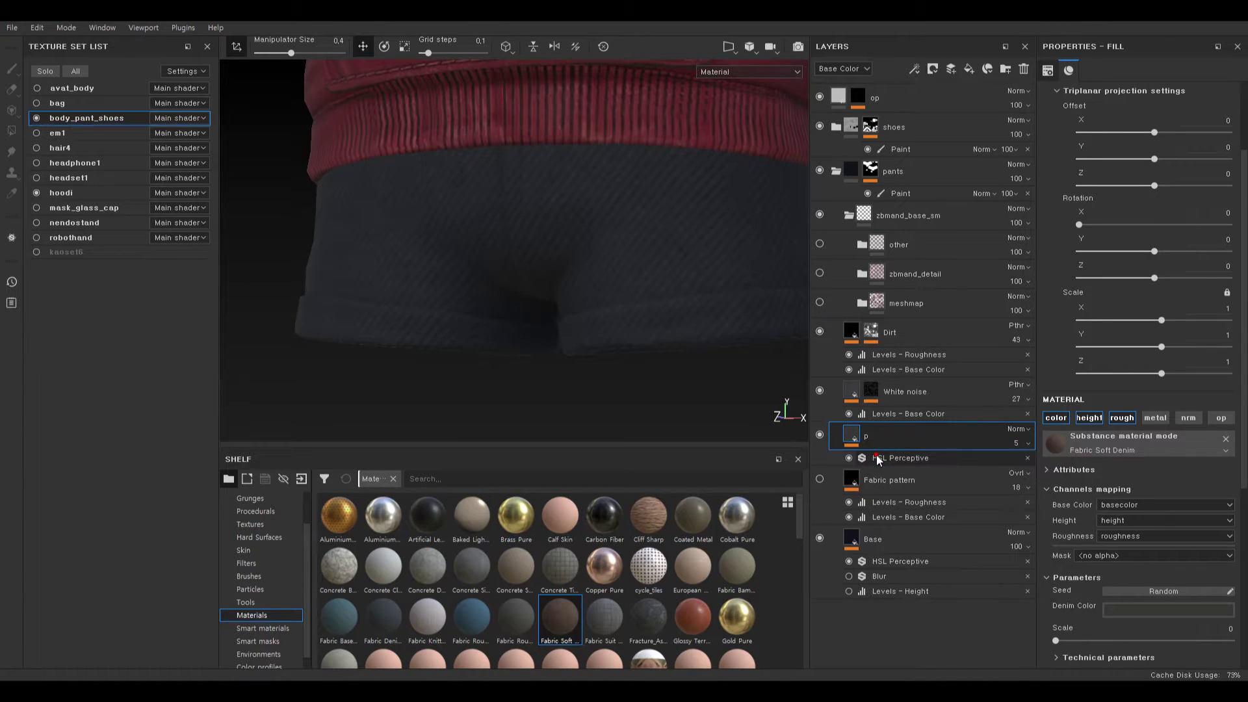
{"action": "left_click", "coordinate": [900, 457]}
{"action": "mouse_move", "coordinate": [1149, 263]}
{"action": "left_mouse_down"}
{"action": "mouse_move", "coordinate": [1175, 262]}
{"action": "mouse_move", "coordinate": [1130, 268]}
{"action": "mouse_move", "coordinate": [1147, 268]}
{"action": "left_mouse_up"}
- Inspect the subtle denim weave on the pants up close and from farther away together with the hoodie
{"action": "right_click_drag", "start_coordinate": [580, 294], "coordinate": [464, 235], "text": "alt"}
{"action": "left_click_drag", "start_coordinate": [463, 235], "coordinate": [423, 219], "text": "alt"}
{"action": "right_click_drag", "start_coordinate": [510, 231], "coordinate": [724, 367], "text": "alt"}
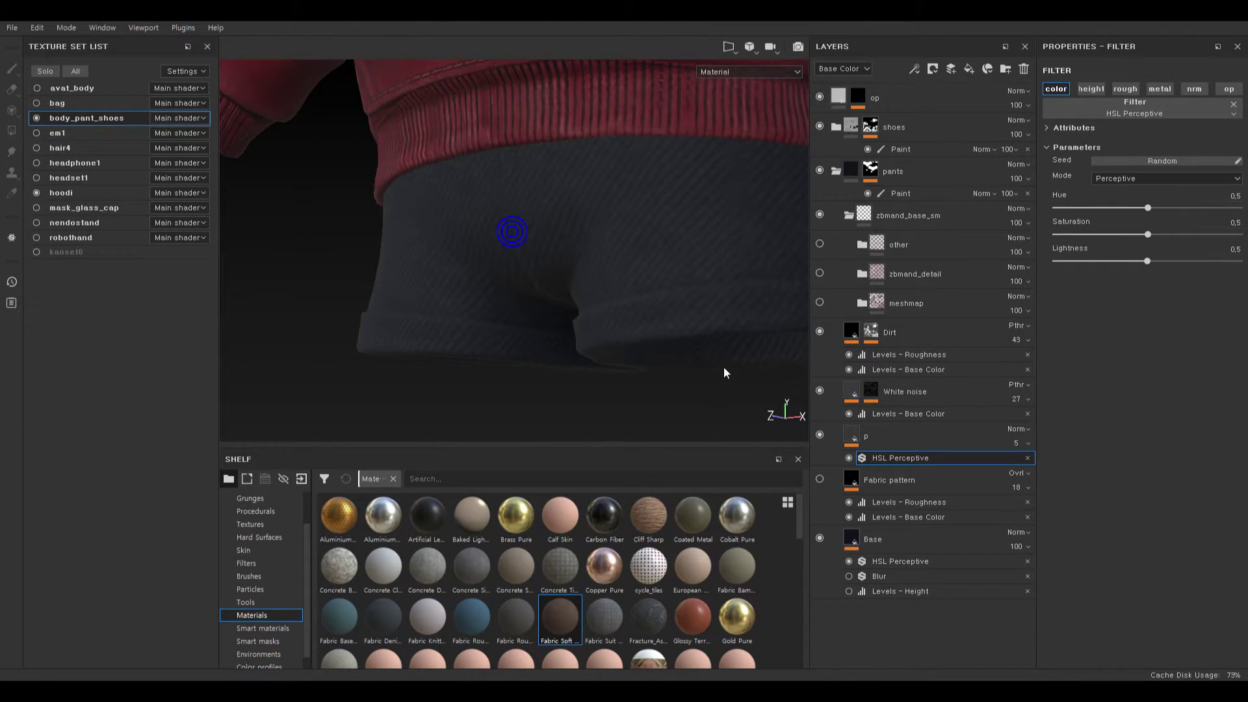
{"action": "left_click_drag", "start_coordinate": [724, 367], "coordinate": [619, 393], "text": "alt"}
{"action": "right_click_drag", "start_coordinate": [619, 393], "coordinate": [406, 353], "text": "alt"}
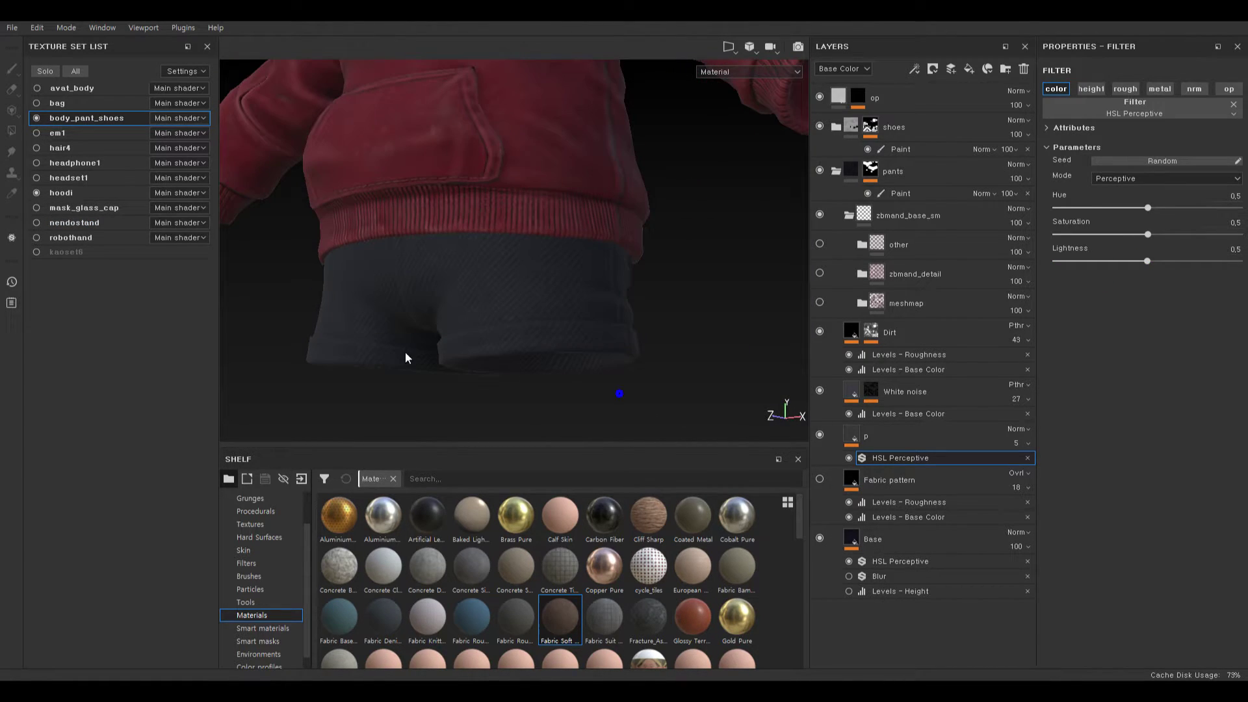
{"action": "left_click", "coordinate": [859, 442]}
{"action": "left_click_drag", "start_coordinate": [599, 270], "coordinate": [613, 228], "text": "alt"}
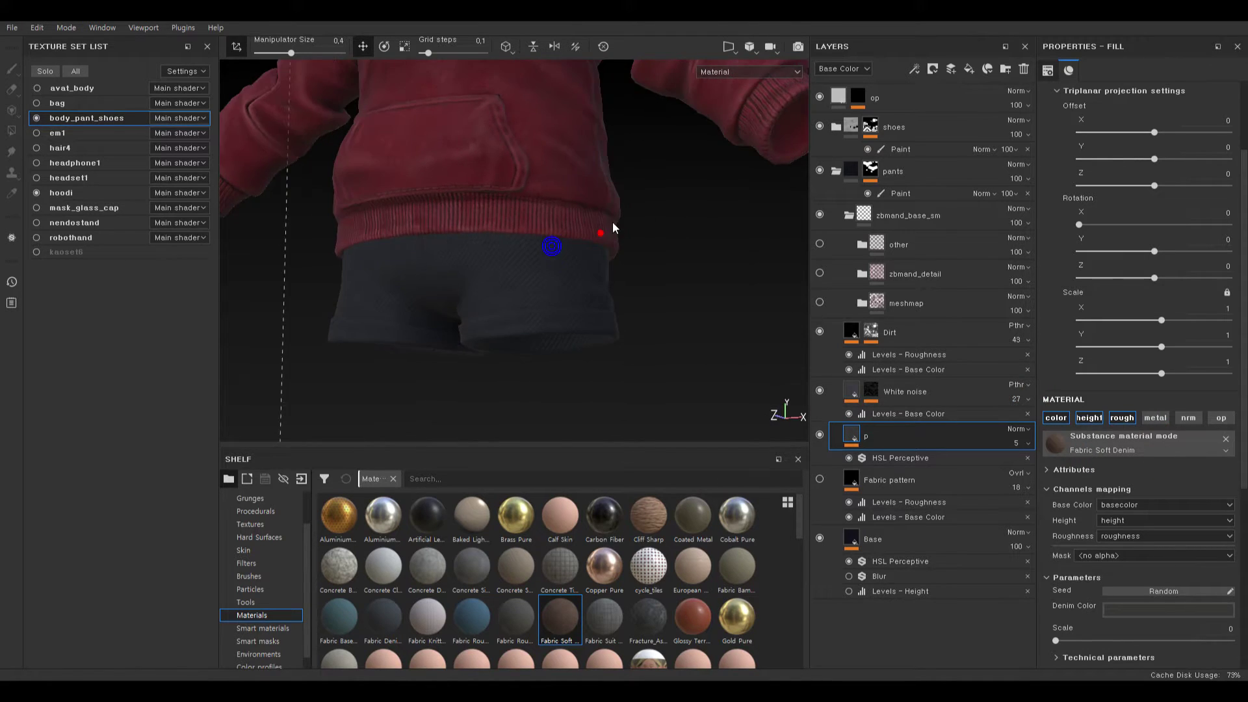
{"action": "right_click_drag", "start_coordinate": [613, 229], "coordinate": [740, 294], "text": "alt"}
{"action": "middle_click_drag", "start_coordinate": [740, 293], "coordinate": [777, 284], "text": "alt"}
{"action": "right_click_drag", "start_coordinate": [777, 284], "coordinate": [705, 355], "text": "alt"}
{"action": "right_click_drag", "start_coordinate": [602, 251], "coordinate": [674, 373], "text": "alt"}
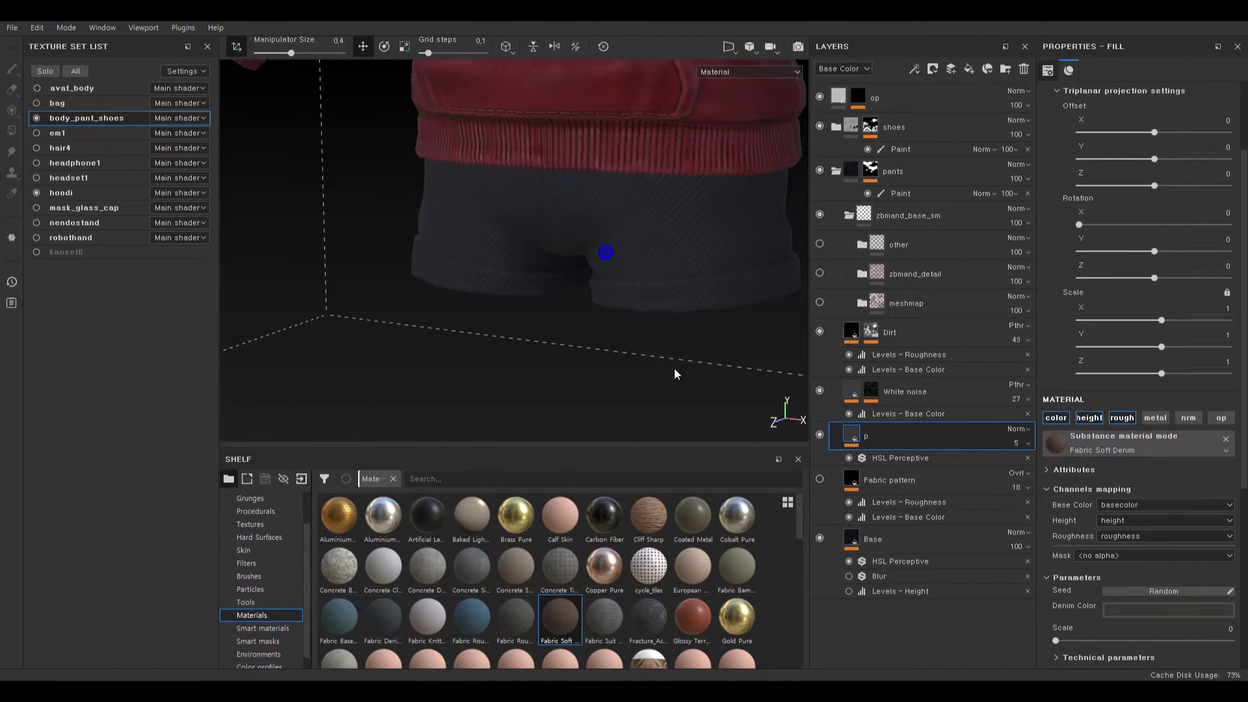
{"action": "right_click_drag", "start_coordinate": [679, 320], "coordinate": [731, 361], "text": "alt"}
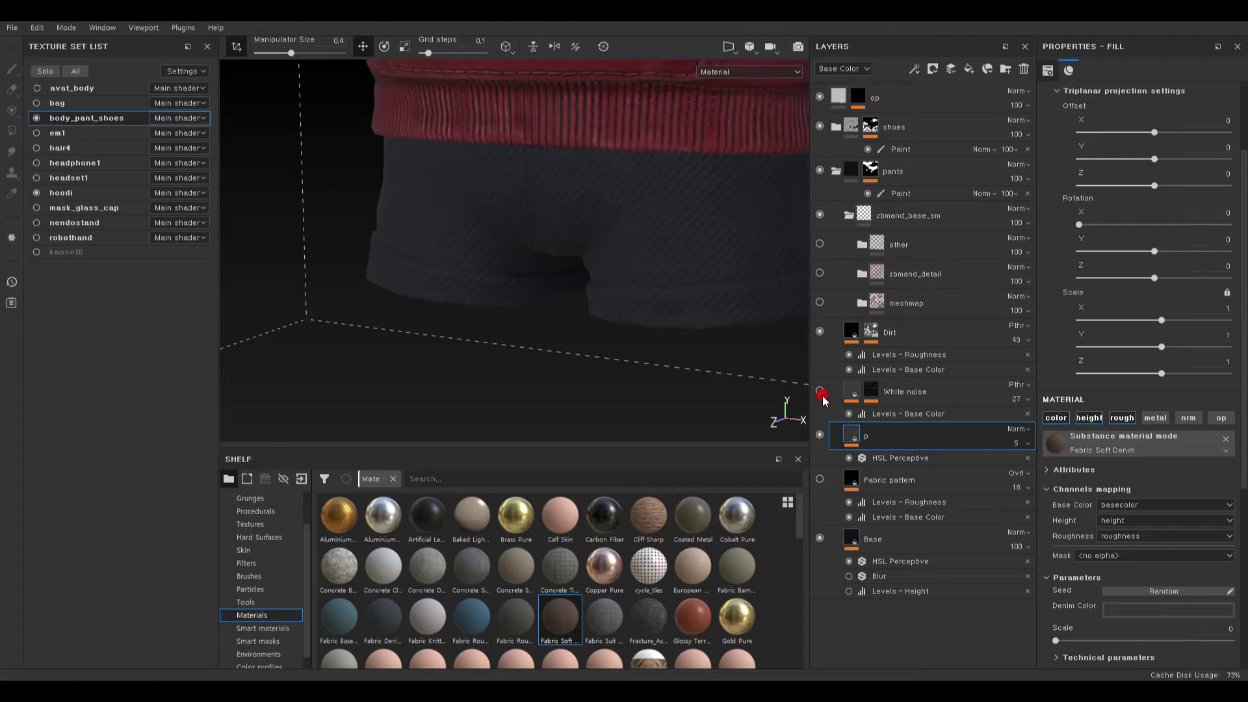
- Toggle the pants' Dirt layer to judge its effect and raise its opacity to 70
{"action": "left_click", "coordinate": [819, 333]}
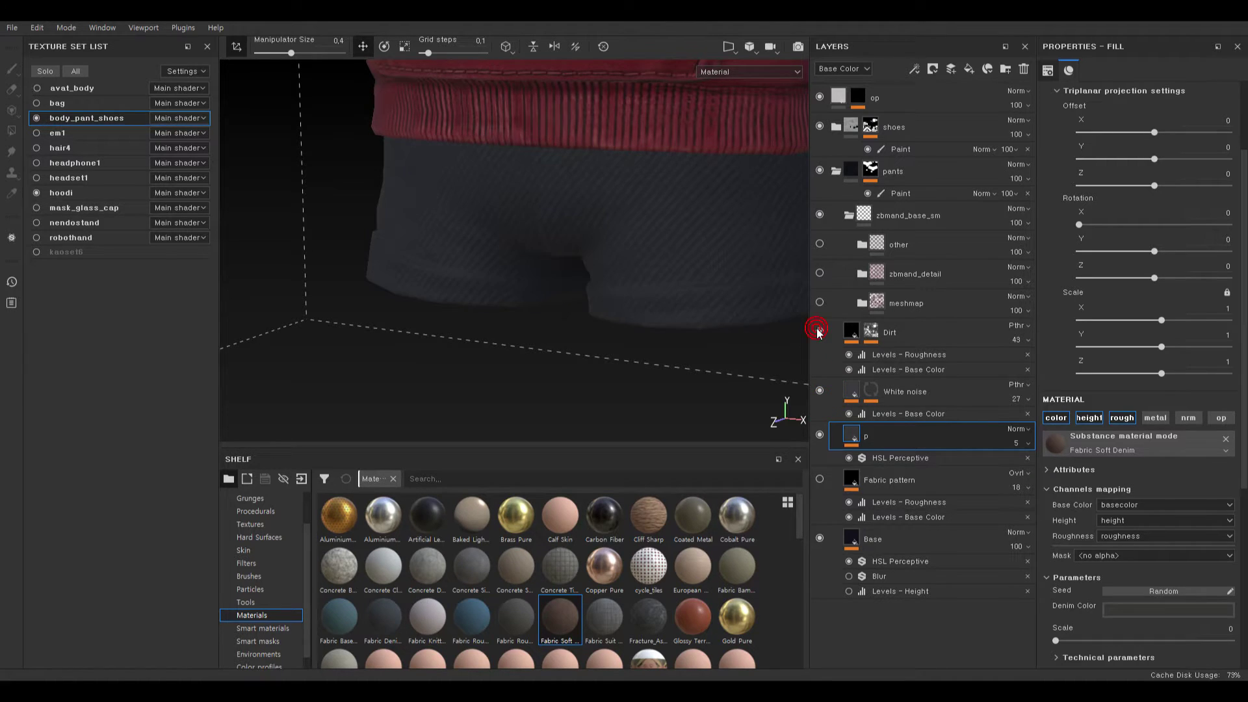
{"action": "left_click", "coordinate": [1016, 340]}
{"action": "left_click_drag", "start_coordinate": [1033, 364], "coordinate": [1054, 364]}
{"action": "scroll", "coordinate": [605, 341], "scroll_direction": "down", "scroll_amount": 3}
{"action": "left_click_drag", "start_coordinate": [606, 340], "coordinate": [659, 338], "text": "alt"}
{"action": "left_click", "coordinate": [834, 320]}
{"action": "left_click_drag", "start_coordinate": [554, 357], "coordinate": [493, 315], "text": "alt"}
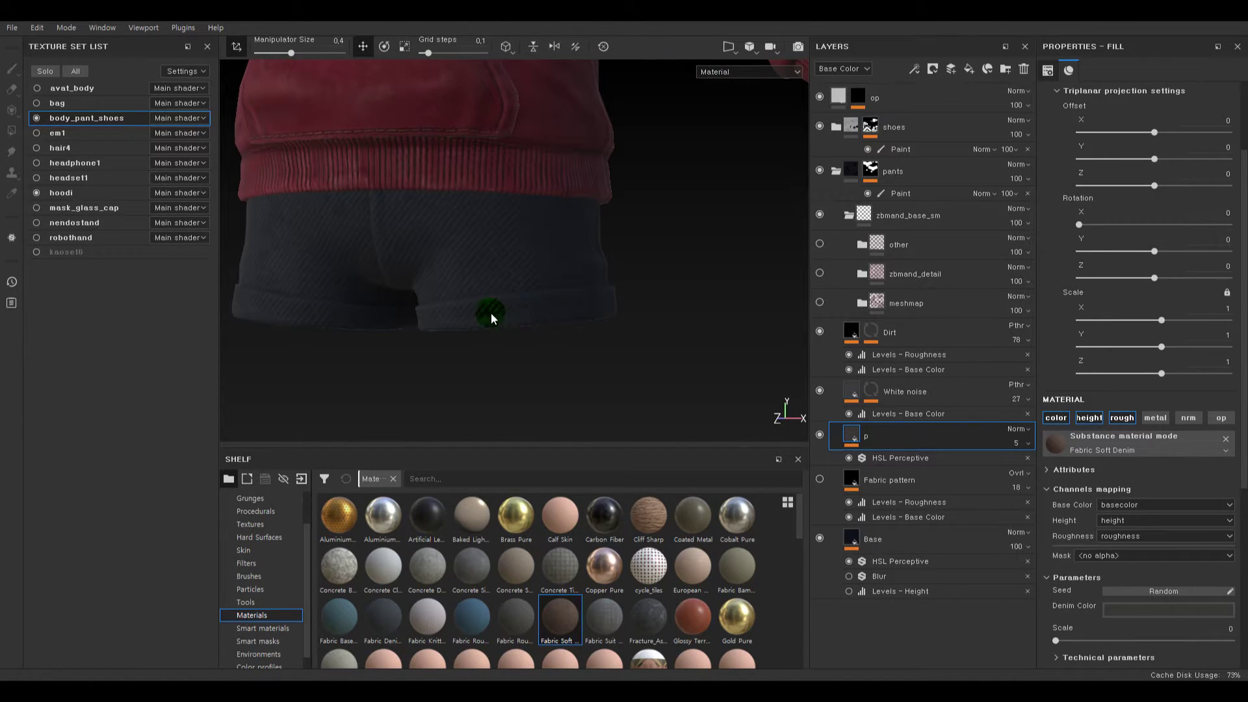
{"action": "middle_click_drag", "start_coordinate": [480, 327], "coordinate": [518, 327], "text": "alt"}
{"action": "right_click_drag", "start_coordinate": [518, 327], "coordinate": [544, 312], "text": "alt"}
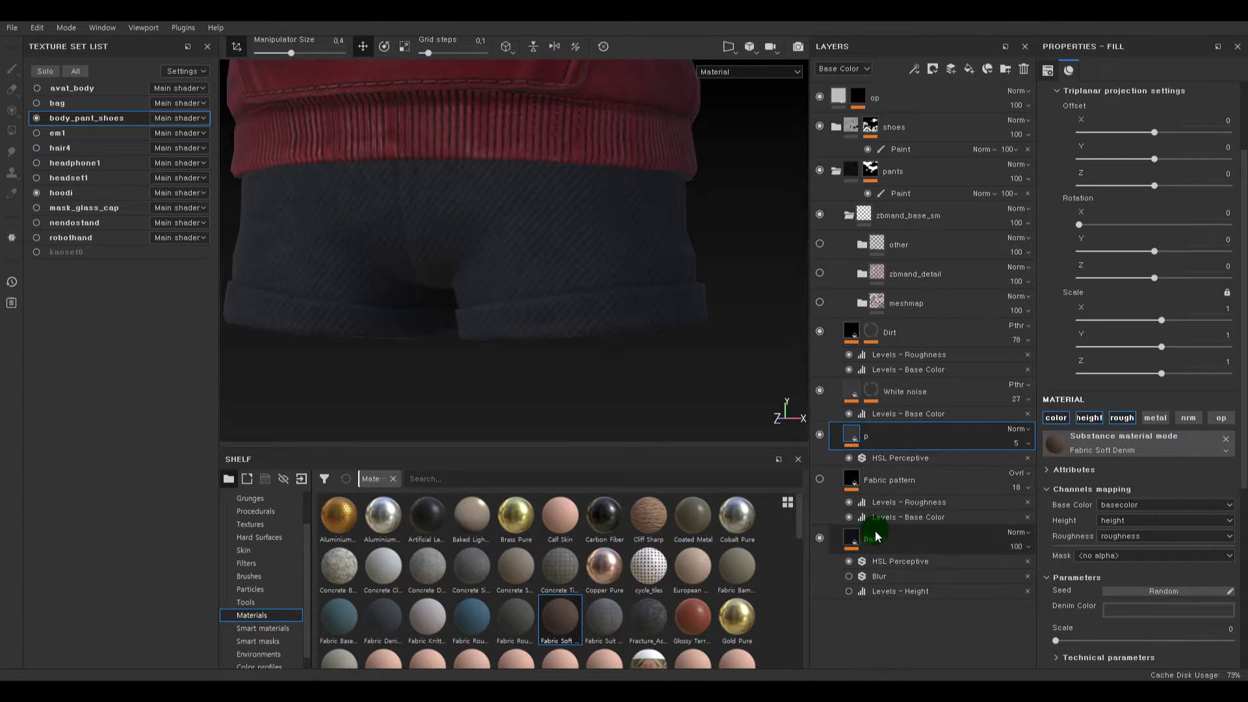
- Duplicate the pants' Base layer and rename the copy Base2
{"action": "left_click", "coordinate": [875, 535]}
{"action": "key", "text": "ctrl+d"}
{"action": "double_click", "coordinate": [892, 542]}
{"action": "type", "text": "Base2"}
{"action": "key", "text": "Return"}
- Add a black mask to the Base2 layer and a Paint effect on that mask
{"action": "right_click", "coordinate": [854, 545]}
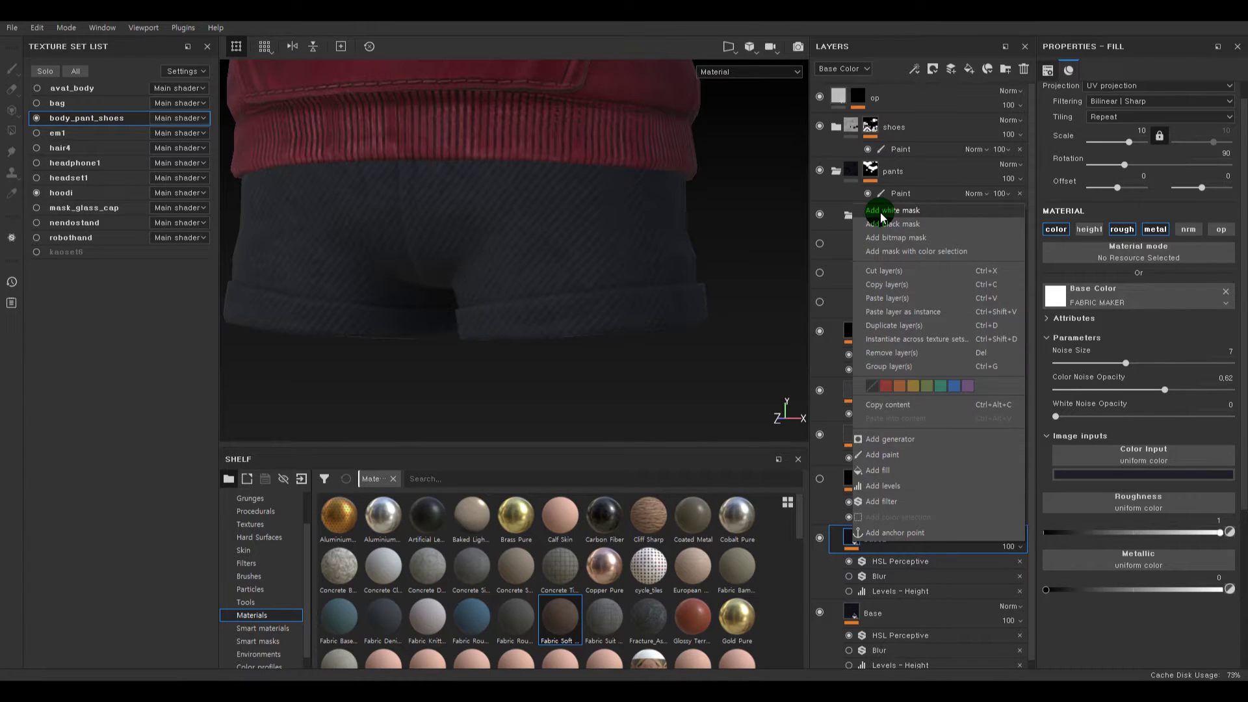
{"action": "left_click", "coordinate": [897, 231]}
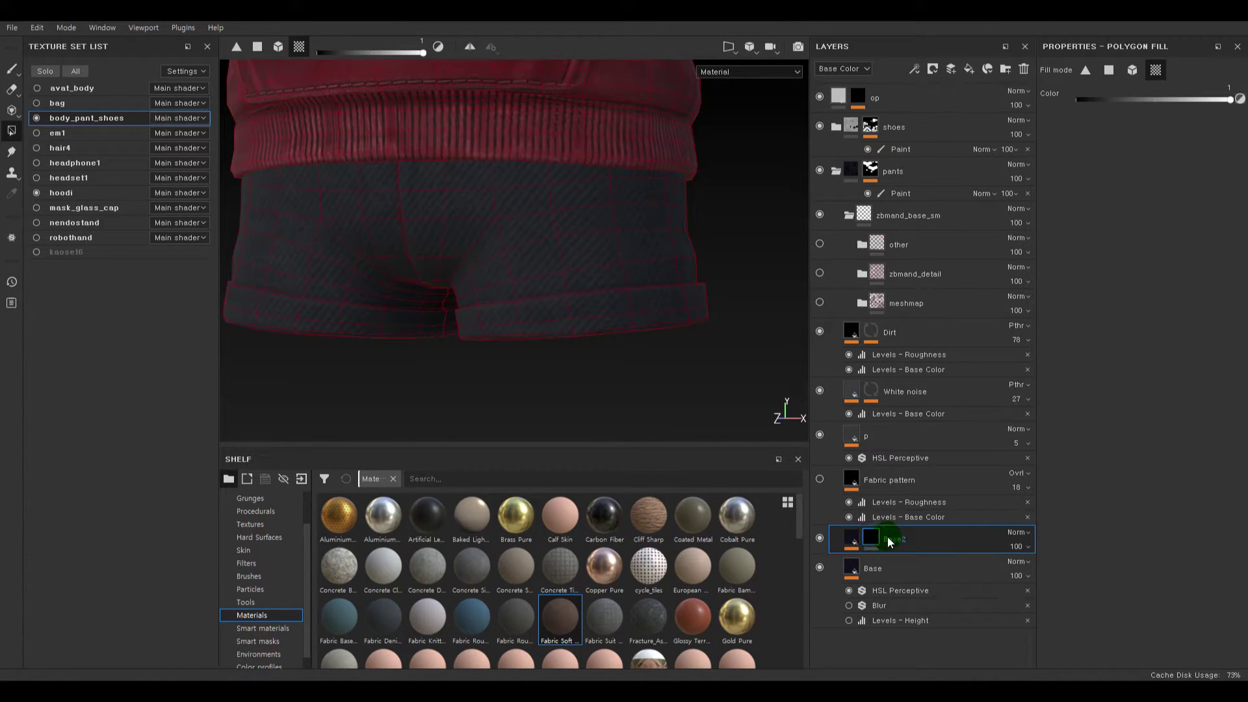
{"action": "right_click", "coordinate": [870, 536]}
{"action": "left_click", "coordinate": [904, 449]}
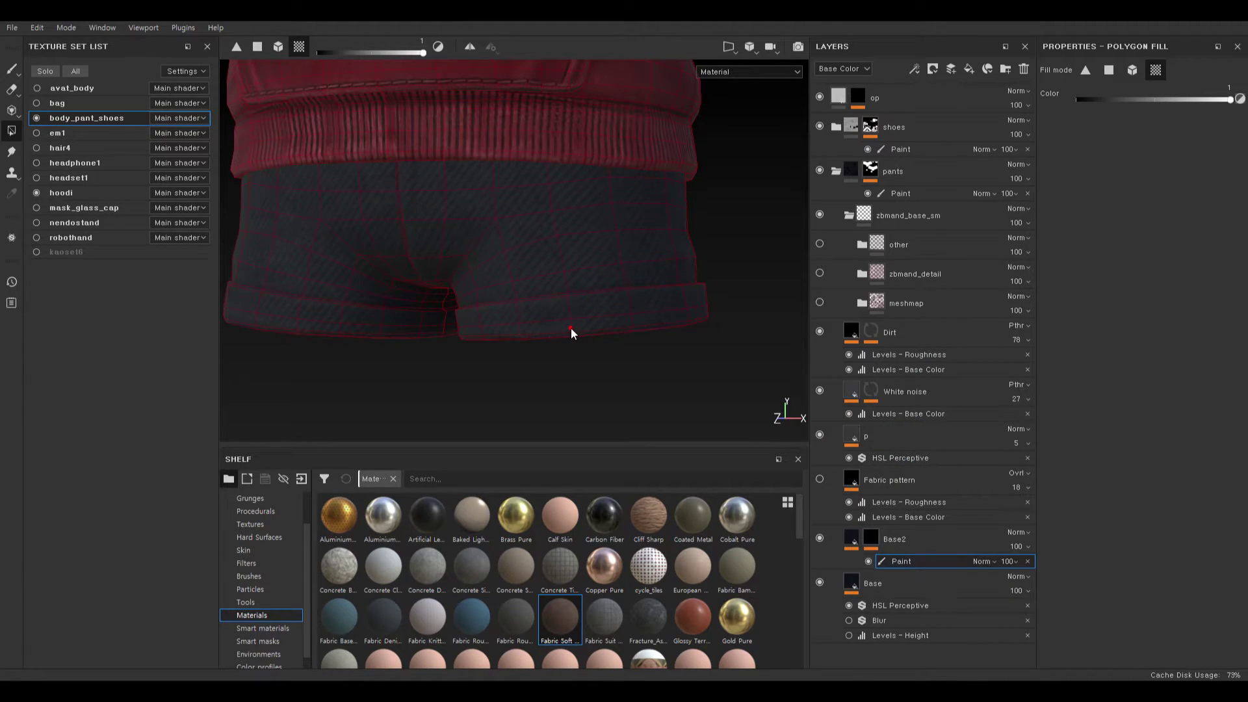
- Display the Base2 mask in the viewport and undo the last polygon fill on the pants
{"action": "left_click", "coordinate": [967, 551]}
{"action": "left_click", "coordinate": [869, 540], "text": "alt"}
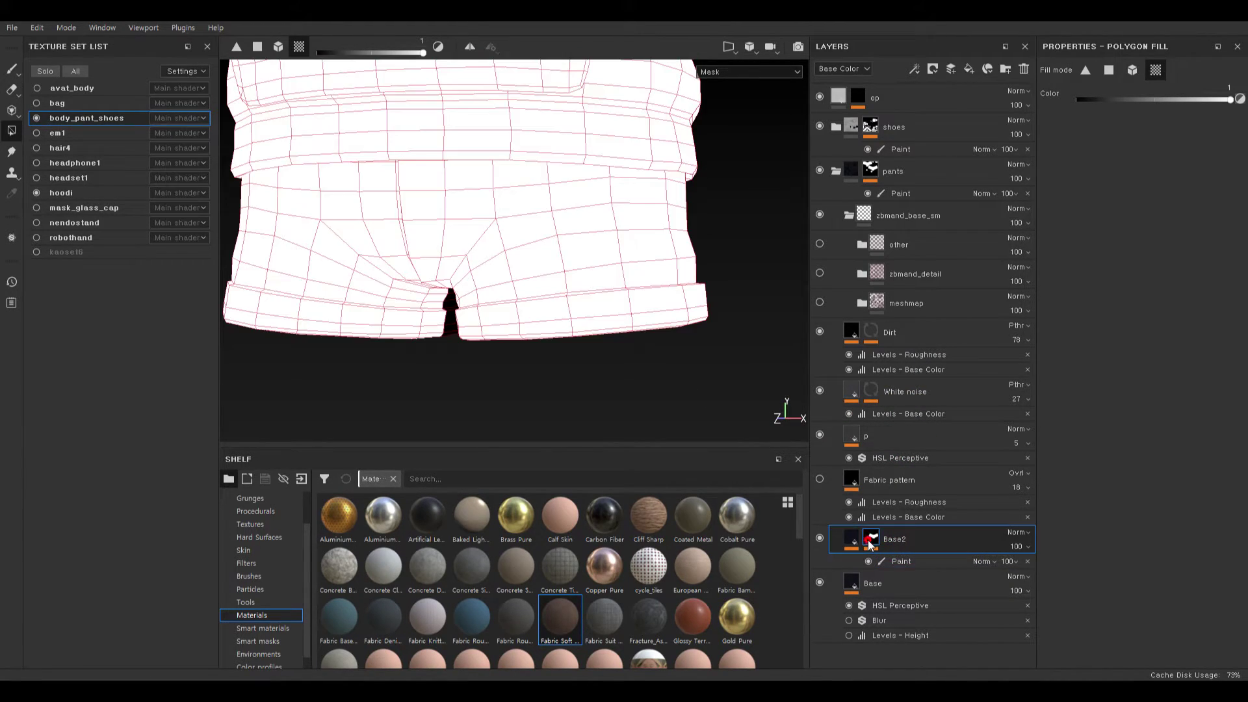
{"action": "key", "text": "ctrl+z"}
- Show the UV layout beside the 3D view and set the Base2 mask's polygon fill to whole polygons
{"action": "left_click", "coordinate": [894, 560]}
{"action": "left_click", "coordinate": [1155, 69]}
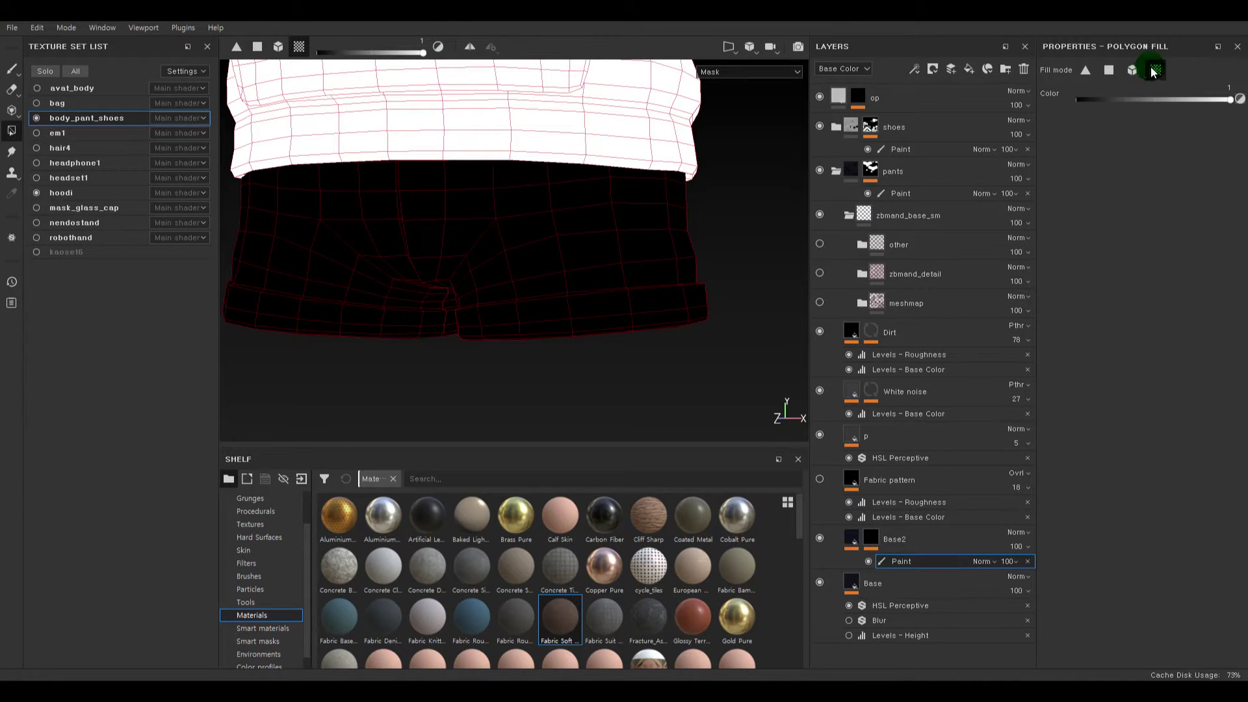
{"action": "key", "text": "F1"}
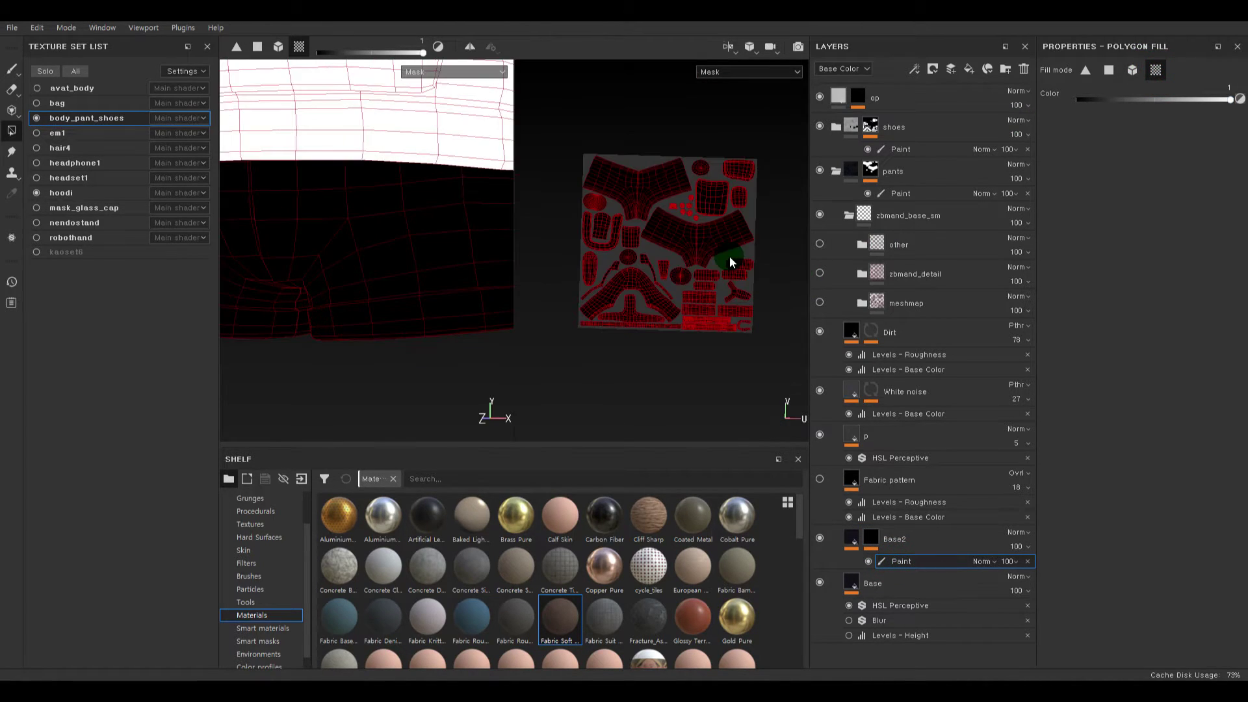
{"action": "right_click_drag", "start_coordinate": [629, 234], "coordinate": [719, 306], "text": "alt"}
{"action": "left_click_drag", "start_coordinate": [721, 295], "coordinate": [663, 291], "text": "ctrl+alt"}
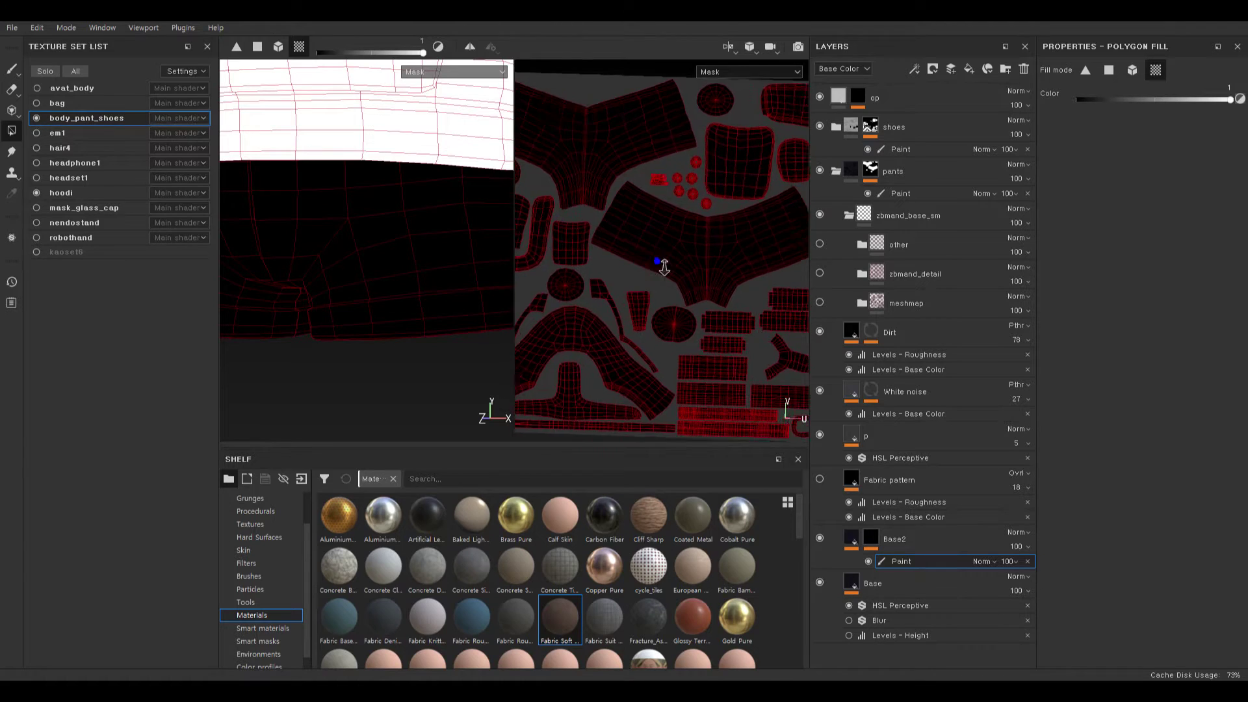
{"action": "right_click_drag", "start_coordinate": [656, 261], "coordinate": [724, 312], "text": "alt"}
{"action": "scroll", "coordinate": [723, 312], "scroll_direction": "up", "scroll_amount": 3}
{"action": "left_click", "coordinate": [1157, 70]}
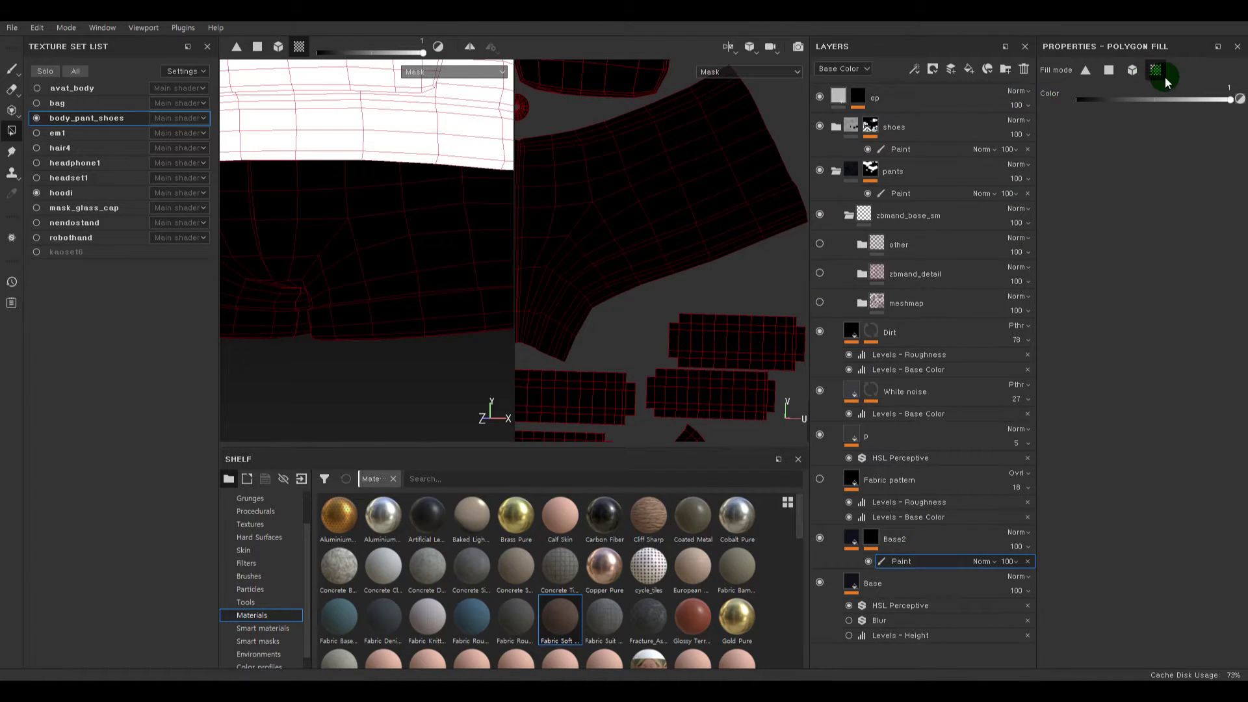
{"action": "left_click", "coordinate": [1110, 76]}
- Fill the first cuff faces of the pants white in the UV layout, with symmetry enabled
{"action": "left_click_drag", "start_coordinate": [688, 214], "coordinate": [769, 182], "text": "ctrl+alt"}
{"action": "right_click_drag", "start_coordinate": [655, 213], "coordinate": [692, 341], "text": "alt"}
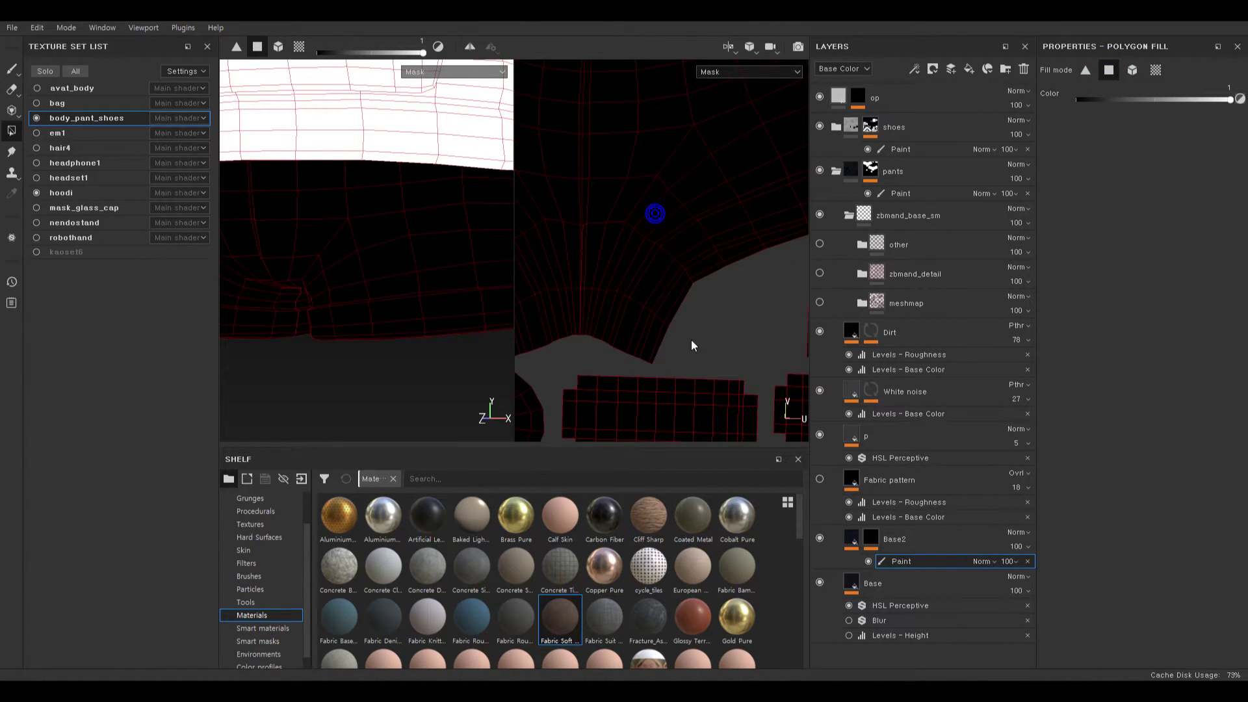
{"action": "scroll", "coordinate": [697, 328], "scroll_direction": "down", "scroll_amount": 3}
{"action": "left_click", "coordinate": [701, 318]}
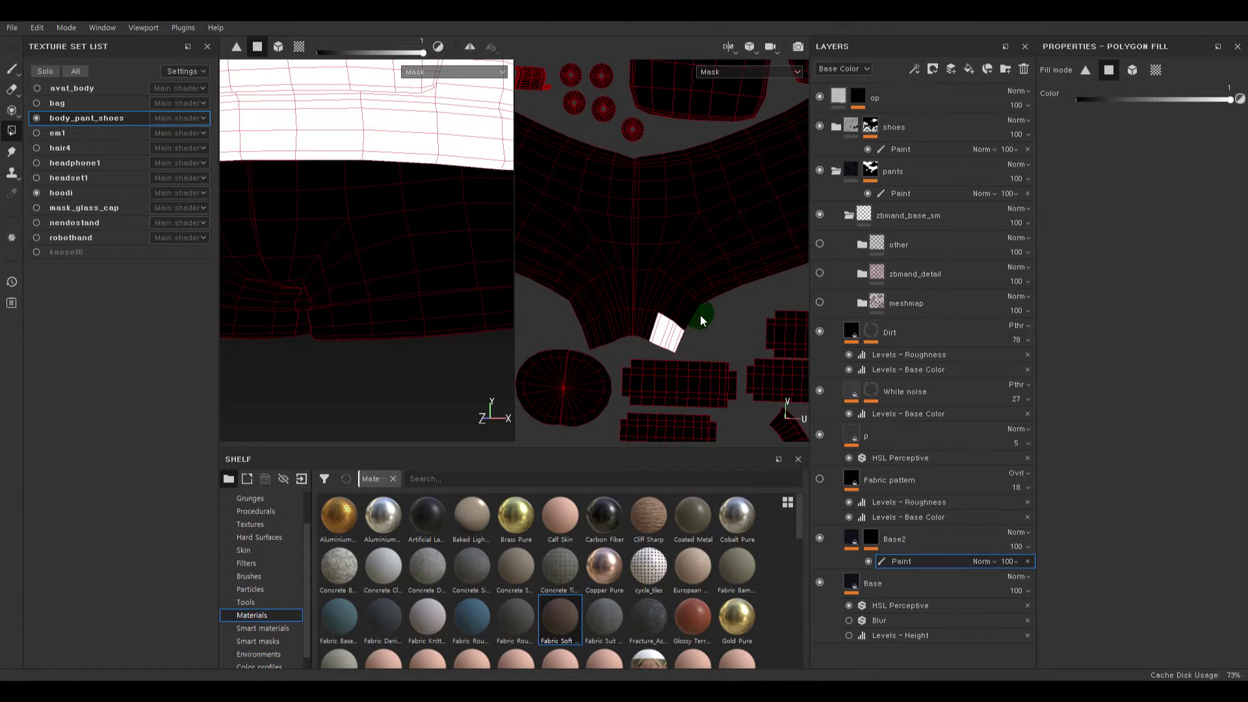
{"action": "scroll", "coordinate": [489, 345], "scroll_direction": "down", "scroll_amount": 3}
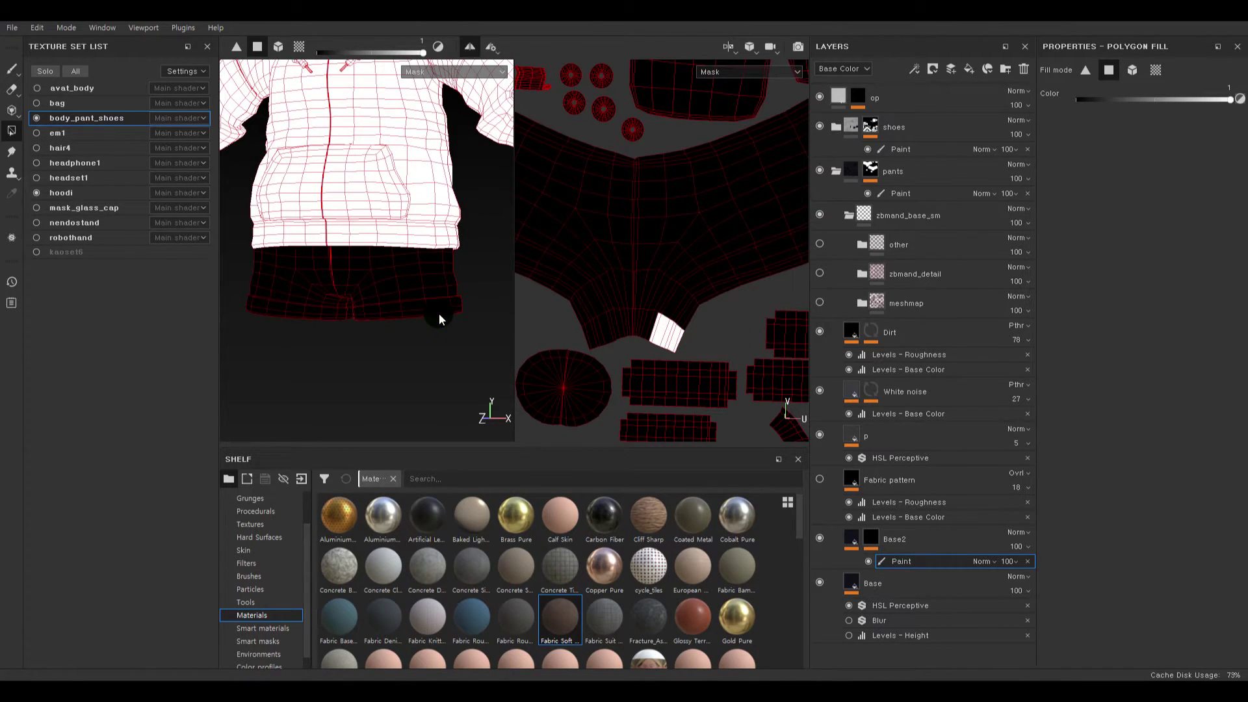
{"action": "scroll", "coordinate": [699, 310], "scroll_direction": "up", "scroll_amount": 2}
{"action": "left_click_drag", "start_coordinate": [689, 317], "coordinate": [646, 353]}
- Undo the last two polygon fills and turn symmetry off
{"action": "left_click_drag", "start_coordinate": [299, 343], "coordinate": [379, 348], "text": "alt"}
{"action": "scroll", "coordinate": [369, 320], "scroll_direction": "up", "scroll_amount": 2}
{"action": "key", "text": "ctrl+z"}
{"action": "key", "text": "ctrl+z"}
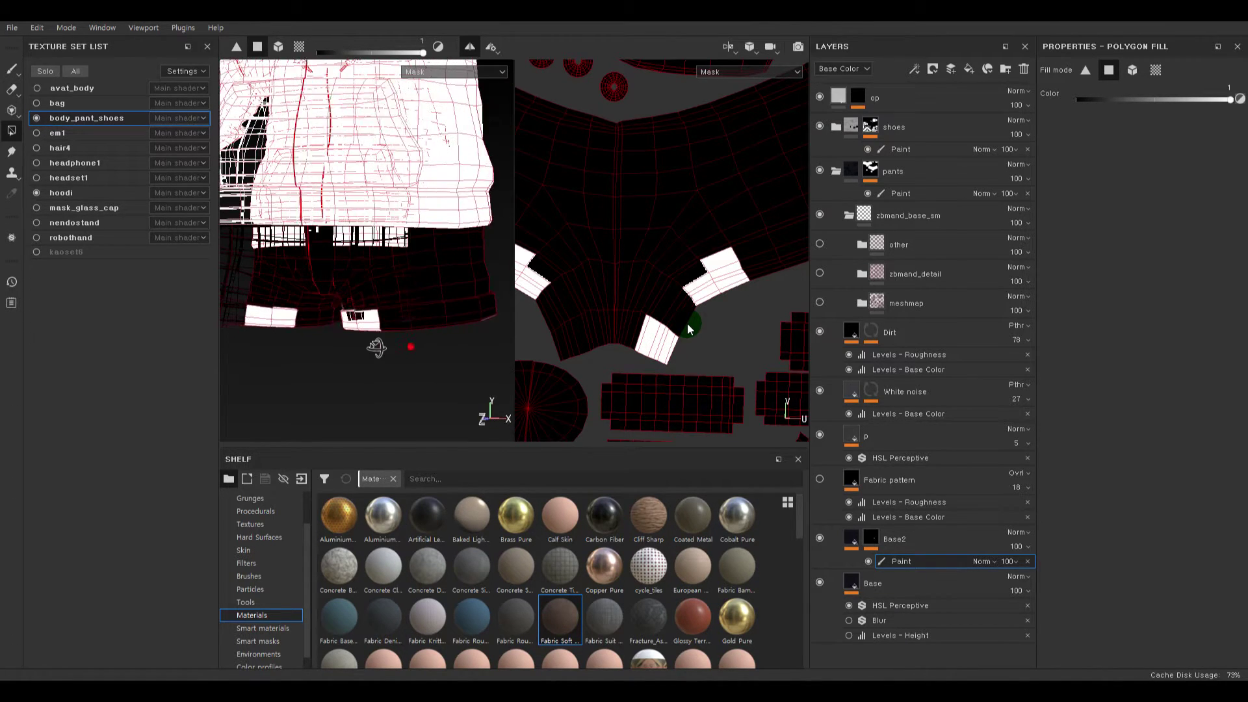
{"action": "right_click_drag", "start_coordinate": [354, 349], "coordinate": [379, 348], "text": "alt"}
{"action": "right_click_drag", "start_coordinate": [707, 327], "coordinate": [637, 299], "text": "alt"}
{"action": "middle_click_drag", "start_coordinate": [637, 299], "coordinate": [764, 286], "text": "alt"}
{"action": "key", "text": "l"}
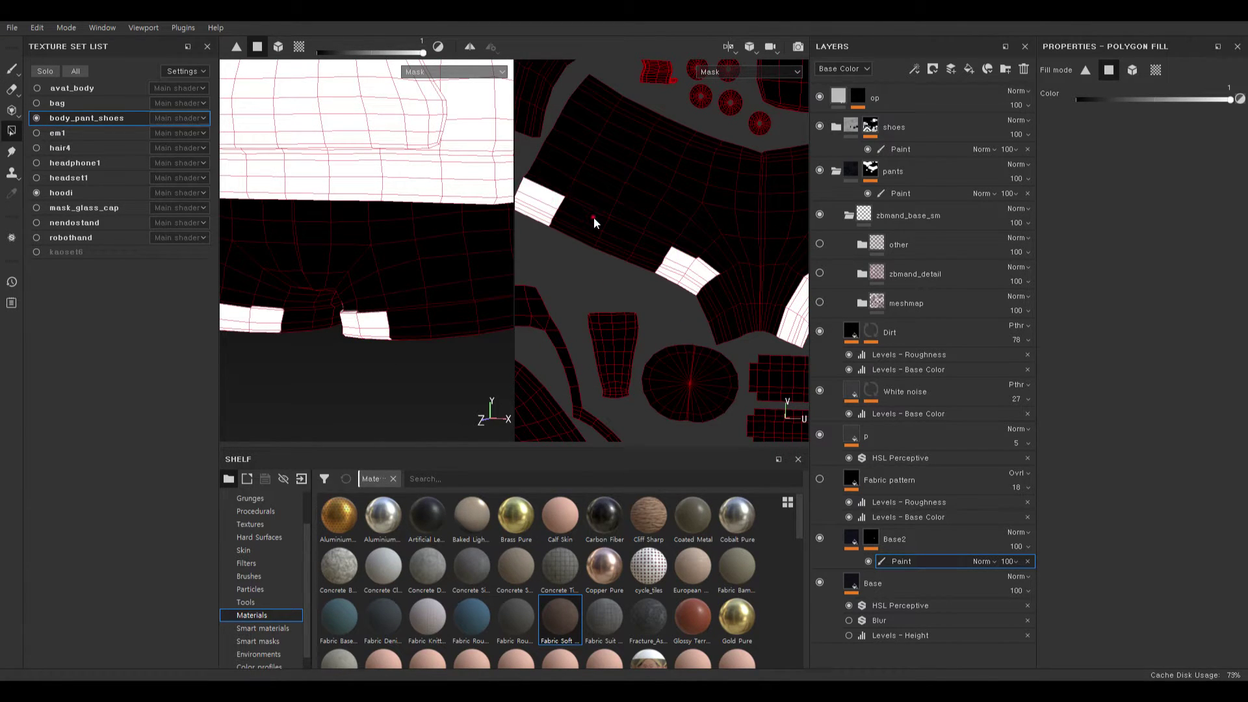
- Fill the cuff strips along both leg edges of the pants' UV island white in the full UV view
{"action": "middle_click_drag", "start_coordinate": [637, 297], "coordinate": [553, 289]}
{"action": "key", "text": "F3"}
{"action": "middle_click_drag", "start_coordinate": [700, 282], "coordinate": [691, 273], "text": "alt"}
{"action": "right_click_drag", "start_coordinate": [691, 273], "coordinate": [718, 311], "text": "alt"}
{"action": "middle_click_drag", "start_coordinate": [716, 311], "coordinate": [673, 286], "text": "alt"}
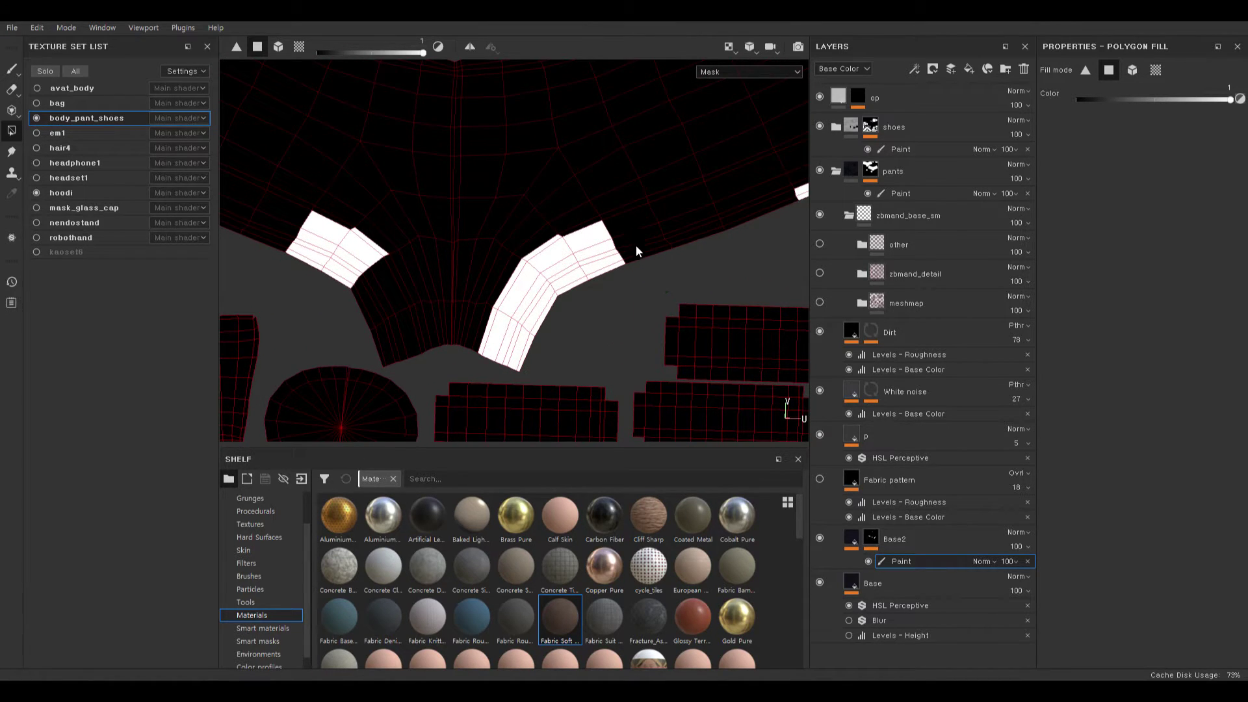
{"action": "left_click", "coordinate": [634, 229]}
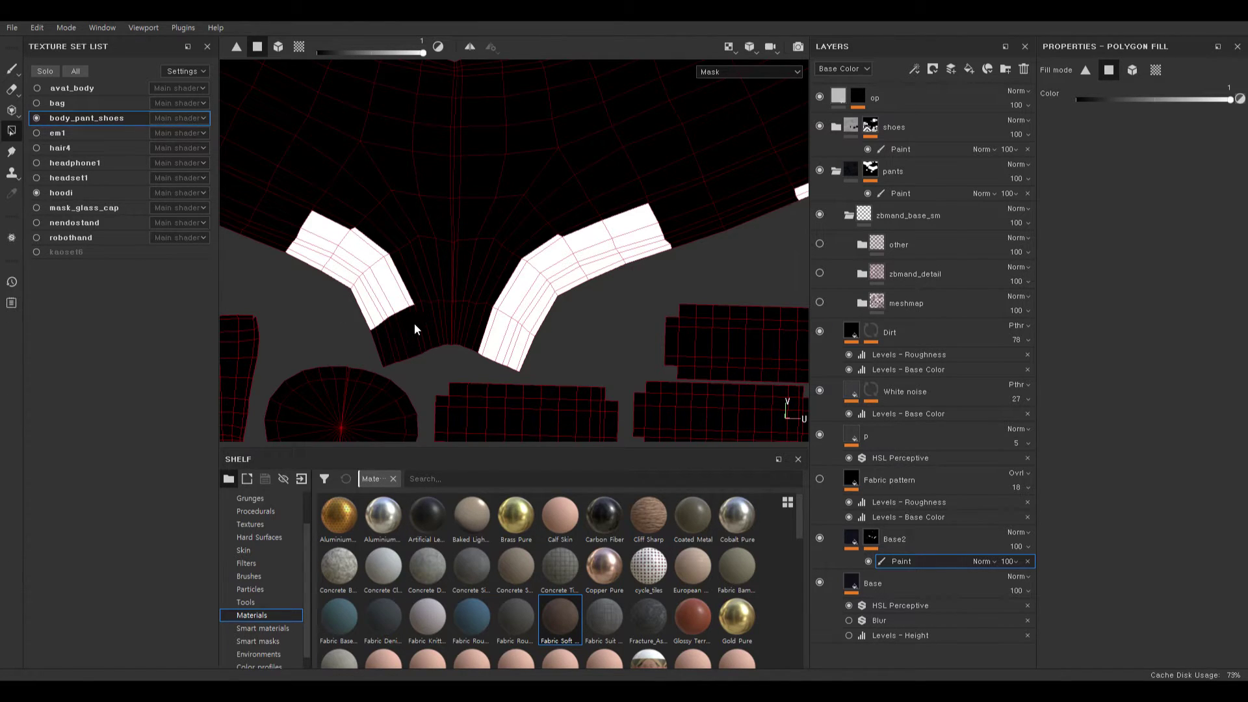
{"action": "left_click_drag", "start_coordinate": [414, 323], "coordinate": [379, 334]}
{"action": "right_click_drag", "start_coordinate": [701, 224], "coordinate": [719, 159], "text": "alt"}
{"action": "key", "text": "F1"}
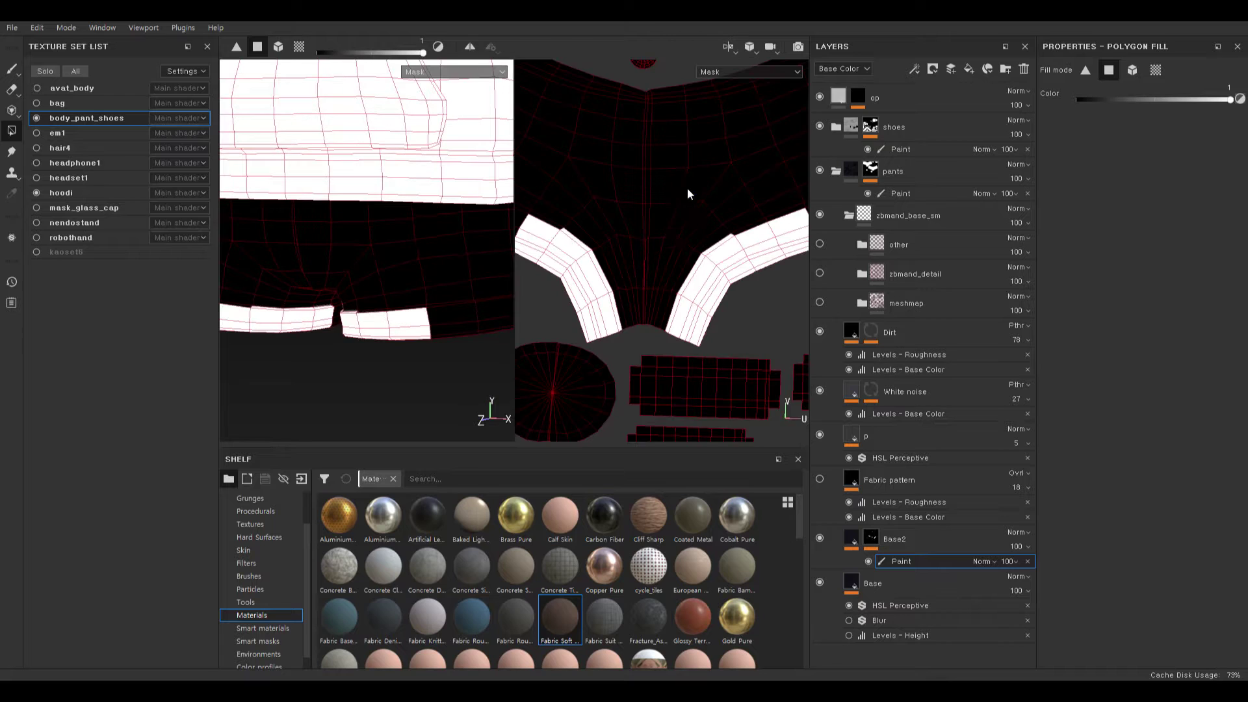
- Extend the white mask along the cuffs around the sides and back of the pants in the 3D view
{"action": "left_click_drag", "start_coordinate": [462, 275], "coordinate": [403, 314], "text": "alt"}
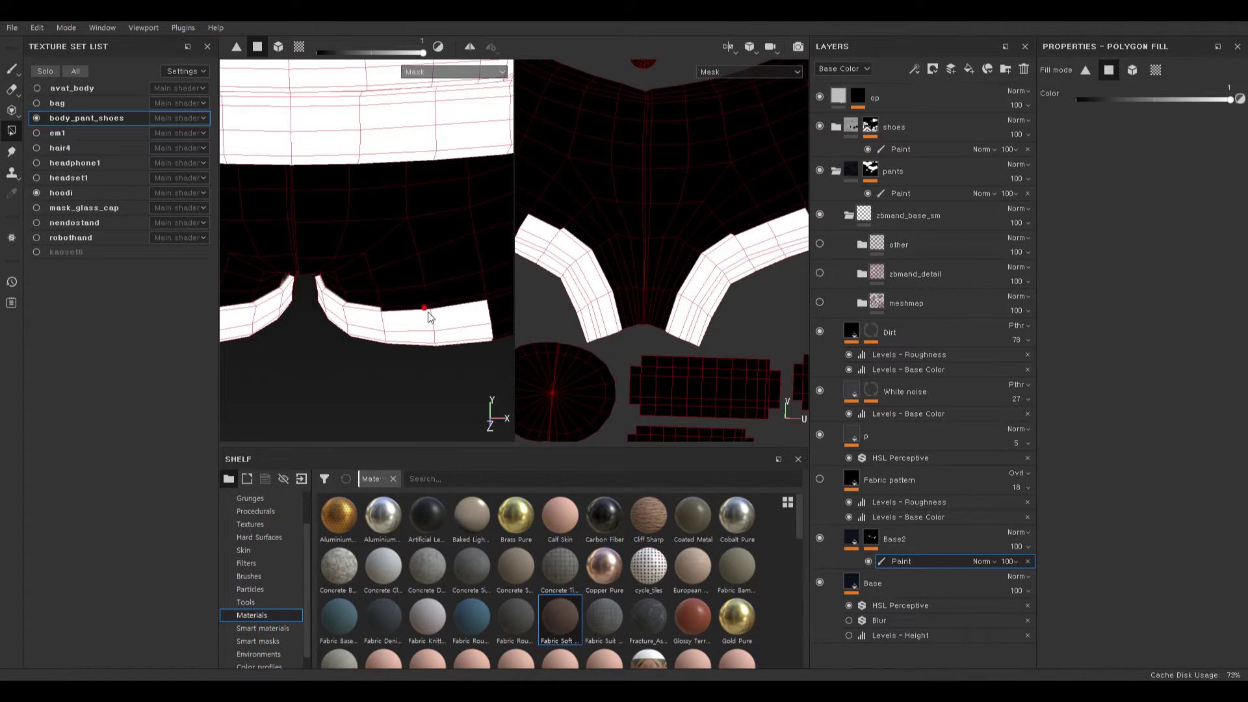
{"action": "left_click", "coordinate": [428, 317]}
{"action": "left_click", "coordinate": [721, 241]}
{"action": "key", "text": "F2"}
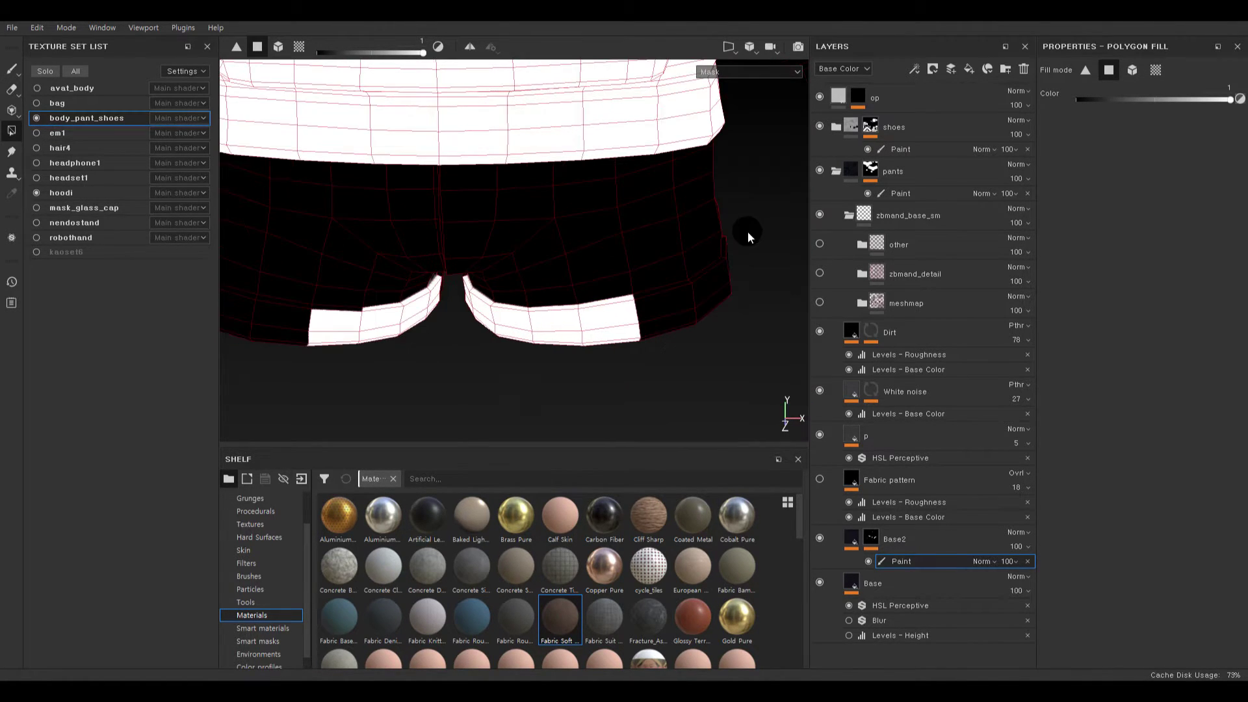
{"action": "left_click_drag", "start_coordinate": [718, 234], "coordinate": [611, 303], "text": "alt"}
{"action": "mouse_move", "coordinate": [727, 332]}
{"action": "left_mouse_down", "text": "alt"}
{"action": "mouse_move", "coordinate": [682, 331]}
{"action": "mouse_move", "coordinate": [680, 231]}
{"action": "mouse_move", "coordinate": [757, 342]}
{"action": "mouse_move", "coordinate": [670, 349]}
{"action": "mouse_move", "coordinate": [675, 328]}
{"action": "left_mouse_up", "text": "alt"}
{"action": "left_click_drag", "start_coordinate": [640, 281], "coordinate": [653, 330]}
{"action": "left_click_drag", "start_coordinate": [754, 271], "coordinate": [701, 270], "text": "alt"}
{"action": "mouse_move", "coordinate": [622, 263]}
{"action": "left_mouse_down", "text": "alt"}
{"action": "mouse_move", "coordinate": [635, 301]}
{"action": "mouse_move", "coordinate": [549, 287]}
{"action": "mouse_move", "coordinate": [535, 234]}
{"action": "mouse_move", "coordinate": [459, 227]}
{"action": "mouse_move", "coordinate": [479, 250]}
{"action": "mouse_move", "coordinate": [508, 232]}
{"action": "mouse_move", "coordinate": [523, 260]}
{"action": "left_mouse_up", "text": "alt"}
{"action": "mouse_move", "coordinate": [660, 260]}
{"action": "left_mouse_down", "text": "alt"}
{"action": "mouse_move", "coordinate": [610, 244]}
{"action": "mouse_move", "coordinate": [547, 275]}
{"action": "mouse_move", "coordinate": [666, 320]}
{"action": "mouse_move", "coordinate": [590, 290]}
{"action": "mouse_move", "coordinate": [615, 320]}
{"action": "left_mouse_up", "text": "alt"}
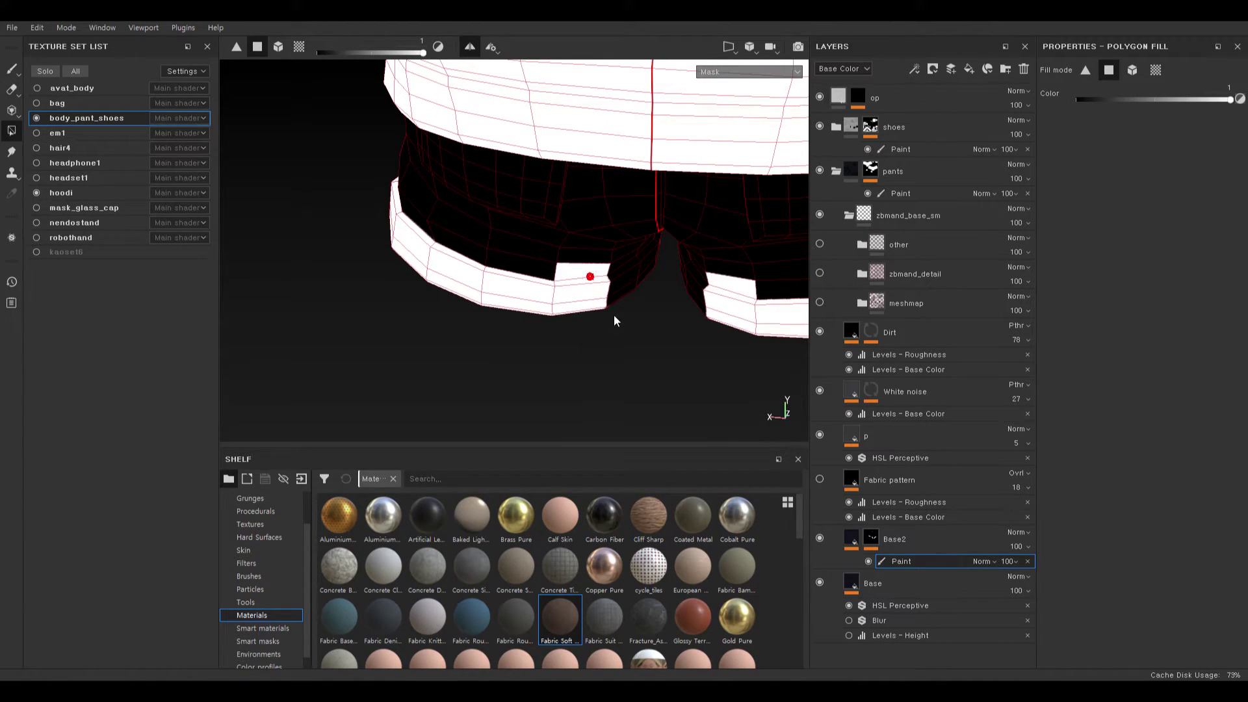
- Fill the remaining outer and inner faces of both leg cuffs white from behind and below
{"action": "mouse_move", "coordinate": [589, 272]}
{"action": "left_mouse_down", "text": "alt"}
{"action": "mouse_move", "coordinate": [641, 267]}
{"action": "mouse_move", "coordinate": [649, 232]}
{"action": "mouse_move", "coordinate": [674, 357]}
{"action": "mouse_move", "coordinate": [730, 259]}
{"action": "mouse_move", "coordinate": [670, 314]}
{"action": "left_mouse_up", "text": "alt"}
{"action": "left_click", "coordinate": [659, 307]}
{"action": "left_click", "coordinate": [459, 343]}
{"action": "left_click_drag", "start_coordinate": [460, 351], "coordinate": [664, 306], "text": "alt"}
{"action": "left_click_drag", "start_coordinate": [485, 349], "coordinate": [559, 396], "text": "alt"}
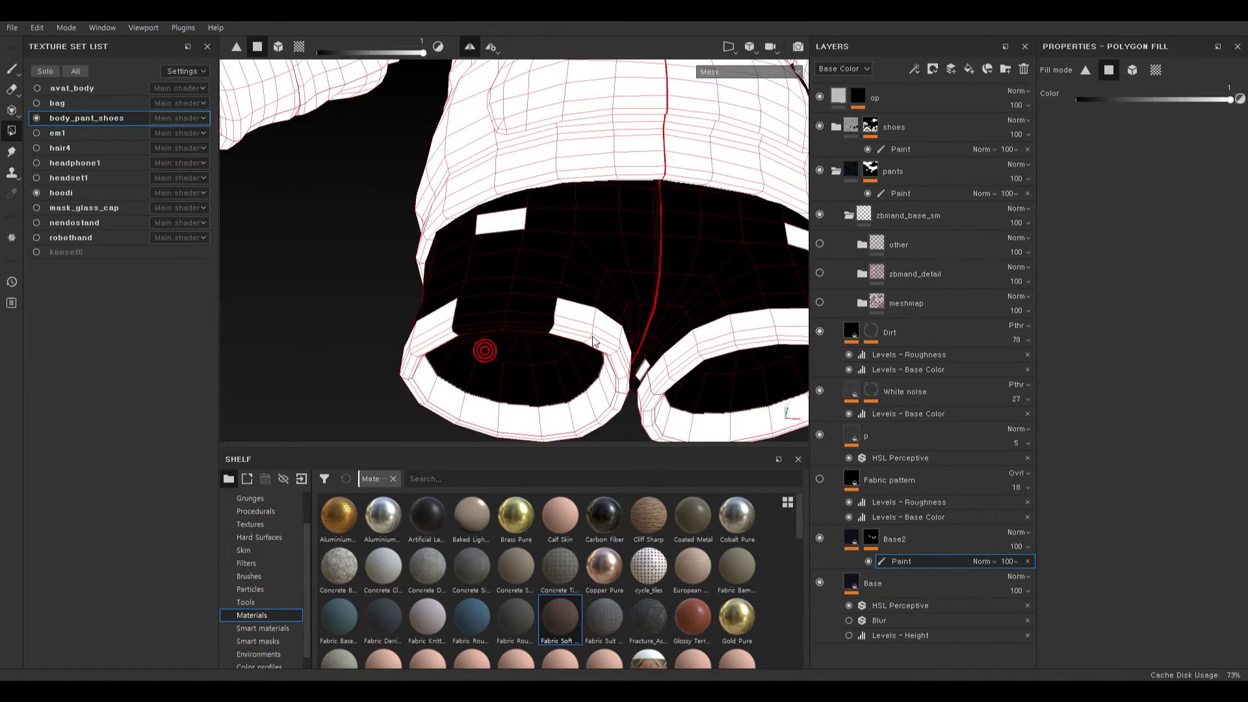
- Clear the stray white faces above the cuffs with a black fill, then restore the white fill color
{"action": "left_click_drag", "start_coordinate": [543, 321], "coordinate": [521, 359], "text": "alt"}
{"action": "middle_click_drag", "start_coordinate": [520, 360], "coordinate": [524, 311], "text": "alt"}
{"action": "key", "text": "x"}
{"action": "mouse_move", "coordinate": [520, 231]}
{"action": "left_mouse_down", "text": "alt"}
{"action": "mouse_move", "coordinate": [517, 151]}
{"action": "mouse_move", "coordinate": [451, 316]}
{"action": "left_mouse_up", "text": "alt"}
{"action": "key", "text": "x"}
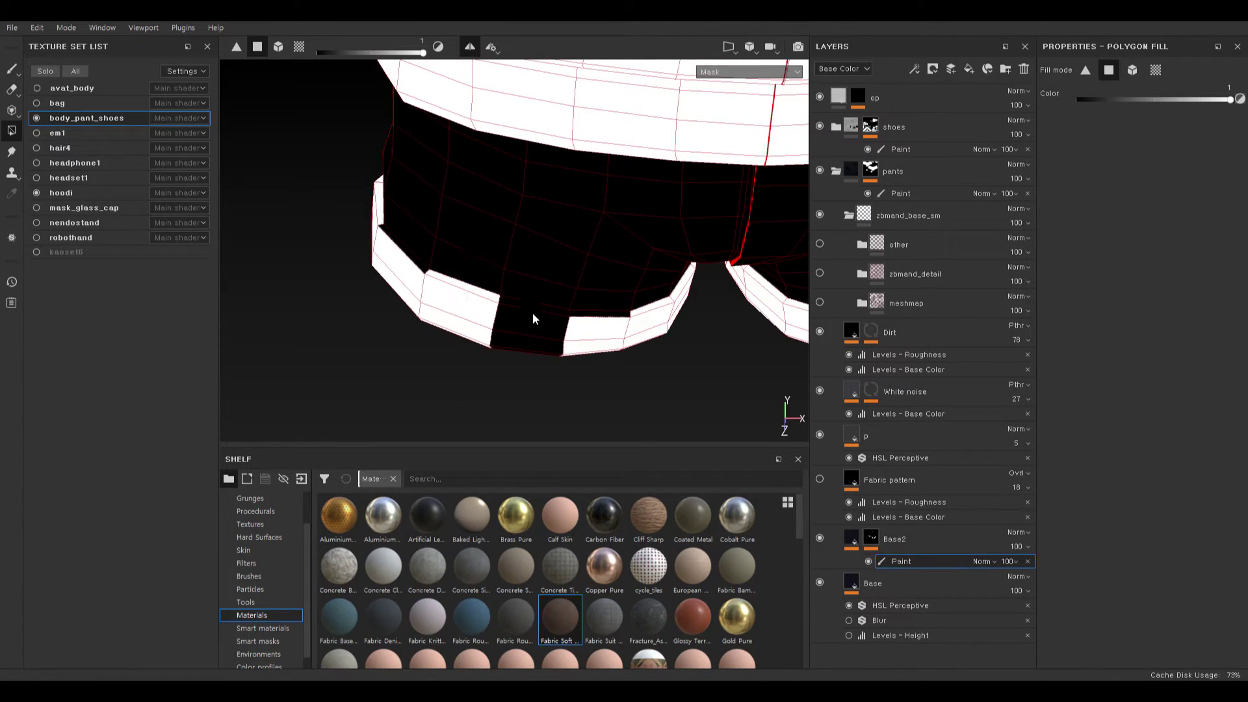
- Fill the remaining gap in the cuff mask and turn symmetry off
{"action": "mouse_move", "coordinate": [596, 362]}
{"action": "left_mouse_down", "text": "alt"}
{"action": "mouse_move", "coordinate": [399, 259]}
{"action": "mouse_move", "coordinate": [343, 337]}
{"action": "mouse_move", "coordinate": [562, 247]}
{"action": "mouse_move", "coordinate": [596, 212]}
{"action": "mouse_move", "coordinate": [950, 206]}
{"action": "left_mouse_up", "text": "alt"}
{"action": "middle_click_drag", "start_coordinate": [949, 206], "coordinate": [668, 263], "text": "alt"}
{"action": "left_click_drag", "start_coordinate": [667, 261], "coordinate": [627, 186], "text": "alt"}
{"action": "middle_click_drag", "start_coordinate": [626, 187], "coordinate": [657, 271], "text": "alt"}
{"action": "key", "text": "l"}
{"action": "right_click_drag", "start_coordinate": [599, 260], "coordinate": [624, 251], "text": "alt"}
{"action": "left_click_drag", "start_coordinate": [656, 267], "coordinate": [591, 279], "text": "alt"}
- Fill the stray faces beside the cuff strips and at the crotch black in the UV layout
{"action": "key", "text": "x"}
{"action": "key", "text": "F1"}
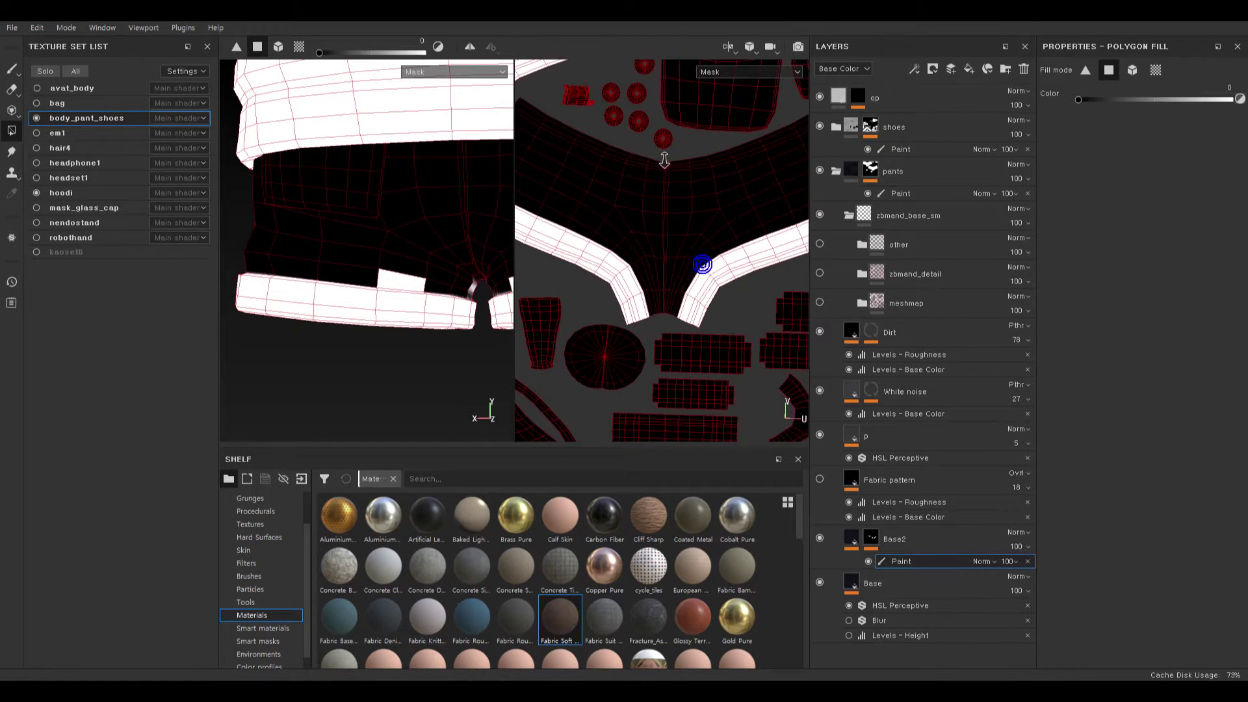
{"action": "middle_click_drag", "start_coordinate": [636, 173], "coordinate": [687, 252], "text": "alt"}
{"action": "middle_click_drag", "start_coordinate": [562, 139], "coordinate": [641, 201], "text": "alt"}
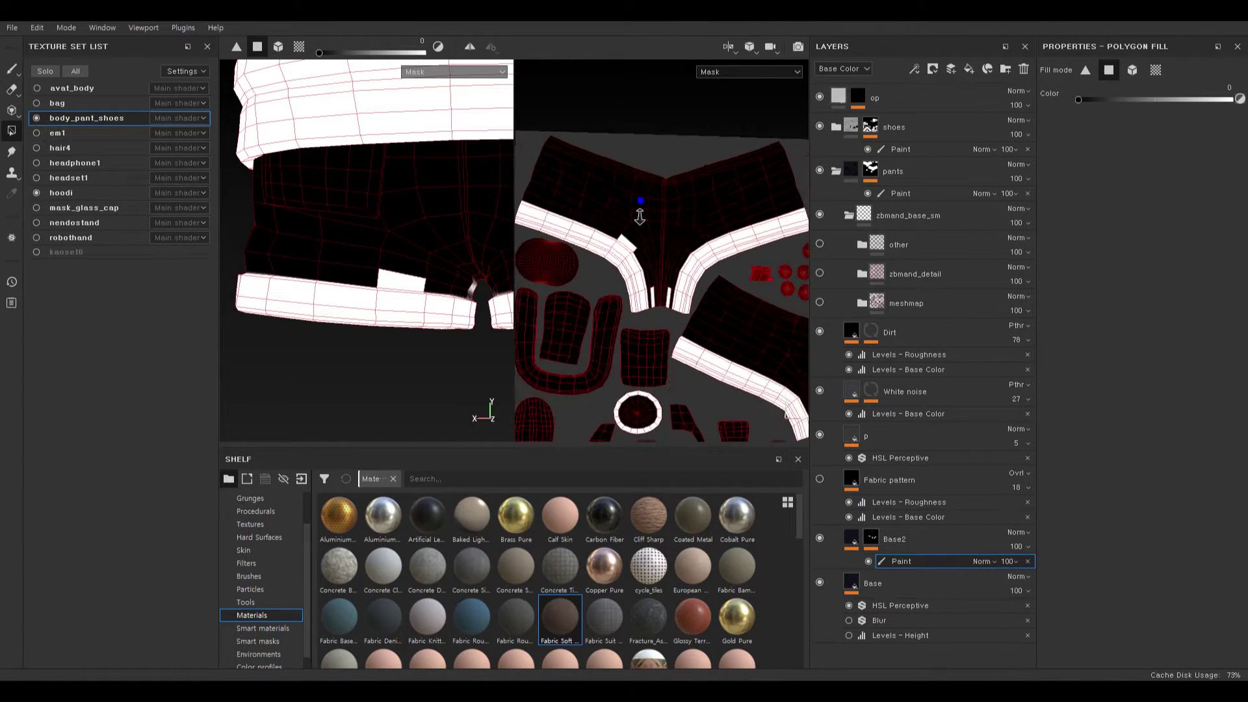
{"action": "right_click_drag", "start_coordinate": [640, 201], "coordinate": [658, 186], "text": "alt"}
{"action": "left_click", "coordinate": [613, 287]}
{"action": "middle_click_drag", "start_coordinate": [699, 382], "coordinate": [686, 272], "text": "alt"}
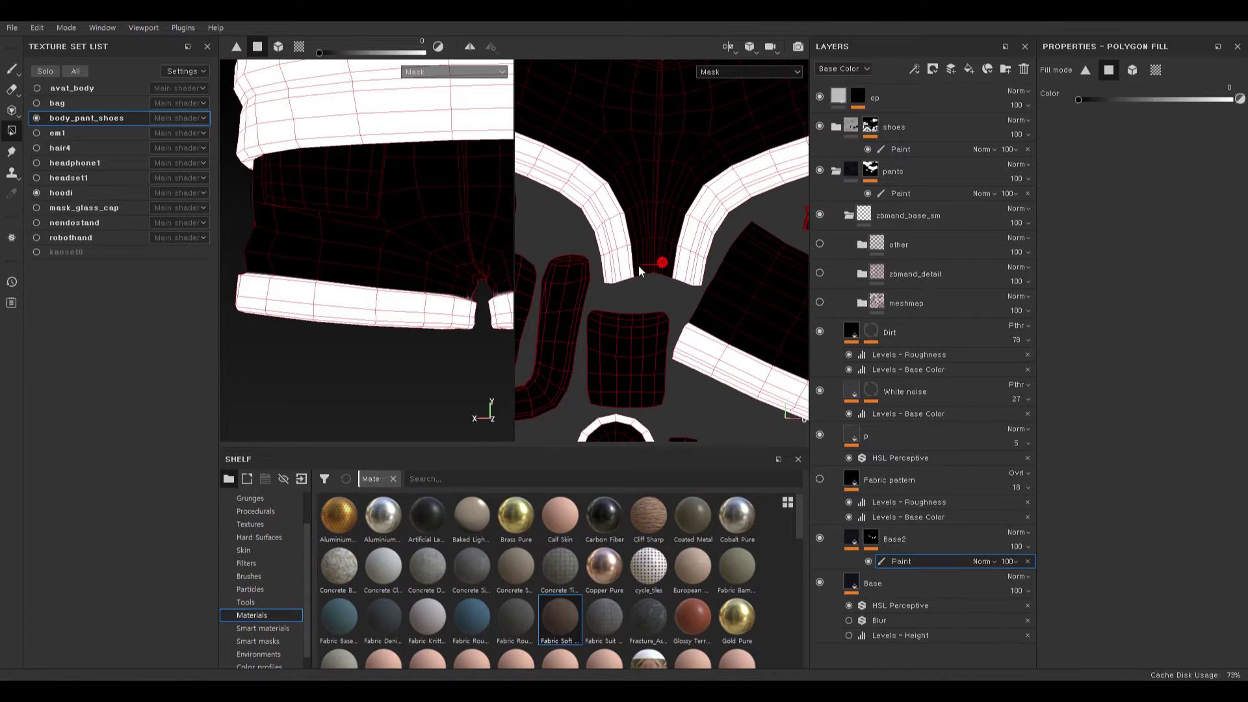
{"action": "right_click_drag", "start_coordinate": [638, 266], "coordinate": [611, 276], "text": "alt"}
{"action": "middle_click_drag", "start_coordinate": [683, 314], "coordinate": [691, 240], "text": "alt"}
- Inspect the Base2 mask around both cuffs in the 3D and UV views for stray or missing faces
{"action": "left_click_drag", "start_coordinate": [473, 265], "coordinate": [467, 317], "text": "alt"}
{"action": "right_click_drag", "start_coordinate": [468, 320], "coordinate": [503, 417], "text": "alt"}
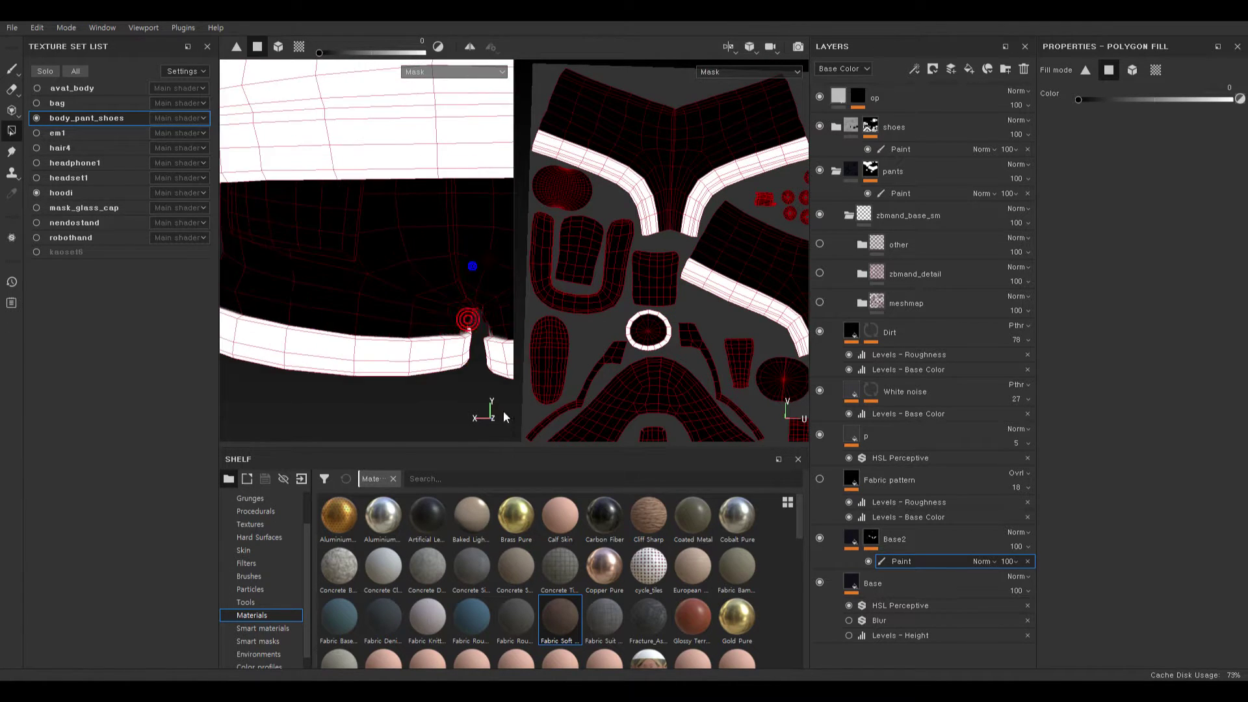
{"action": "right_click_drag", "start_coordinate": [423, 234], "coordinate": [473, 416], "text": "alt"}
{"action": "mouse_move", "coordinate": [401, 307]}
{"action": "left_mouse_down", "text": "alt"}
{"action": "mouse_move", "coordinate": [368, 309]}
{"action": "mouse_move", "coordinate": [390, 308]}
{"action": "left_mouse_up", "text": "alt"}
{"action": "middle_click_drag", "start_coordinate": [398, 312], "coordinate": [411, 316], "text": "alt"}
{"action": "right_click_drag", "start_coordinate": [444, 344], "coordinate": [347, 285], "text": "alt"}
{"action": "left_click_drag", "start_coordinate": [390, 310], "coordinate": [455, 230], "text": "alt"}
{"action": "right_click_drag", "start_coordinate": [415, 275], "coordinate": [356, 273], "text": "alt"}
{"action": "left_click_drag", "start_coordinate": [398, 280], "coordinate": [502, 357], "text": "alt"}
{"action": "right_click_drag", "start_coordinate": [736, 273], "coordinate": [691, 175], "text": "alt"}
{"action": "middle_click_drag", "start_coordinate": [763, 273], "coordinate": [663, 217], "text": "alt"}
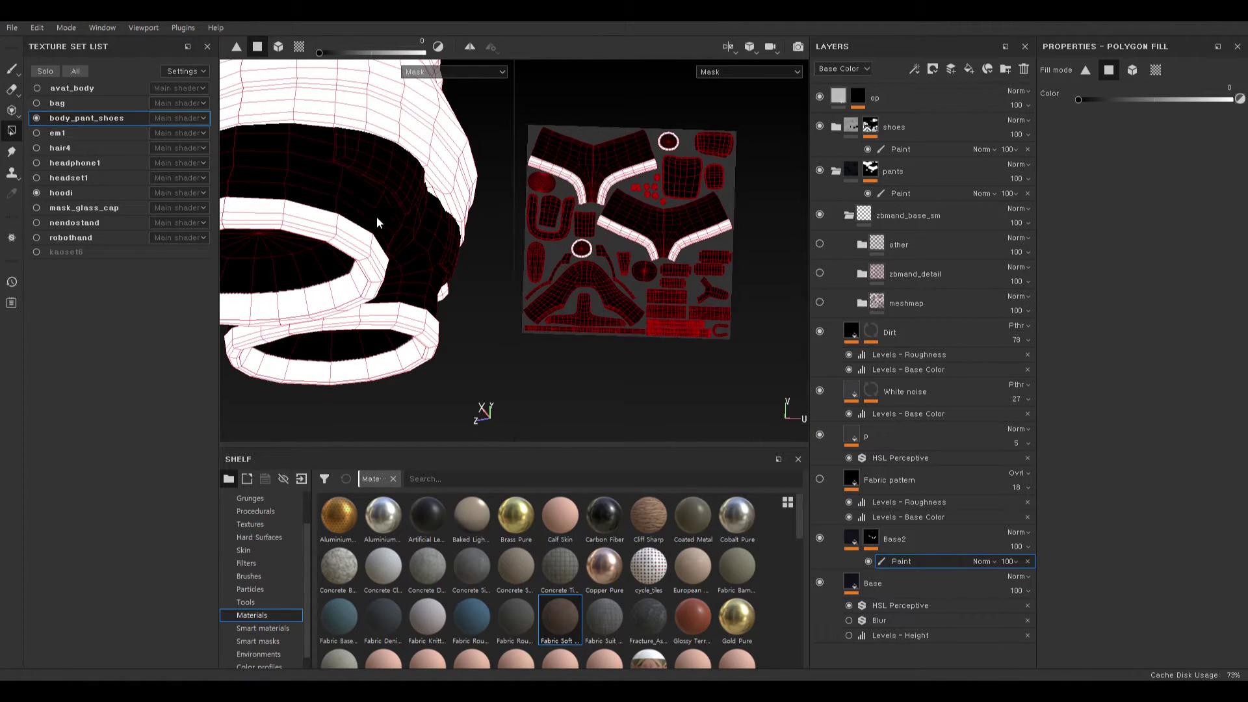
- Switch the viewport back to material display and show only the 3D view of the pants
{"action": "key", "text": "m"}
{"action": "left_click_drag", "start_coordinate": [438, 247], "coordinate": [433, 261], "text": "alt"}
{"action": "right_click_drag", "start_coordinate": [433, 261], "coordinate": [442, 234], "text": "alt"}
{"action": "middle_click_drag", "start_coordinate": [442, 232], "coordinate": [387, 251], "text": "alt"}
{"action": "key", "text": "F2"}
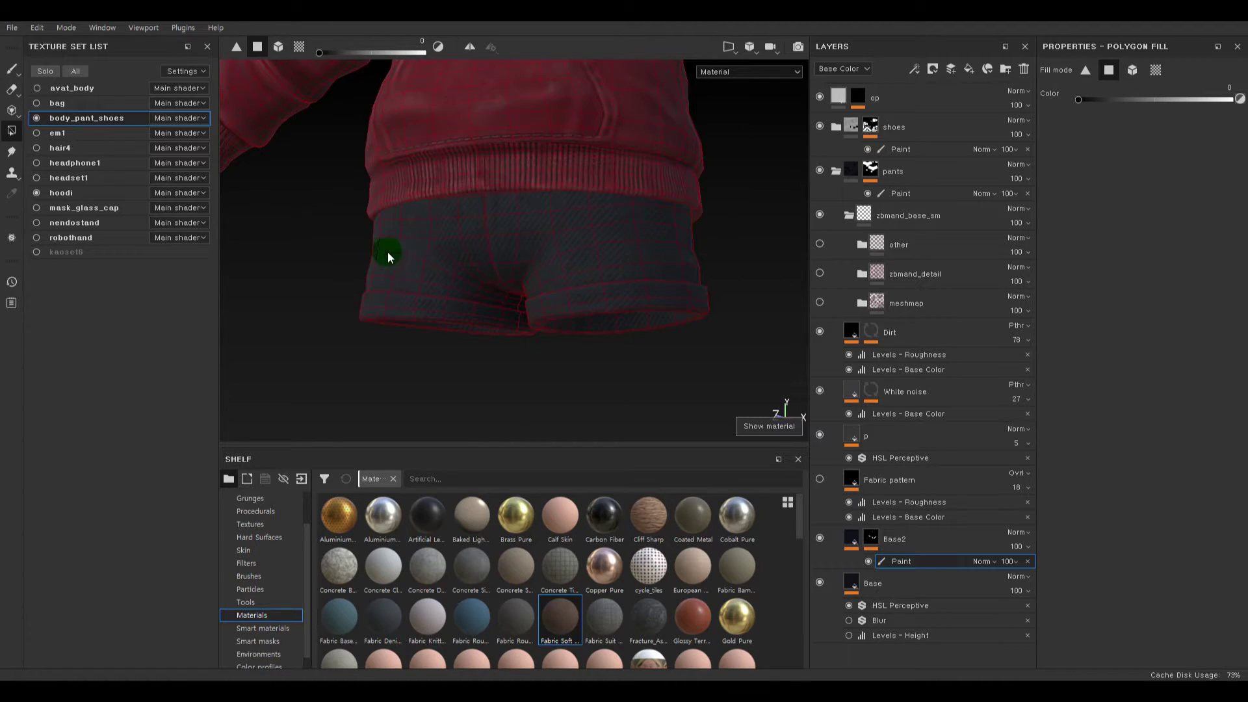
- Set the Base2 layer's HSL Perceptive filter to lightness 0.5 and saturation 0.44
{"action": "left_click", "coordinate": [854, 539]}
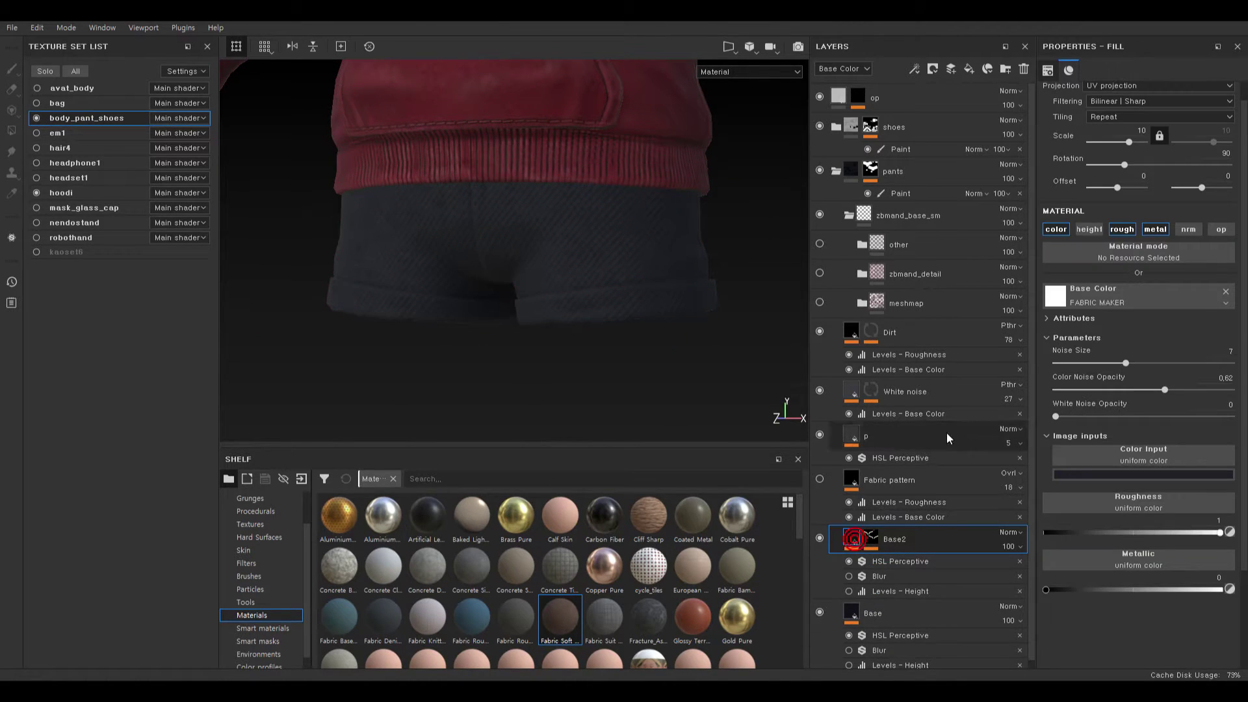
{"action": "left_click", "coordinate": [899, 561]}
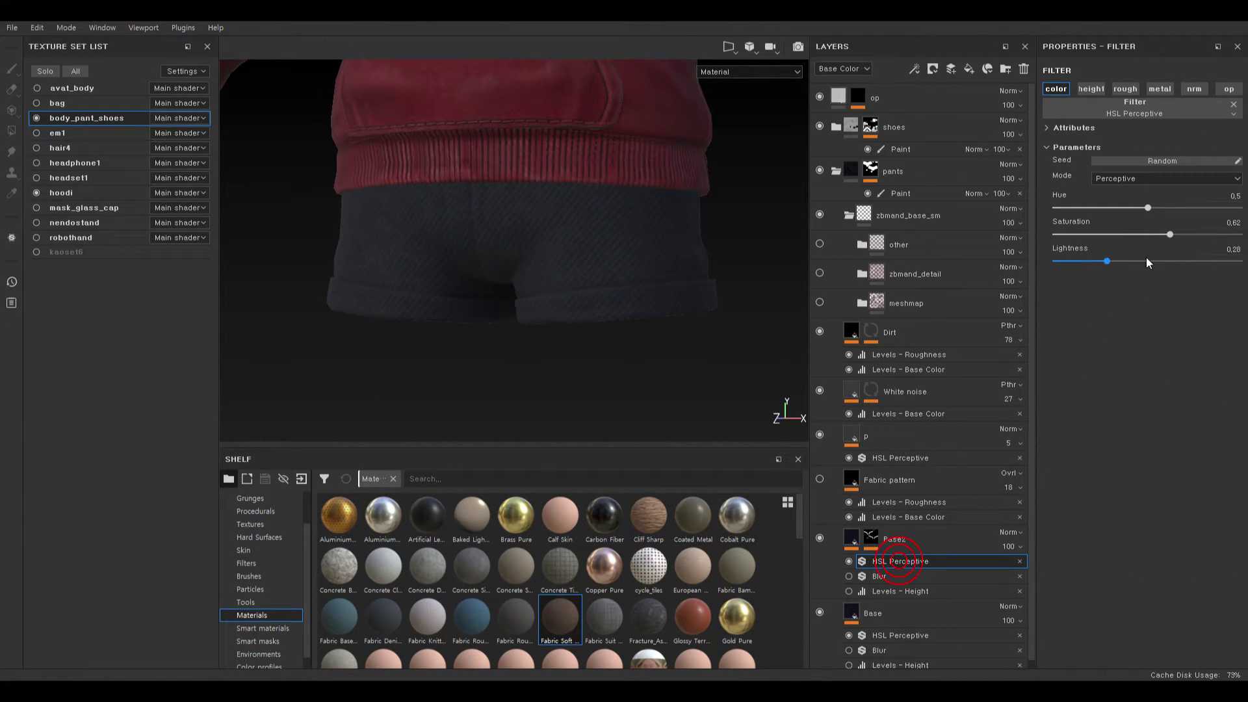
{"action": "left_click_drag", "start_coordinate": [1124, 259], "coordinate": [1148, 260]}
{"action": "right_click_drag", "start_coordinate": [698, 342], "coordinate": [663, 232], "text": "alt"}
{"action": "left_click_drag", "start_coordinate": [1156, 232], "coordinate": [1135, 233]}
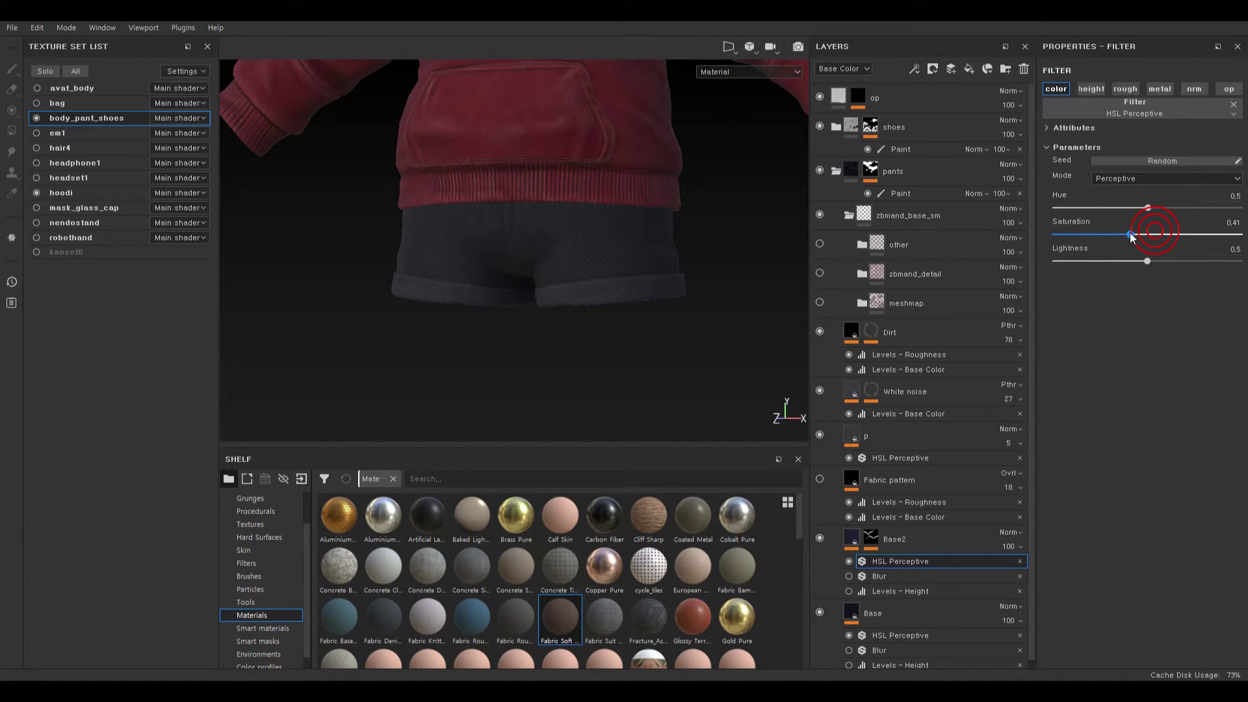
- Examine the pants with the lighter cuffs alongside the hoodie from several distances and angles
{"action": "scroll", "coordinate": [640, 263], "scroll_direction": "down", "scroll_amount": 2}
{"action": "right_click_drag", "start_coordinate": [641, 263], "coordinate": [592, 174], "text": "alt"}
{"action": "left_click_drag", "start_coordinate": [593, 174], "coordinate": [607, 201], "text": "alt"}
{"action": "middle_click_drag", "start_coordinate": [608, 200], "coordinate": [591, 202], "text": "alt"}
{"action": "right_click_drag", "start_coordinate": [591, 202], "coordinate": [604, 150], "text": "alt"}
{"action": "left_click_drag", "start_coordinate": [638, 256], "coordinate": [602, 240], "text": "alt"}
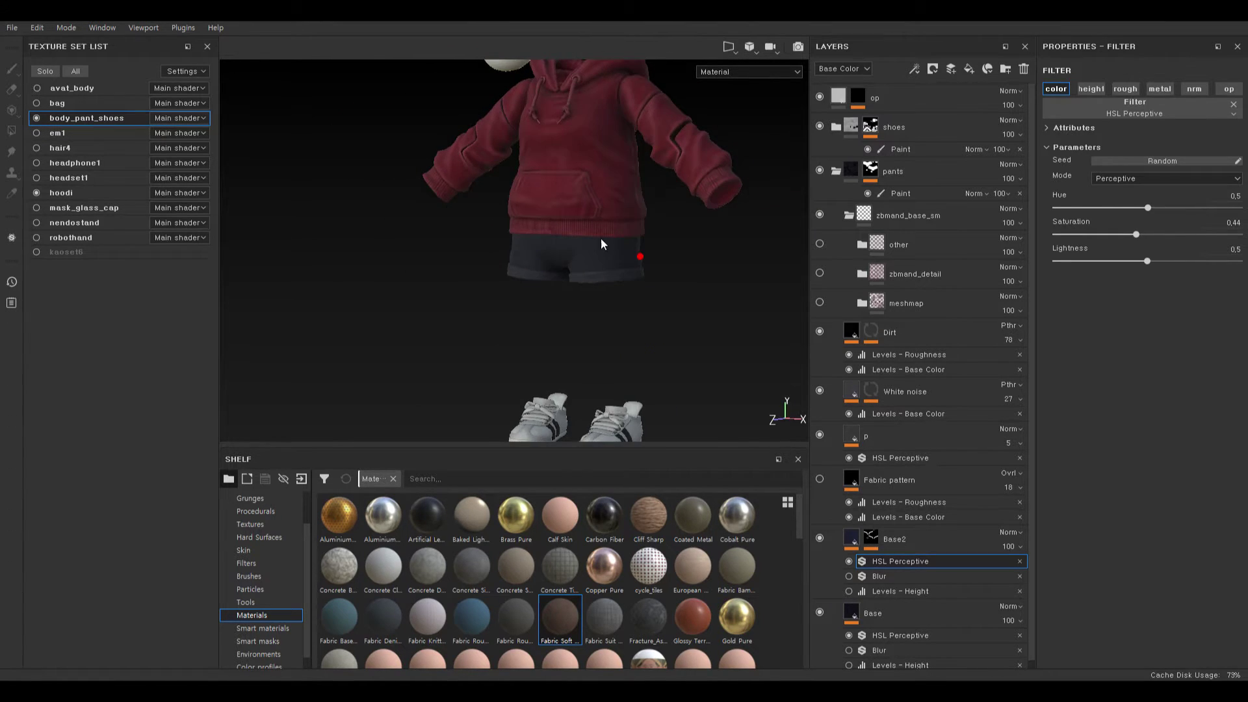
{"action": "right_click_drag", "start_coordinate": [602, 239], "coordinate": [610, 279], "text": "alt"}
{"action": "middle_click_drag", "start_coordinate": [611, 279], "coordinate": [603, 321], "text": "alt"}
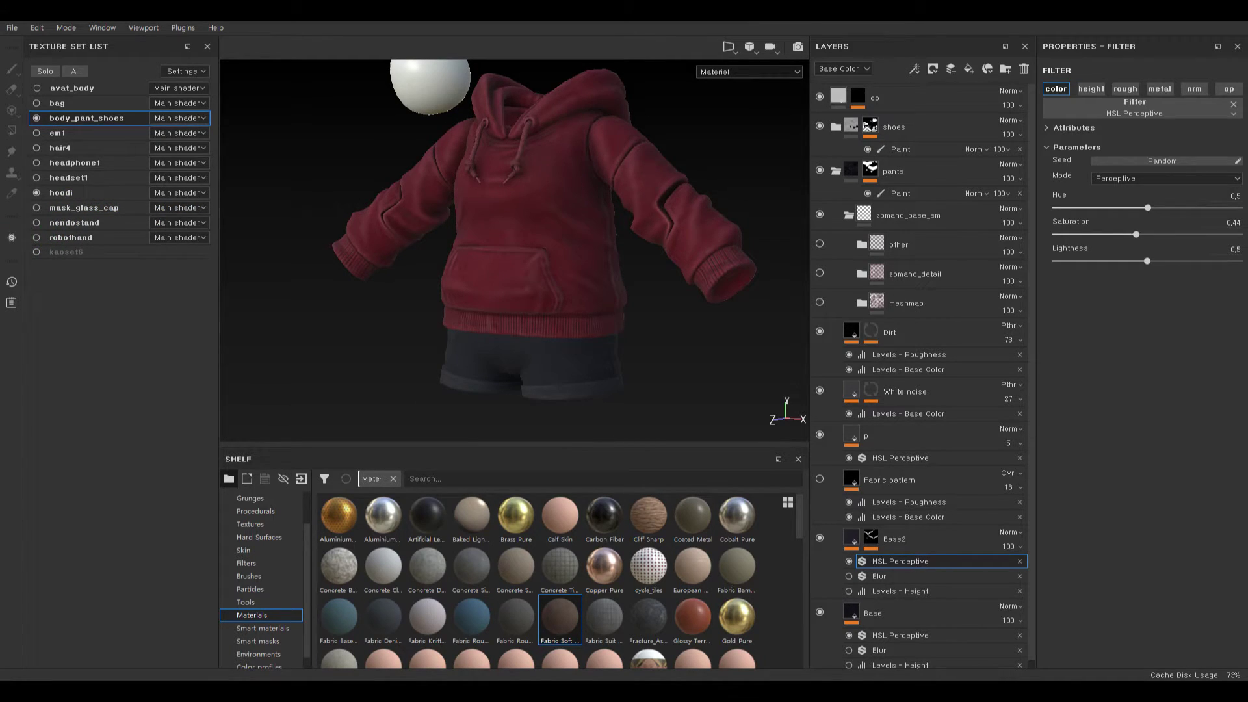
{"action": "middle_click_drag", "start_coordinate": [606, 368], "coordinate": [610, 238], "text": "alt"}
{"action": "right_click_drag", "start_coordinate": [610, 238], "coordinate": [652, 318], "text": "alt"}
{"action": "middle_click_drag", "start_coordinate": [652, 318], "coordinate": [577, 267], "text": "alt"}
{"action": "middle_click_drag", "start_coordinate": [688, 276], "coordinate": [581, 278], "text": "alt"}
{"action": "left_click_drag", "start_coordinate": [598, 278], "coordinate": [618, 276], "text": "alt"}
{"action": "middle_click_drag", "start_coordinate": [618, 276], "coordinate": [704, 301], "text": "alt"}
{"action": "right_click_drag", "start_coordinate": [552, 281], "coordinate": [307, 271], "text": "alt"}
{"action": "middle_click_drag", "start_coordinate": [588, 281], "coordinate": [608, 273], "text": "alt"}
{"action": "left_click_drag", "start_coordinate": [608, 273], "coordinate": [563, 310], "text": "alt"}
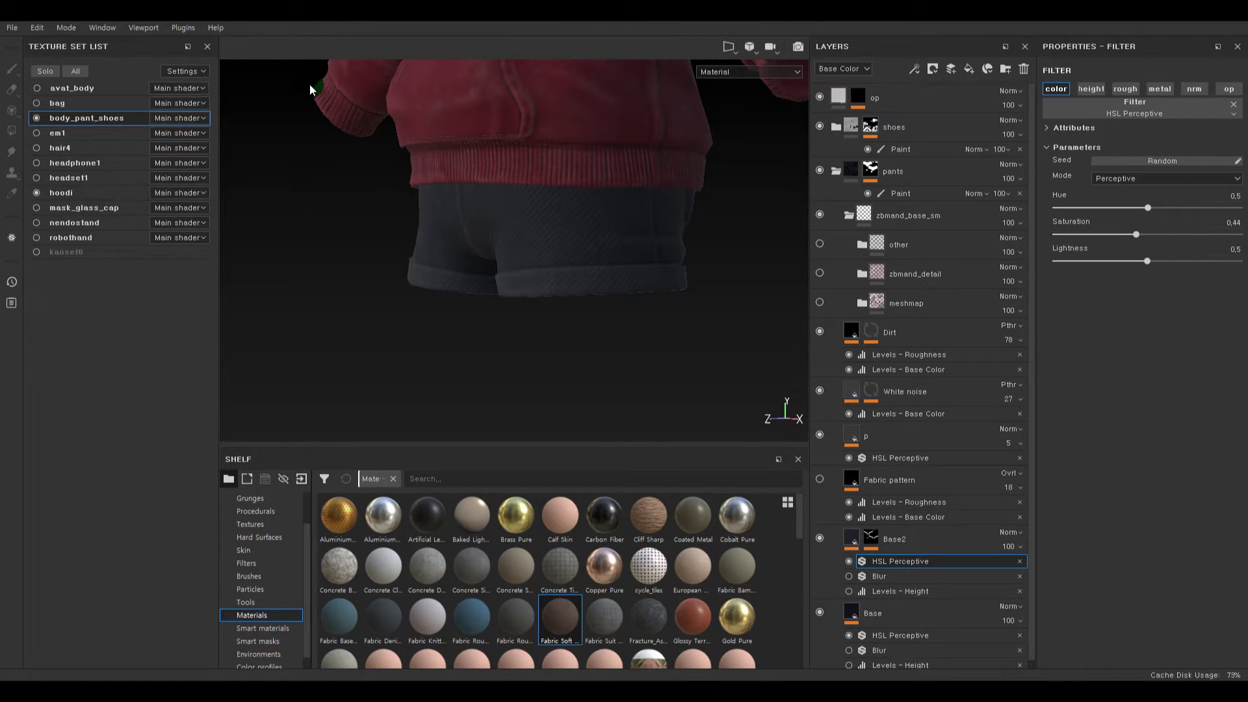
{"action": "left_click_drag", "start_coordinate": [567, 225], "coordinate": [632, 210], "text": "alt"}
{"action": "right_click_drag", "start_coordinate": [631, 211], "coordinate": [702, 286], "text": "alt"}
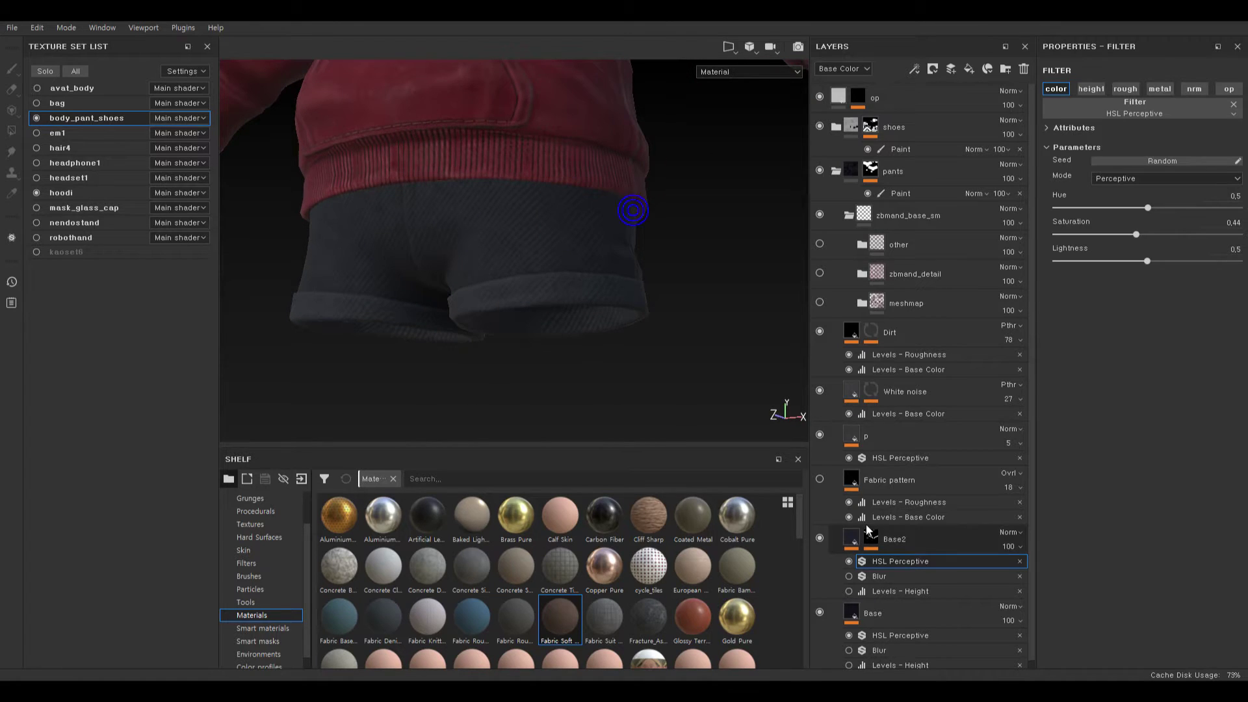
- Check the Fabric pattern layer's effect on the pants and delete the layer
{"action": "left_click", "coordinate": [821, 477]}
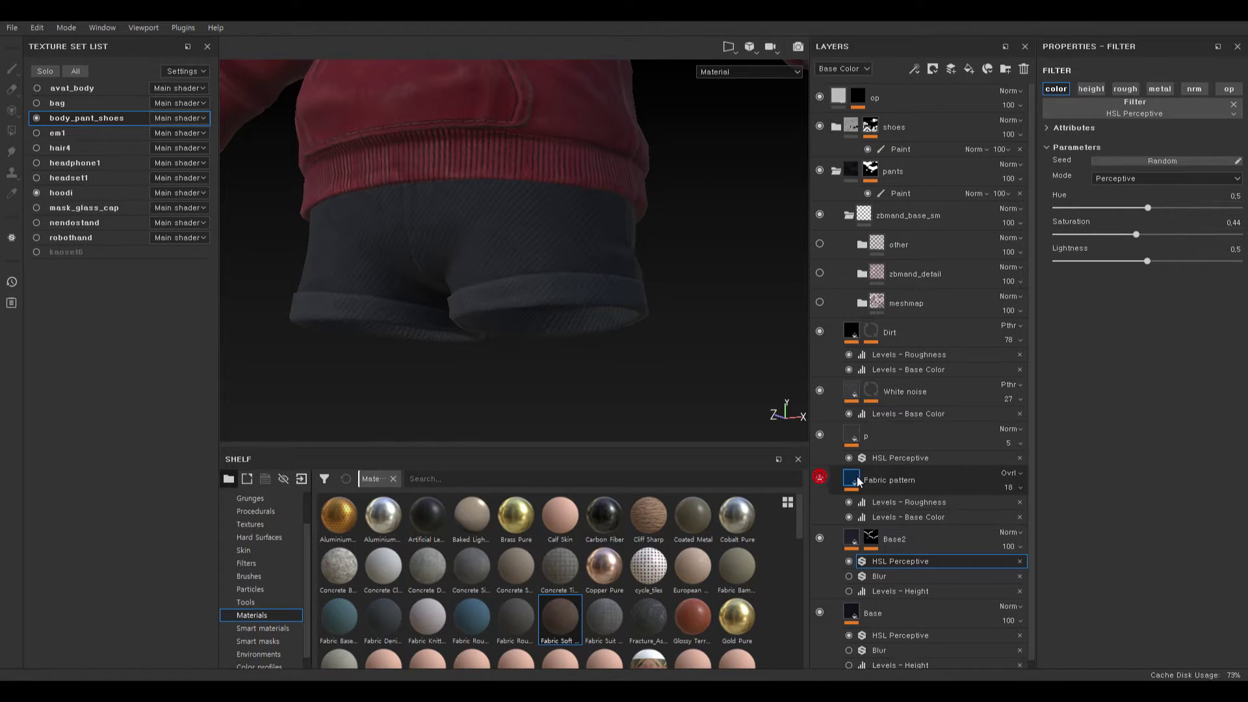
{"action": "left_click", "coordinate": [856, 478]}
{"action": "key", "text": "Delete"}
- Toggle the other, zbmand_detail and meshmap folders to compare their effect and review the whole outfit
{"action": "left_click", "coordinate": [820, 303]}
{"action": "left_click", "coordinate": [822, 302]}
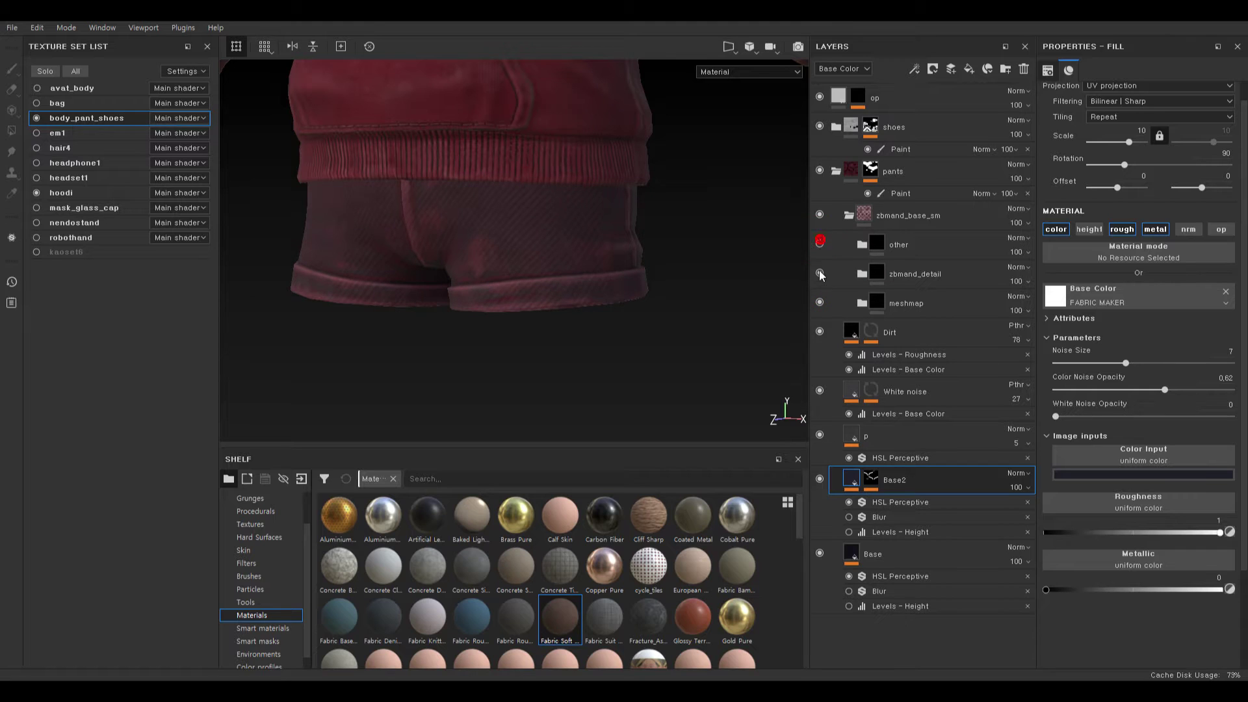
{"action": "left_click", "coordinate": [820, 303]}
{"action": "scroll", "coordinate": [621, 276], "scroll_direction": "down", "scroll_amount": 5}
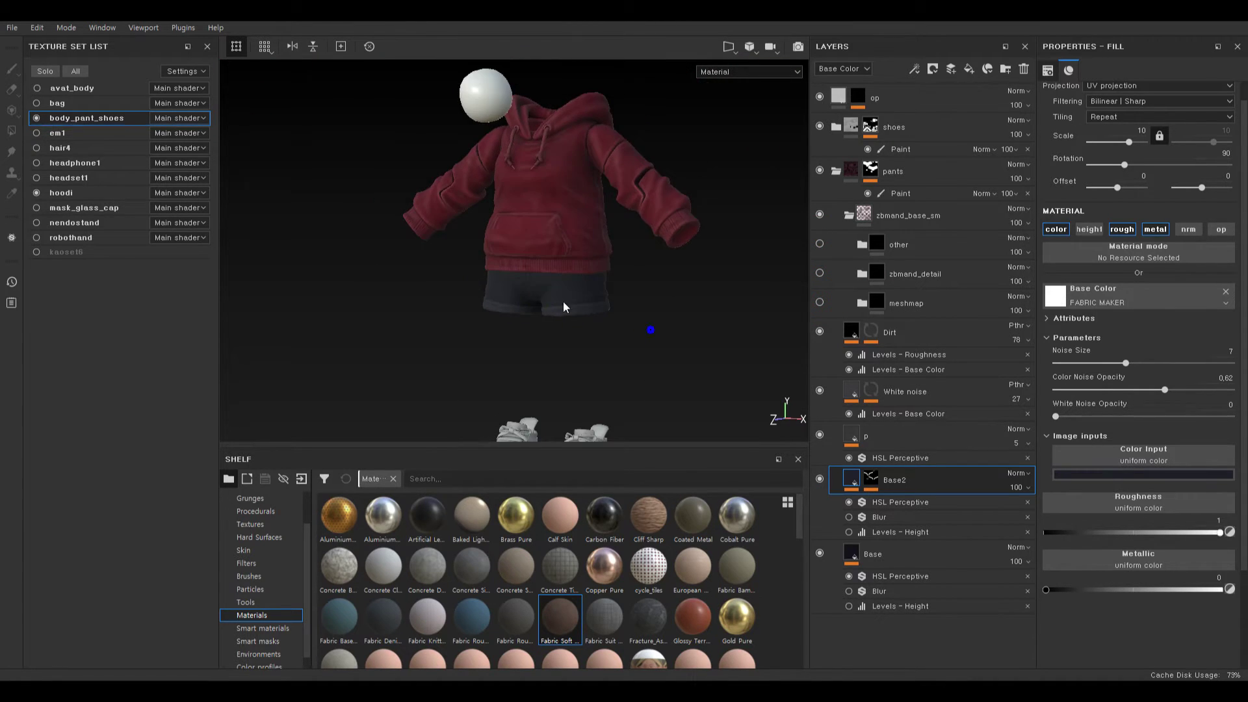
{"action": "left_click_drag", "start_coordinate": [630, 296], "coordinate": [616, 249], "text": "alt"}
{"action": "middle_click_drag", "start_coordinate": [638, 220], "coordinate": [691, 368], "text": "alt"}
{"action": "left_click_drag", "start_coordinate": [691, 368], "coordinate": [672, 329], "text": "alt"}
{"action": "right_click_drag", "start_coordinate": [672, 329], "coordinate": [619, 282], "text": "alt"}
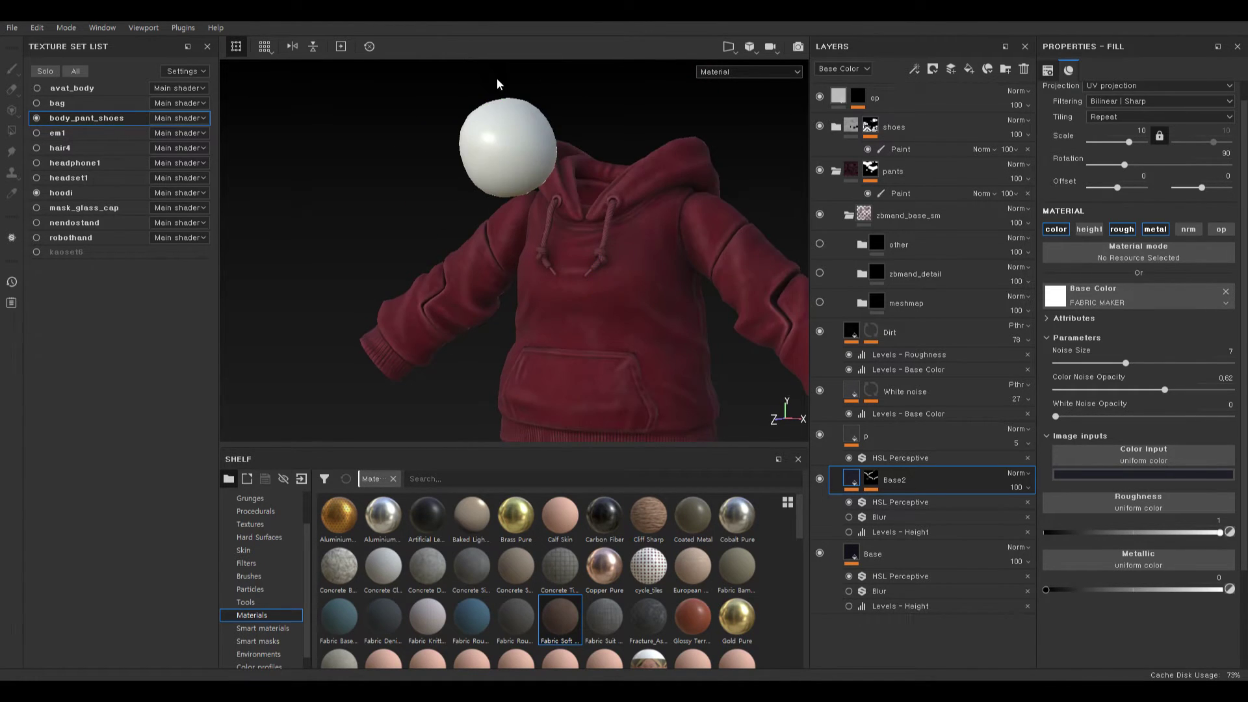
{"action": "middle_click_drag", "start_coordinate": [549, 153], "coordinate": [551, 182], "text": "alt"}
{"action": "left_click_drag", "start_coordinate": [551, 179], "coordinate": [524, 176], "text": "alt"}
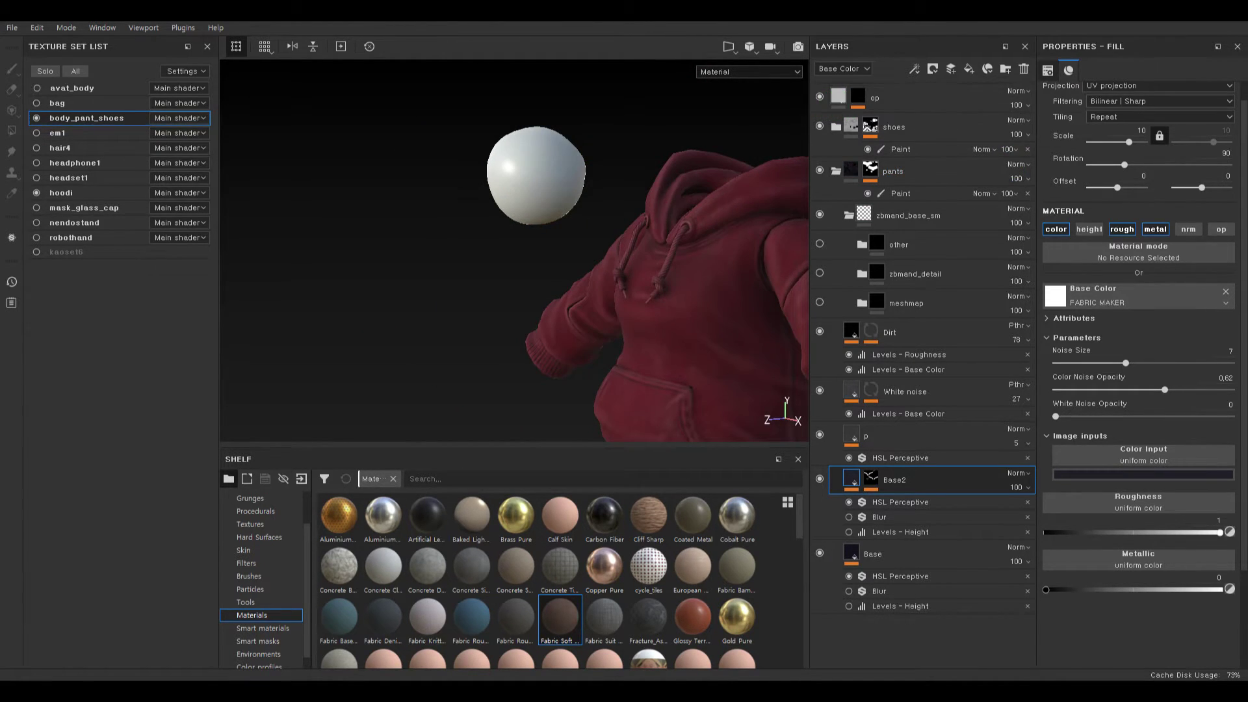
- Collapse the pants folder, add a fill layer above the shoes folder and name it gum
{"action": "left_click", "coordinate": [841, 173]}
{"action": "left_click", "coordinate": [848, 128]}
{"action": "left_click", "coordinate": [968, 67]}
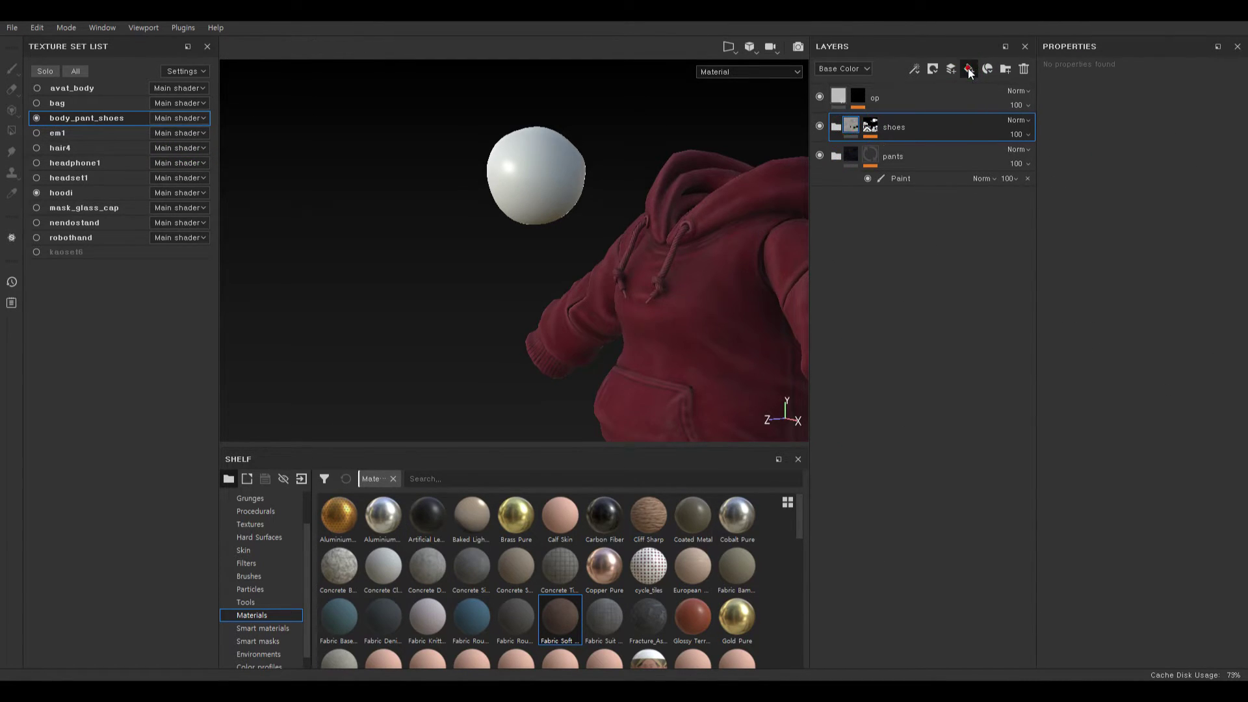
{"action": "double_click", "coordinate": [863, 127]}
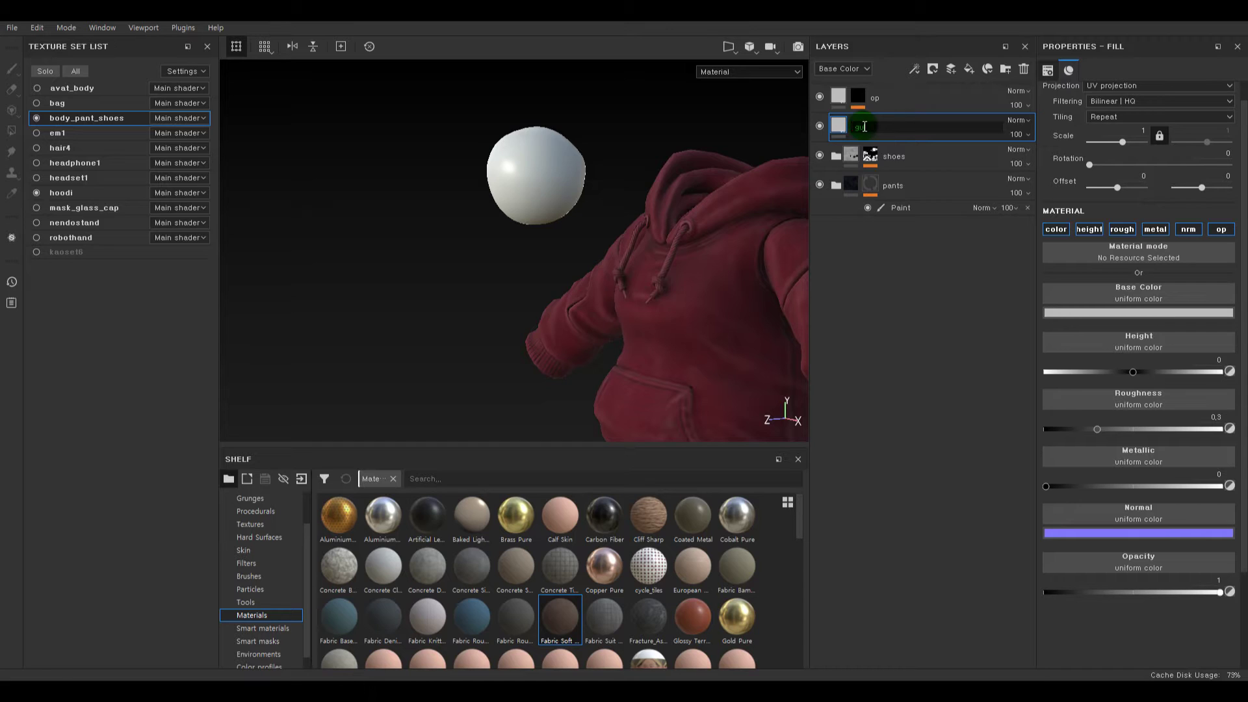
{"action": "key", "text": "Return"}
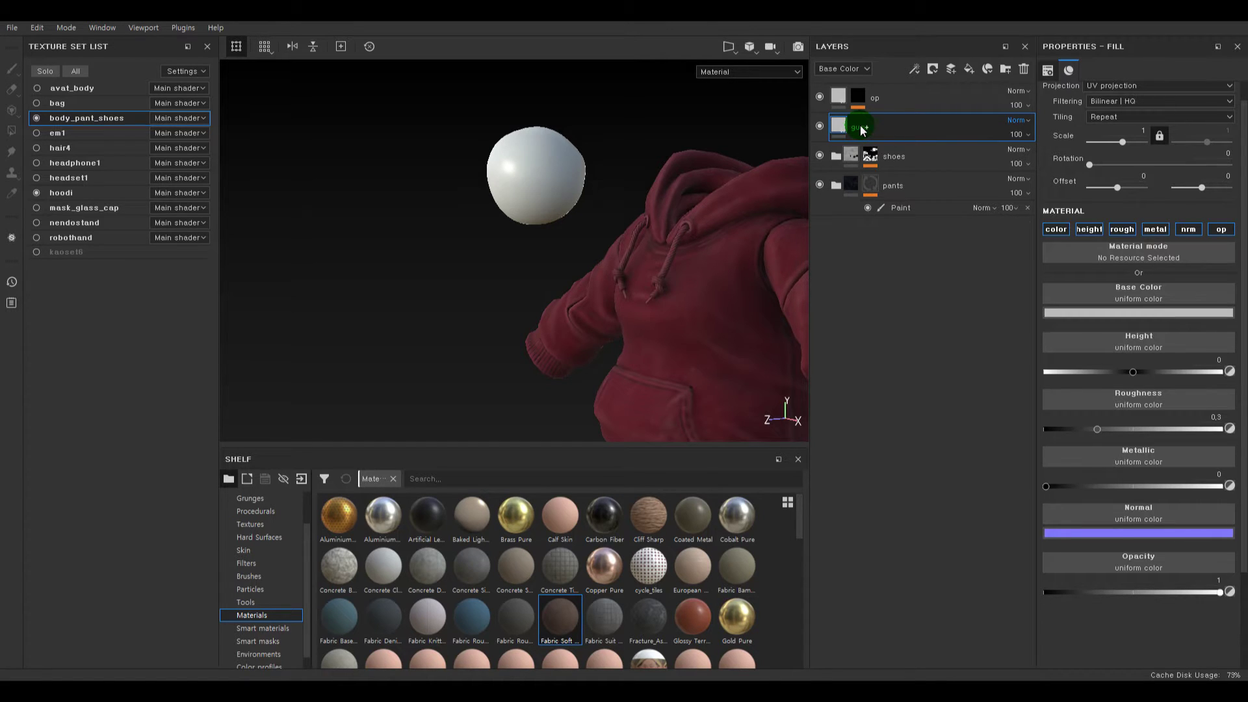
- Group the gum fill layer and name the new folder gum as well
{"action": "key", "text": "ctrl+g"}
{"action": "double_click", "coordinate": [869, 157]}
{"action": "key", "text": "ctrl+c"}
{"action": "double_click", "coordinate": [876, 126]}
{"action": "key", "text": "ctrl+v"}
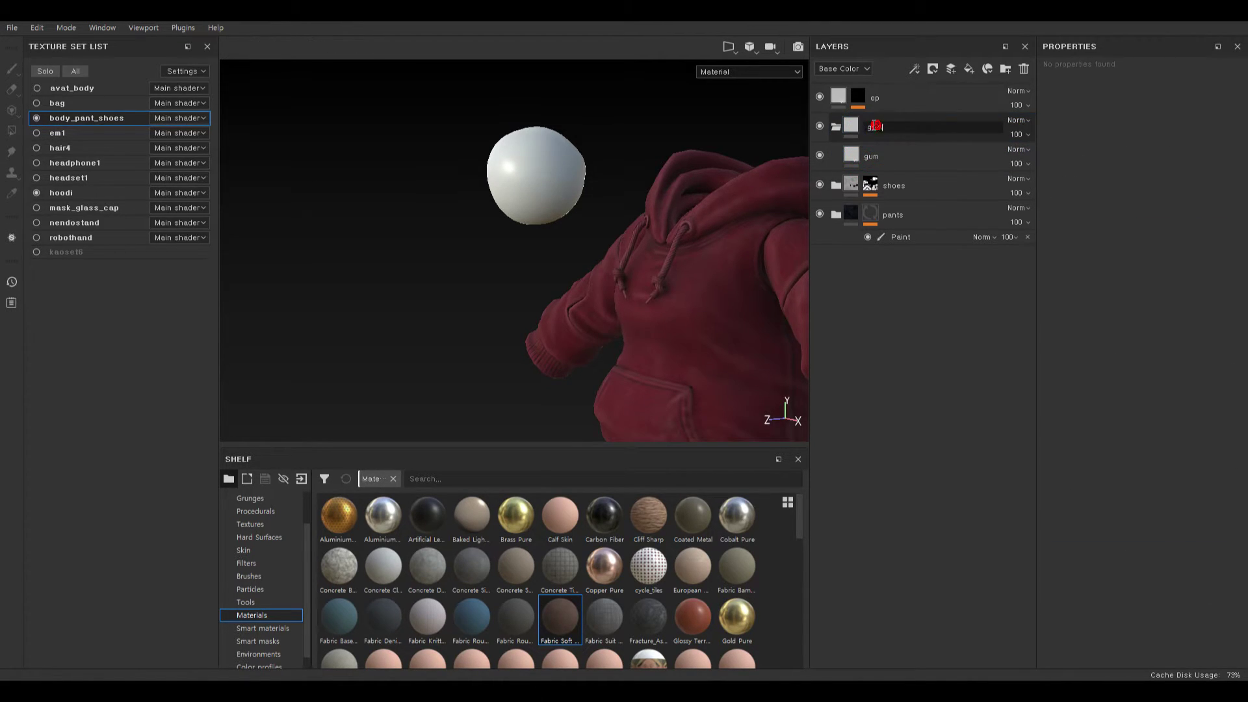
- Add a black mask with a paint effect to the gum folder
{"action": "right_click", "coordinate": [864, 127]}
{"action": "left_click", "coordinate": [880, 147]}
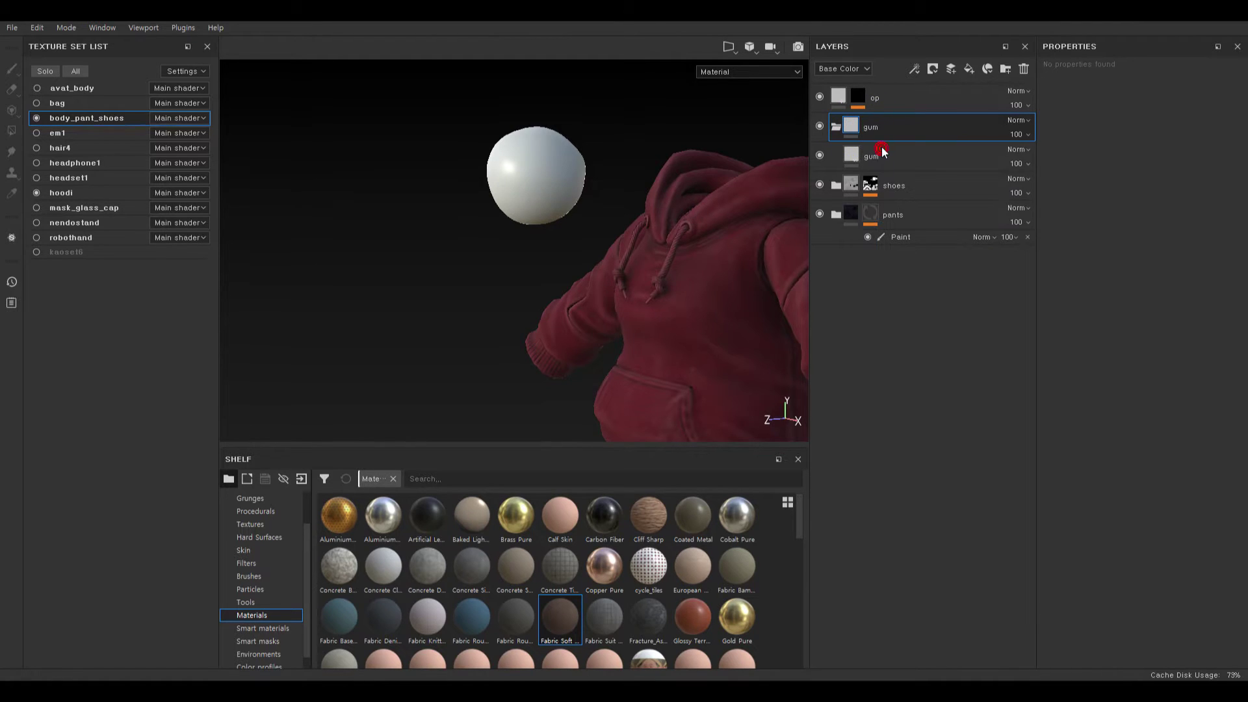
{"action": "right_click", "coordinate": [869, 123]}
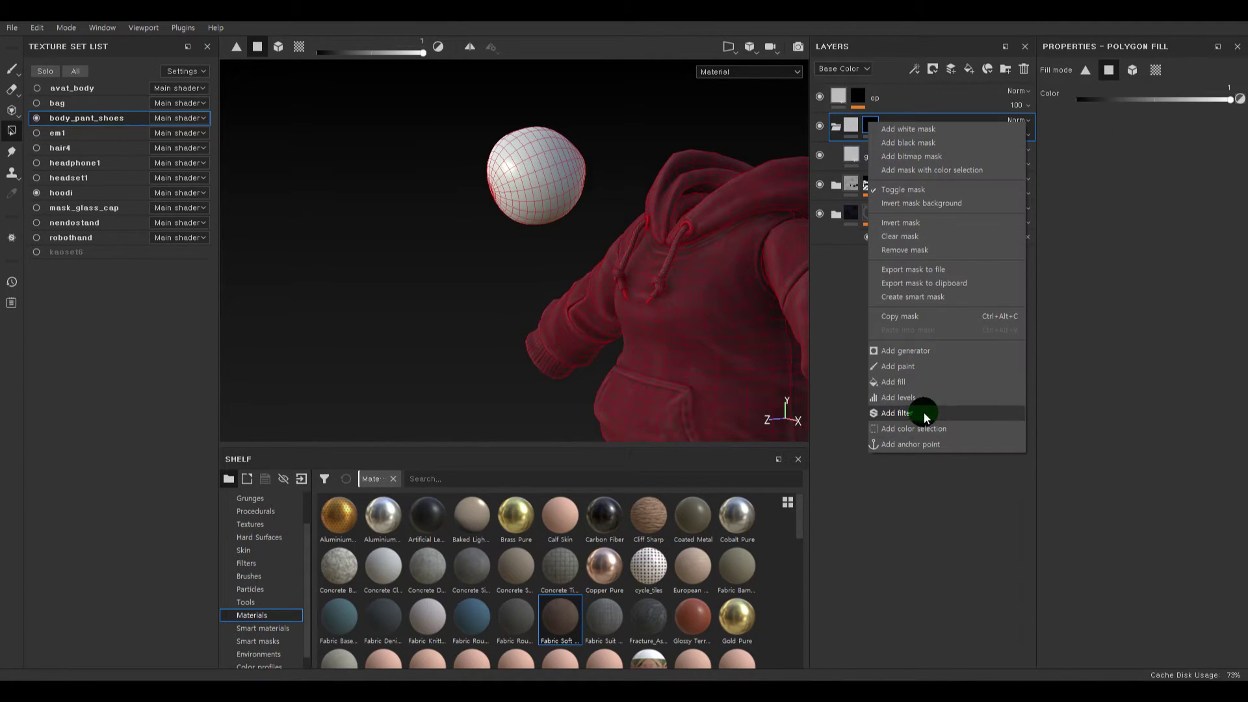
{"action": "left_click", "coordinate": [912, 368]}
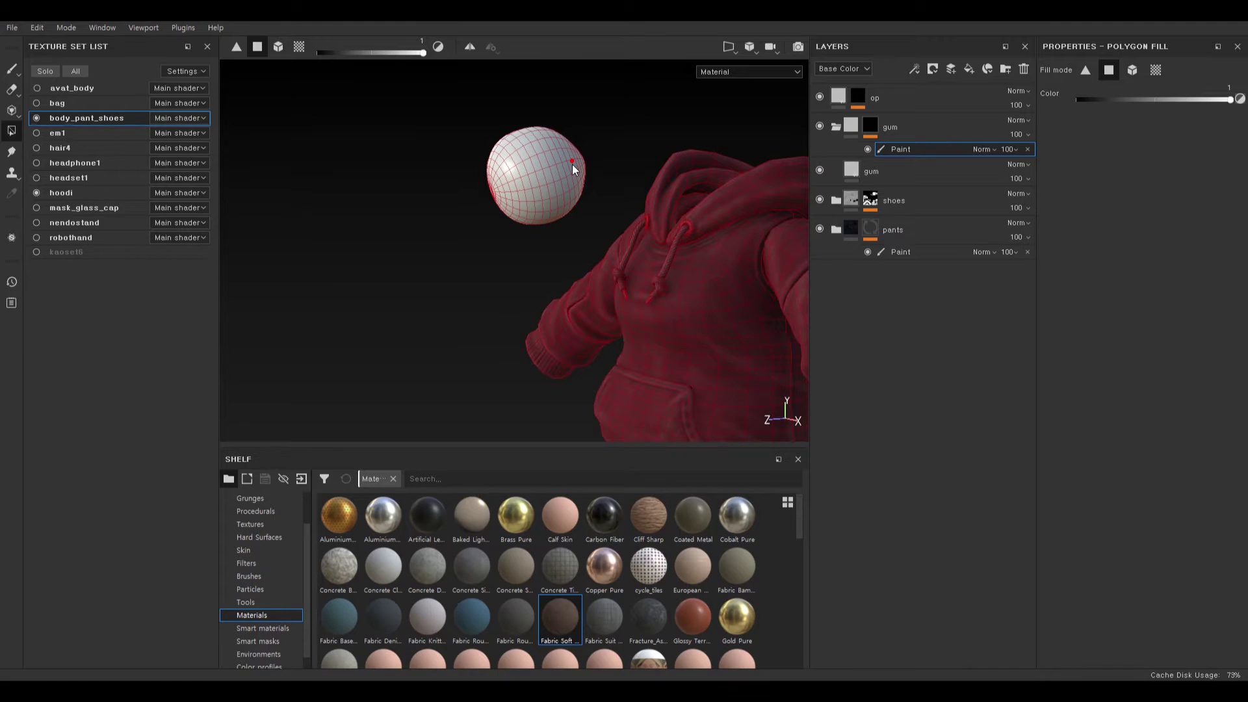
- Fill the whole gum bubble in the gum folder's mask with Polygon Fill in mesh mode
{"action": "left_click", "coordinate": [871, 127], "text": "alt"}
{"action": "left_click", "coordinate": [904, 149]}
{"action": "left_click", "coordinate": [1132, 70]}
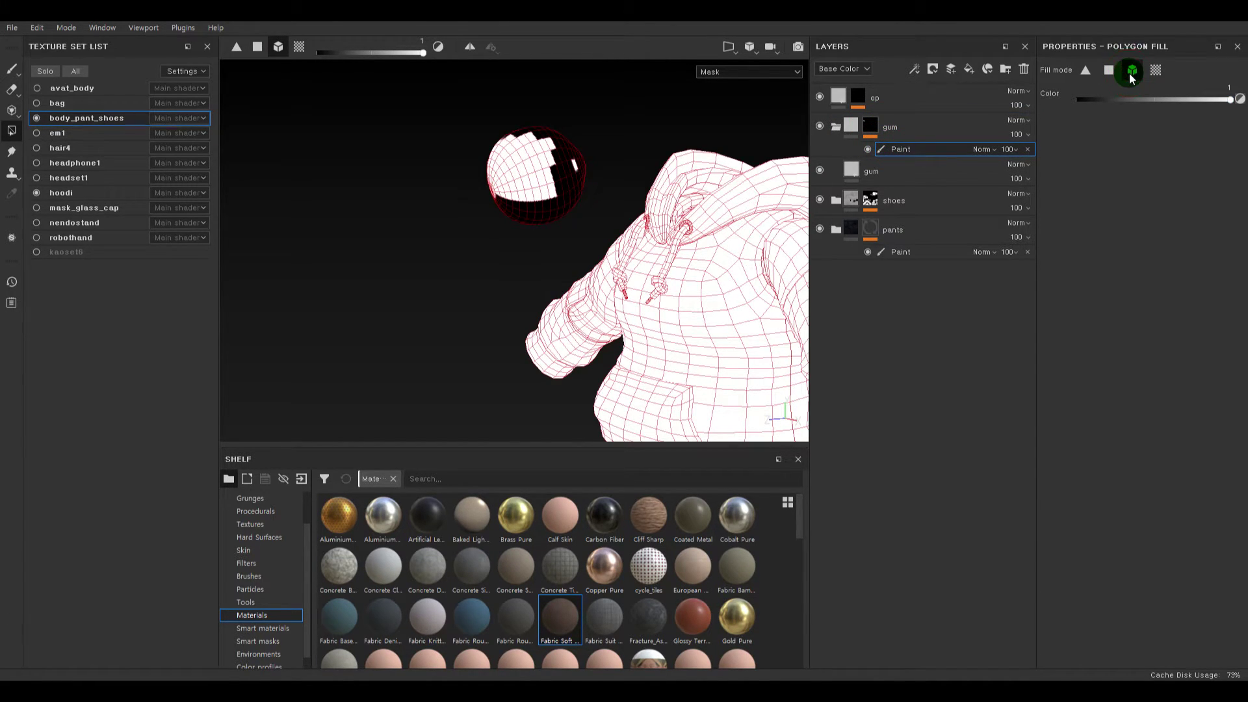
{"action": "left_click", "coordinate": [536, 204]}
- Set the gum fill layer's base color to a muted pink
{"action": "left_click", "coordinate": [850, 127]}
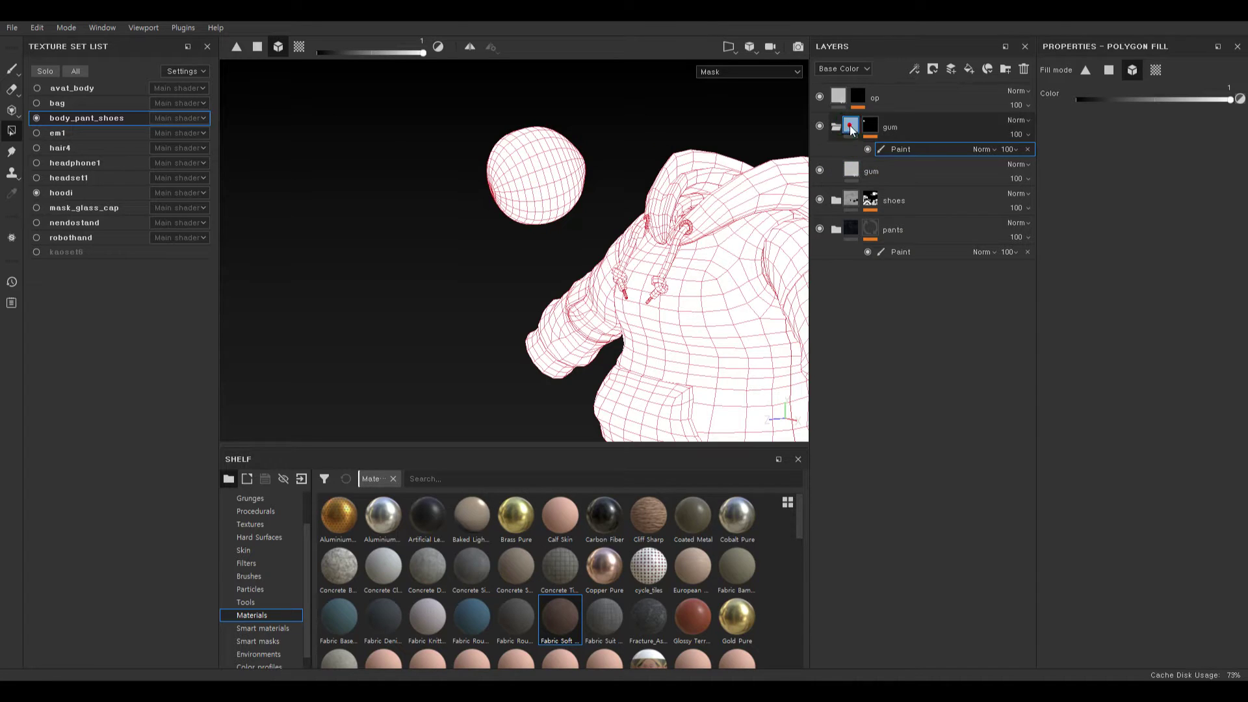
{"action": "left_click", "coordinate": [850, 163]}
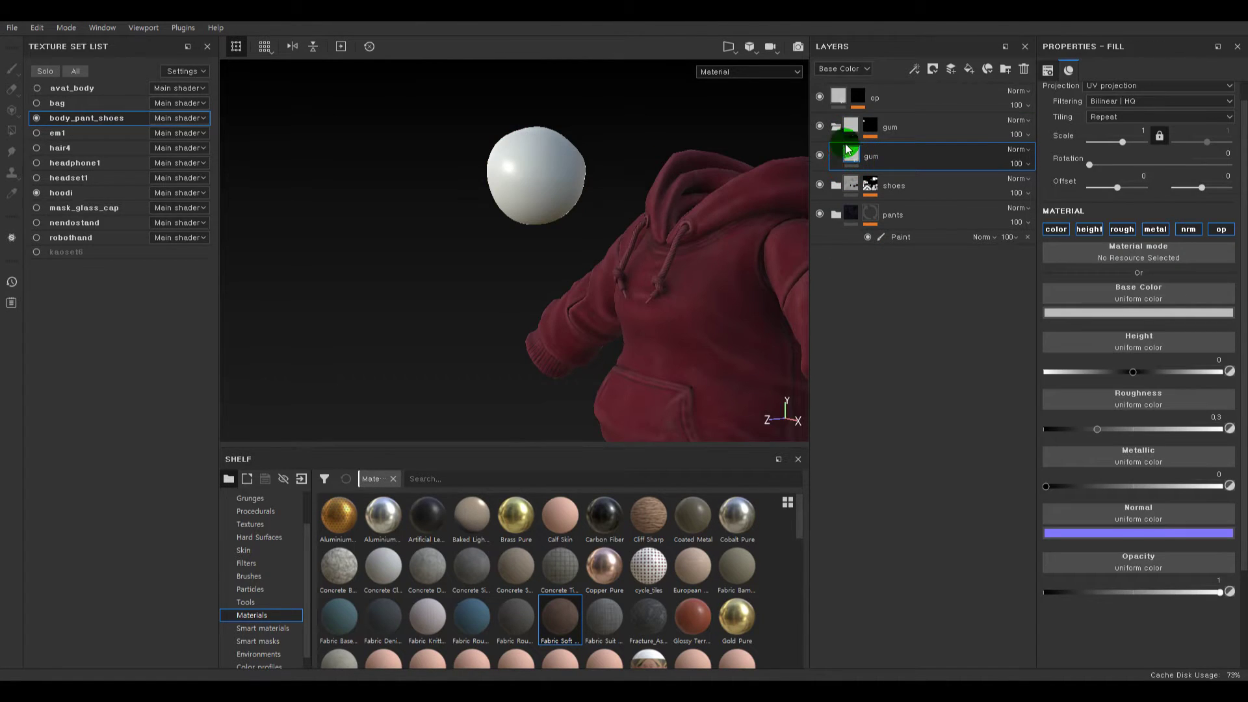
{"action": "left_click", "coordinate": [1134, 309]}
{"action": "mouse_move", "coordinate": [1114, 358]}
{"action": "left_mouse_down"}
{"action": "mouse_move", "coordinate": [1103, 351]}
{"action": "mouse_move", "coordinate": [1107, 360]}
{"action": "left_mouse_up"}
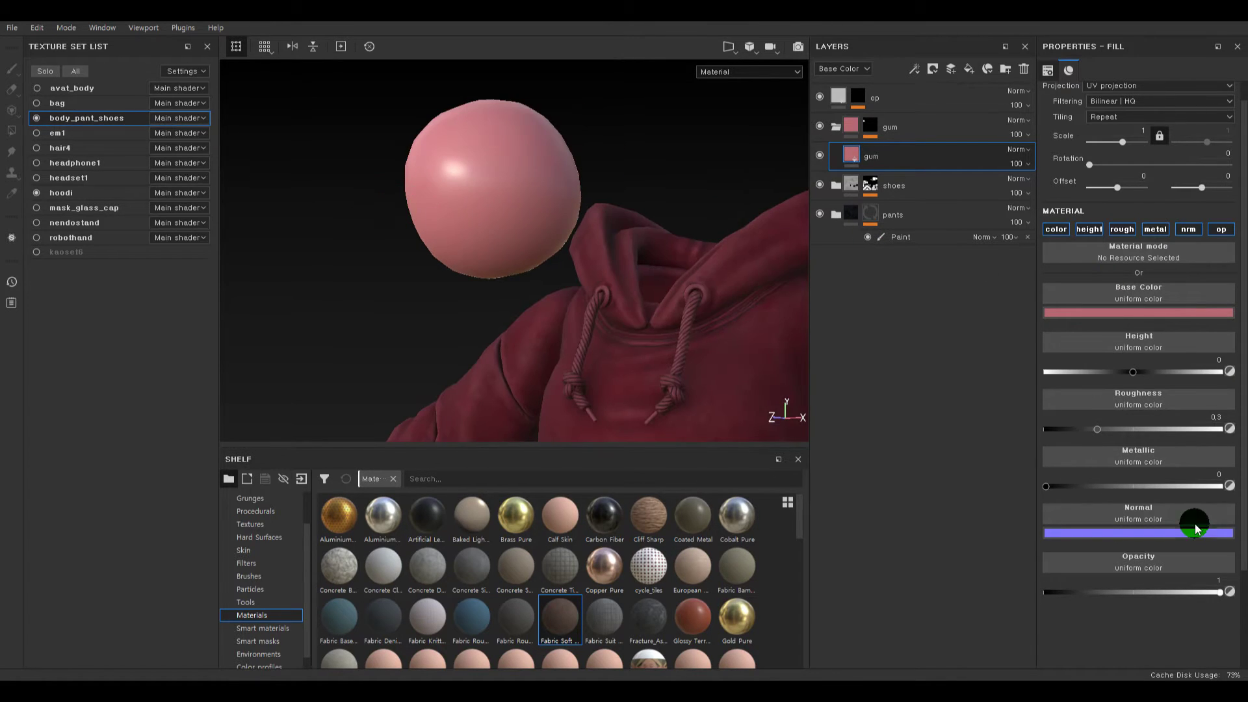
{"action": "left_click_drag", "start_coordinate": [557, 172], "coordinate": [366, 136], "text": "alt"}
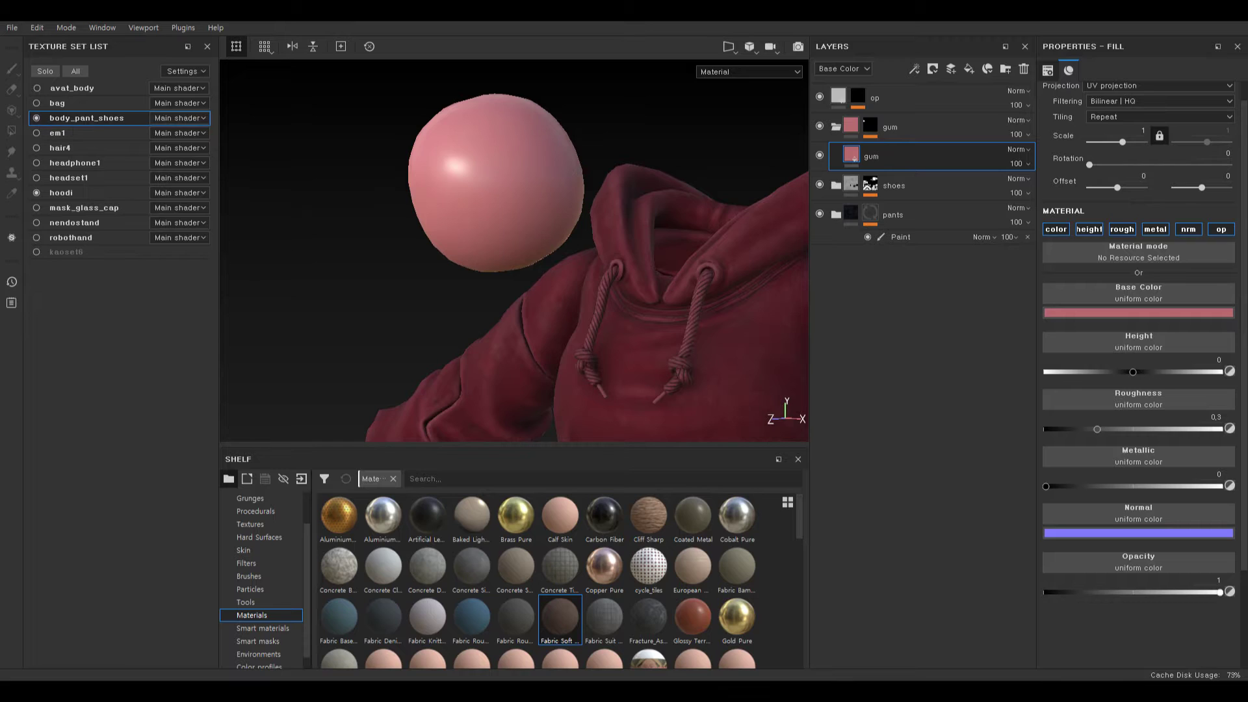
- Set the gum layer's roughness to about 0.13 and its opacity channel to about 0.16
{"action": "left_click_drag", "start_coordinate": [1112, 429], "coordinate": [1070, 426]}
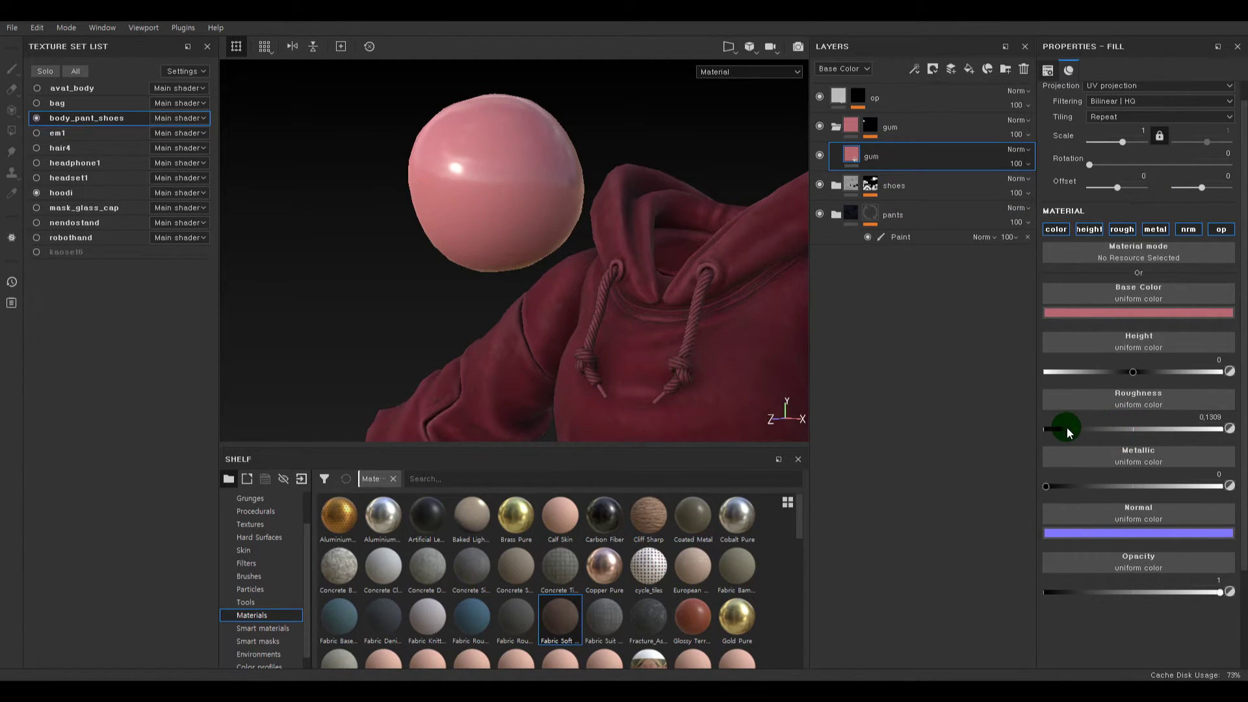
{"action": "left_click_drag", "start_coordinate": [1208, 596], "coordinate": [1072, 594]}
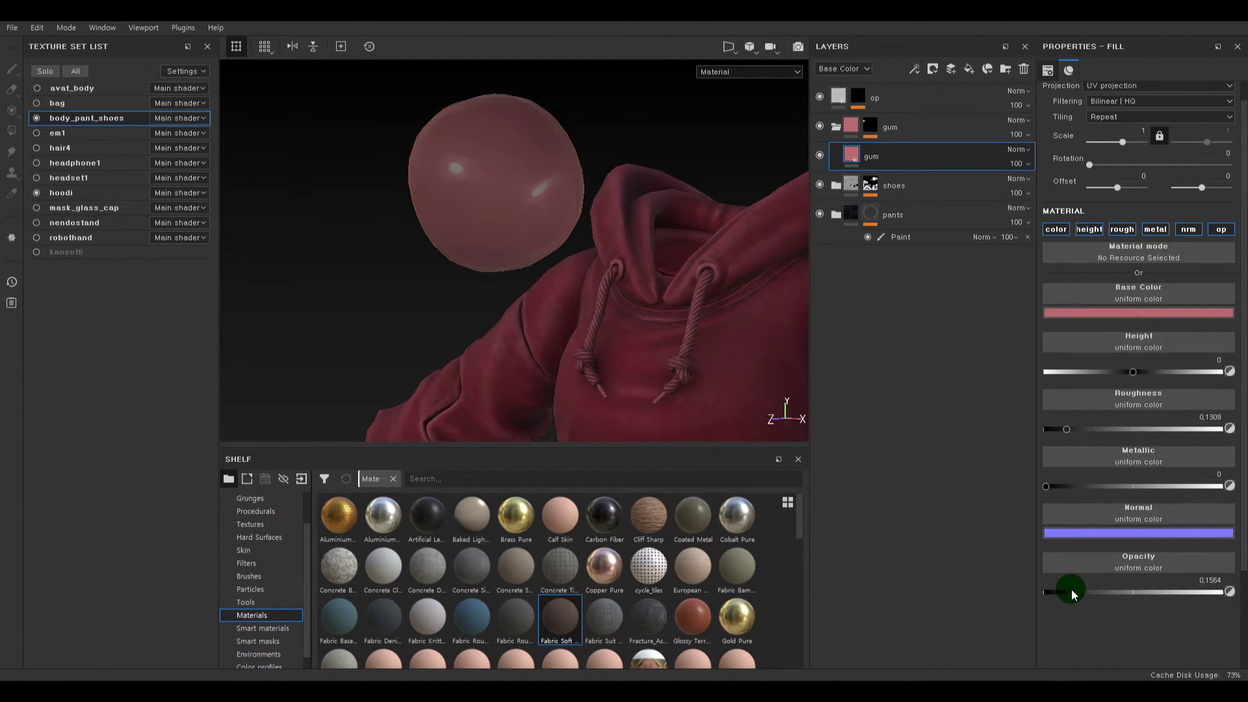
{"action": "left_click_drag", "start_coordinate": [440, 201], "coordinate": [595, 215], "text": "alt"}
- Add an HSL Perceptive filter to the gum layer with saturation 0.67 and lightness 0.6
{"action": "right_click", "coordinate": [855, 160]}
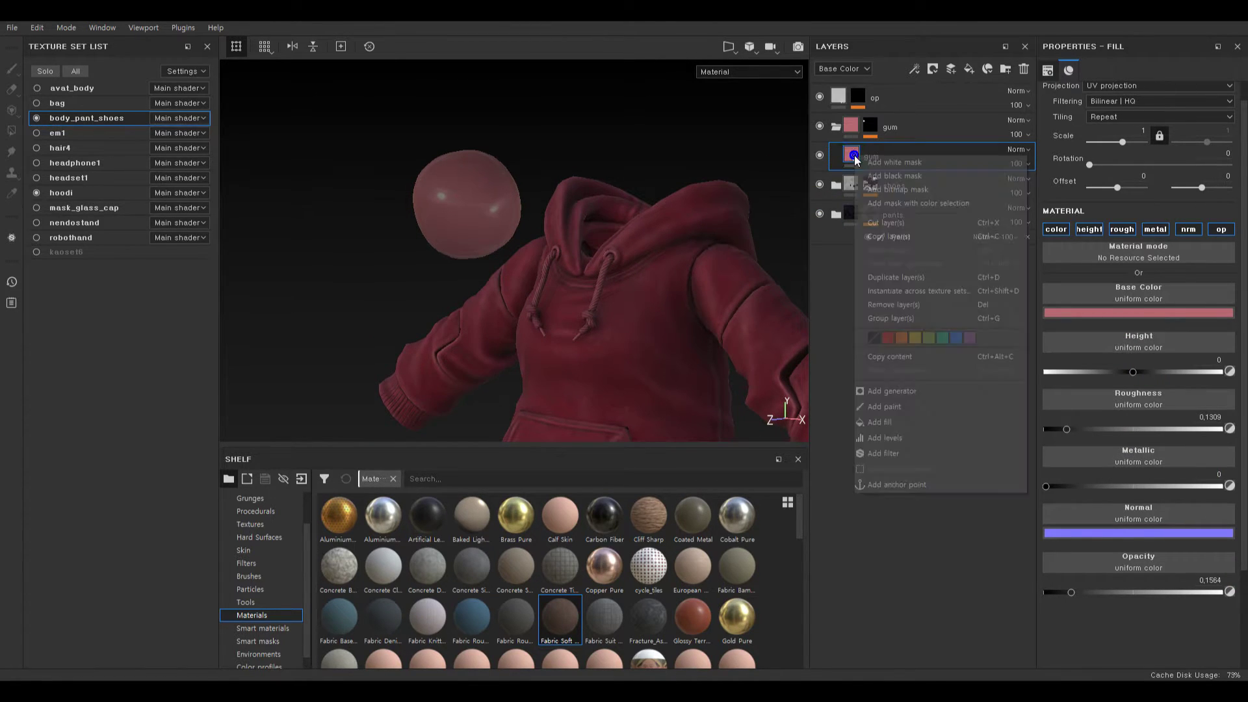
{"action": "left_click", "coordinate": [896, 463]}
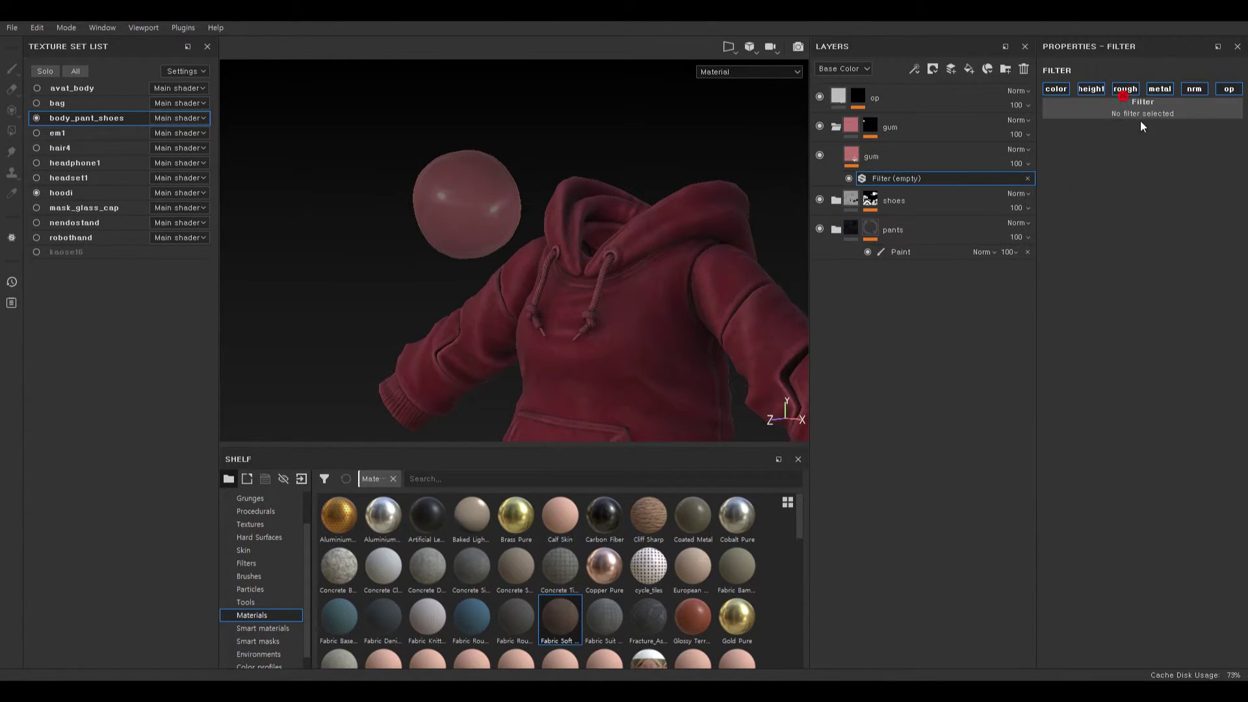
{"action": "left_click", "coordinate": [1149, 115]}
{"action": "left_click", "coordinate": [1079, 276]}
{"action": "mouse_move", "coordinate": [1167, 237]}
{"action": "left_mouse_down"}
{"action": "mouse_move", "coordinate": [1165, 263]}
{"action": "mouse_move", "coordinate": [1179, 234]}
{"action": "left_mouse_up"}
{"action": "scroll", "coordinate": [622, 272], "scroll_direction": "up", "scroll_amount": 3}
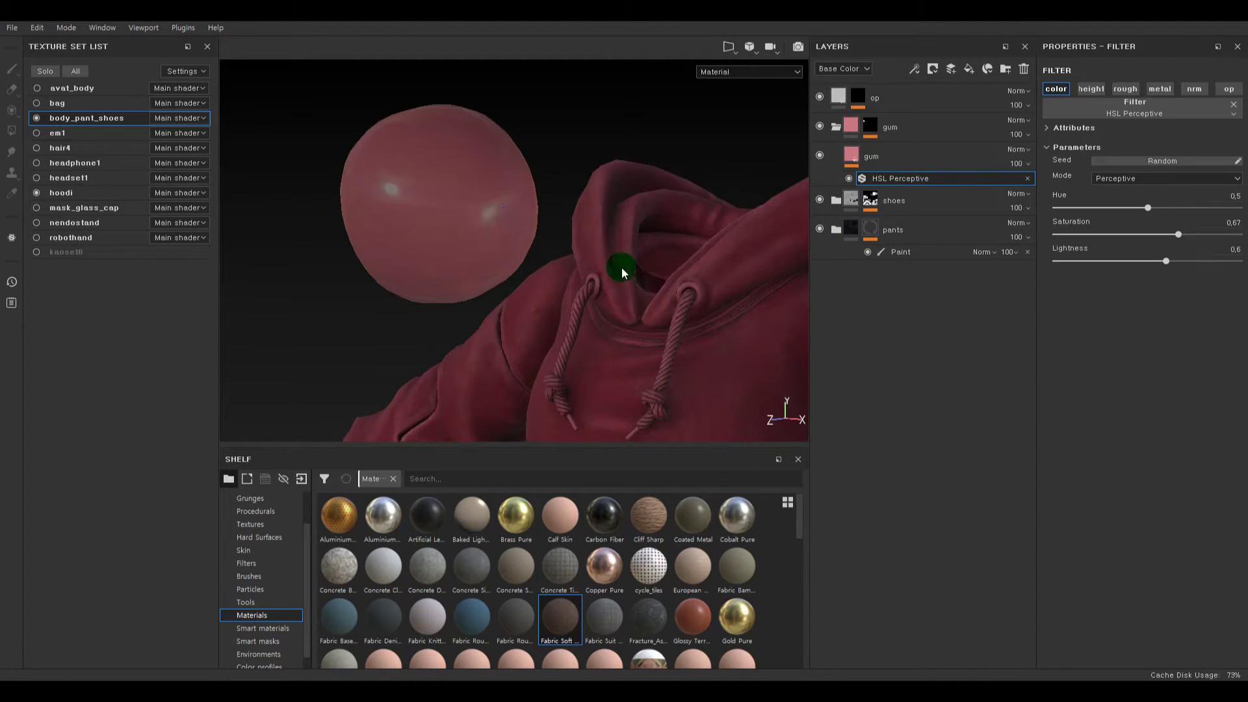
- Examine the translucent gum bubble against the hoodie from several angles and distances, and collapse the gum folder
{"action": "left_click_drag", "start_coordinate": [622, 271], "coordinate": [704, 273], "text": "alt"}
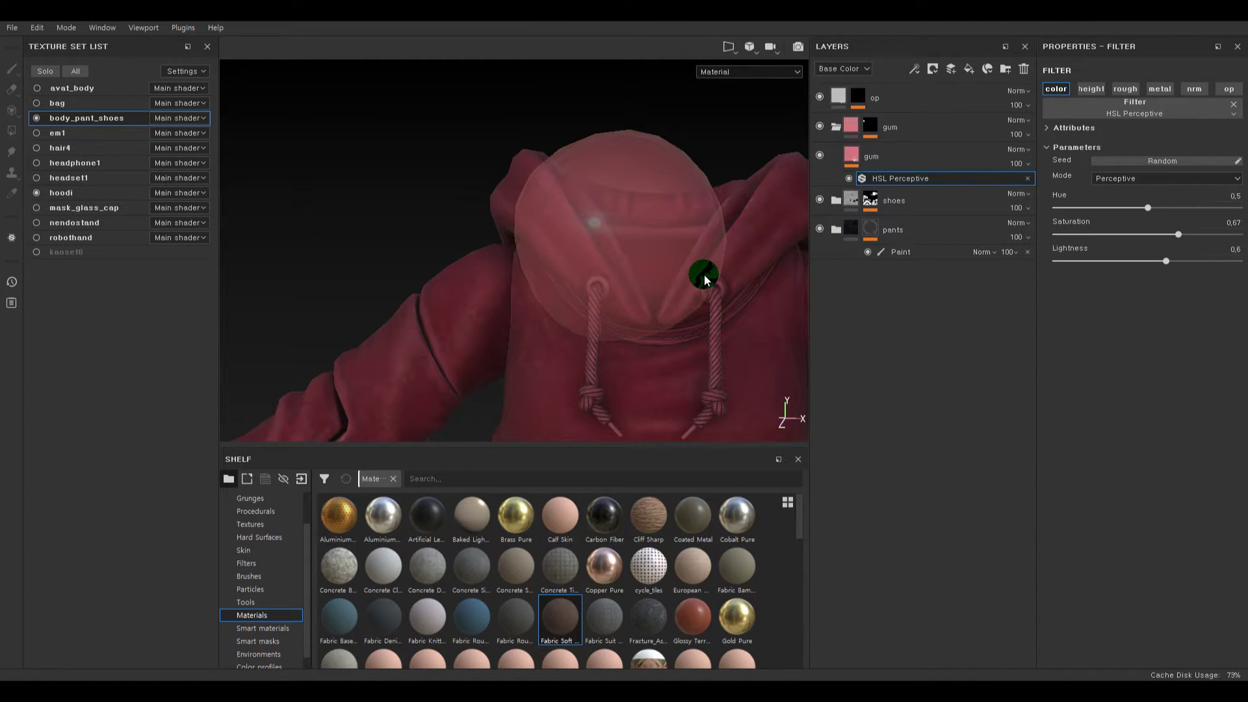
{"action": "scroll", "coordinate": [738, 313], "scroll_direction": "down", "scroll_amount": 3}
{"action": "left_click_drag", "start_coordinate": [735, 314], "coordinate": [656, 247], "text": "alt"}
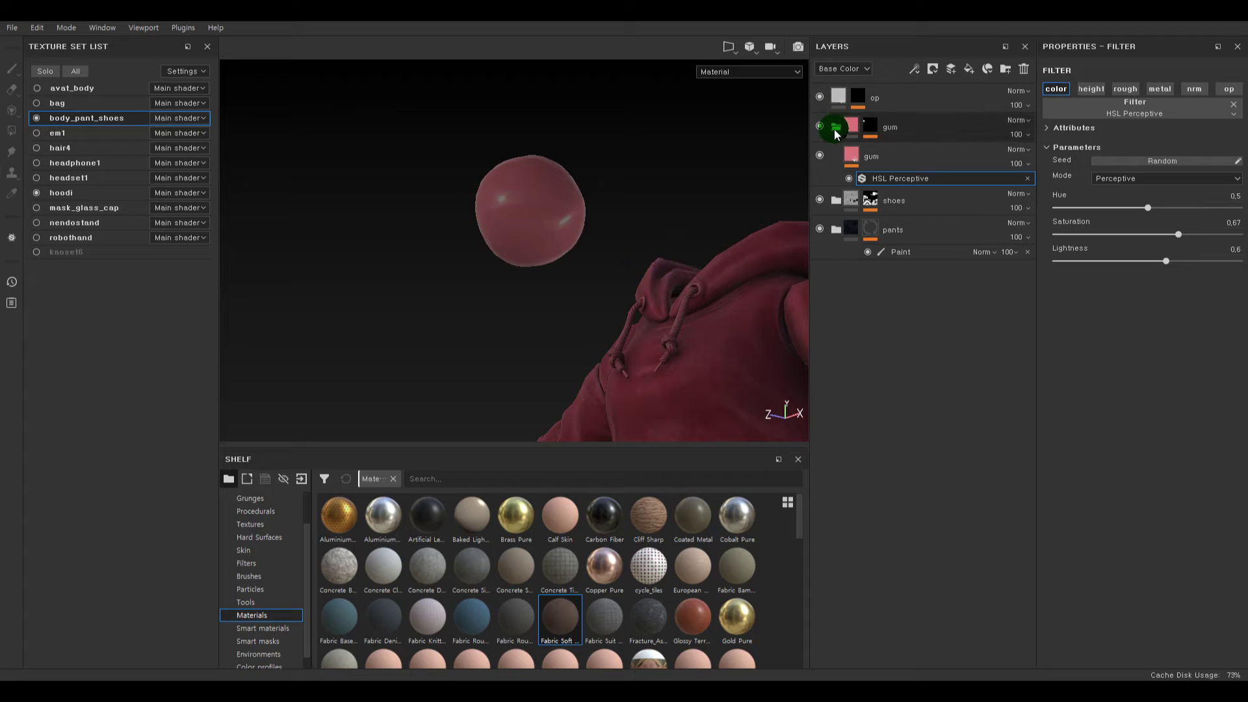
{"action": "left_click", "coordinate": [836, 130]}
{"action": "right_click_drag", "start_coordinate": [613, 306], "coordinate": [329, 298], "text": "alt"}
{"action": "left_click_drag", "start_coordinate": [692, 307], "coordinate": [777, 316], "text": "alt"}
{"action": "right_click_drag", "start_coordinate": [777, 316], "coordinate": [624, 312], "text": "alt"}
{"action": "middle_click_drag", "start_coordinate": [693, 334], "coordinate": [654, 199], "text": "alt"}
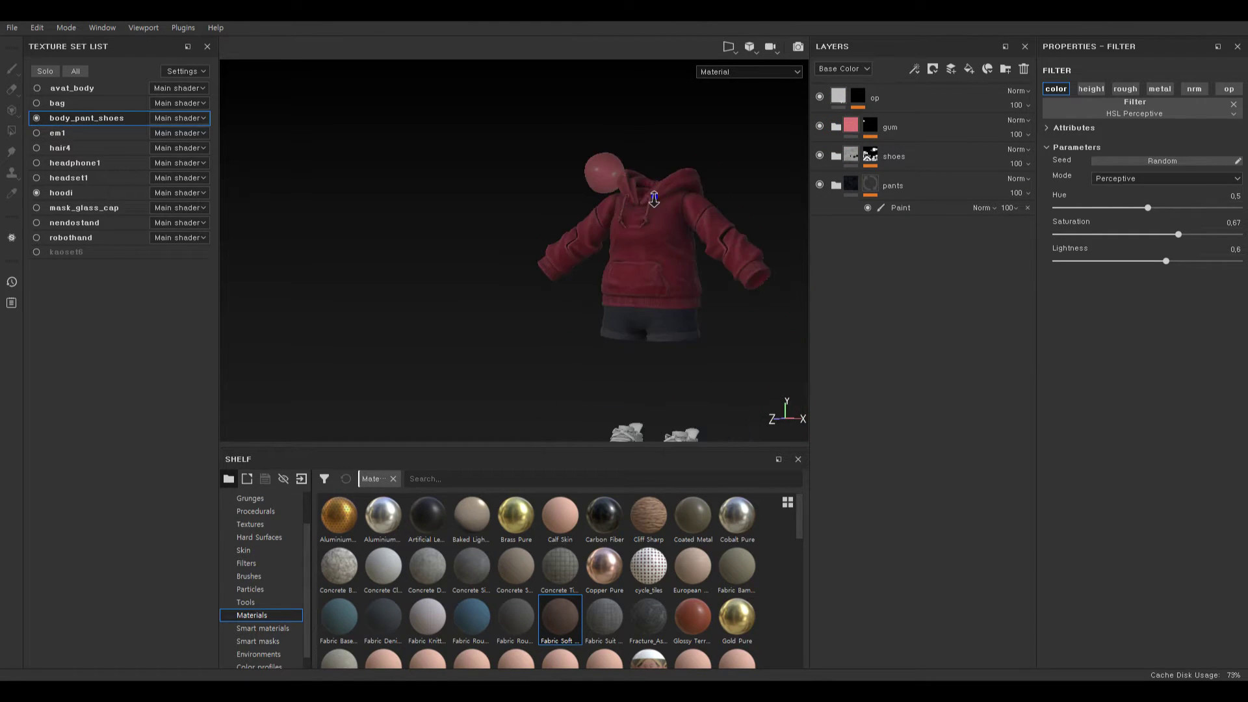
{"action": "right_click_drag", "start_coordinate": [654, 199], "coordinate": [719, 178], "text": "alt"}
- Check the op layer's mask and fill settings and look over the hoodie and pants
{"action": "left_click", "coordinate": [859, 97]}
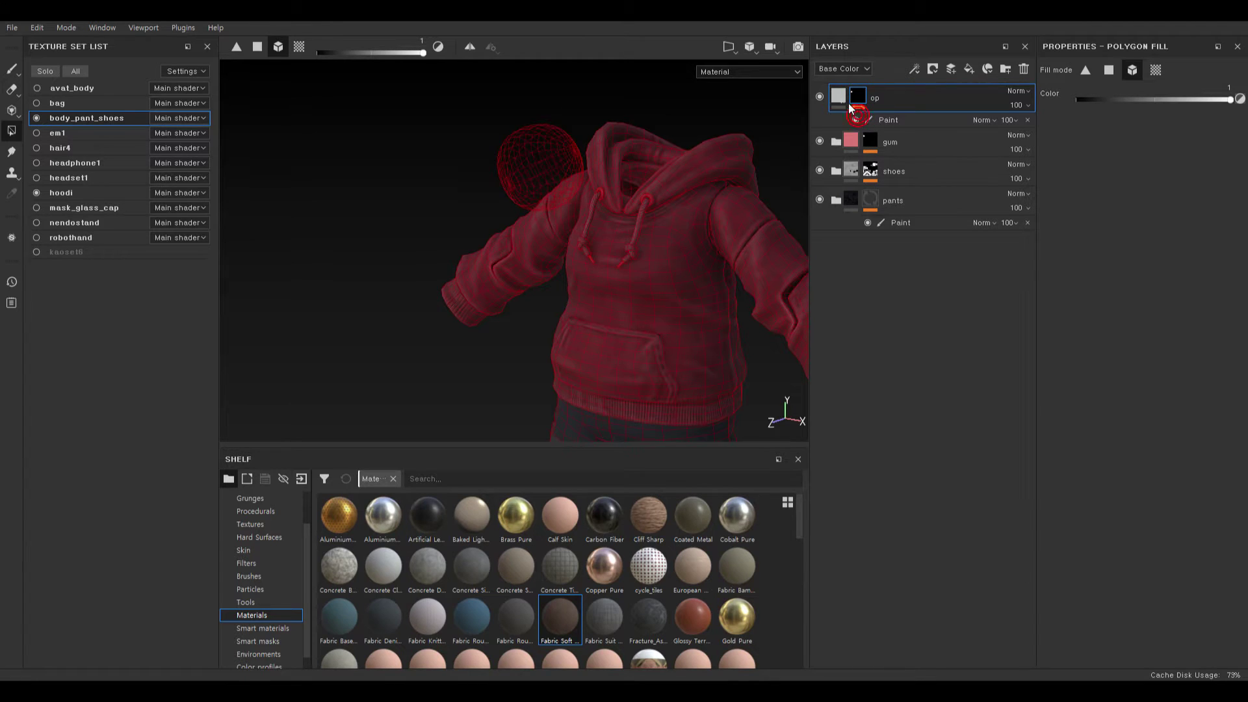
{"action": "left_click", "coordinate": [839, 97]}
{"action": "left_click_drag", "start_coordinate": [608, 231], "coordinate": [663, 195], "text": "alt"}
{"action": "middle_click_drag", "start_coordinate": [663, 291], "coordinate": [620, 269], "text": "alt"}
{"action": "right_click_drag", "start_coordinate": [642, 260], "coordinate": [767, 344], "text": "alt"}
{"action": "left_click_drag", "start_coordinate": [660, 306], "coordinate": [841, 195], "text": "alt"}
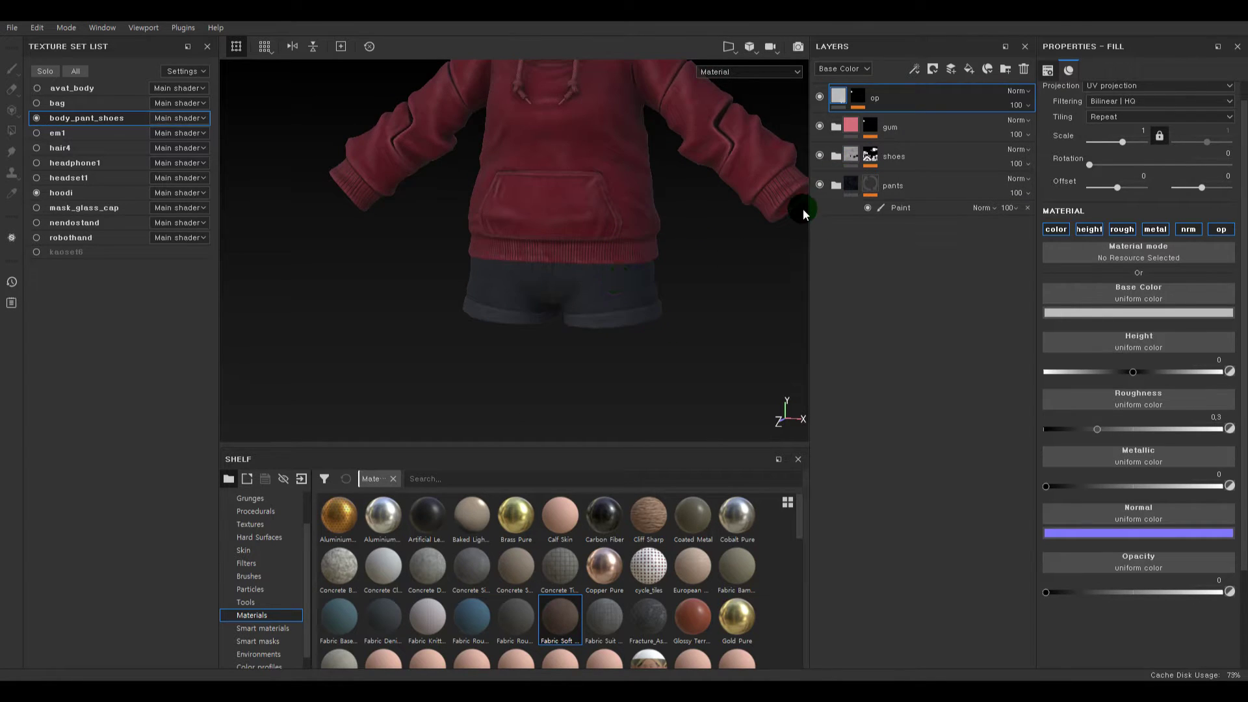
{"action": "left_click_drag", "start_coordinate": [572, 282], "coordinate": [507, 321], "text": "alt"}
- Expand the pants folder, make its meshmap folder visible and open it with the pants in close view
{"action": "left_click", "coordinate": [848, 187]}
{"action": "left_click", "coordinate": [837, 185]}
{"action": "left_click", "coordinate": [820, 301]}
{"action": "middle_click_drag", "start_coordinate": [674, 329], "coordinate": [676, 280], "text": "alt"}
{"action": "right_click_drag", "start_coordinate": [676, 279], "coordinate": [671, 262], "text": "alt"}
{"action": "left_click", "coordinate": [858, 307]}
{"action": "middle_click_drag", "start_coordinate": [654, 309], "coordinate": [590, 275], "text": "alt"}
{"action": "right_click_drag", "start_coordinate": [591, 276], "coordinate": [719, 414], "text": "alt"}
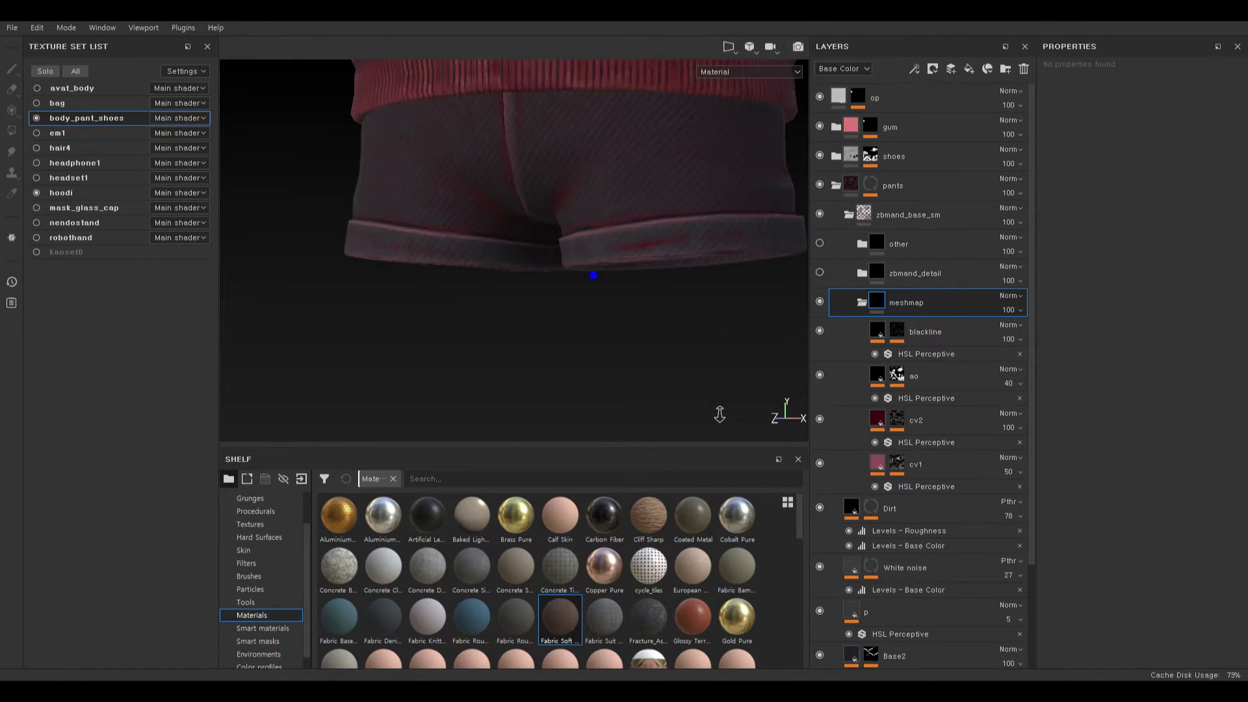
- Hide the blackline, ao and cv2 layers so only cv1 shows, and check cv1's HSL Perceptive filter
{"action": "left_click", "coordinate": [819, 330]}
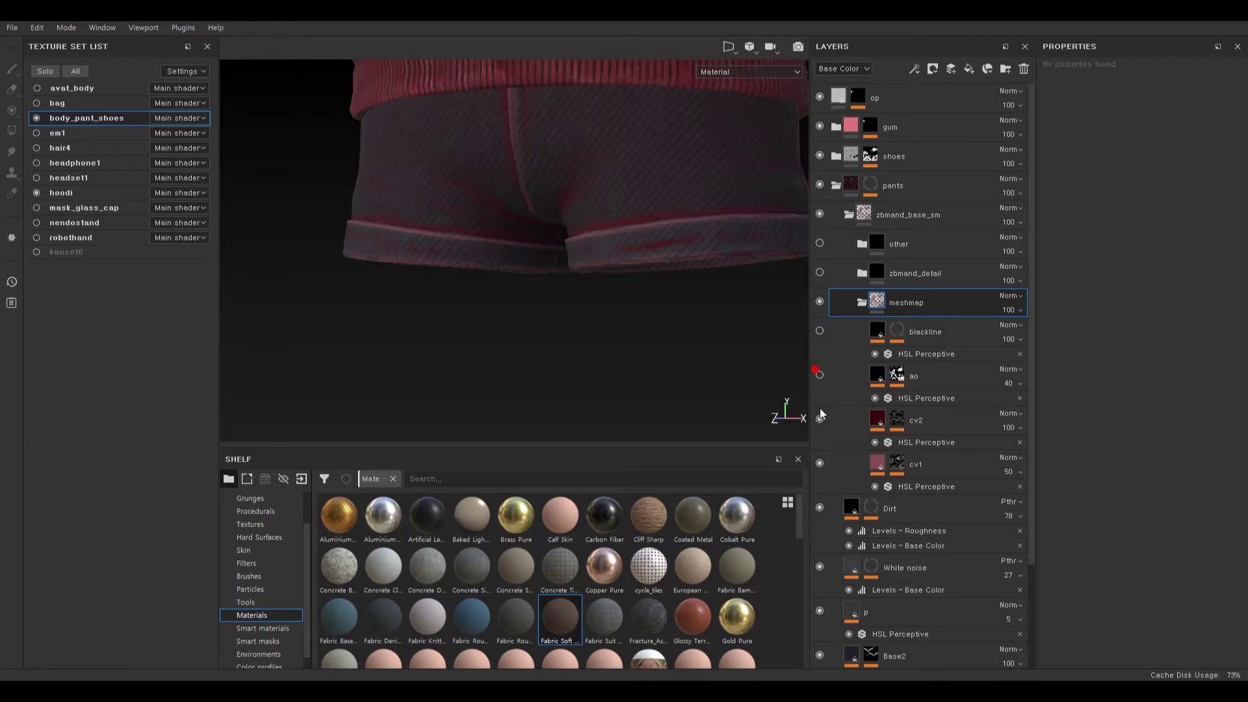
{"action": "left_click", "coordinate": [819, 462]}
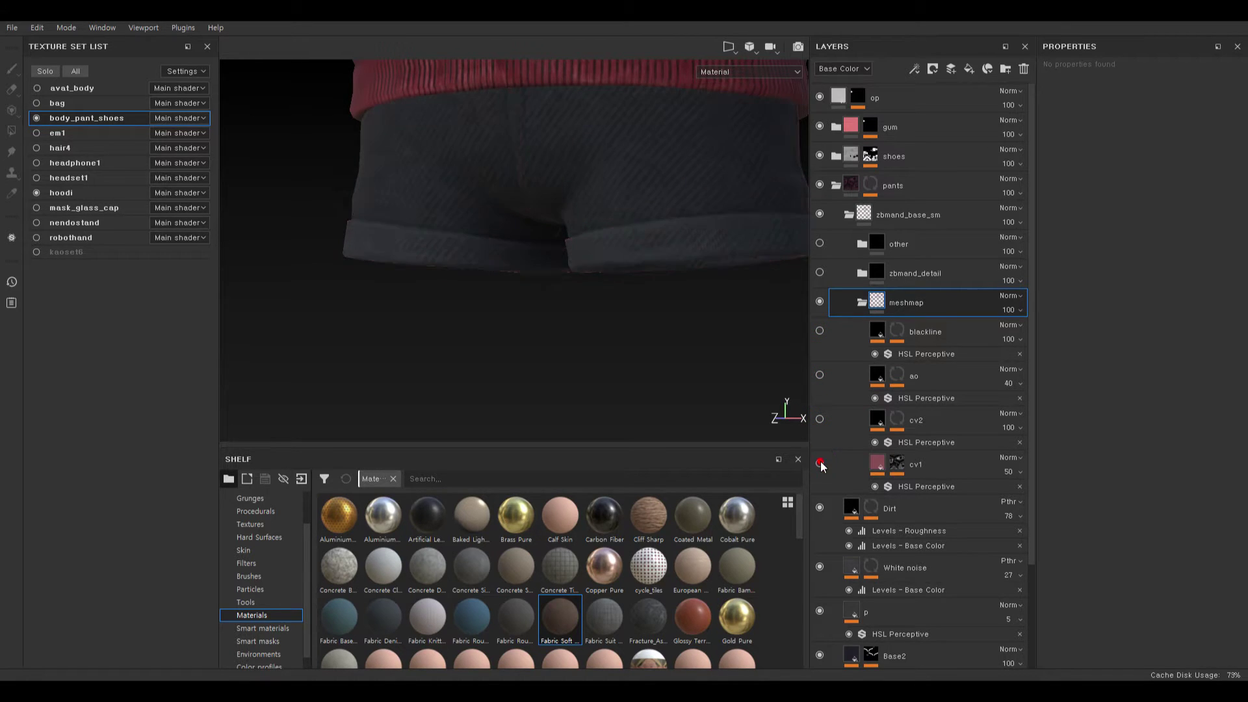
{"action": "left_click", "coordinate": [857, 462]}
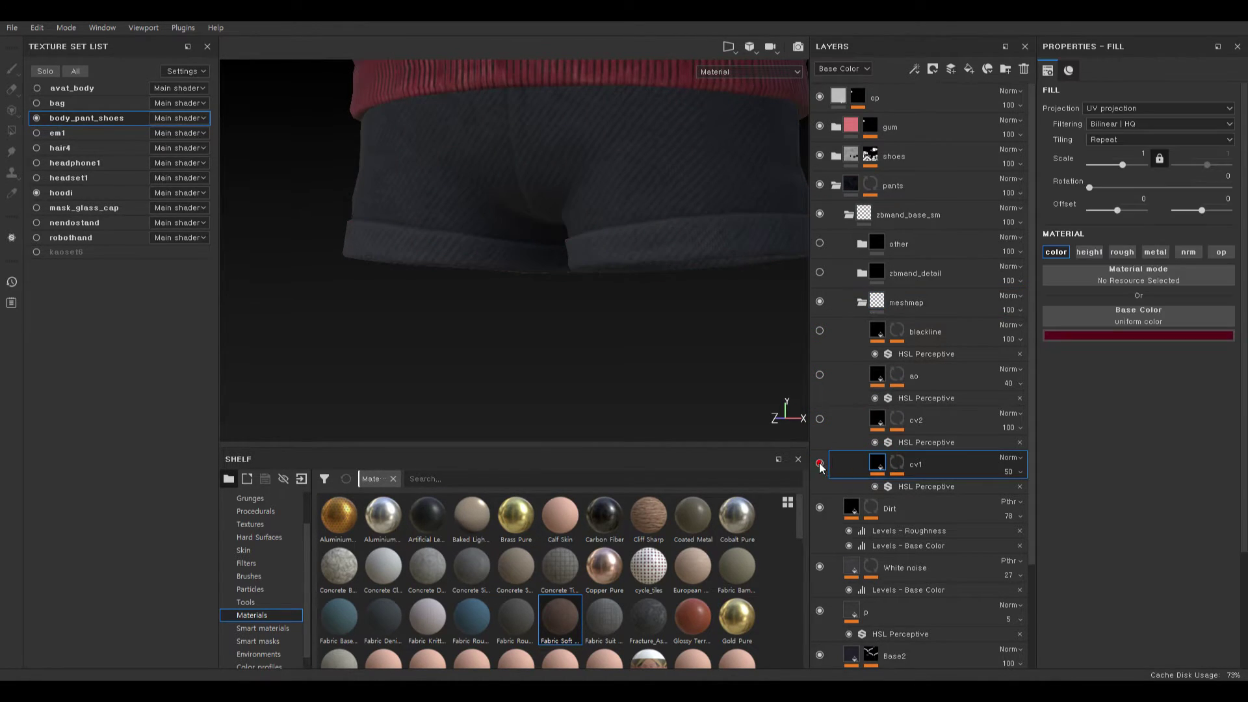
{"action": "left_click", "coordinate": [901, 489]}
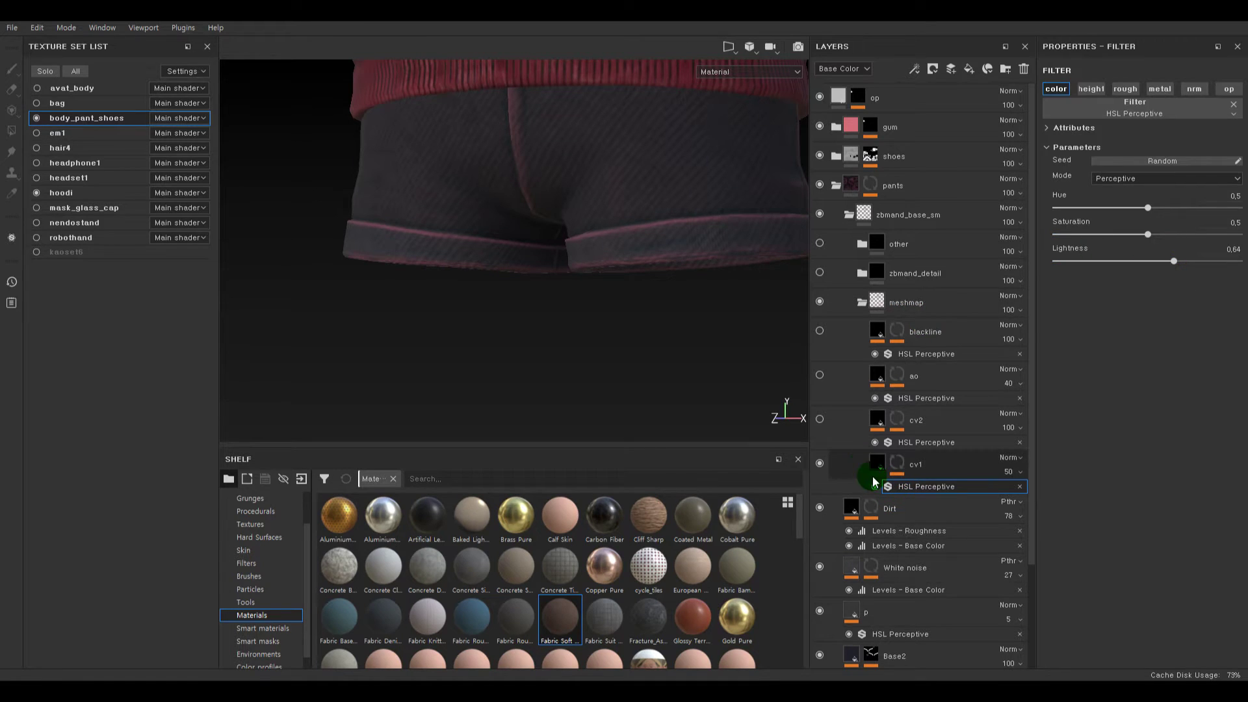
- Change the cv1 layer's base color to a very dark grey and lower its layer opacity to 19
{"action": "left_click", "coordinate": [964, 455]}
{"action": "left_click", "coordinate": [1144, 336]}
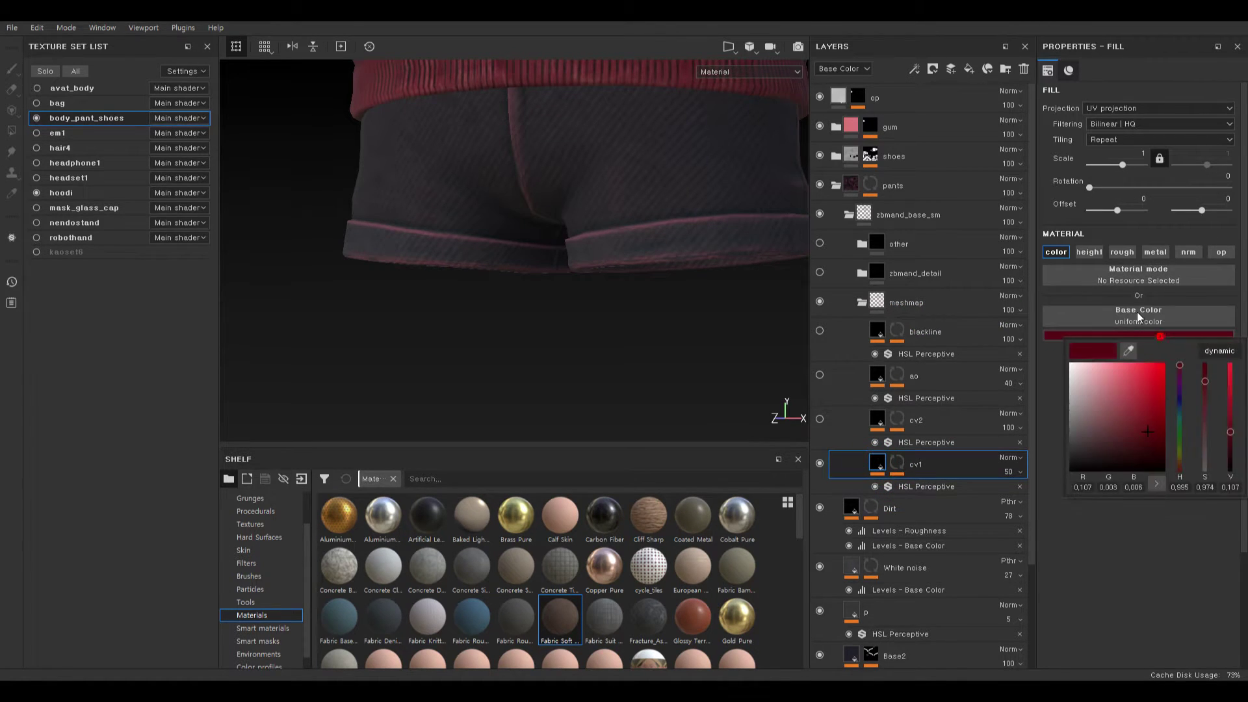
{"action": "left_click", "coordinate": [702, 328]}
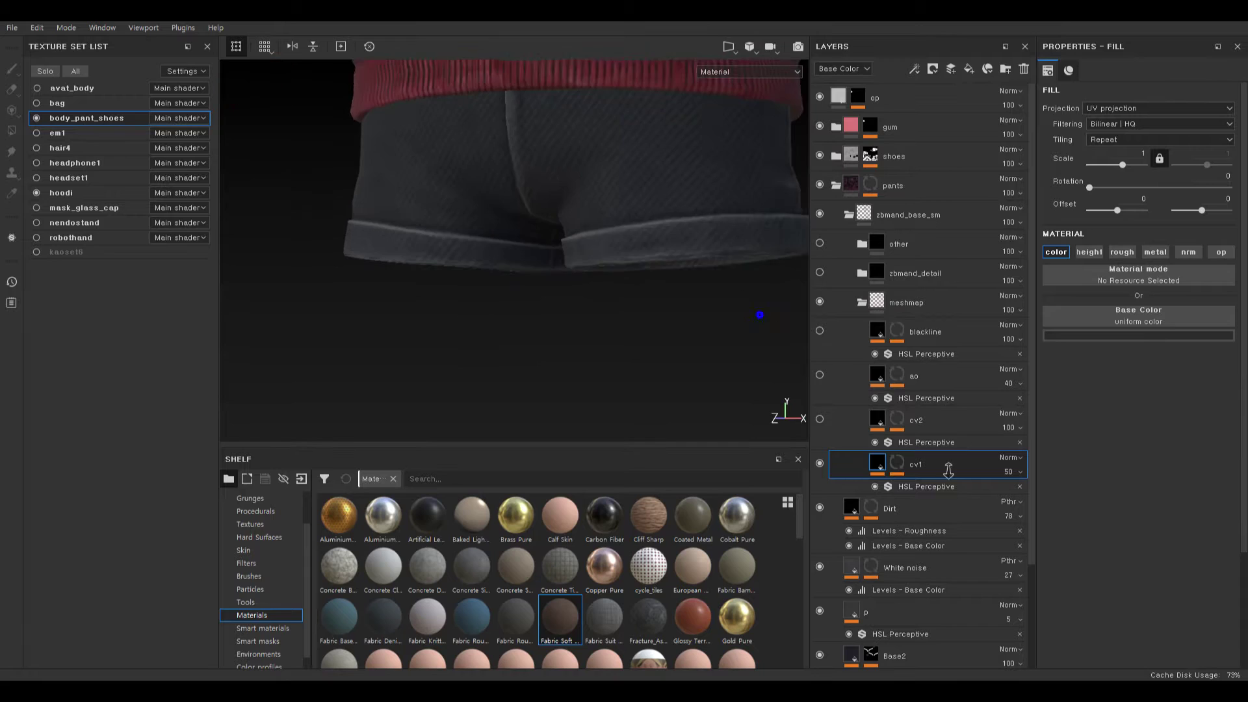
{"action": "left_click", "coordinate": [1004, 471]}
{"action": "mouse_move", "coordinate": [1017, 501]}
{"action": "left_mouse_down"}
{"action": "mouse_move", "coordinate": [996, 504]}
{"action": "mouse_move", "coordinate": [1010, 506]}
{"action": "left_mouse_up"}
- Examine the edge highlights on the pants from all sides, toggling the cv1 layer to compare its effect
{"action": "right_click_drag", "start_coordinate": [730, 262], "coordinate": [543, 233], "text": "alt"}
{"action": "left_click_drag", "start_coordinate": [773, 225], "coordinate": [605, 238], "text": "alt"}
{"action": "middle_click_drag", "start_coordinate": [777, 253], "coordinate": [611, 281], "text": "alt"}
{"action": "left_click_drag", "start_coordinate": [663, 276], "coordinate": [568, 256], "text": "alt"}
{"action": "right_click_drag", "start_coordinate": [569, 256], "coordinate": [601, 270], "text": "alt"}
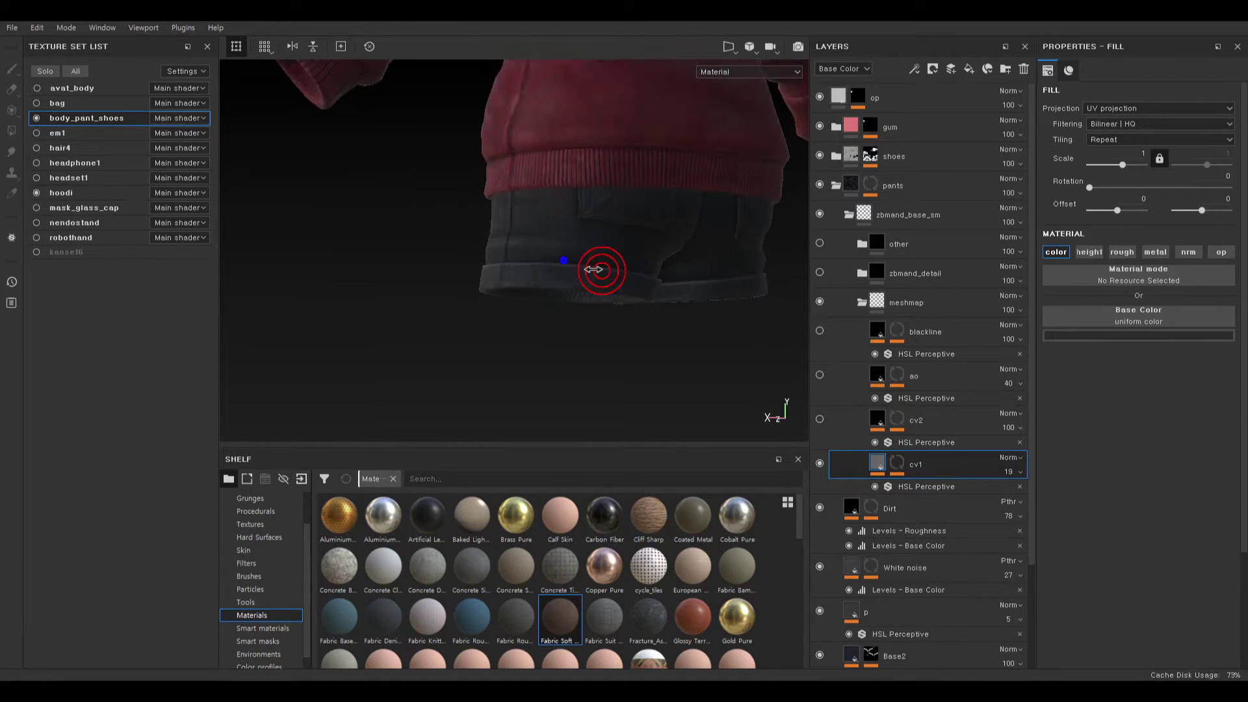
{"action": "left_click_drag", "start_coordinate": [601, 270], "coordinate": [643, 281], "text": "alt"}
{"action": "right_click_drag", "start_coordinate": [637, 208], "coordinate": [715, 234], "text": "alt"}
{"action": "left_click_drag", "start_coordinate": [657, 228], "coordinate": [647, 298], "text": "alt"}
{"action": "right_click_drag", "start_coordinate": [654, 350], "coordinate": [557, 240], "text": "shift"}
{"action": "left_click", "coordinate": [817, 463]}
{"action": "left_click", "coordinate": [817, 464]}
{"action": "left_click_drag", "start_coordinate": [557, 240], "coordinate": [515, 220], "text": "alt"}
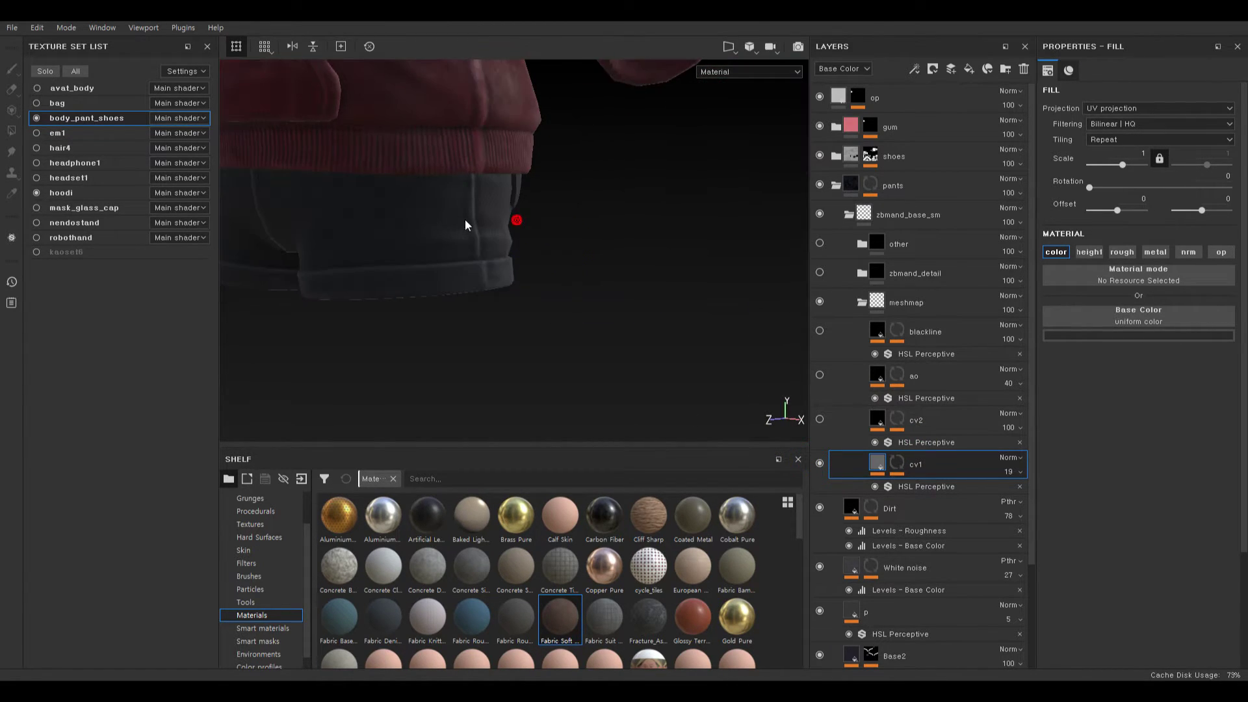
{"action": "right_click_drag", "start_coordinate": [429, 215], "coordinate": [457, 220], "text": "alt"}
{"action": "mouse_move", "coordinate": [395, 217]}
{"action": "left_mouse_down", "text": "alt"}
{"action": "mouse_move", "coordinate": [588, 295]}
{"action": "mouse_move", "coordinate": [428, 286]}
{"action": "left_mouse_up", "text": "alt"}
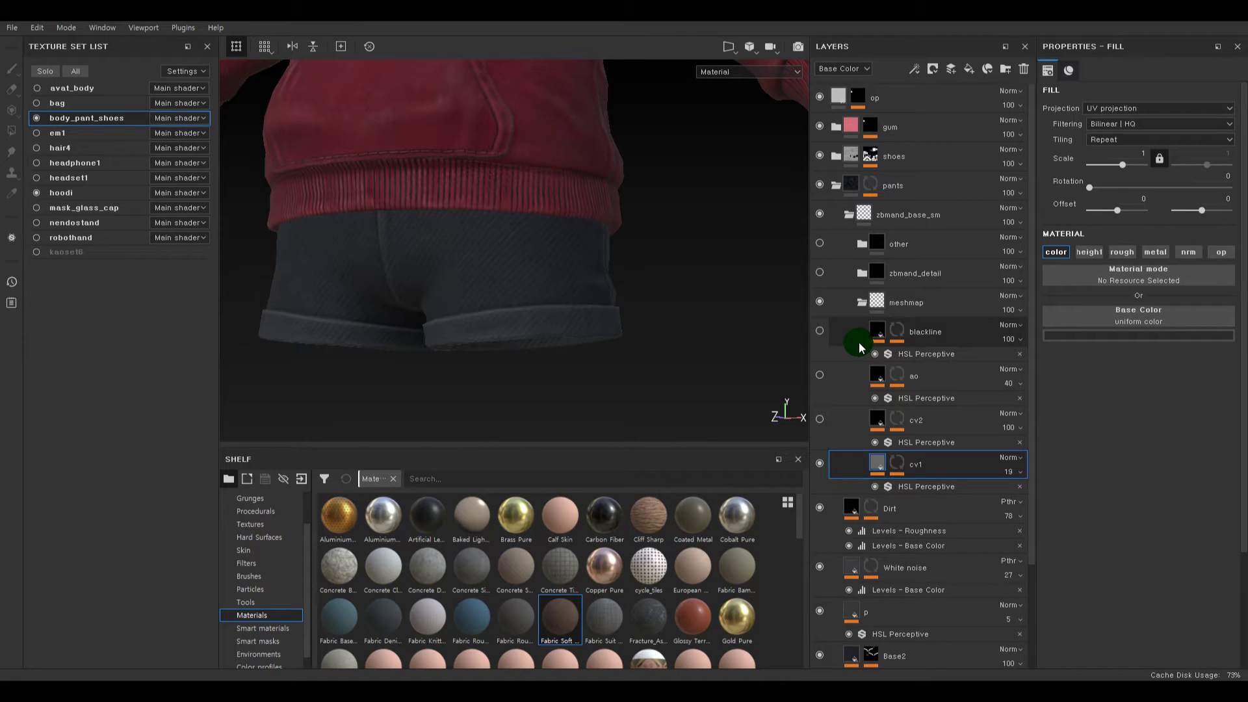
- Make the cv2 layer in the pants meshmap folder visible and open its HSL Perceptive filter settings
{"action": "left_click", "coordinate": [820, 419]}
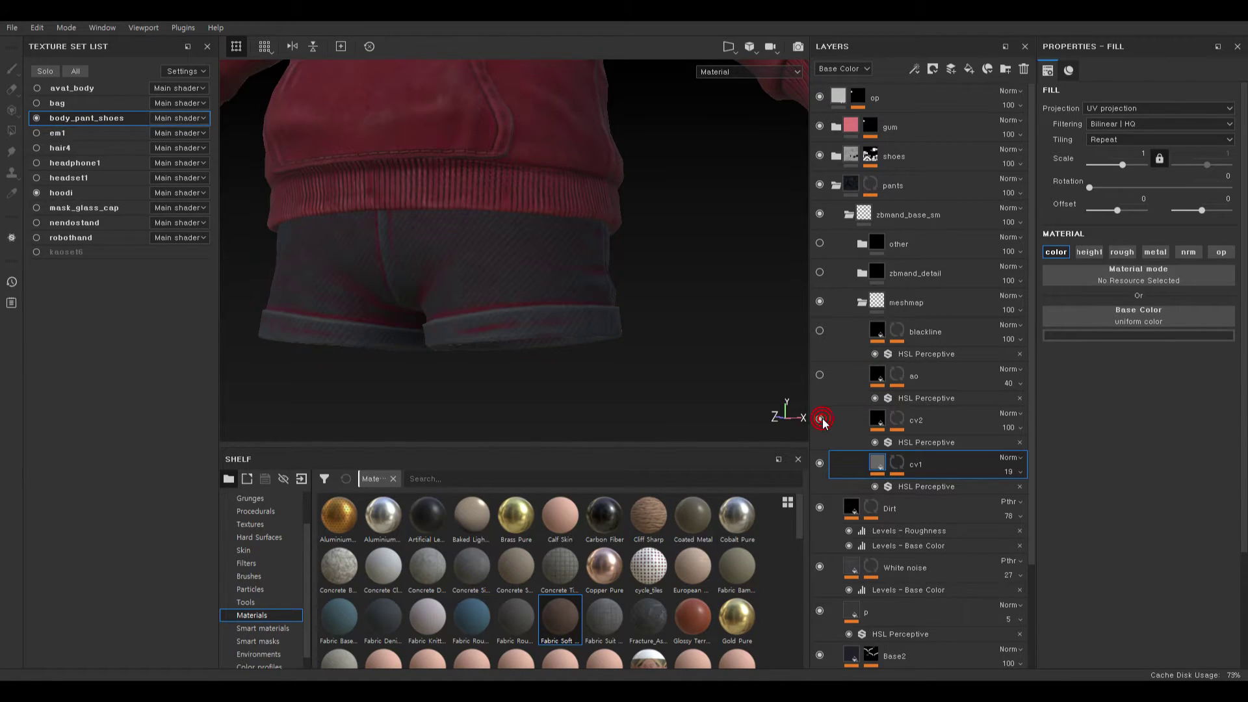
{"action": "middle_click_drag", "start_coordinate": [544, 355], "coordinate": [680, 353], "text": "alt"}
{"action": "scroll", "coordinate": [620, 299], "scroll_direction": "up", "scroll_amount": 3}
{"action": "left_click", "coordinate": [881, 423]}
{"action": "left_click", "coordinate": [913, 442]}
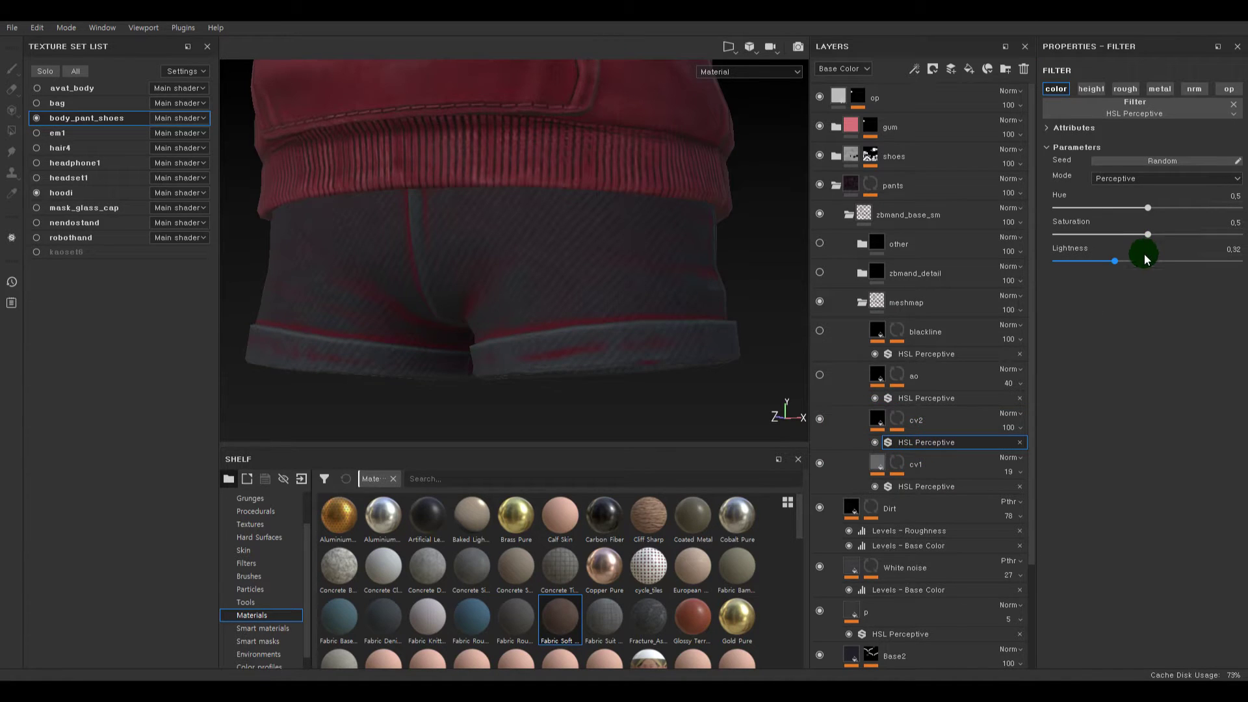
- Set the cv2 layer's base color to the dark navy sampled from the pants and its HSL Perceptive lightness to 0.18
{"action": "left_click", "coordinate": [892, 418]}
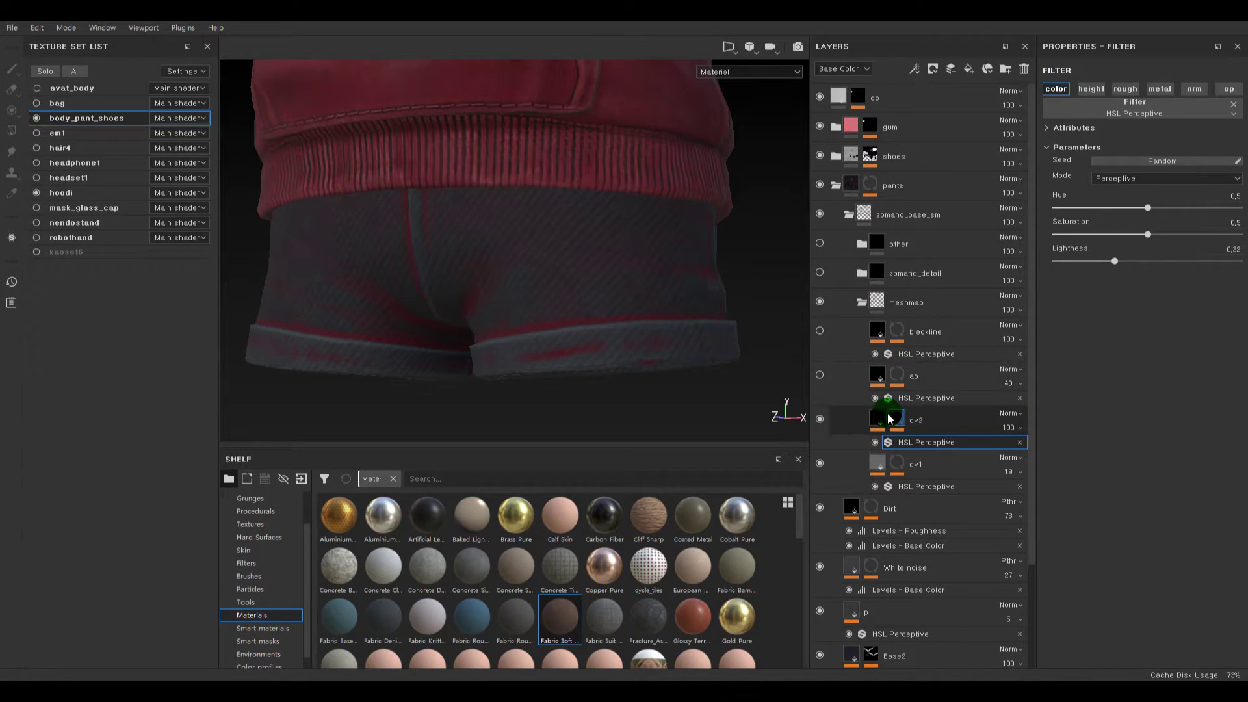
{"action": "left_click", "coordinate": [889, 419]}
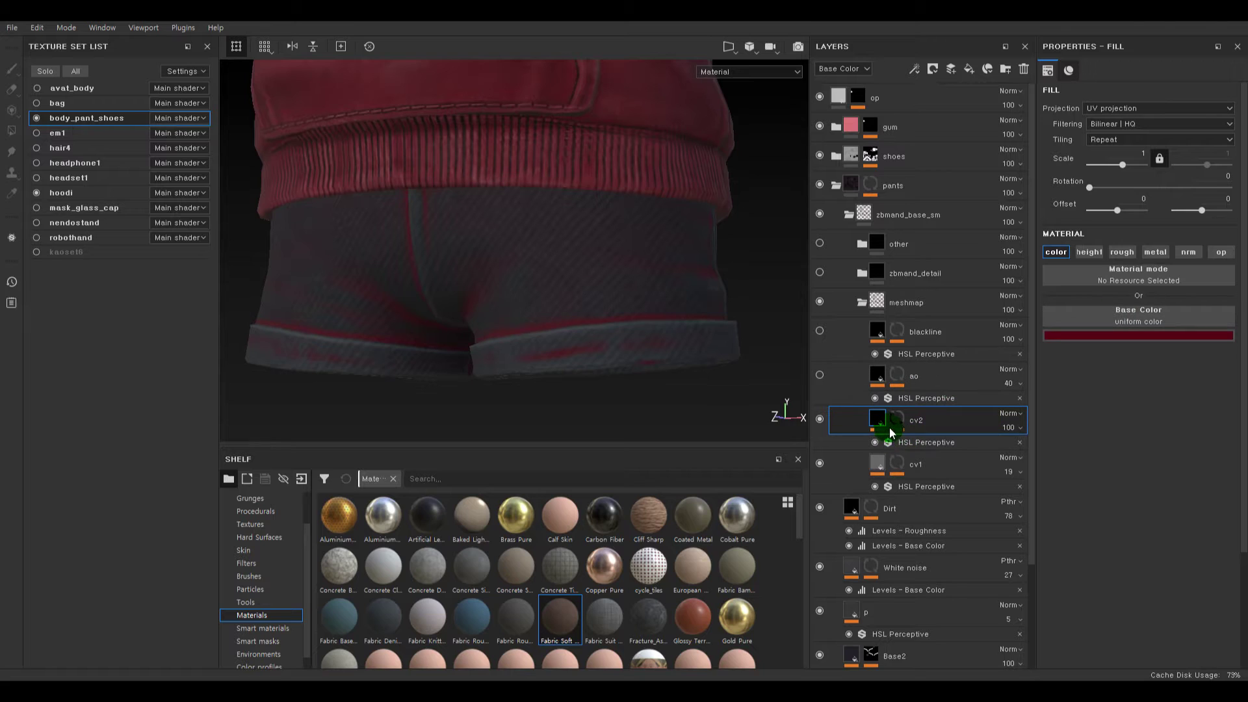
{"action": "left_click", "coordinate": [1138, 335]}
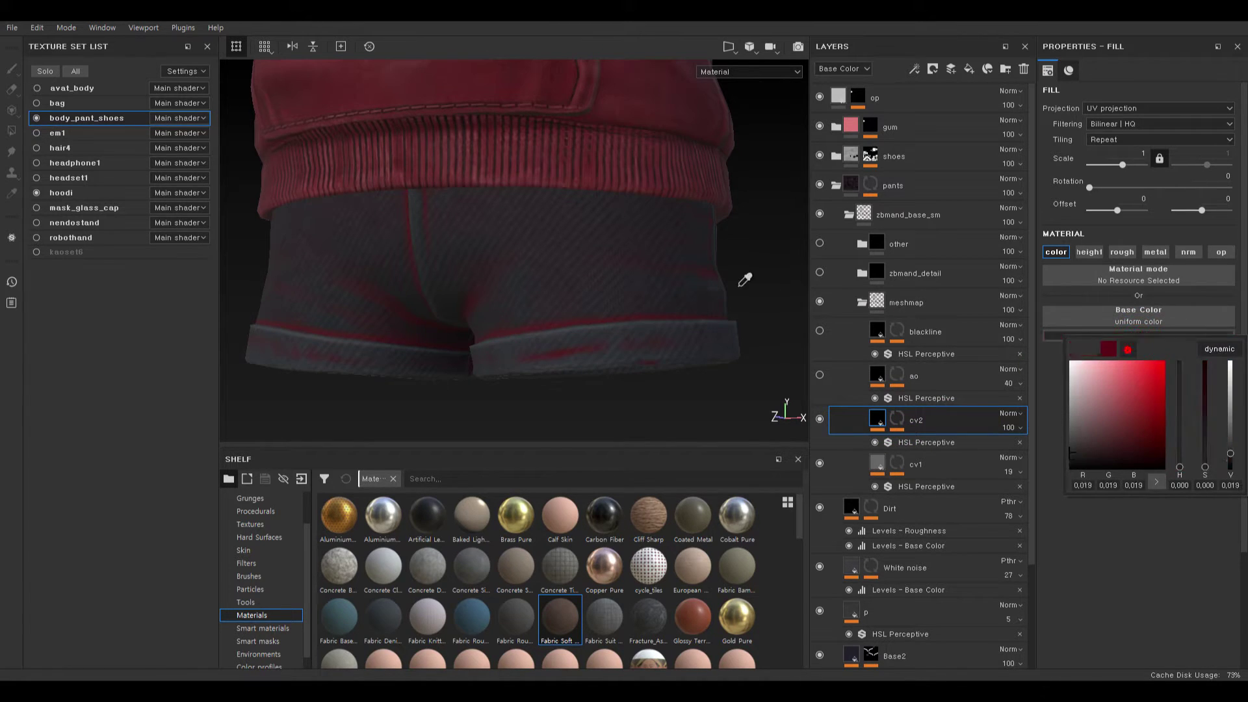
{"action": "left_click", "coordinate": [651, 259]}
{"action": "left_click", "coordinate": [931, 442]}
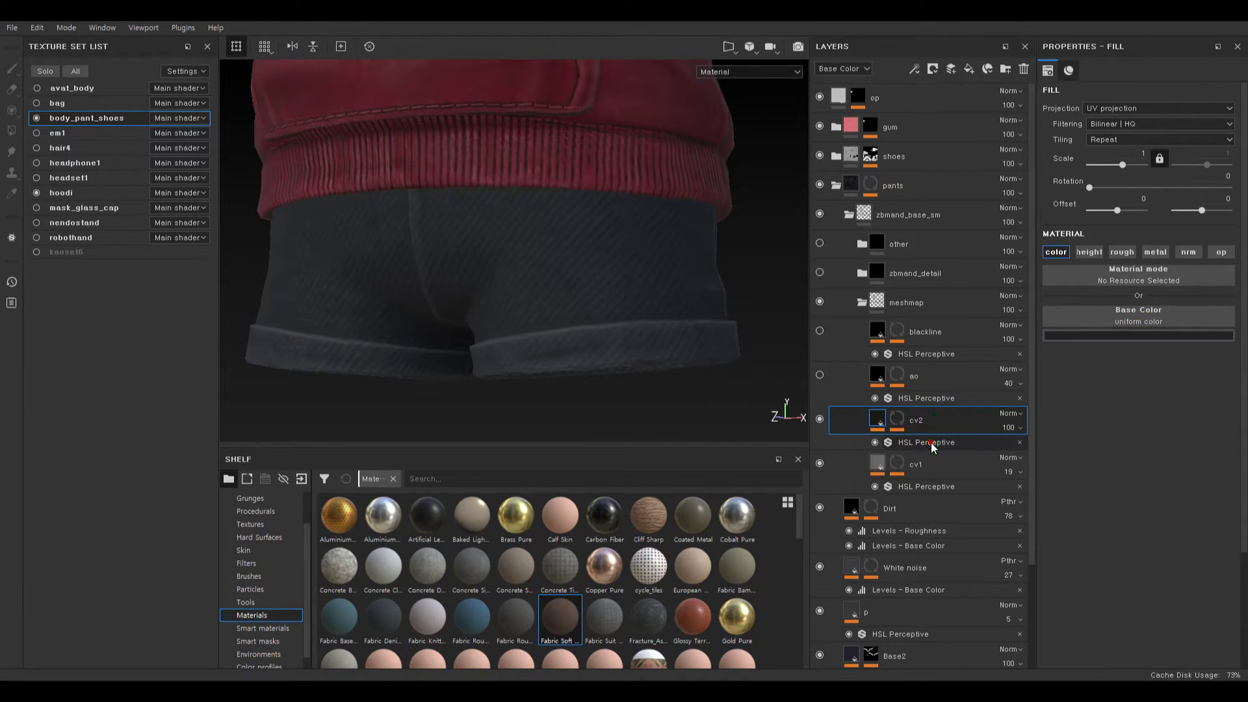
{"action": "scroll", "coordinate": [644, 312], "scroll_direction": "up", "scroll_amount": 4}
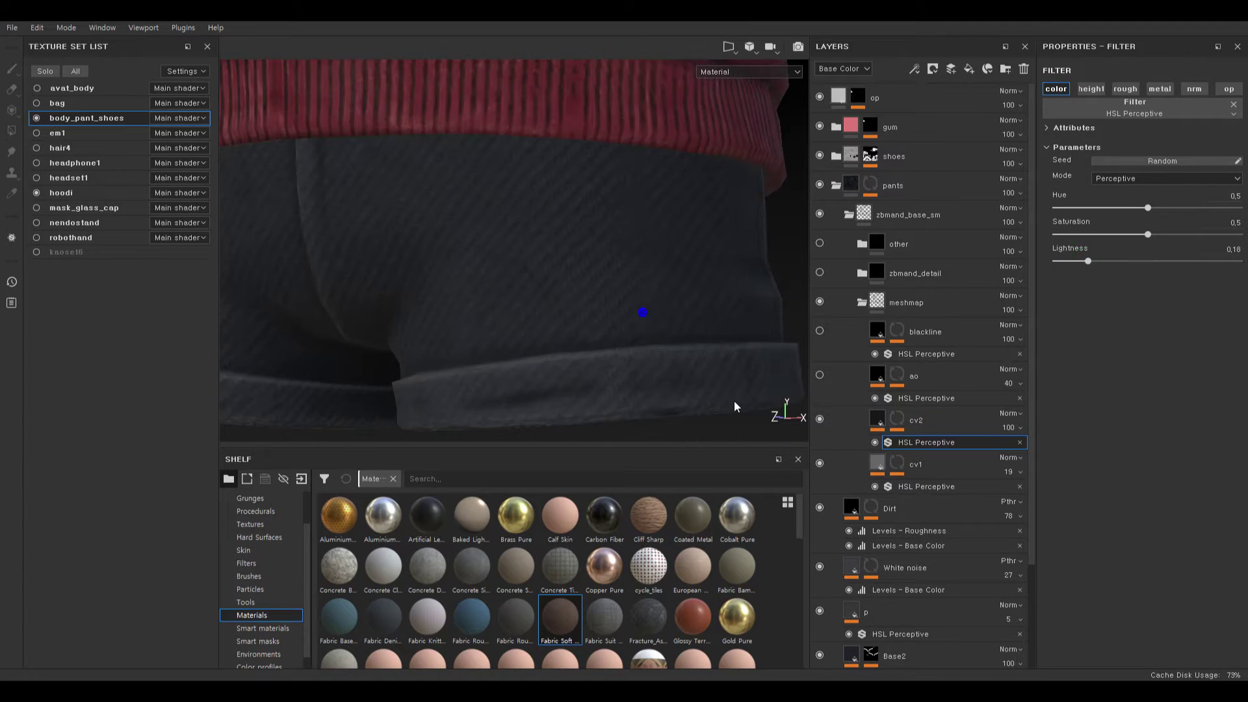
- Lower the cv2 layer's opacity to 30 and toggle the layer to compare its effect on the pants
{"action": "left_click", "coordinate": [819, 420]}
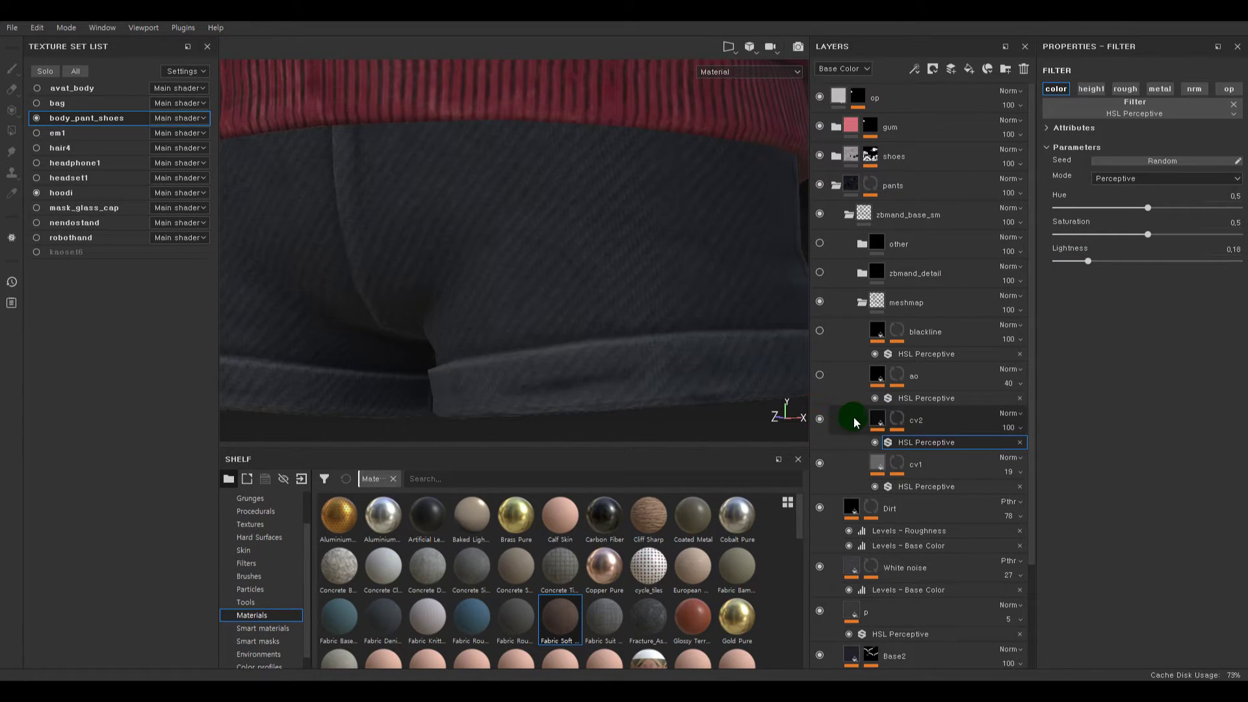
{"action": "left_click_drag", "start_coordinate": [1034, 446], "coordinate": [1018, 451]}
{"action": "right_click_drag", "start_coordinate": [557, 323], "coordinate": [538, 255], "text": "alt"}
{"action": "left_click_drag", "start_coordinate": [537, 256], "coordinate": [583, 257], "text": "alt"}
{"action": "scroll", "coordinate": [583, 257], "scroll_direction": "up", "scroll_amount": 3}
{"action": "right_click_drag", "start_coordinate": [621, 348], "coordinate": [578, 324], "text": "shift"}
{"action": "left_click", "coordinate": [821, 420]}
{"action": "left_click", "coordinate": [821, 419]}
- Make the ao and blackline layers visible and lower the blackline layer's opacity to 18
{"action": "left_click", "coordinate": [820, 375]}
{"action": "left_click_drag", "start_coordinate": [563, 384], "coordinate": [598, 377], "text": "alt"}
{"action": "left_click", "coordinate": [820, 376]}
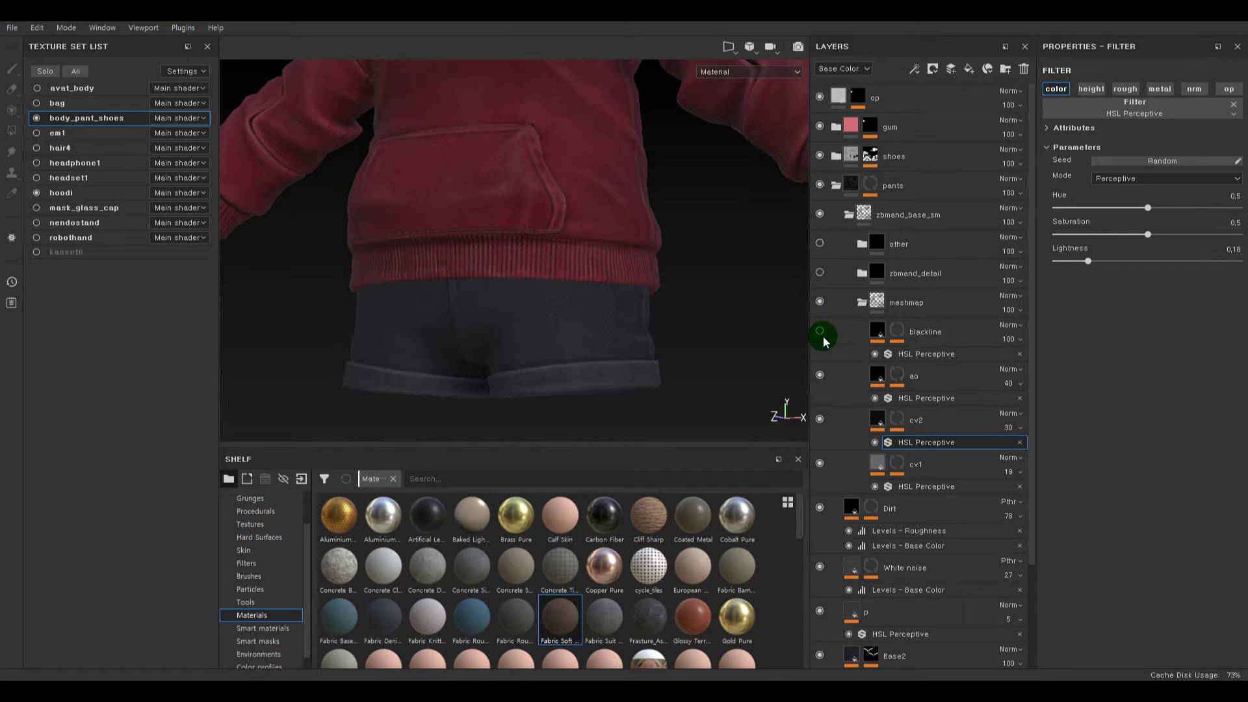
{"action": "right_click_drag", "start_coordinate": [761, 356], "coordinate": [618, 383], "text": "alt"}
{"action": "left_click_drag", "start_coordinate": [616, 384], "coordinate": [577, 390], "text": "alt"}
{"action": "mouse_move", "coordinate": [1031, 366]}
{"action": "left_mouse_down"}
{"action": "mouse_move", "coordinate": [986, 368]}
{"action": "mouse_move", "coordinate": [1010, 368]}
{"action": "left_mouse_up"}
{"action": "right_click_drag", "start_coordinate": [576, 342], "coordinate": [622, 337], "text": "alt"}
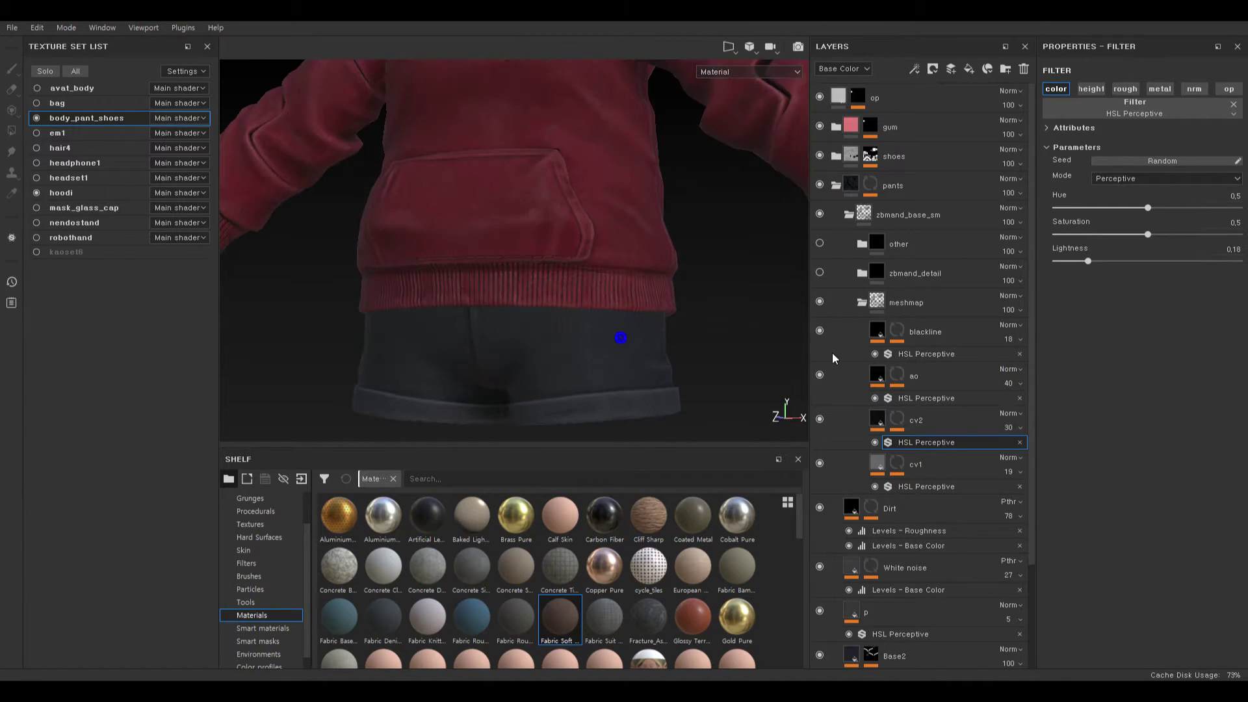
- Expand the zbmand_detail folder, make it visible and show all its layers from lye to surface worn
{"action": "left_click", "coordinate": [861, 273]}
{"action": "scroll", "coordinate": [848, 276], "scroll_direction": "down", "scroll_amount": 2}
{"action": "left_click", "coordinate": [820, 224]}
{"action": "left_click", "coordinate": [820, 312]}
{"action": "left_click", "coordinate": [820, 399]}
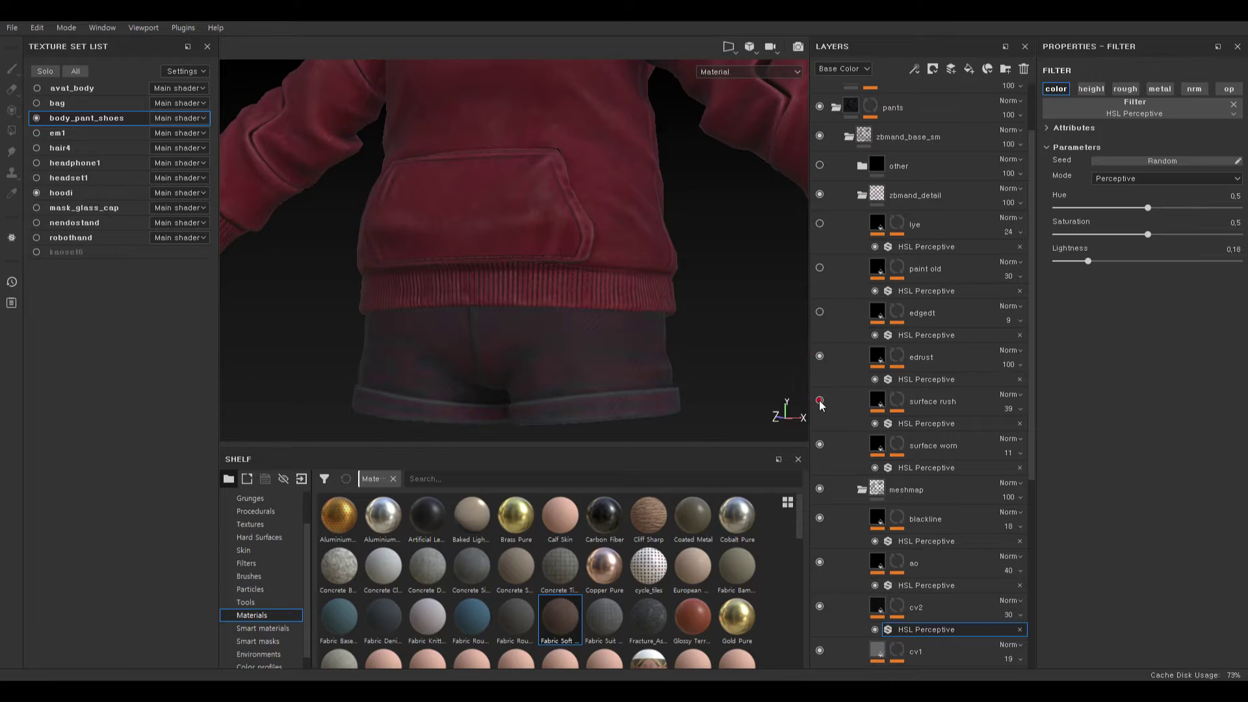
{"action": "left_click", "coordinate": [820, 223]}
- Add a paint layer above lye, name it col++ and set its base color blending mode to Passthrough
{"action": "left_click", "coordinate": [877, 222]}
{"action": "left_click", "coordinate": [950, 70]}
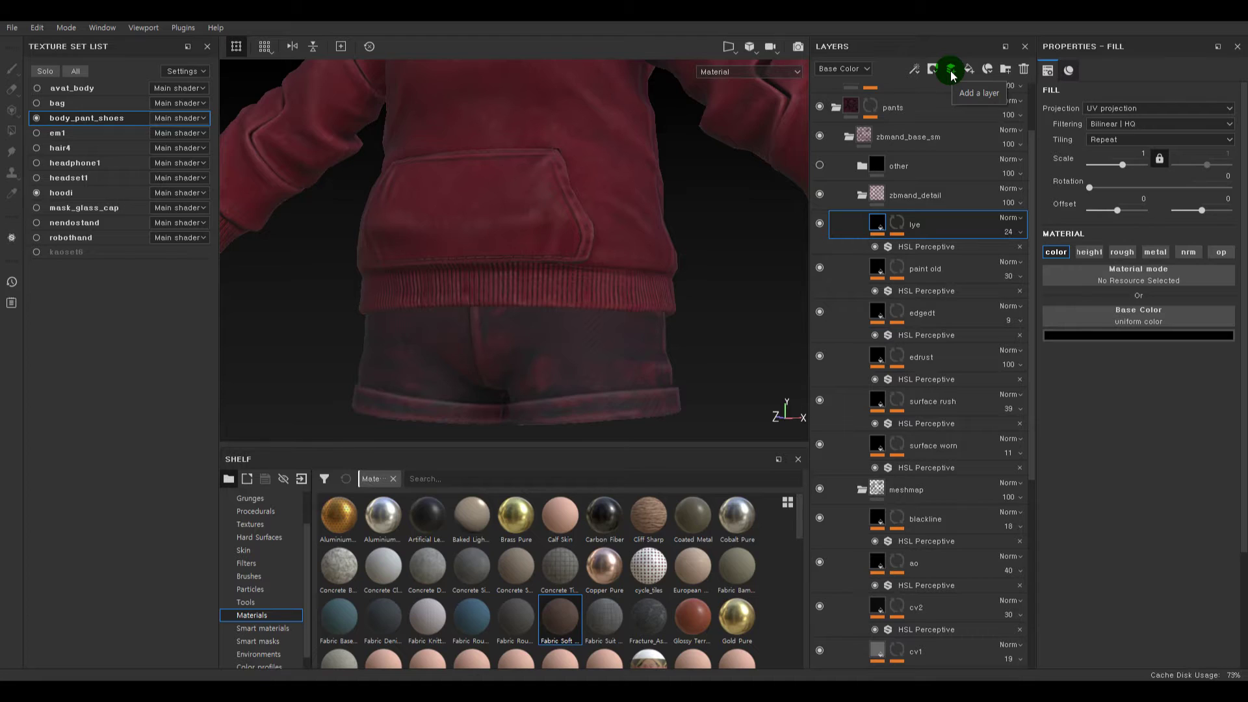
{"action": "left_click", "coordinate": [950, 70]}
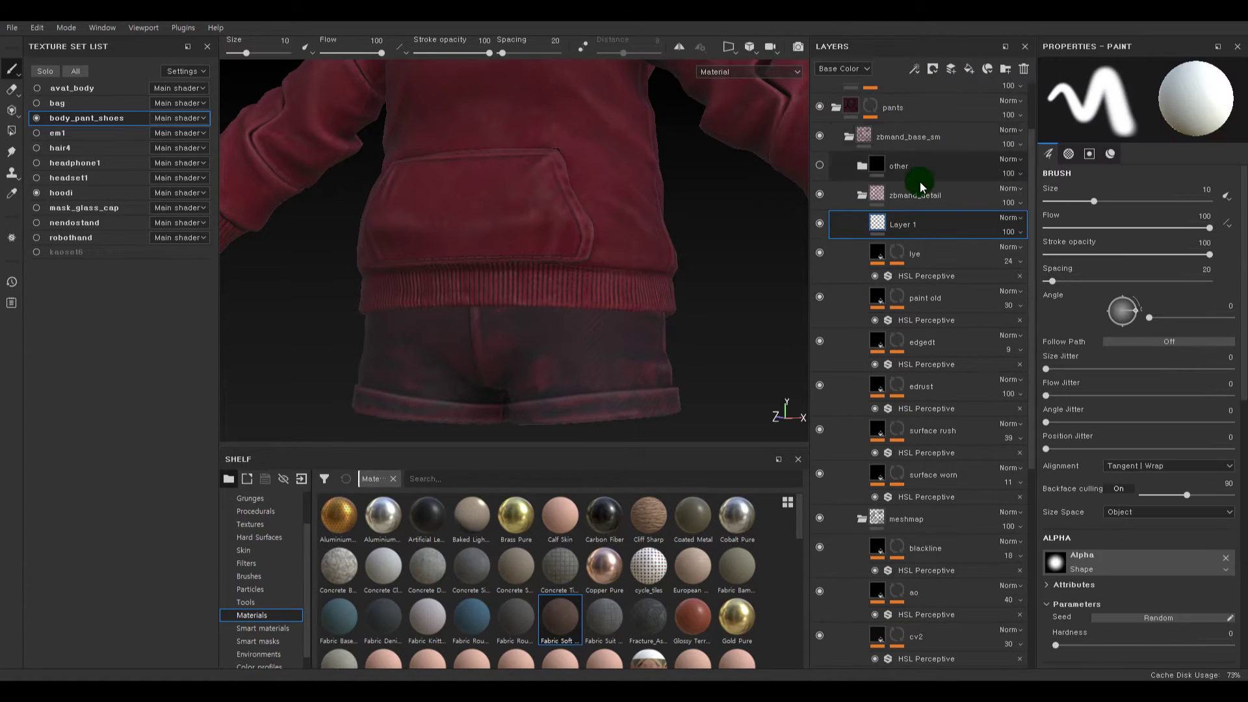
{"action": "double_click", "coordinate": [899, 223]}
{"action": "type", "text": "col++"}
{"action": "key", "text": "Return"}
{"action": "left_click", "coordinate": [1012, 218]}
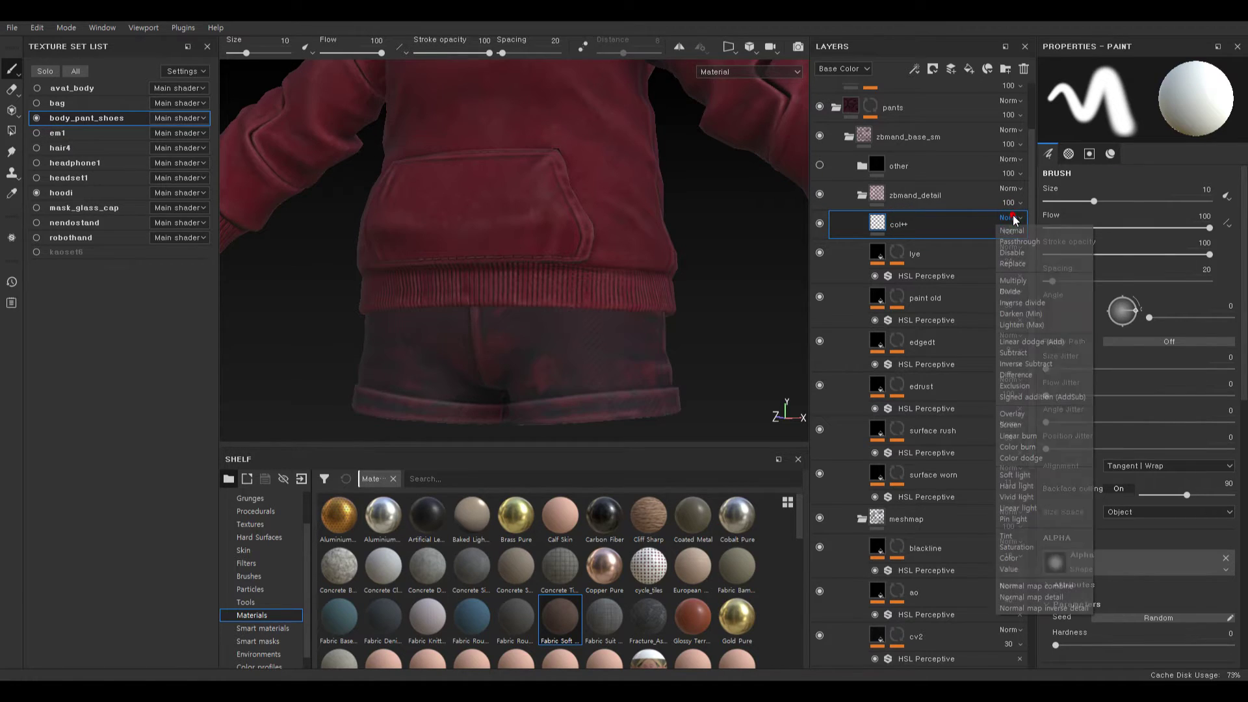
{"action": "left_click", "coordinate": [1029, 245]}
- Add a filter to the col++ layer and choose HSL Perceptive for it
{"action": "right_click", "coordinate": [899, 225]}
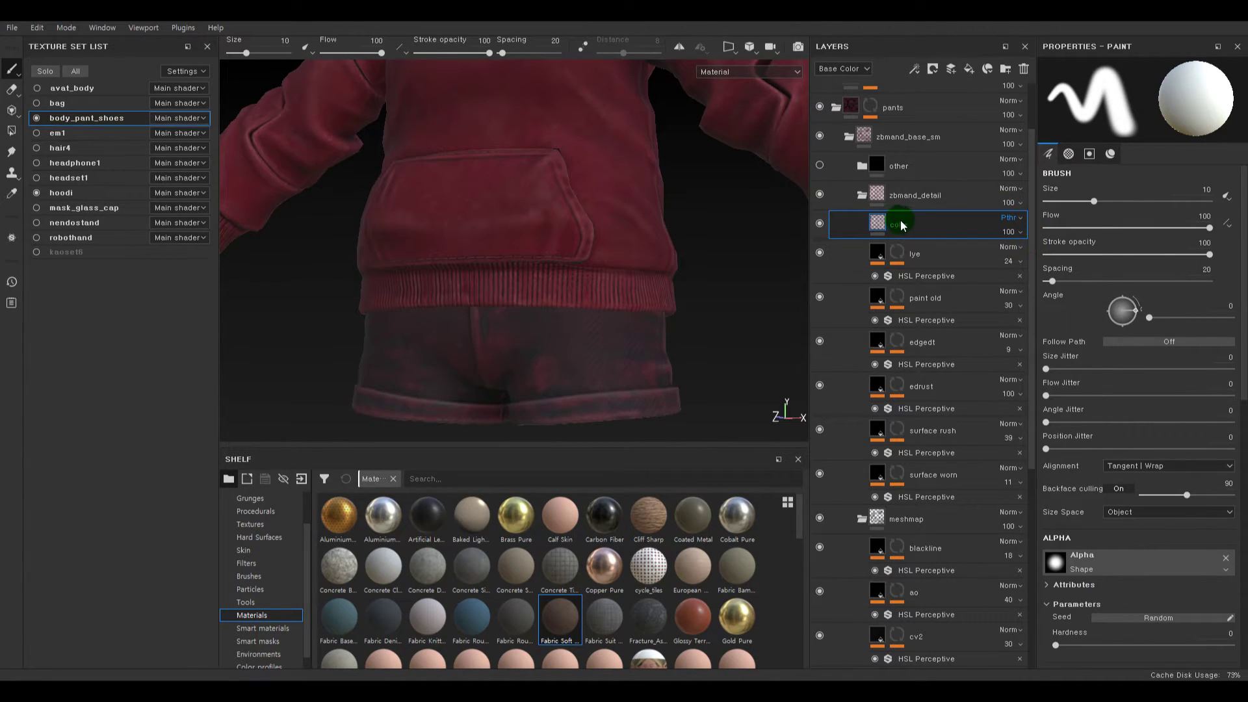
{"action": "left_click", "coordinate": [952, 519]}
{"action": "left_click", "coordinate": [1144, 109]}
{"action": "left_click", "coordinate": [1079, 261]}
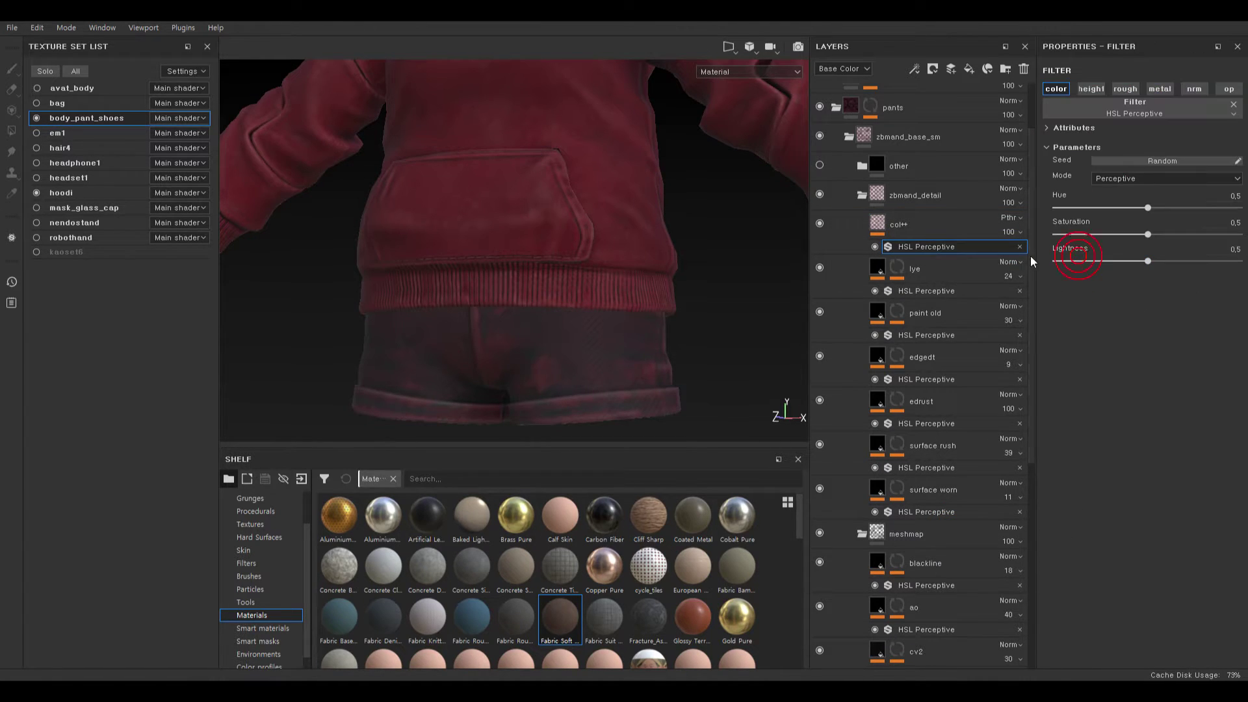
- Set the col++ layer's HSL Perceptive filter to hue 0.35 and saturation 0.13, with a reduced lightness
{"action": "left_click_drag", "start_coordinate": [1147, 234], "coordinate": [1175, 240]}
{"action": "left_click_drag", "start_coordinate": [1146, 208], "coordinate": [1079, 234]}
{"action": "left_click", "coordinate": [820, 224]}
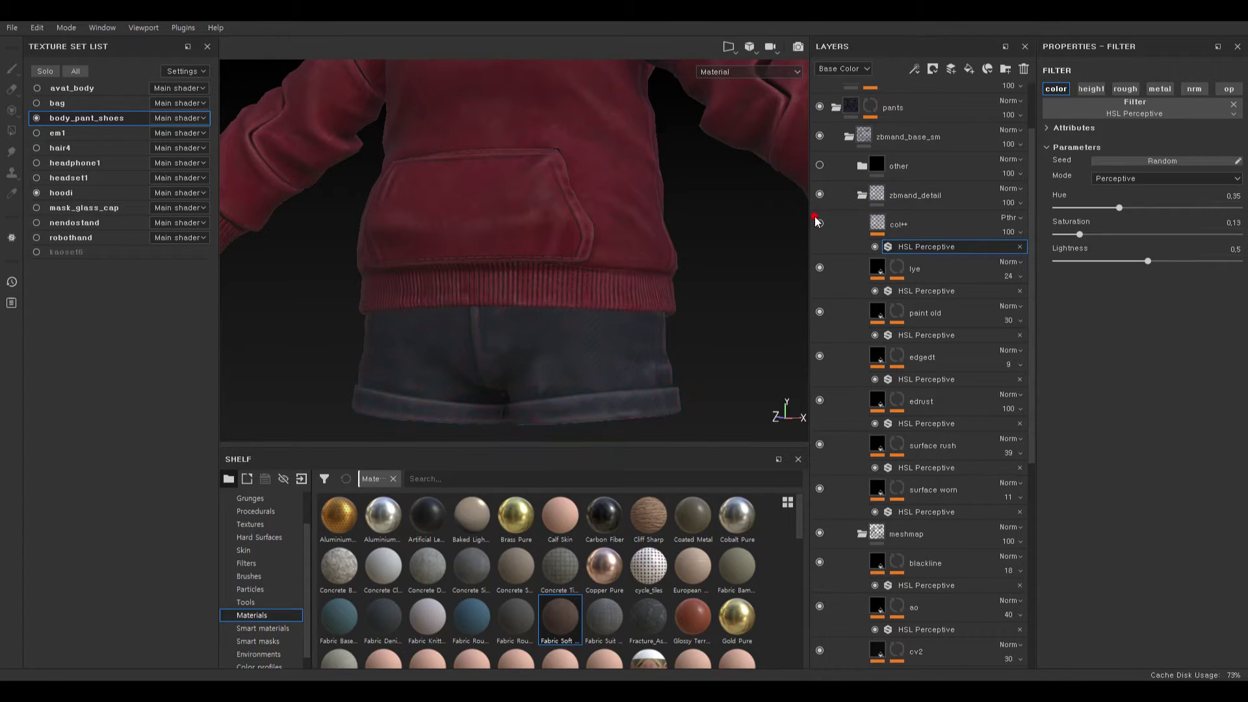
{"action": "left_click_drag", "start_coordinate": [1140, 261], "coordinate": [1096, 262]}
- Compare the shorts with the col++ layer on and off, leaving the layer hidden
{"action": "left_click", "coordinate": [819, 223]}
{"action": "left_click", "coordinate": [827, 224]}
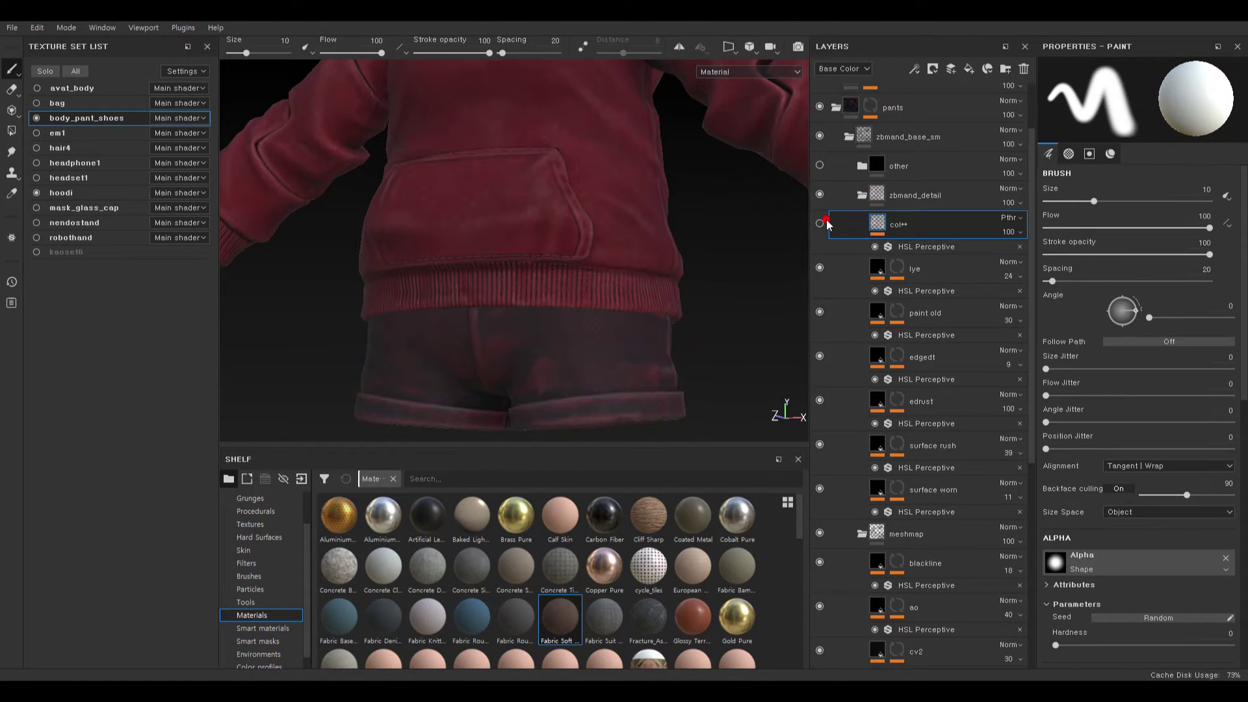
{"action": "left_click", "coordinate": [820, 224]}
{"action": "left_click_drag", "start_coordinate": [773, 260], "coordinate": [437, 248], "text": "alt"}
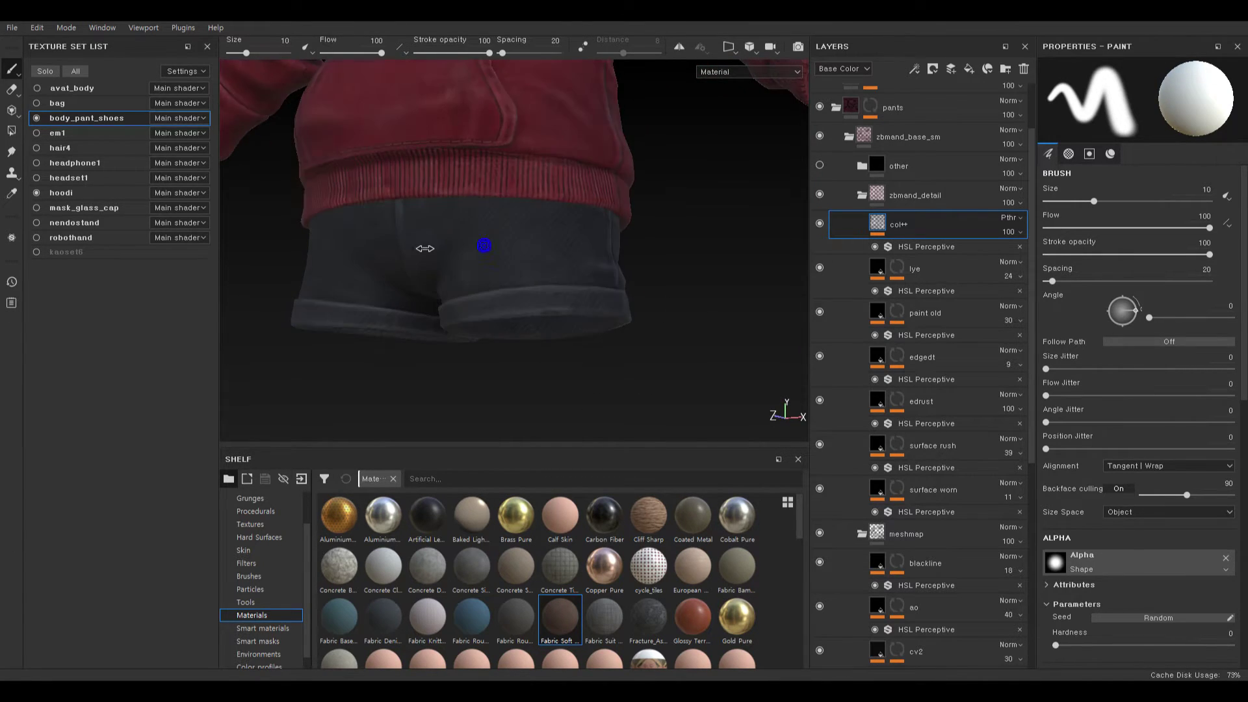
{"action": "left_click", "coordinate": [819, 224]}
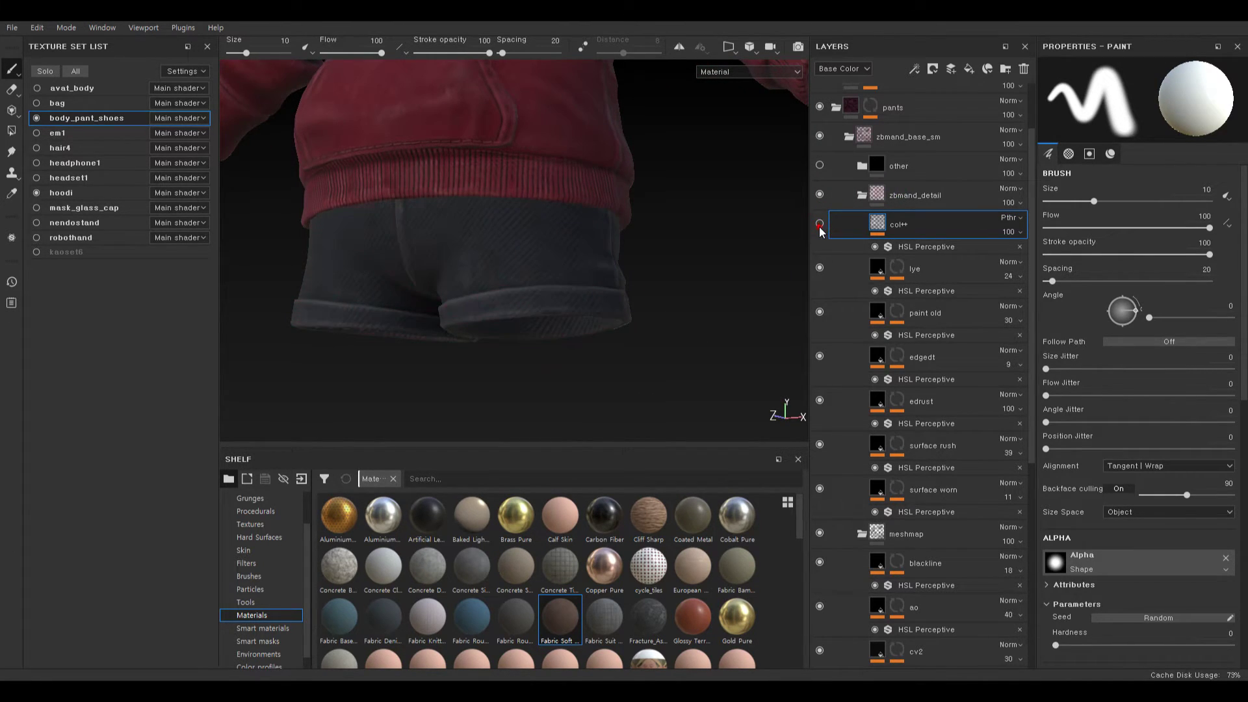
{"action": "left_click", "coordinate": [819, 226]}
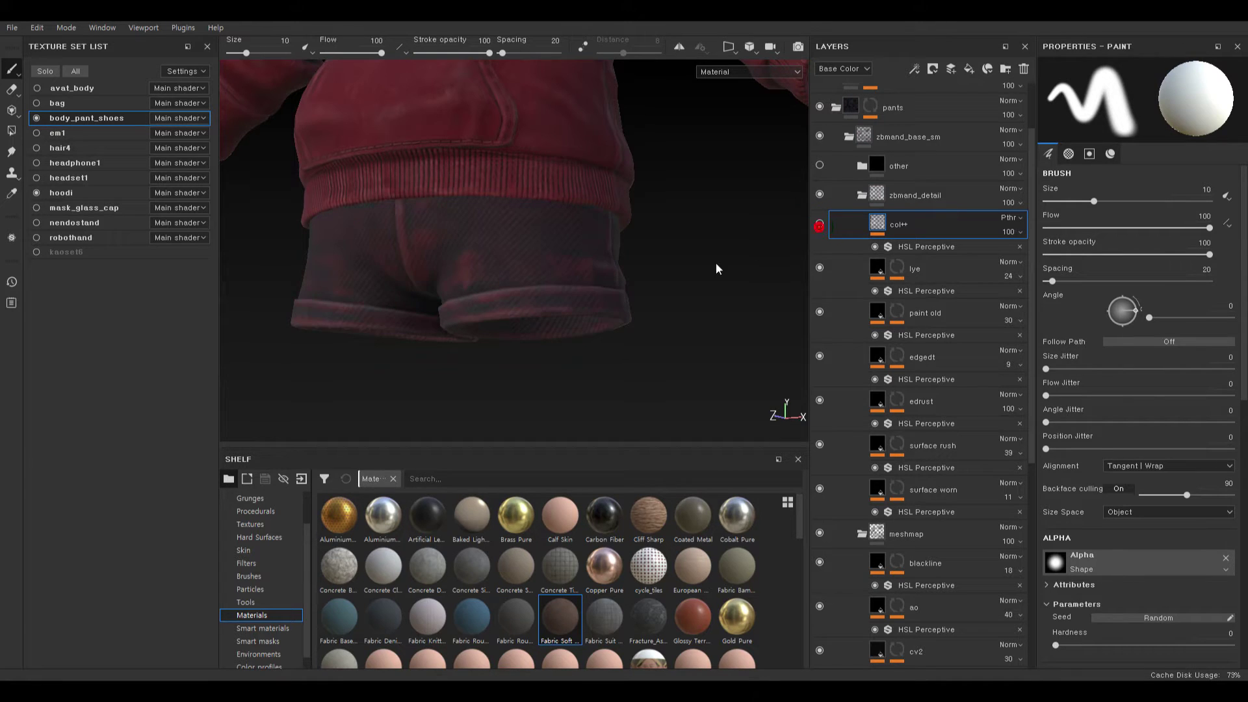
- Hide the lye, paint old, edgedt, edrust and surface rush layers, keeping only surface worn visible in the zbmand_detail group
{"action": "left_click_drag", "start_coordinate": [562, 248], "coordinate": [624, 251], "text": "alt"}
{"action": "right_click_drag", "start_coordinate": [624, 251], "coordinate": [676, 284], "text": "alt"}
{"action": "left_click", "coordinate": [821, 267]}
{"action": "left_click", "coordinate": [820, 313]}
{"action": "left_click", "coordinate": [819, 446]}
{"action": "left_click", "coordinate": [820, 489]}
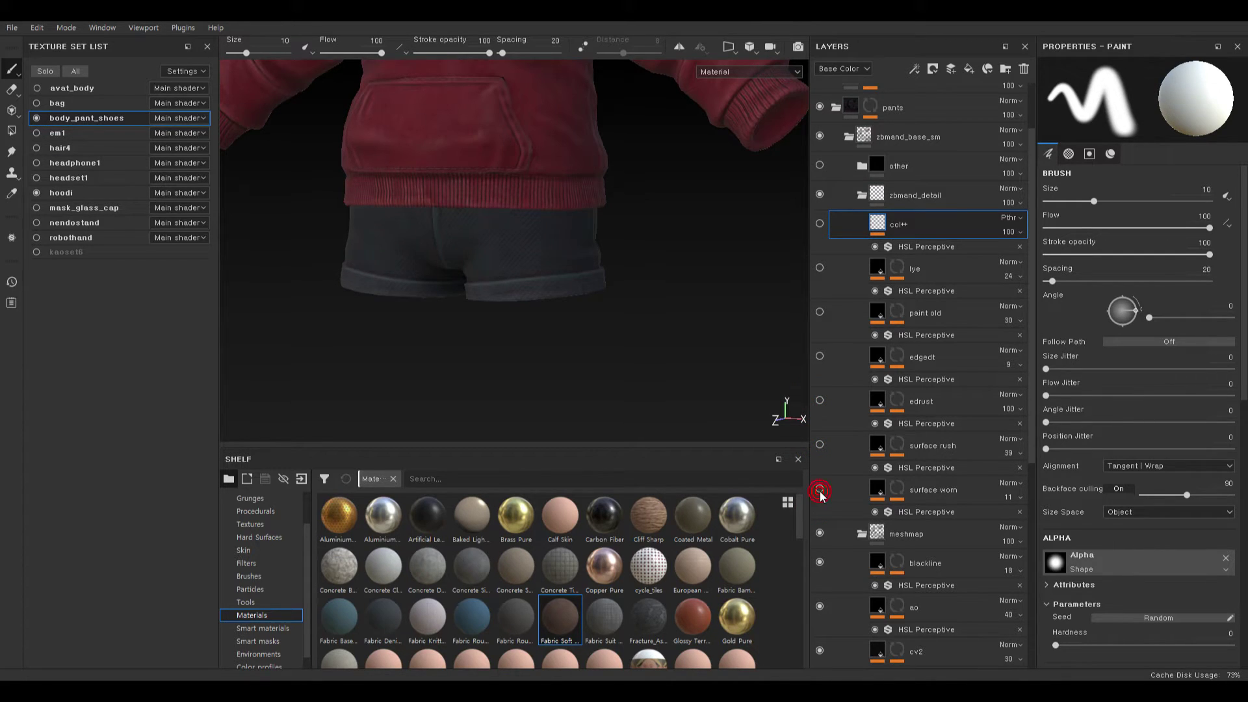
- Change the surface worn layer's base color to a neutral grey and set its opacity to 6
{"action": "left_click", "coordinate": [878, 488]}
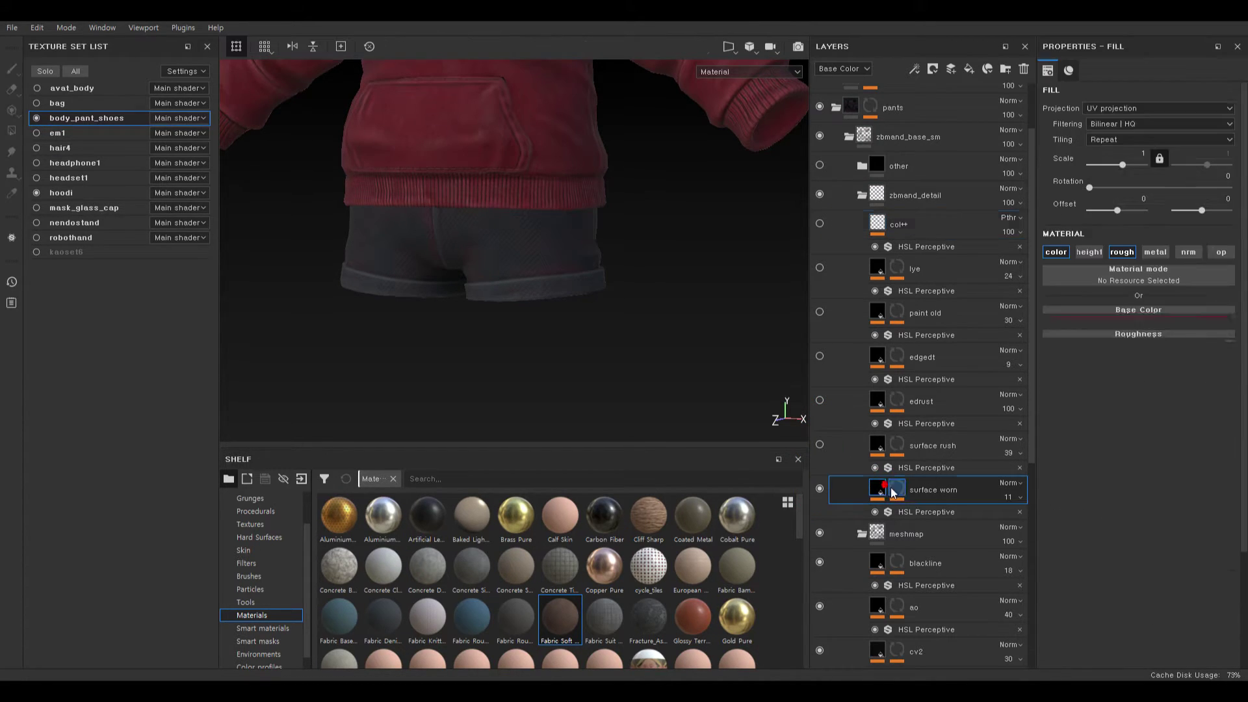
{"action": "left_click", "coordinate": [1165, 336]}
{"action": "left_click_drag", "start_coordinate": [595, 284], "coordinate": [614, 235], "text": "alt"}
{"action": "right_click_drag", "start_coordinate": [619, 234], "coordinate": [744, 416], "text": "alt"}
{"action": "left_click", "coordinate": [1126, 336]}
{"action": "left_click_drag", "start_coordinate": [1117, 434], "coordinate": [1014, 432]}
{"action": "middle_click_drag", "start_coordinate": [669, 330], "coordinate": [520, 320], "text": "alt"}
{"action": "right_click_drag", "start_coordinate": [521, 320], "coordinate": [498, 314], "text": "alt"}
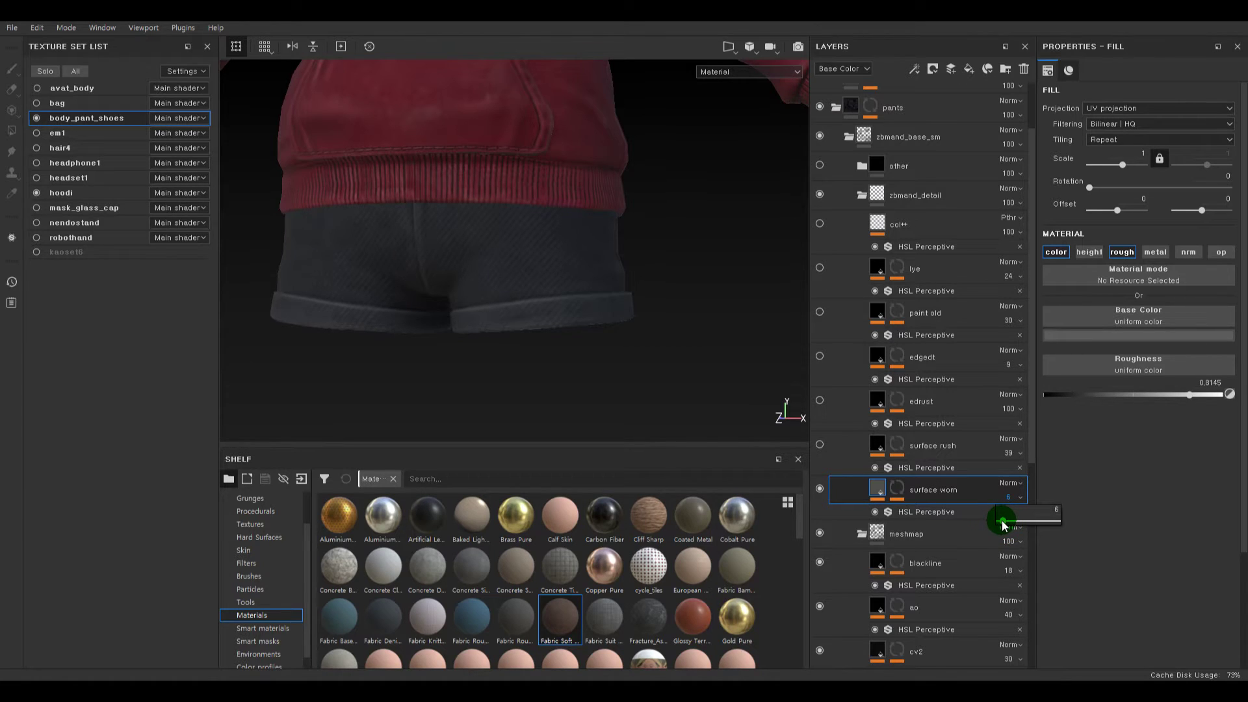
{"action": "left_click_drag", "start_coordinate": [657, 307], "coordinate": [633, 312], "text": "alt"}
{"action": "mouse_move", "coordinate": [567, 295]}
{"action": "right_mouse_down", "text": "shift"}
{"action": "mouse_move", "coordinate": [593, 298]}
{"action": "mouse_move", "coordinate": [549, 295]}
{"action": "mouse_move", "coordinate": [576, 297]}
{"action": "right_mouse_up", "text": "shift"}
- Try recoloring the surface rush layer with the shorts' dark blue-grey sampled from the model and raising its opacity to 100
{"action": "left_click", "coordinate": [819, 444]}
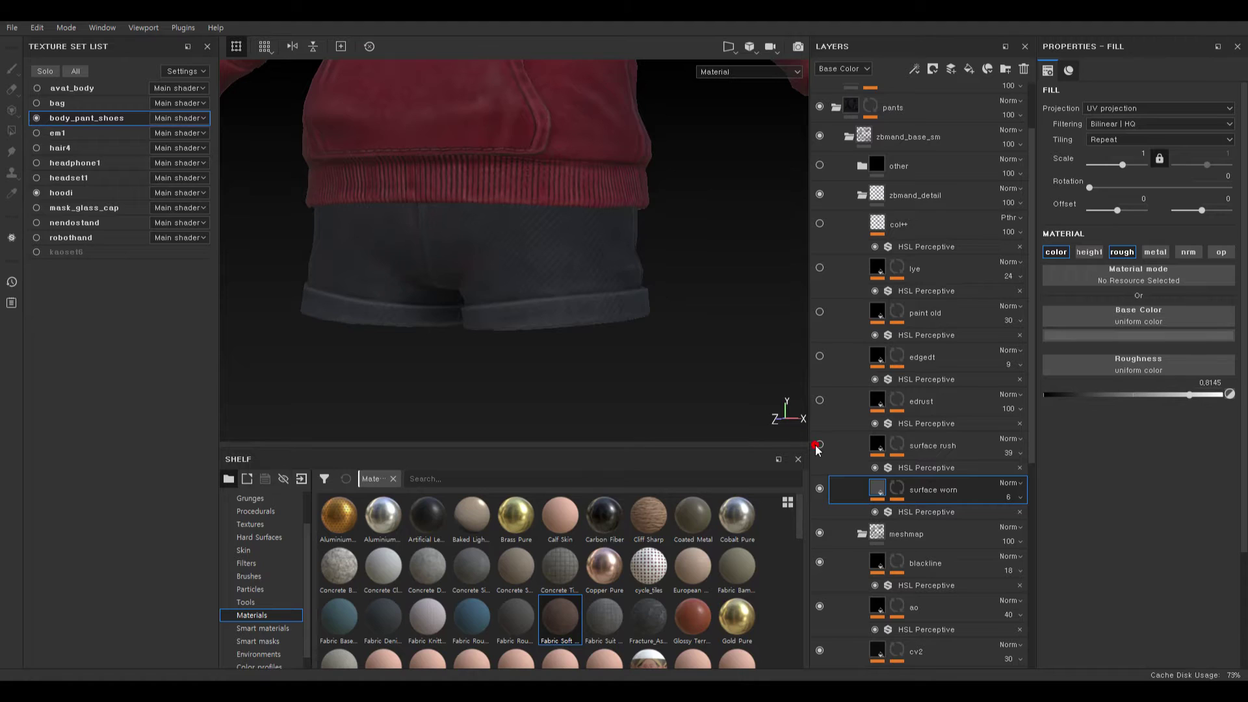
{"action": "left_click", "coordinate": [878, 445]}
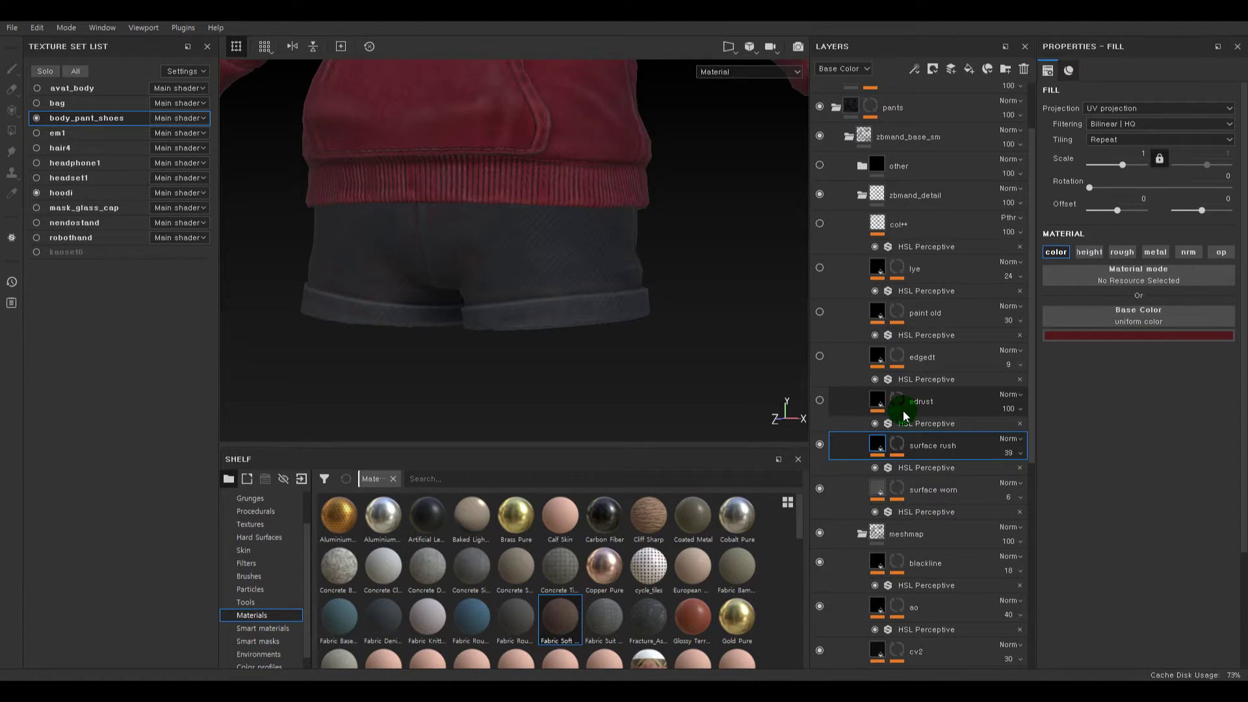
{"action": "left_click", "coordinate": [1206, 379]}
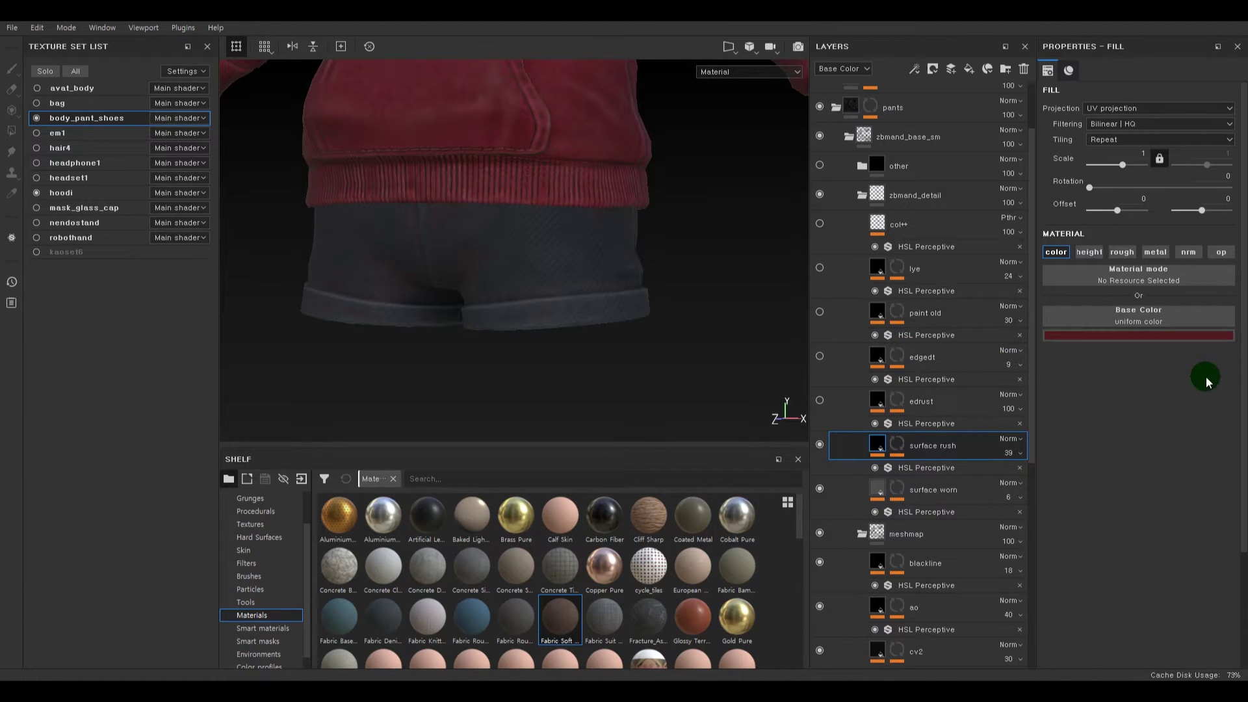
{"action": "left_click", "coordinate": [1200, 337]}
{"action": "left_click", "coordinate": [1128, 351]}
{"action": "left_click", "coordinate": [585, 243]}
{"action": "left_click", "coordinate": [1009, 458]}
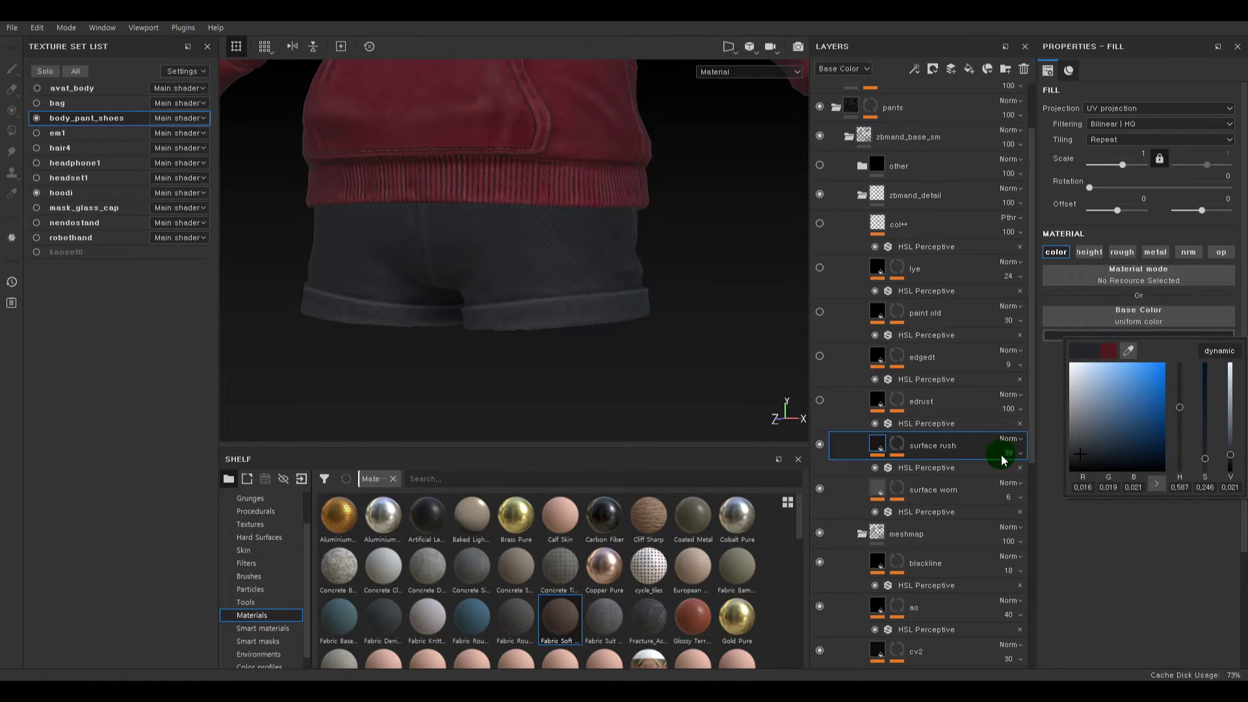
{"action": "left_click", "coordinate": [1001, 453]}
{"action": "left_click_drag", "start_coordinate": [984, 484], "coordinate": [1125, 496]}
- Check the surface rush layer's effect on the shorts and delete the layer
{"action": "left_click", "coordinate": [847, 453]}
{"action": "left_click", "coordinate": [819, 444]}
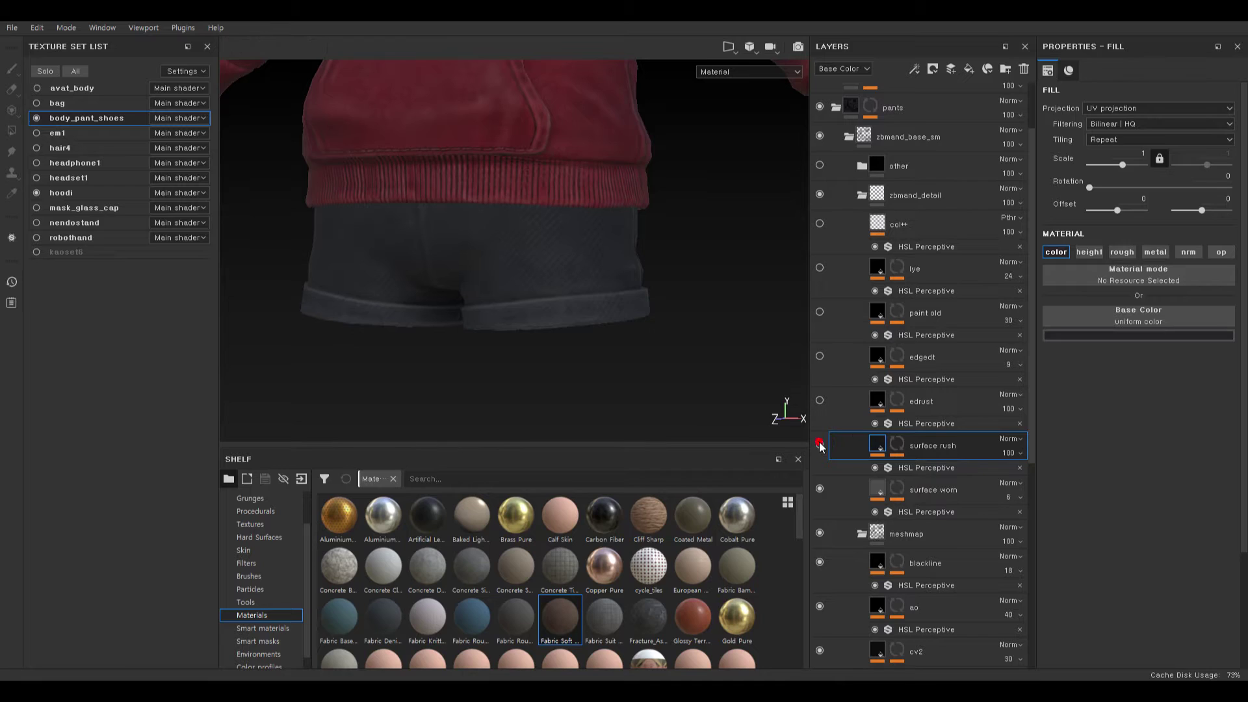
{"action": "key", "text": "Delete"}
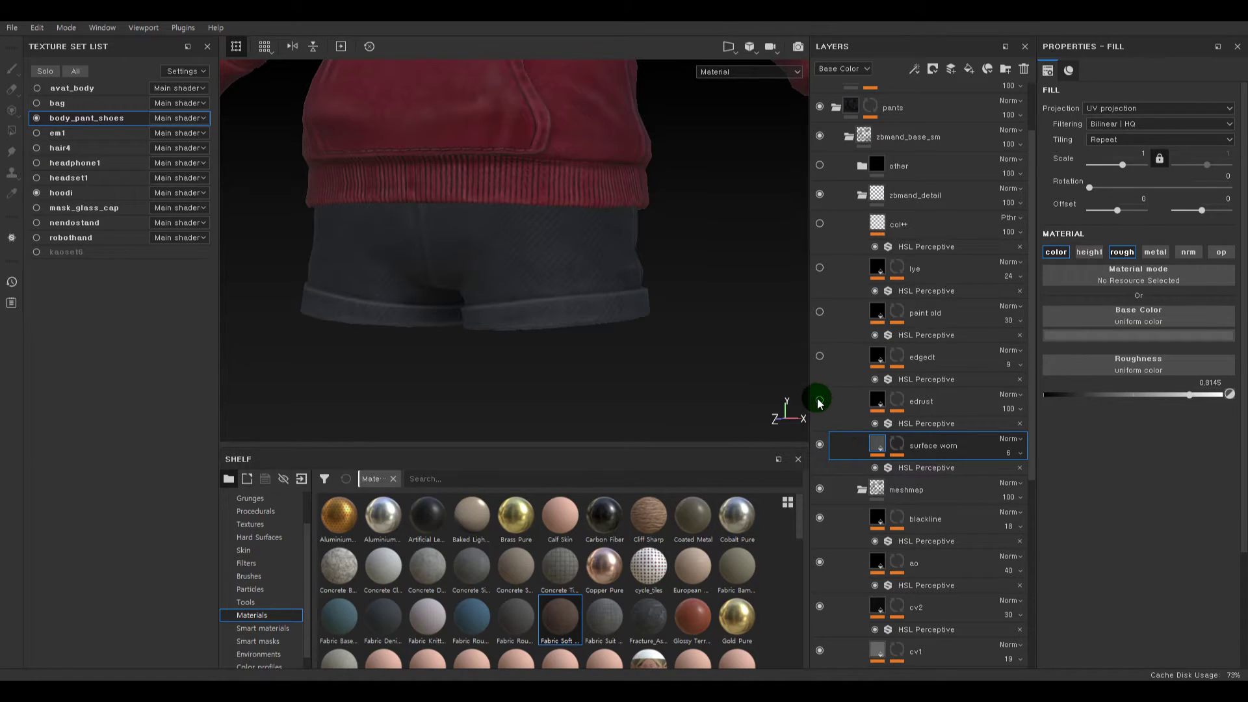
- Recolor the edrust layer with the shorts' sampled dark blue-grey and set its HSL Perceptive lightness to 0.14
{"action": "left_click", "coordinate": [820, 400]}
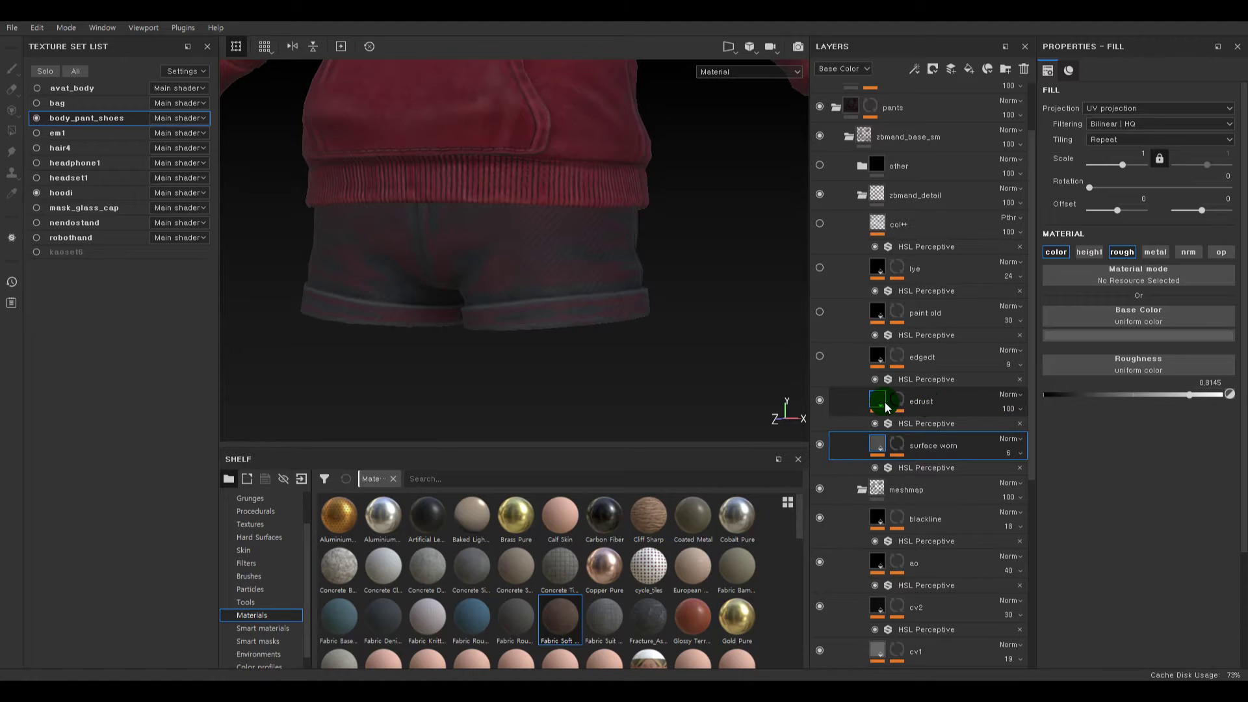
{"action": "left_click", "coordinate": [926, 423]}
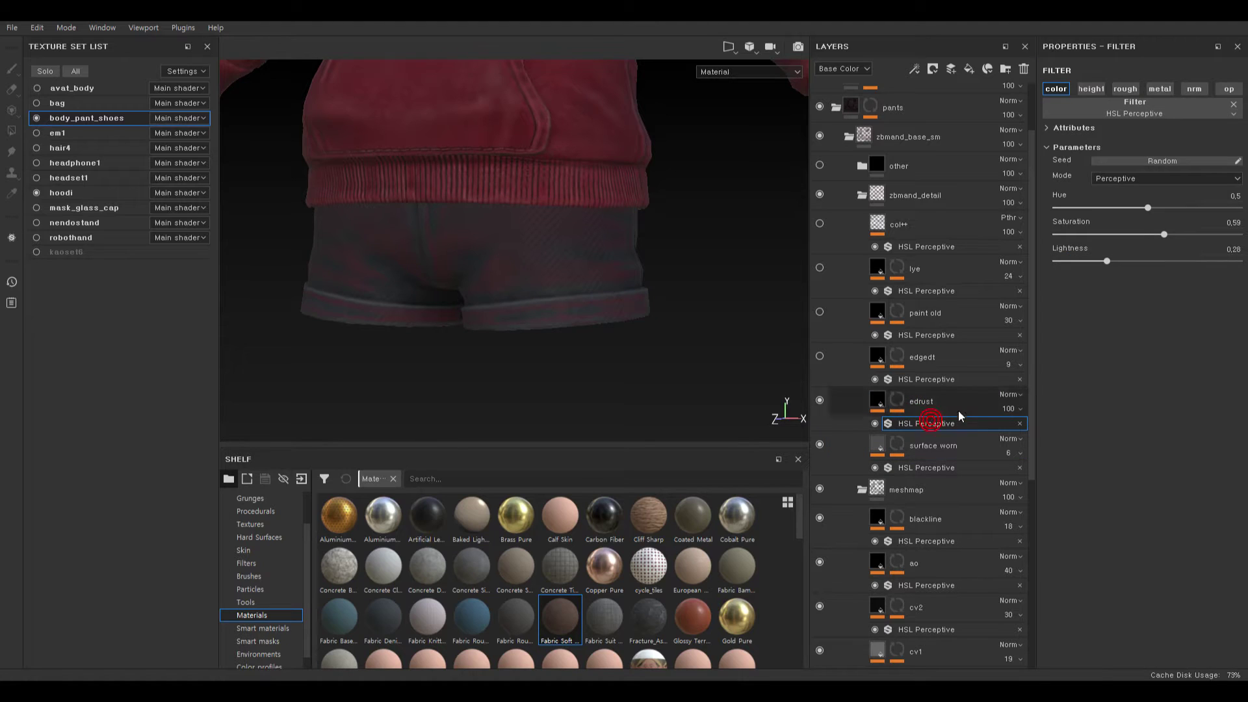
{"action": "left_click", "coordinate": [902, 403]}
{"action": "left_click", "coordinate": [1130, 338]}
{"action": "left_click_drag", "start_coordinate": [888, 319], "coordinate": [602, 299]}
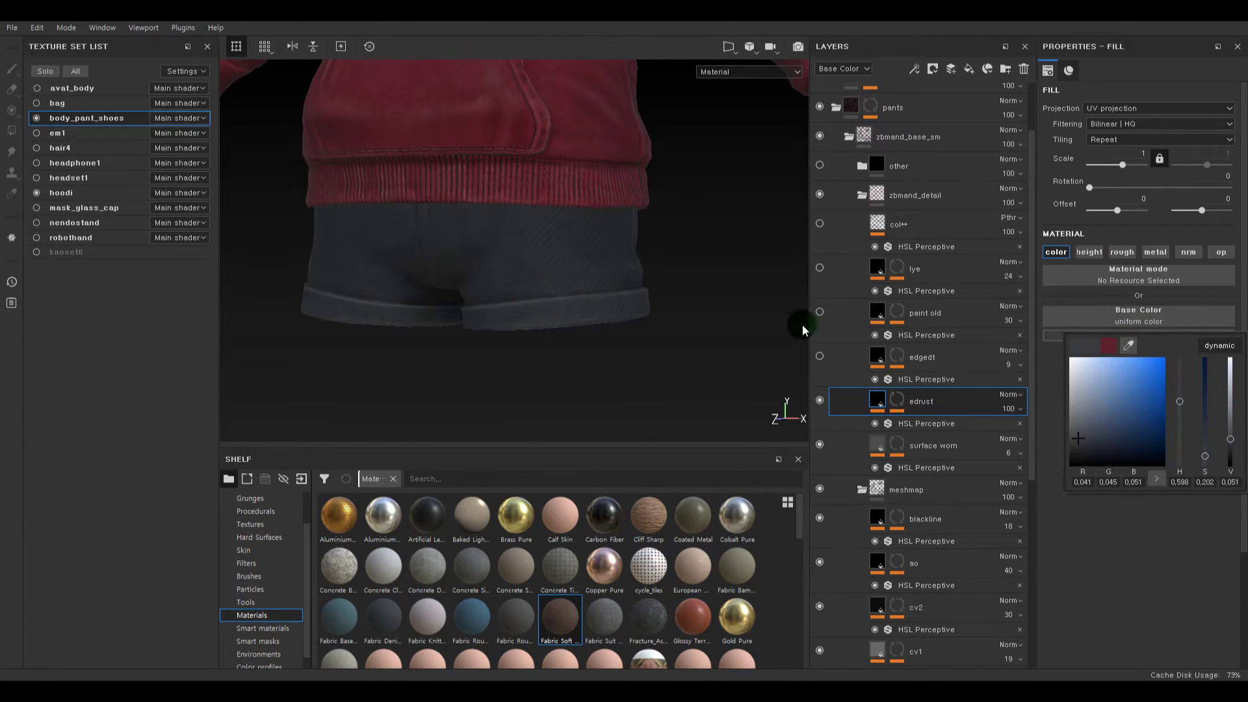
{"action": "left_click", "coordinate": [910, 421]}
{"action": "left_click", "coordinate": [1107, 262]}
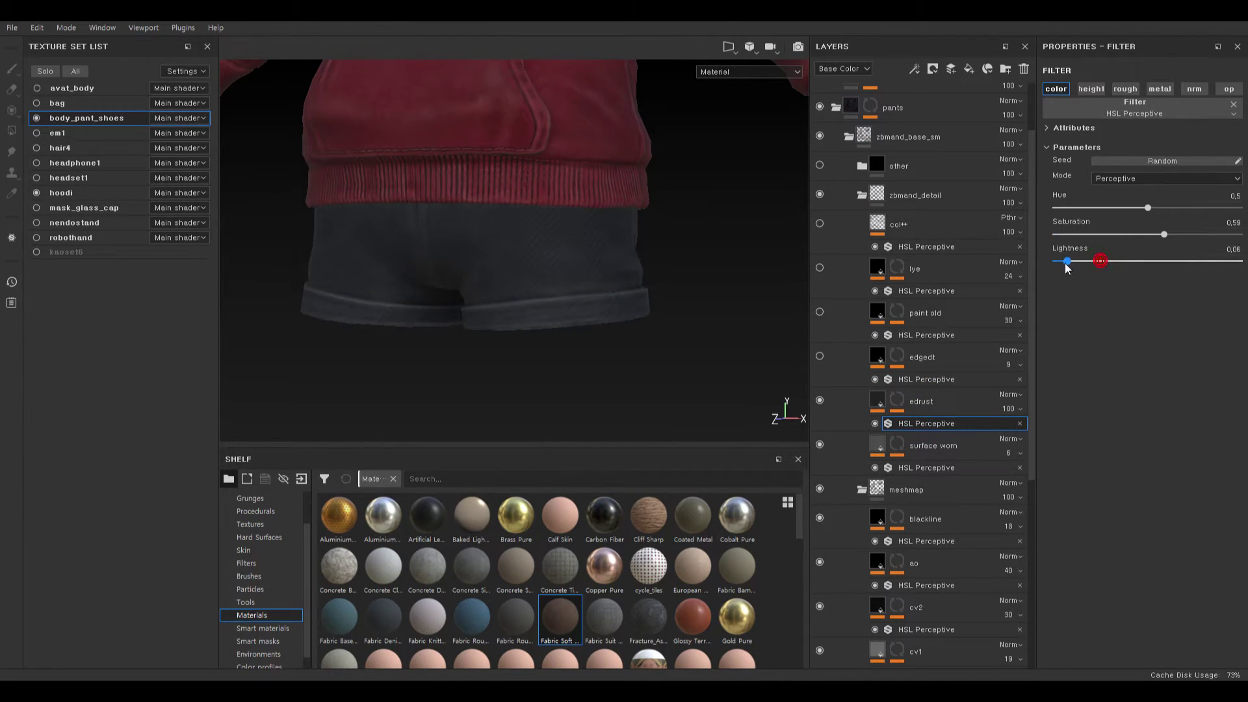
{"action": "left_click_drag", "start_coordinate": [713, 301], "coordinate": [557, 280], "text": "alt"}
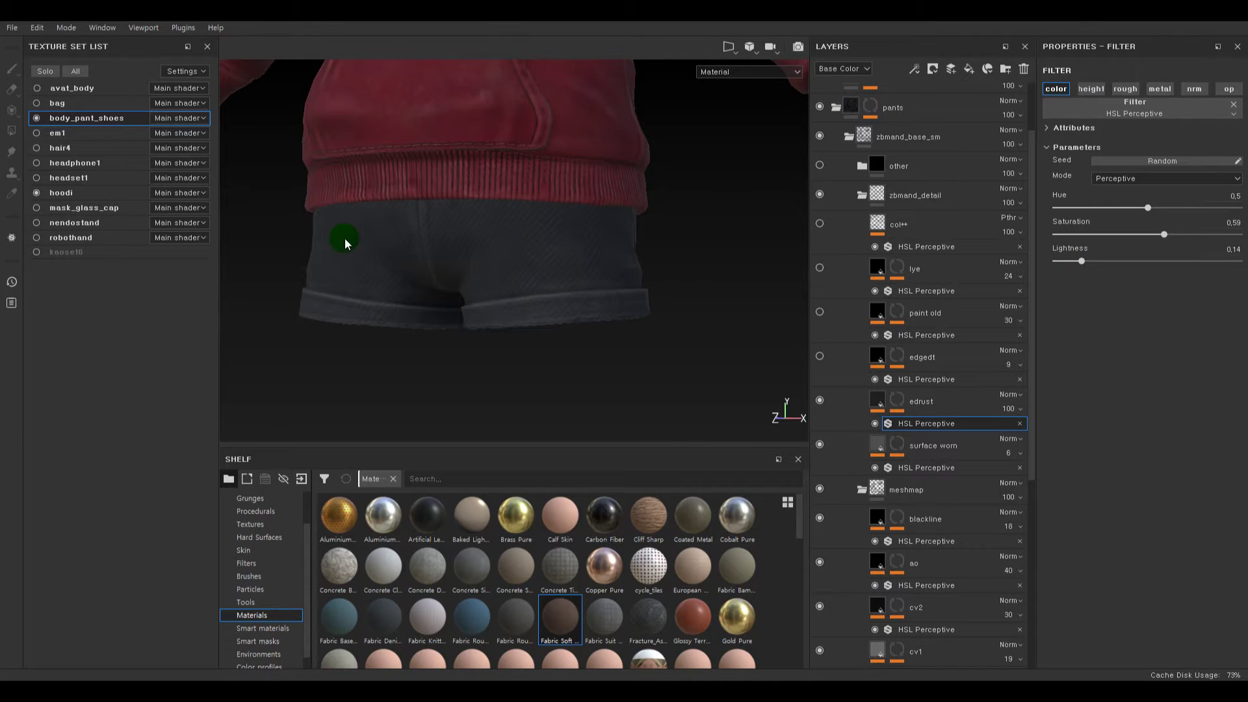
- Show the edgedt layer and set its HSL Perceptive saturation to 0
{"action": "key", "text": "XF86AudioLowerVolume"}
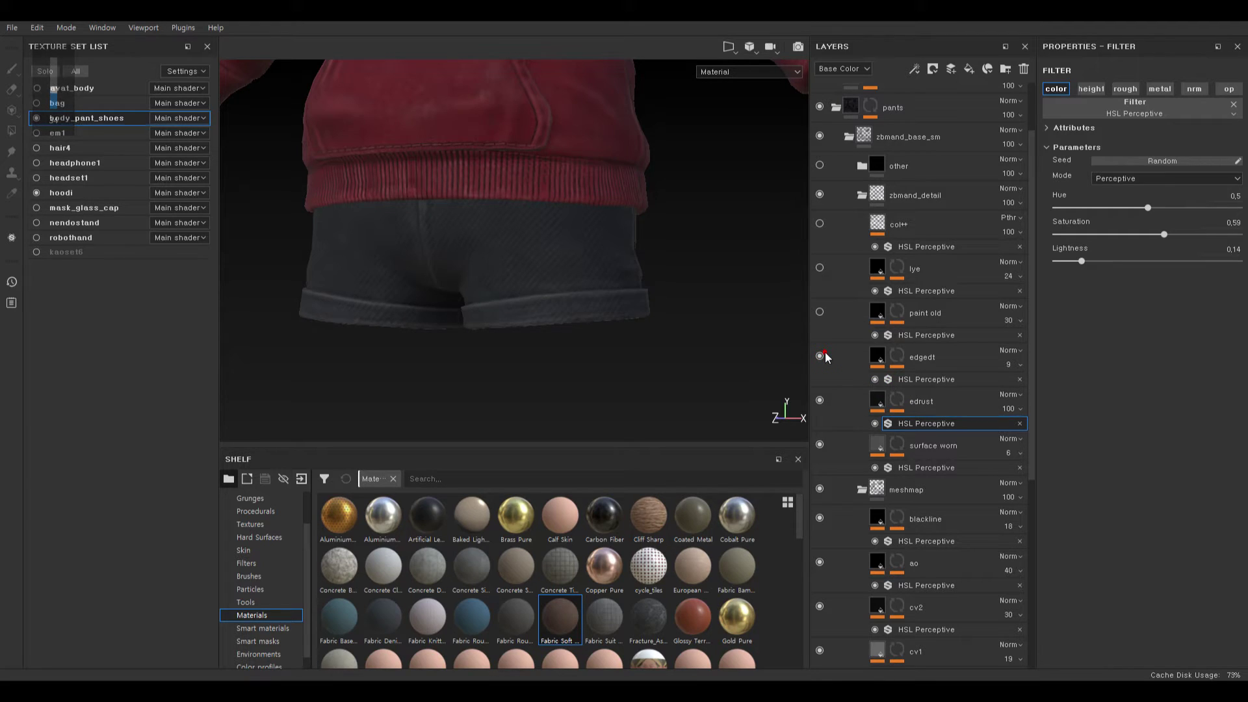
{"action": "left_click", "coordinate": [907, 379]}
{"action": "left_click_drag", "start_coordinate": [1094, 230], "coordinate": [1012, 229]}
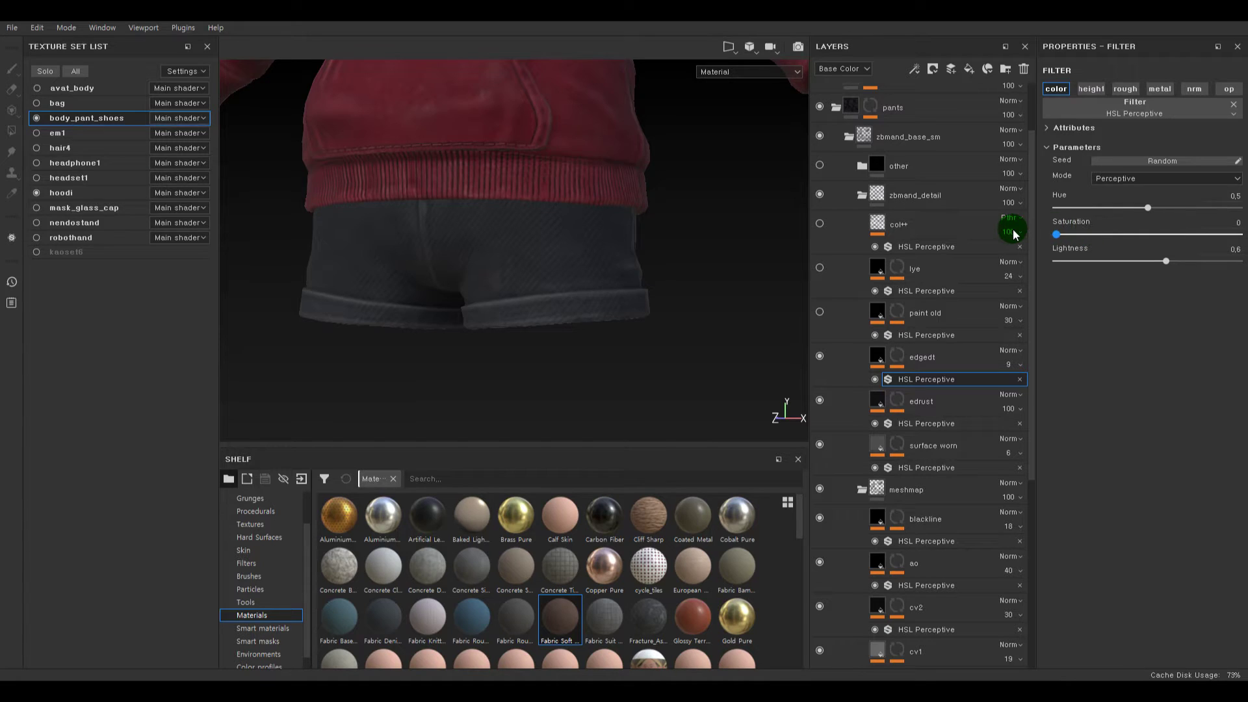
- Inspect the shorts' edge wear from the back, the front and up close
{"action": "right_click_drag", "start_coordinate": [595, 258], "coordinate": [543, 206], "text": "alt"}
{"action": "left_click_drag", "start_coordinate": [557, 197], "coordinate": [97, 186], "text": "alt"}
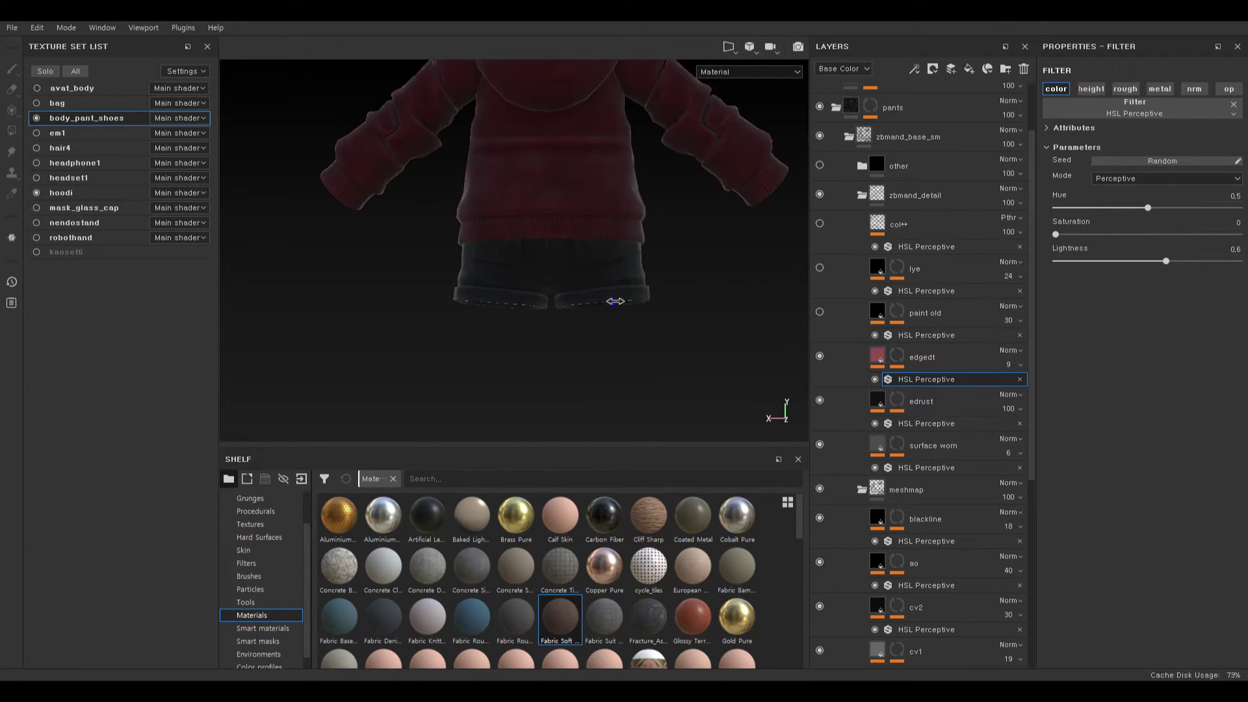
{"action": "right_click_drag", "start_coordinate": [610, 301], "coordinate": [673, 308], "text": "shift"}
{"action": "left_click_drag", "start_coordinate": [494, 274], "coordinate": [1001, 319], "text": "alt"}
{"action": "right_click_drag", "start_coordinate": [635, 264], "coordinate": [652, 351], "text": "alt"}
{"action": "left_click_drag", "start_coordinate": [652, 351], "coordinate": [481, 305], "text": "alt"}
{"action": "right_click_drag", "start_coordinate": [512, 301], "coordinate": [437, 298], "text": "shift"}
{"action": "middle_click_drag", "start_coordinate": [478, 309], "coordinate": [557, 281], "text": "alt"}
{"action": "left_click_drag", "start_coordinate": [578, 329], "coordinate": [929, 333], "text": "alt"}
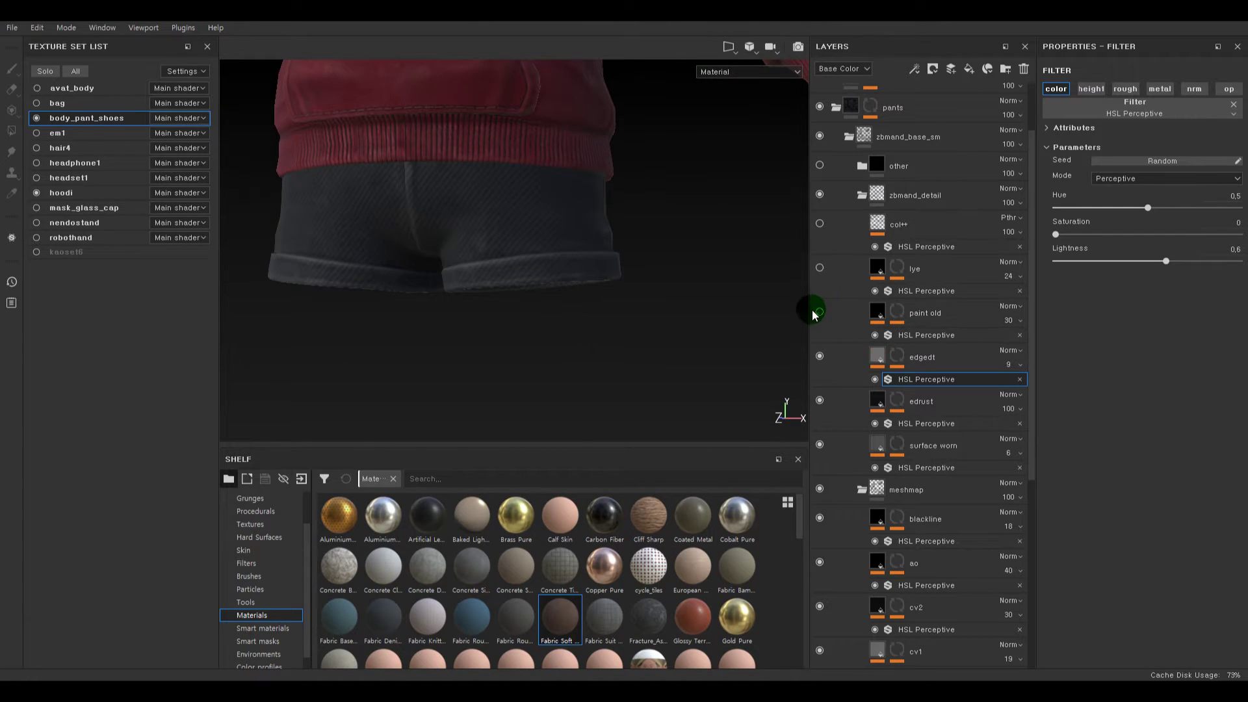
- Try showing the paint old layer with a black base color and an opacity of 47
{"action": "middle_click_drag", "start_coordinate": [611, 308], "coordinate": [741, 334], "text": "alt"}
{"action": "right_click_drag", "start_coordinate": [644, 290], "coordinate": [648, 325], "text": "alt"}
{"action": "left_click_drag", "start_coordinate": [637, 320], "coordinate": [655, 329], "text": "alt"}
{"action": "left_click", "coordinate": [879, 312]}
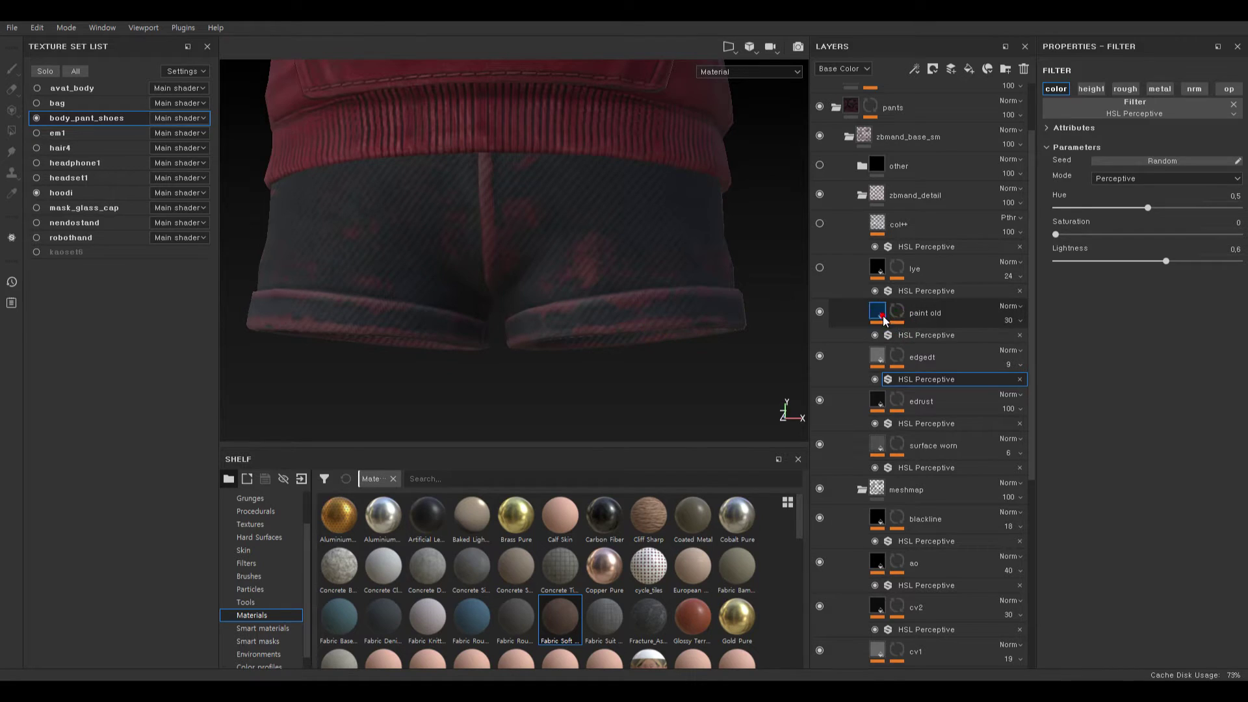
{"action": "left_click", "coordinate": [1161, 336]}
{"action": "mouse_move", "coordinate": [1114, 417]}
{"action": "left_mouse_down"}
{"action": "mouse_move", "coordinate": [1053, 432]}
{"action": "mouse_move", "coordinate": [1038, 477]}
{"action": "left_mouse_up"}
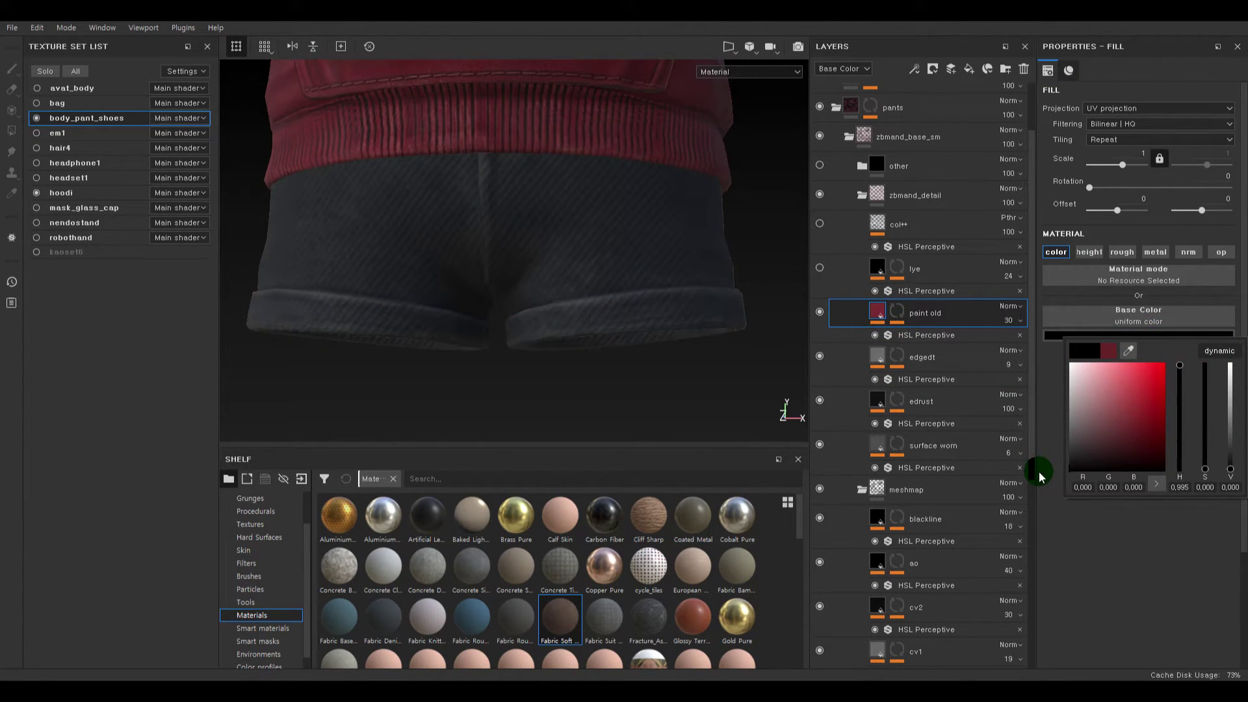
{"action": "left_click", "coordinate": [1008, 319]}
{"action": "left_click_drag", "start_coordinate": [1022, 351], "coordinate": [1028, 352]}
{"action": "mouse_move", "coordinate": [405, 245]}
{"action": "left_mouse_down", "text": "alt"}
{"action": "mouse_move", "coordinate": [502, 290]}
{"action": "mouse_move", "coordinate": [465, 299]}
{"action": "left_mouse_up", "text": "alt"}
- Compare the shorts with and without the paint old layer and delete that layer
{"action": "left_click", "coordinate": [819, 311]}
{"action": "left_click", "coordinate": [820, 312]}
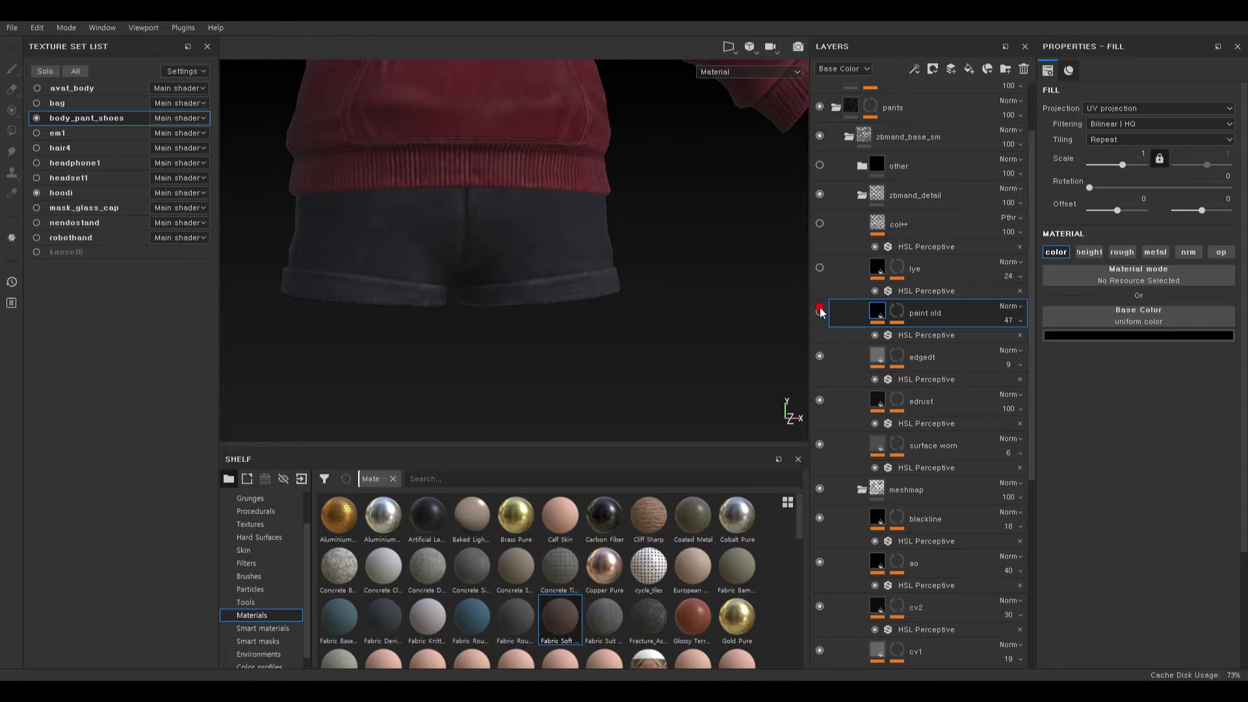
{"action": "key", "text": "Delete"}
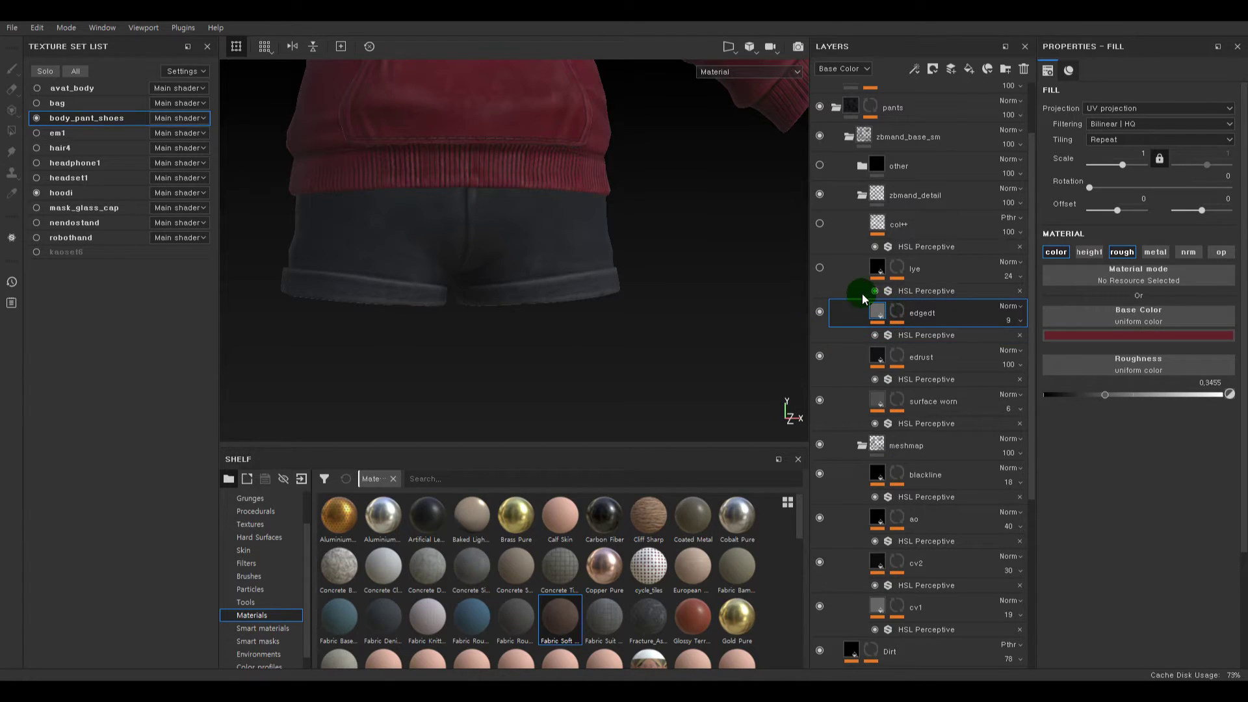
- Show the lye layer on the shorts and set its opacity to 57
{"action": "left_click", "coordinate": [821, 267]}
{"action": "left_click", "coordinate": [1006, 274]}
{"action": "left_click_drag", "start_coordinate": [1027, 306], "coordinate": [1049, 304]}
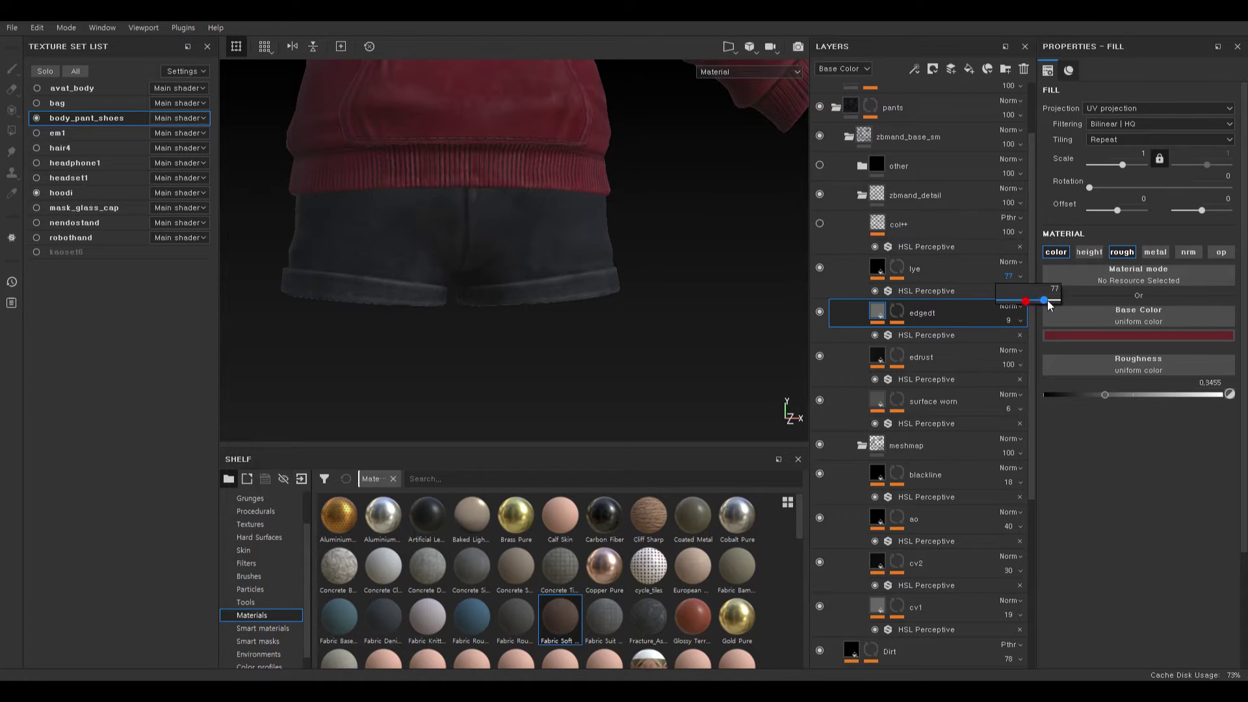
{"action": "left_click_drag", "start_coordinate": [676, 260], "coordinate": [610, 325], "text": "alt"}
{"action": "middle_click_drag", "start_coordinate": [610, 325], "coordinate": [641, 296], "text": "alt"}
{"action": "mouse_move", "coordinate": [640, 296]}
{"action": "right_mouse_down", "text": "alt"}
{"action": "mouse_move", "coordinate": [652, 320]}
{"action": "mouse_move", "coordinate": [646, 298]}
{"action": "right_mouse_up", "text": "alt"}
{"action": "left_click", "coordinate": [820, 312]}
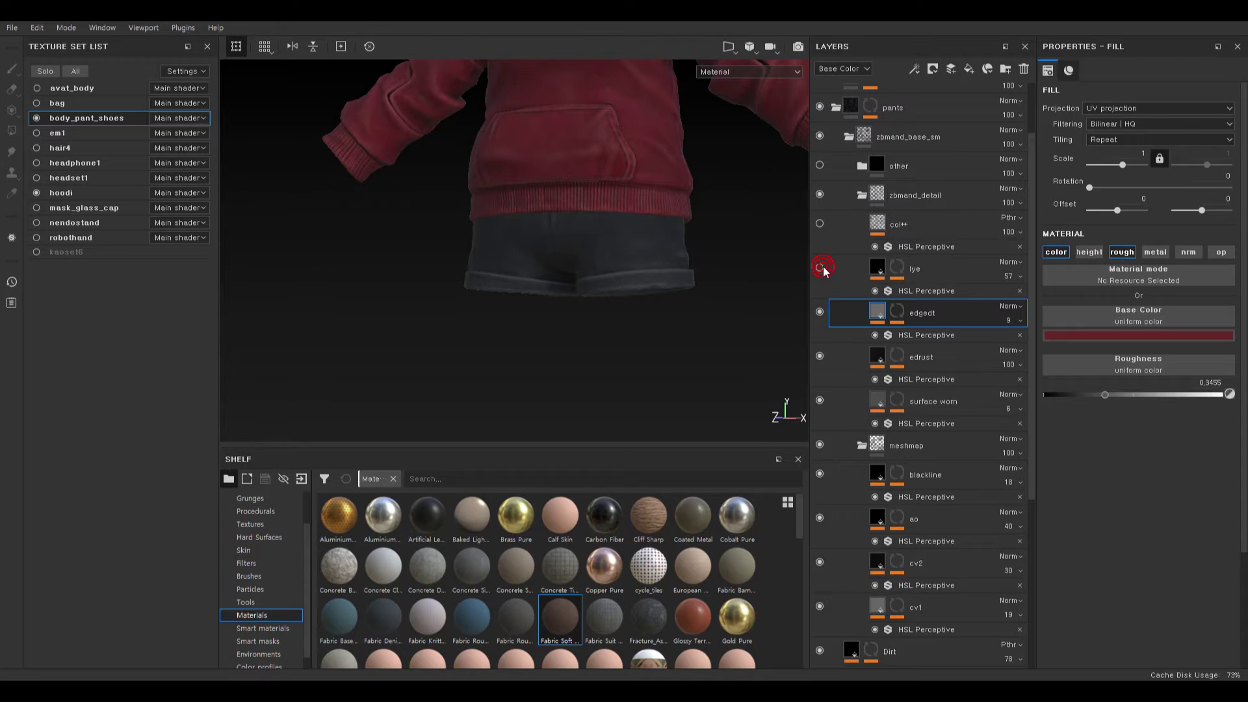
- Examine the shorts together with the hoodie from several angles and distances
{"action": "right_click_drag", "start_coordinate": [676, 267], "coordinate": [481, 240], "text": "alt"}
{"action": "left_click_drag", "start_coordinate": [481, 240], "coordinate": [705, 331], "text": "alt"}
{"action": "left_click_drag", "start_coordinate": [649, 259], "coordinate": [245, 238], "text": "alt"}
{"action": "right_click_drag", "start_coordinate": [591, 148], "coordinate": [658, 286], "text": "alt"}
{"action": "left_click_drag", "start_coordinate": [657, 287], "coordinate": [543, 279], "text": "alt"}
{"action": "right_click_drag", "start_coordinate": [543, 278], "coordinate": [507, 305], "text": "alt"}
{"action": "left_click_drag", "start_coordinate": [507, 305], "coordinate": [557, 287], "text": "alt"}
{"action": "right_click_drag", "start_coordinate": [557, 287], "coordinate": [401, 270], "text": "alt"}
{"action": "left_click_drag", "start_coordinate": [401, 270], "coordinate": [483, 280], "text": "alt"}
{"action": "middle_click_drag", "start_coordinate": [482, 281], "coordinate": [602, 270], "text": "alt"}
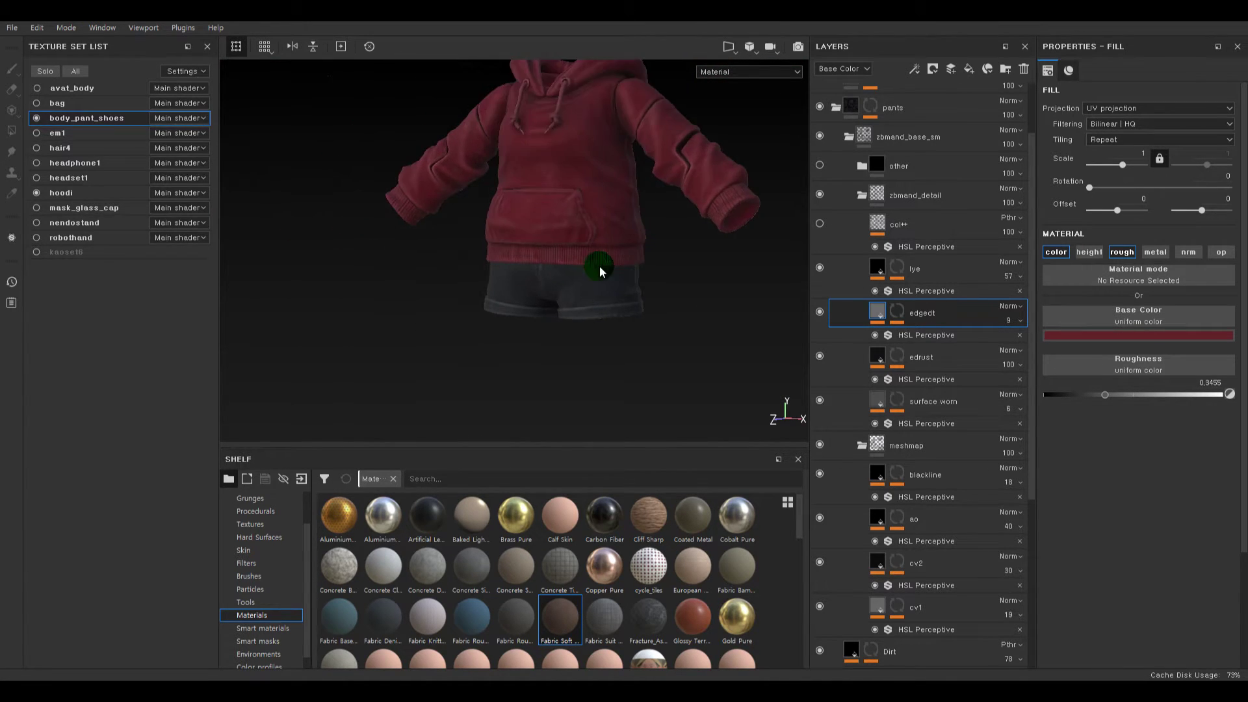
{"action": "right_click_drag", "start_coordinate": [602, 270], "coordinate": [666, 323], "text": "alt"}
{"action": "left_click_drag", "start_coordinate": [666, 324], "coordinate": [598, 281], "text": "alt"}
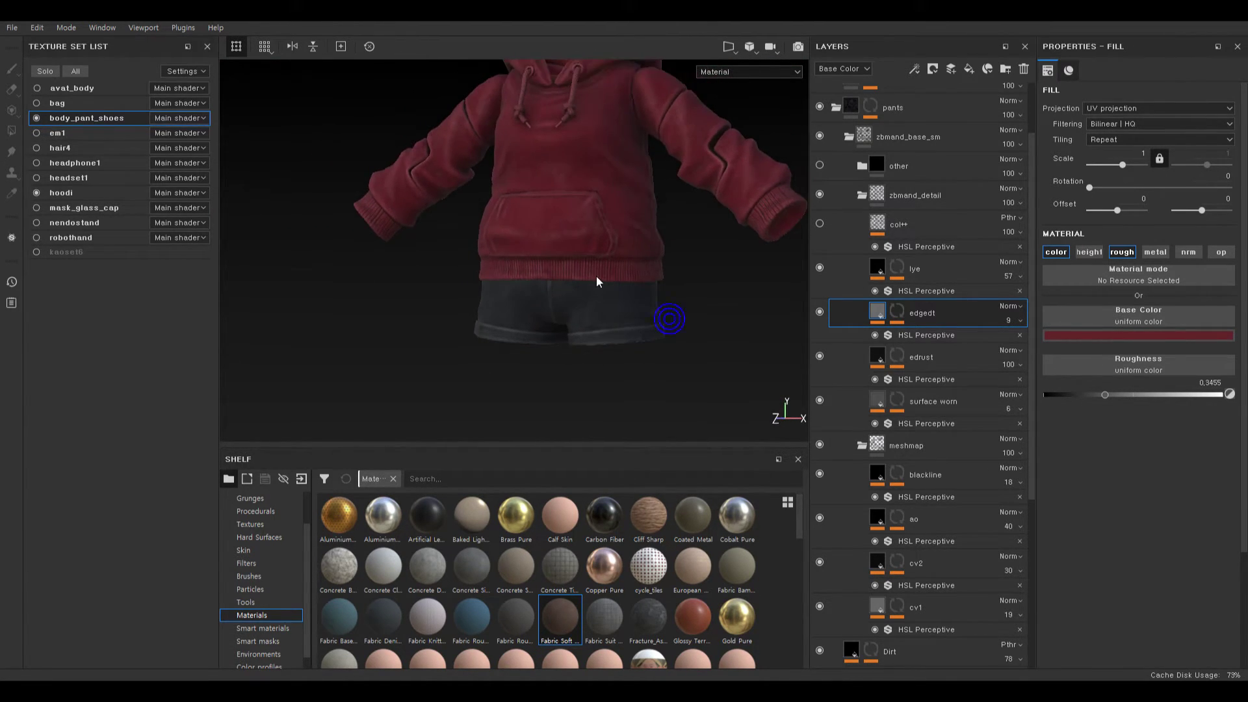
- Bring the sneakers into close view and examine their current material
{"action": "right_click_drag", "start_coordinate": [787, 300], "coordinate": [637, 317], "text": "alt"}
{"action": "middle_click_drag", "start_coordinate": [644, 379], "coordinate": [624, 257], "text": "alt"}
{"action": "right_click_drag", "start_coordinate": [624, 256], "coordinate": [535, 242], "text": "alt"}
{"action": "left_click_drag", "start_coordinate": [535, 243], "coordinate": [613, 268], "text": "alt"}
{"action": "right_click_drag", "start_coordinate": [560, 248], "coordinate": [639, 300], "text": "alt"}
{"action": "middle_click_drag", "start_coordinate": [639, 301], "coordinate": [626, 234], "text": "alt"}
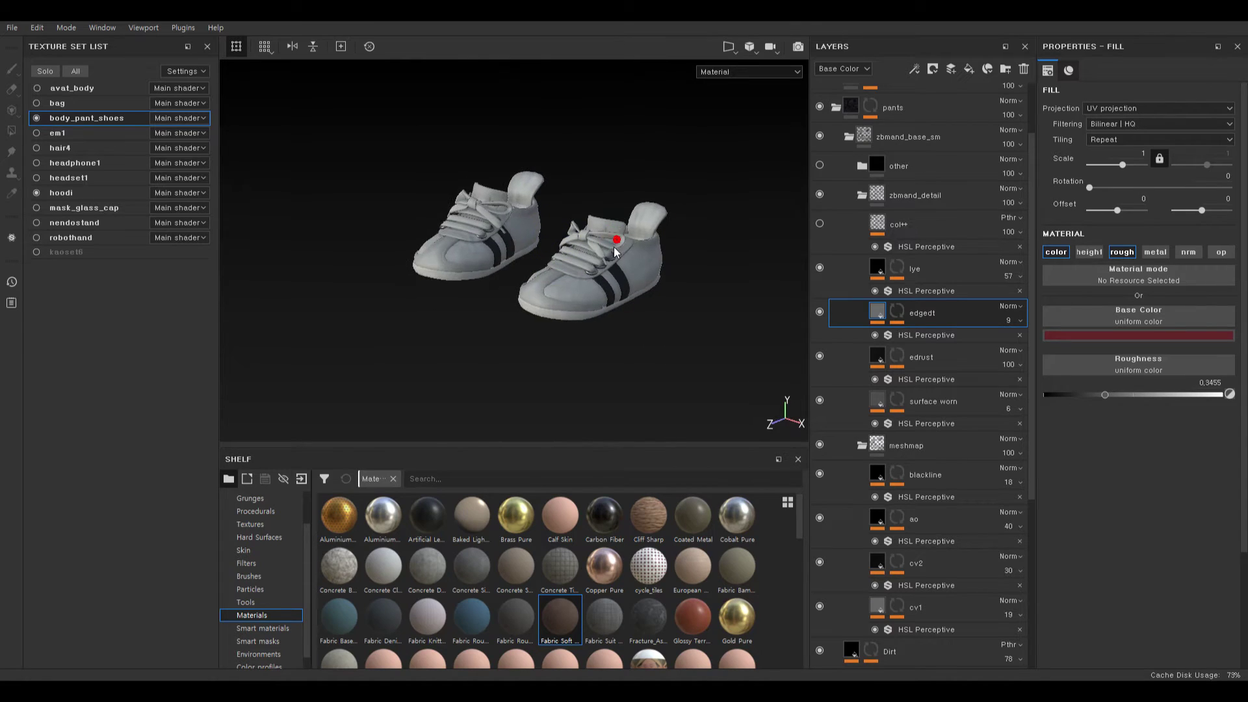
{"action": "left_click_drag", "start_coordinate": [615, 240], "coordinate": [613, 248], "text": "alt"}
{"action": "right_click_drag", "start_coordinate": [613, 248], "coordinate": [621, 287], "text": "alt"}
{"action": "middle_click_drag", "start_coordinate": [630, 295], "coordinate": [635, 323], "text": "alt"}
{"action": "left_click_drag", "start_coordinate": [646, 299], "coordinate": [599, 301], "text": "alt"}
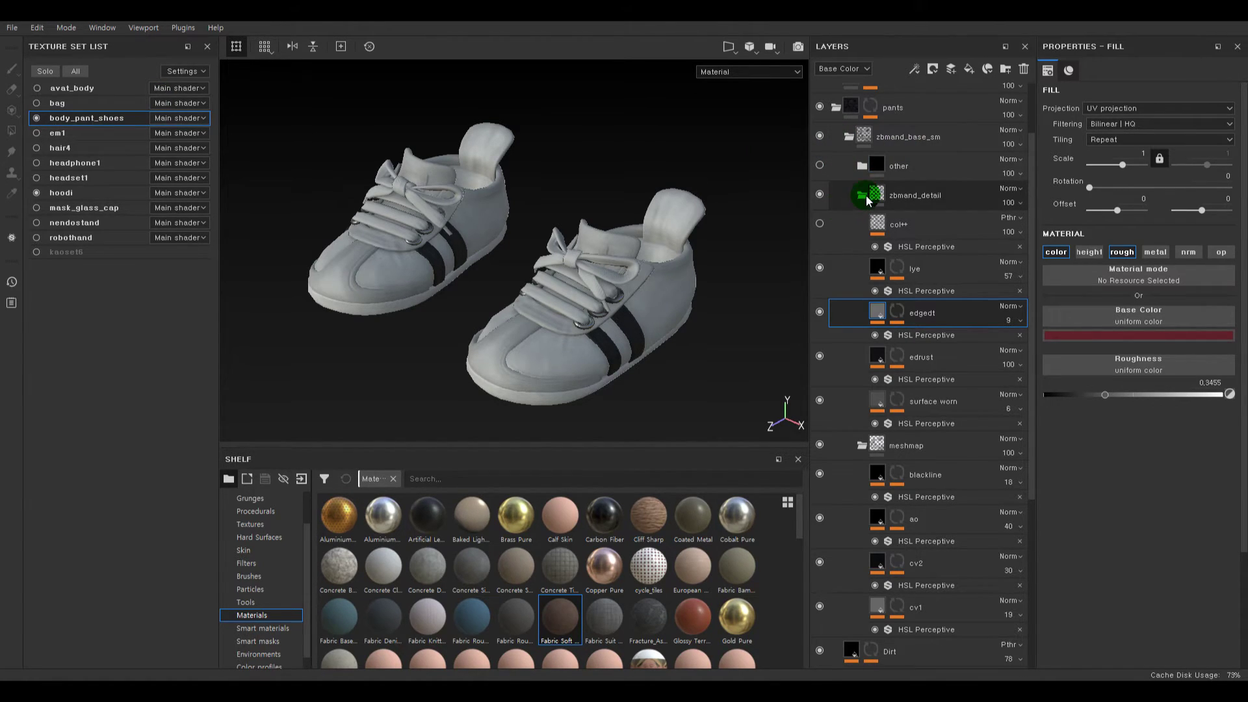
- Collapse the pants folder, expand the shoes folder and turn on its meshmap group
{"action": "left_click", "coordinate": [866, 195]}
{"action": "left_click", "coordinate": [849, 138]}
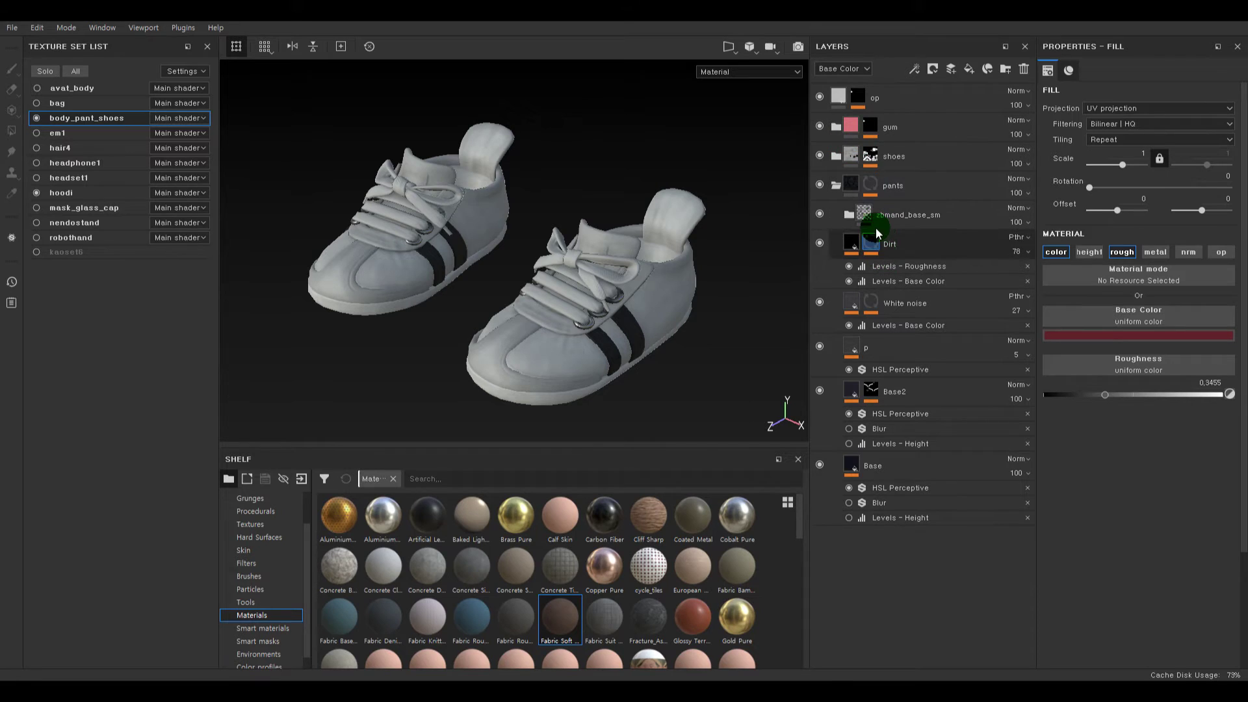
{"action": "left_click_drag", "start_coordinate": [876, 228], "coordinate": [832, 159]}
{"action": "left_click", "coordinate": [820, 273]}
{"action": "scroll", "coordinate": [685, 261], "scroll_direction": "up", "scroll_amount": 3}
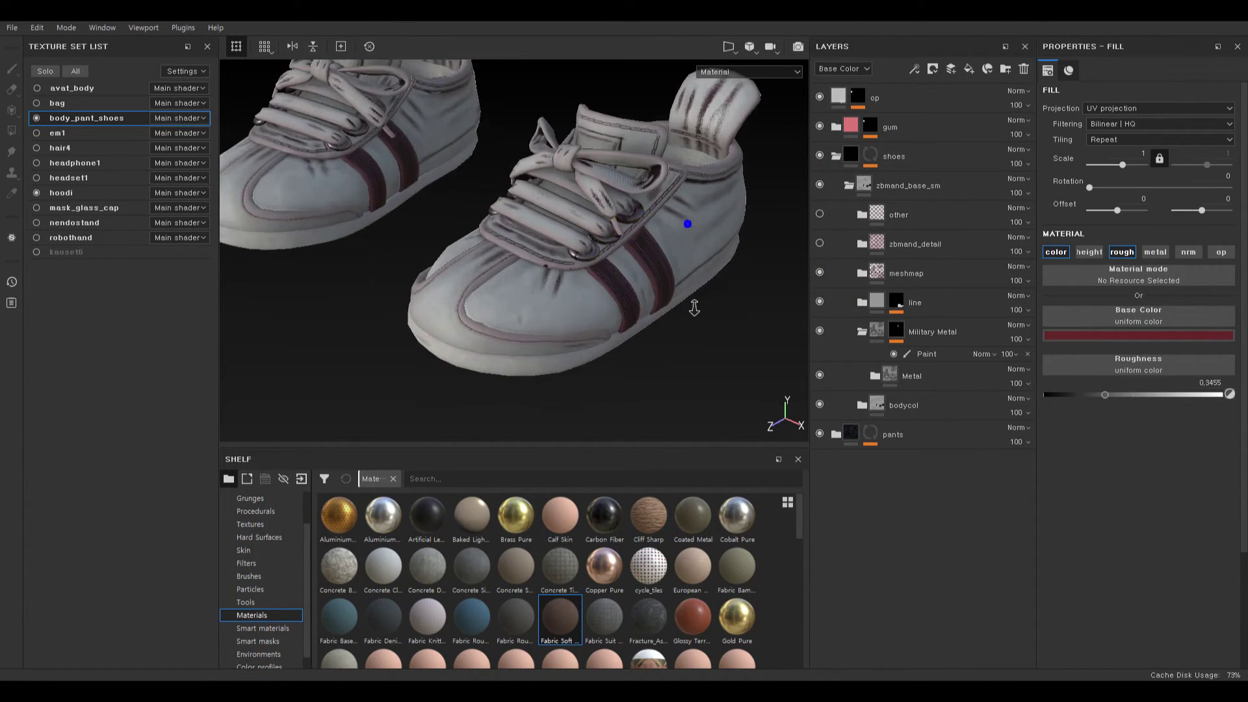
- Expand the shoes' meshmap group and hide its blackline, ao and cv2 layers, leaving cv1 shown on the sneakers
{"action": "left_click", "coordinate": [865, 270]}
{"action": "left_click", "coordinate": [865, 271]}
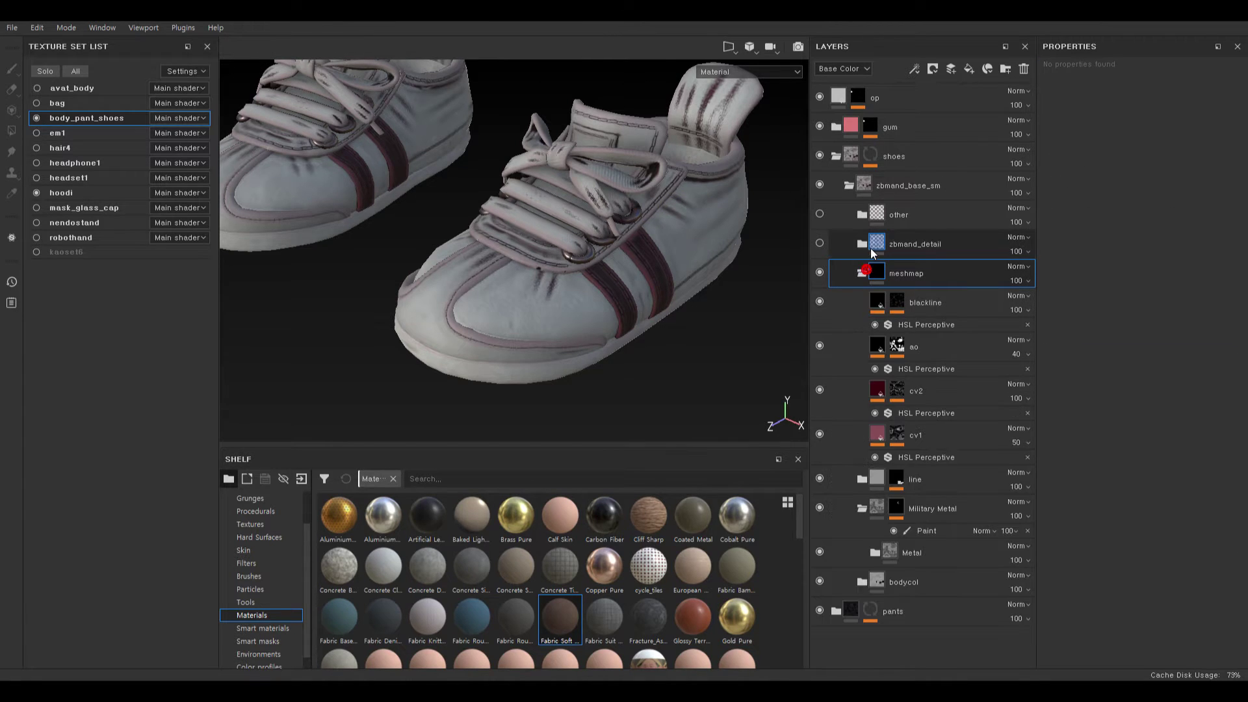
{"action": "left_click", "coordinate": [820, 345]}
{"action": "left_click", "coordinate": [819, 390]}
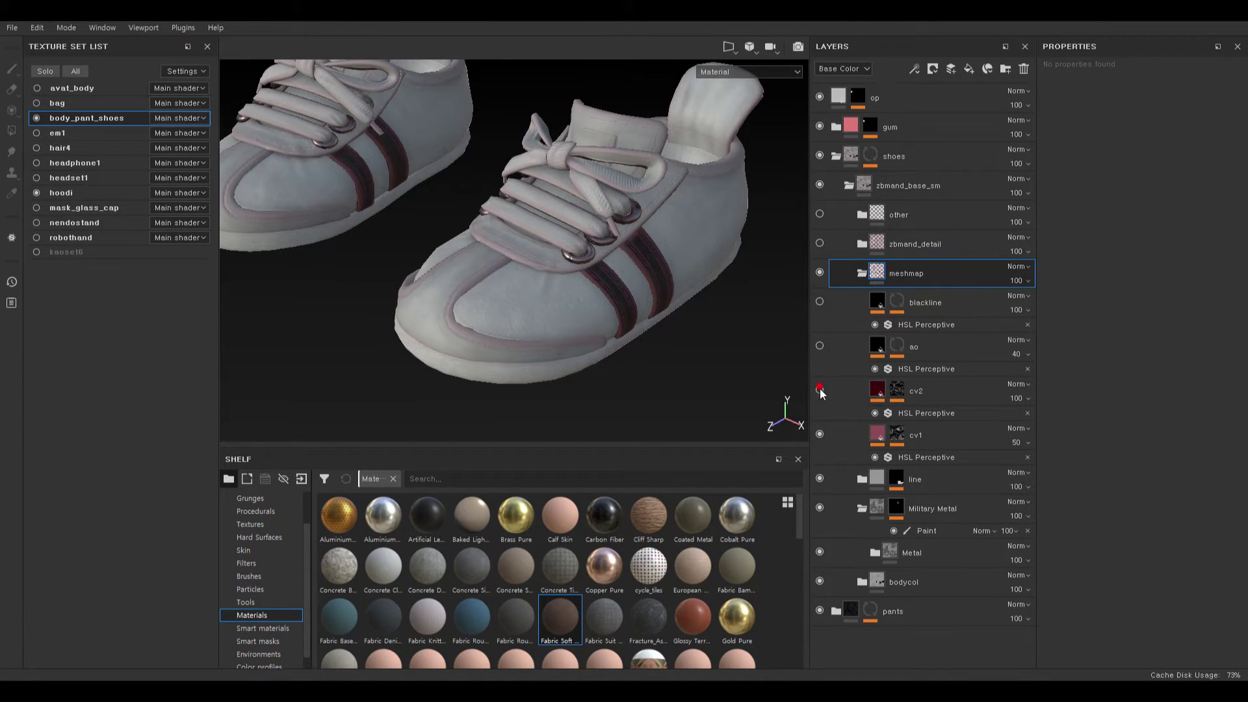
{"action": "left_click", "coordinate": [820, 434]}
{"action": "right_click_drag", "start_coordinate": [588, 369], "coordinate": [681, 397], "text": "alt"}
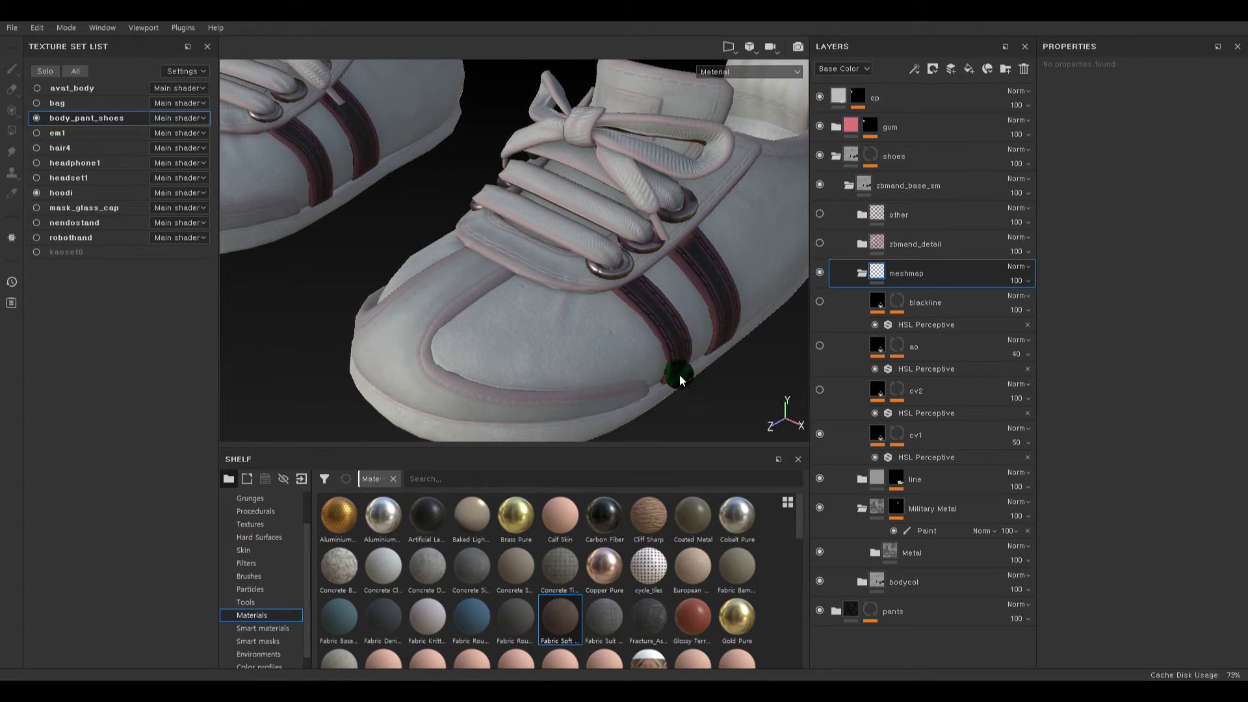
{"action": "left_click_drag", "start_coordinate": [679, 374], "coordinate": [701, 369], "text": "alt"}
{"action": "left_click", "coordinate": [877, 435]}
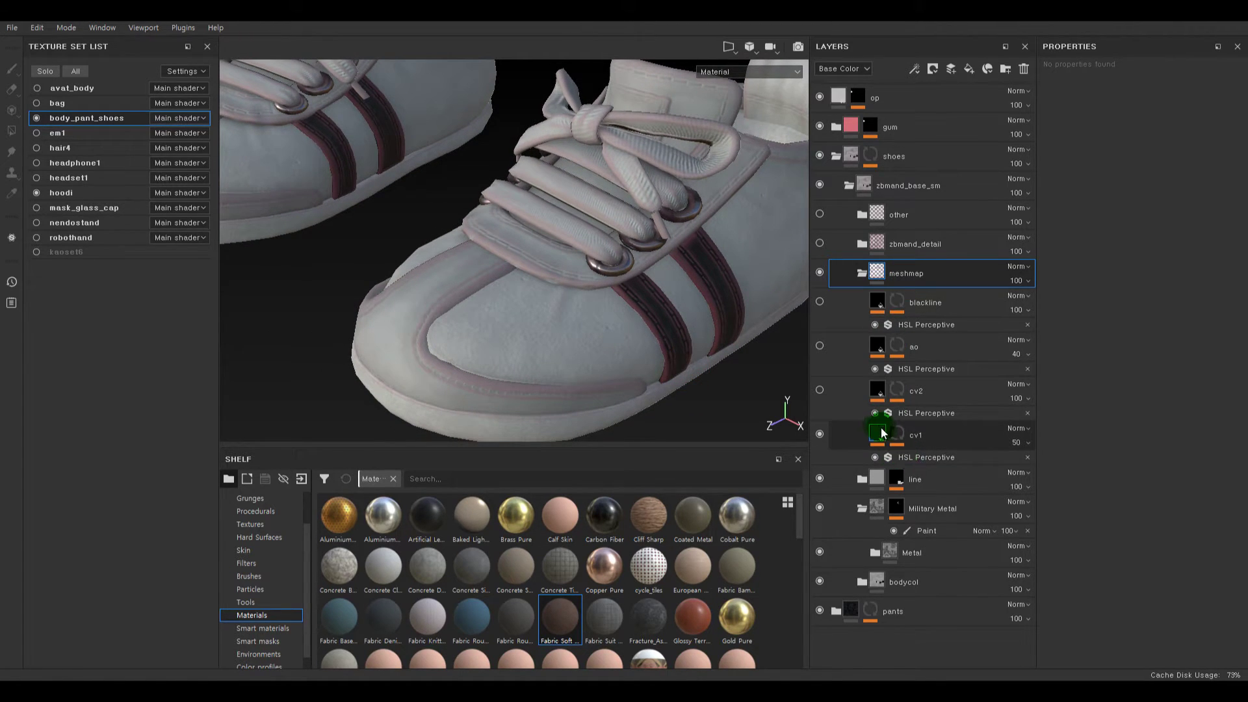
- Hide the shoes' meshmap group and collapse it along with the Military Metal group
{"action": "left_click", "coordinate": [863, 273]}
{"action": "left_click", "coordinate": [882, 275]}
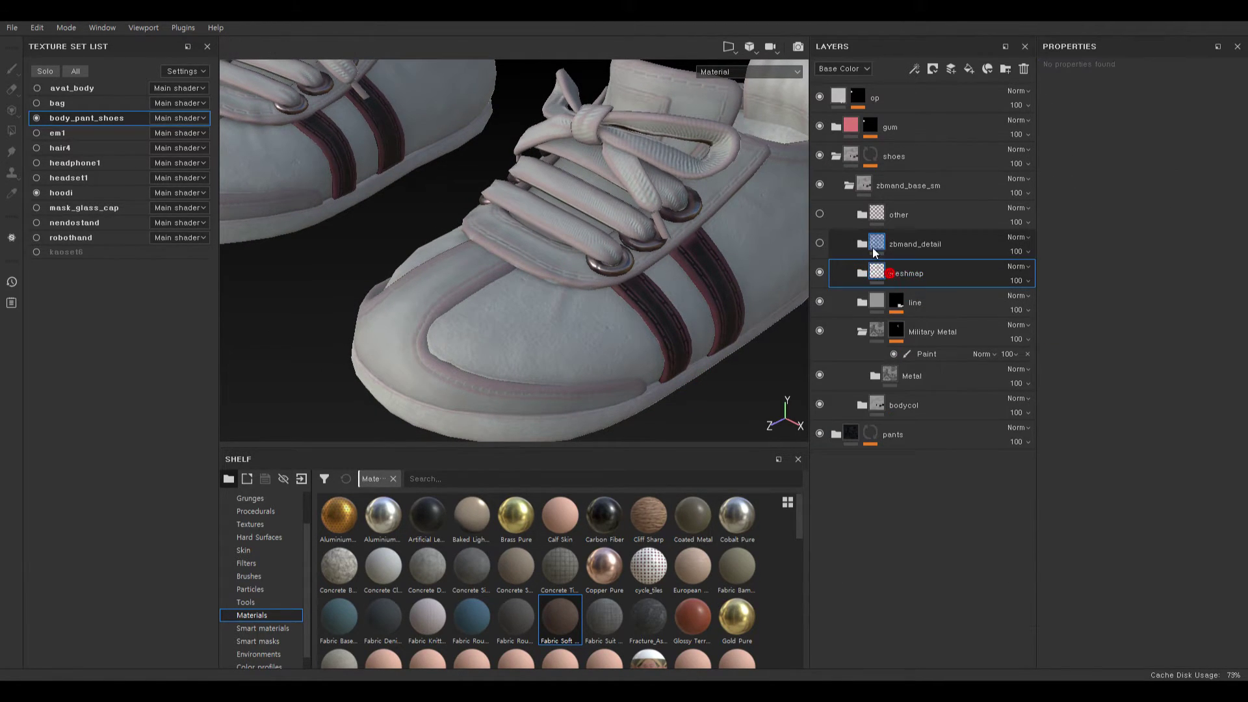
{"action": "left_click", "coordinate": [884, 222], "text": "shift"}
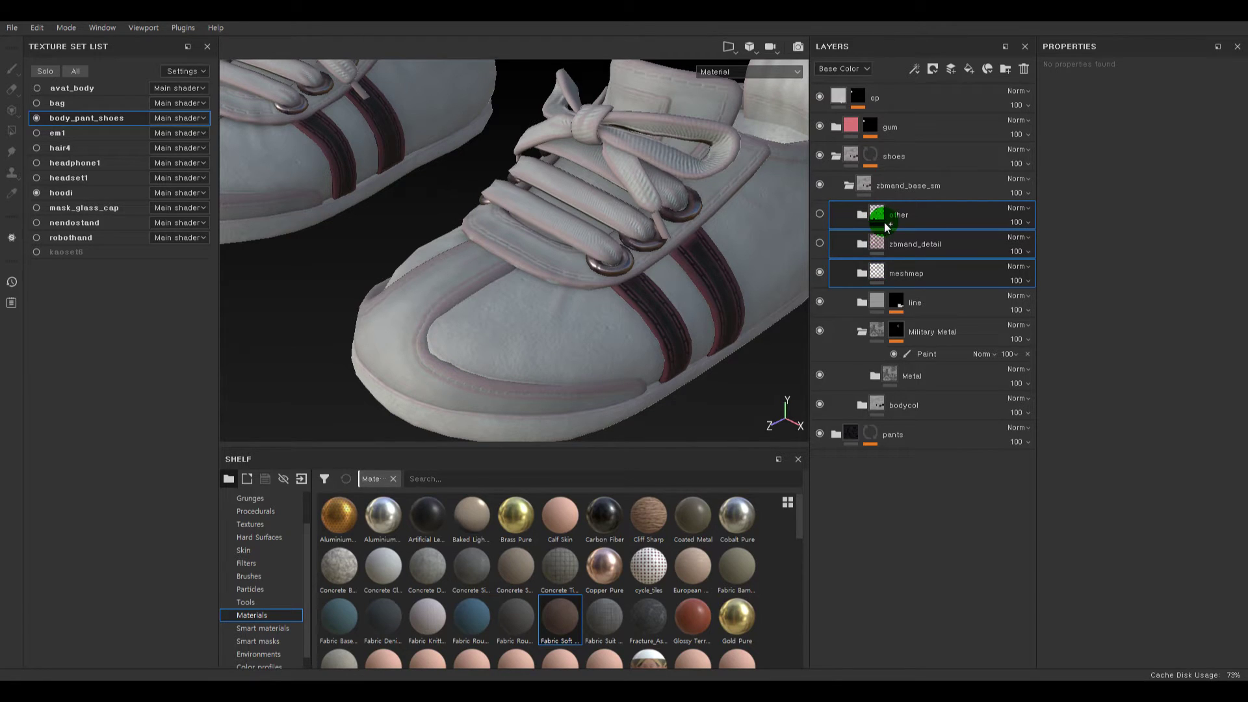
{"action": "left_click", "coordinate": [821, 272]}
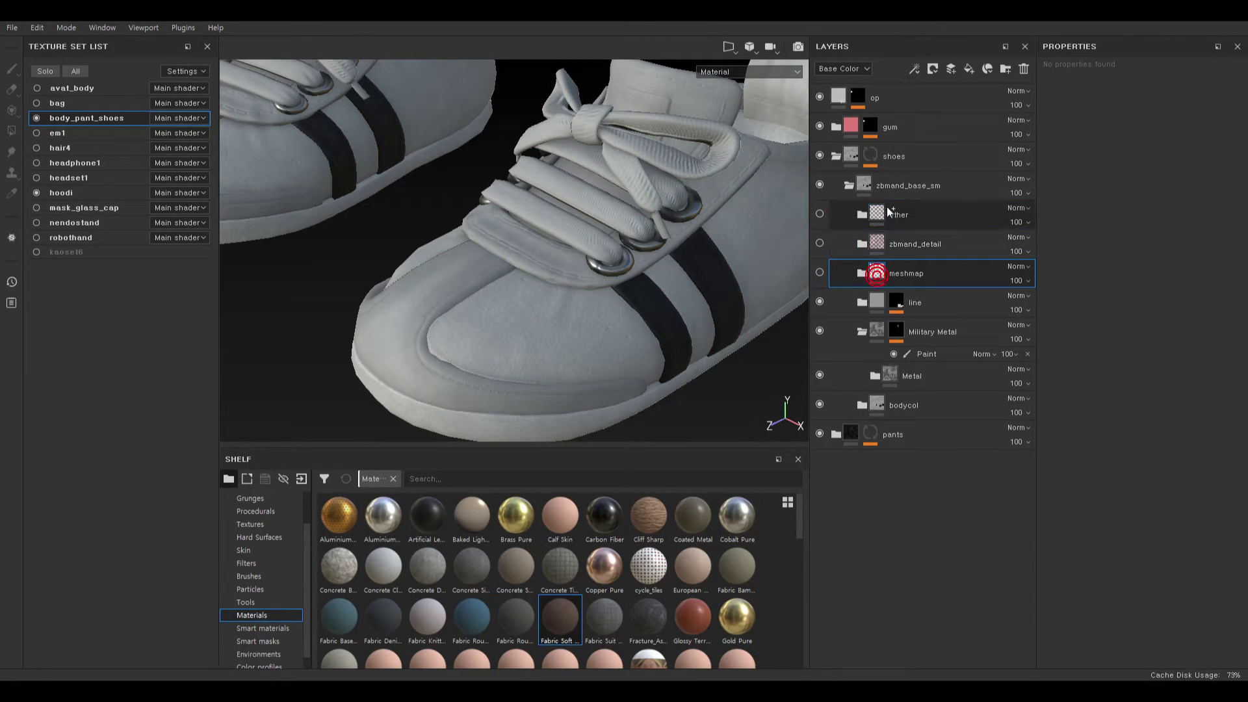
{"action": "left_click_drag", "start_coordinate": [903, 262], "coordinate": [865, 334]}
{"action": "left_click", "coordinate": [865, 330]}
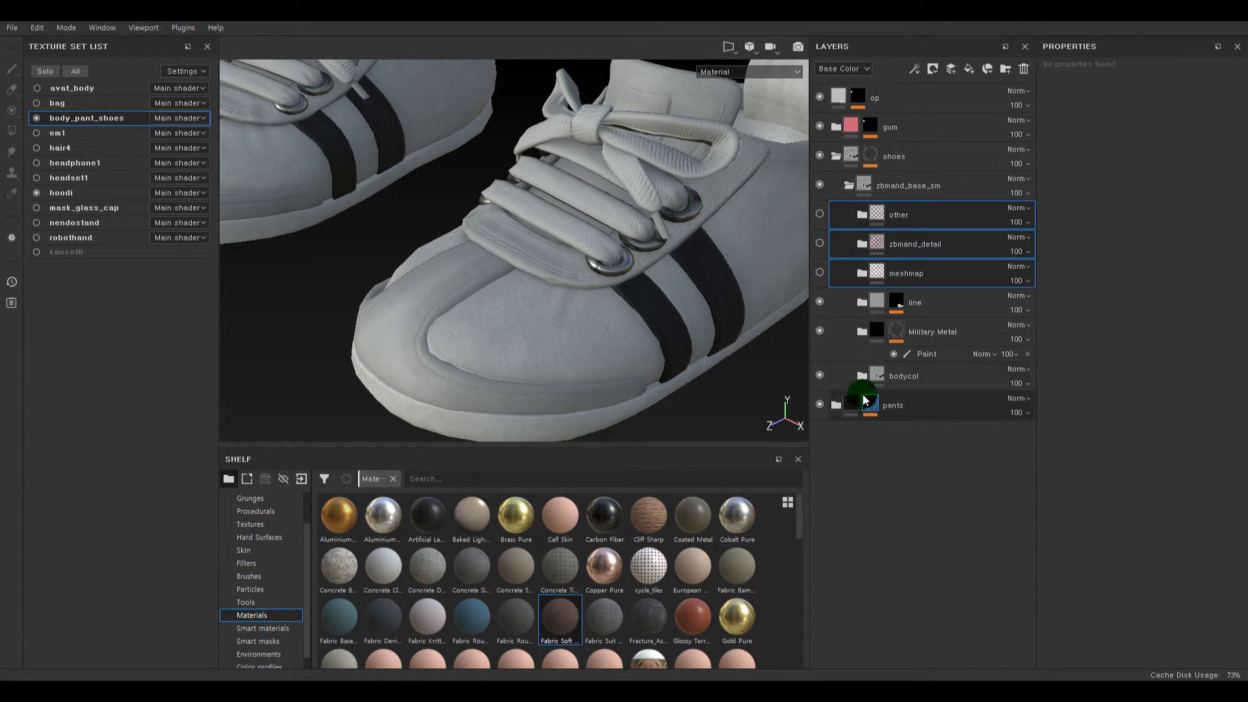
{"action": "left_click_drag", "start_coordinate": [868, 376], "coordinate": [895, 307]}
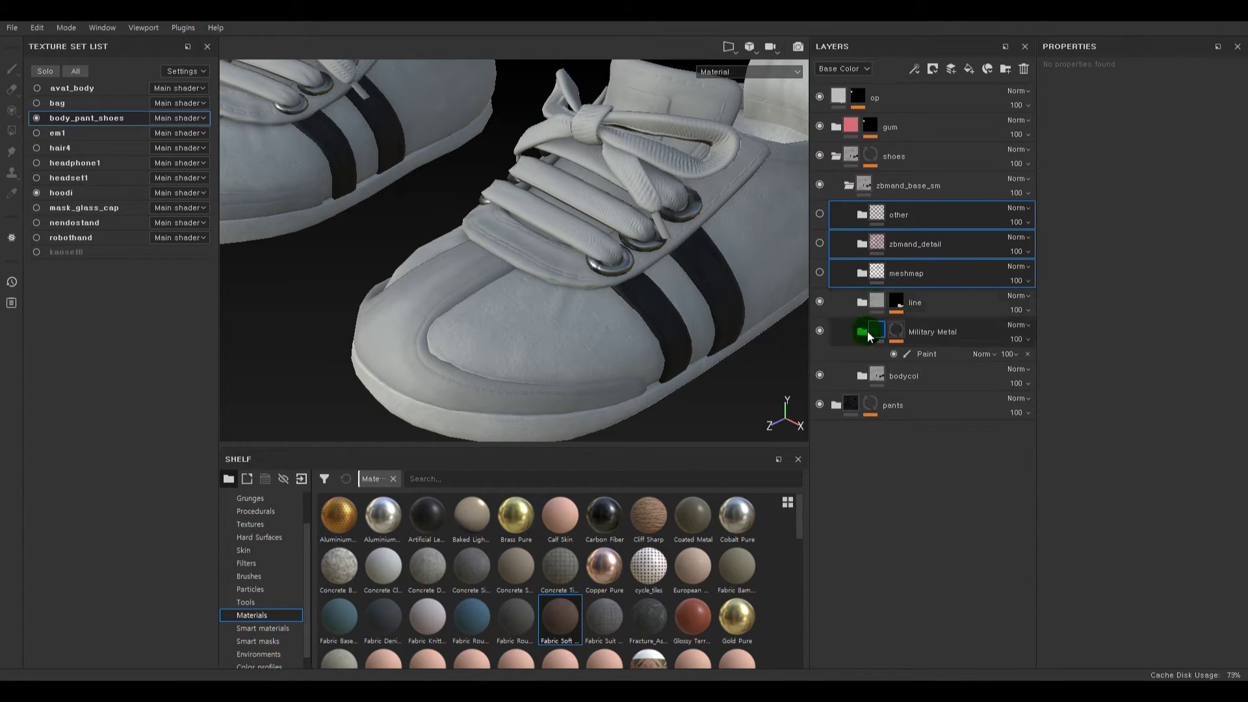
- Copy the other, zbmand_detail and meshmap groups into the white body folder inside bodycol
{"action": "left_click", "coordinate": [862, 378]}
{"action": "left_click", "coordinate": [874, 434]}
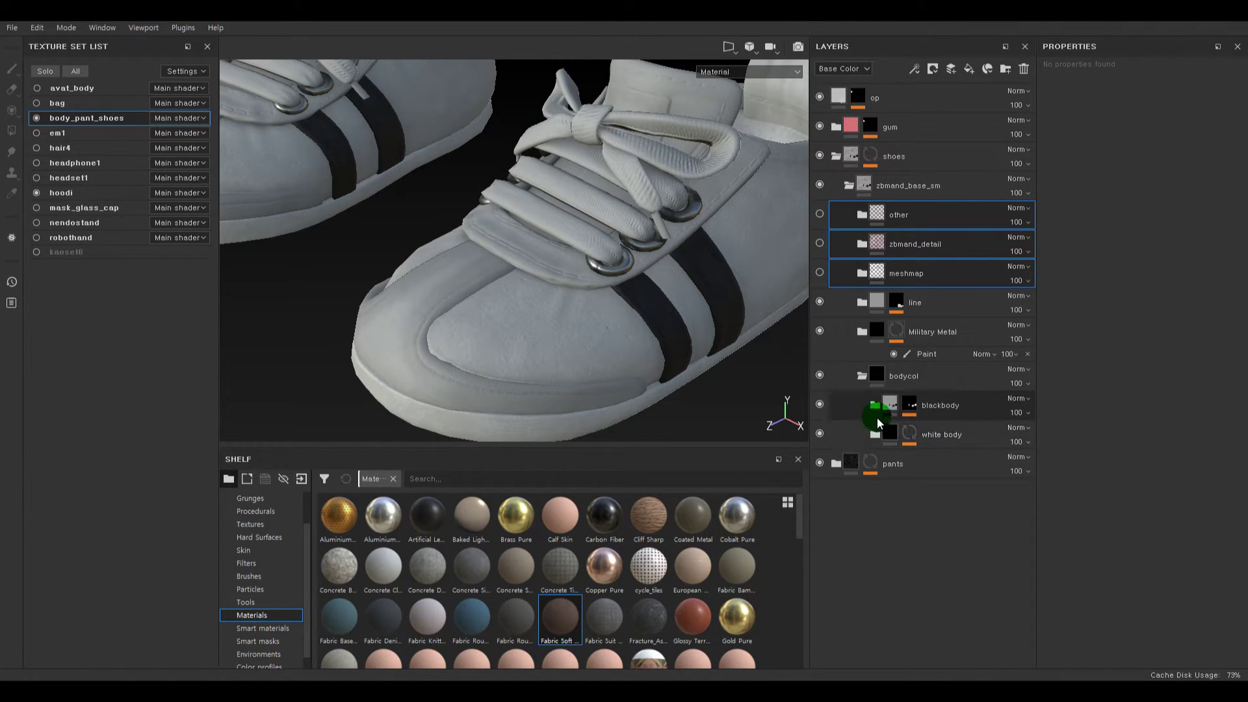
{"action": "left_click", "coordinate": [876, 436]}
{"action": "left_click", "coordinate": [890, 460]}
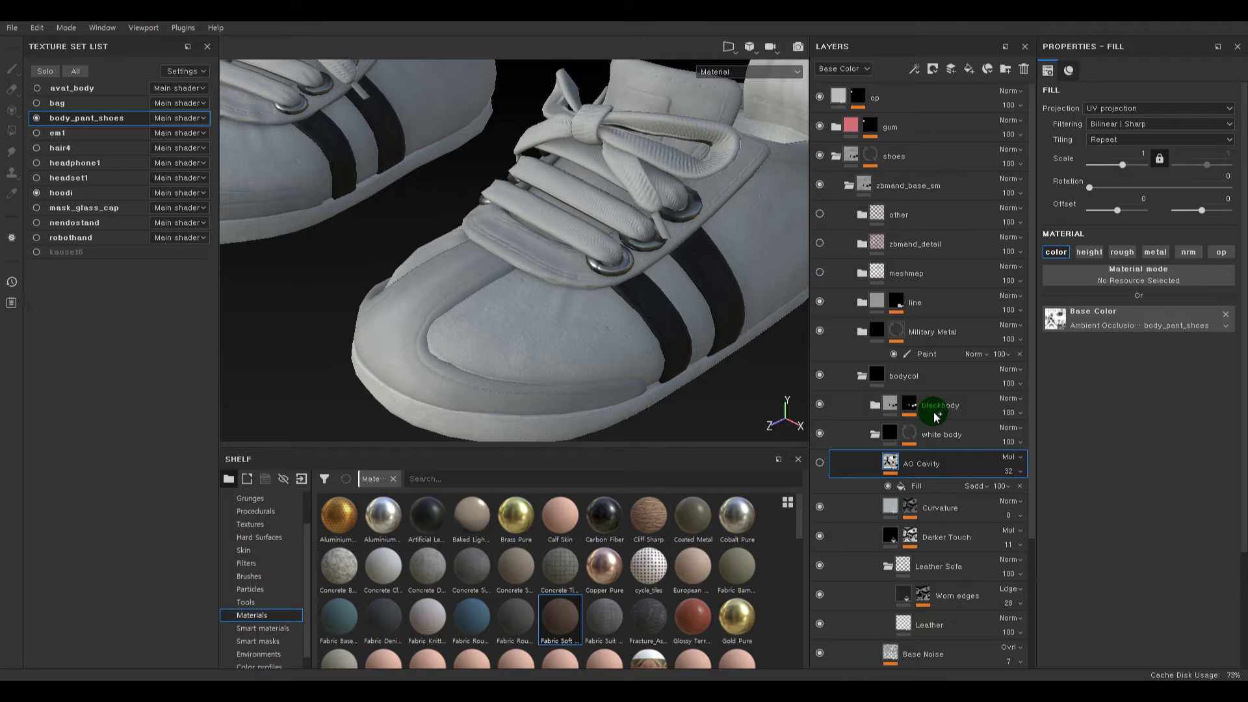
{"action": "left_click", "coordinate": [877, 439]}
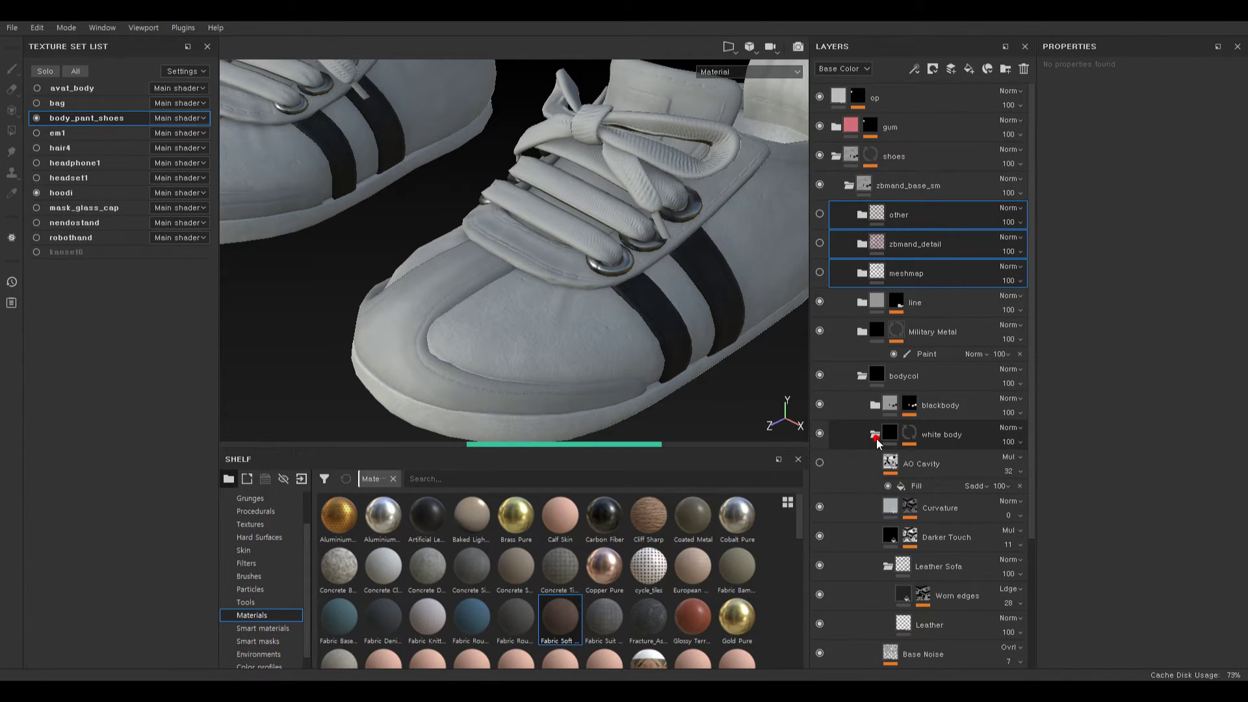
{"action": "key", "text": "ctrl+v"}
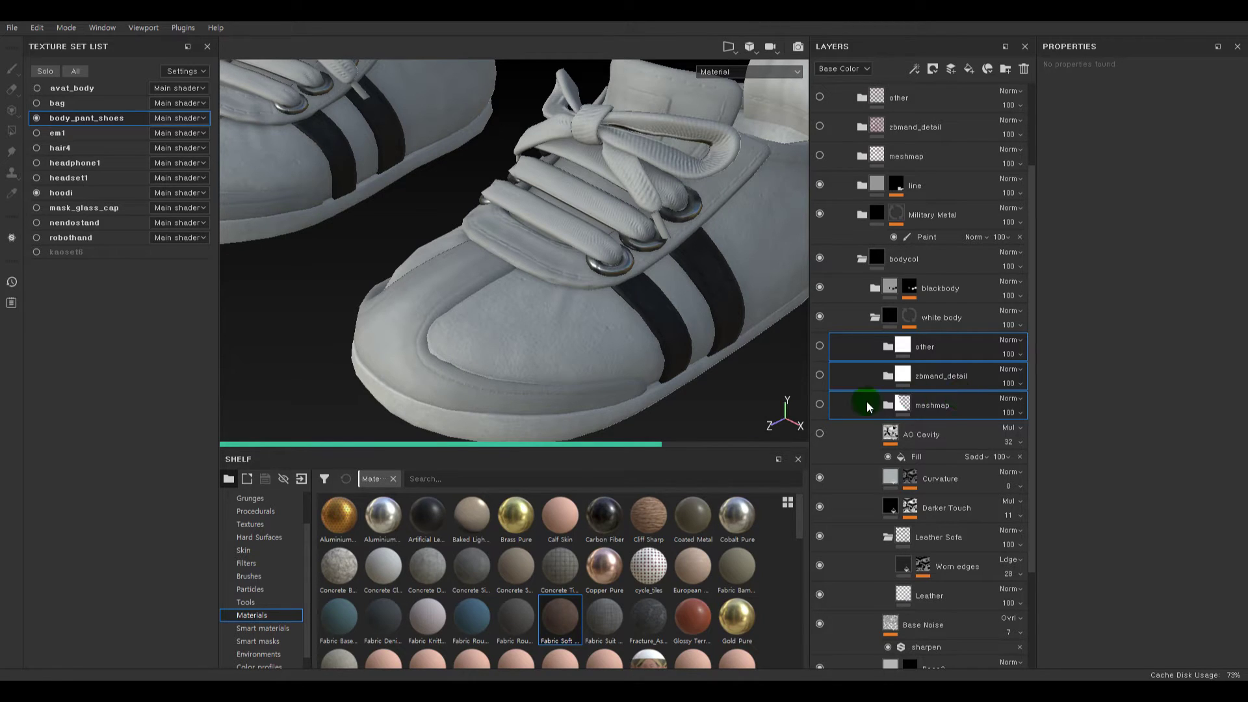
- Show and expand the copied meshmap group in white body, and compare the shoe with cv1 on and off
{"action": "left_click", "coordinate": [888, 405]}
{"action": "middle_click_drag", "start_coordinate": [686, 340], "coordinate": [616, 301], "text": "alt"}
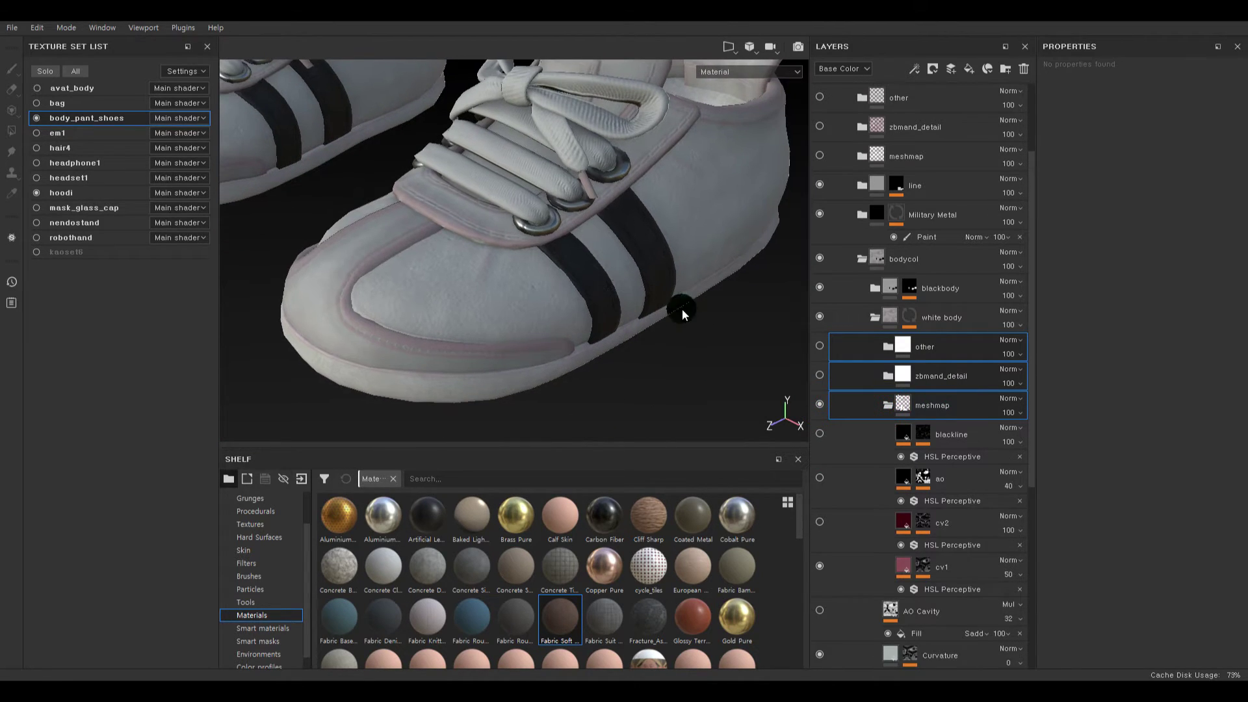
{"action": "scroll", "coordinate": [899, 373], "scroll_direction": "down", "scroll_amount": 5}
{"action": "left_click", "coordinate": [821, 371]}
{"action": "left_click", "coordinate": [820, 371]}
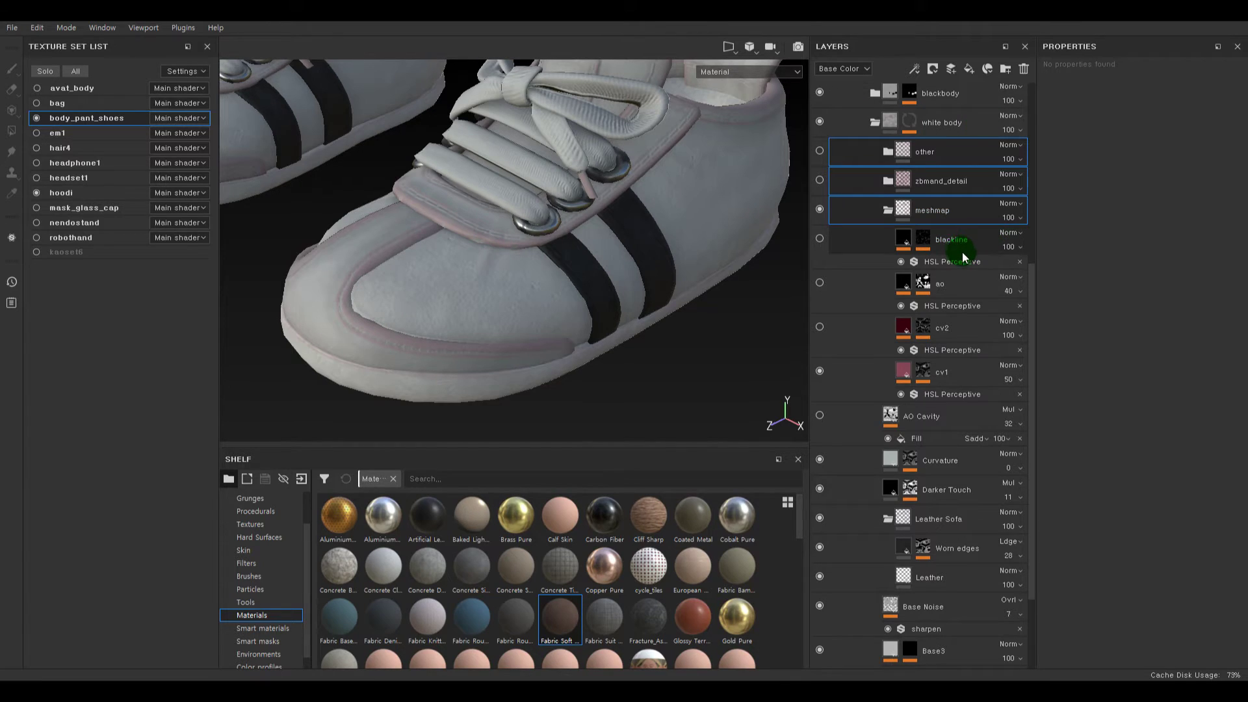
{"action": "left_click", "coordinate": [820, 371]}
- Add a paint layer named col++ above blackline in white body's meshmap group and set its blend mode to Passthrough
{"action": "left_click", "coordinate": [901, 232]}
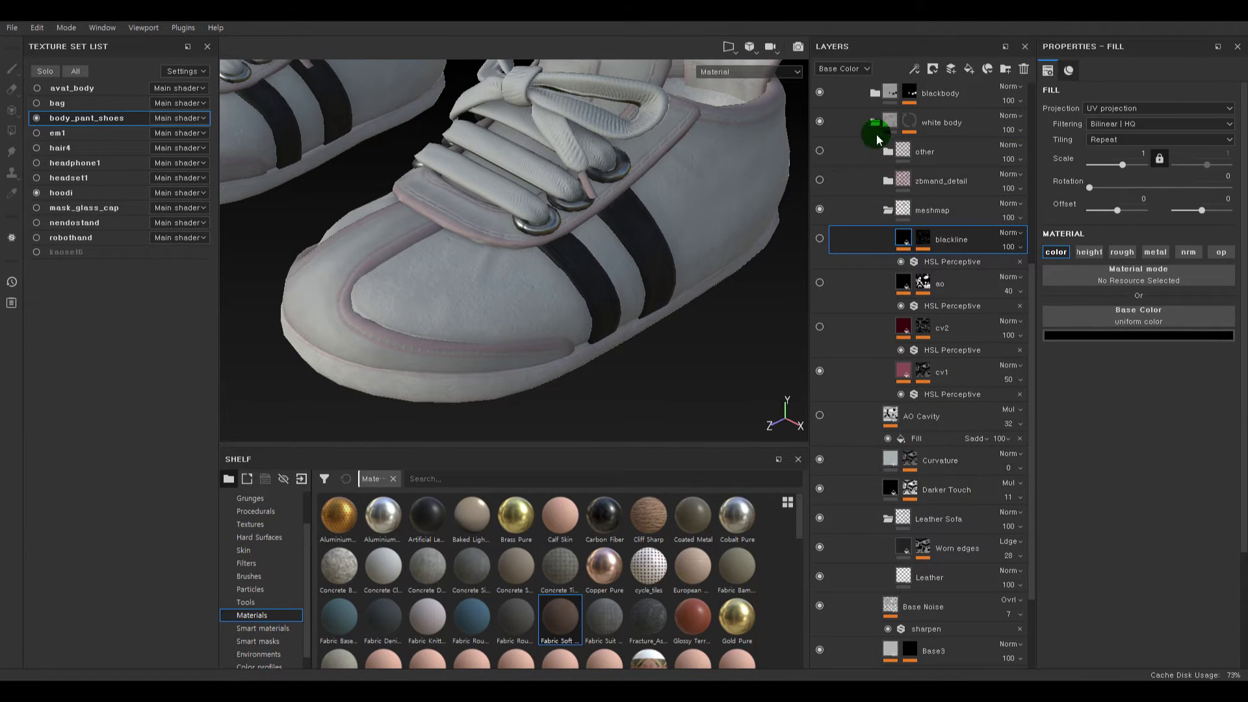
{"action": "scroll", "coordinate": [943, 158], "scroll_direction": "up", "scroll_amount": 3}
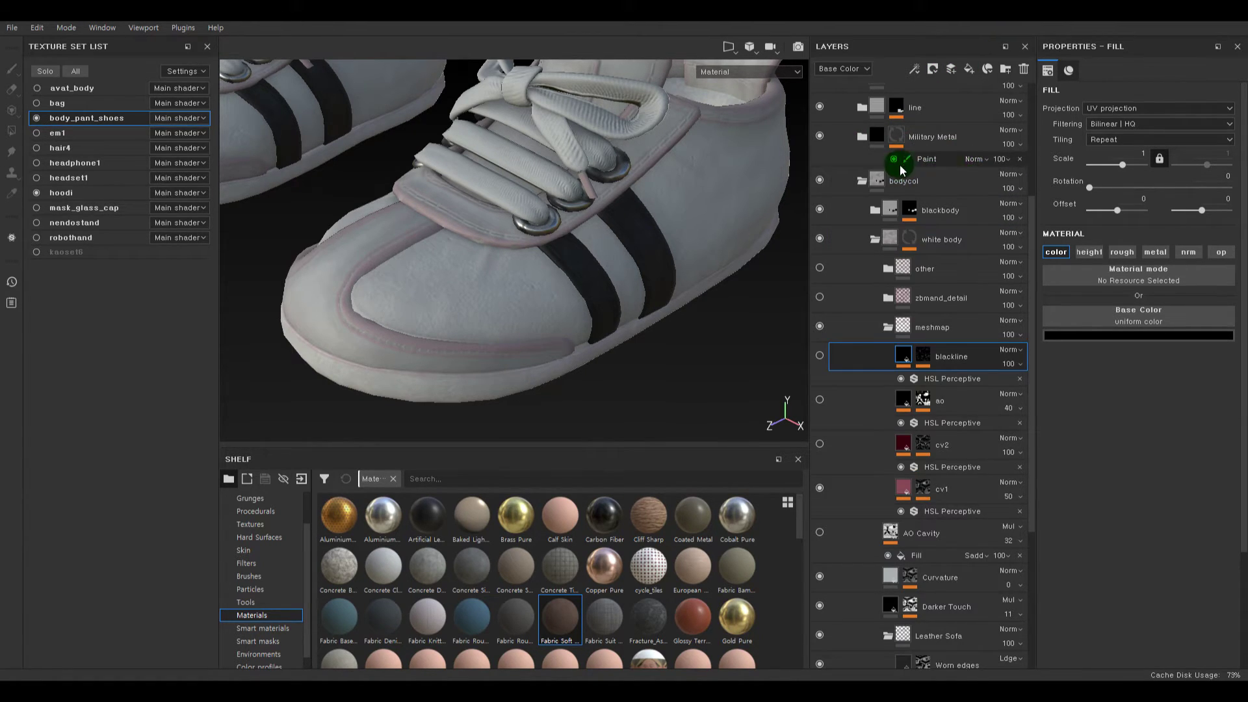
{"action": "scroll", "coordinate": [890, 193], "scroll_direction": "up", "scroll_amount": 5}
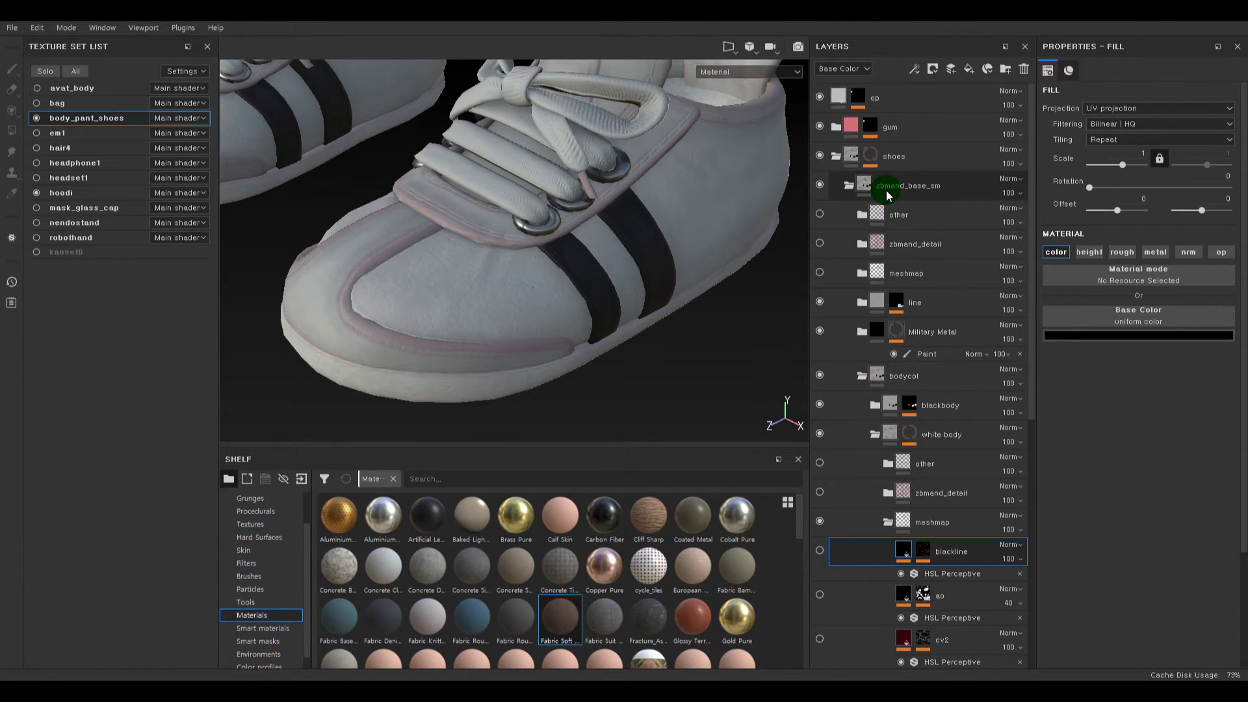
{"action": "scroll", "coordinate": [887, 194], "scroll_direction": "down", "scroll_amount": 7}
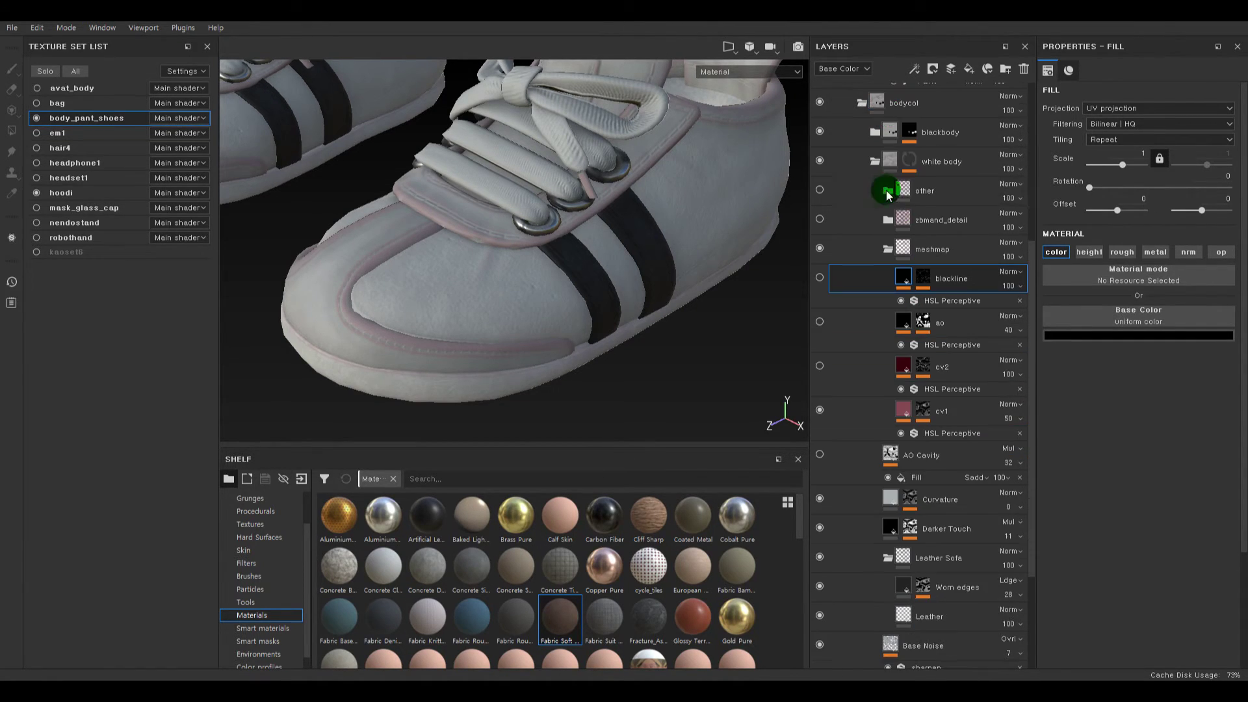
{"action": "left_click", "coordinate": [950, 69]}
{"action": "double_click", "coordinate": [929, 279]}
{"action": "type", "text": "col++"}
{"action": "left_click", "coordinate": [1005, 273]}
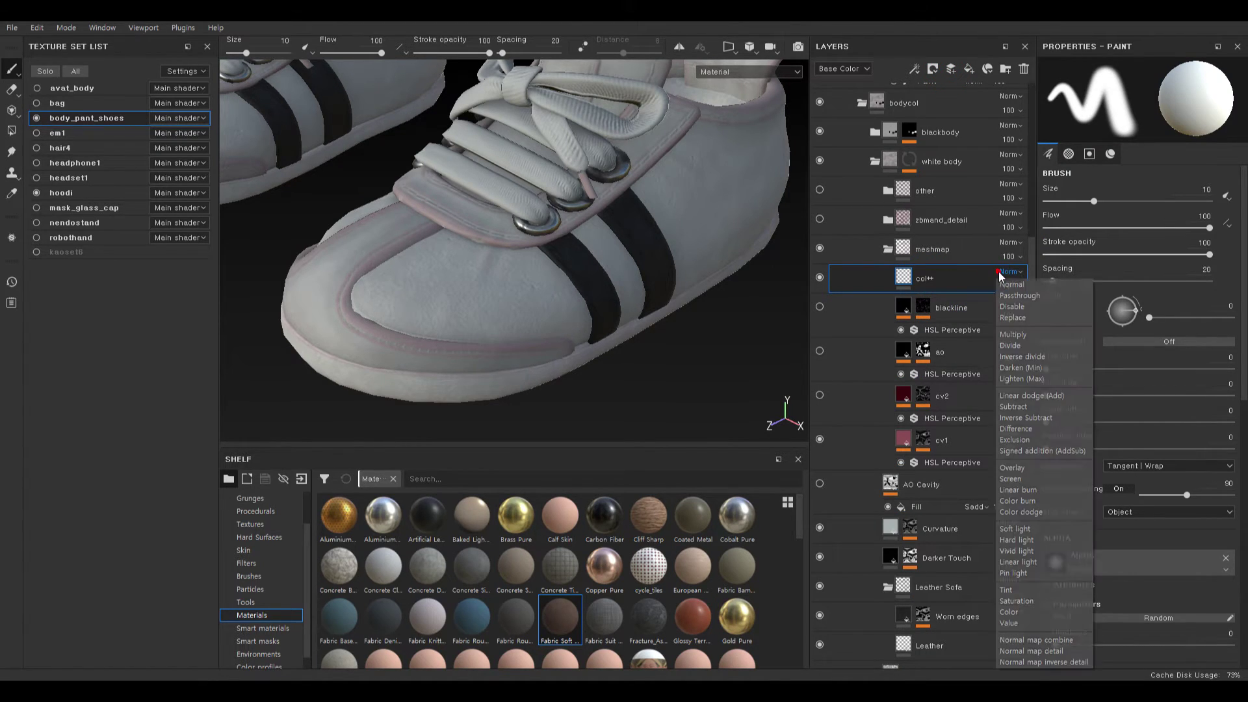
{"action": "left_click", "coordinate": [1024, 294]}
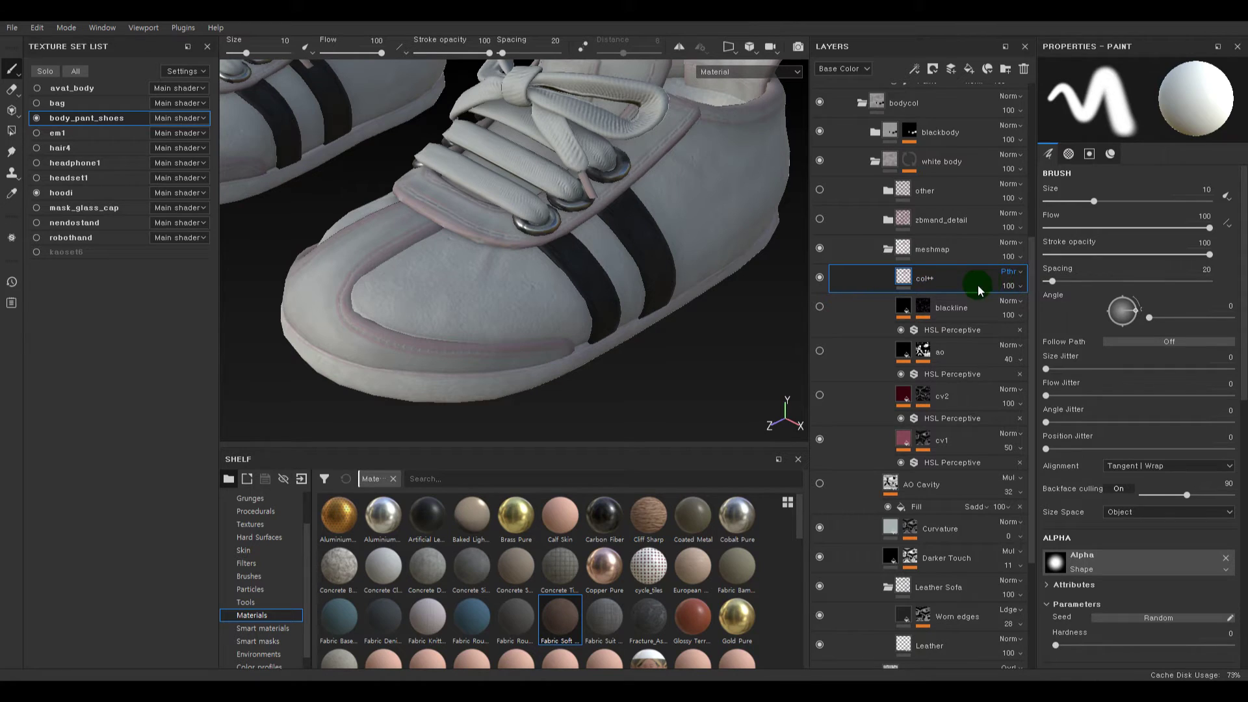
- Add an HSL Perceptive filter to the col++ layer and set its saturation to 0
{"action": "right_click", "coordinate": [910, 285]}
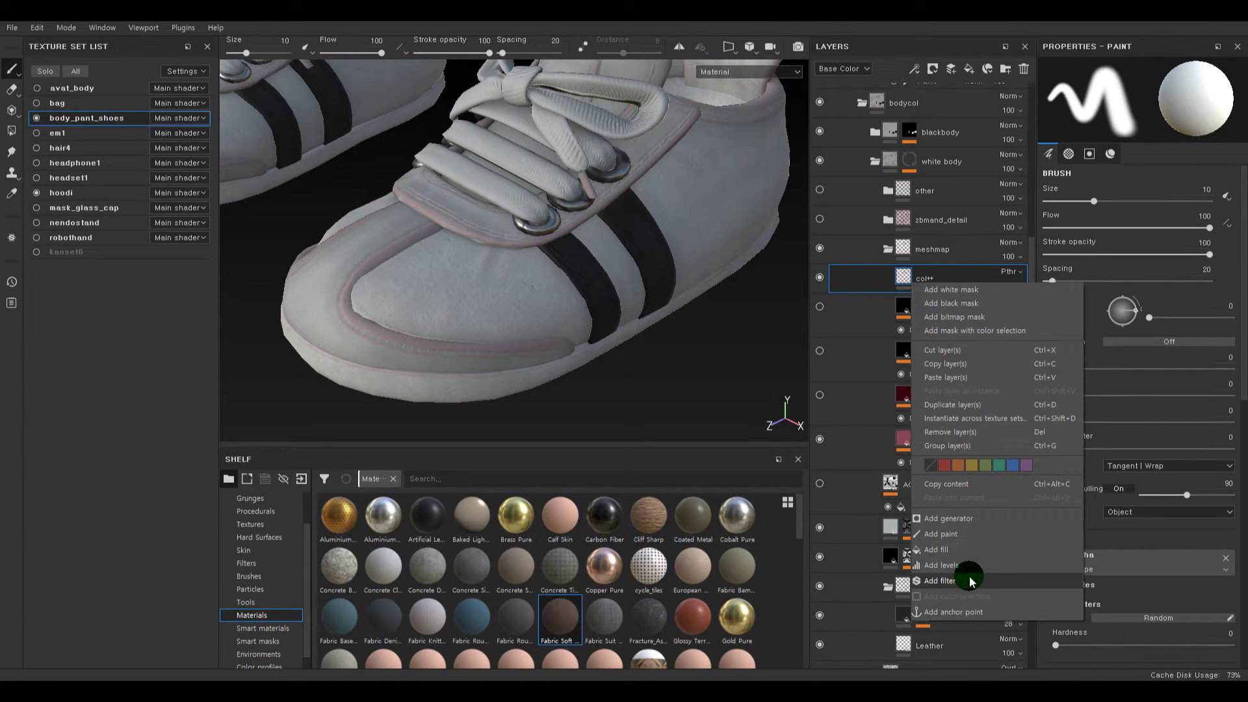
{"action": "left_click", "coordinate": [969, 576]}
{"action": "left_click", "coordinate": [1175, 112]}
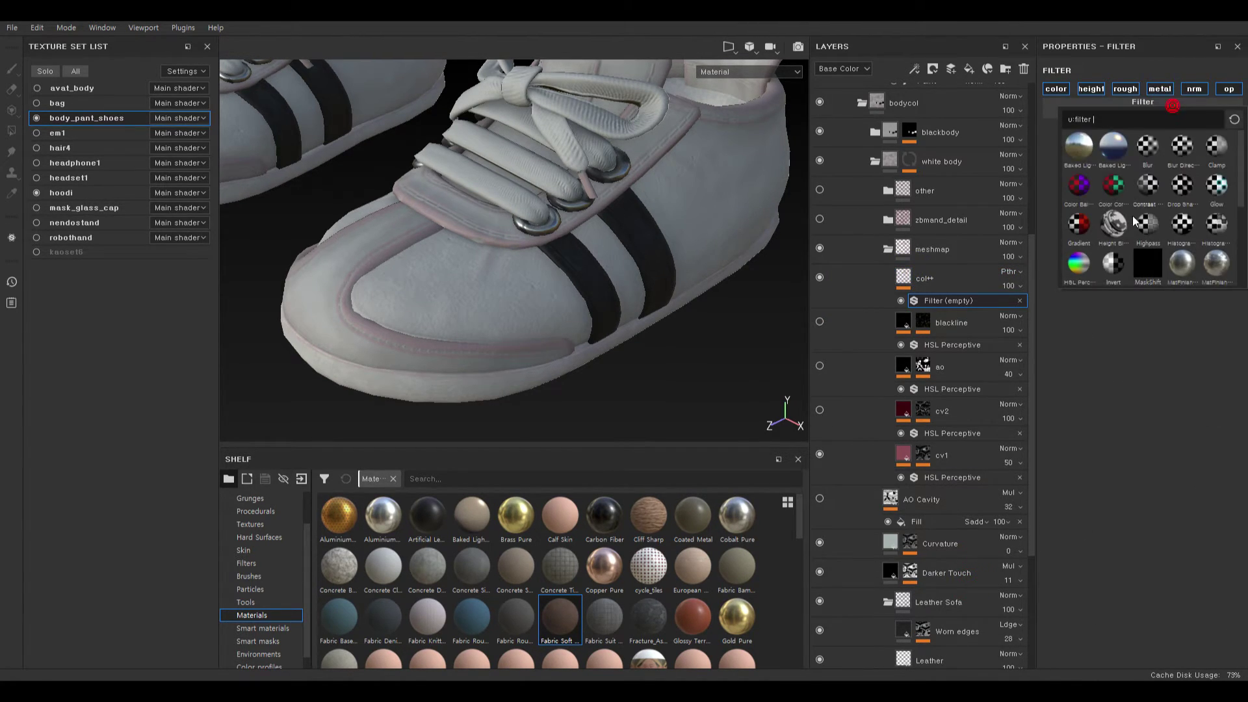
{"action": "left_click", "coordinate": [1077, 264]}
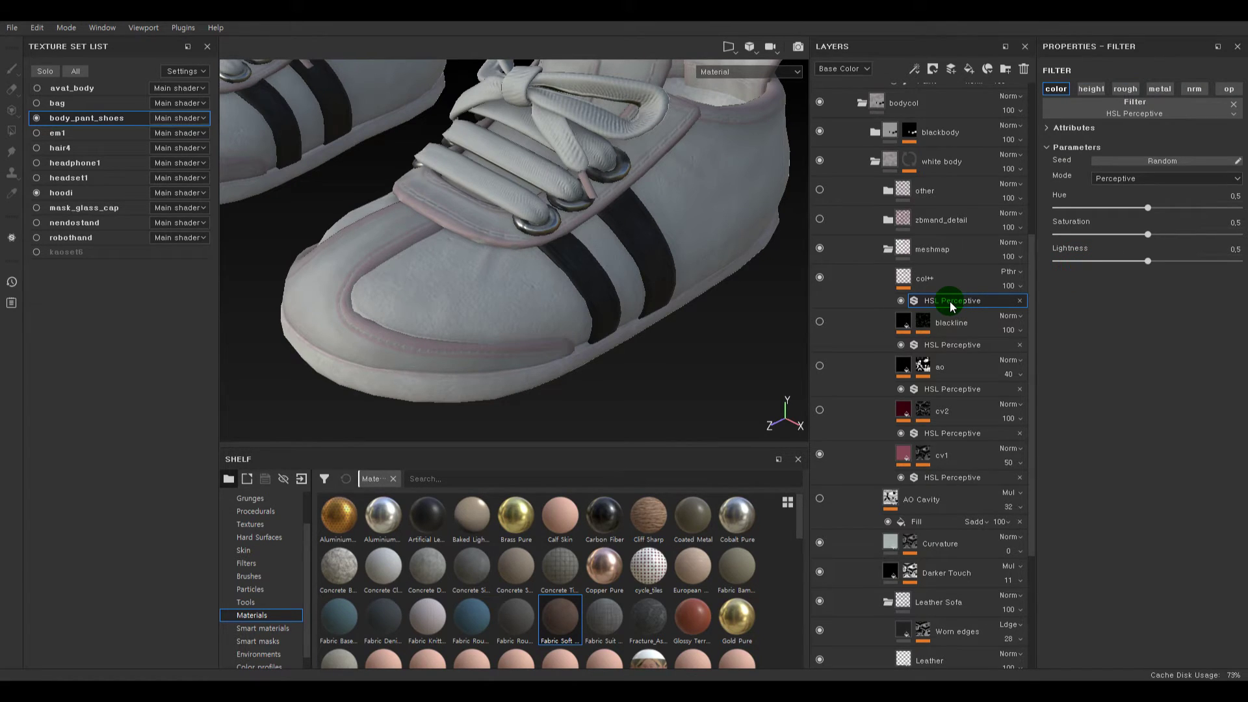
{"action": "left_click", "coordinate": [1161, 225]}
{"action": "left_click_drag", "start_coordinate": [1101, 238], "coordinate": [875, 232]}
- Hide the col++ layer and compare the shoe's toe with the cv1 and cv2 layers toggled on and off
{"action": "right_click_drag", "start_coordinate": [488, 294], "coordinate": [579, 362], "text": "alt"}
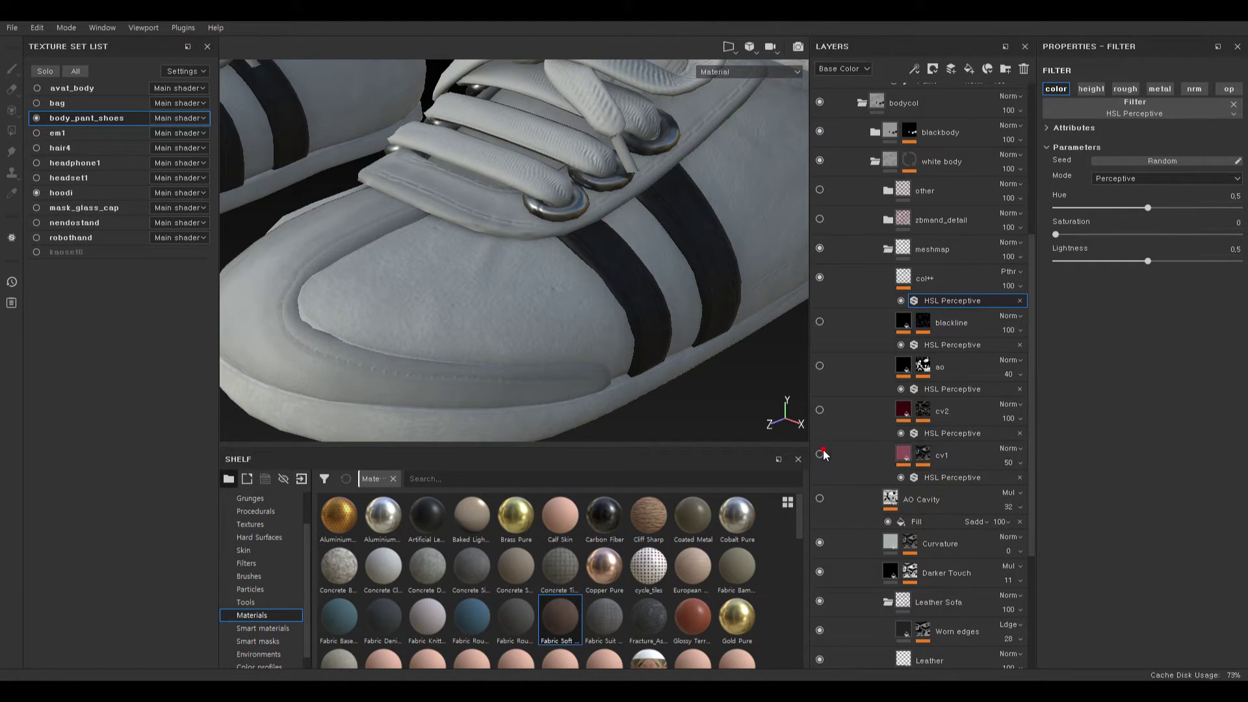
{"action": "left_click", "coordinate": [819, 453]}
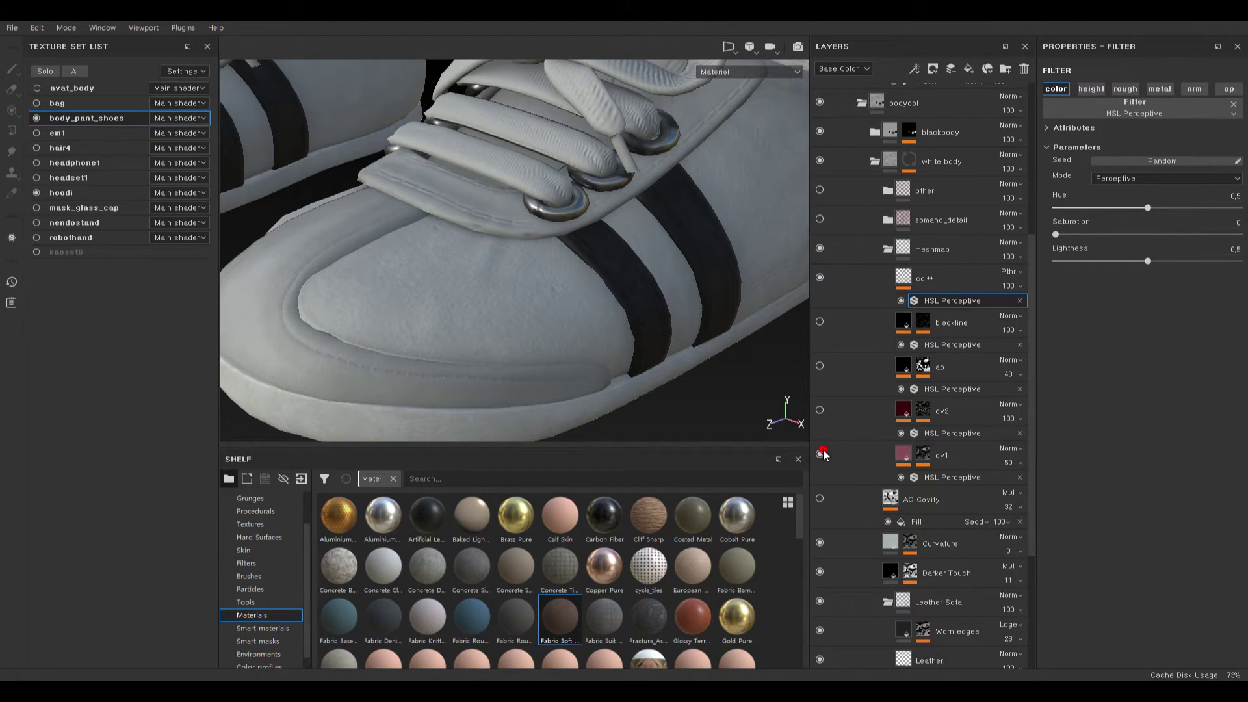
{"action": "left_click", "coordinate": [831, 276]}
{"action": "left_click", "coordinate": [926, 460]}
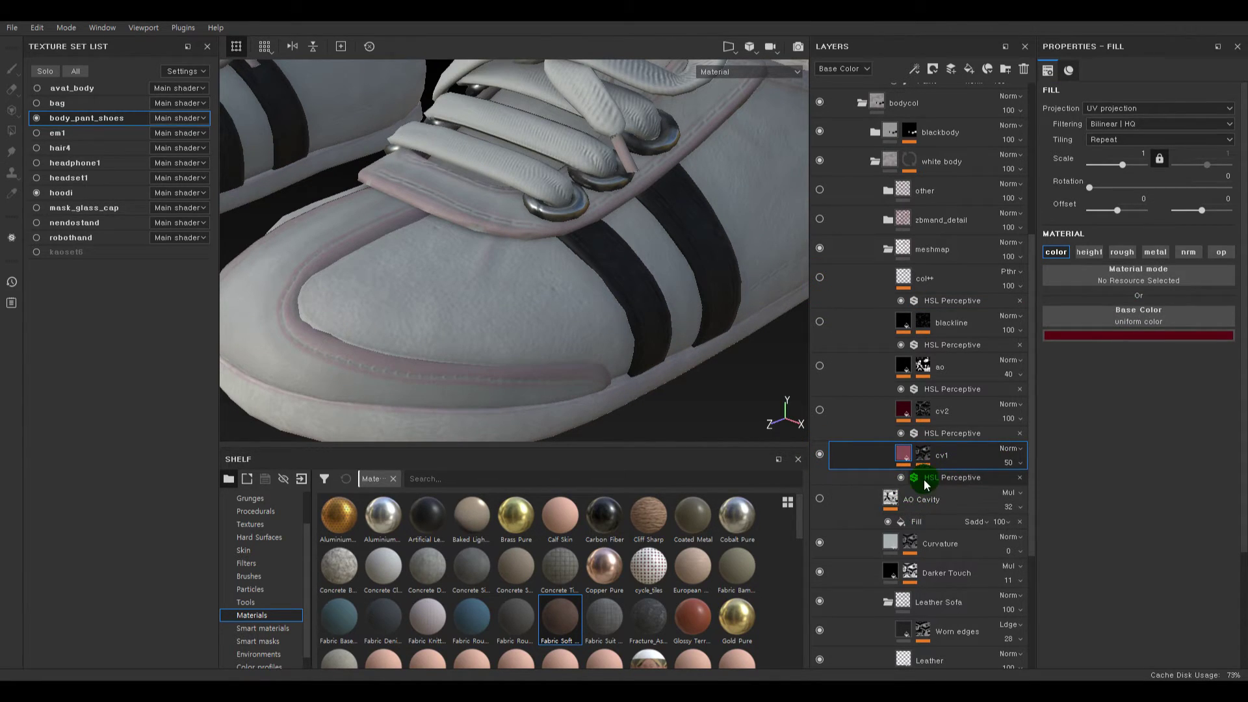
{"action": "left_click", "coordinate": [819, 410]}
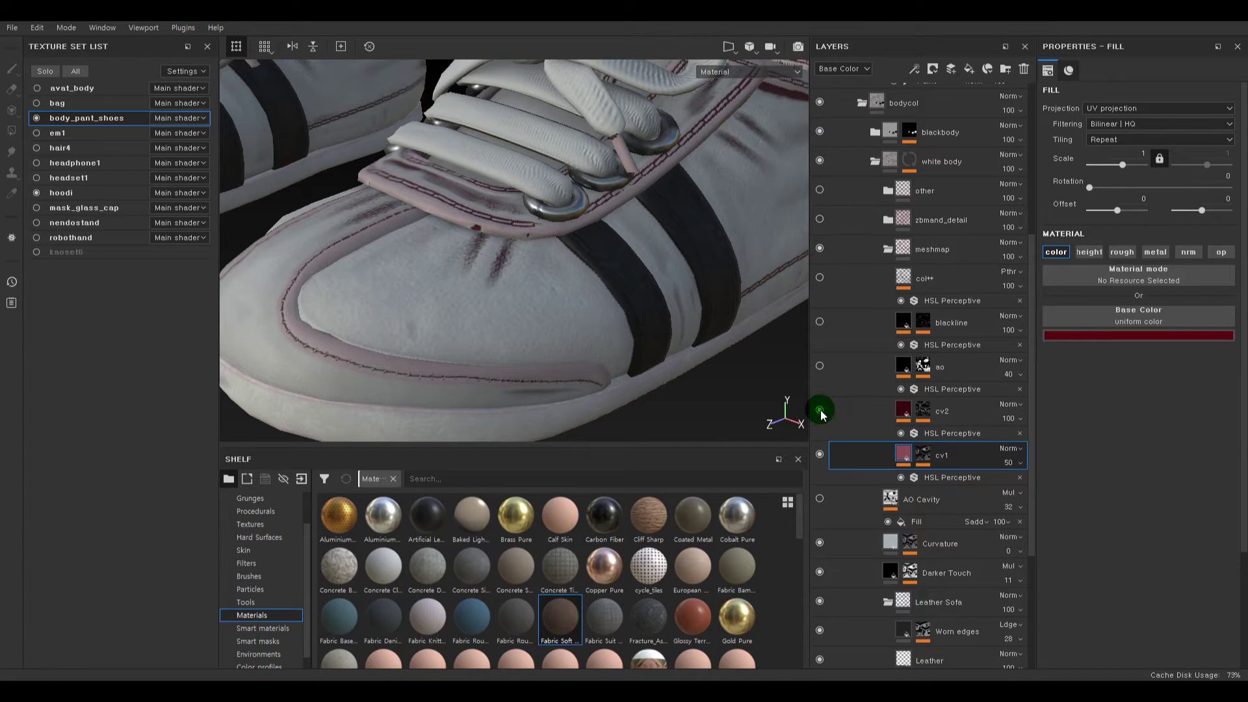
{"action": "left_click", "coordinate": [820, 410]}
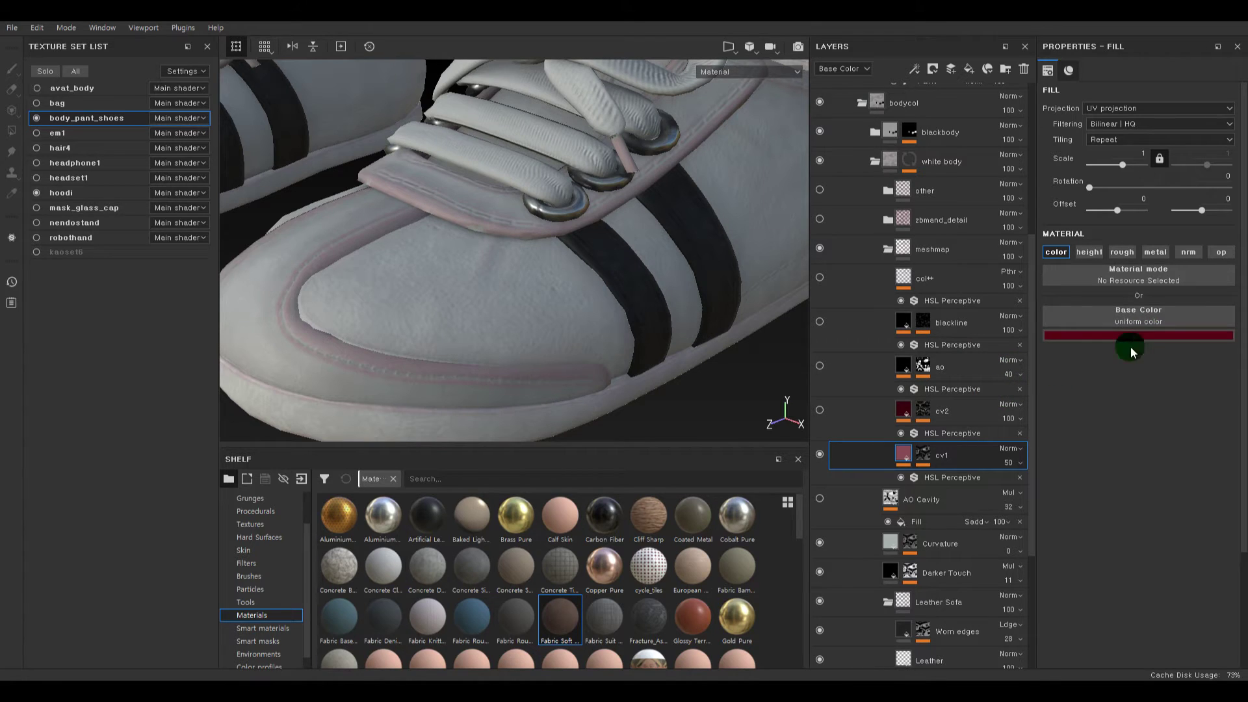
- Set cv1's HSL Perceptive filter to saturation 0 and lightness 0.79, and compare the toe with cv1 on and off
{"action": "left_click", "coordinate": [957, 479]}
{"action": "left_click_drag", "start_coordinate": [1157, 234], "coordinate": [982, 244]}
{"action": "left_click_drag", "start_coordinate": [1180, 260], "coordinate": [1200, 260]}
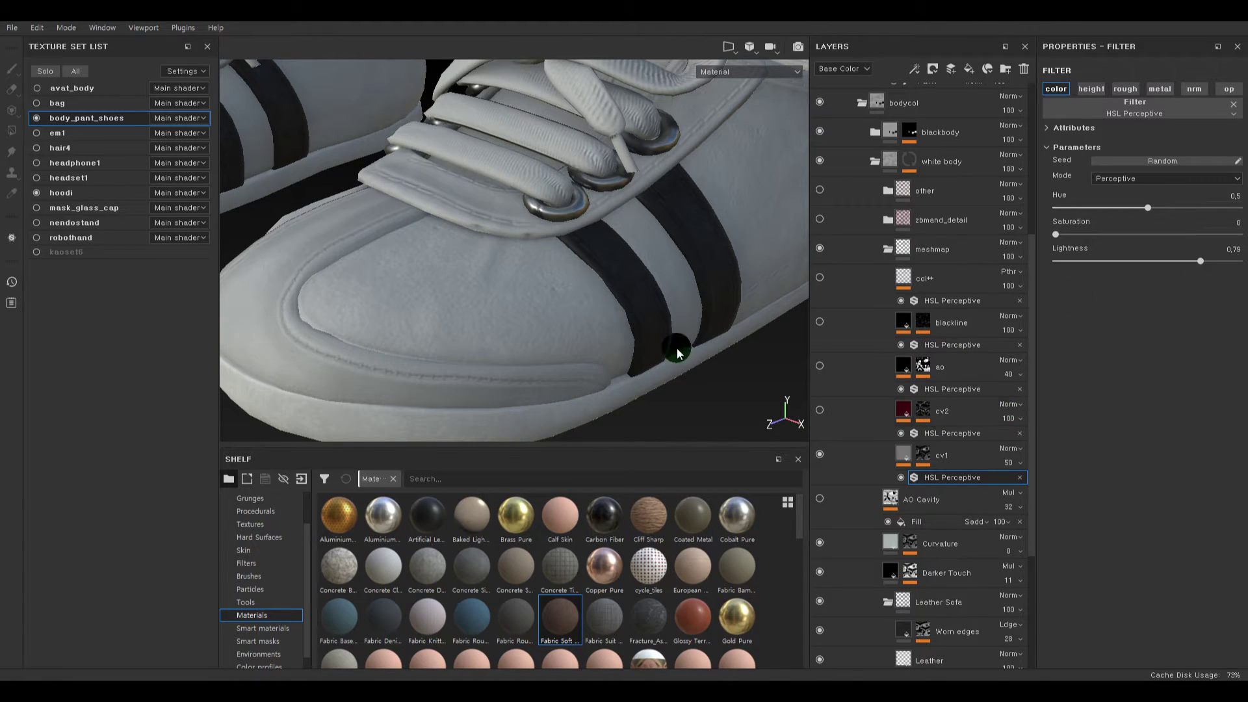
{"action": "right_click_drag", "start_coordinate": [677, 348], "coordinate": [629, 337], "text": "alt"}
{"action": "middle_click_drag", "start_coordinate": [600, 271], "coordinate": [724, 251], "text": "alt"}
{"action": "right_click_drag", "start_coordinate": [724, 251], "coordinate": [747, 291], "text": "alt"}
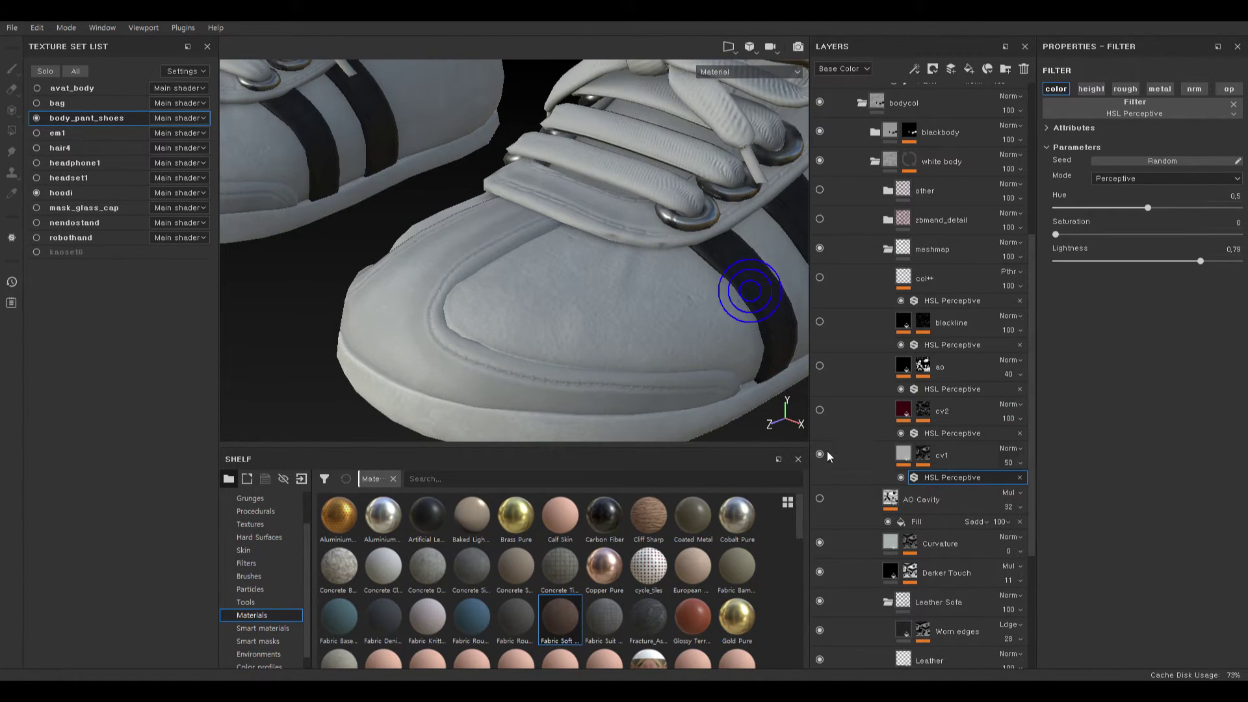
{"action": "left_click", "coordinate": [817, 450]}
{"action": "left_click", "coordinate": [817, 449]}
{"action": "left_click", "coordinate": [817, 450]}
{"action": "left_click", "coordinate": [817, 450]}
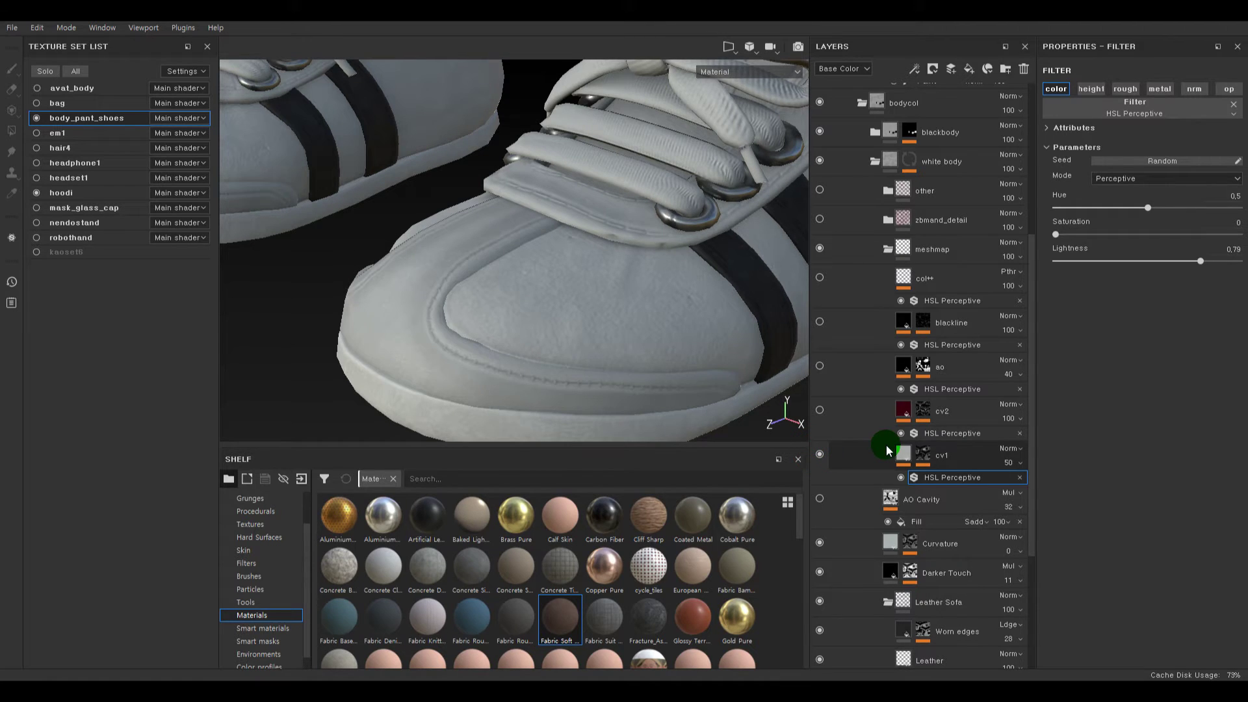
- Show the cv2 layer and set its HSL Perceptive filter to saturation 0 and lightness 0.63
{"action": "left_click", "coordinate": [820, 410]}
{"action": "left_click", "coordinate": [923, 411]}
{"action": "left_click", "coordinate": [936, 433]}
{"action": "left_click", "coordinate": [1147, 235]}
{"action": "left_click_drag", "start_coordinate": [1147, 235], "coordinate": [1053, 236]}
{"action": "left_click", "coordinate": [1114, 261]}
{"action": "left_click_drag", "start_coordinate": [1115, 263], "coordinate": [1172, 266]}
{"action": "right_click_drag", "start_coordinate": [602, 340], "coordinate": [643, 309], "text": "alt"}
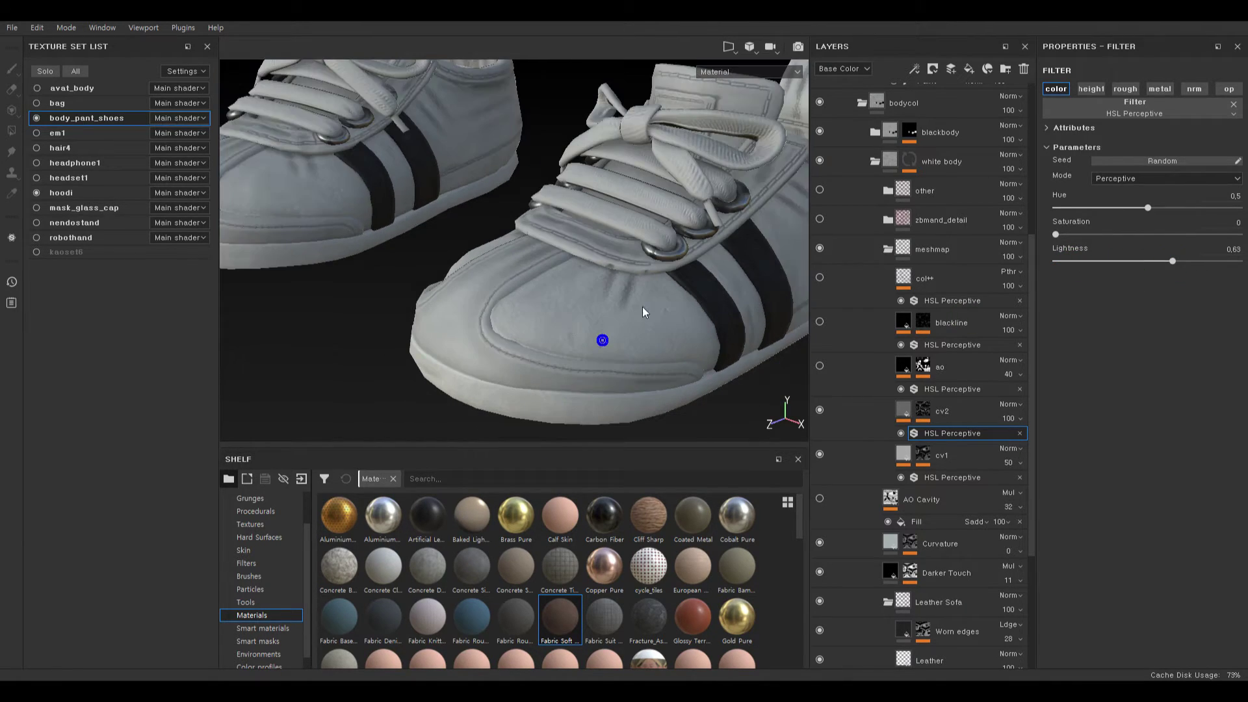
- Examine the side of the shoe from several angles with the cv2 layer switched on and off
{"action": "middle_click_drag", "start_coordinate": [774, 328], "coordinate": [621, 234], "text": "alt"}
{"action": "left_click_drag", "start_coordinate": [621, 234], "coordinate": [696, 200], "text": "alt"}
{"action": "right_click_drag", "start_coordinate": [663, 199], "coordinate": [685, 212], "text": "alt"}
{"action": "left_click", "coordinate": [822, 410]}
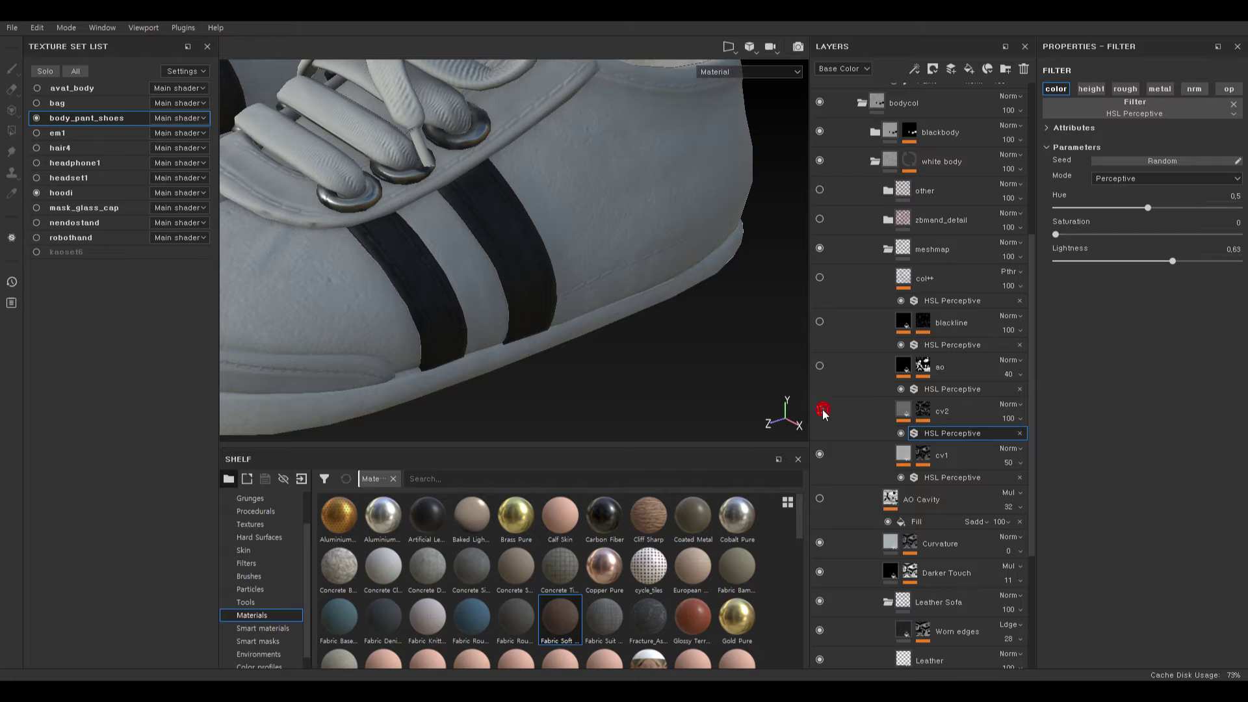
{"action": "left_click_drag", "start_coordinate": [627, 325], "coordinate": [572, 295], "text": "alt"}
{"action": "right_click_drag", "start_coordinate": [553, 221], "coordinate": [560, 273], "text": "alt"}
{"action": "left_click", "coordinate": [819, 409]}
{"action": "left_click", "coordinate": [819, 410]}
{"action": "left_click", "coordinate": [819, 410]}
{"action": "left_click", "coordinate": [817, 409]}
{"action": "right_click_drag", "start_coordinate": [608, 279], "coordinate": [554, 203], "text": "alt"}
{"action": "left_click_drag", "start_coordinate": [465, 220], "coordinate": [551, 234], "text": "alt"}
- Add a Blur filter to the mask of the cv2 layer and check the shoe's toe
{"action": "right_click", "coordinate": [923, 408]}
{"action": "left_click", "coordinate": [960, 365]}
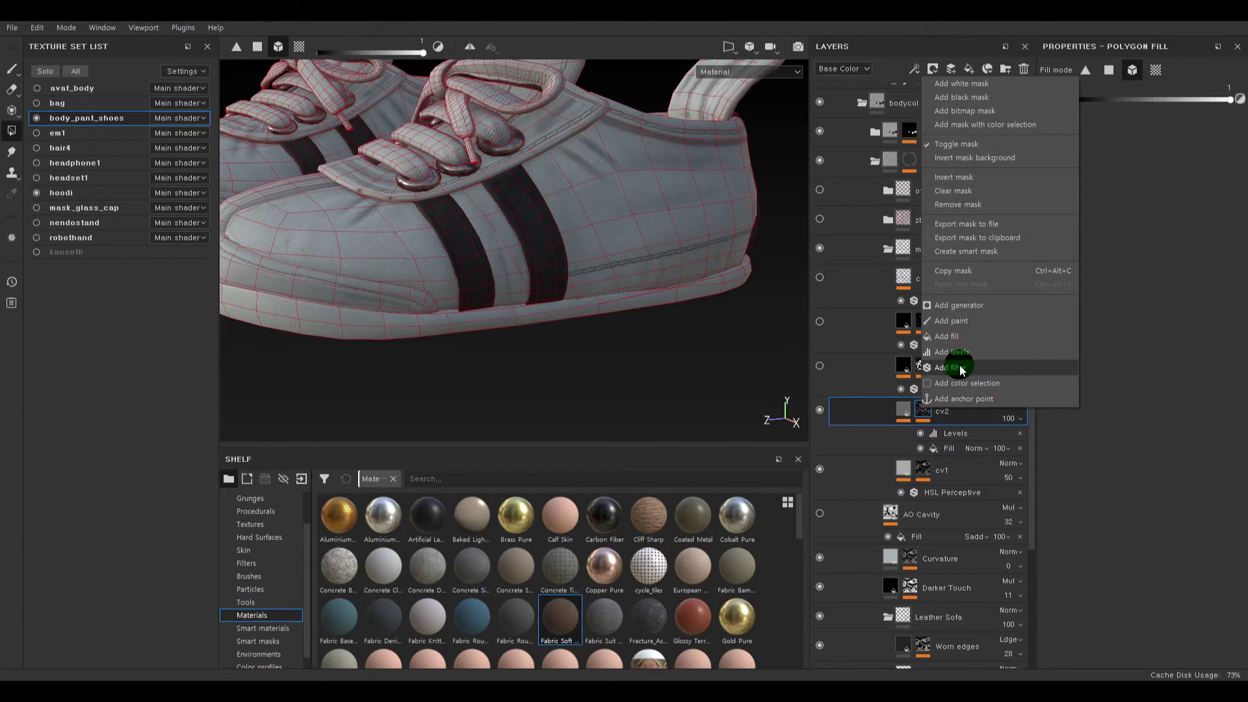
{"action": "left_click", "coordinate": [1139, 97]}
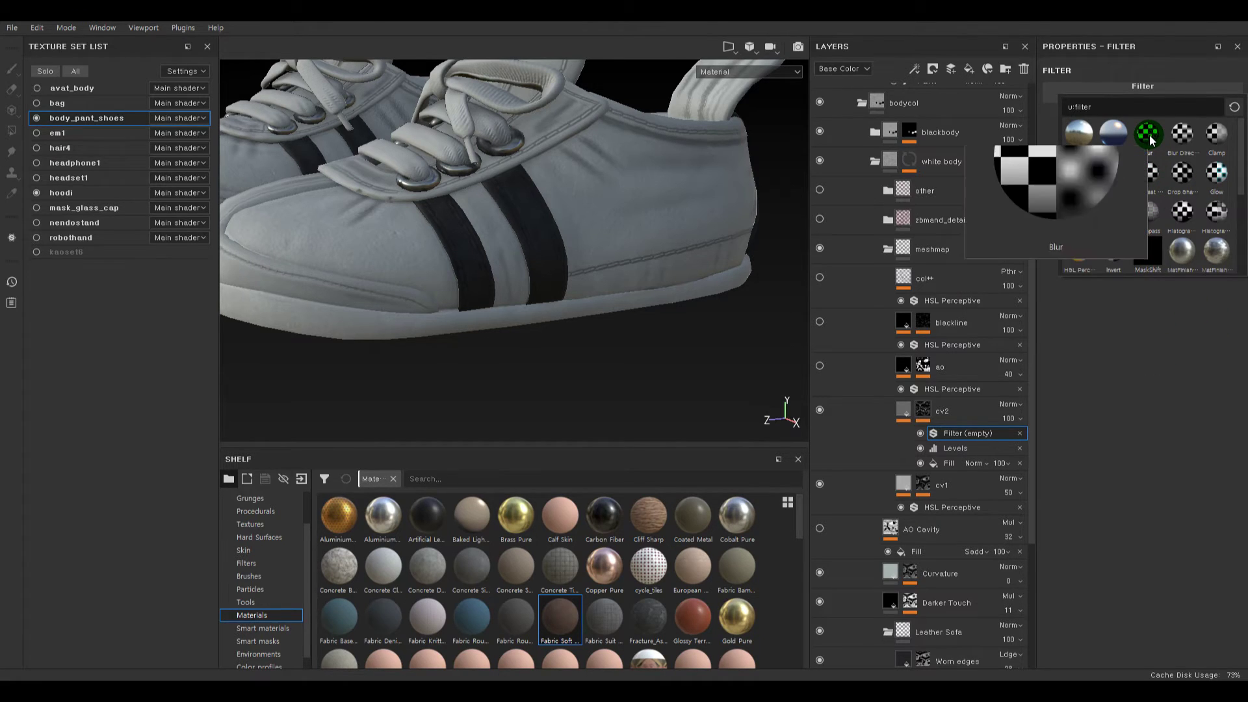
{"action": "left_click", "coordinate": [1149, 138]}
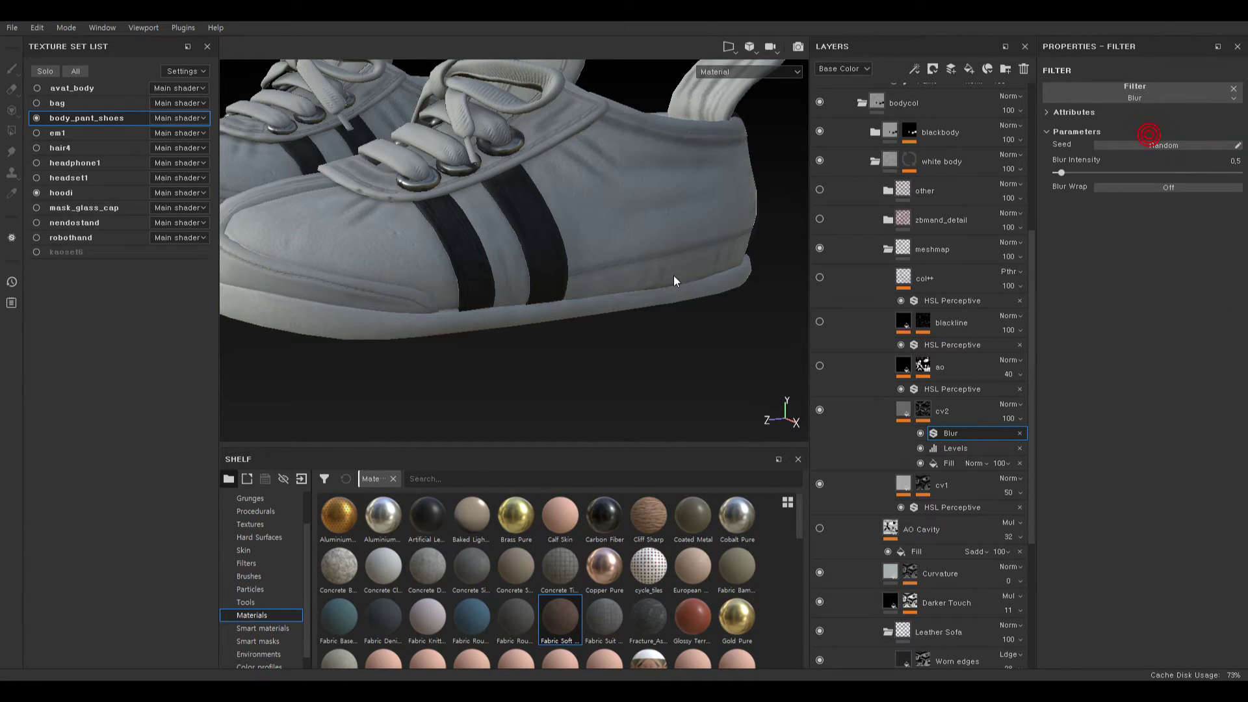
{"action": "right_click_drag", "start_coordinate": [645, 272], "coordinate": [583, 275], "text": "alt"}
{"action": "middle_click_drag", "start_coordinate": [605, 232], "coordinate": [719, 251], "text": "alt"}
{"action": "left_click_drag", "start_coordinate": [466, 240], "coordinate": [477, 270], "text": "alt"}
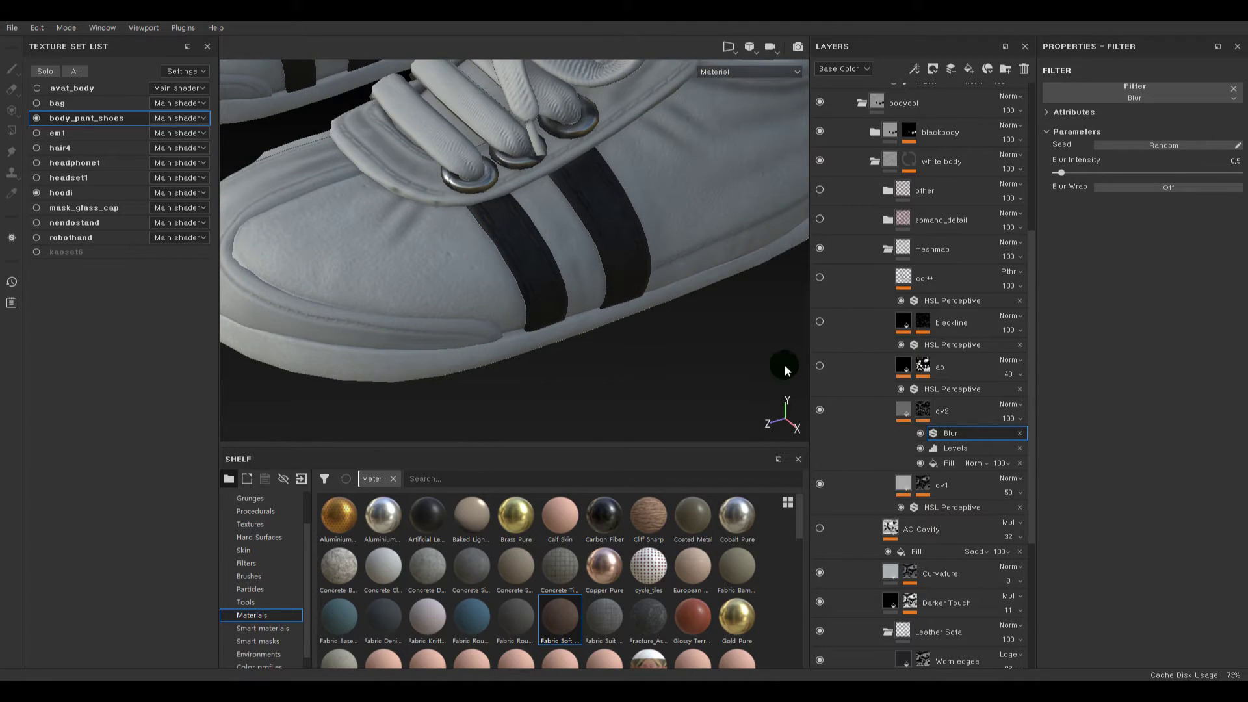
{"action": "left_click_drag", "start_coordinate": [674, 381], "coordinate": [690, 364], "text": "alt"}
{"action": "right_click_drag", "start_coordinate": [690, 364], "coordinate": [514, 311], "text": "alt"}
{"action": "left_click_drag", "start_coordinate": [513, 306], "coordinate": [529, 313], "text": "alt"}
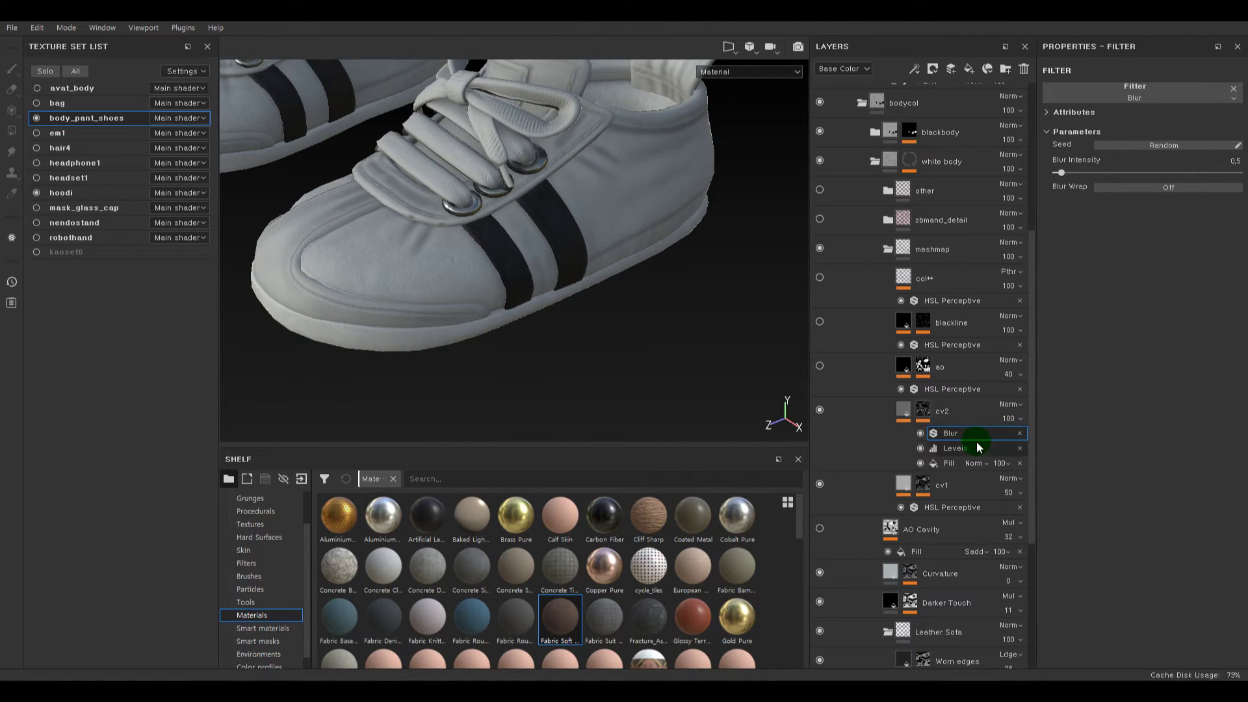
- Set the cv2 layer's opacity to 70
{"action": "left_click", "coordinate": [906, 416]}
{"action": "right_click_drag", "start_coordinate": [484, 262], "coordinate": [443, 247], "text": "alt"}
{"action": "left_click_drag", "start_coordinate": [481, 224], "coordinate": [534, 174], "text": "alt"}
{"action": "right_click_drag", "start_coordinate": [538, 177], "coordinate": [680, 243], "text": "alt"}
{"action": "left_click_drag", "start_coordinate": [674, 243], "coordinate": [720, 259], "text": "alt"}
{"action": "middle_click_drag", "start_coordinate": [715, 263], "coordinate": [708, 293], "text": "alt"}
{"action": "right_click_drag", "start_coordinate": [709, 294], "coordinate": [692, 294], "text": "alt"}
{"action": "left_click_drag", "start_coordinate": [689, 299], "coordinate": [706, 315], "text": "alt"}
{"action": "left_click", "coordinate": [1008, 420]}
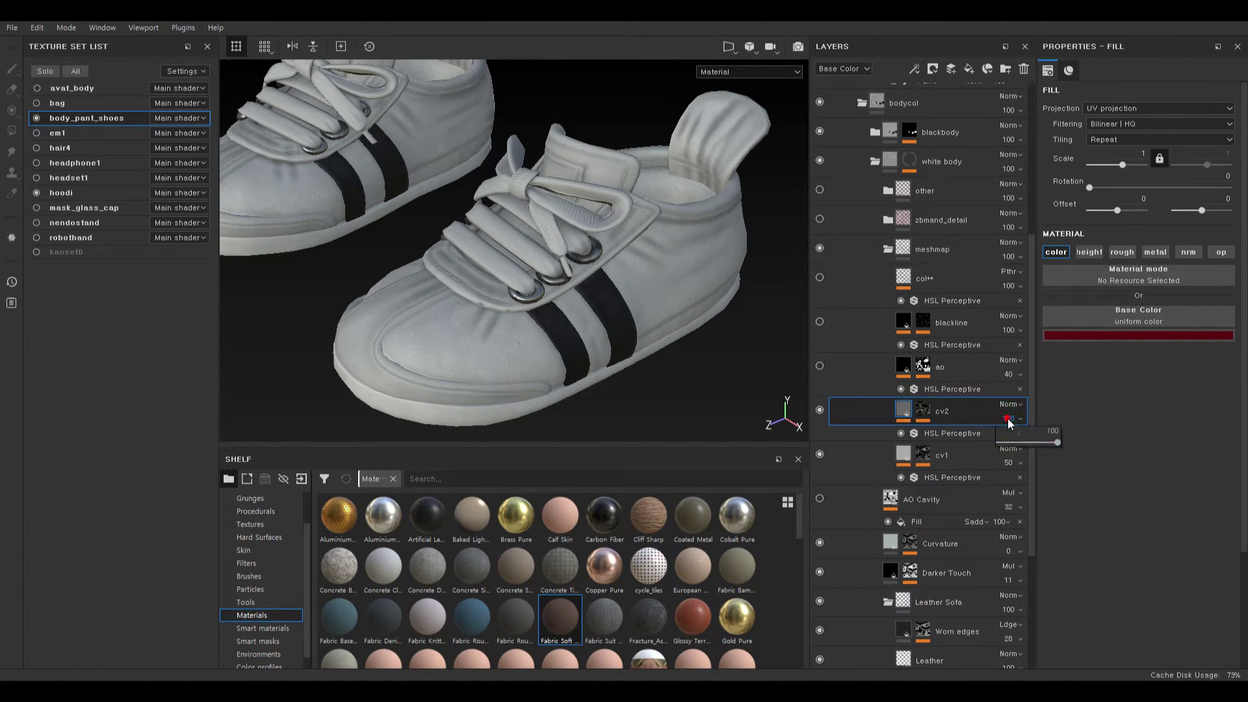
{"action": "mouse_move", "coordinate": [1050, 442]}
{"action": "left_mouse_down"}
{"action": "mouse_move", "coordinate": [996, 444]}
{"action": "mouse_move", "coordinate": [1036, 444]}
{"action": "left_mouse_up"}
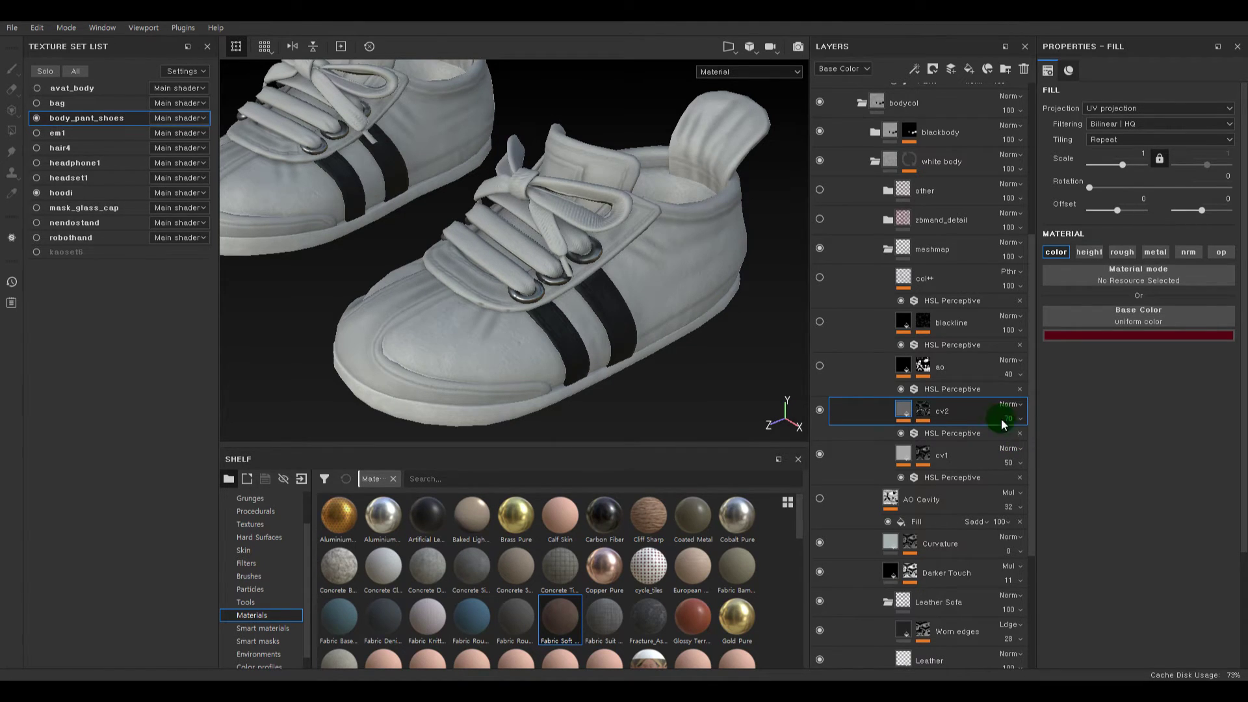
- Show the ao layer, compare the shoe with it on and off, and set its opacity to 70
{"action": "left_click", "coordinate": [820, 366]}
{"action": "left_click", "coordinate": [820, 367]}
{"action": "left_click", "coordinate": [820, 366]}
{"action": "left_click_drag", "start_coordinate": [693, 244], "coordinate": [704, 259], "text": "alt"}
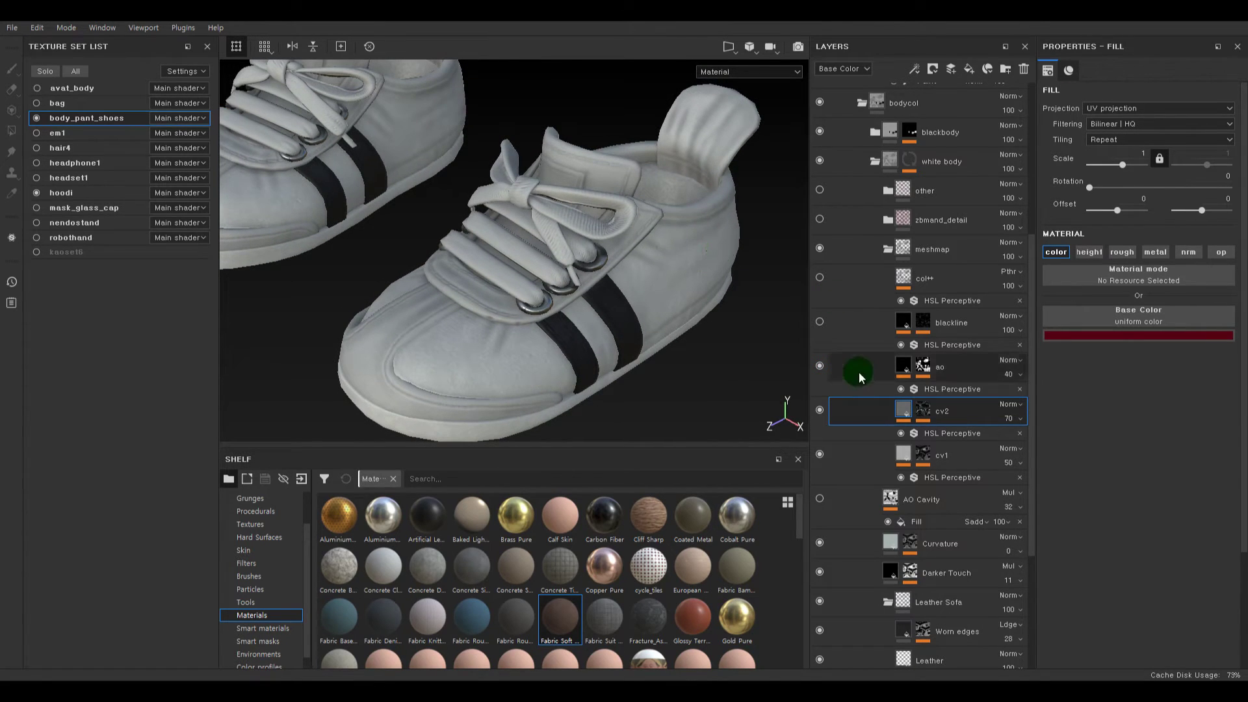
{"action": "left_click", "coordinate": [817, 360]}
{"action": "left_click", "coordinate": [818, 359]}
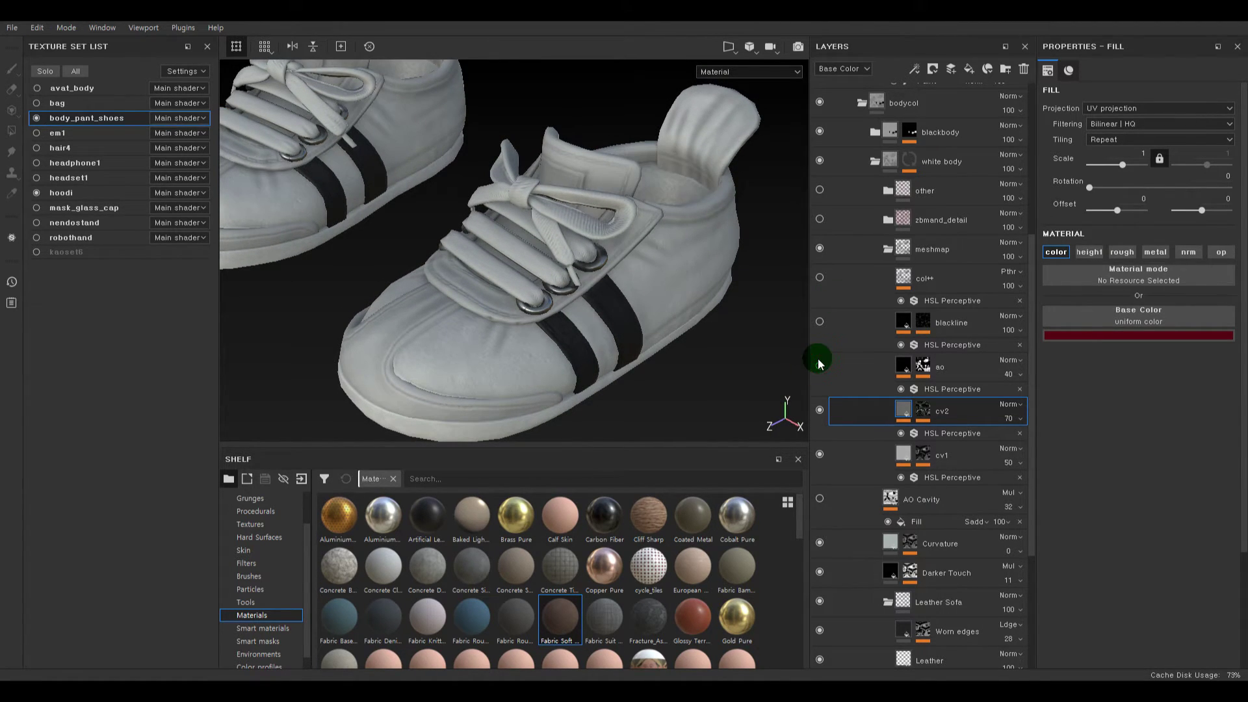
{"action": "left_click", "coordinate": [817, 359]}
{"action": "left_click", "coordinate": [818, 360]}
{"action": "left_click", "coordinate": [818, 359]}
{"action": "left_click", "coordinate": [817, 360]}
{"action": "left_click", "coordinate": [1004, 375]}
{"action": "left_click_drag", "start_coordinate": [1025, 397], "coordinate": [1042, 397]}
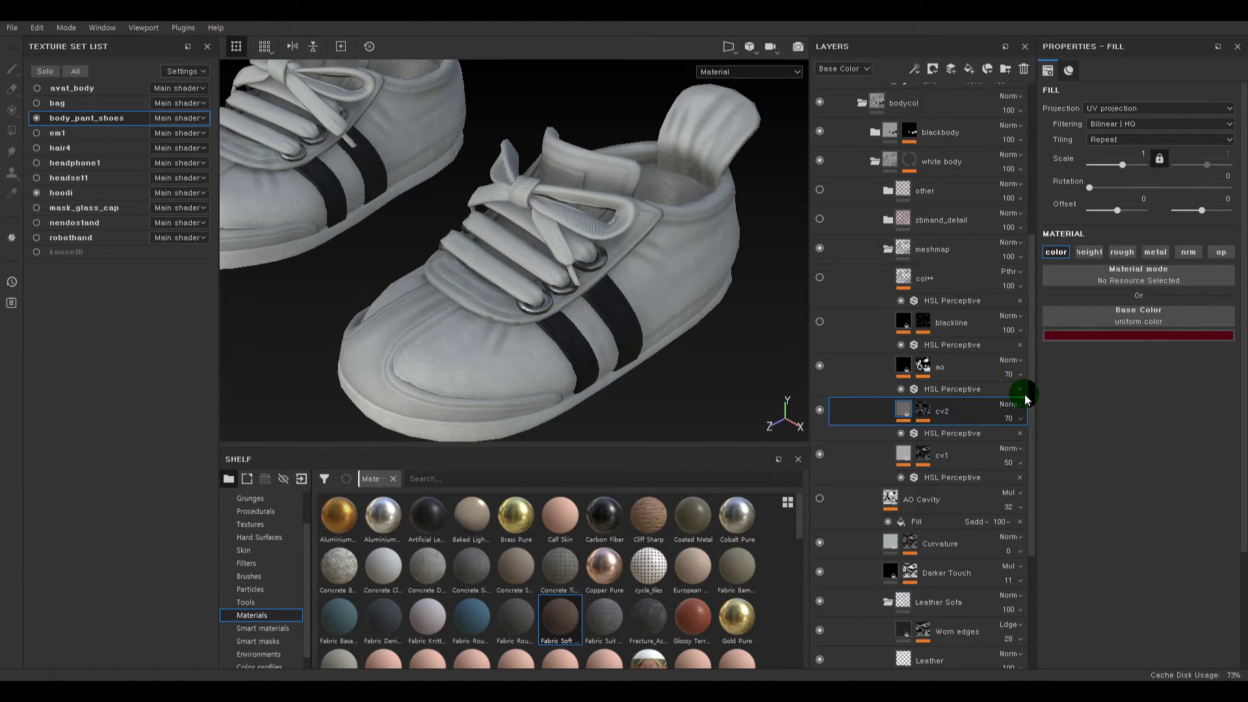
- Show the blackline layer and compare the shoes with it switched on and off
{"action": "right_click_drag", "start_coordinate": [647, 318], "coordinate": [685, 279], "text": "alt"}
{"action": "left_click_drag", "start_coordinate": [691, 278], "coordinate": [643, 259], "text": "alt"}
{"action": "right_click_drag", "start_coordinate": [643, 259], "coordinate": [694, 331], "text": "alt"}
{"action": "left_click_drag", "start_coordinate": [693, 332], "coordinate": [652, 264], "text": "alt"}
{"action": "right_click_drag", "start_coordinate": [652, 265], "coordinate": [663, 253], "text": "alt"}
{"action": "left_click", "coordinate": [818, 322]}
{"action": "left_click", "coordinate": [818, 321]}
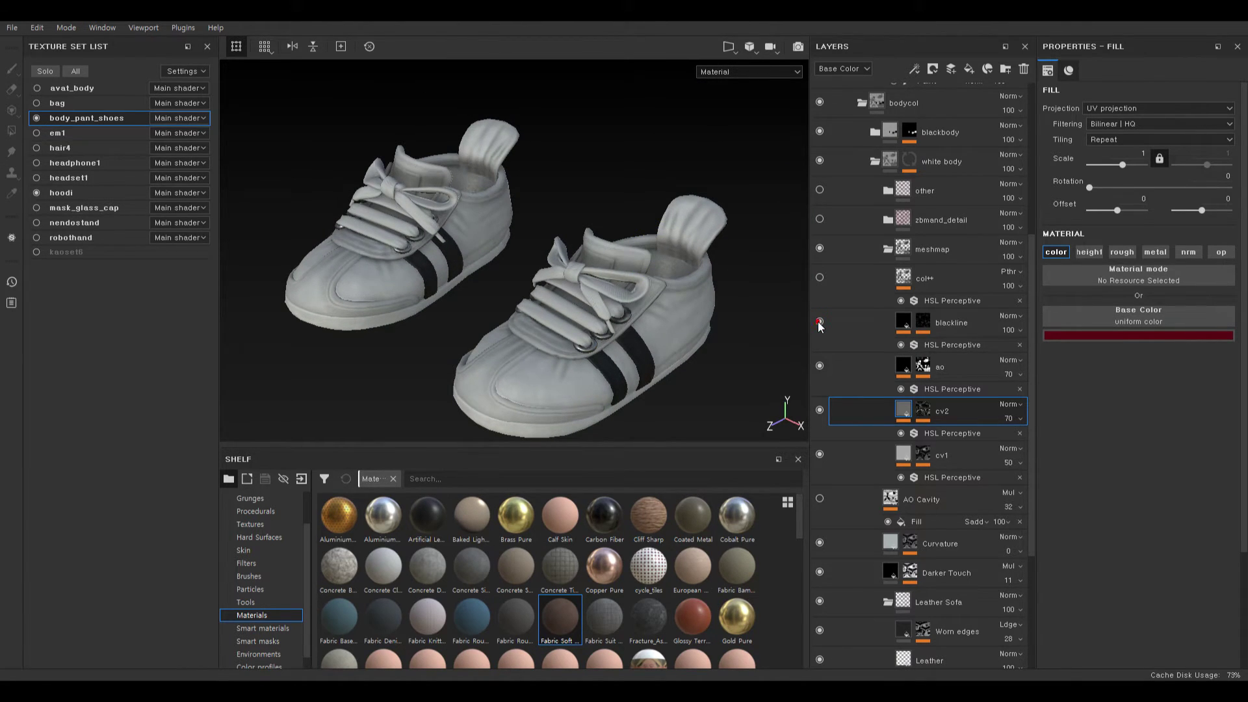
{"action": "left_click", "coordinate": [818, 321]}
{"action": "middle_click_drag", "start_coordinate": [559, 346], "coordinate": [580, 245], "text": "alt"}
{"action": "right_click_drag", "start_coordinate": [579, 245], "coordinate": [648, 327], "text": "alt"}
{"action": "left_click", "coordinate": [821, 322]}
{"action": "left_click", "coordinate": [820, 321]}
{"action": "scroll", "coordinate": [693, 193], "scroll_direction": "down", "scroll_amount": 4}
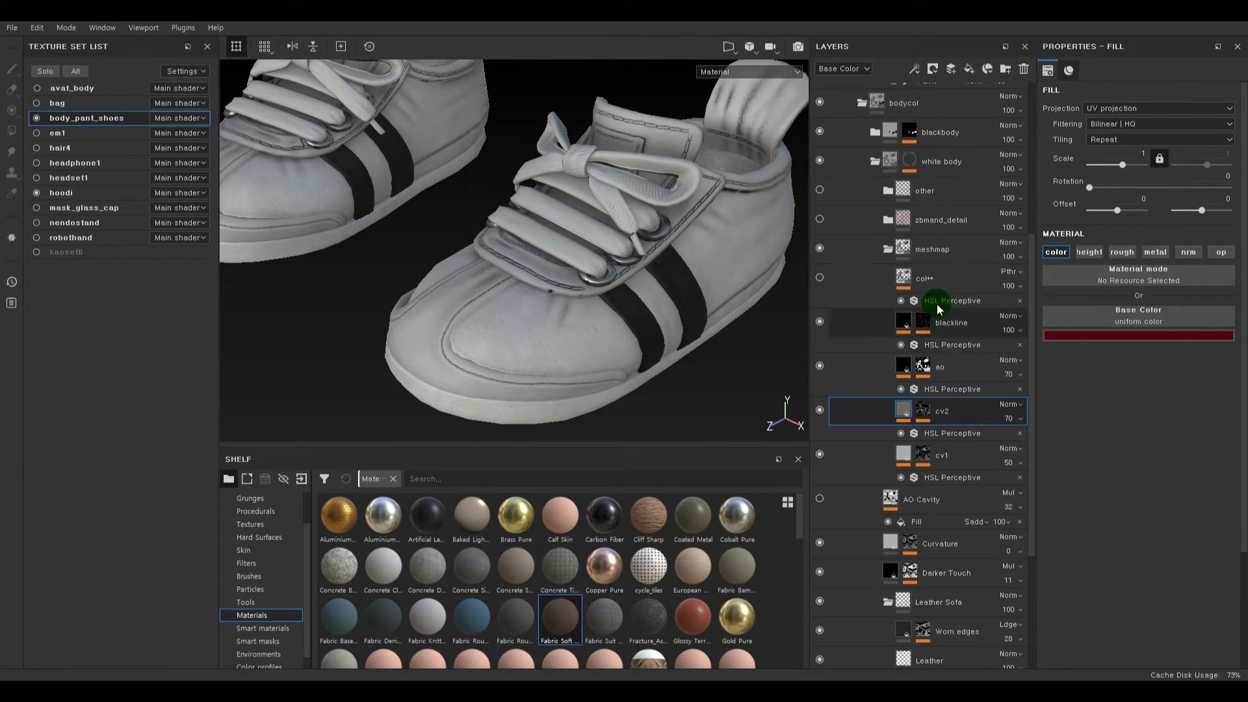
{"action": "left_click_drag", "start_coordinate": [652, 290], "coordinate": [668, 306], "text": "alt"}
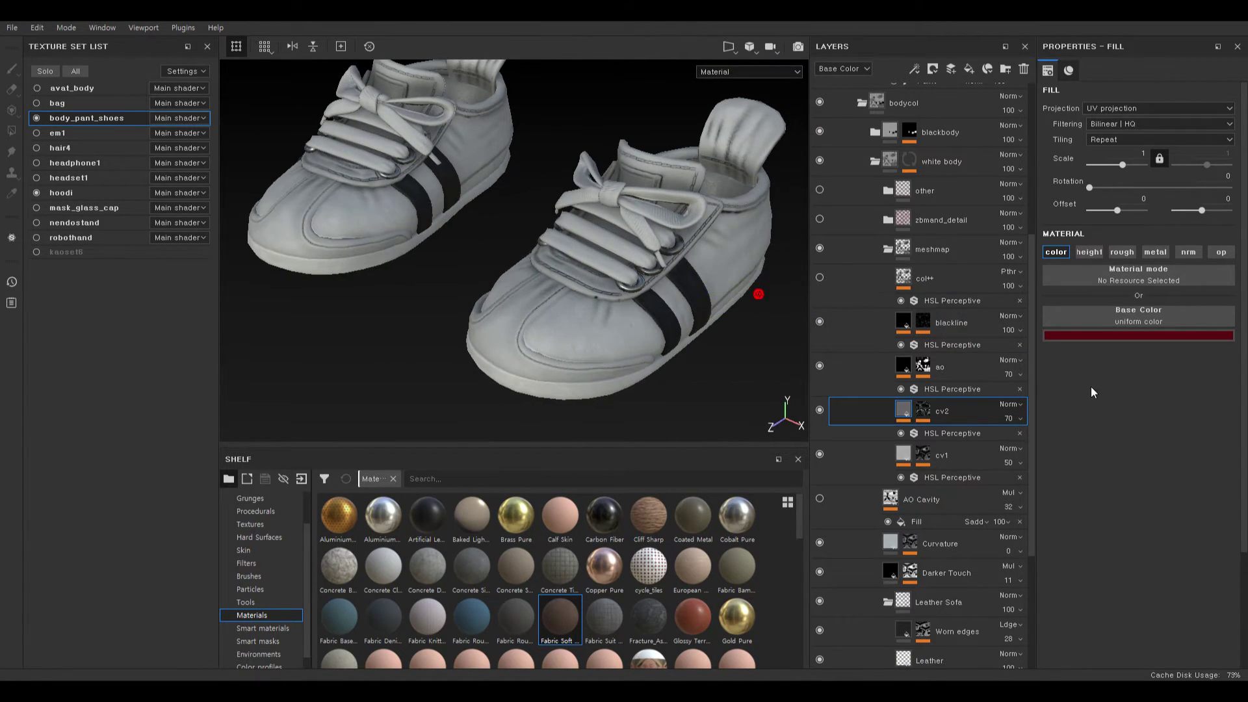
- Lower the blackline layer's opacity to just under 50 and check both shoes
{"action": "left_click", "coordinate": [1004, 331]}
{"action": "mouse_move", "coordinate": [1020, 352]}
{"action": "left_mouse_down"}
{"action": "mouse_move", "coordinate": [1007, 354]}
{"action": "mouse_move", "coordinate": [1035, 353]}
{"action": "left_mouse_up"}
{"action": "left_click_drag", "start_coordinate": [669, 323], "coordinate": [682, 313], "text": "alt"}
{"action": "right_click_drag", "start_coordinate": [725, 287], "coordinate": [713, 359], "text": "alt"}
{"action": "middle_click_drag", "start_coordinate": [715, 359], "coordinate": [630, 308], "text": "alt"}
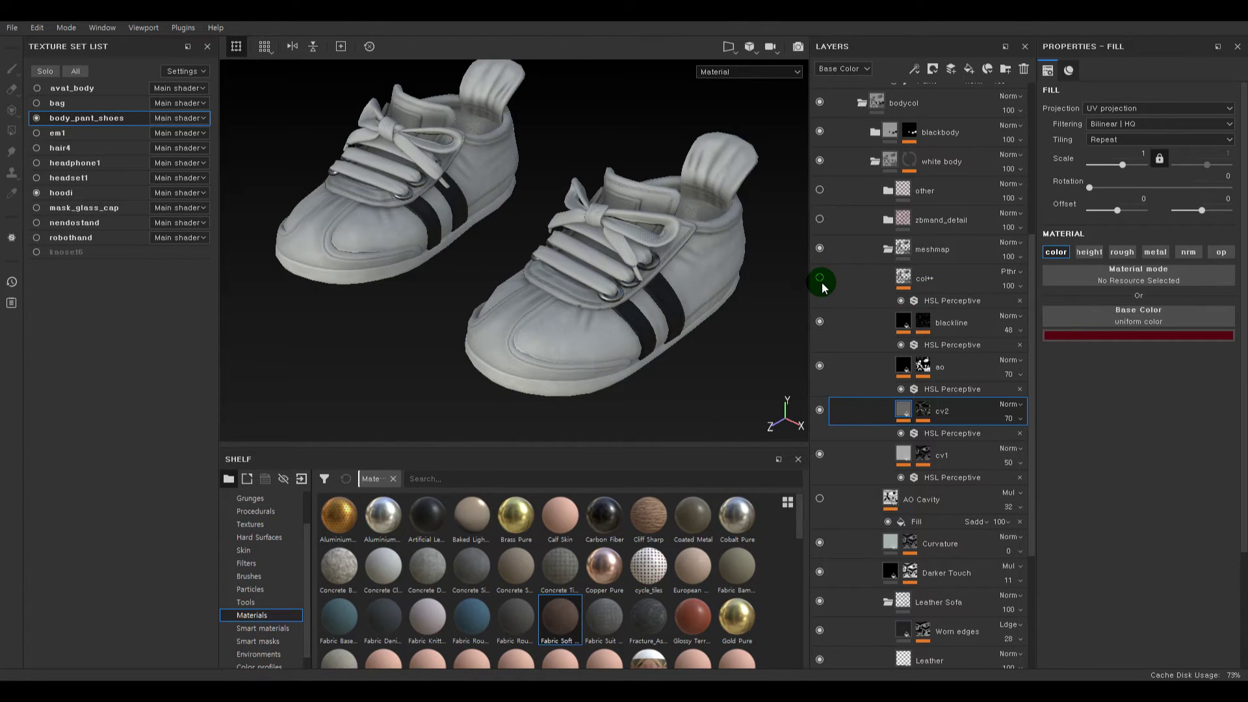
- Collapse the meshmap folder of the white body, and show and expand the zbmand_detail folder
{"action": "left_click", "coordinate": [888, 252]}
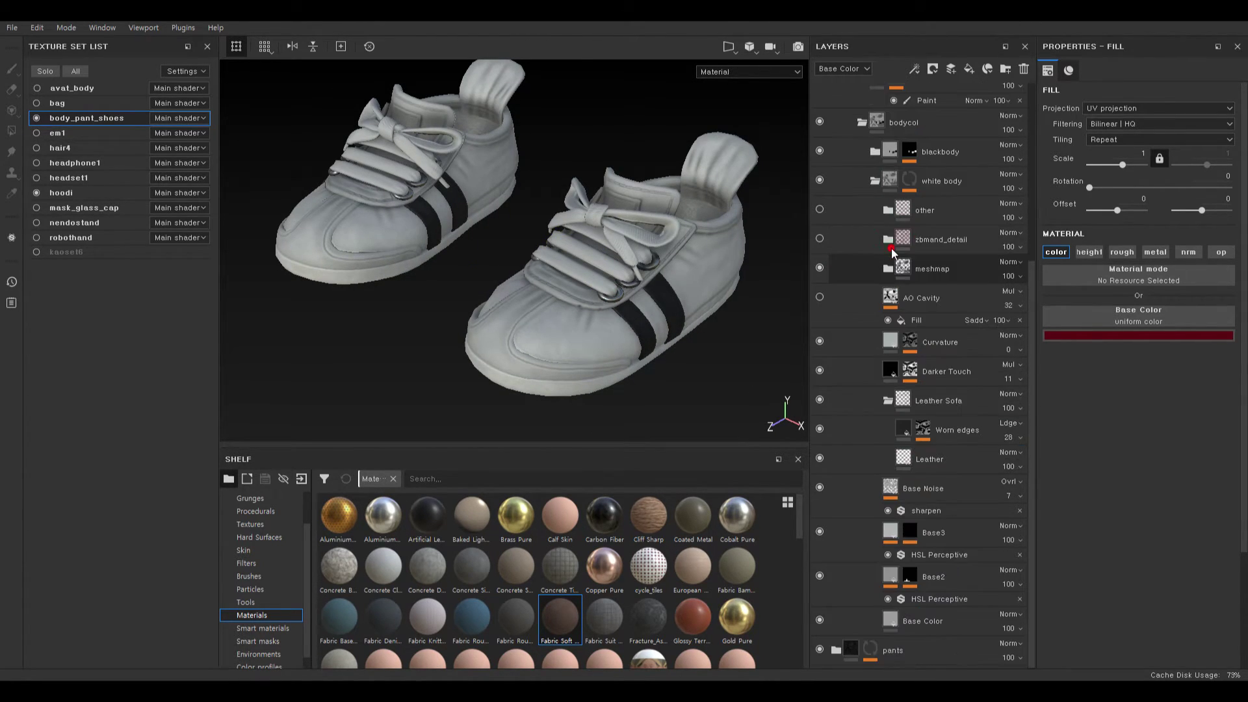
{"action": "left_click", "coordinate": [820, 239]}
{"action": "left_click", "coordinate": [904, 240]}
{"action": "left_click", "coordinate": [888, 239]}
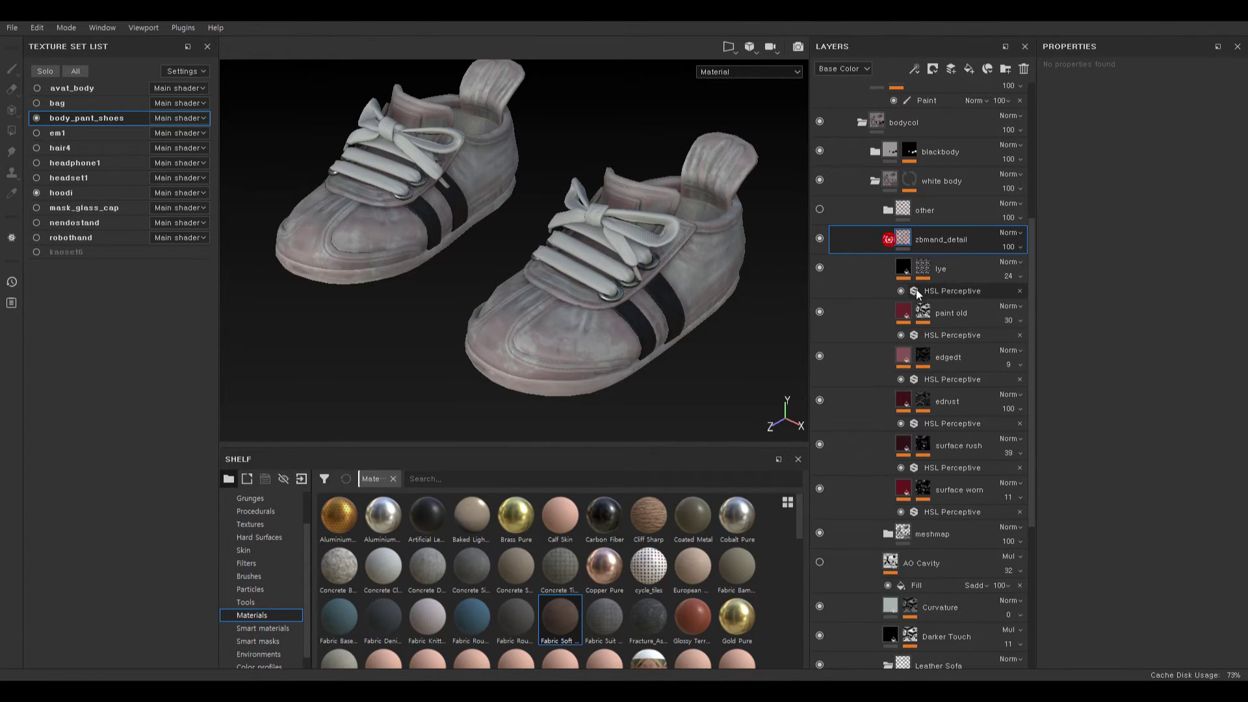
- Hide every layer above surface worn in the zbmand_detail folder
{"action": "right_click", "coordinate": [944, 353]}
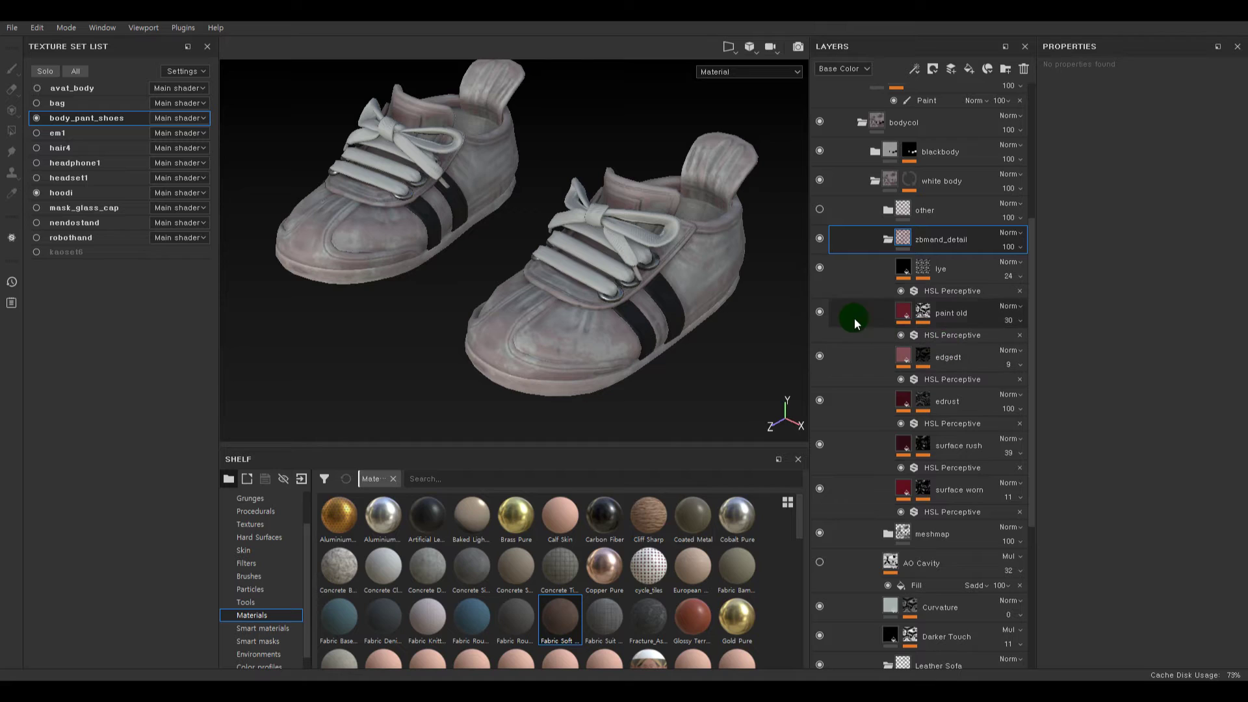
{"action": "left_click", "coordinate": [819, 267]}
{"action": "left_click", "coordinate": [819, 312]}
{"action": "left_click", "coordinate": [820, 356]}
{"action": "left_click", "coordinate": [820, 400]}
{"action": "left_click", "coordinate": [820, 445]}
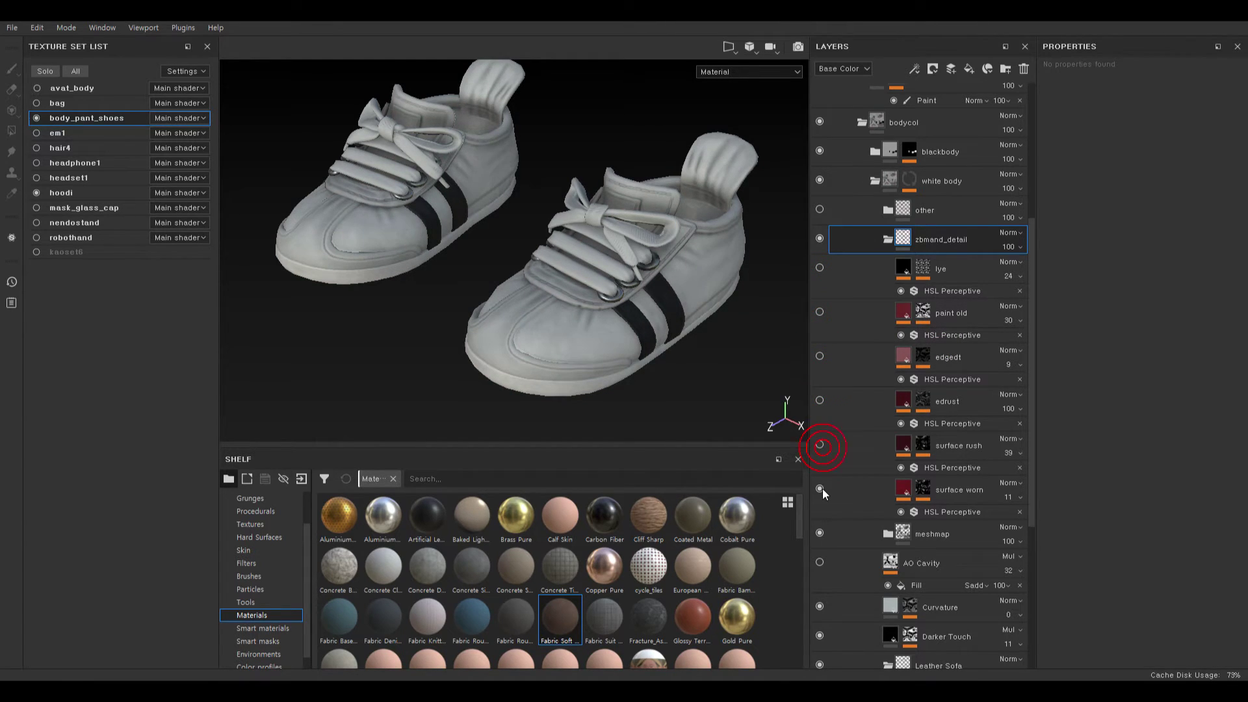
- Compare the shoes with the surface worn layer on and off, and delete that layer
{"action": "left_click", "coordinate": [822, 489]}
{"action": "right_click_drag", "start_coordinate": [571, 256], "coordinate": [702, 377], "text": "alt"}
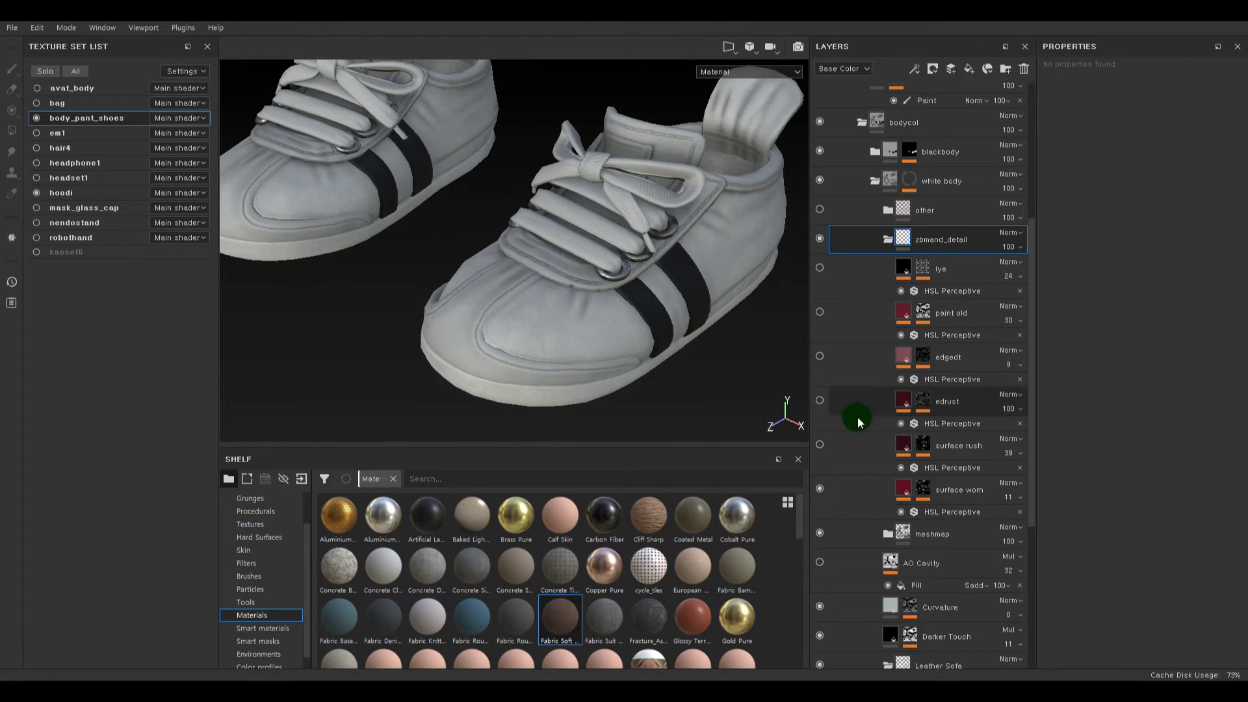
{"action": "left_click", "coordinate": [817, 486]}
{"action": "left_click", "coordinate": [817, 486]}
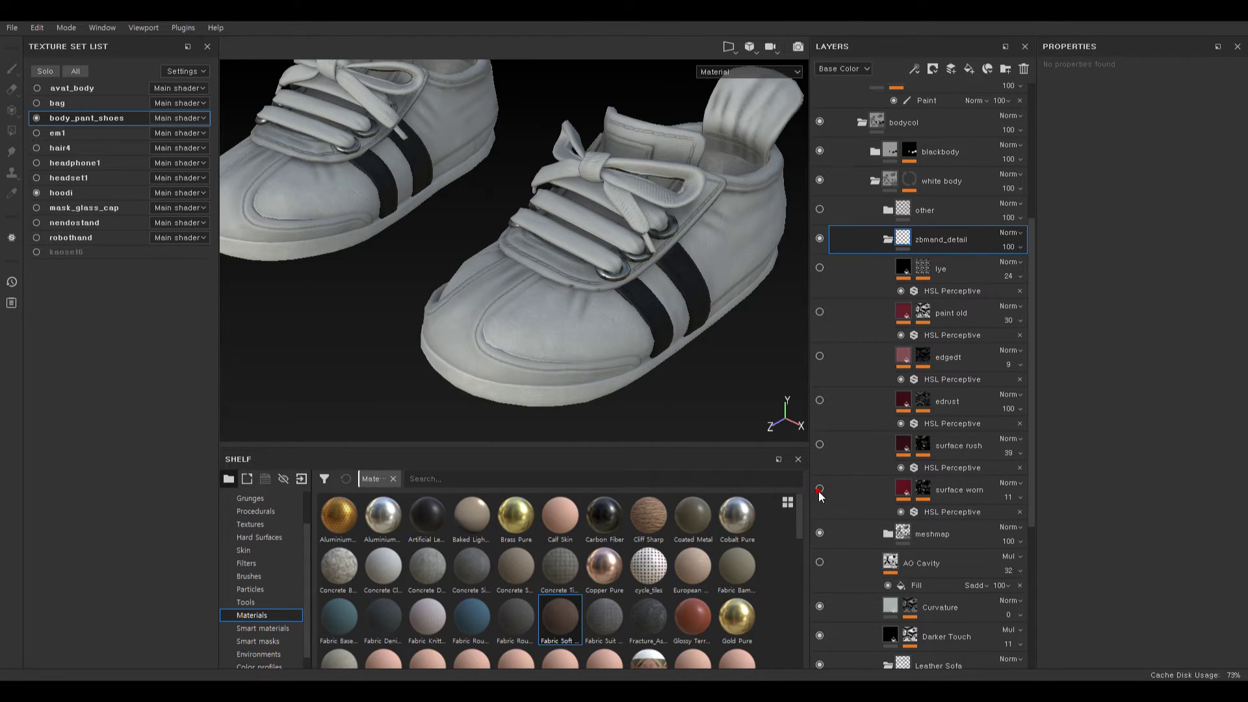
{"action": "left_click", "coordinate": [903, 488]}
{"action": "key", "text": "Delete"}
- Show the surface rush layer and compare the shoes with it switched on and off
{"action": "left_click", "coordinate": [818, 447]}
{"action": "left_click", "coordinate": [817, 447]}
{"action": "left_click", "coordinate": [817, 446]}
{"action": "left_click", "coordinate": [817, 446]}
{"action": "left_click", "coordinate": [817, 447]}
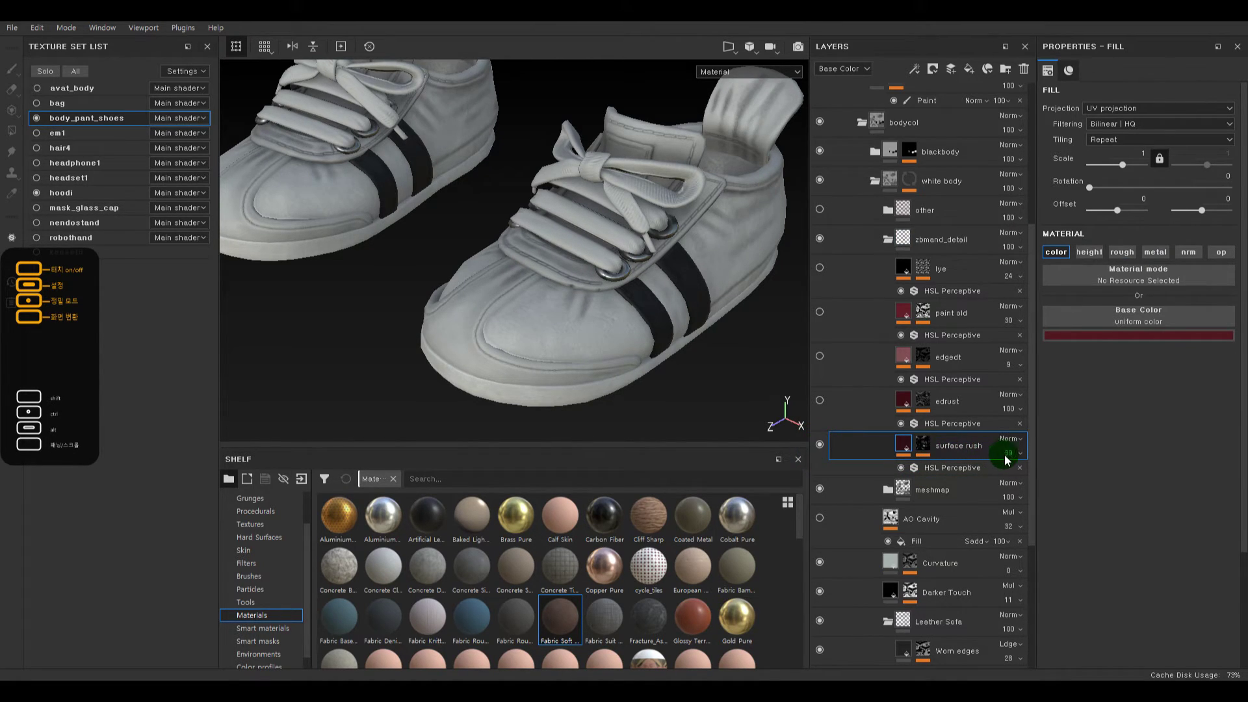
{"action": "left_click_drag", "start_coordinate": [729, 366], "coordinate": [723, 328], "text": "alt"}
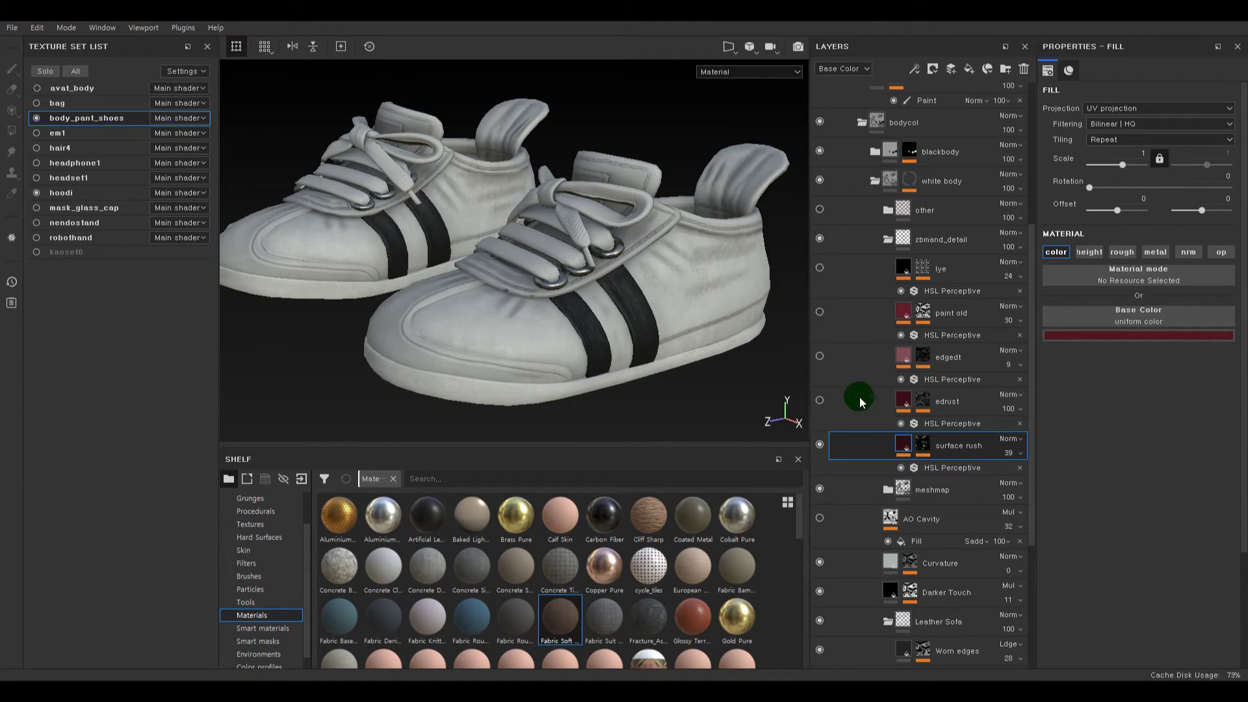
- Set the surface rush layer's opacity to 35
{"action": "left_click", "coordinate": [922, 444]}
{"action": "left_click", "coordinate": [1010, 452]}
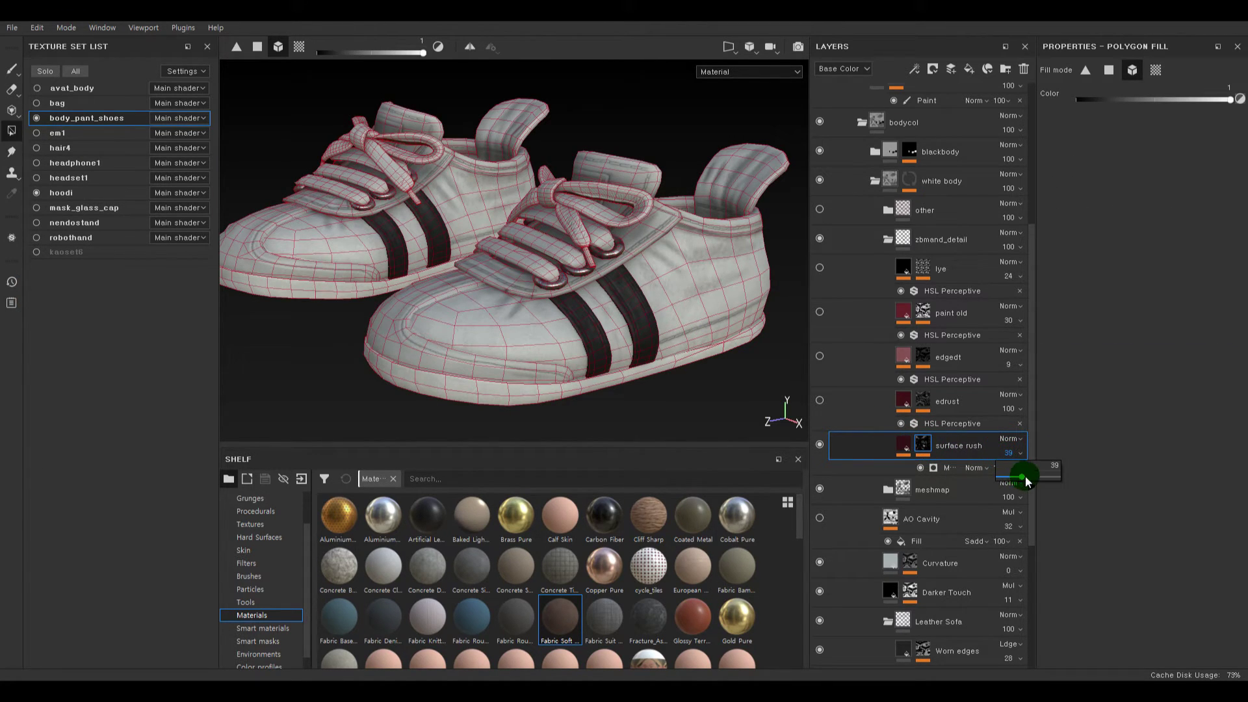
{"action": "mouse_move", "coordinate": [1029, 477]}
{"action": "left_mouse_down"}
{"action": "mouse_move", "coordinate": [1045, 478]}
{"action": "mouse_move", "coordinate": [1021, 476]}
{"action": "left_mouse_up"}
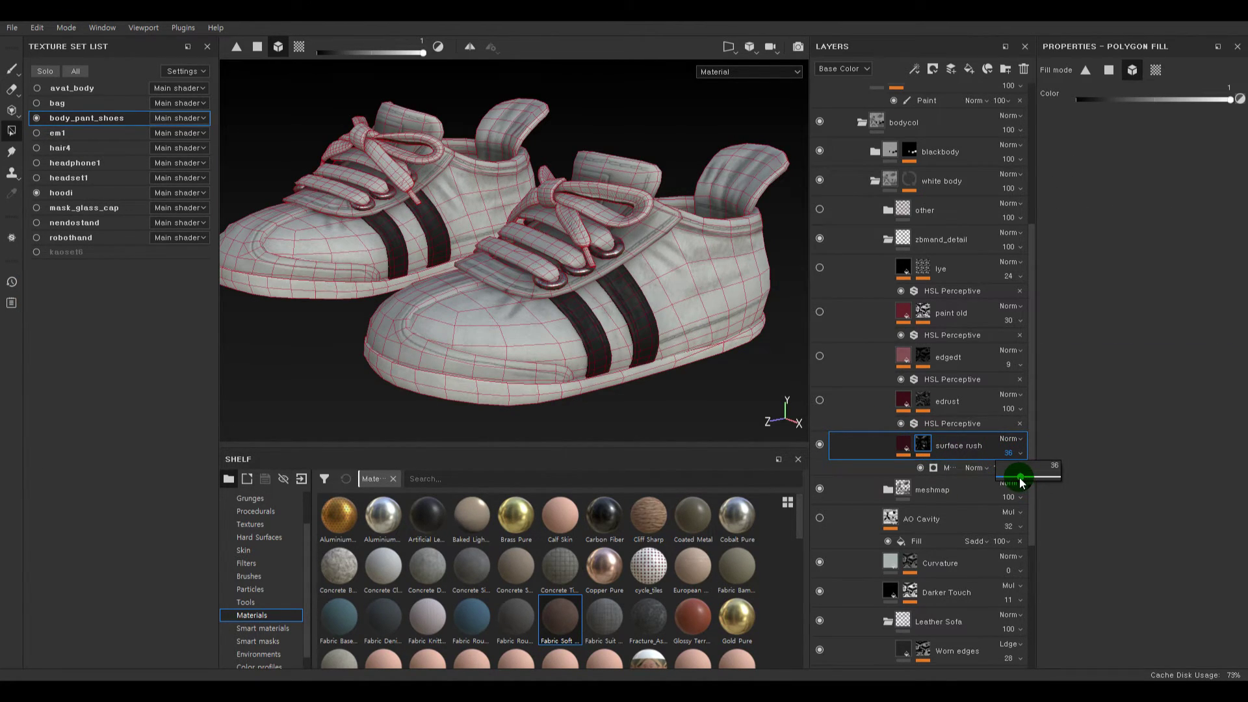
{"action": "left_click", "coordinate": [897, 444]}
- Show the edrust layer and compare the shoe with it switched on and off
{"action": "left_click_drag", "start_coordinate": [677, 344], "coordinate": [697, 380], "text": "alt"}
{"action": "left_click", "coordinate": [820, 400]}
{"action": "left_click", "coordinate": [822, 401]}
{"action": "left_click", "coordinate": [822, 400]}
{"action": "left_click", "coordinate": [823, 401]}
{"action": "left_click", "coordinate": [822, 401]}
- Change the edrust layer's base color to black
{"action": "left_click", "coordinate": [905, 399]}
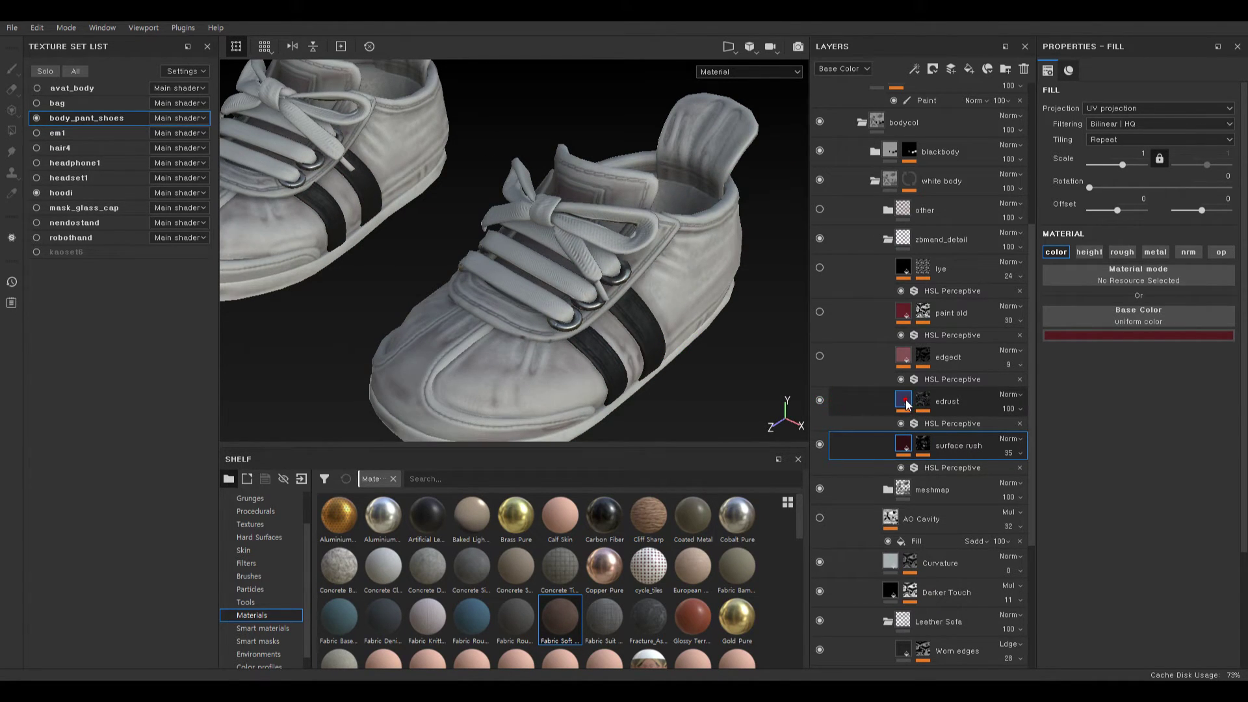
{"action": "left_click", "coordinate": [1157, 337]}
{"action": "left_click_drag", "start_coordinate": [1093, 430], "coordinate": [1014, 481]}
{"action": "left_click_drag", "start_coordinate": [771, 385], "coordinate": [663, 354], "text": "alt"}
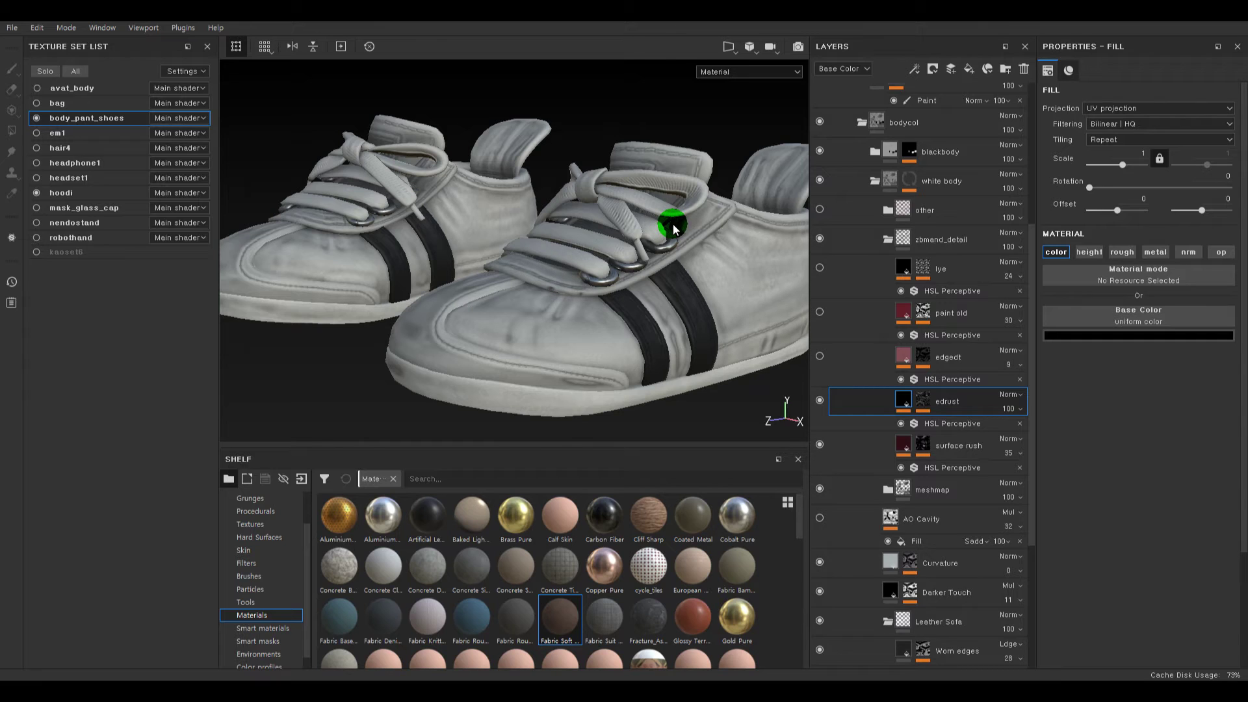
- Compare the toe with the edrust layer on and off, and set its opacity to 47
{"action": "left_click_drag", "start_coordinate": [641, 223], "coordinate": [657, 251], "text": "alt"}
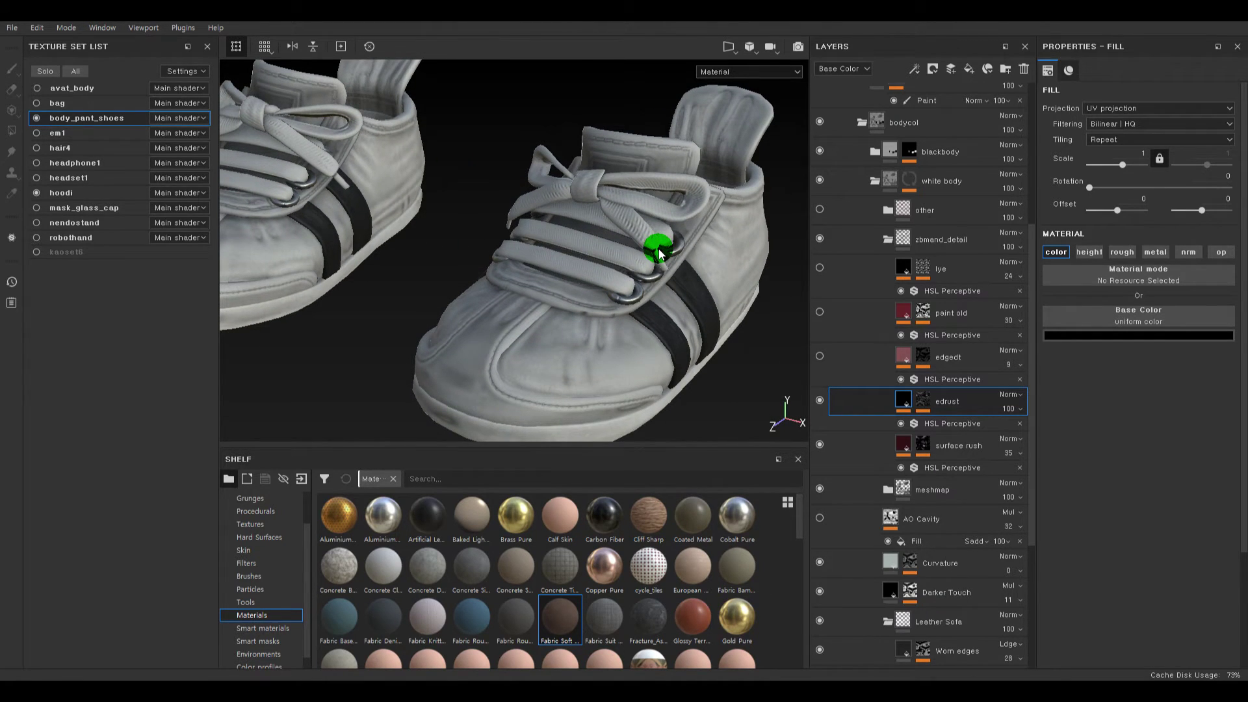
{"action": "scroll", "coordinate": [671, 299], "scroll_direction": "down", "scroll_amount": 5}
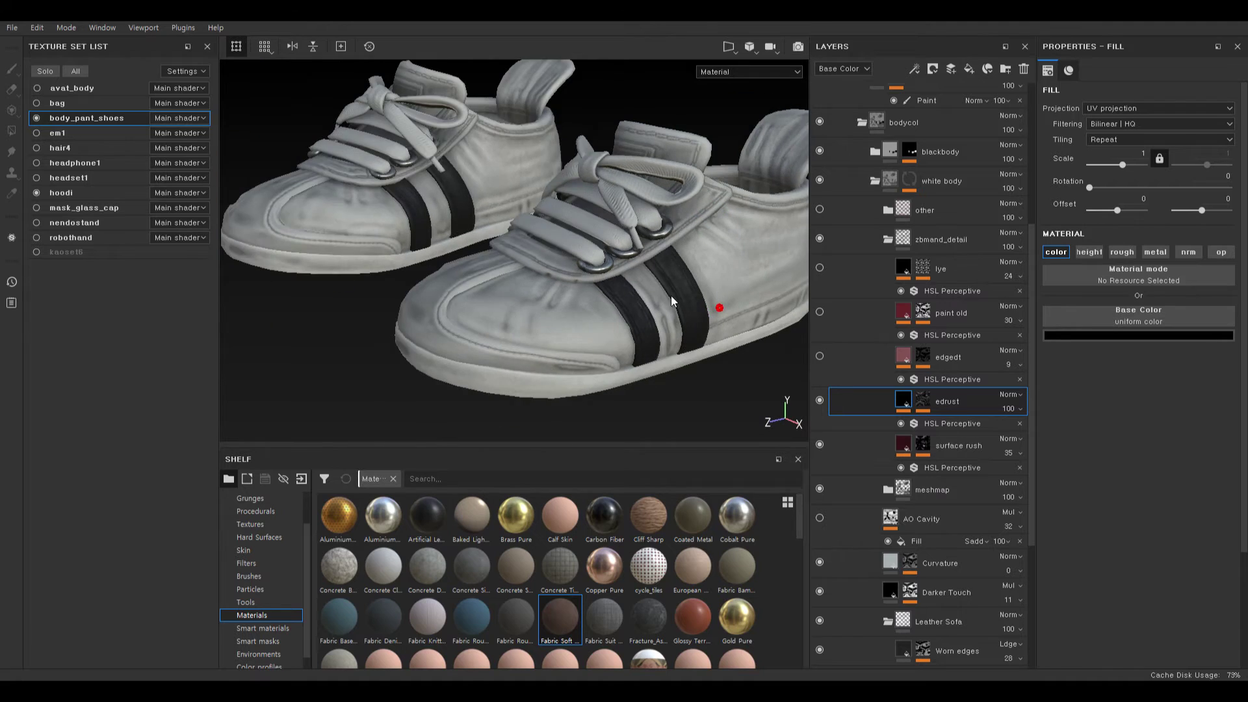
{"action": "right_click_drag", "start_coordinate": [660, 265], "coordinate": [699, 381], "text": "alt"}
{"action": "right_click_drag", "start_coordinate": [628, 348], "coordinate": [679, 435], "text": "alt"}
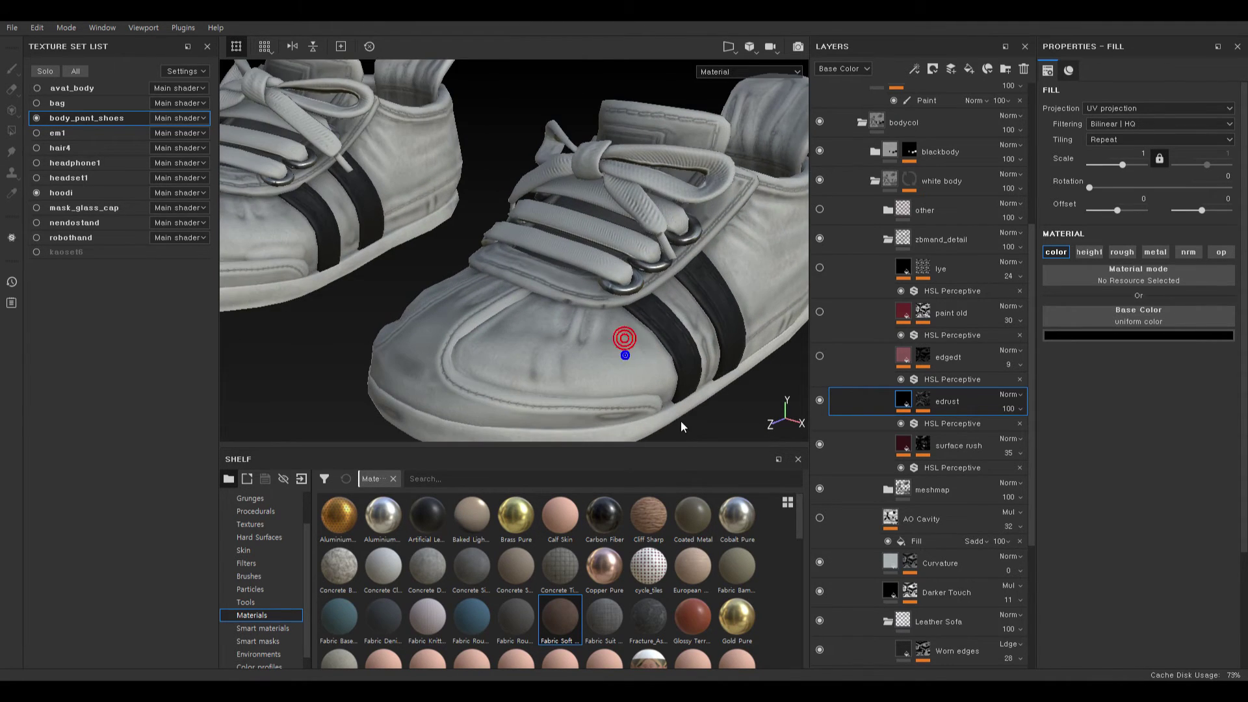
{"action": "middle_click_drag", "start_coordinate": [680, 434], "coordinate": [704, 363], "text": "alt"}
{"action": "left_click", "coordinate": [819, 399]}
{"action": "left_click", "coordinate": [819, 400]}
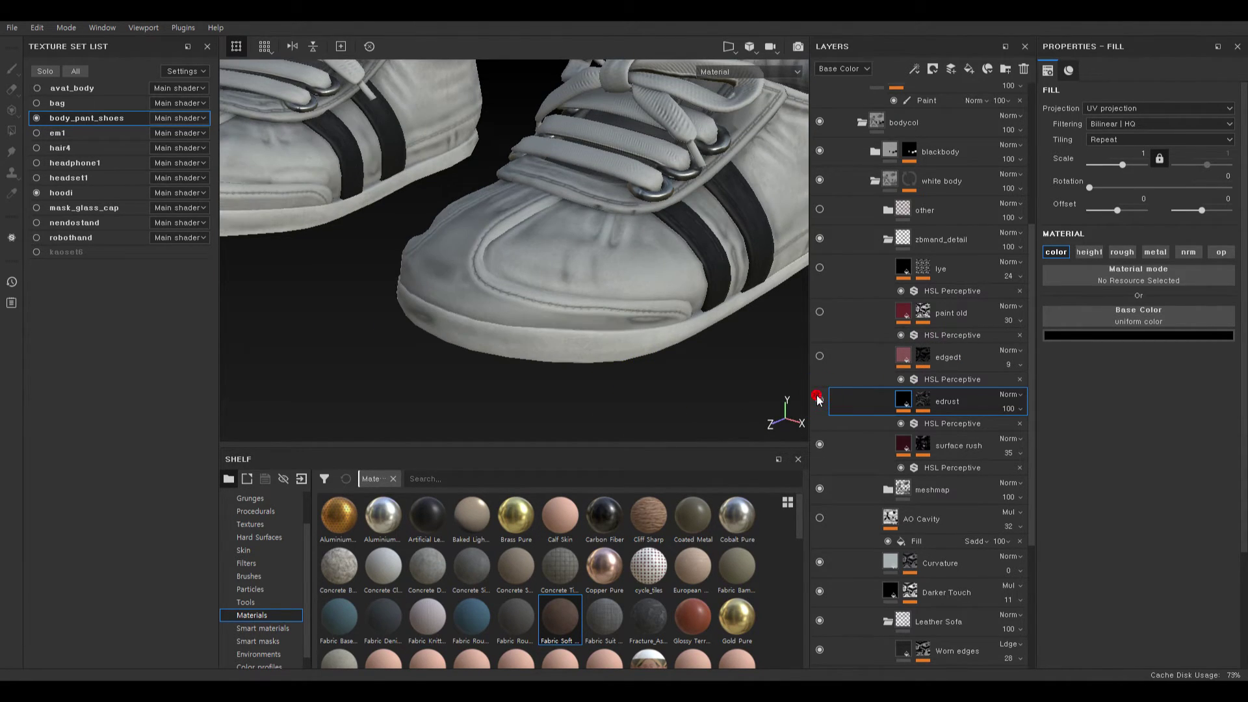
{"action": "left_click", "coordinate": [818, 399]}
{"action": "left_click", "coordinate": [818, 399]}
{"action": "left_click_drag", "start_coordinate": [653, 287], "coordinate": [651, 305], "text": "alt"}
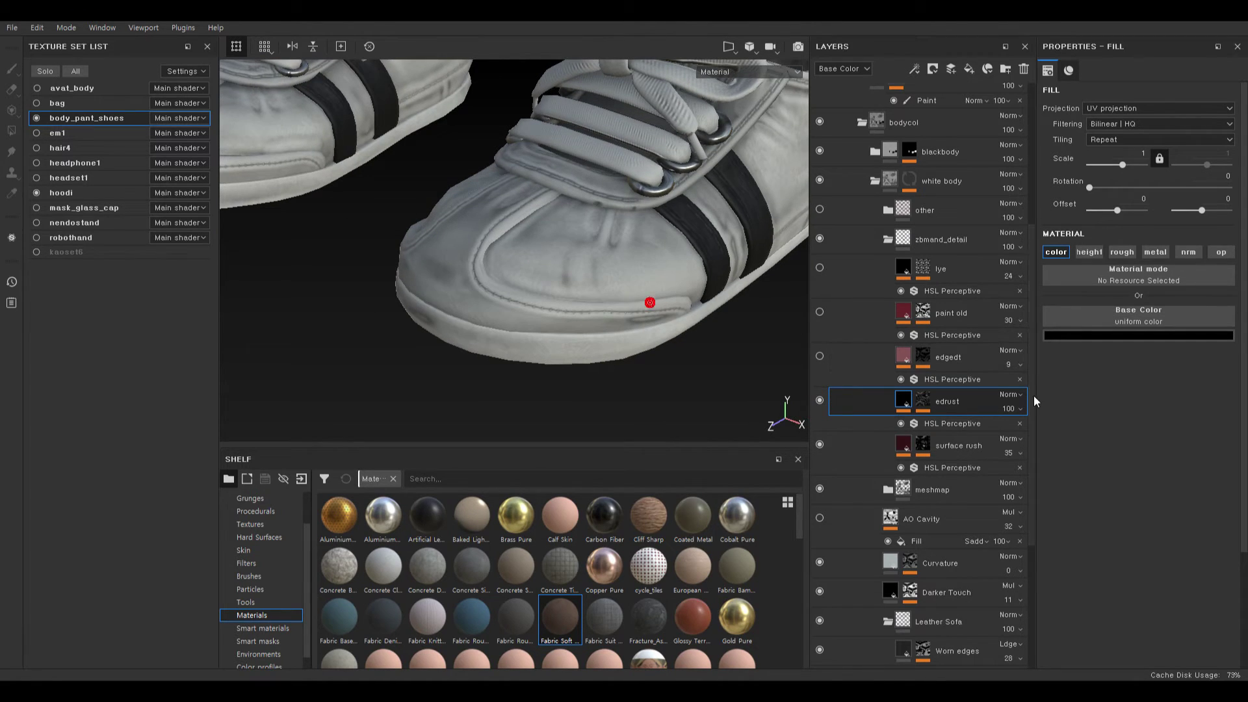
{"action": "left_click_drag", "start_coordinate": [1033, 432], "coordinate": [996, 433]}
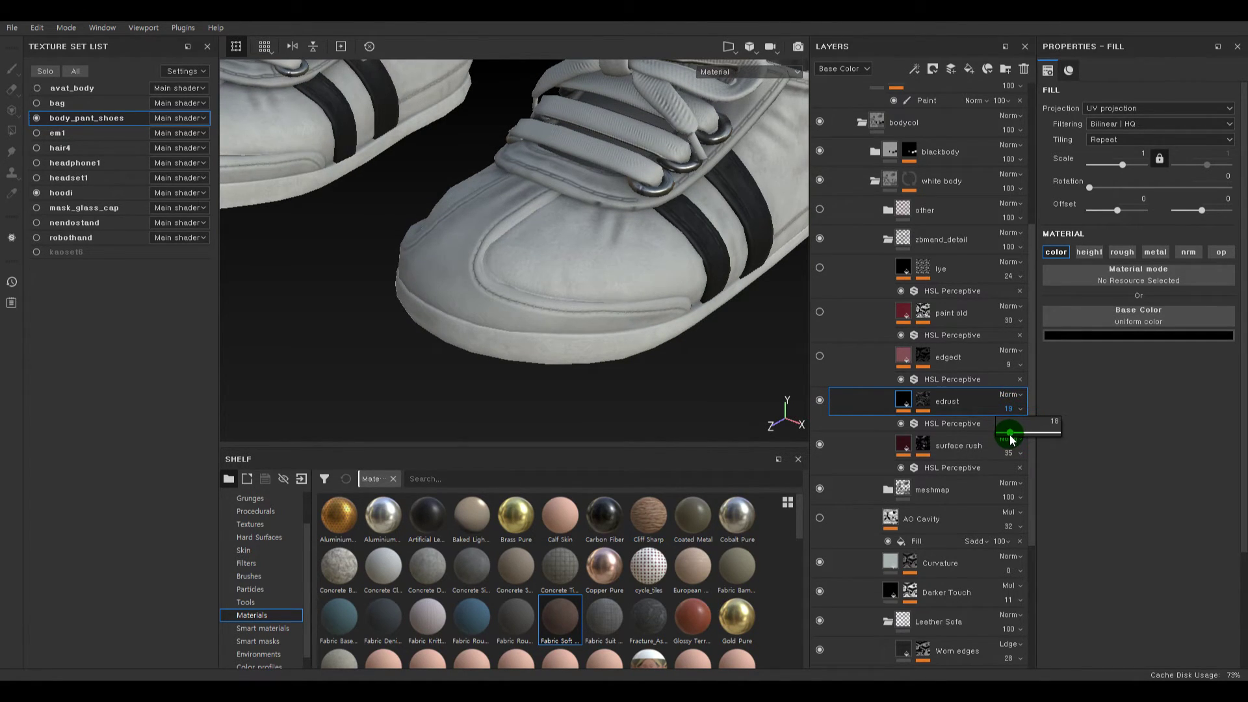
{"action": "left_click_drag", "start_coordinate": [1025, 437], "coordinate": [1029, 436]}
- Examine the toe, laces and sides of the shoes from several angles with the softened edrust layer
{"action": "left_click_drag", "start_coordinate": [658, 223], "coordinate": [551, 236], "text": "alt"}
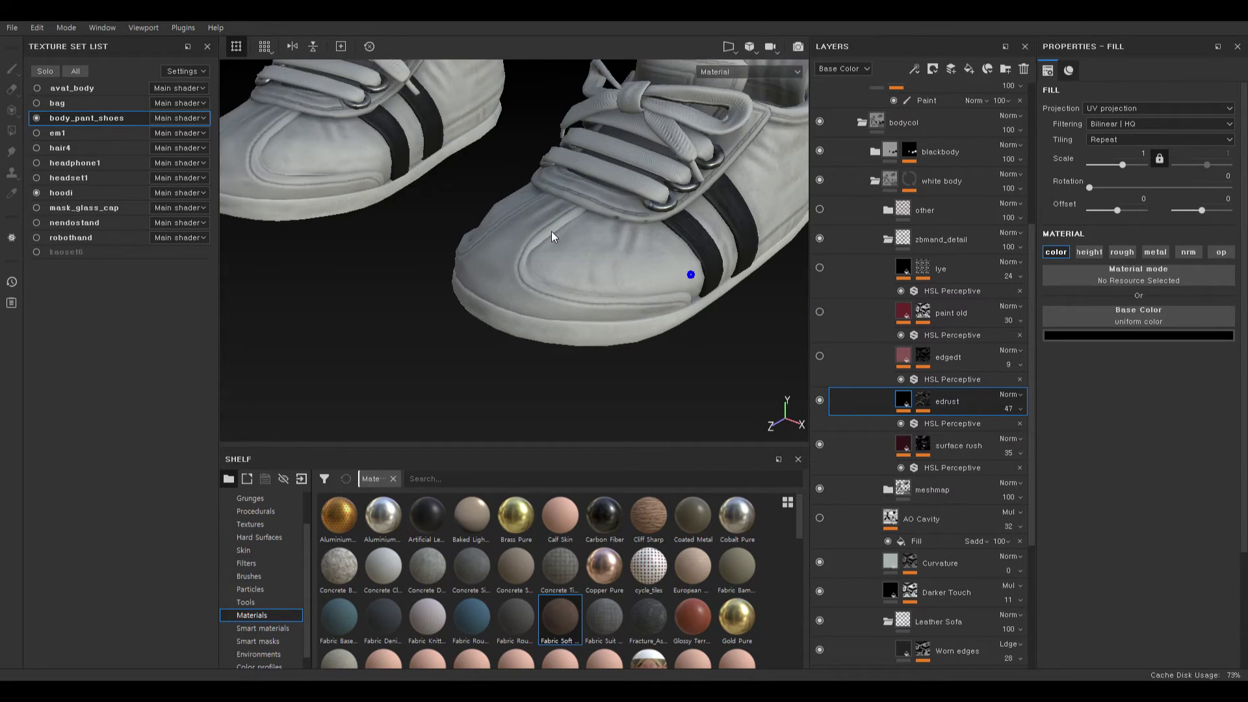
{"action": "right_click_drag", "start_coordinate": [551, 236], "coordinate": [641, 326], "text": "alt"}
{"action": "middle_click_drag", "start_coordinate": [642, 326], "coordinate": [685, 329], "text": "alt"}
{"action": "left_click_drag", "start_coordinate": [685, 329], "coordinate": [643, 305], "text": "alt"}
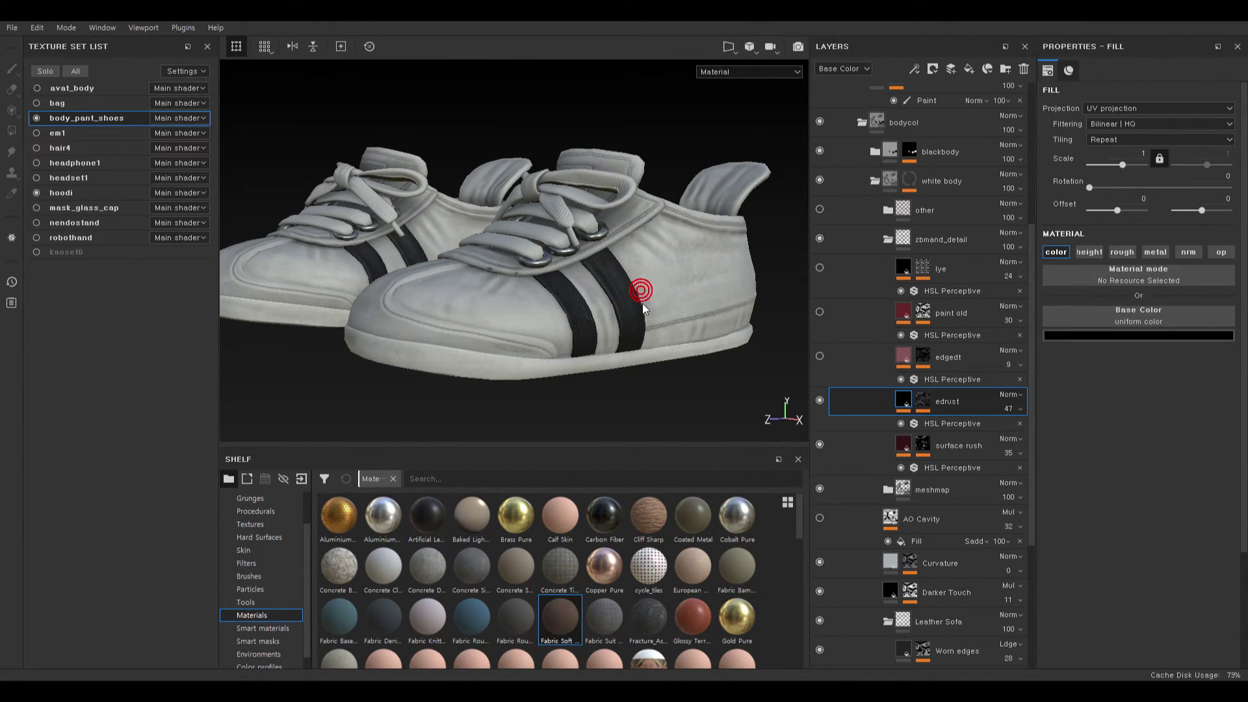
{"action": "middle_click_drag", "start_coordinate": [652, 289], "coordinate": [700, 259], "text": "alt"}
{"action": "left_click_drag", "start_coordinate": [699, 259], "coordinate": [710, 280], "text": "alt"}
{"action": "right_click_drag", "start_coordinate": [710, 280], "coordinate": [739, 321], "text": "alt"}
{"action": "left_click_drag", "start_coordinate": [677, 326], "coordinate": [732, 327], "text": "alt"}
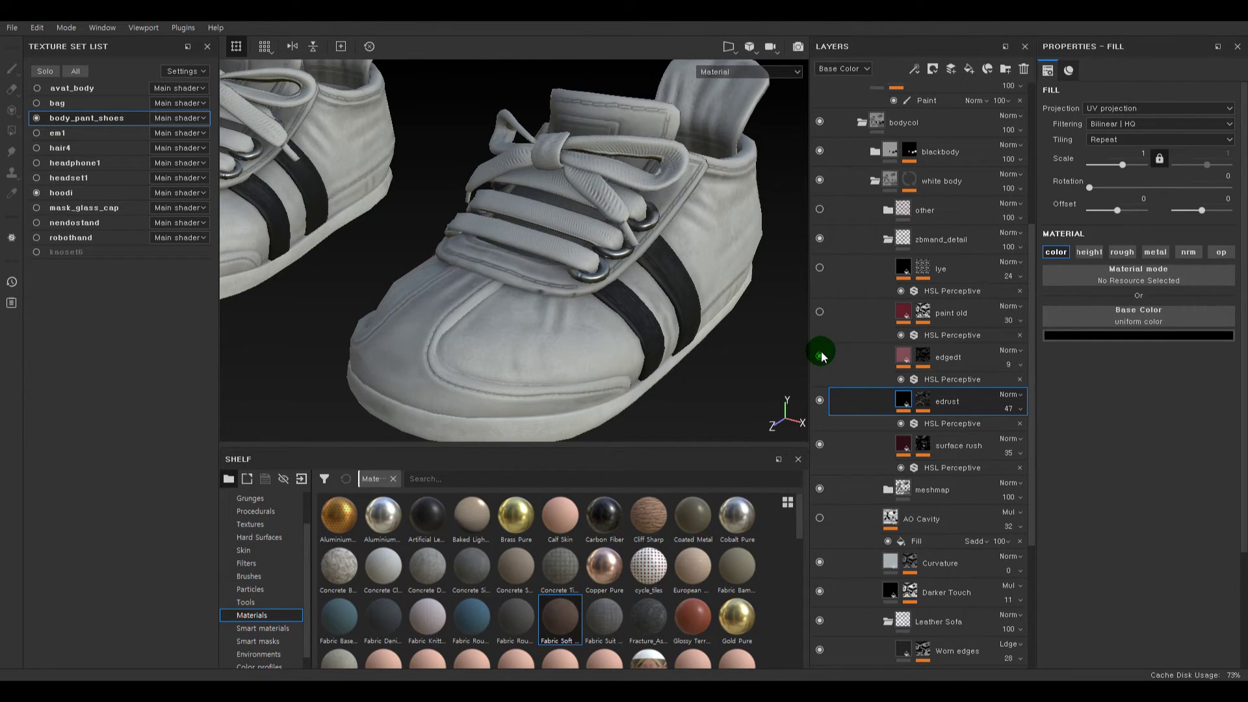
- Raise the edgedt layer's opacity to 100
{"action": "left_click", "coordinate": [1009, 364]}
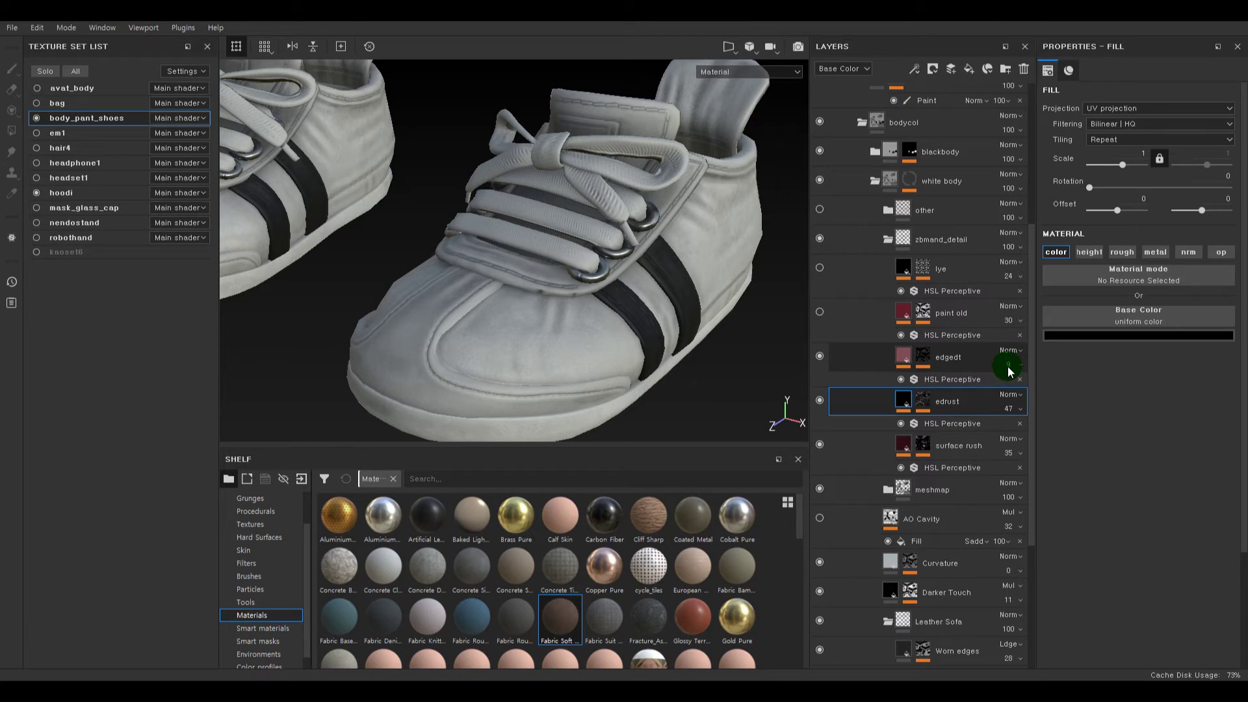
{"action": "left_click", "coordinate": [1015, 387]}
{"action": "left_click_drag", "start_coordinate": [1035, 382], "coordinate": [1109, 380]}
{"action": "middle_click_drag", "start_coordinate": [647, 340], "coordinate": [647, 298], "text": "alt"}
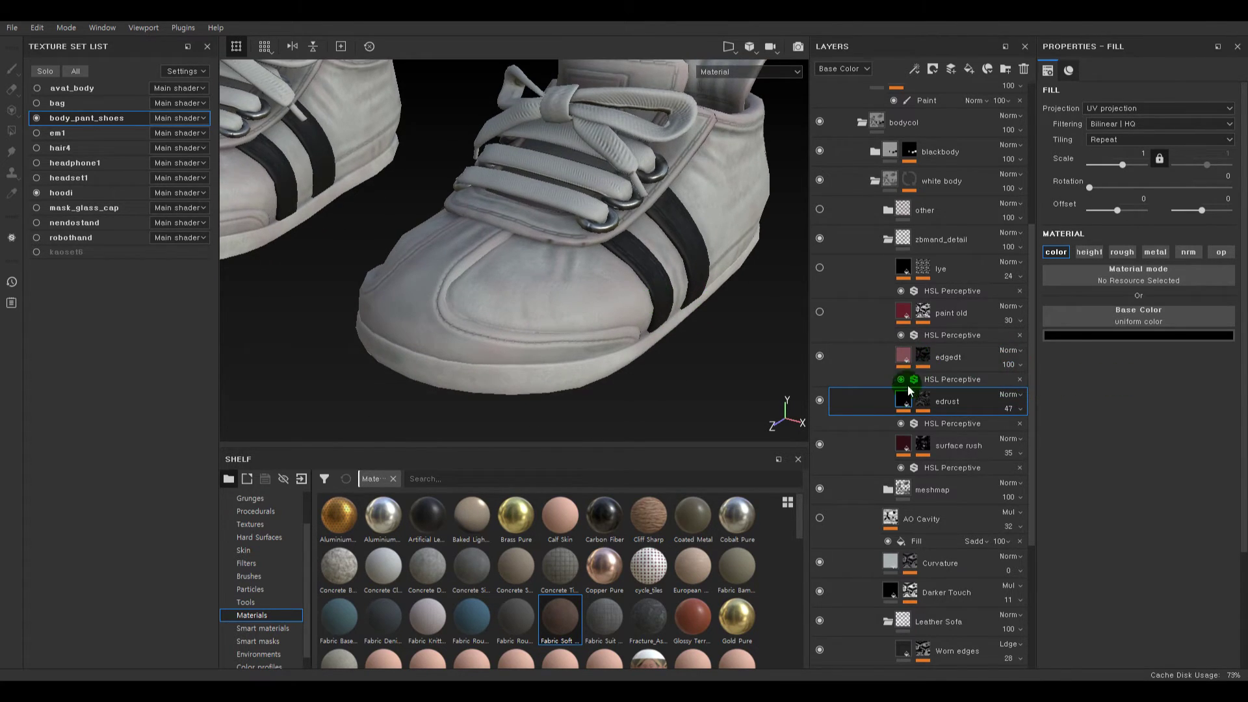
- Change the edgedt layer's base color to light grey and compare the shoe with the layer on and off
{"action": "left_click", "coordinate": [962, 362]}
{"action": "left_click", "coordinate": [1151, 336]}
{"action": "left_click_drag", "start_coordinate": [1109, 393], "coordinate": [1009, 303]}
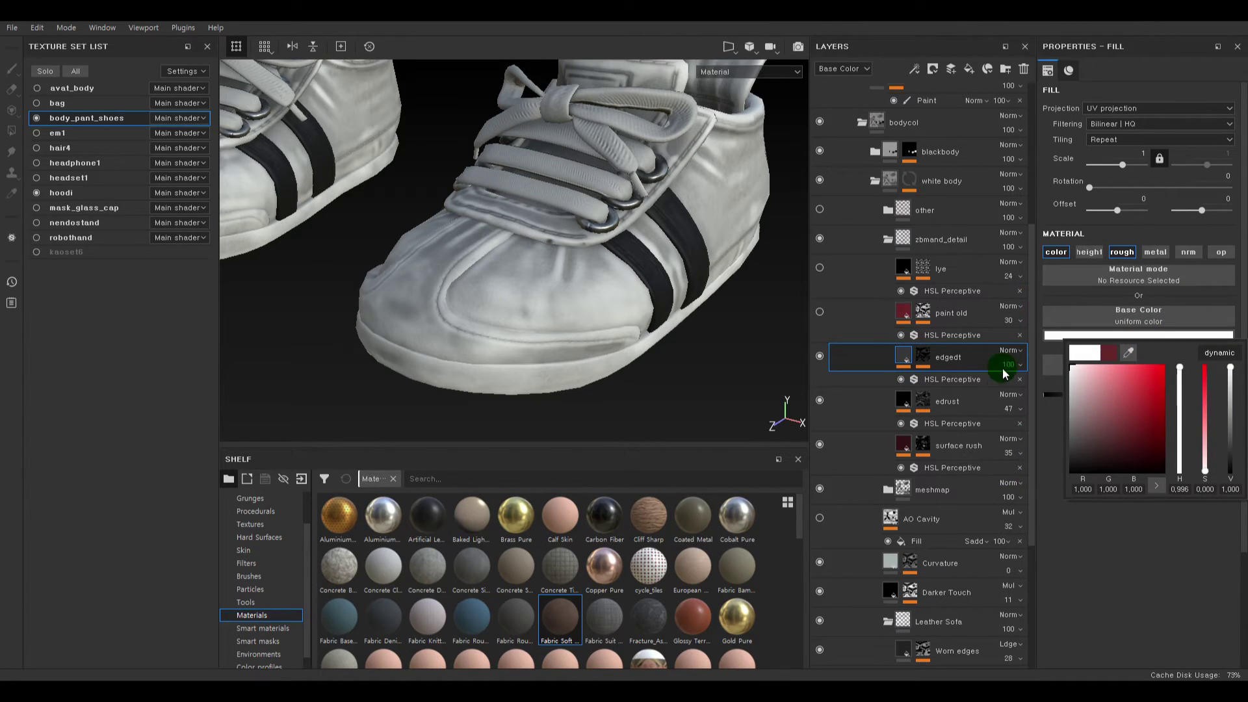
{"action": "left_click_drag", "start_coordinate": [1004, 374], "coordinate": [1006, 411]}
{"action": "left_click", "coordinate": [549, 375]}
{"action": "right_click_drag", "start_coordinate": [548, 375], "coordinate": [562, 355], "text": "alt"}
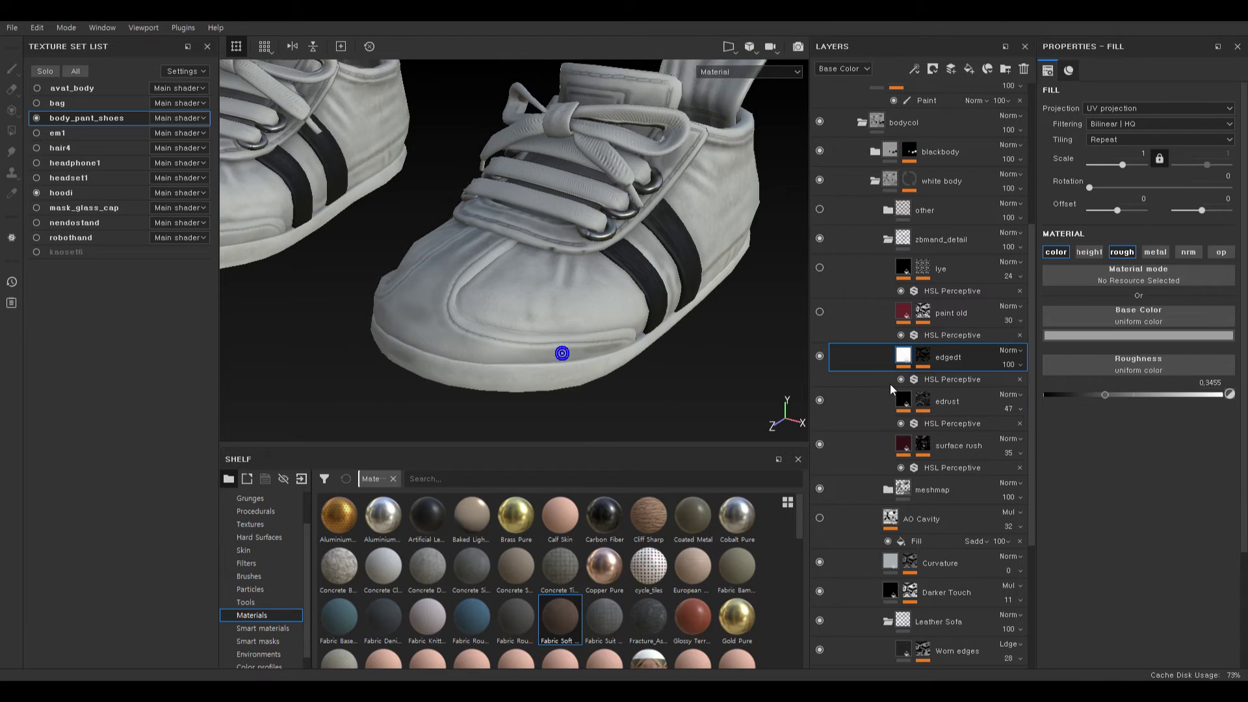
{"action": "left_click", "coordinate": [821, 356]}
{"action": "left_click", "coordinate": [822, 357]}
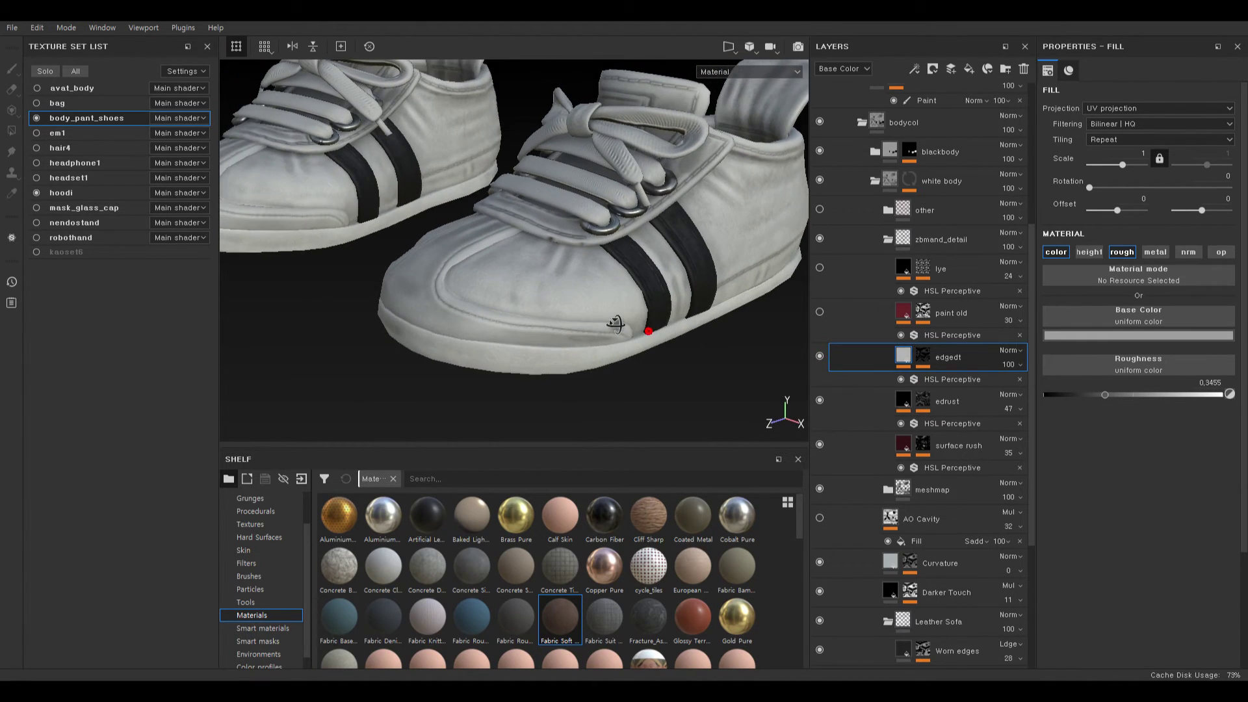
{"action": "left_click_drag", "start_coordinate": [607, 335], "coordinate": [702, 312], "text": "alt"}
- Show the paint old layer and change its base color to a neutral near-black with RGB 0.021
{"action": "left_click", "coordinate": [822, 312]}
{"action": "left_click", "coordinate": [822, 311]}
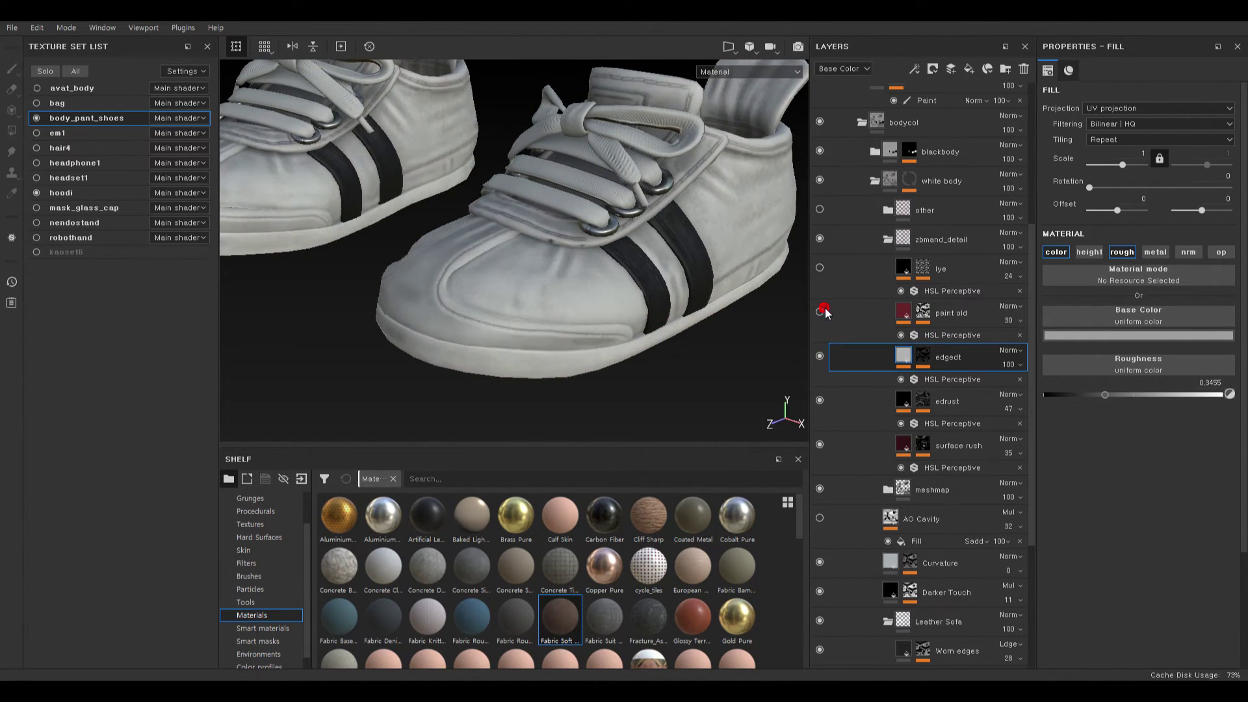
{"action": "left_click", "coordinate": [822, 311]}
{"action": "left_click", "coordinate": [911, 311]}
{"action": "left_click", "coordinate": [1150, 336]}
{"action": "mouse_move", "coordinate": [1081, 423]}
{"action": "left_mouse_down"}
{"action": "mouse_move", "coordinate": [988, 433]}
{"action": "mouse_move", "coordinate": [975, 451]}
{"action": "left_mouse_up"}
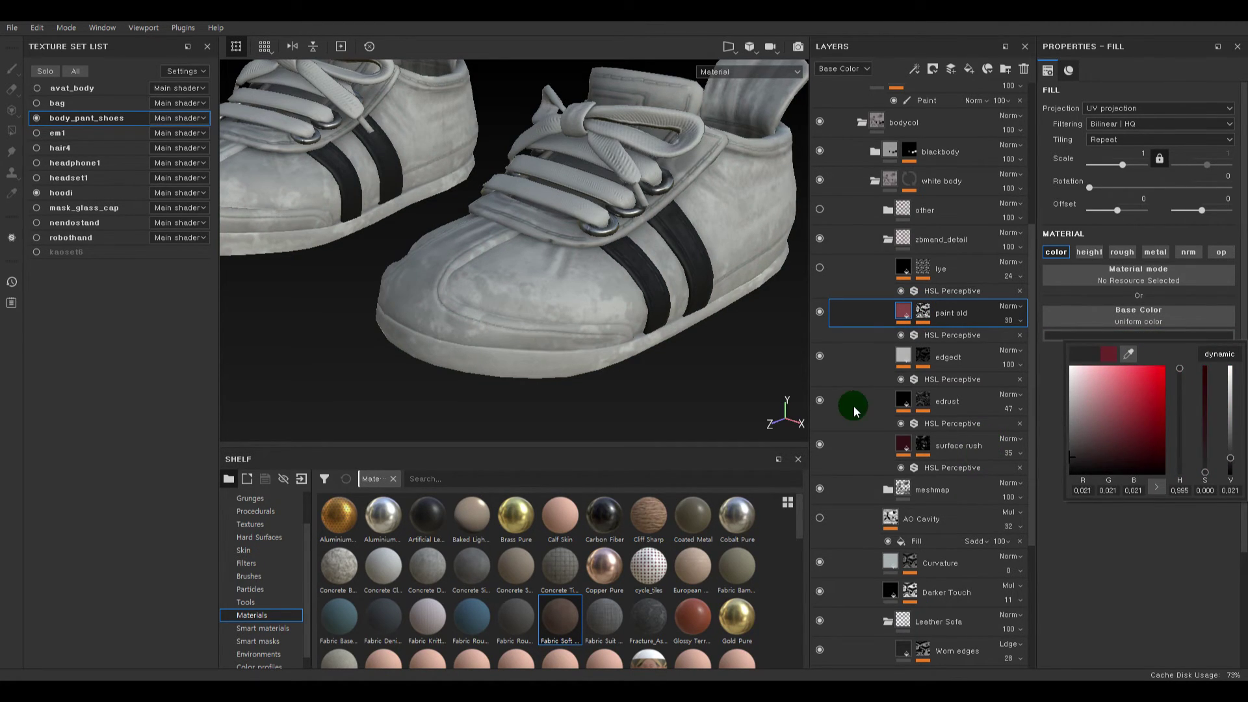
- Set the paint old layer's opacity to 16 and check the toe of the shoe
{"action": "left_click", "coordinate": [1004, 322]}
{"action": "left_click_drag", "start_coordinate": [1004, 325], "coordinate": [1008, 345]}
{"action": "mouse_move", "coordinate": [805, 334]}
{"action": "left_mouse_down", "text": "alt"}
{"action": "mouse_move", "coordinate": [747, 328]}
{"action": "mouse_move", "coordinate": [711, 351]}
{"action": "left_mouse_up", "text": "alt"}
{"action": "mouse_move", "coordinate": [710, 352]}
{"action": "right_mouse_down", "text": "alt"}
{"action": "mouse_move", "coordinate": [665, 326]}
{"action": "mouse_move", "coordinate": [652, 215]}
{"action": "right_mouse_up", "text": "alt"}
{"action": "middle_click_drag", "start_coordinate": [711, 352], "coordinate": [724, 256], "text": "alt"}
{"action": "right_click_drag", "start_coordinate": [724, 256], "coordinate": [666, 325], "text": "alt"}
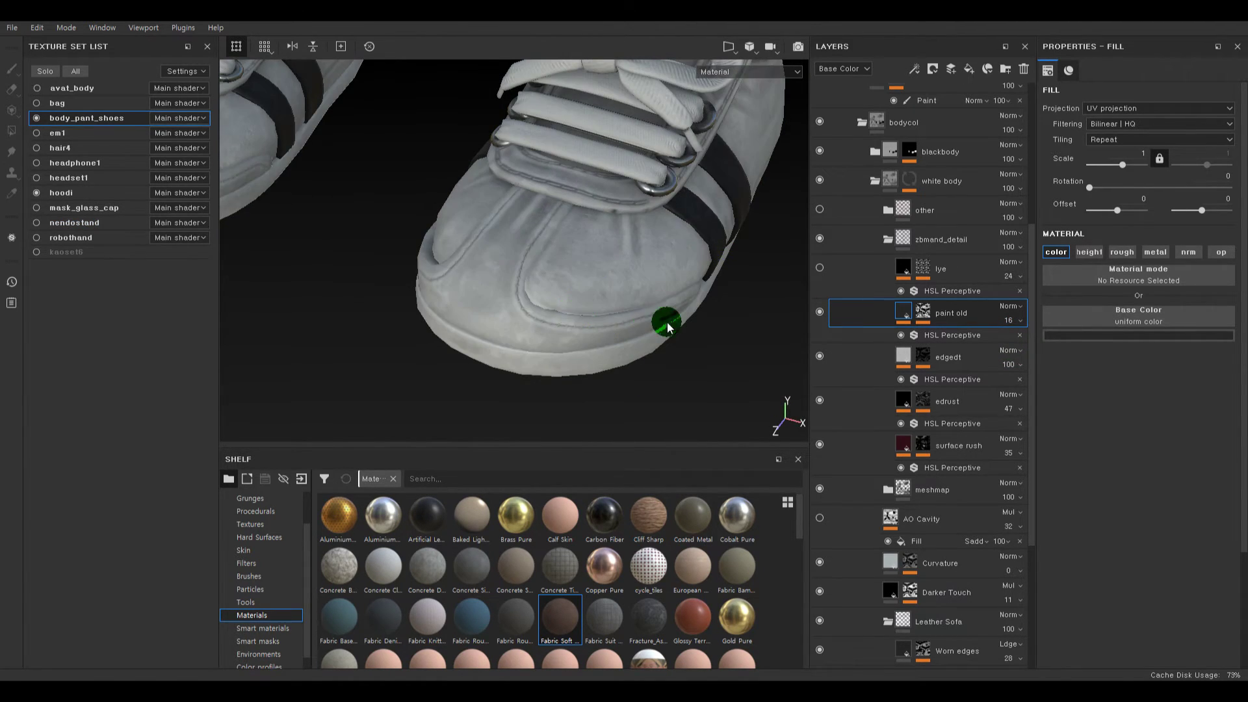
{"action": "middle_click_drag", "start_coordinate": [665, 325], "coordinate": [666, 320], "text": "alt"}
{"action": "left_click_drag", "start_coordinate": [665, 320], "coordinate": [760, 361], "text": "alt"}
- Set the lightness of the Base2 layer's HSL Perceptive filter to 0.41
{"action": "scroll", "coordinate": [942, 466], "scroll_direction": "down", "scroll_amount": 5}
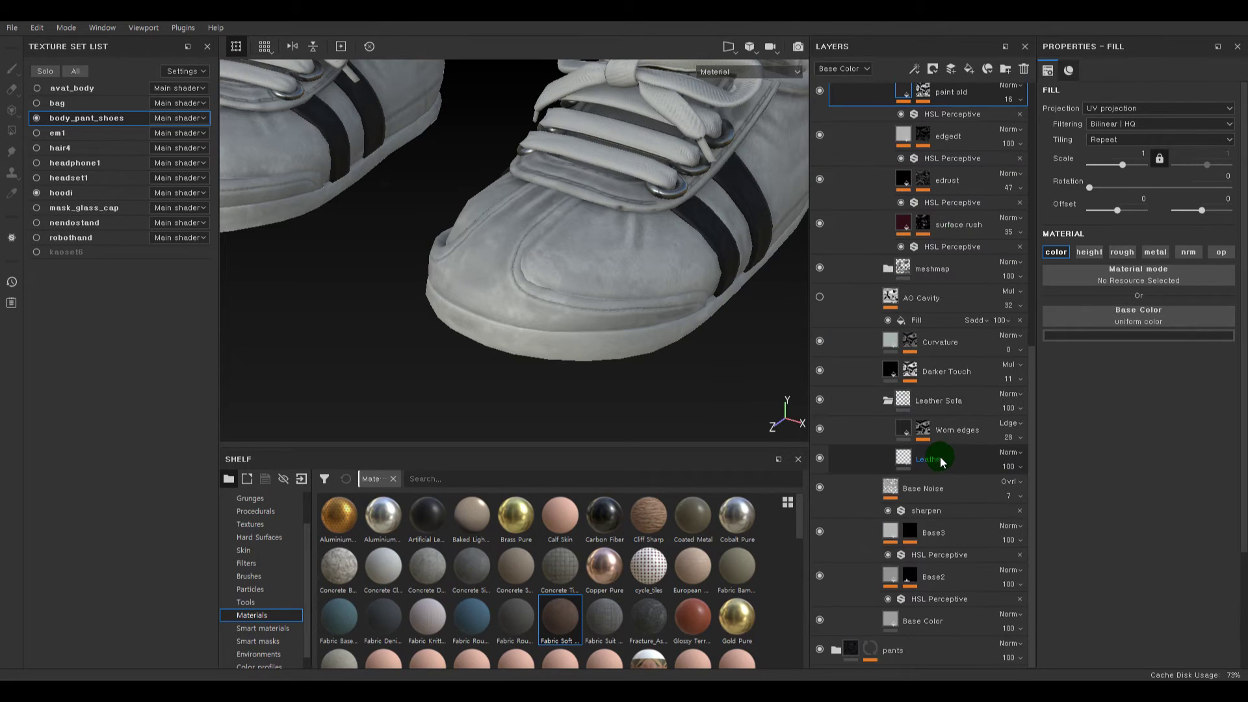
{"action": "left_click", "coordinate": [819, 576]}
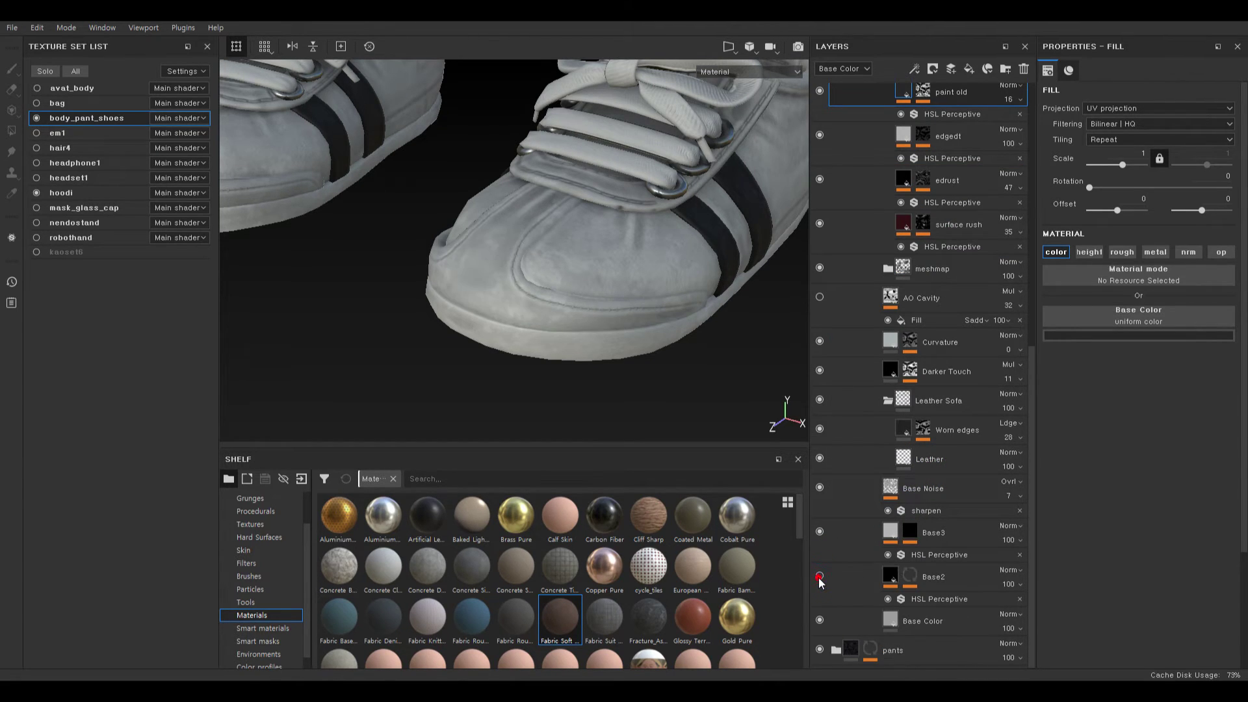
{"action": "left_click", "coordinate": [926, 599]}
{"action": "mouse_move", "coordinate": [1147, 261]}
{"action": "left_mouse_down"}
{"action": "mouse_move", "coordinate": [1172, 265]}
{"action": "mouse_move", "coordinate": [1131, 264]}
{"action": "left_mouse_up"}
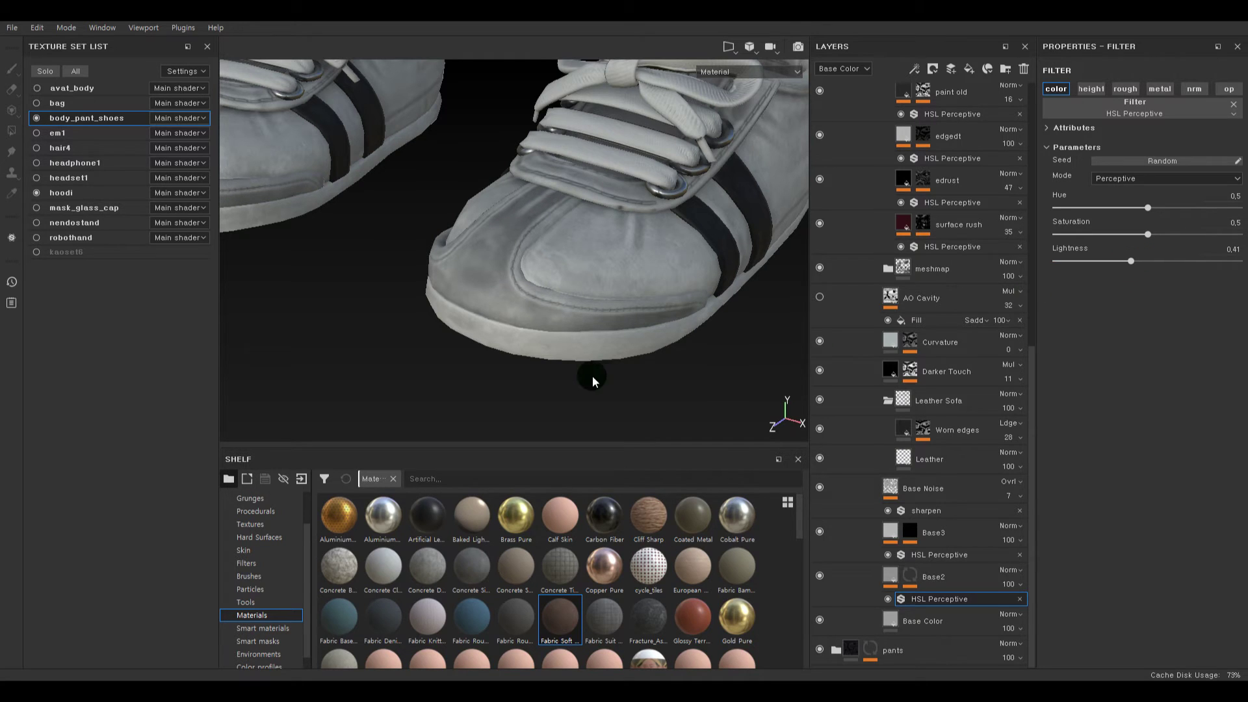
{"action": "right_click_drag", "start_coordinate": [605, 377], "coordinate": [540, 360], "text": "alt"}
{"action": "left_click_drag", "start_coordinate": [592, 296], "coordinate": [557, 248], "text": "alt"}
{"action": "right_click_drag", "start_coordinate": [558, 248], "coordinate": [596, 295], "text": "alt"}
{"action": "left_click_drag", "start_coordinate": [596, 295], "coordinate": [665, 332], "text": "alt"}
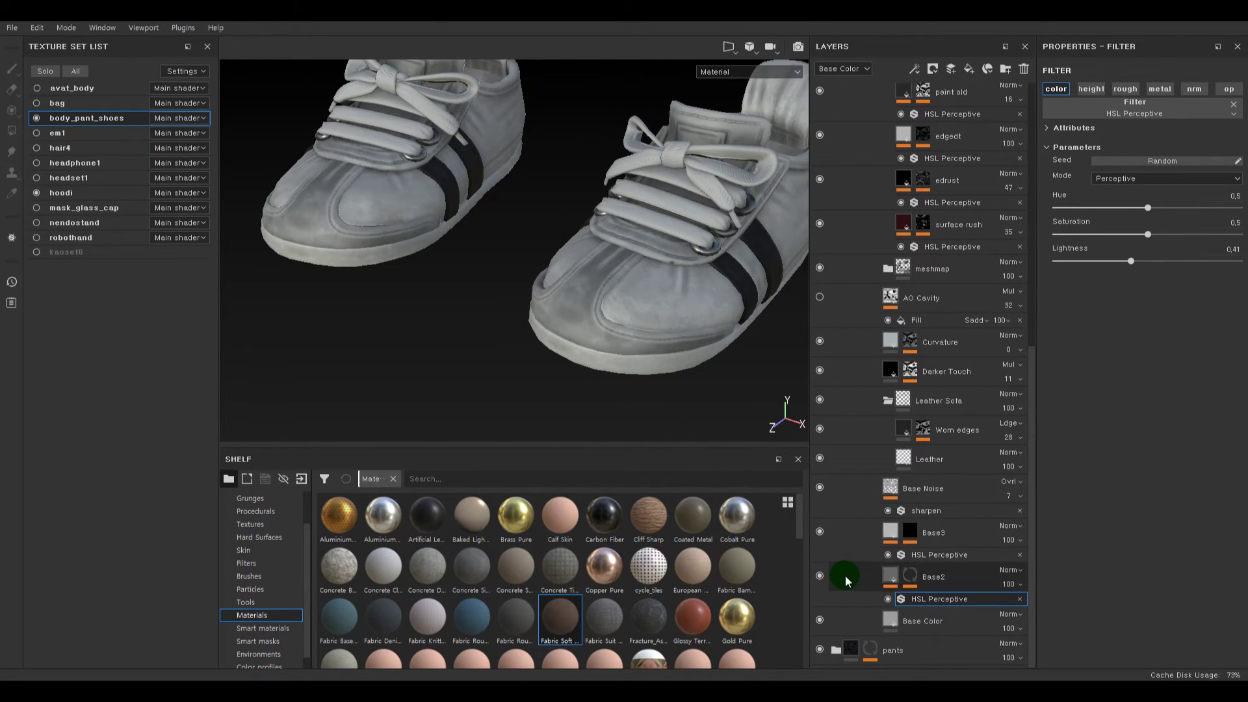
- Compare the shoes with the Base2 layer on and off, checking both the toes and the laces
{"action": "left_click", "coordinate": [819, 576]}
{"action": "left_click", "coordinate": [819, 576]}
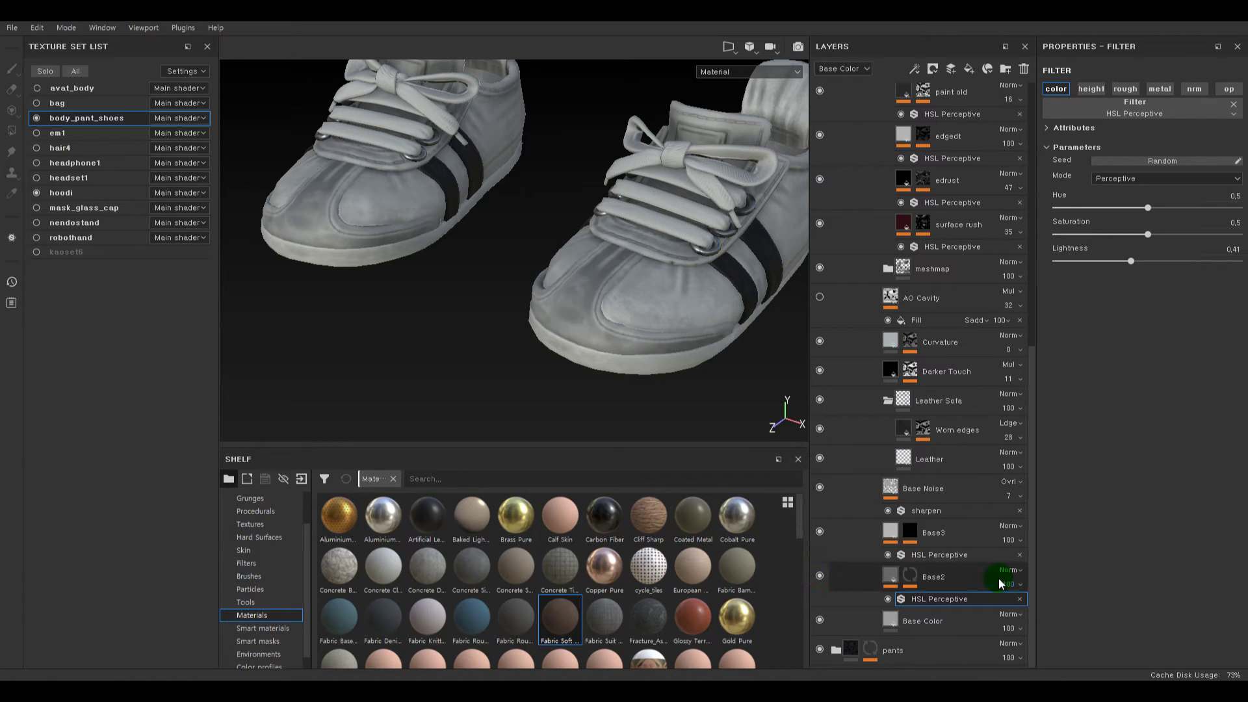
{"action": "right_click_drag", "start_coordinate": [671, 317], "coordinate": [785, 286], "text": "alt"}
{"action": "right_click_drag", "start_coordinate": [729, 251], "coordinate": [967, 616], "text": "alt"}
{"action": "left_click_drag", "start_coordinate": [735, 312], "coordinate": [752, 354], "text": "alt"}
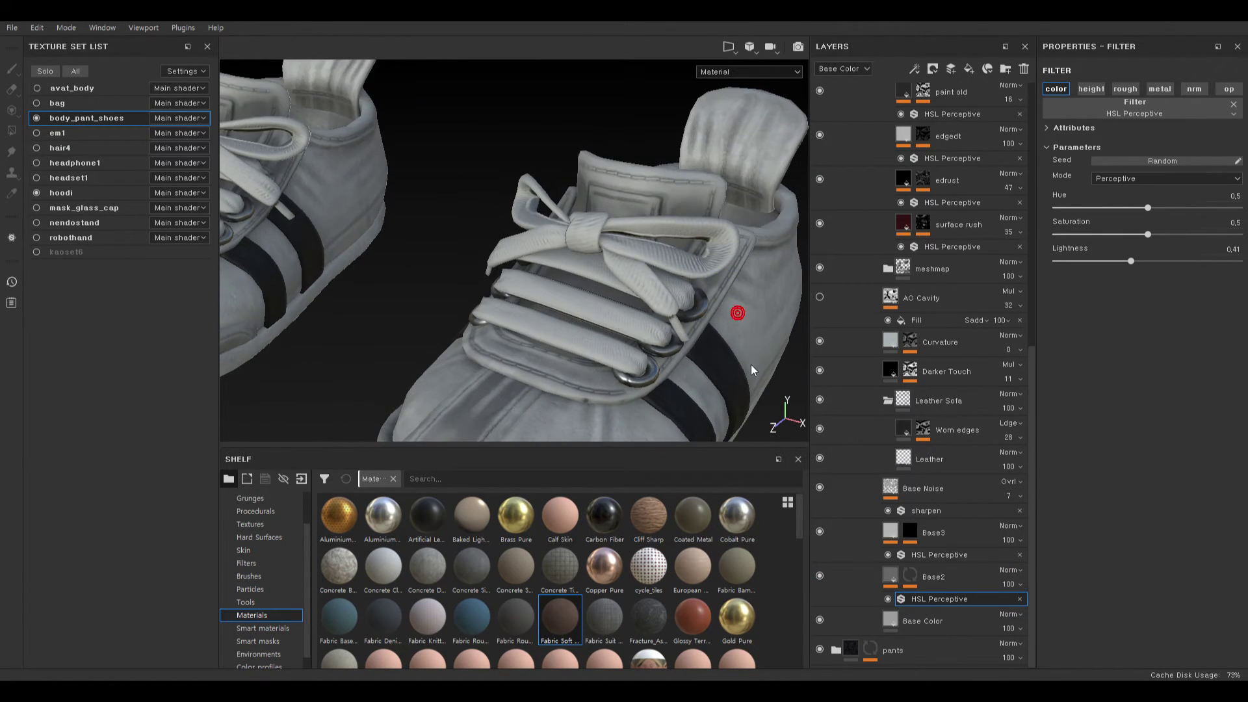
{"action": "right_click_drag", "start_coordinate": [735, 294], "coordinate": [1071, 334], "text": "alt"}
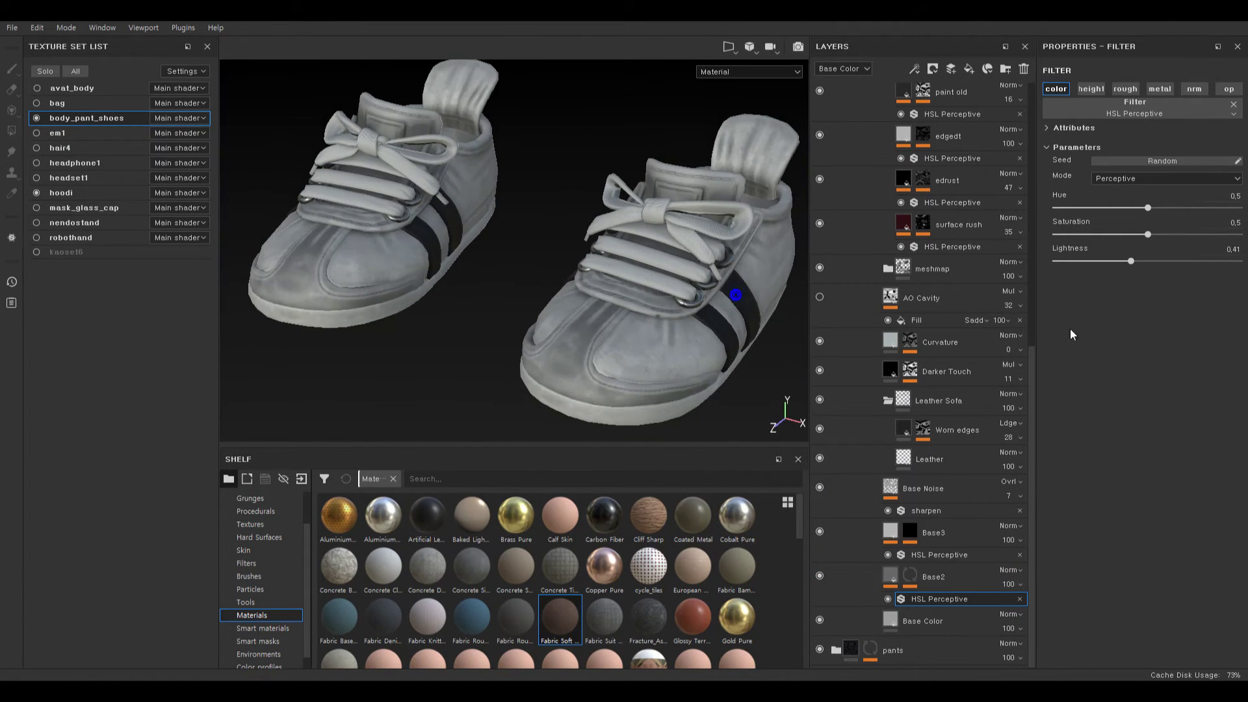
- Check the effect of the AO Cavity layer on the shoes and delete the layer
{"action": "left_click", "coordinate": [819, 342]}
{"action": "left_click", "coordinate": [825, 300]}
{"action": "left_click", "coordinate": [824, 300]}
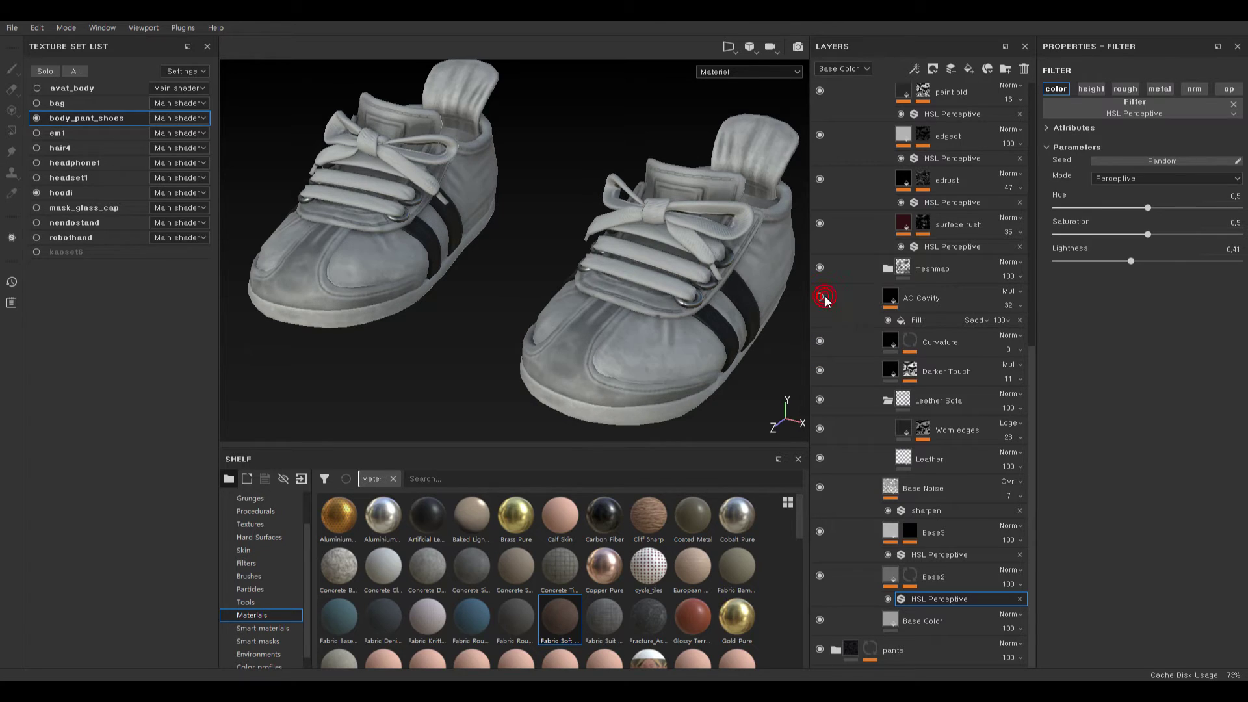
{"action": "scroll", "coordinate": [923, 373], "scroll_direction": "up", "scroll_amount": 2}
{"action": "left_click", "coordinate": [893, 376]}
{"action": "key", "text": "Delete"}
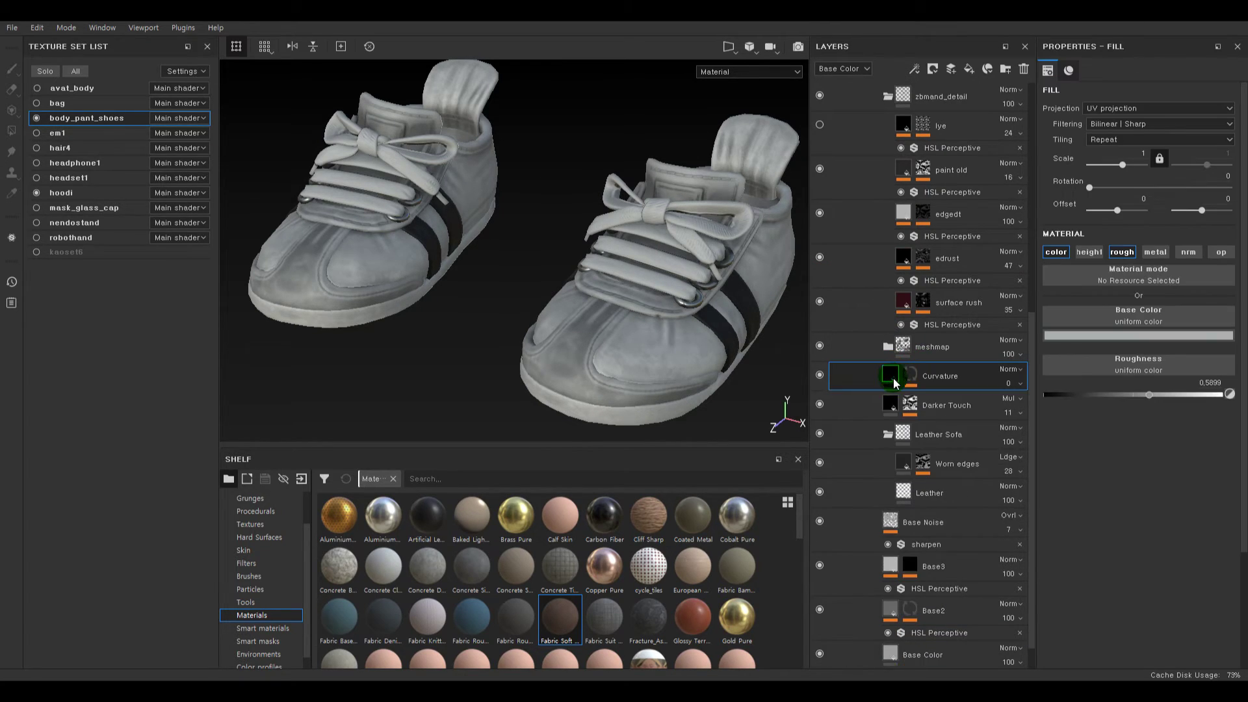
- Inspect the lye and edgedt masks and compare the shoe with the edgedt layer on and off
{"action": "scroll", "coordinate": [893, 377], "scroll_direction": "up", "scroll_amount": 3}
{"action": "left_click", "coordinate": [921, 245]}
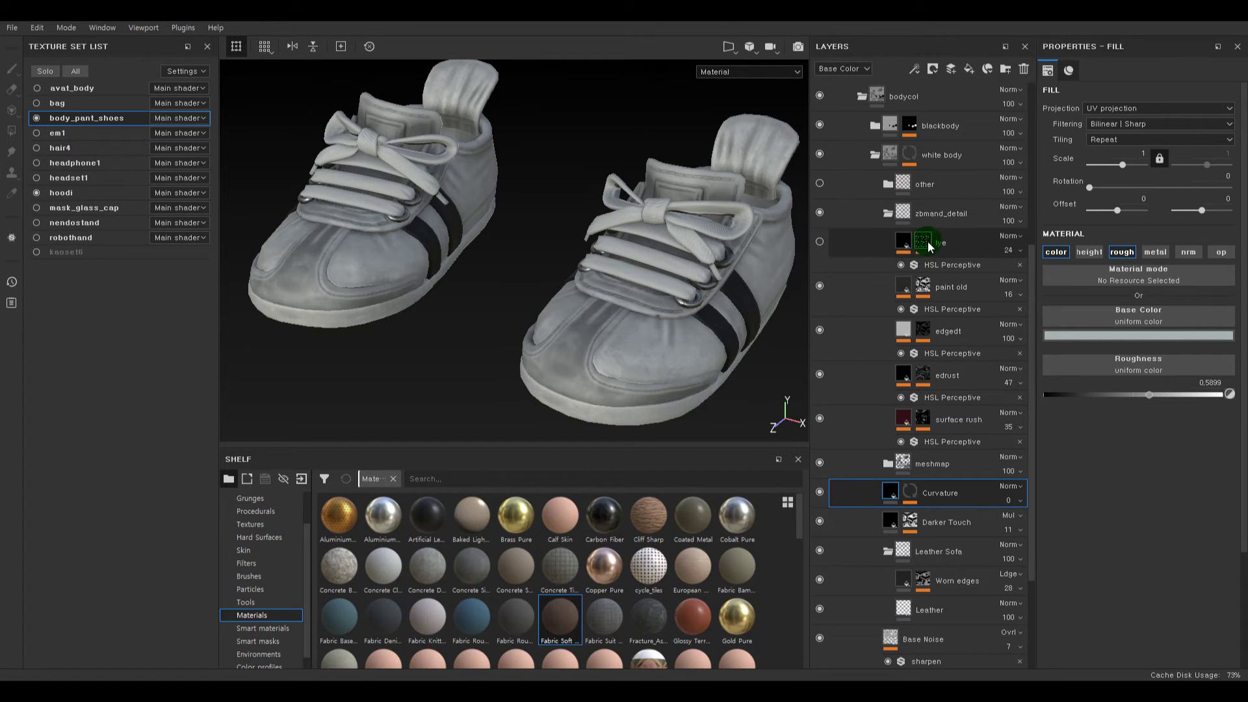
{"action": "left_click", "coordinate": [845, 354]}
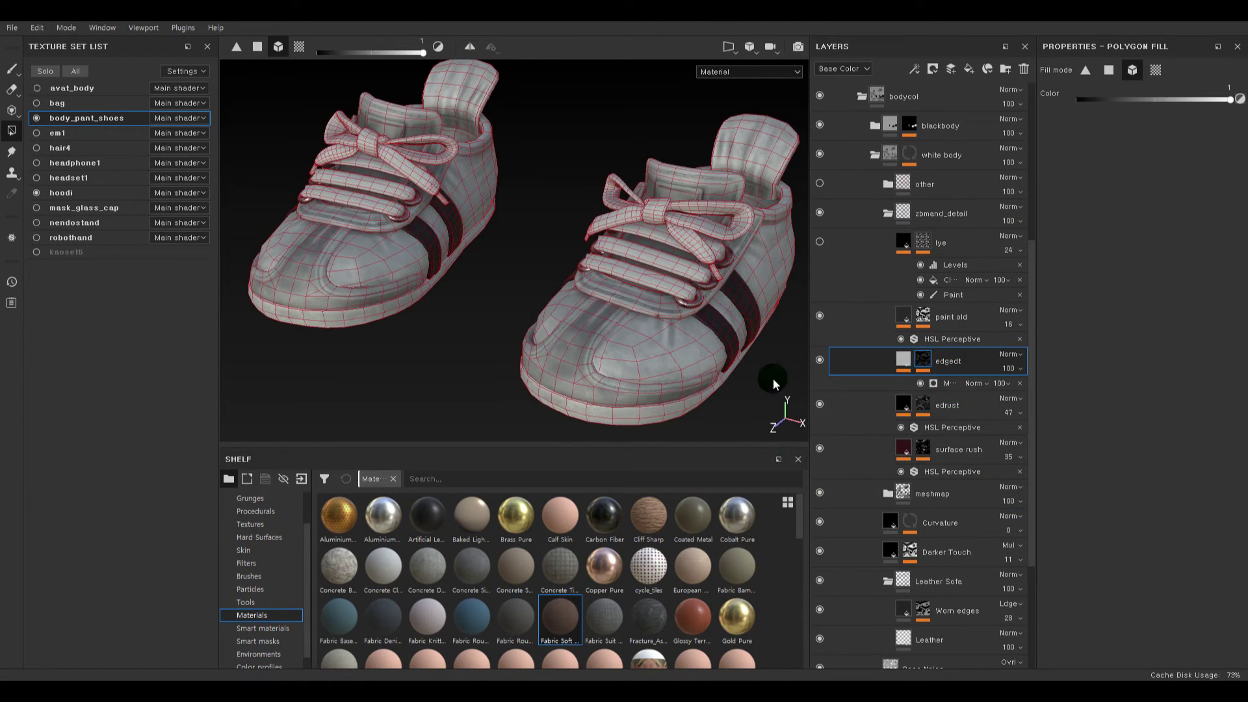
{"action": "left_click_drag", "start_coordinate": [682, 368], "coordinate": [683, 370], "text": "alt"}
{"action": "middle_click_drag", "start_coordinate": [689, 380], "coordinate": [650, 344], "text": "alt"}
{"action": "right_click_drag", "start_coordinate": [660, 360], "coordinate": [729, 438], "text": "alt"}
{"action": "left_click", "coordinate": [905, 362]}
{"action": "left_click", "coordinate": [819, 362]}
{"action": "left_click", "coordinate": [821, 361]}
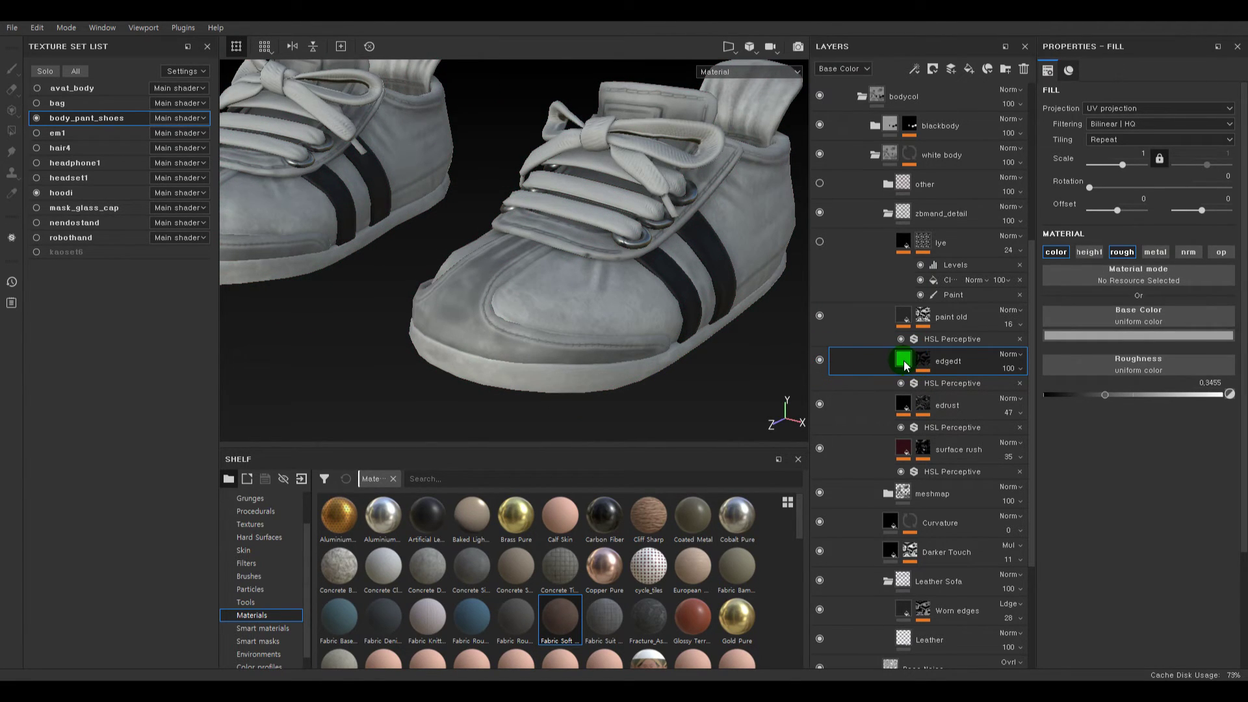
- Check the edrust layer's effect on the shoe and inspect its mask and fill
{"action": "left_click", "coordinate": [820, 404]}
{"action": "left_click", "coordinate": [905, 406]}
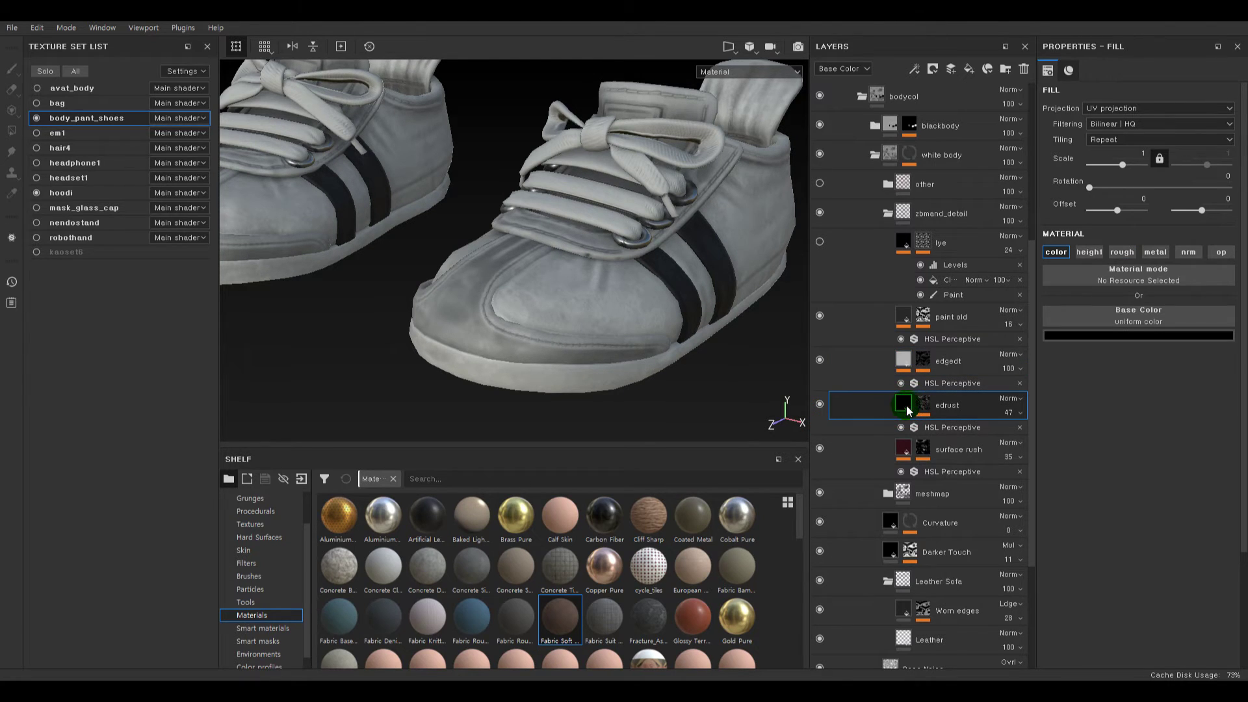
{"action": "left_click", "coordinate": [923, 405]}
{"action": "left_click", "coordinate": [904, 404]}
{"action": "left_click", "coordinate": [896, 322]}
- Show the lye layer in the zbmand_detail folder
{"action": "scroll", "coordinate": [624, 228], "scroll_direction": "up", "scroll_amount": 2}
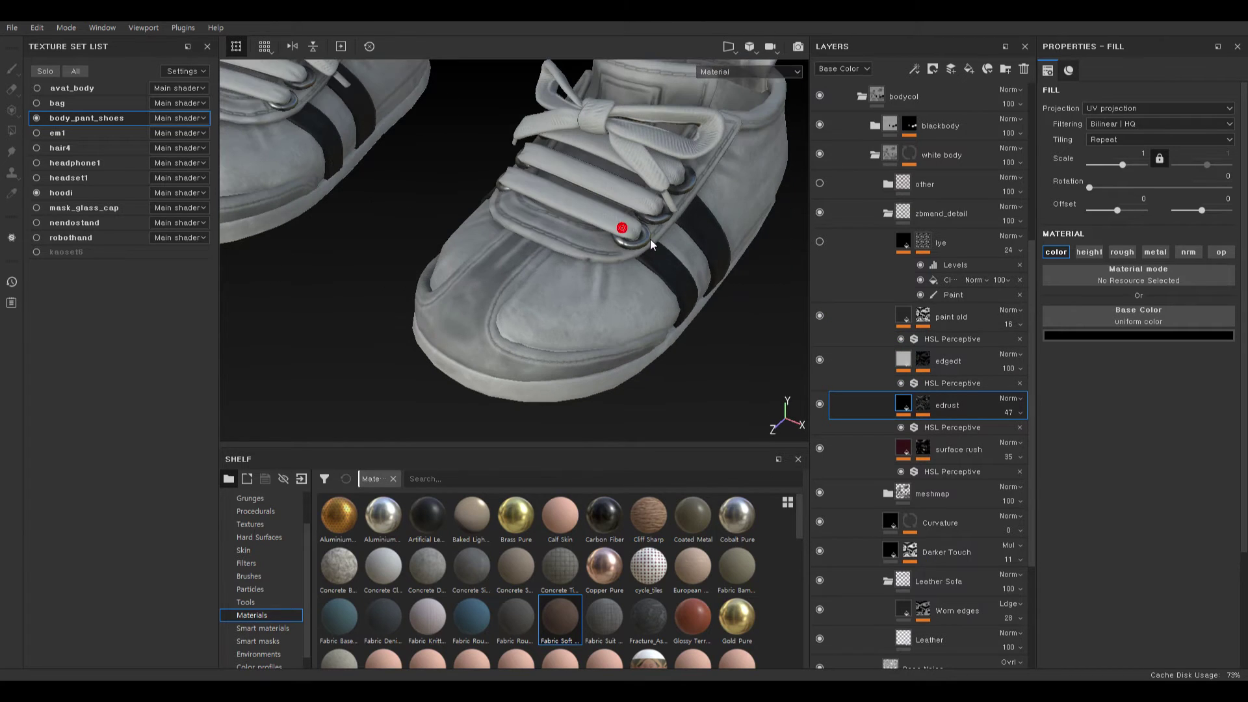
{"action": "left_click", "coordinate": [820, 242]}
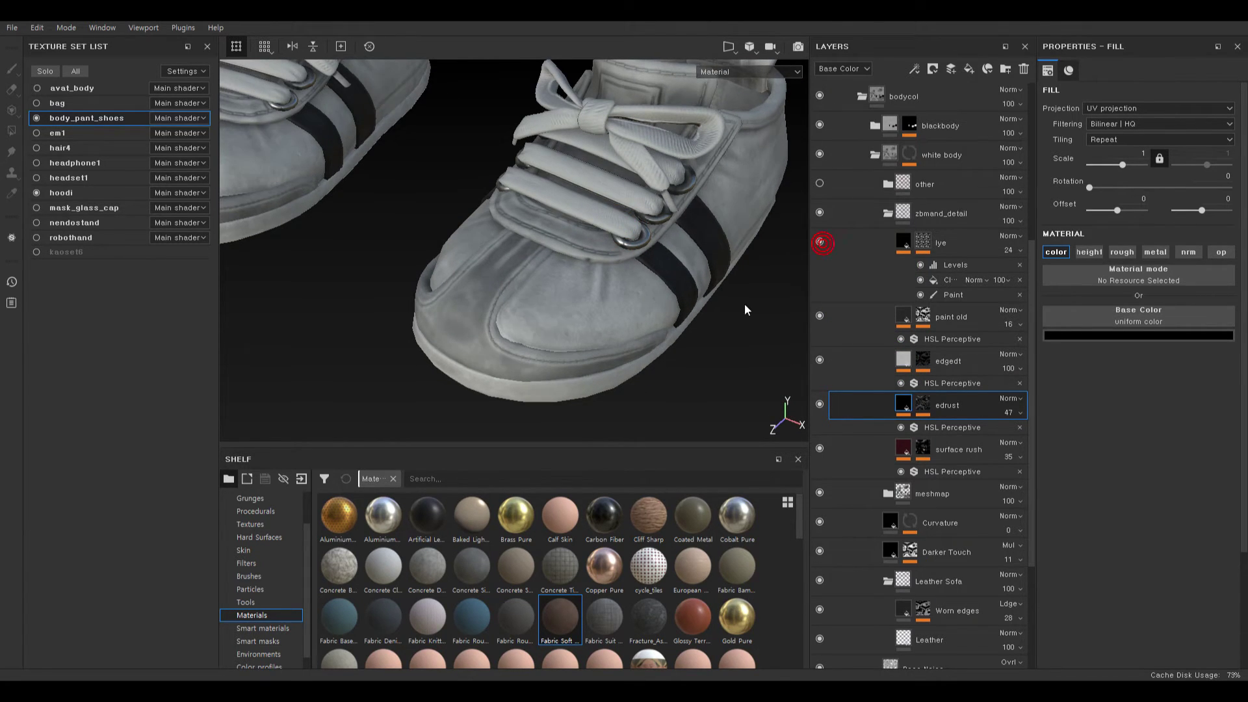
{"action": "scroll", "coordinate": [650, 325], "scroll_direction": "down", "scroll_amount": 5}
- Set the lightness of the Base2 layer's HSL Perceptive filter to 0.63
{"action": "scroll", "coordinate": [935, 502], "scroll_direction": "down", "scroll_amount": 3}
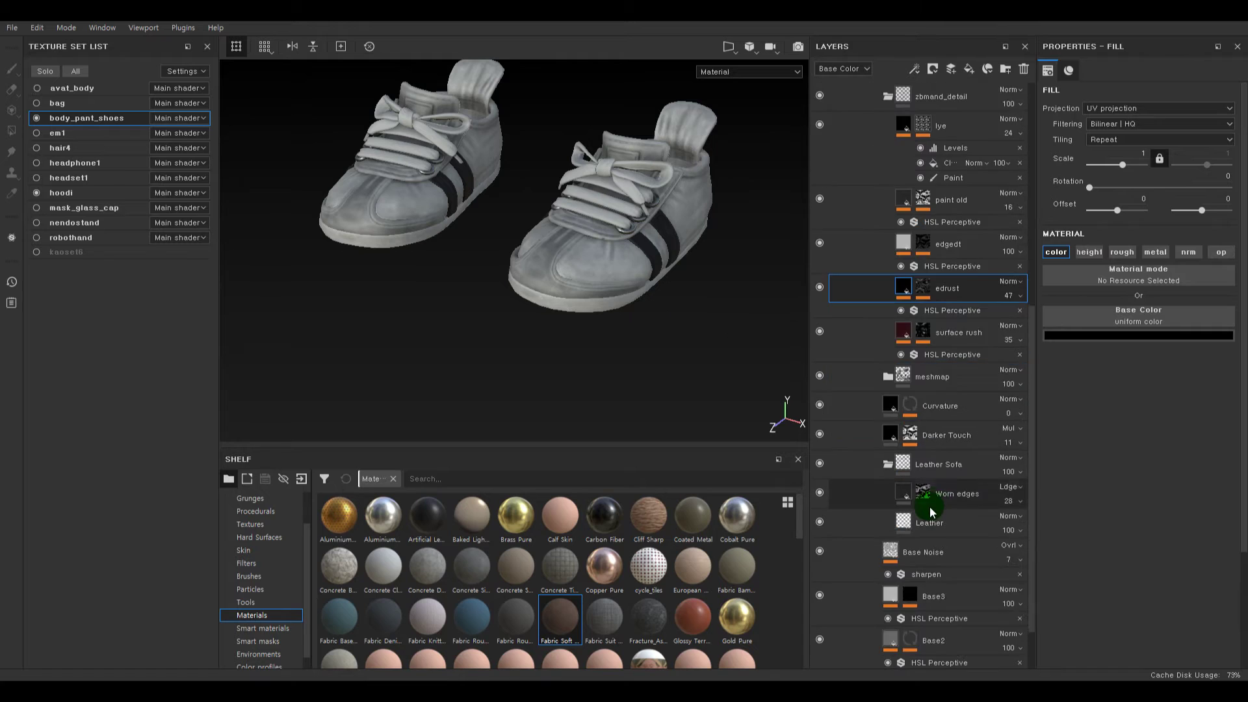
{"action": "left_click", "coordinate": [975, 599]}
{"action": "left_click_drag", "start_coordinate": [1150, 259], "coordinate": [1169, 263]}
- Examine both shoes from several angles and distances with the lighter Base2 color
{"action": "left_click_drag", "start_coordinate": [531, 306], "coordinate": [530, 304], "text": "alt"}
{"action": "right_click_drag", "start_coordinate": [532, 304], "coordinate": [462, 296], "text": "alt"}
{"action": "middle_click_drag", "start_coordinate": [421, 256], "coordinate": [462, 258], "text": "alt"}
{"action": "right_click_drag", "start_coordinate": [373, 268], "coordinate": [540, 283], "text": "alt"}
{"action": "middle_click_drag", "start_coordinate": [687, 371], "coordinate": [436, 299], "text": "alt"}
{"action": "right_click_drag", "start_coordinate": [750, 320], "coordinate": [716, 318], "text": "alt"}
{"action": "left_click_drag", "start_coordinate": [618, 310], "coordinate": [598, 195], "text": "alt"}
{"action": "left_click_drag", "start_coordinate": [544, 327], "coordinate": [608, 403], "text": "alt"}
{"action": "right_click_drag", "start_coordinate": [609, 403], "coordinate": [618, 411], "text": "alt"}
{"action": "left_click_drag", "start_coordinate": [613, 334], "coordinate": [581, 301], "text": "alt"}
{"action": "right_click_drag", "start_coordinate": [577, 295], "coordinate": [596, 345], "text": "alt"}
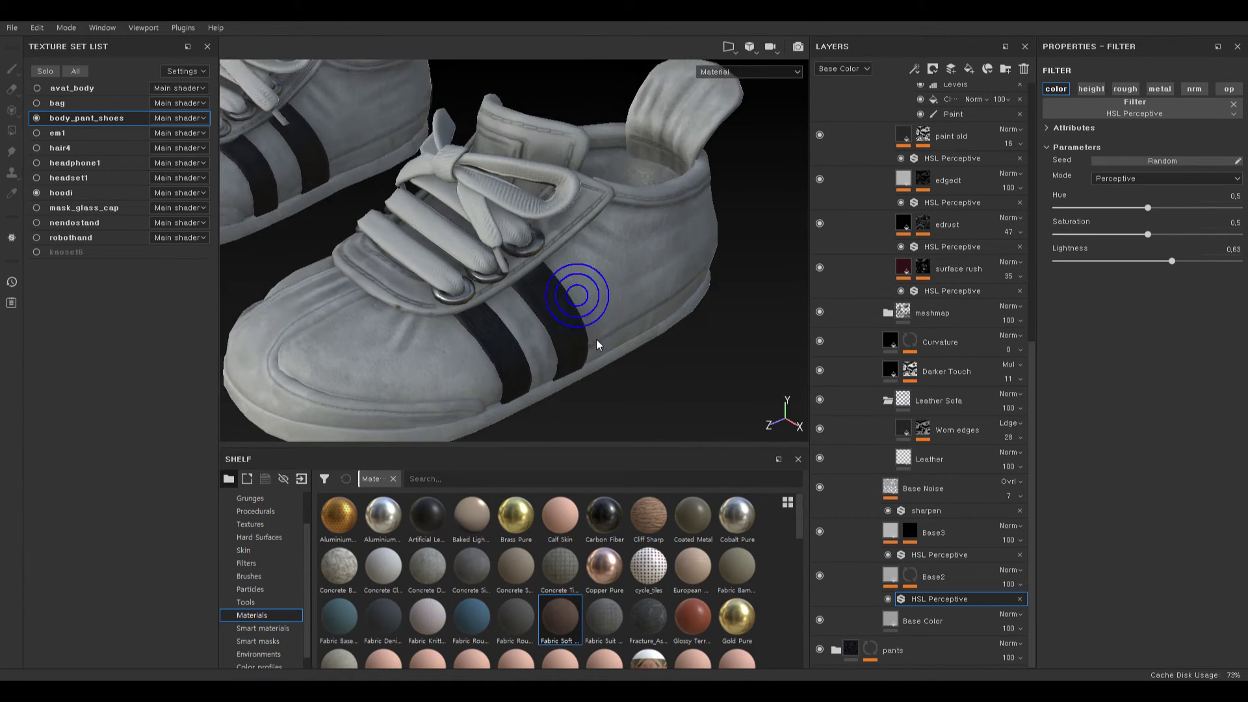
{"action": "left_click_drag", "start_coordinate": [619, 373], "coordinate": [650, 372], "text": "alt"}
{"action": "right_click_drag", "start_coordinate": [632, 365], "coordinate": [577, 281], "text": "alt"}
{"action": "left_click_drag", "start_coordinate": [577, 282], "coordinate": [621, 320], "text": "alt"}
{"action": "right_click_drag", "start_coordinate": [619, 307], "coordinate": [702, 326], "text": "alt"}
{"action": "left_click_drag", "start_coordinate": [697, 326], "coordinate": [557, 270], "text": "alt"}
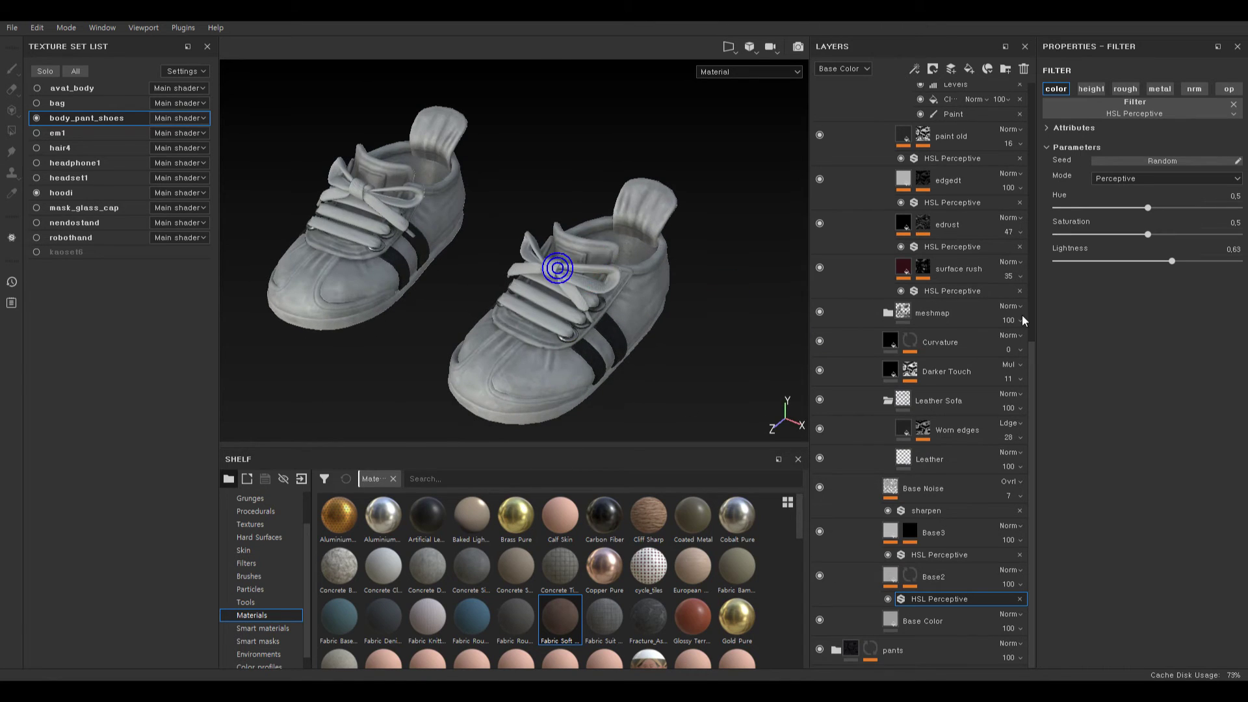
- Save the project
{"action": "scroll", "coordinate": [931, 386], "scroll_direction": "up", "scroll_amount": 3}
{"action": "scroll", "coordinate": [931, 386], "scroll_direction": "up", "scroll_amount": 3}
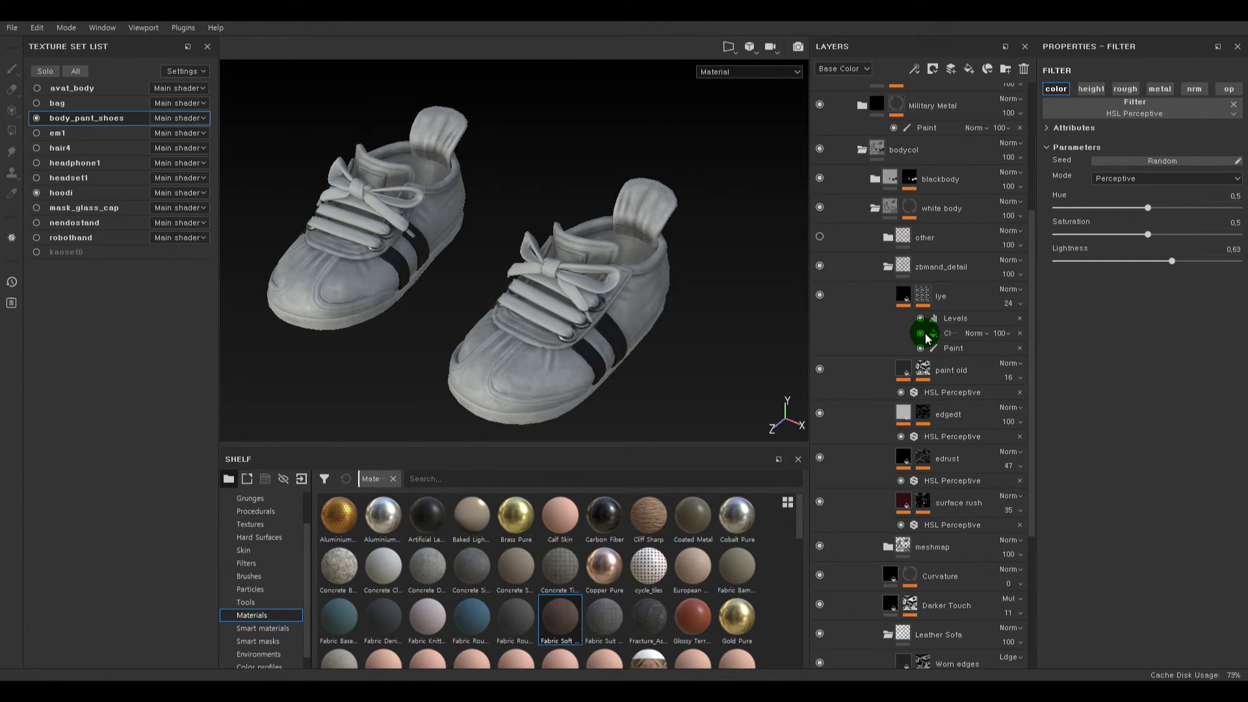
{"action": "key", "text": "ctrl+s"}
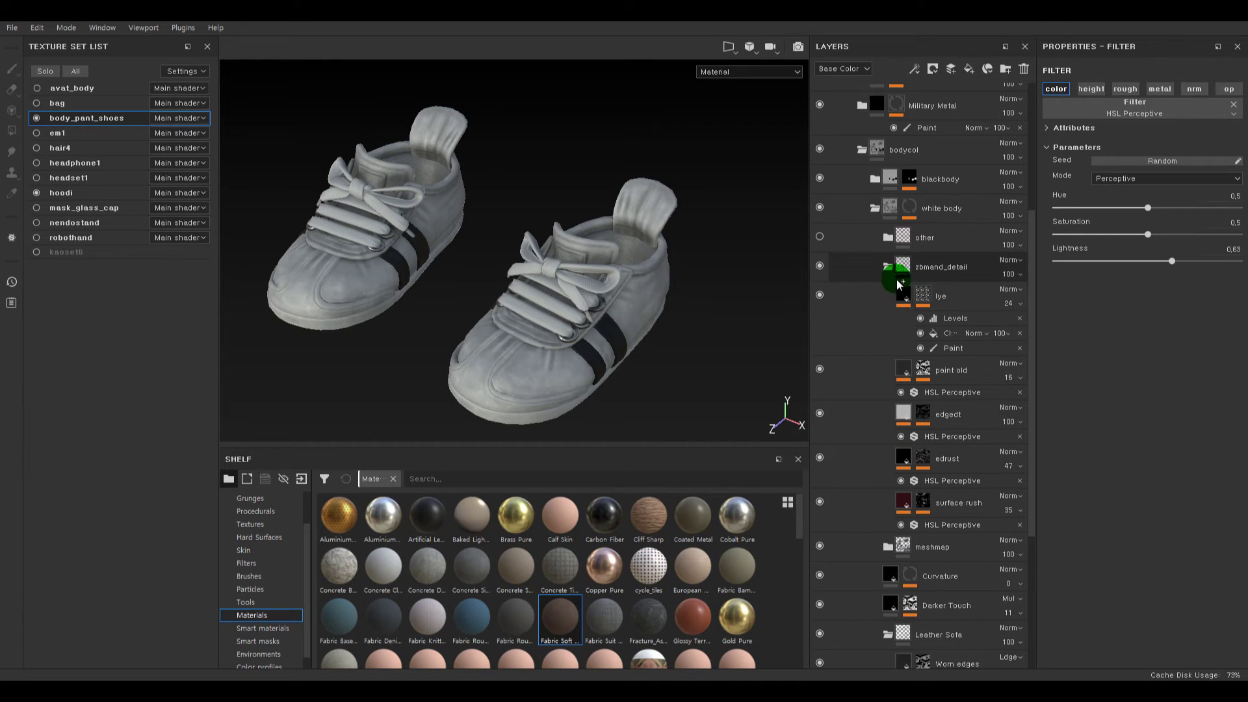
- Show and expand the other folder under white body, and hide its Edges, AO dirt, Base Noise and Wear layers
{"action": "left_click", "coordinate": [821, 238]}
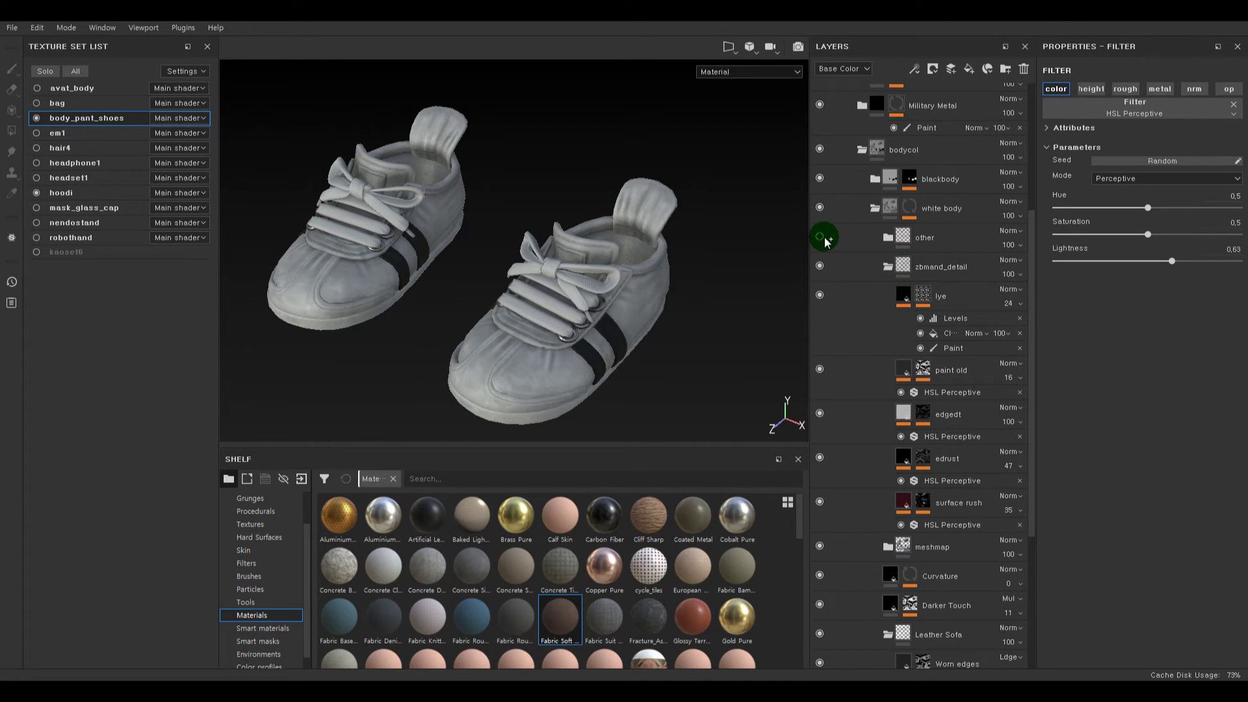
{"action": "left_click", "coordinate": [821, 238]}
{"action": "left_click", "coordinate": [823, 238]}
{"action": "left_click", "coordinate": [889, 237]}
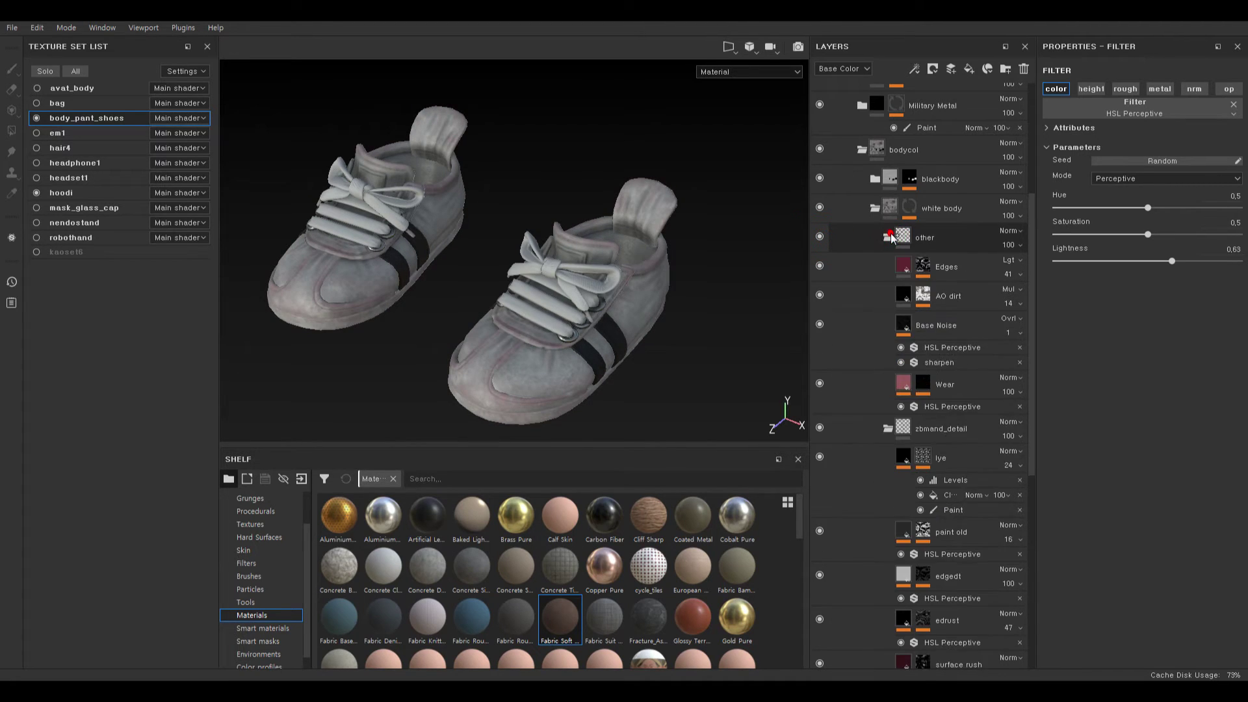
{"action": "left_click", "coordinate": [818, 268]}
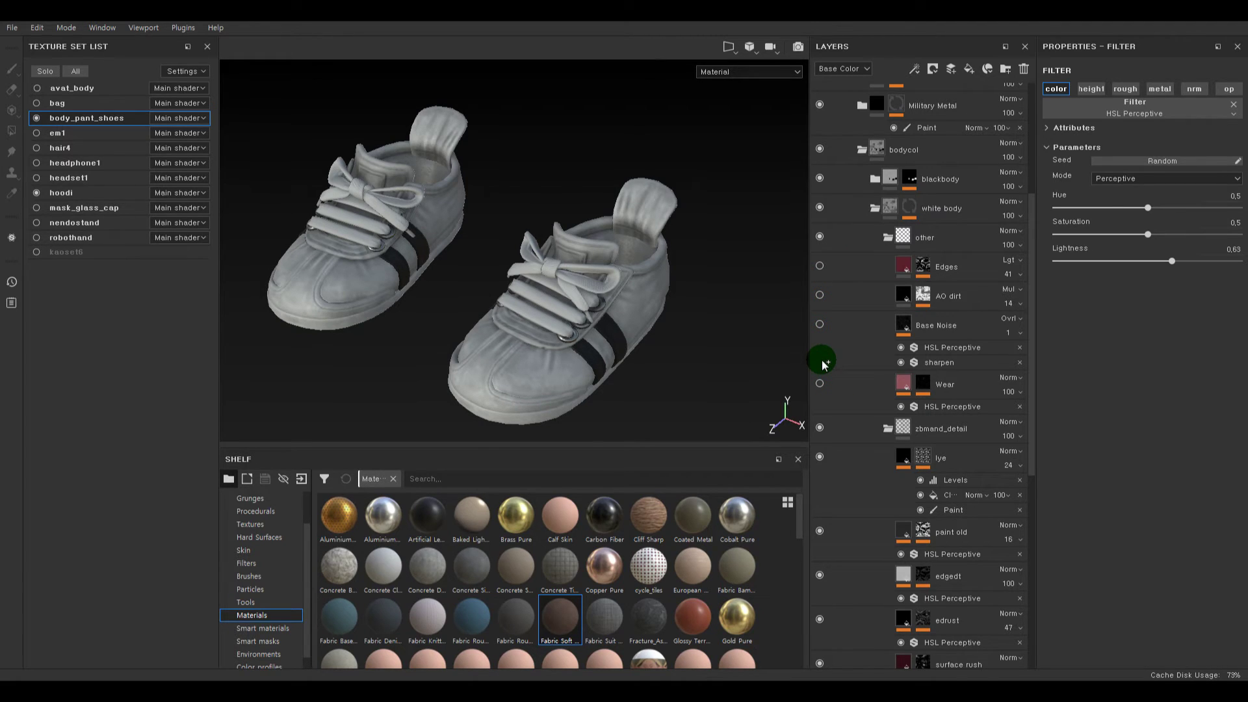
- Show the Wear layer in the other folder and examine its effect on the shoe's toe
{"action": "left_click_drag", "start_coordinate": [687, 336], "coordinate": [632, 291], "text": "alt"}
{"action": "right_click_drag", "start_coordinate": [627, 284], "coordinate": [691, 312], "text": "alt"}
{"action": "middle_click_drag", "start_coordinate": [682, 308], "coordinate": [672, 220], "text": "alt"}
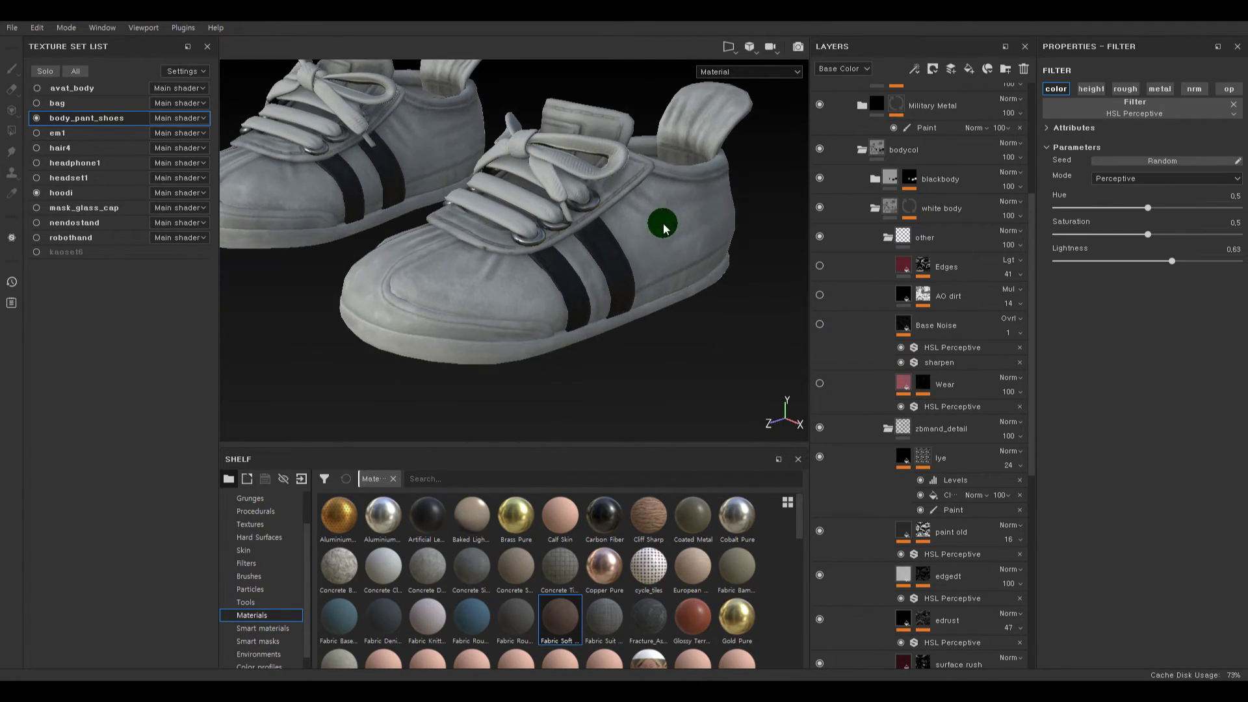
{"action": "left_click_drag", "start_coordinate": [662, 225], "coordinate": [696, 203], "text": "alt"}
{"action": "right_click_drag", "start_coordinate": [651, 262], "coordinate": [702, 320], "text": "alt"}
{"action": "middle_click_drag", "start_coordinate": [598, 328], "coordinate": [667, 335], "text": "alt"}
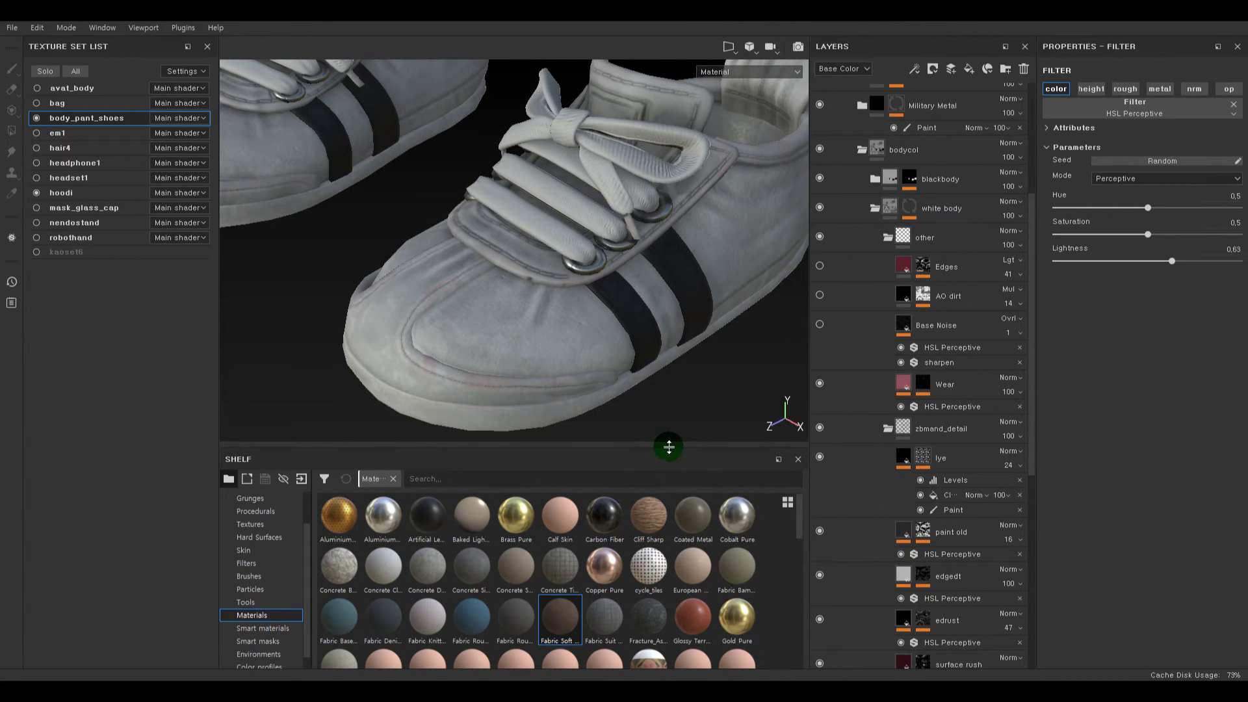
- Enlarge the viewport and change the Wear layer's base color to black
{"action": "left_click_drag", "start_coordinate": [669, 447], "coordinate": [677, 521]}
{"action": "left_click", "coordinate": [904, 383]}
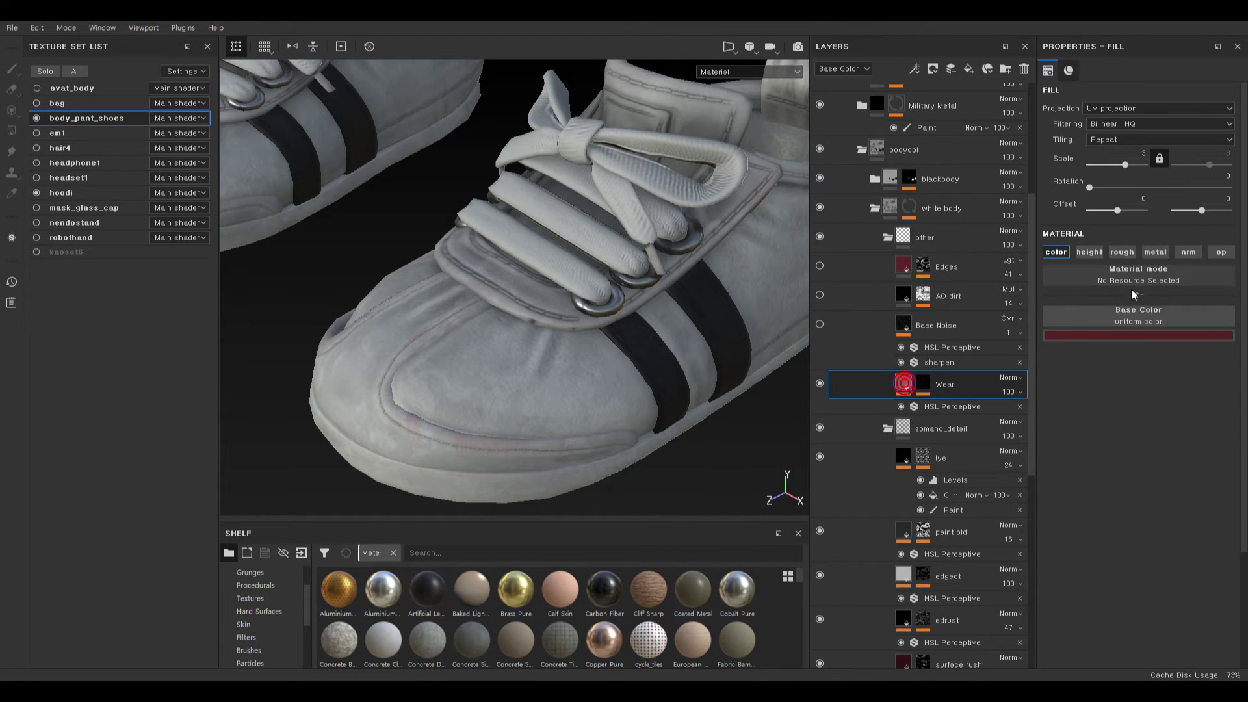
{"action": "left_click", "coordinate": [1138, 335]}
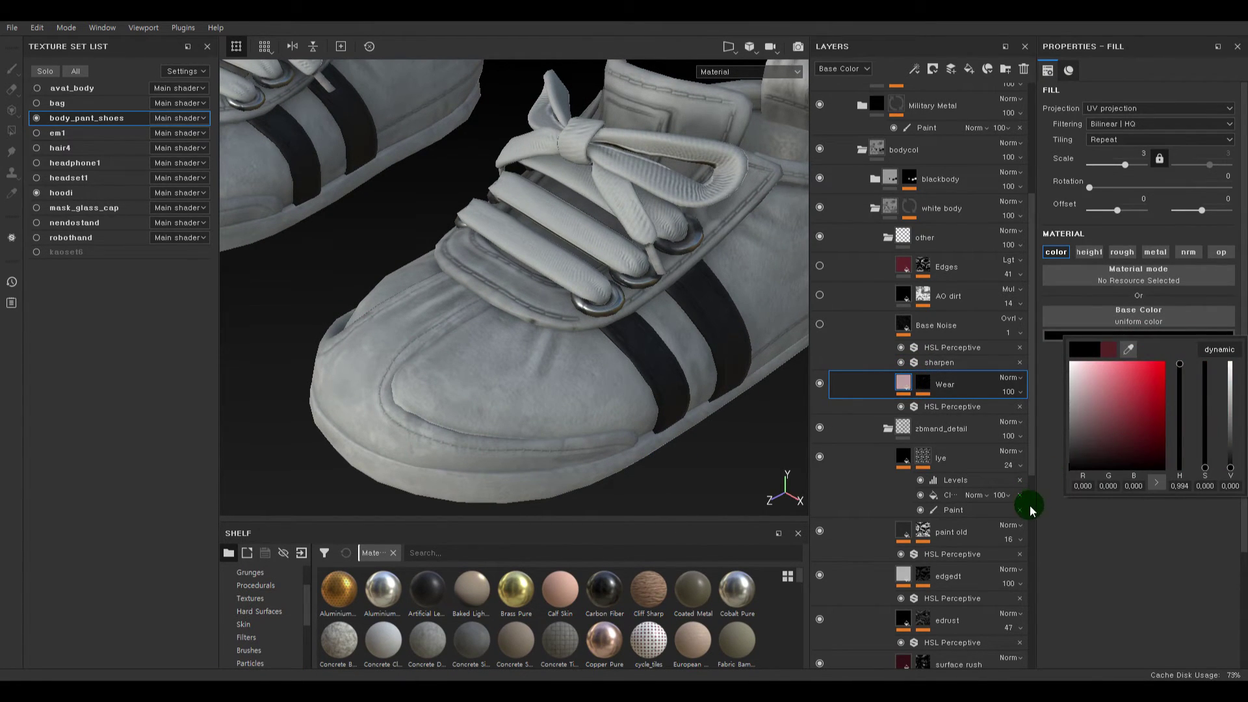
- Set the lightness of the Wear layer's HSL Perceptive filter to 0.11
{"action": "right_click_drag", "start_coordinate": [688, 449], "coordinate": [431, 365], "text": "alt"}
{"action": "left_click", "coordinate": [950, 407]}
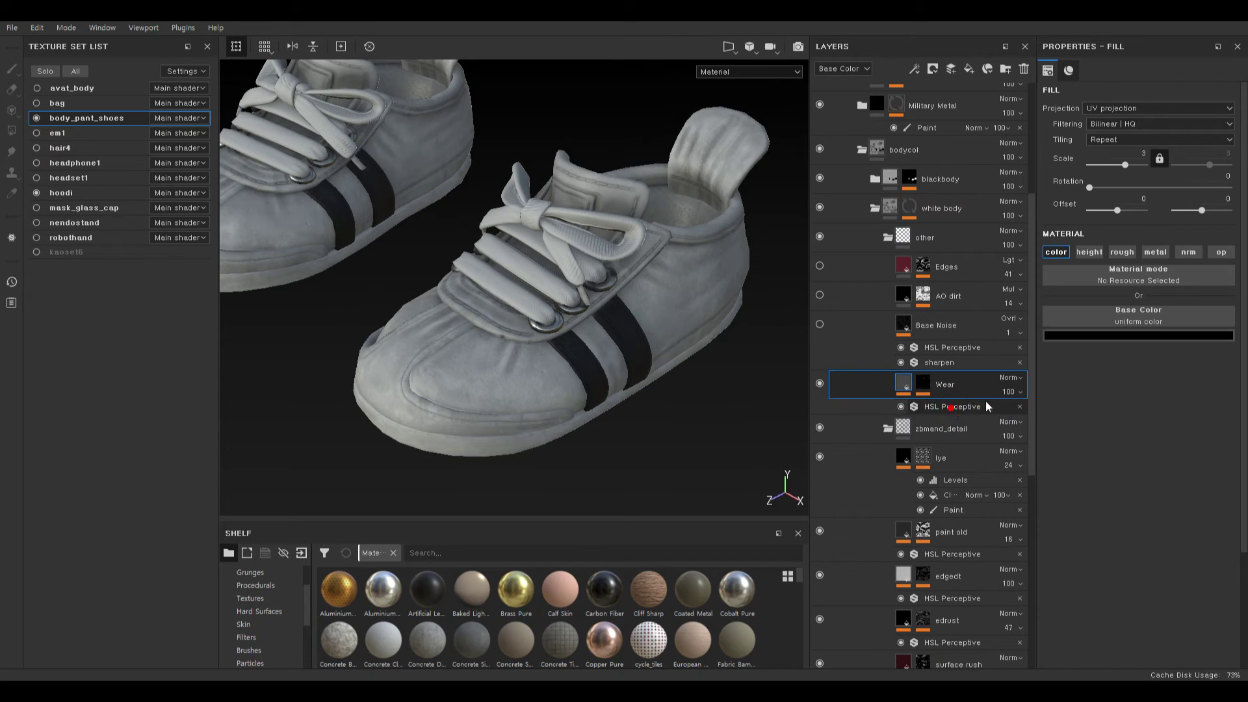
{"action": "left_click", "coordinate": [986, 406]}
{"action": "left_click_drag", "start_coordinate": [1163, 260], "coordinate": [1076, 272]}
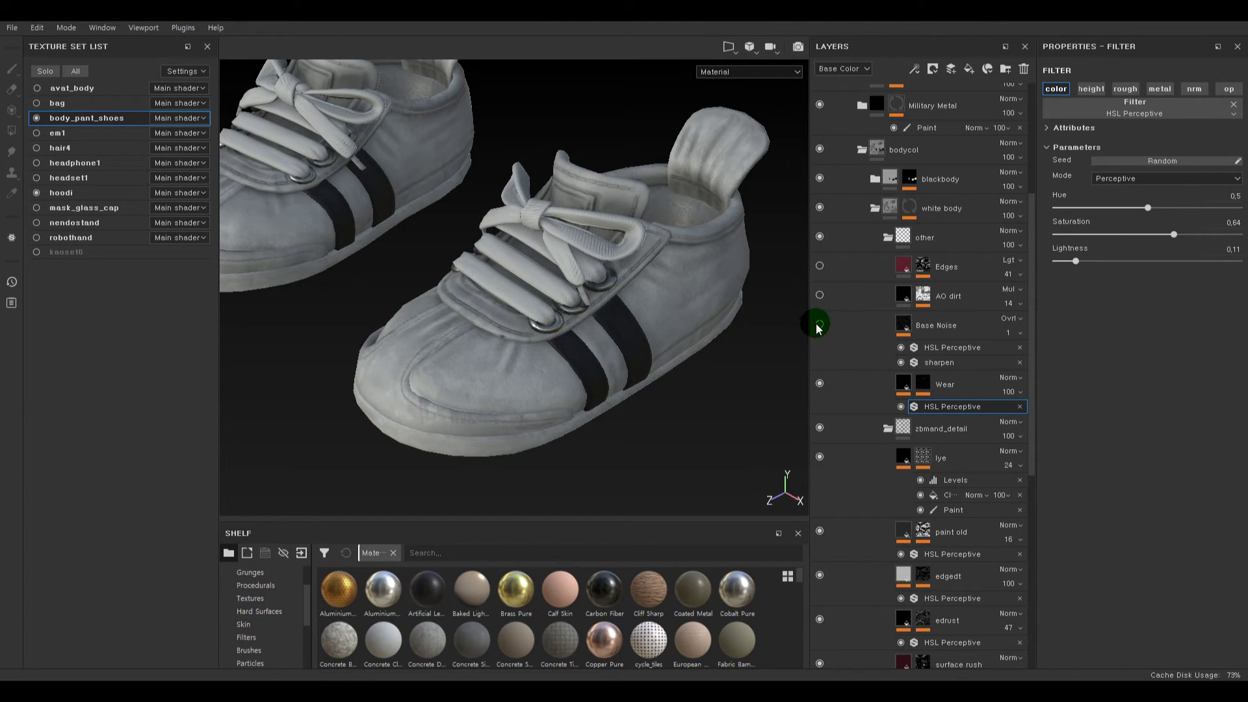
- Show the Base Noise layer in the other folder, try its opacity at 70, and delete the layer
{"action": "left_click", "coordinate": [1008, 333]}
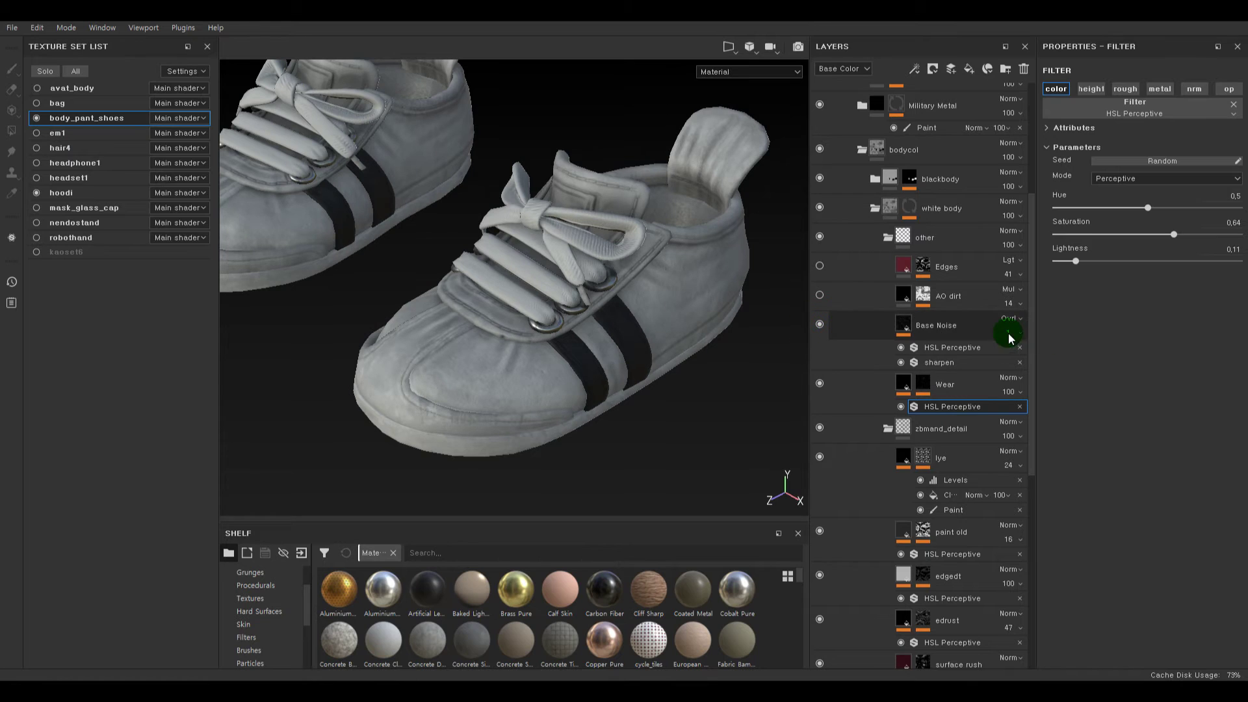
{"action": "left_click_drag", "start_coordinate": [1027, 360], "coordinate": [1039, 356]}
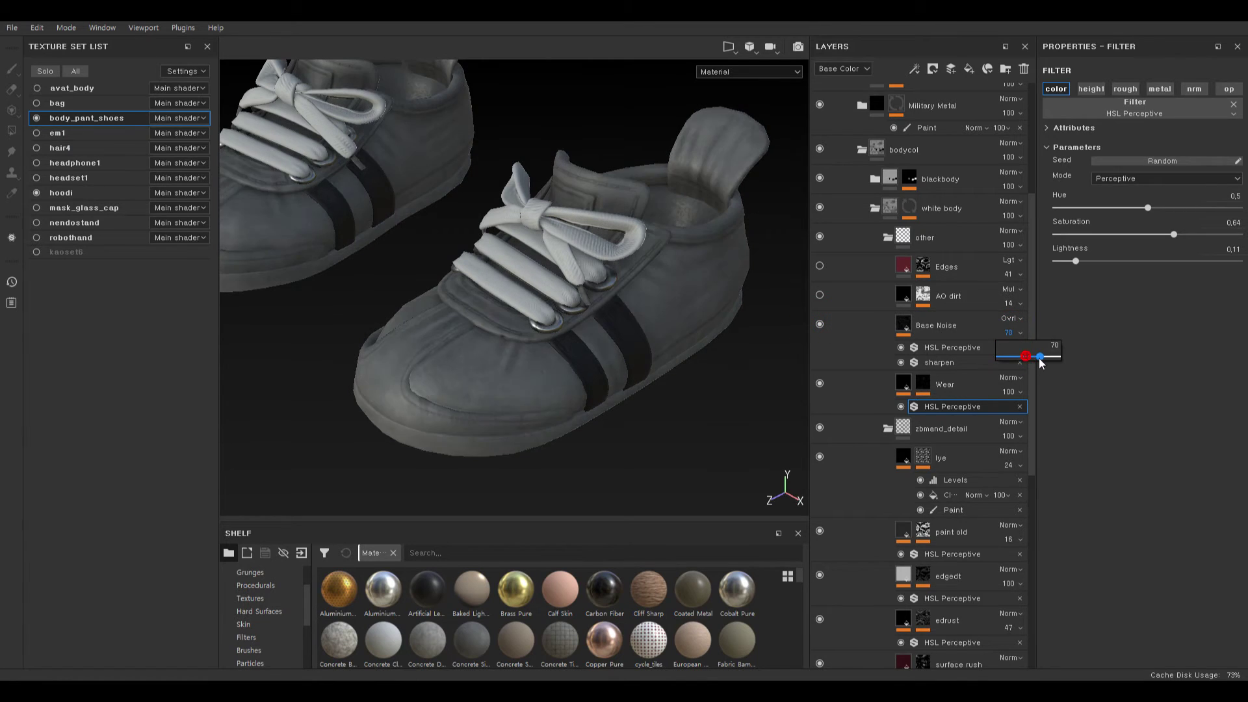
{"action": "left_click", "coordinate": [908, 319]}
{"action": "key", "text": "Delete"}
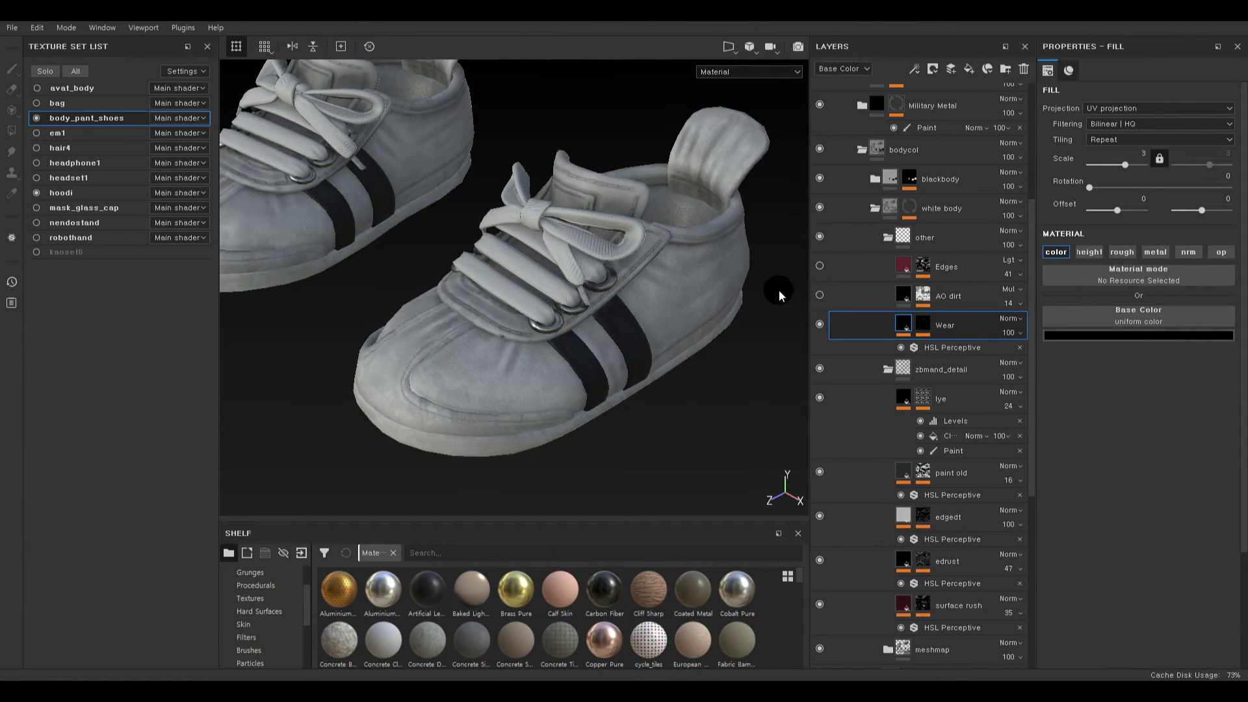
- Show the AO dirt layer in the other folder to preview it, and delete it
{"action": "left_click", "coordinate": [821, 296]}
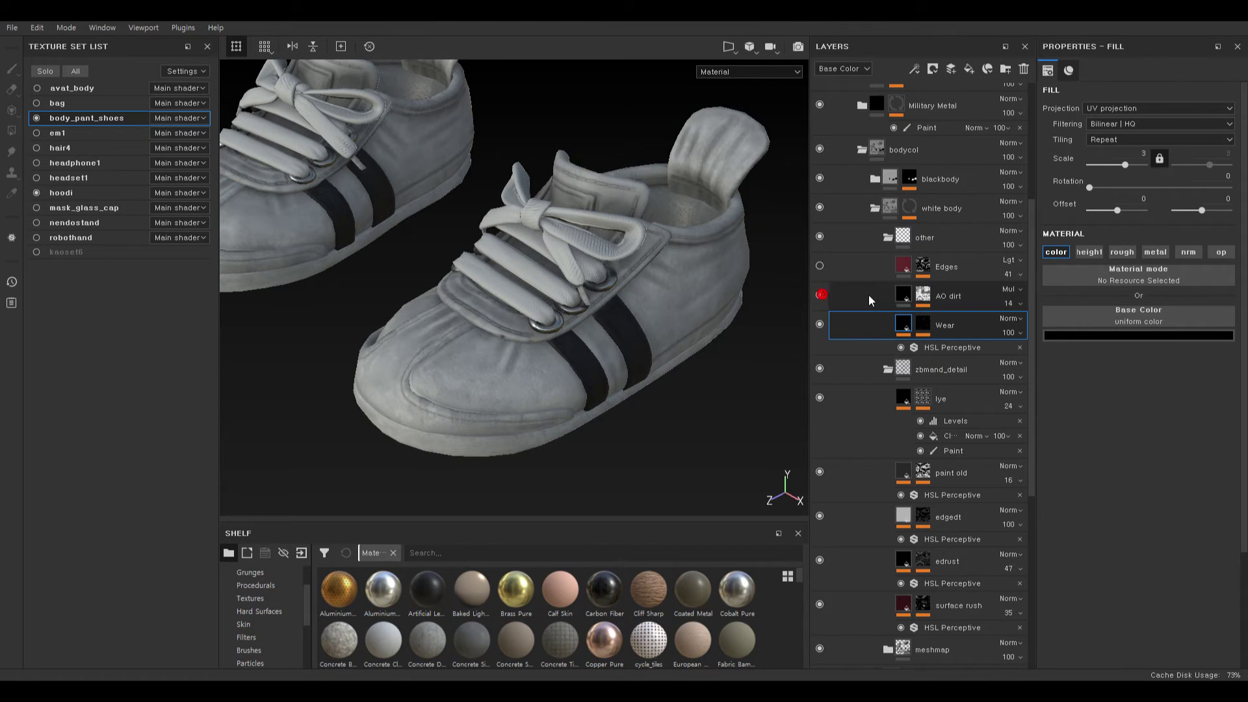
{"action": "left_click", "coordinate": [904, 296]}
{"action": "key", "text": "Delete"}
- Show the Edges layer in the other folder and set its base color to a light gray with R, G and B at 0.511
{"action": "left_click", "coordinate": [819, 266]}
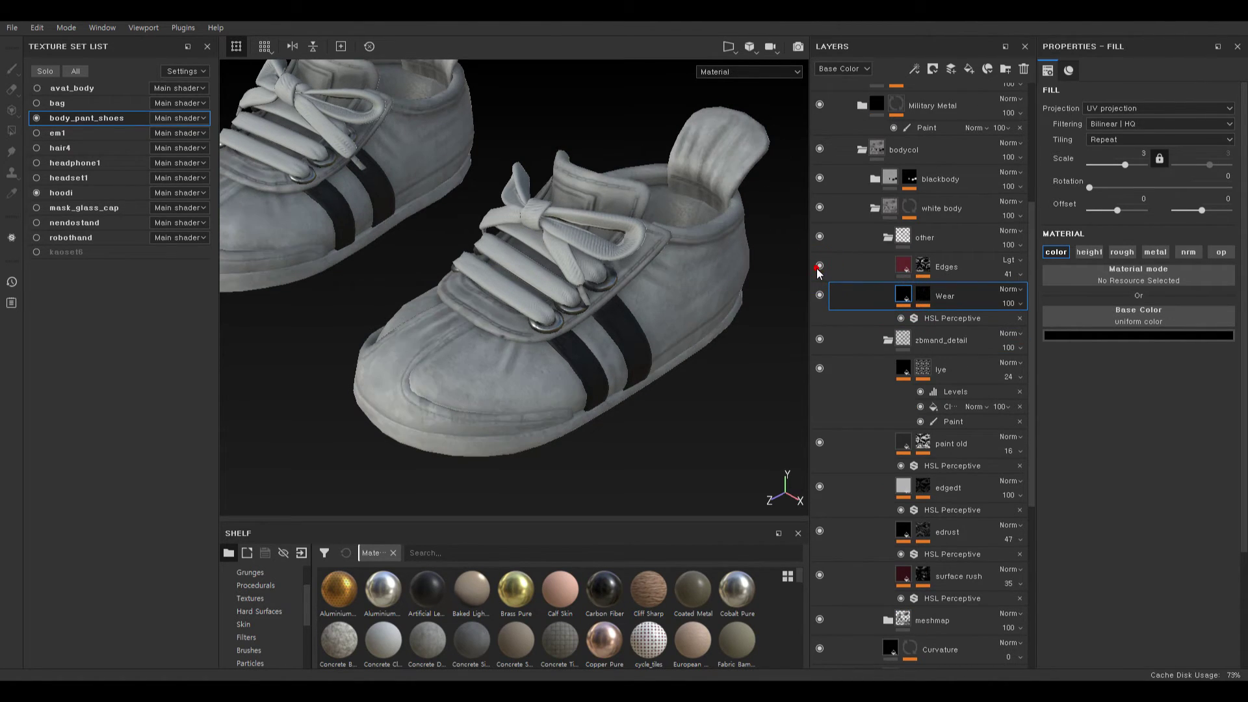
{"action": "left_click", "coordinate": [819, 268]}
{"action": "left_click", "coordinate": [818, 268]}
{"action": "left_click", "coordinate": [942, 266]}
{"action": "left_click", "coordinate": [1121, 335]}
{"action": "mouse_move", "coordinate": [1001, 411]}
{"action": "left_mouse_down"}
{"action": "mouse_move", "coordinate": [999, 364]}
{"action": "mouse_move", "coordinate": [1001, 390]}
{"action": "left_mouse_up"}
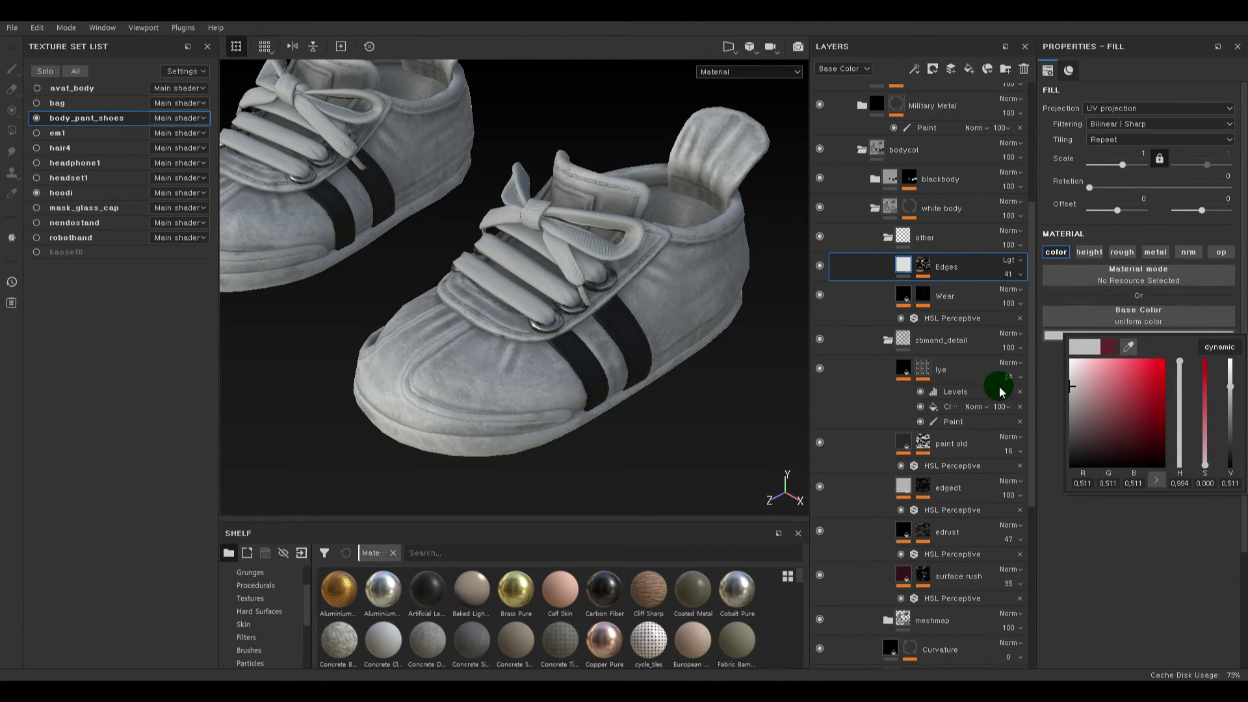
- Compare the shoes from the side with the Edges layer turned off and on
{"action": "right_click_drag", "start_coordinate": [611, 386], "coordinate": [603, 390], "text": "alt"}
{"action": "mouse_move", "coordinate": [603, 390]}
{"action": "left_mouse_down", "text": "alt"}
{"action": "mouse_move", "coordinate": [575, 382]}
{"action": "mouse_move", "coordinate": [597, 403]}
{"action": "left_mouse_up", "text": "alt"}
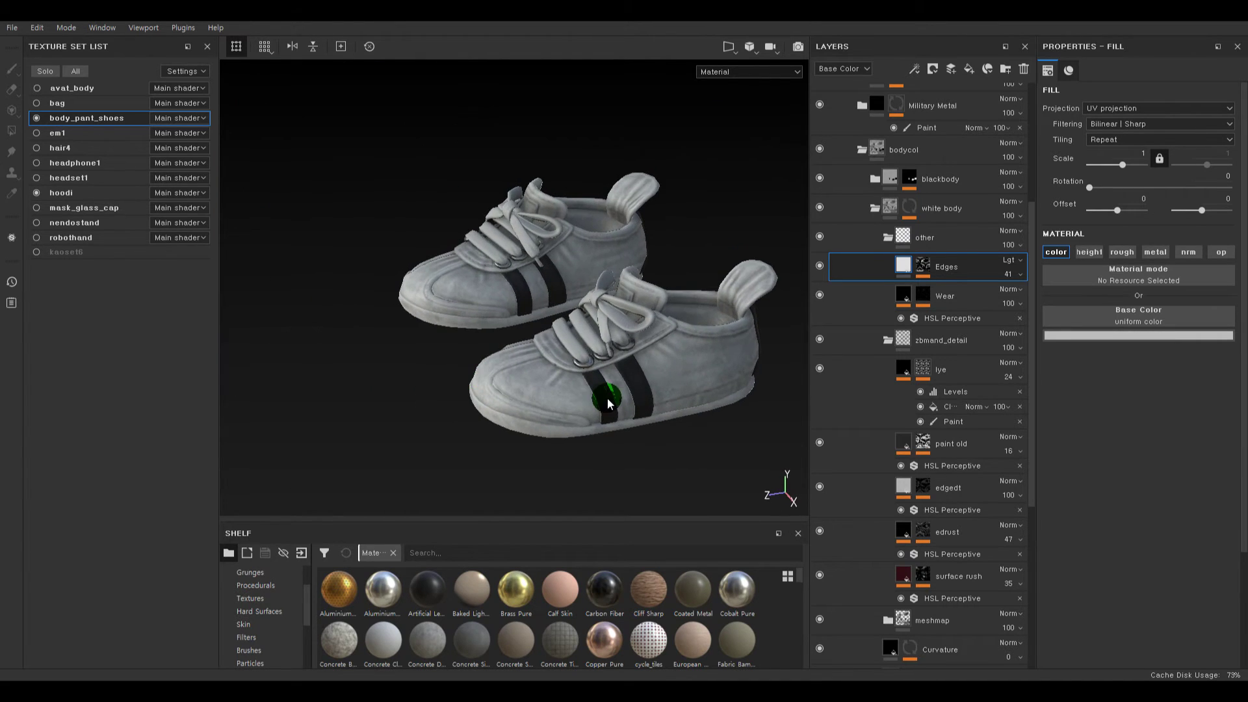
{"action": "middle_click_drag", "start_coordinate": [692, 394], "coordinate": [540, 385], "text": "alt"}
{"action": "right_click_drag", "start_coordinate": [585, 401], "coordinate": [622, 426], "text": "alt"}
{"action": "middle_click_drag", "start_coordinate": [622, 426], "coordinate": [807, 396], "text": "alt"}
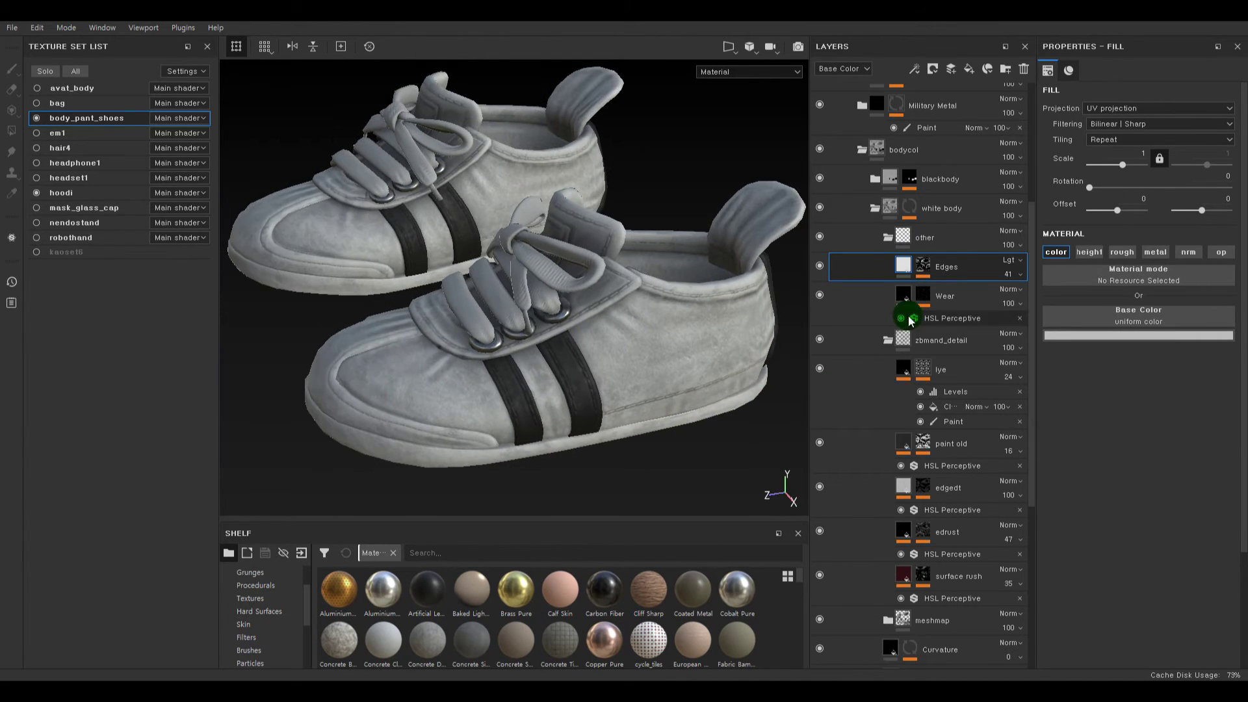
{"action": "left_click", "coordinate": [820, 268]}
{"action": "left_click", "coordinate": [822, 270]}
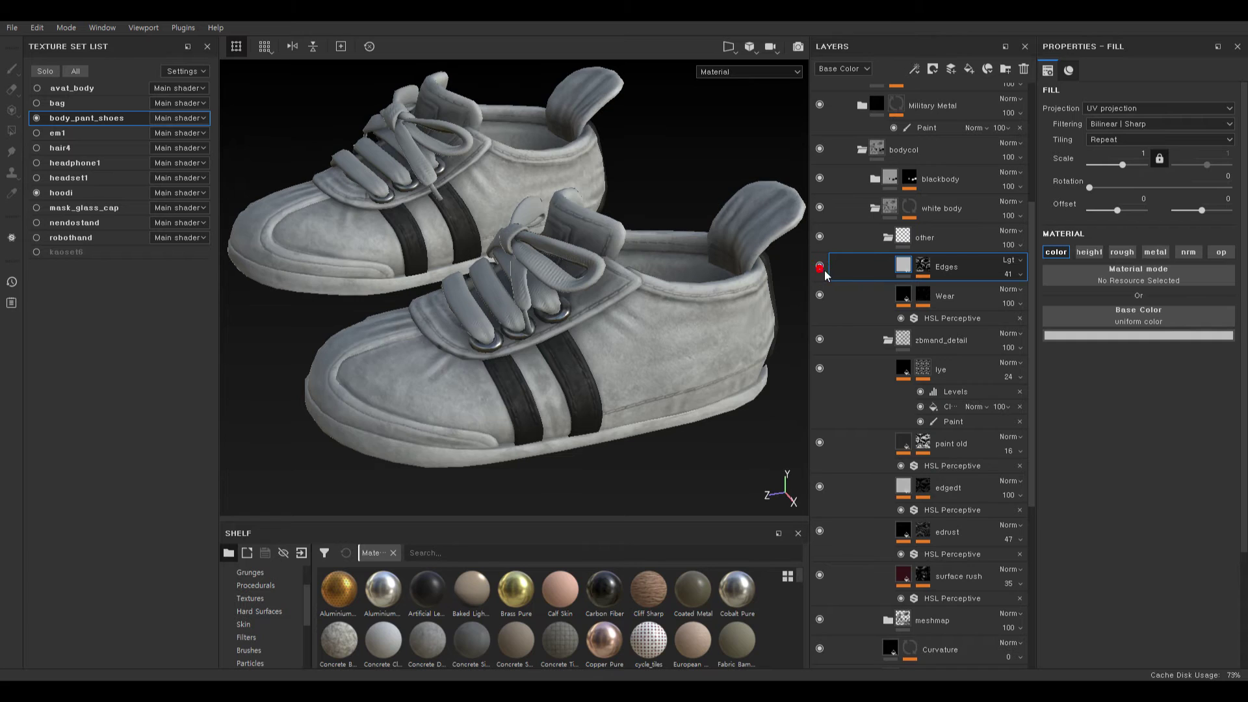
- Examine the white leather, black stripes and stitching of the shoes up close and from several angles
{"action": "left_click_drag", "start_coordinate": [691, 362], "coordinate": [571, 329], "text": "alt"}
{"action": "right_click_drag", "start_coordinate": [571, 329], "coordinate": [581, 262], "text": "alt"}
{"action": "left_click_drag", "start_coordinate": [591, 256], "coordinate": [540, 320], "text": "alt"}
{"action": "middle_click_drag", "start_coordinate": [513, 257], "coordinate": [524, 387], "text": "alt"}
{"action": "left_click_drag", "start_coordinate": [524, 375], "coordinate": [563, 327], "text": "alt"}
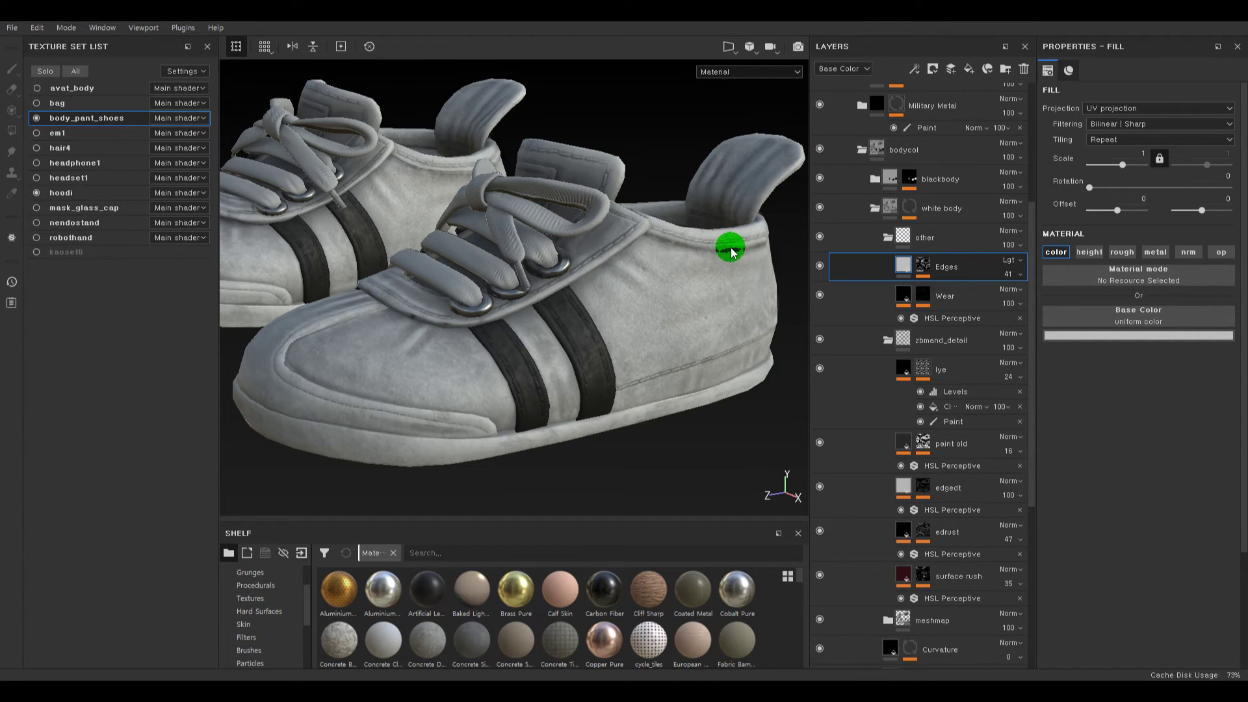
{"action": "left_click_drag", "start_coordinate": [638, 246], "coordinate": [650, 258], "text": "alt"}
{"action": "left_click_drag", "start_coordinate": [700, 361], "coordinate": [579, 341], "text": "alt"}
{"action": "right_click_drag", "start_coordinate": [571, 339], "coordinate": [850, 513], "text": "alt"}
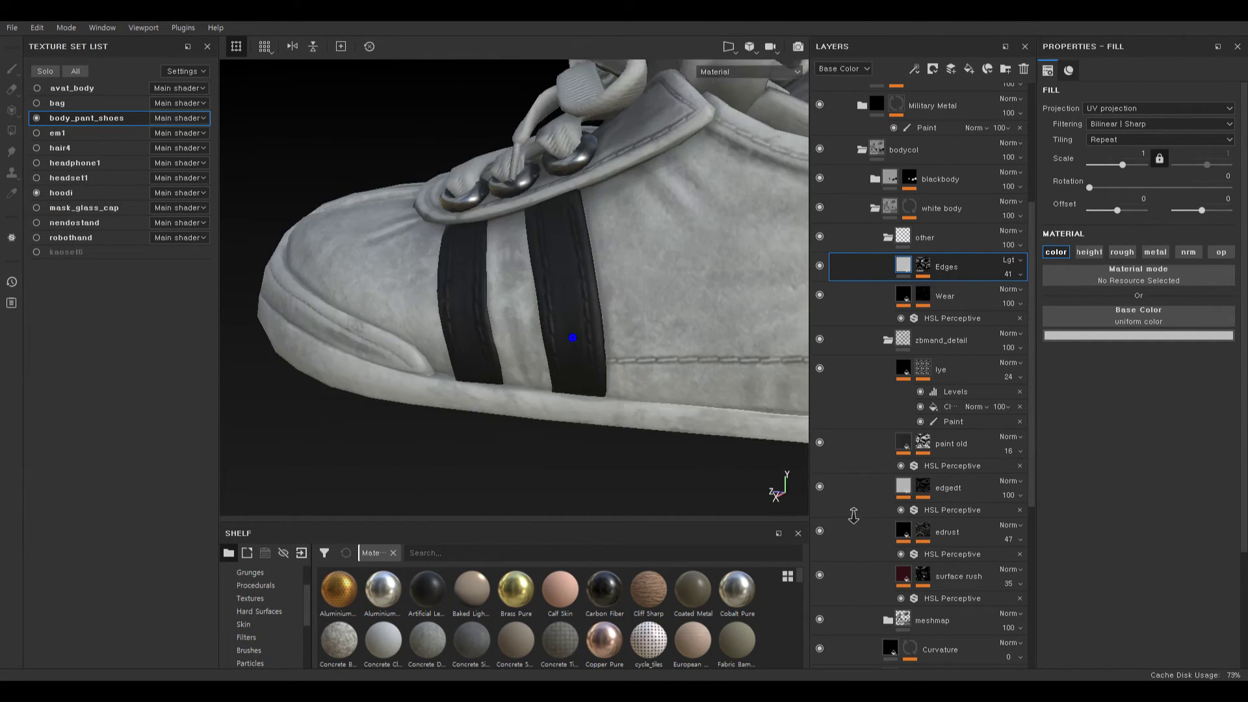
{"action": "middle_click_drag", "start_coordinate": [784, 286], "coordinate": [630, 277], "text": "alt"}
{"action": "right_click_drag", "start_coordinate": [652, 304], "coordinate": [552, 331], "text": "alt"}
{"action": "middle_click_drag", "start_coordinate": [553, 331], "coordinate": [518, 321], "text": "alt"}
{"action": "left_click_drag", "start_coordinate": [635, 347], "coordinate": [632, 290], "text": "alt"}
{"action": "middle_click_drag", "start_coordinate": [632, 290], "coordinate": [696, 377], "text": "alt"}
{"action": "right_click_drag", "start_coordinate": [696, 376], "coordinate": [352, 372], "text": "alt"}
{"action": "left_click_drag", "start_coordinate": [352, 371], "coordinate": [611, 389], "text": "alt"}
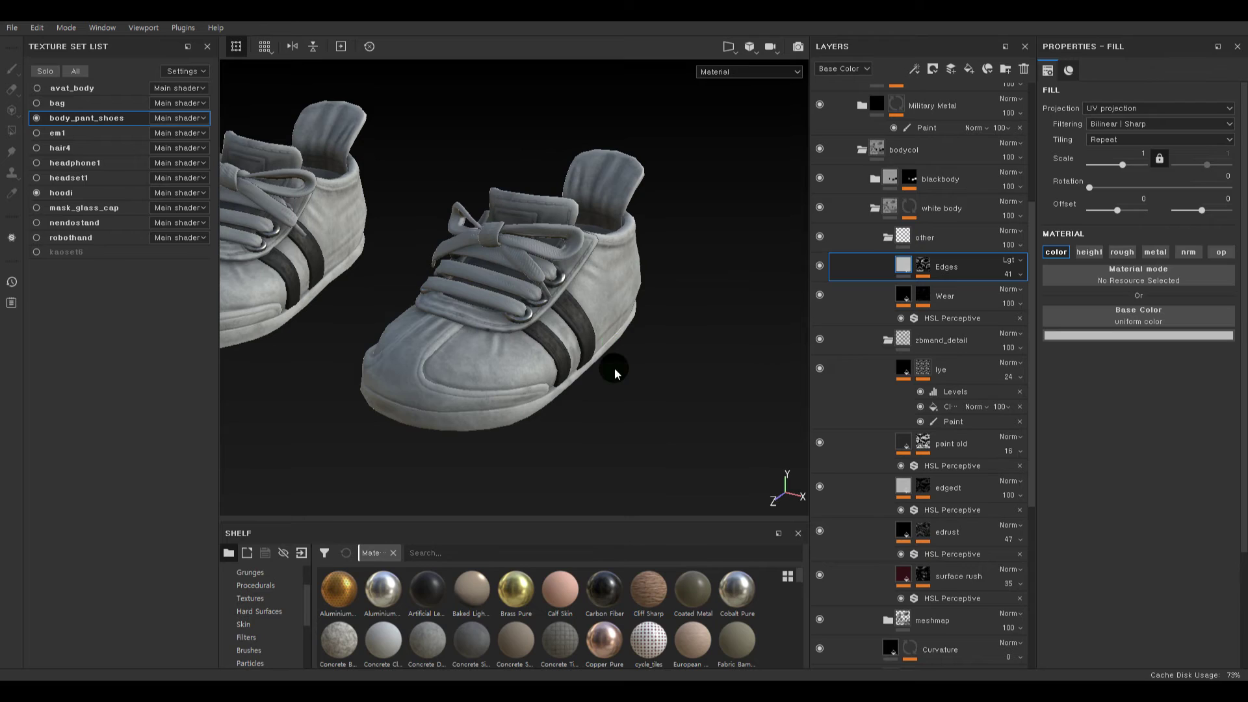
{"action": "key", "text": "XF86AudioLowerVolume"}
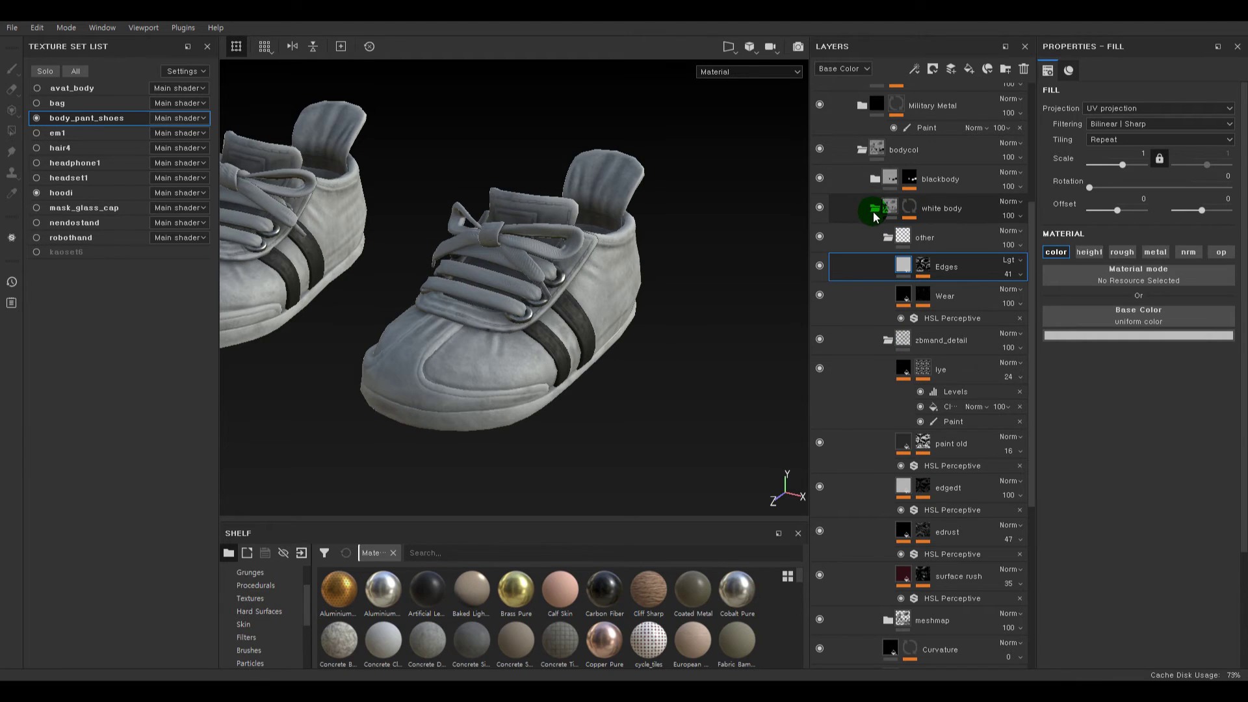
- Collapse the other, zbmand_detail and white body folders, and expand the blackbody folder
{"action": "left_click", "coordinate": [888, 238]}
{"action": "left_click", "coordinate": [892, 263]}
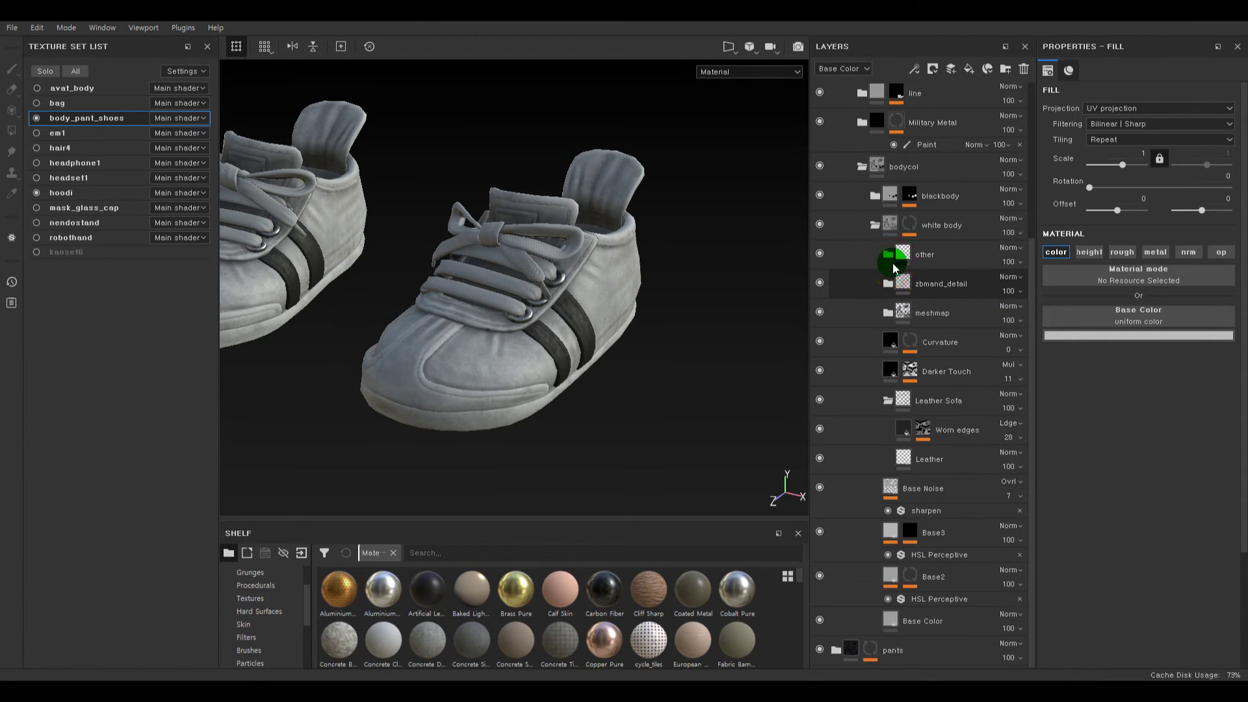
{"action": "left_click", "coordinate": [877, 227]}
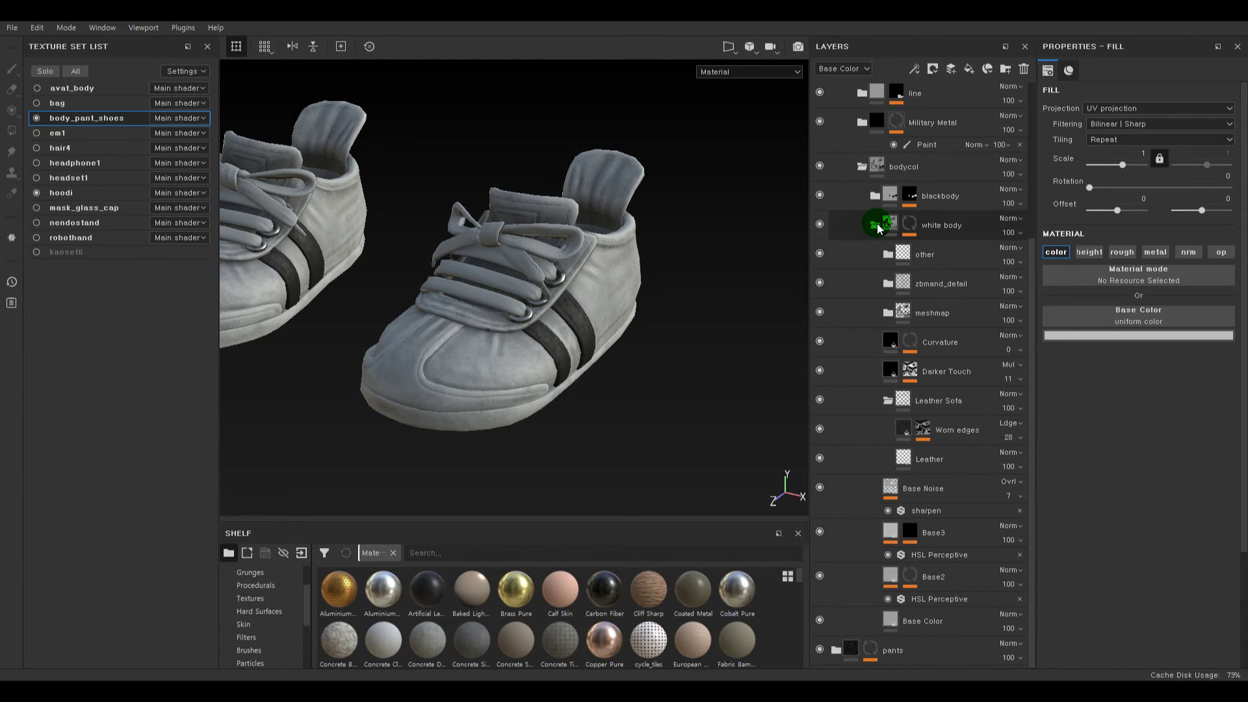
{"action": "left_click", "coordinate": [877, 227]}
{"action": "left_click", "coordinate": [874, 404]}
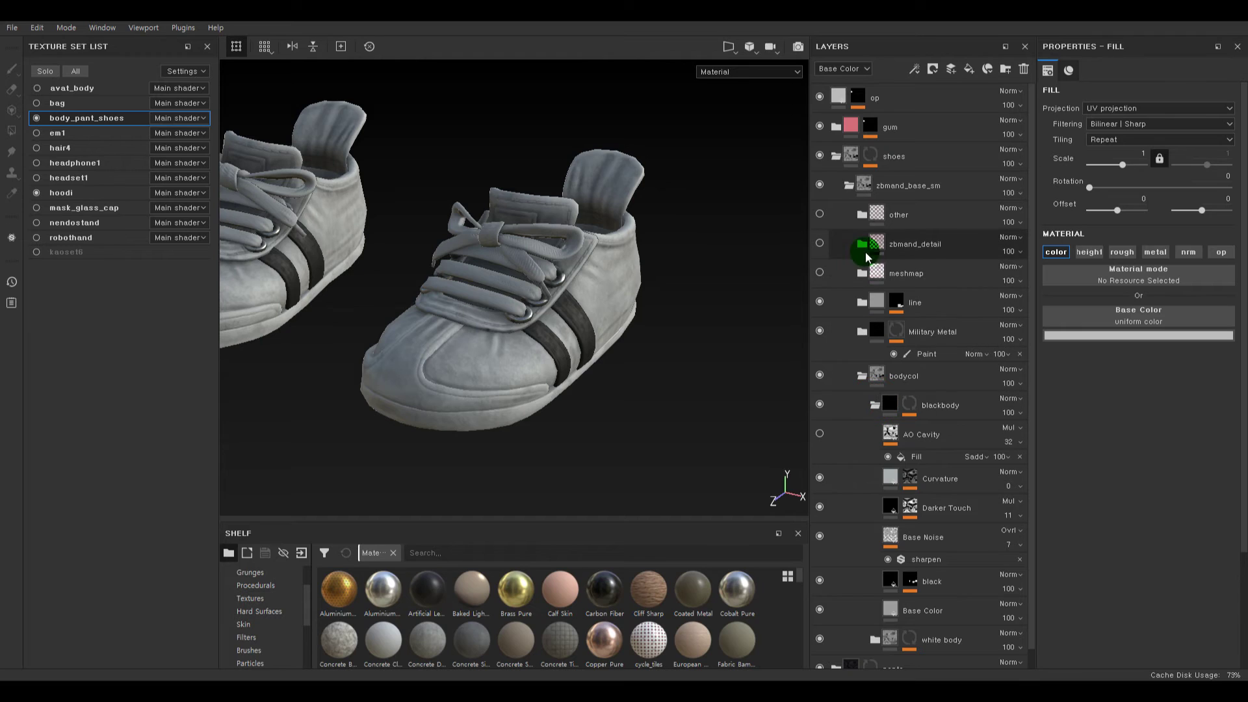
- Copy the hidden other, zbmand_detail and meshmap folders from zbmand_base_sm into the blackbody folder above AO Cavity
{"action": "left_click", "coordinate": [904, 276]}
{"action": "left_click", "coordinate": [917, 217], "text": "shift"}
{"action": "left_click_drag", "start_coordinate": [888, 407], "coordinate": [889, 434]}
{"action": "key", "text": "ctrl+v"}
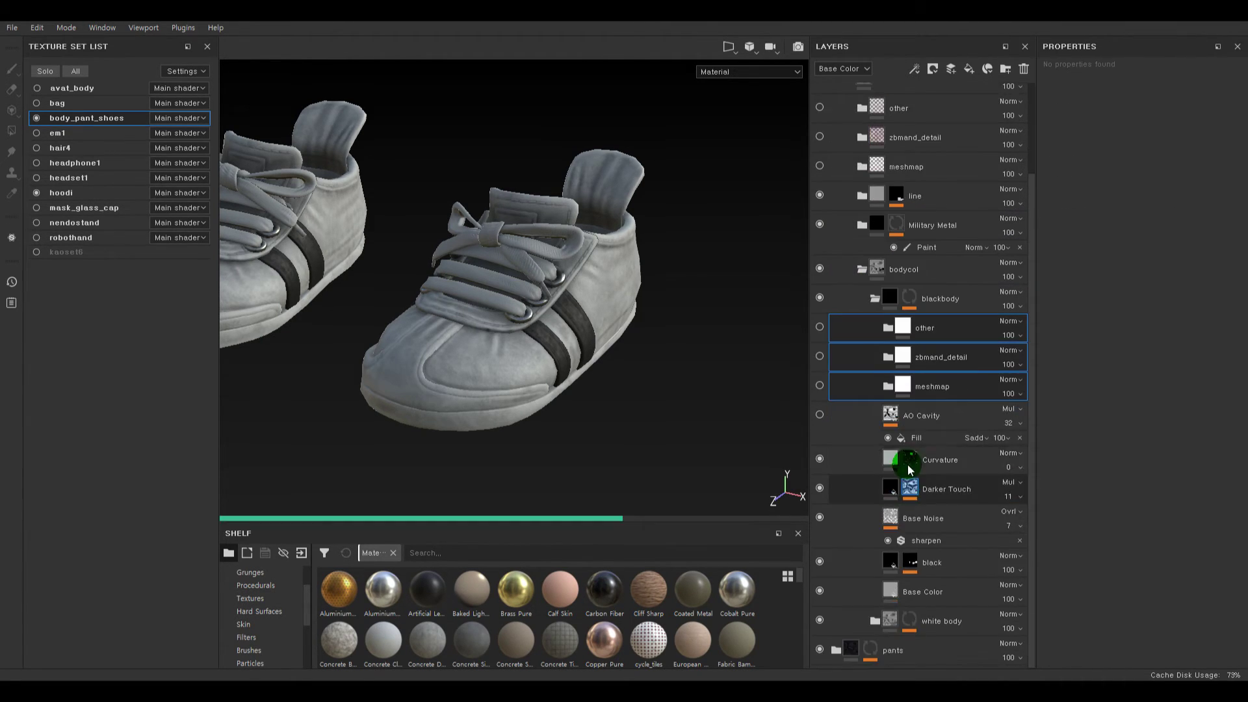
- Show and expand the copied meshmap folder in blackbody, with the shoe's side stripes in close view
{"action": "right_click_drag", "start_coordinate": [606, 326], "coordinate": [650, 390], "text": "alt"}
{"action": "right_click_drag", "start_coordinate": [554, 336], "coordinate": [633, 387], "text": "alt"}
{"action": "left_click_drag", "start_coordinate": [699, 454], "coordinate": [619, 375], "text": "alt"}
{"action": "right_click_drag", "start_coordinate": [618, 373], "coordinate": [670, 442], "text": "alt"}
{"action": "left_click_drag", "start_coordinate": [615, 412], "coordinate": [601, 406], "text": "alt"}
{"action": "left_click", "coordinate": [819, 386]}
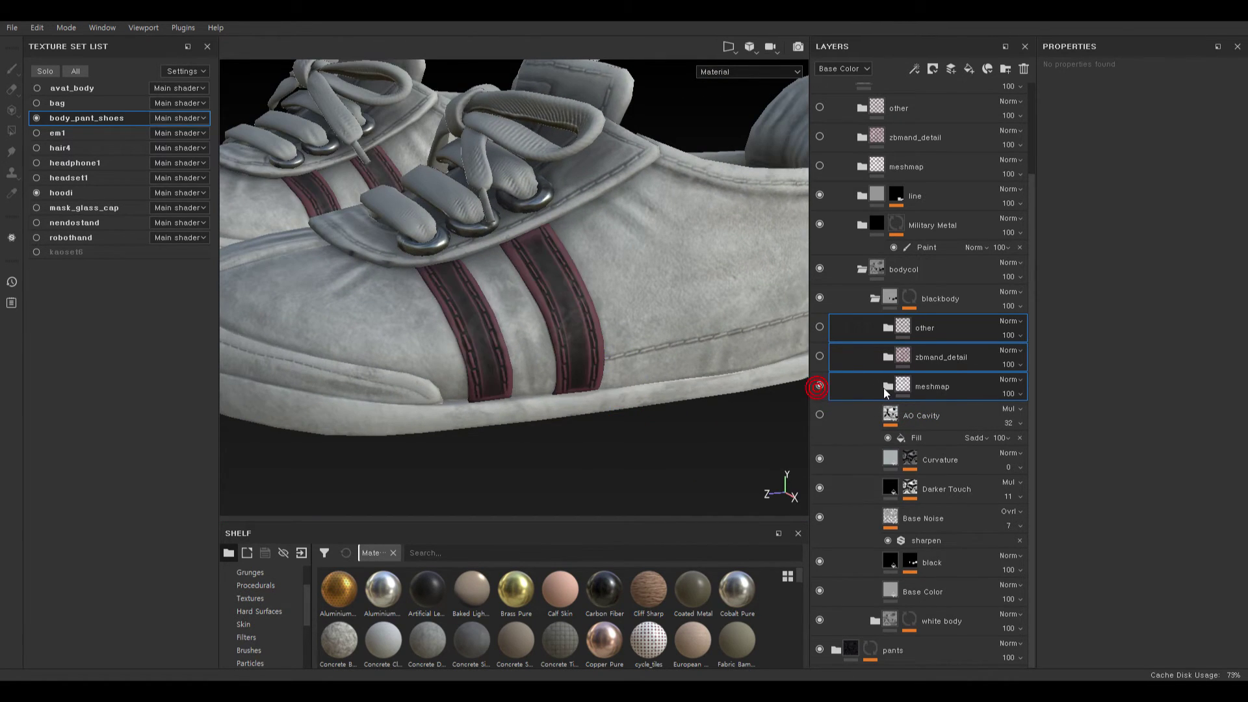
{"action": "left_click", "coordinate": [888, 386]}
{"action": "scroll", "coordinate": [851, 421], "scroll_direction": "down", "scroll_amount": 1}
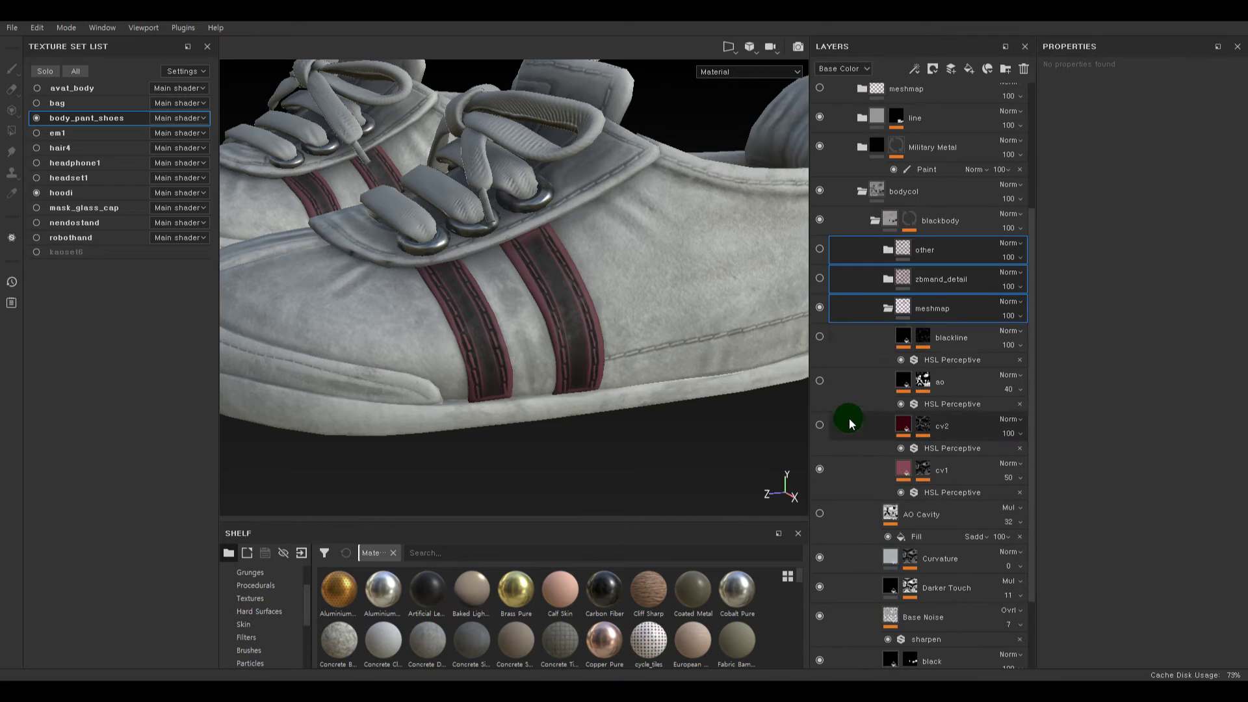
- Set the blackbody cv1 layer's base color to black and its opacity to 28
{"action": "left_click", "coordinate": [819, 469]}
{"action": "left_click", "coordinate": [819, 469]}
{"action": "left_click", "coordinate": [904, 469]}
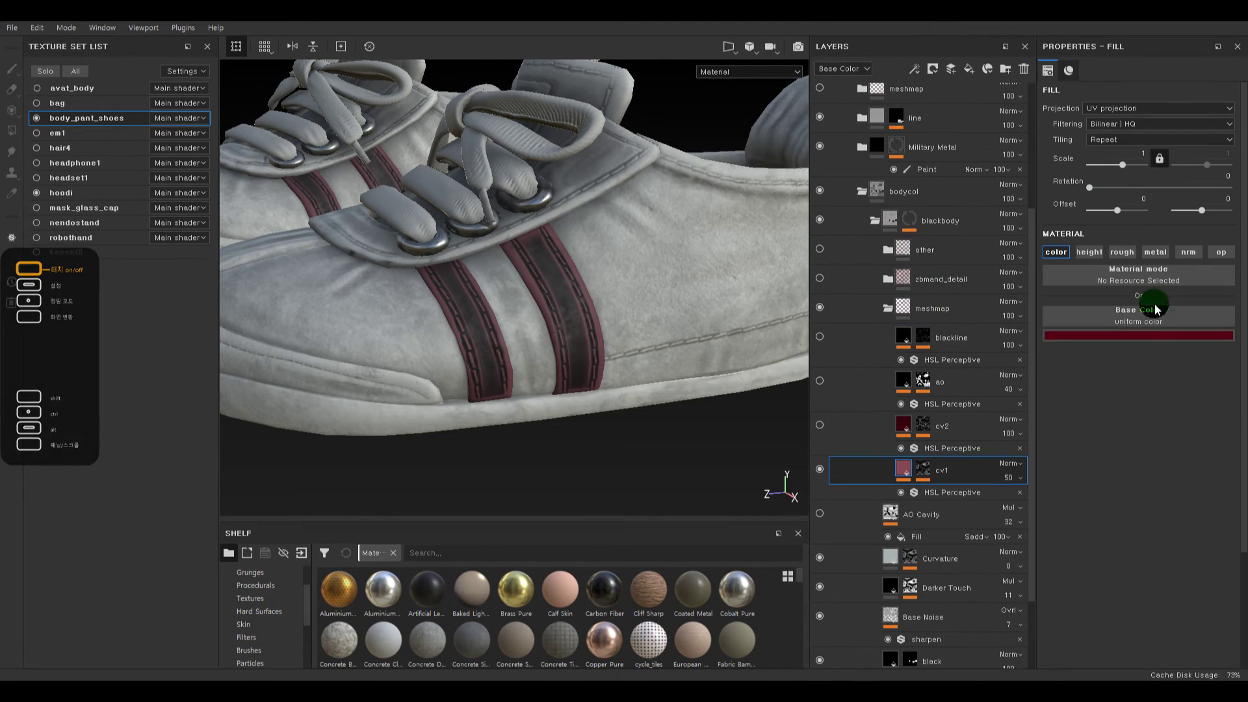
{"action": "left_click", "coordinate": [1144, 316]}
{"action": "left_click_drag", "start_coordinate": [1110, 405], "coordinate": [1046, 465]}
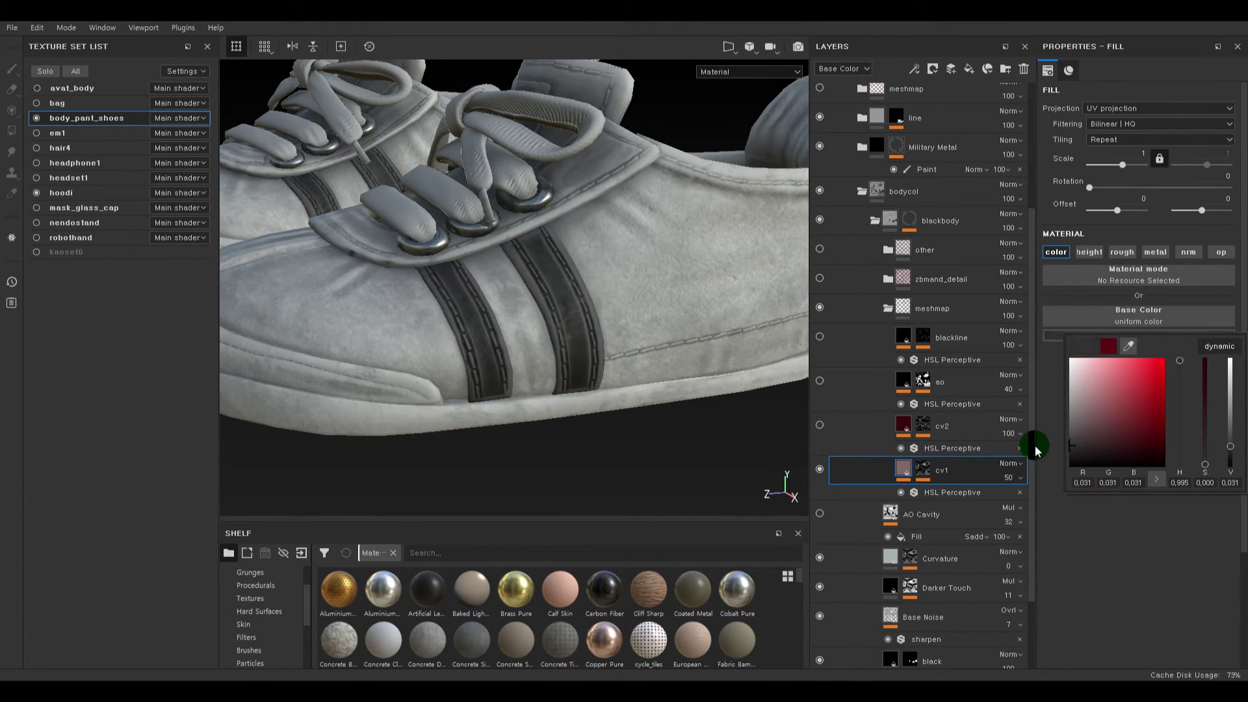
{"action": "left_click", "coordinate": [1002, 476]}
{"action": "left_click_drag", "start_coordinate": [1018, 502], "coordinate": [1004, 502]}
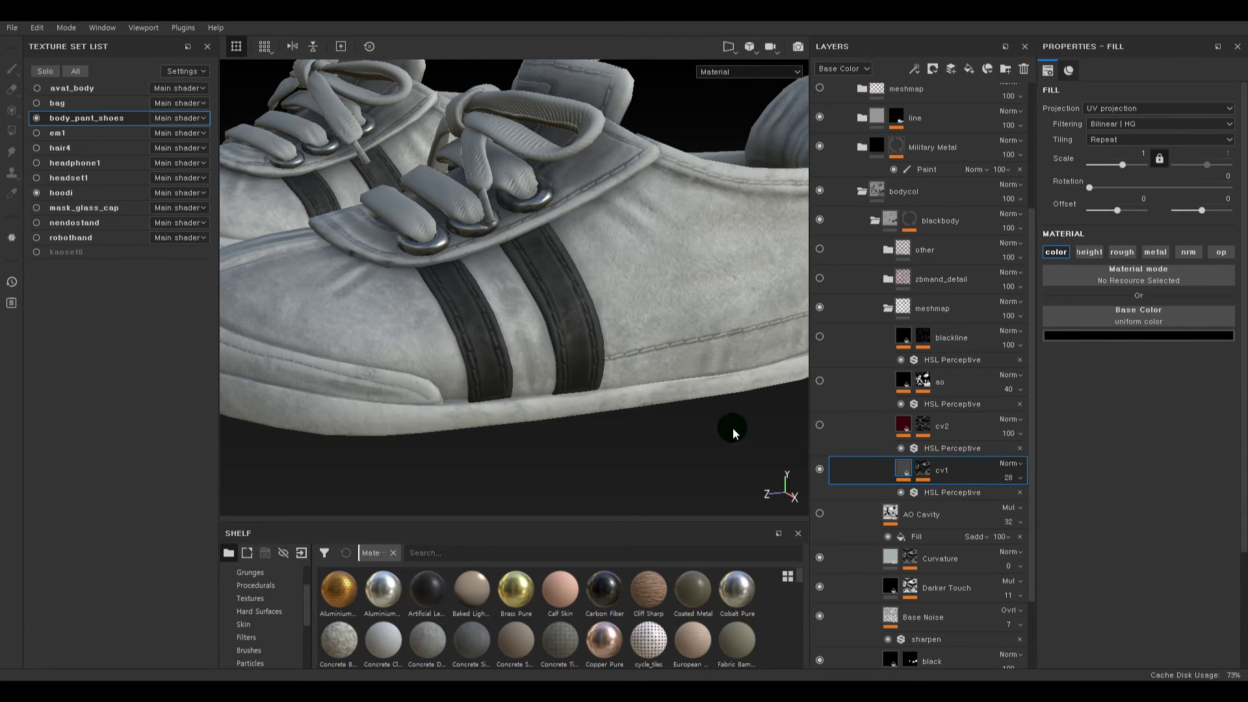
- Preview the cv2 layer's effect on the stripes and delete it from blackbody's meshmap folder
{"action": "scroll", "coordinate": [658, 340], "scroll_direction": "down", "scroll_amount": 5}
{"action": "scroll", "coordinate": [581, 225], "scroll_direction": "up", "scroll_amount": 4}
{"action": "left_click_drag", "start_coordinate": [580, 225], "coordinate": [606, 362], "text": "alt"}
{"action": "middle_click_drag", "start_coordinate": [606, 362], "coordinate": [671, 166], "text": "alt"}
{"action": "left_click", "coordinate": [818, 425]}
{"action": "left_click", "coordinate": [818, 424]}
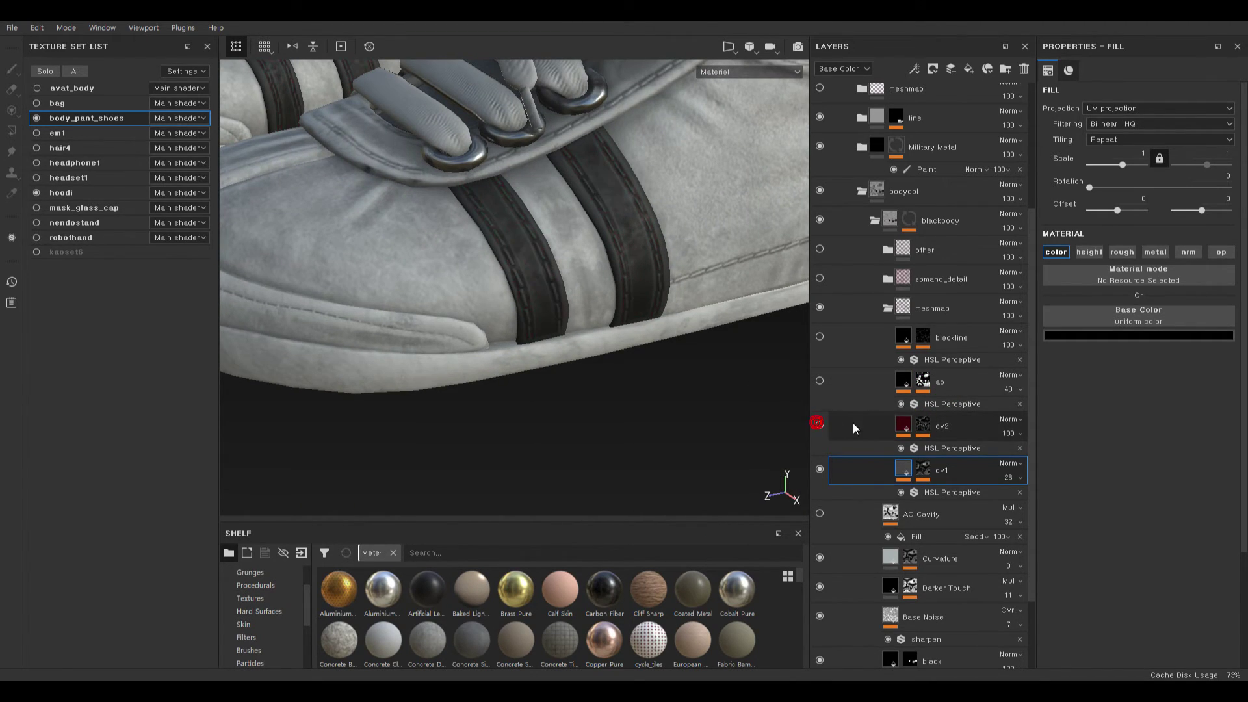
{"action": "left_click", "coordinate": [900, 422]}
{"action": "key", "text": "Delete"}
- Delete the ao and blackline layers from blackbody's meshmap folder, previewing ao first
{"action": "left_click", "coordinate": [816, 382]}
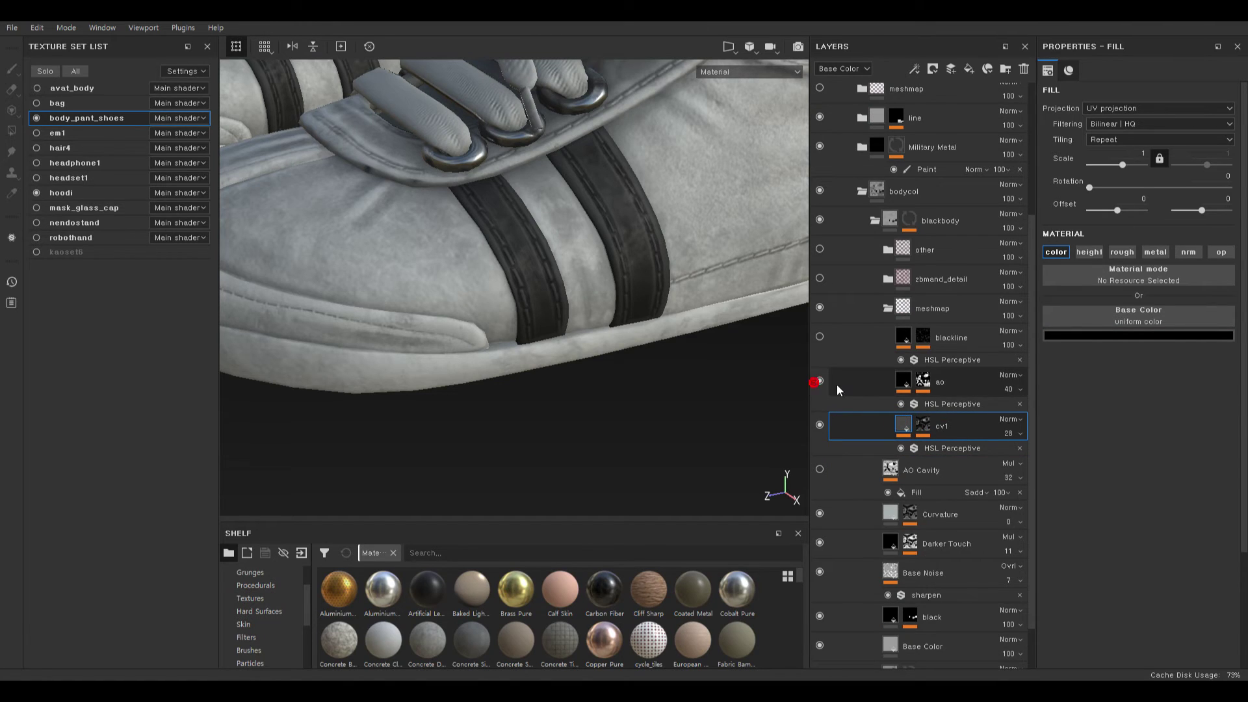
{"action": "left_click", "coordinate": [876, 388]}
{"action": "key", "text": "Delete"}
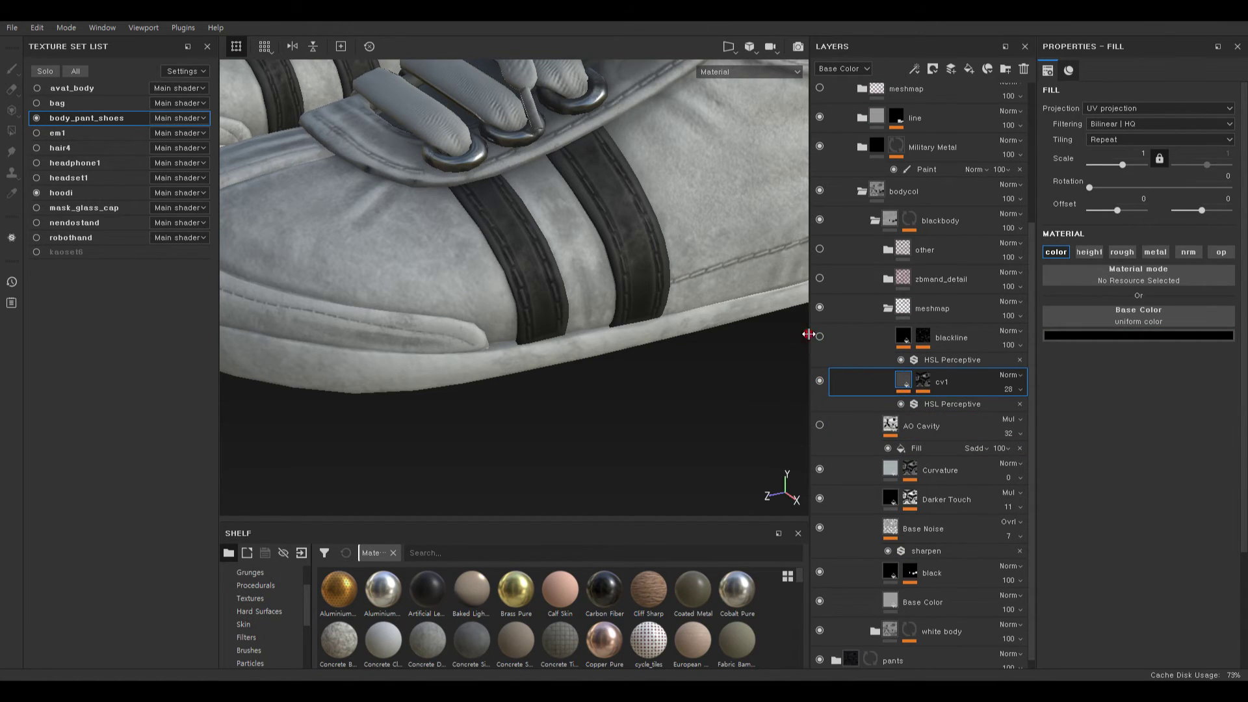
{"action": "left_click", "coordinate": [904, 338]}
{"action": "key", "text": "Delete"}
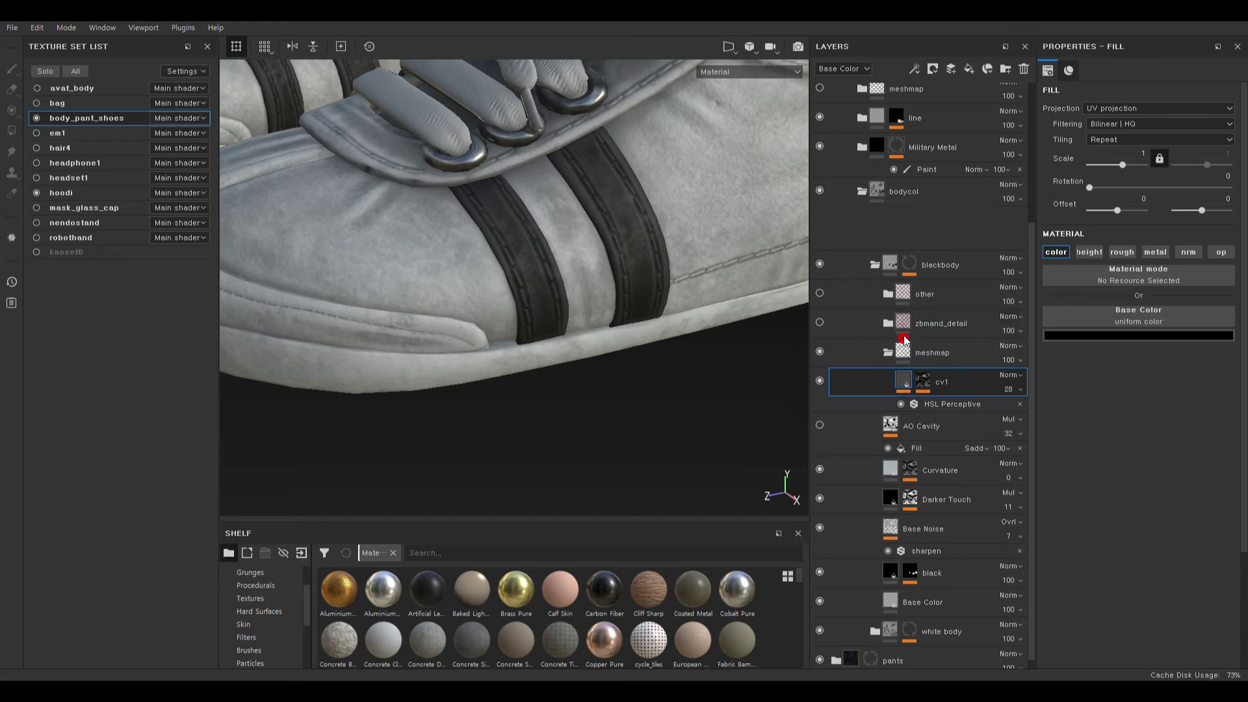
- Show and expand blackbody's zbmand_detail folder, and hide all its layers except surface worn
{"action": "left_click", "coordinate": [820, 313]}
{"action": "left_click", "coordinate": [887, 313]}
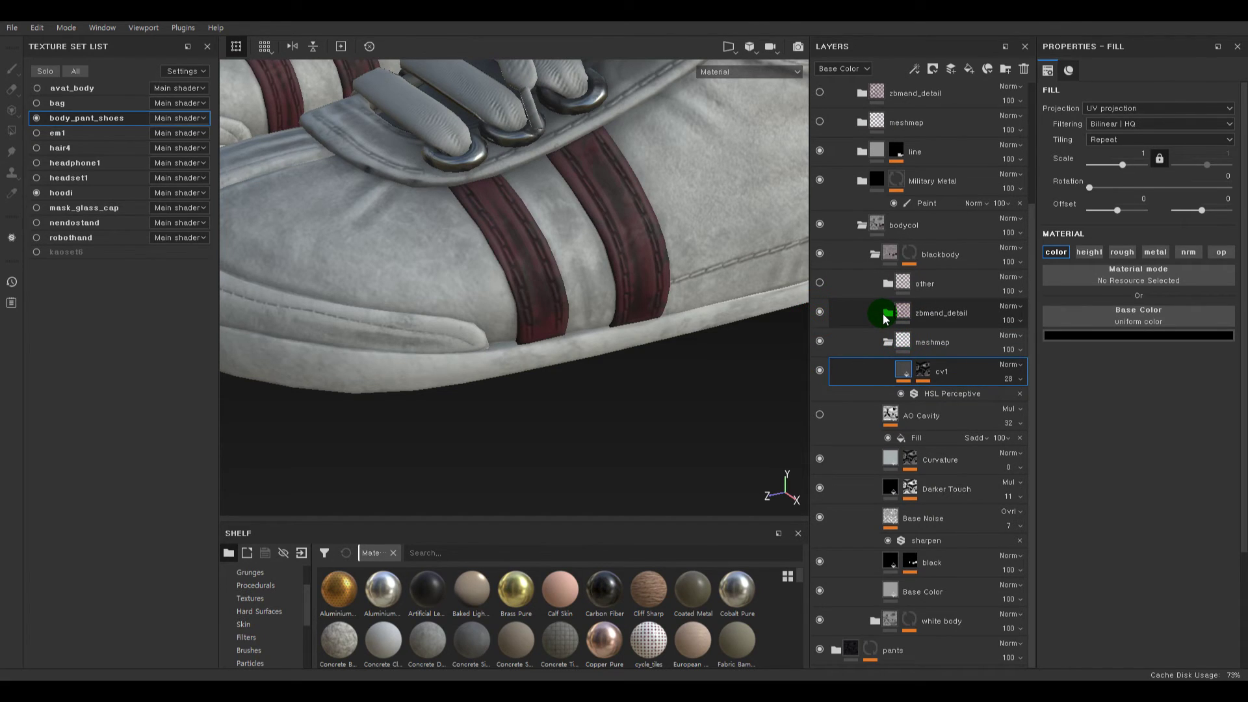
{"action": "left_click", "coordinate": [888, 345]}
{"action": "left_click", "coordinate": [888, 313]}
{"action": "left_click", "coordinate": [822, 341]}
{"action": "left_click", "coordinate": [823, 379]}
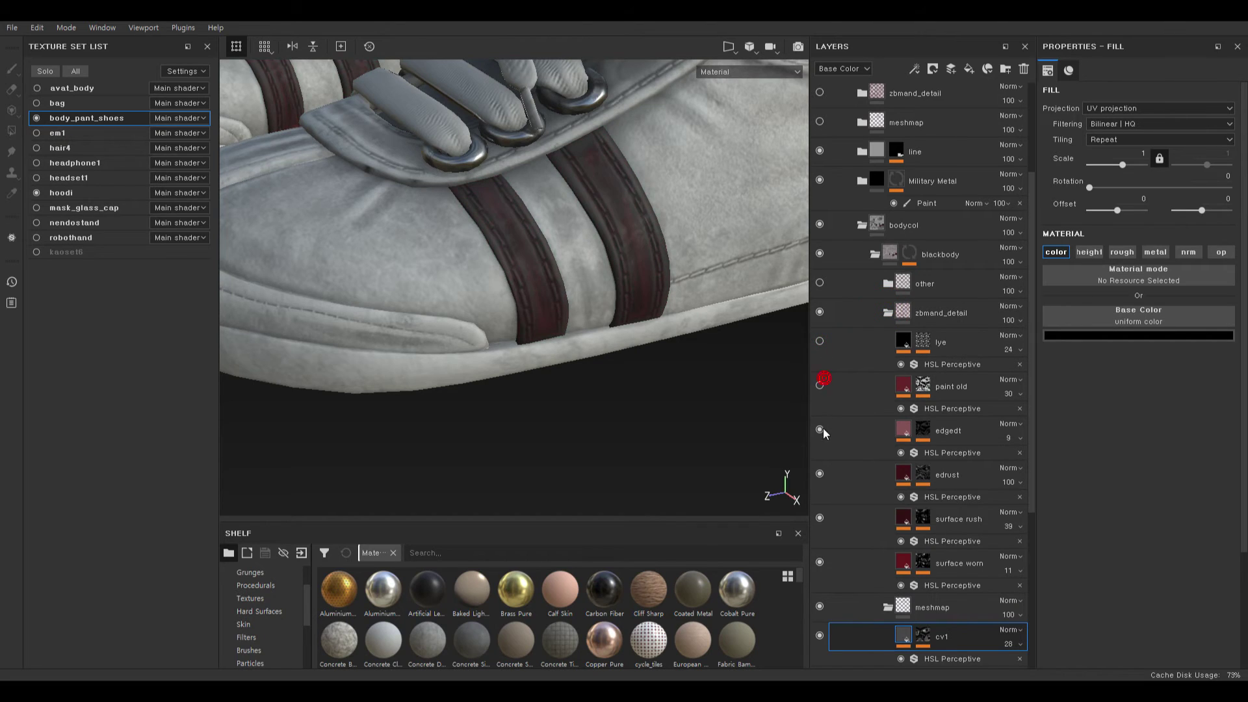
{"action": "left_click", "coordinate": [820, 561]}
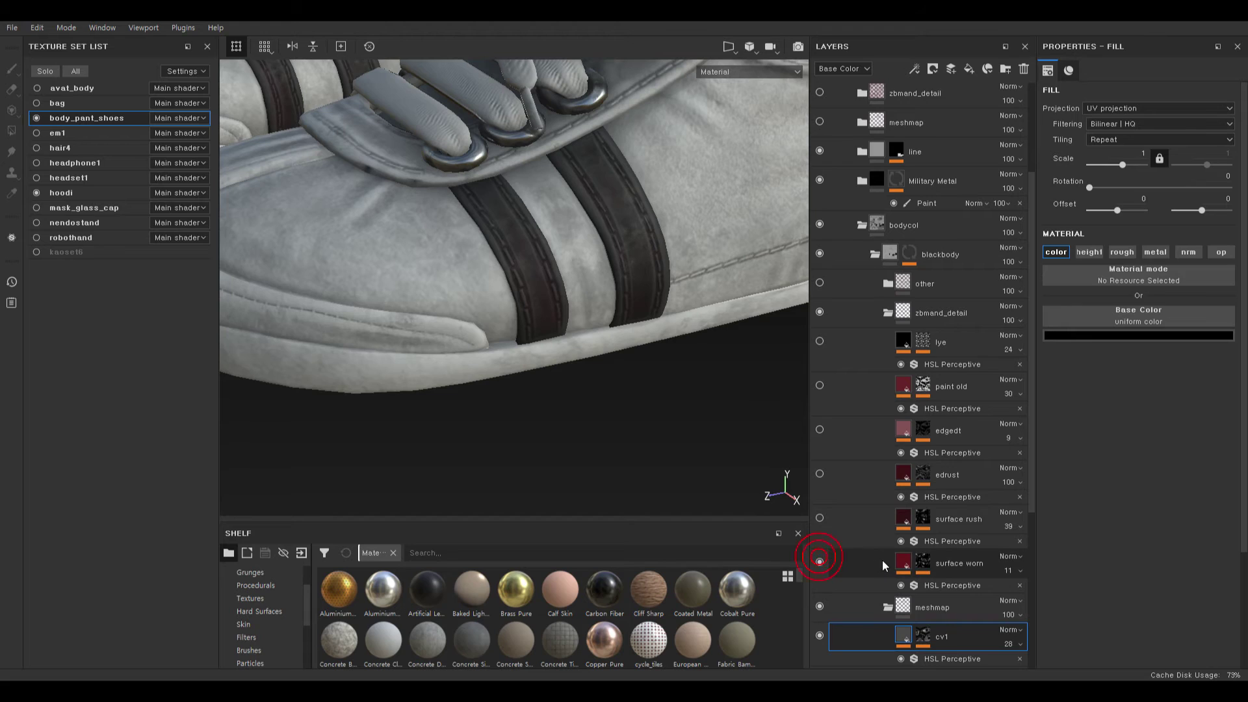
- Set the surface worn layer's HSL Perceptive saturation and lightness to 0 and its opacity to 100, and compare it off and on
{"action": "left_click", "coordinate": [932, 586]}
{"action": "left_click", "coordinate": [1149, 235]}
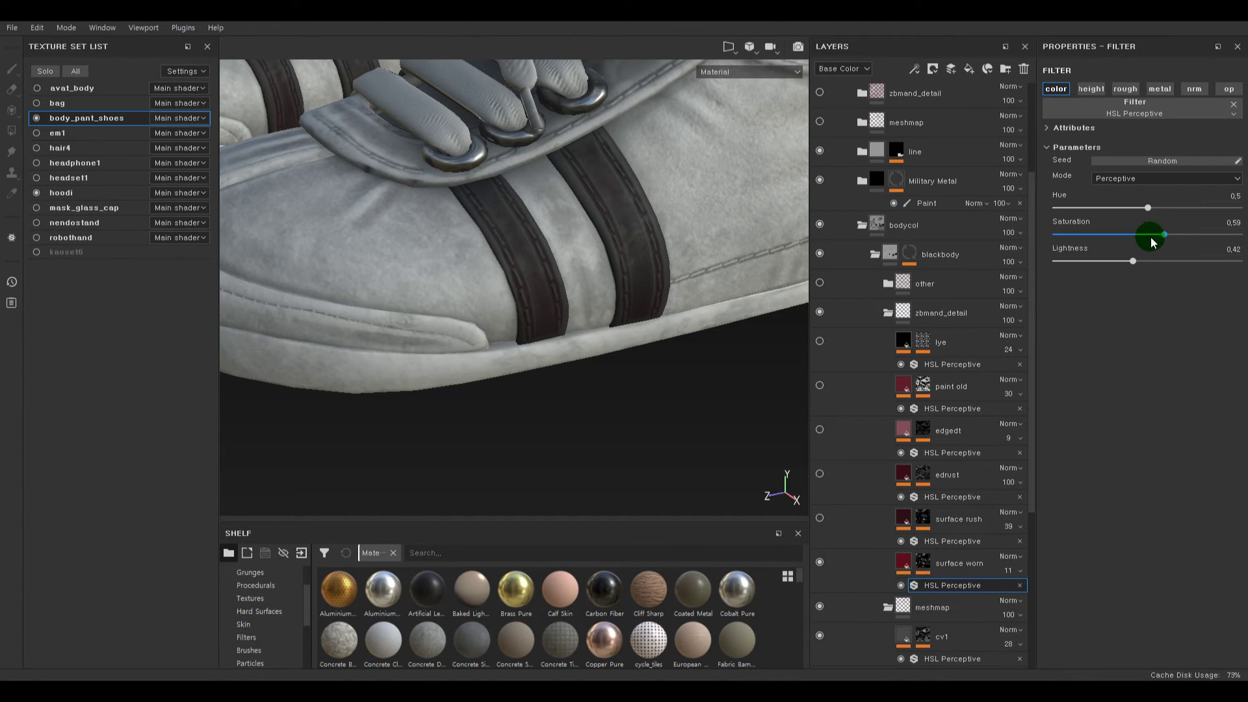
{"action": "left_click_drag", "start_coordinate": [1133, 261], "coordinate": [999, 260]}
{"action": "left_click", "coordinate": [1015, 556]}
{"action": "left_click_drag", "start_coordinate": [1009, 573], "coordinate": [1057, 591]}
{"action": "left_click", "coordinate": [820, 562]}
{"action": "left_click", "coordinate": [820, 562]}
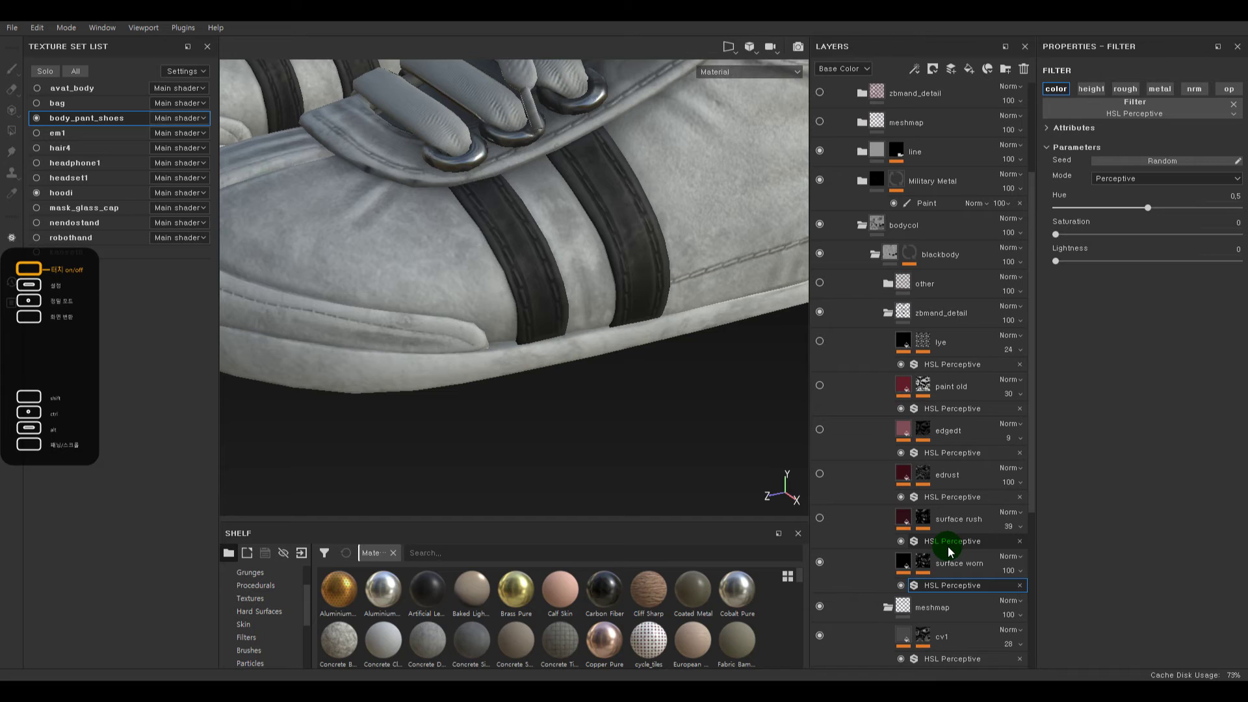
- Show the surface rush layer in blackbody's zbmand_detail folder to preview it, and delete it
{"action": "left_click", "coordinate": [820, 518]}
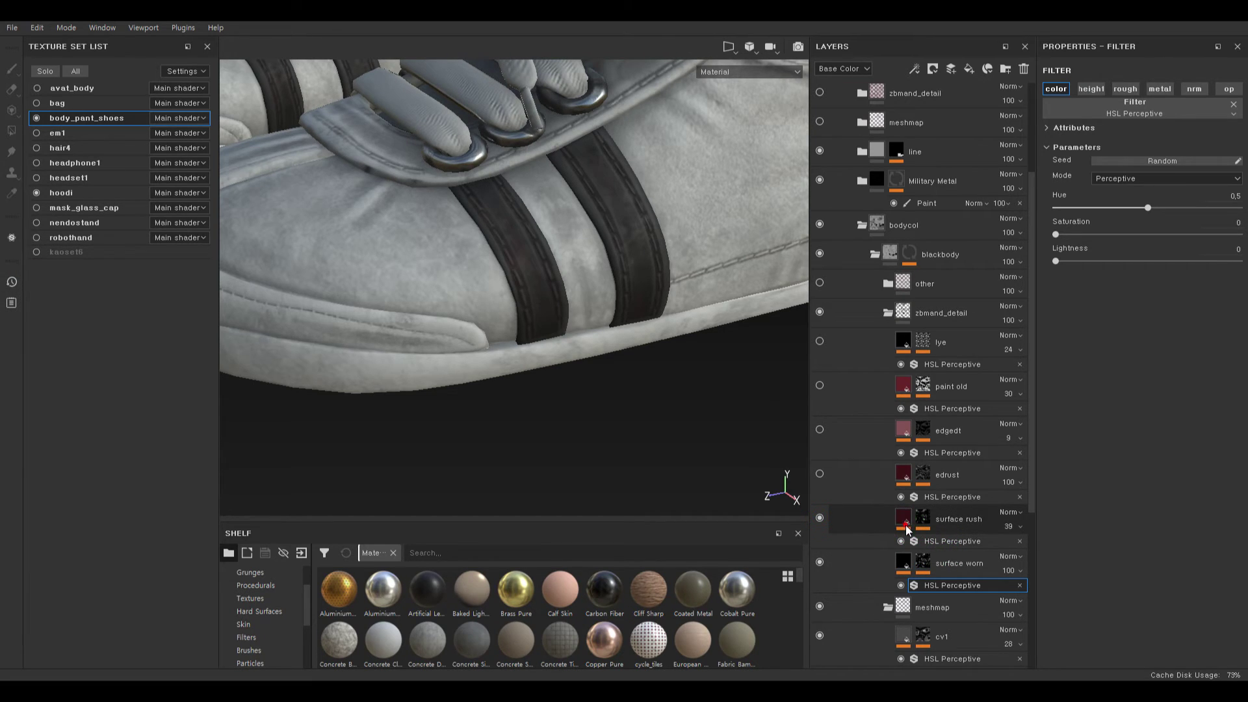
{"action": "left_click", "coordinate": [905, 524]}
{"action": "key", "text": "Delete"}
- Show the edrust layer in blackbody's zbmand_detail folder and set its HSL Perceptive saturation to 0 and lightness to 0.29
{"action": "left_click", "coordinate": [818, 475]}
{"action": "left_click", "coordinate": [819, 474]}
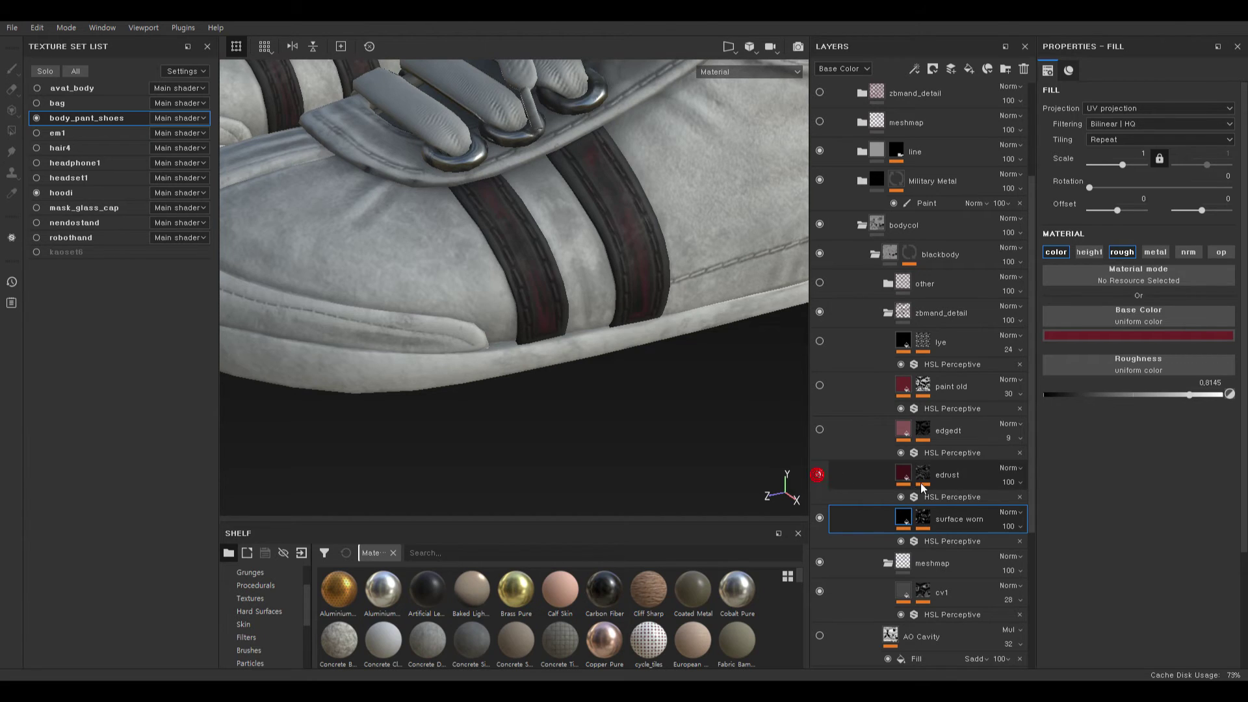
{"action": "left_click", "coordinate": [954, 496]}
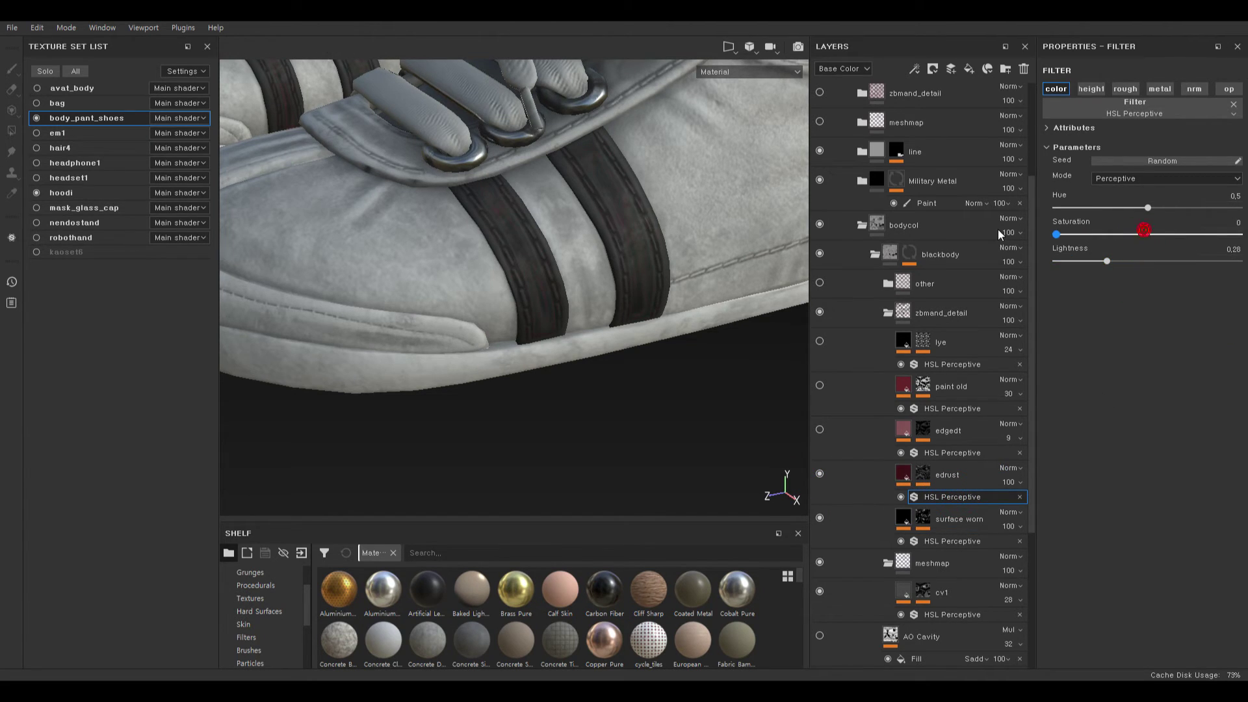
{"action": "left_click_drag", "start_coordinate": [1143, 262], "coordinate": [1109, 270]}
{"action": "scroll", "coordinate": [543, 306], "scroll_direction": "down", "scroll_amount": 6}
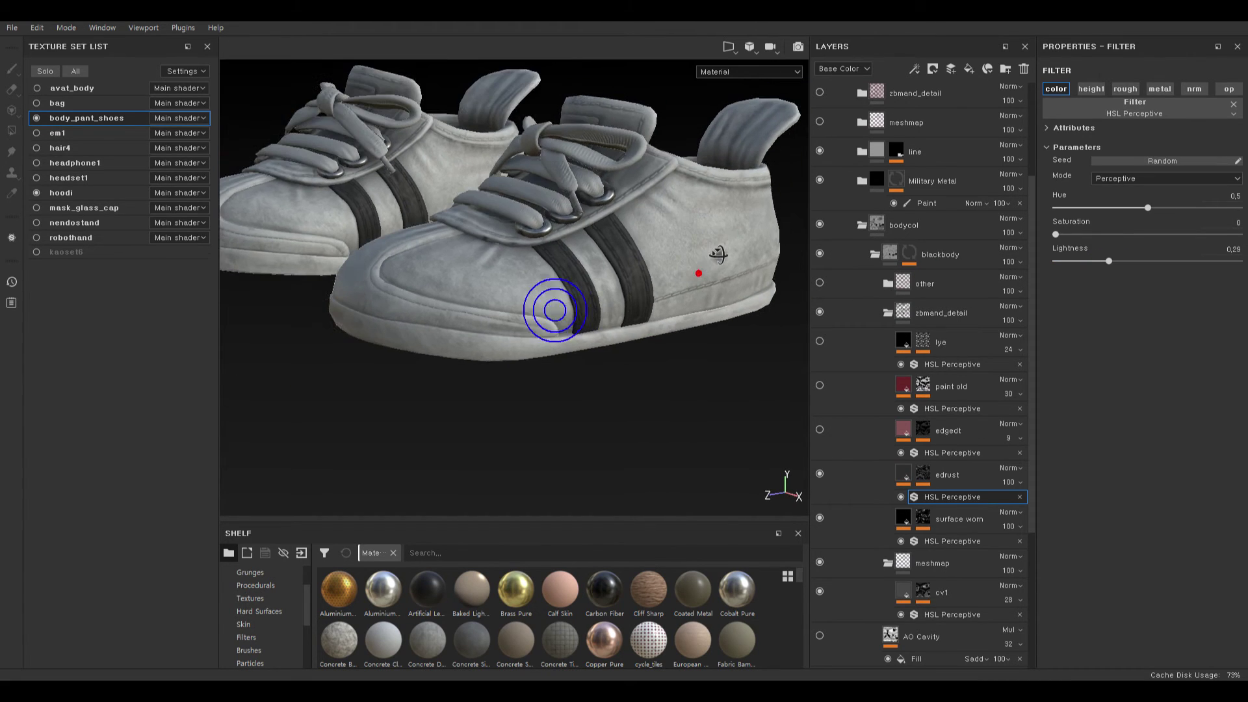
{"action": "left_click", "coordinate": [819, 474]}
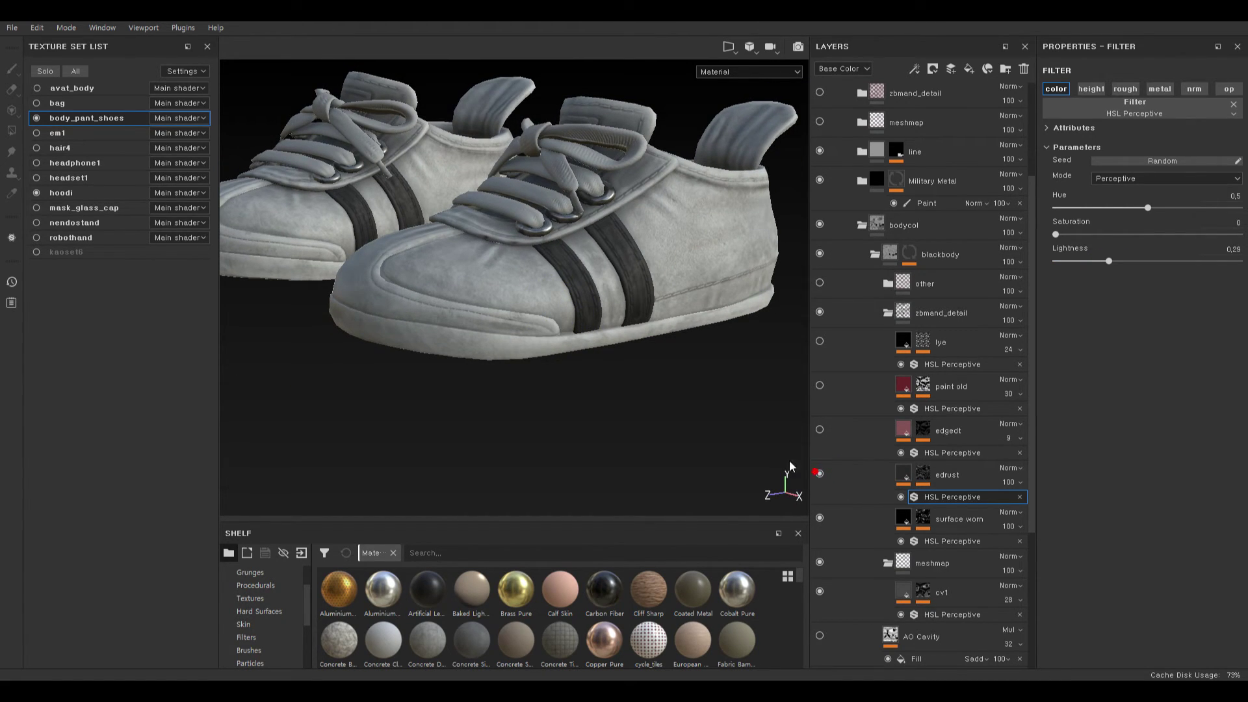
{"action": "scroll", "coordinate": [630, 298], "scroll_direction": "up", "scroll_amount": 8}
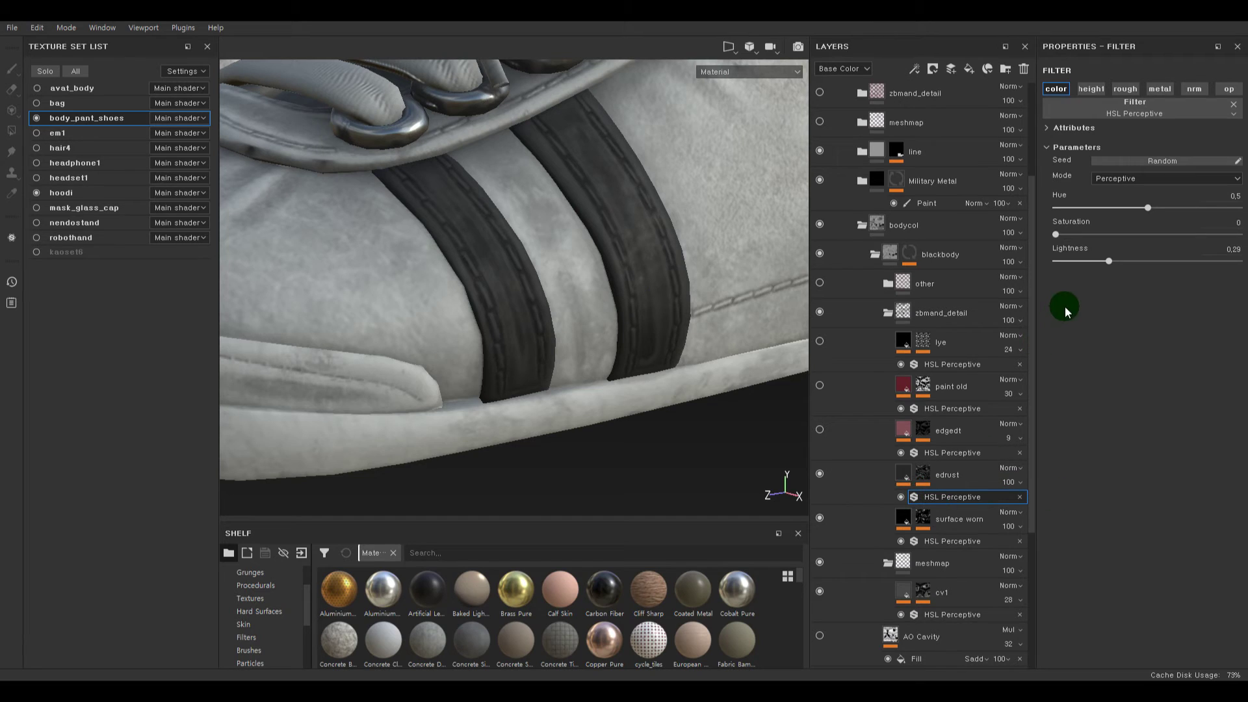
- Compare the edrust layer off and on at HSL Perceptive lightness 0, and delete the layer
{"action": "left_click", "coordinate": [819, 474]}
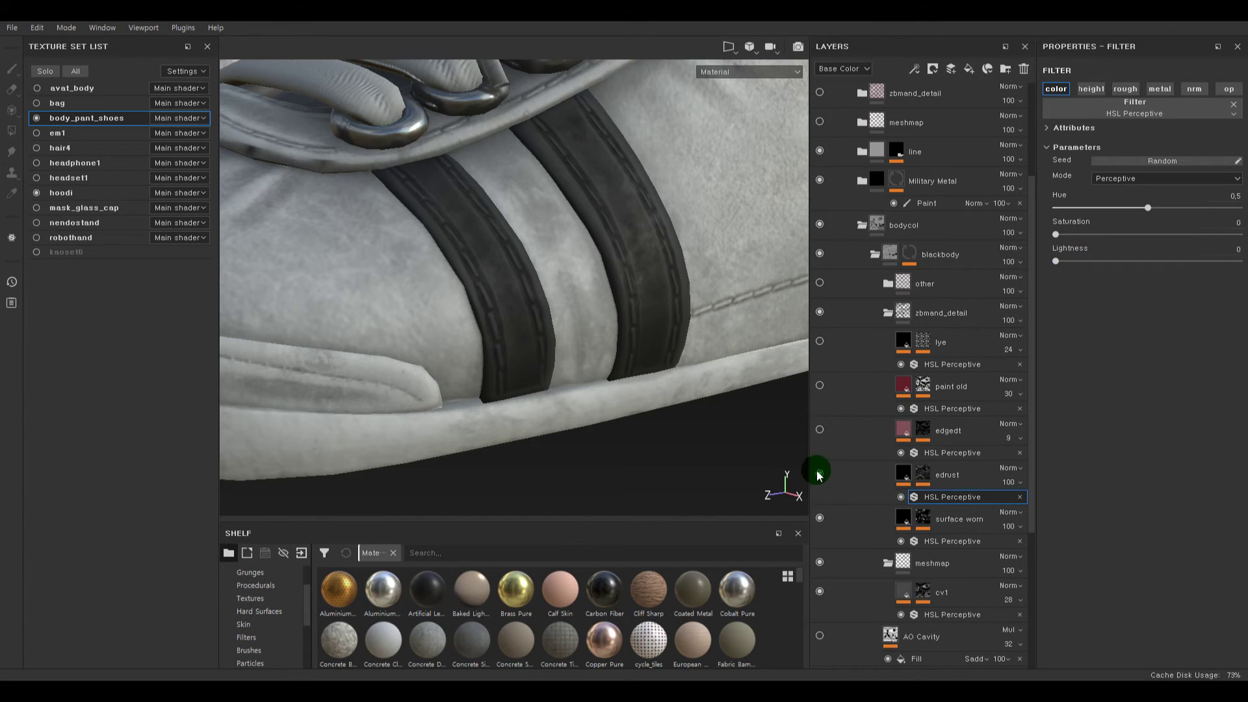
{"action": "left_click", "coordinate": [819, 474]}
{"action": "left_click", "coordinate": [900, 480]}
{"action": "key", "text": "Delete"}
- Show the edgedt layer in blackbody's zbmand_detail folder and set its HSL Perceptive saturation to 0 and lightness to 0.65
{"action": "left_click", "coordinate": [820, 427]}
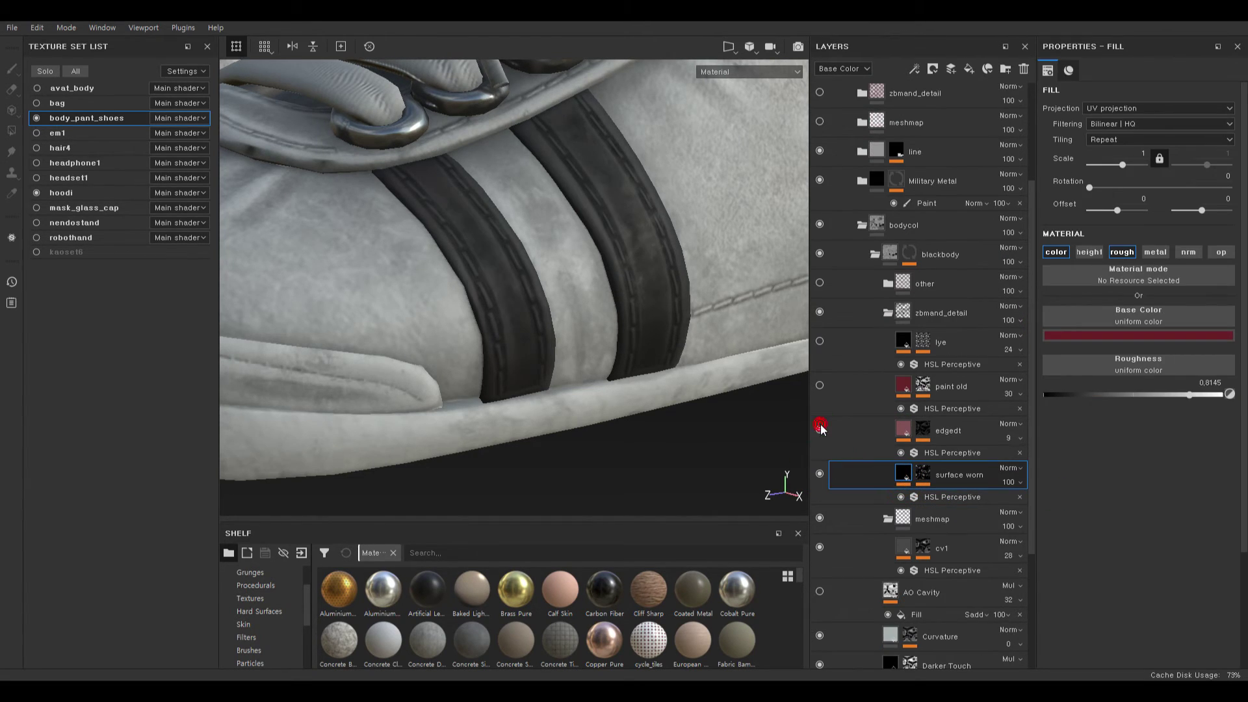
{"action": "left_click", "coordinate": [930, 453]}
{"action": "left_click", "coordinate": [835, 428]}
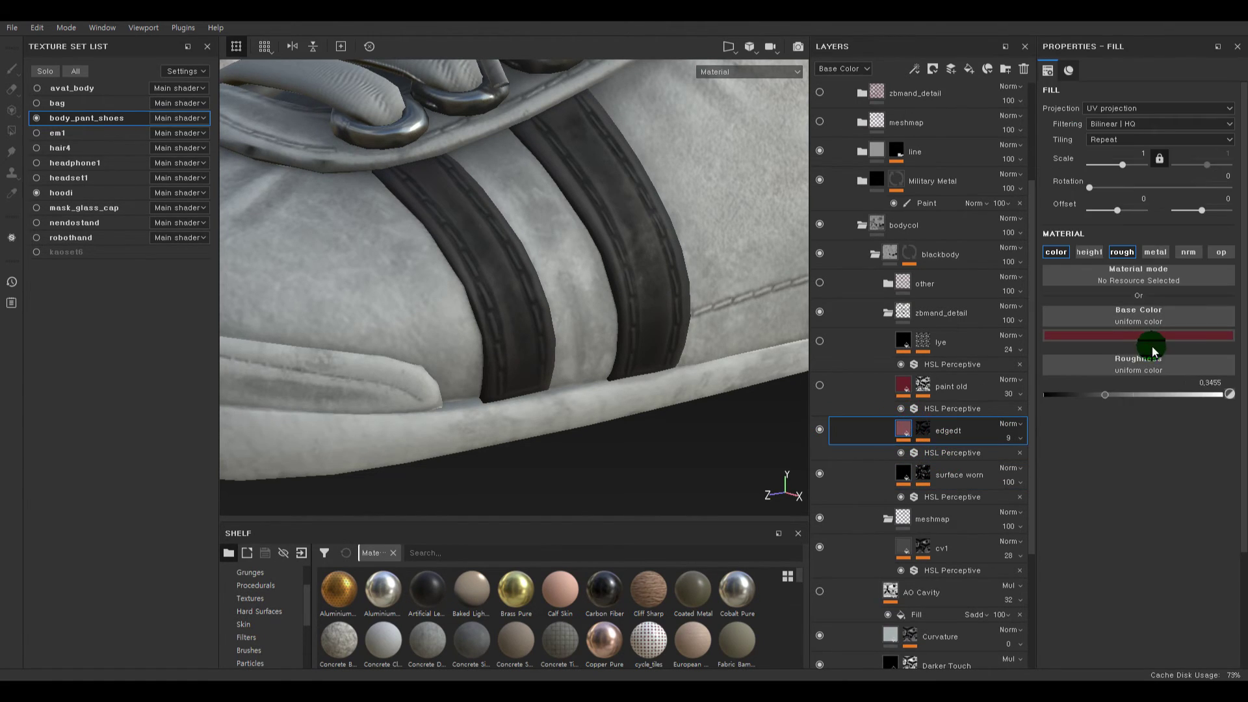
{"action": "left_click", "coordinate": [955, 451]}
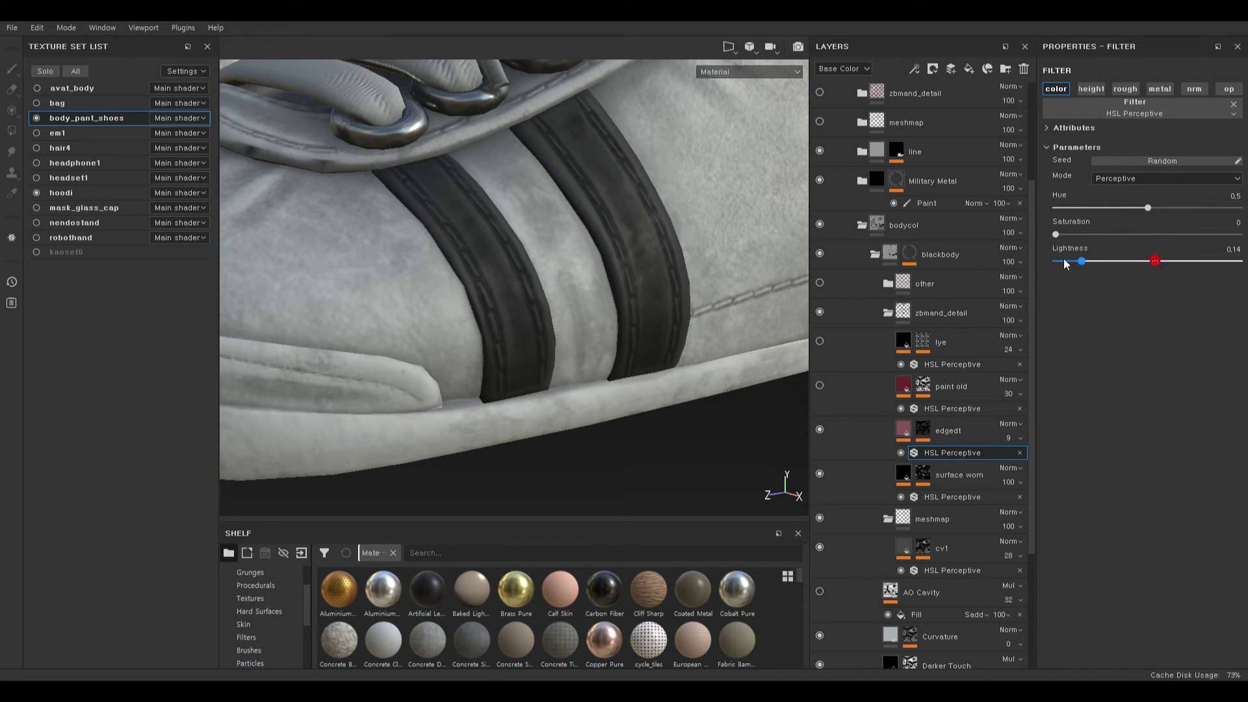
{"action": "left_click_drag", "start_coordinate": [1229, 265], "coordinate": [1139, 268]}
- Preview and delete the paint old and lye layers in blackbody's zbmand_detail folder, and collapse blackbody's detail folders
{"action": "left_click", "coordinate": [820, 386]}
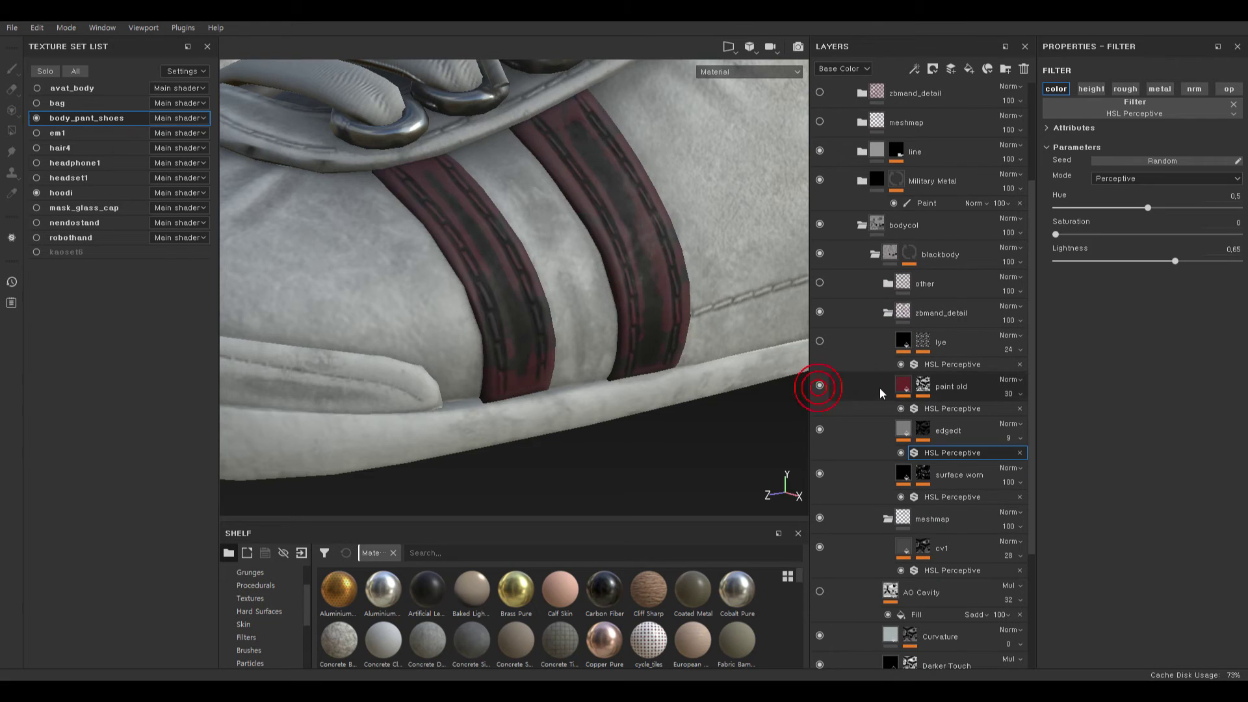
{"action": "left_click", "coordinate": [902, 386]}
{"action": "key", "text": "Delete"}
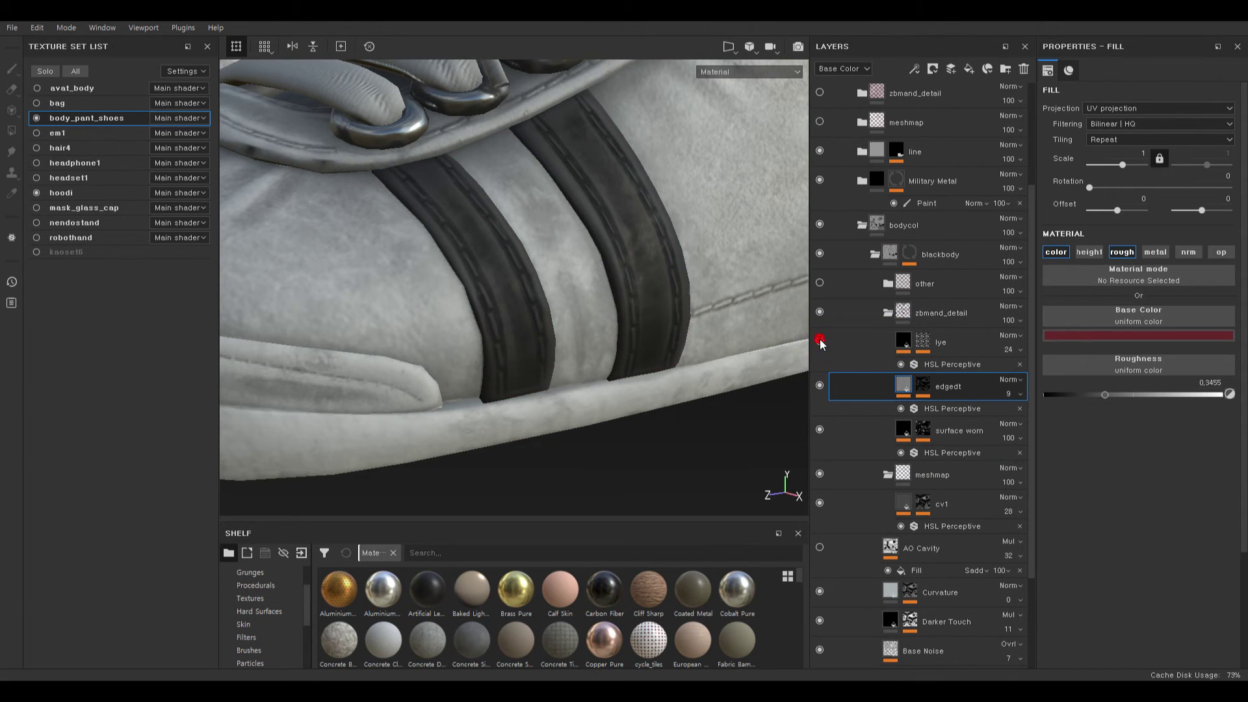
{"action": "left_click", "coordinate": [1006, 349]}
{"action": "left_click_drag", "start_coordinate": [1018, 375], "coordinate": [1152, 384]}
{"action": "left_click", "coordinate": [903, 342]}
{"action": "key", "text": "Delete"}
{"action": "left_click_drag", "start_coordinate": [891, 315], "coordinate": [891, 315]}
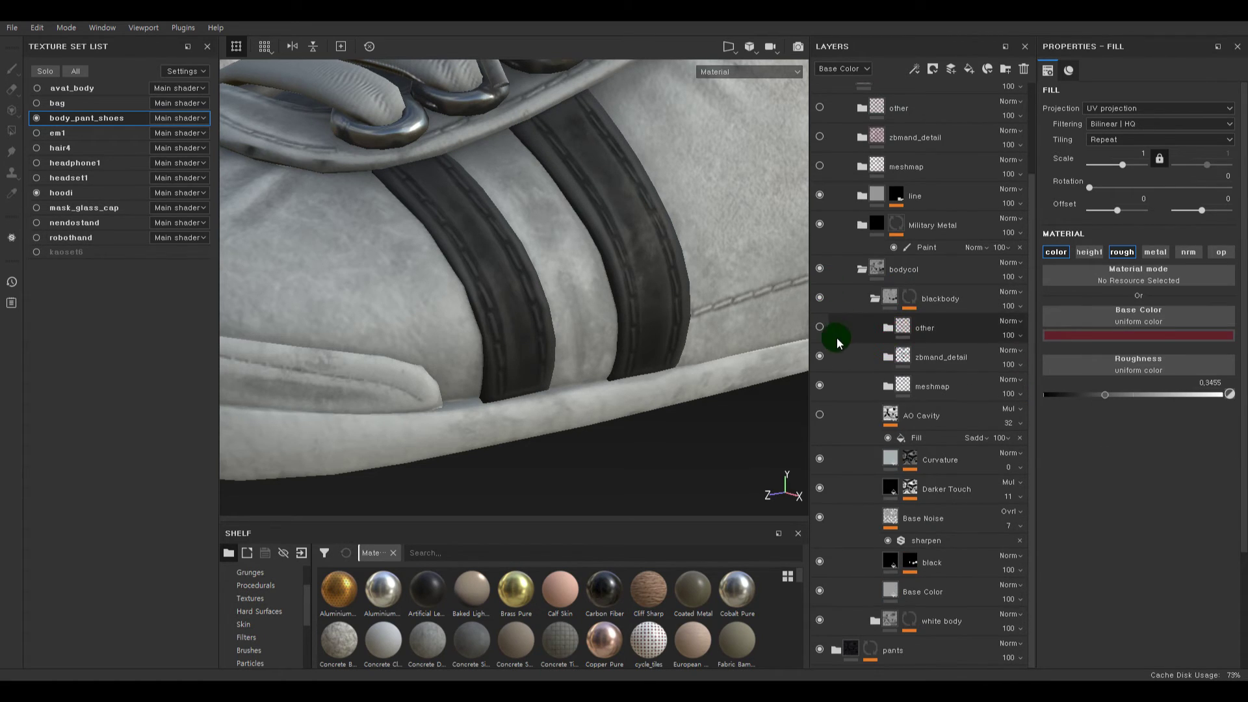
- Show and expand blackbody's other folder, and hide all its layers except Wear
{"action": "left_click", "coordinate": [821, 327]}
{"action": "left_click", "coordinate": [888, 328]}
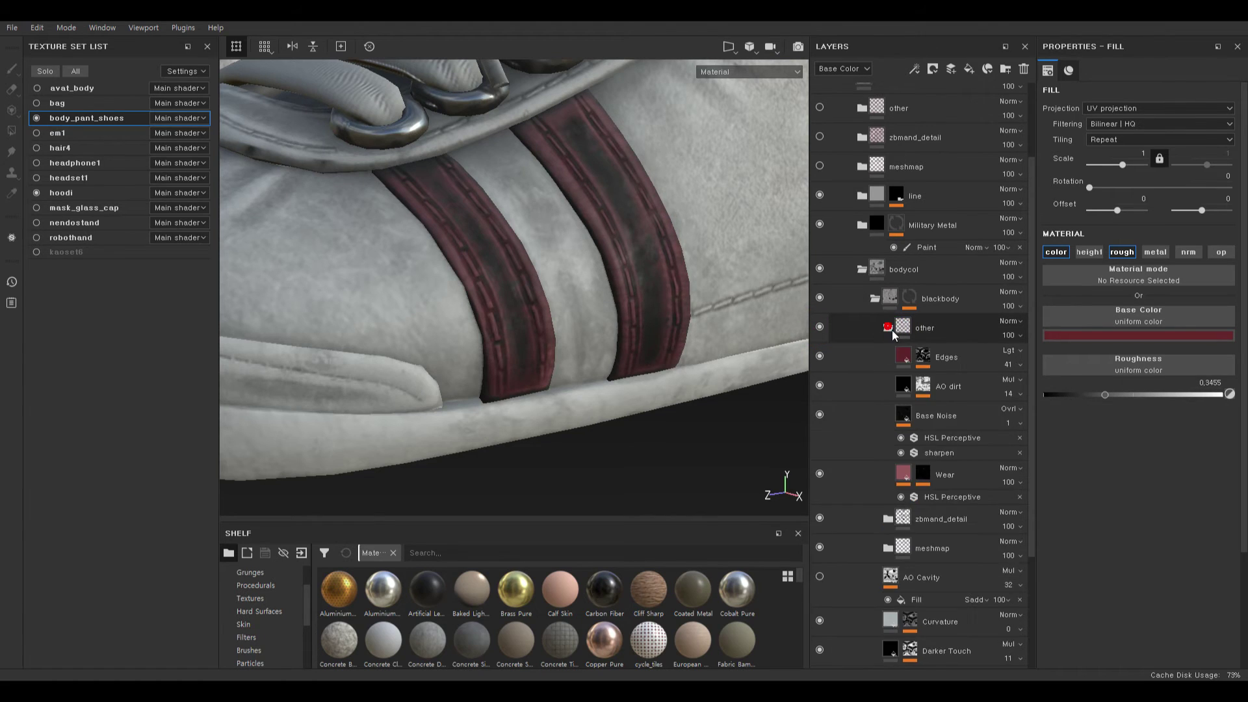
{"action": "scroll", "coordinate": [846, 279], "scroll_direction": "down", "scroll_amount": 2}
{"action": "left_click", "coordinate": [819, 278]}
{"action": "left_click", "coordinate": [820, 394]}
{"action": "left_click", "coordinate": [820, 394]}
- Set the Wear layer's HSL Perceptive saturation to 0 and lightness to 0.45
{"action": "left_click", "coordinate": [903, 398]}
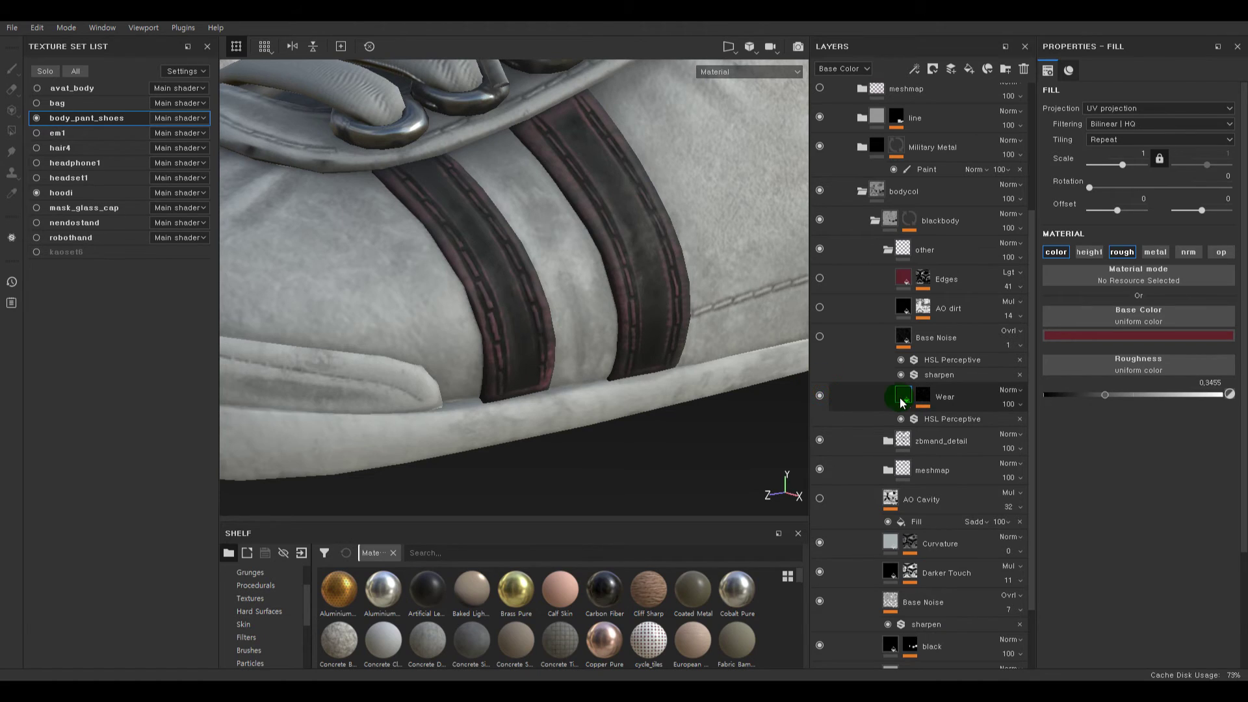
{"action": "left_click", "coordinate": [954, 418]}
{"action": "left_click", "coordinate": [1159, 238]}
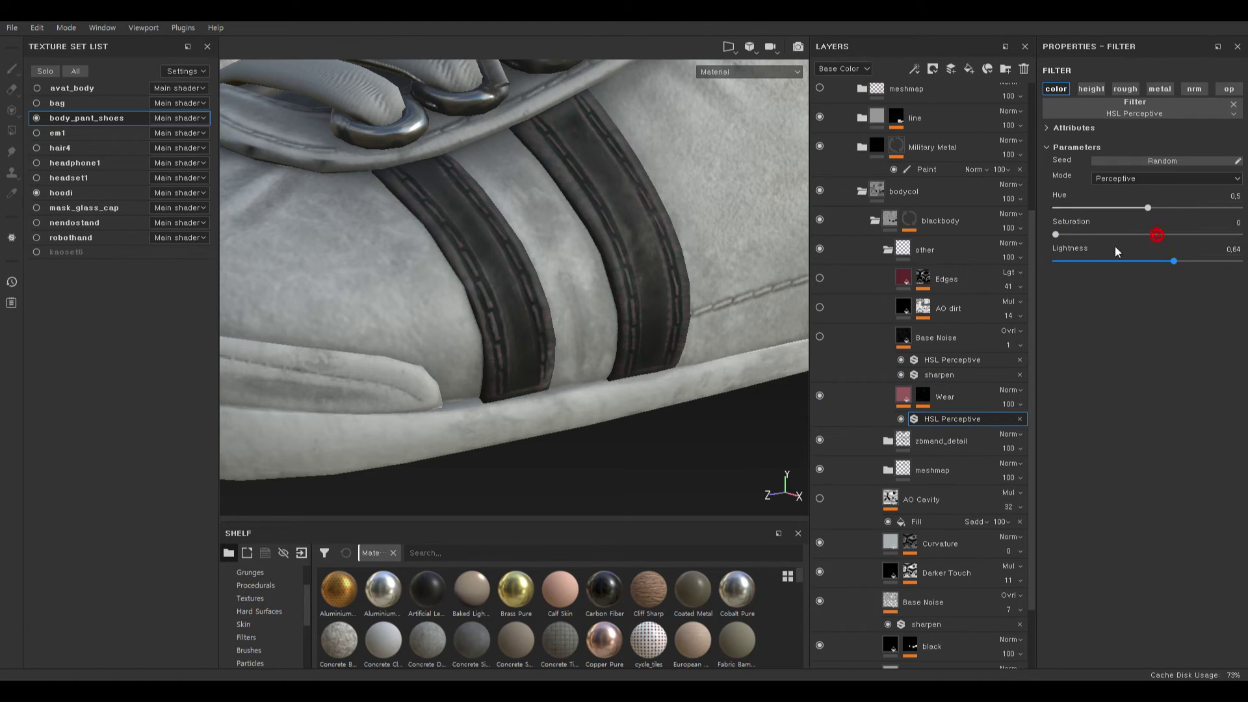
{"action": "mouse_move", "coordinate": [1136, 260]}
{"action": "left_mouse_down"}
{"action": "mouse_move", "coordinate": [1097, 259]}
{"action": "mouse_move", "coordinate": [1138, 260]}
{"action": "left_mouse_up"}
- Preview Base Noise and AO dirt in blackbody's other folder, and delete the Edges, AO dirt and Base Noise layers
{"action": "left_click", "coordinate": [821, 347]}
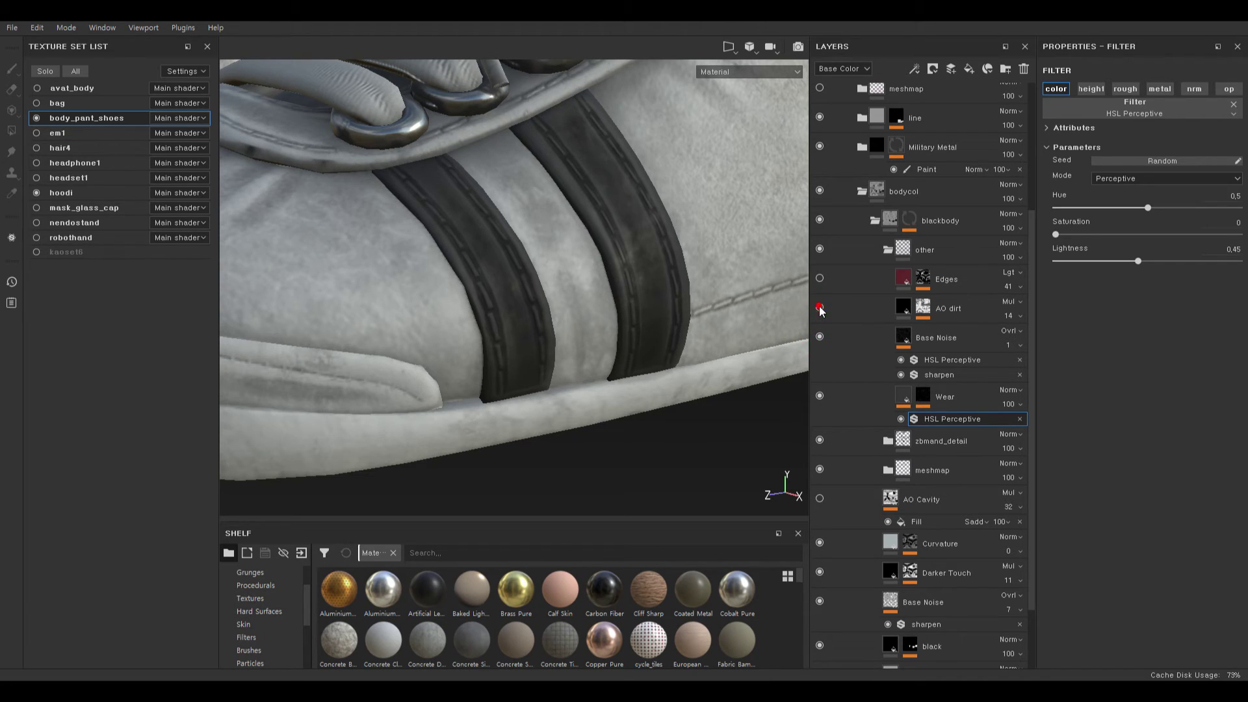
{"action": "left_click", "coordinate": [905, 279]}
{"action": "key", "text": "Delete"}
{"action": "key", "text": "Delete"}
{"action": "left_click", "coordinate": [908, 282]}
{"action": "key", "text": "Delete"}
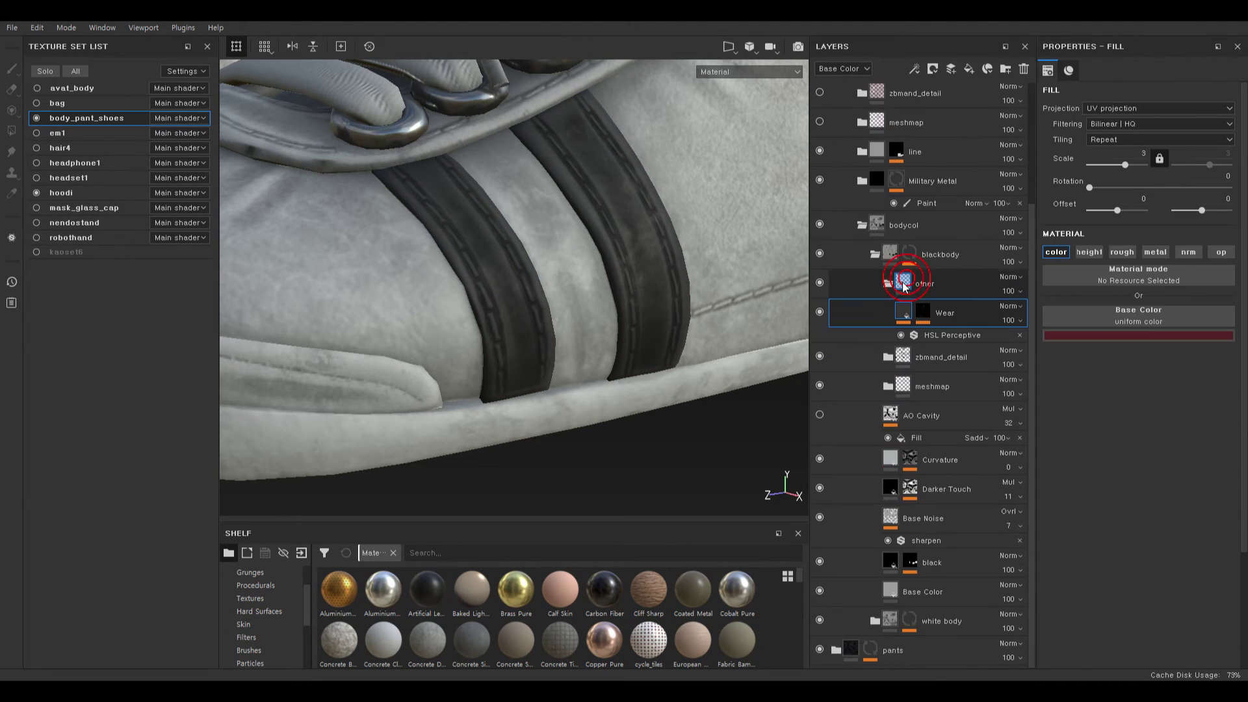
- Examine the shoes' white body and black stripes from the back, the sides and above
{"action": "right_click_drag", "start_coordinate": [621, 312], "coordinate": [650, 339], "text": "alt"}
{"action": "left_click_drag", "start_coordinate": [650, 338], "coordinate": [316, 331], "text": "alt"}
{"action": "right_click_drag", "start_coordinate": [316, 330], "coordinate": [630, 340], "text": "alt"}
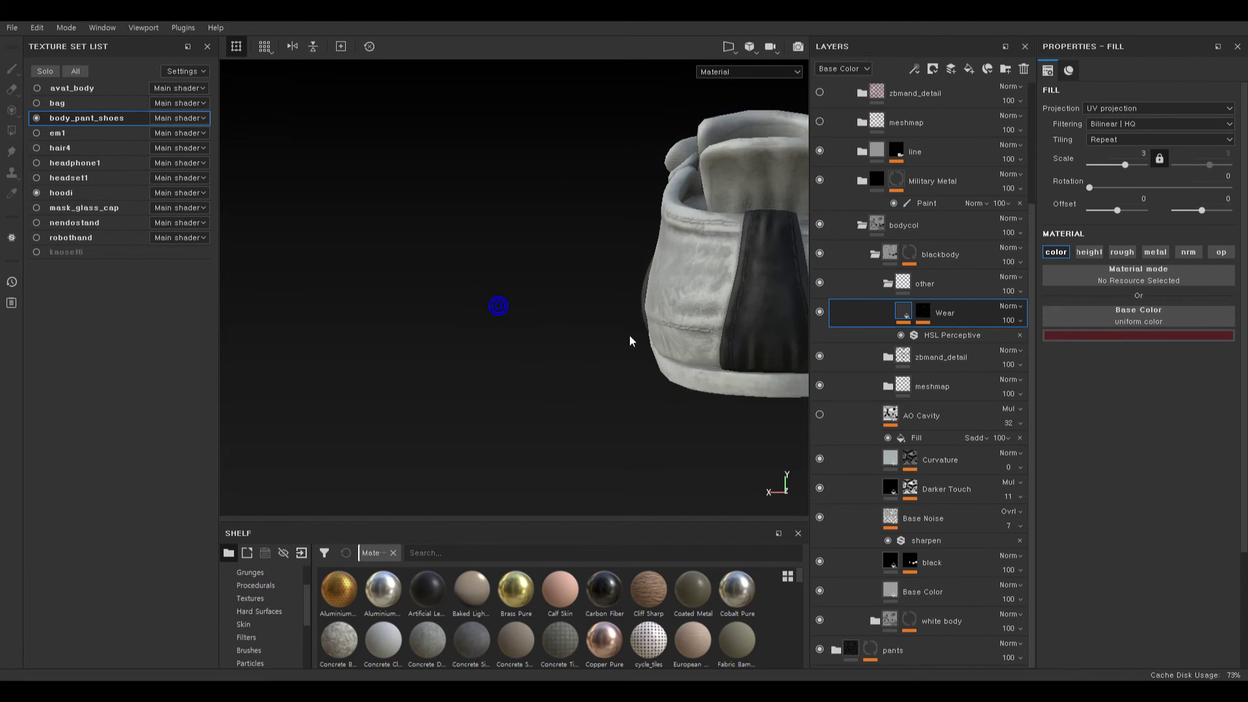
{"action": "middle_click_drag", "start_coordinate": [630, 340], "coordinate": [432, 338], "text": "alt"}
{"action": "right_click_drag", "start_coordinate": [433, 338], "coordinate": [574, 401], "text": "alt"}
{"action": "left_click_drag", "start_coordinate": [573, 401], "coordinate": [676, 406], "text": "alt"}
{"action": "right_click_drag", "start_coordinate": [607, 370], "coordinate": [273, 344], "text": "alt"}
{"action": "left_click_drag", "start_coordinate": [432, 354], "coordinate": [708, 325], "text": "alt"}
{"action": "middle_click_drag", "start_coordinate": [491, 335], "coordinate": [609, 351], "text": "alt"}
{"action": "right_click_drag", "start_coordinate": [484, 325], "coordinate": [552, 286], "text": "alt"}
{"action": "left_click_drag", "start_coordinate": [572, 306], "coordinate": [633, 396], "text": "alt"}
{"action": "middle_click_drag", "start_coordinate": [572, 372], "coordinate": [656, 351], "text": "alt"}
- Hide the laces' line folder and list the smart materials in an enlarged shelf
{"action": "left_click", "coordinate": [861, 227]}
{"action": "right_click_drag", "start_coordinate": [618, 229], "coordinate": [767, 312], "text": "alt"}
{"action": "middle_click_drag", "start_coordinate": [790, 345], "coordinate": [686, 302], "text": "alt"}
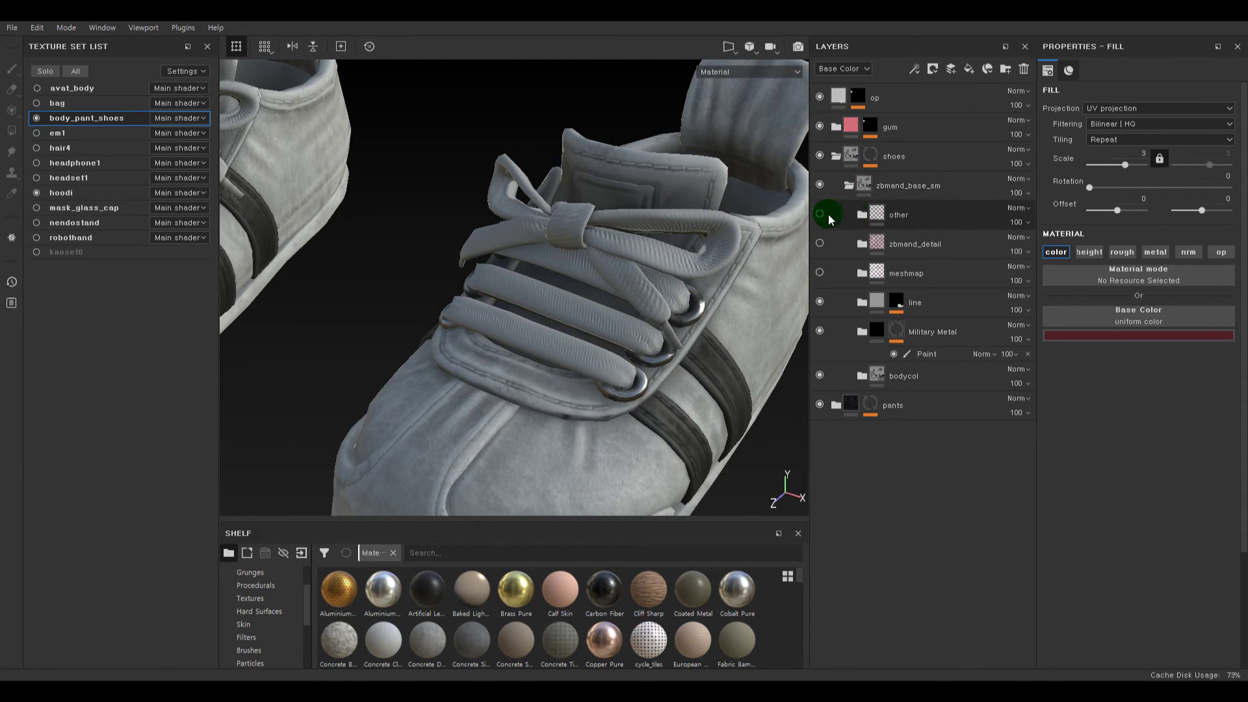
{"action": "left_click", "coordinate": [820, 302]}
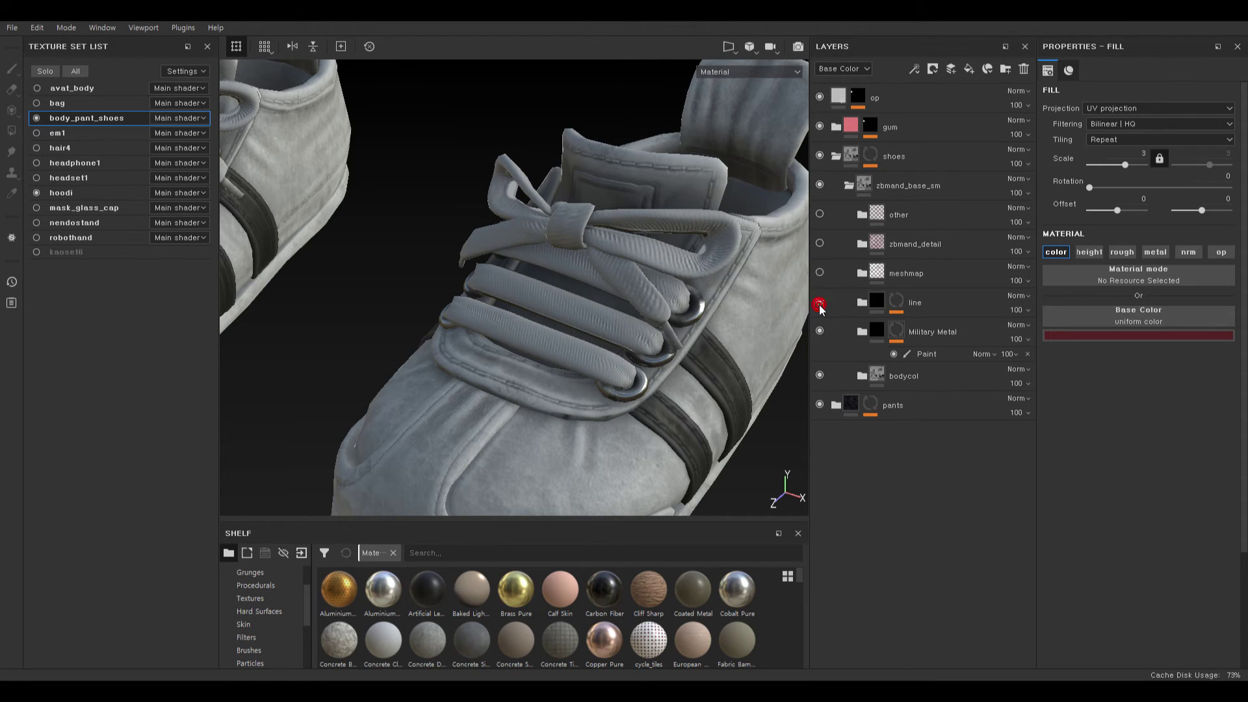
{"action": "left_click", "coordinate": [871, 302]}
{"action": "left_click", "coordinate": [874, 301]}
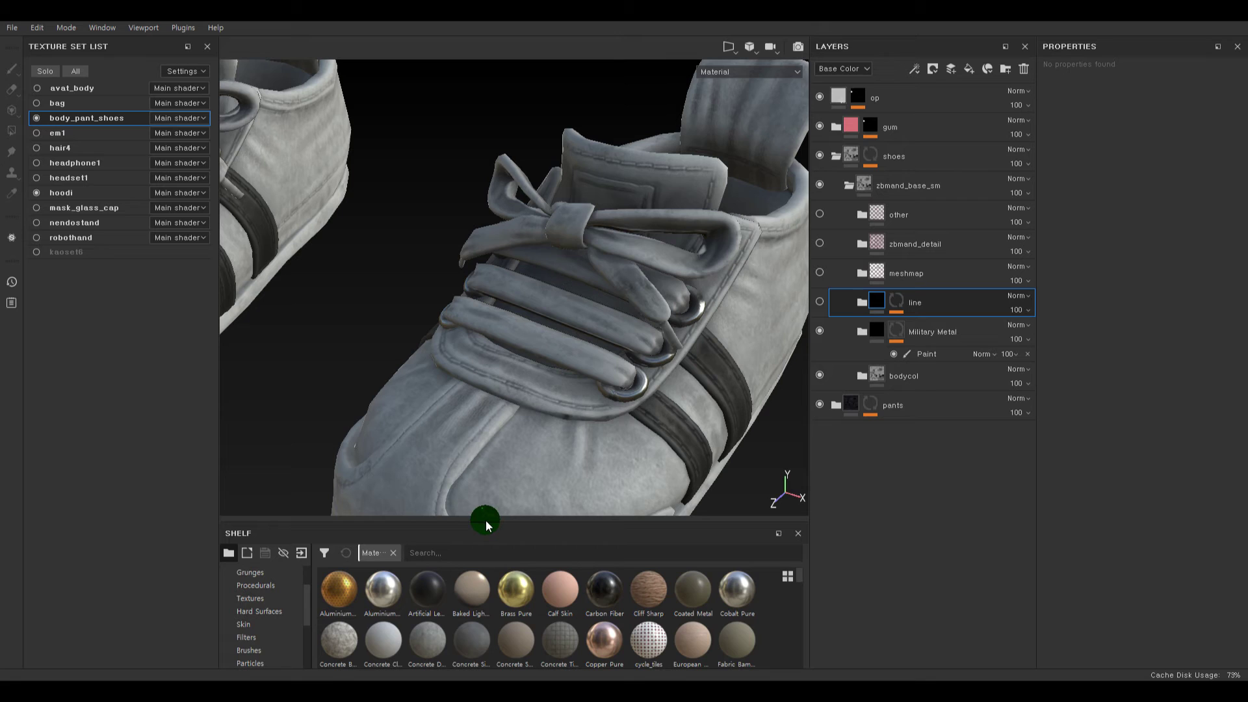
{"action": "left_click_drag", "start_coordinate": [485, 520], "coordinate": [487, 420]}
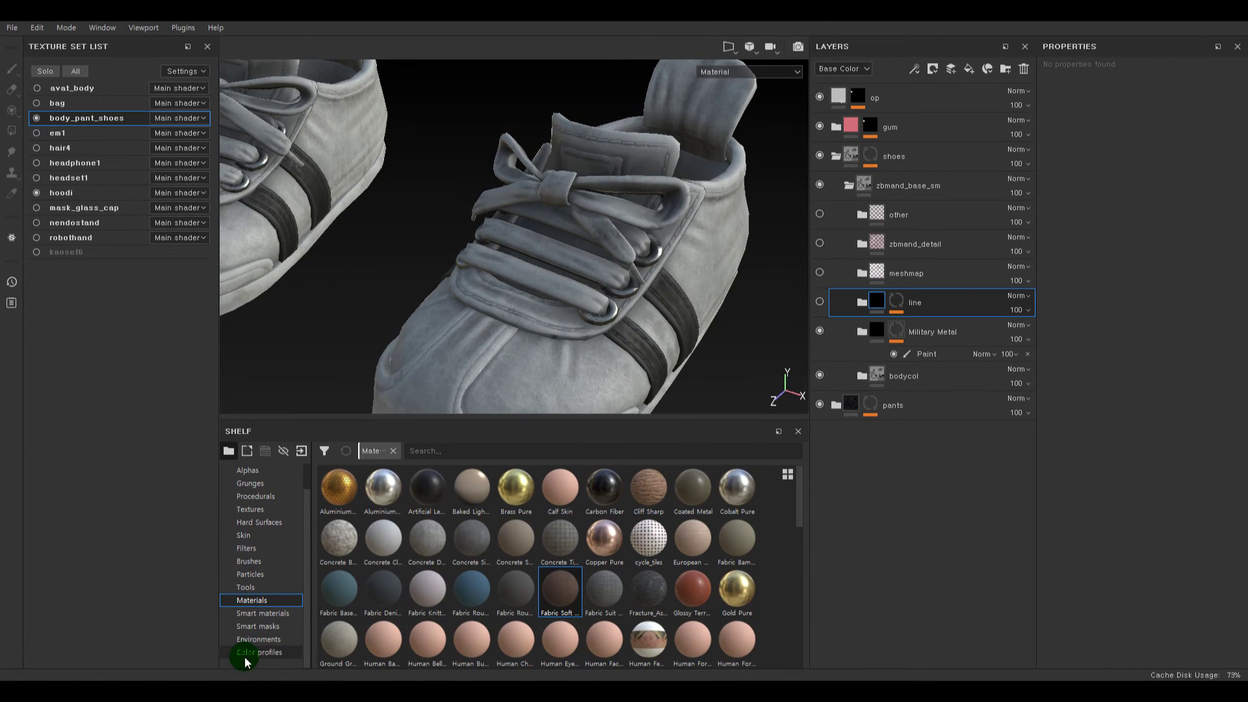
{"action": "left_click", "coordinate": [276, 614]}
- Try the Fabric Baseball Hat smart material above the line folder, compare the layers of both folders, and delete it
{"action": "left_click_drag", "start_coordinate": [556, 537], "coordinate": [969, 281]}
{"action": "right_click_drag", "start_coordinate": [627, 243], "coordinate": [850, 387], "text": "alt"}
{"action": "left_click_drag", "start_coordinate": [688, 273], "coordinate": [702, 275], "text": "alt"}
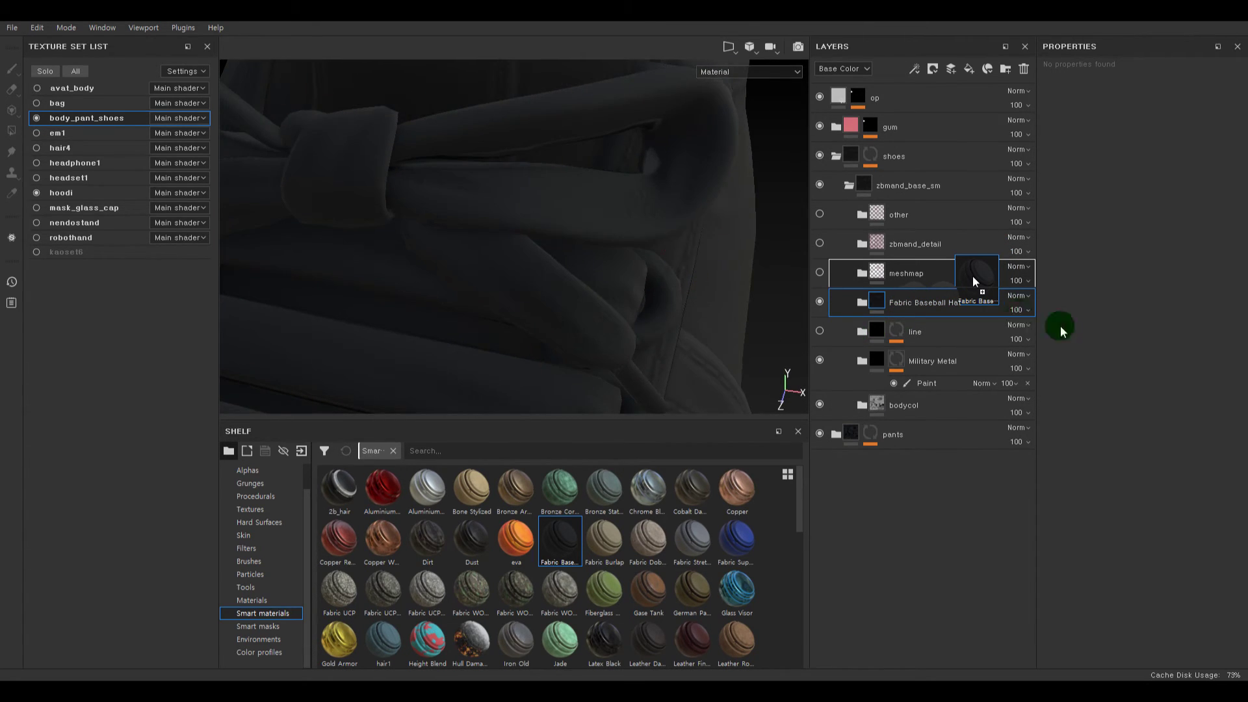
{"action": "left_click", "coordinate": [862, 332]}
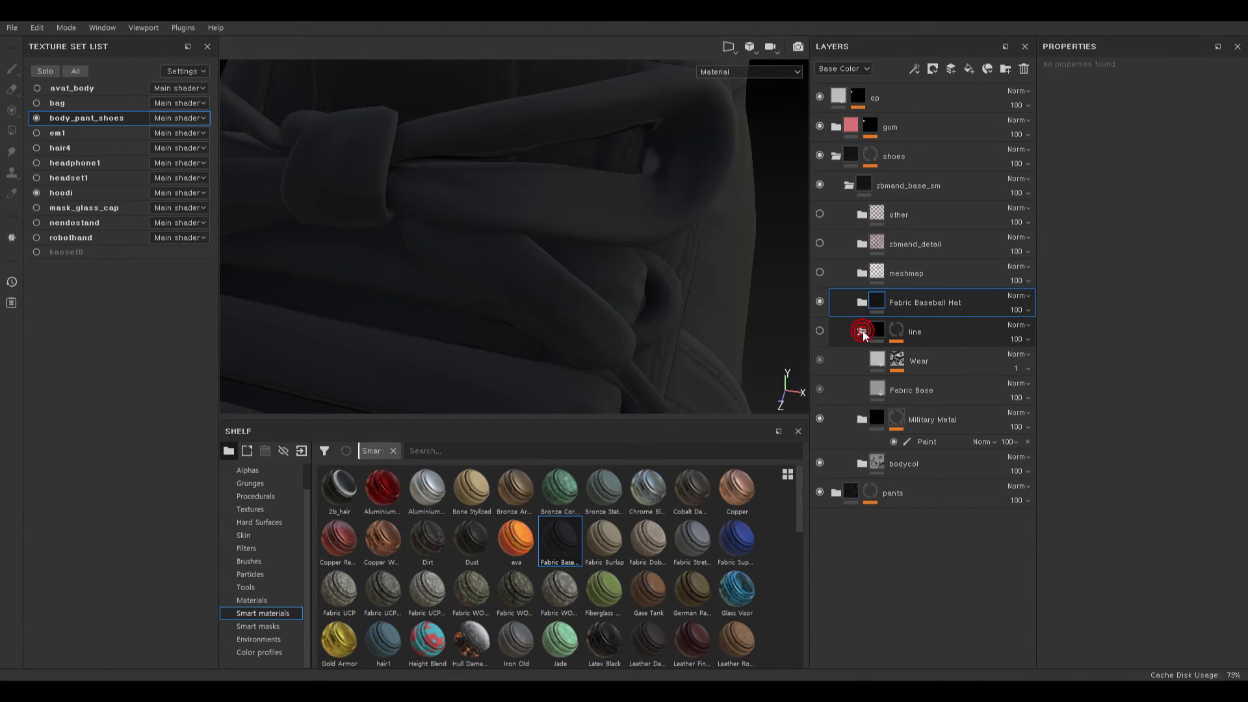
{"action": "left_click_drag", "start_coordinate": [863, 330], "coordinate": [863, 307]}
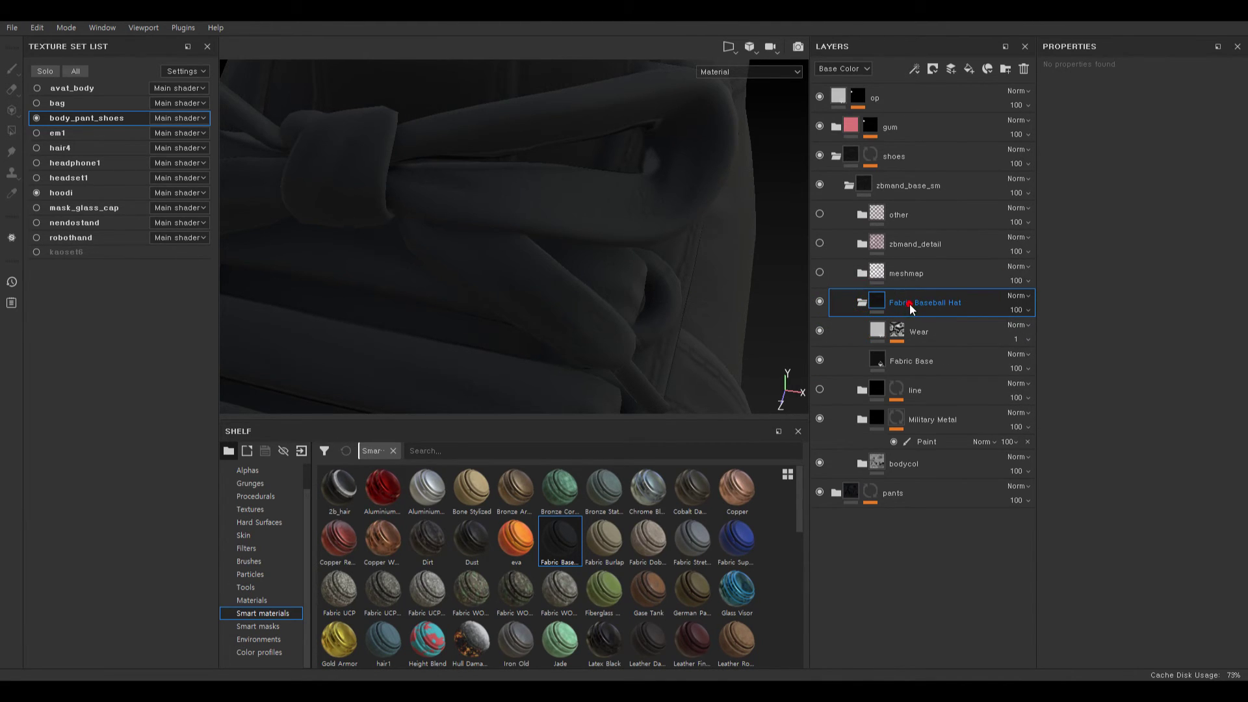
{"action": "key", "text": "Delete"}
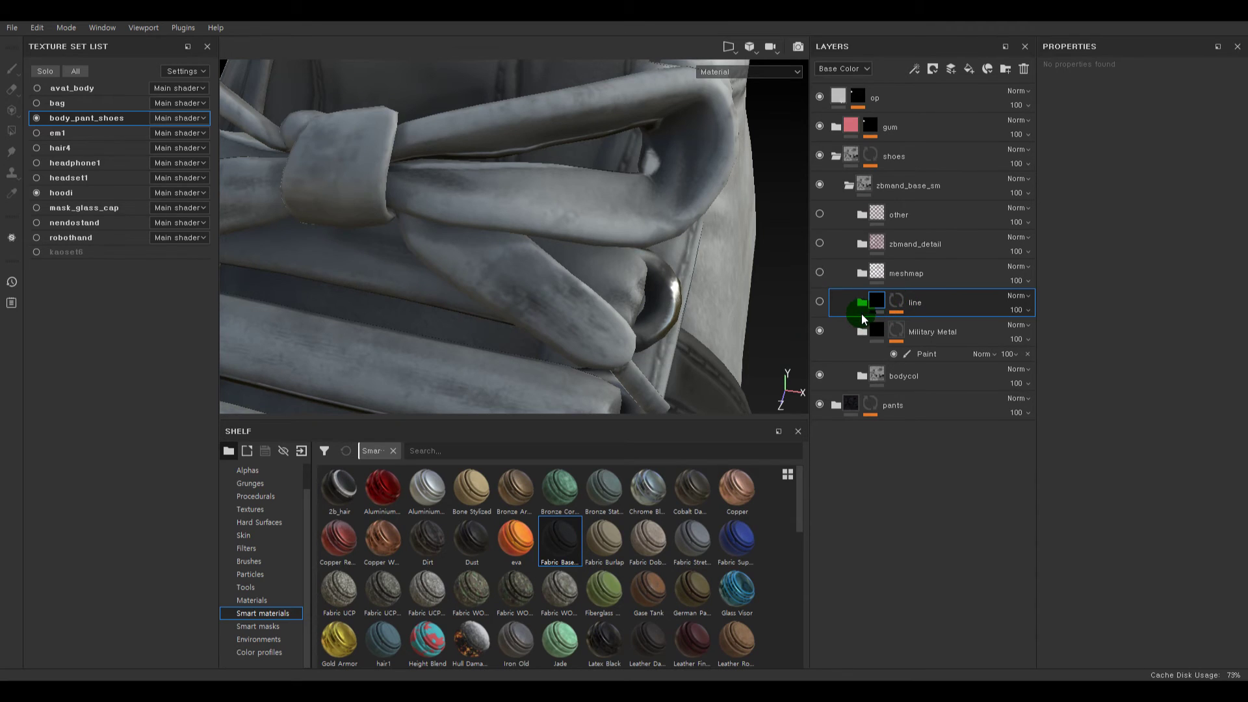
- Add the Fabric Burlap smart material above the line folder in zbmand_base_sm
{"action": "left_click_drag", "start_coordinate": [604, 536], "coordinate": [939, 279]}
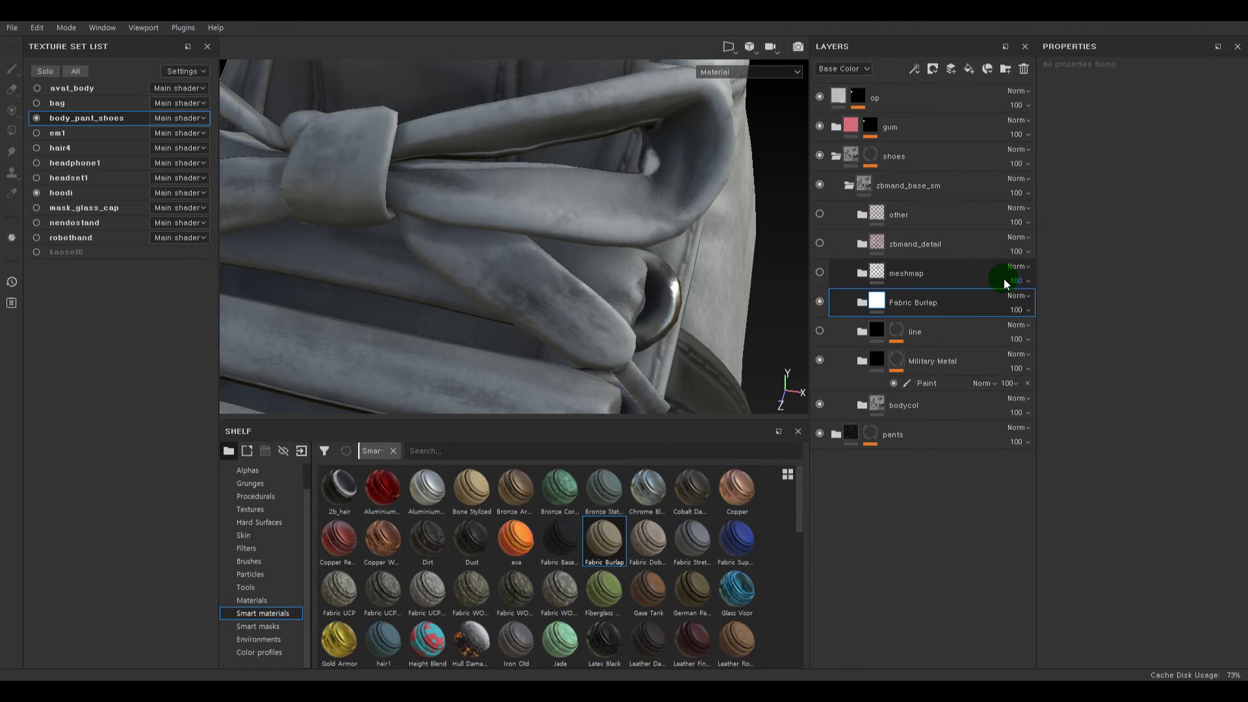
{"action": "right_click_drag", "start_coordinate": [588, 284], "coordinate": [489, 256], "text": "alt"}
{"action": "mouse_move", "coordinate": [580, 255]}
{"action": "left_mouse_down", "text": "alt"}
{"action": "mouse_move", "coordinate": [526, 255]}
{"action": "mouse_move", "coordinate": [569, 256]}
{"action": "left_mouse_up", "text": "alt"}
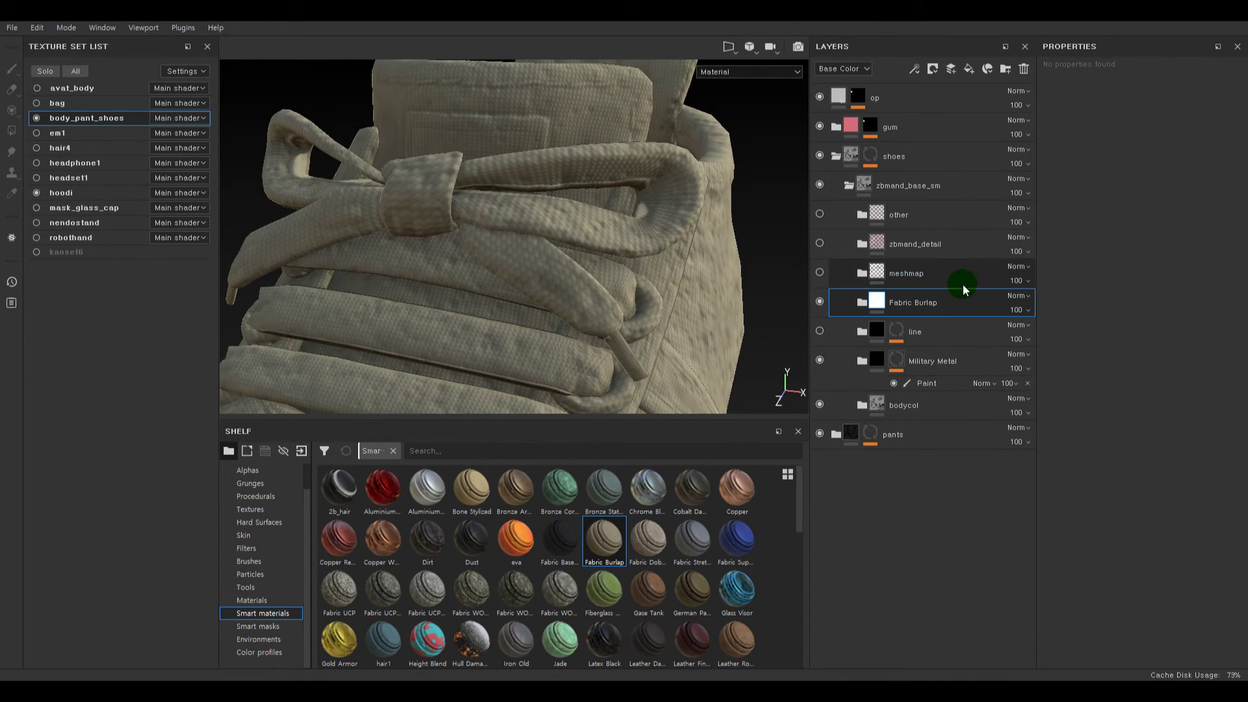
- Mask the Fabric Burlap folder to the shoelaces only, reusing the line folder's mask
{"action": "right_click", "coordinate": [883, 302]}
{"action": "left_click", "coordinate": [925, 321]}
{"action": "left_click", "coordinate": [897, 332]}
{"action": "left_click_drag", "start_coordinate": [901, 335], "coordinate": [879, 306]}
{"action": "left_click", "coordinate": [617, 539]}
{"action": "mouse_move", "coordinate": [616, 541]}
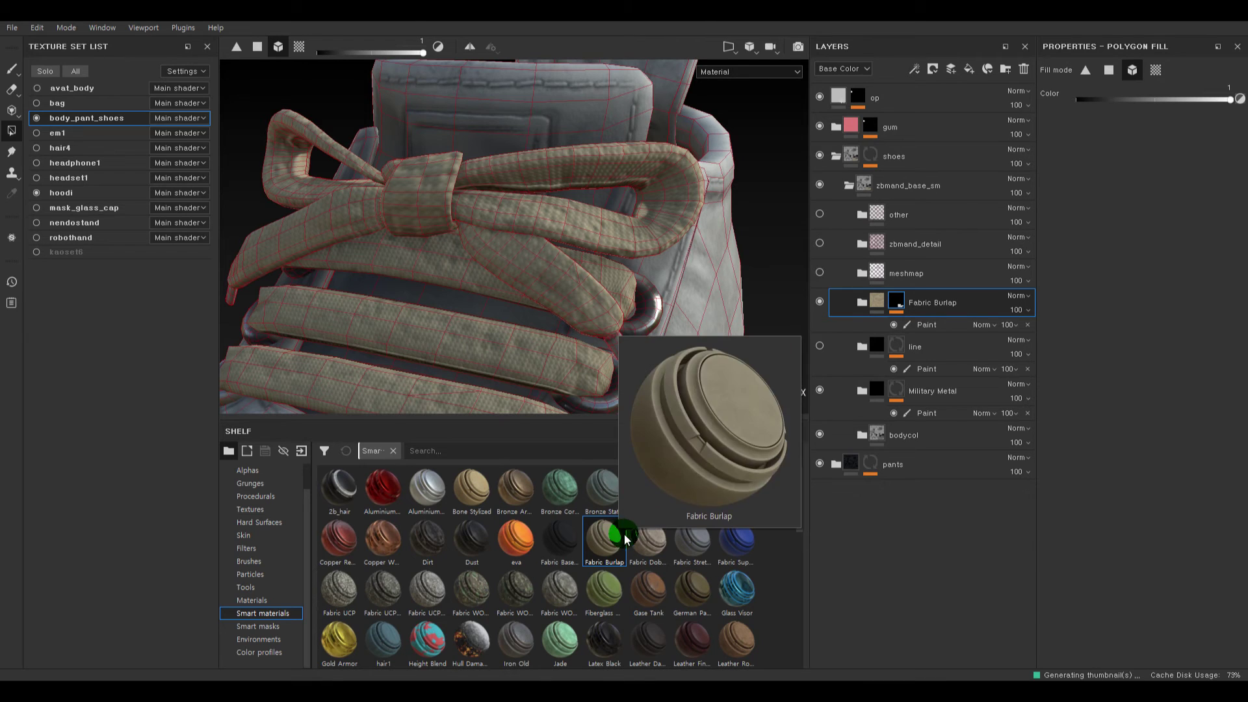
- Delete the old line folder and expand the Fabric Burlap folder
{"action": "left_click", "coordinate": [884, 345]}
{"action": "key", "text": "Delete"}
{"action": "left_click", "coordinate": [862, 303]}
- Examine the burlap material on the laces of both shoes, up close and from above
{"action": "right_click_drag", "start_coordinate": [598, 284], "coordinate": [622, 248], "text": "alt"}
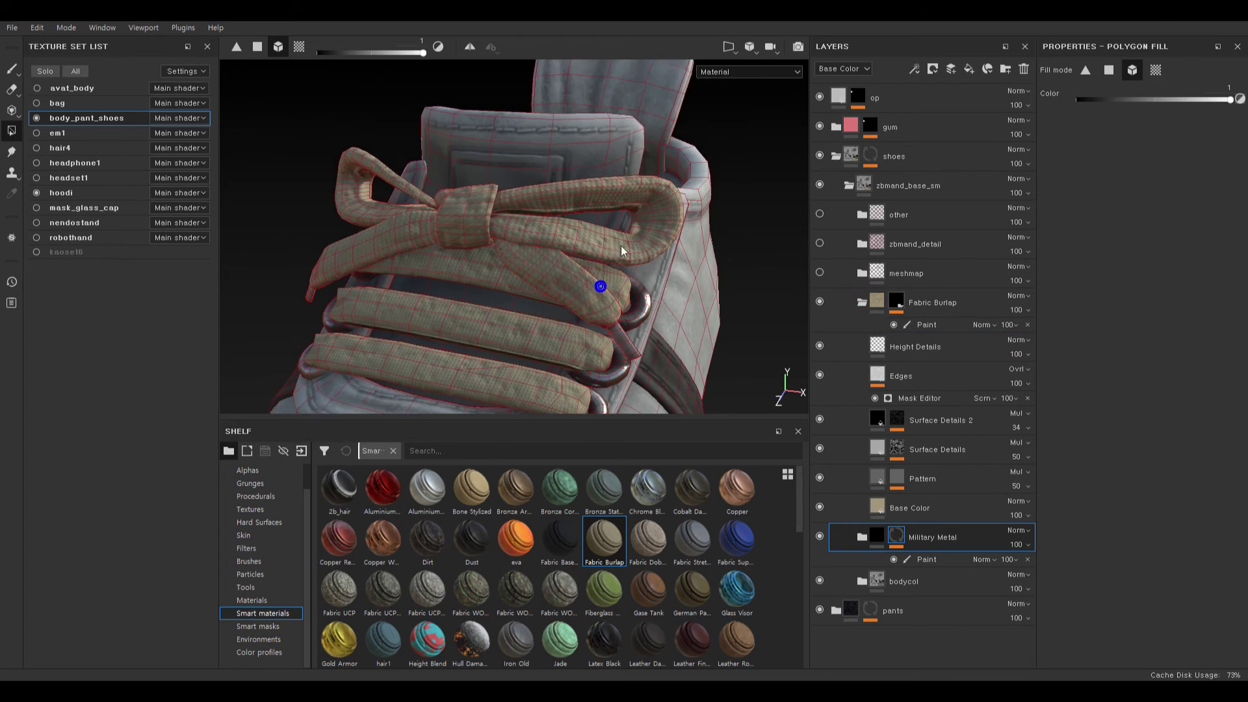
{"action": "left_click_drag", "start_coordinate": [618, 248], "coordinate": [602, 244], "text": "alt"}
{"action": "right_click_drag", "start_coordinate": [623, 197], "coordinate": [575, 171], "text": "alt"}
{"action": "middle_click_drag", "start_coordinate": [574, 171], "coordinate": [564, 206], "text": "alt"}
{"action": "mouse_move", "coordinate": [585, 212]}
{"action": "left_mouse_down", "text": "alt"}
{"action": "mouse_move", "coordinate": [601, 216]}
{"action": "mouse_move", "coordinate": [593, 206]}
{"action": "left_mouse_up", "text": "alt"}
{"action": "right_click_drag", "start_coordinate": [593, 207], "coordinate": [618, 231], "text": "alt"}
{"action": "left_click_drag", "start_coordinate": [655, 234], "coordinate": [611, 224], "text": "alt"}
{"action": "left_click_drag", "start_coordinate": [550, 210], "coordinate": [574, 232], "text": "alt"}
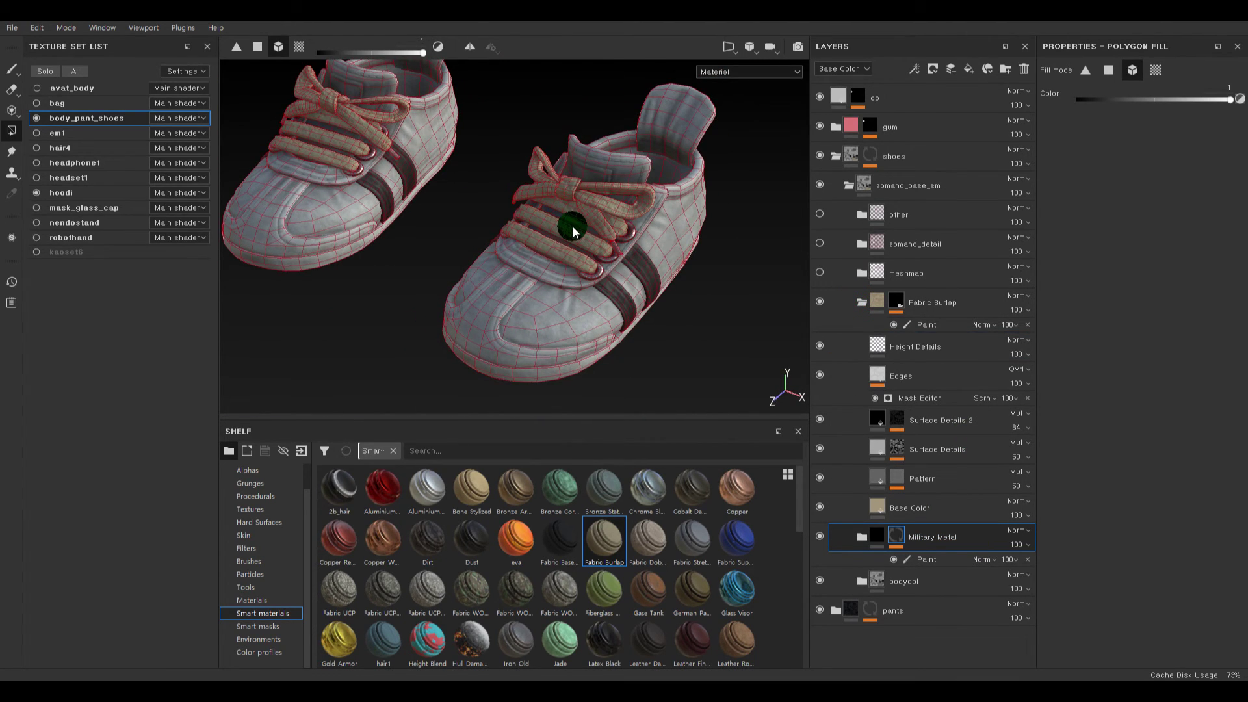
{"action": "middle_click_drag", "start_coordinate": [669, 214], "coordinate": [635, 278], "text": "alt"}
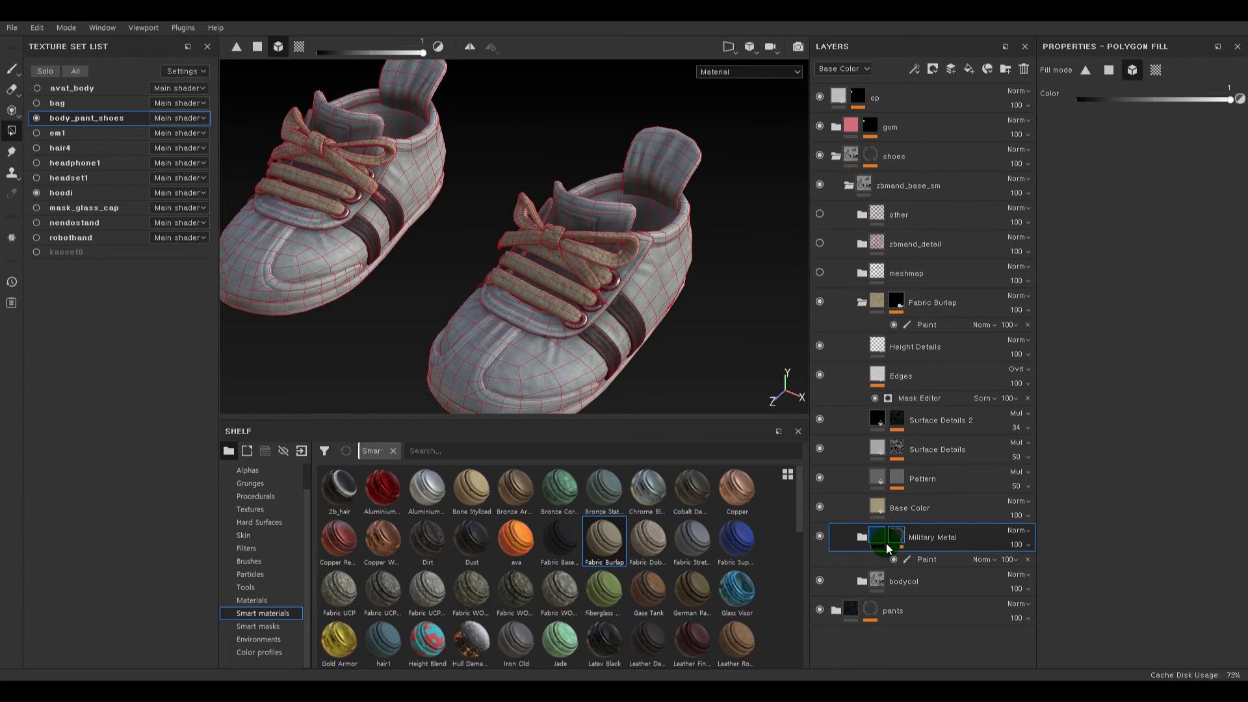
- Hide all layers in the Fabric Burlap folder except Base Color
{"action": "left_click", "coordinate": [895, 512]}
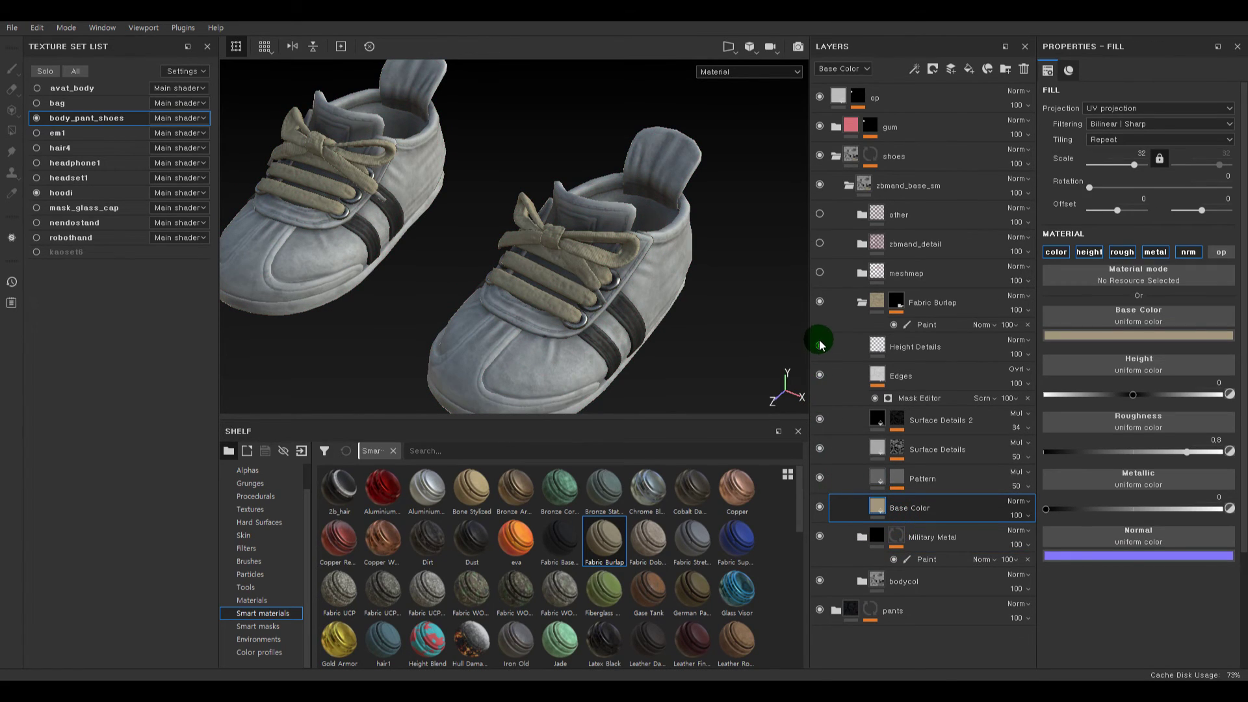
{"action": "left_click", "coordinate": [821, 374]}
{"action": "left_click", "coordinate": [821, 478]}
- Set the shoelaces' Base Color layer to a dark golden yellow with RGB 0.310, 0.189, 0.025
{"action": "left_click", "coordinate": [876, 504]}
{"action": "left_click", "coordinate": [1154, 337]}
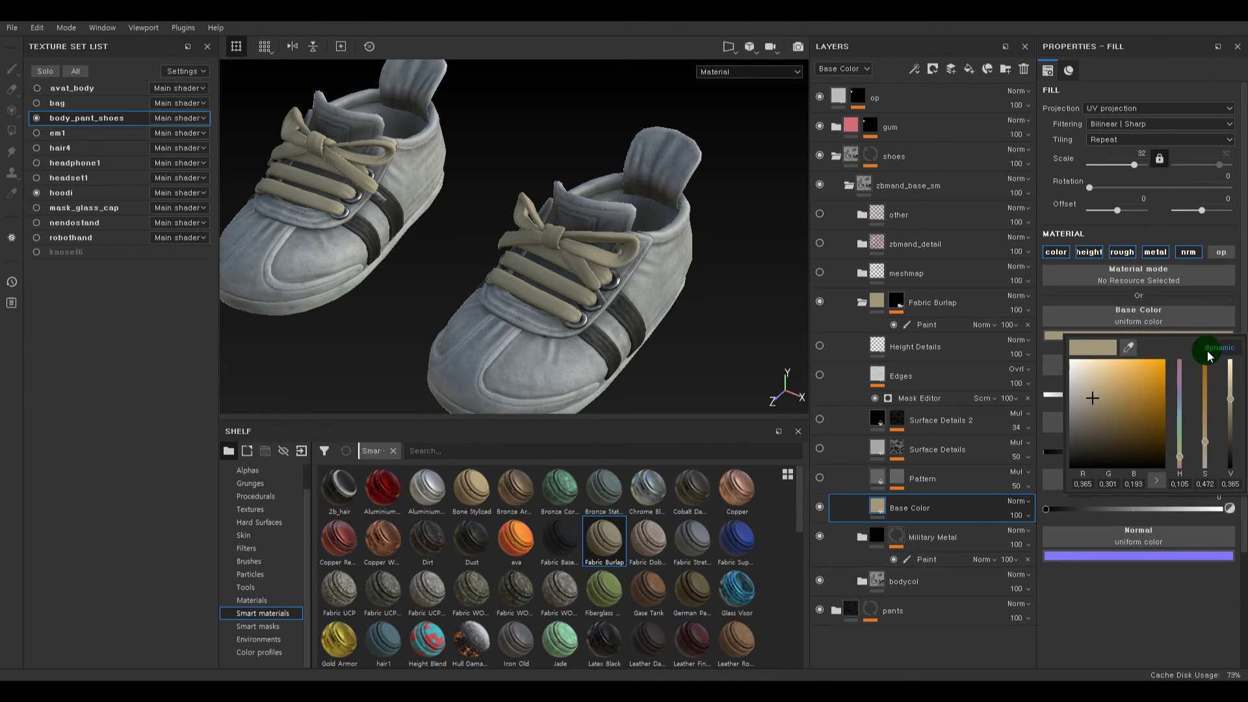
{"action": "left_click_drag", "start_coordinate": [1180, 392], "coordinate": [1193, 455]}
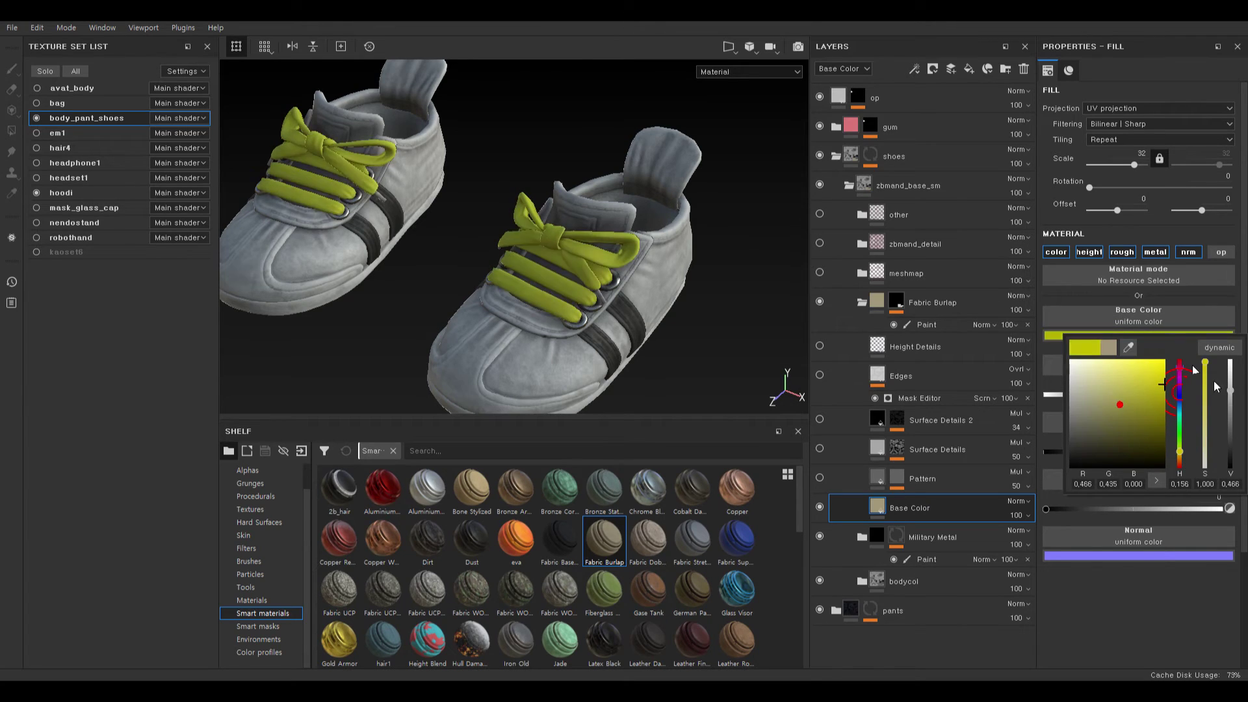
{"action": "left_click_drag", "start_coordinate": [1107, 397], "coordinate": [1182, 460]}
- Examine the lace colour against the hoodie, the trousers and both shoes from near and far
{"action": "right_click_drag", "start_coordinate": [535, 282], "coordinate": [591, 228], "text": "alt"}
{"action": "left_click_drag", "start_coordinate": [598, 247], "coordinate": [591, 217], "text": "alt"}
{"action": "right_click_drag", "start_coordinate": [613, 214], "coordinate": [566, 195], "text": "alt"}
{"action": "right_click_drag", "start_coordinate": [520, 156], "coordinate": [731, 377], "text": "alt"}
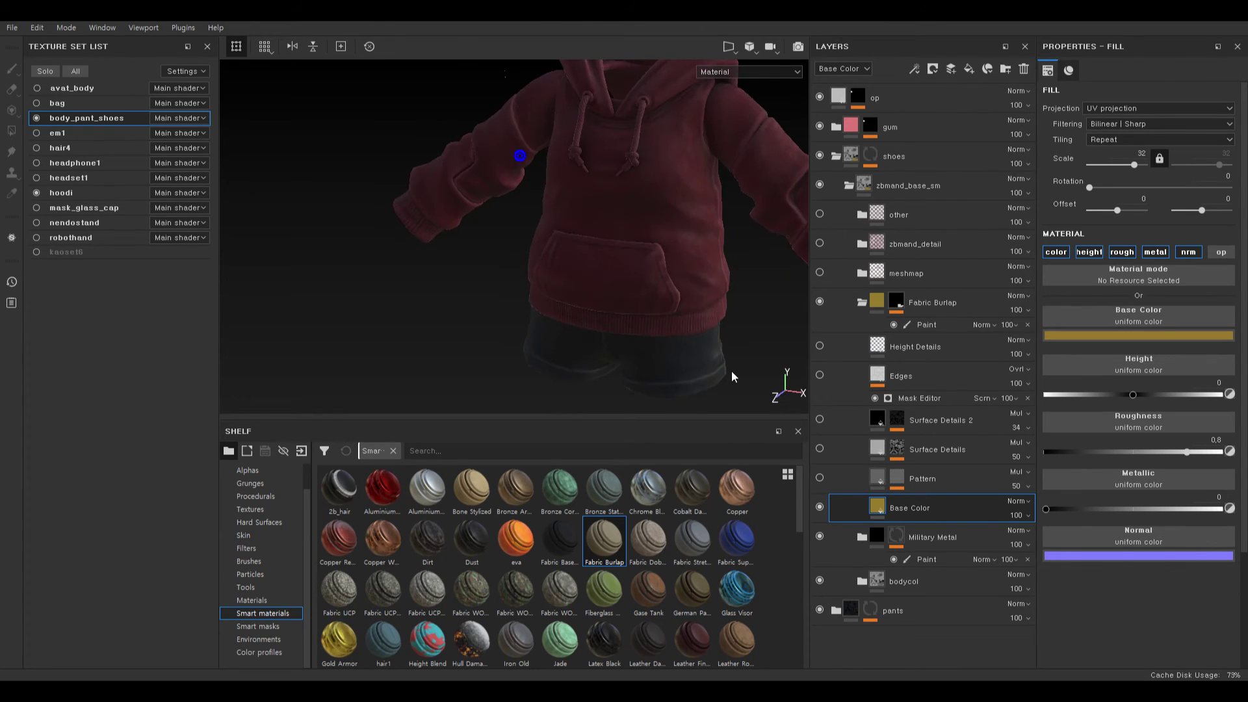
{"action": "middle_click_drag", "start_coordinate": [623, 306], "coordinate": [486, 76], "text": "alt"}
{"action": "middle_click_drag", "start_coordinate": [630, 344], "coordinate": [643, 201], "text": "alt"}
{"action": "left_click_drag", "start_coordinate": [643, 201], "coordinate": [632, 220], "text": "alt"}
{"action": "right_click_drag", "start_coordinate": [622, 192], "coordinate": [652, 332], "text": "alt"}
{"action": "middle_click_drag", "start_coordinate": [657, 328], "coordinate": [663, 217], "text": "alt"}
{"action": "left_click_drag", "start_coordinate": [677, 218], "coordinate": [676, 215], "text": "alt"}
{"action": "mouse_move", "coordinate": [678, 210]}
{"action": "right_mouse_down", "text": "alt"}
{"action": "mouse_move", "coordinate": [723, 289]}
{"action": "mouse_move", "coordinate": [635, 240]}
{"action": "right_mouse_up", "text": "alt"}
{"action": "middle_click_drag", "start_coordinate": [630, 338], "coordinate": [668, 64], "text": "alt"}
{"action": "right_click_drag", "start_coordinate": [597, 221], "coordinate": [643, 386], "text": "alt"}
{"action": "middle_click_drag", "start_coordinate": [640, 390], "coordinate": [643, 202], "text": "alt"}
{"action": "left_click_drag", "start_coordinate": [637, 325], "coordinate": [654, 323], "text": "alt"}
{"action": "right_click_drag", "start_coordinate": [654, 293], "coordinate": [747, 390], "text": "alt"}
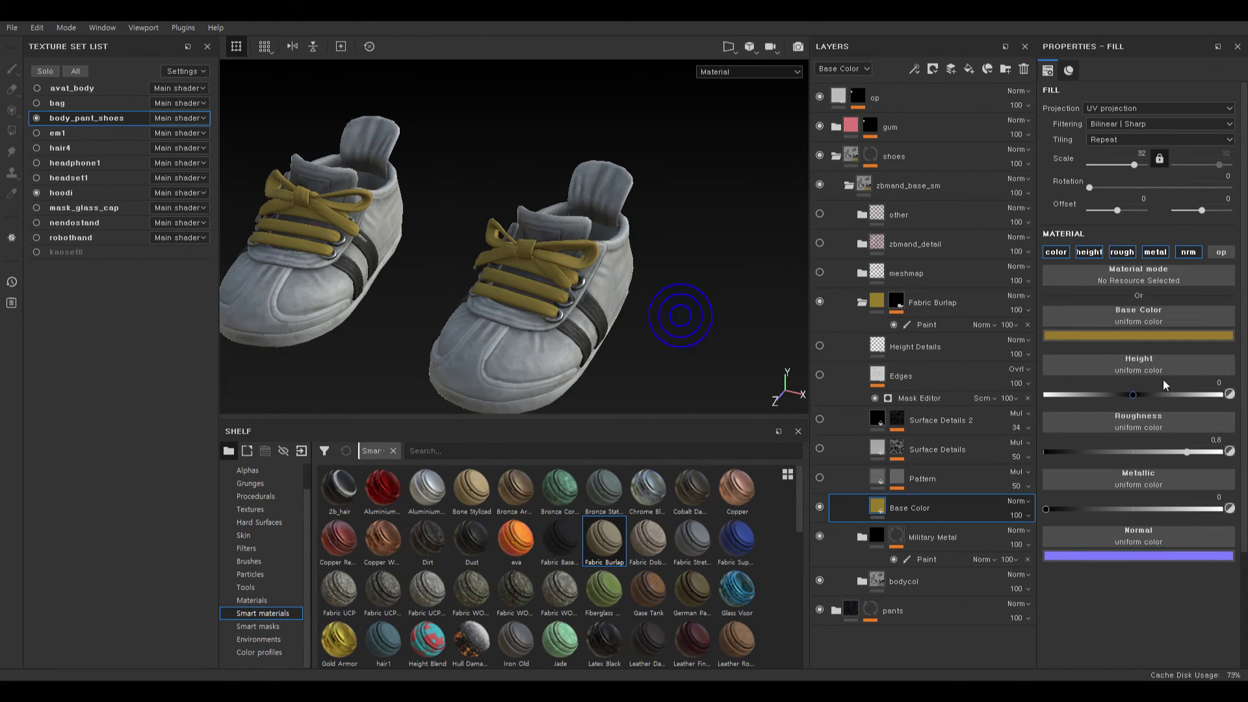
- Disable the height, rough, metal and nrm channels of the laces' Base Color fill, leaving only color enabled
{"action": "left_click", "coordinate": [1095, 253]}
{"action": "left_click", "coordinate": [1146, 251]}
{"action": "left_click", "coordinate": [1121, 252]}
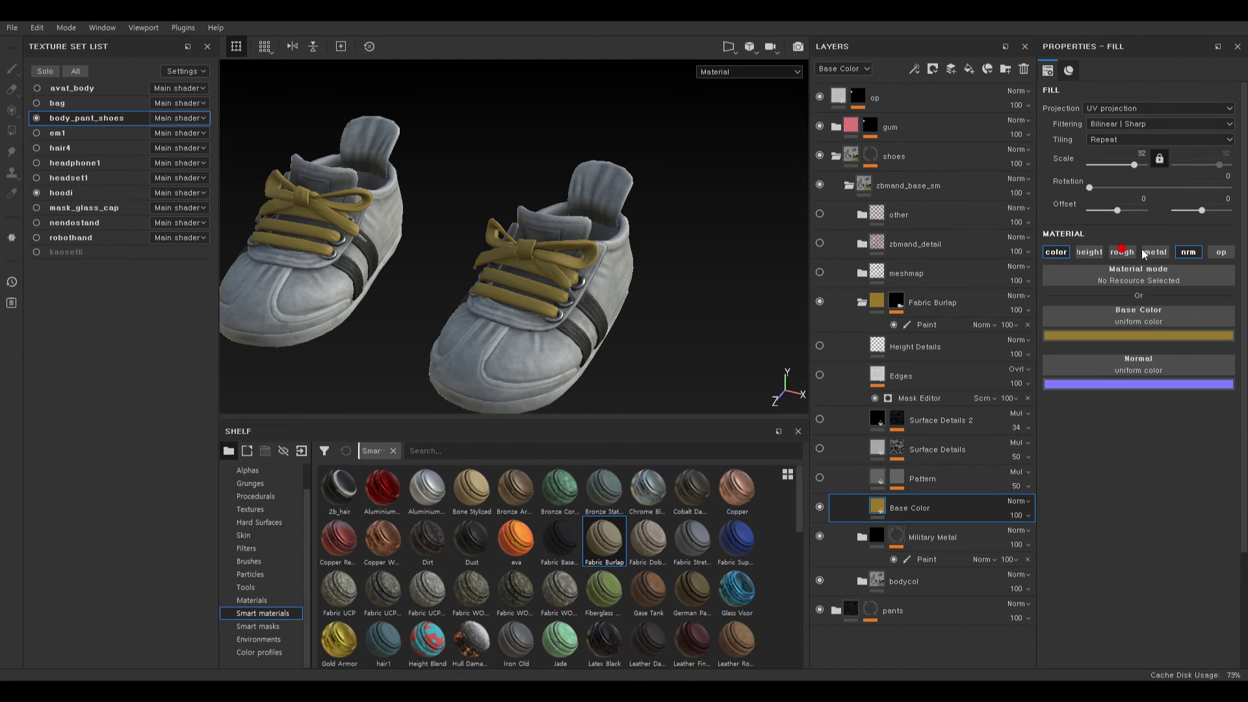
{"action": "left_click", "coordinate": [1188, 252]}
{"action": "right_click_drag", "start_coordinate": [605, 203], "coordinate": [630, 239], "text": "alt"}
- Add an HSL Perceptive filter to the Base Color layer of the Fabric Burlap folder
{"action": "left_click", "coordinate": [1153, 335]}
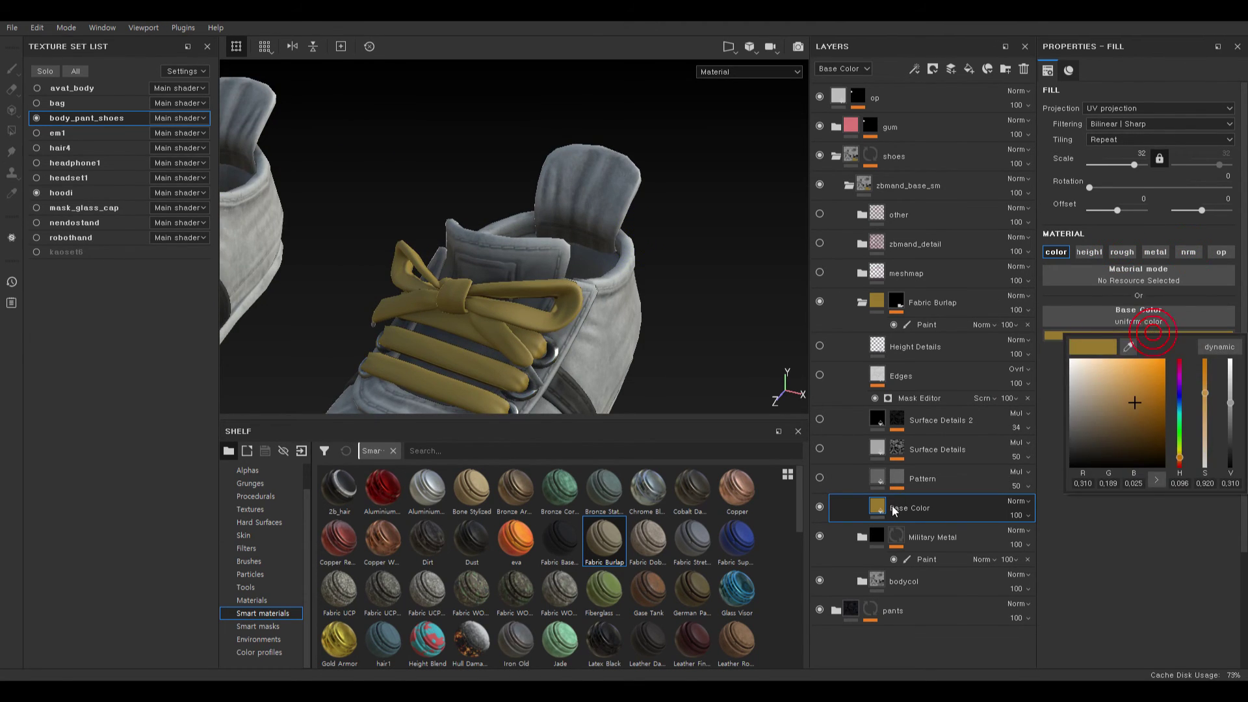
{"action": "right_click", "coordinate": [892, 505]}
{"action": "left_click", "coordinate": [928, 466]}
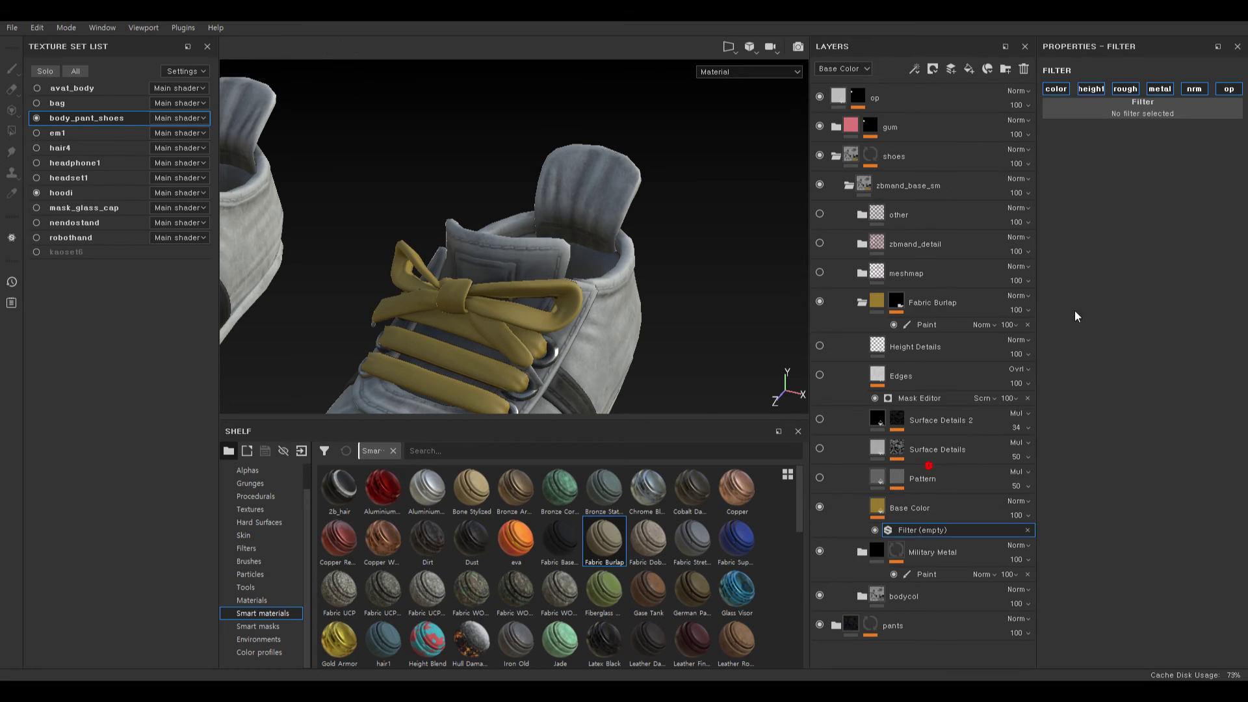
{"action": "left_click", "coordinate": [1163, 114]}
{"action": "left_click", "coordinate": [1070, 274]}
{"action": "right_click_drag", "start_coordinate": [728, 143], "coordinate": [598, 208], "text": "alt"}
{"action": "middle_click_drag", "start_coordinate": [596, 213], "coordinate": [565, 262], "text": "alt"}
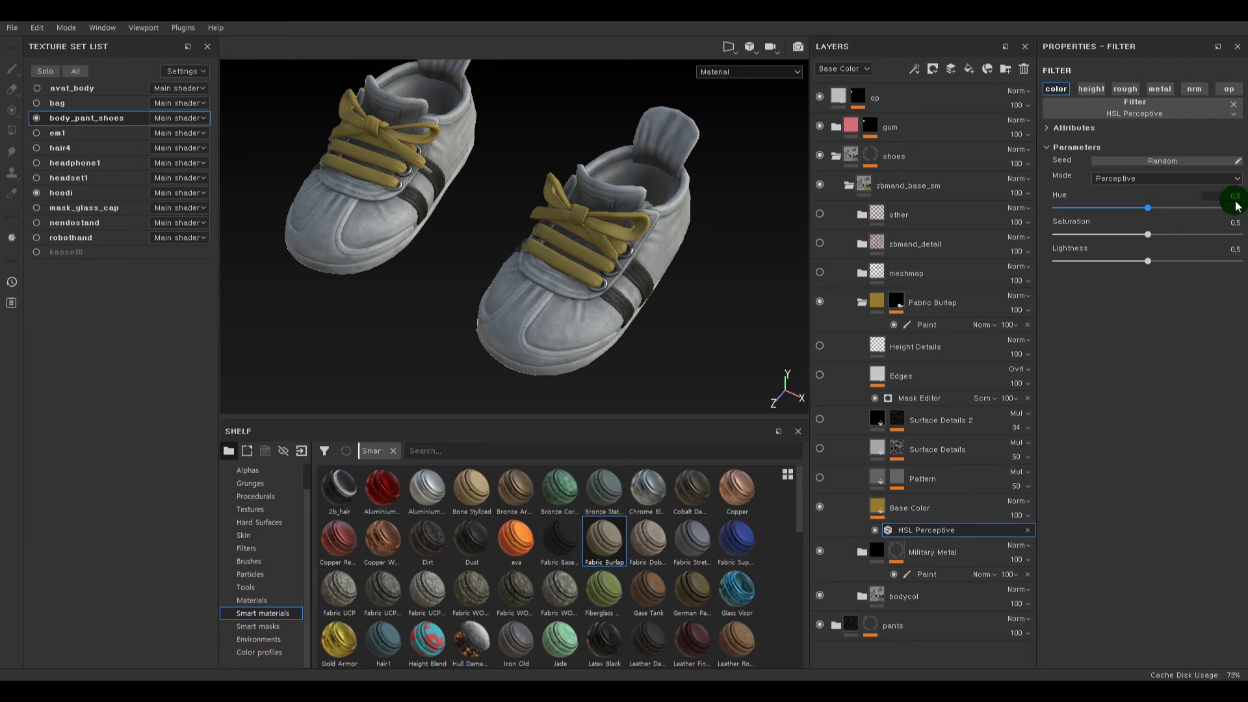
- Set the HSL Perceptive filter's Saturation to 0.67 and Lightness to 0.44 for the laces
{"action": "left_click_drag", "start_coordinate": [1147, 234], "coordinate": [1138, 263]}
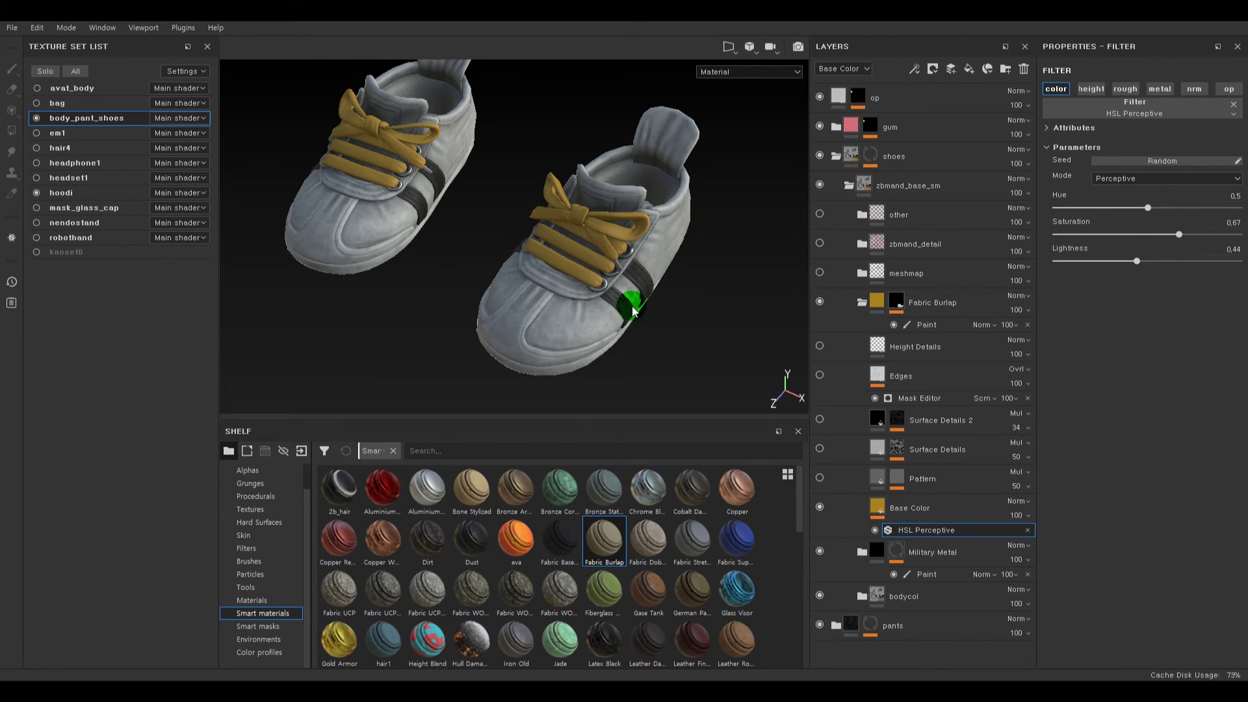
{"action": "right_click_drag", "start_coordinate": [560, 310], "coordinate": [481, 319], "text": "alt"}
{"action": "left_click_drag", "start_coordinate": [615, 290], "coordinate": [614, 245], "text": "alt"}
{"action": "right_click_drag", "start_coordinate": [594, 240], "coordinate": [747, 338], "text": "alt"}
{"action": "right_click_drag", "start_coordinate": [554, 273], "coordinate": [737, 362], "text": "alt"}
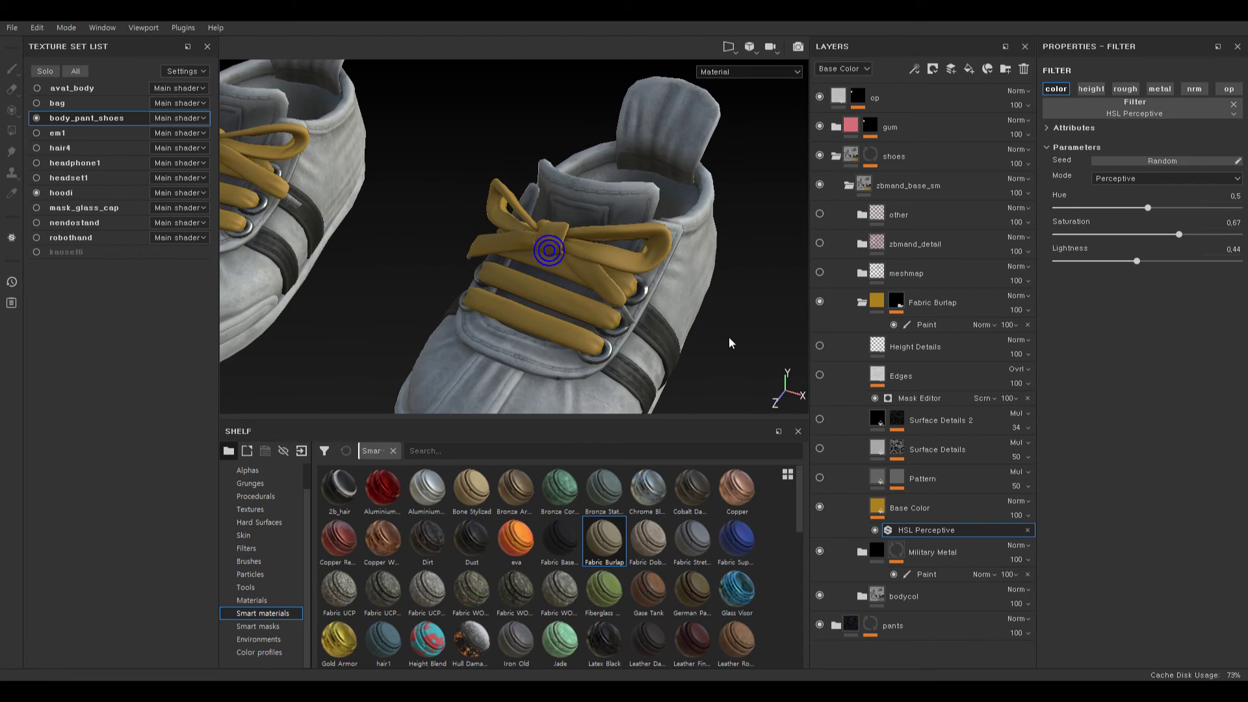
{"action": "left_click_drag", "start_coordinate": [629, 276], "coordinate": [637, 280], "text": "alt"}
- Show the Pattern layer of the Fabric Burlap folder and select the Weave 2 fill in its mask
{"action": "left_click", "coordinate": [820, 478]}
{"action": "mouse_move", "coordinate": [689, 286]}
{"action": "right_mouse_down", "text": "alt"}
{"action": "mouse_move", "coordinate": [611, 234]}
{"action": "mouse_move", "coordinate": [699, 300]}
{"action": "right_mouse_up", "text": "alt"}
{"action": "left_click_drag", "start_coordinate": [697, 290], "coordinate": [704, 258], "text": "alt"}
{"action": "middle_click_drag", "start_coordinate": [658, 263], "coordinate": [673, 200], "text": "alt"}
{"action": "left_click_drag", "start_coordinate": [740, 260], "coordinate": [739, 254], "text": "alt"}
{"action": "left_click", "coordinate": [894, 479]}
{"action": "left_click", "coordinate": [950, 500]}
- Try Tri-planar projection with a Tiling of 4 on the Weave 2 fill
{"action": "left_click", "coordinate": [1144, 111]}
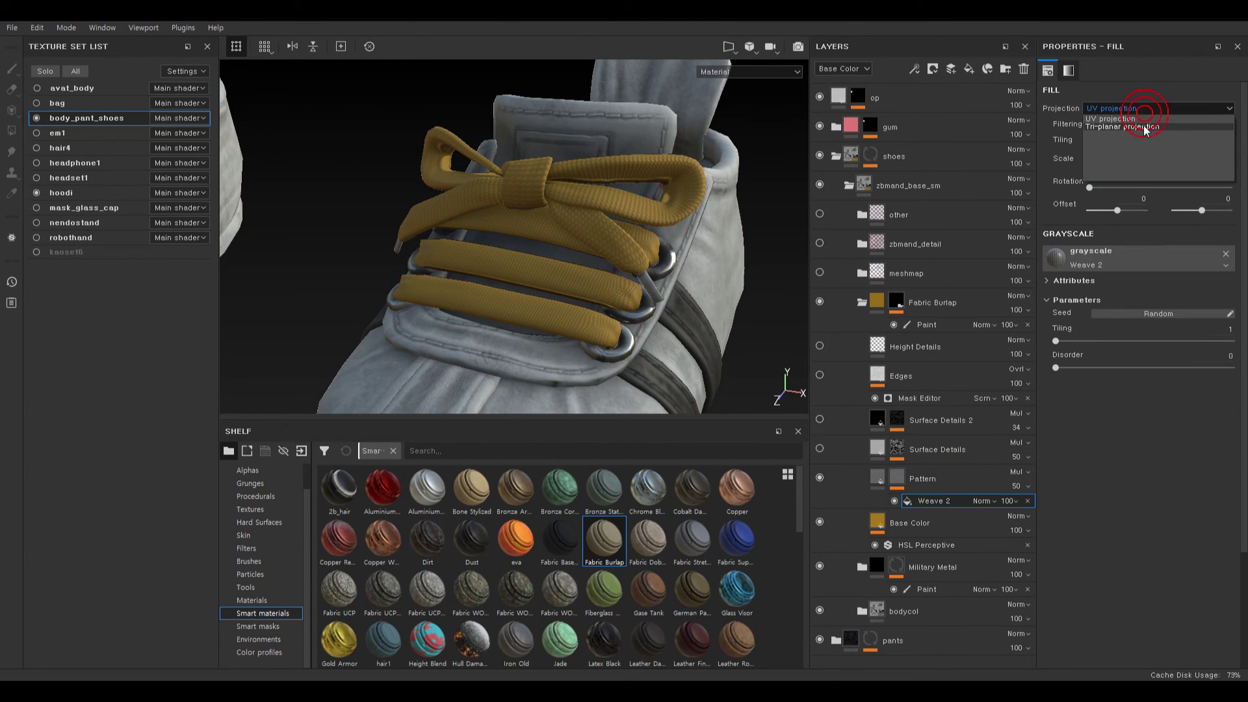
{"action": "left_click", "coordinate": [1144, 123]}
{"action": "left_click", "coordinate": [1148, 269]}
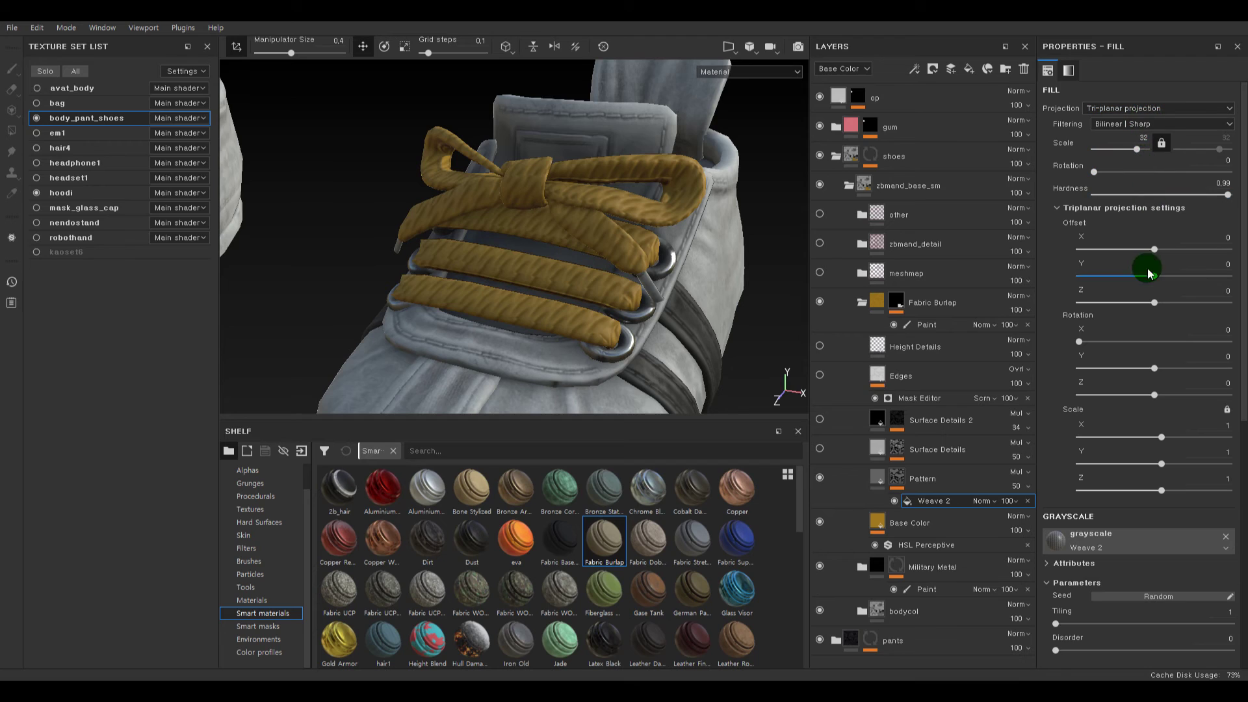
{"action": "scroll", "coordinate": [1104, 535], "scroll_direction": "down", "scroll_amount": 3}
{"action": "left_click_drag", "start_coordinate": [1062, 506], "coordinate": [1090, 510]}
- Examine the tri-planar weave pattern on the laces from several angles and distances
{"action": "left_click_drag", "start_coordinate": [557, 299], "coordinate": [529, 276], "text": "alt"}
{"action": "right_click_drag", "start_coordinate": [529, 276], "coordinate": [685, 363], "text": "alt"}
{"action": "left_click_drag", "start_coordinate": [598, 338], "coordinate": [646, 345], "text": "alt"}
{"action": "middle_click_drag", "start_coordinate": [646, 346], "coordinate": [529, 260], "text": "alt"}
{"action": "left_click_drag", "start_coordinate": [529, 260], "coordinate": [705, 212], "text": "alt"}
{"action": "left_click_drag", "start_coordinate": [558, 238], "coordinate": [588, 200], "text": "alt"}
{"action": "middle_click_drag", "start_coordinate": [588, 200], "coordinate": [574, 201], "text": "alt"}
{"action": "left_click_drag", "start_coordinate": [574, 201], "coordinate": [611, 281], "text": "alt"}
{"action": "right_click_drag", "start_coordinate": [611, 281], "coordinate": [549, 287], "text": "alt"}
{"action": "left_click_drag", "start_coordinate": [549, 287], "coordinate": [576, 274], "text": "alt"}
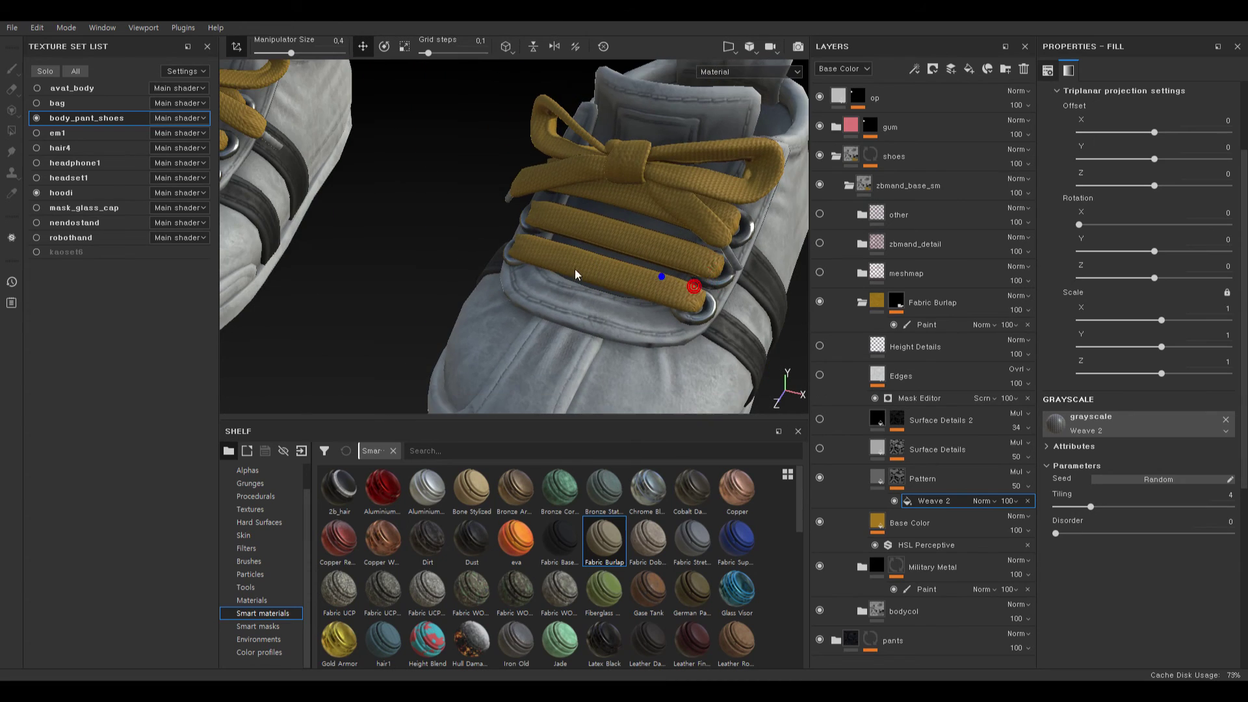
- Return the Weave 2 fill to UV projection and set its Tiling to 3
{"action": "scroll", "coordinate": [1176, 141], "scroll_direction": "up", "scroll_amount": 3}
{"action": "left_click", "coordinate": [1191, 123]}
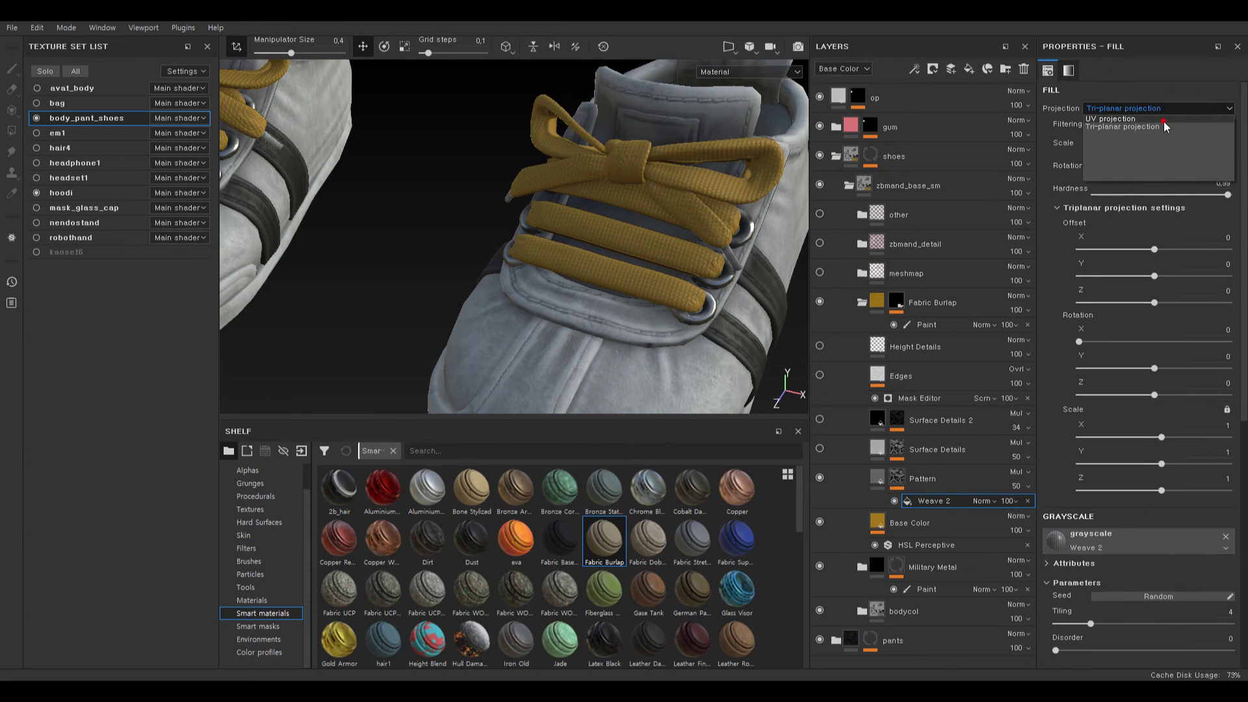
{"action": "left_click", "coordinate": [1164, 121]}
{"action": "left_click_drag", "start_coordinate": [1090, 341], "coordinate": [1078, 341]}
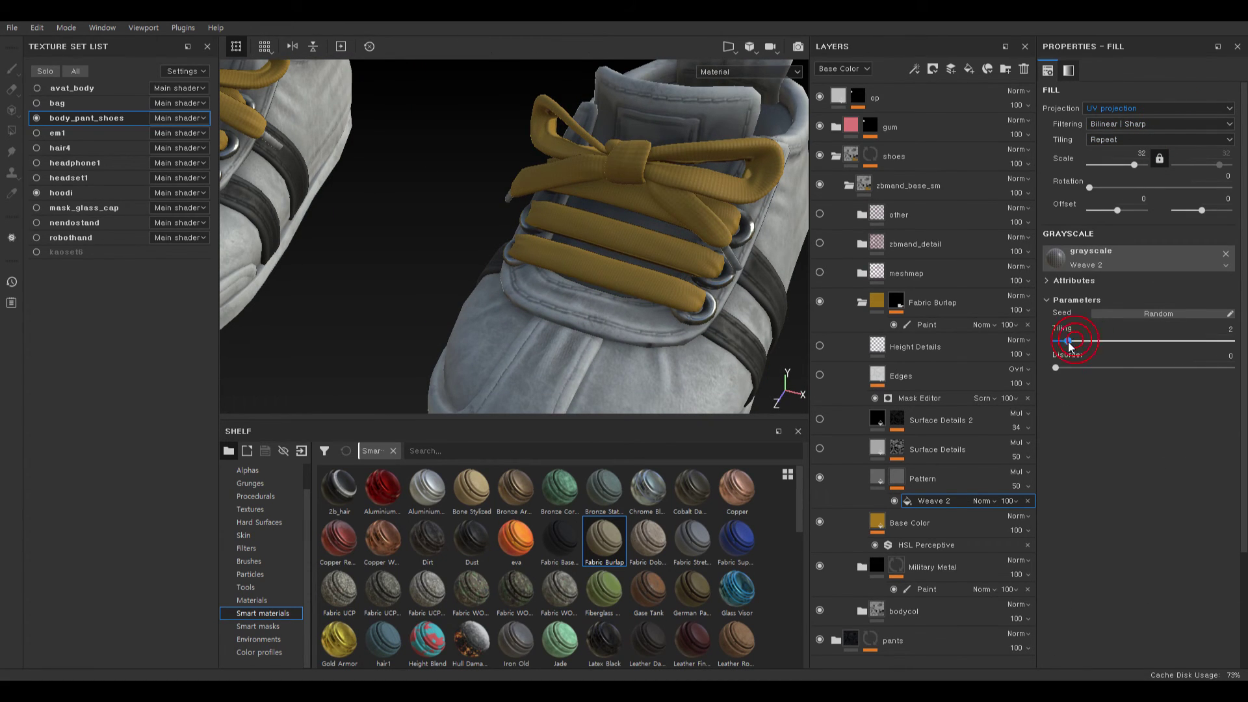
{"action": "right_click_drag", "start_coordinate": [706, 250], "coordinate": [630, 200], "text": "alt"}
{"action": "left_click_drag", "start_coordinate": [630, 200], "coordinate": [572, 171], "text": "alt"}
{"action": "right_click_drag", "start_coordinate": [579, 182], "coordinate": [702, 265], "text": "alt"}
{"action": "middle_click_drag", "start_coordinate": [702, 265], "coordinate": [650, 279], "text": "alt"}
{"action": "right_click_drag", "start_coordinate": [649, 275], "coordinate": [693, 325], "text": "alt"}
{"action": "left_click_drag", "start_coordinate": [693, 325], "coordinate": [747, 334], "text": "alt"}
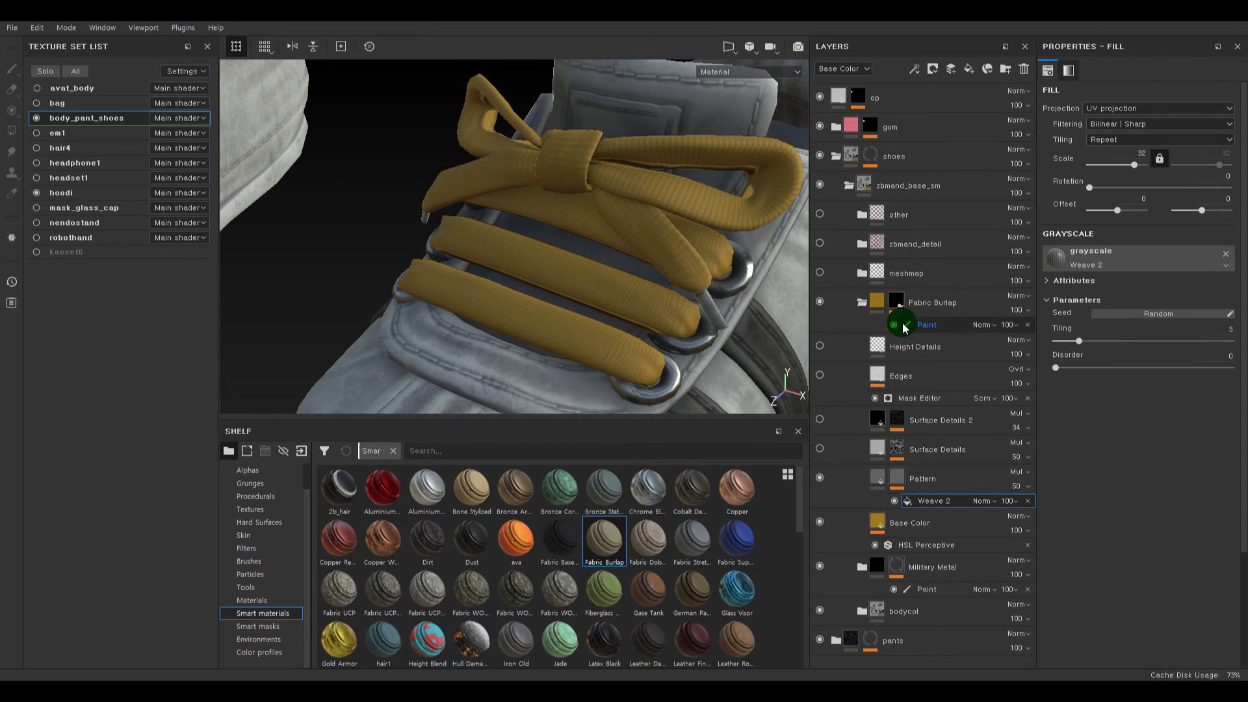
- Compare the laces with and without the Surface Details layers, keep Surface Details visible and delete Surface Details 2
{"action": "left_click", "coordinate": [831, 450]}
{"action": "left_click", "coordinate": [822, 450]}
{"action": "left_click", "coordinate": [821, 450]}
{"action": "left_click", "coordinate": [822, 450]}
{"action": "left_click", "coordinate": [821, 450]}
{"action": "left_click", "coordinate": [821, 450]}
{"action": "left_click", "coordinate": [819, 420]}
{"action": "left_click", "coordinate": [847, 409]}
{"action": "key", "text": "Delete"}
- Try a different Global Balance in the Edges layer's mask generator and delete the Edges layer
{"action": "left_click", "coordinate": [819, 375]}
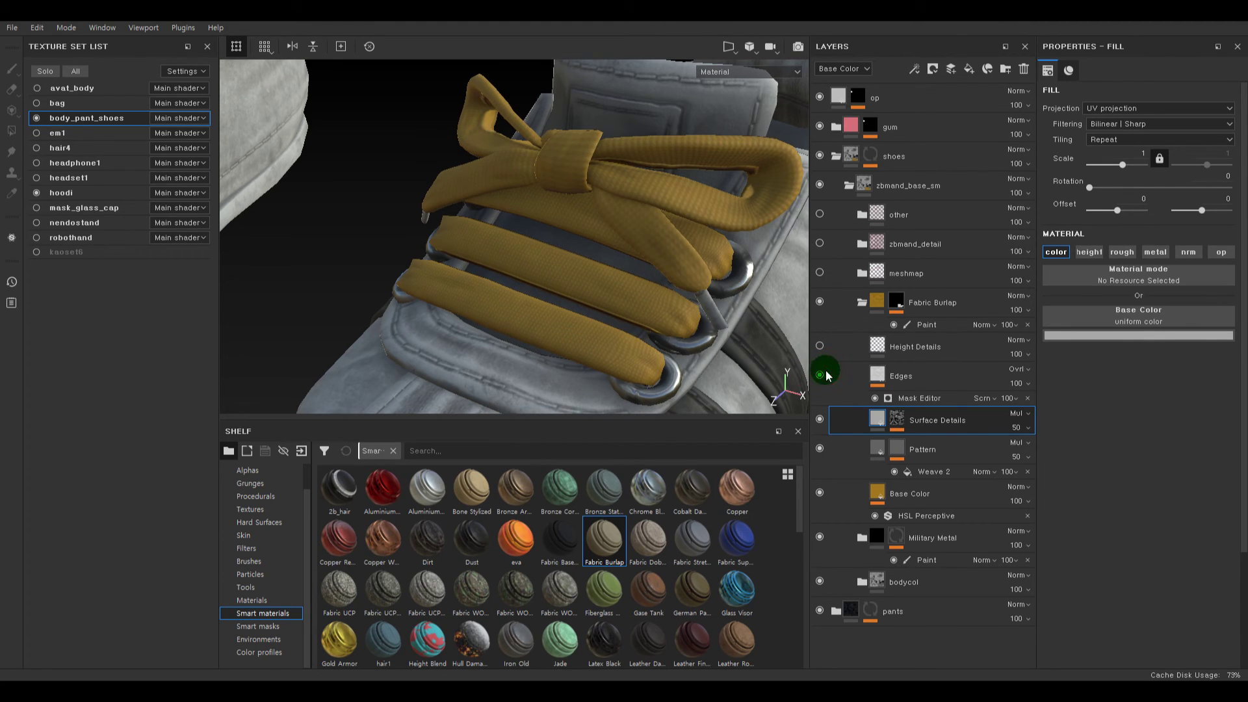
{"action": "left_click", "coordinate": [887, 377]}
{"action": "left_click_drag", "start_coordinate": [1134, 211], "coordinate": [1097, 218]}
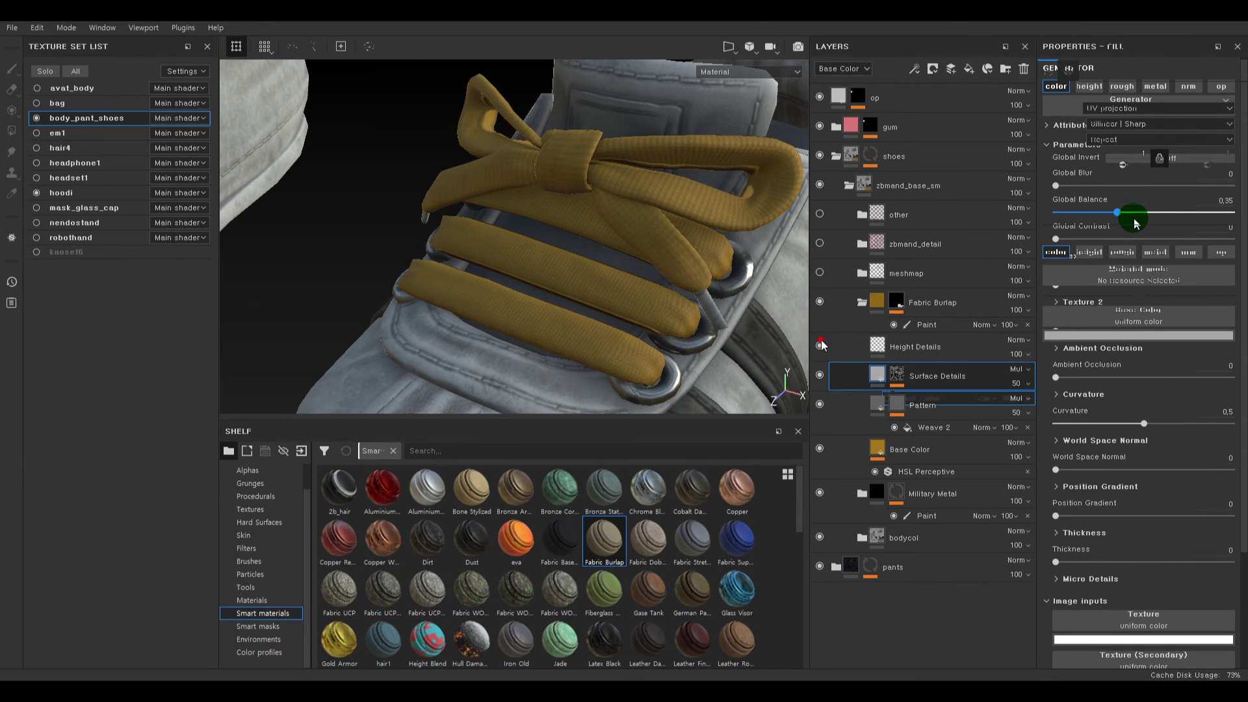
- Show the Height Details layer and set its Cap material's Color Detail to 0.35
{"action": "left_click", "coordinate": [884, 354]}
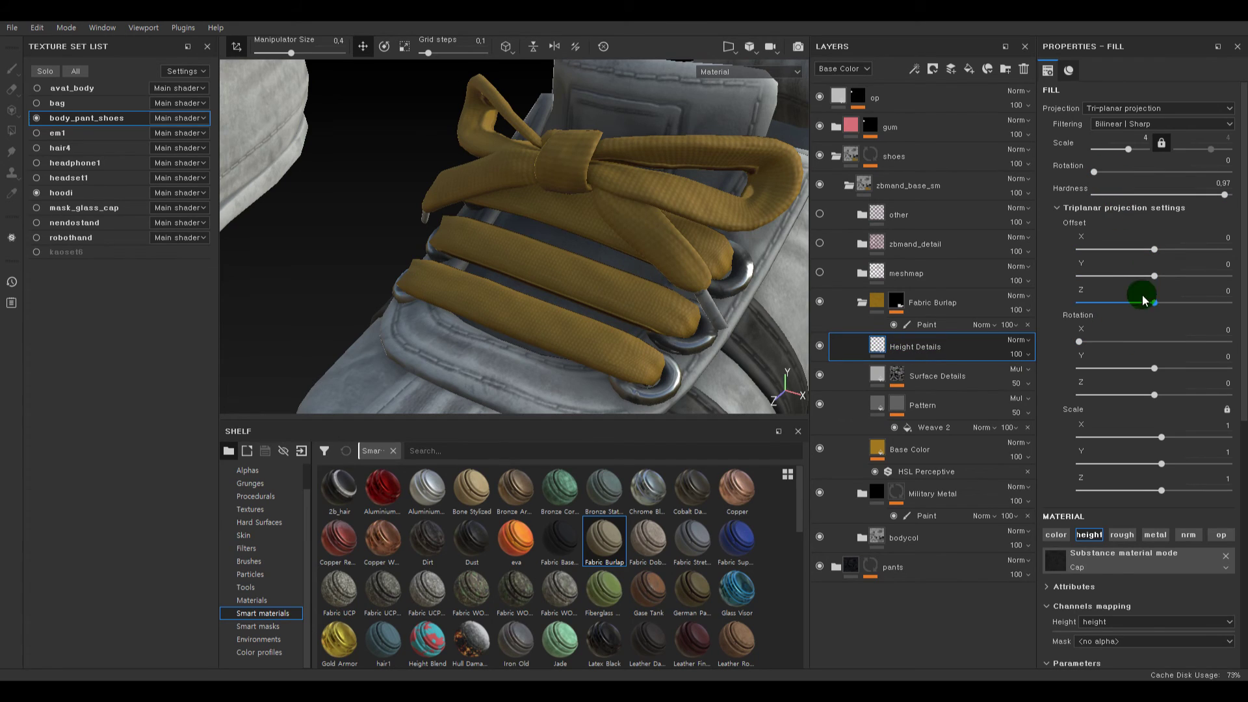
{"action": "scroll", "coordinate": [1114, 609], "scroll_direction": "down", "scroll_amount": 3}
{"action": "scroll", "coordinate": [1113, 607], "scroll_direction": "down", "scroll_amount": 2}
{"action": "left_click_drag", "start_coordinate": [1085, 481], "coordinate": [1117, 481]}
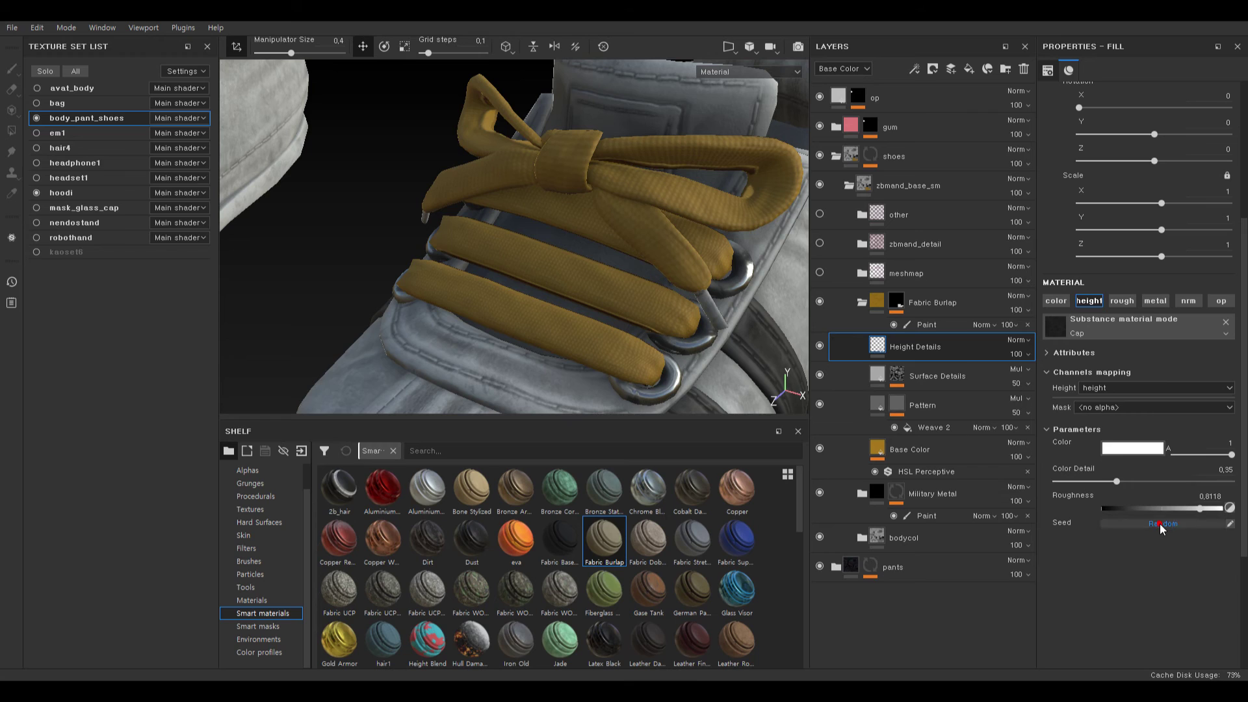
- Add a Levels effect to Height Details that affects the Height channel, with the midtone at 0.508
{"action": "right_click", "coordinate": [885, 347]}
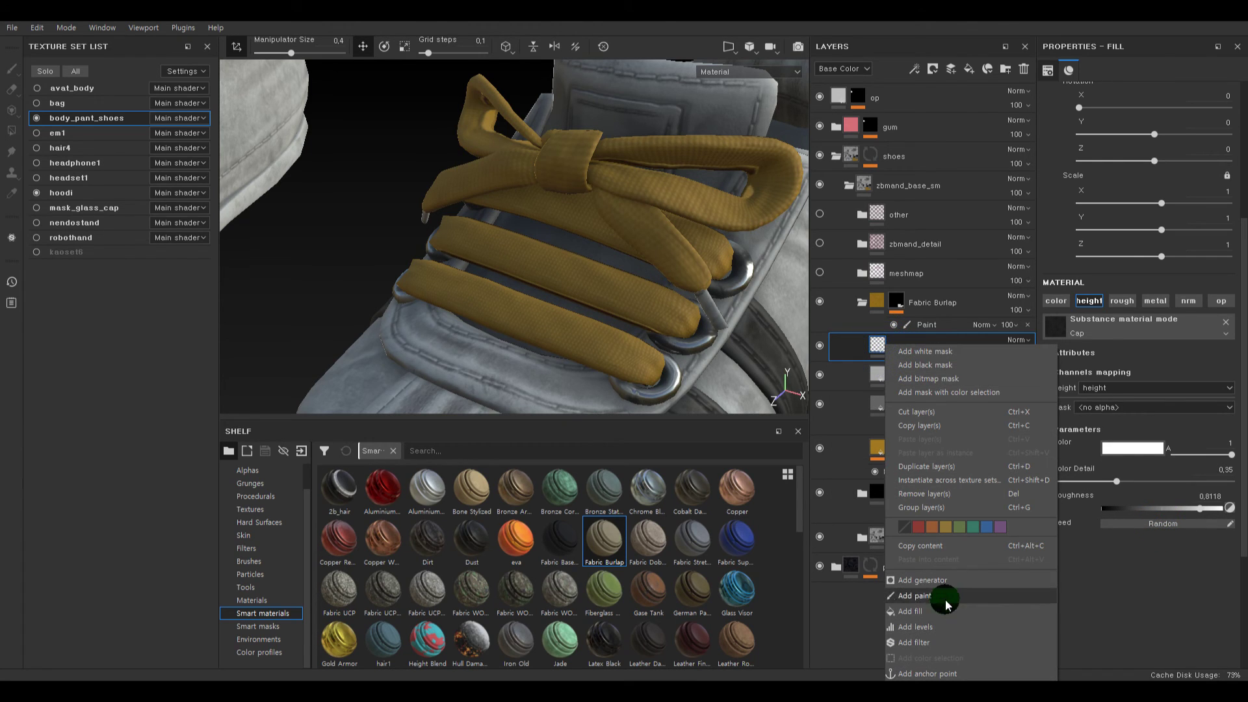
{"action": "left_click", "coordinate": [942, 630]}
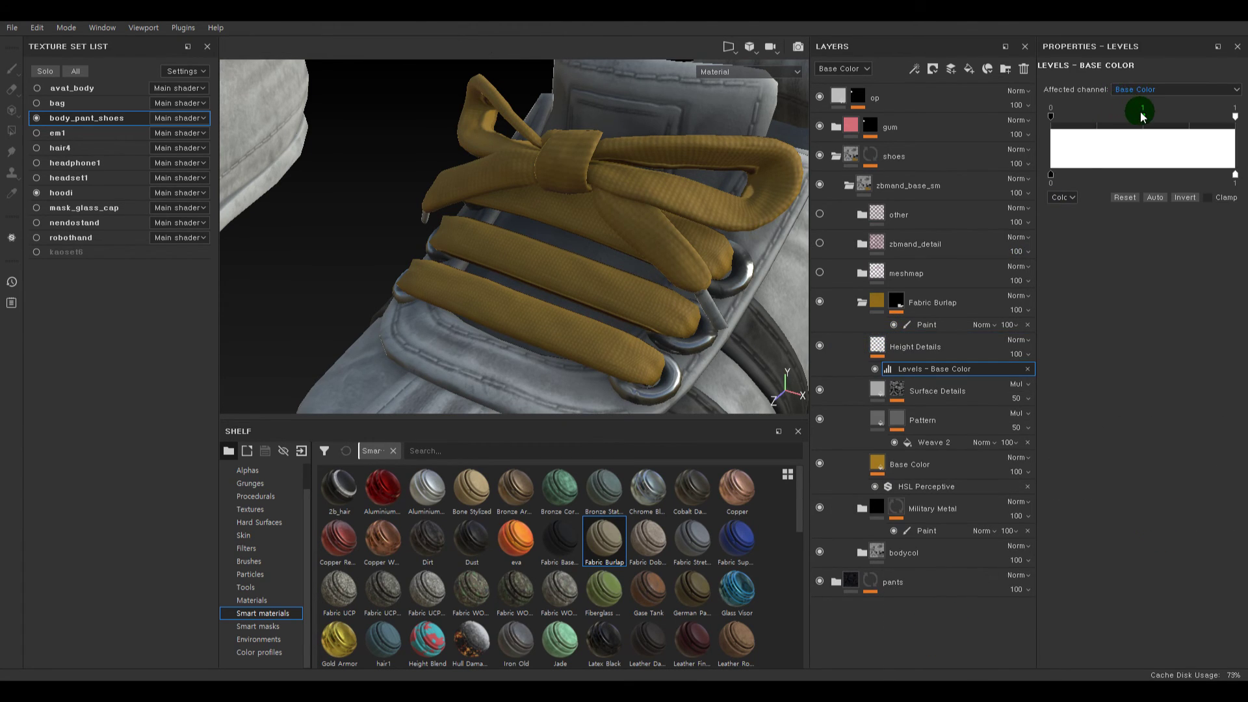
{"action": "left_click", "coordinate": [1146, 88]}
{"action": "left_click", "coordinate": [1146, 108]}
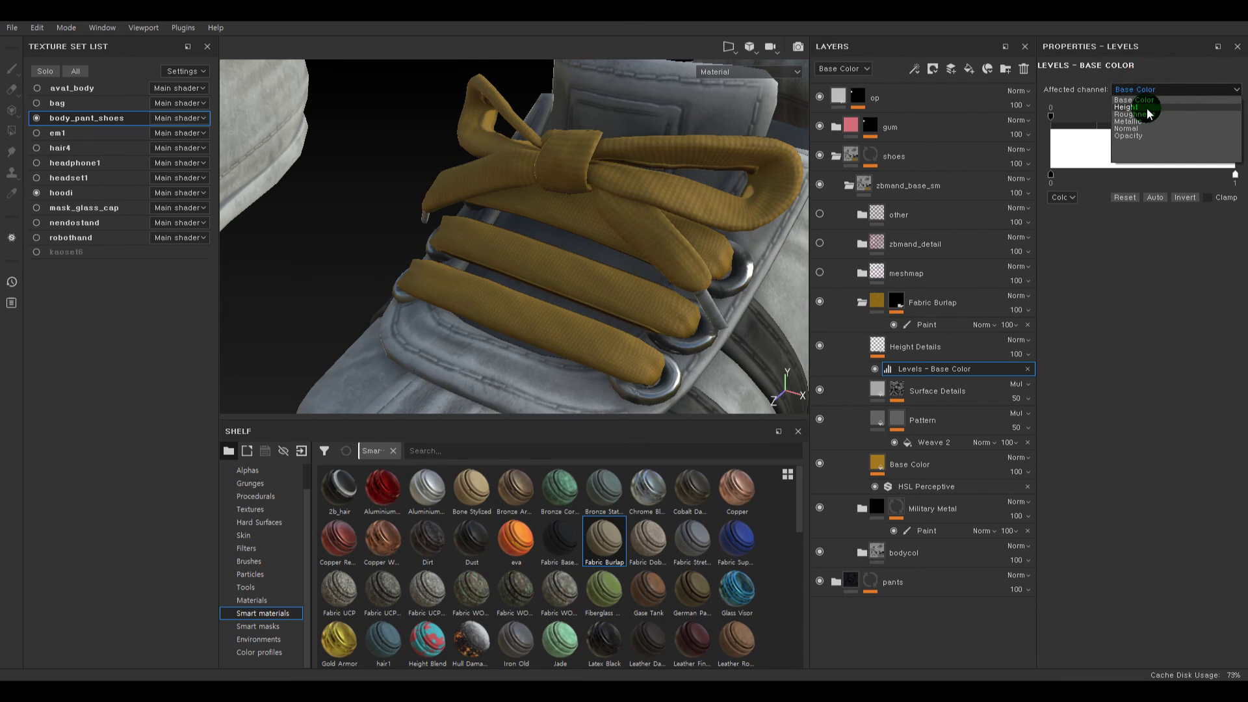
{"action": "left_click", "coordinate": [1180, 123]}
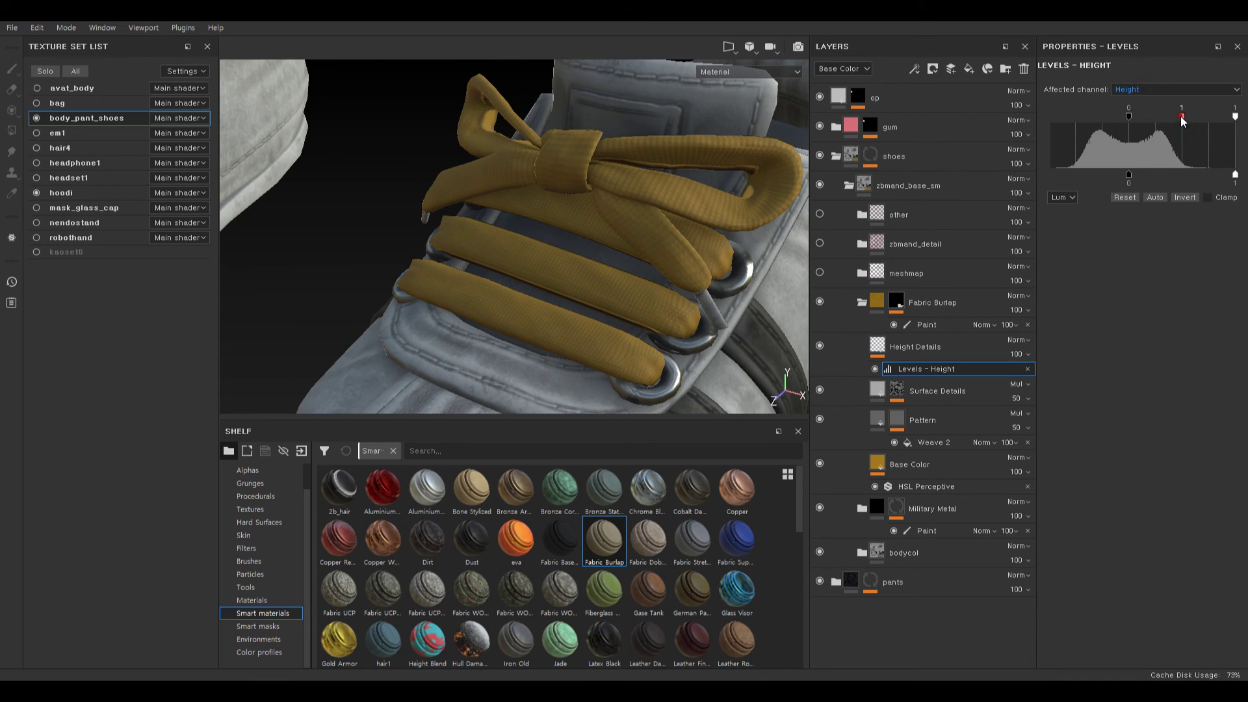
{"action": "mouse_move", "coordinate": [1152, 121]}
{"action": "left_mouse_down"}
{"action": "mouse_move", "coordinate": [1183, 121]}
{"action": "mouse_move", "coordinate": [1158, 128]}
{"action": "left_mouse_up"}
- Add a Blur filter to the Height Details layer with a Blur Intensity of 0.68
{"action": "left_click", "coordinate": [888, 349]}
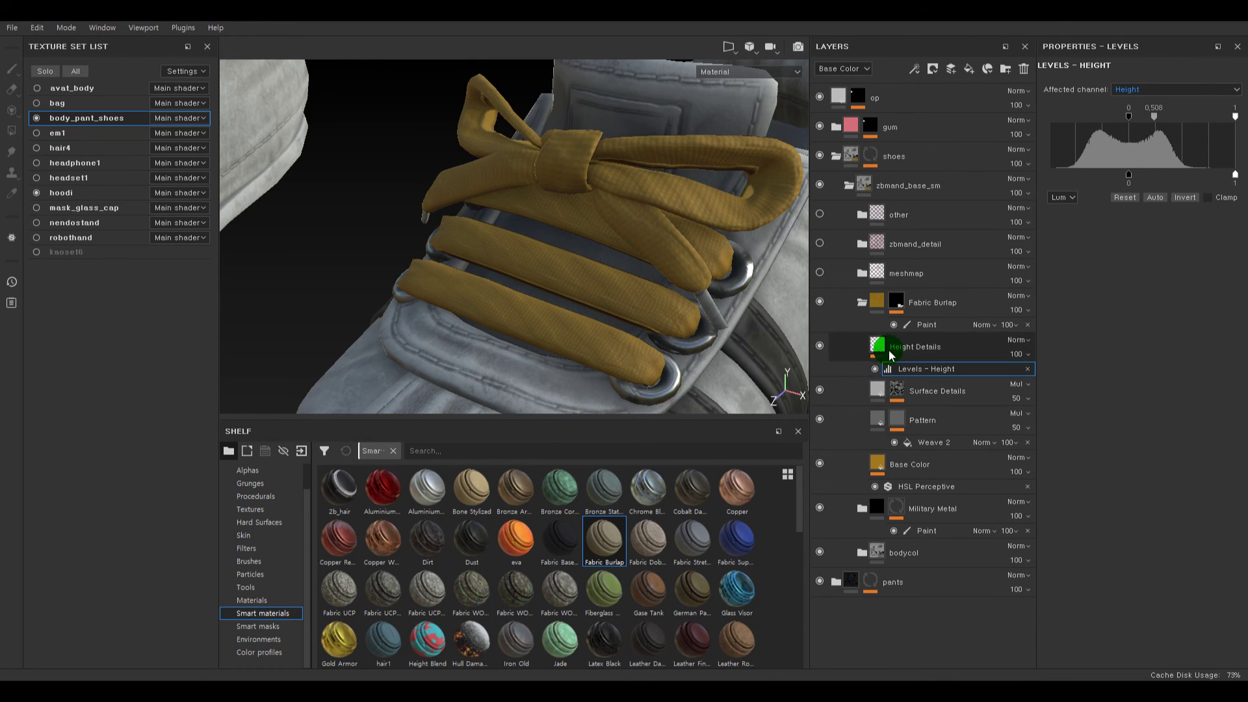
{"action": "right_click", "coordinate": [890, 346]}
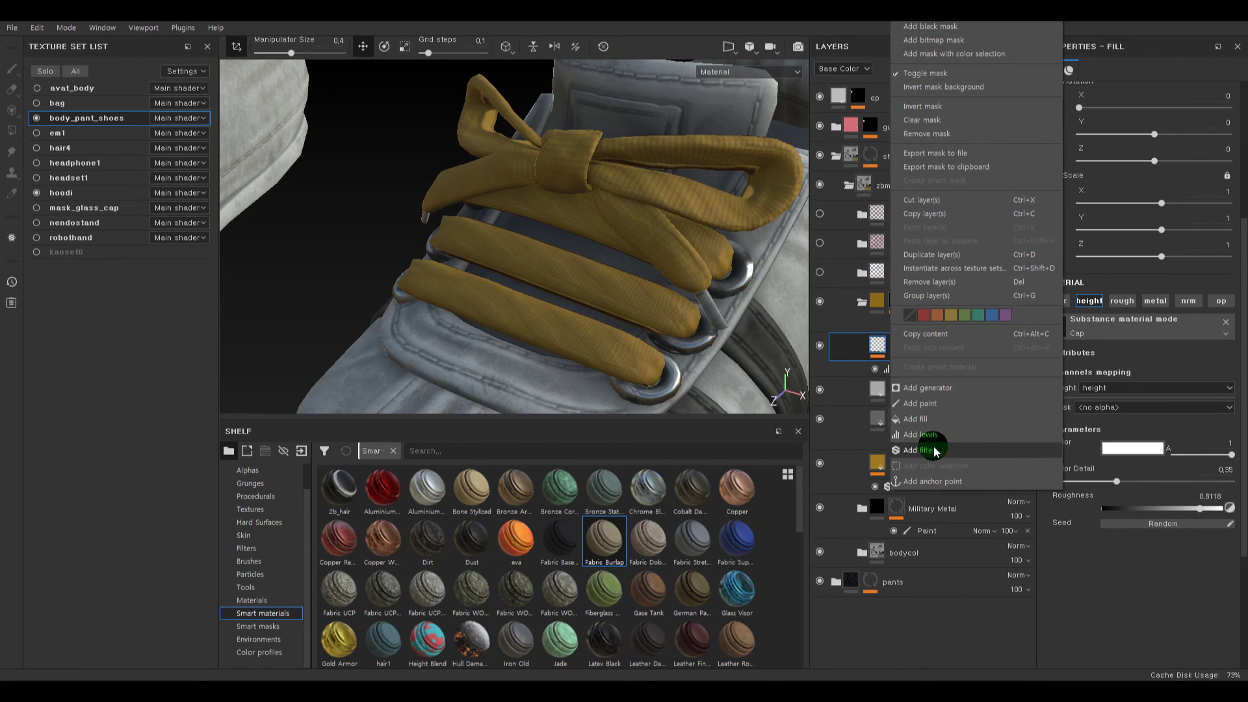
{"action": "left_click", "coordinate": [933, 449]}
{"action": "left_click", "coordinate": [1146, 113]}
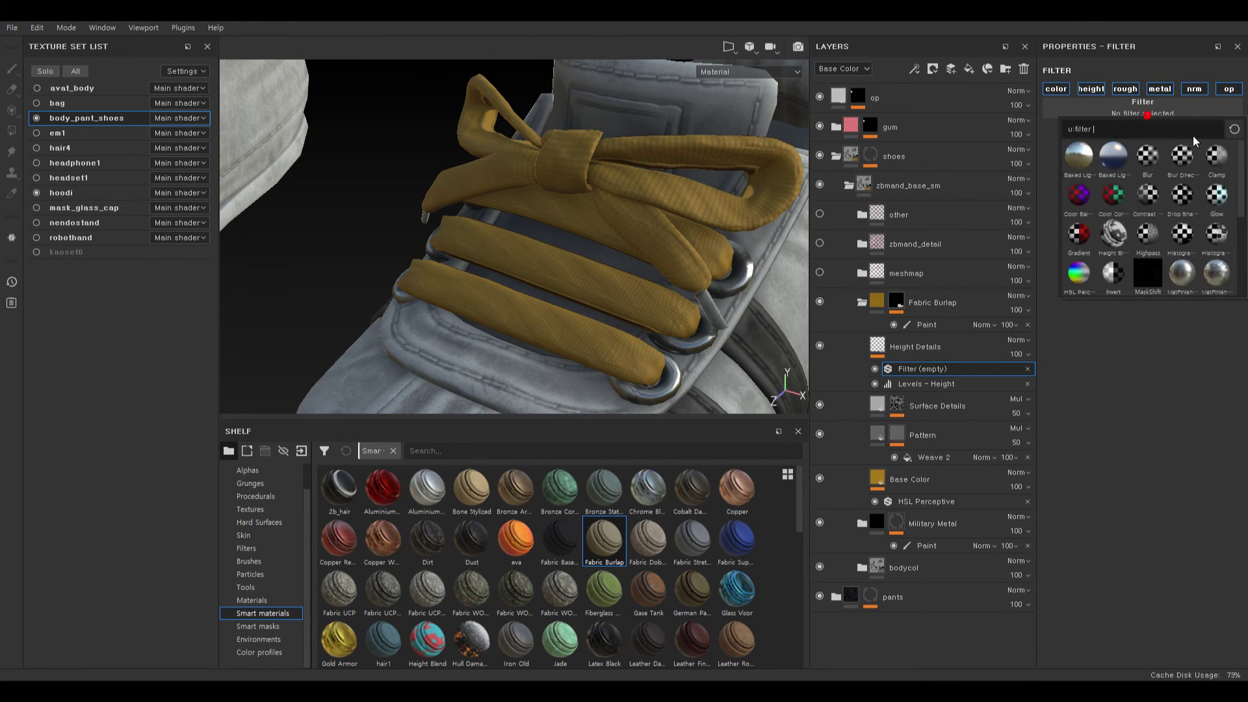
{"action": "left_click", "coordinate": [1147, 160]}
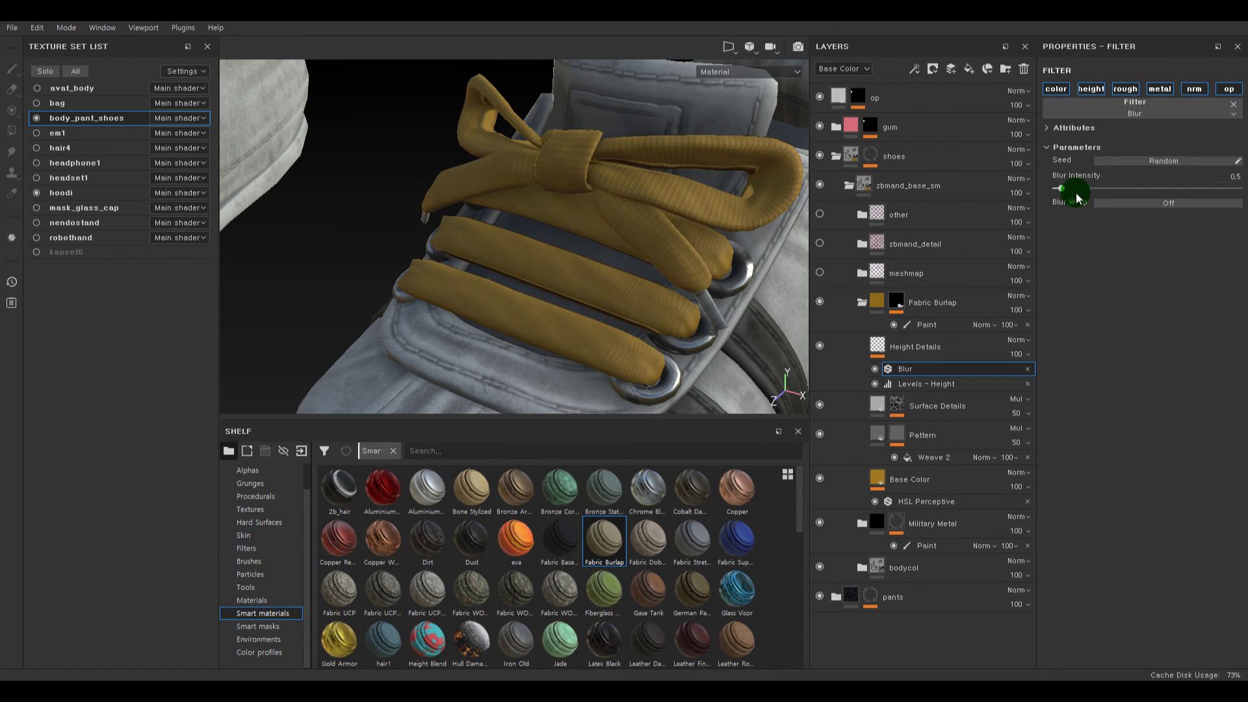
{"action": "left_click_drag", "start_coordinate": [1085, 193], "coordinate": [1056, 195]}
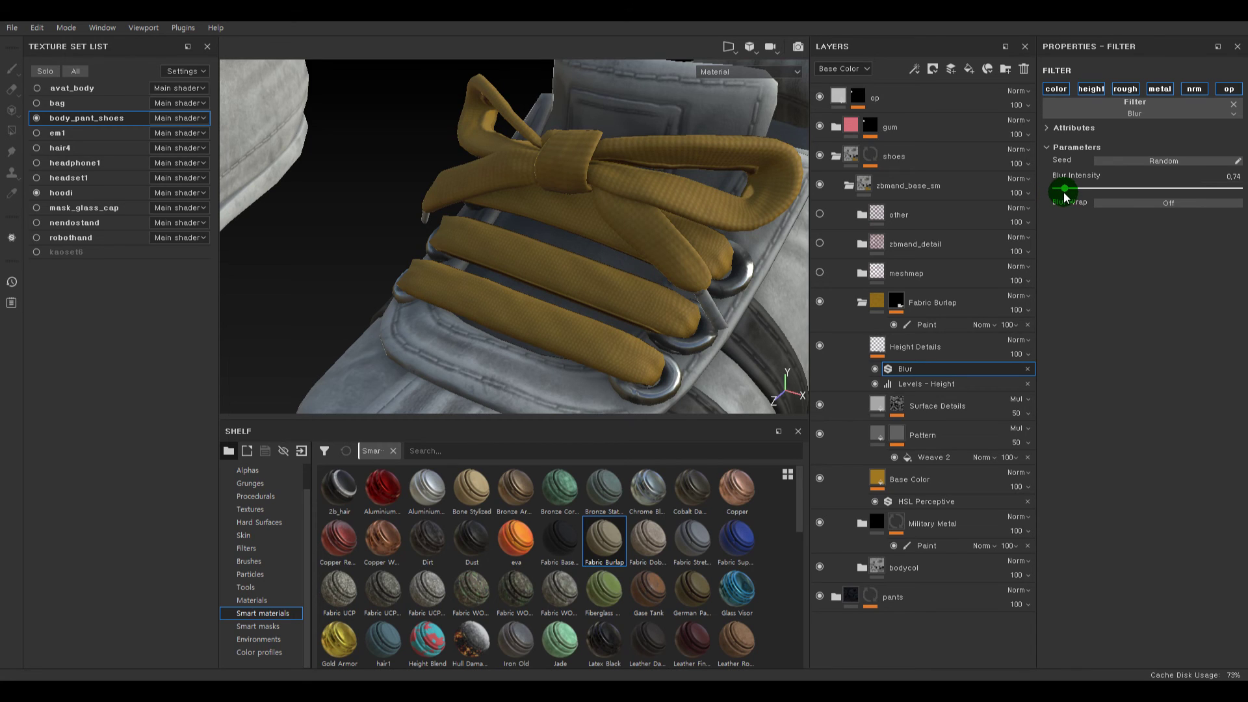
- Examine the blurred height detail on the laces up close from several angles
{"action": "right_click_drag", "start_coordinate": [711, 239], "coordinate": [678, 240], "text": "alt"}
{"action": "left_click_drag", "start_coordinate": [677, 241], "coordinate": [742, 238], "text": "alt"}
{"action": "right_click_drag", "start_coordinate": [742, 238], "coordinate": [687, 244], "text": "alt"}
{"action": "left_click_drag", "start_coordinate": [744, 256], "coordinate": [696, 270], "text": "alt"}
{"action": "right_click_drag", "start_coordinate": [696, 270], "coordinate": [648, 247], "text": "alt"}
{"action": "right_click_drag", "start_coordinate": [648, 189], "coordinate": [716, 251], "text": "alt"}
{"action": "left_click_drag", "start_coordinate": [715, 251], "coordinate": [631, 260], "text": "alt"}
{"action": "right_click_drag", "start_coordinate": [630, 260], "coordinate": [683, 335], "text": "alt"}
{"action": "middle_click_drag", "start_coordinate": [682, 334], "coordinate": [651, 283], "text": "alt"}
{"action": "right_click_drag", "start_coordinate": [652, 283], "coordinate": [774, 388], "text": "alt"}
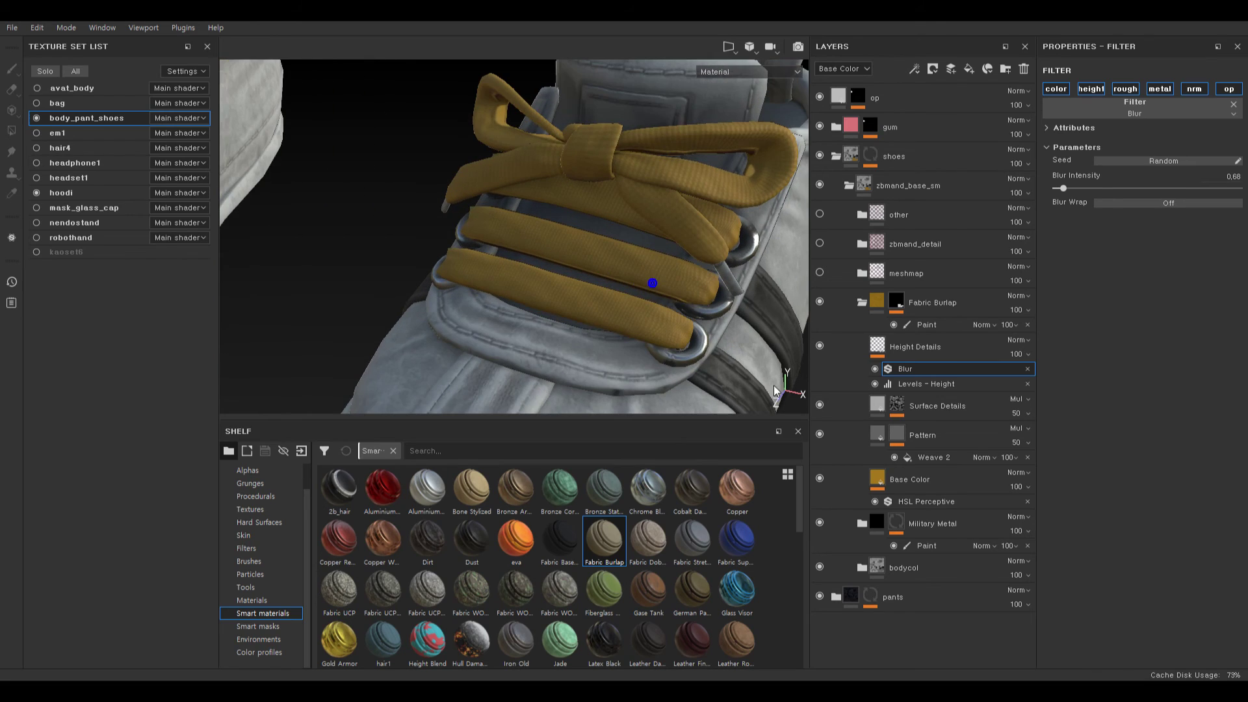
- Rename the Fabric Burlap folder to line, toggling the meshmap folder on and off to compare its effect
{"action": "left_click", "coordinate": [862, 303]}
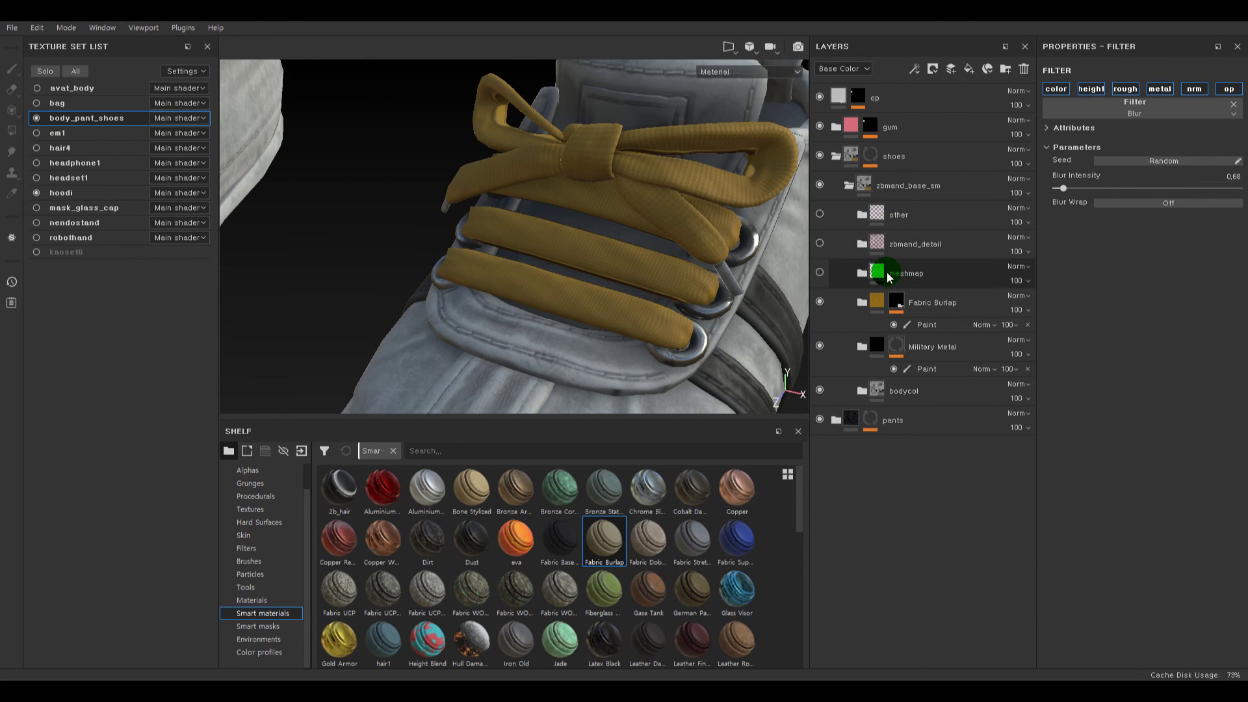
{"action": "left_click", "coordinate": [819, 273]}
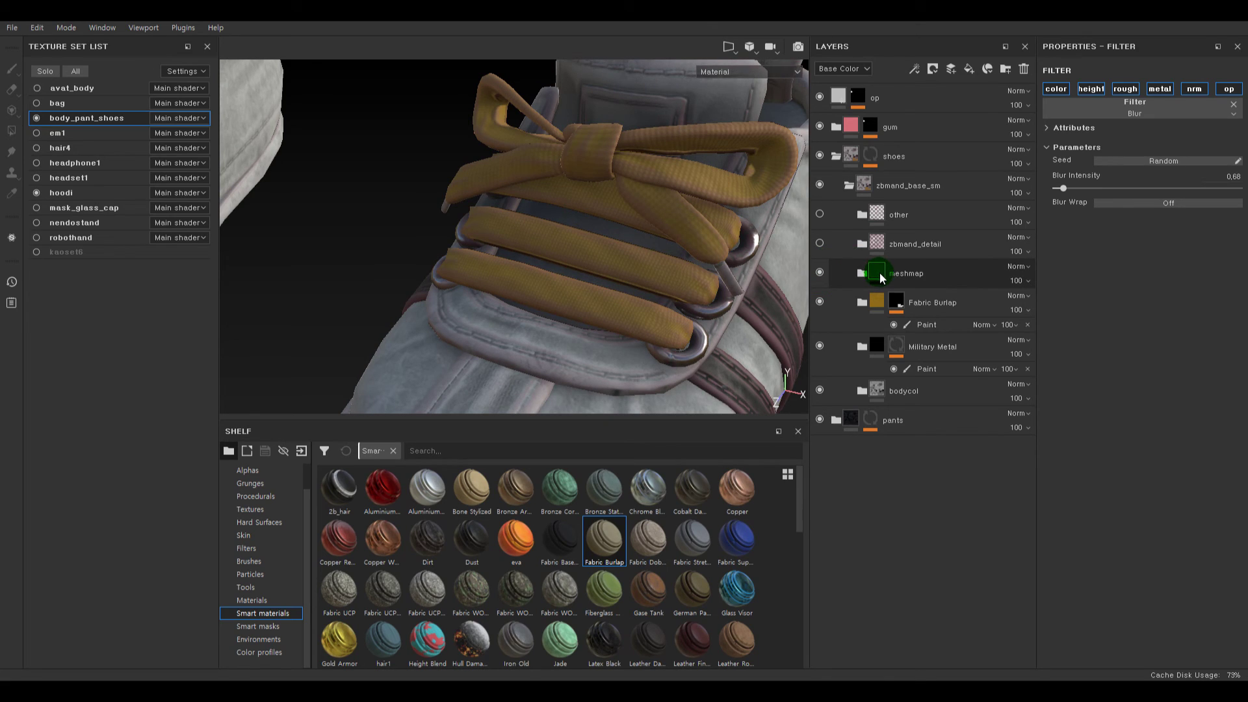
{"action": "left_click", "coordinate": [877, 304]}
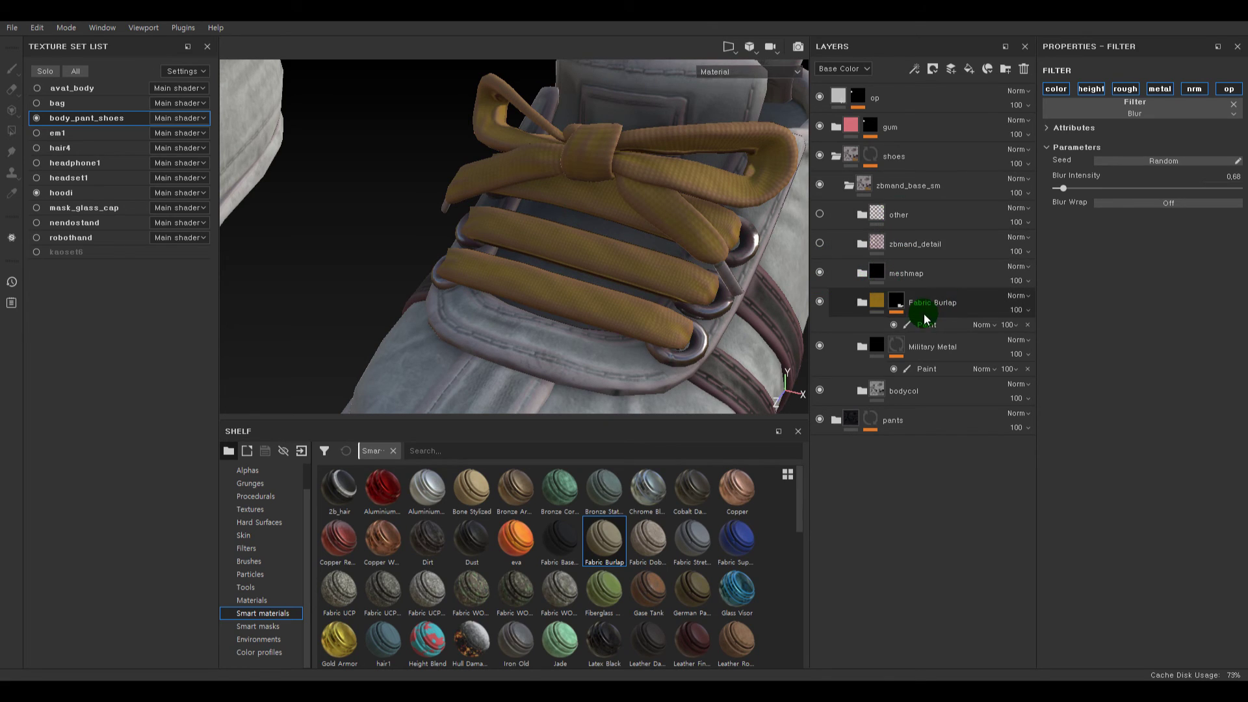
{"action": "left_click", "coordinate": [881, 305]}
{"action": "double_click", "coordinate": [947, 305]}
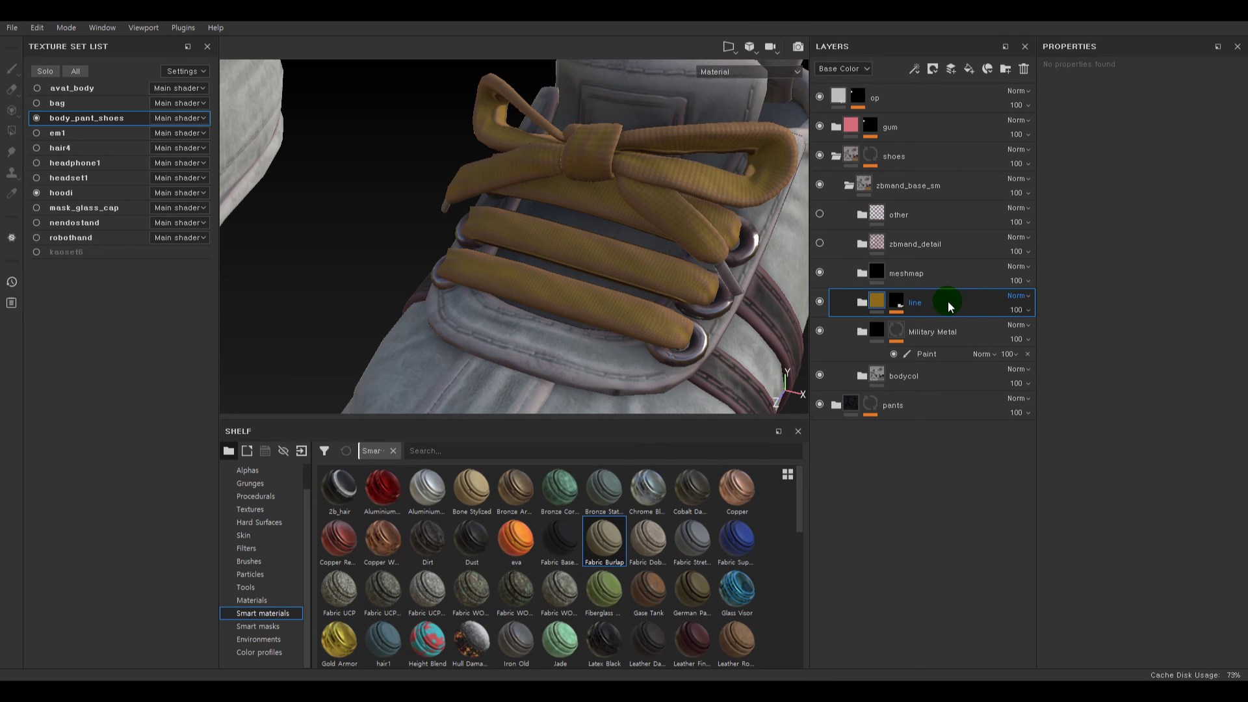
{"action": "left_click", "coordinate": [819, 272]}
- Duplicate the other, zbmand_detail and meshmap folders into the line folder, keeping the original meshmap folder hidden
{"action": "left_click", "coordinate": [947, 273]}
{"action": "left_click_drag", "start_coordinate": [933, 224], "coordinate": [868, 304], "text": "shift"}
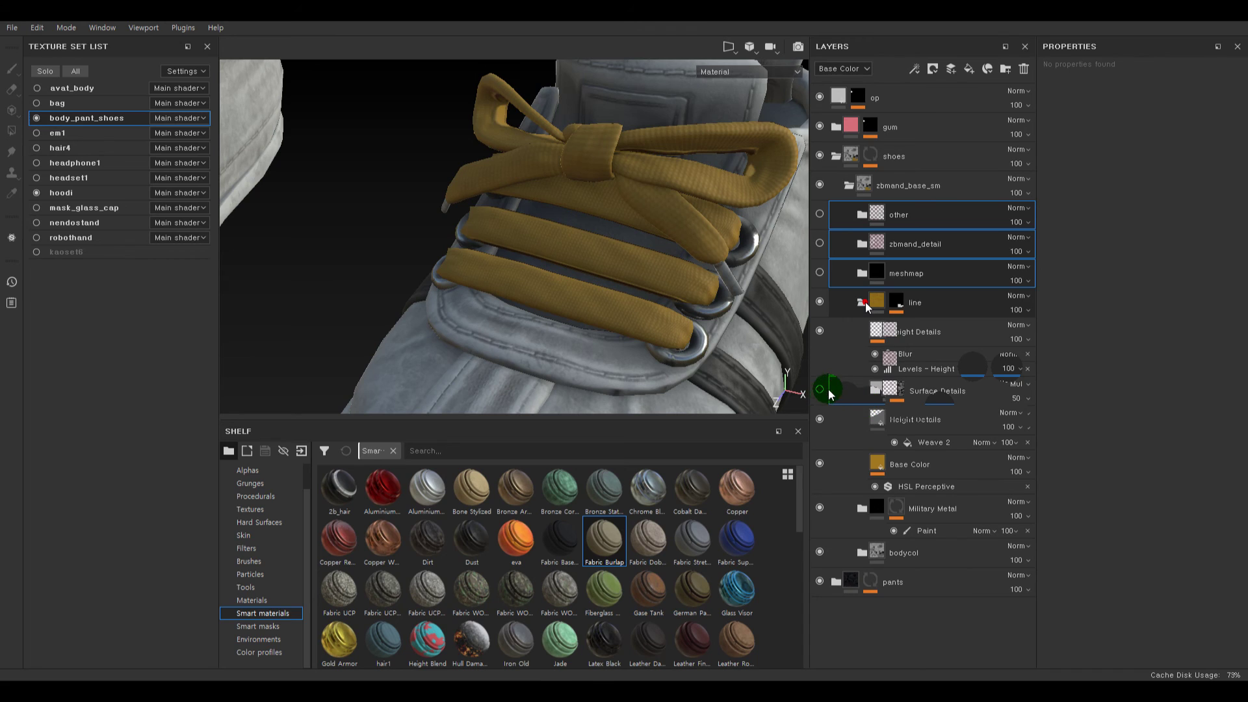
{"action": "left_click_drag", "start_coordinate": [786, 351], "coordinate": [754, 328], "text": "alt"}
- Recolor the cv1 layer in line's meshmap folder with a muted gold sampled from the laces and set its opacity to 28
{"action": "left_click", "coordinate": [871, 390]}
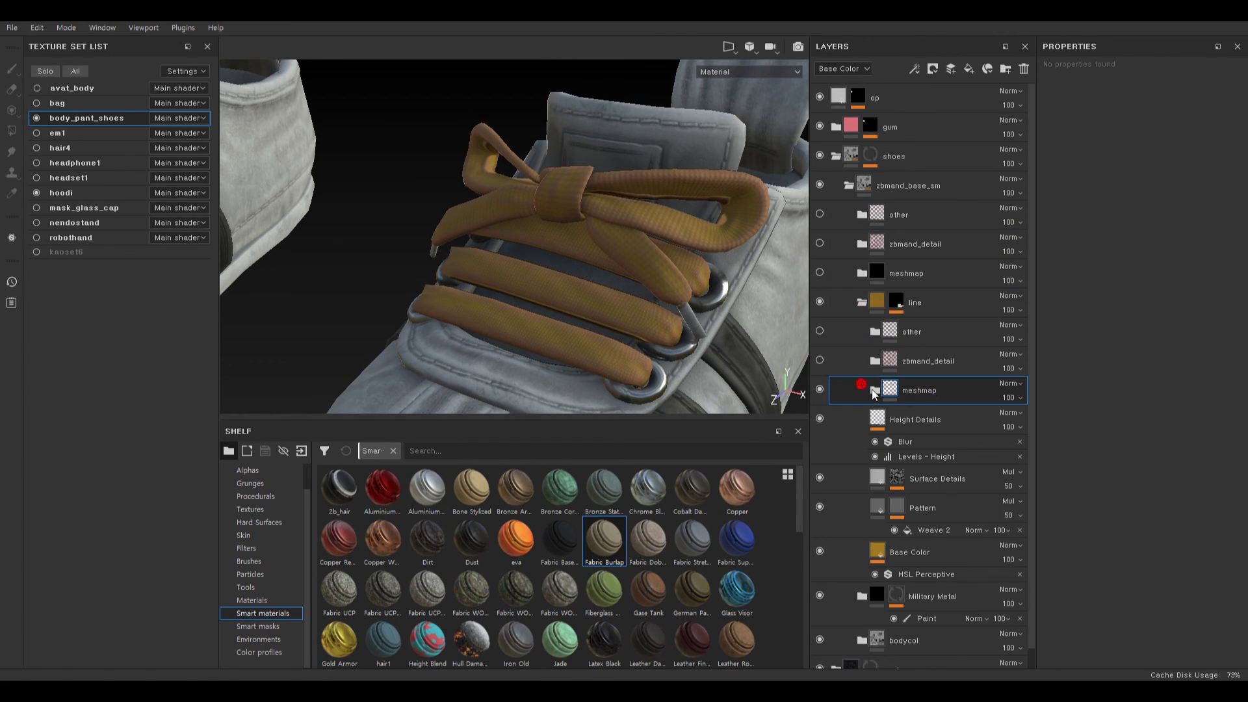
{"action": "scroll", "coordinate": [892, 393], "scroll_direction": "down", "scroll_amount": 2}
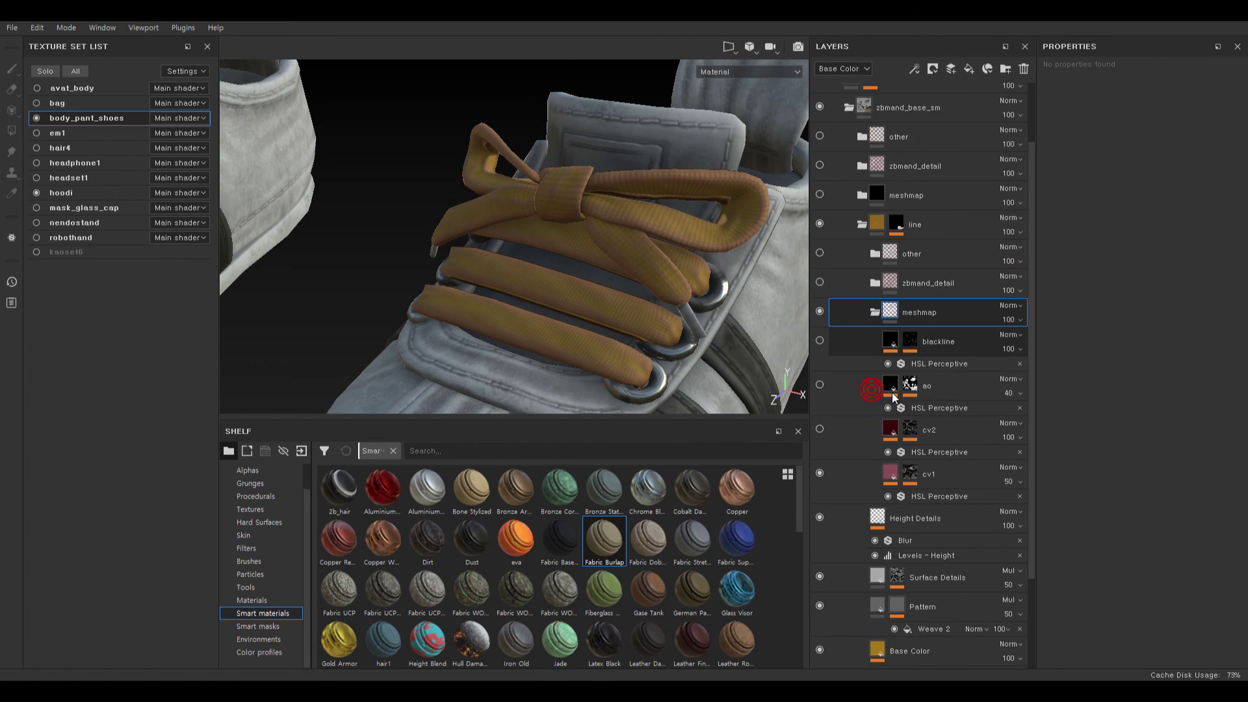
{"action": "left_click", "coordinate": [818, 471]}
{"action": "left_click", "coordinate": [891, 473]}
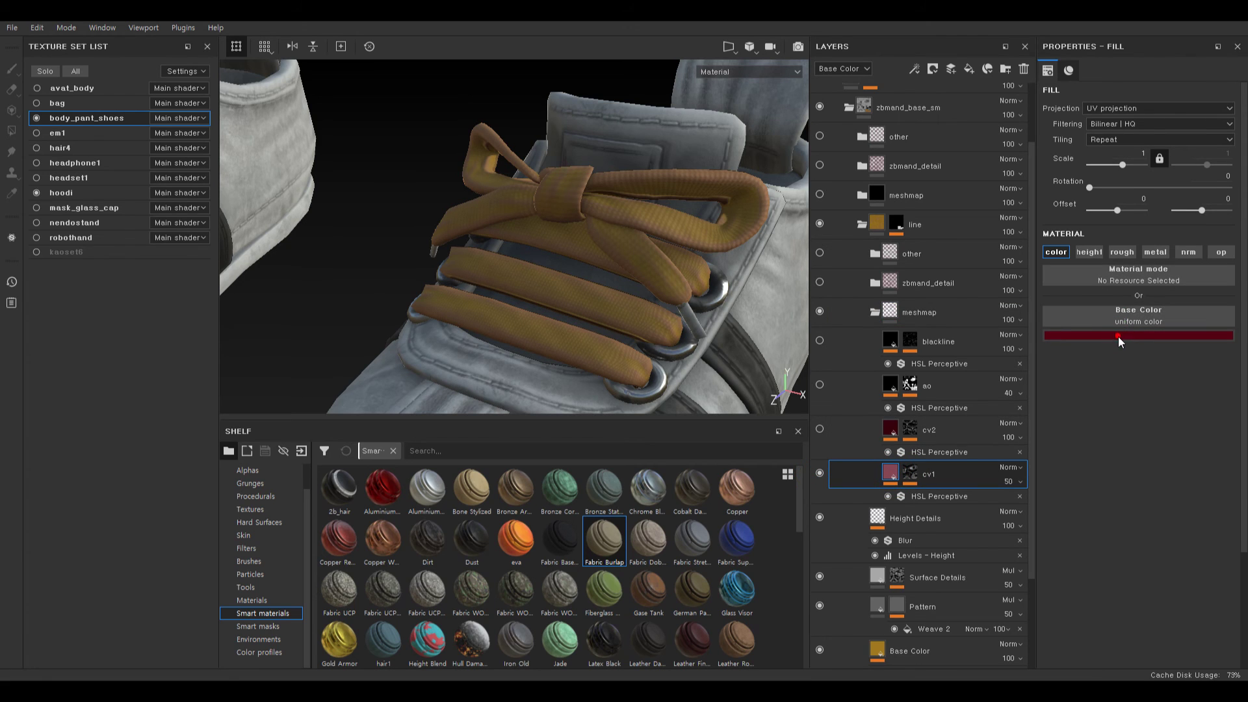
{"action": "left_click", "coordinate": [1118, 337]}
{"action": "left_click", "coordinate": [697, 229]}
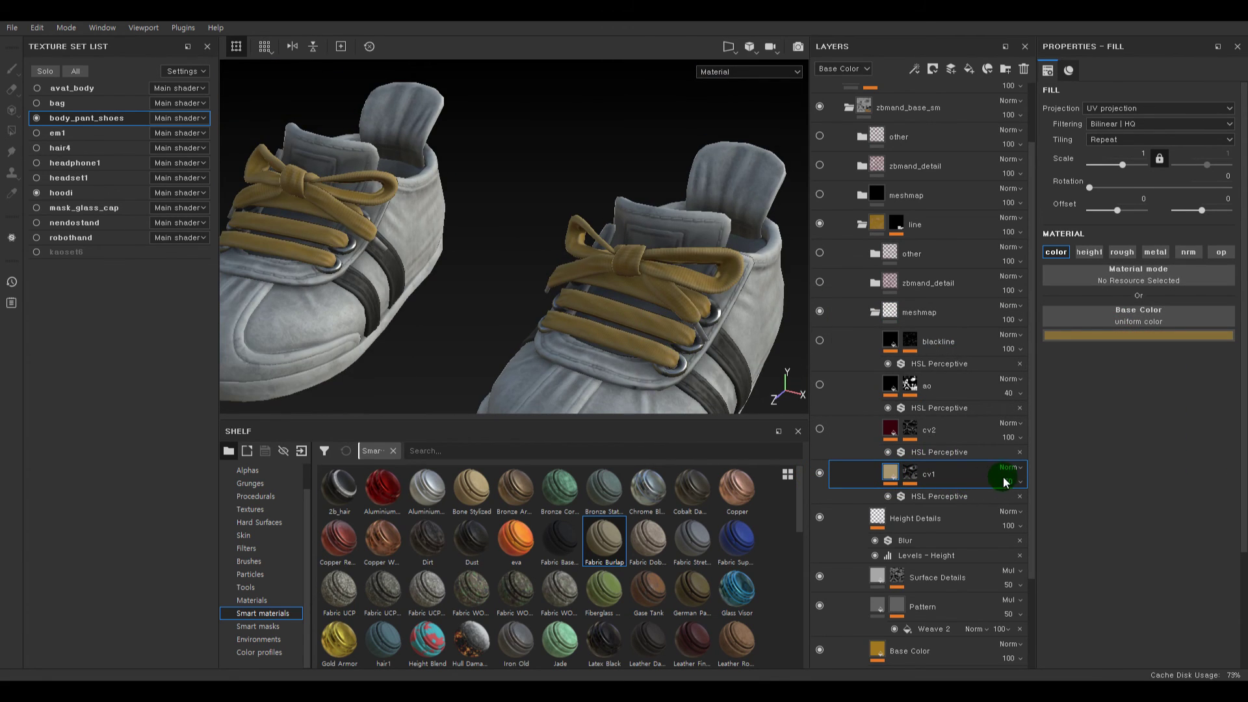
{"action": "left_click", "coordinate": [1006, 480]}
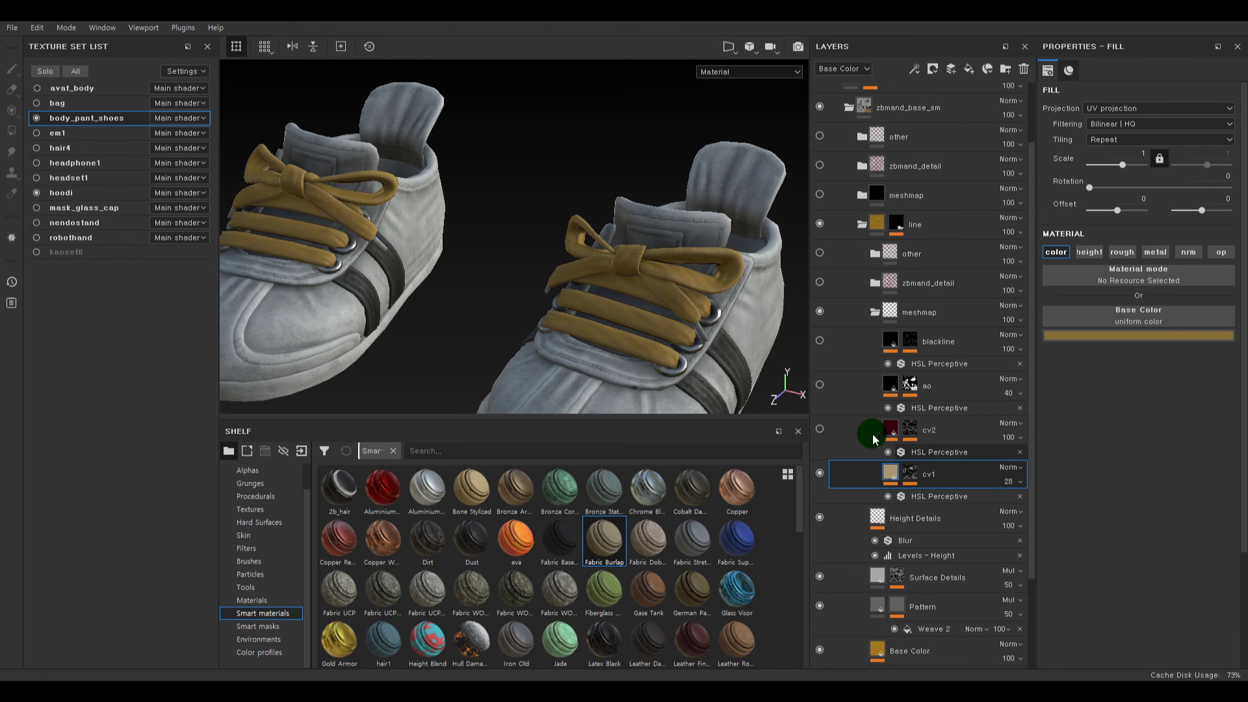
{"action": "middle_click_drag", "start_coordinate": [574, 281], "coordinate": [582, 203], "text": "alt"}
{"action": "right_click_drag", "start_coordinate": [585, 244], "coordinate": [671, 242], "text": "alt"}
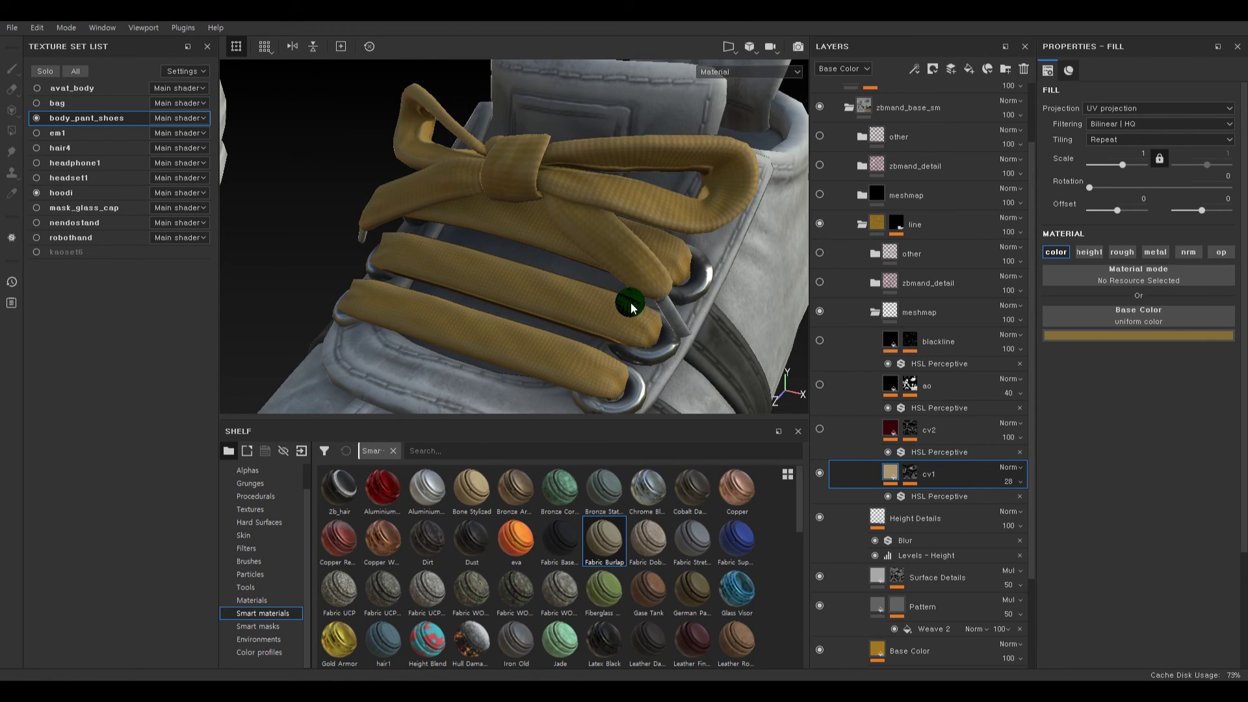
- Set the Lightness of cv1's HSL Perceptive filter to 0 and the layer's opacity to 30
{"action": "left_click", "coordinate": [944, 496]}
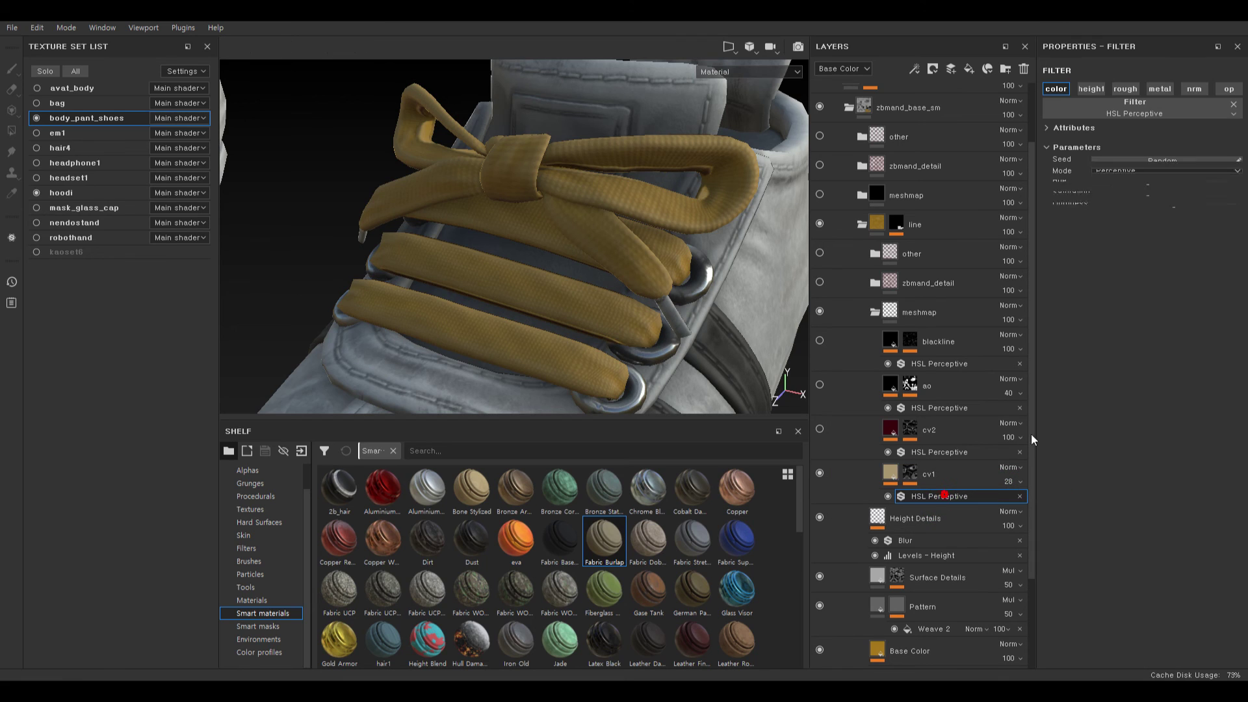
{"action": "left_click_drag", "start_coordinate": [1144, 261], "coordinate": [1029, 264]}
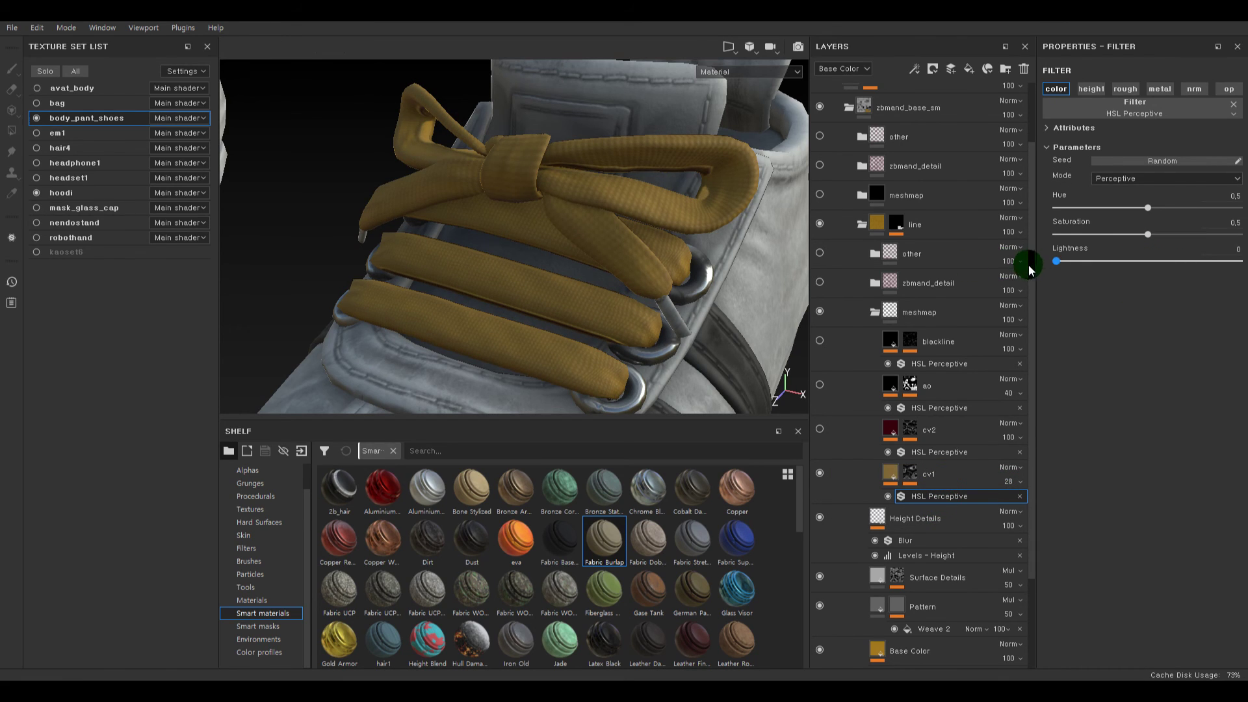
{"action": "left_click", "coordinate": [1012, 481]}
{"action": "mouse_move", "coordinate": [1018, 505]}
{"action": "left_mouse_down"}
{"action": "mouse_move", "coordinate": [1098, 509]}
{"action": "mouse_move", "coordinate": [1018, 506]}
{"action": "left_mouse_up"}
{"action": "scroll", "coordinate": [656, 347], "scroll_direction": "down", "scroll_amount": 3}
{"action": "middle_click_drag", "start_coordinate": [667, 344], "coordinate": [606, 273], "text": "alt"}
{"action": "scroll", "coordinate": [607, 271], "scroll_direction": "up", "scroll_amount": 3}
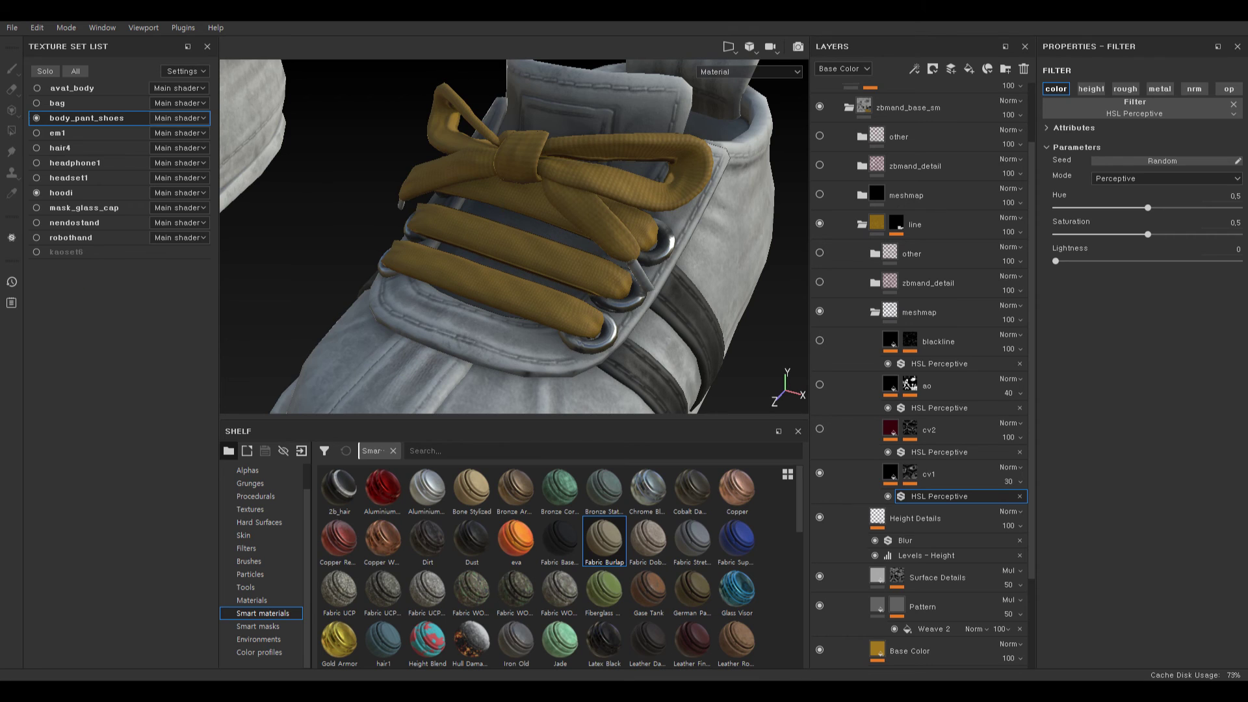
- Turn on the cv2 layer in line's meshmap folder and change its base color to a dark gold sampled from the laces
{"action": "left_click", "coordinate": [820, 429]}
{"action": "left_click", "coordinate": [818, 430]}
{"action": "left_click", "coordinate": [818, 430]}
{"action": "left_click", "coordinate": [818, 430]}
{"action": "left_click", "coordinate": [818, 430]}
{"action": "left_click", "coordinate": [847, 439]}
{"action": "left_click", "coordinate": [889, 432]}
{"action": "left_click", "coordinate": [1203, 336]}
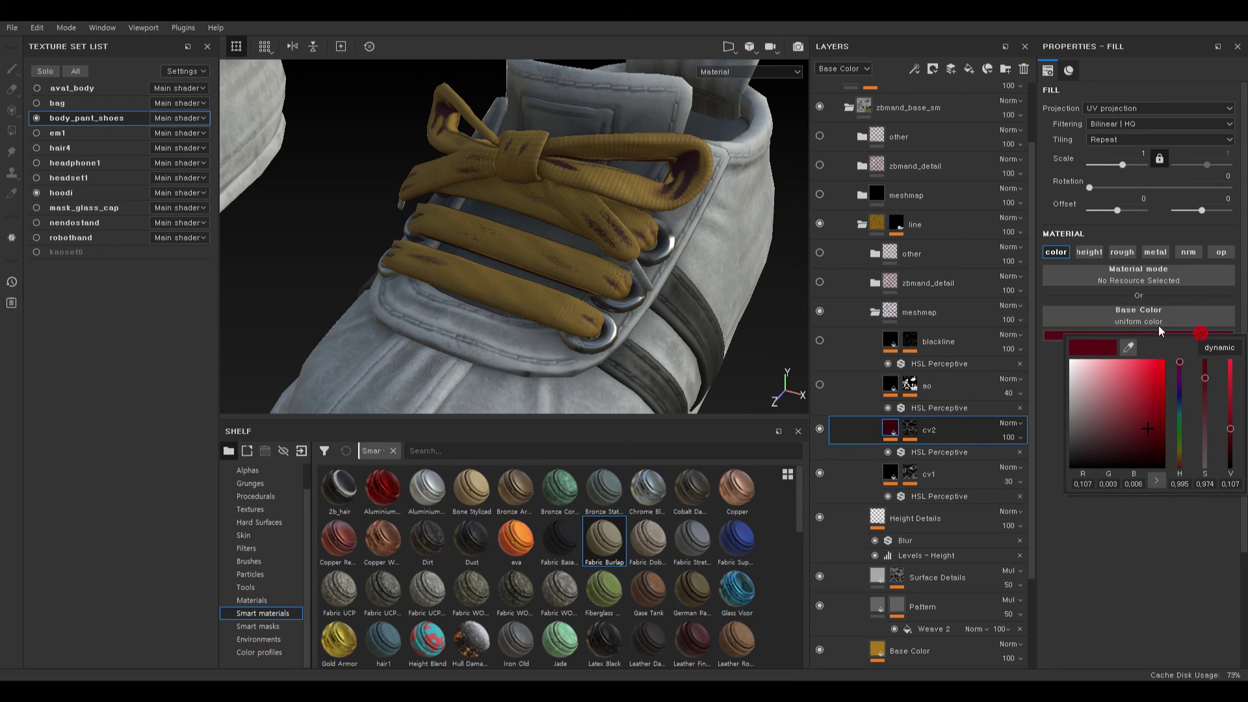
{"action": "left_click_drag", "start_coordinate": [1123, 347], "coordinate": [606, 200]}
{"action": "left_click", "coordinate": [607, 195]}
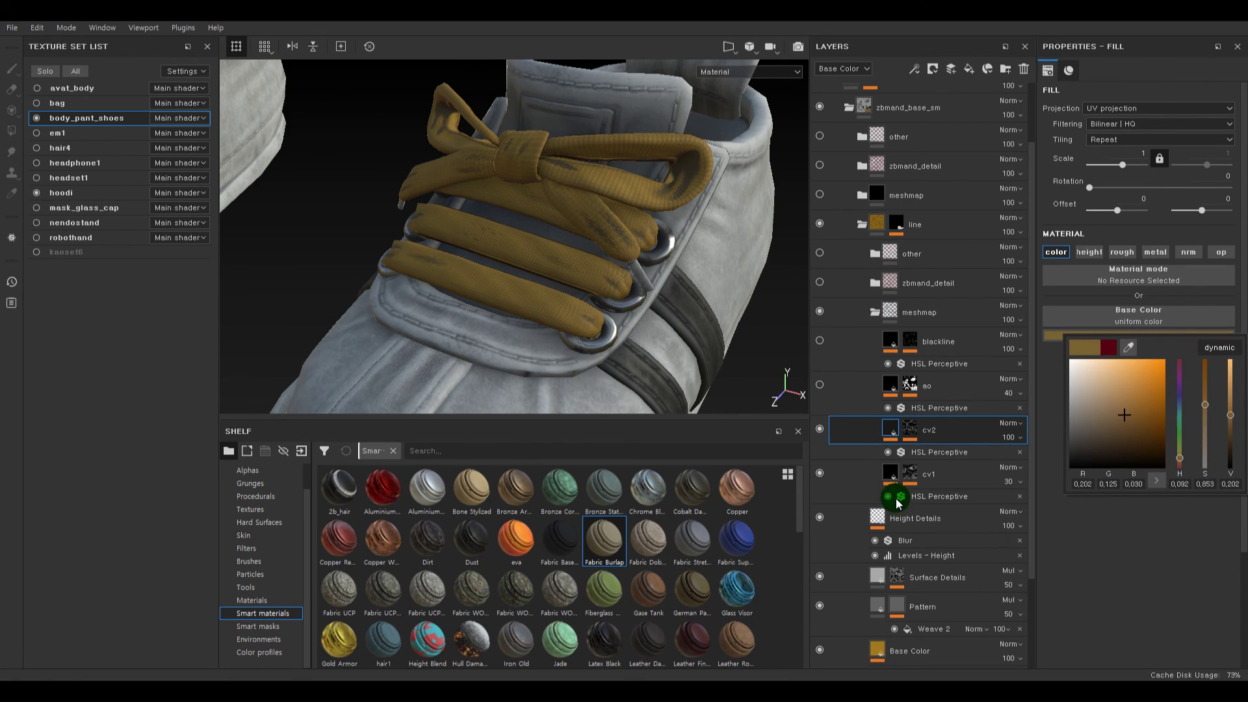
- Lower the cv2 layer's opacity to 31
{"action": "left_click", "coordinate": [890, 451]}
{"action": "left_click", "coordinate": [1008, 437]}
{"action": "left_click", "coordinate": [1023, 460]}
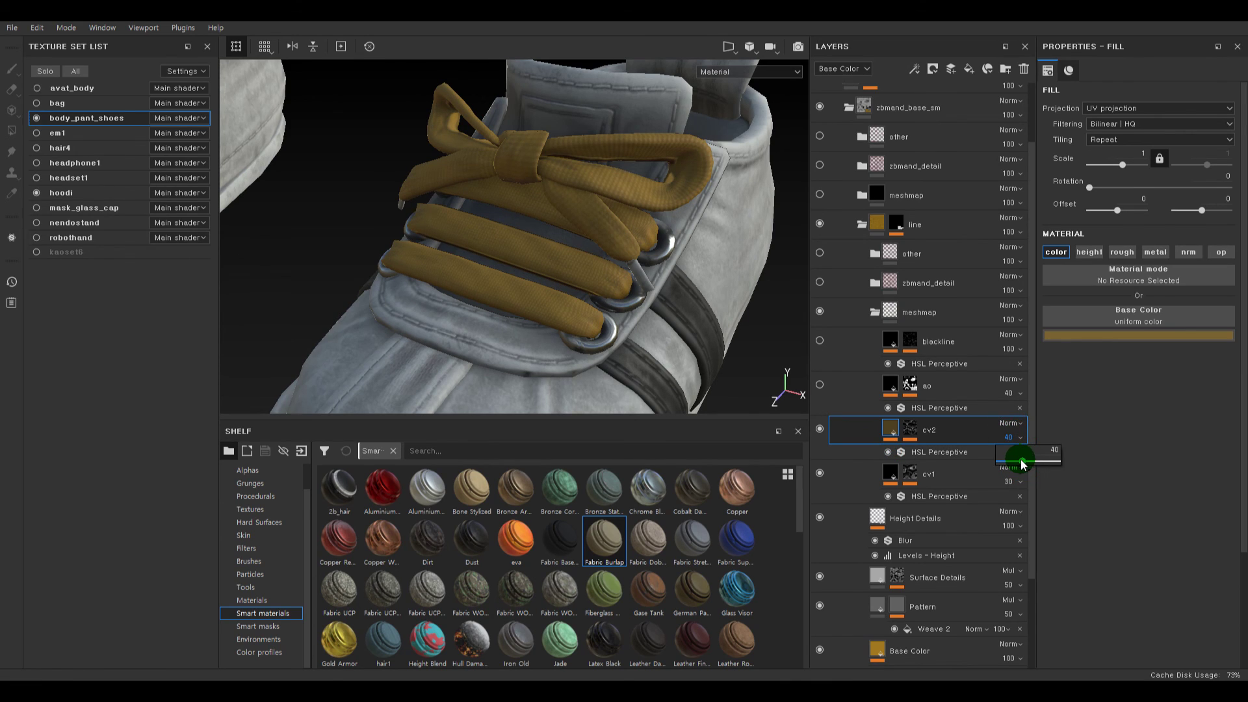
- Turn on the ao layer in line's meshmap folder, toggling it repeatedly to compare the shading on the laces
{"action": "left_click", "coordinate": [820, 388]}
{"action": "left_click", "coordinate": [820, 387]}
{"action": "left_click", "coordinate": [821, 386]}
{"action": "left_click", "coordinate": [821, 388]}
{"action": "left_click", "coordinate": [821, 386]}
{"action": "left_click", "coordinate": [820, 387]}
{"action": "left_click", "coordinate": [820, 386]}
{"action": "left_click", "coordinate": [821, 386]}
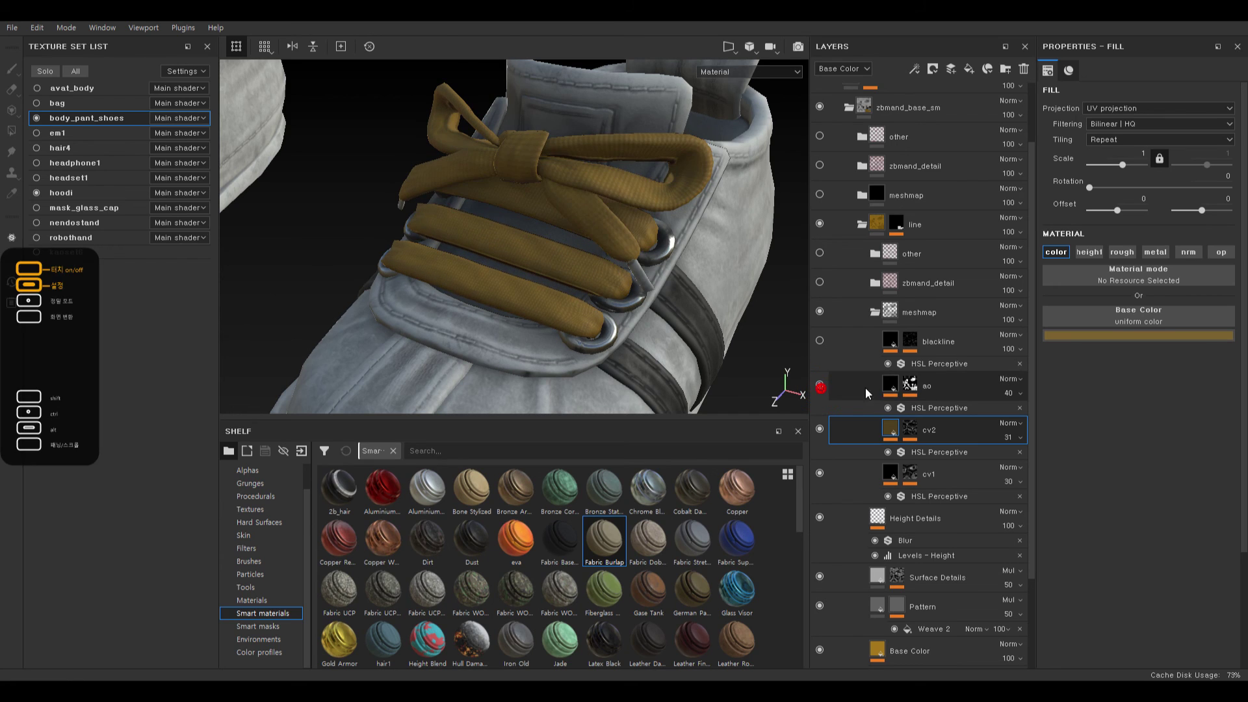
- Set the midtone of the Levels effect on the ao layer's mask to 0.507 and compare the laces with the layer hidden
{"action": "left_click", "coordinate": [908, 388]}
{"action": "left_click", "coordinate": [943, 422]}
{"action": "left_click_drag", "start_coordinate": [1137, 100], "coordinate": [1193, 109]}
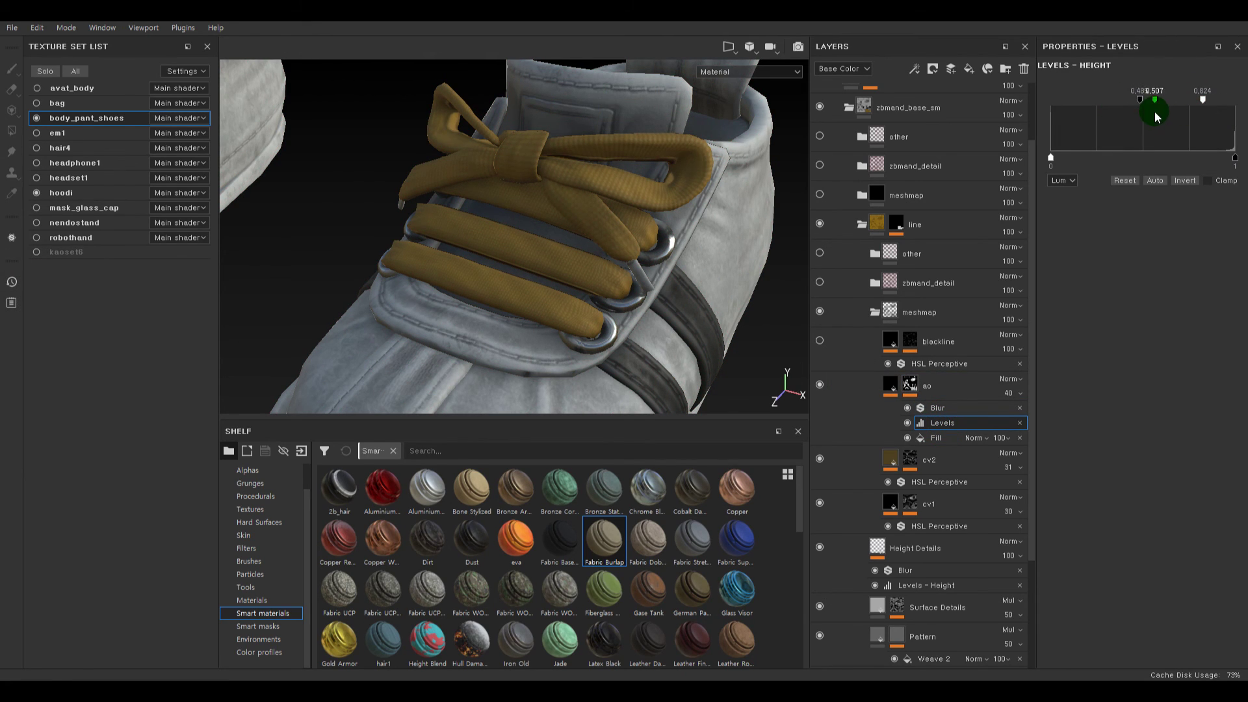
{"action": "left_click", "coordinate": [820, 387]}
{"action": "left_click", "coordinate": [821, 386]}
{"action": "left_click", "coordinate": [820, 387]}
- Preview the blackline layer on the laces and delete it from line's meshmap folder
{"action": "left_click", "coordinate": [821, 340]}
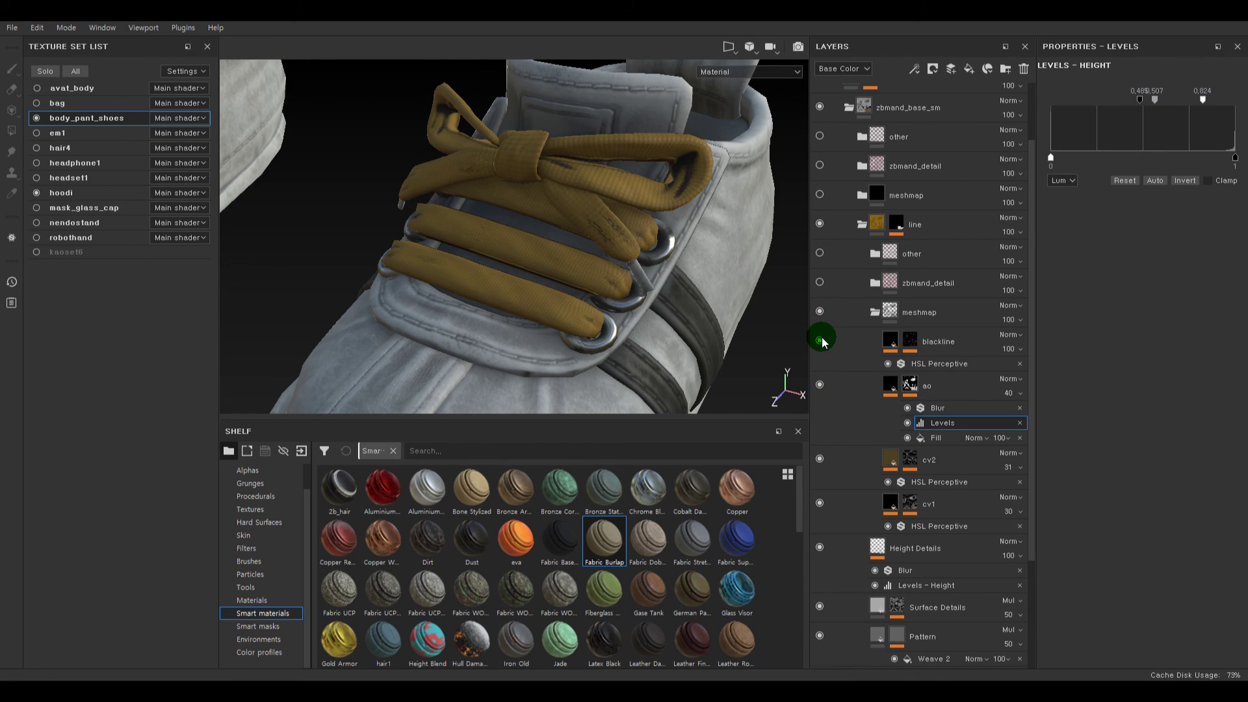
{"action": "left_click", "coordinate": [822, 340]}
{"action": "left_click", "coordinate": [821, 340]}
{"action": "left_click", "coordinate": [895, 338]}
{"action": "key", "text": "Delete"}
- Turn on the zbmand_detail folder inside line and delete its surface worn layer
{"action": "left_click", "coordinate": [821, 317]}
{"action": "left_click", "coordinate": [820, 282]}
{"action": "left_click", "coordinate": [875, 282]}
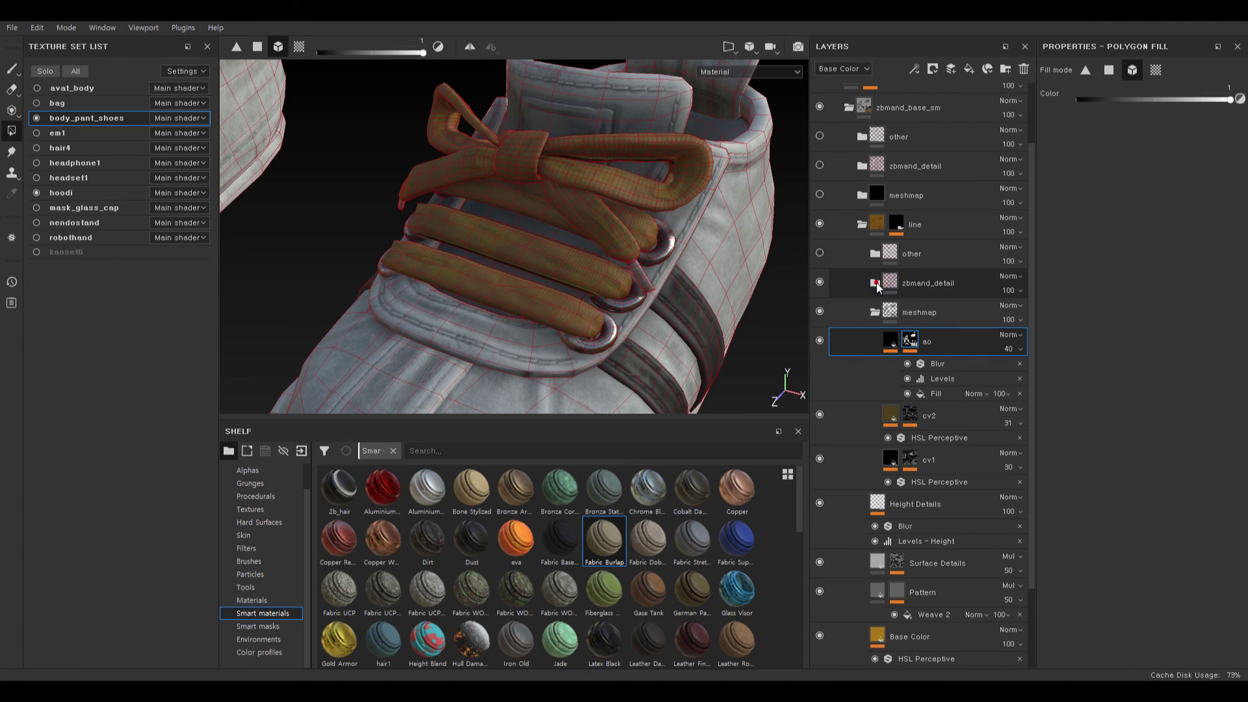
{"action": "left_click", "coordinate": [820, 444]}
{"action": "left_click", "coordinate": [820, 537]}
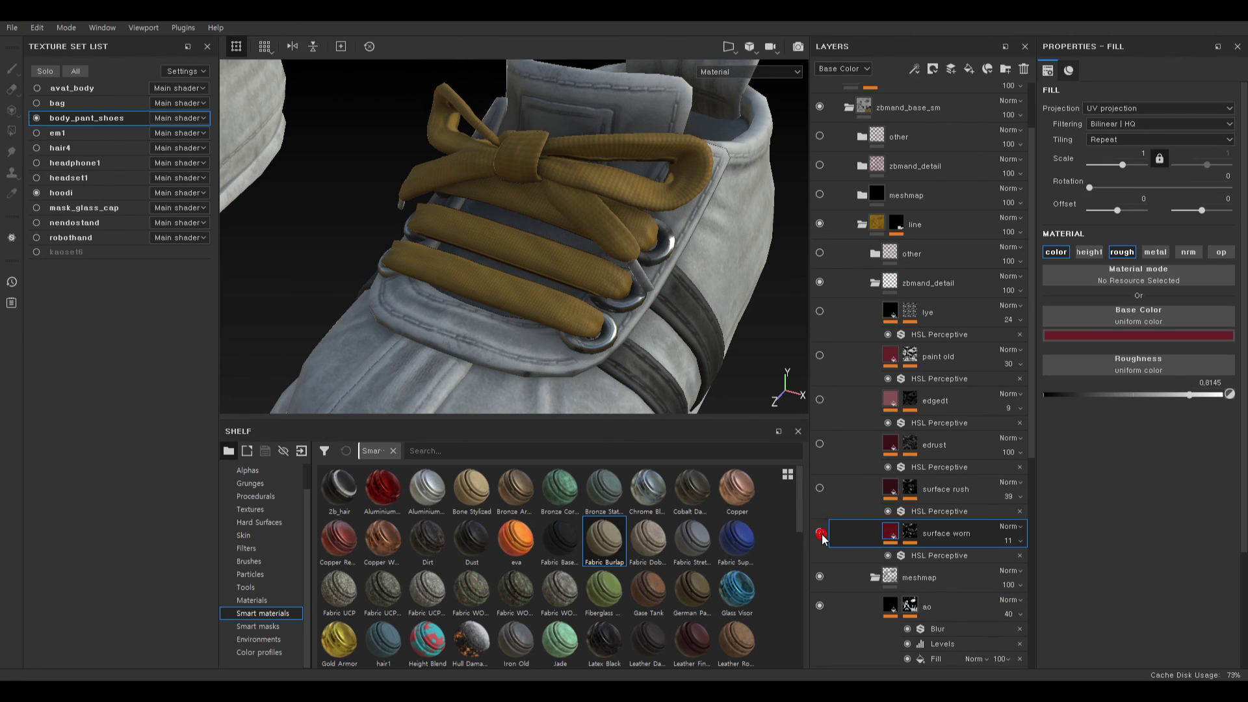
{"action": "key", "text": "Delete"}
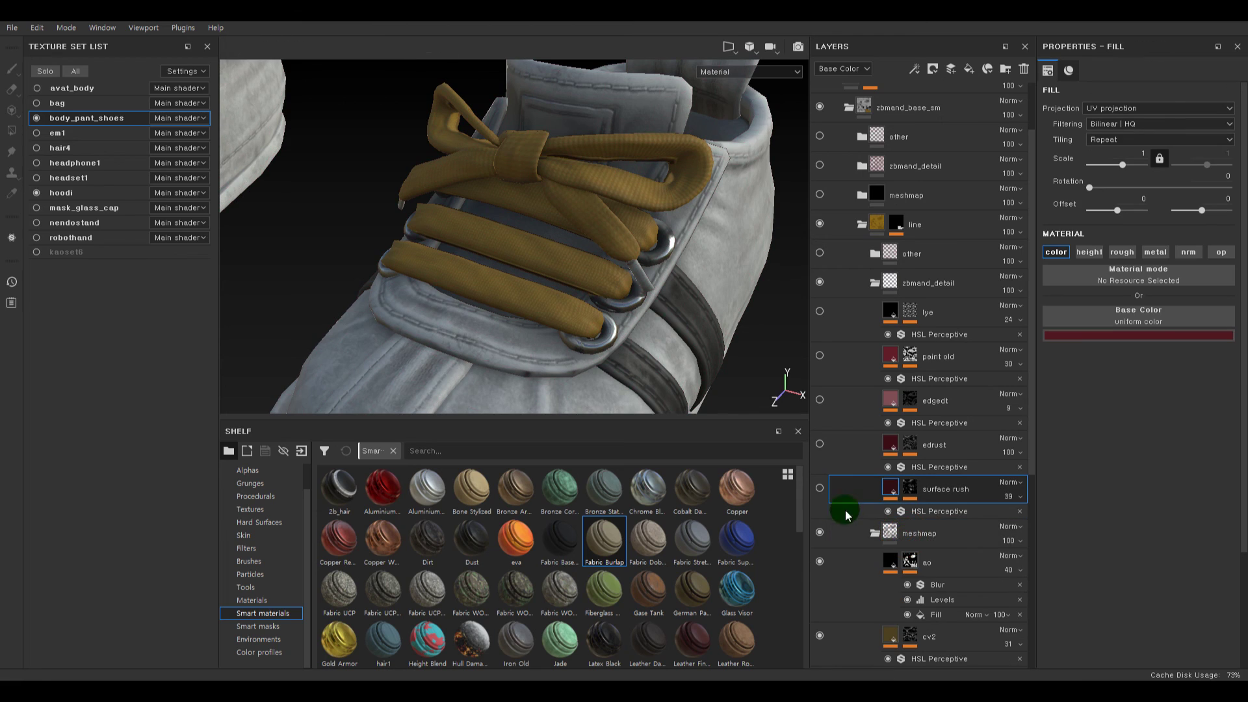
- Turn on the surface rush and edrust layers and set edrust's base color to a light gold based on a lace sample
{"action": "left_click", "coordinate": [820, 487]}
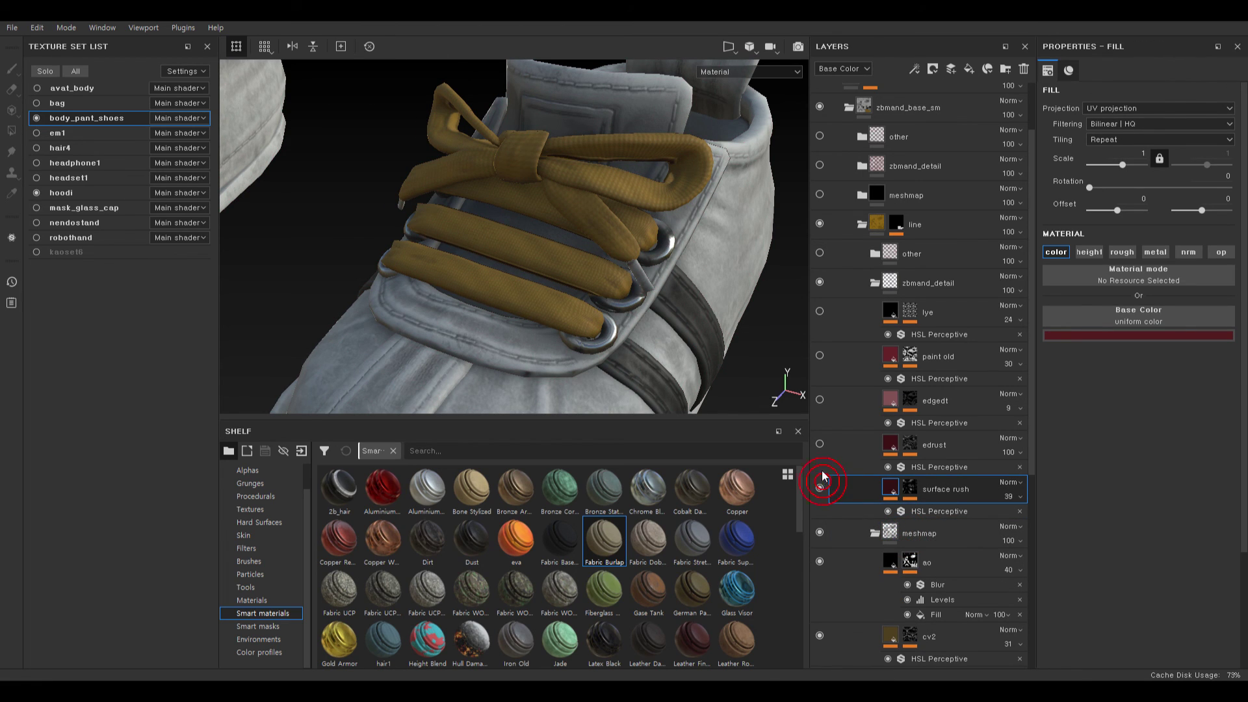
{"action": "left_click", "coordinate": [819, 444]}
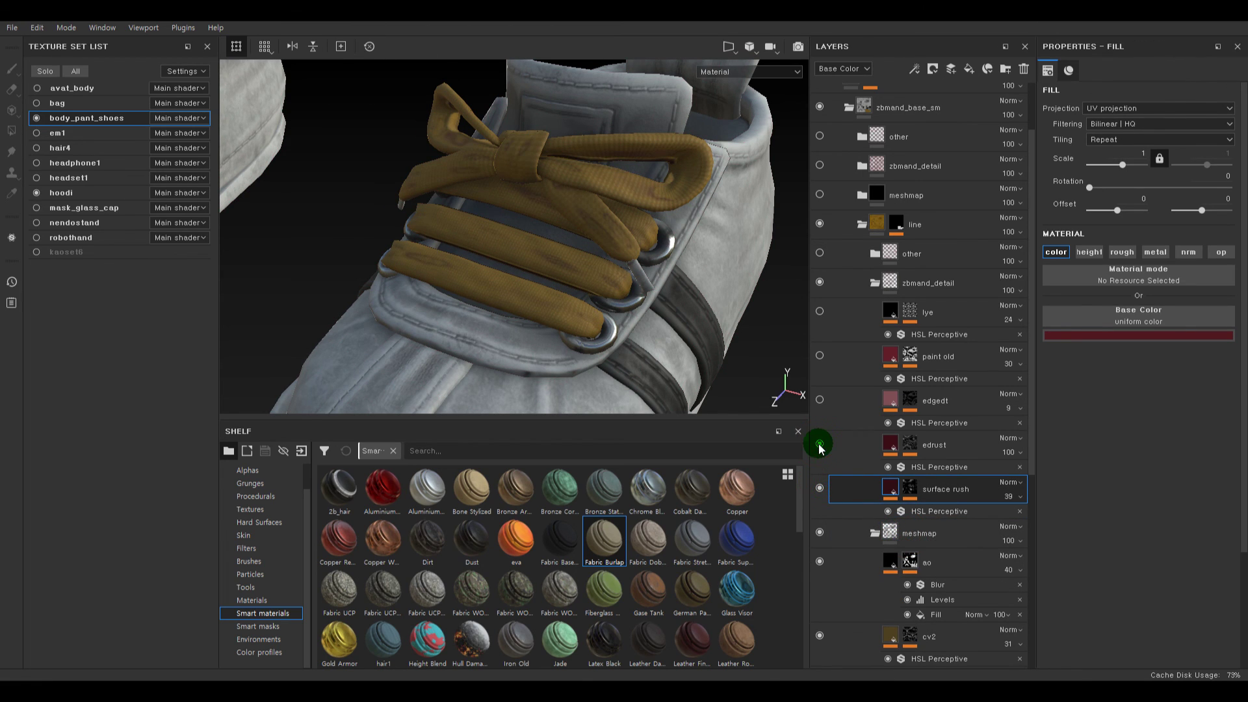
{"action": "left_click", "coordinate": [895, 447]}
{"action": "left_click", "coordinate": [1126, 337]}
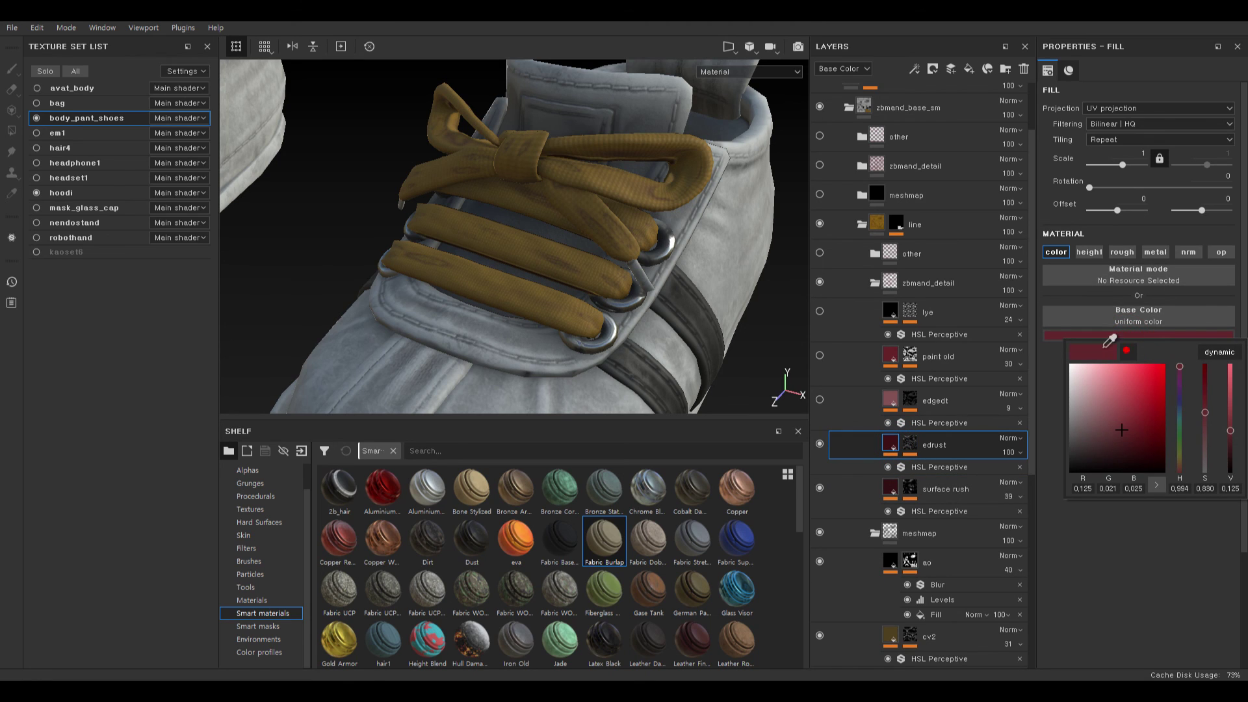
{"action": "left_click", "coordinate": [585, 260]}
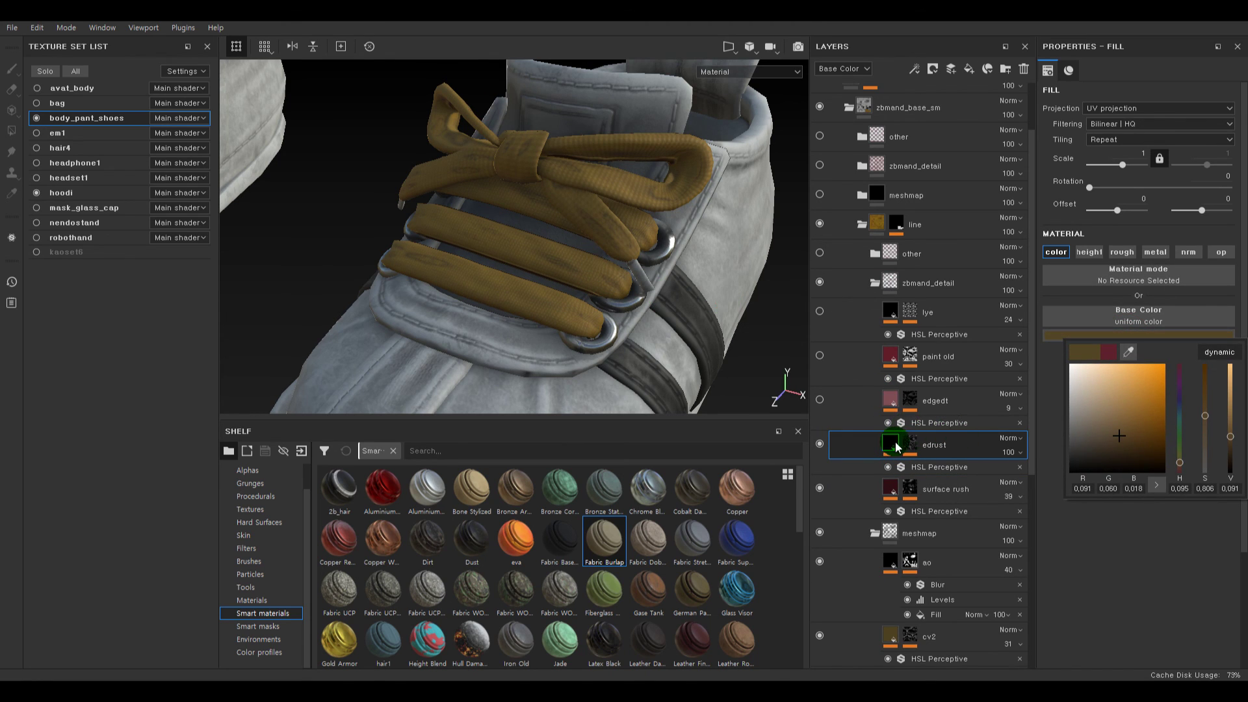
{"action": "left_click", "coordinate": [1106, 339]}
{"action": "left_click_drag", "start_coordinate": [1111, 428], "coordinate": [1120, 386]}
{"action": "left_click", "coordinate": [868, 462]}
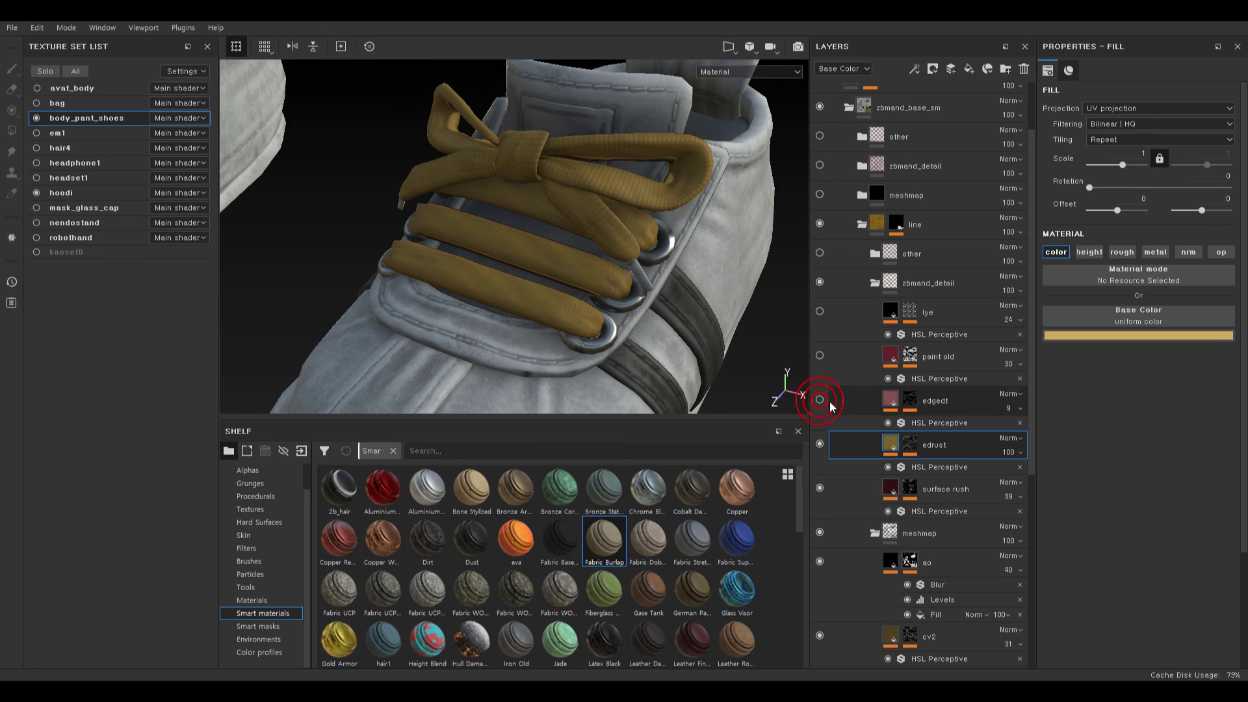
- Delete the edgedt layer and turn on paint old with a dark golden brown base color sampled from the laces
{"action": "left_click", "coordinate": [892, 399]}
{"action": "key", "text": "Delete"}
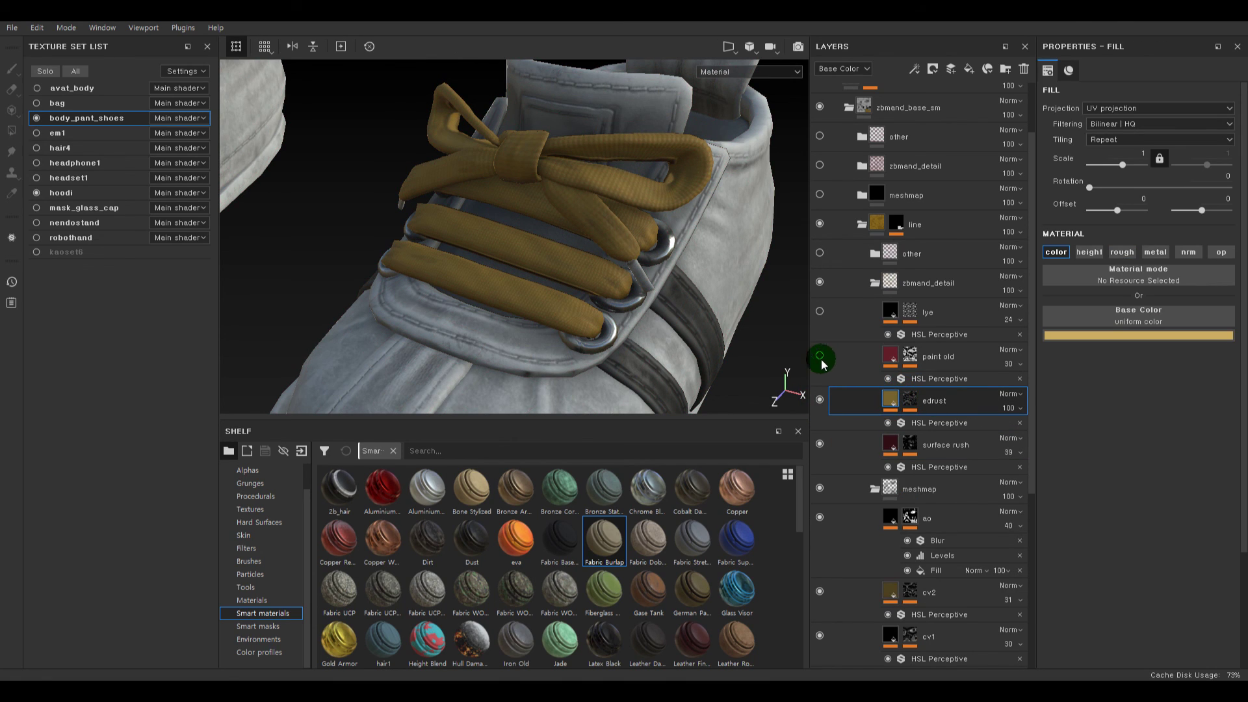
{"action": "left_click", "coordinate": [900, 356]}
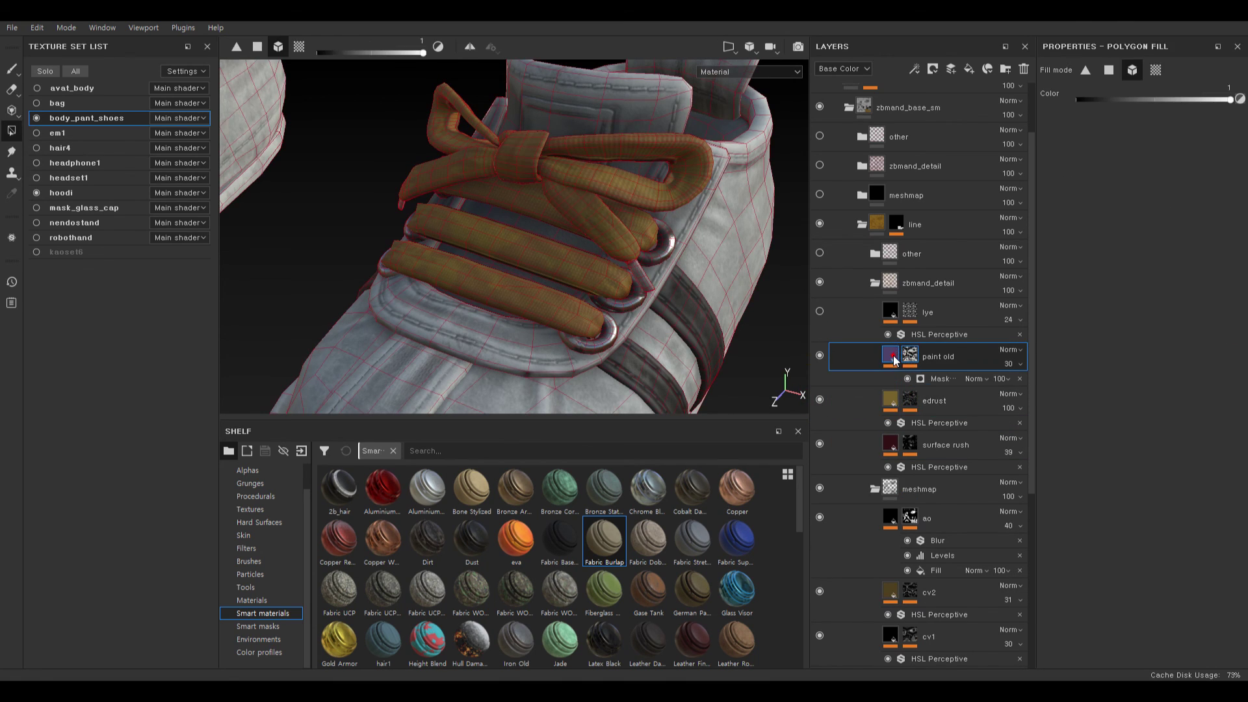
{"action": "left_click", "coordinate": [1151, 334]}
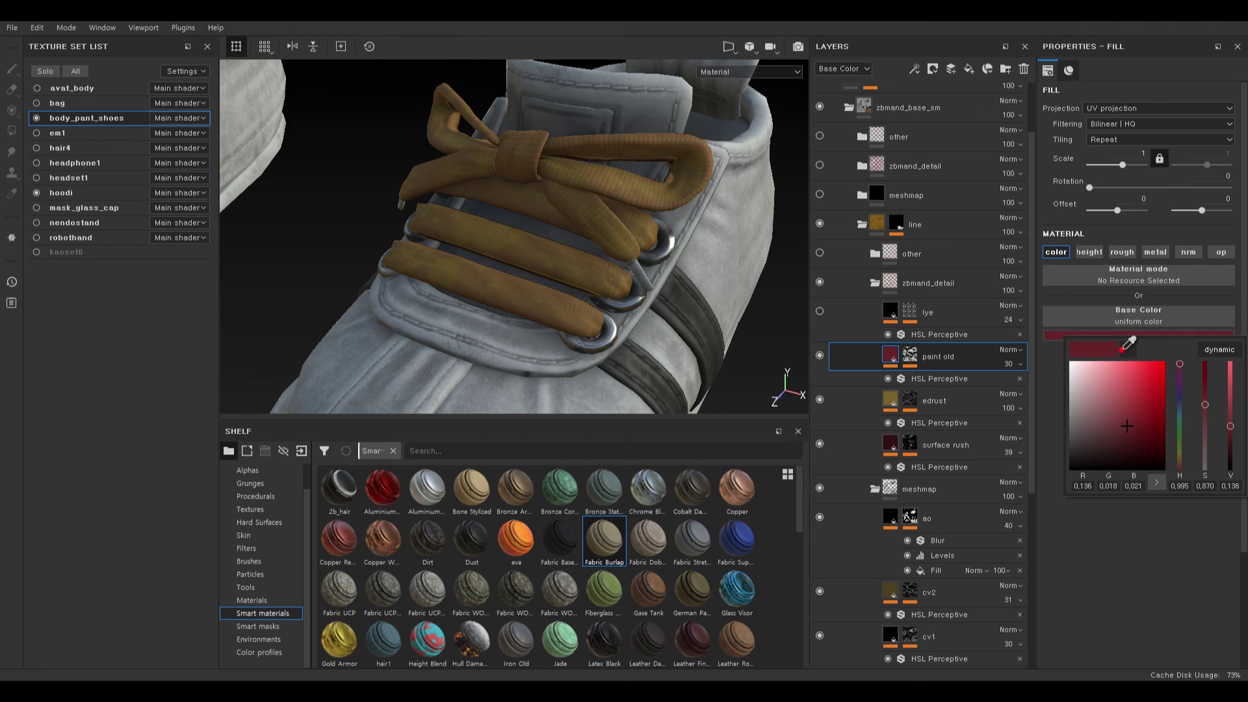
{"action": "left_click", "coordinate": [1129, 342]}
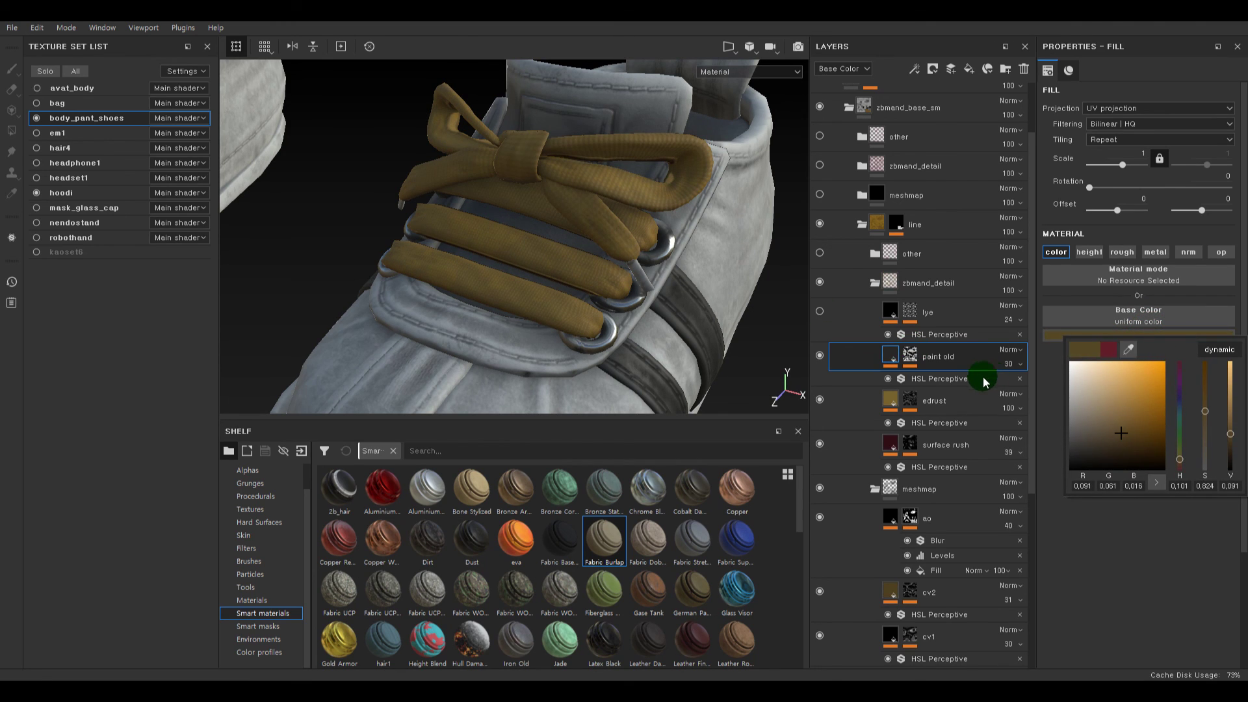
{"action": "left_click", "coordinate": [693, 273]}
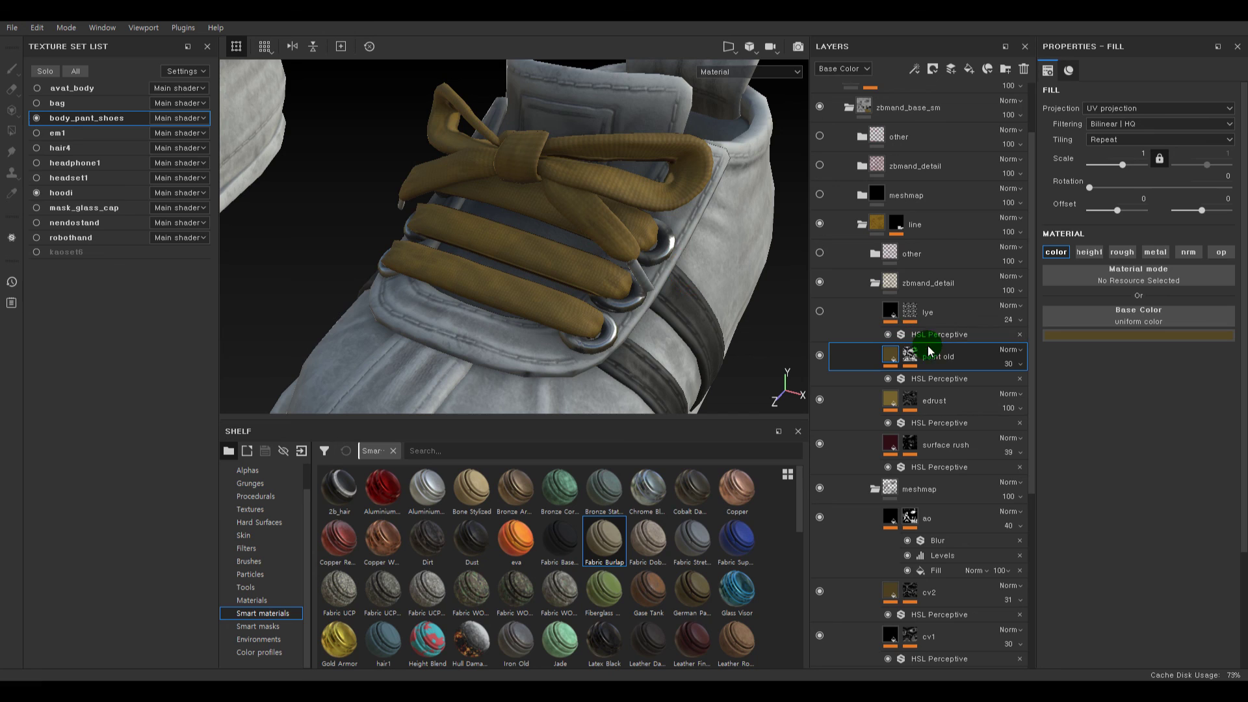
- Set paint old's opacity to 48 and its HSL Perceptive filter to Saturation 0.66 and Lightness 0.52
{"action": "left_click", "coordinate": [1004, 353]}
{"action": "left_click", "coordinate": [976, 358]}
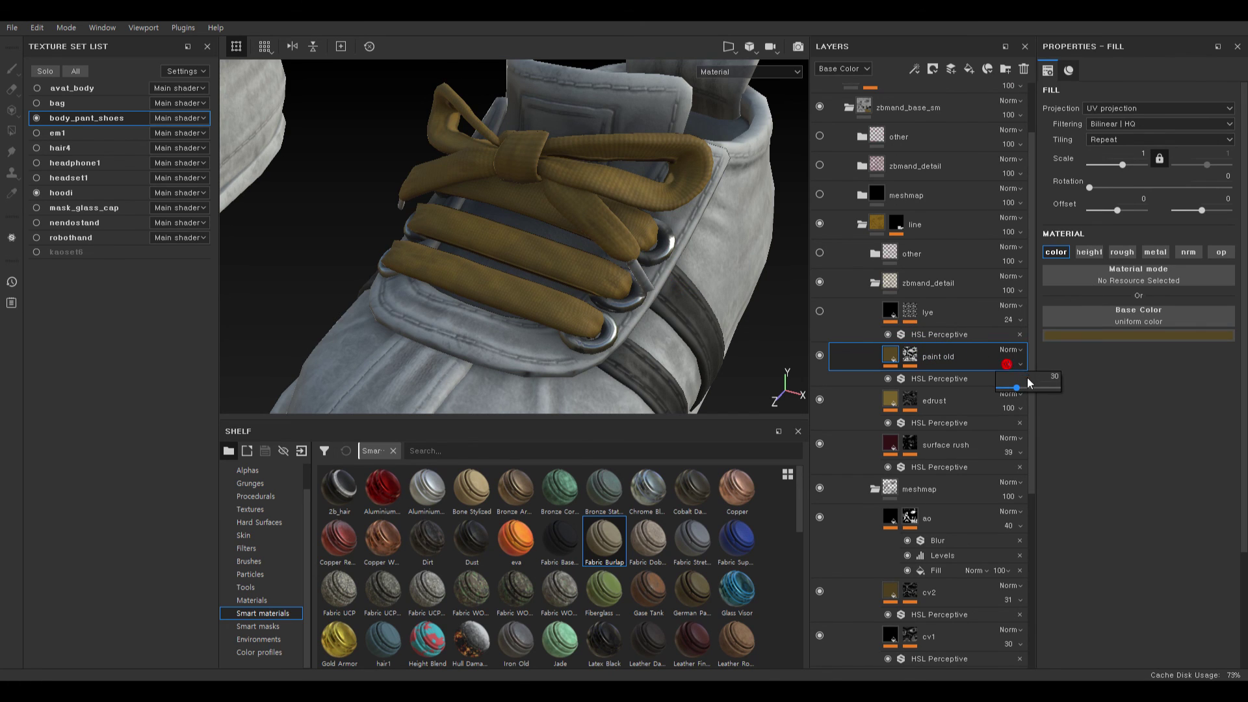
{"action": "left_click_drag", "start_coordinate": [1025, 386], "coordinate": [1028, 387]}
{"action": "left_click", "coordinate": [927, 376]}
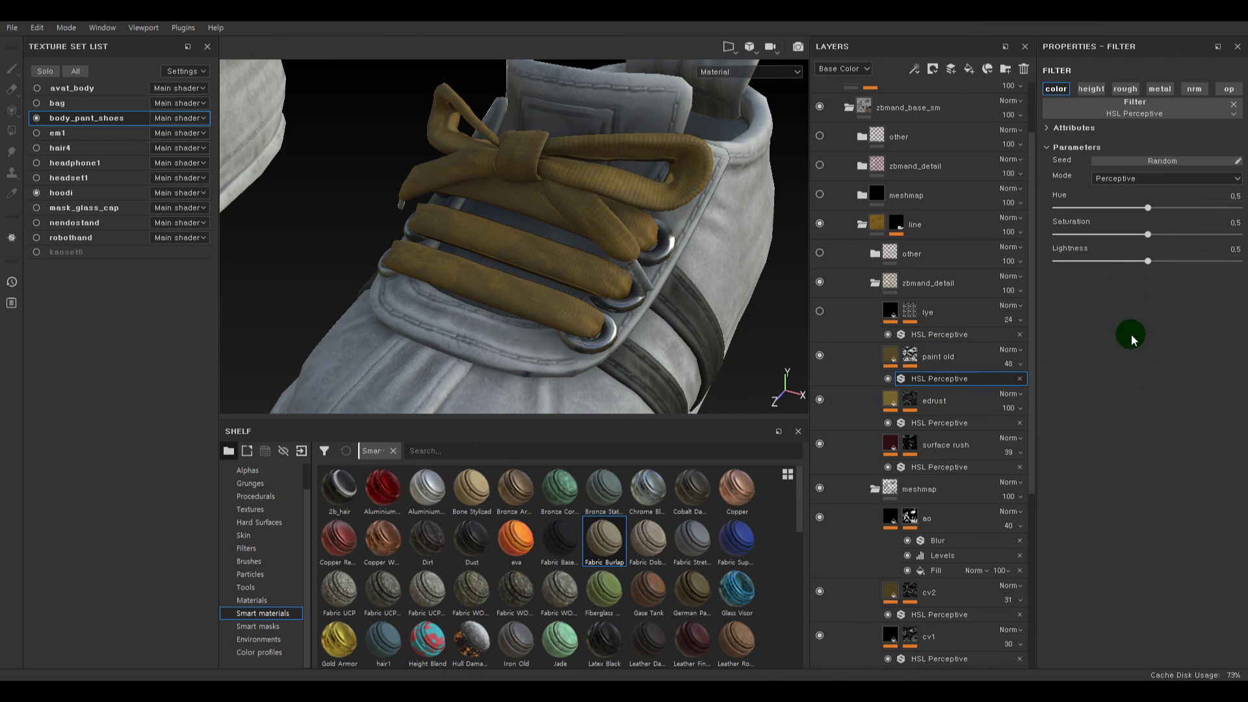
{"action": "left_click_drag", "start_coordinate": [1145, 264], "coordinate": [1175, 238]}
{"action": "right_click_drag", "start_coordinate": [532, 267], "coordinate": [585, 315], "text": "alt"}
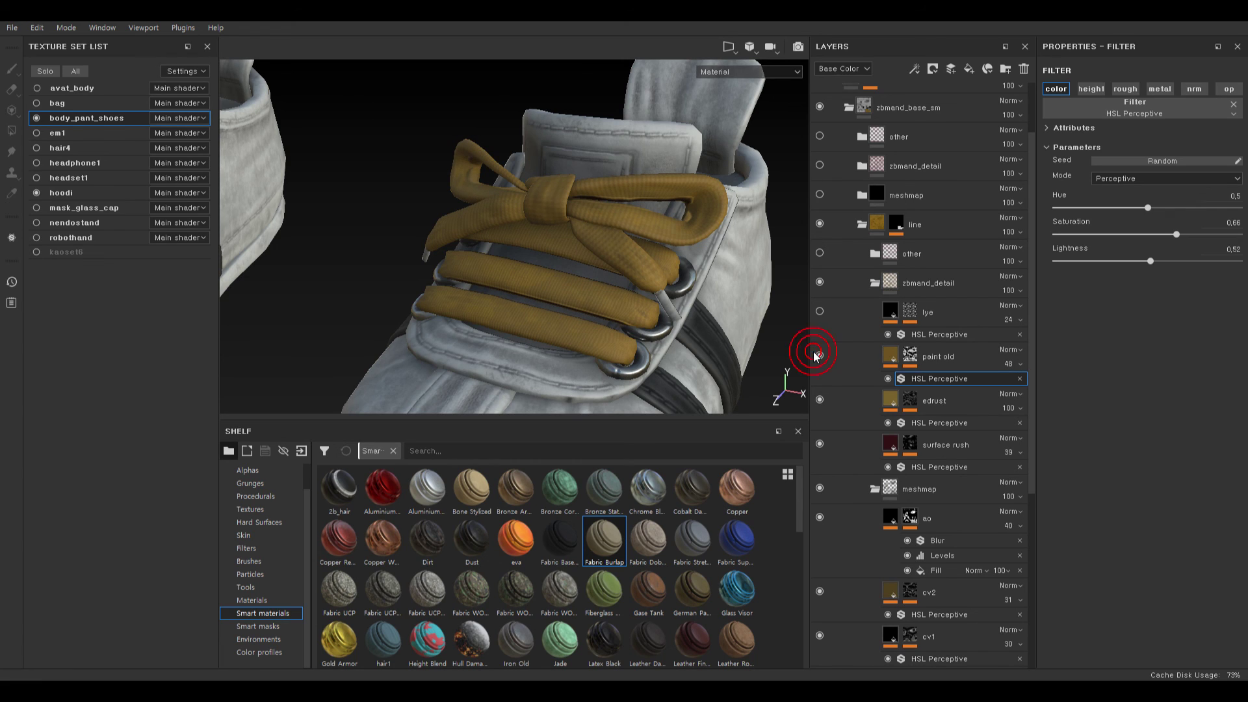
- Preview the lye layer on the laces and delete it from line's zbmand_detail folder
{"action": "left_click", "coordinate": [818, 305]}
{"action": "left_click", "coordinate": [818, 305]}
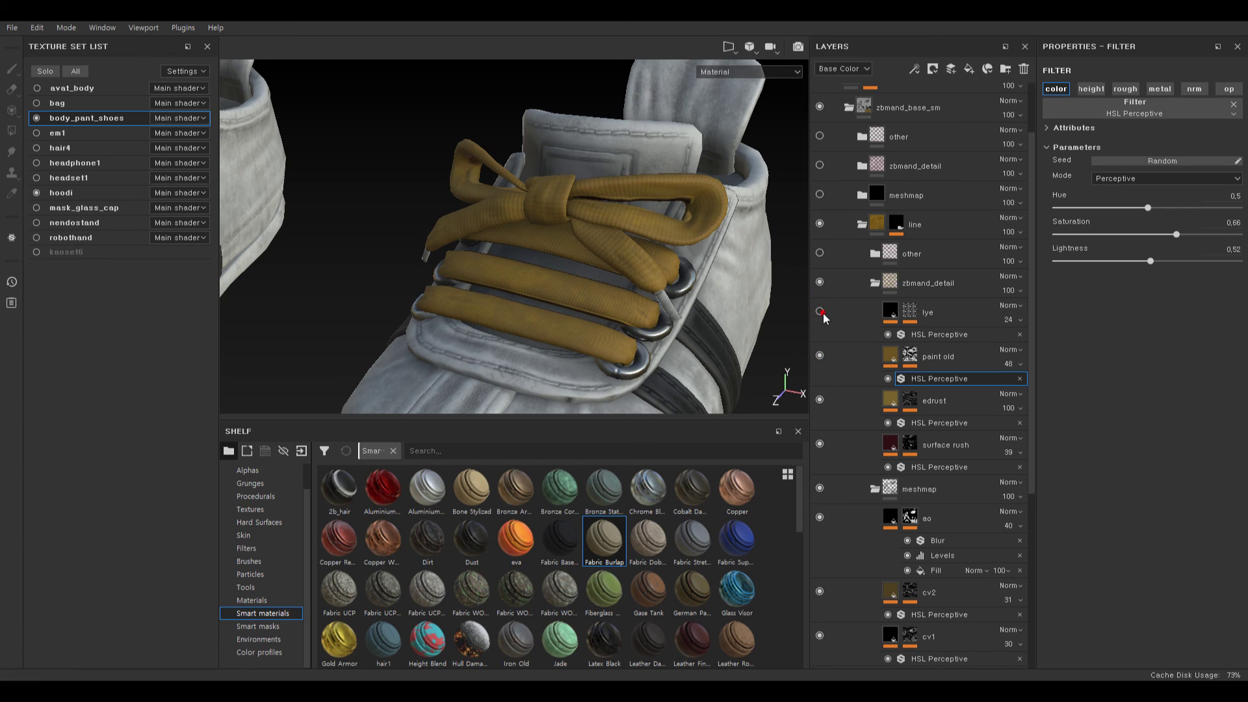
{"action": "left_click", "coordinate": [895, 315]}
{"action": "key", "text": "Delete"}
- Turn on the other folder inside line and expand it to show its layers
{"action": "left_click", "coordinate": [819, 254]}
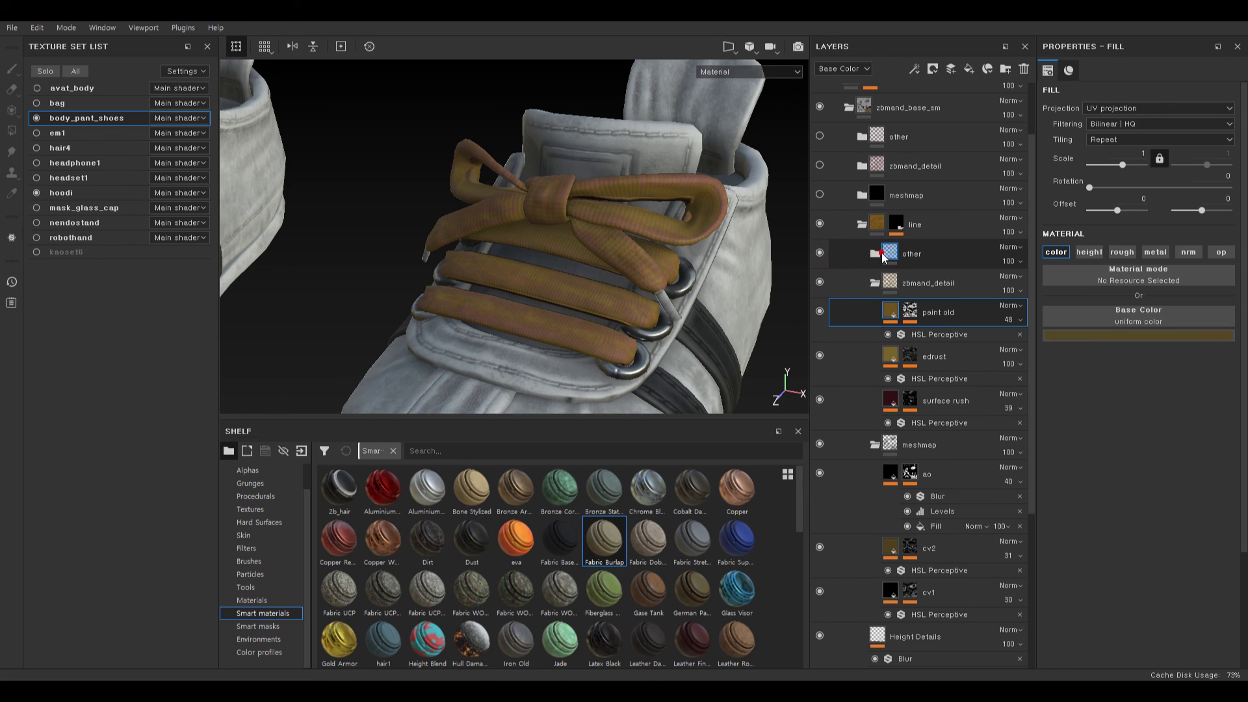
{"action": "left_click", "coordinate": [852, 268]}
{"action": "left_click", "coordinate": [875, 254]}
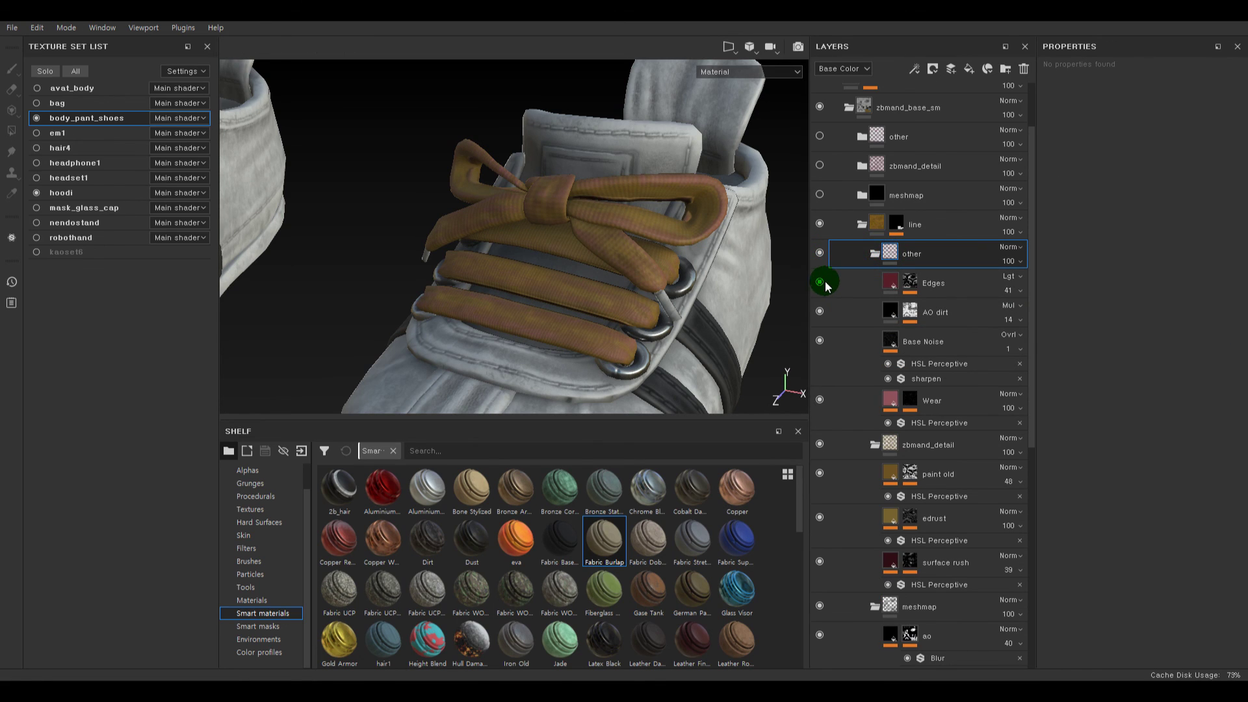
- Hide the detail layers in line's other folder to compare the laces, and delete Wear, Base Noise and AO dirt
{"action": "left_click", "coordinate": [820, 311]}
{"action": "left_click", "coordinate": [820, 340]}
{"action": "left_click", "coordinate": [819, 399]}
{"action": "left_click", "coordinate": [819, 400]}
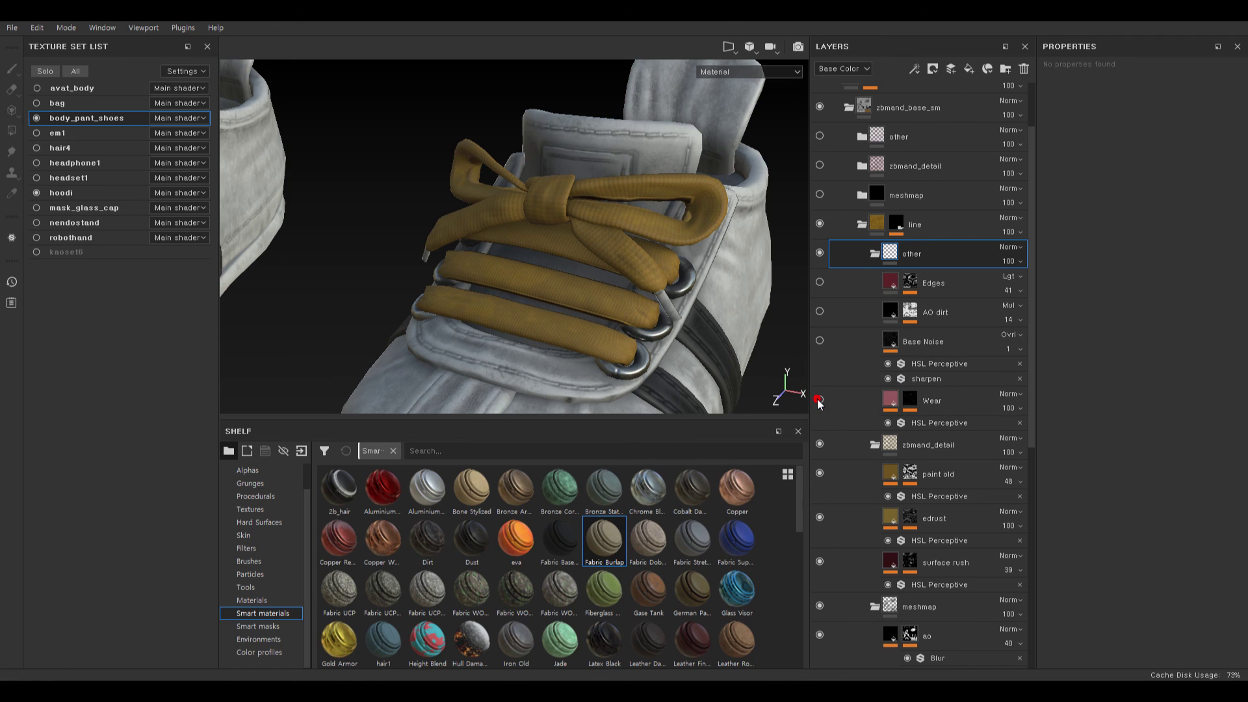
{"action": "left_click", "coordinate": [819, 399]}
{"action": "left_click", "coordinate": [889, 401]}
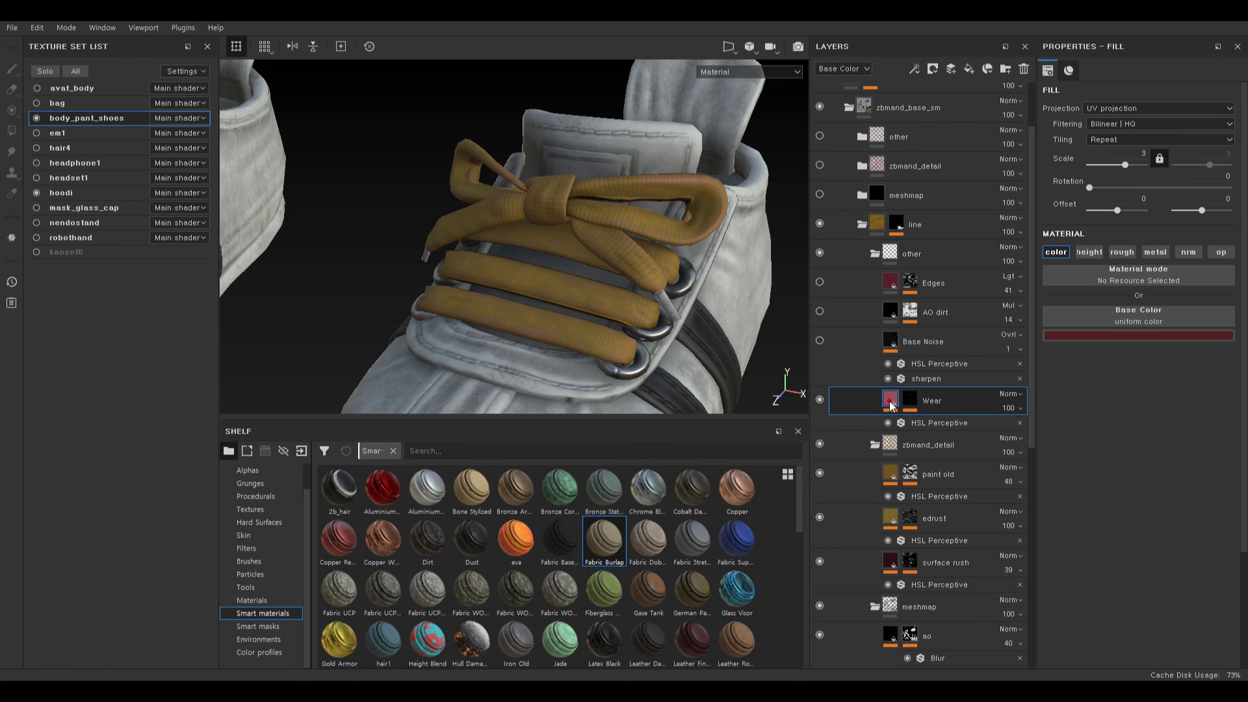
{"action": "key", "text": "Delete"}
{"action": "key", "text": "Delete"}
{"action": "left_click", "coordinate": [820, 311]}
{"action": "key", "text": "Delete"}
- Turn on the Edges layer, sample its base color from the golden laces, and set its opacity to 100
{"action": "left_click", "coordinate": [819, 281]}
{"action": "left_click", "coordinate": [1124, 331]}
{"action": "left_click", "coordinate": [632, 252]}
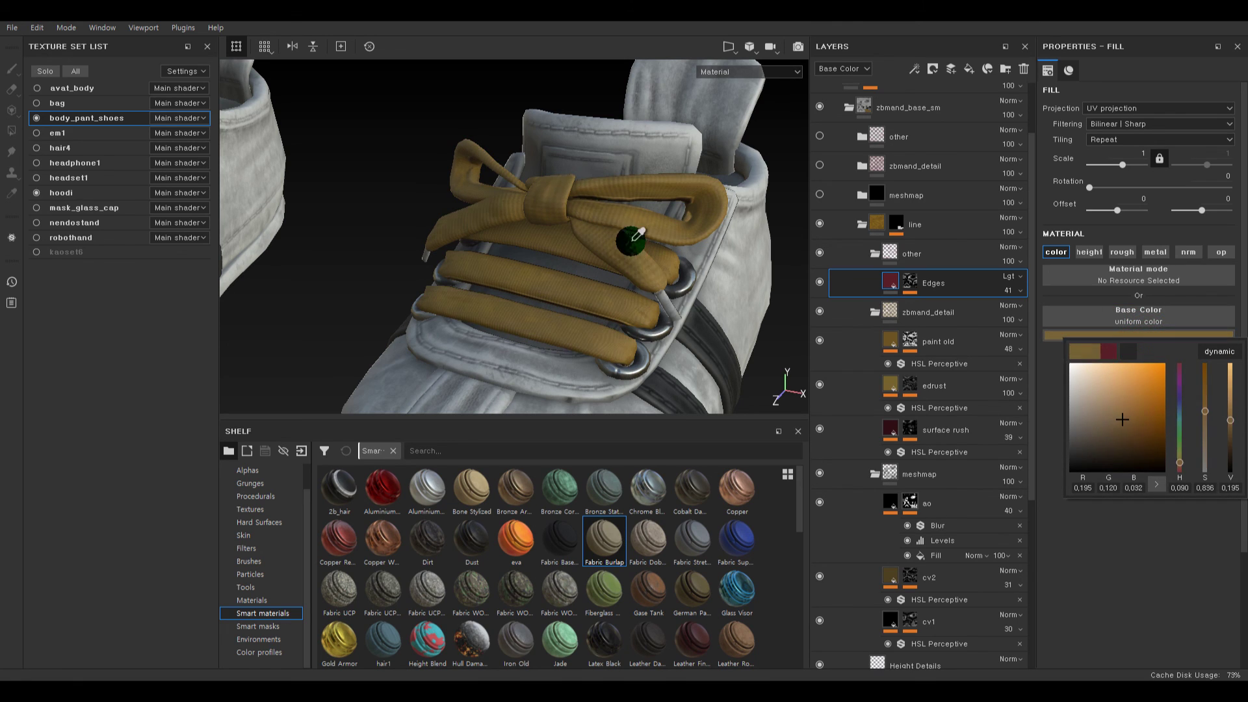
{"action": "left_click", "coordinate": [680, 232]}
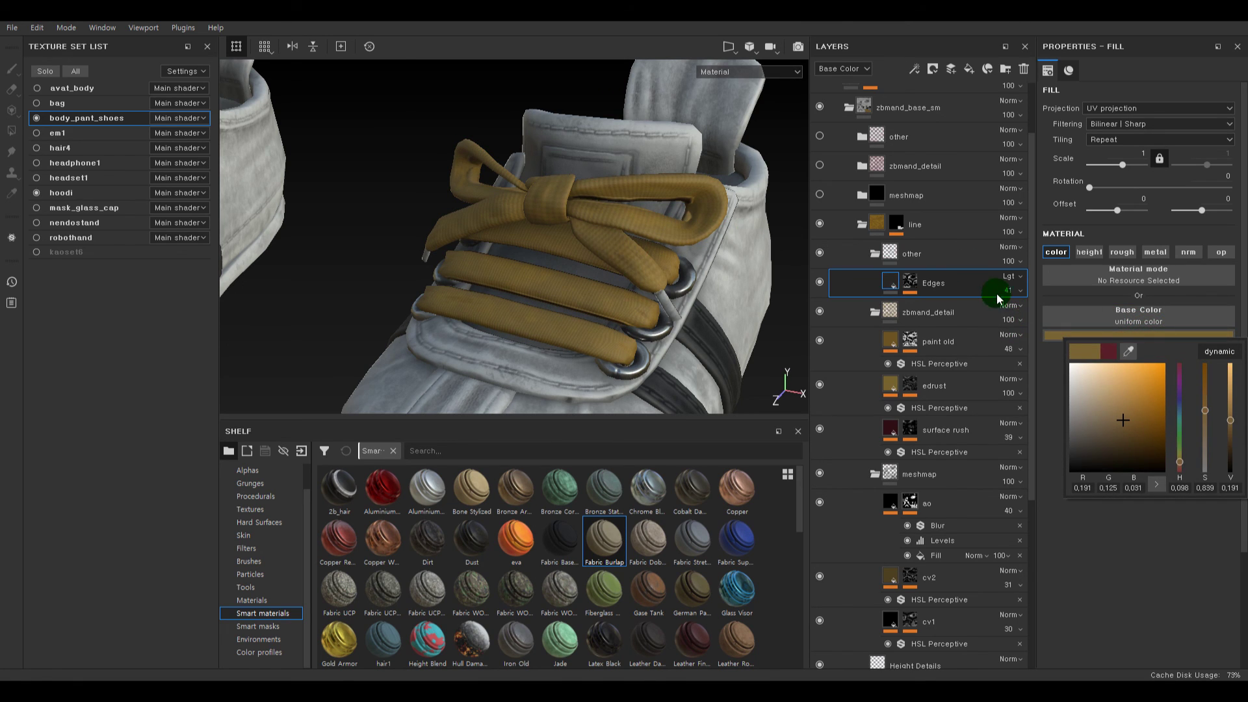
{"action": "left_click", "coordinate": [1004, 292]}
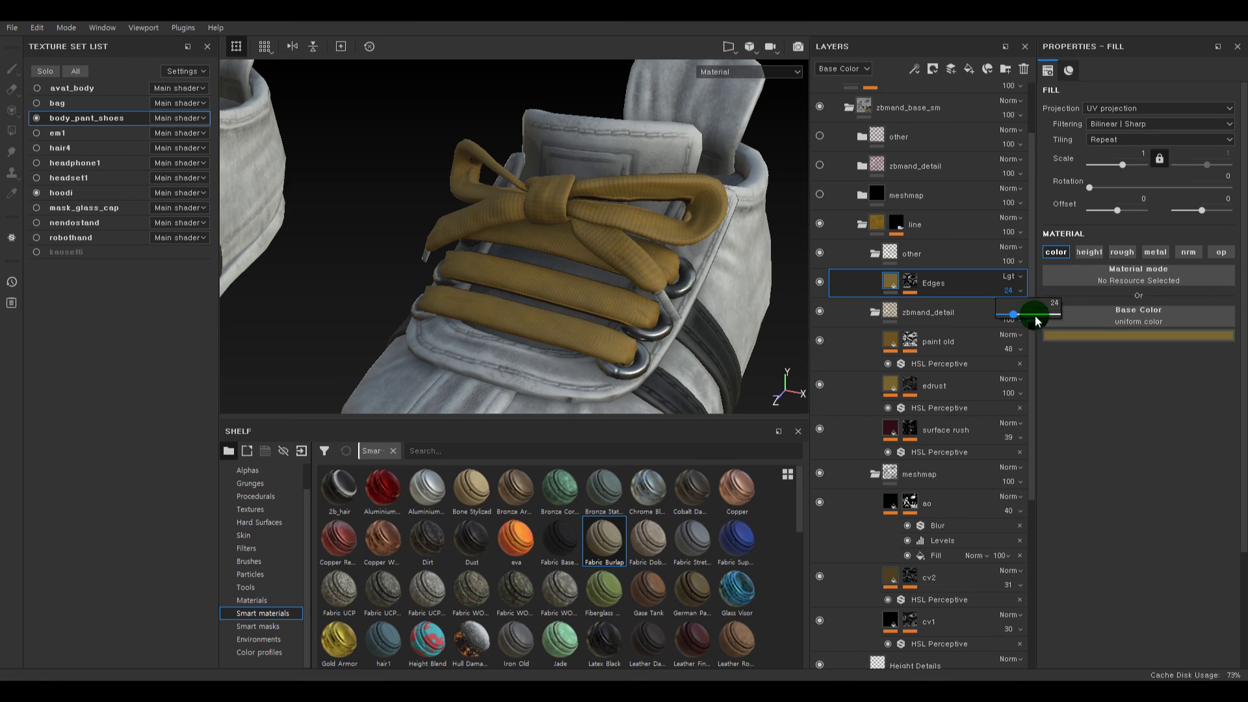
- Add an HSL Perceptive filter to the Edges layer's content and set its Saturation to 0.63
{"action": "right_click", "coordinate": [894, 281]}
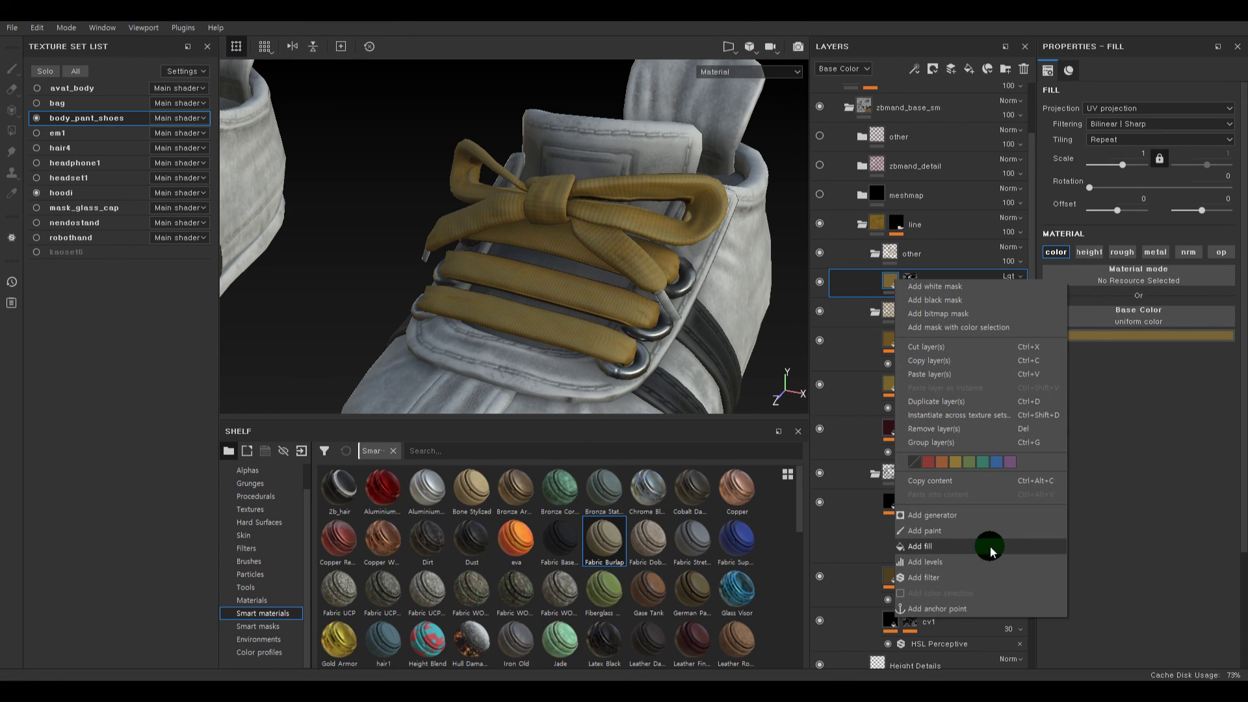
{"action": "left_click", "coordinate": [975, 577]}
{"action": "left_click", "coordinate": [1117, 112]}
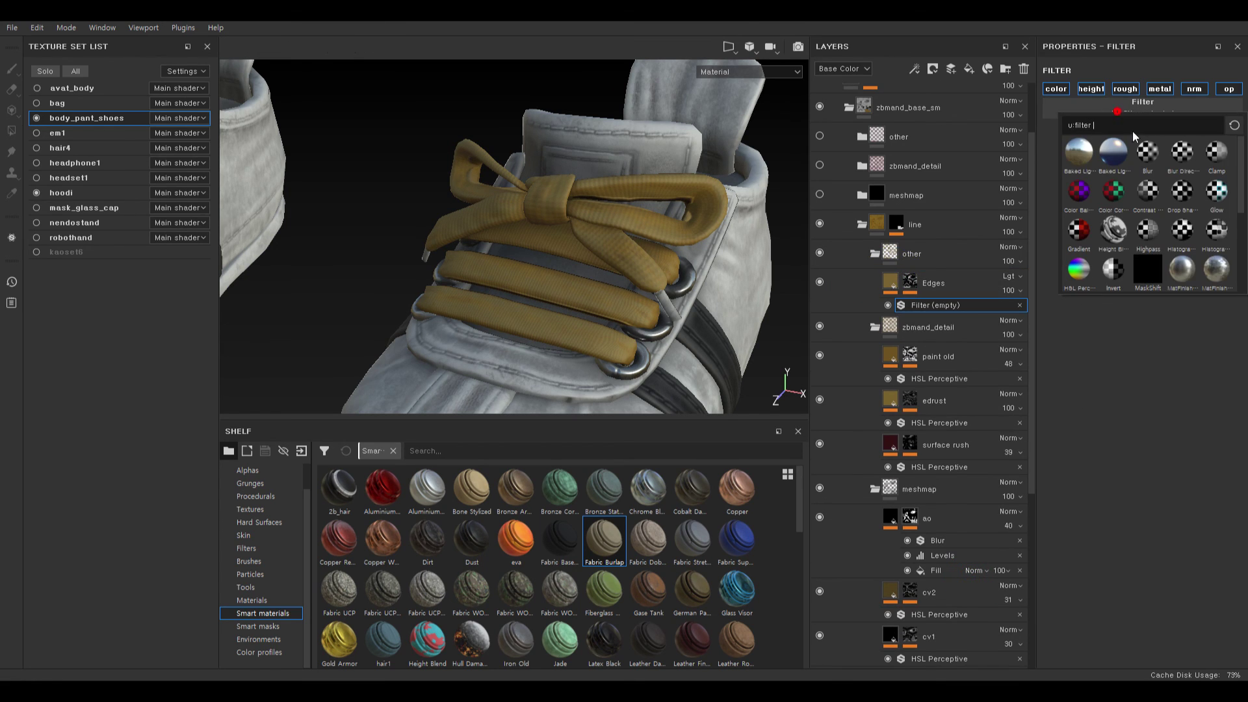
{"action": "left_click", "coordinate": [1078, 270]}
{"action": "left_click_drag", "start_coordinate": [1109, 234], "coordinate": [1171, 234]}
- Examine the golden laces up close and from a distance, comparing the shoes with the shorts and hoodie from several angles
{"action": "right_click_drag", "start_coordinate": [610, 302], "coordinate": [654, 326], "text": "alt"}
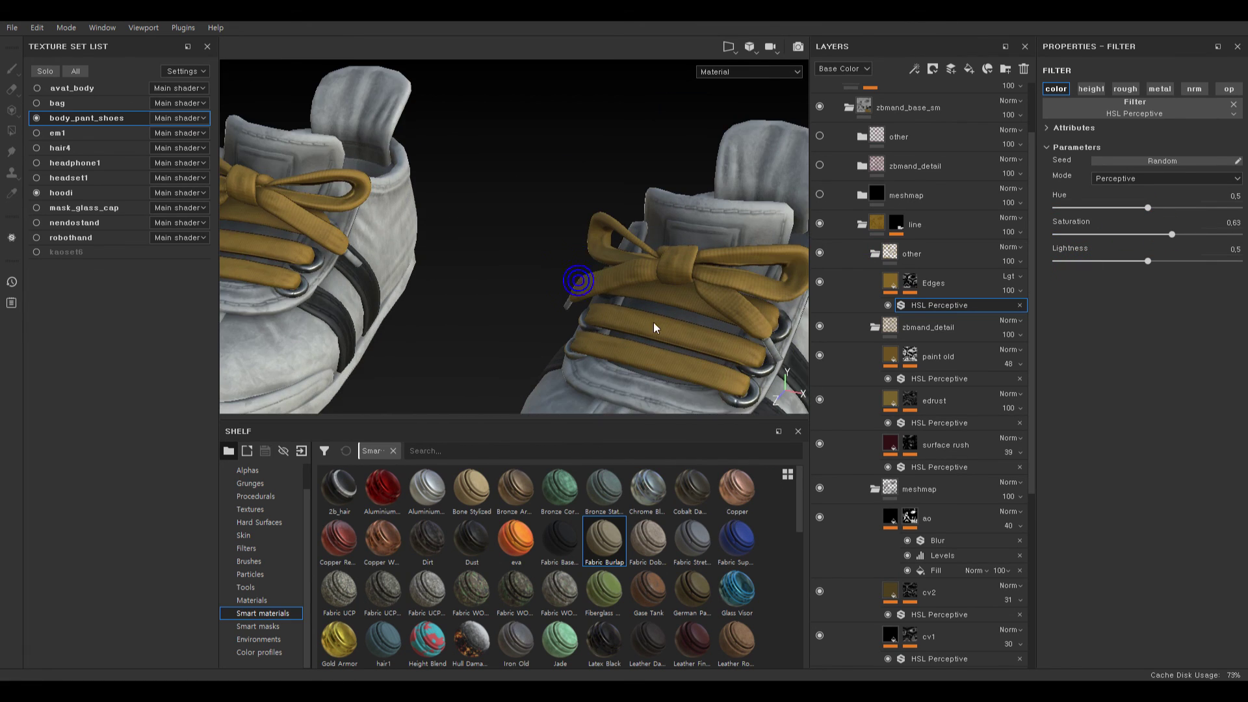
{"action": "middle_click_drag", "start_coordinate": [654, 326], "coordinate": [542, 266], "text": "alt"}
{"action": "left_click_drag", "start_coordinate": [685, 301], "coordinate": [681, 311], "text": "alt"}
{"action": "right_click_drag", "start_coordinate": [682, 310], "coordinate": [789, 394], "text": "alt"}
{"action": "middle_click_drag", "start_coordinate": [790, 393], "coordinate": [752, 371], "text": "alt"}
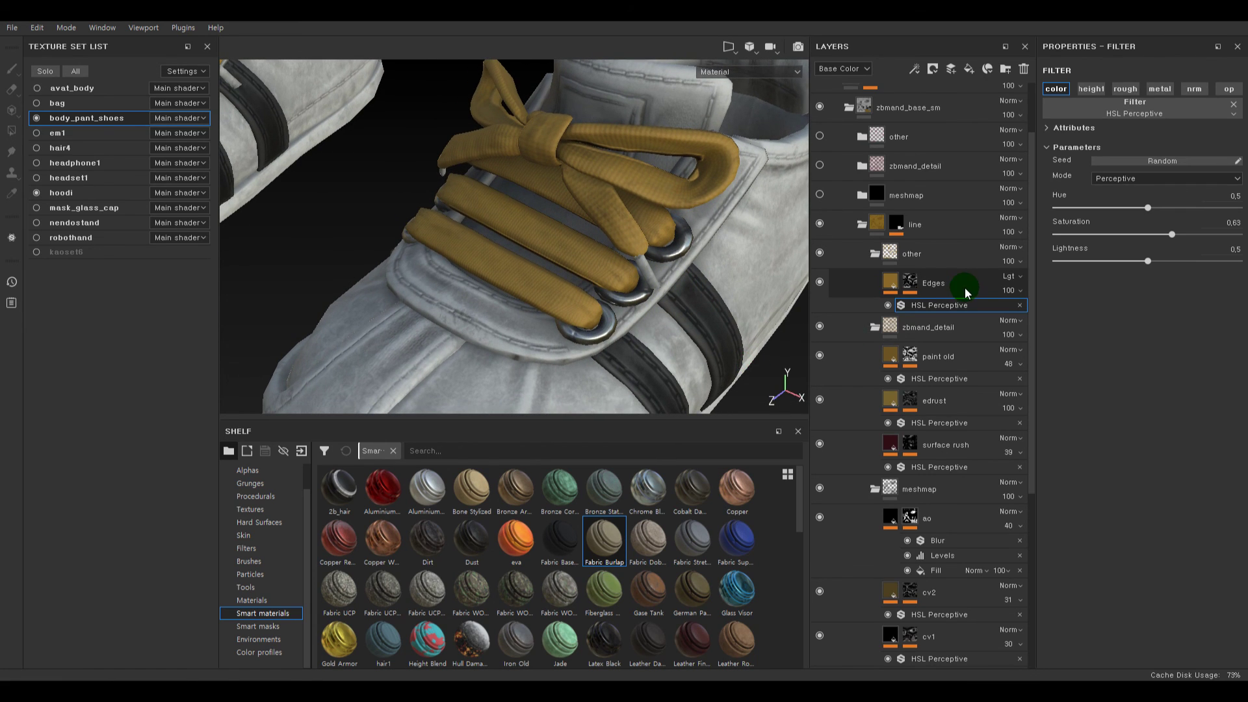
{"action": "right_click_drag", "start_coordinate": [676, 303], "coordinate": [618, 258], "text": "alt"}
{"action": "left_click_drag", "start_coordinate": [630, 264], "coordinate": [452, 232], "text": "alt"}
{"action": "right_click_drag", "start_coordinate": [641, 268], "coordinate": [585, 253], "text": "alt"}
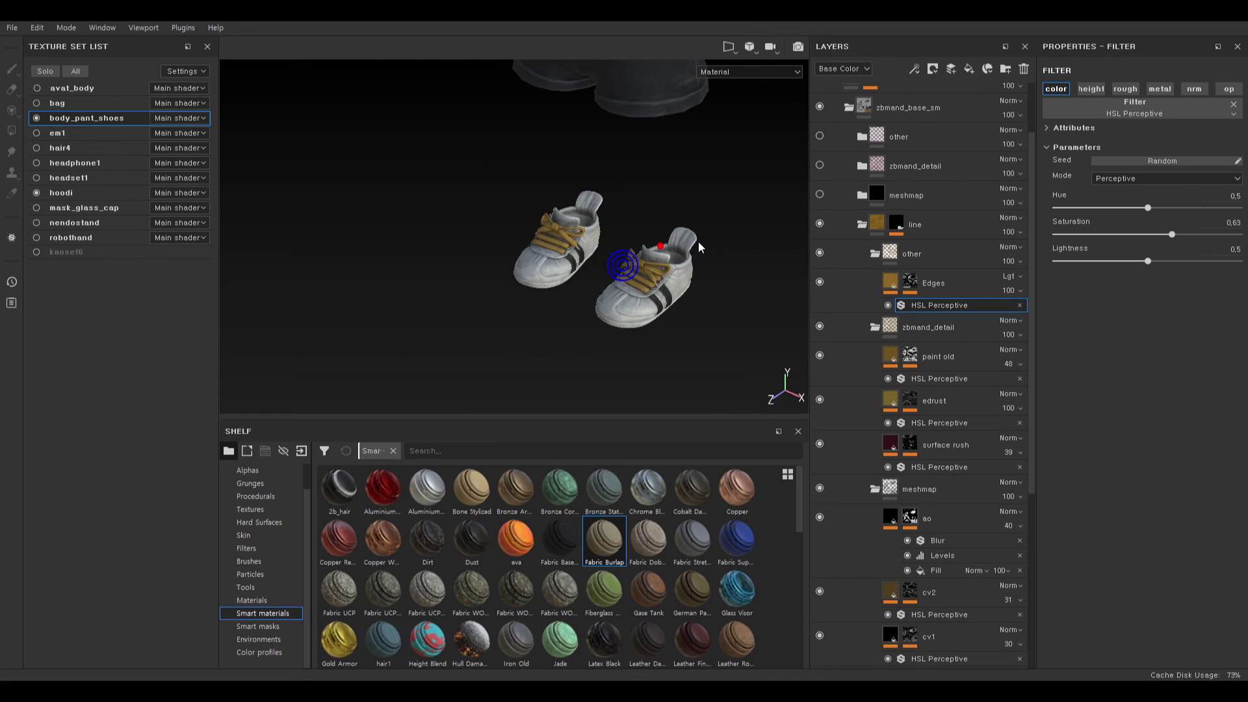
{"action": "right_click_drag", "start_coordinate": [582, 210], "coordinate": [494, 198], "text": "alt"}
{"action": "left_click_drag", "start_coordinate": [646, 212], "coordinate": [677, 181], "text": "alt"}
{"action": "middle_click_drag", "start_coordinate": [673, 213], "coordinate": [652, 268], "text": "alt"}
{"action": "left_click_drag", "start_coordinate": [641, 264], "coordinate": [648, 258], "text": "alt"}
{"action": "right_click_drag", "start_coordinate": [647, 260], "coordinate": [708, 318], "text": "alt"}
{"action": "middle_click_drag", "start_coordinate": [709, 332], "coordinate": [699, 225], "text": "alt"}
{"action": "right_click_drag", "start_coordinate": [692, 220], "coordinate": [593, 158], "text": "alt"}
{"action": "middle_click_drag", "start_coordinate": [598, 162], "coordinate": [613, 229], "text": "alt"}
{"action": "right_click_drag", "start_coordinate": [613, 232], "coordinate": [676, 348], "text": "alt"}
{"action": "left_click_drag", "start_coordinate": [670, 354], "coordinate": [566, 293], "text": "alt"}
{"action": "middle_click_drag", "start_coordinate": [564, 302], "coordinate": [548, 186], "text": "alt"}
{"action": "left_click_drag", "start_coordinate": [553, 195], "coordinate": [626, 236], "text": "alt"}
{"action": "middle_click_drag", "start_coordinate": [627, 237], "coordinate": [641, 201], "text": "alt"}
{"action": "right_click_drag", "start_coordinate": [641, 201], "coordinate": [593, 277], "text": "alt"}
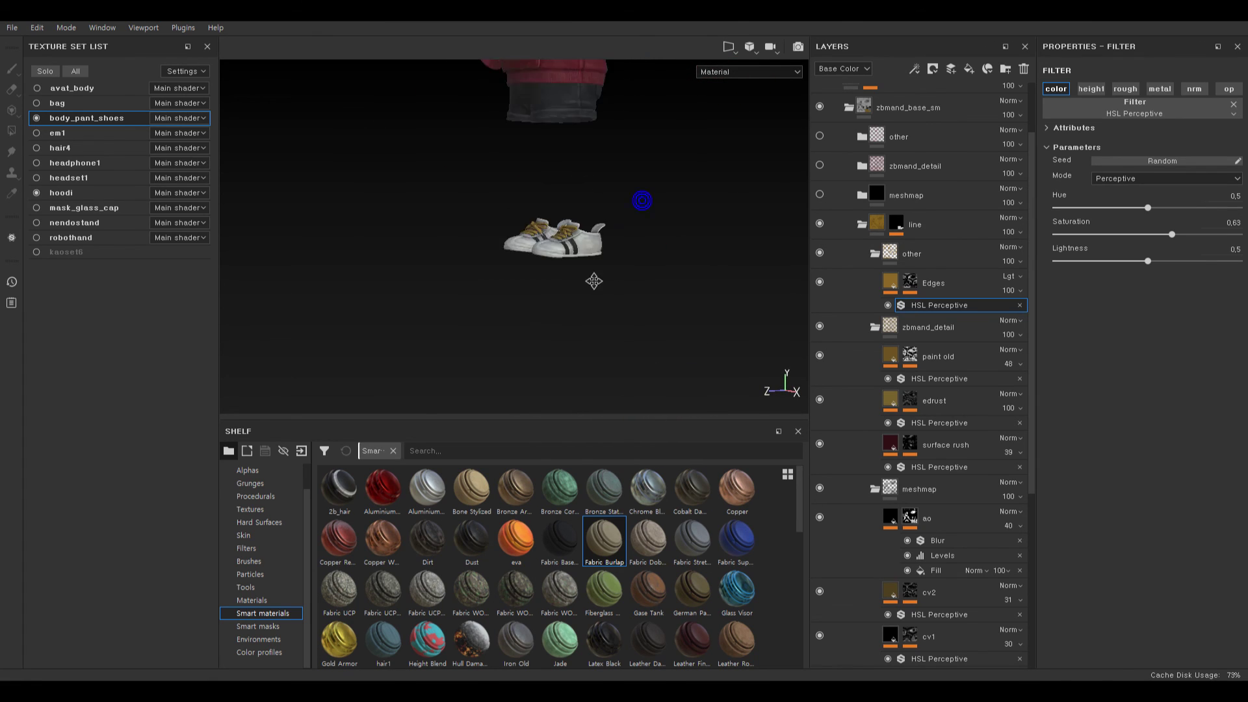
{"action": "middle_click_drag", "start_coordinate": [594, 281], "coordinate": [585, 396], "text": "alt"}
{"action": "left_click_drag", "start_coordinate": [570, 300], "coordinate": [687, 305], "text": "alt"}
{"action": "right_click_drag", "start_coordinate": [702, 293], "coordinate": [524, 259], "text": "alt"}
{"action": "middle_click_drag", "start_coordinate": [534, 265], "coordinate": [533, 101], "text": "alt"}
{"action": "left_click_drag", "start_coordinate": [593, 223], "coordinate": [536, 264], "text": "alt"}
{"action": "right_click_drag", "start_coordinate": [525, 269], "coordinate": [603, 336], "text": "alt"}
{"action": "middle_click_drag", "start_coordinate": [603, 336], "coordinate": [606, 253], "text": "alt"}
{"action": "left_click_drag", "start_coordinate": [669, 292], "coordinate": [585, 277], "text": "alt"}
{"action": "right_click_drag", "start_coordinate": [593, 276], "coordinate": [683, 376], "text": "alt"}
{"action": "left_click_drag", "start_coordinate": [683, 376], "coordinate": [649, 284], "text": "alt"}
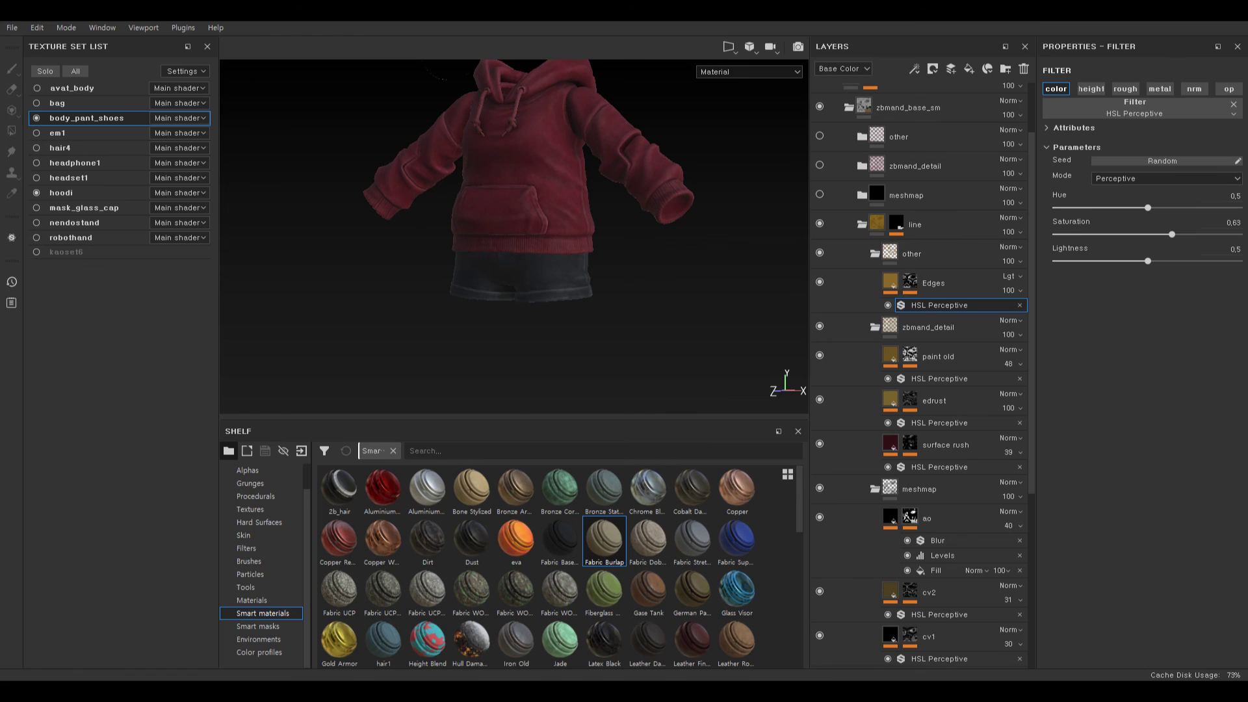